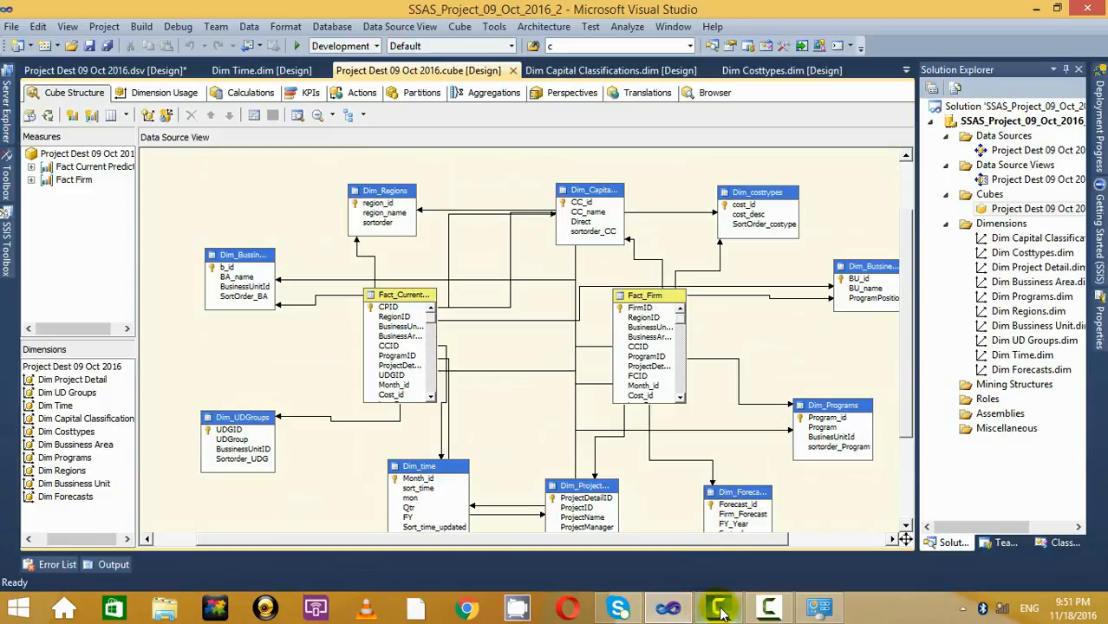
Return to the cube designer on the desktop and dismiss the antivirus notifications.
click(769, 607)
click(1044, 488)
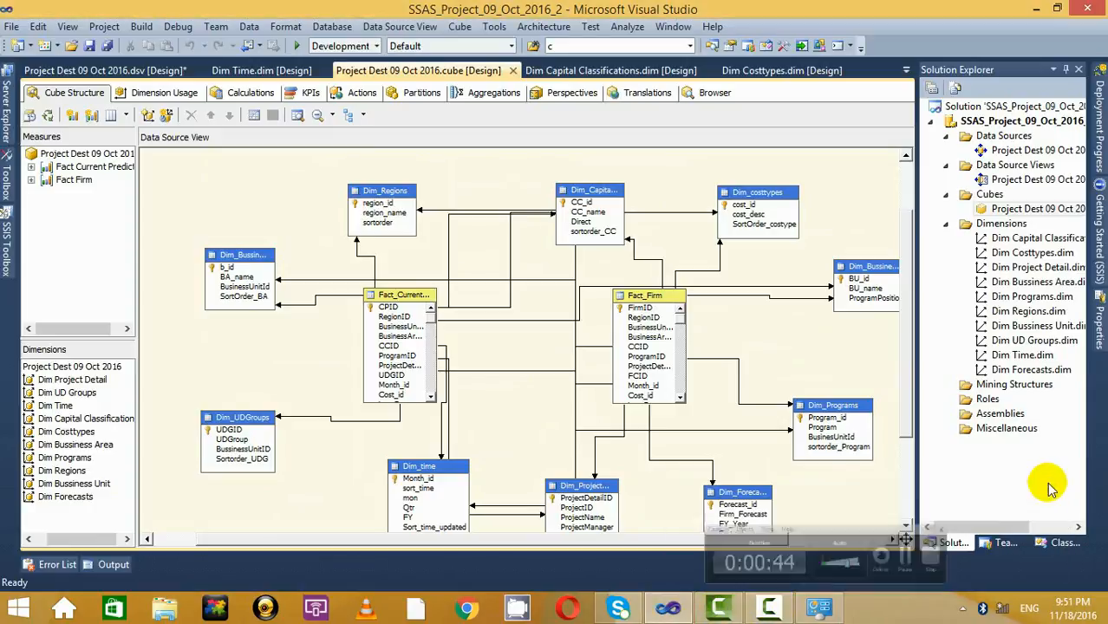
click(18, 610)
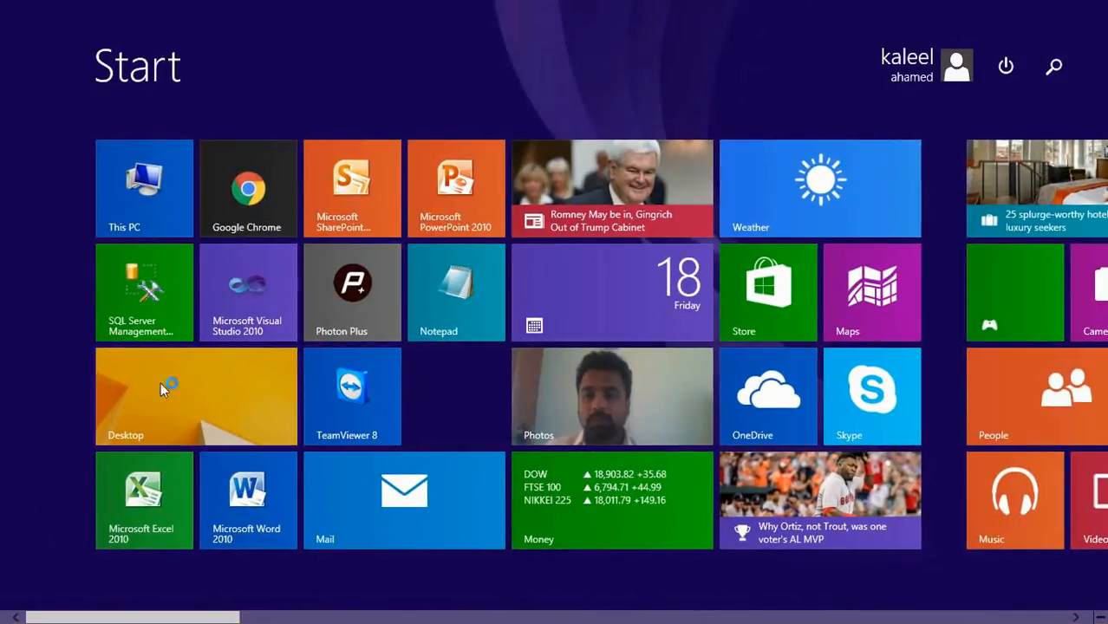
click(161, 383)
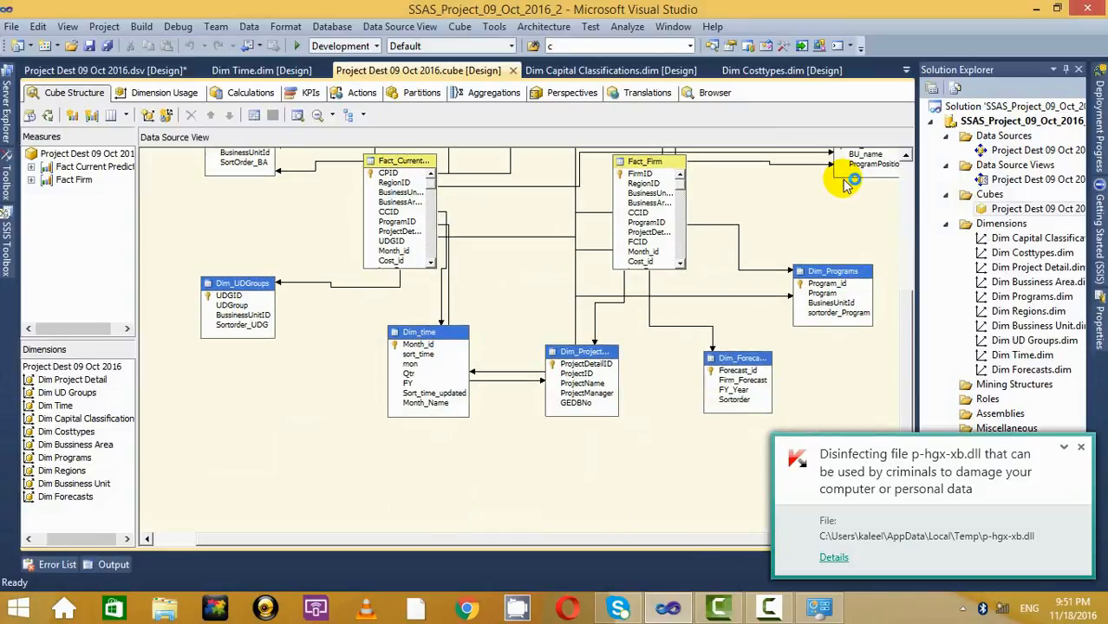
click(1083, 449)
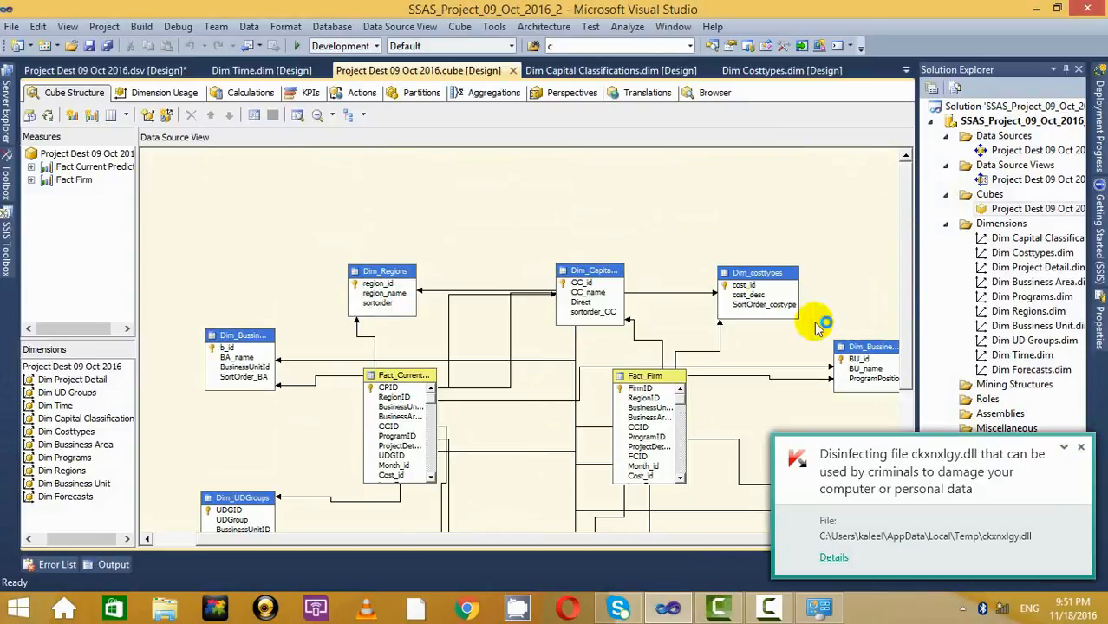
click(1083, 449)
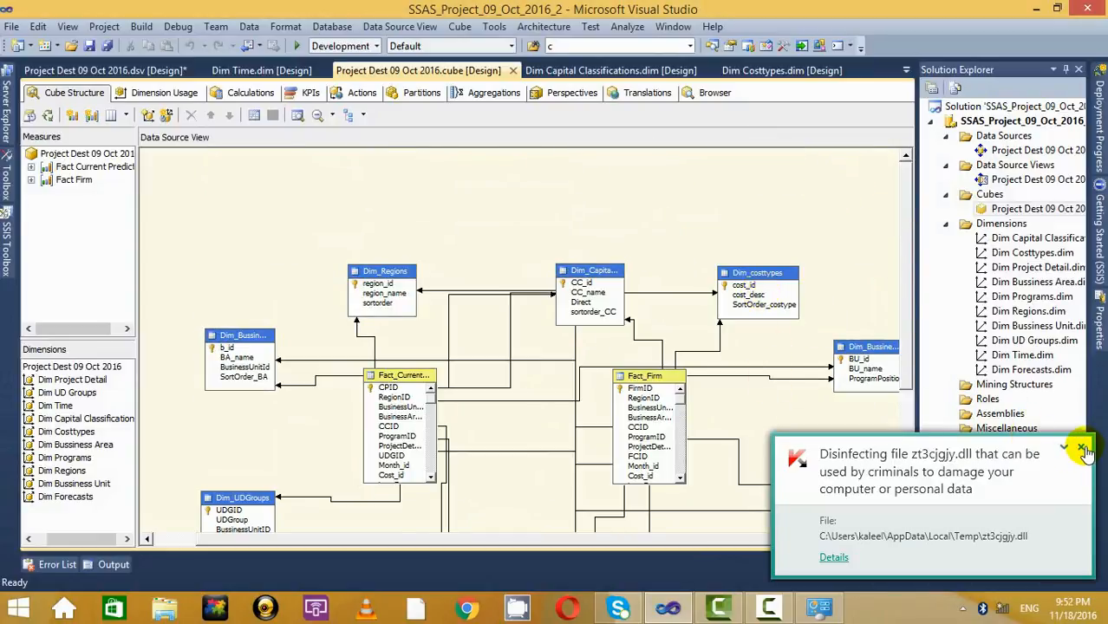
click(1081, 449)
scroll(841, 323, down, 4)
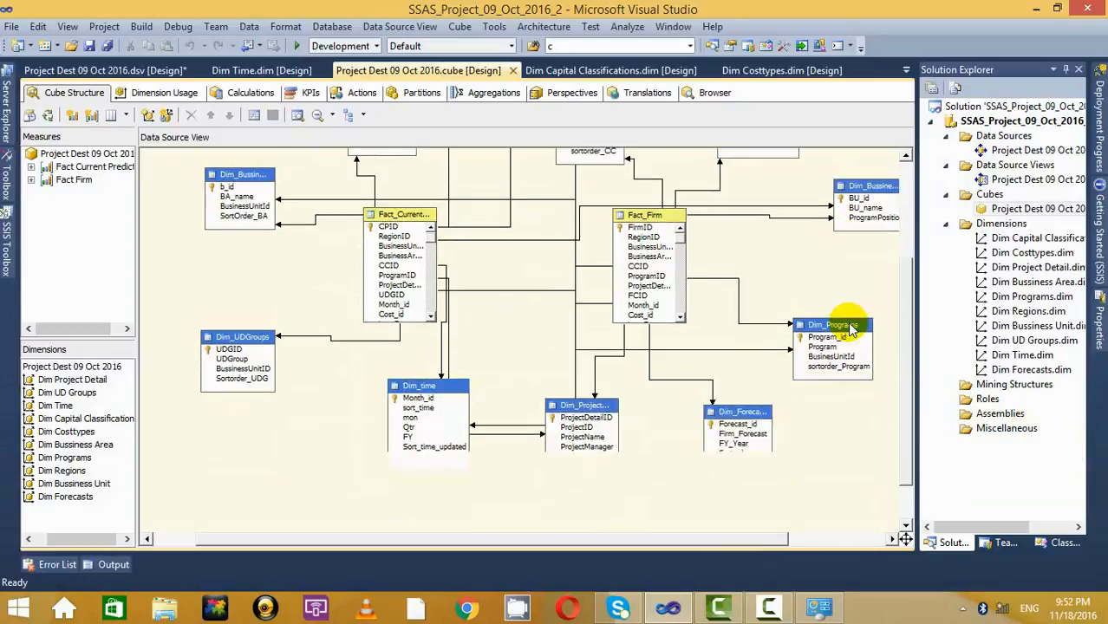
scroll(847, 330, up, 2)
scroll(850, 327, up, 3)
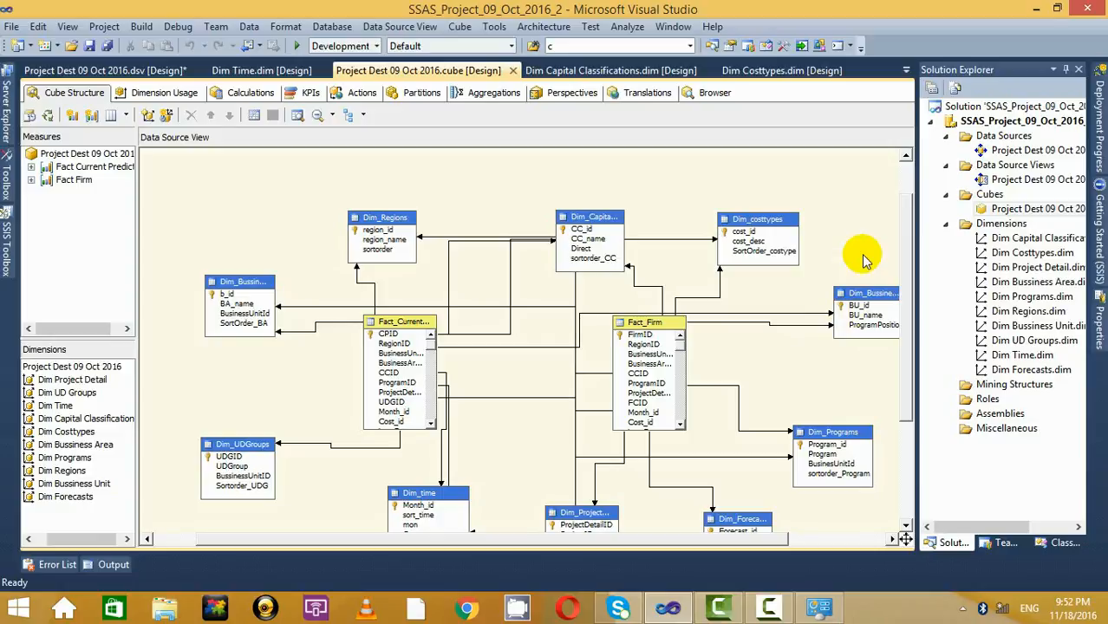
scroll(863, 260, down, 6)
scroll(864, 259, up, 3)
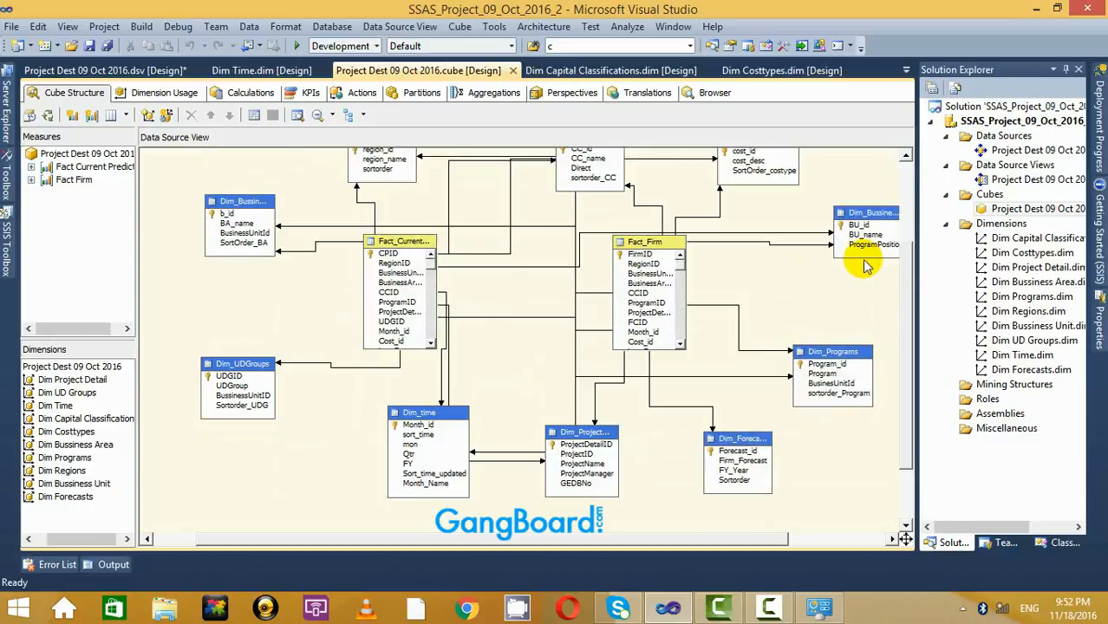
scroll(866, 266, up, 3)
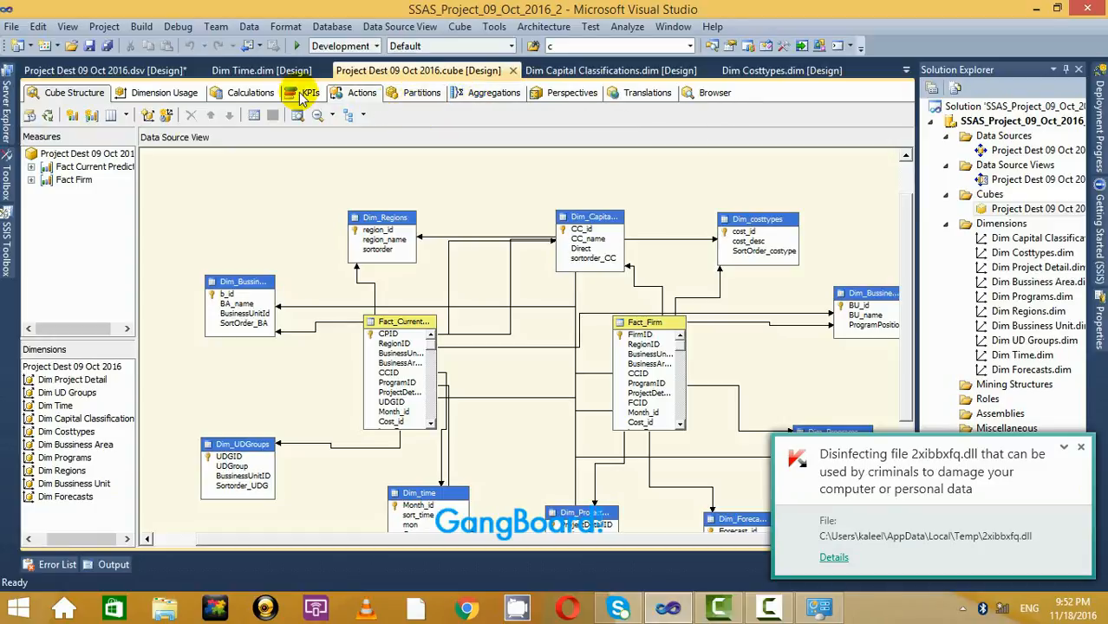
Review the cube's Dimension Usage, Calculations, Perspectives and Browser views.
click(166, 94)
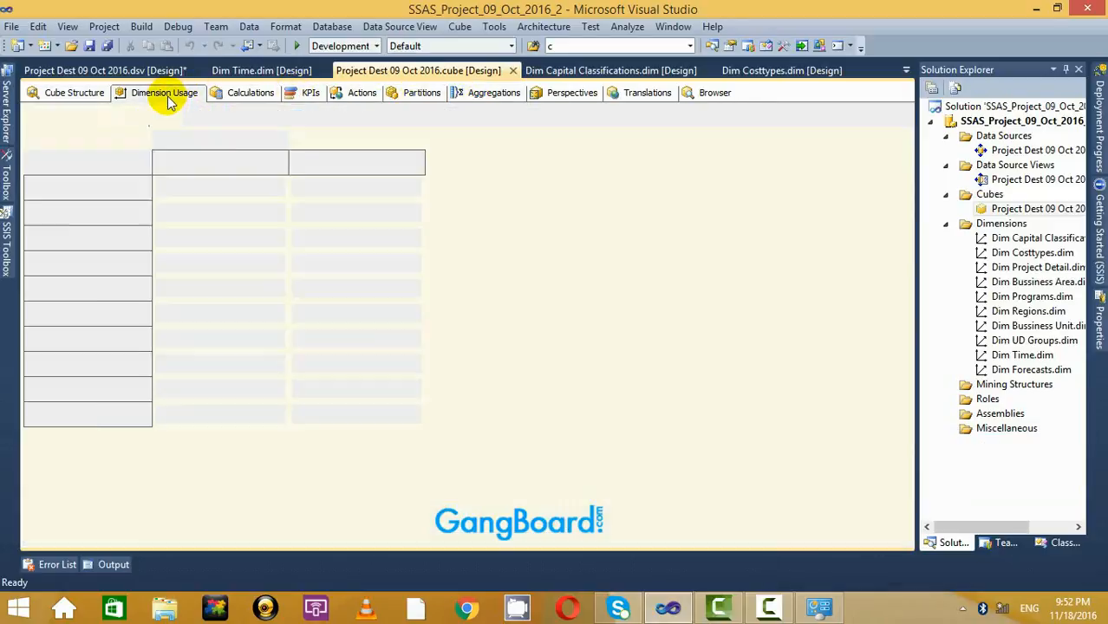
click(249, 93)
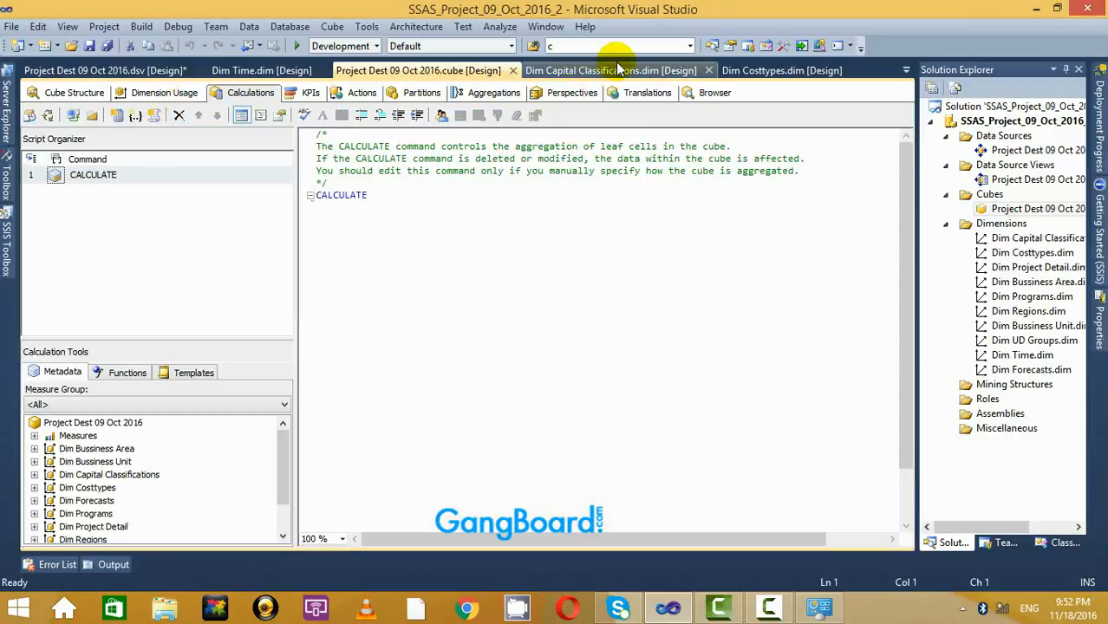
click(575, 99)
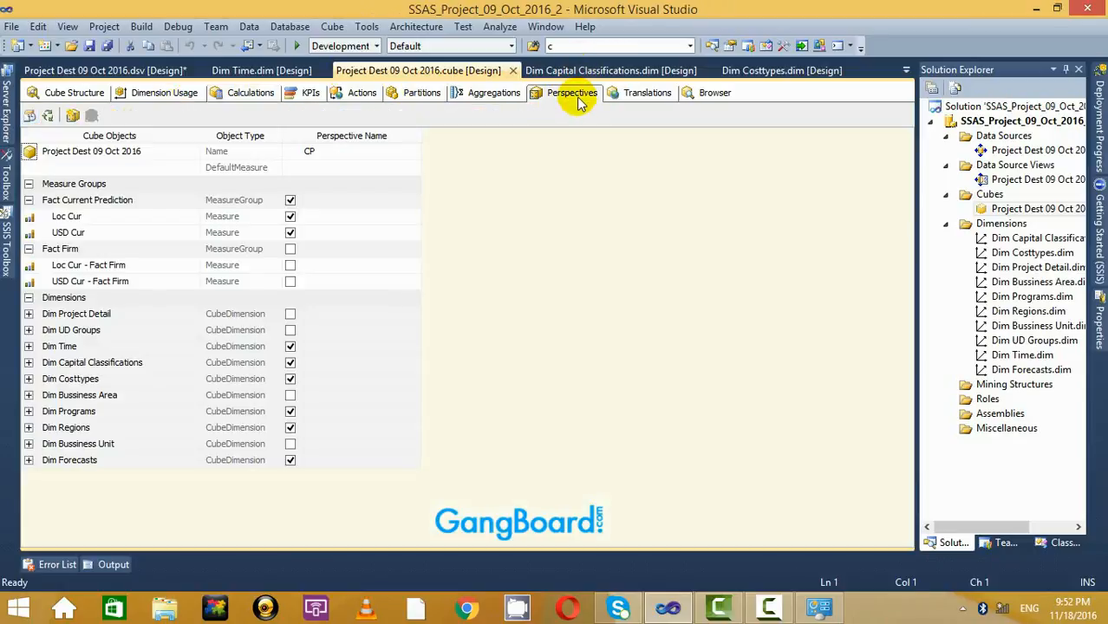
click(708, 97)
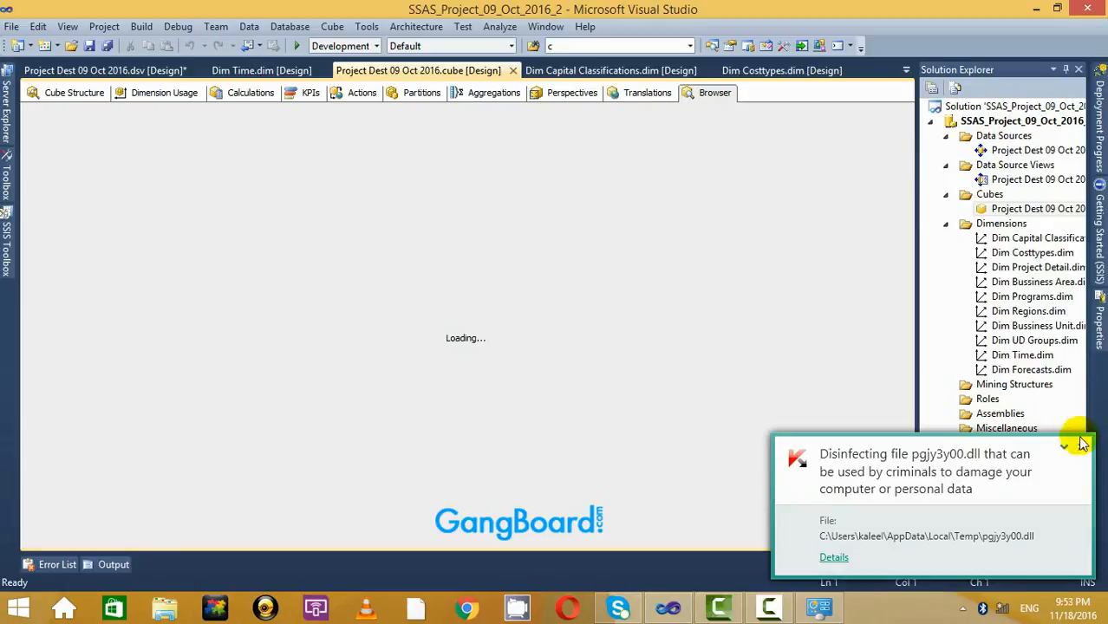
click(1082, 448)
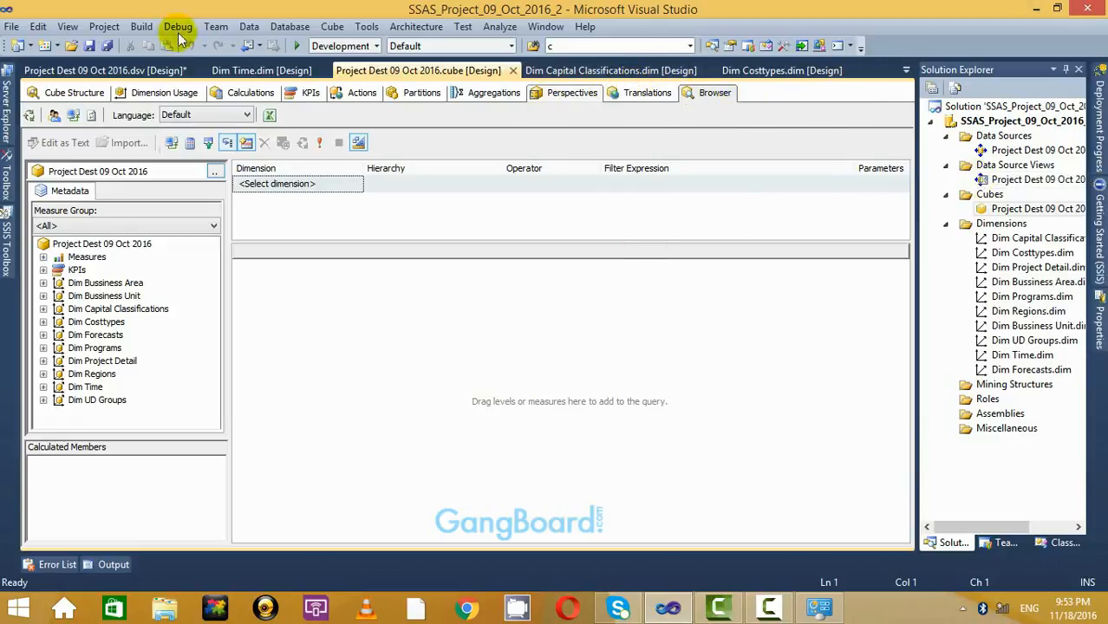
Check the Cube Structure and Translations views, then close Visual Studio.
click(39, 93)
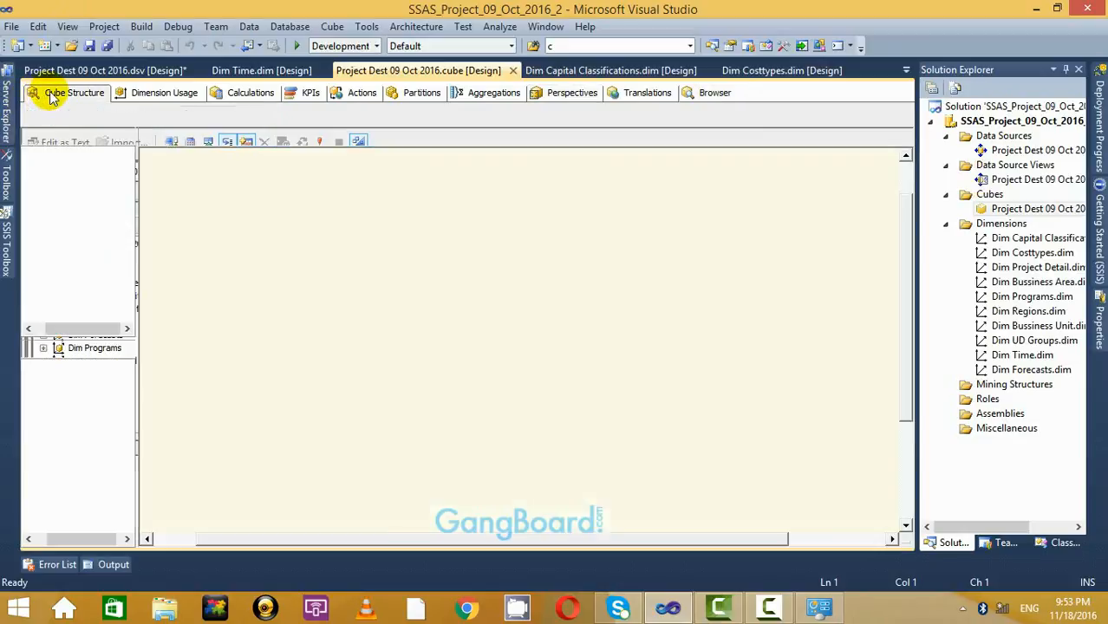
click(640, 93)
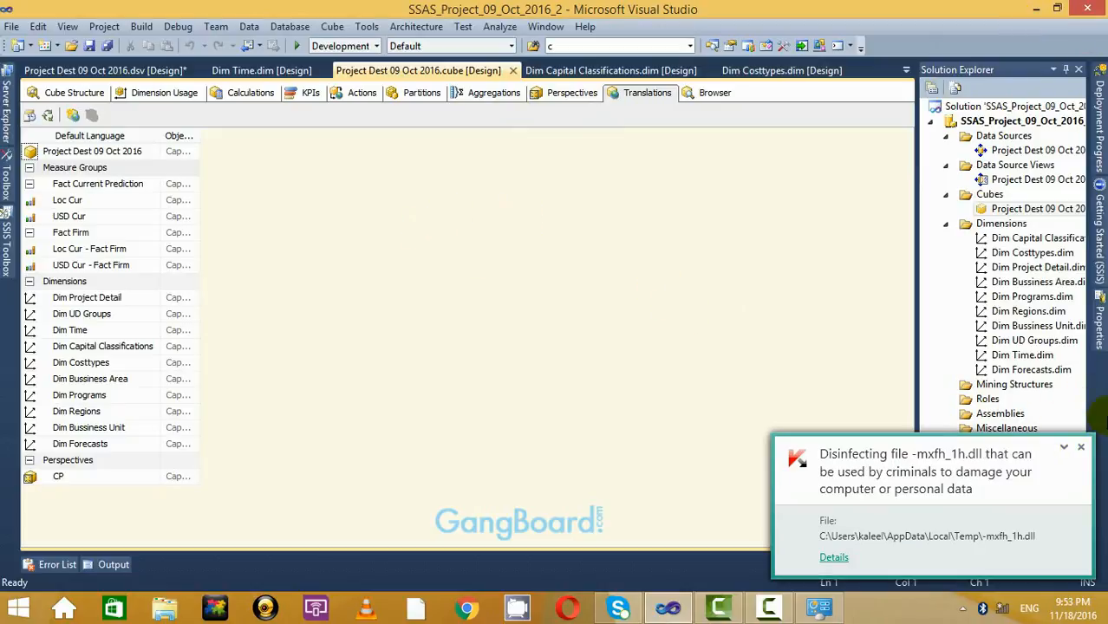
click(1081, 447)
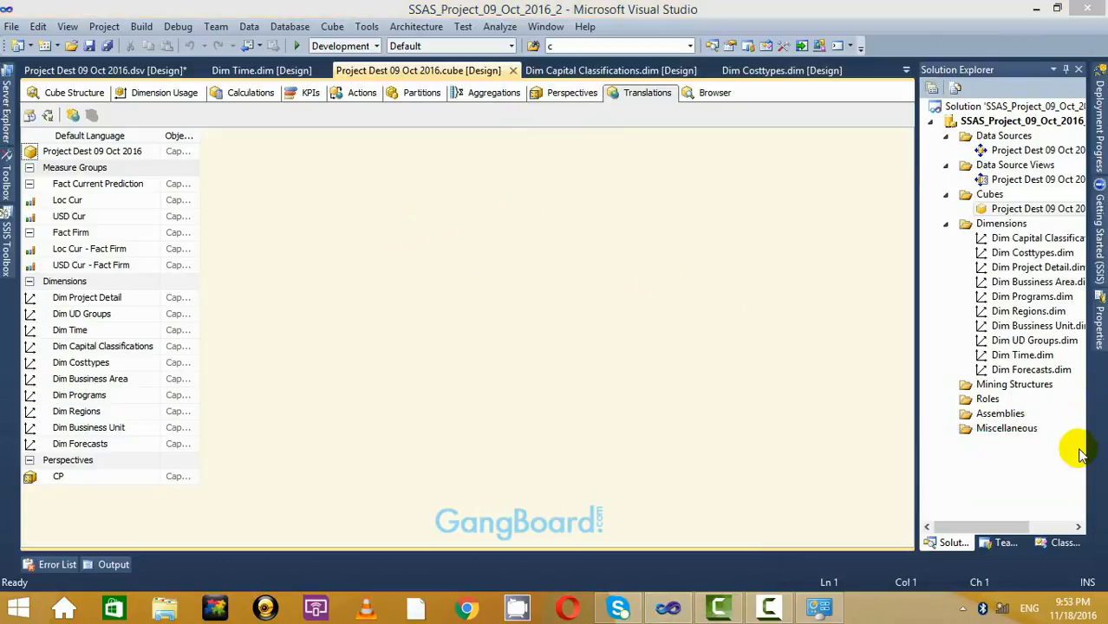
click(1095, 8)
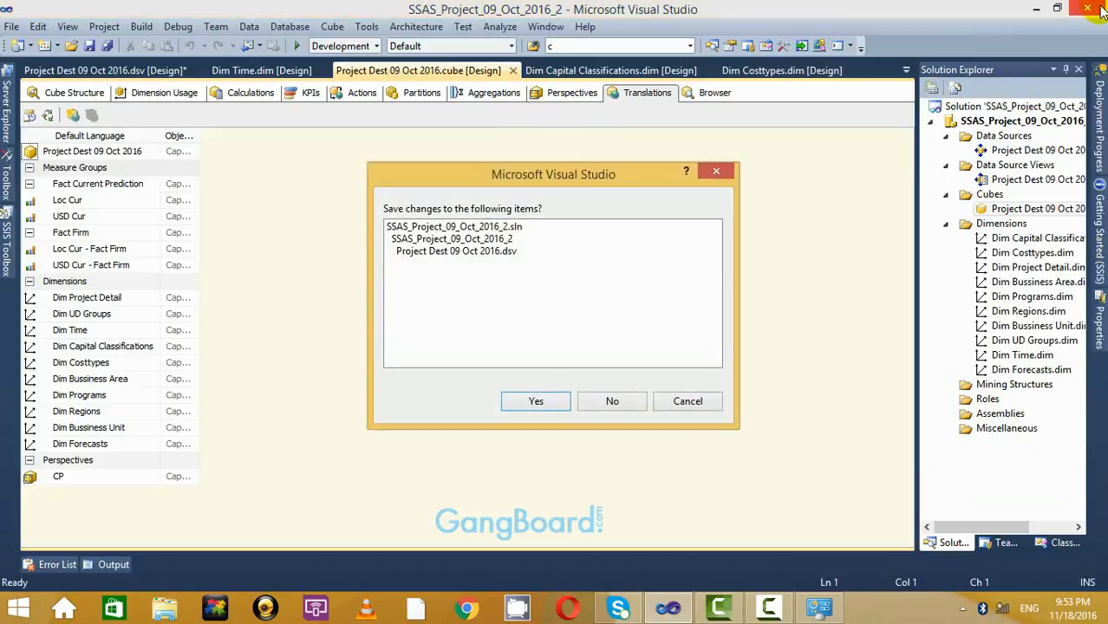
Save the pending project changes, refresh the desktop and relaunch Visual Studio 2010.
click(554, 400)
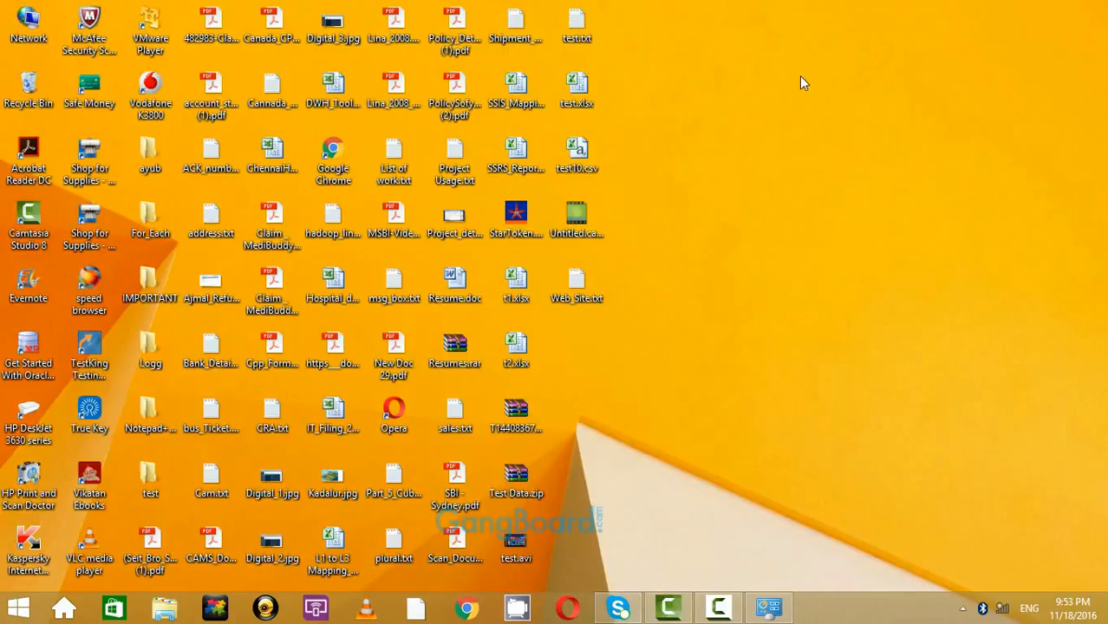
right_click(801, 77)
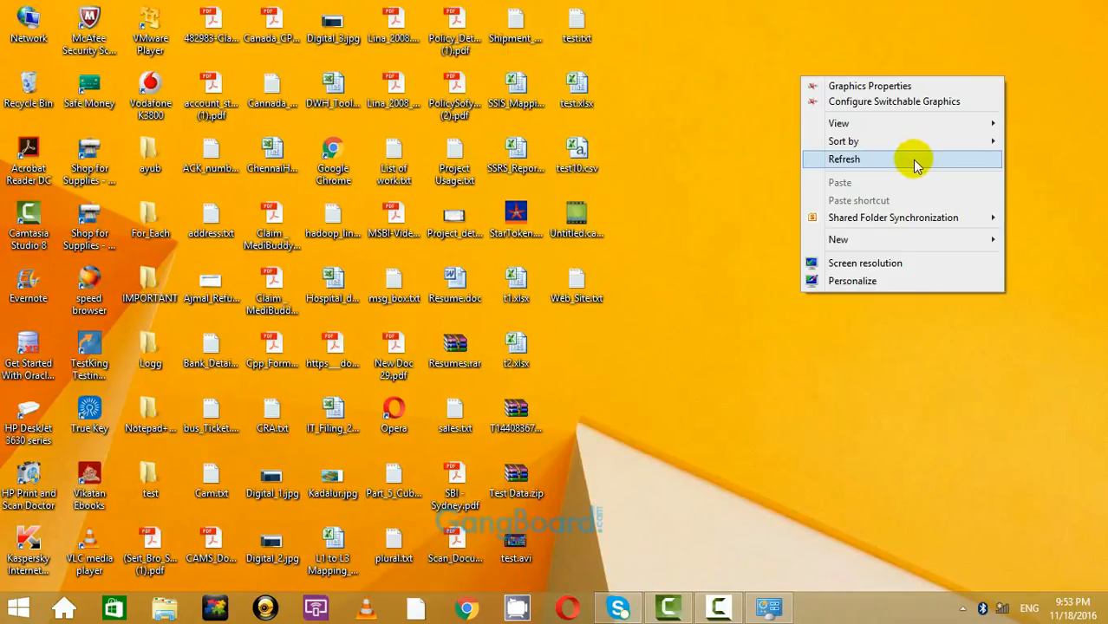
click(917, 165)
click(19, 608)
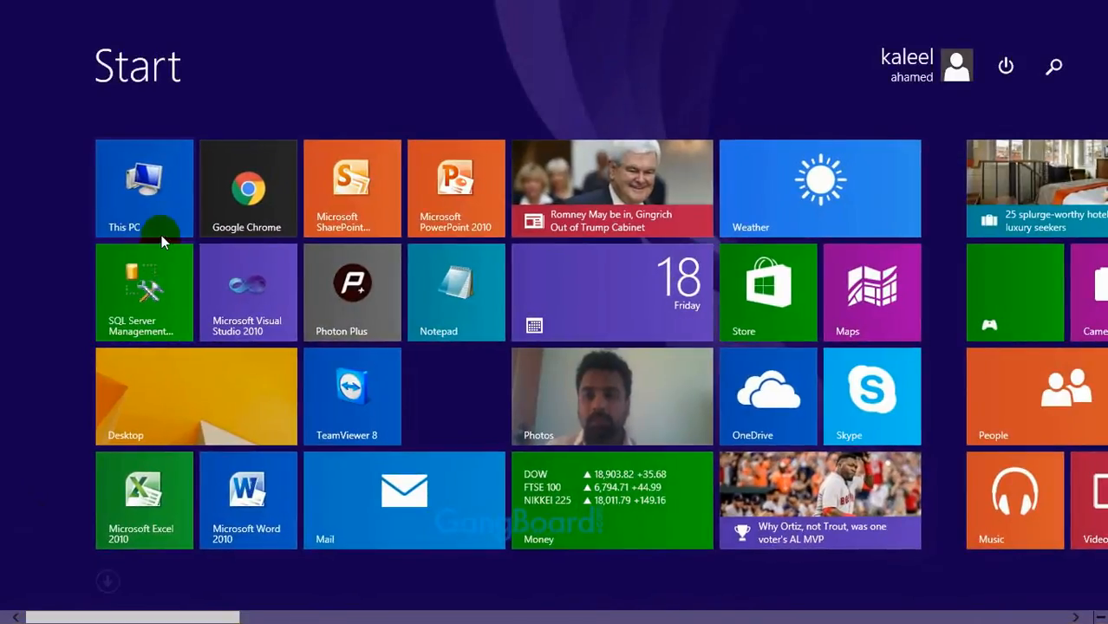
click(257, 297)
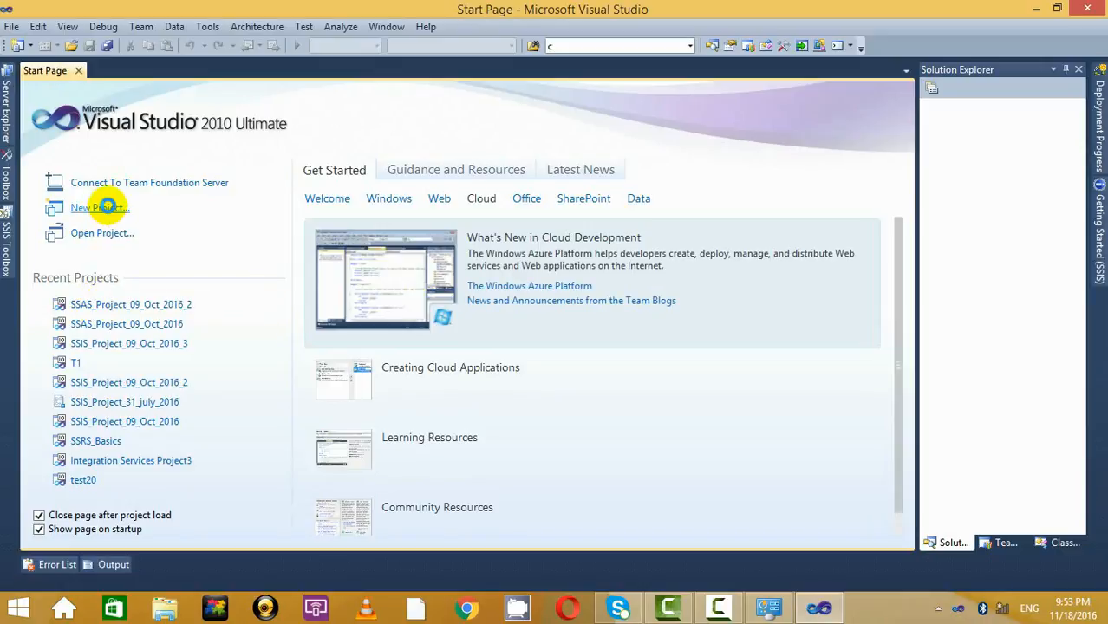
Name the new Analysis Services multidimensional project Cube_18_Nov_2016 and confirm with OK.
click(104, 207)
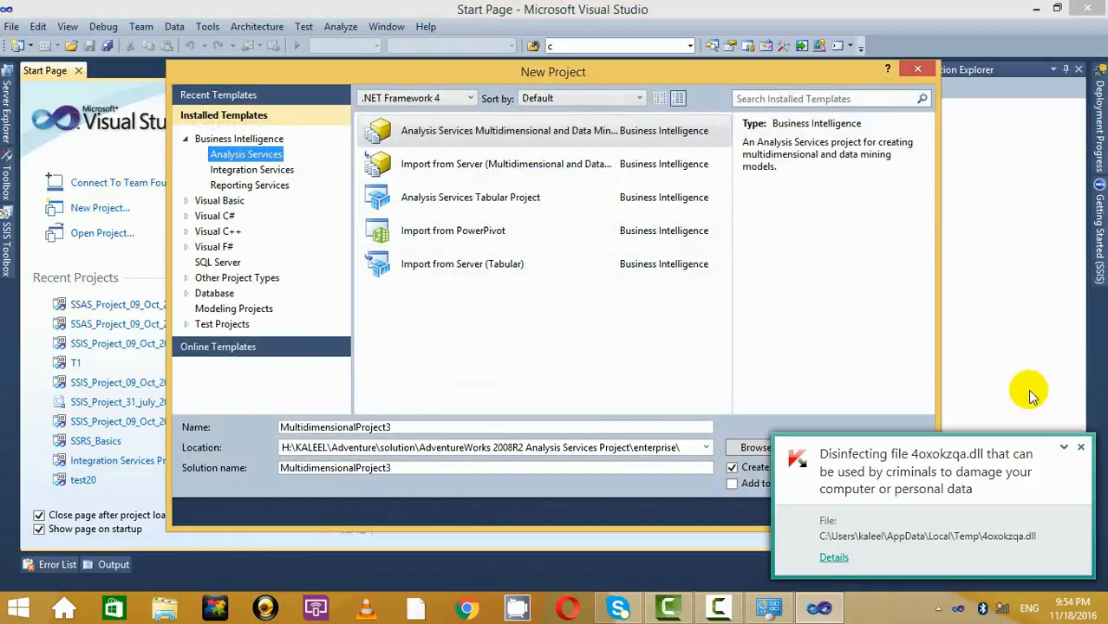
click(1082, 451)
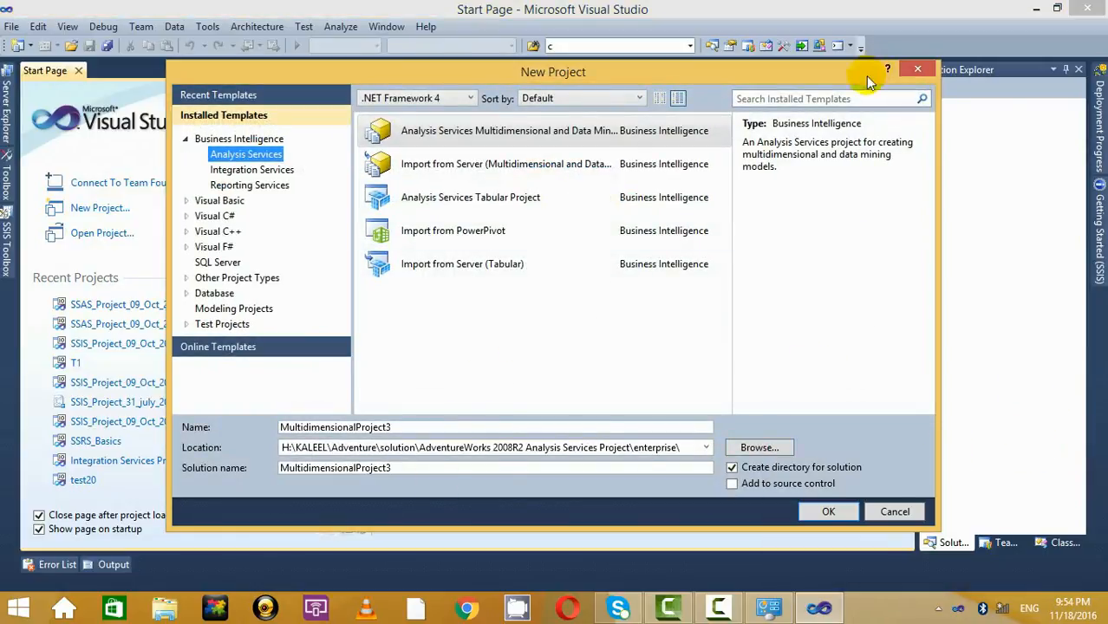
click(417, 426)
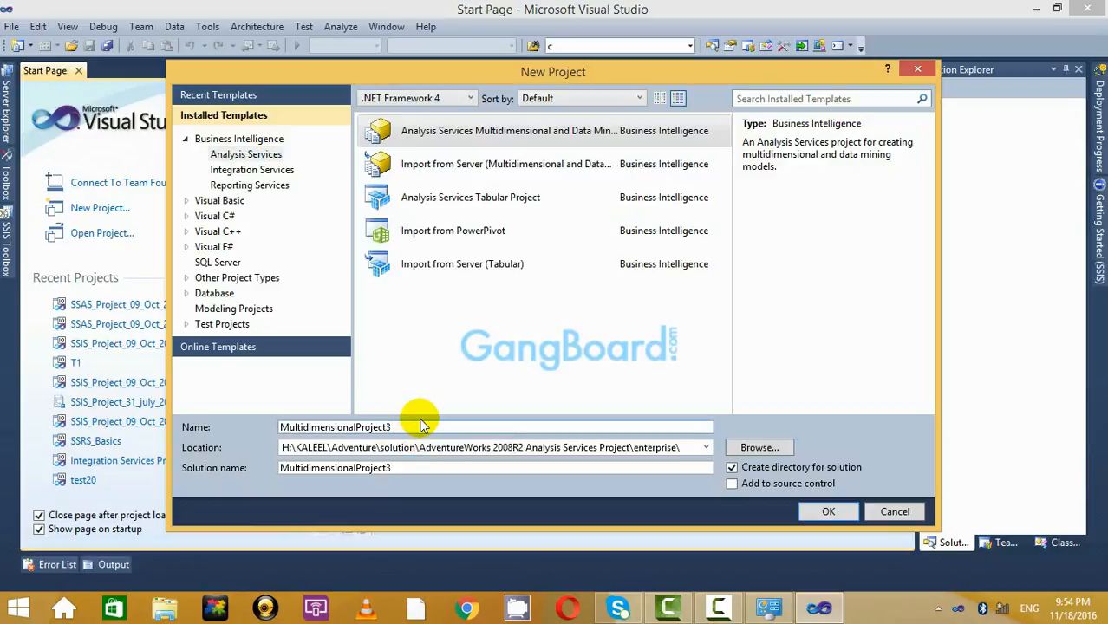
key(BackSpace)
key(BackSpace)
key(BackSpace)
key(BackSpace)
key(BackSpace)
key(BackSpace)
key(BackSpace)
key(BackSpace)
key(BackSpace)
key(BackSpace)
key(BackSpace)
key(BackSpace)
key(BackSpace)
key(BackSpace)
key(BackSpace)
key(BackSpace)
key(BackSpace)
key(BackSpace)
key(BackSpace)
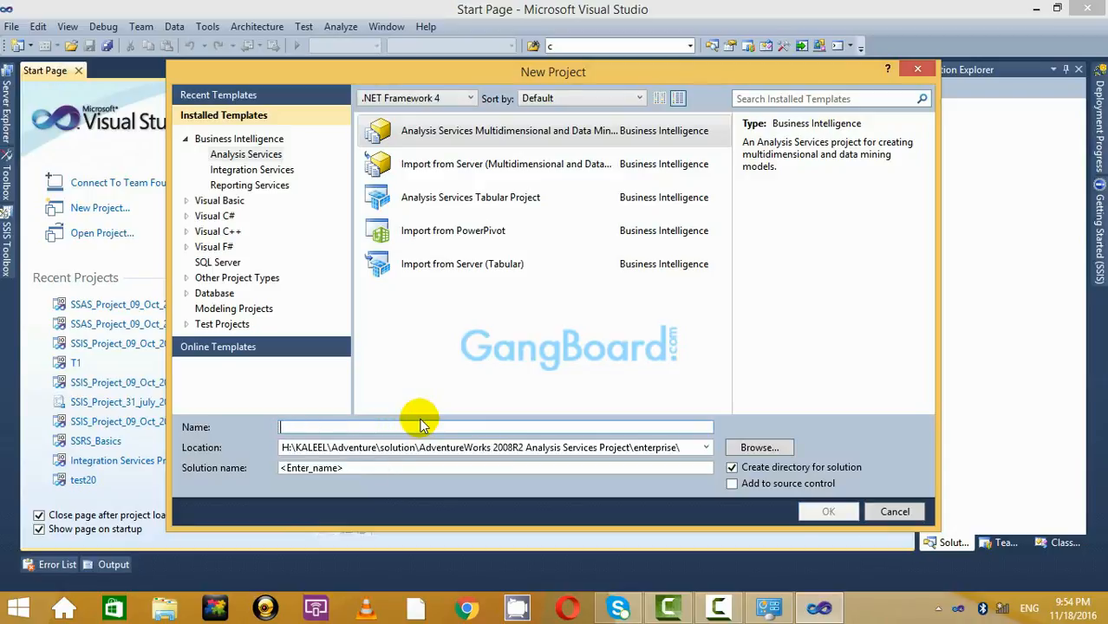
text(Dummy)
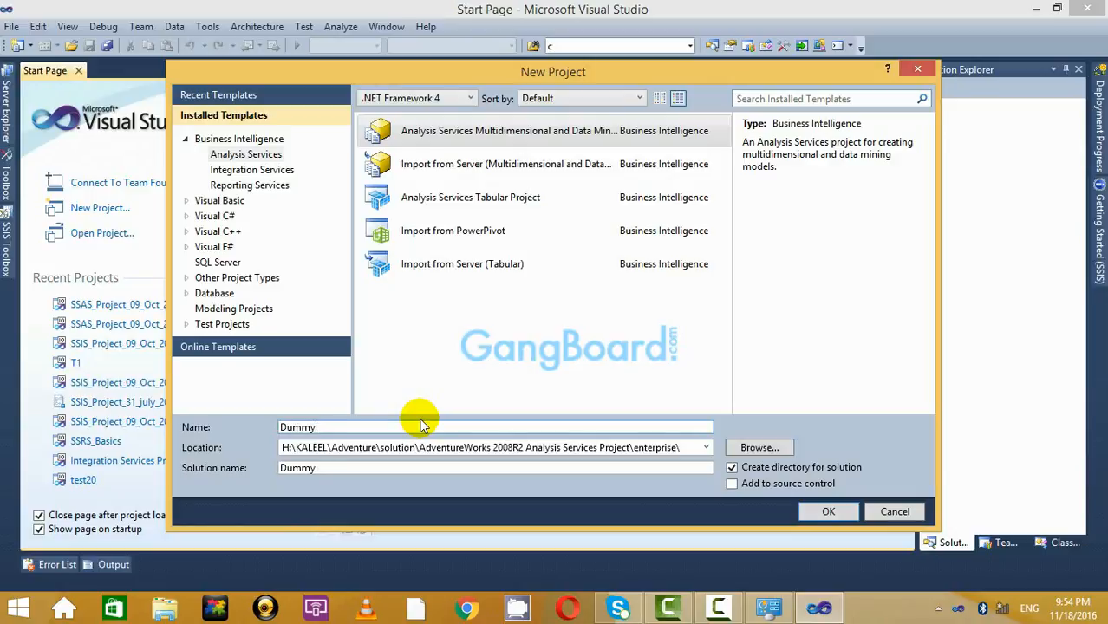
key(BackSpace)
key(BackSpace)
key(BackSpace)
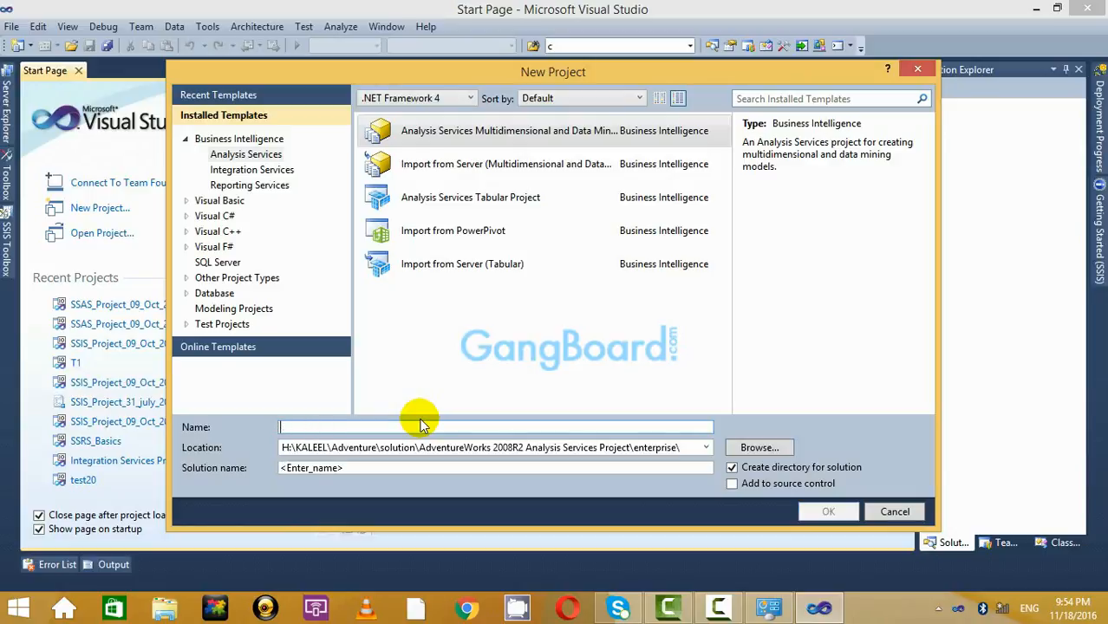
text(Cube_1)
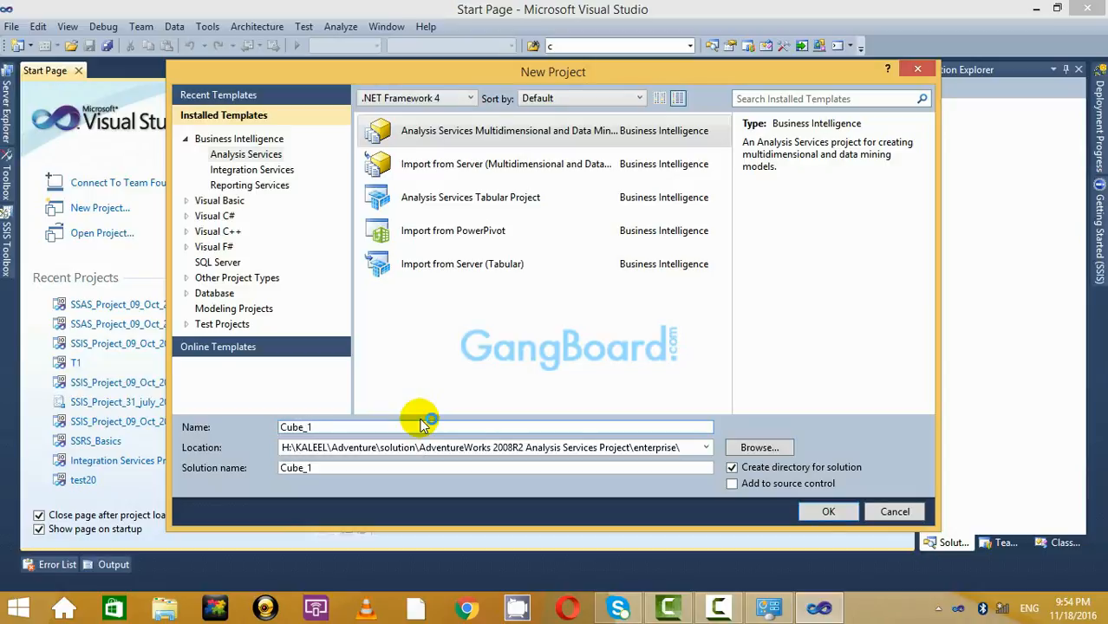
text(8_Nov_2016)
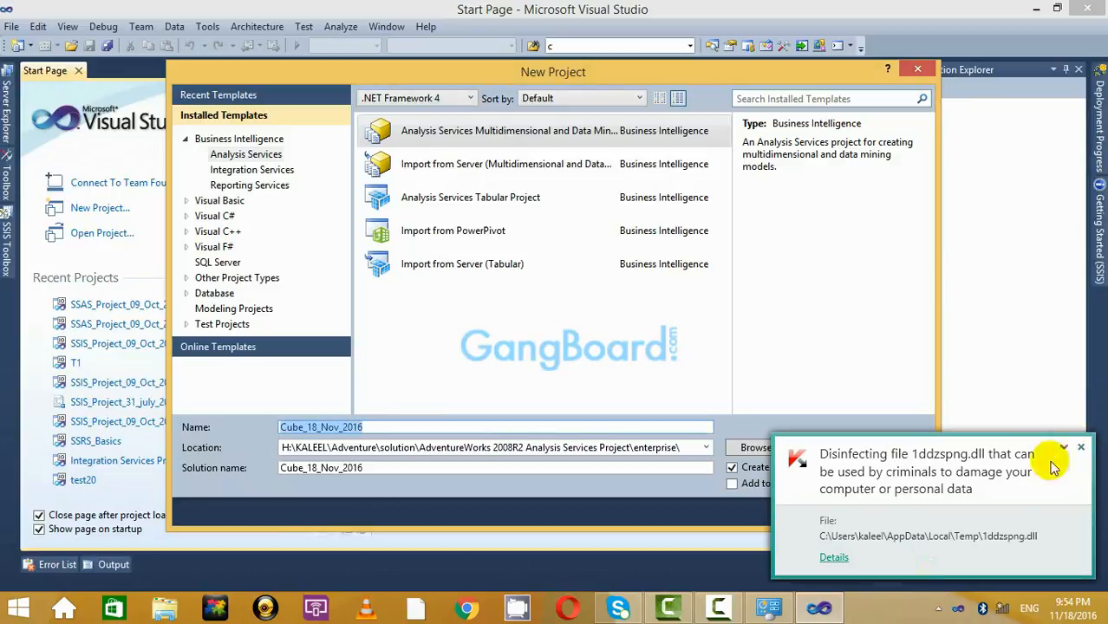
click(1081, 447)
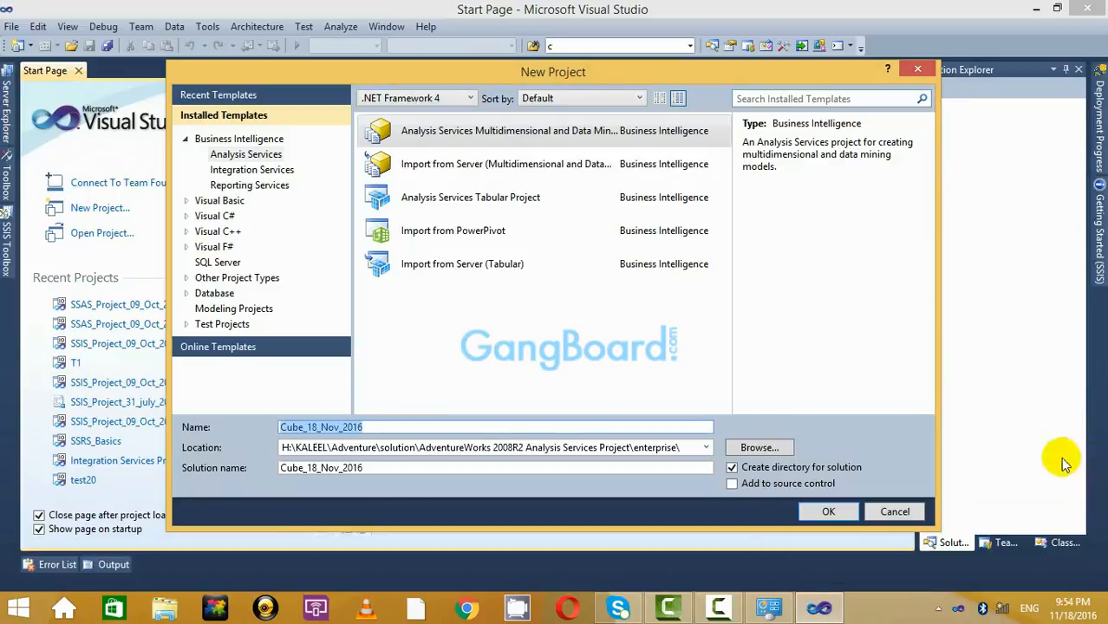
click(848, 509)
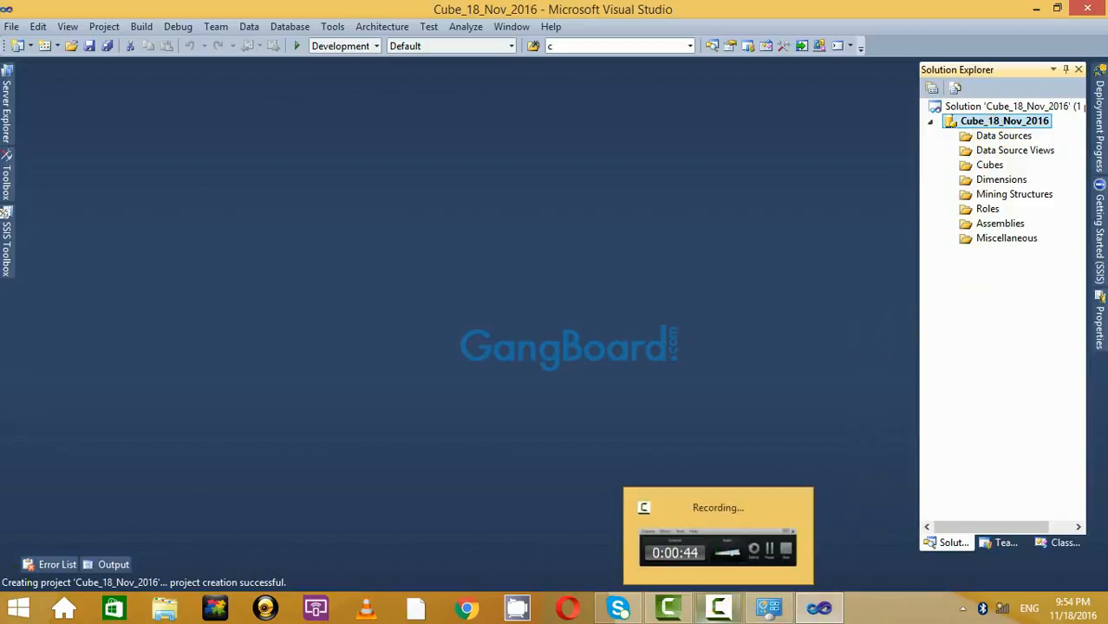
Launch Notepad and move its window to the right side beside the desktop.
click(17, 609)
click(469, 301)
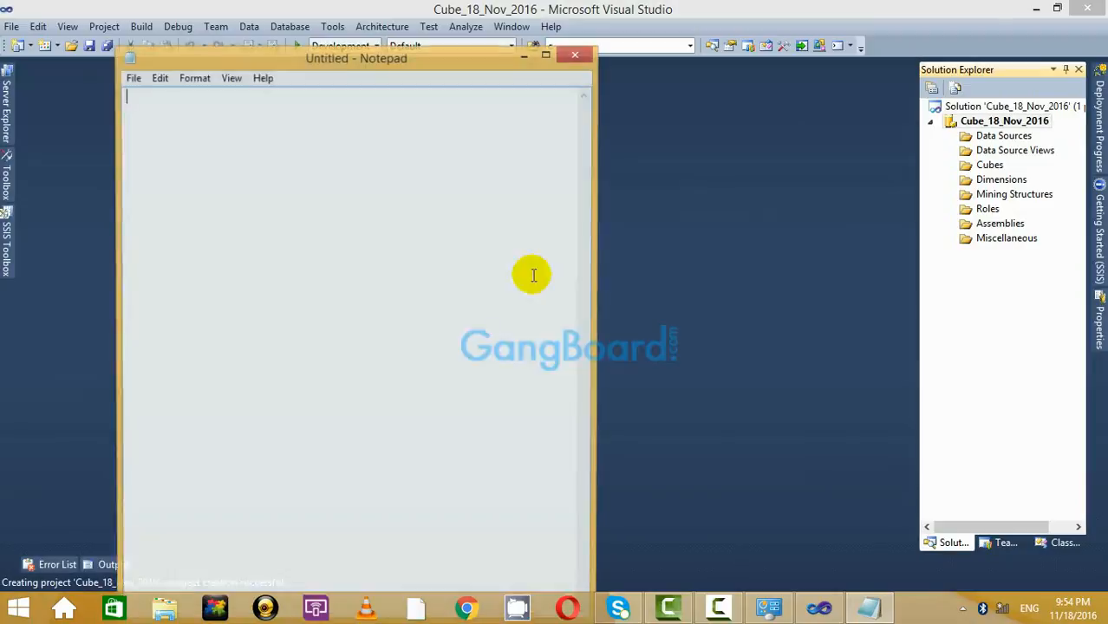
click(547, 54)
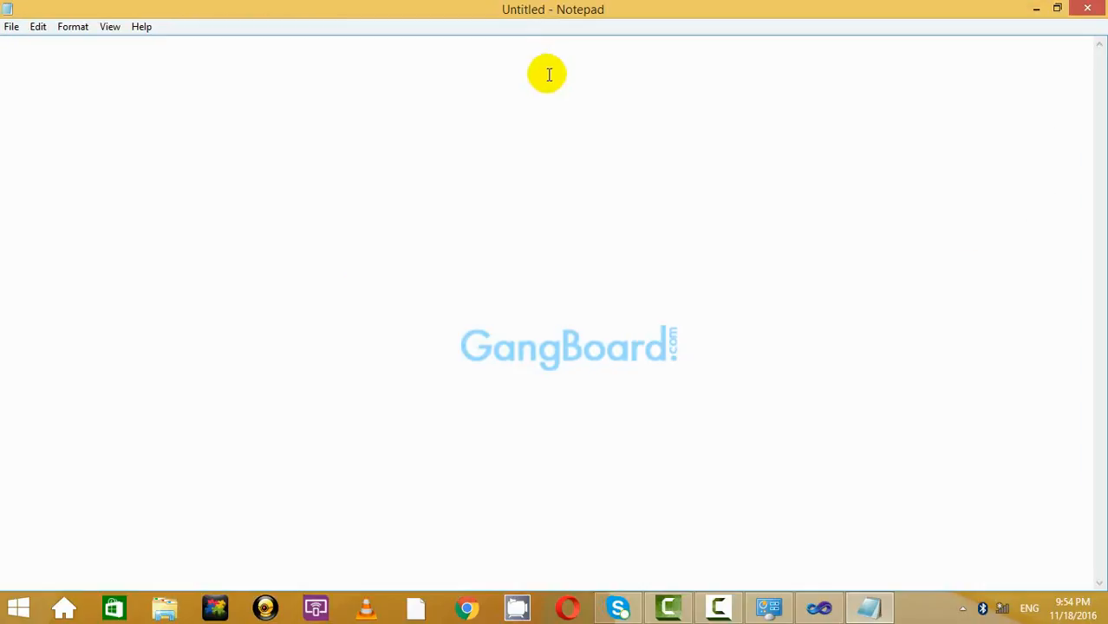
double_click(607, 8)
click(1043, 8)
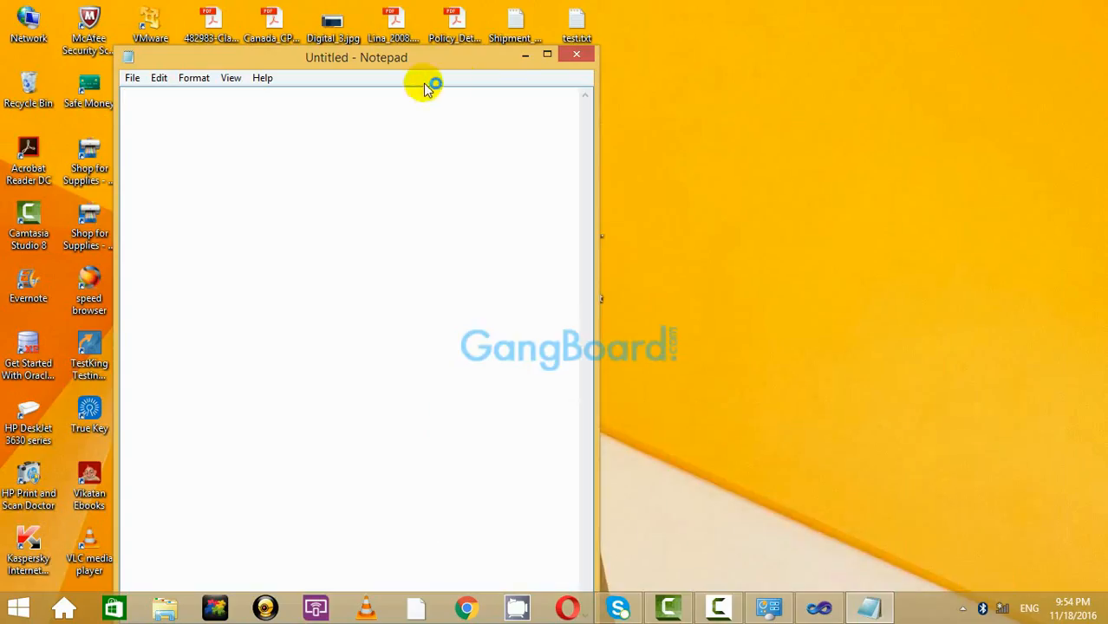
drag(467, 61, 757, 56)
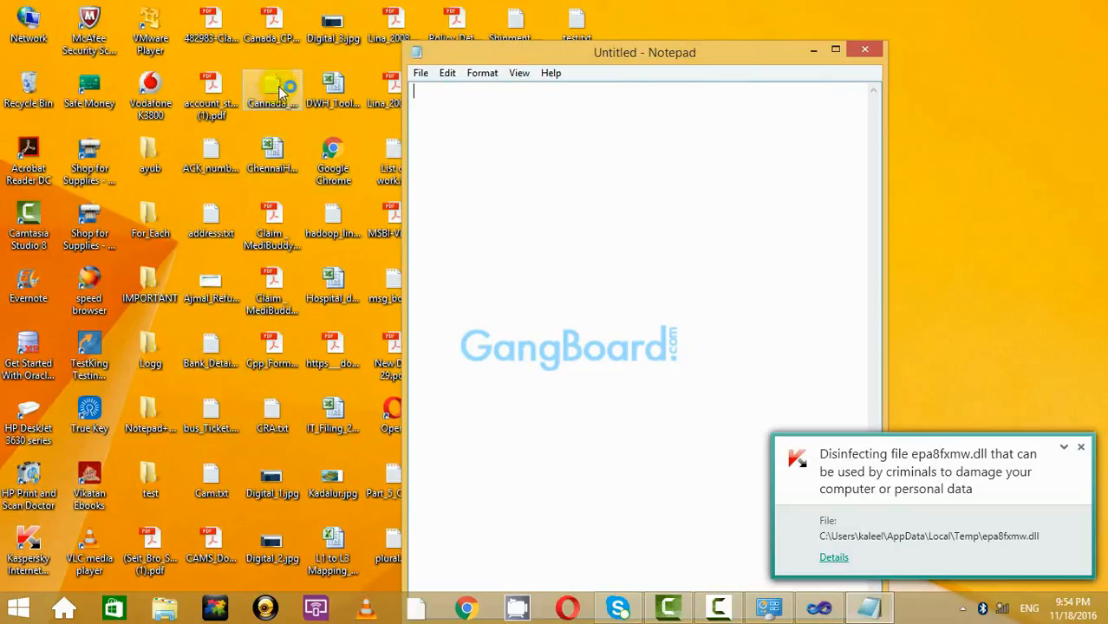
drag(562, 50, 688, 22)
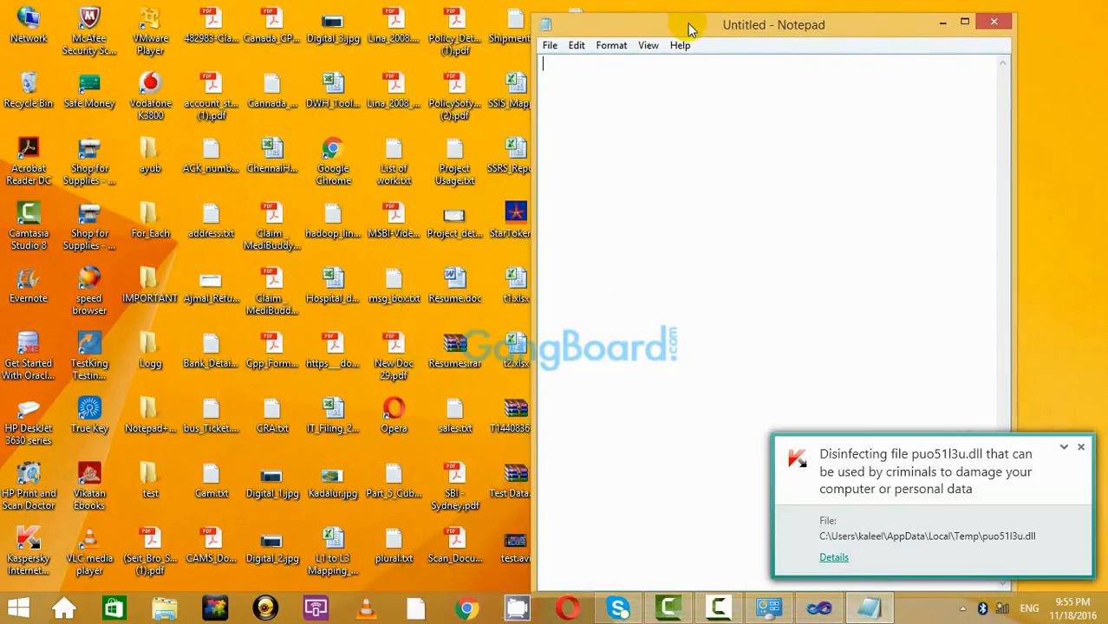
Copy all of address.txt into the blank Untitled document, then close address.txt.
click(384, 162)
click(266, 93)
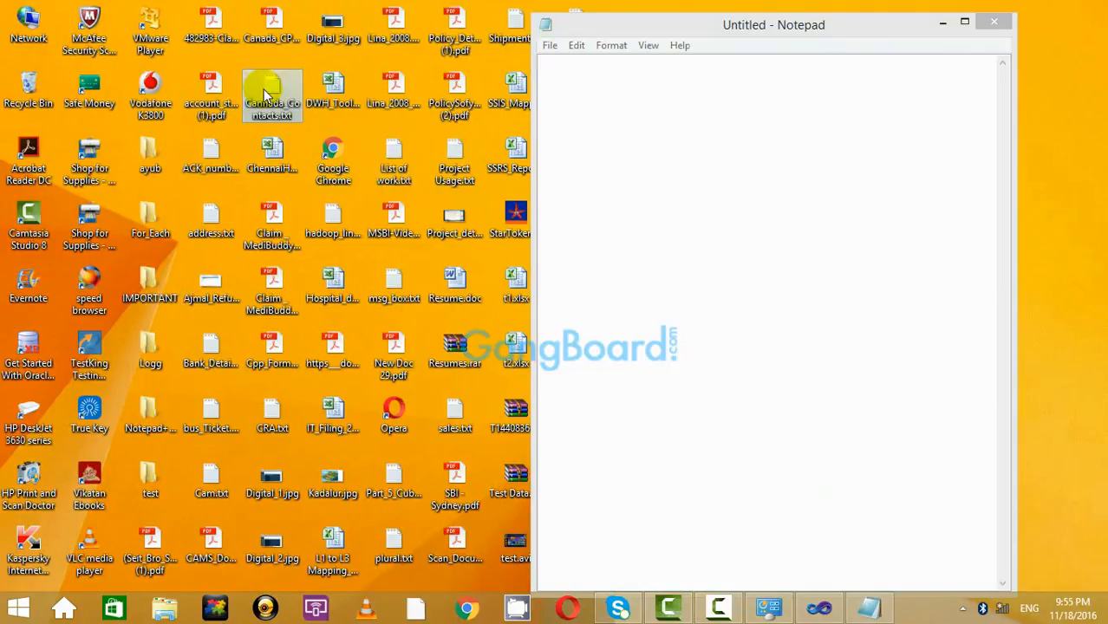
double_click(211, 227)
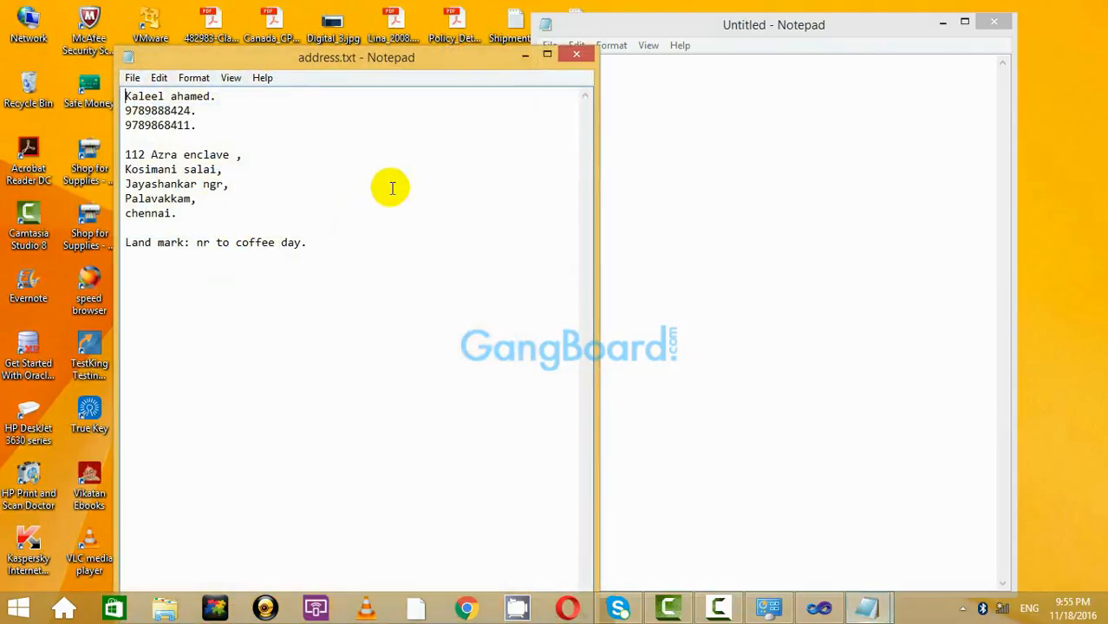
drag(225, 216, 125, 96)
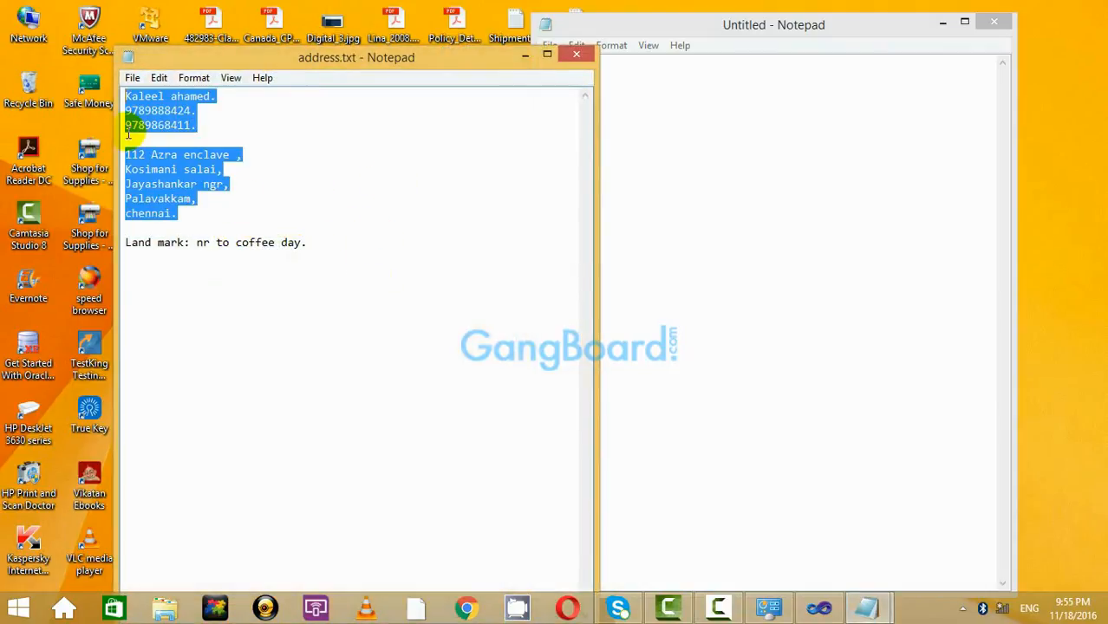
click(374, 262)
key(ctrl+a)
key(ctrl+c)
click(918, 179)
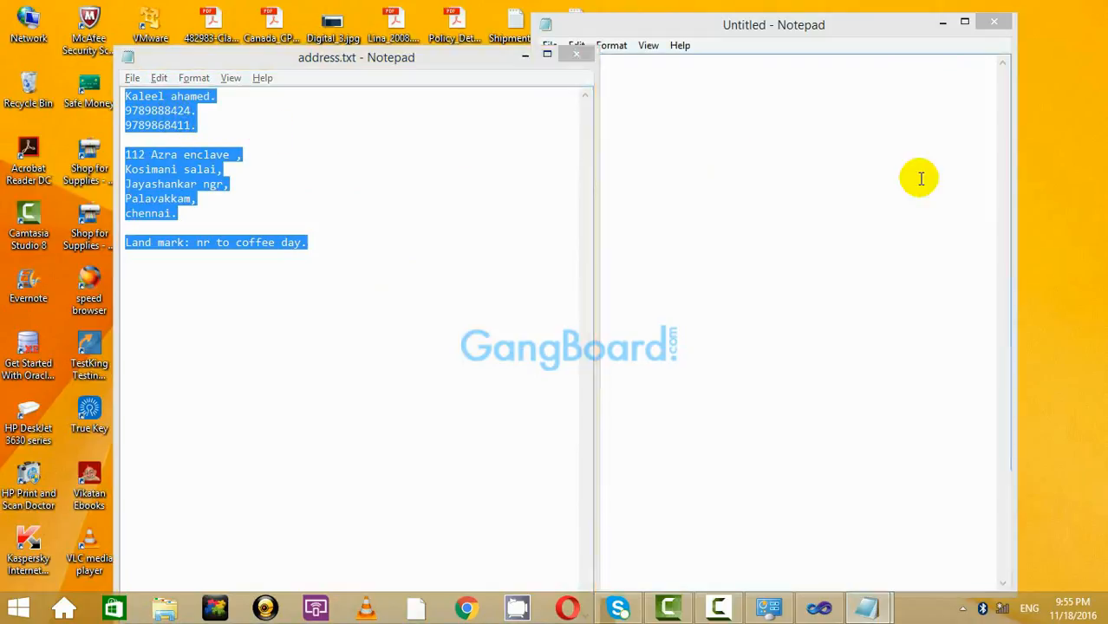
key(ctrl+v)
click(434, 67)
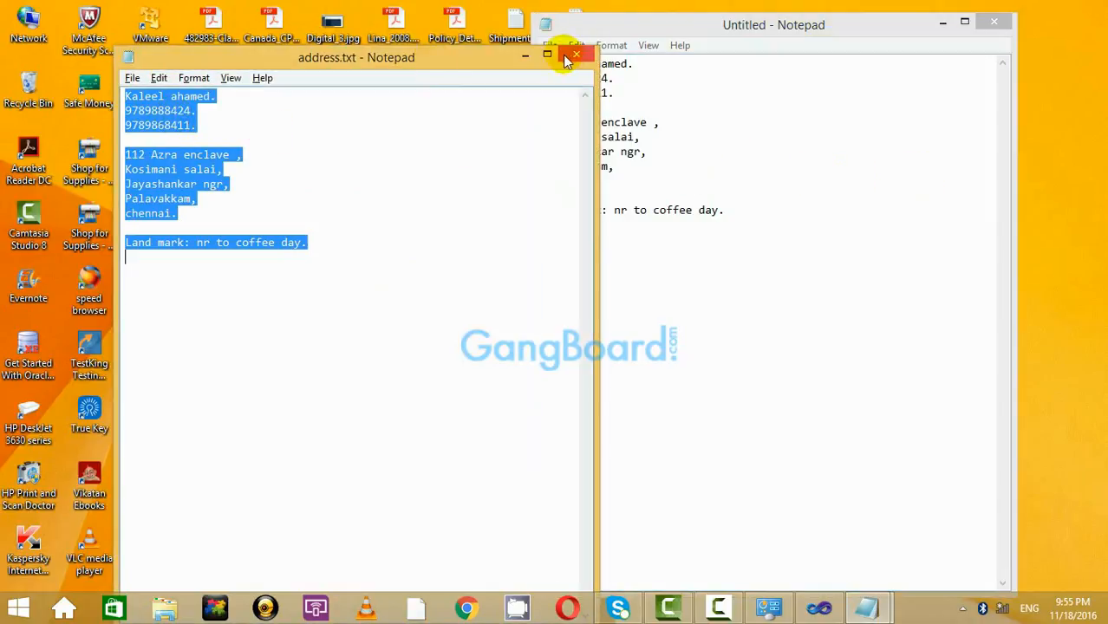
click(572, 56)
click(966, 22)
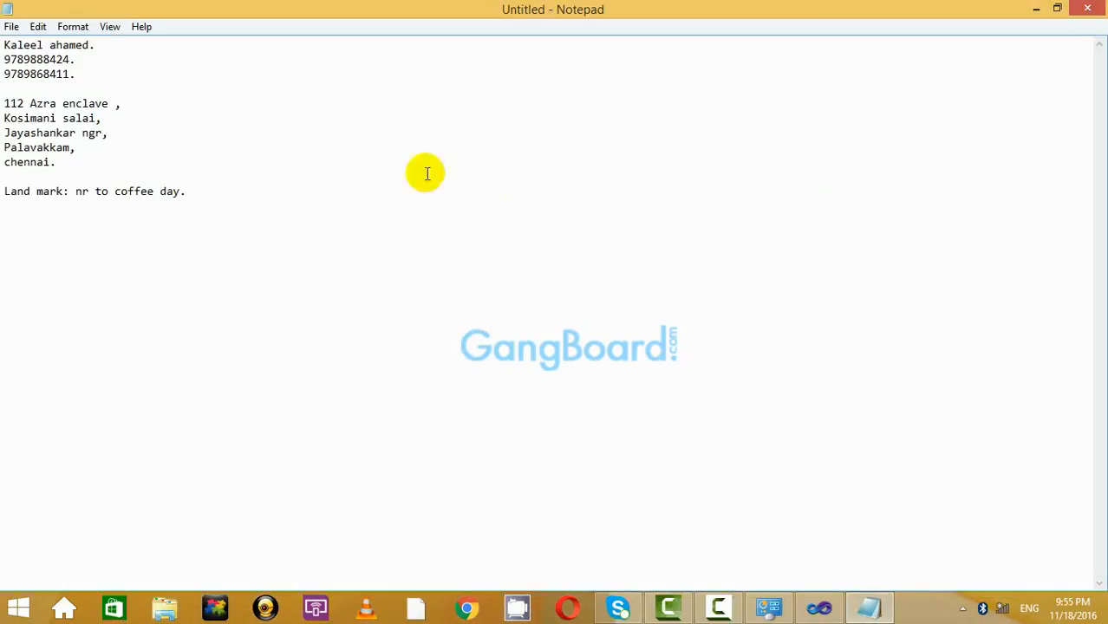
Below the pasted text, start numbered notes '1] star' and a second schema item.
click(221, 184)
key(Return)
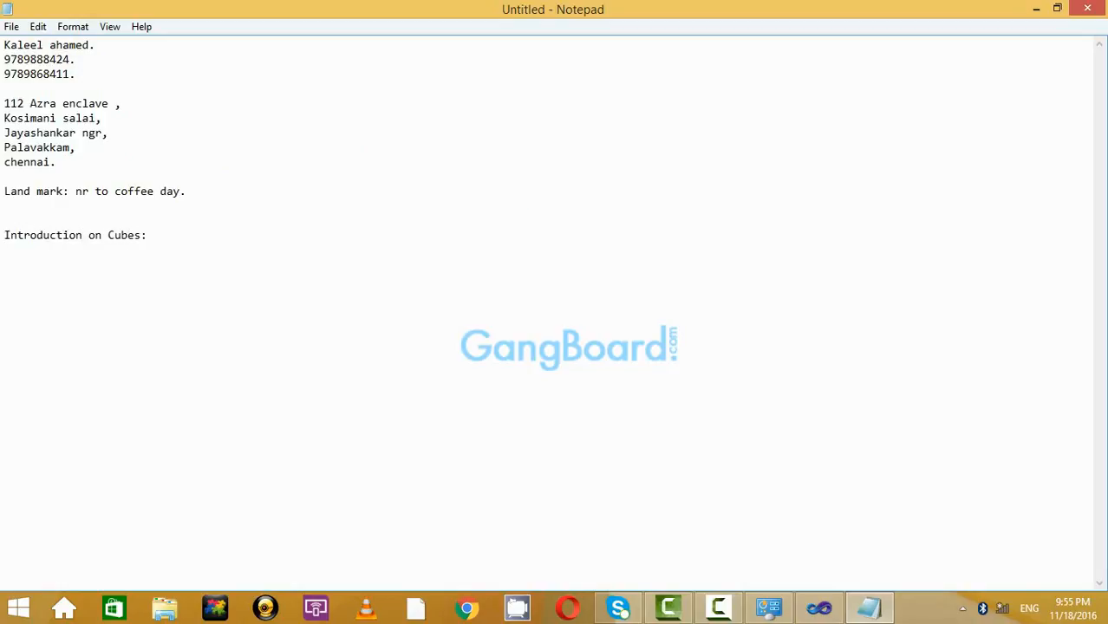
text(1])
key(Return)
key(Return)
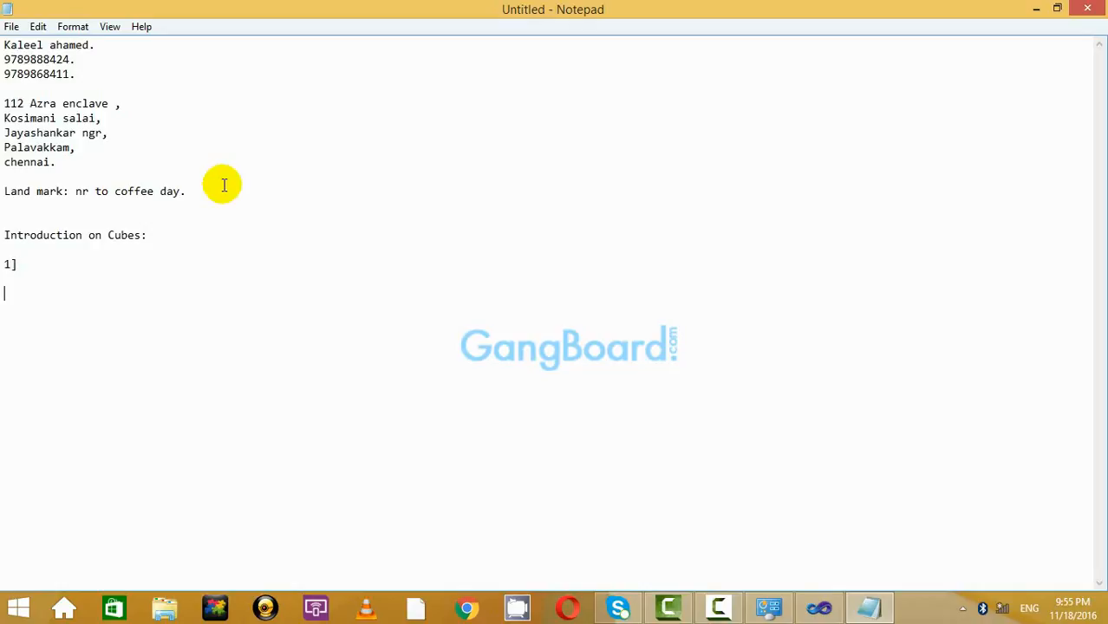
text(2)
key(Return)
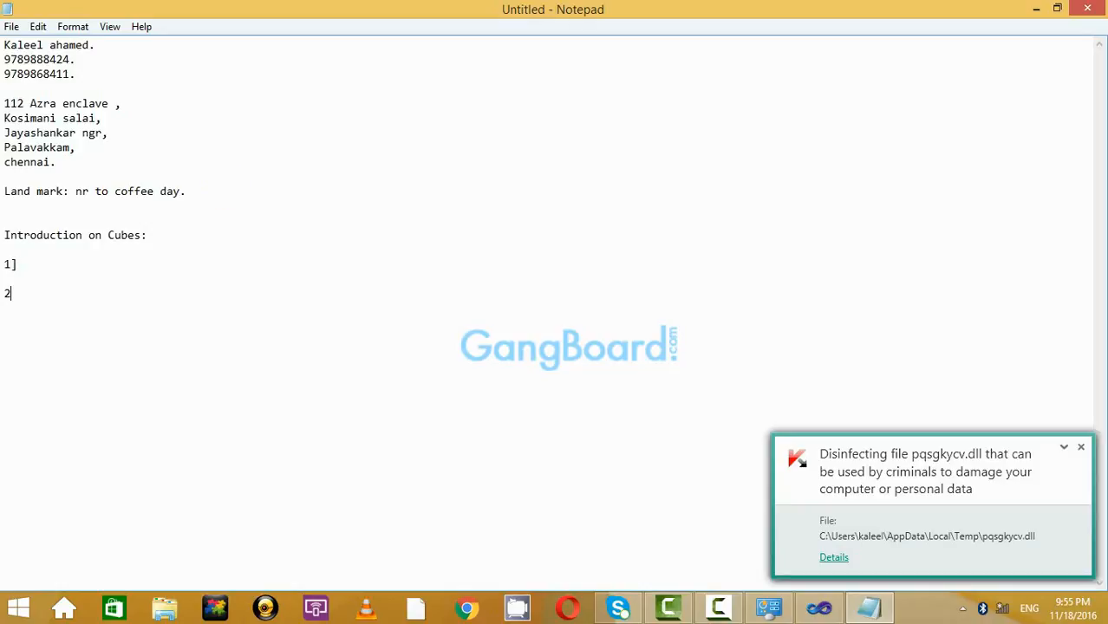
text(])
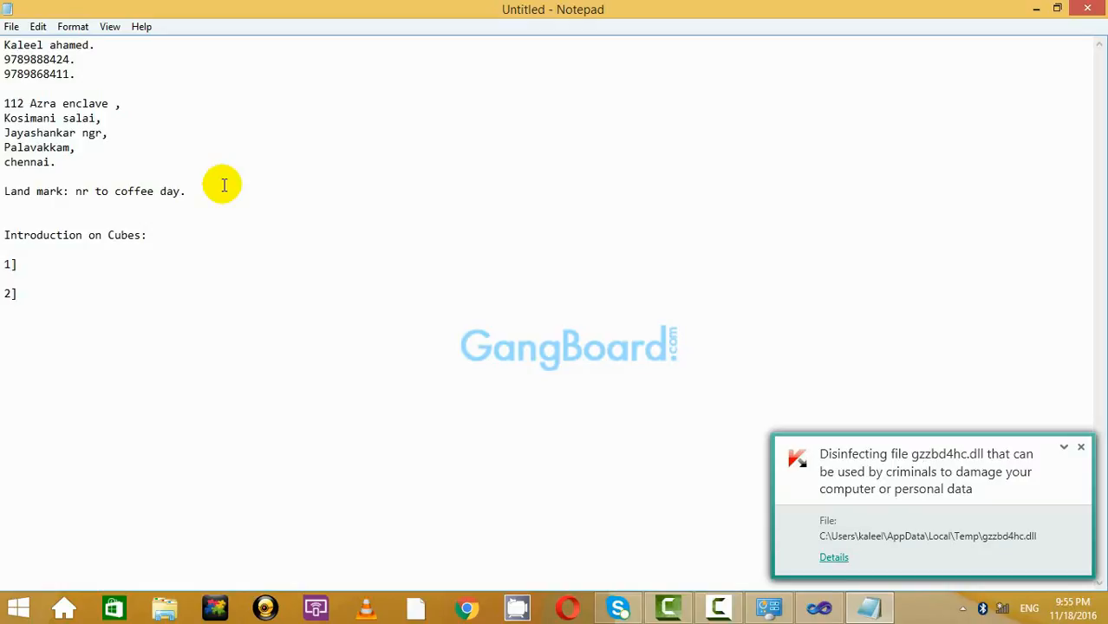
text(Addin)
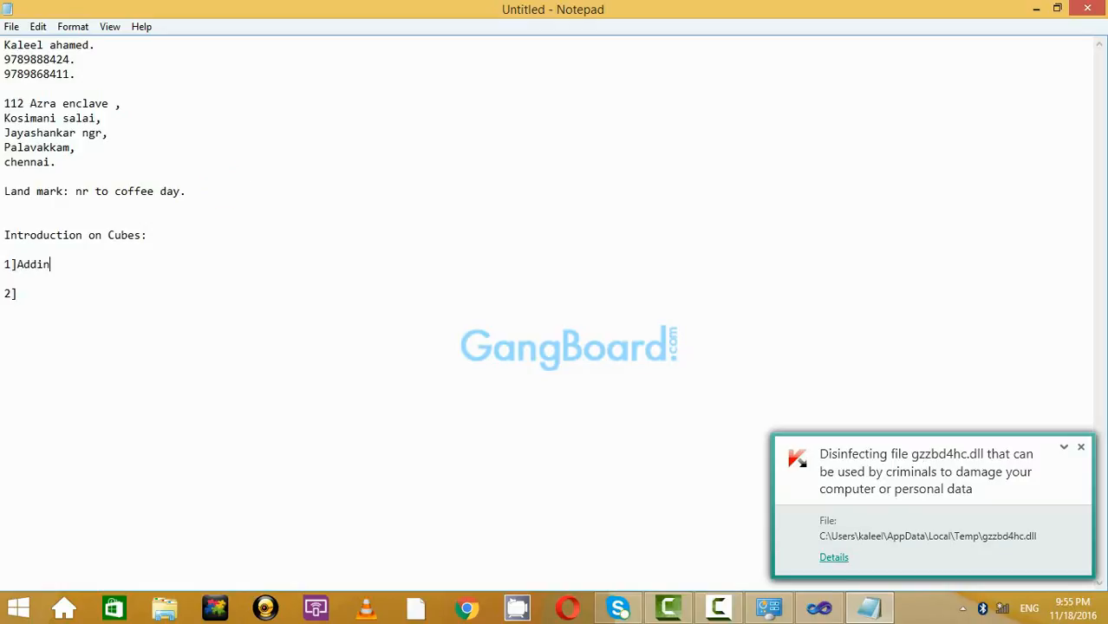
key(BackSpace)
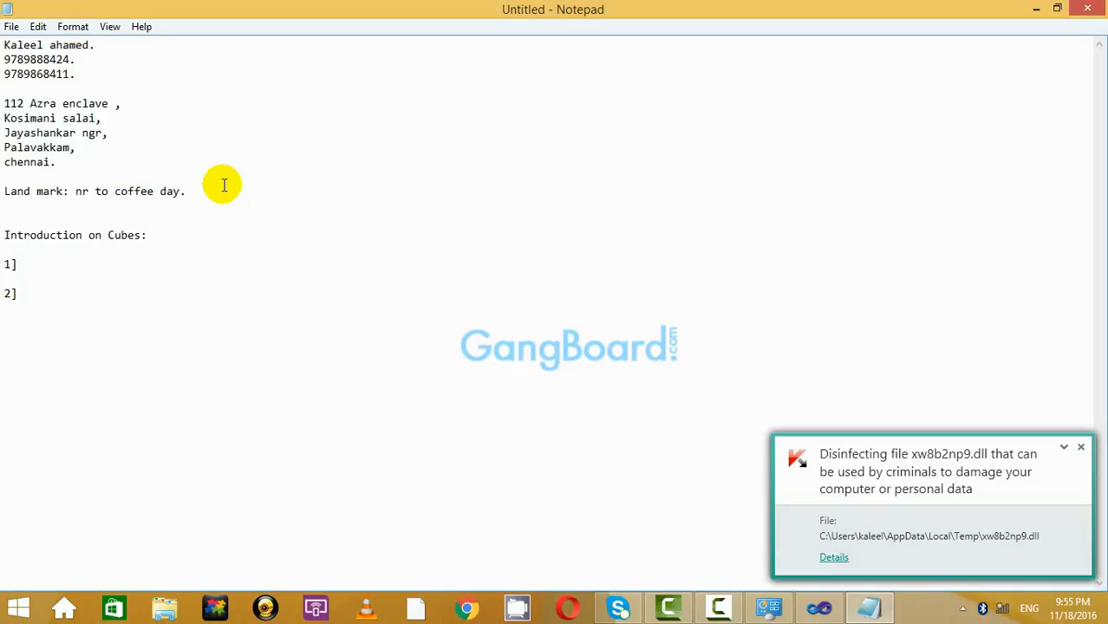
text(s)
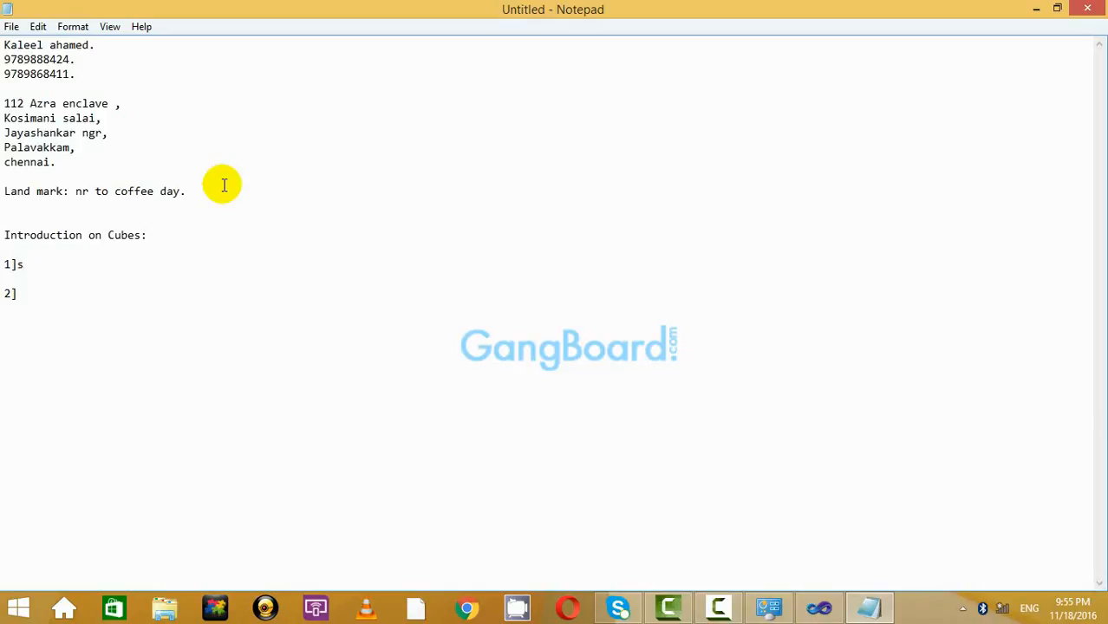
text(tar schema)
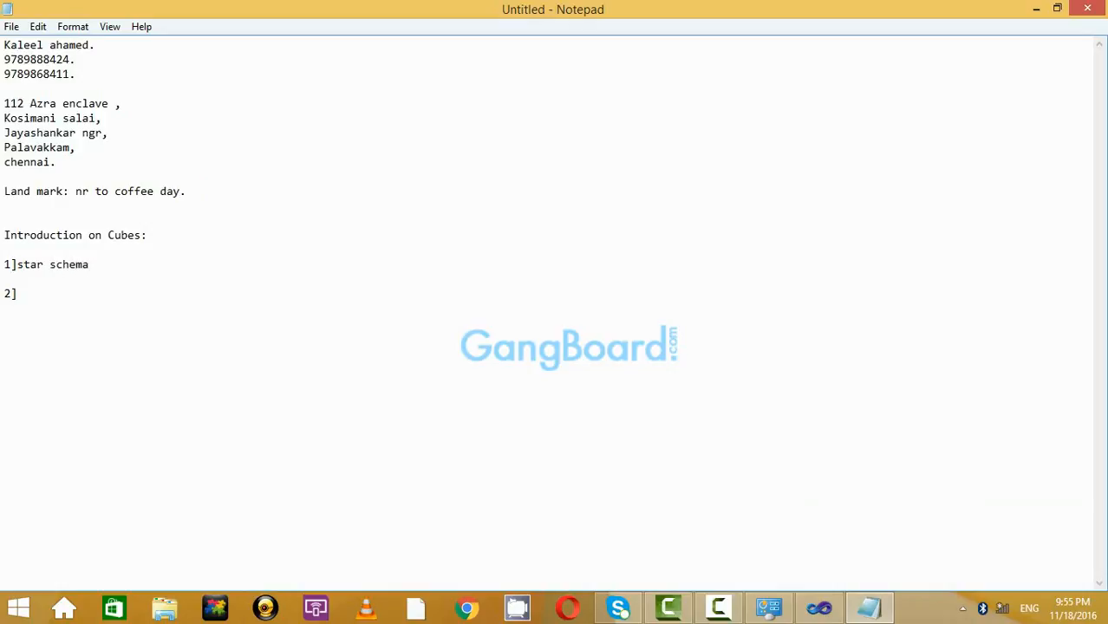
key(Down)
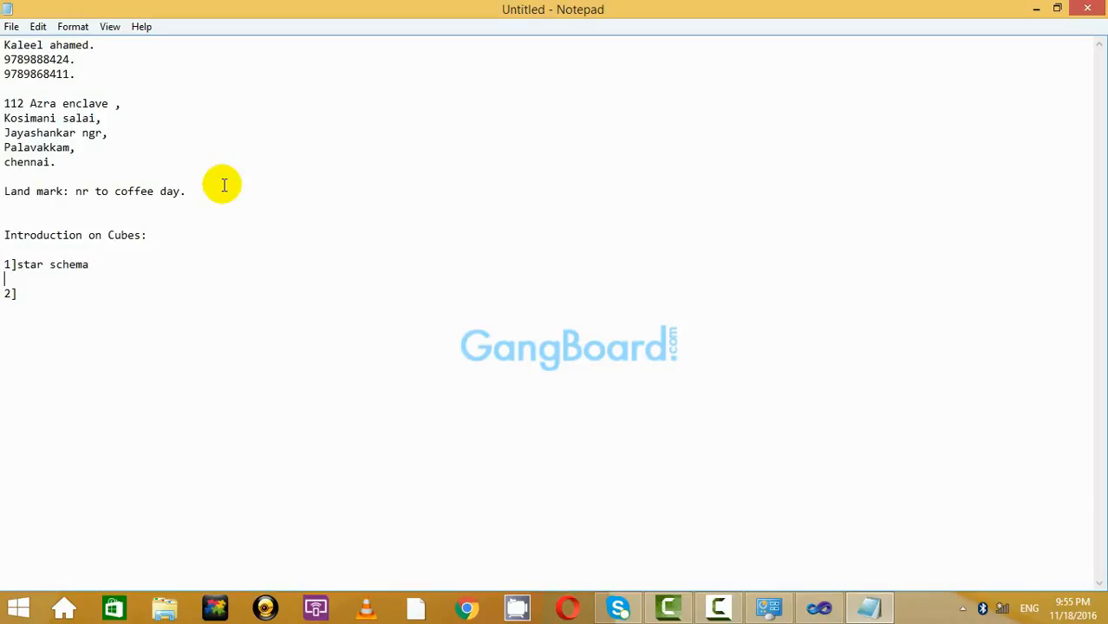
text(Snow Flake schema.)
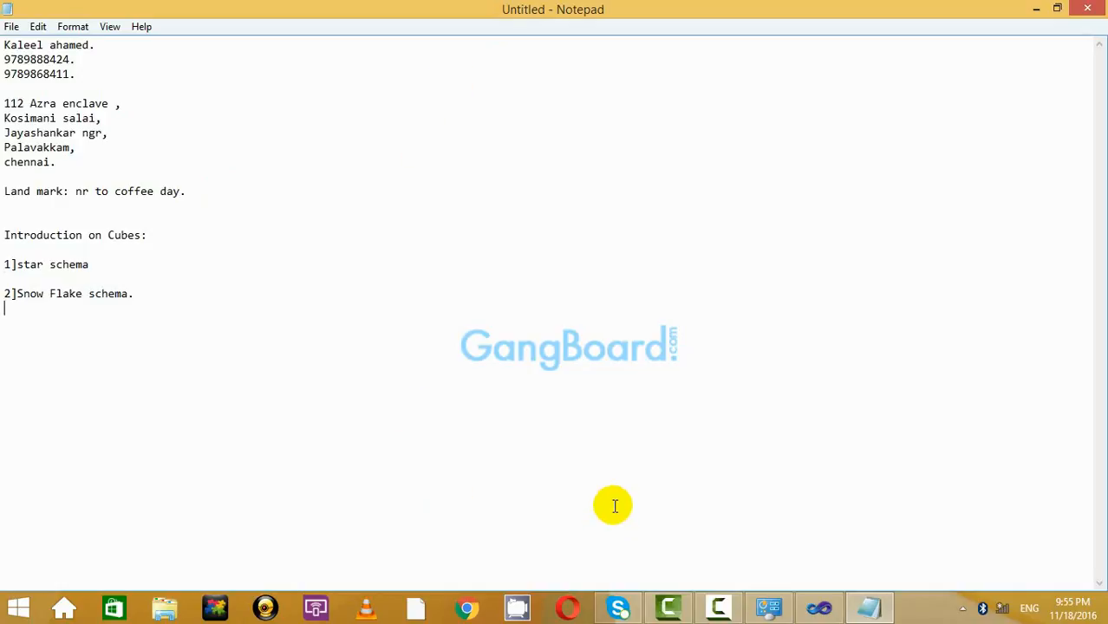
Append '(Project &' to the Introduction on Cubes heading and end 'star schema' with a period.
key(alt+Tab)
key(alt+Tab)
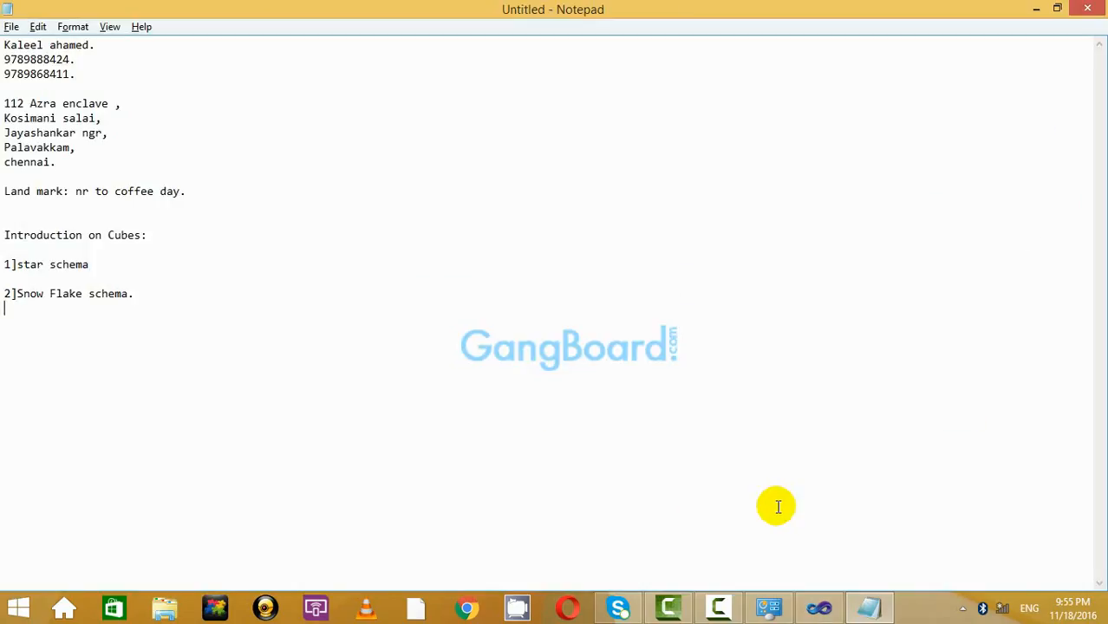
click(143, 234)
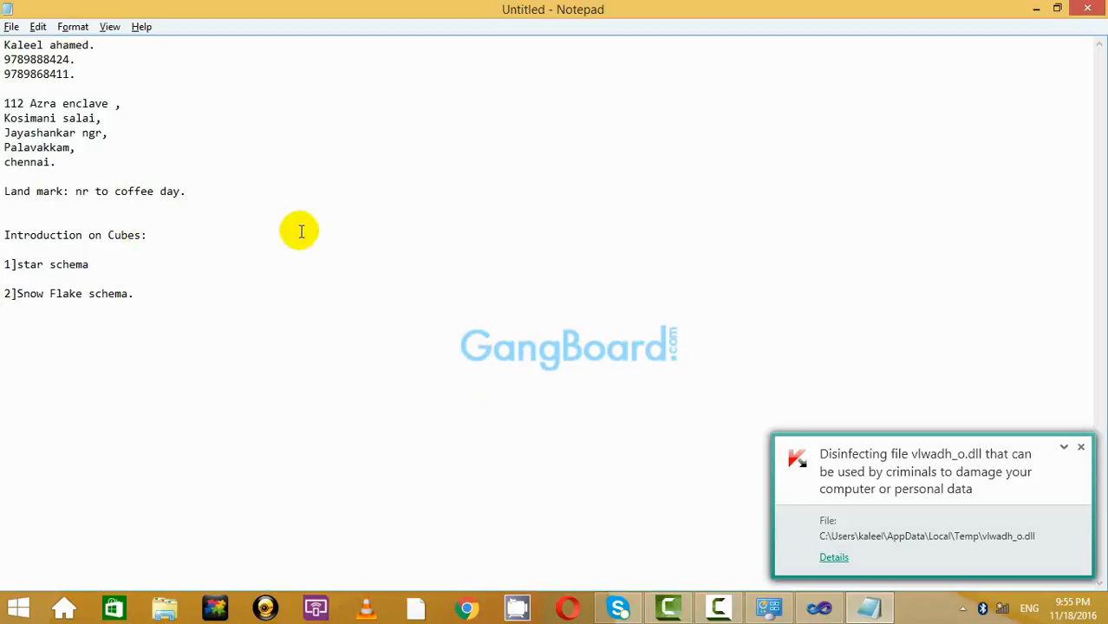
text((Pr)
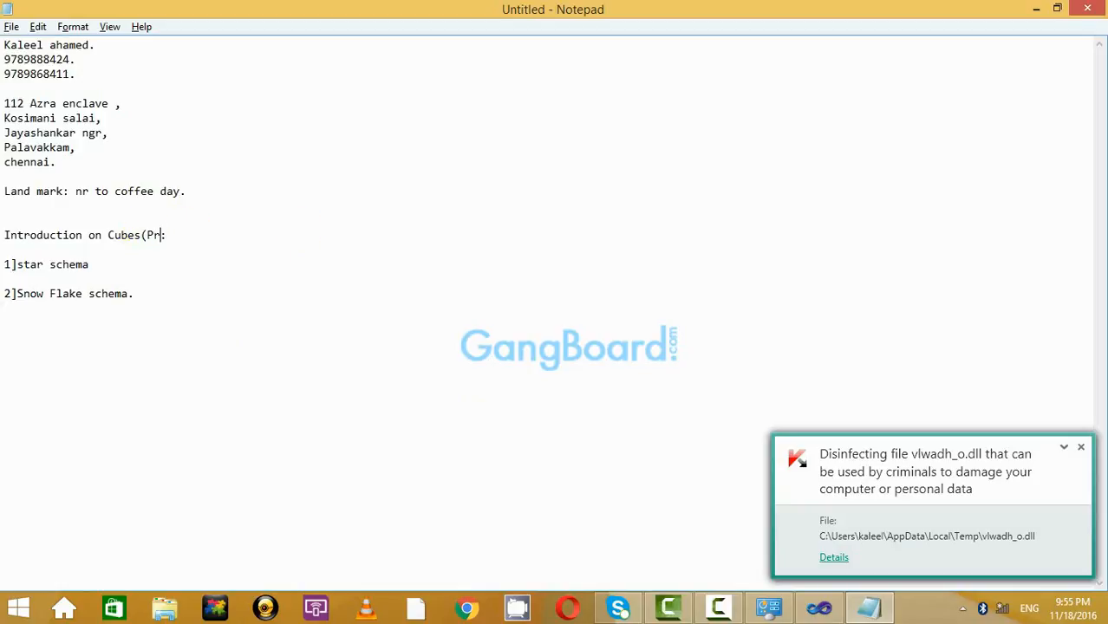
text(oject)
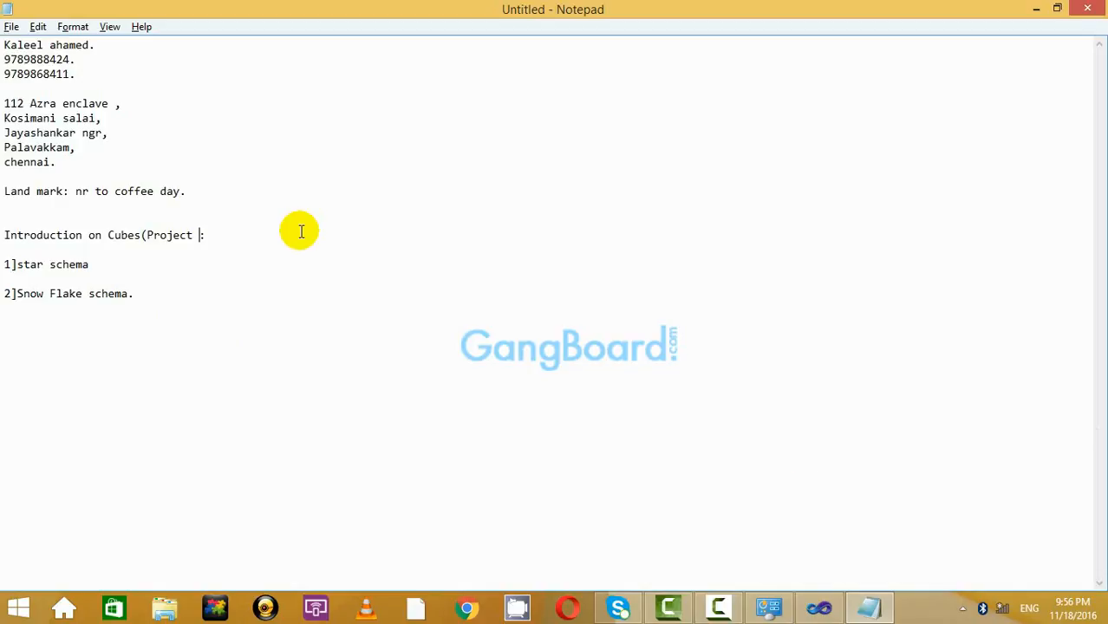
text( & Technical)
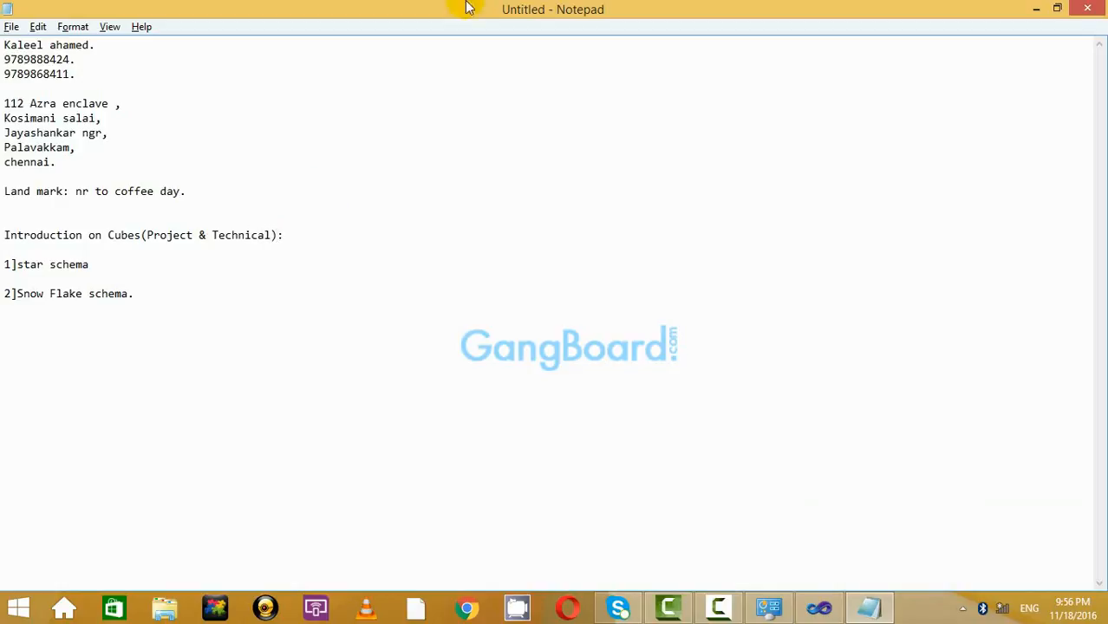
click(301, 279)
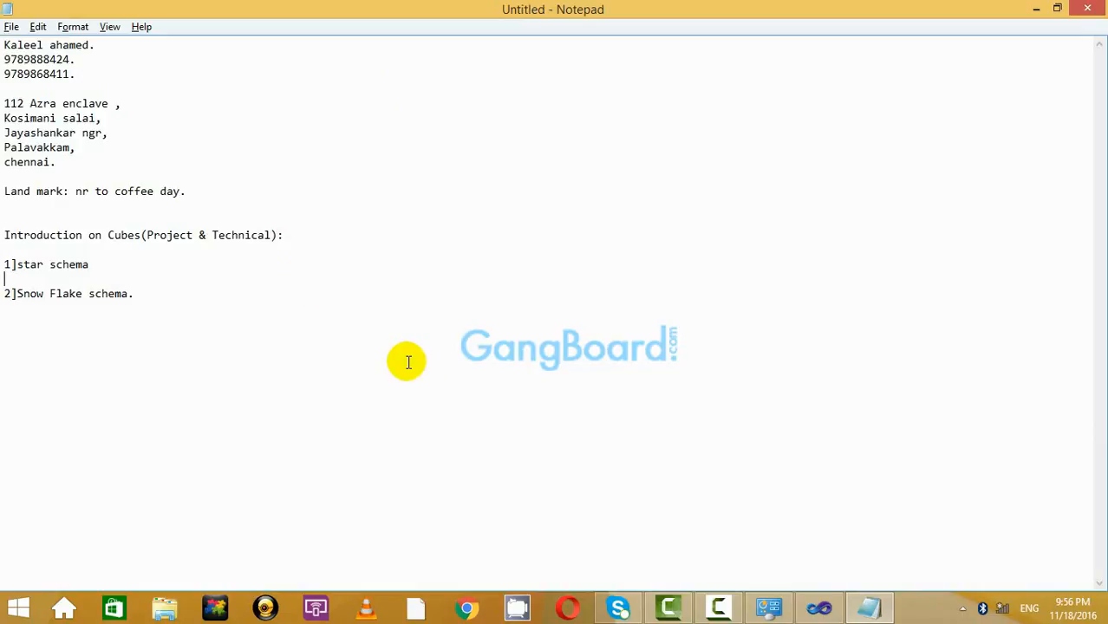
drag(153, 326, 78, 182)
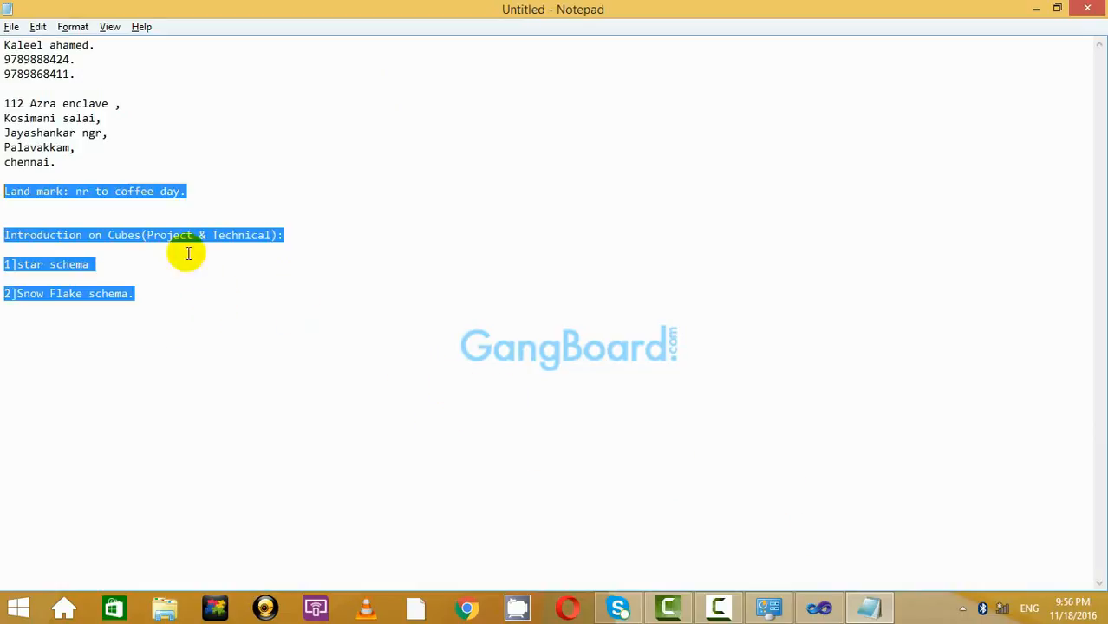
click(261, 333)
click(230, 293)
drag(199, 297, 124, 221)
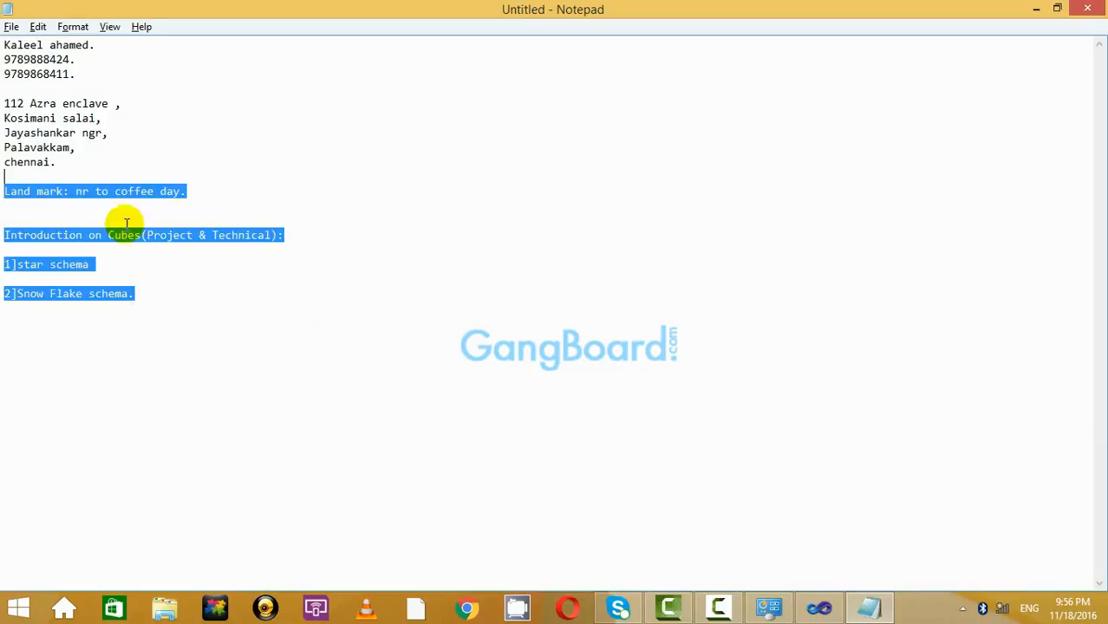
click(193, 268)
text(.)
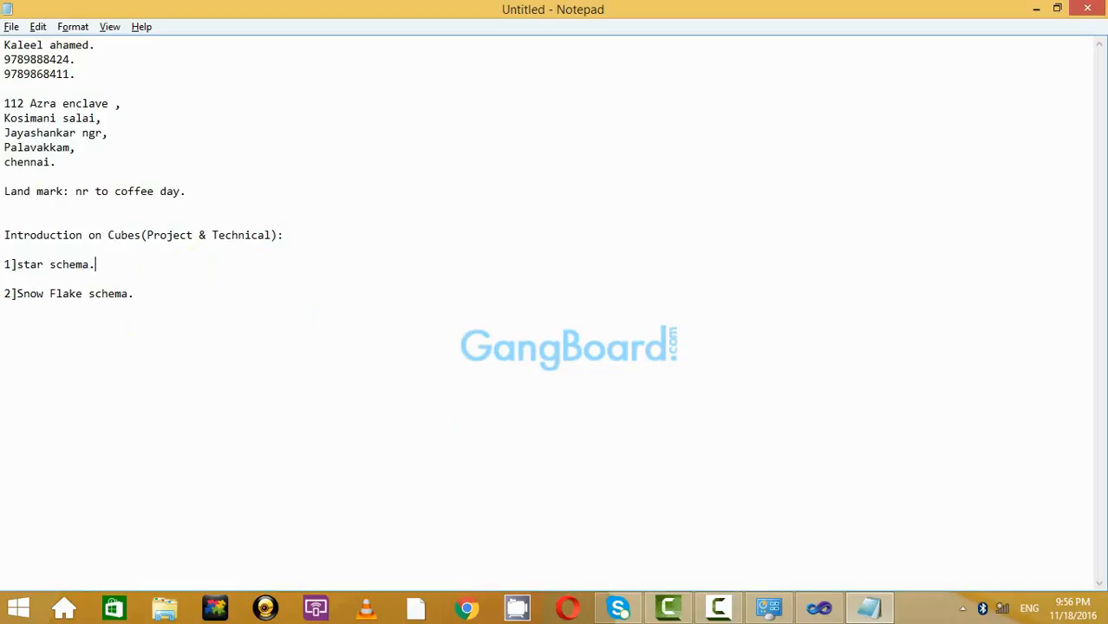
Look over the star and Snow Flake schema lines, then return to the Cube_18_Nov_2016 project.
drag(197, 296, 78, 221)
click(224, 294)
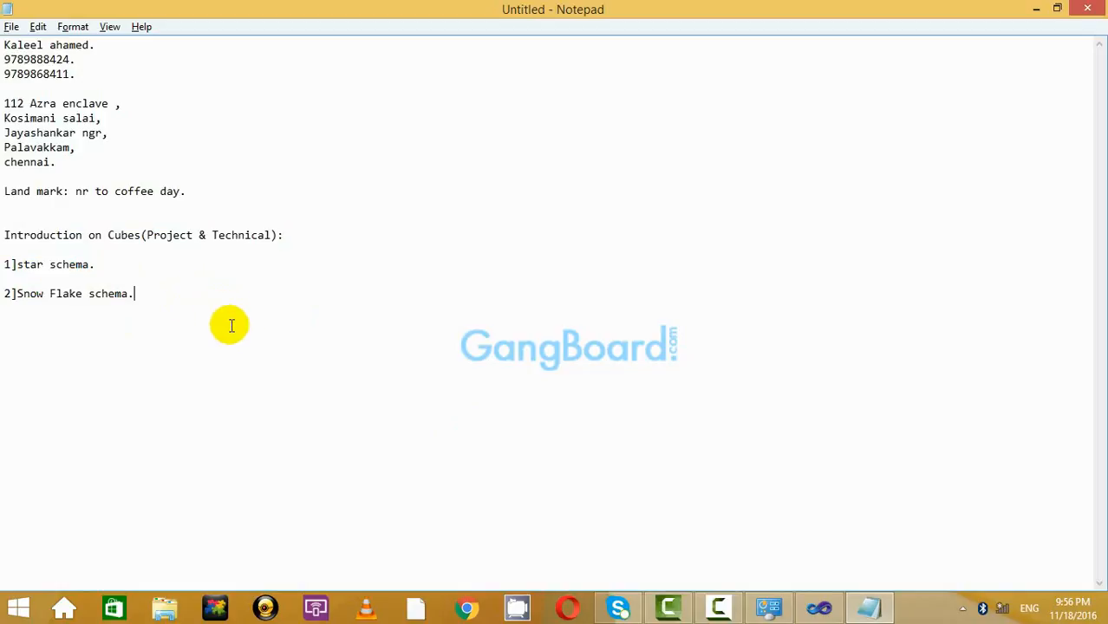
drag(230, 325, 193, 302)
click(135, 293)
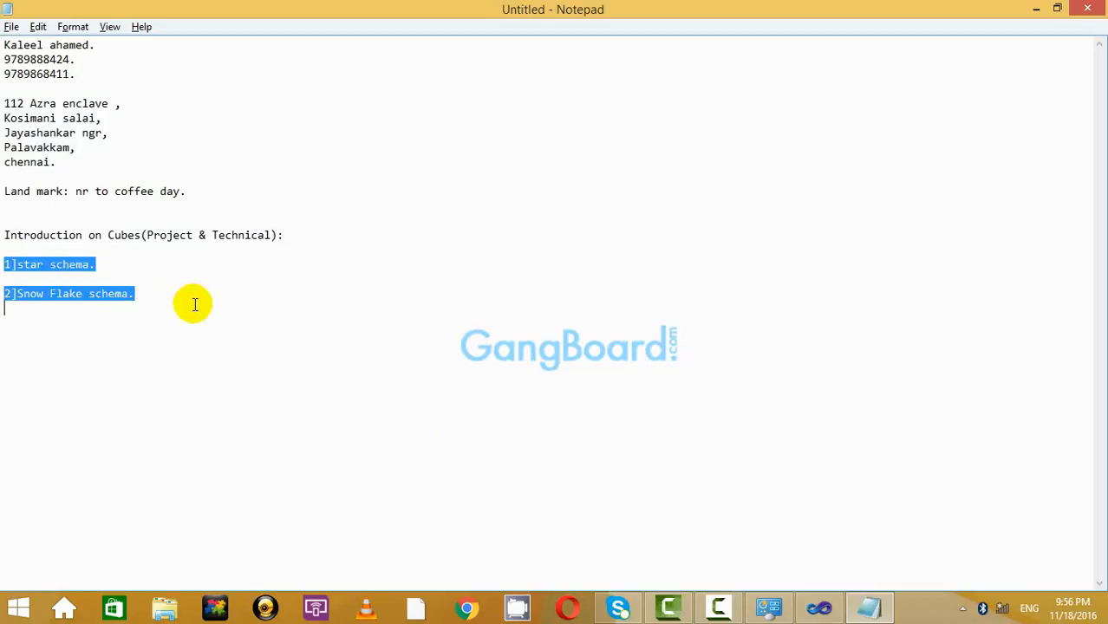
click(212, 313)
drag(275, 305, 5, 217)
click(179, 284)
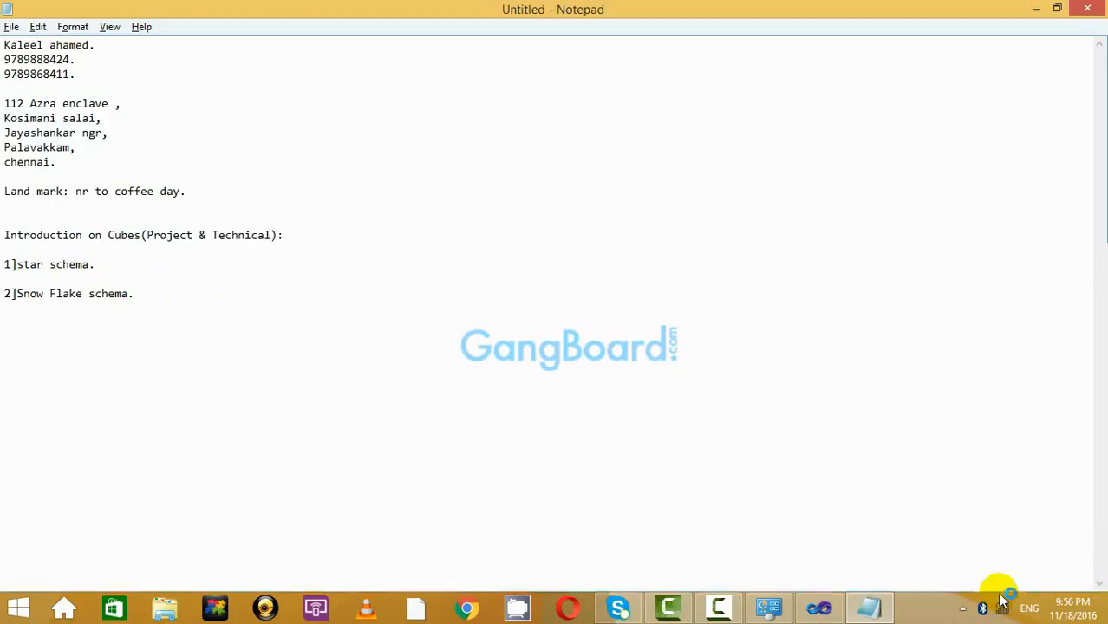
click(819, 608)
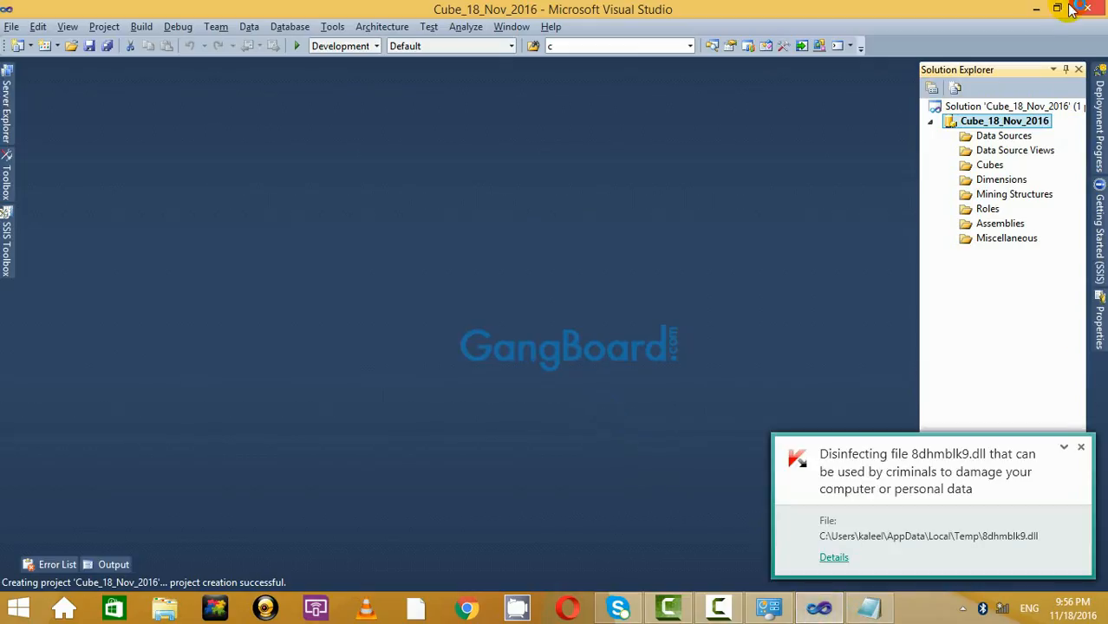
Dismiss the Kaspersky pop-ups, minimize the notes and open This PC from Start.
click(1080, 447)
click(1081, 450)
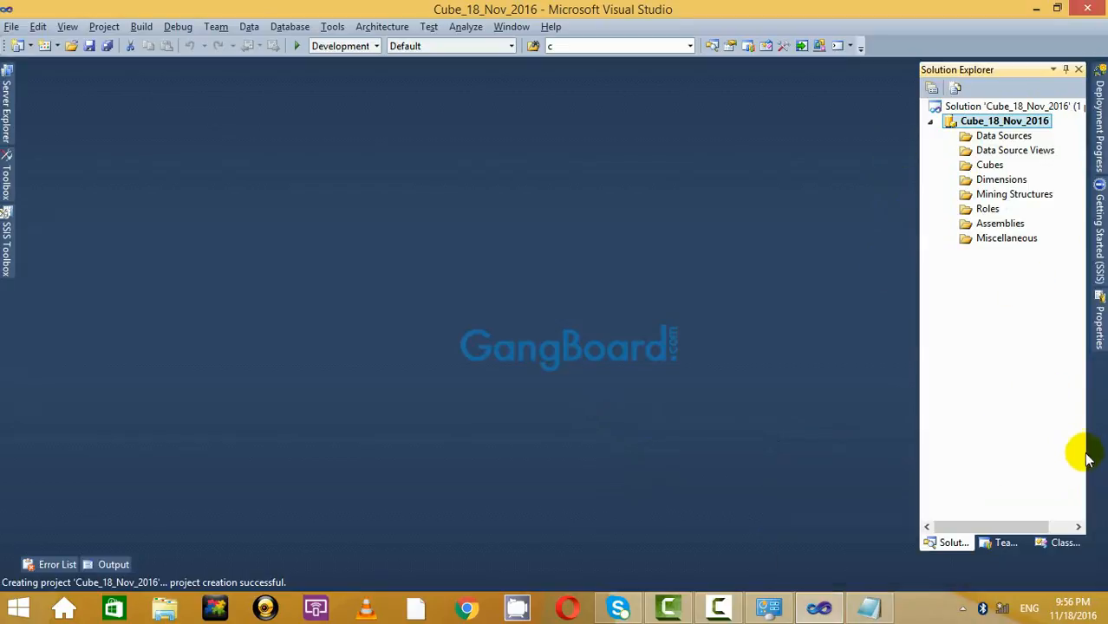
click(865, 614)
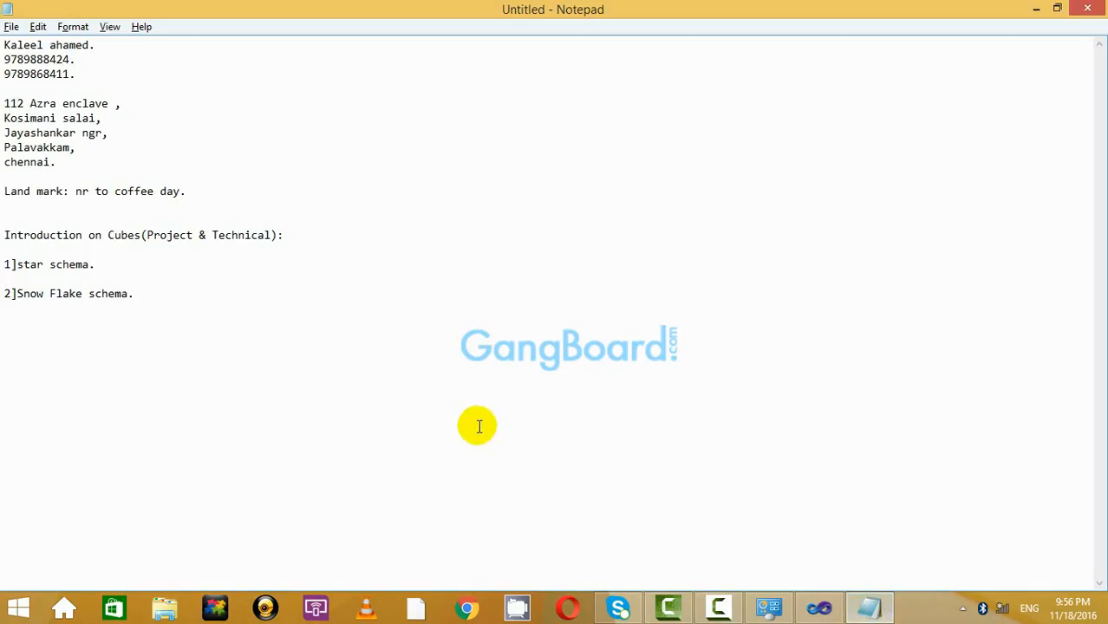
click(1036, 8)
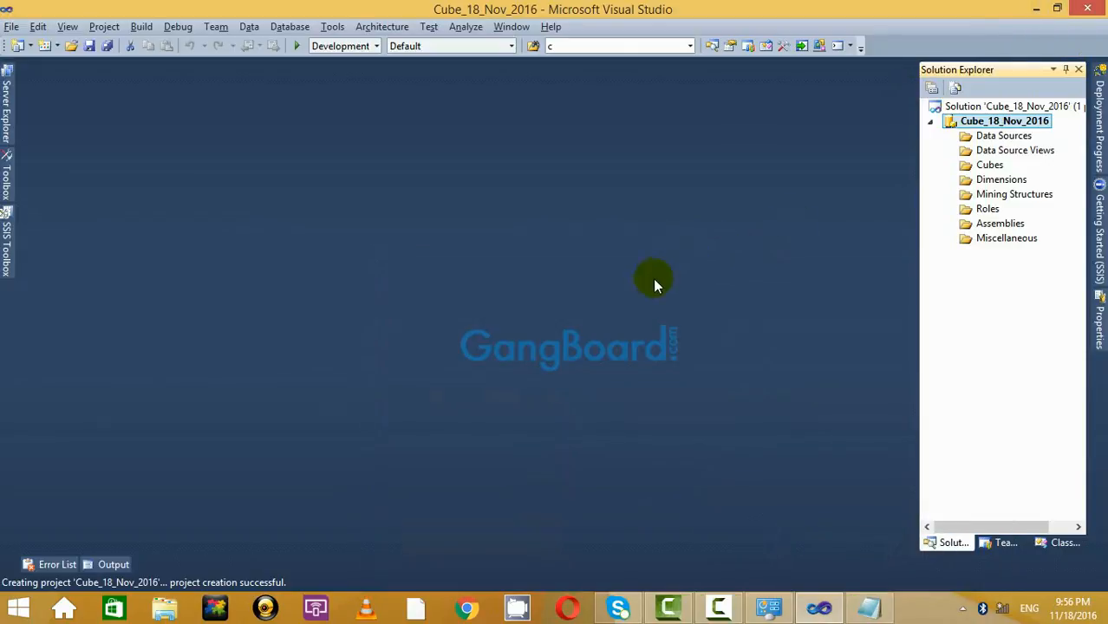
click(17, 607)
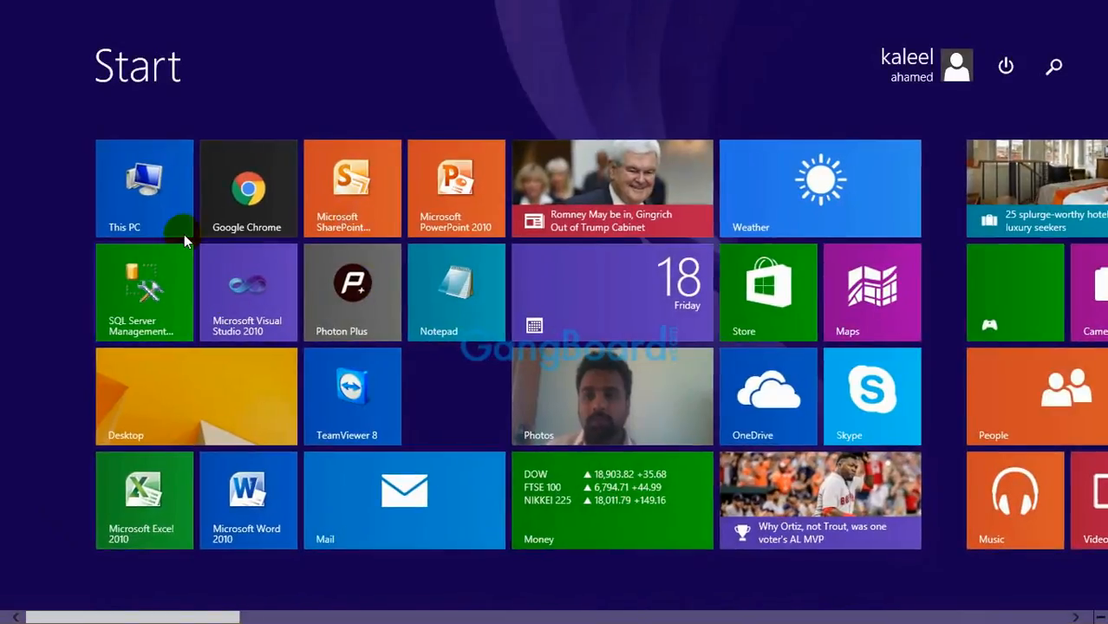
click(247, 323)
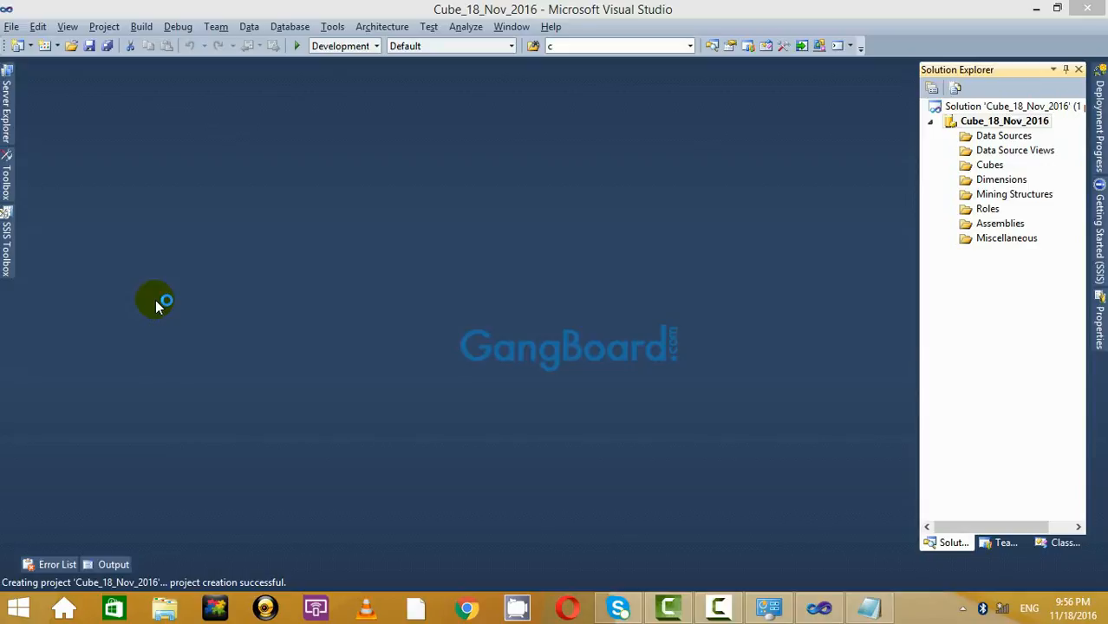
click(18, 607)
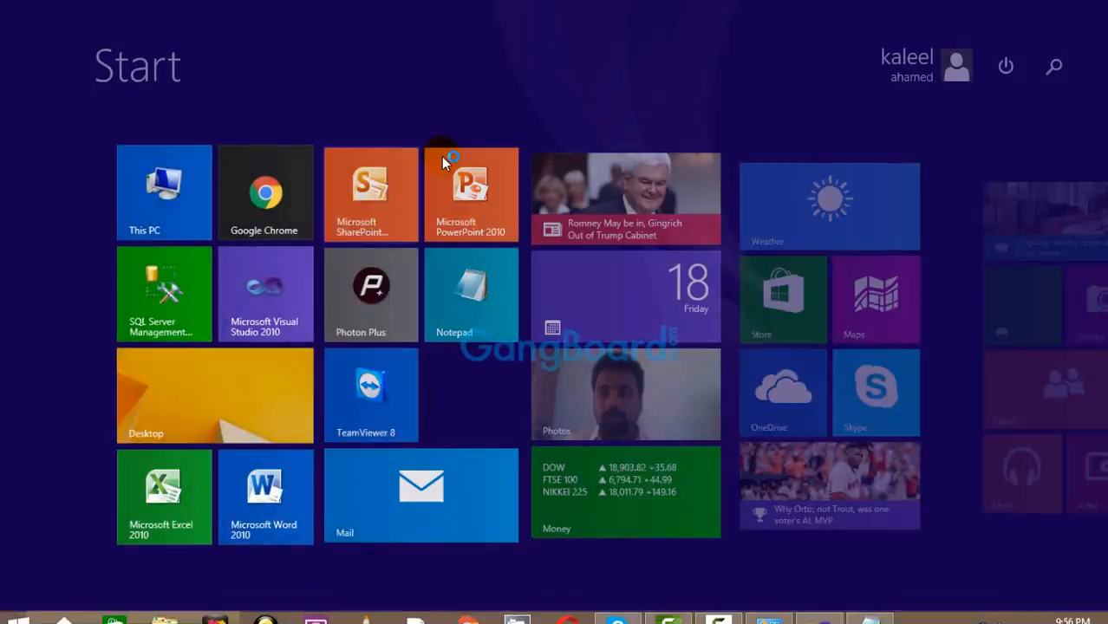
click(176, 220)
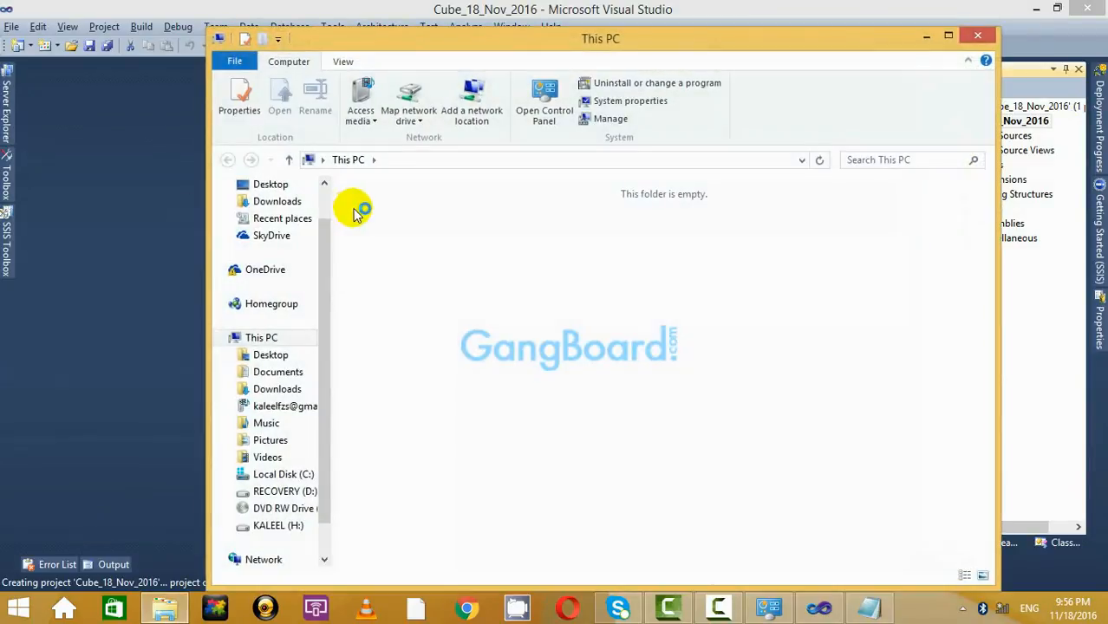
Maximize This PC and browse to C:\KALEEL\Traning\msg_box.
double_click(642, 42)
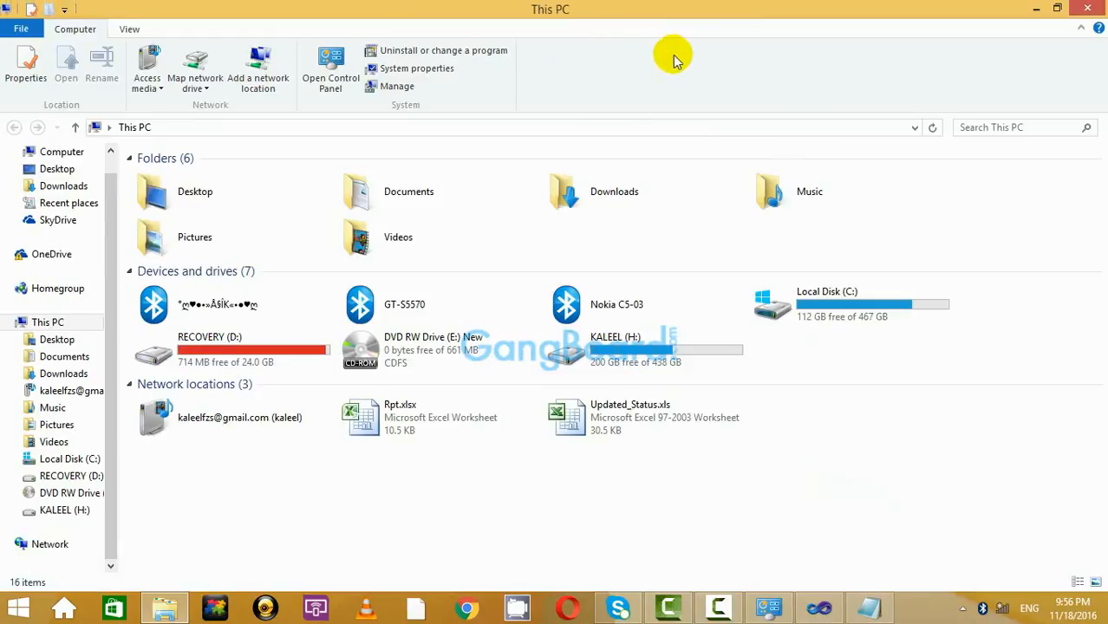
double_click(849, 299)
double_click(203, 328)
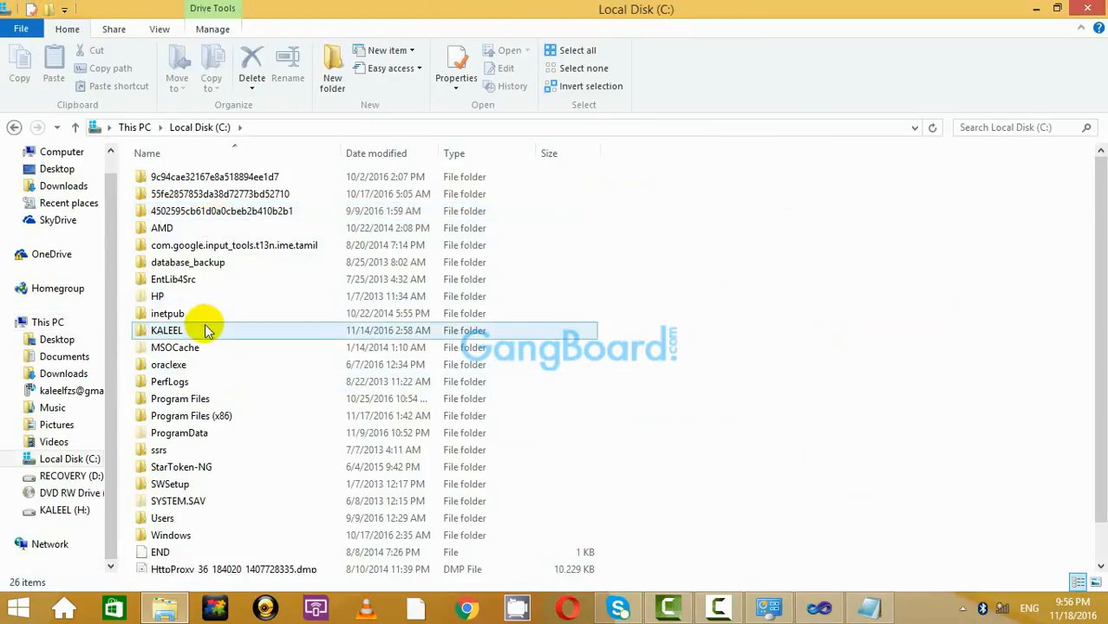
double_click(178, 229)
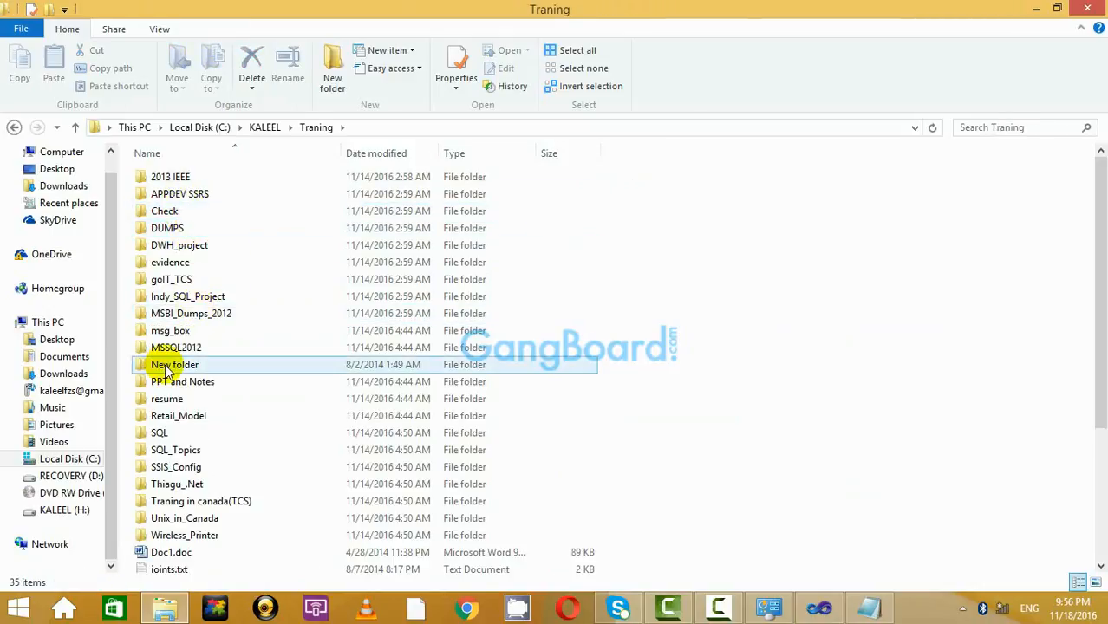
scroll(195, 356, down, 3)
scroll(217, 384, up, 3)
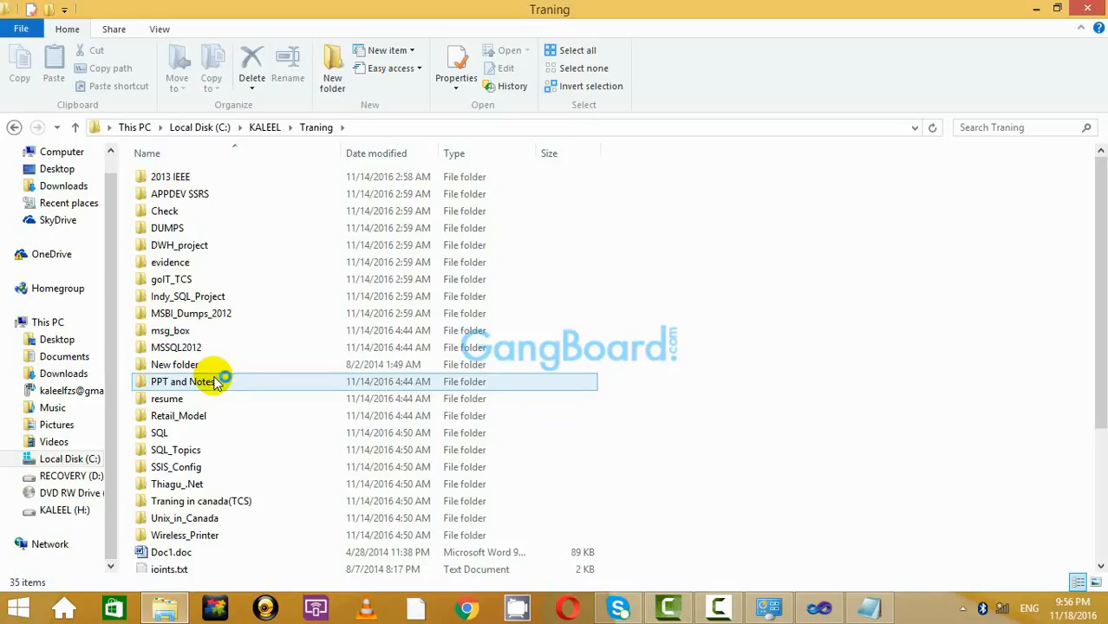
double_click(208, 336)
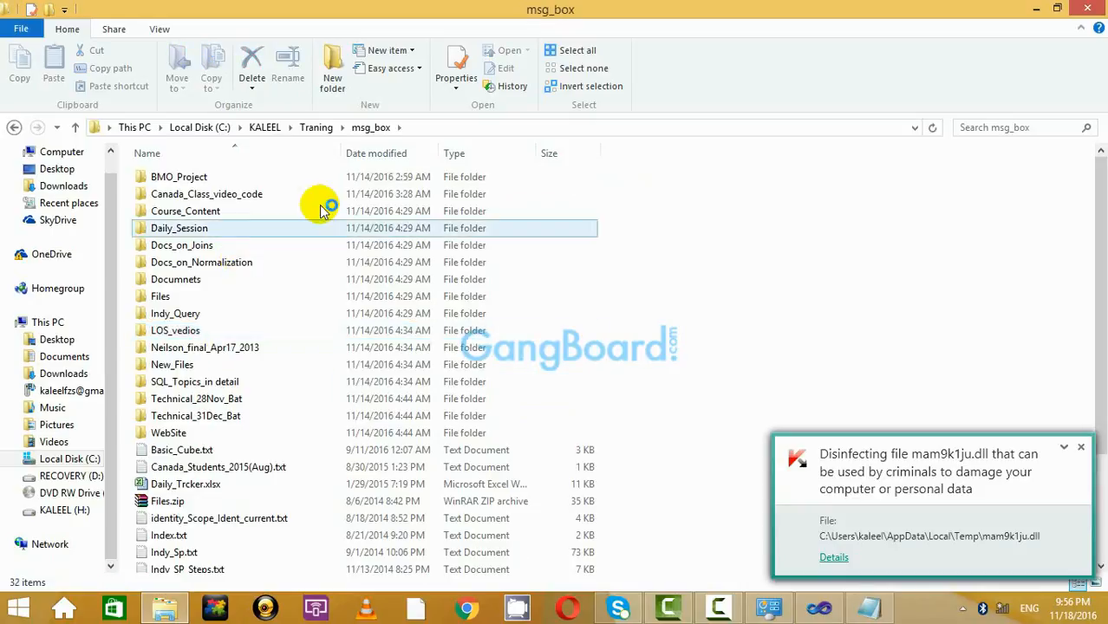
Within Canada_Class_video_code, find the Code folder and open Basic_Cube.txt.
double_click(247, 194)
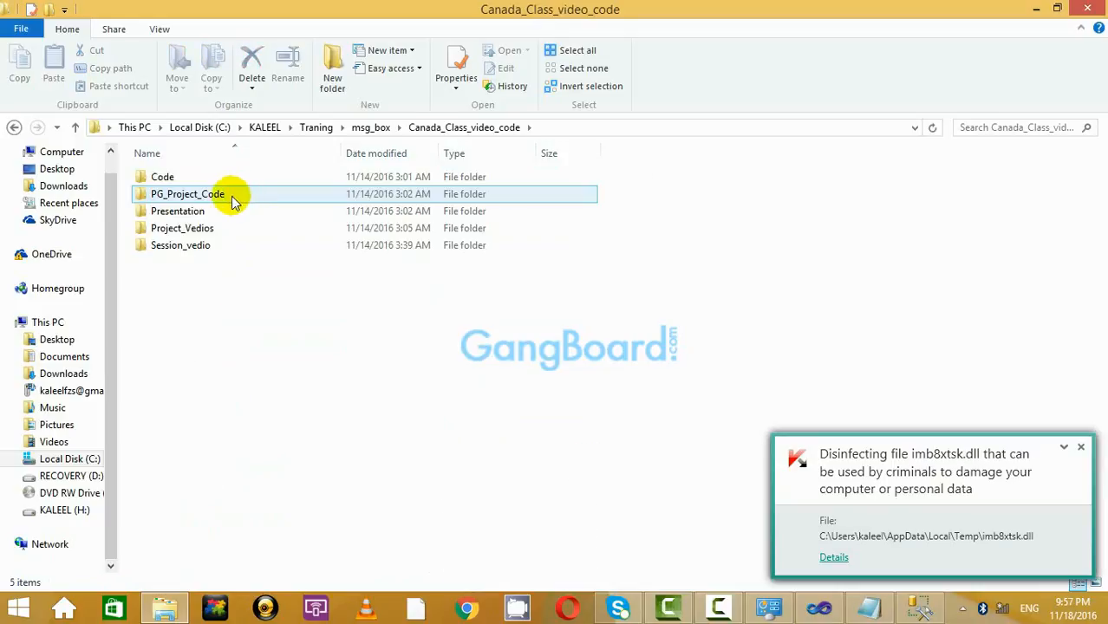
double_click(199, 244)
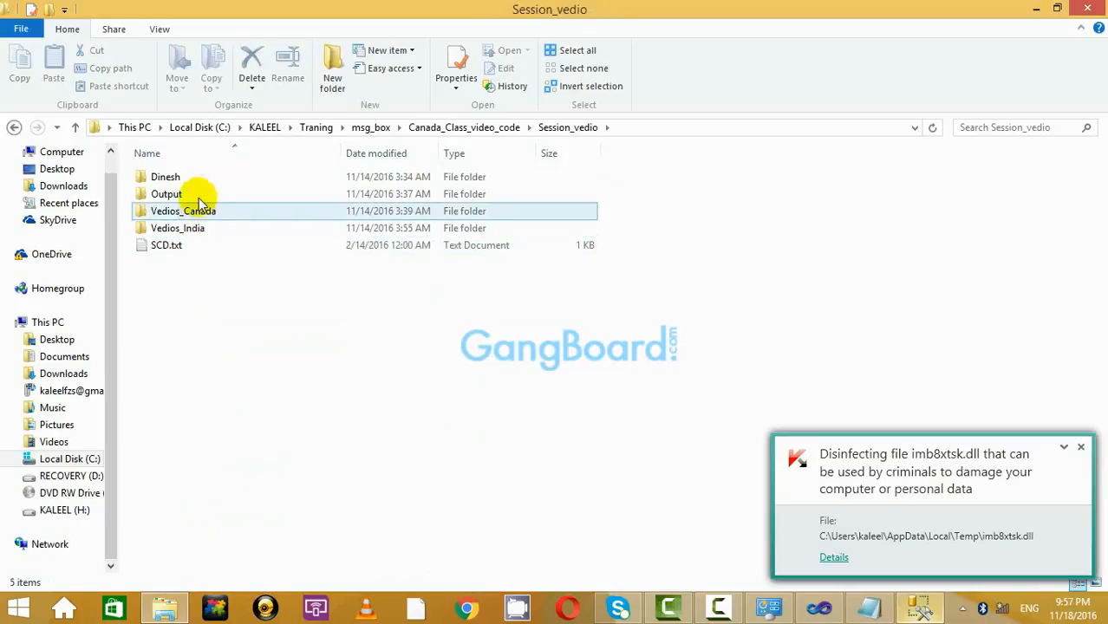
click(14, 128)
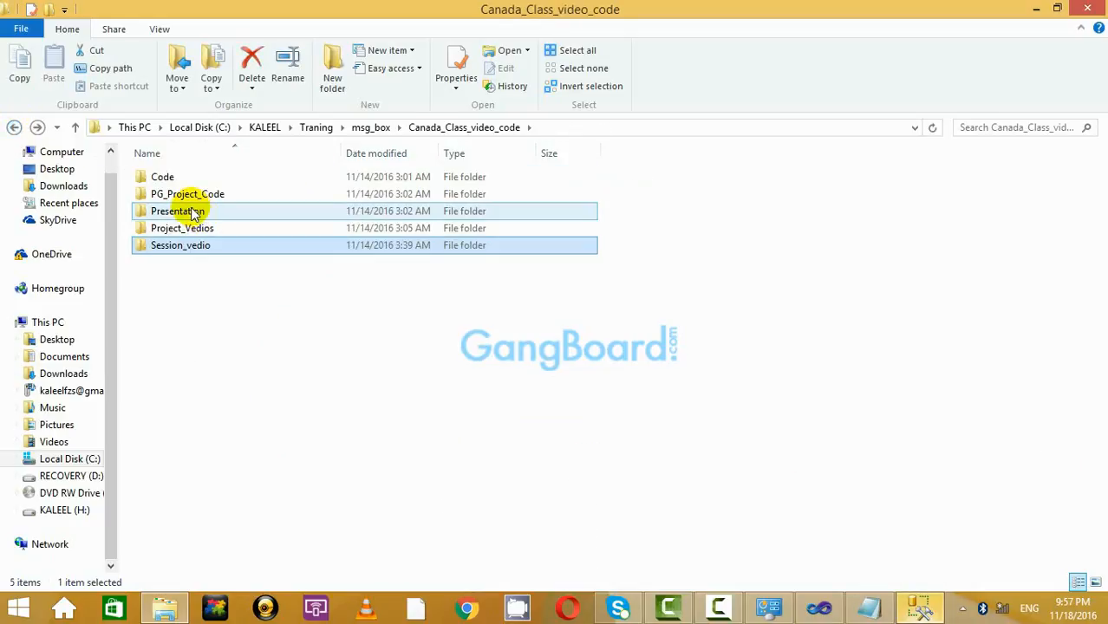
double_click(191, 194)
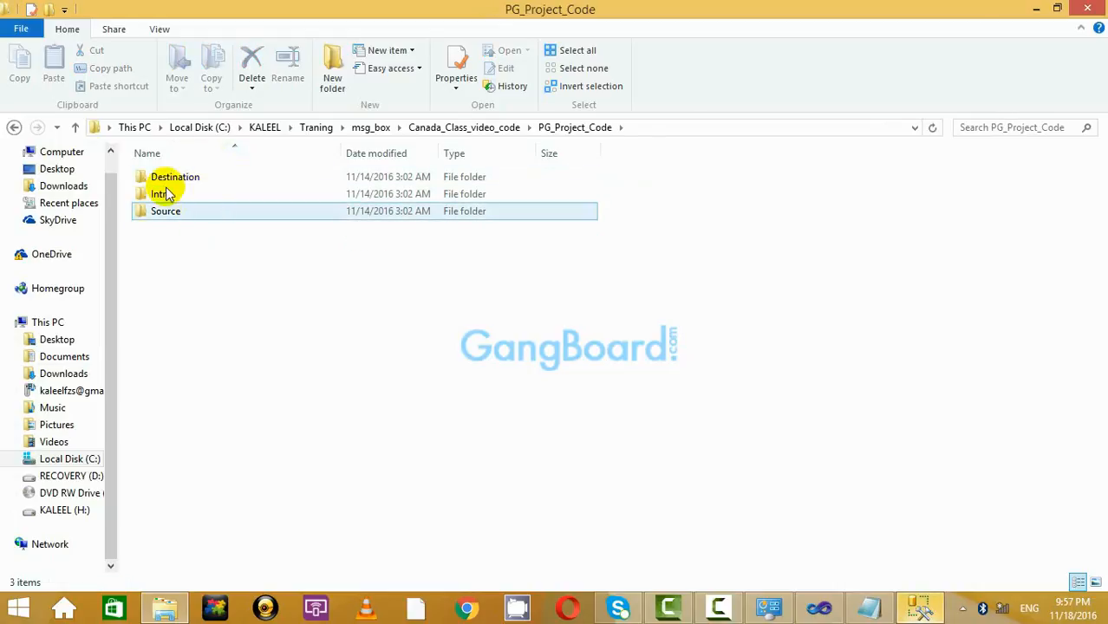
click(14, 127)
double_click(183, 178)
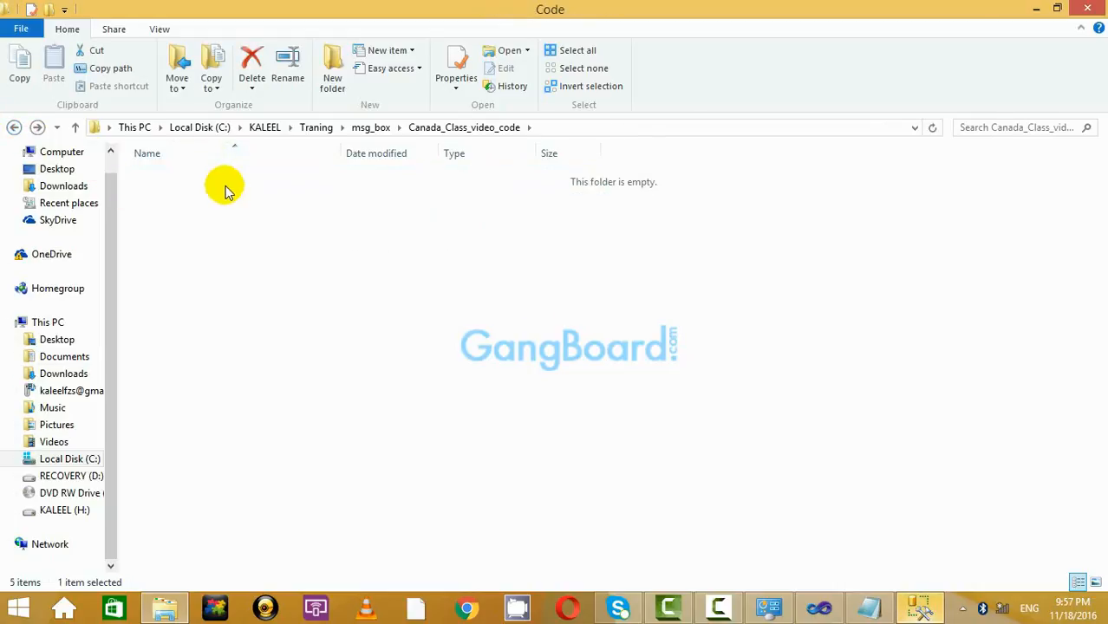
double_click(218, 191)
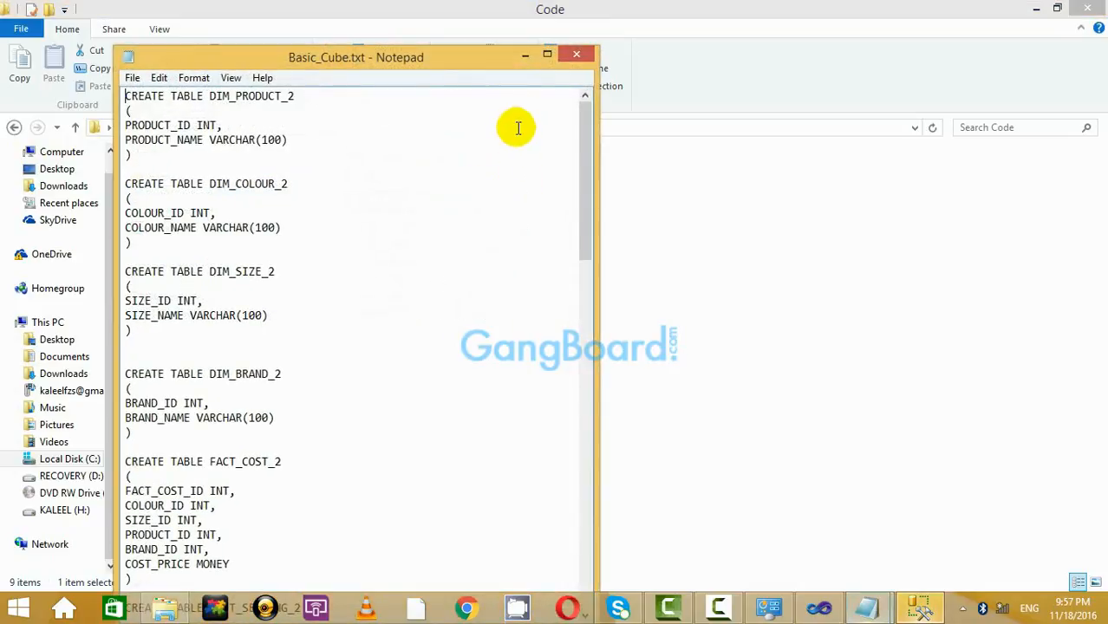
Maximize Basic_Cube.txt, scroll through its SQL, then bring up SQL Server Management Studio.
click(547, 54)
scroll(607, 260, down, 15)
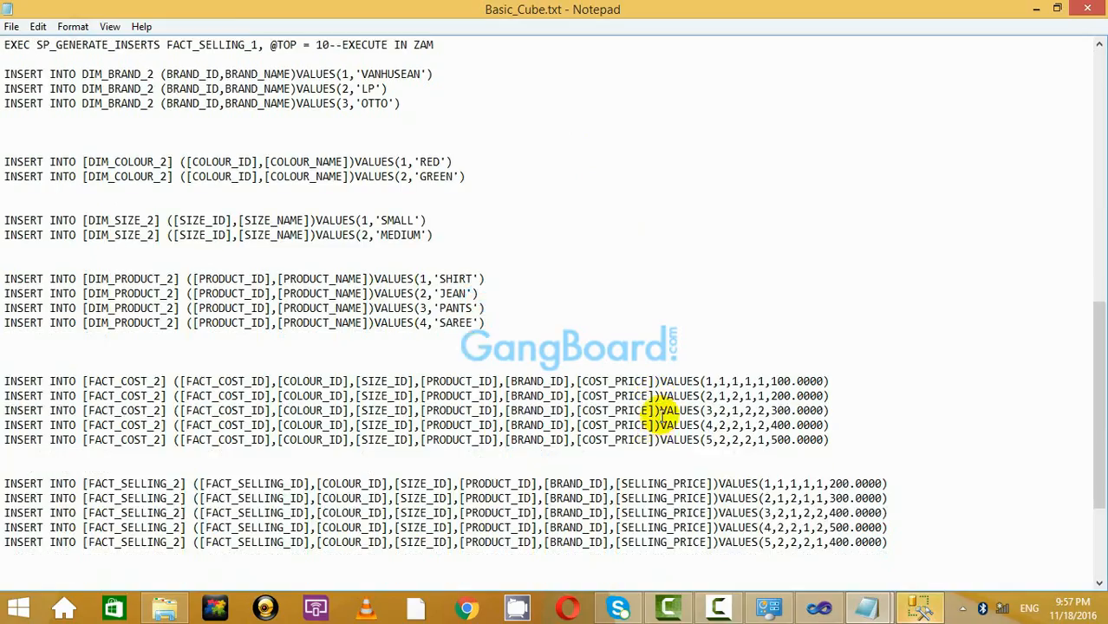
scroll(660, 415, down, 4)
scroll(660, 415, up, 20)
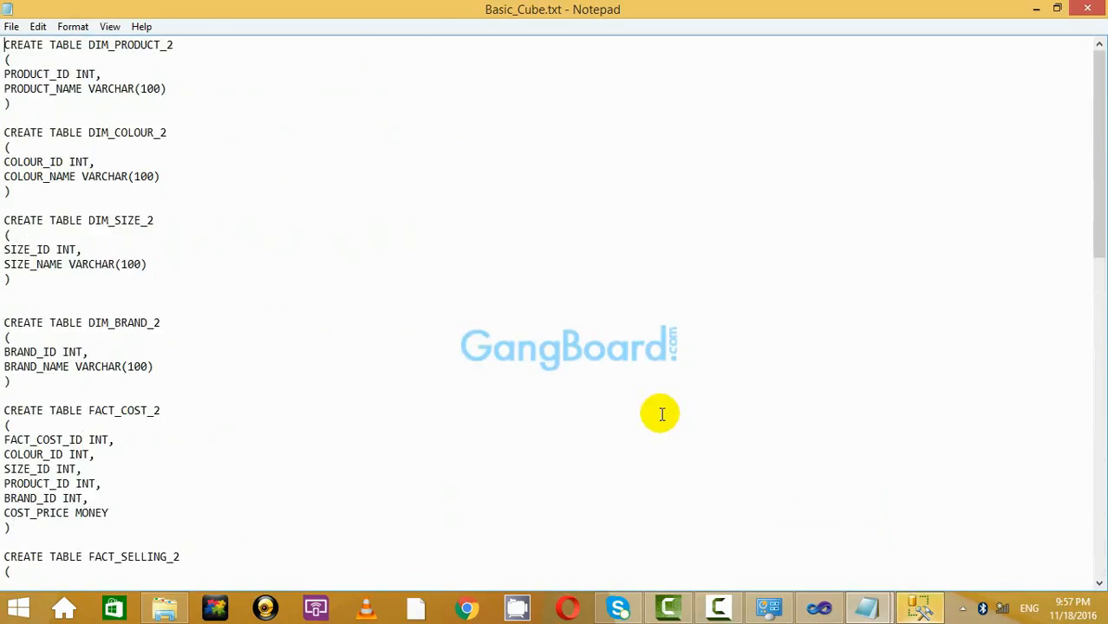
click(815, 609)
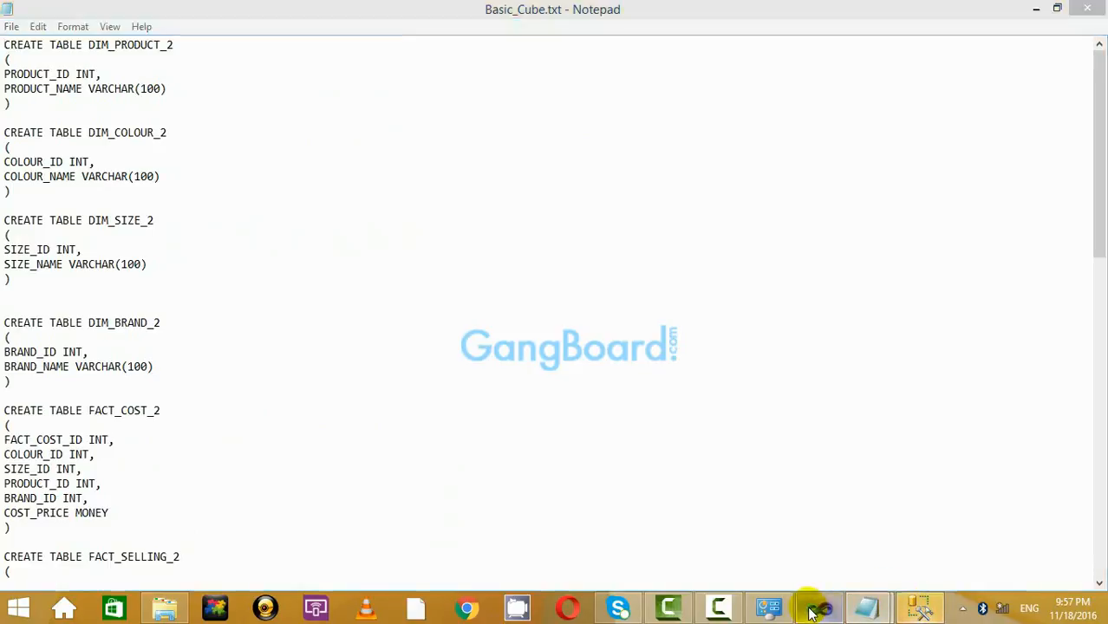
click(892, 607)
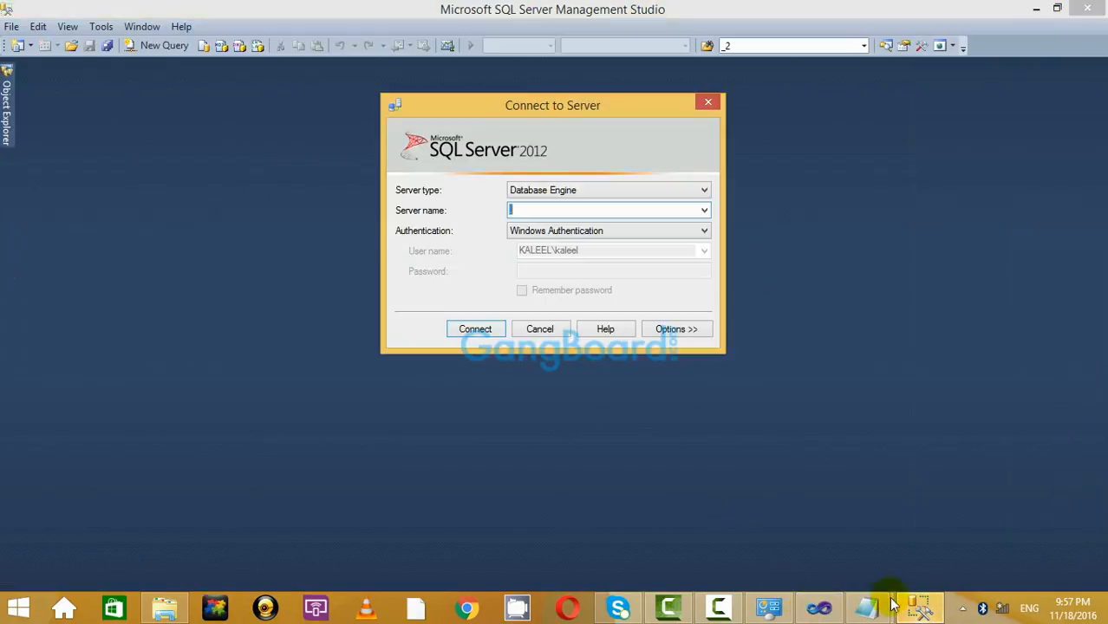
Connect to the local server '.' with Windows Authentication.
text(.)
click(475, 329)
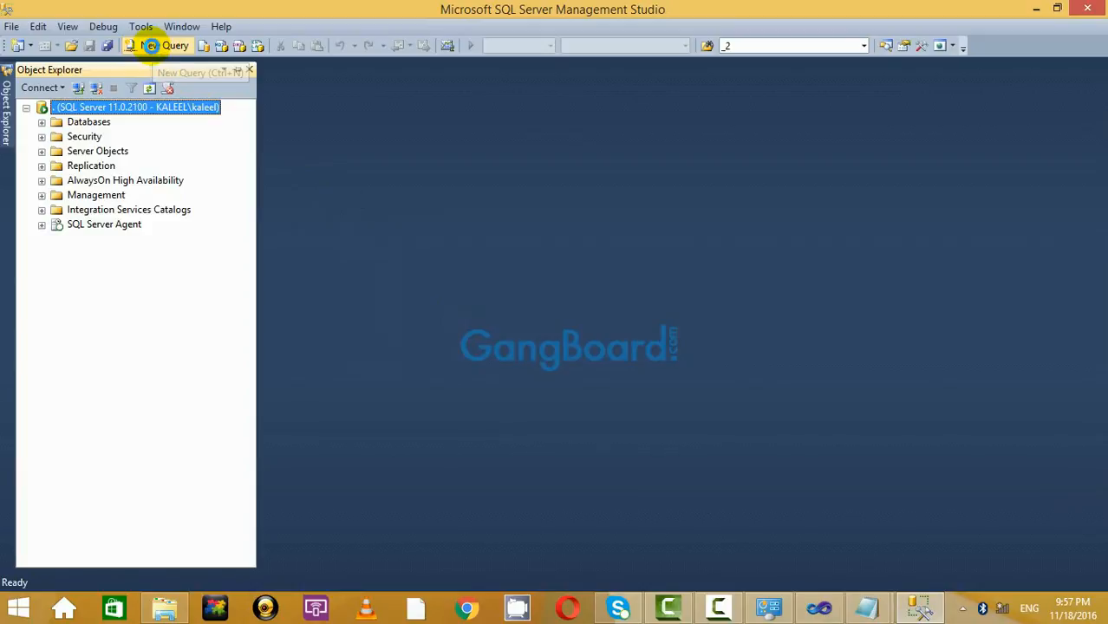
click(151, 46)
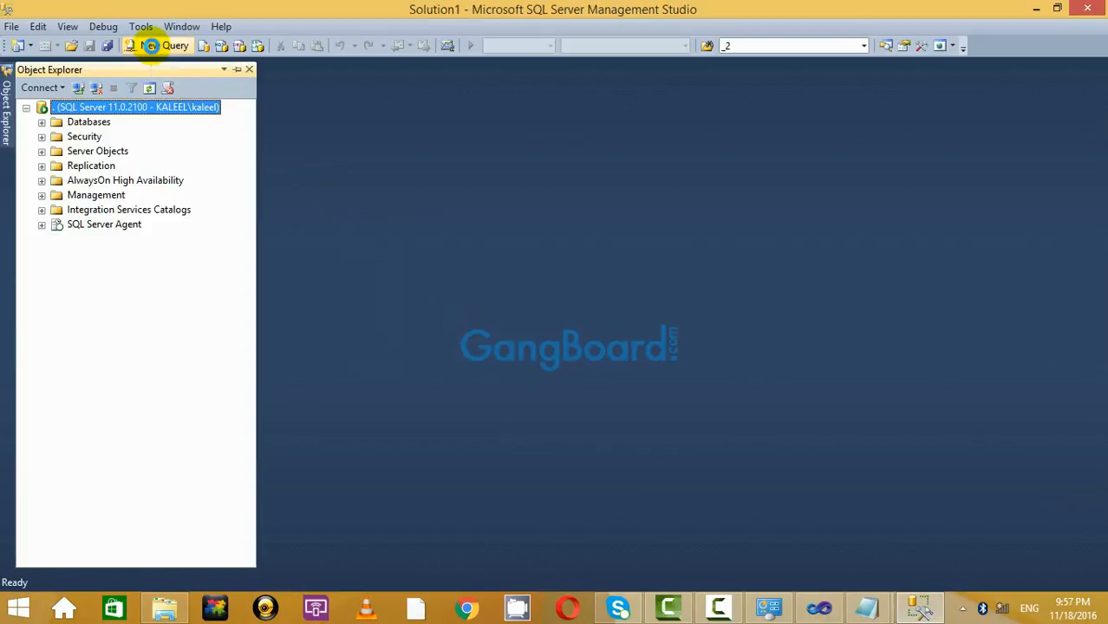
Switch the SQLQuery1.sql window's database from master to Materials.
click(719, 607)
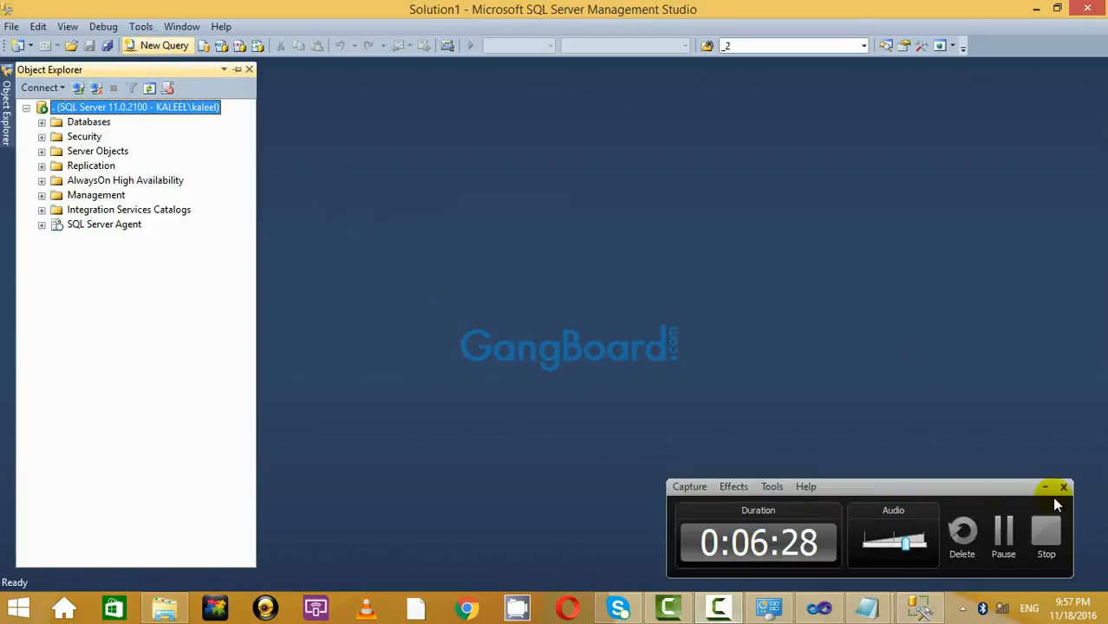
click(1045, 487)
mouse_move(840, 617)
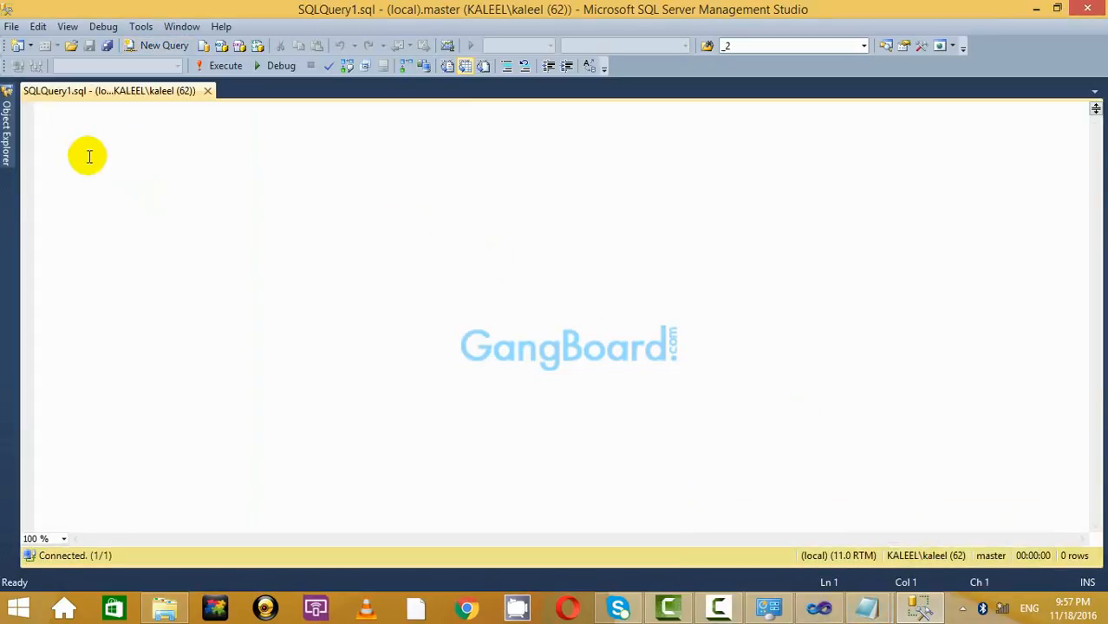
click(177, 66)
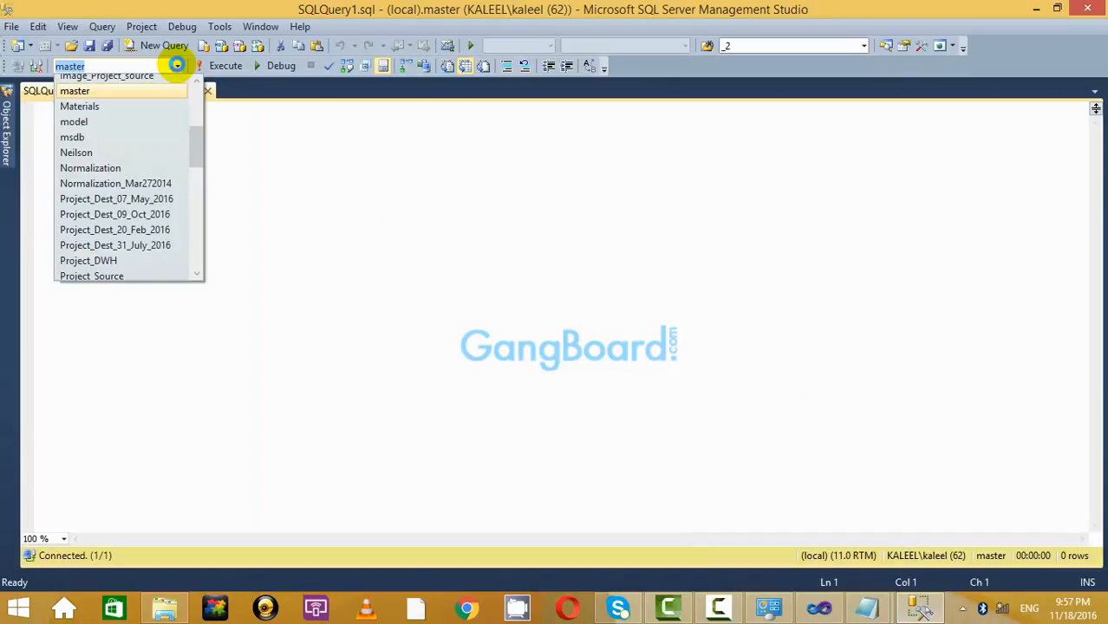
click(143, 104)
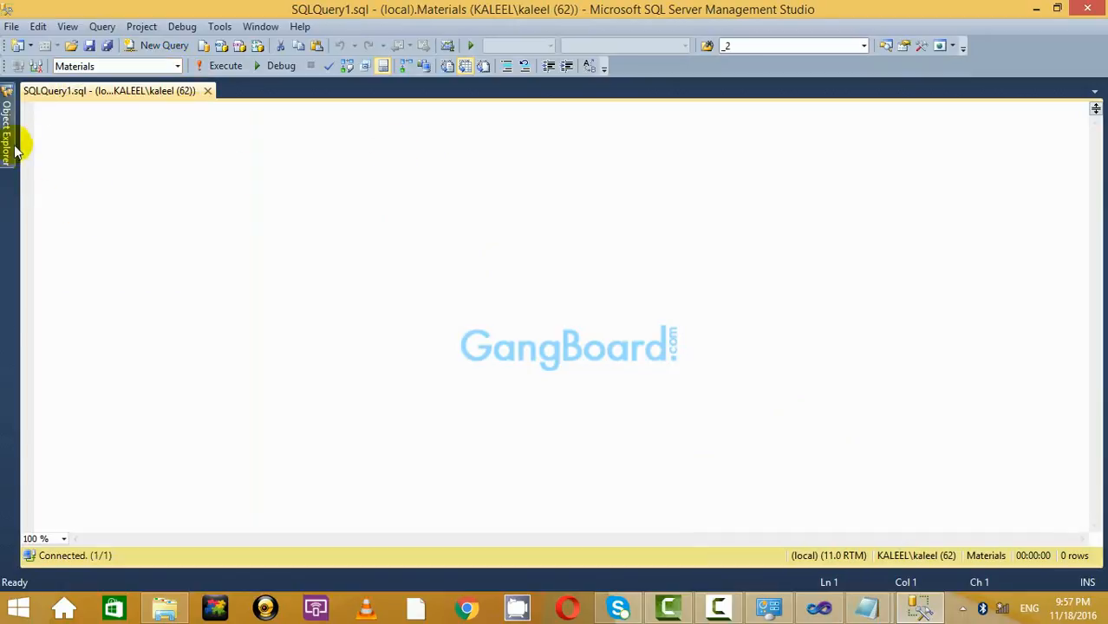
click(177, 67)
scroll(174, 156, down, 5)
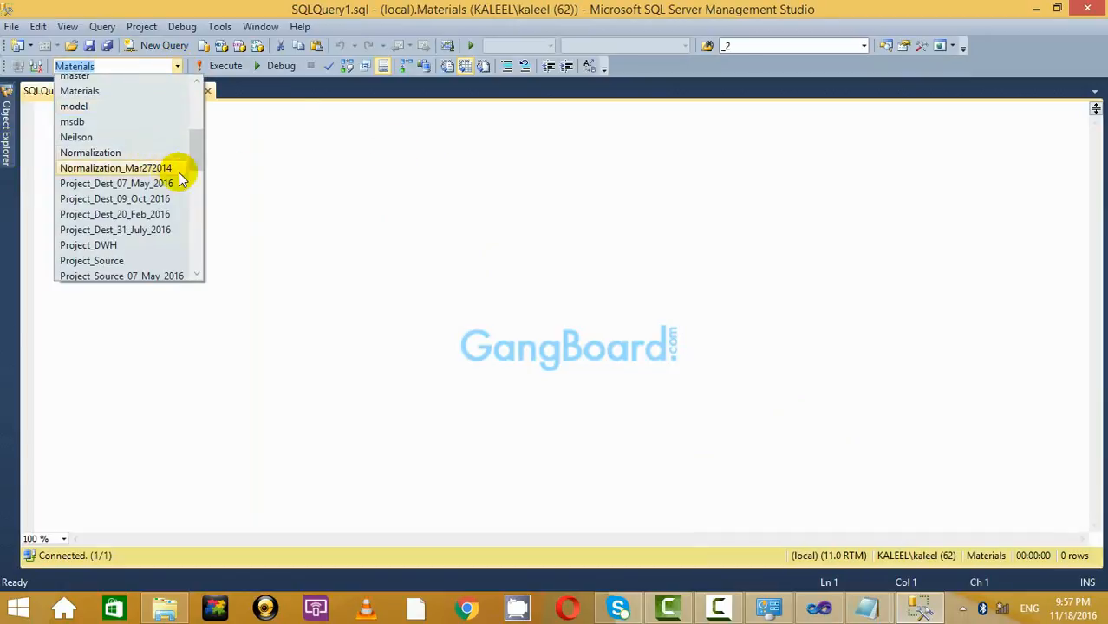
drag(192, 153, 192, 182)
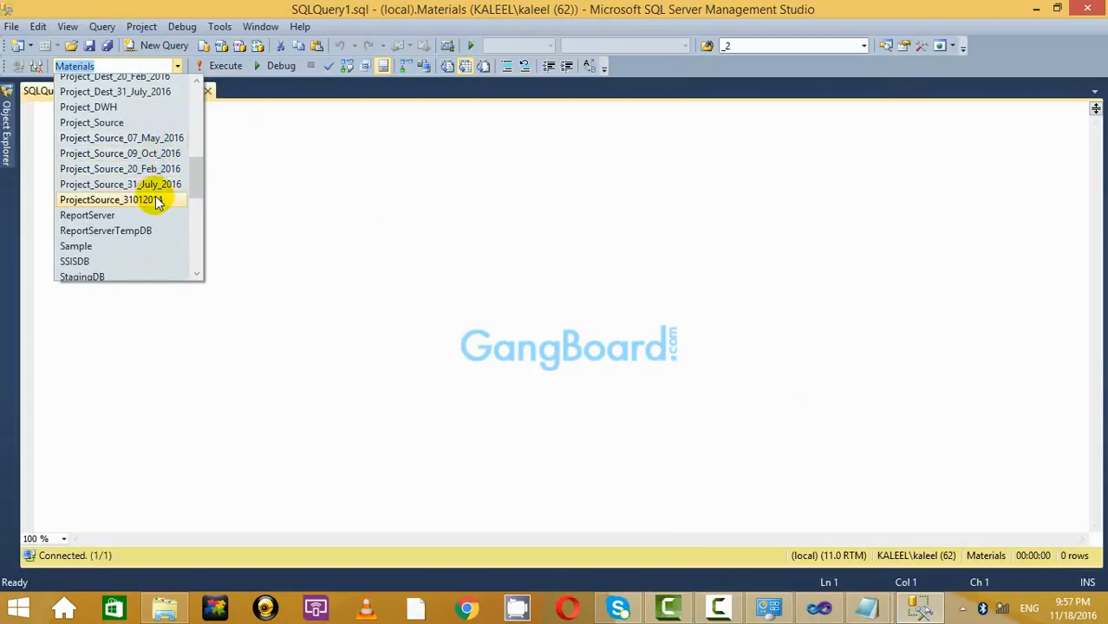
click(293, 158)
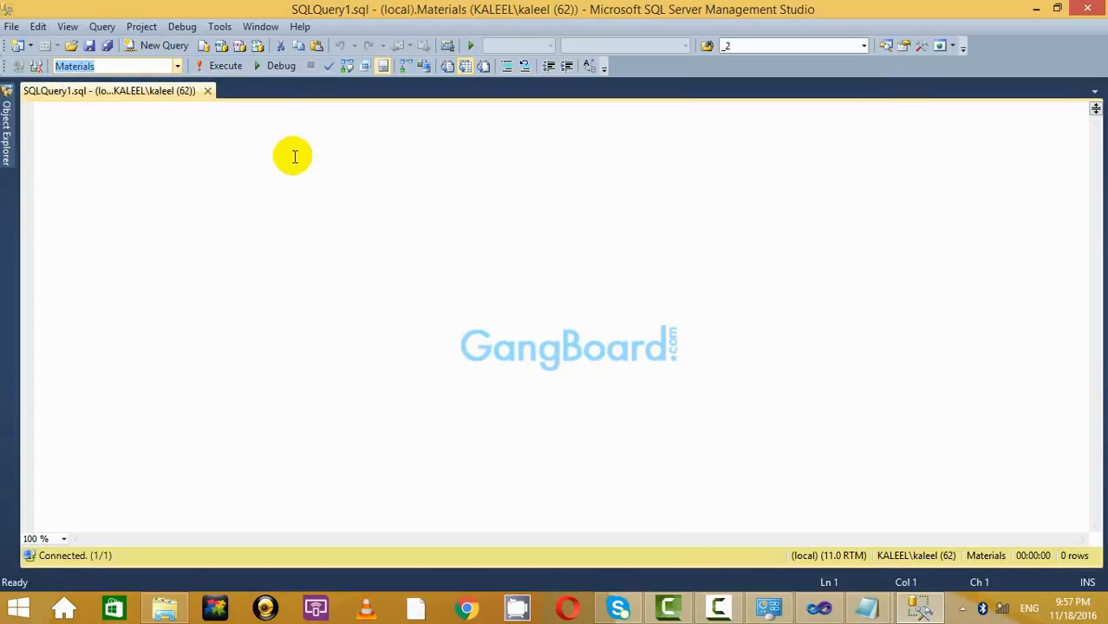
mouse_move(10, 139)
click(88, 130)
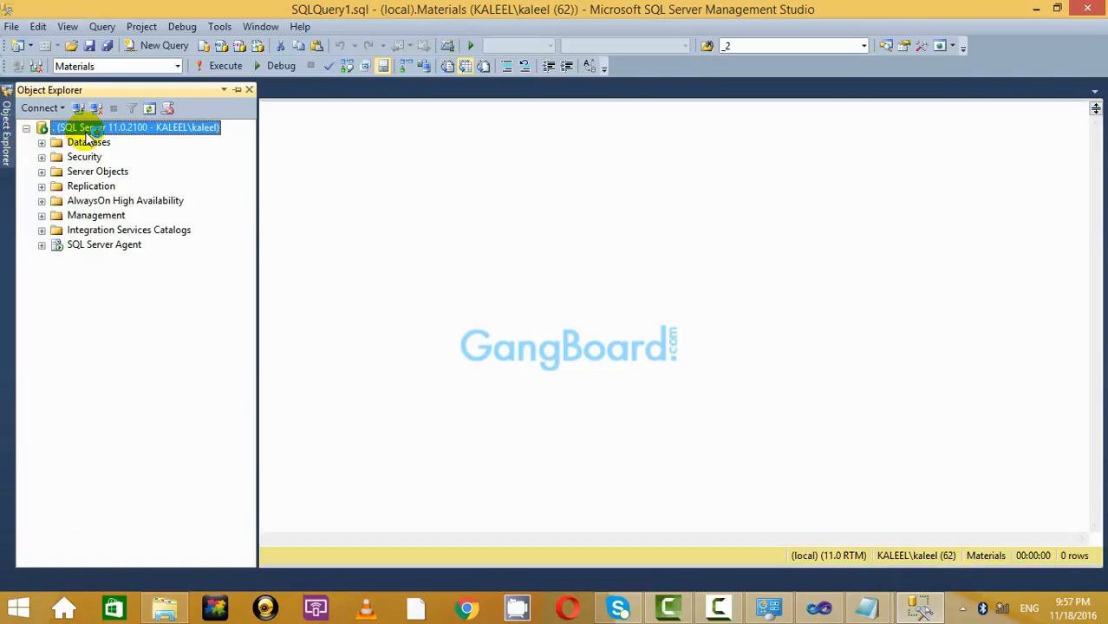
Expand the server's Databases folder, choose New Database, then minimize SSMS to show the cube project.
right_click(91, 132)
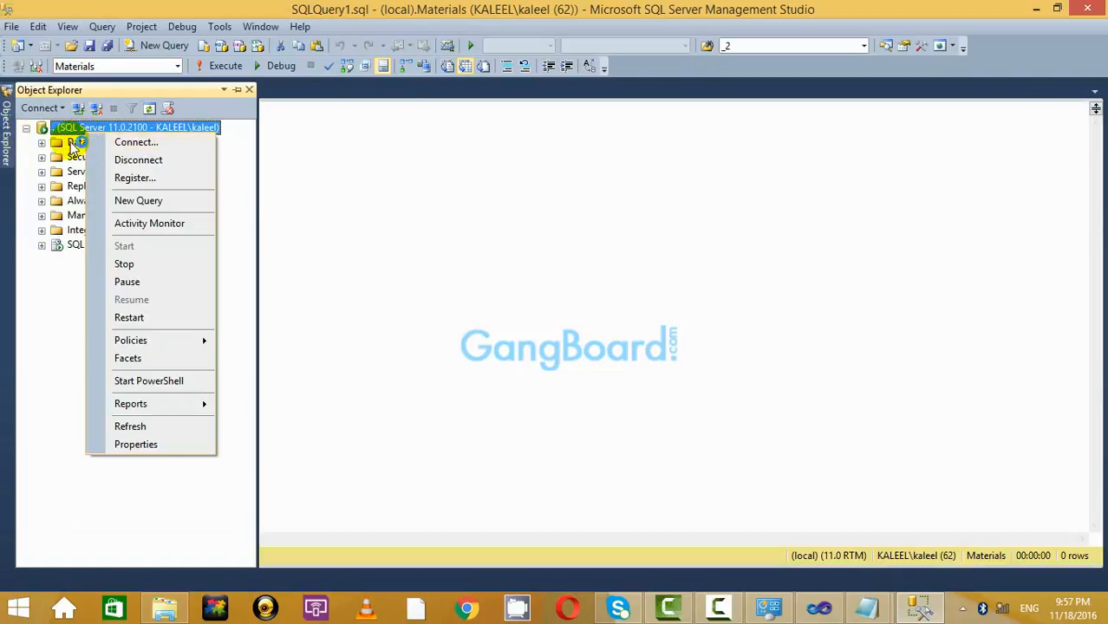
click(77, 143)
click(42, 143)
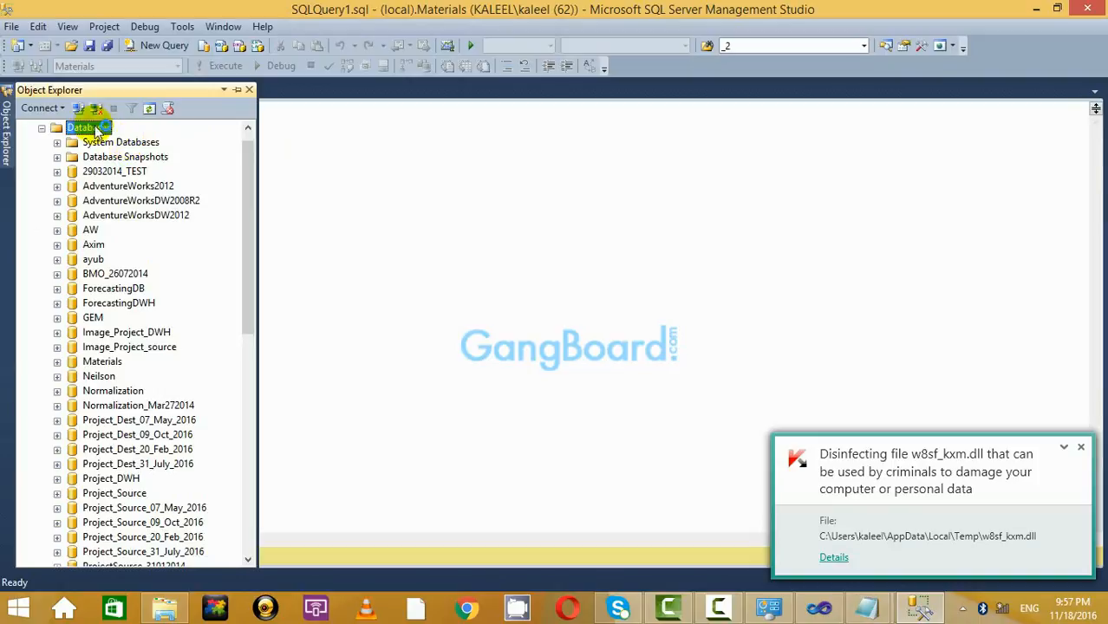
right_click(98, 128)
click(152, 134)
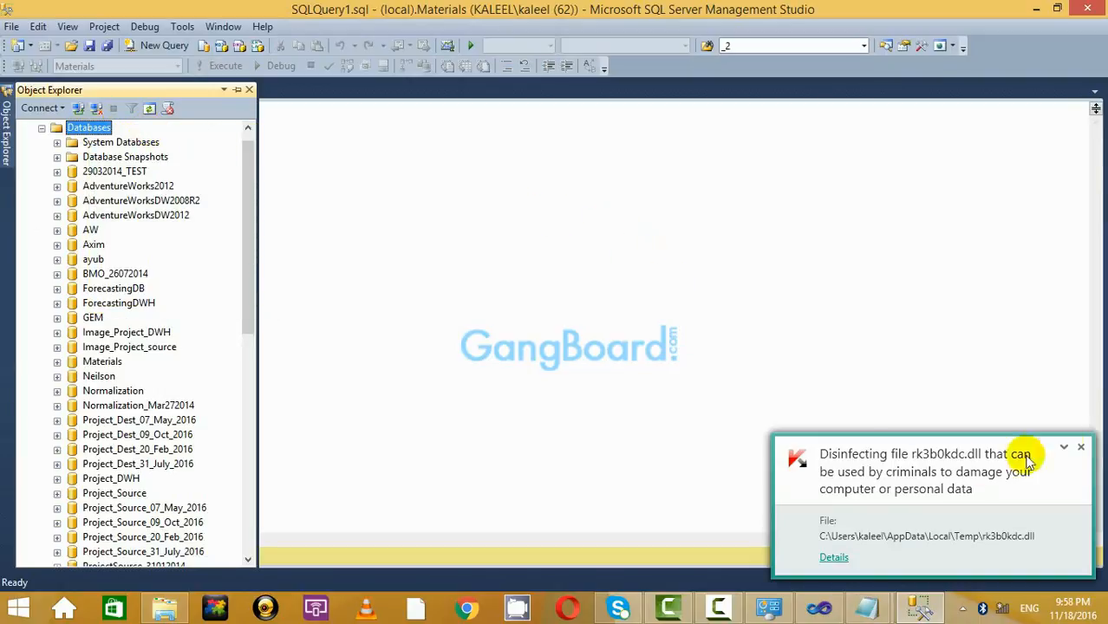
click(1083, 448)
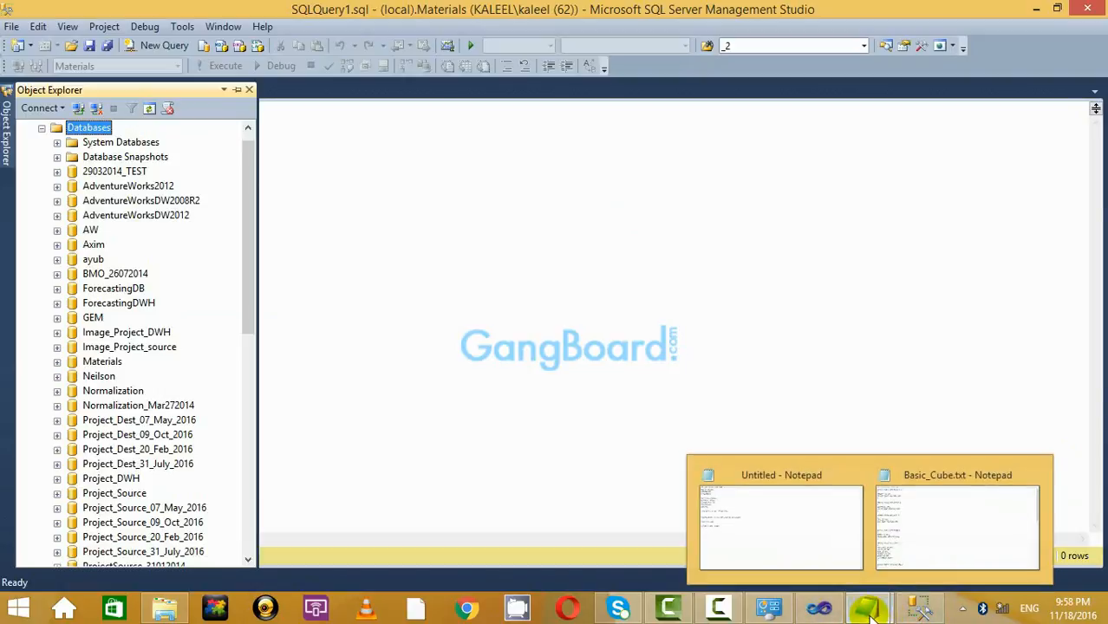
click(926, 612)
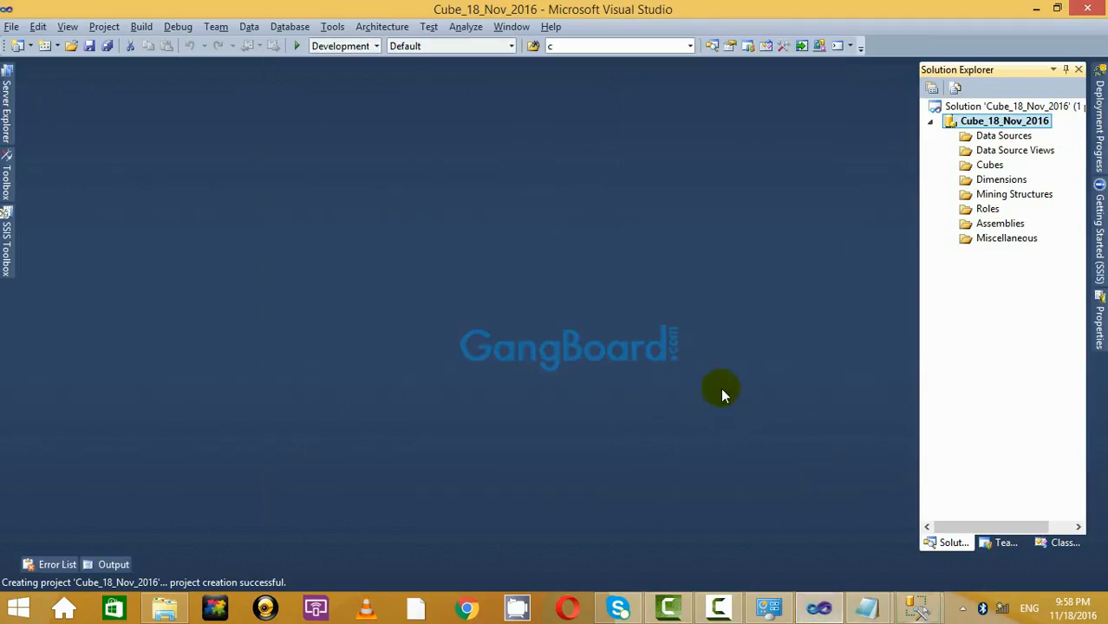
Check the Basic_Cube.txt notes in Notepad, then return to the New Database form.
click(815, 605)
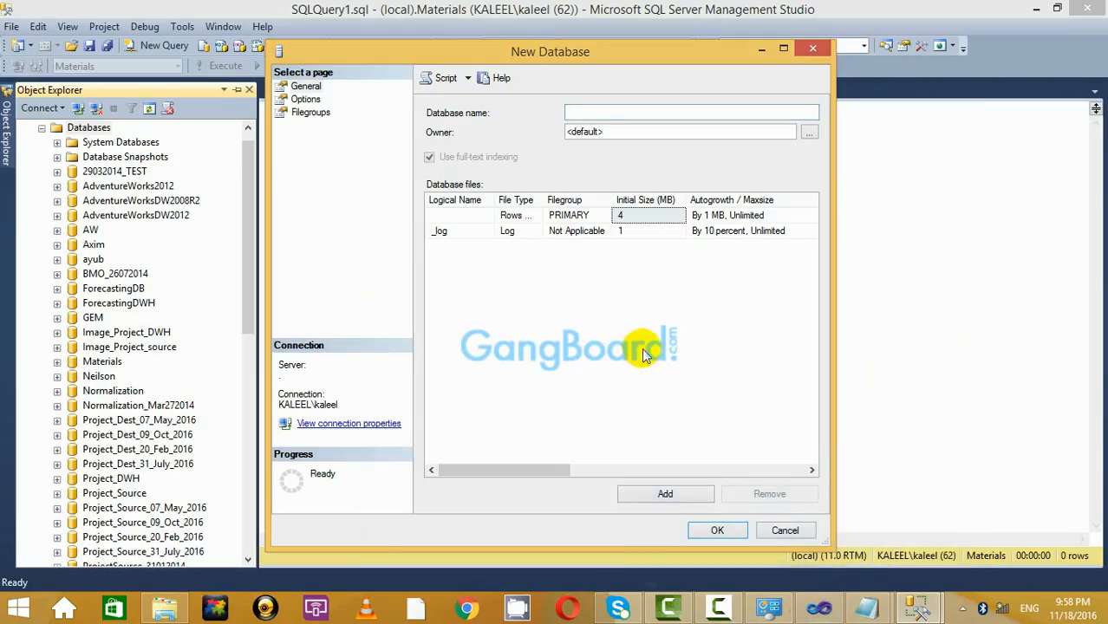
click(868, 607)
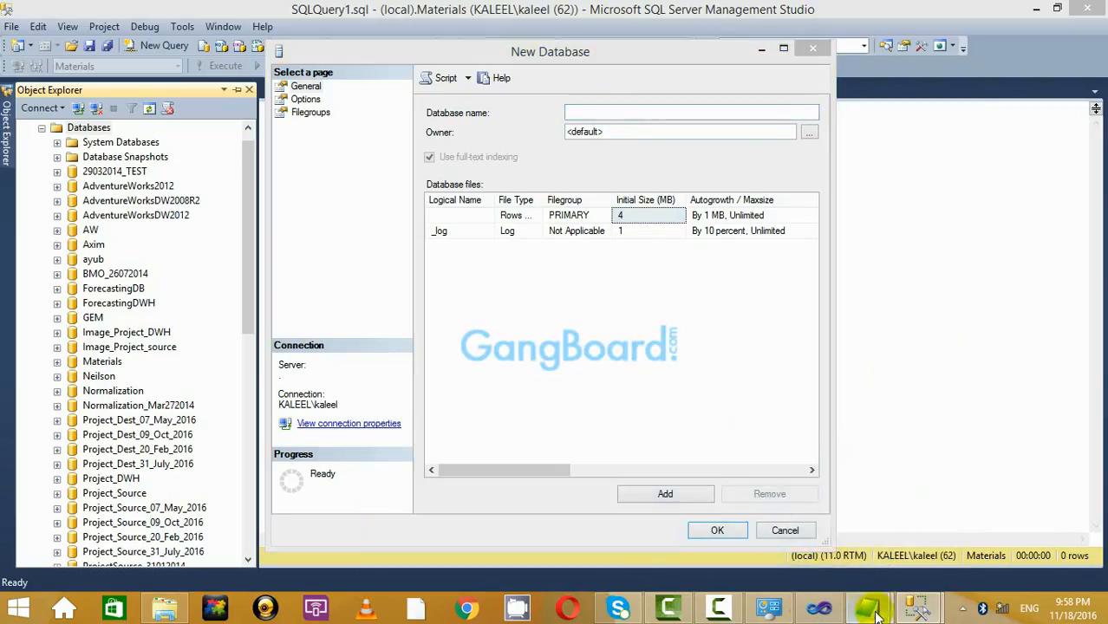
click(908, 547)
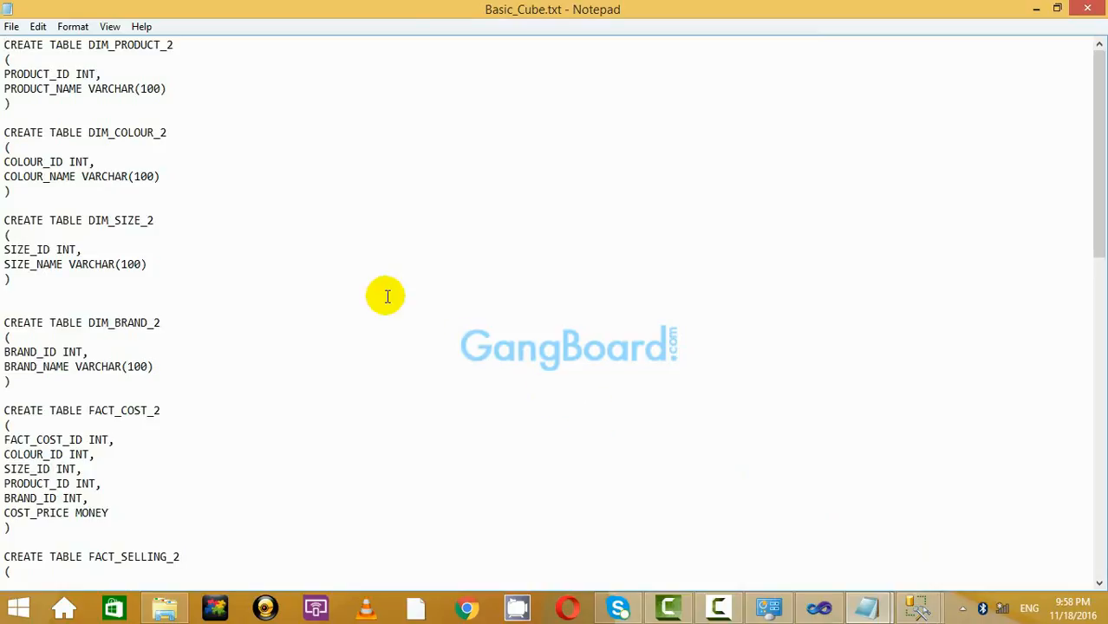
click(1036, 10)
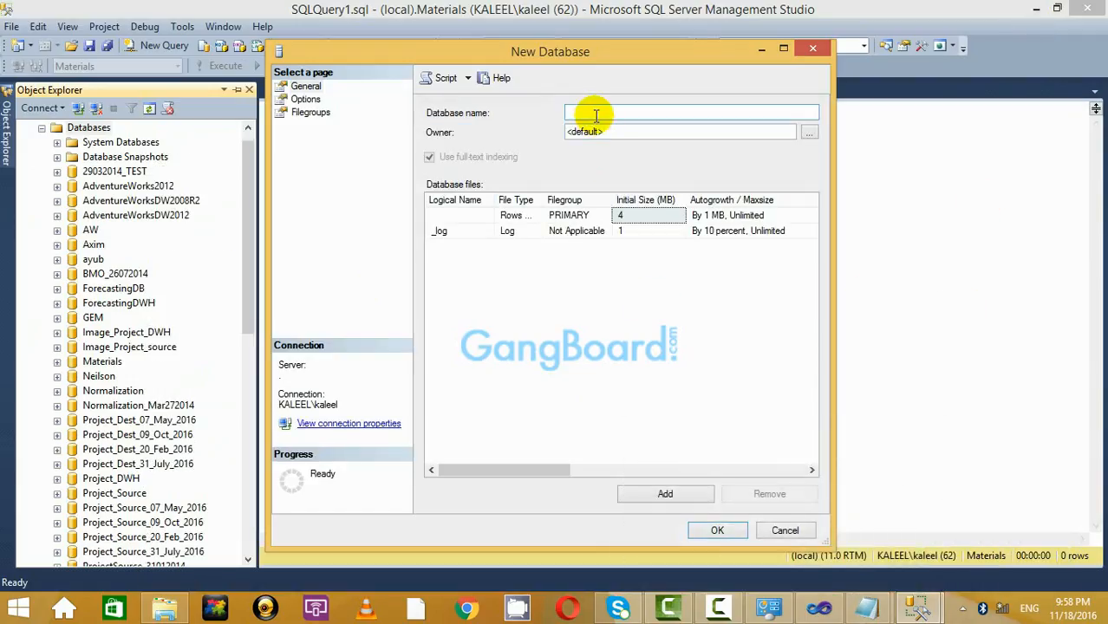
Name the database Cube_18_Nov_2016 and confirm creation, dismissing the antivirus notices.
text(C)
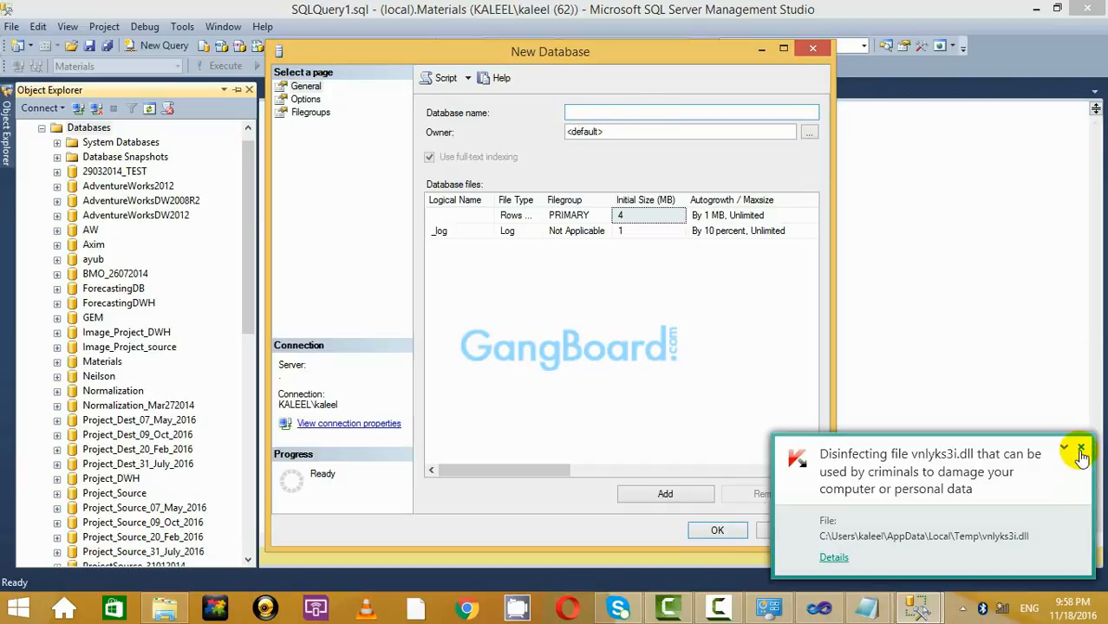
click(1080, 447)
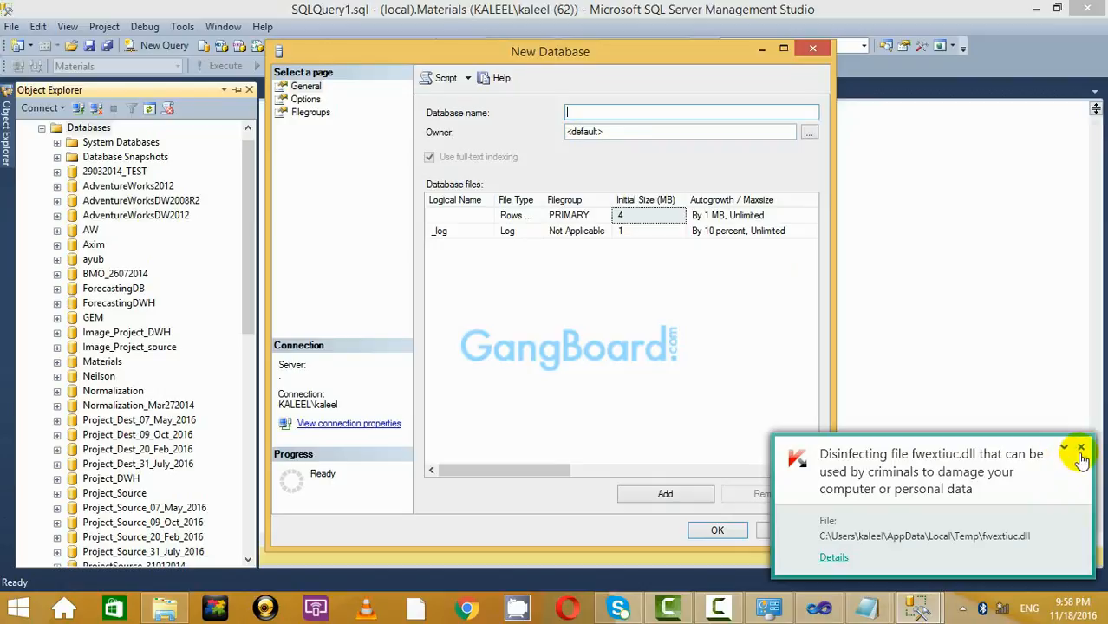
click(1081, 449)
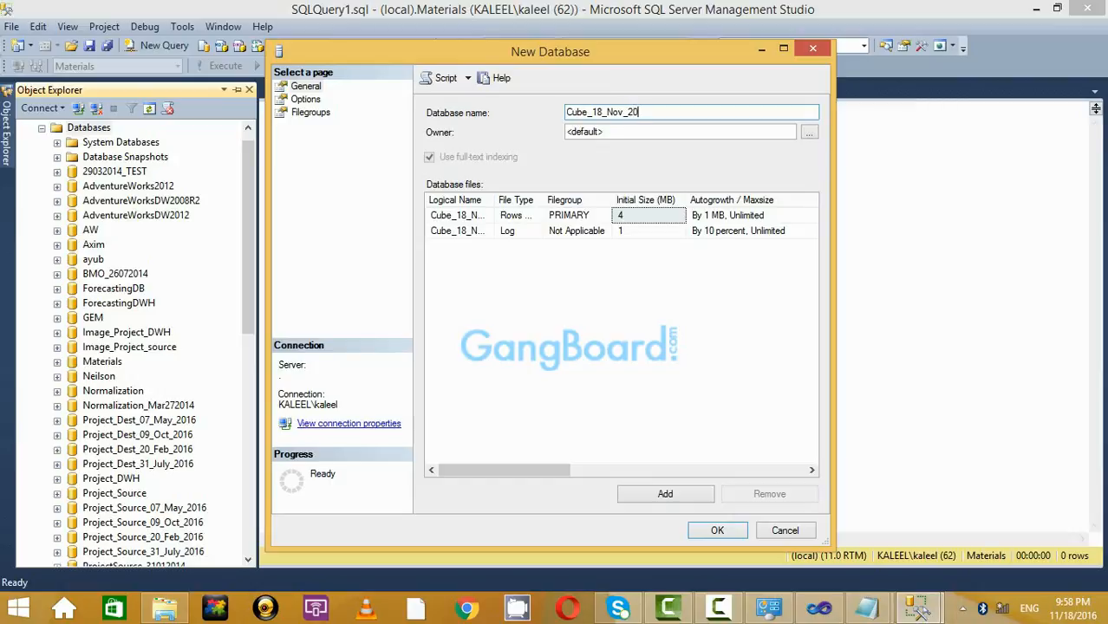
click(719, 529)
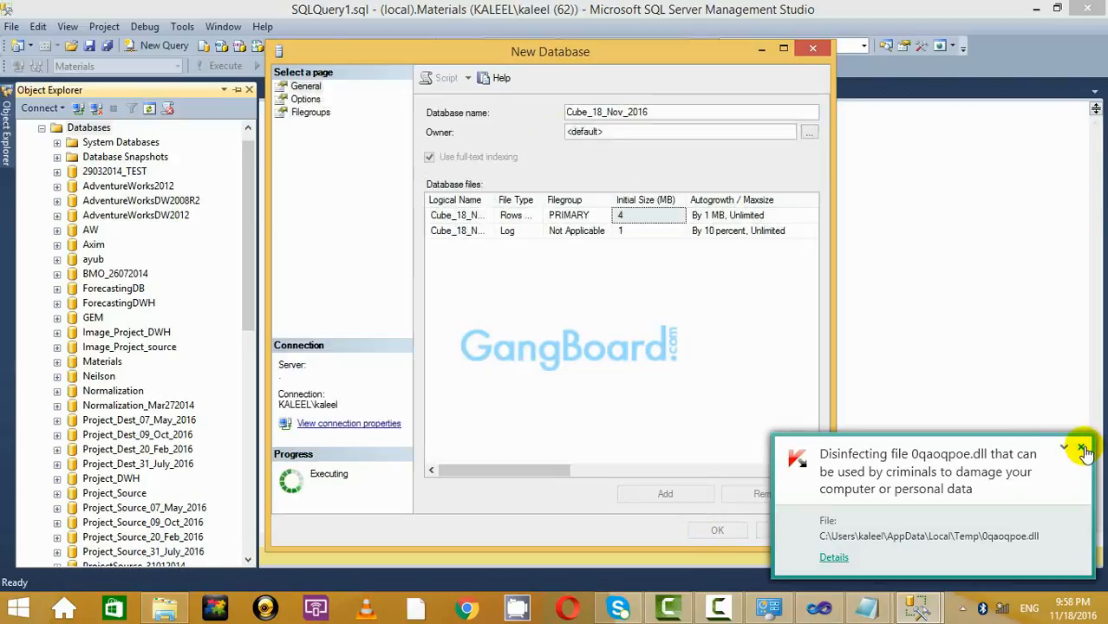
click(1084, 451)
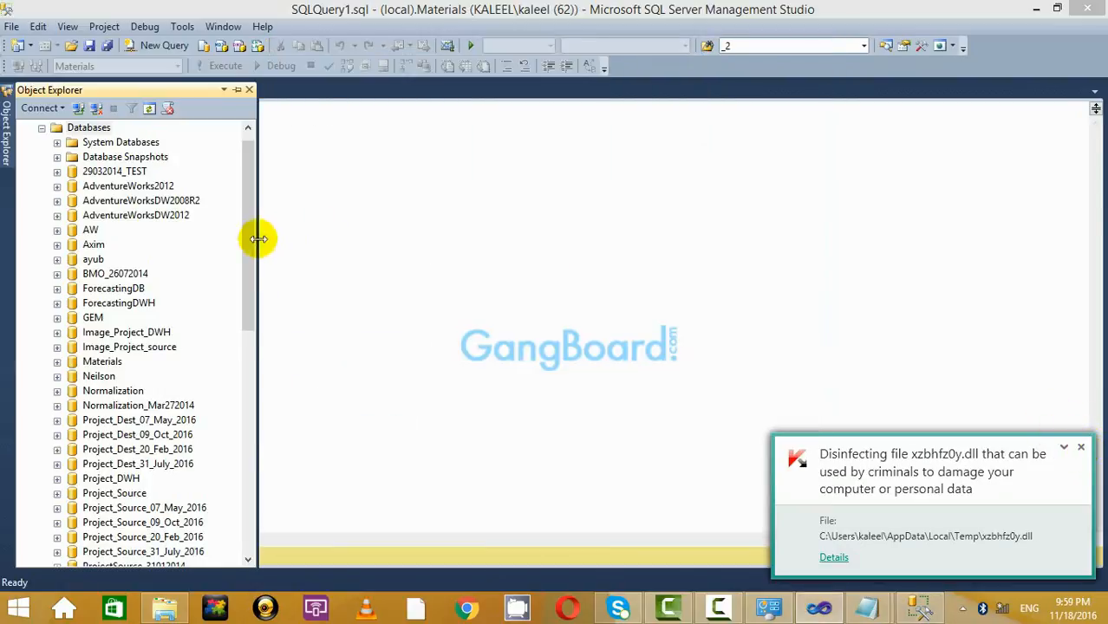
Dismiss the antivirus notices and select the cube project's Data Sources folder in Visual Studio.
click(1082, 453)
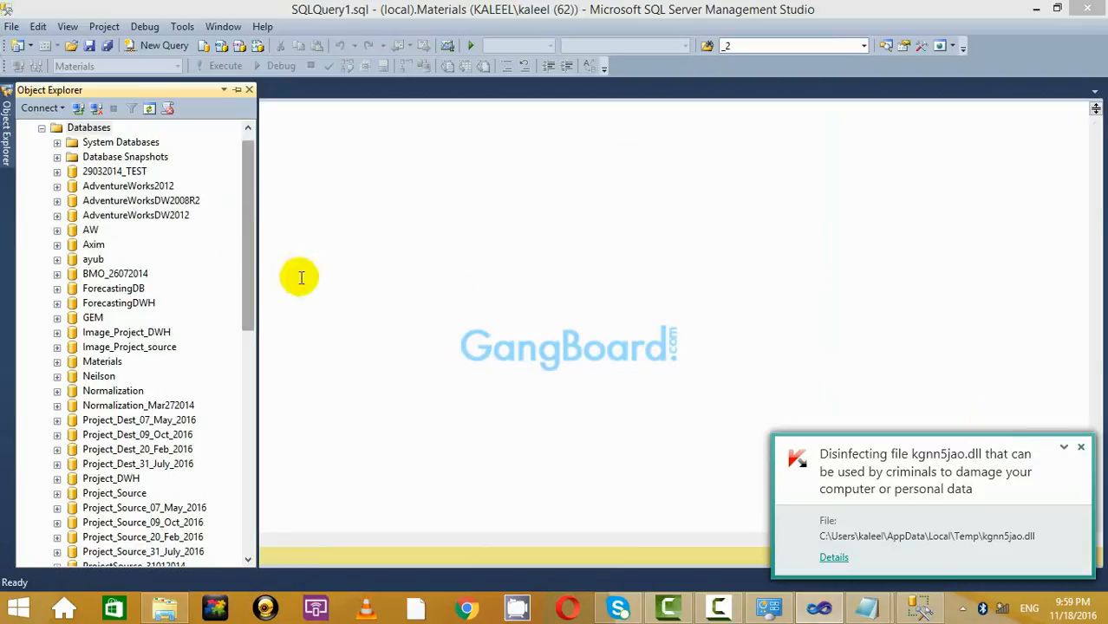
click(1083, 453)
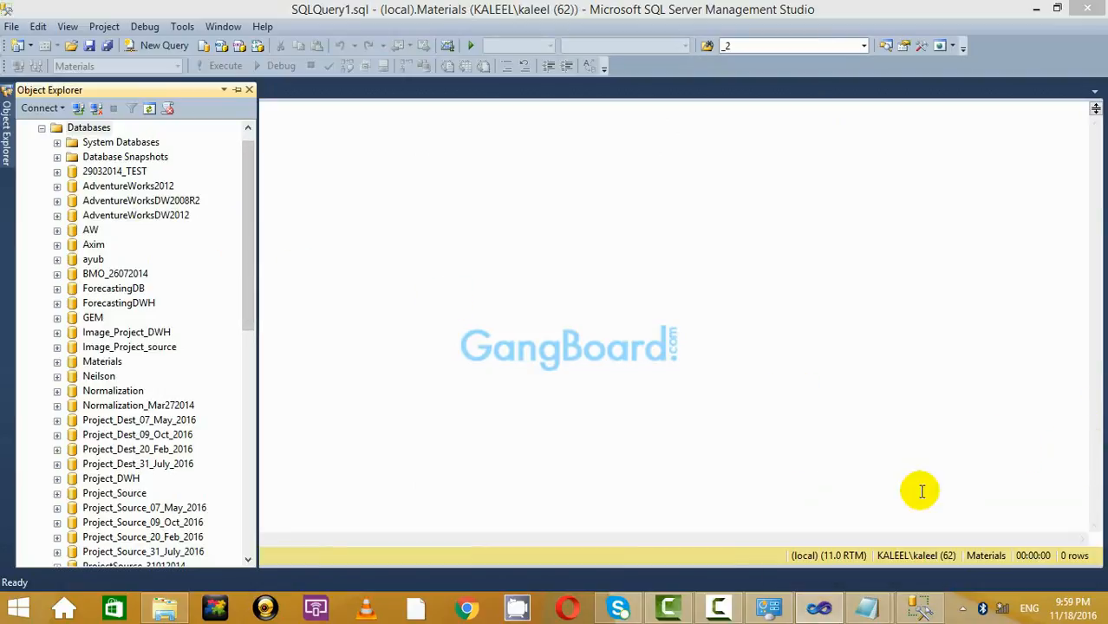
click(820, 609)
click(999, 139)
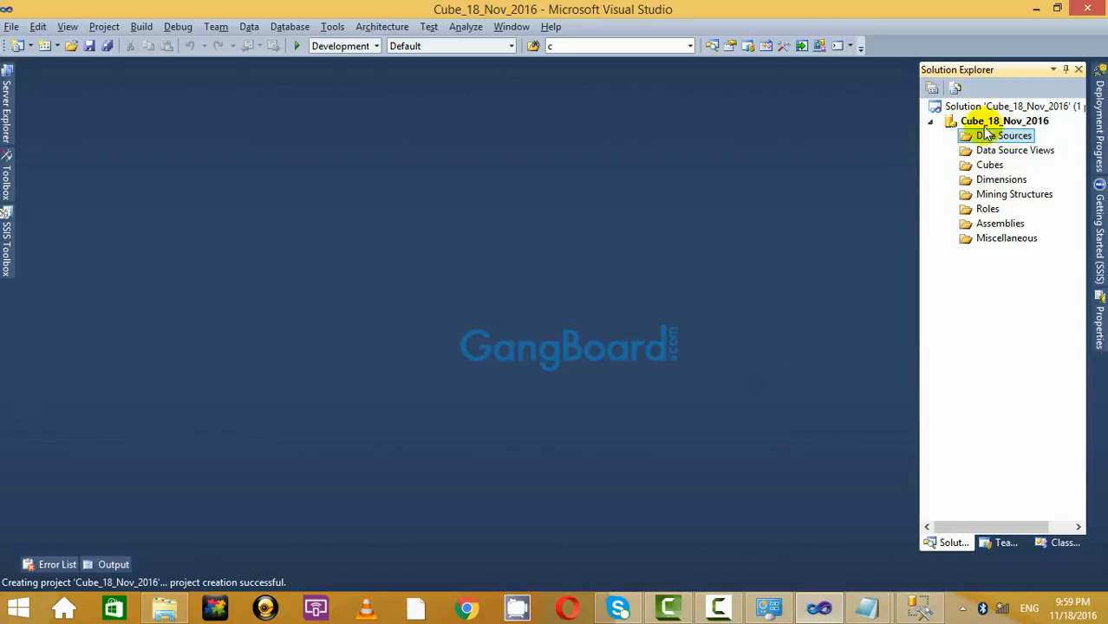
click(1037, 9)
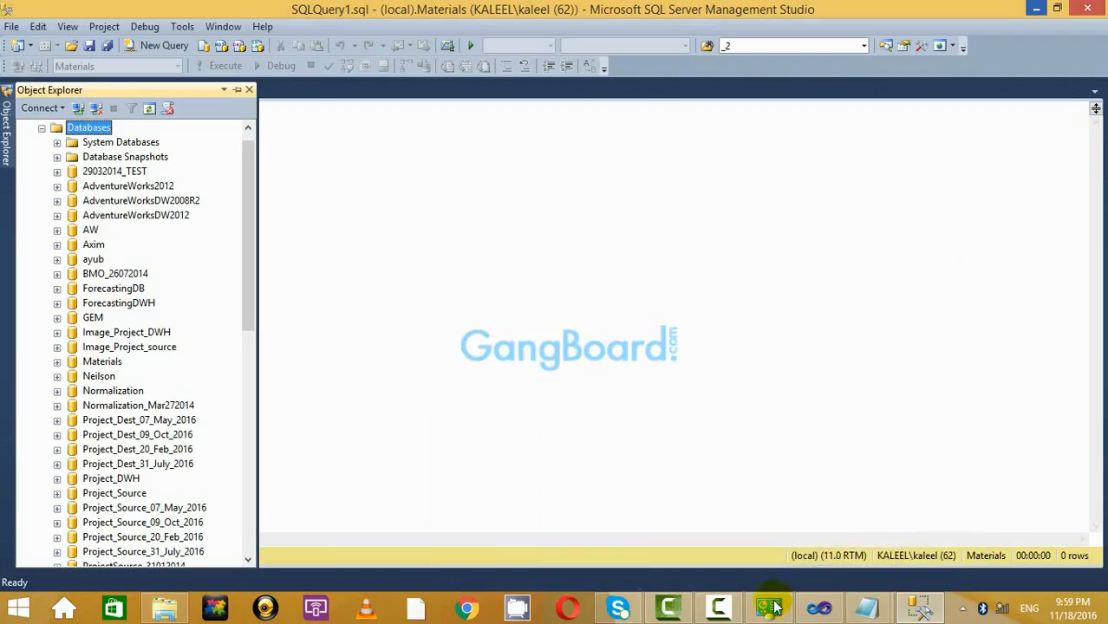
Select the ZamZam_Cube database in Object Explorer and return to the blank query window.
drag(255, 241, 247, 168)
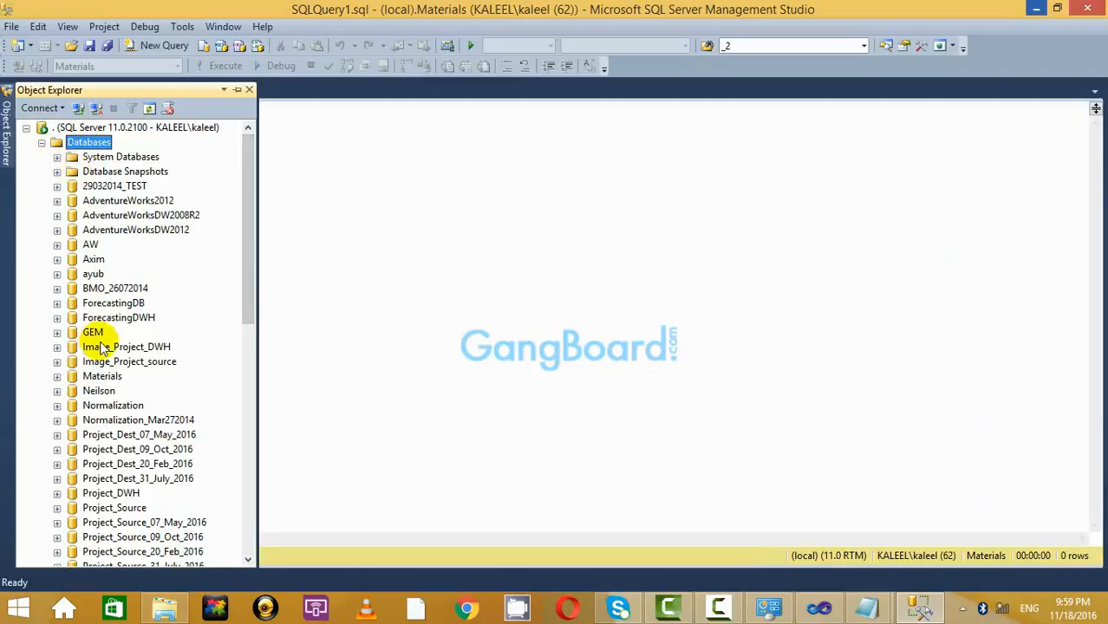
scroll(174, 373, down, 12)
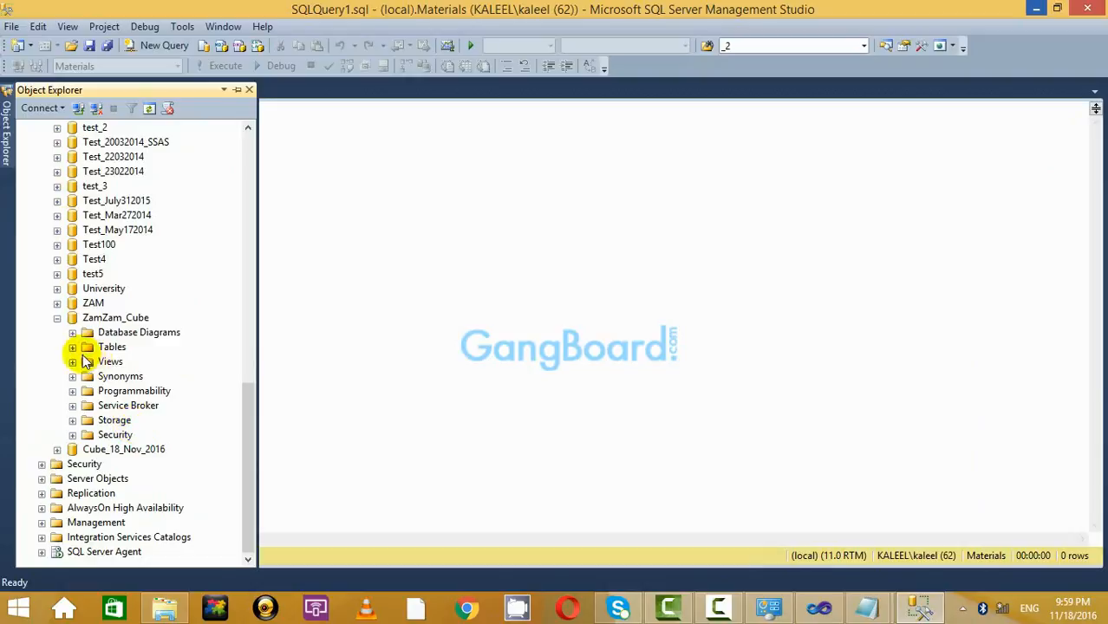
scroll(141, 388, down, 5)
scroll(141, 388, up, 8)
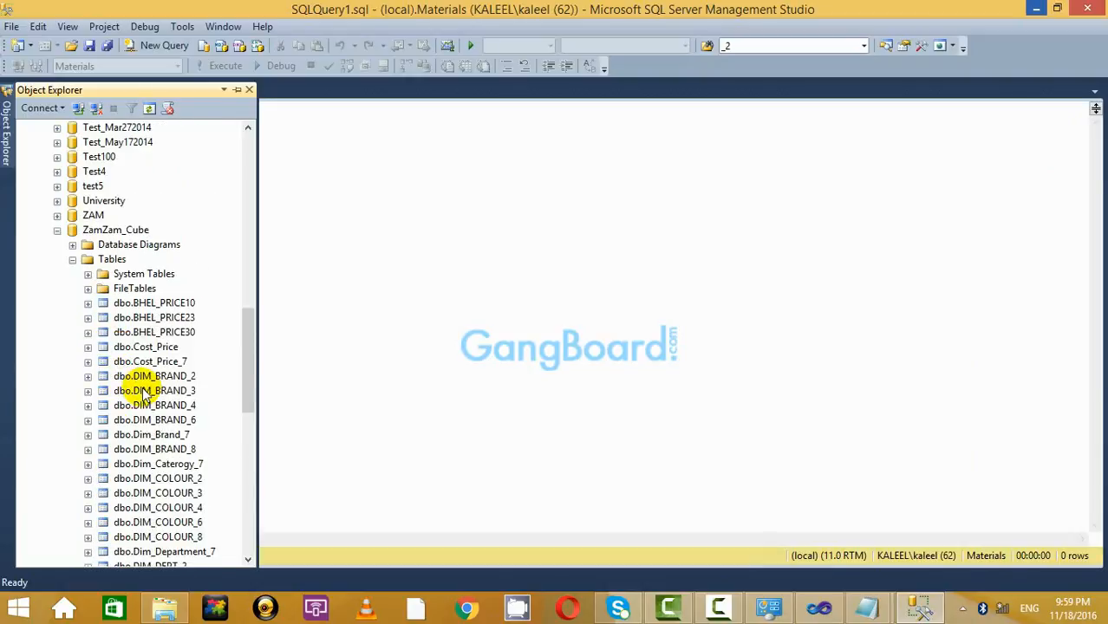
scroll(143, 392, down, 2)
scroll(143, 392, up, 5)
click(135, 365)
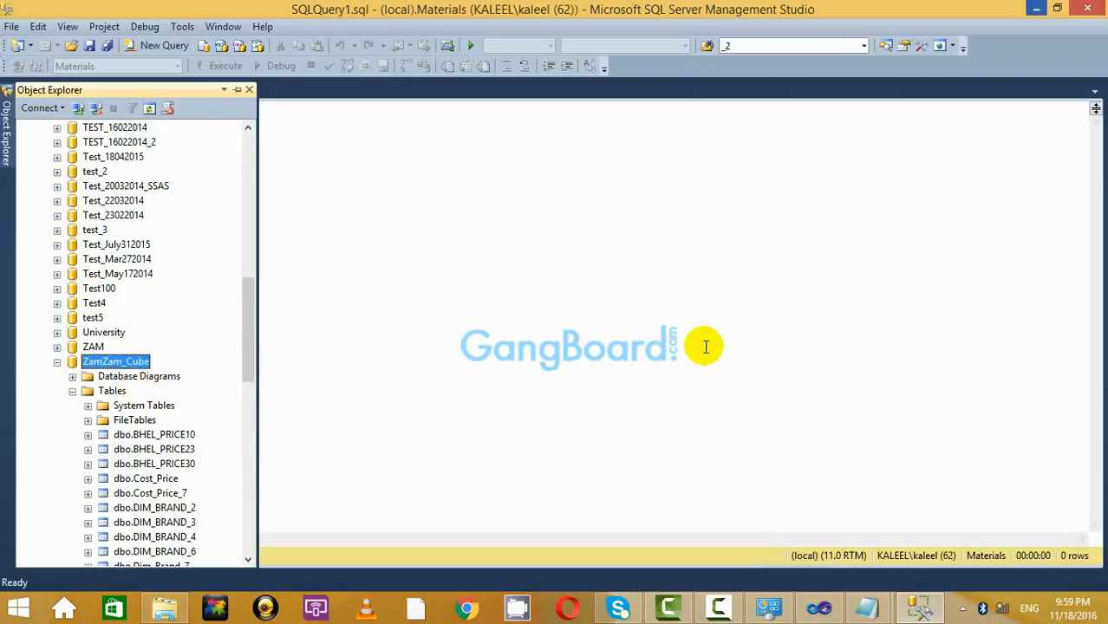
click(705, 346)
Bring Basic_Cube.txt to the front in Notepad and scroll through its statements.
mouse_move(867, 607)
click(926, 483)
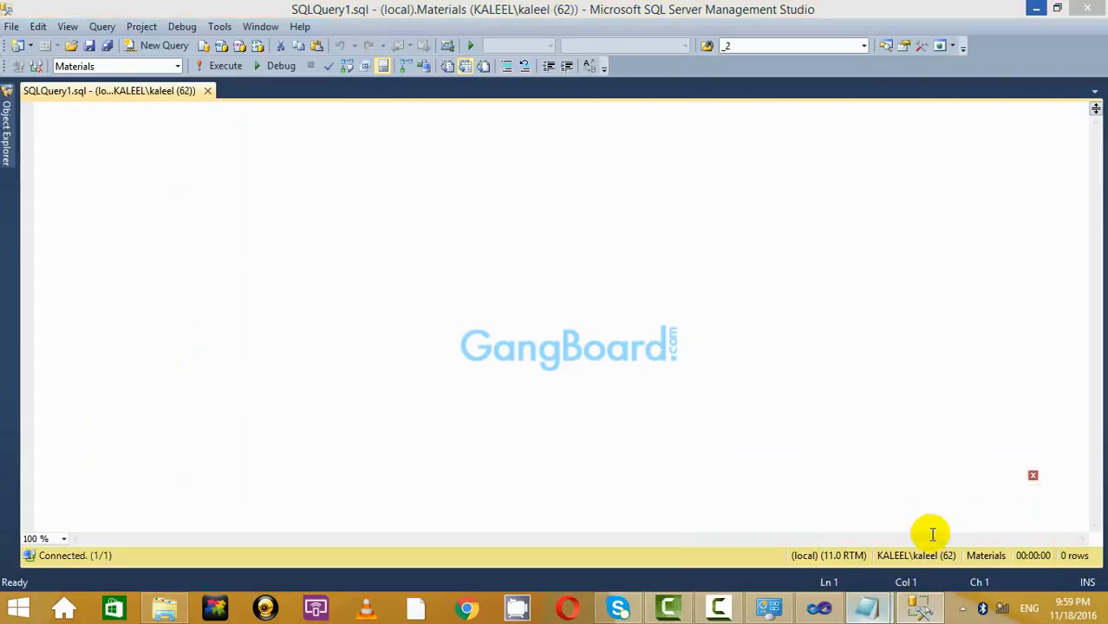
scroll(611, 322, down, 12)
Copy the CREATE TABLE blocks for DIM_PRODUCT_2, DIM_COLOUR_2, DIM_SIZE_2 and DIM_BRAND_2 from Basic_Cube.txt.
scroll(612, 343, down, 5)
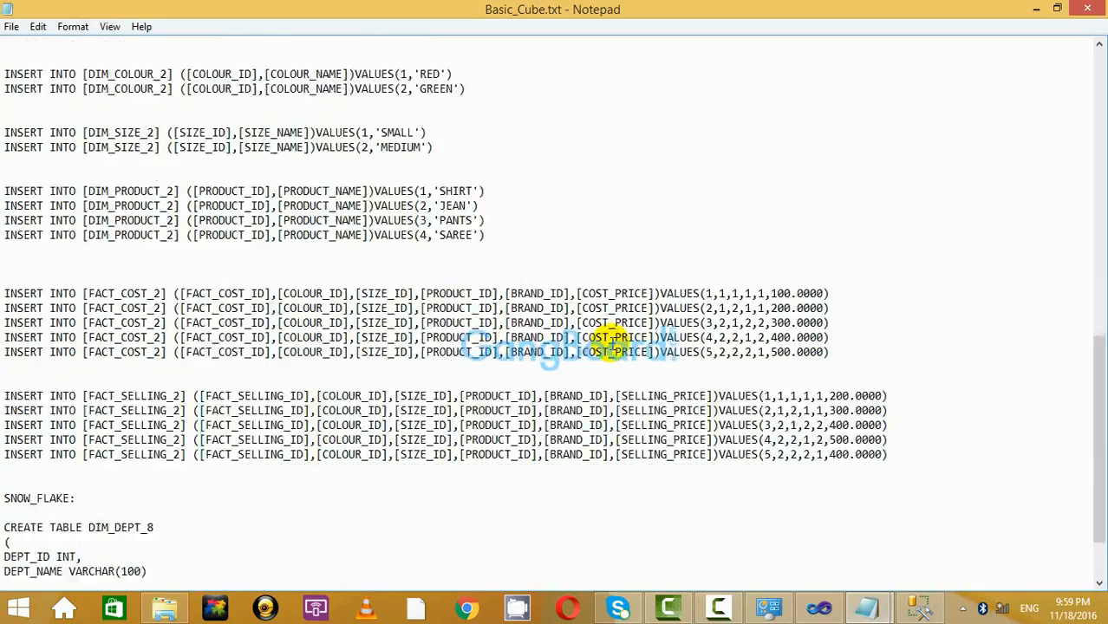
scroll(607, 360, up, 16)
scroll(392, 438, down, 3)
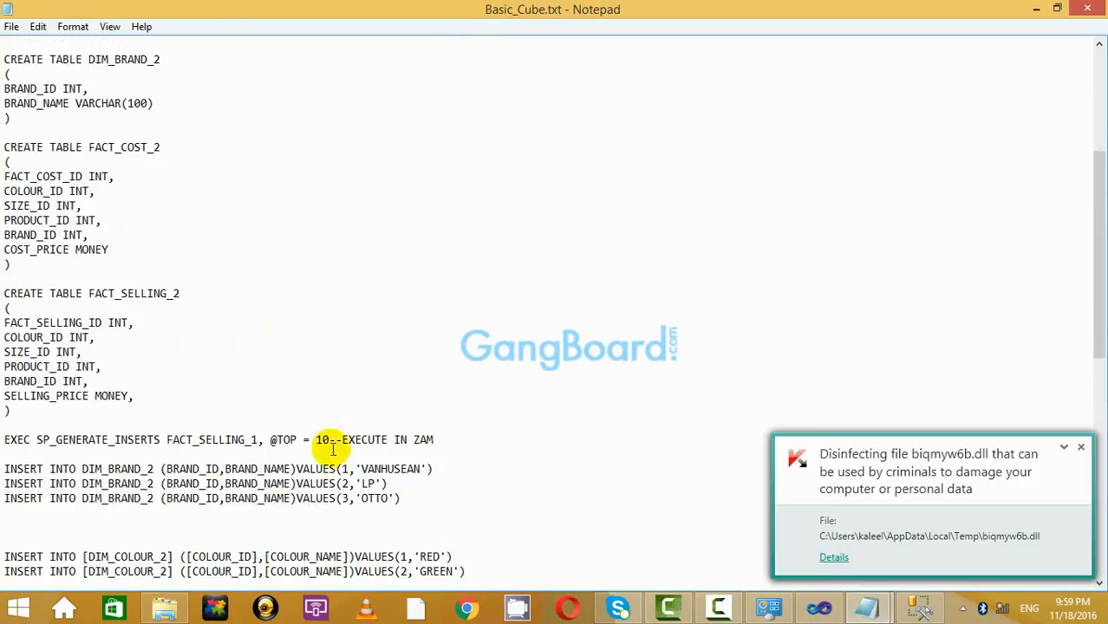
scroll(178, 408, up, 7)
scroll(116, 426, down, 2)
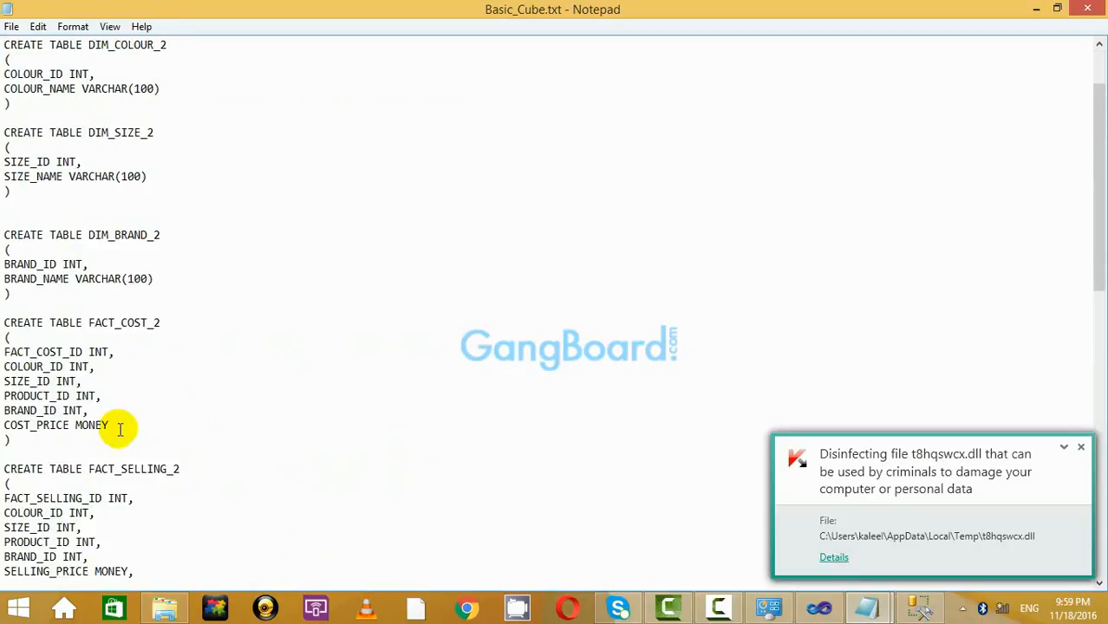
scroll(116, 421, up, 2)
drag(12, 386, 3, 44)
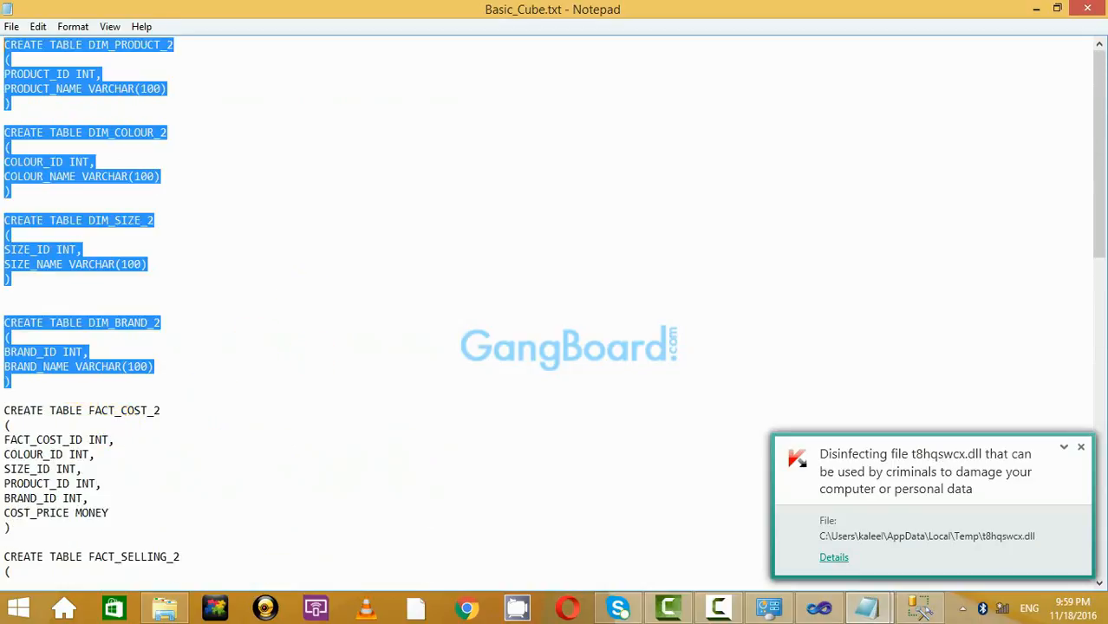
right_click(95, 52)
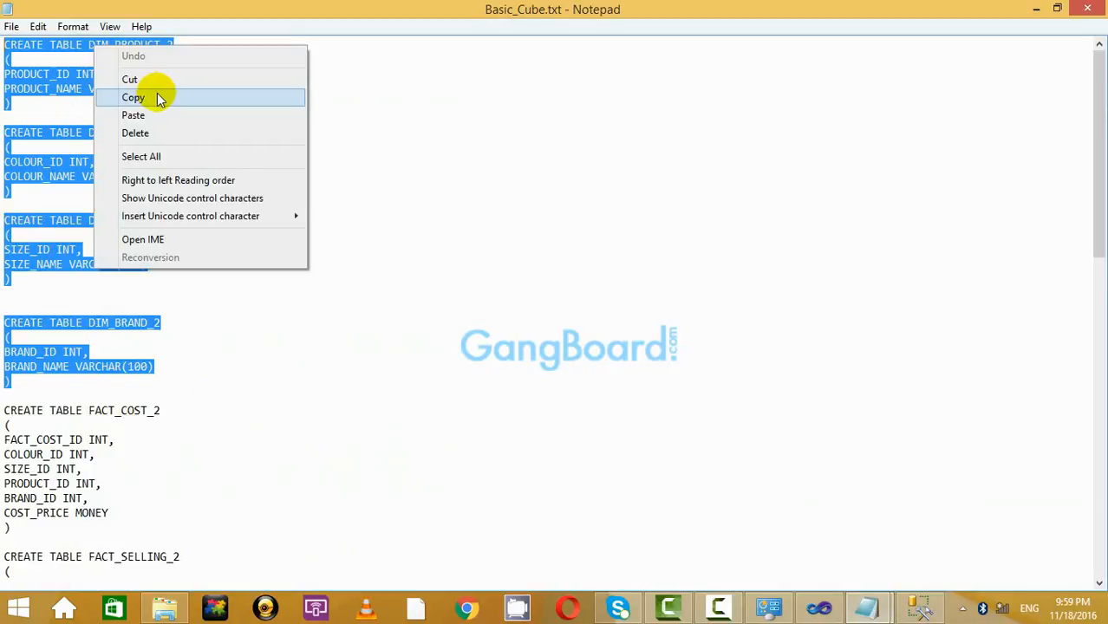
click(160, 99)
key(alt+Tab)
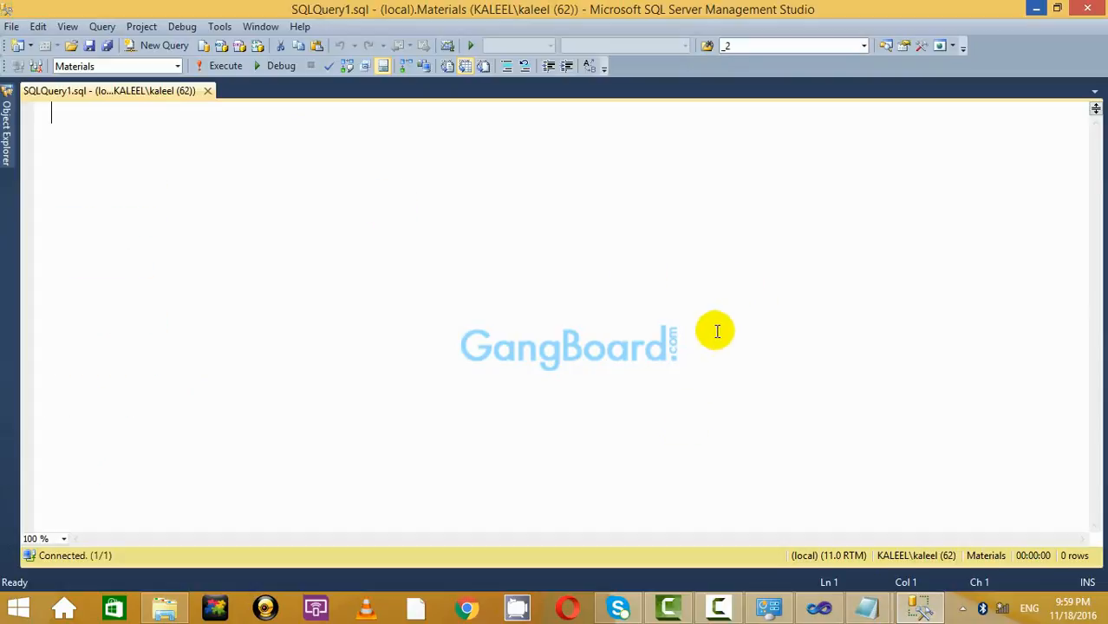
Paste the four dimension CREATE TABLE statements and delete the blank line before DIM_BRAND_2.
right_click(293, 204)
click(335, 250)
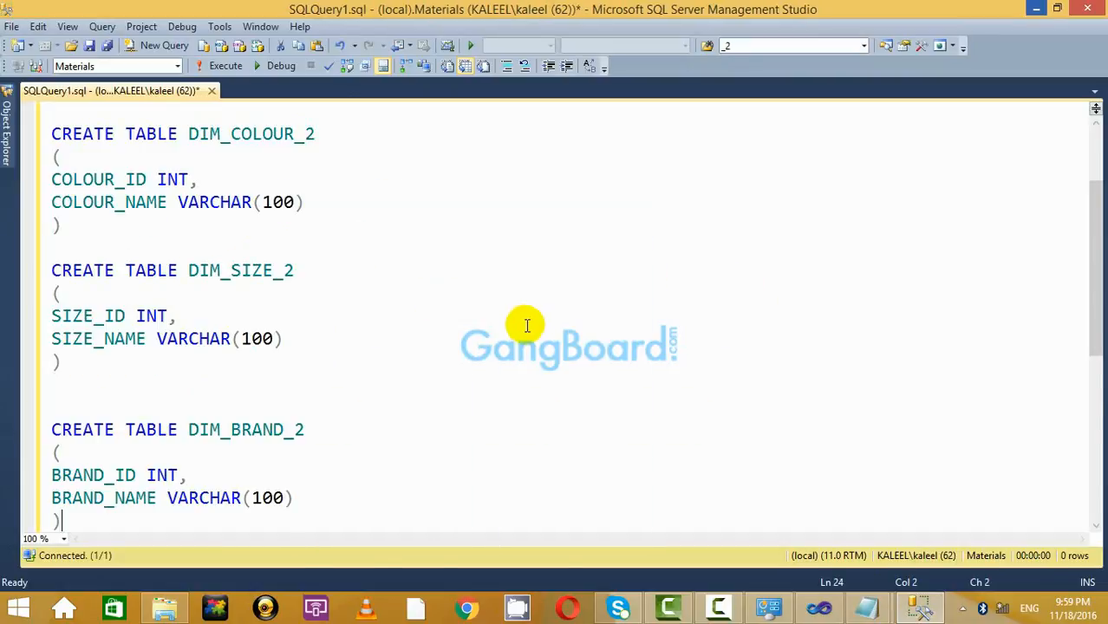
scroll(525, 319, up, 2)
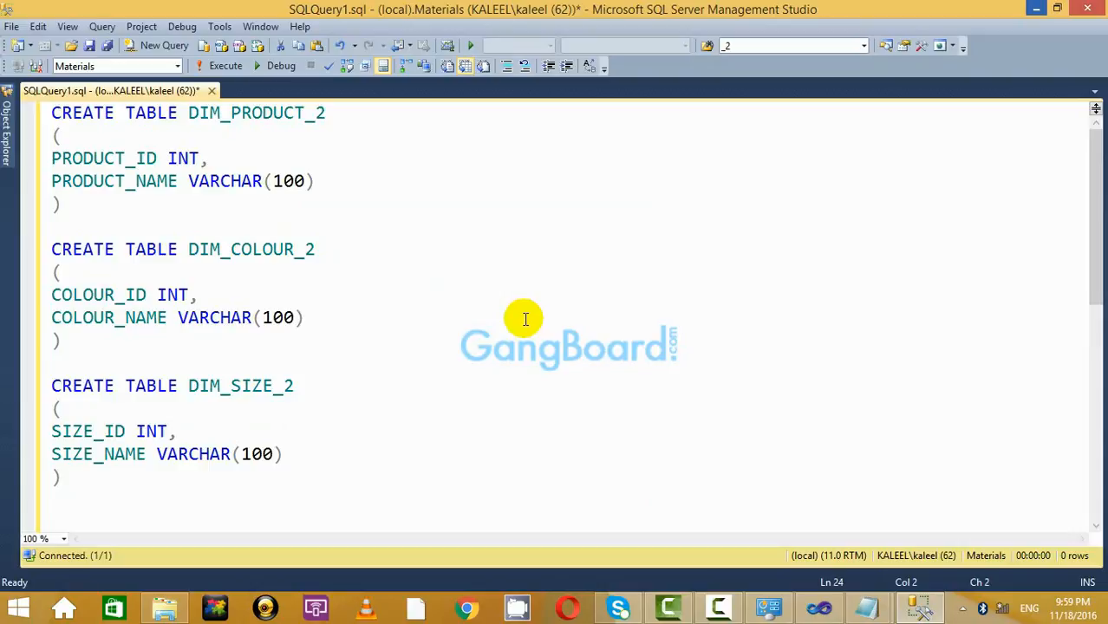
click(408, 347)
scroll(412, 351, down, 6)
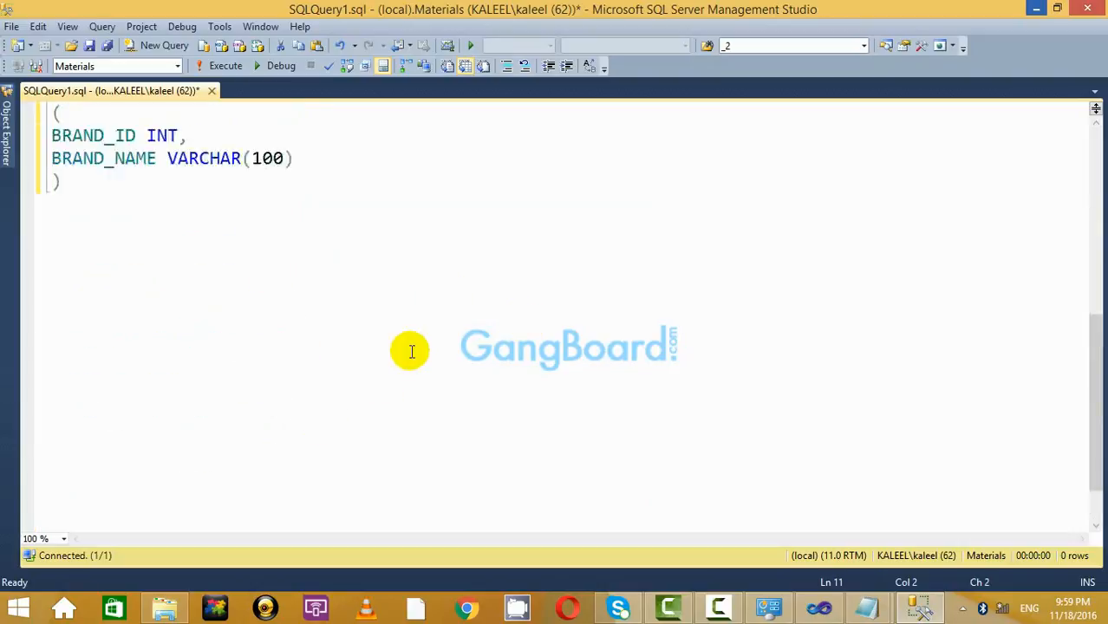
scroll(411, 351, up, 3)
click(143, 263)
key(Delete)
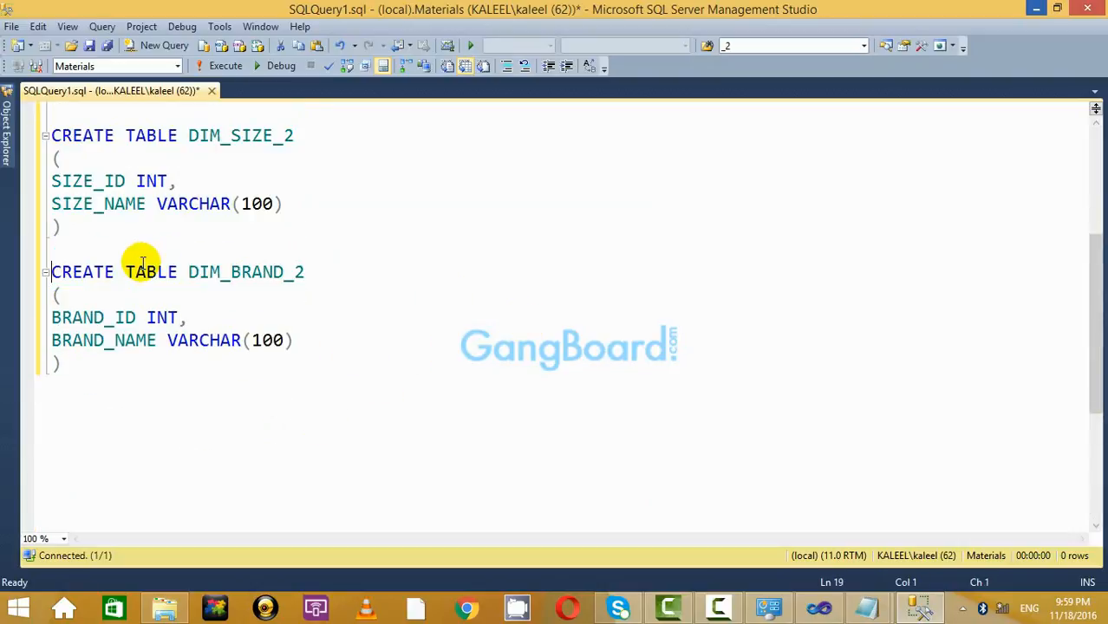
Review the pasted DIM_PRODUCT_2 and DIM_COLOUR_2 definitions in the query.
scroll(174, 262, up, 4)
scroll(261, 237, down, 7)
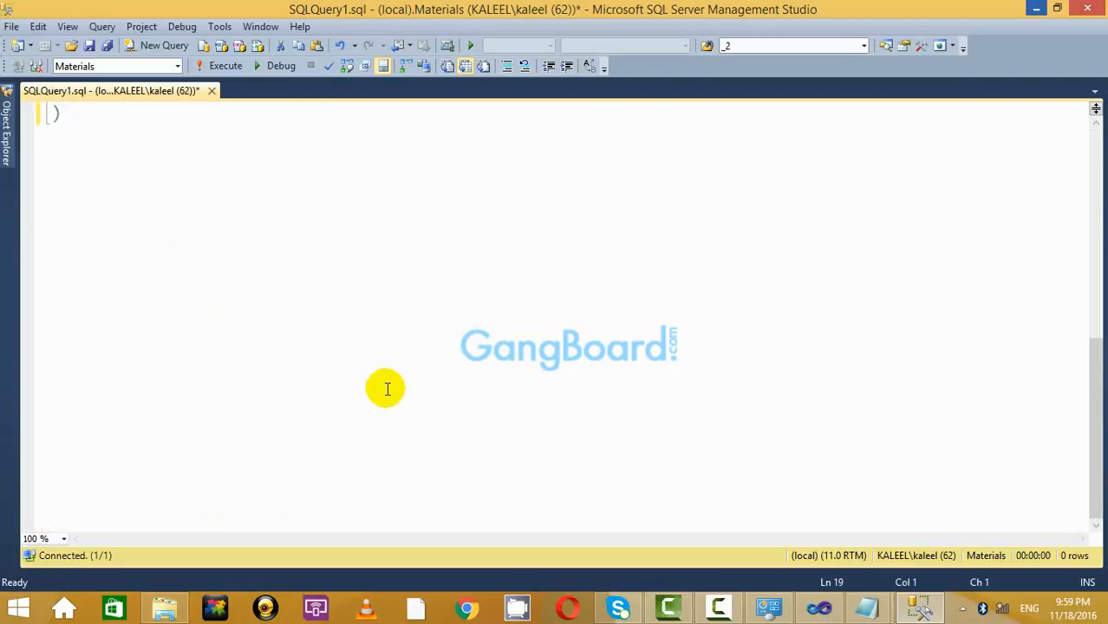
scroll(384, 389, up, 7)
double_click(224, 114)
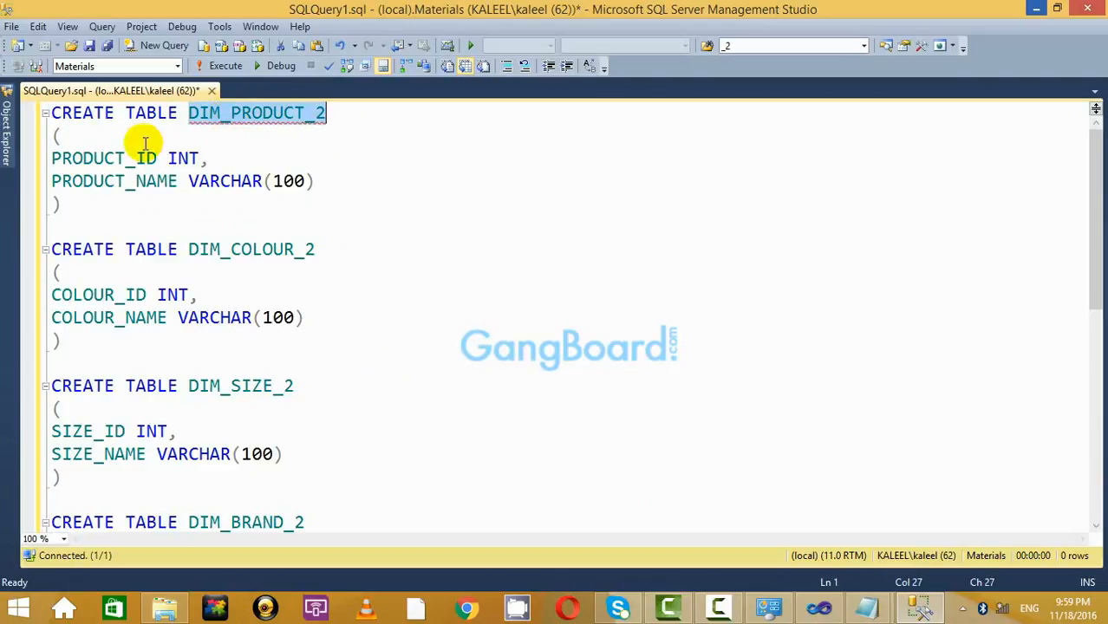
click(247, 251)
key(Down)
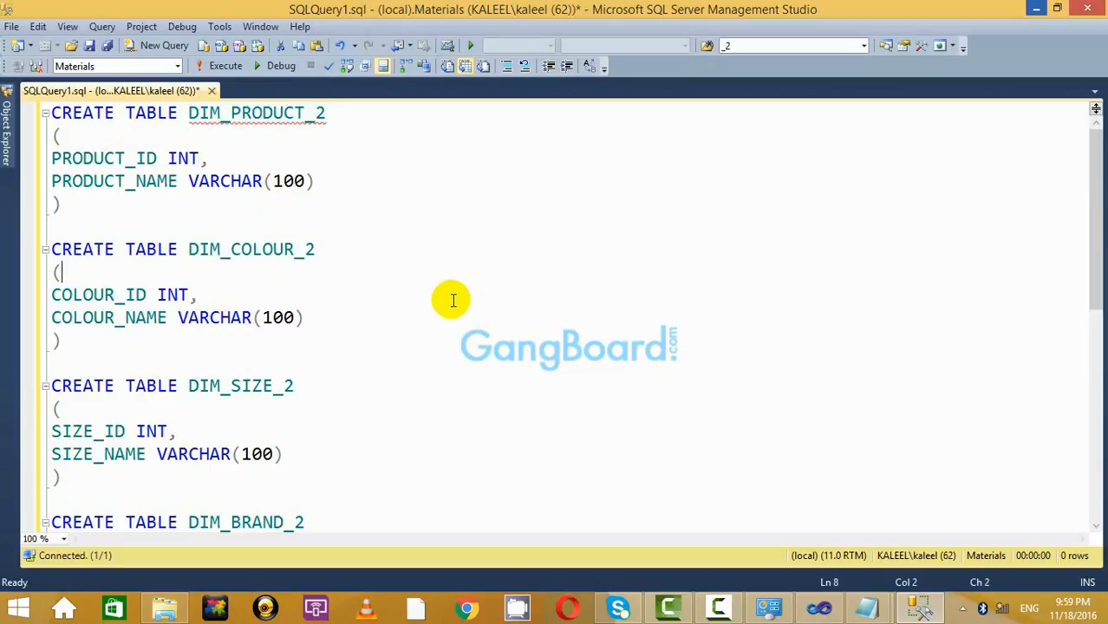
scroll(450, 299, down, 4)
scroll(300, 339, up, 4)
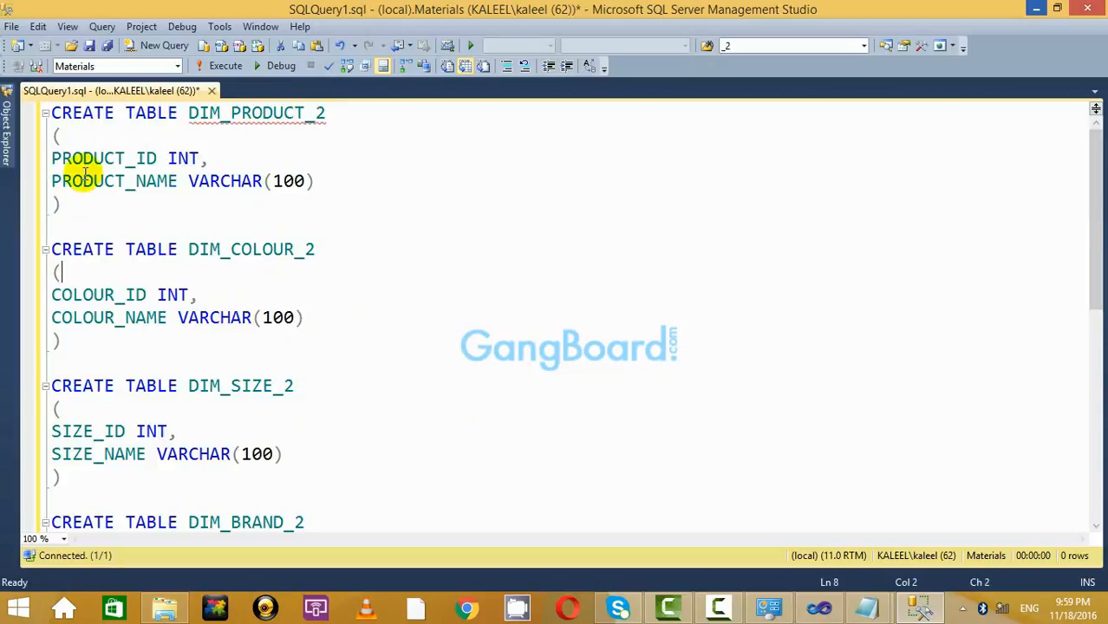
Review the pasted dimension definitions by selecting and clearing parts of the script.
drag(98, 223, 54, 114)
click(482, 269)
scroll(409, 383, down, 5)
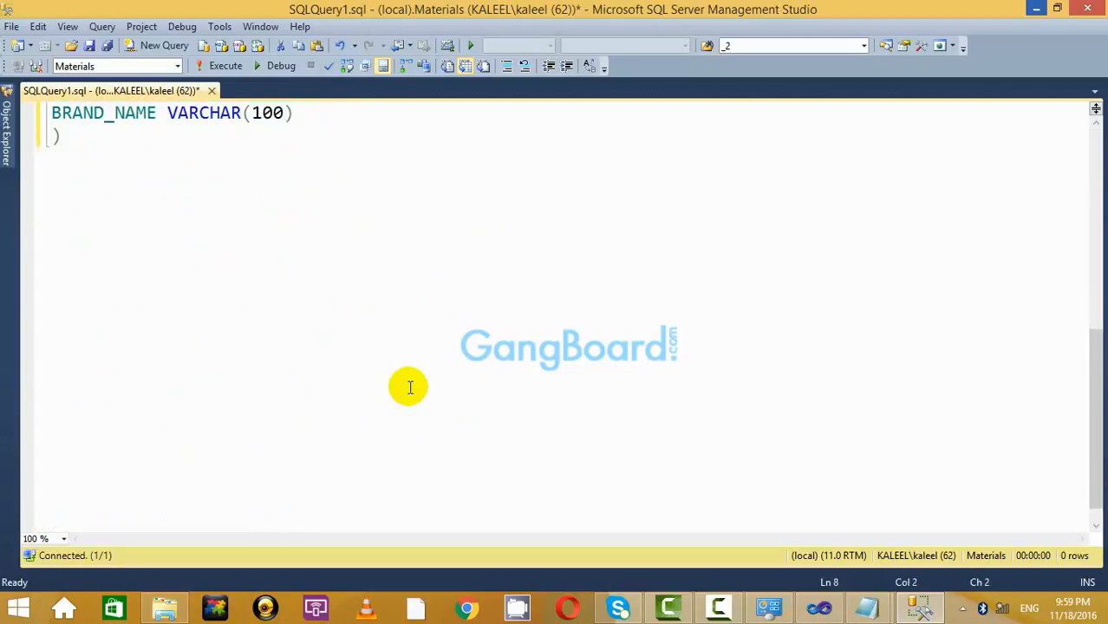
scroll(408, 383, up, 5)
drag(125, 181, 93, 182)
click(390, 223)
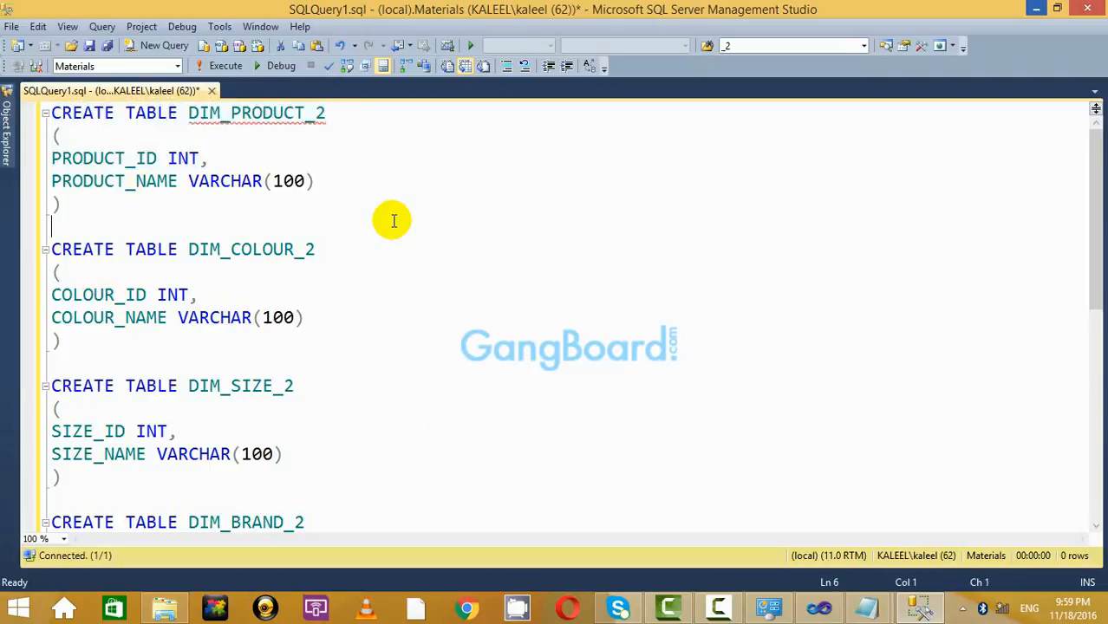
scroll(359, 512, down, 3)
scroll(383, 485, up, 2)
scroll(225, 529, down, 2)
drag(221, 434, 4, 5)
click(525, 252)
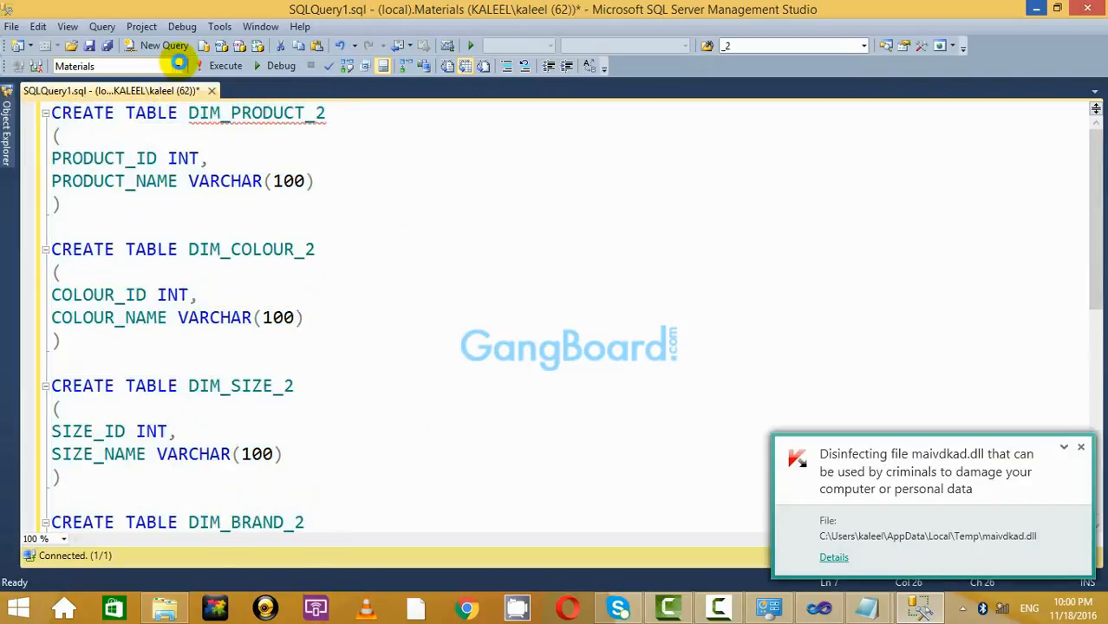
Set the query's available database to ZamZam_Cube.
click(178, 66)
click(414, 260)
click(7, 134)
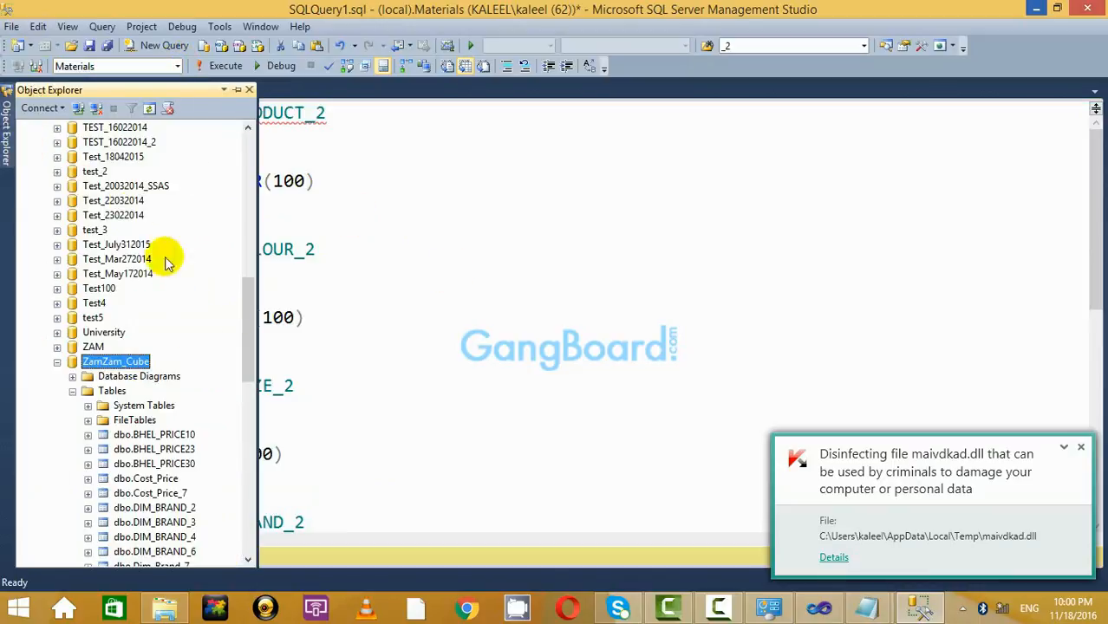
click(413, 182)
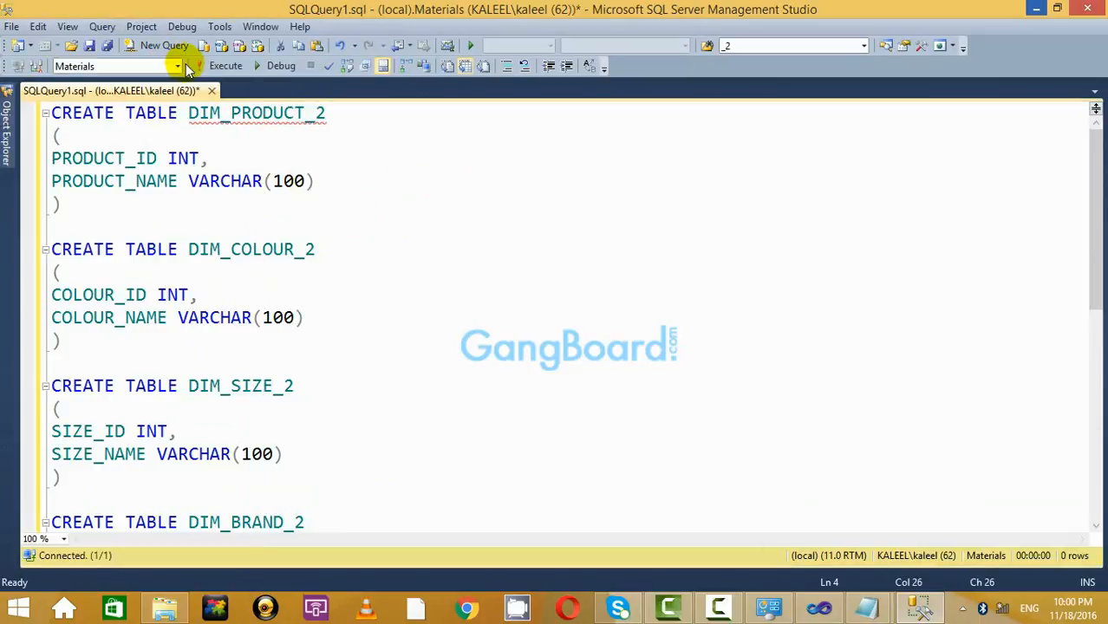
click(177, 66)
drag(193, 143, 195, 279)
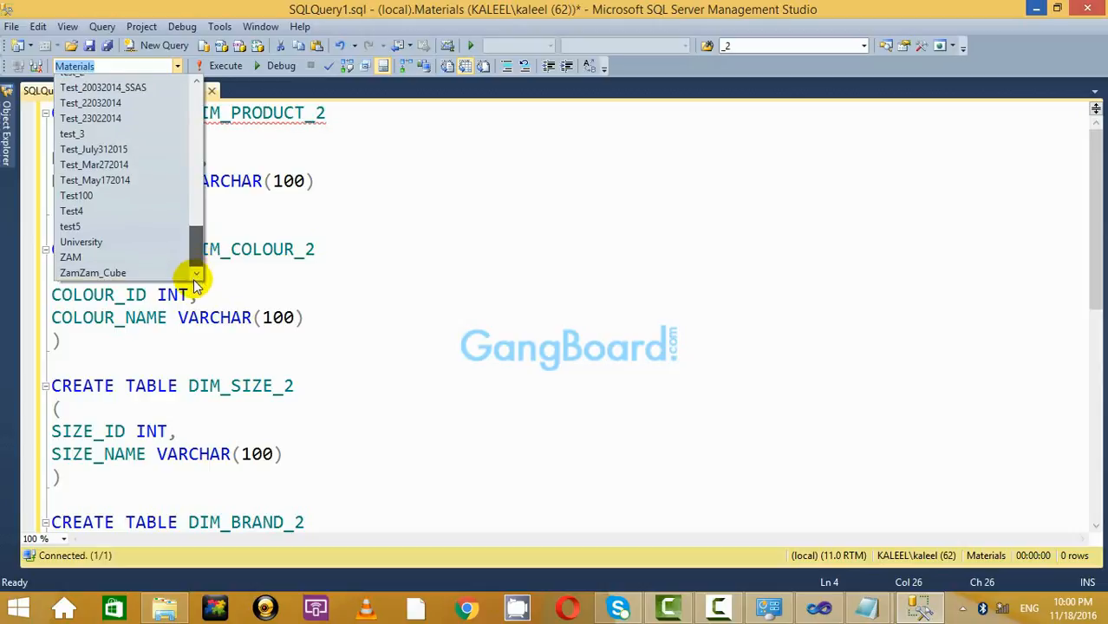
click(217, 274)
click(346, 113)
Inspect the server's database tree in Object Explorer, then bring the Visual Studio cube project forward.
click(7, 134)
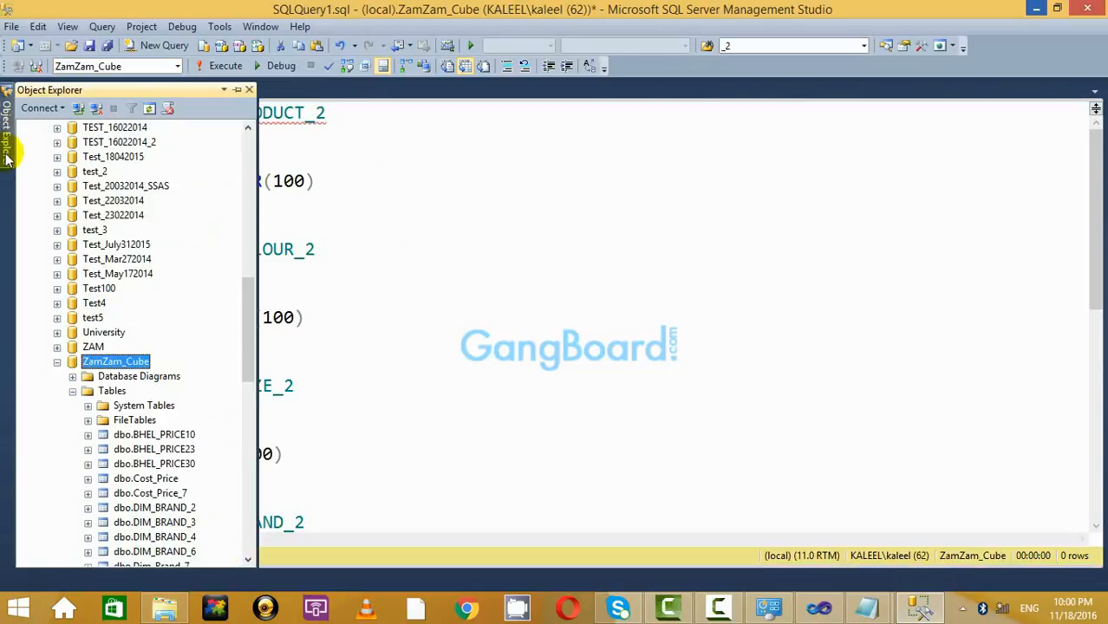
drag(245, 338, 247, 371)
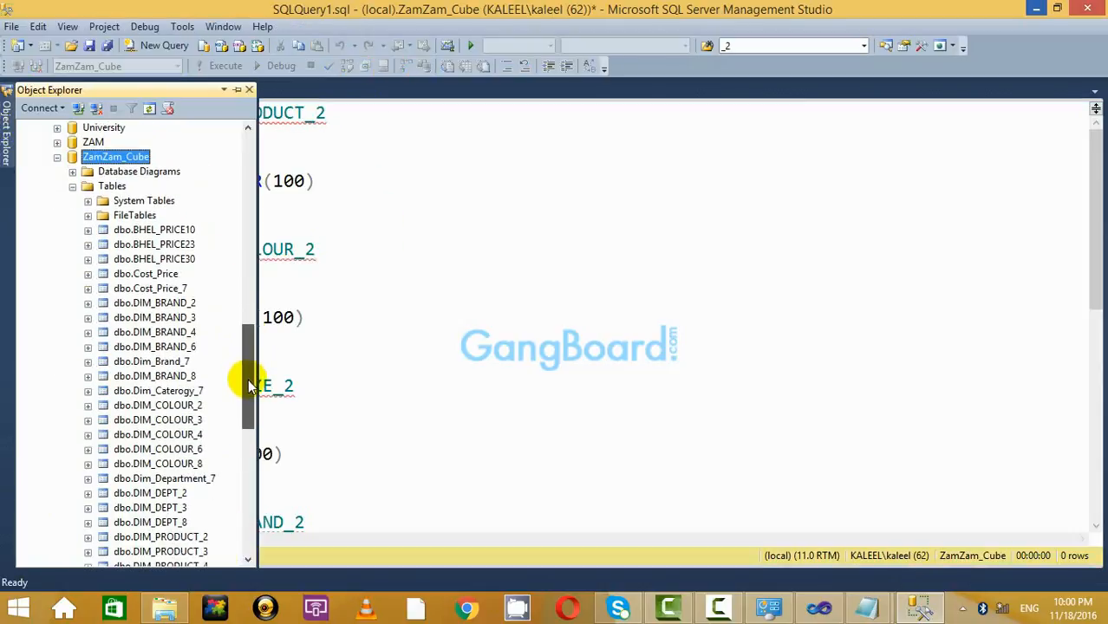
click(437, 229)
click(10, 138)
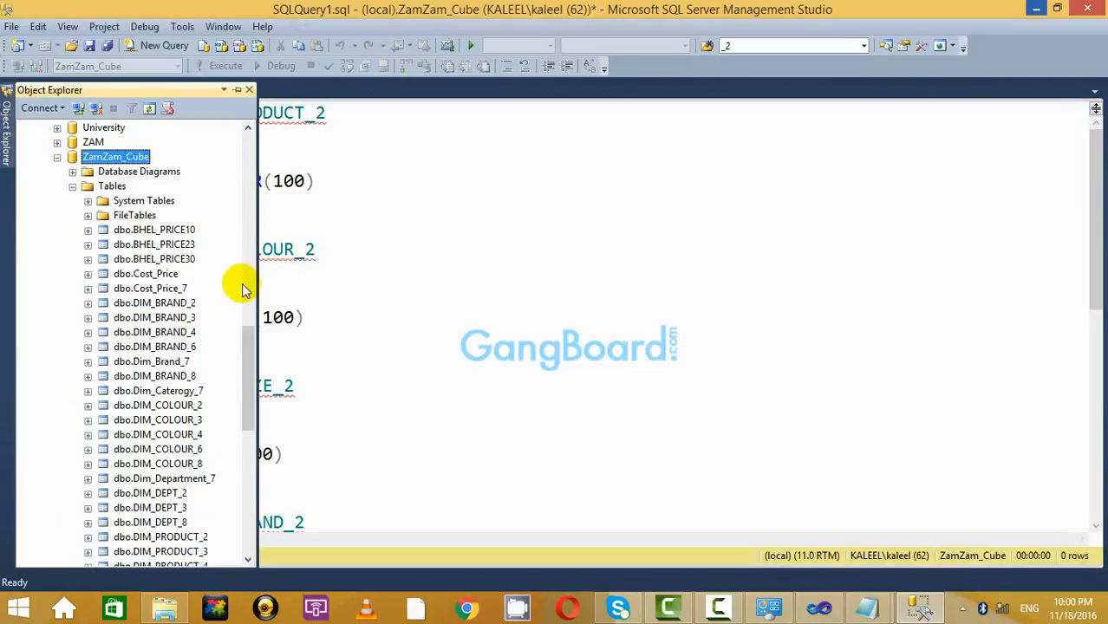
drag(247, 354, 277, 173)
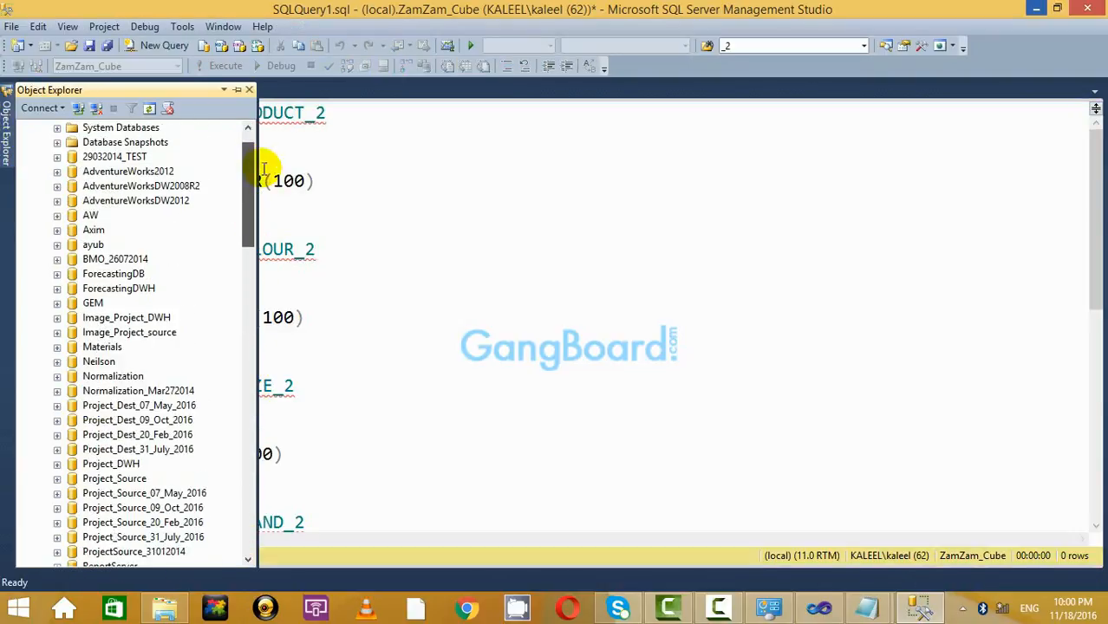
click(505, 183)
click(6, 143)
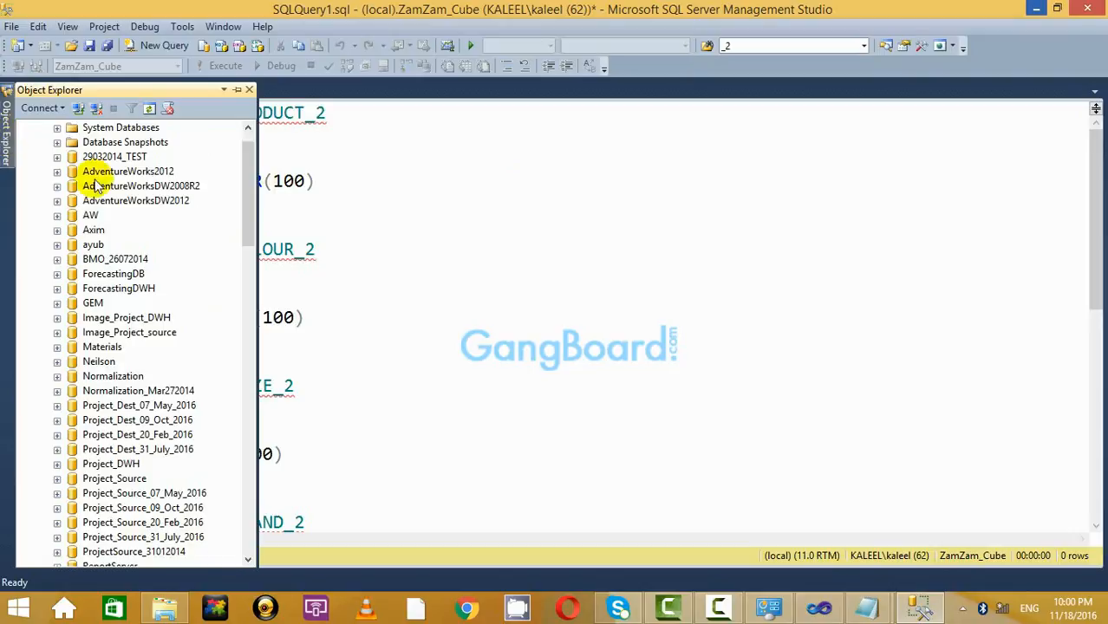
click(674, 288)
click(824, 609)
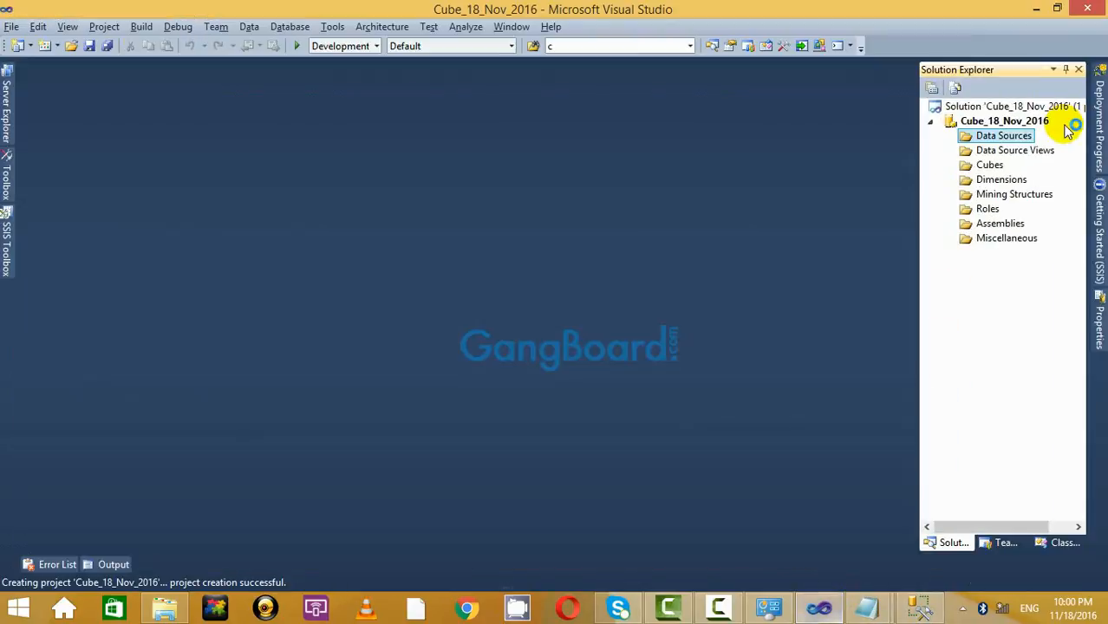
Select the Cube_18_Nov_2016 project, clear the antivirus notices, and return to SQLQuery1.sql.
click(1021, 121)
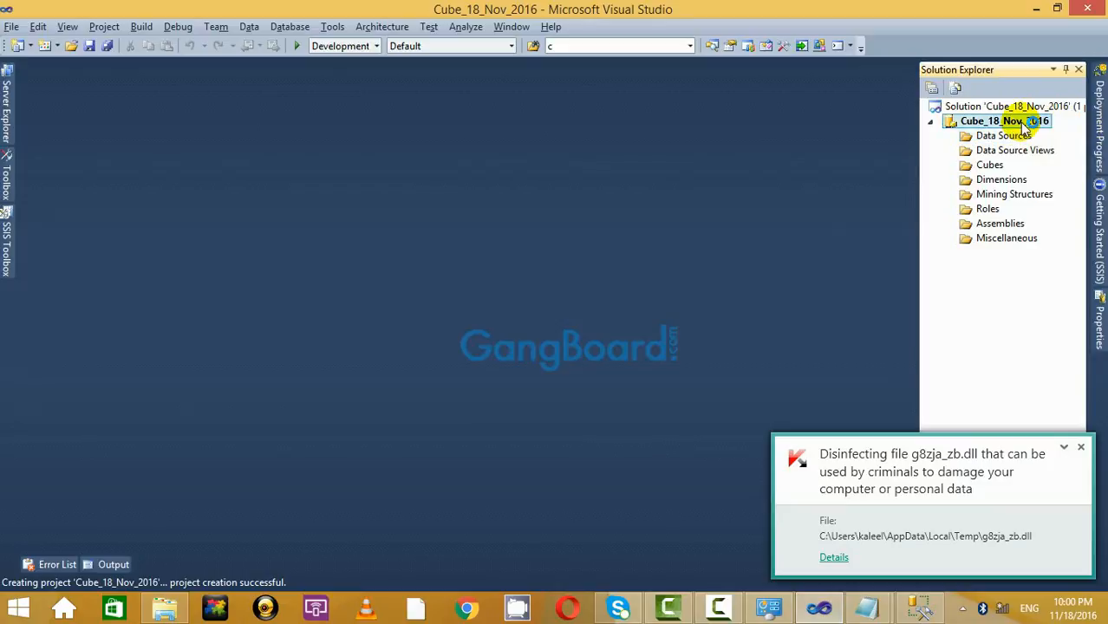
click(1080, 449)
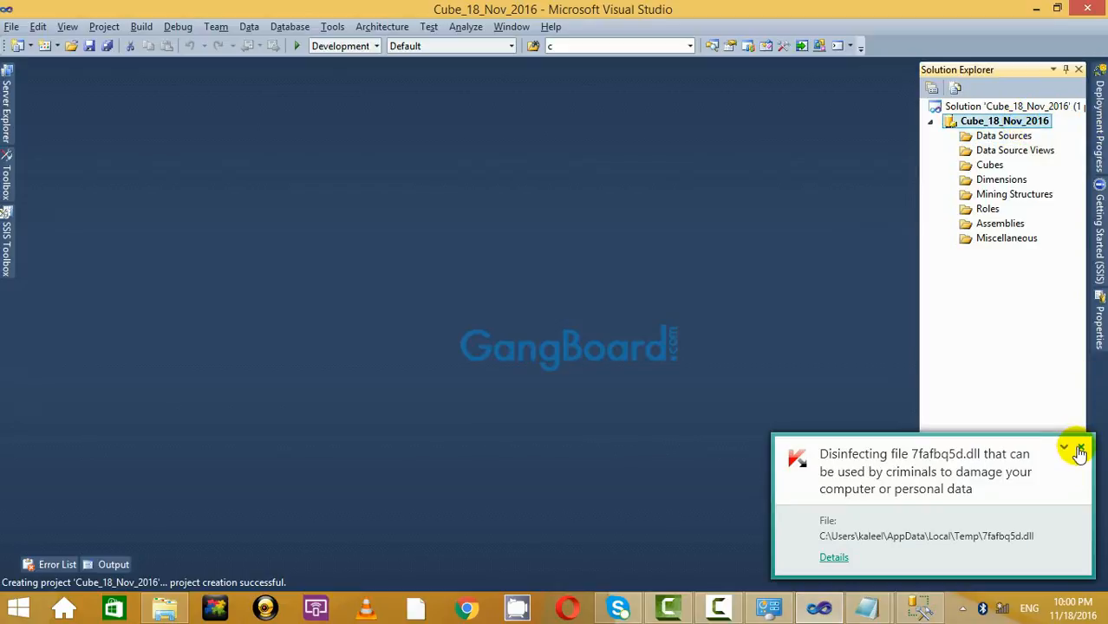
click(1080, 449)
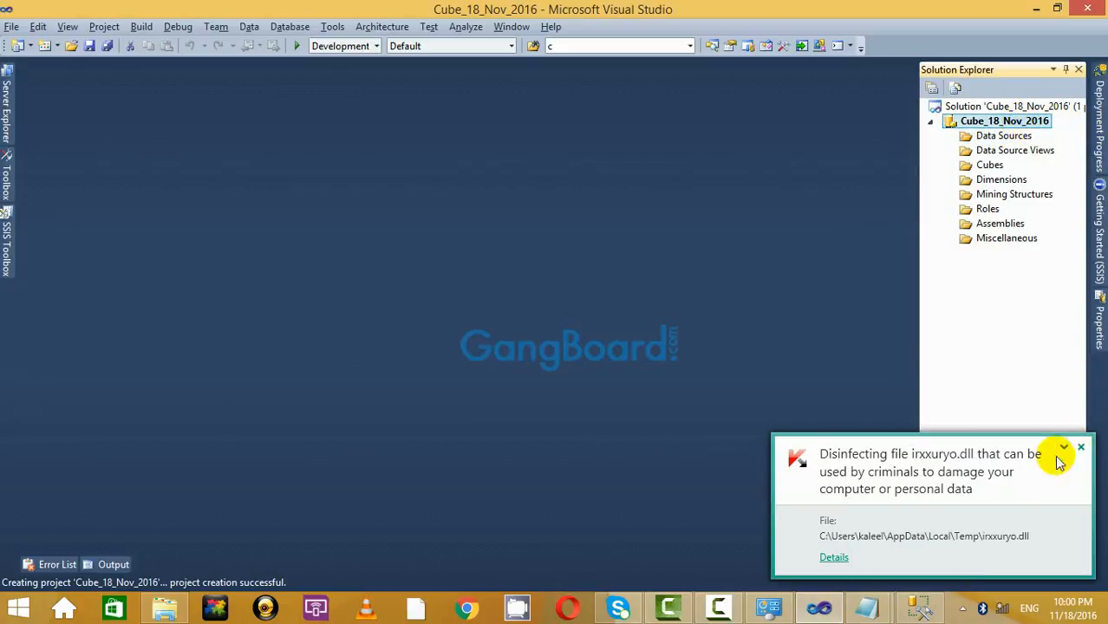
click(1080, 448)
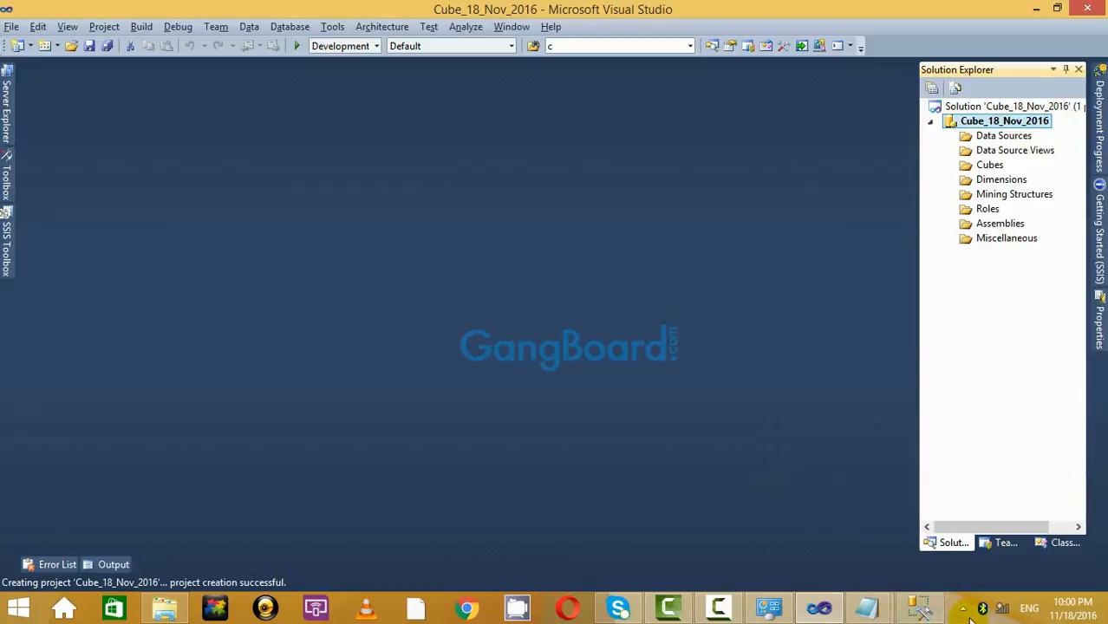
click(922, 612)
click(316, 249)
scroll(321, 250, down, 2)
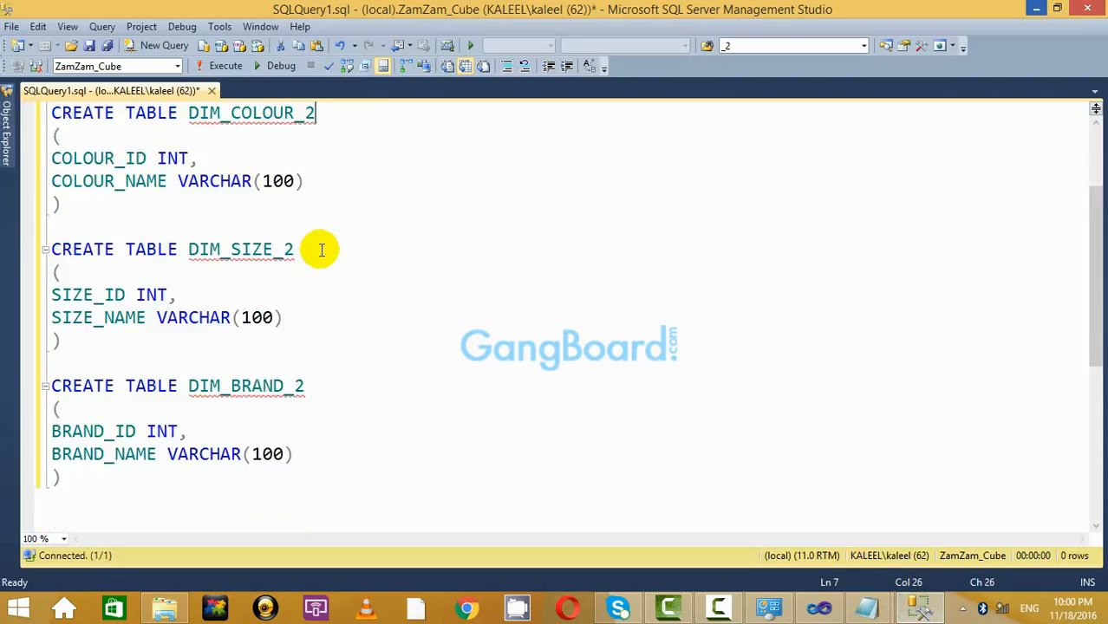
Re-check the DIM_PRODUCT_2 definition and the server's database list.
scroll(321, 250, up, 2)
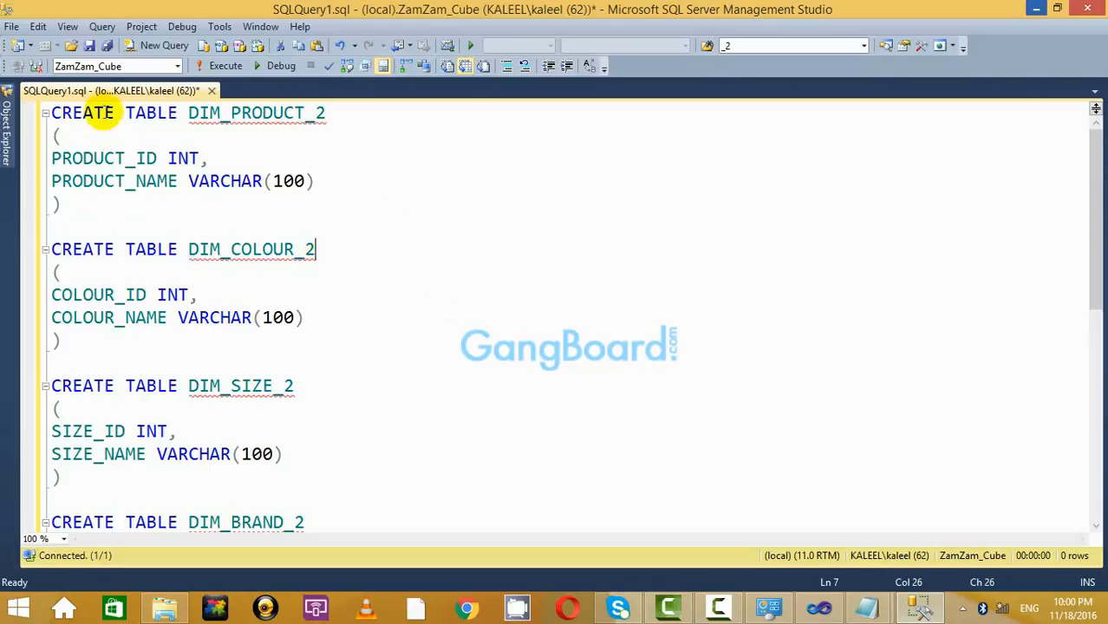
drag(318, 222, 52, 114)
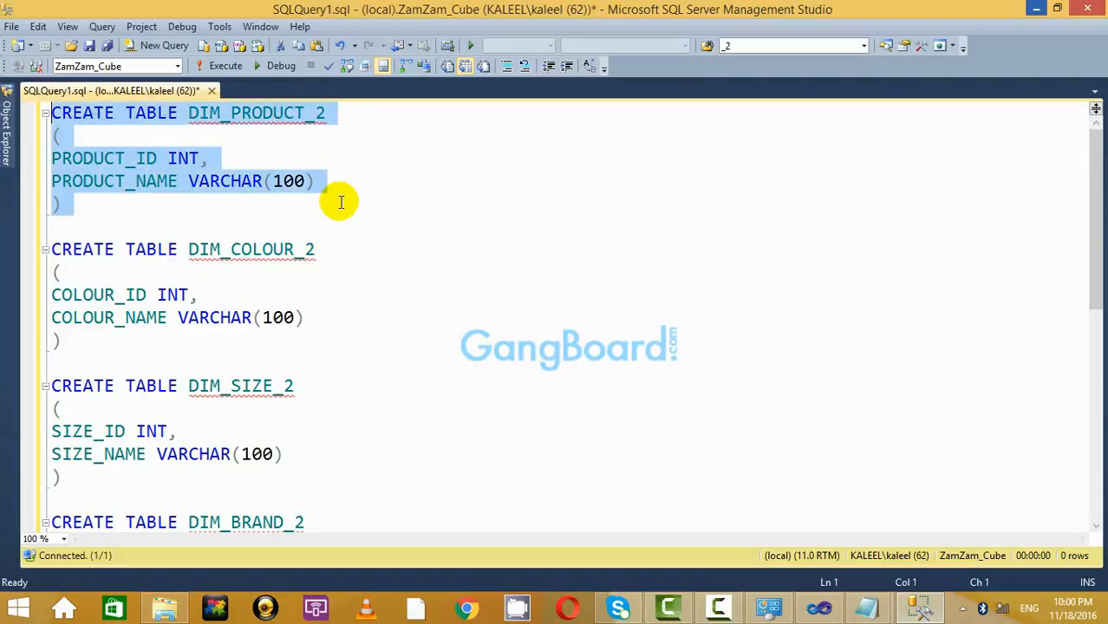
click(341, 203)
scroll(460, 411, down, 8)
scroll(461, 412, up, 8)
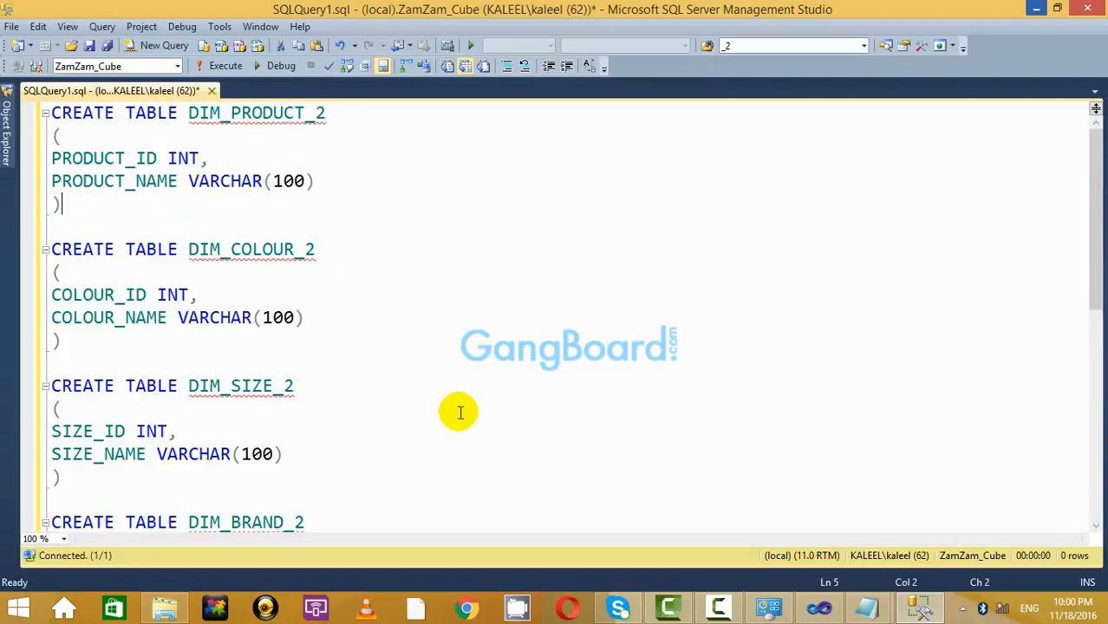
click(6, 137)
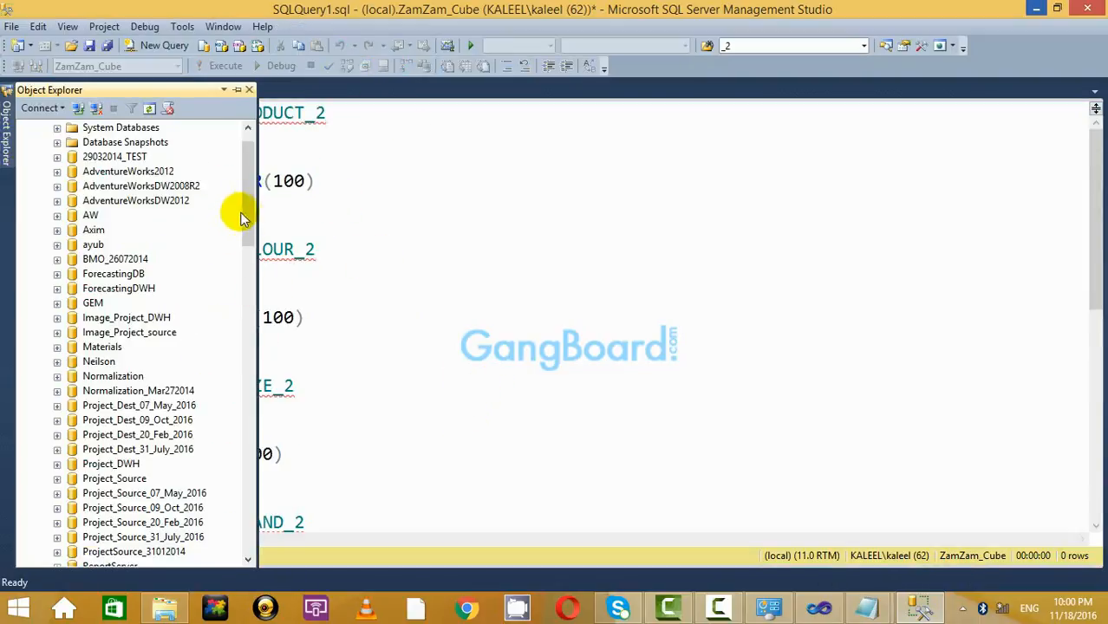
drag(244, 219, 566, 183)
click(431, 122)
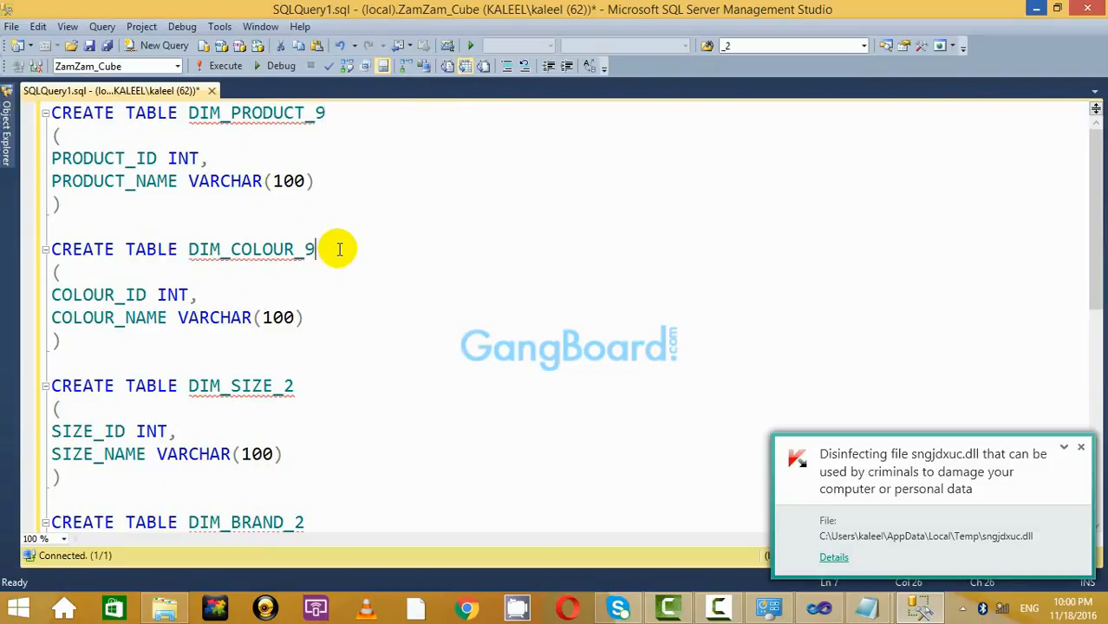
Rename the tables to DIM_PRODUCT_9 through DIM_BRAND_9 and execute the CREATE TABLE statements.
scroll(583, 448, down, 2)
click(345, 249)
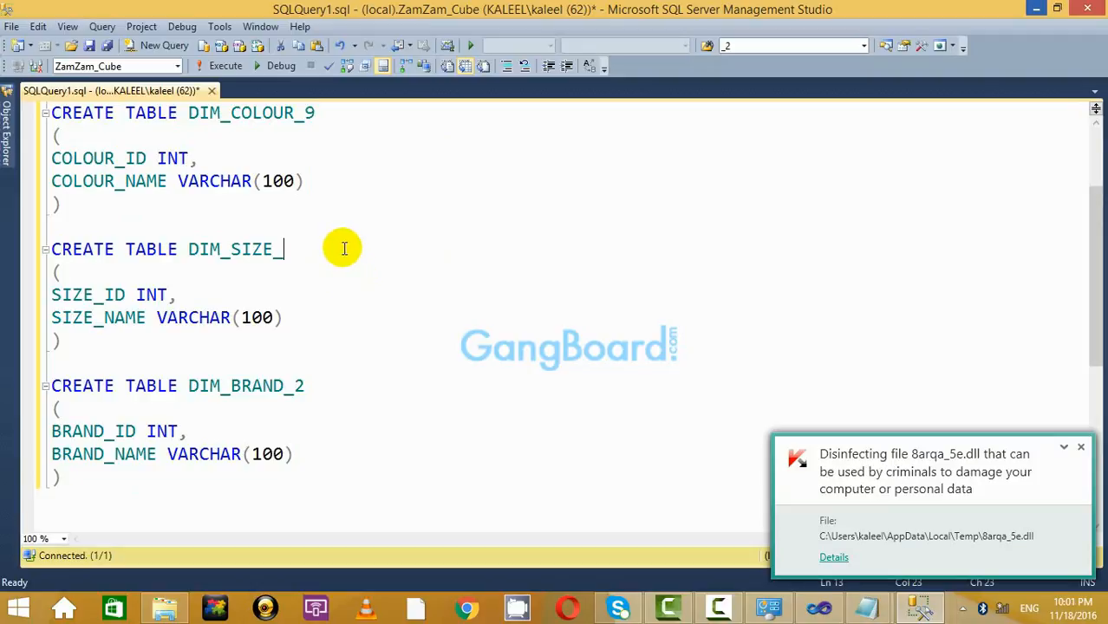
click(324, 386)
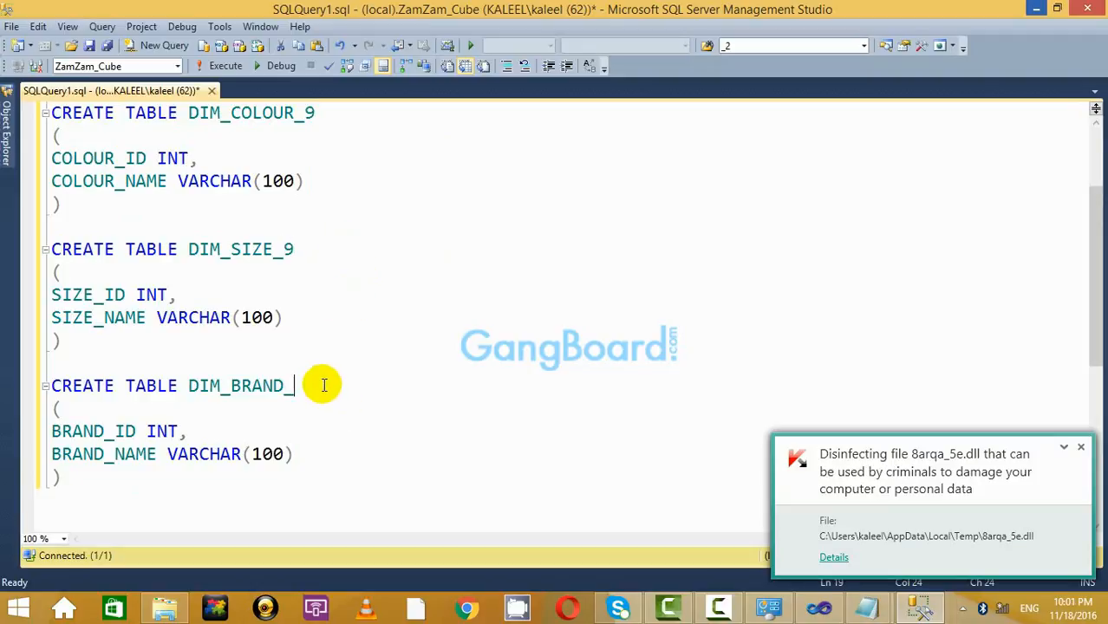
text(9)
scroll(634, 414, up, 2)
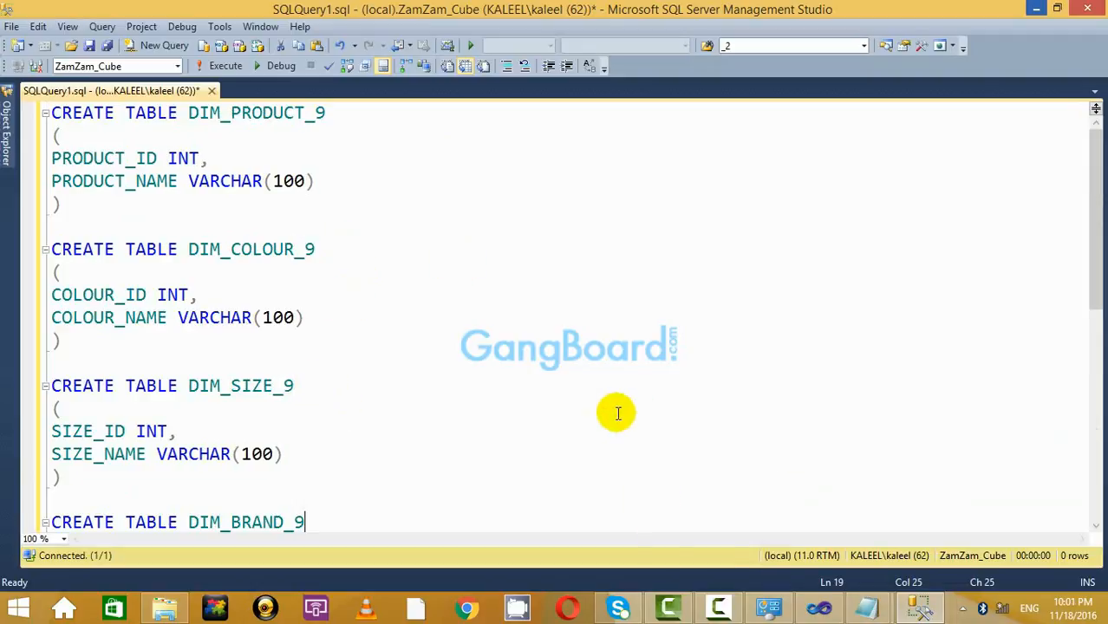
scroll(265, 362, down, 6)
scroll(265, 361, up, 5)
scroll(252, 382, down, 3)
drag(247, 398, 43, 97)
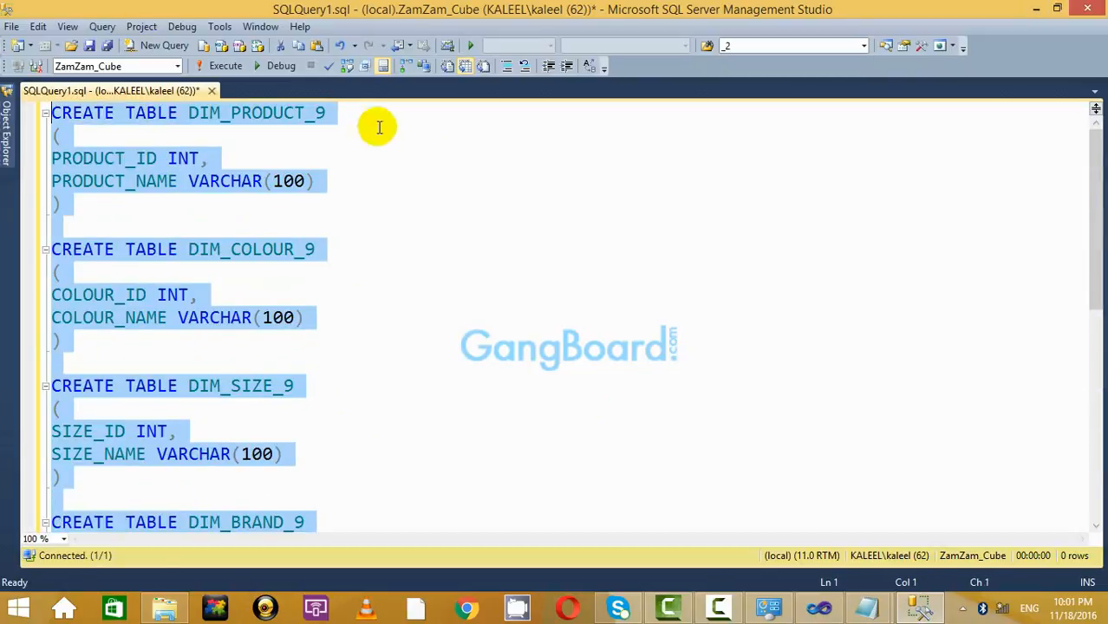
click(223, 65)
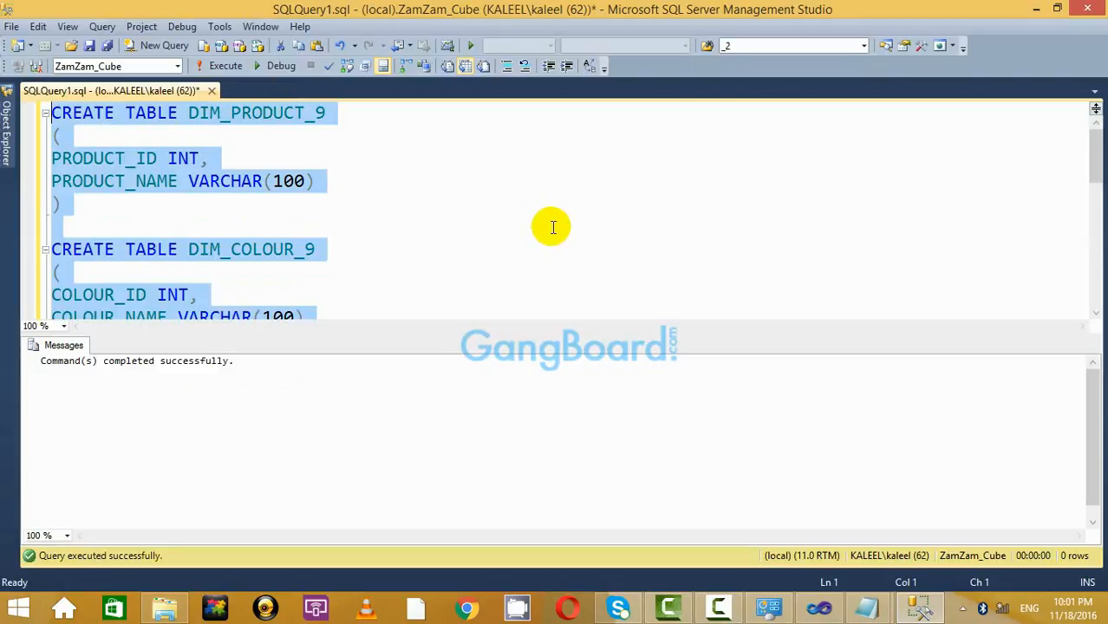
key(ctrl+r)
click(436, 321)
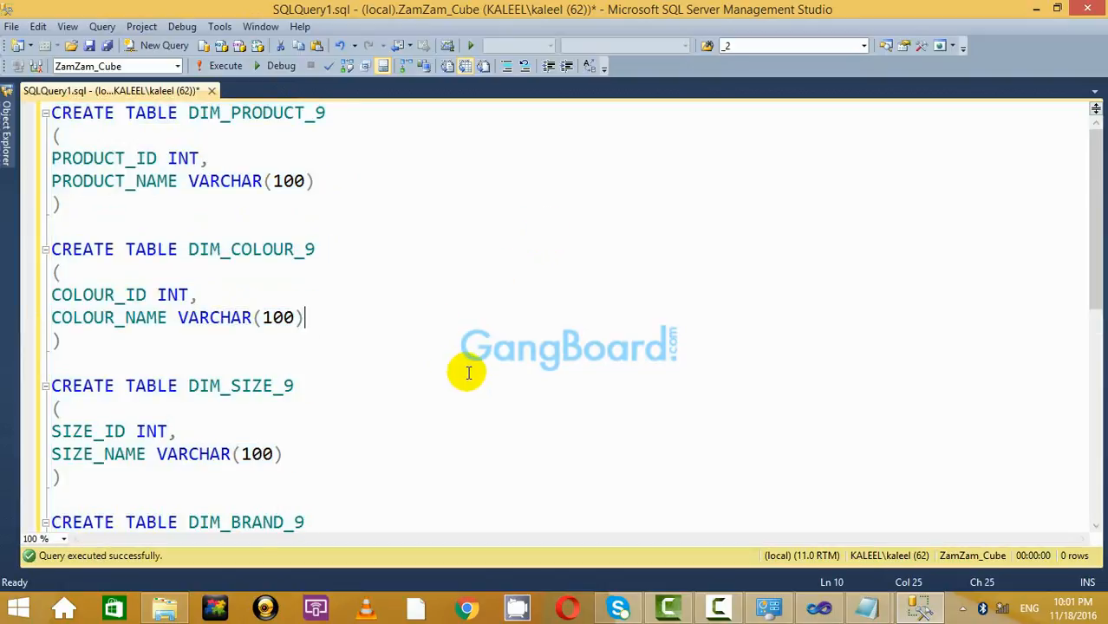
Copy the FACT_COST_2 and FACT_SELLING_2 definitions from Basic_Cube.txt and return to SSMS.
scroll(468, 373, down, 3)
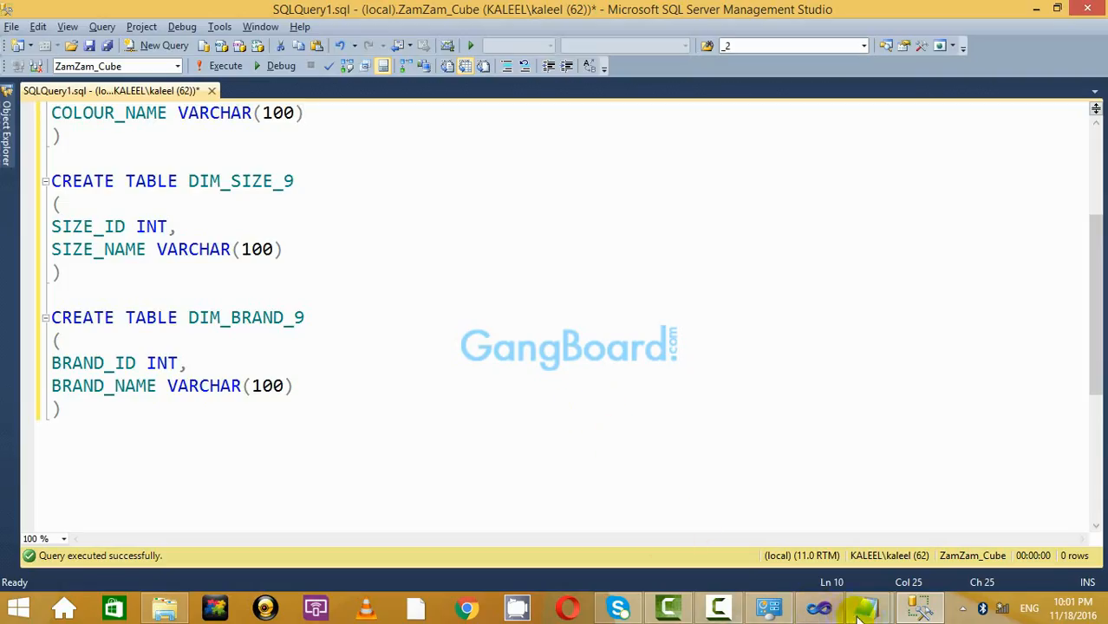
mouse_move(859, 616)
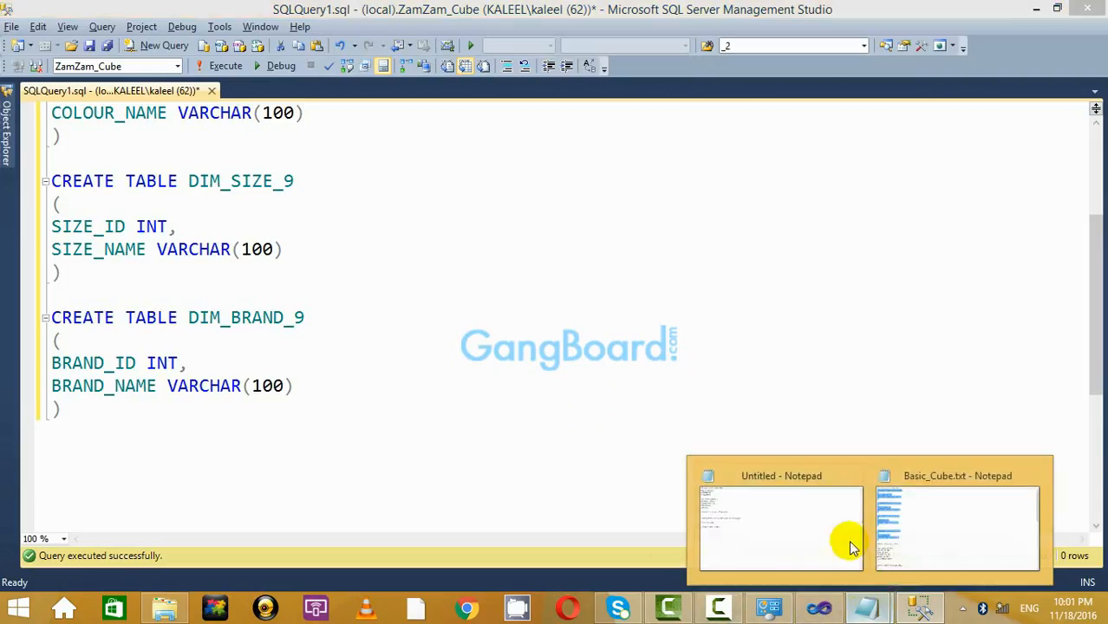
click(907, 528)
scroll(282, 307, down, 5)
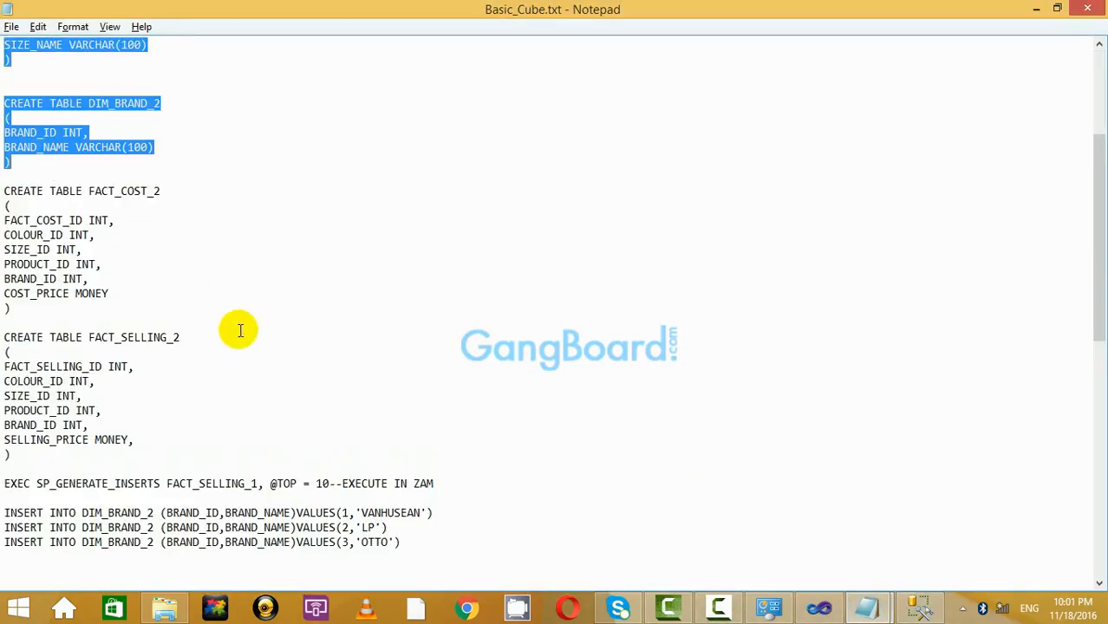
scroll(113, 382, down, 1)
drag(39, 418, 4, 146)
key(ctrl+c)
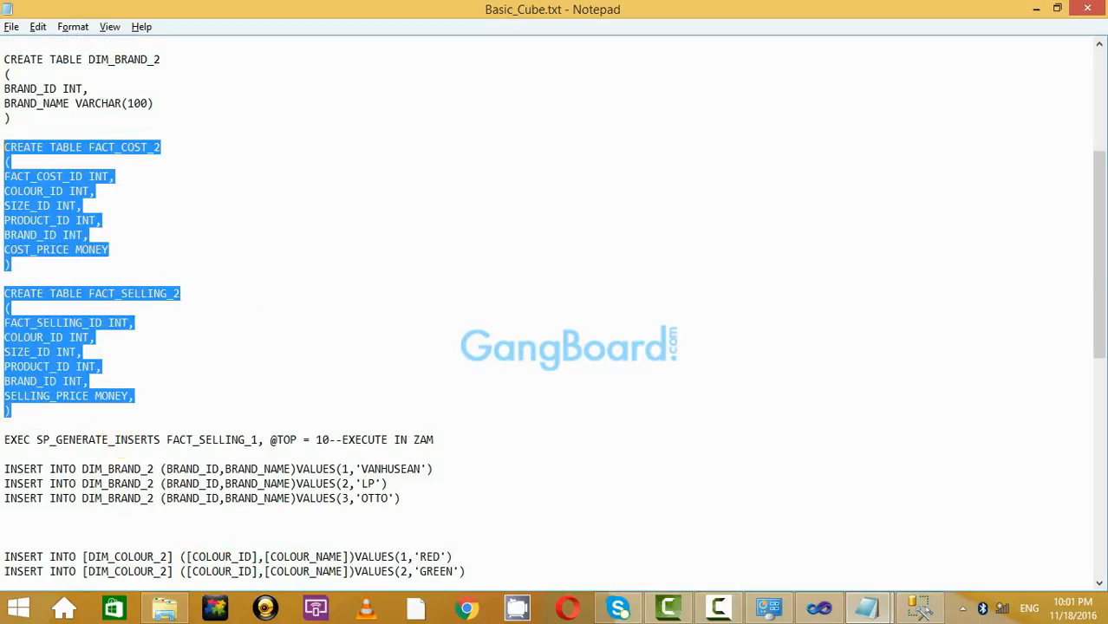
key(alt+Tab)
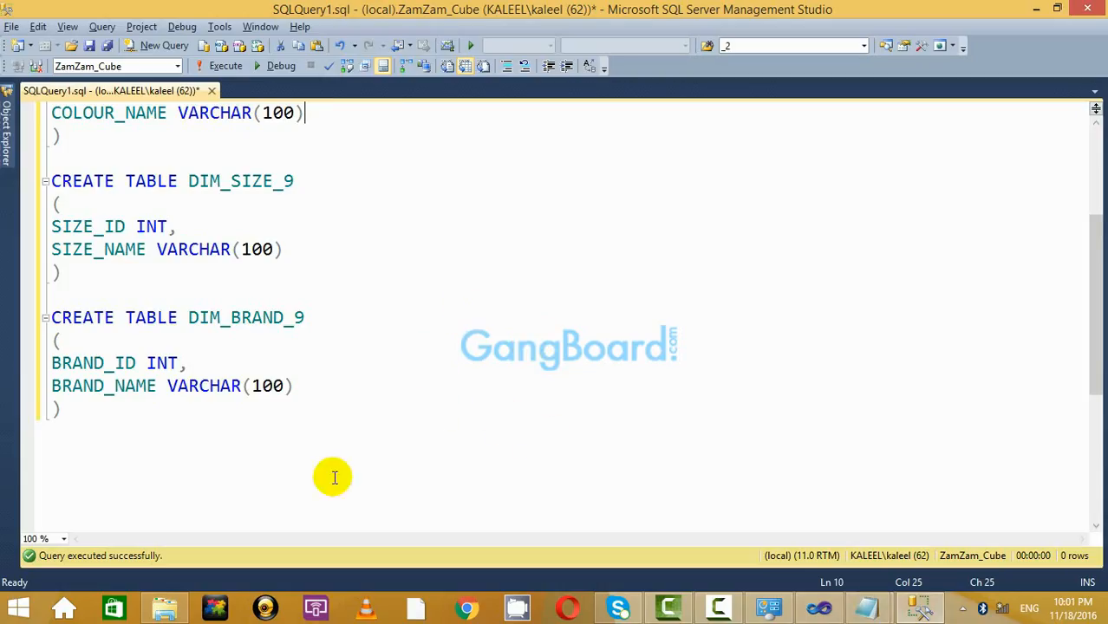
Paste the FACT_COST and FACT_SELLING table definitions at the end of the script.
click(297, 444)
key(ctrl+v)
key(Return)
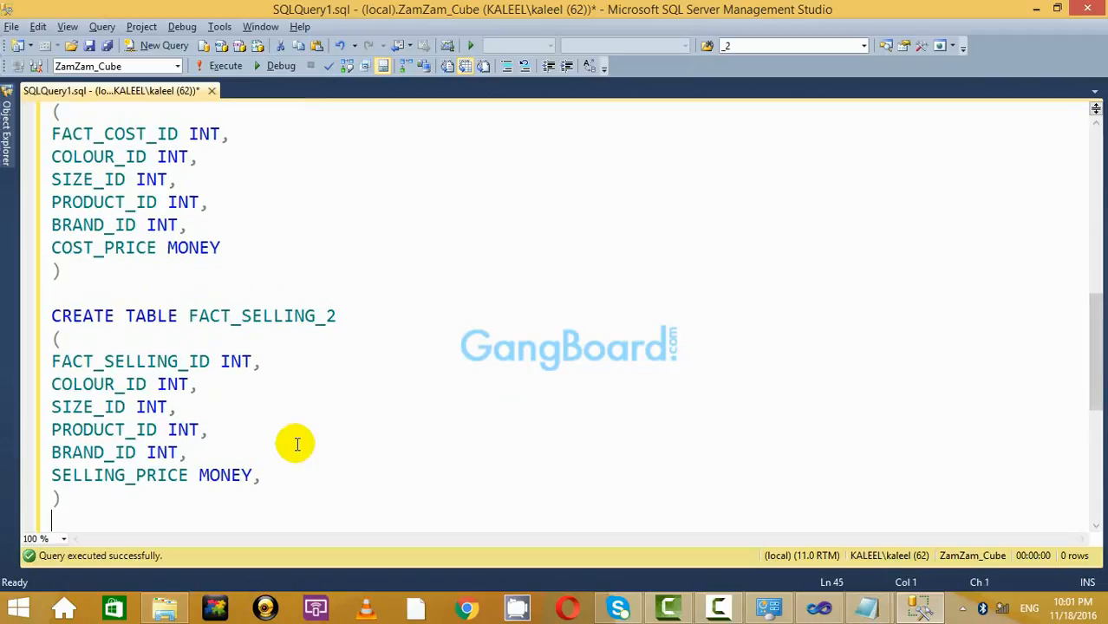
scroll(260, 445, up, 3)
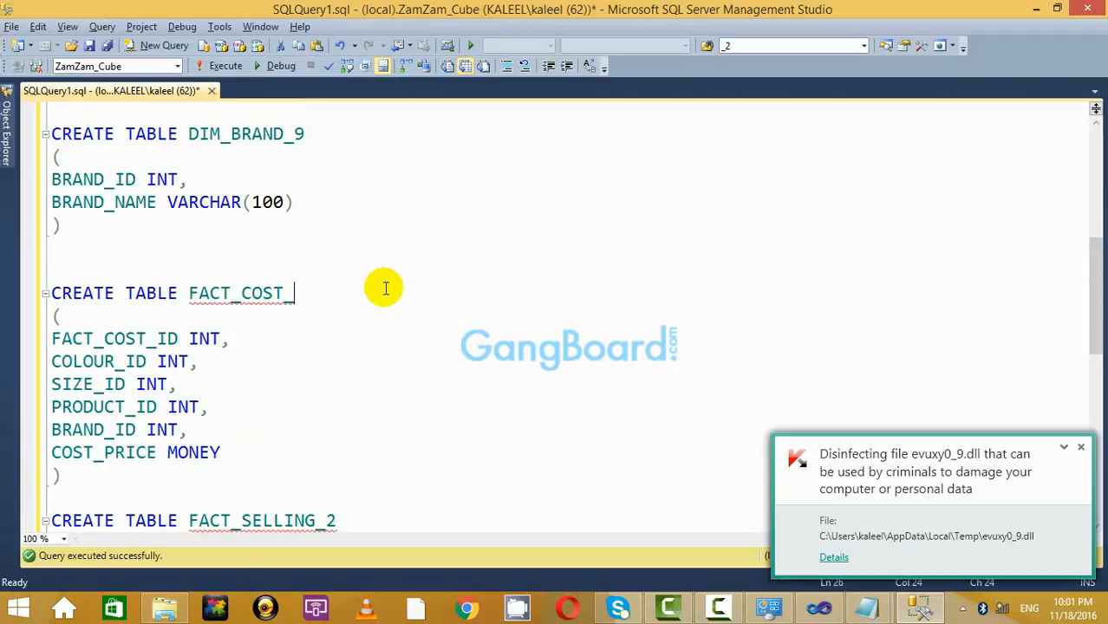
scroll(391, 299, down, 1)
click(367, 462)
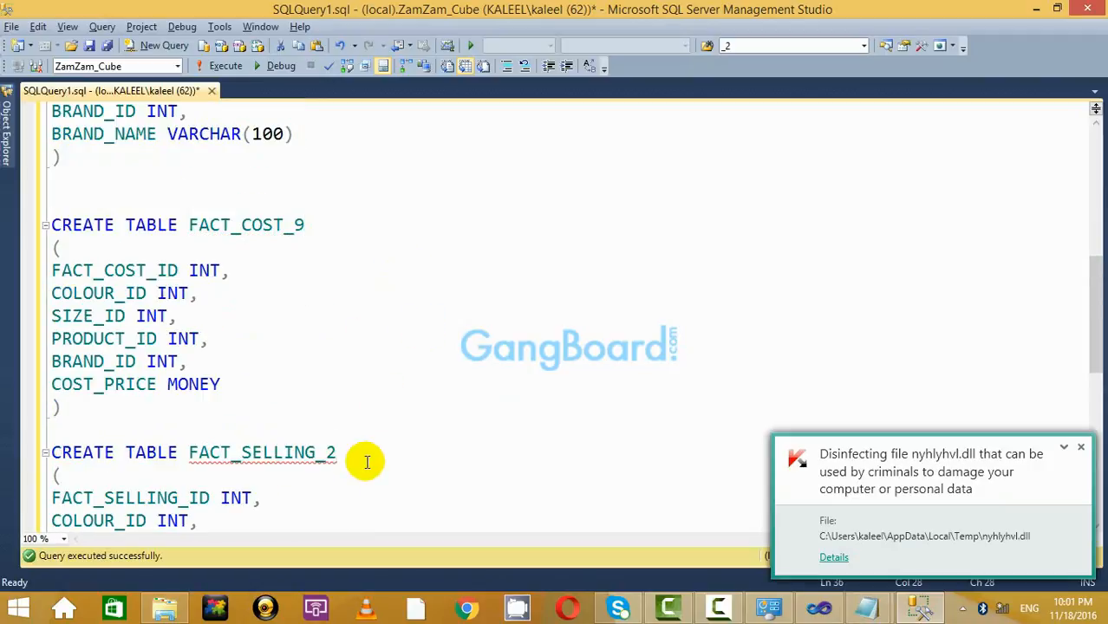
scroll(510, 421, down, 3)
scroll(510, 421, up, 3)
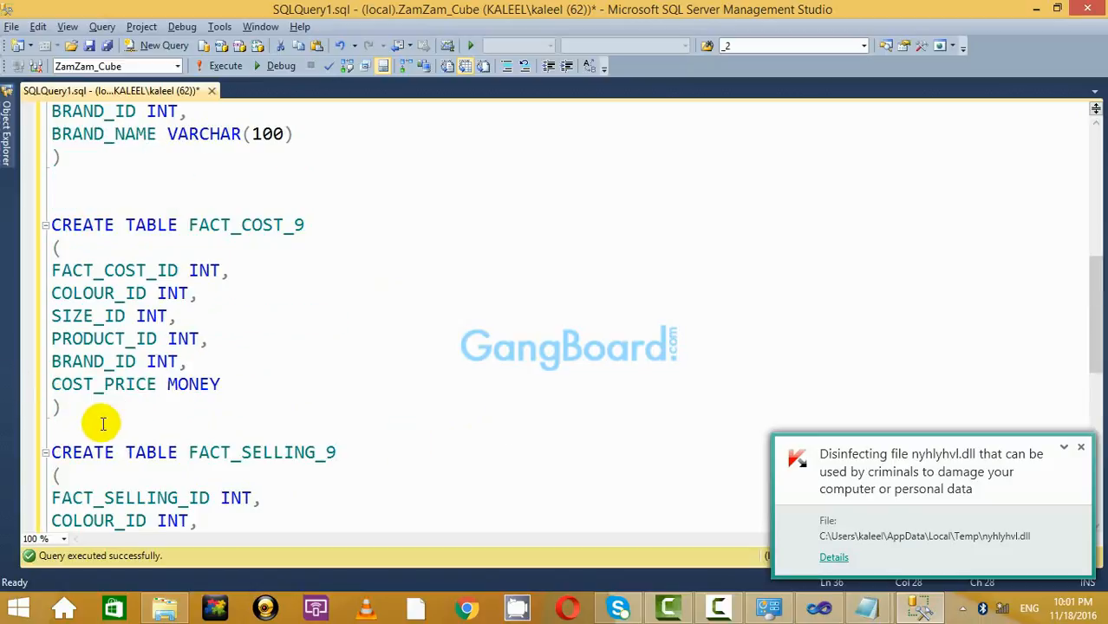
Review the pasted script and select the FACT_COST_9 table definition.
drag(87, 425, 6, 217)
click(325, 278)
drag(147, 412, 19, 198)
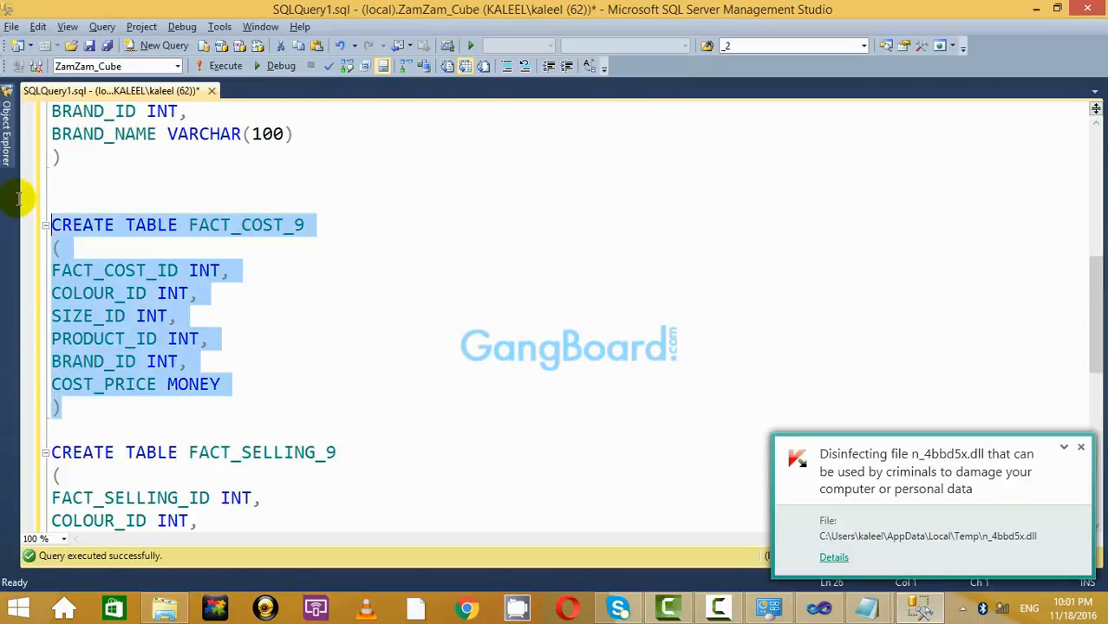
click(198, 176)
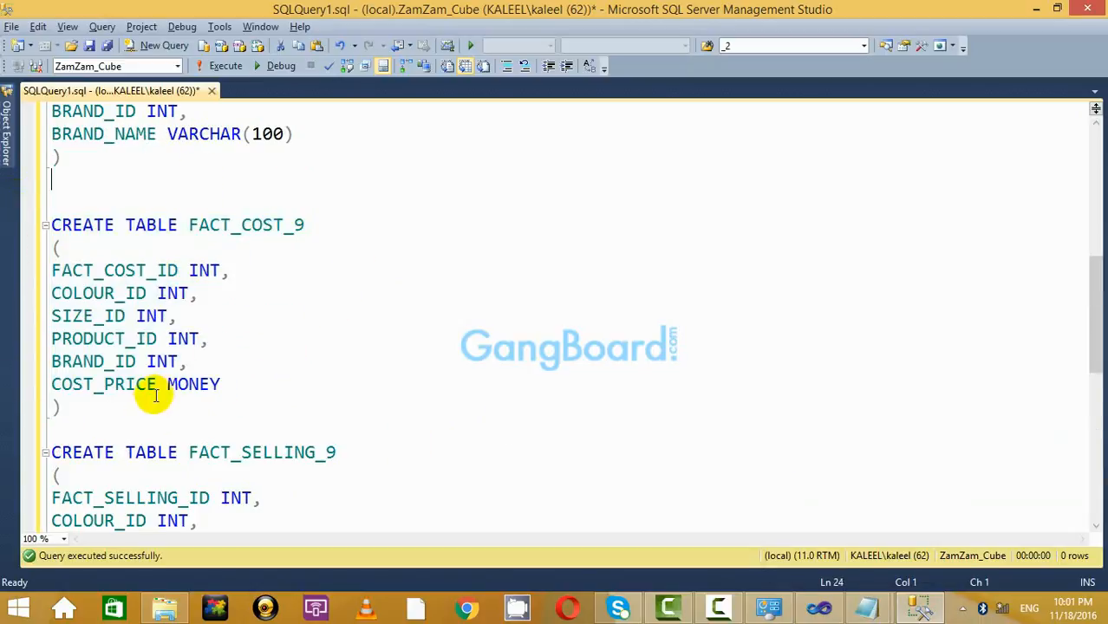
drag(144, 408, 44, 219)
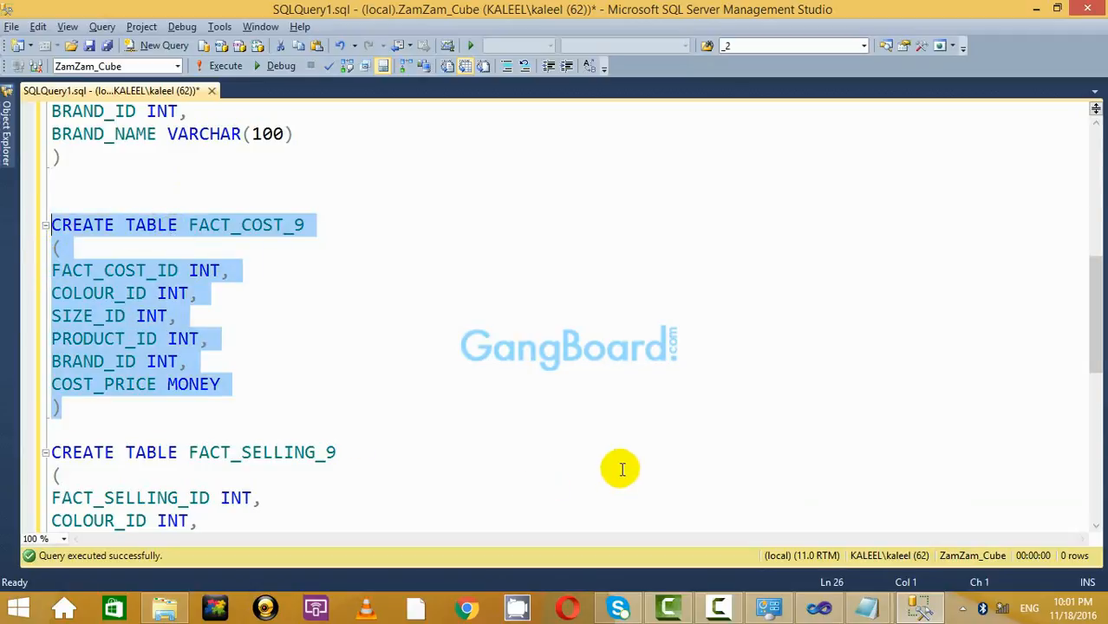
scroll(625, 466, down, 2)
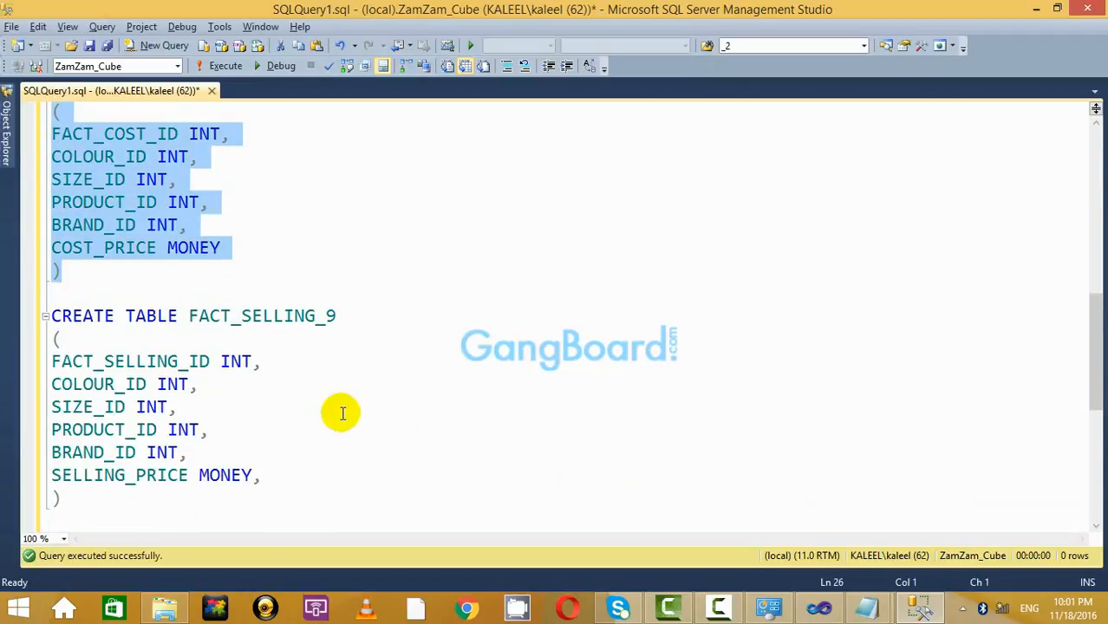
scroll(339, 411, up, 1)
scroll(340, 411, down, 2)
drag(160, 448, 44, 242)
click(184, 206)
scroll(185, 382, down, 2)
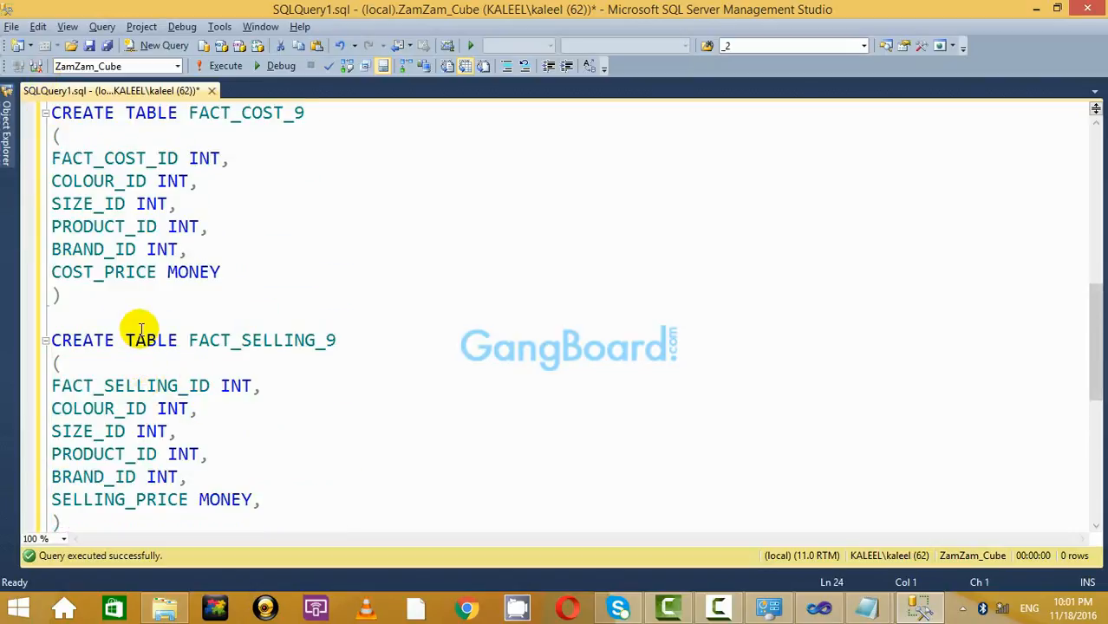
Create the FACT_COST_9 table by executing its definition.
click(200, 181)
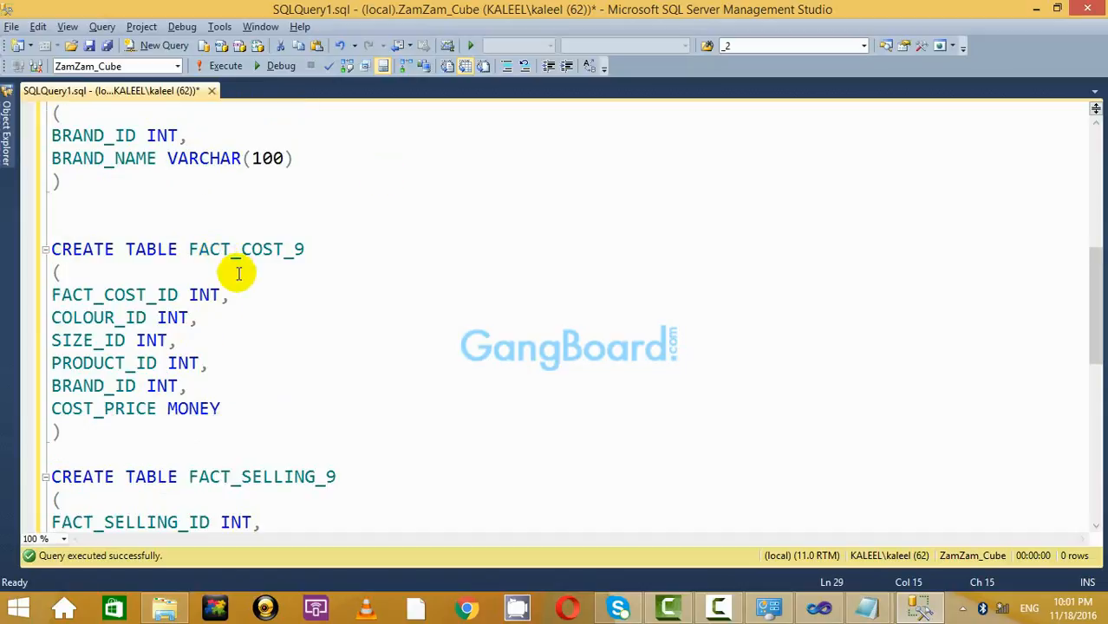
click(357, 257)
drag(126, 454, 29, 250)
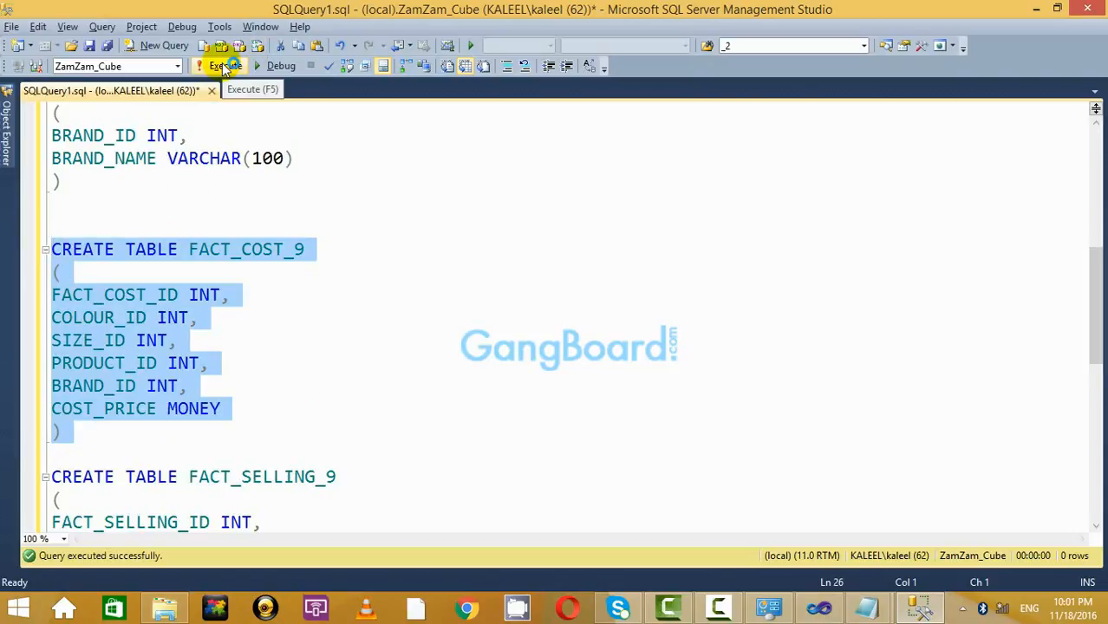
click(224, 66)
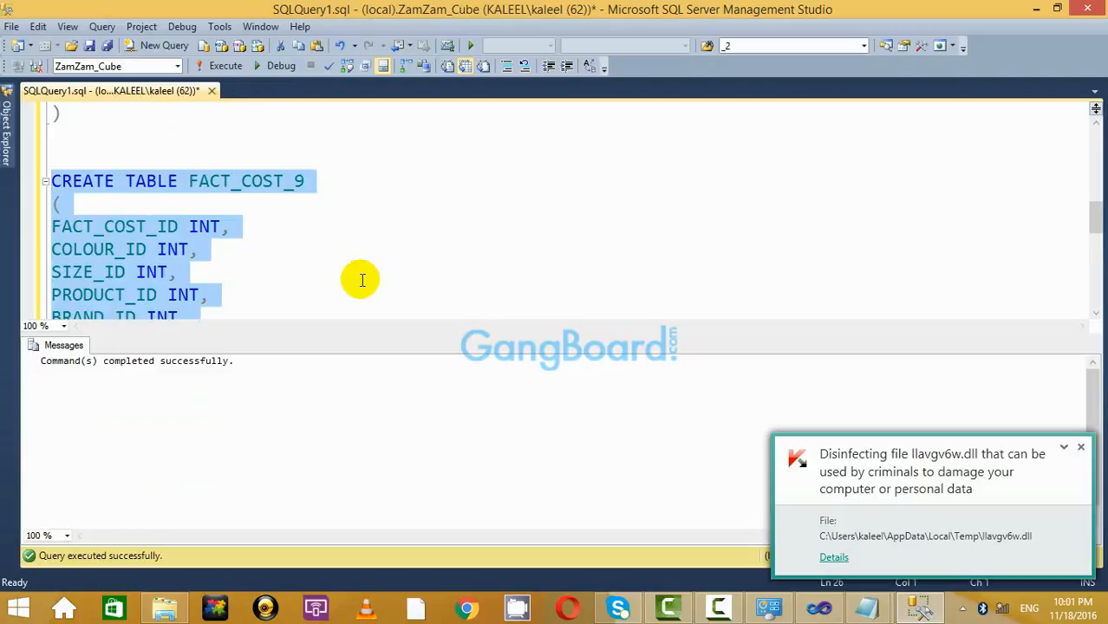
Create the FACT_SELLING_9 table by executing its definition.
key(ctrl+r)
scroll(347, 312, down, 3)
drag(142, 404, 34, 211)
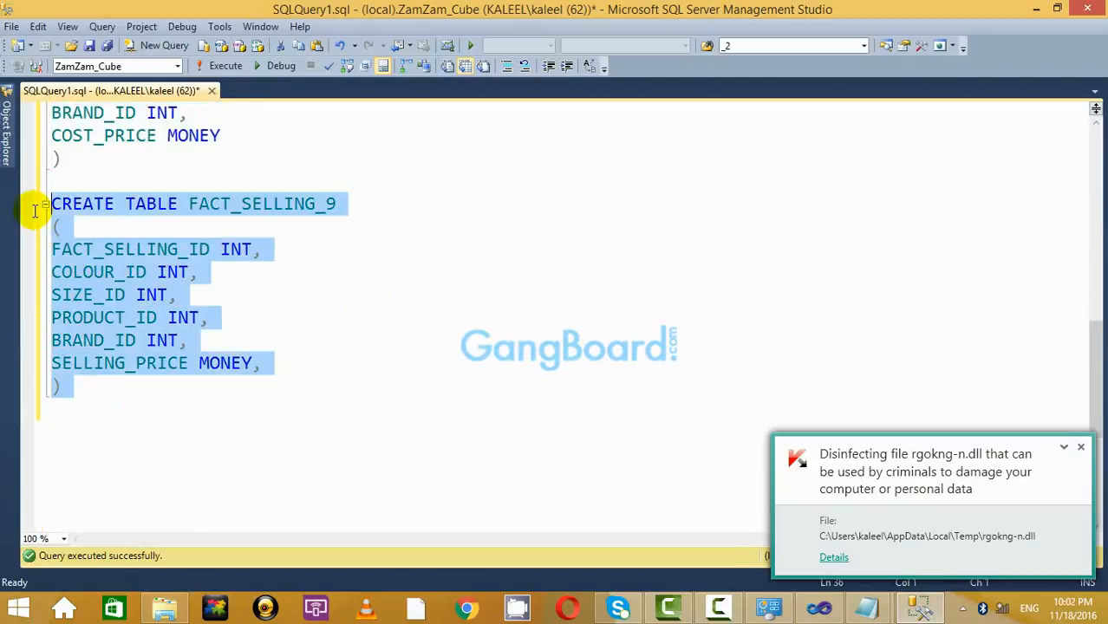
click(223, 66)
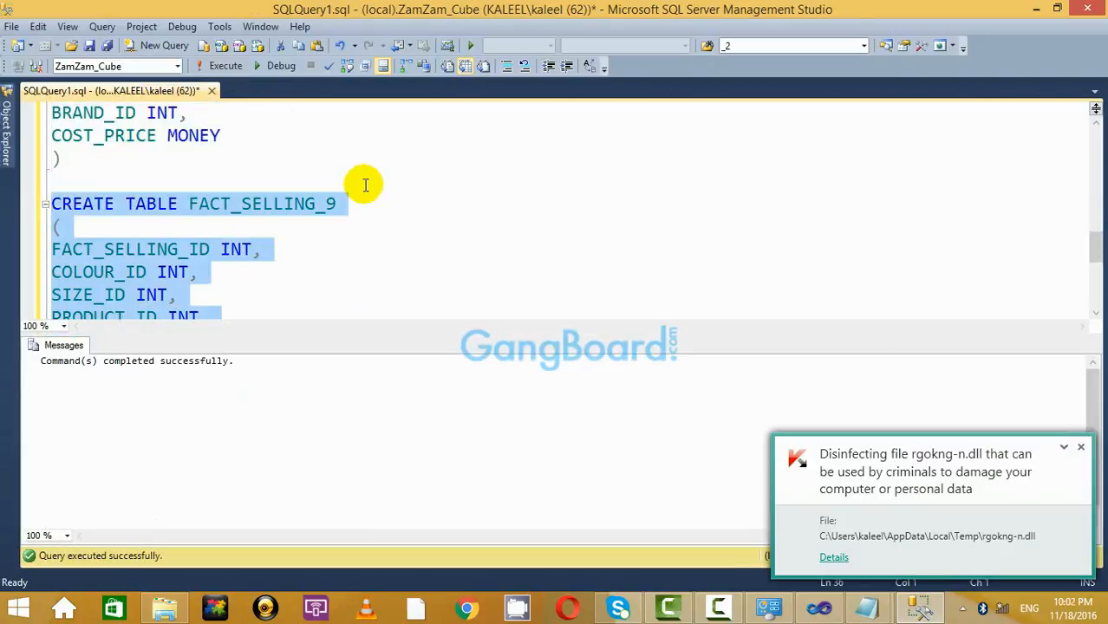
click(365, 185)
key(ctrl+r)
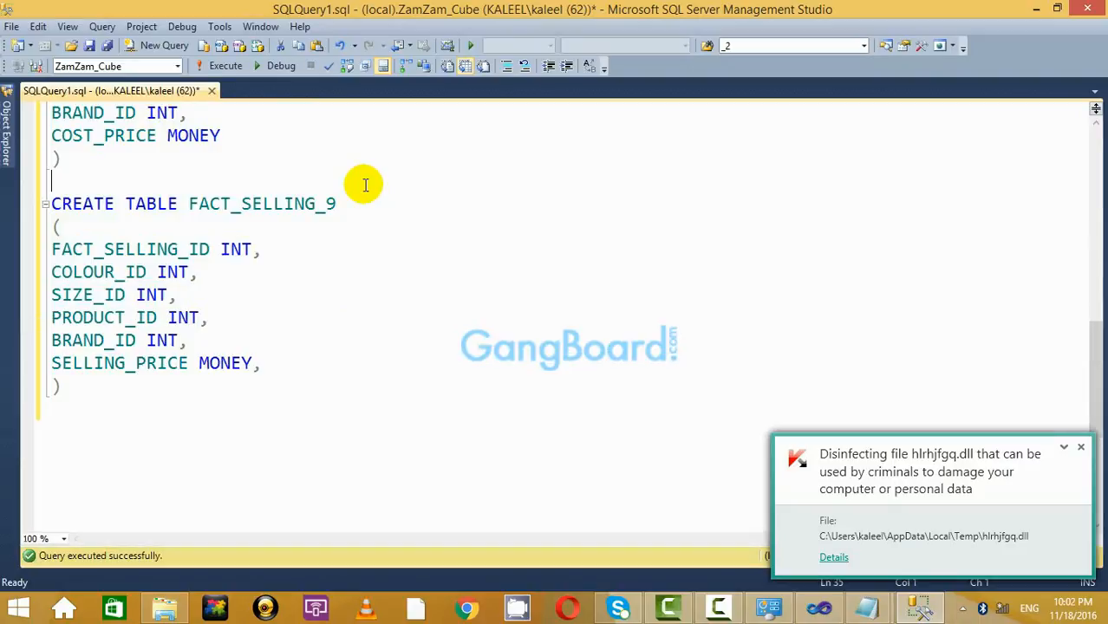
Check the DIM_PRODUCT_9, DIM_COLOUR_9 and DIM_SIZE_9 names, then bring up Basic_Cube.txt in Notepad.
scroll(206, 186, up, 10)
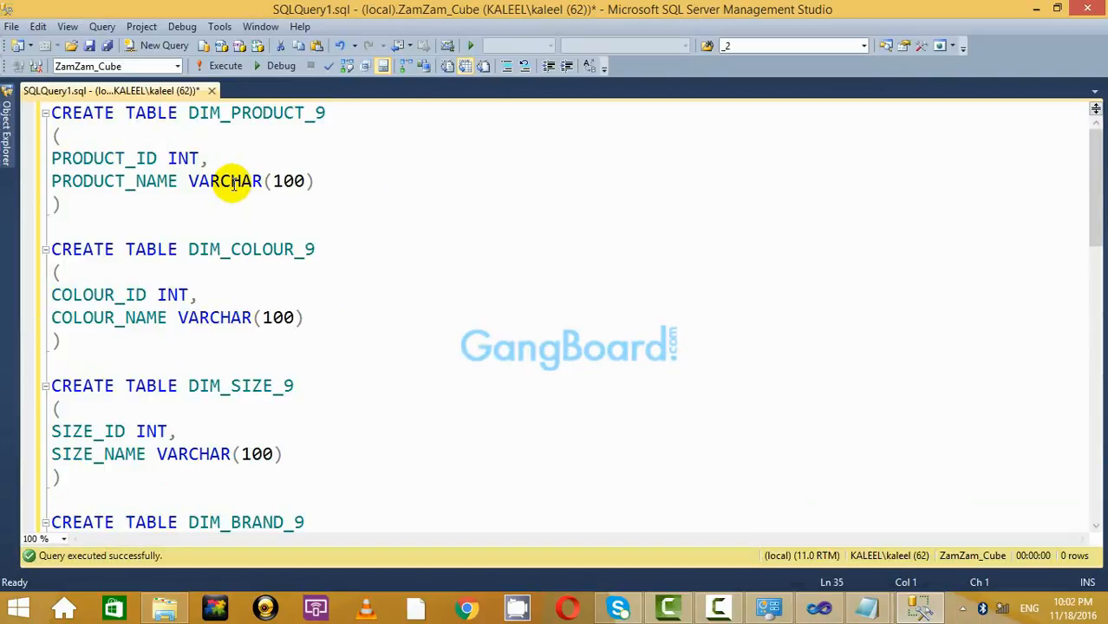
double_click(260, 114)
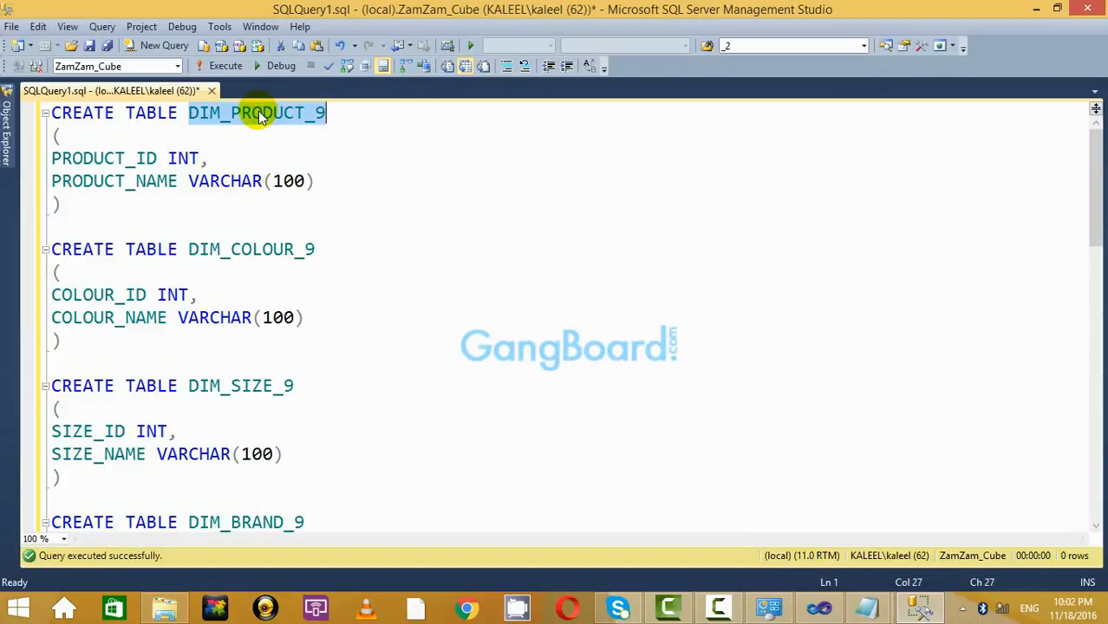
double_click(247, 251)
double_click(243, 386)
scroll(493, 365, down, 3)
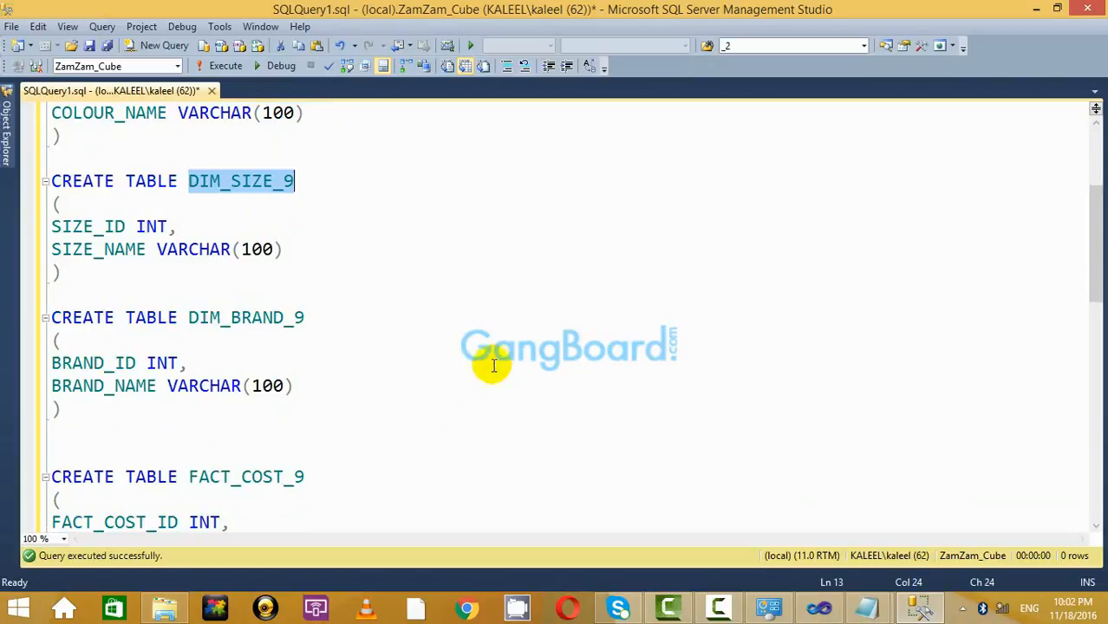
click(426, 337)
scroll(426, 334, down, 9)
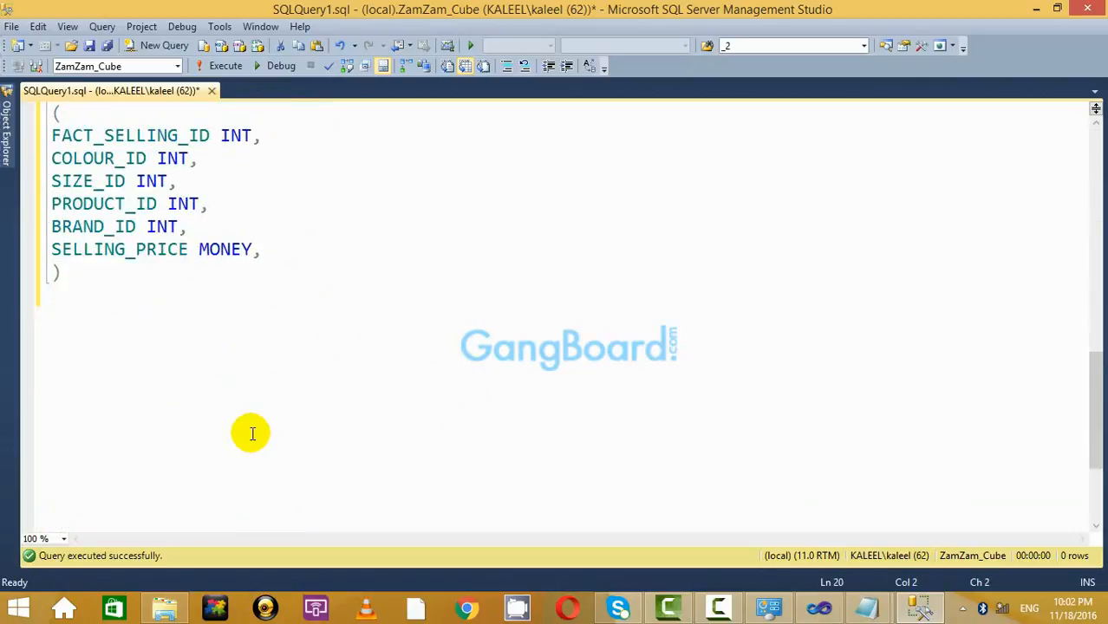
click(249, 350)
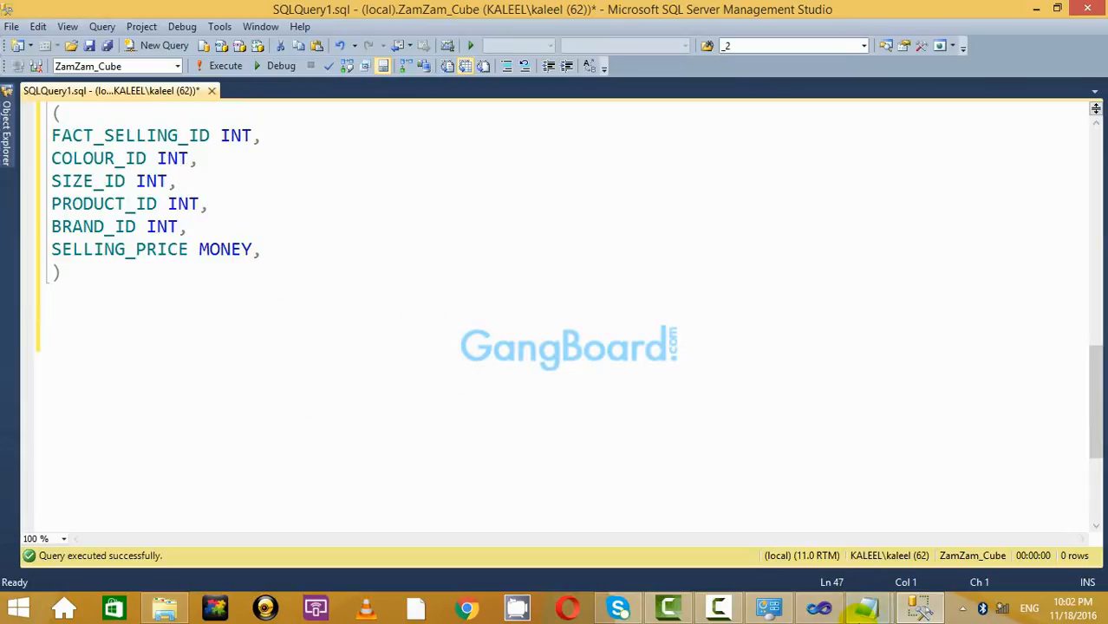
click(869, 610)
click(928, 519)
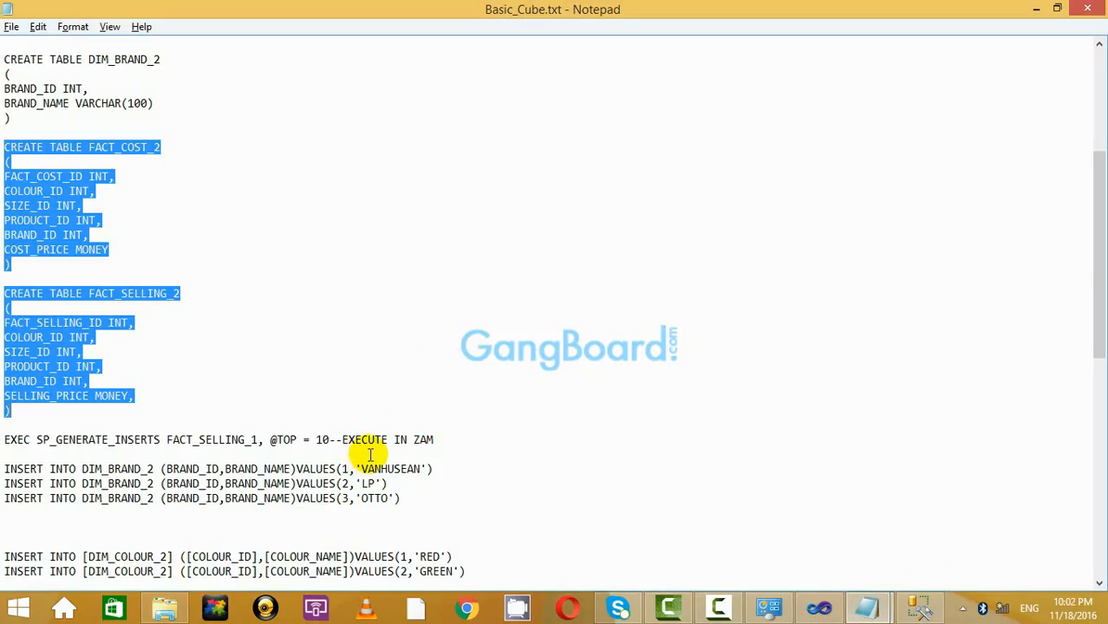
Copy the three INSERT INTO DIM_BRAND_2 lines from Basic_Cube.txt into the end of SQLQuery1.sql.
scroll(371, 454, down, 3)
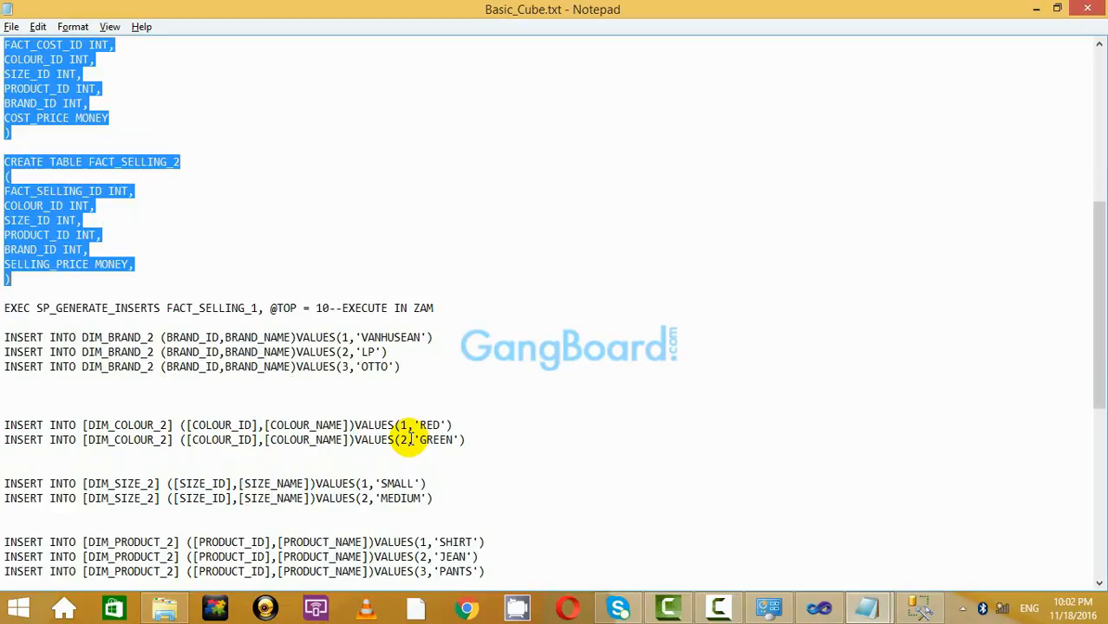
scroll(435, 409, down, 1)
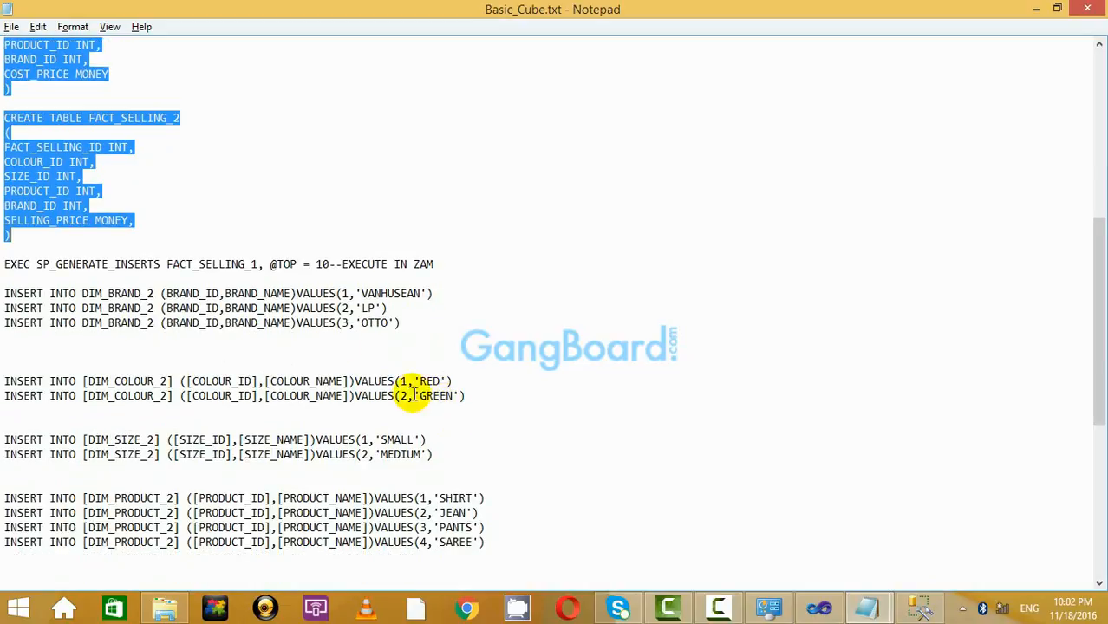
click(432, 324)
drag(338, 319, 5, 293)
click(374, 339)
scroll(393, 336, down, 2)
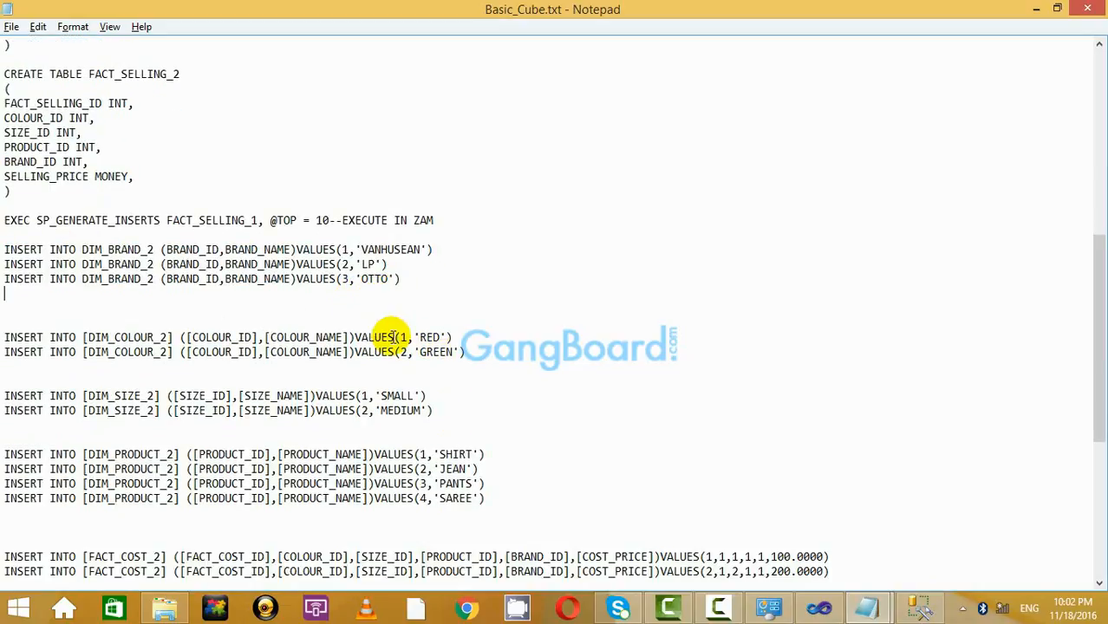
scroll(395, 336, down, 4)
scroll(395, 337, up, 6)
scroll(395, 336, down, 6)
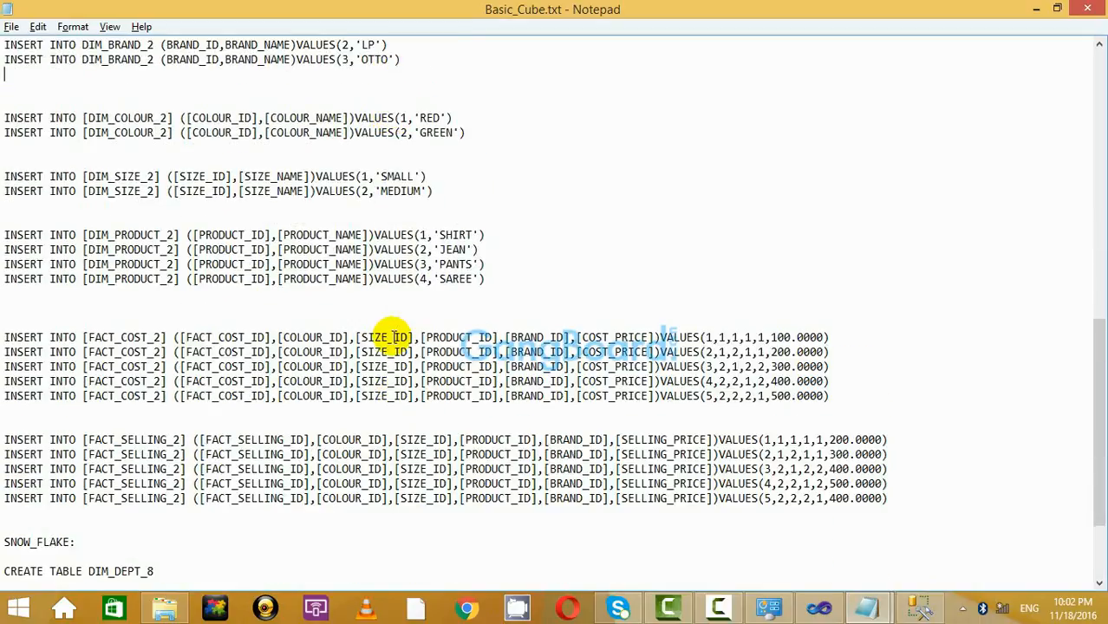
scroll(395, 336, down, 3)
scroll(393, 337, up, 5)
scroll(407, 338, down, 1)
scroll(408, 338, up, 5)
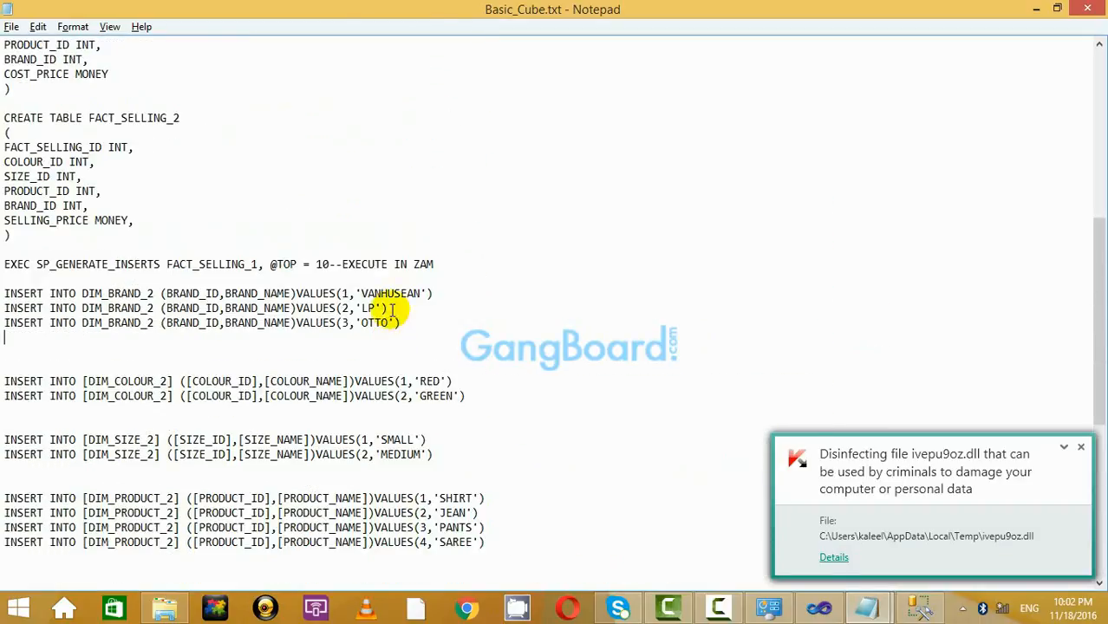
drag(426, 321, 10, 279)
key(ctrl+c)
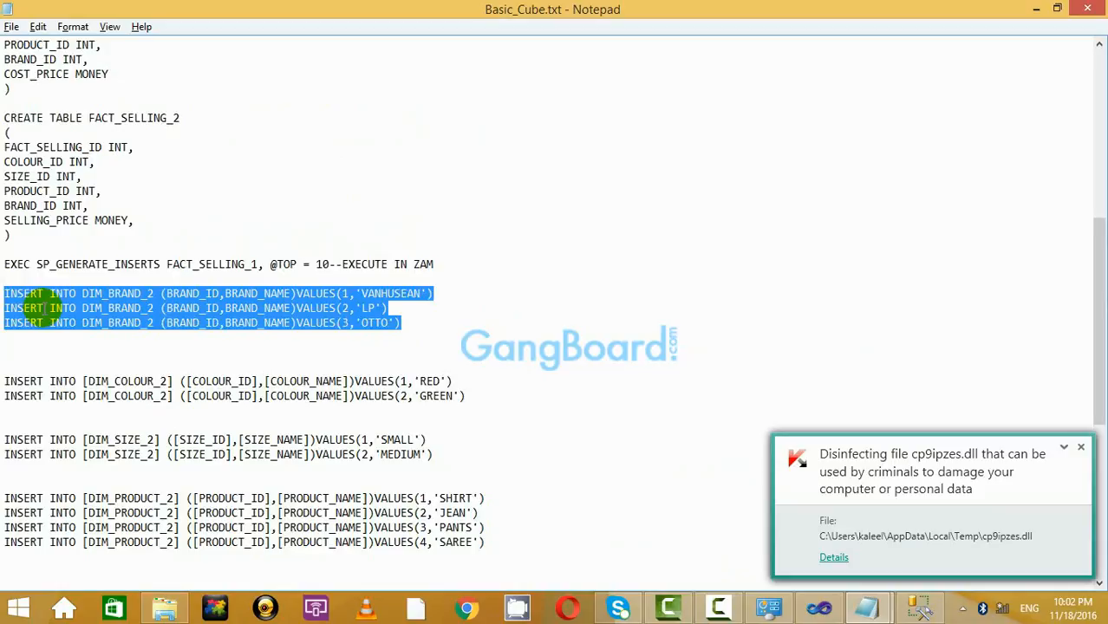
key(alt+Tab)
key(ctrl+v)
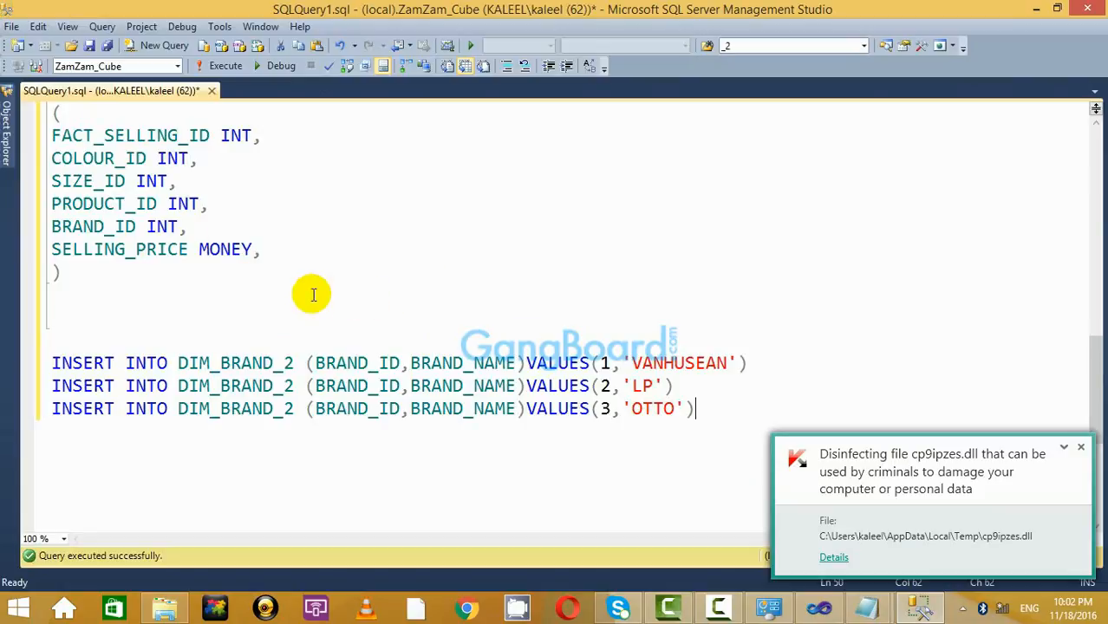
Change DIM_BRAND_2 to DIM_BRAND_9 in all three brand INSERT lines.
click(295, 363)
key(BackSpace)
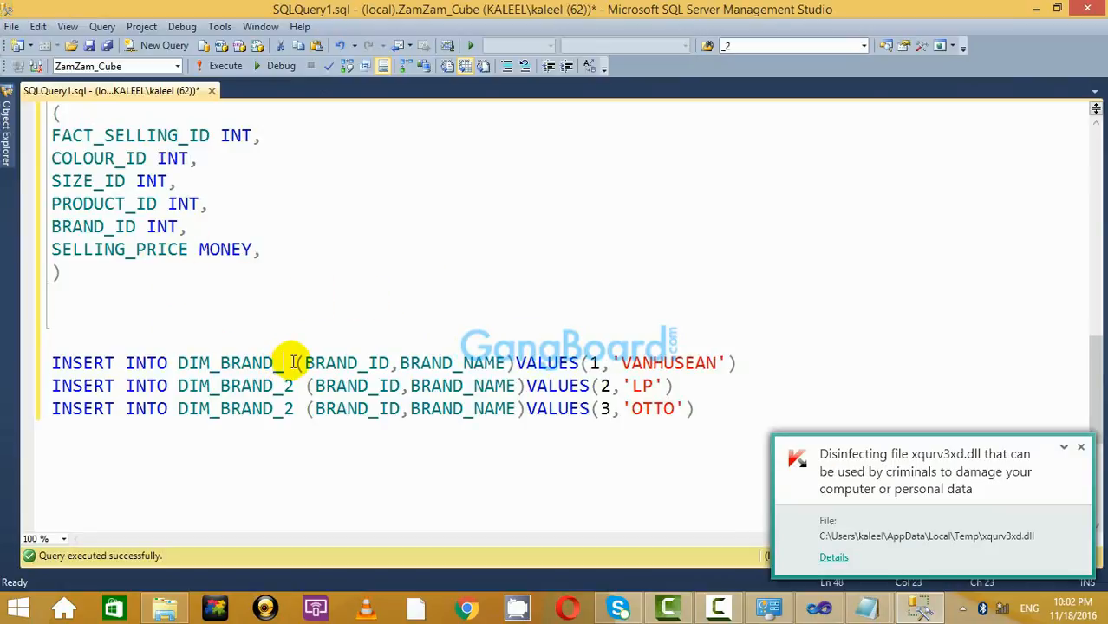
text(9)
click(304, 386)
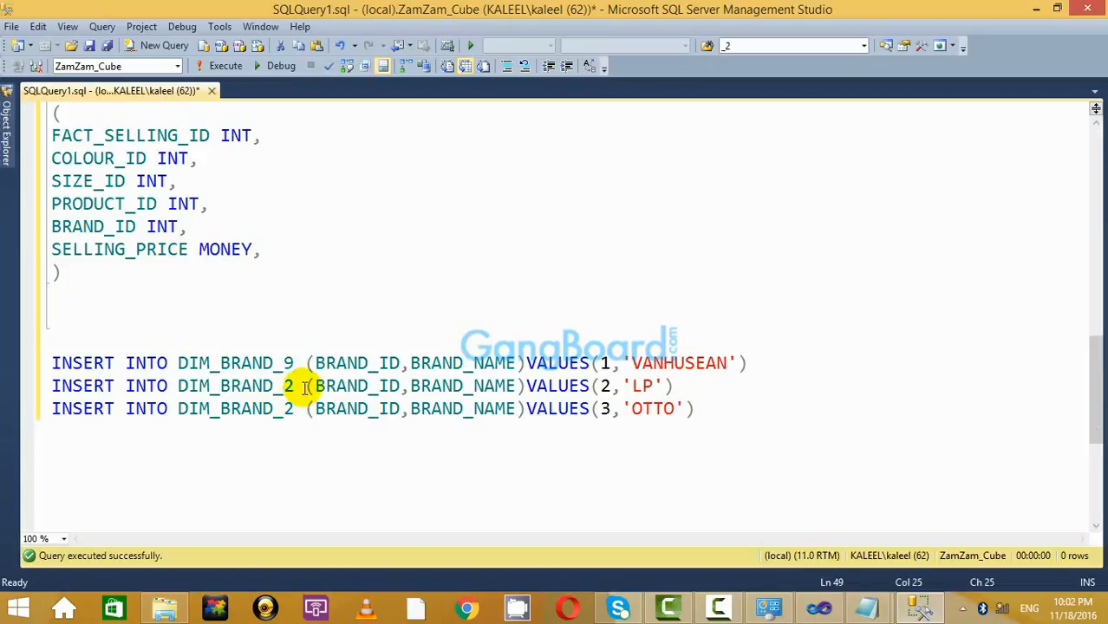
key(BackSpace)
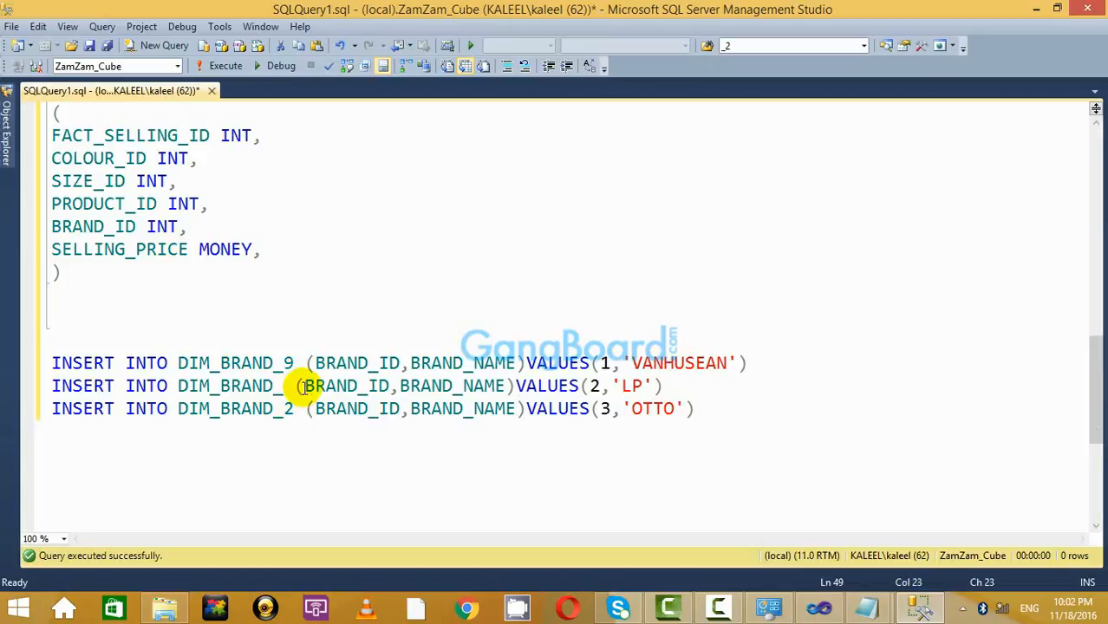
text(9)
click(293, 408)
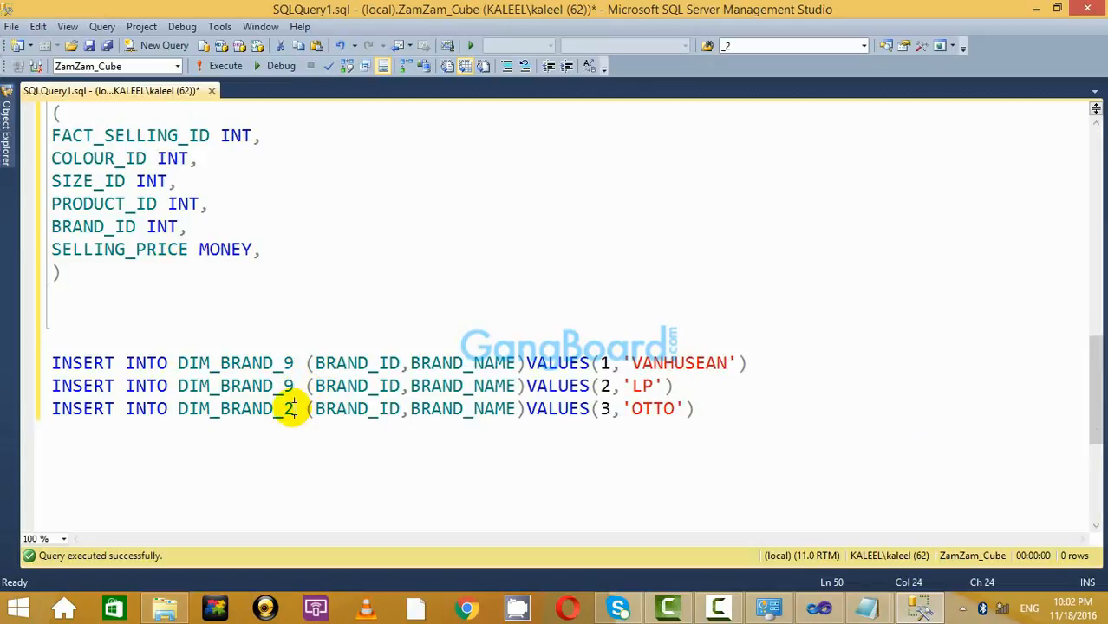
key(BackSpace)
text(9)
Execute the three DIM_BRAND_9 INSERT statements.
click(754, 409)
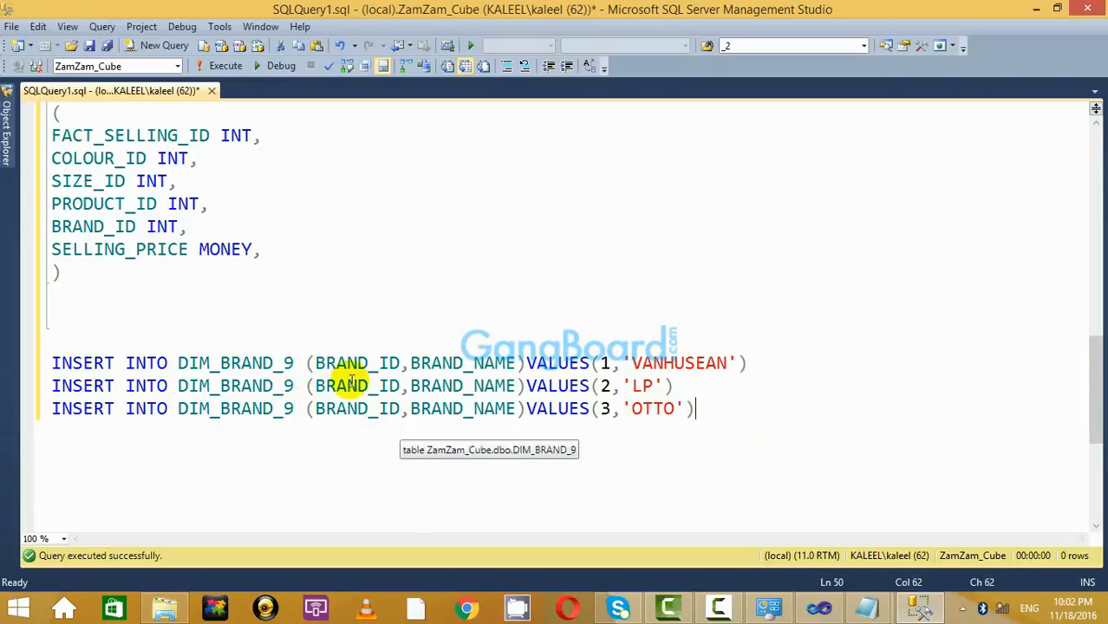
shift+click(38, 363)
click(215, 71)
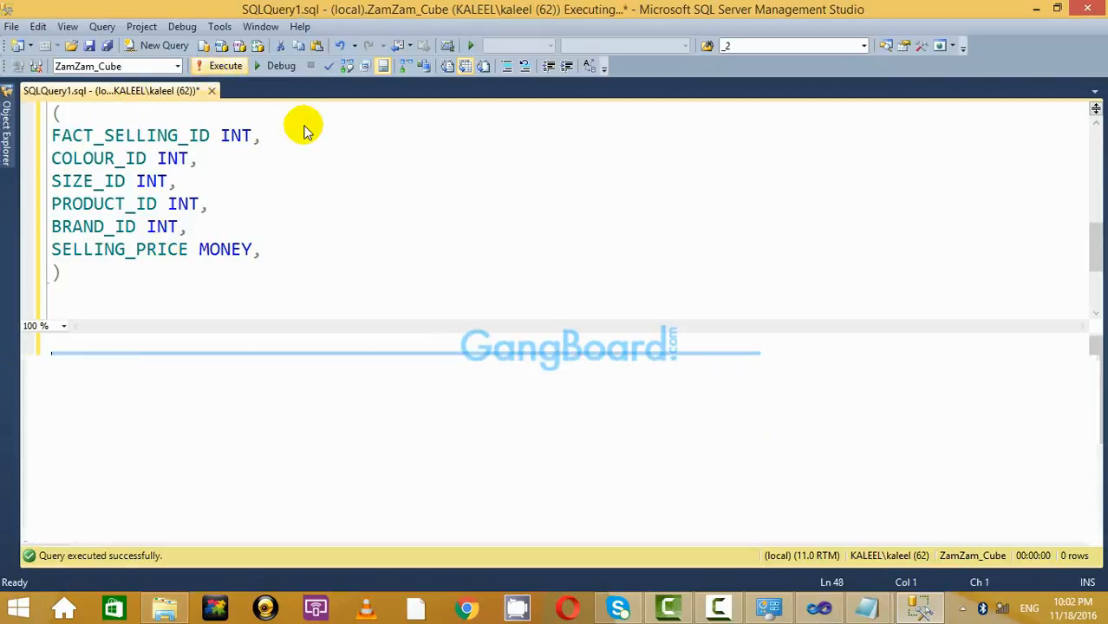
key(ctrl+r)
key(Up)
key(Up)
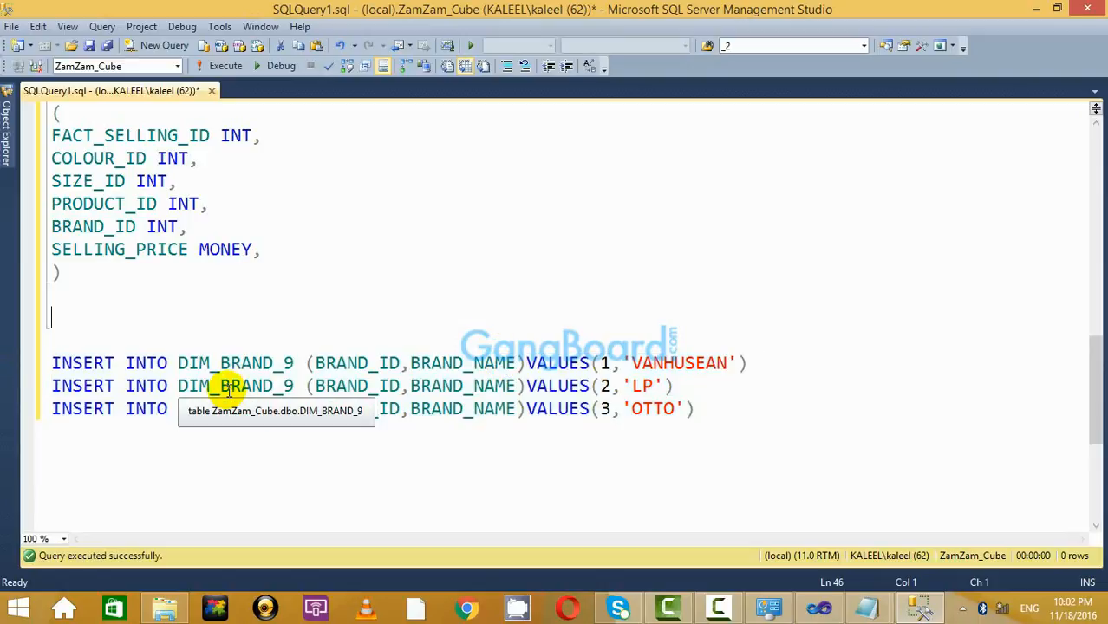
Check the DIM_BRAND_9 table name, then go back to Basic_Cube.txt in Notepad.
scroll(276, 302, up, 9)
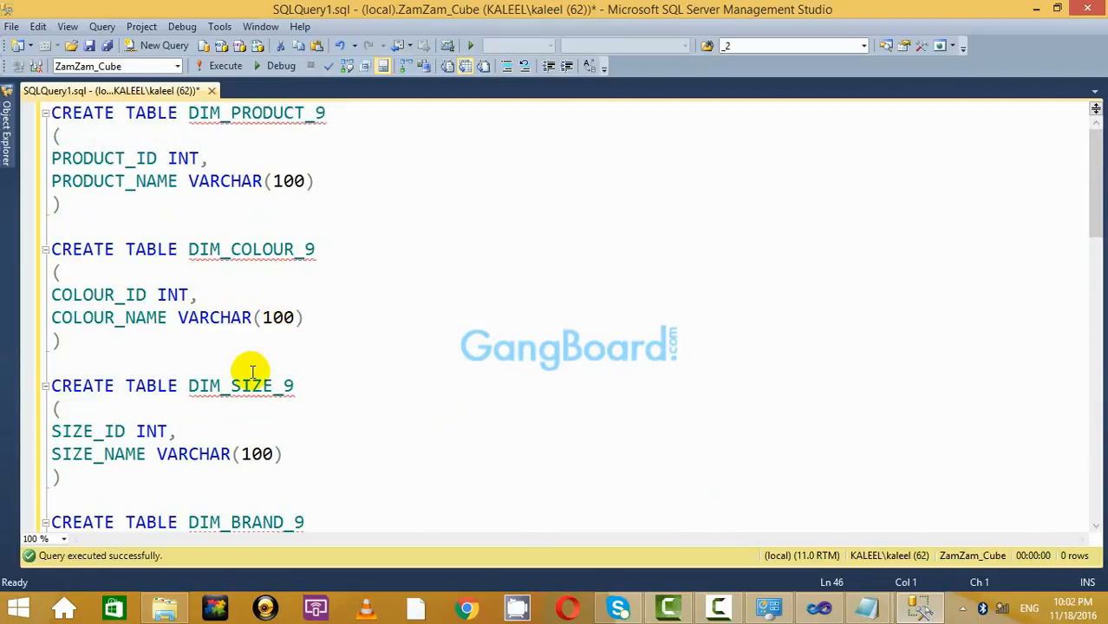
scroll(264, 383, down, 3)
double_click(264, 318)
click(264, 317)
scroll(265, 319, down, 5)
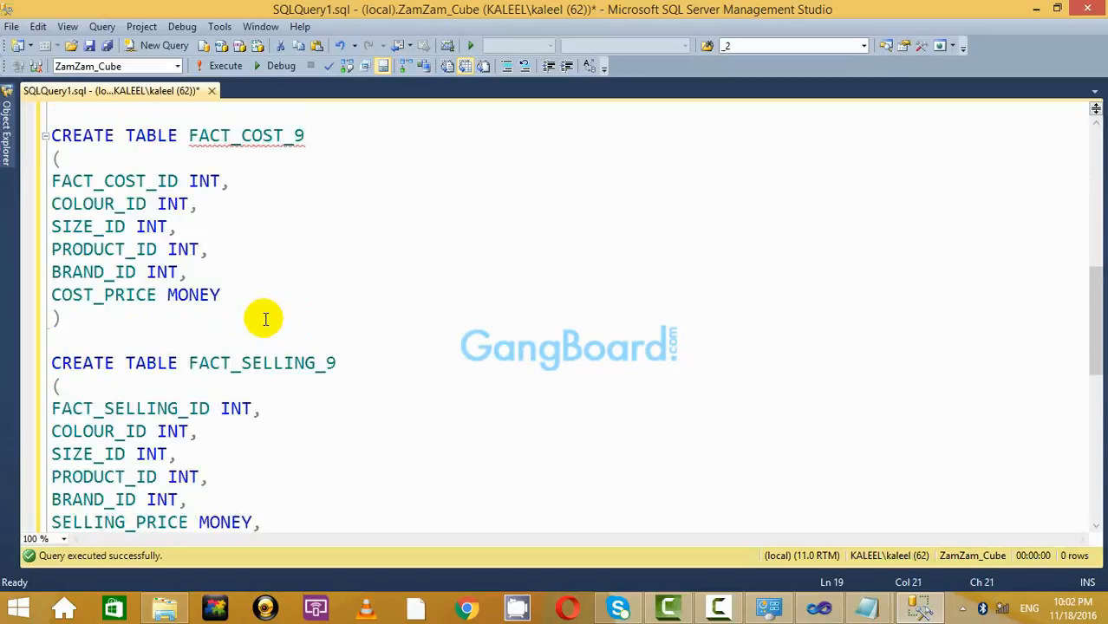
scroll(265, 319, down, 7)
click(732, 239)
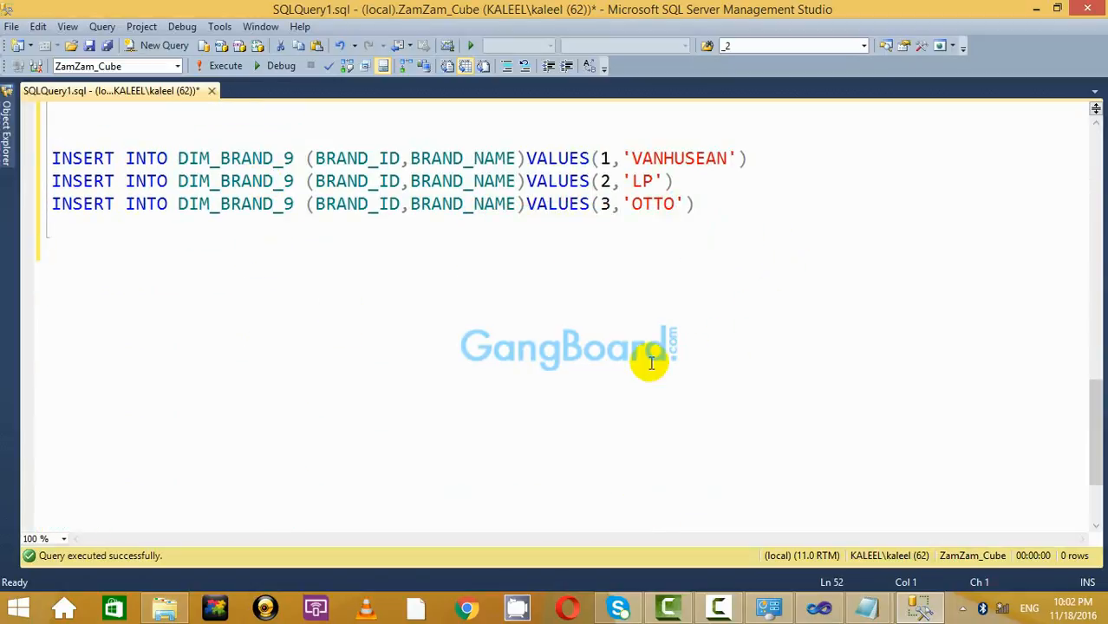
key(alt+Tab)
Copy the two DIM_COLOUR_2 INSERT lines from Basic_Cube.txt into the query.
click(459, 410)
scroll(507, 304, down, 3)
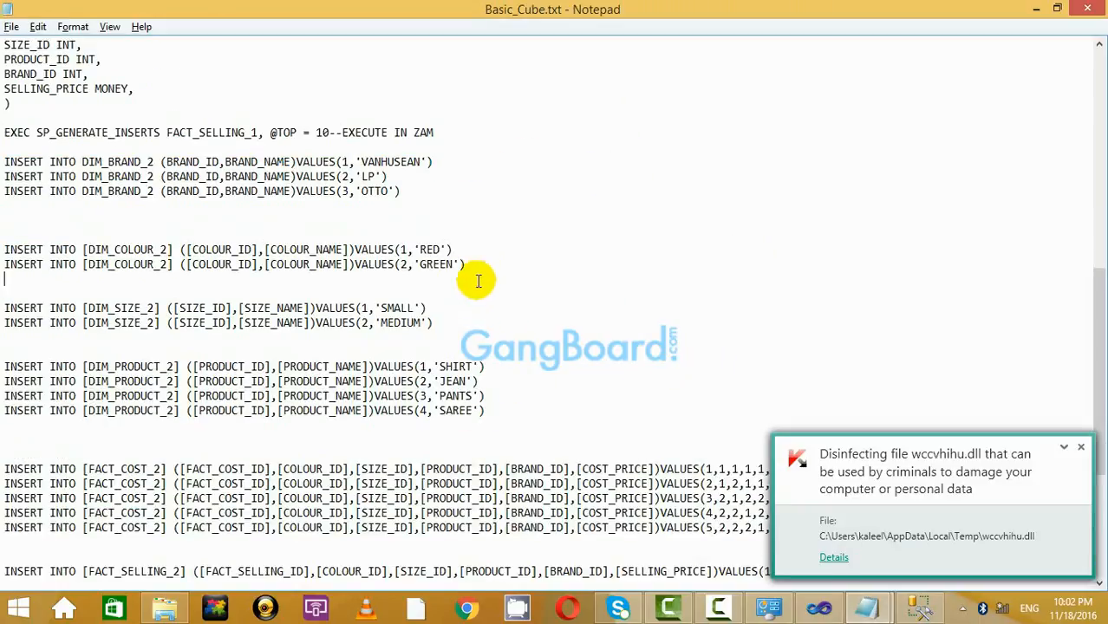
drag(475, 269, 2, 248)
key(alt)
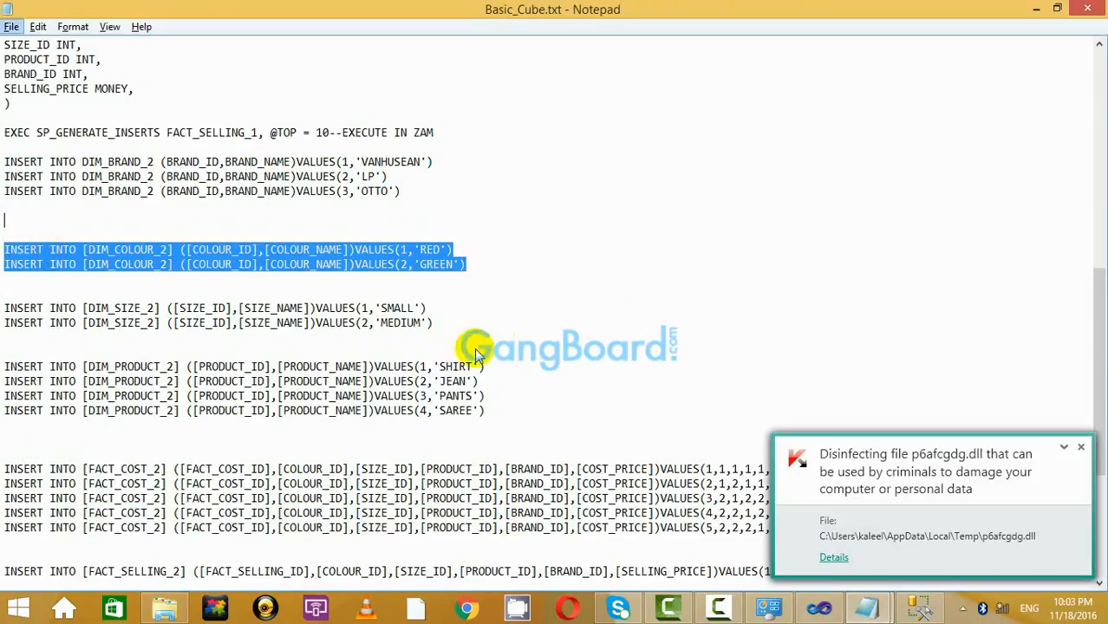
key(ctrl+c)
key(alt+Tab)
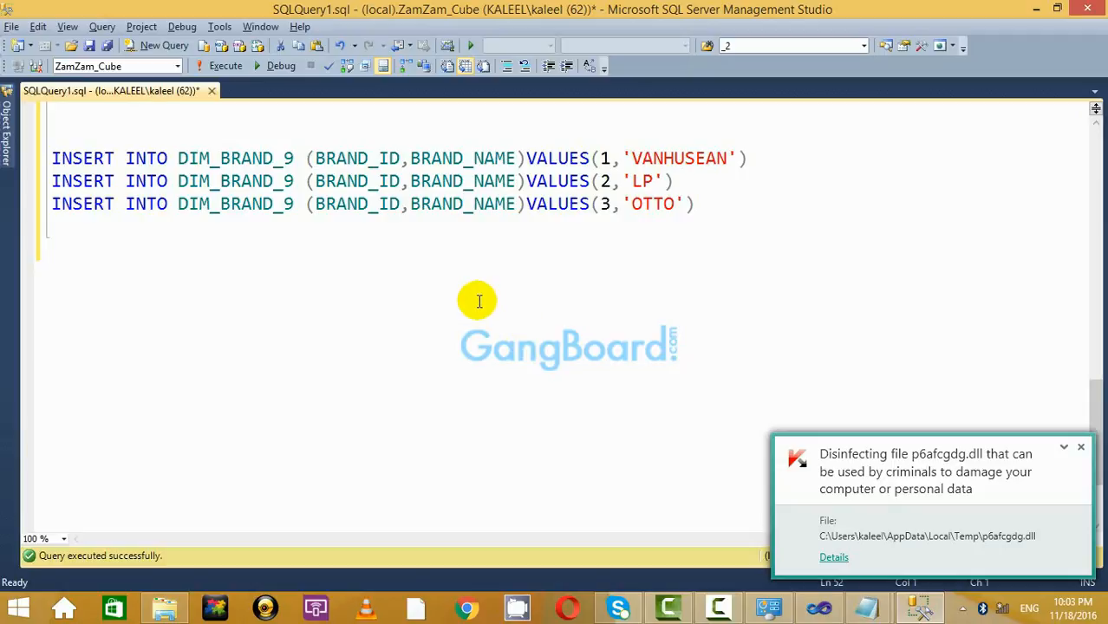
key(ctrl+v)
Change DIM_COLOUR_2 to DIM_COLOUR_9 on the RED and GREEN lines.
click(316, 295)
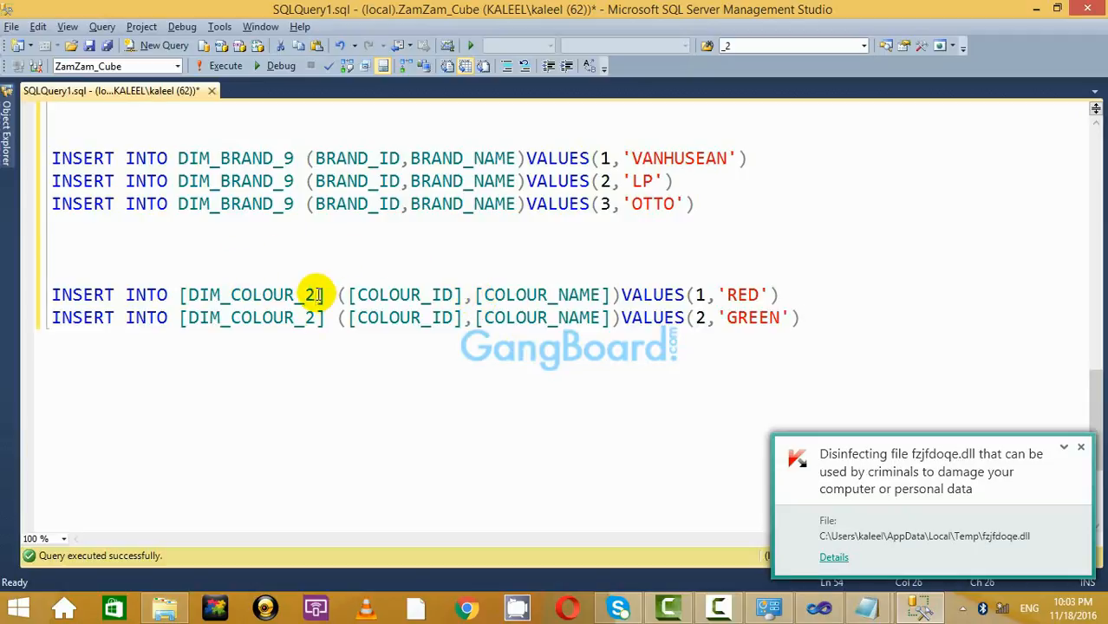
key(BackSpace)
text(9)
click(316, 318)
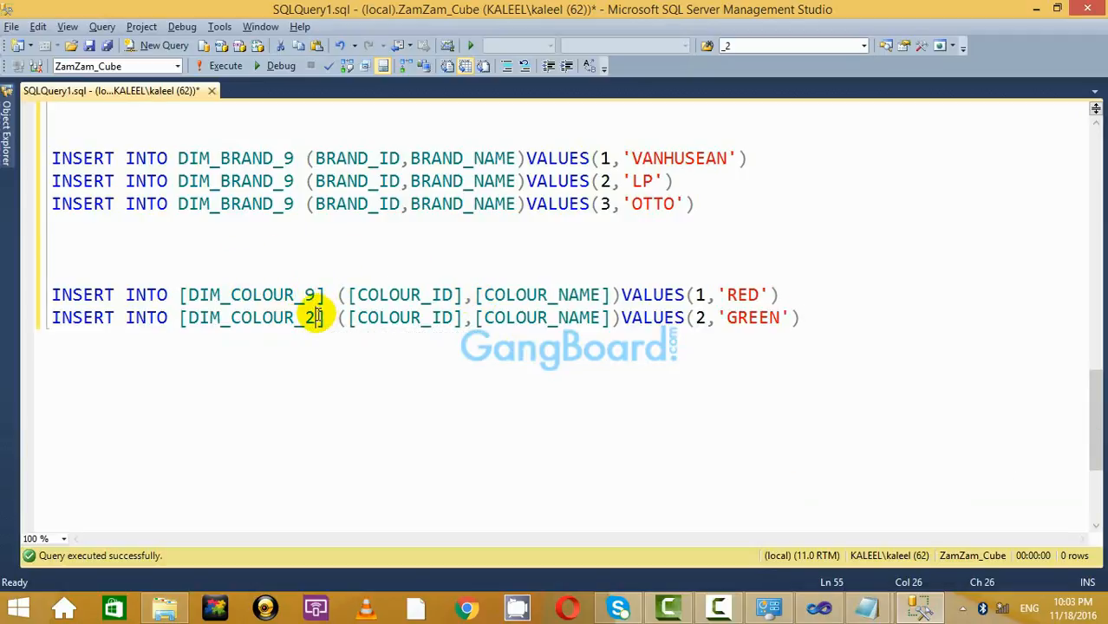
key(BackSpace)
text(9)
Run the RED and GREEN DIM_COLOUR_9 inserts, then select the two DIM_SIZE_2 lines in Basic_Cube.txt.
click(891, 317)
key(shift+Home)
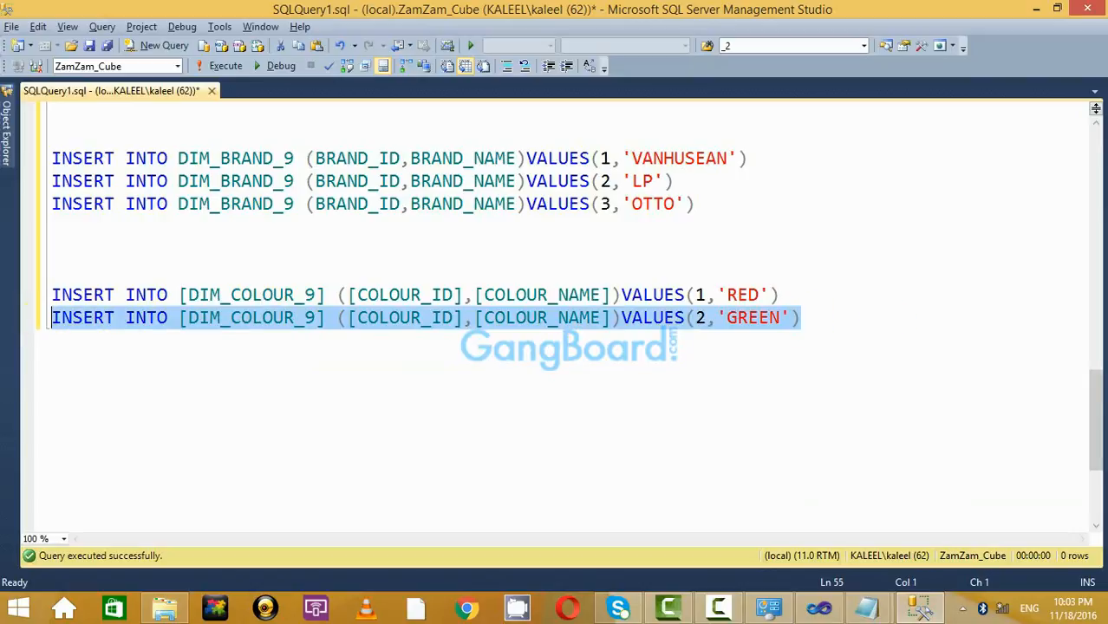
key(shift+Up)
click(225, 67)
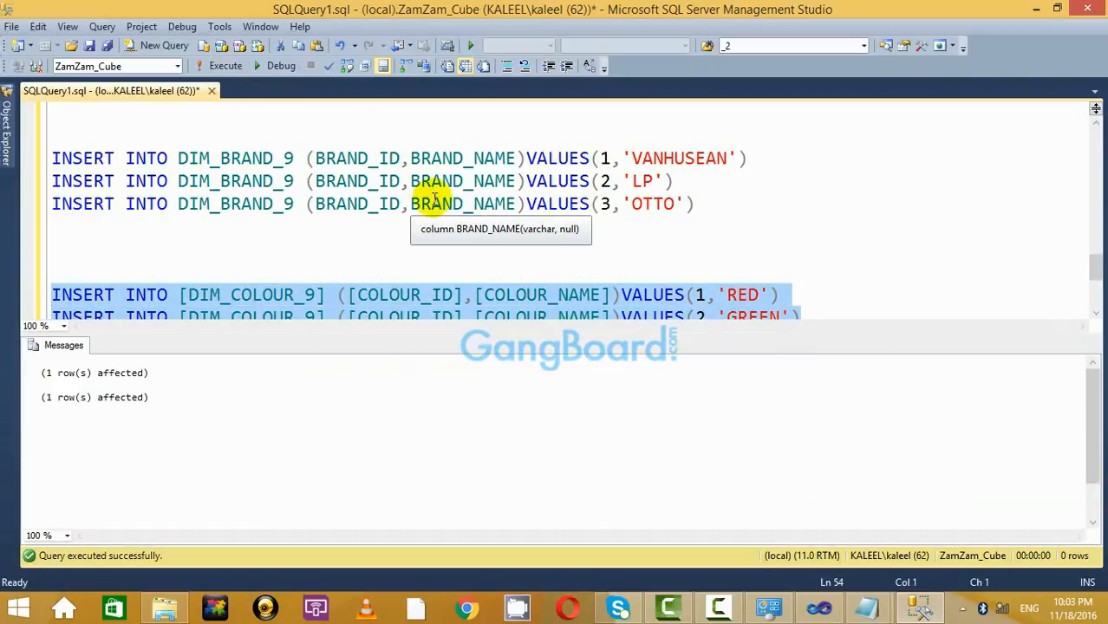
key(ctrl+r)
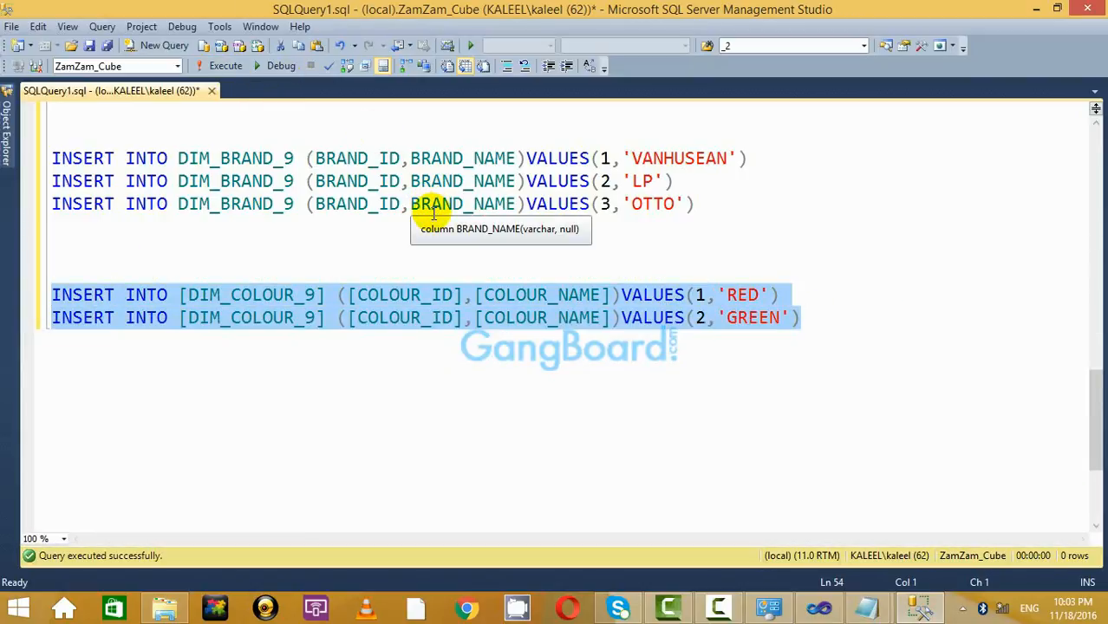
click(294, 269)
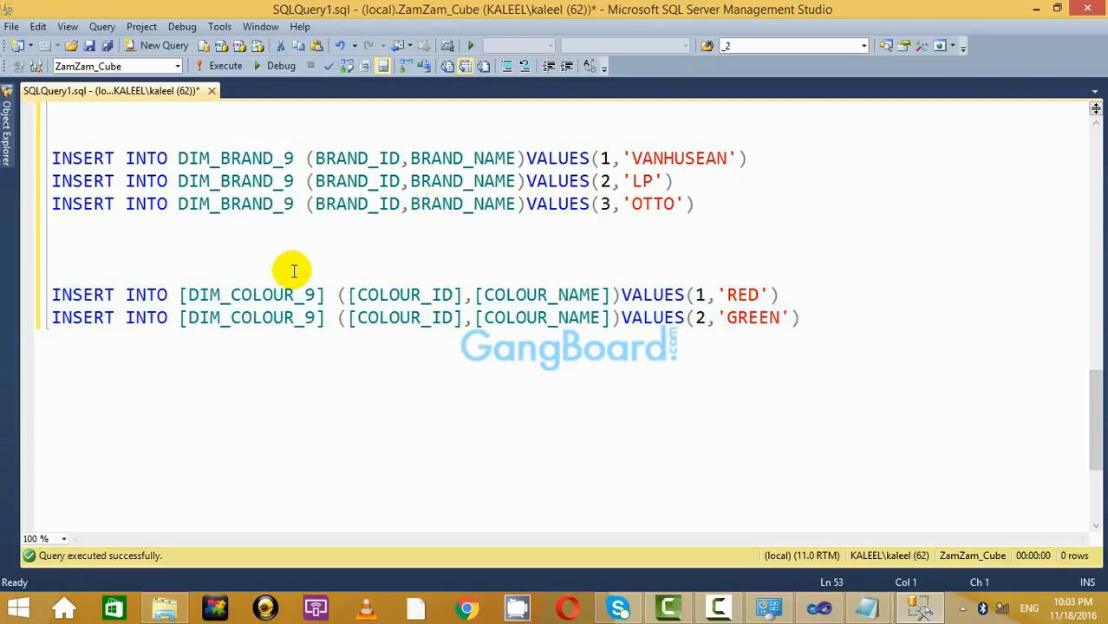
key(alt+Tab)
drag(438, 322, 15, 308)
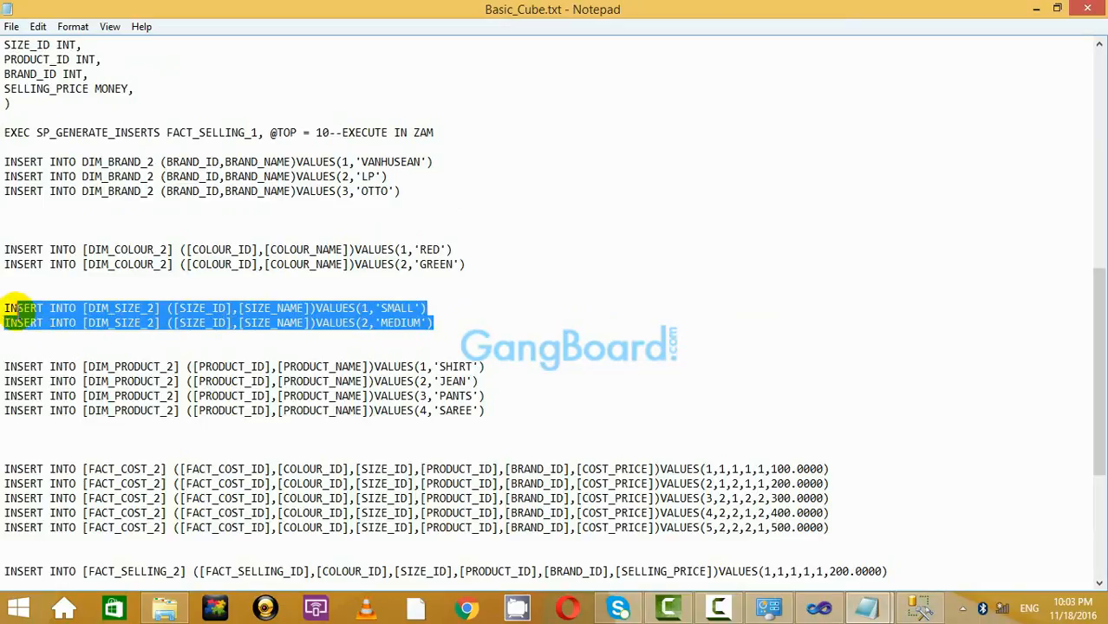
Paste the two DIM_SIZE lines into the query and retarget them to DIM_SIZE_9.
key(alt+Tab)
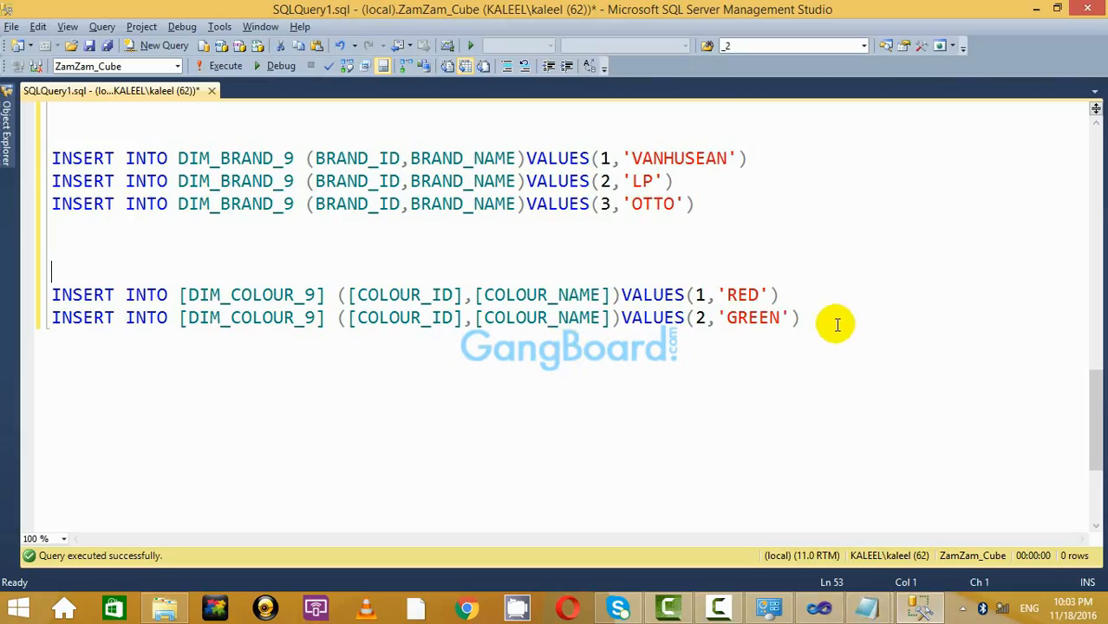
key(ctrl+v)
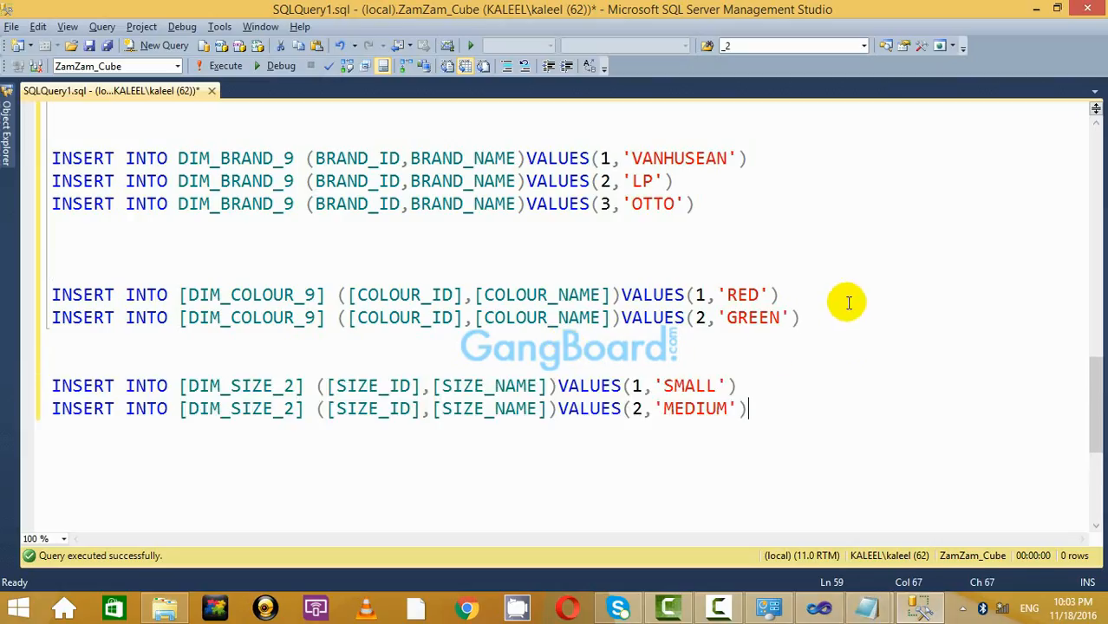
click(288, 384)
key(BackSpace)
text(9)
click(293, 408)
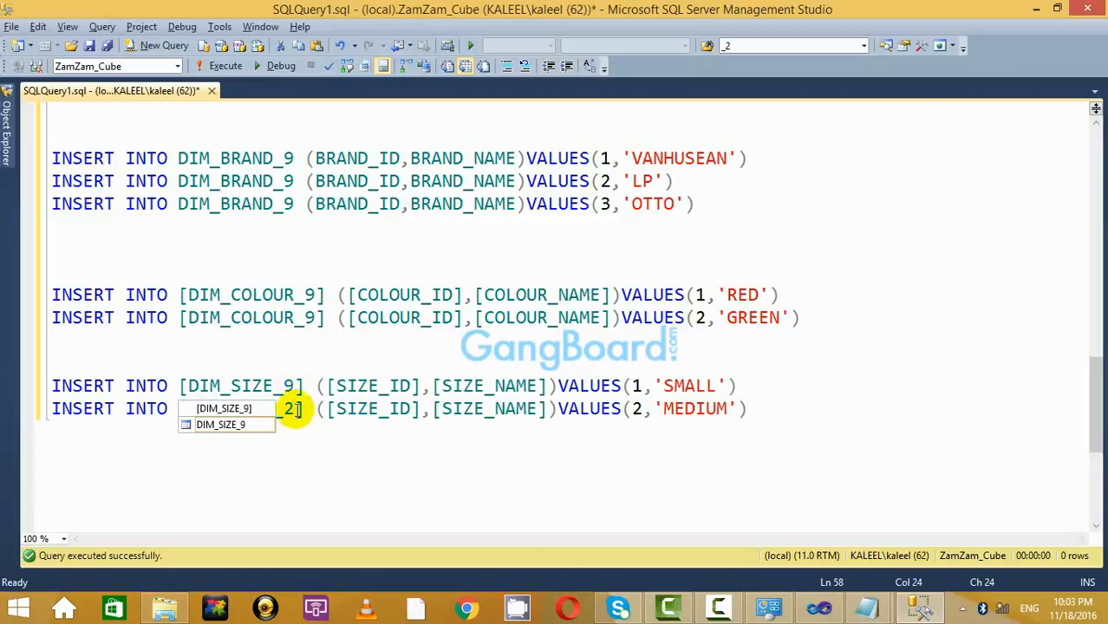
key(BackSpace)
text(9)
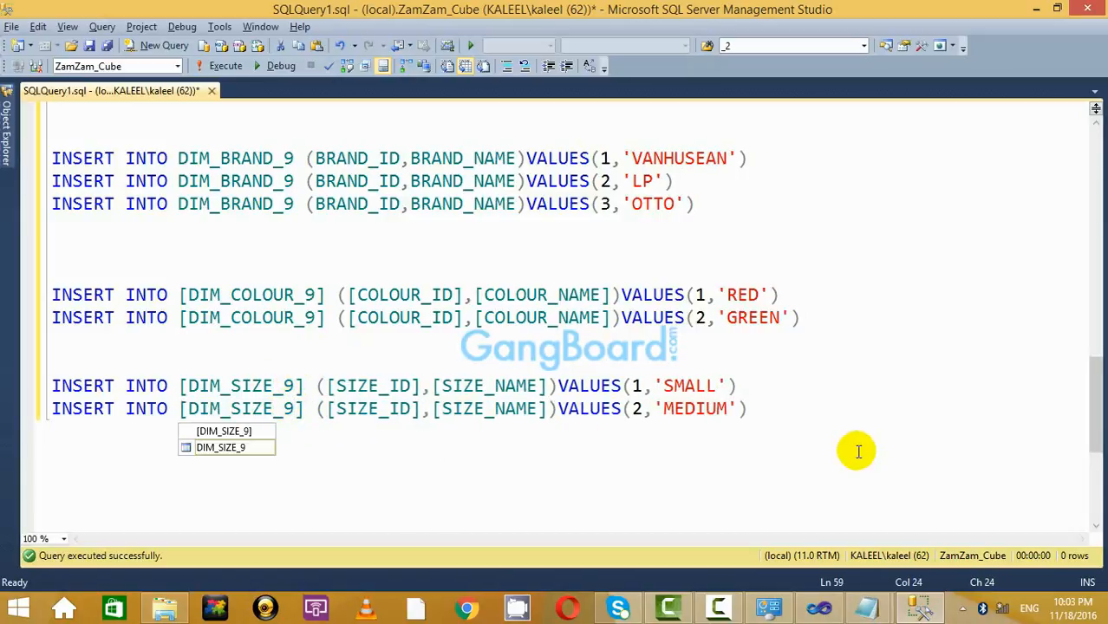
Execute the SMALL and MEDIUM DIM_SIZE_9 inserts, then return to Basic_Cube.txt.
drag(751, 408, 2, 384)
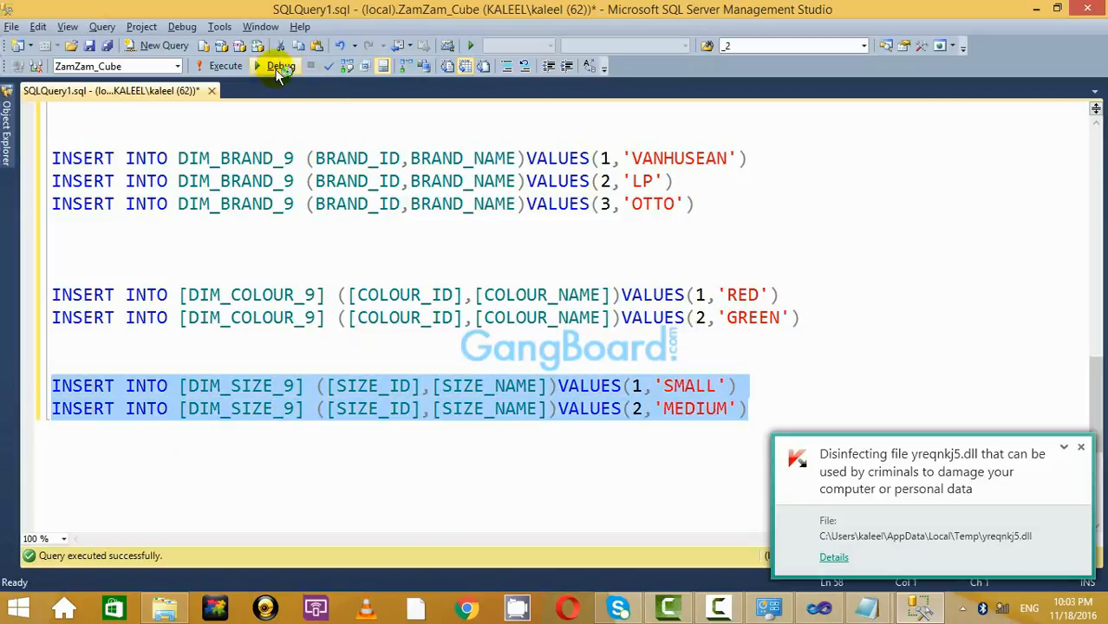
click(225, 66)
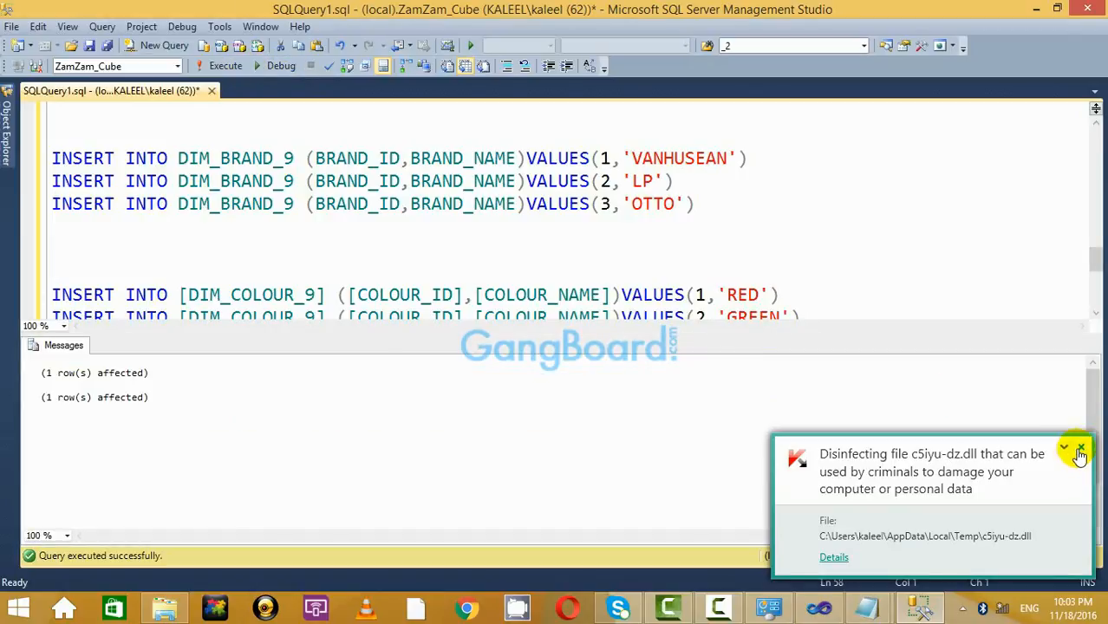
click(1079, 449)
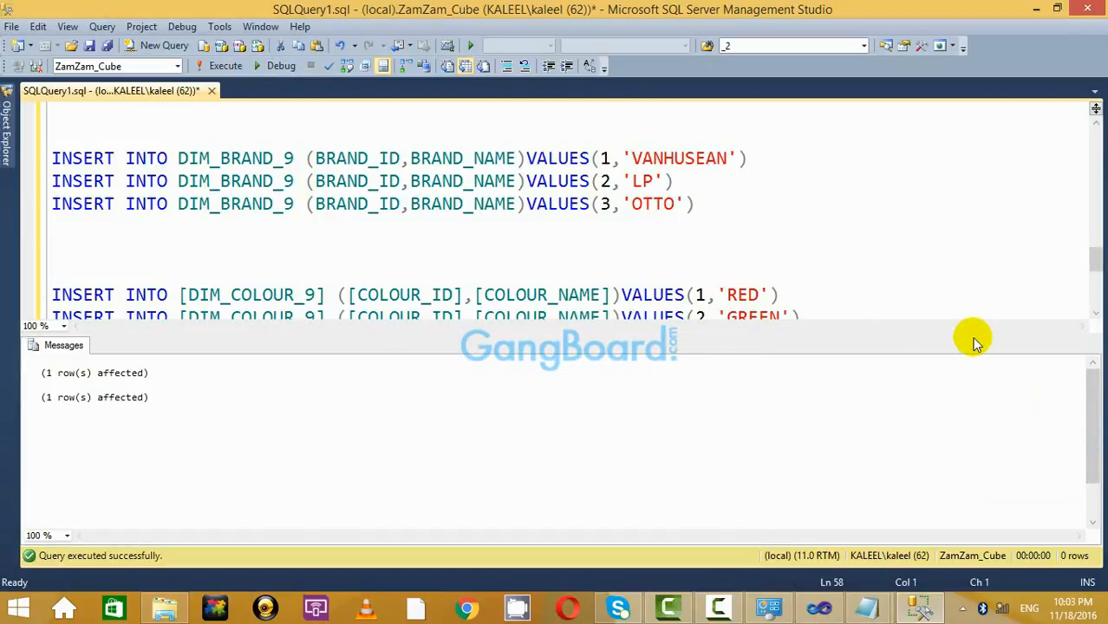
key(ctrl+r)
click(416, 454)
click(279, 364)
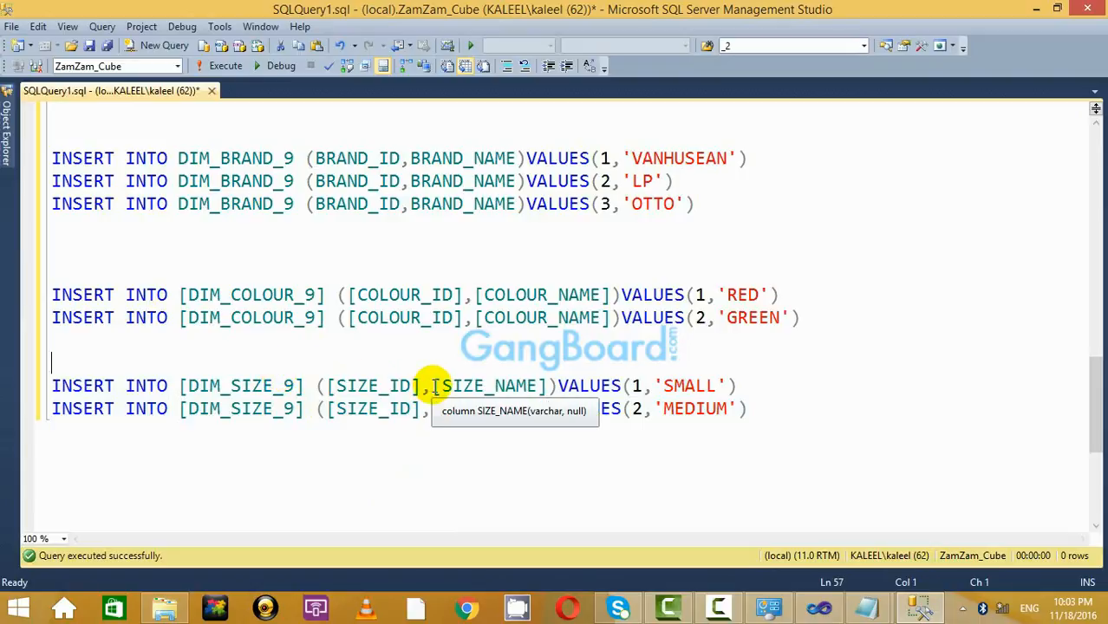
key(alt+Tab)
Copy the four DIM_PRODUCT_2 INSERT lines into the query below the MEDIUM line.
scroll(421, 365, down, 2)
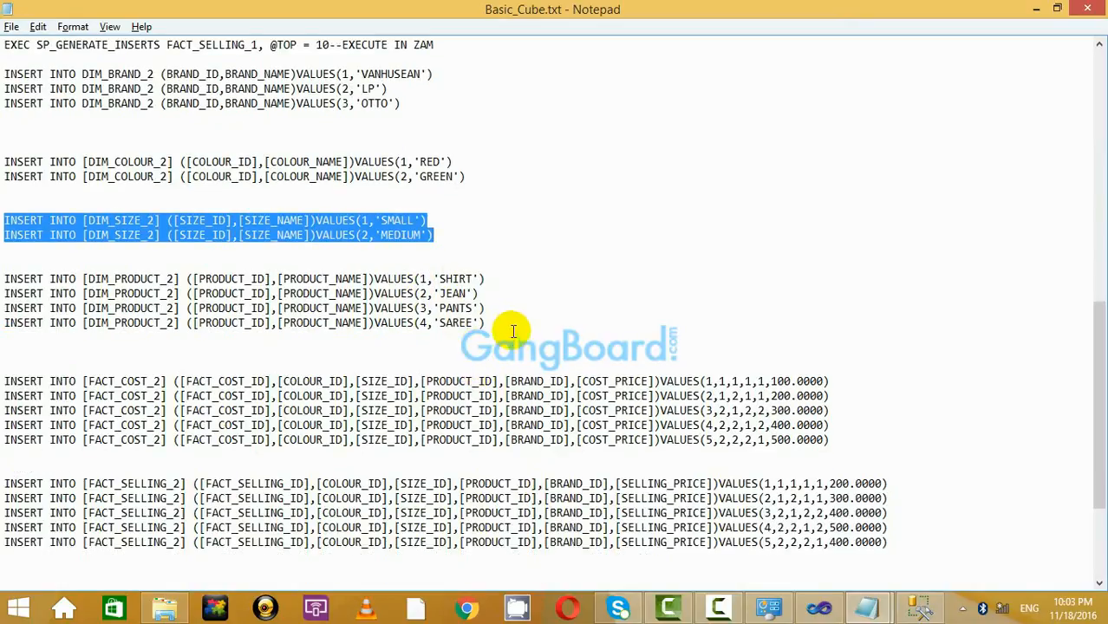
drag(513, 331, 5, 265)
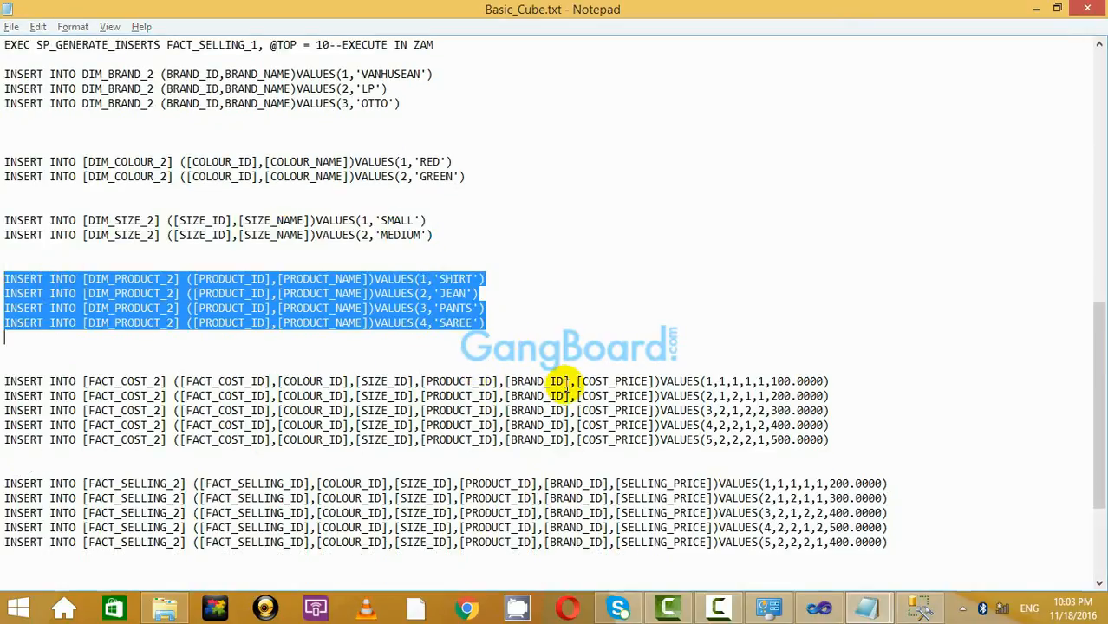
key(alt+Tab)
click(766, 418)
text(INSERT INTO [DIM_PRODUCT_2] ([PRODUCT_ID],[PRODUCT_NAME])VALUES(1,'SHIRT') INSERT INTO [DIM_PRODUCT_2] ([PRODUCT_ID],[PRODUCT_NAME])VALUES(2,'JEAN') INSERT INTO [DIM_PRODUCT_2] ([PRODUCT_ID],[PRODUCT_NAME])VALUES(3,'PANTS') INSERT INTO [DIM_PRODUCT_2] ([PRODUCT_ID],[PRODUCT_NAME])VALUES(4,'SAREE'))
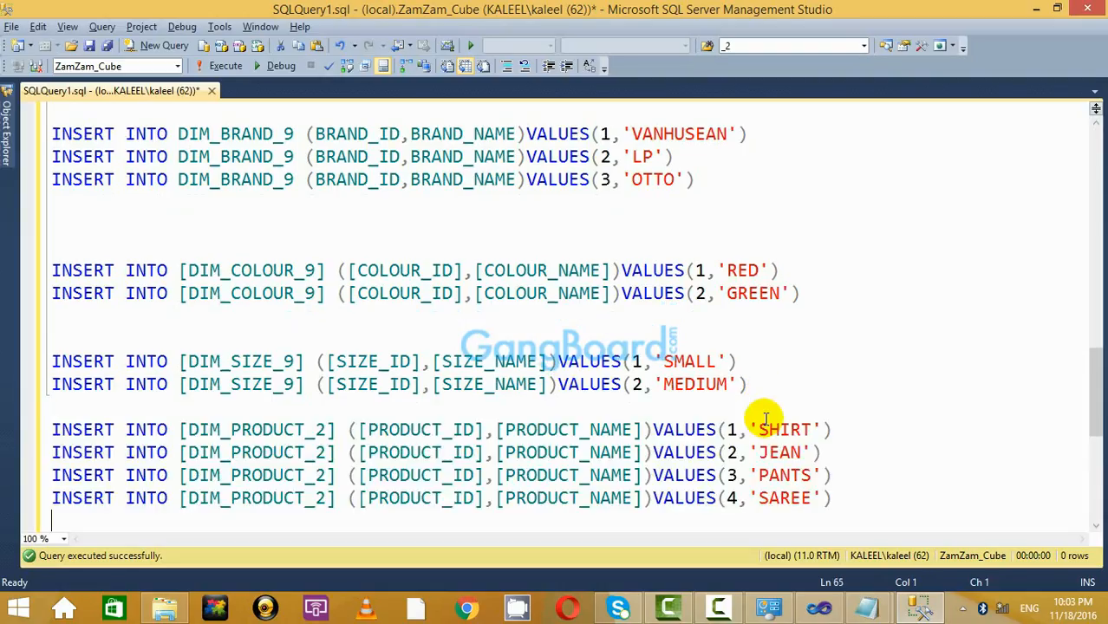
scroll(681, 437, down, 3)
click(319, 208)
key(Return)
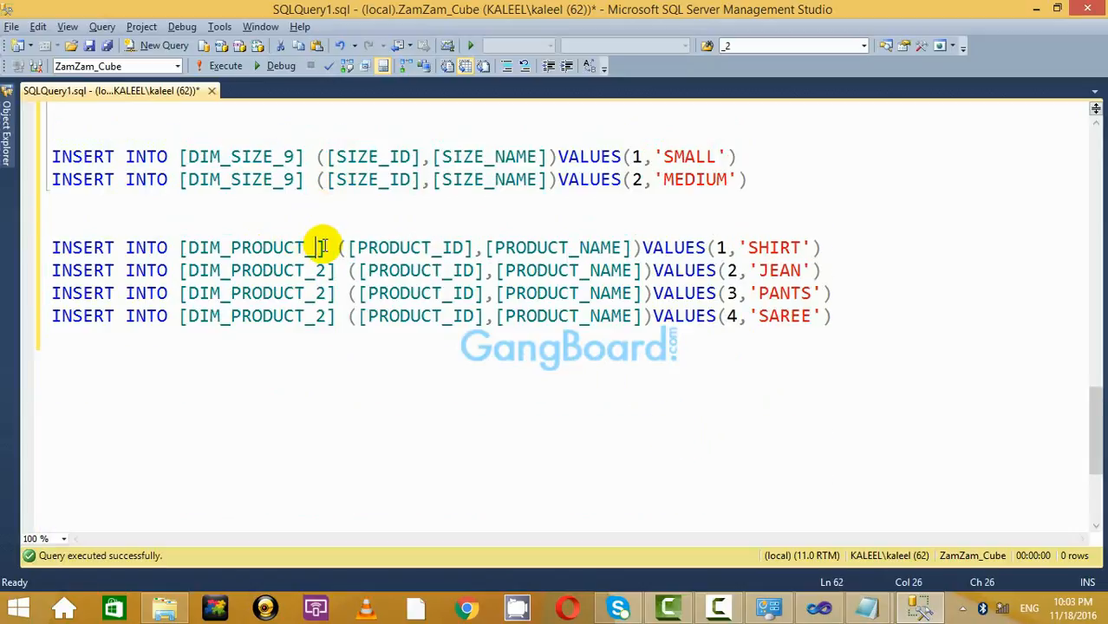
Change DIM_PRODUCT_2 to DIM_PRODUCT_9 on all four product lines.
key(BackSpace)
text(9)
key(BackSpace)
text(9)
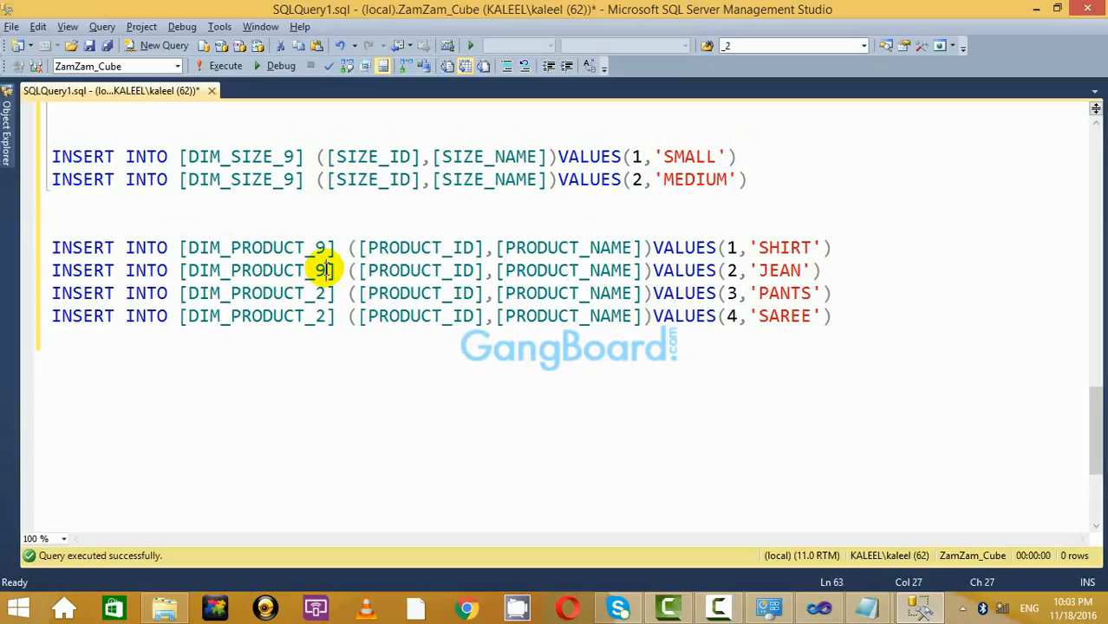
click(323, 295)
key(BackSpace)
text(9)
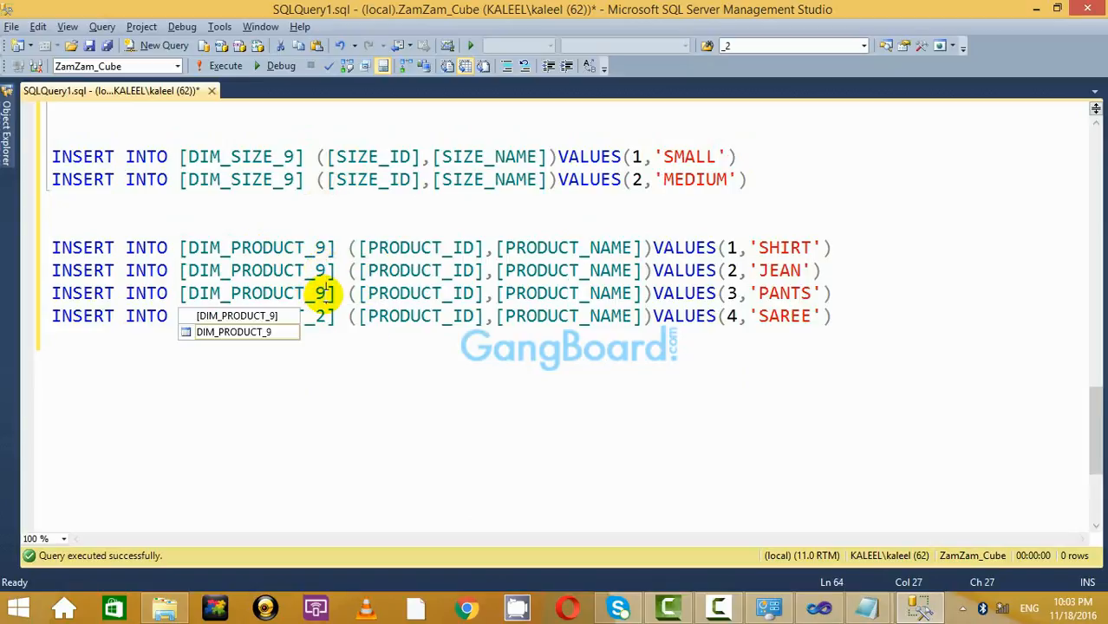
click(323, 315)
key(BackSpace)
text(9)
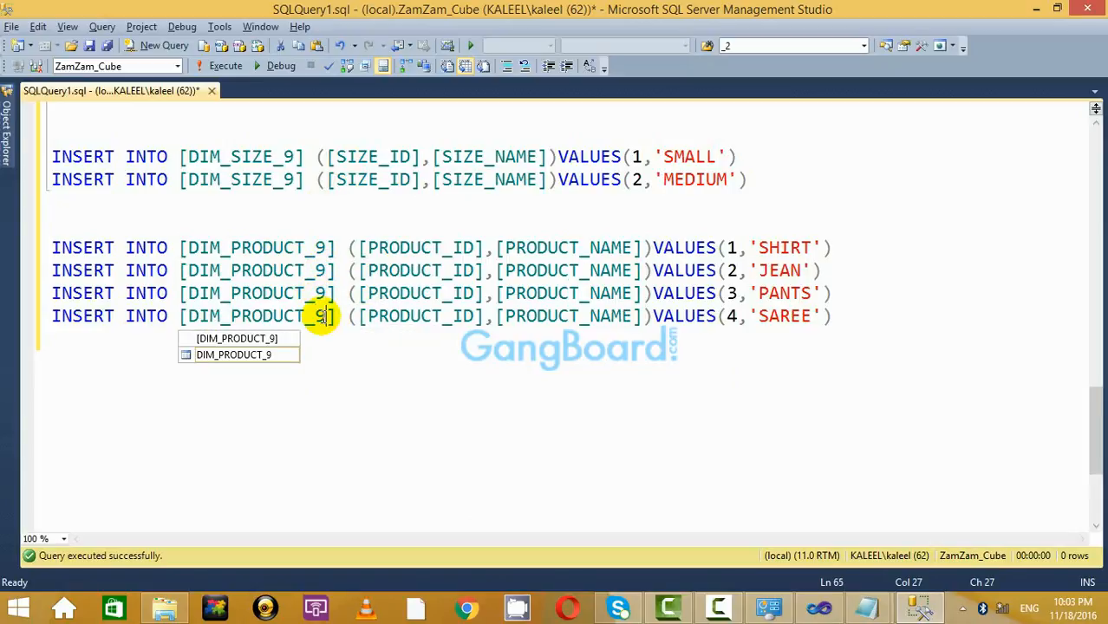
Run the SHIRT, JEAN, PANTS and SAREE inserts, then return to Basic_Cube.txt.
click(943, 332)
drag(944, 331, 3, 245)
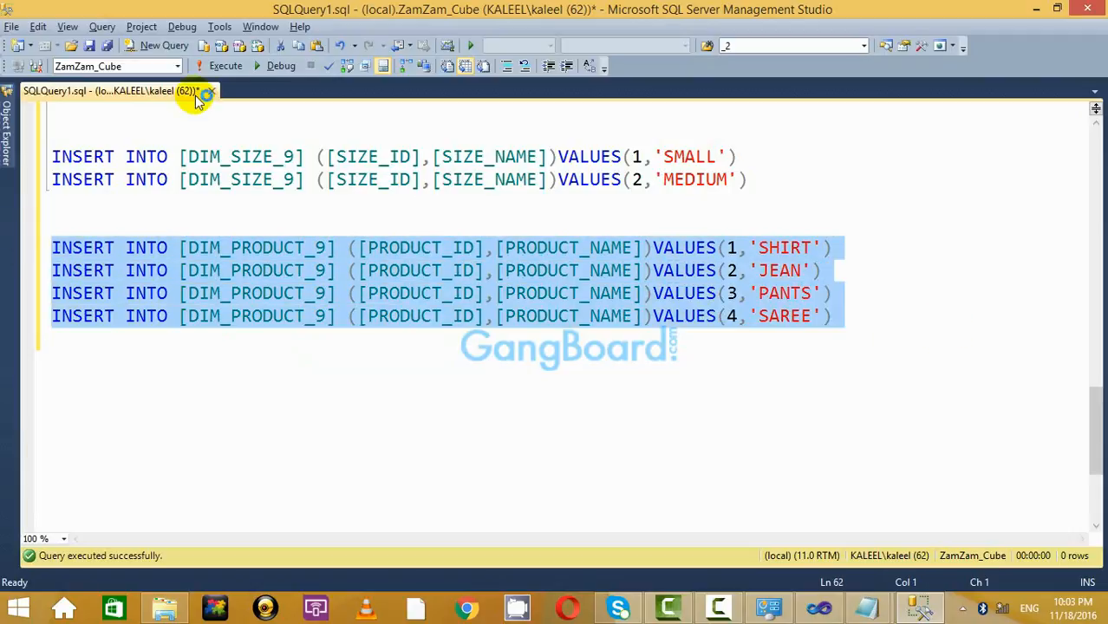
click(222, 66)
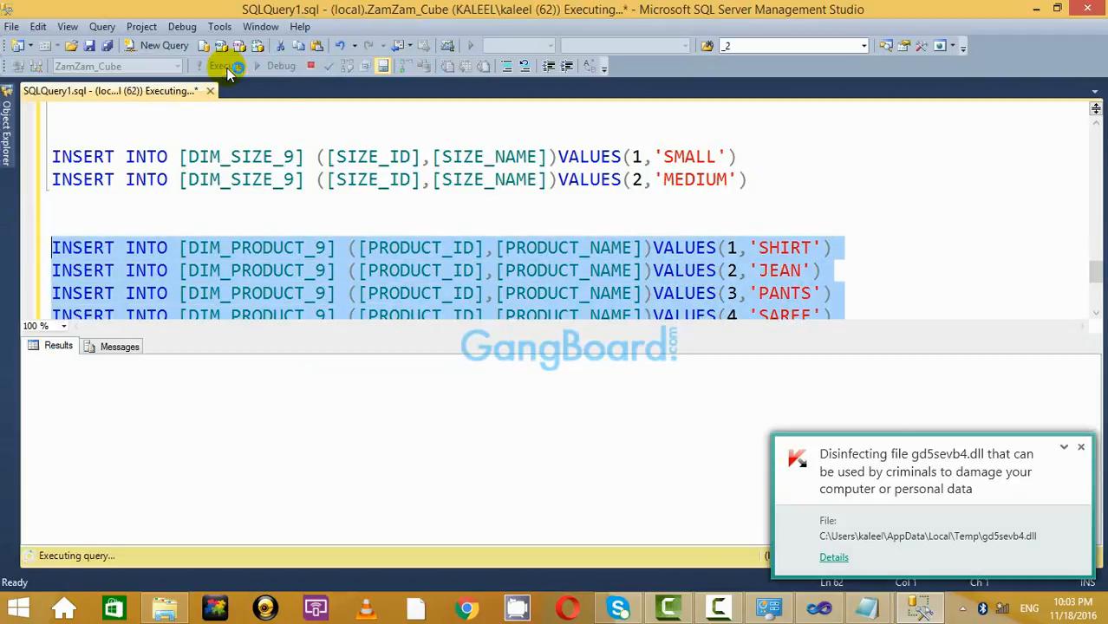
click(1082, 449)
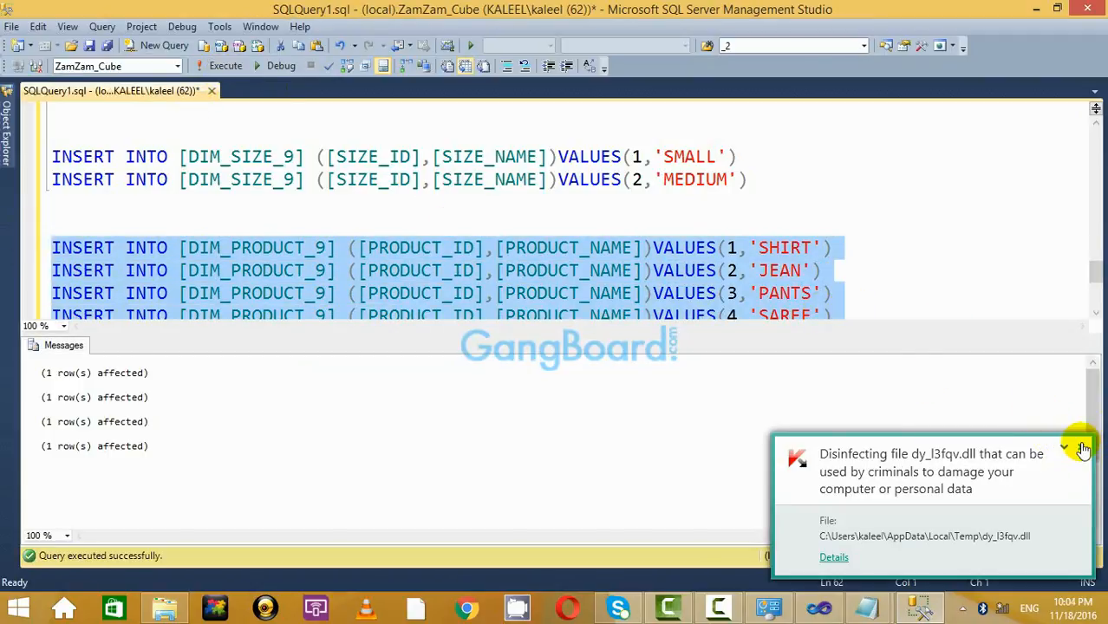
click(1082, 449)
key(ctrl+r)
click(920, 364)
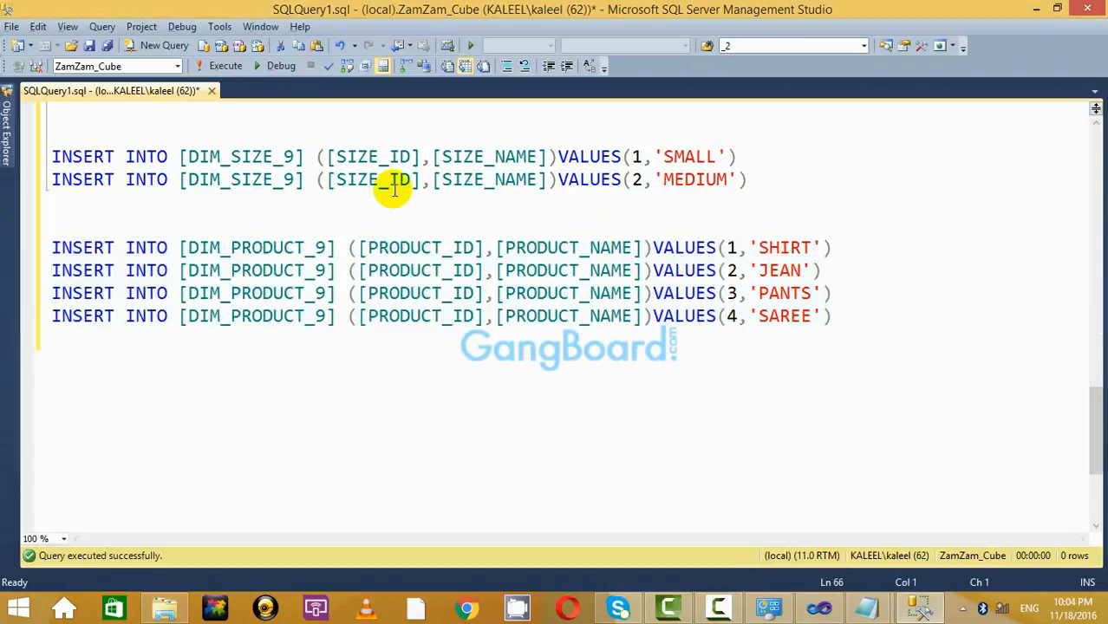
key(alt+Tab)
scroll(514, 285, down, 4)
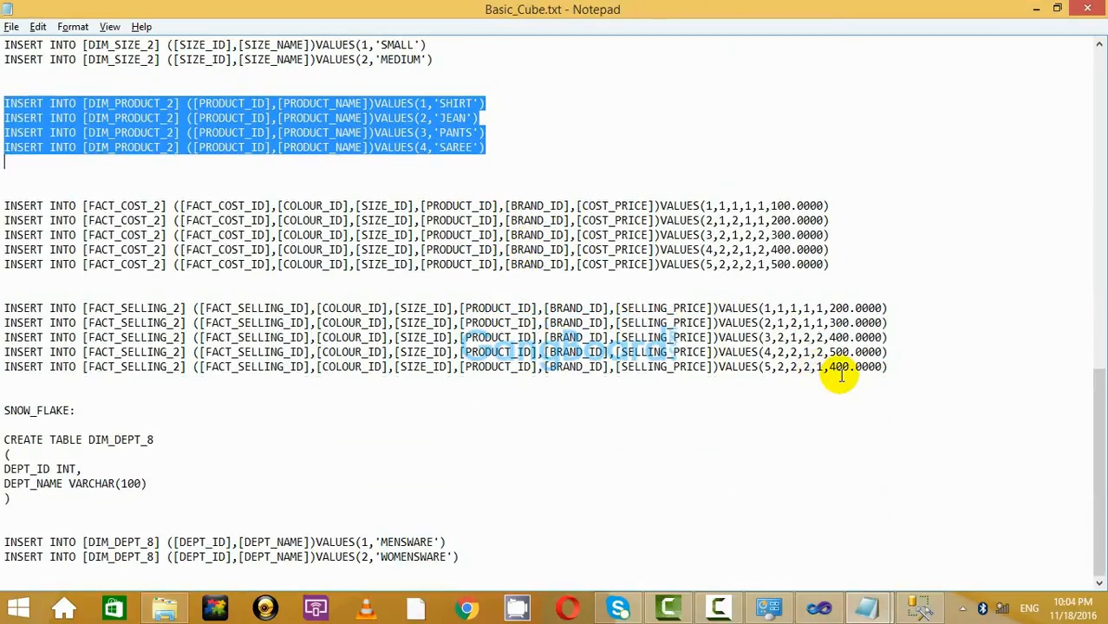
Copy the five FACT_COST_2 INSERT lines from Basic_Cube.txt into SQLQuery1.sql.
drag(830, 265, 28, 203)
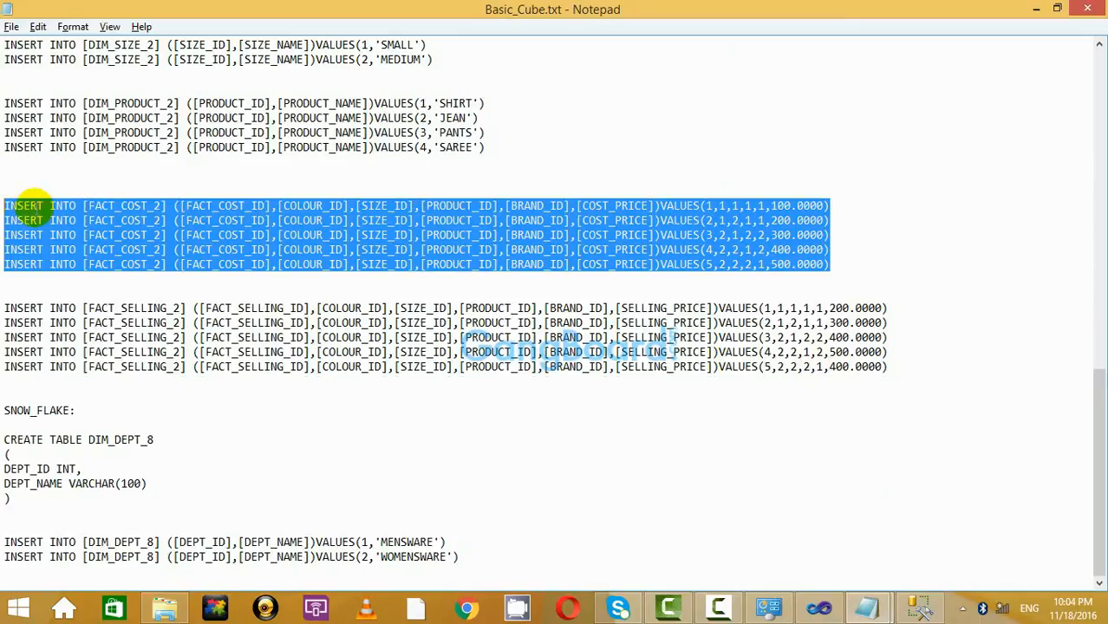
key(alt+Tab)
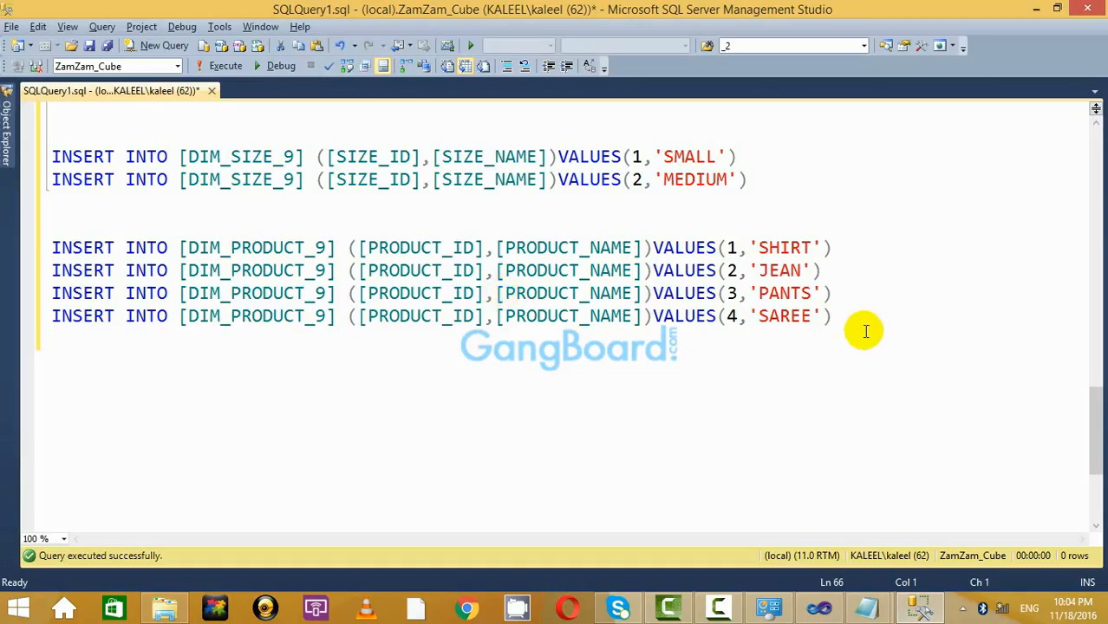
key(ctrl+v)
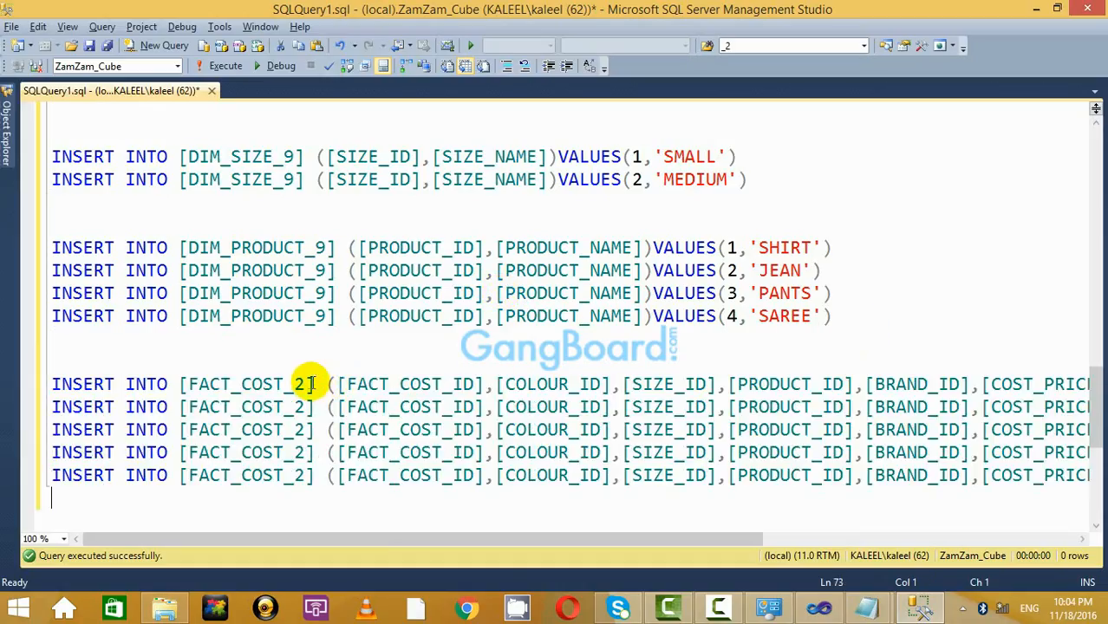
Change FACT_COST_2 to FACT_COST_9 on the first three INSERT lines.
click(305, 383)
key(BackSpace)
text(9)
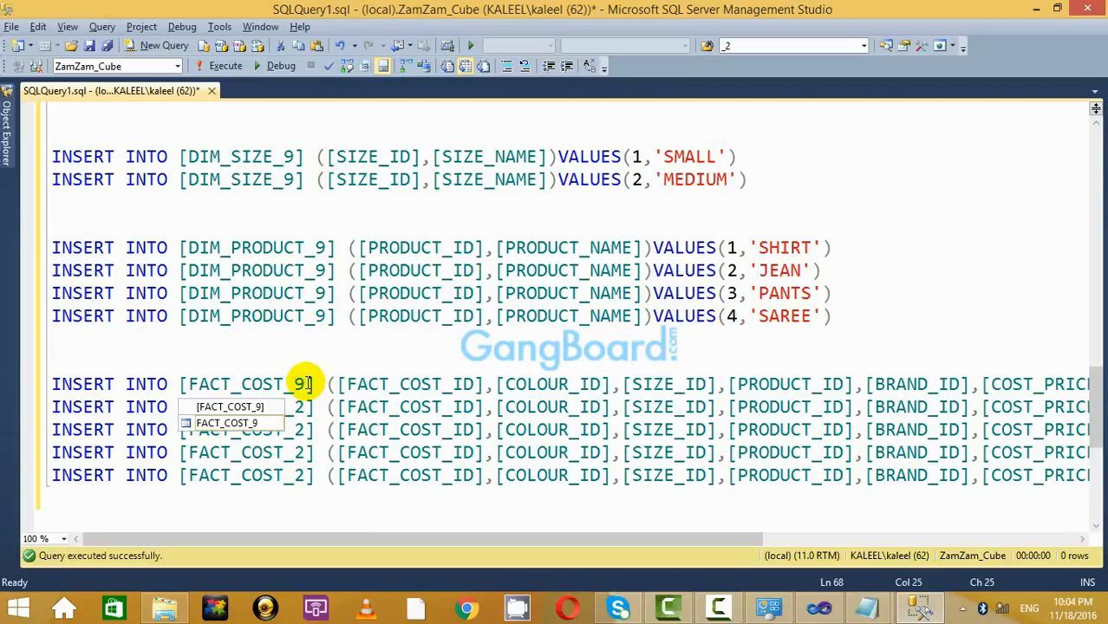
key(BackSpace)
text(9)
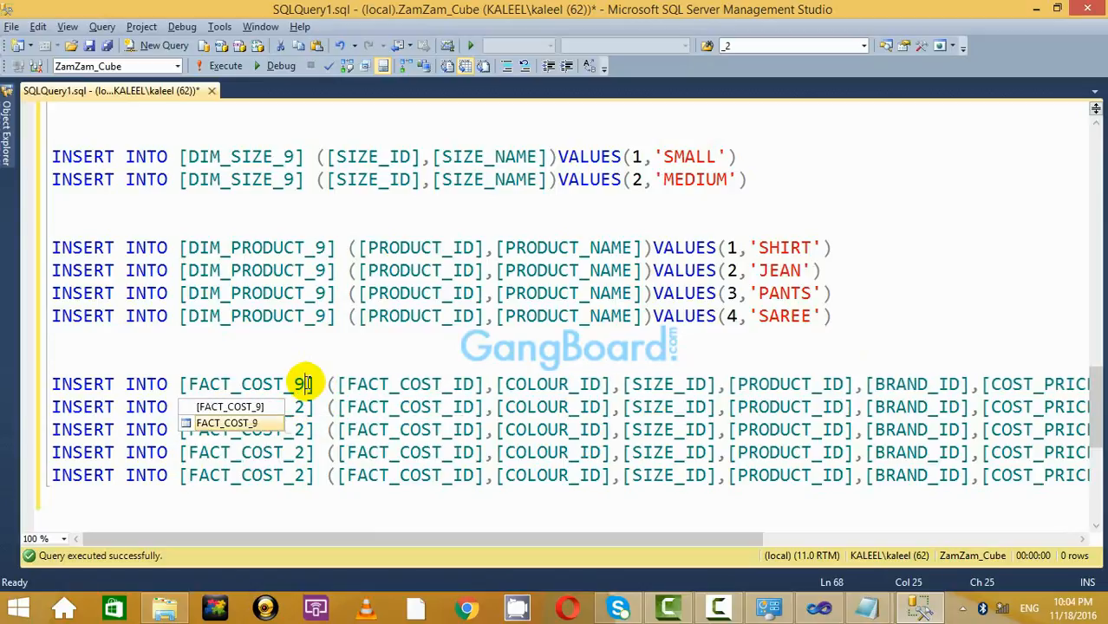
click(306, 407)
key(BackSpace)
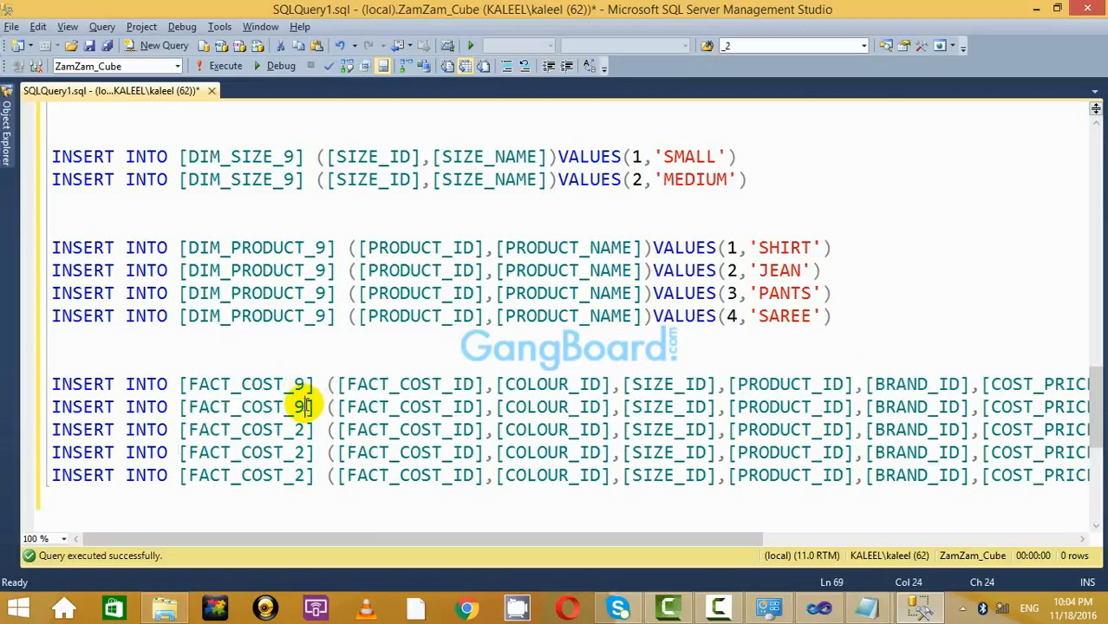
text(9)
click(306, 431)
key(BackSpace)
text(9)
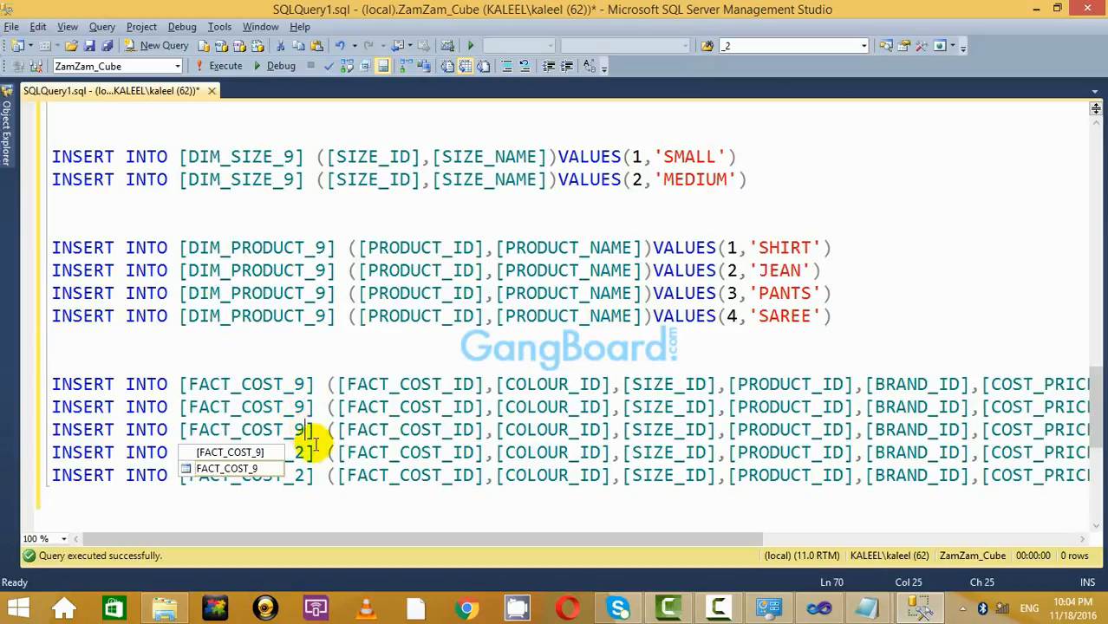
Change the last two INSERT lines to FACT_COST_9, then return to Basic_Cube.txt.
click(303, 452)
key(BackSpace)
text(9)
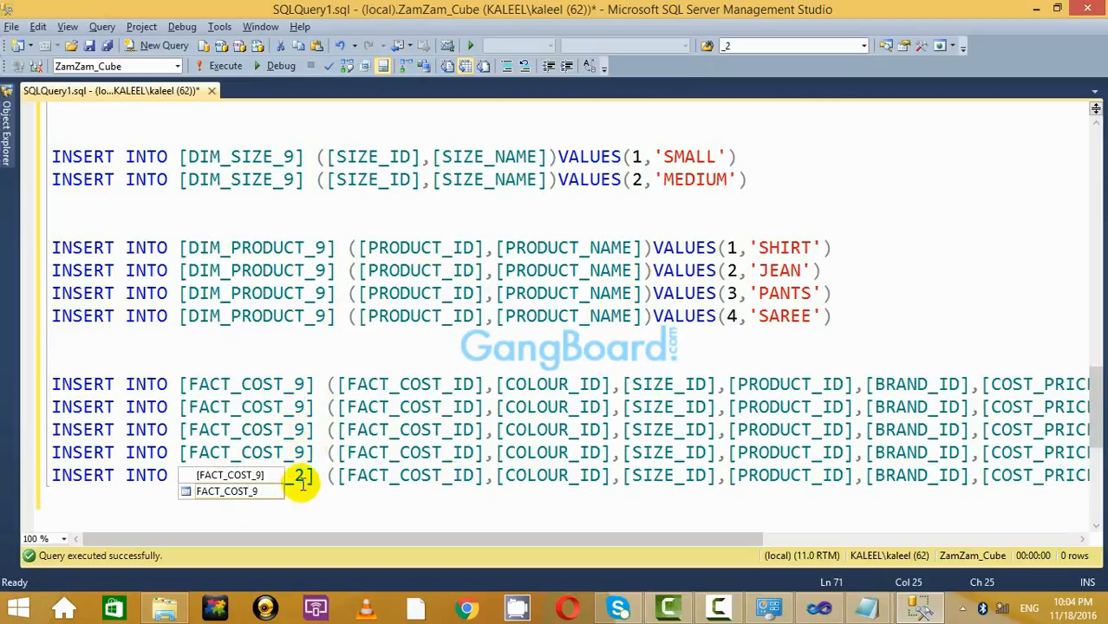
click(304, 476)
key(BackSpace)
text(9)
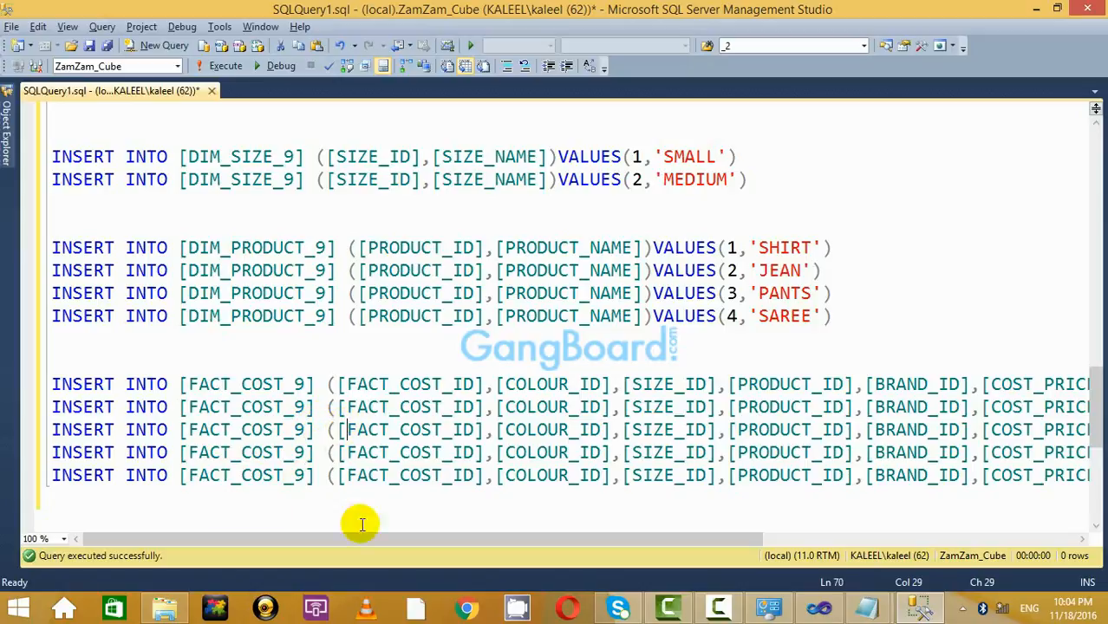
click(159, 430)
key(alt+Tab)
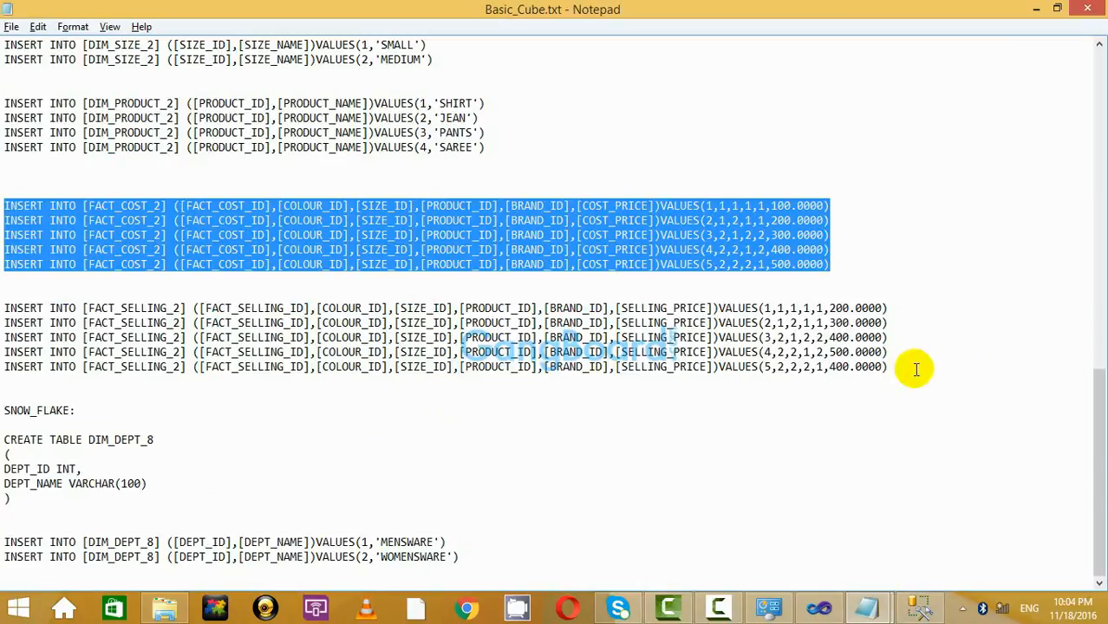
Copy the five FACT_SELLING_2 INSERT lines from Notepad to the end of the query.
drag(915, 371, 4, 308)
key(ctrl+c)
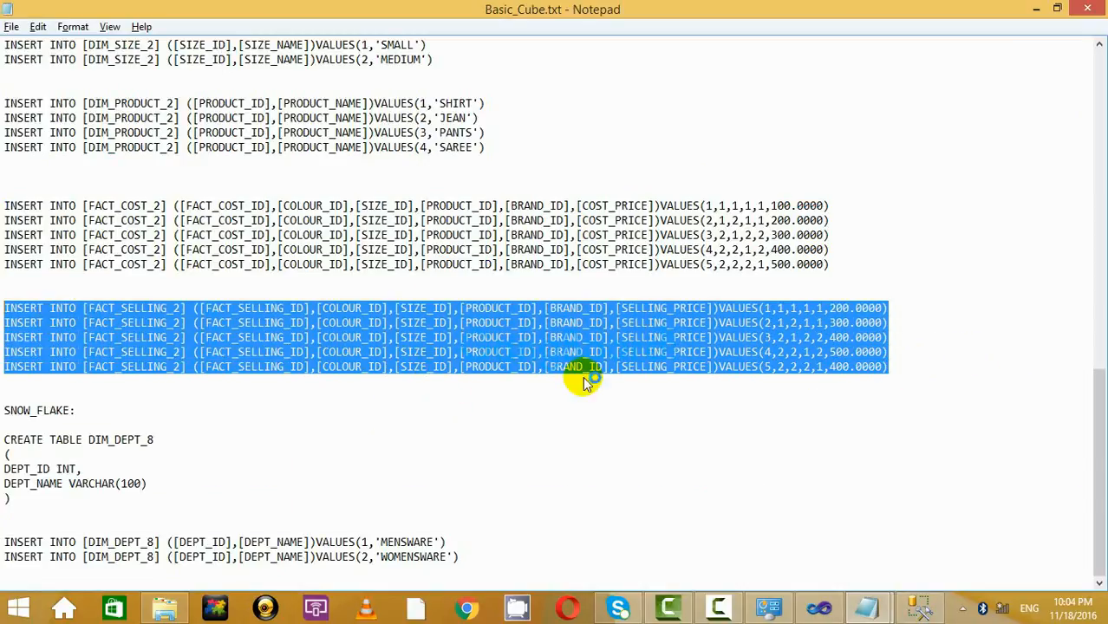
key(alt)
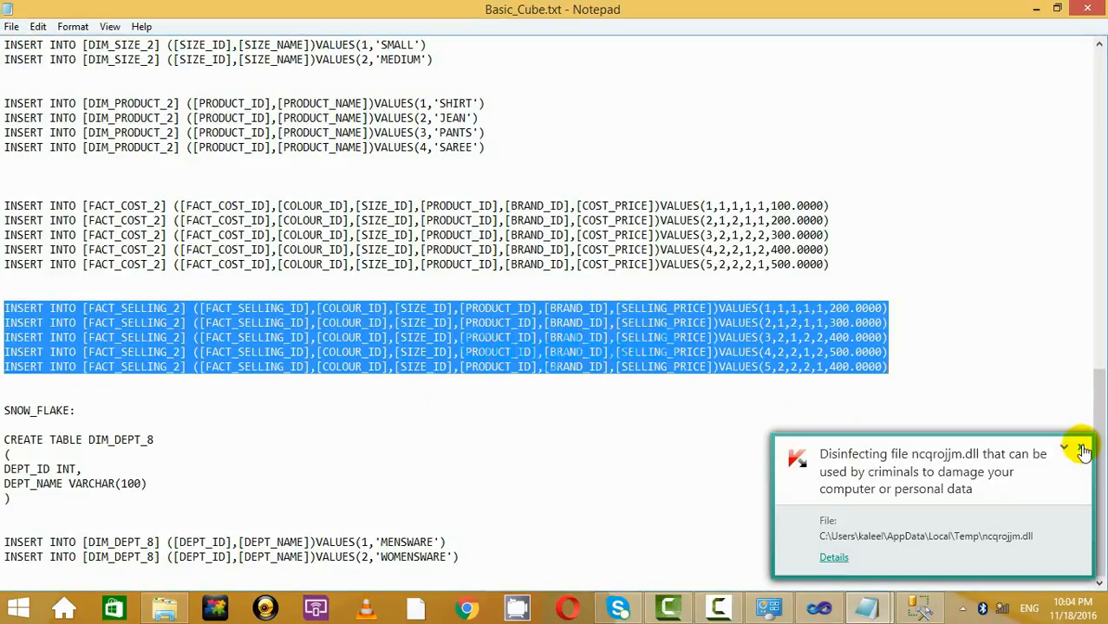
click(1083, 450)
key(alt+Tab)
scroll(746, 463, down, 3)
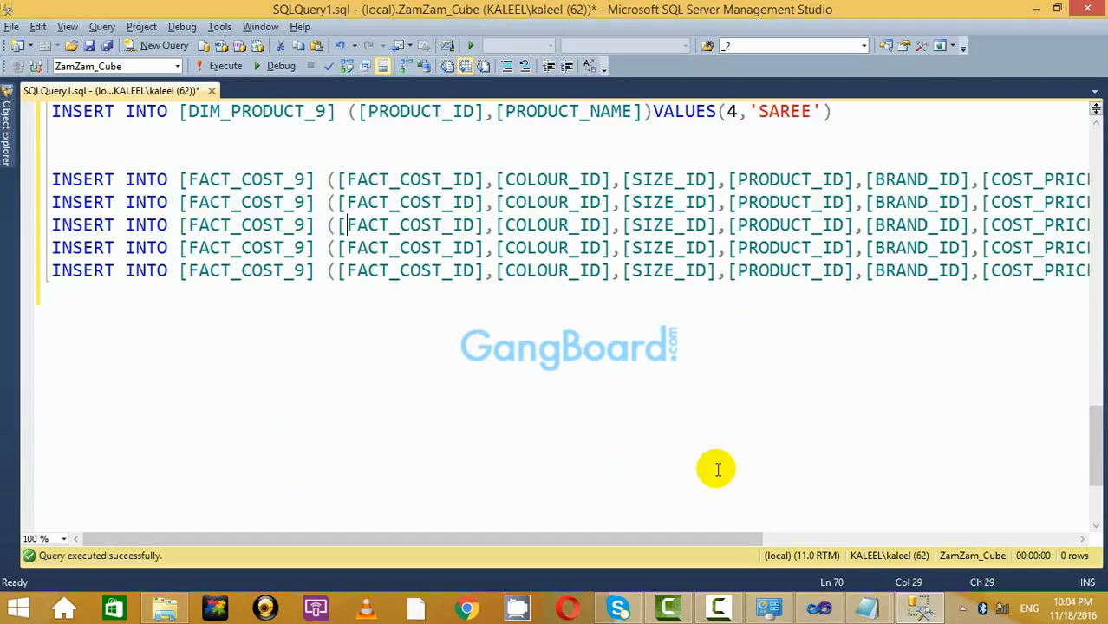
click(301, 327)
key(ctrl+v)
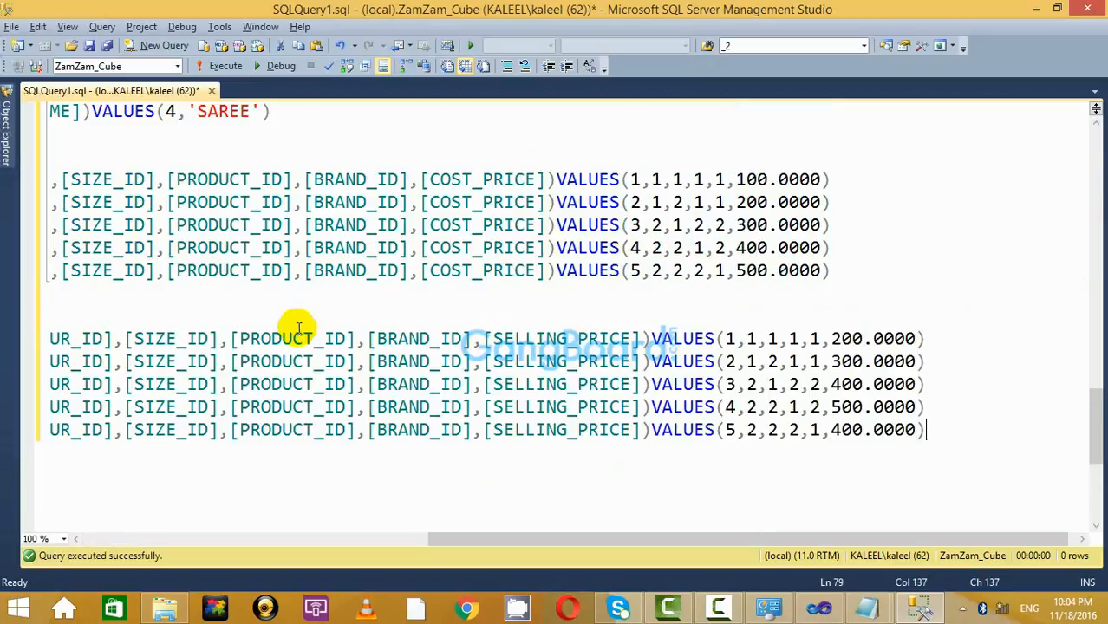
Change FACT_SELLING_2 to FACT_SELLING_9 on the first three pasted lines.
drag(392, 538, 12, 535)
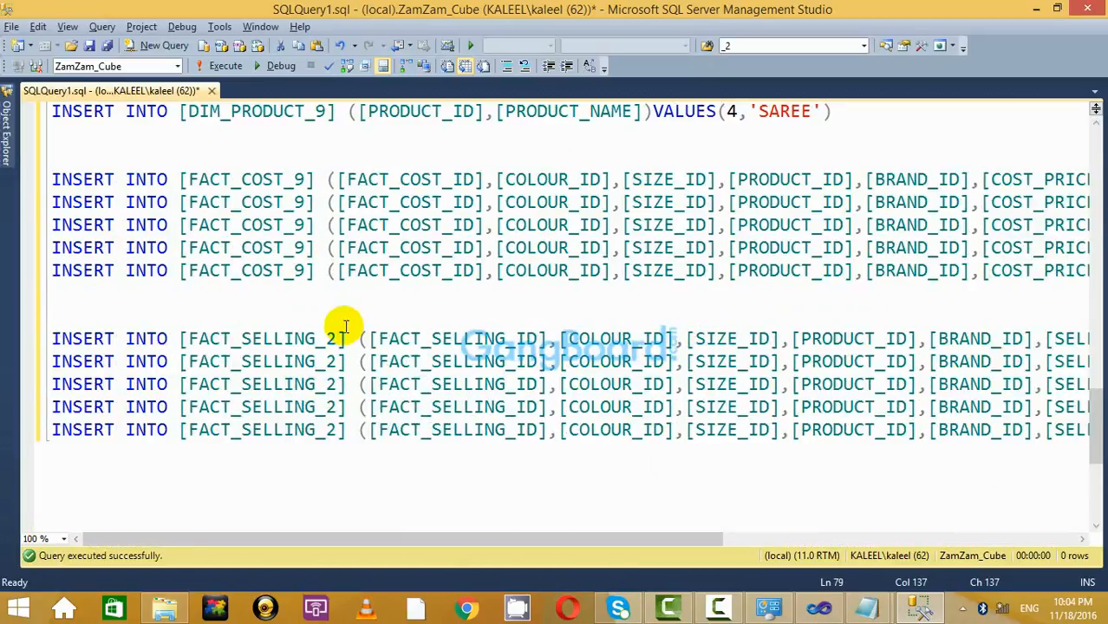
key(BackSpace)
text(9)
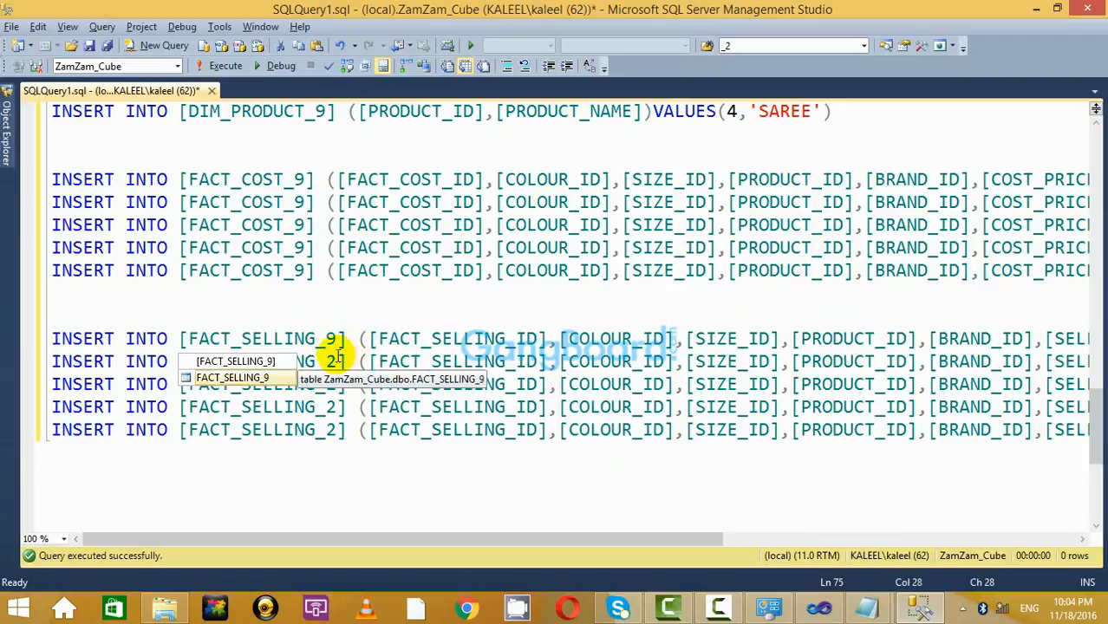
click(338, 362)
key(BackSpace)
text(9)
click(337, 383)
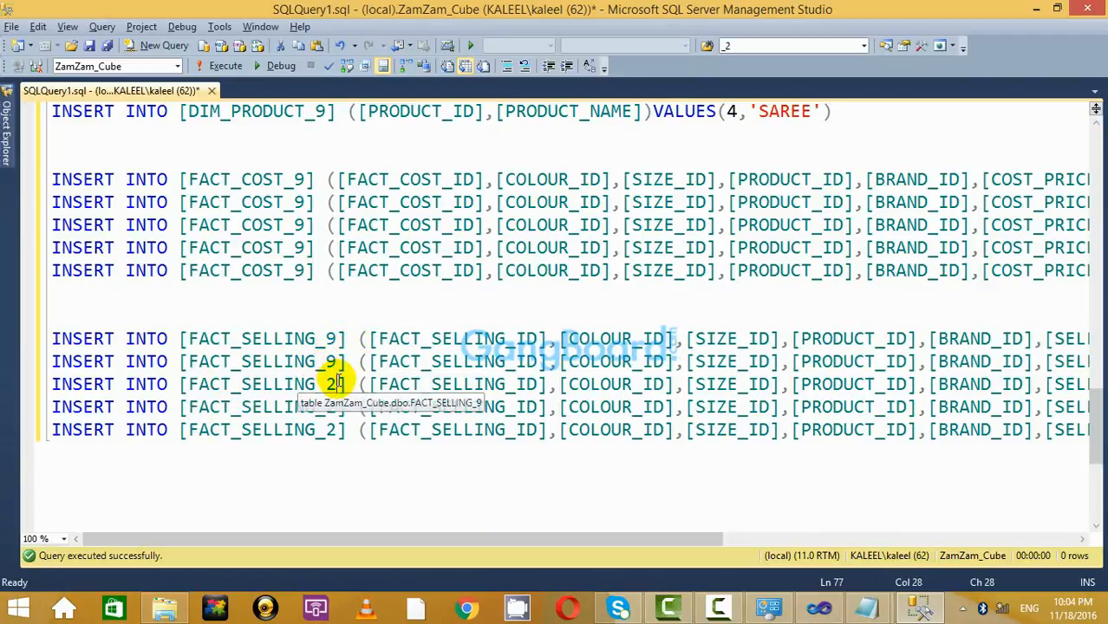
key(BackSpace)
text(9)
Change the fourth and fifth lines to FACT_SELLING_9 as well.
click(337, 405)
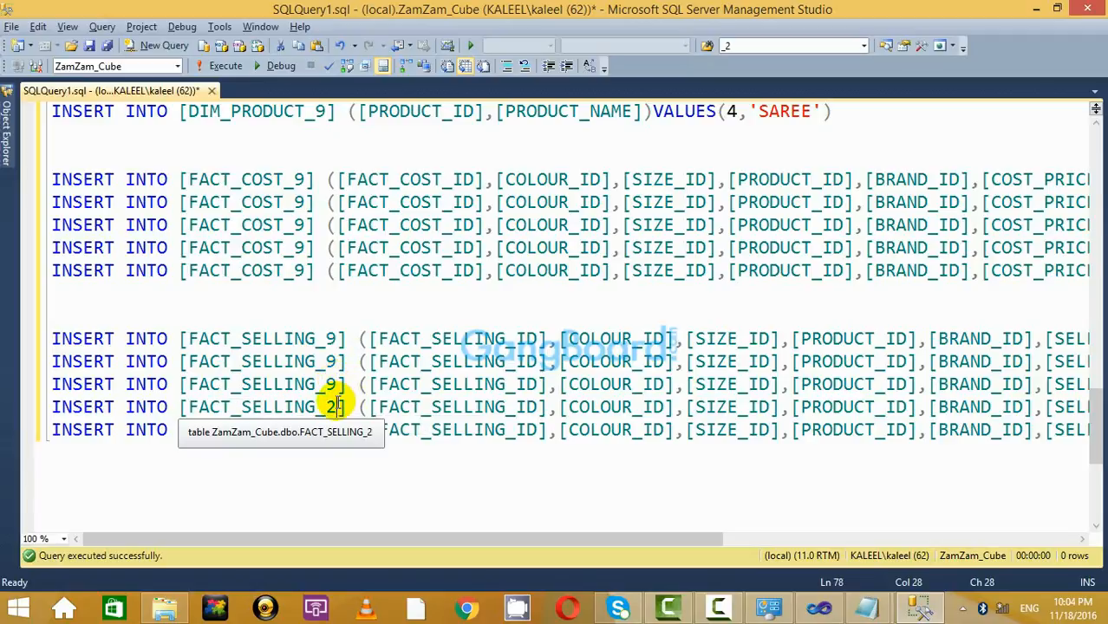
key(BackSpace)
text(9)
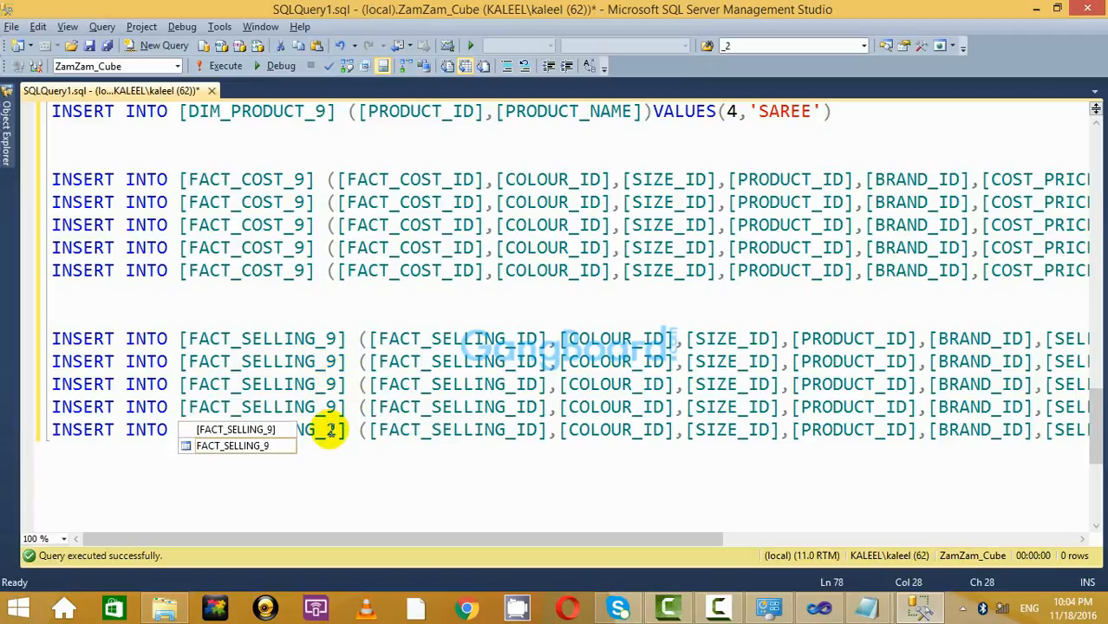
key(BackSpace)
text(9)
click(340, 337)
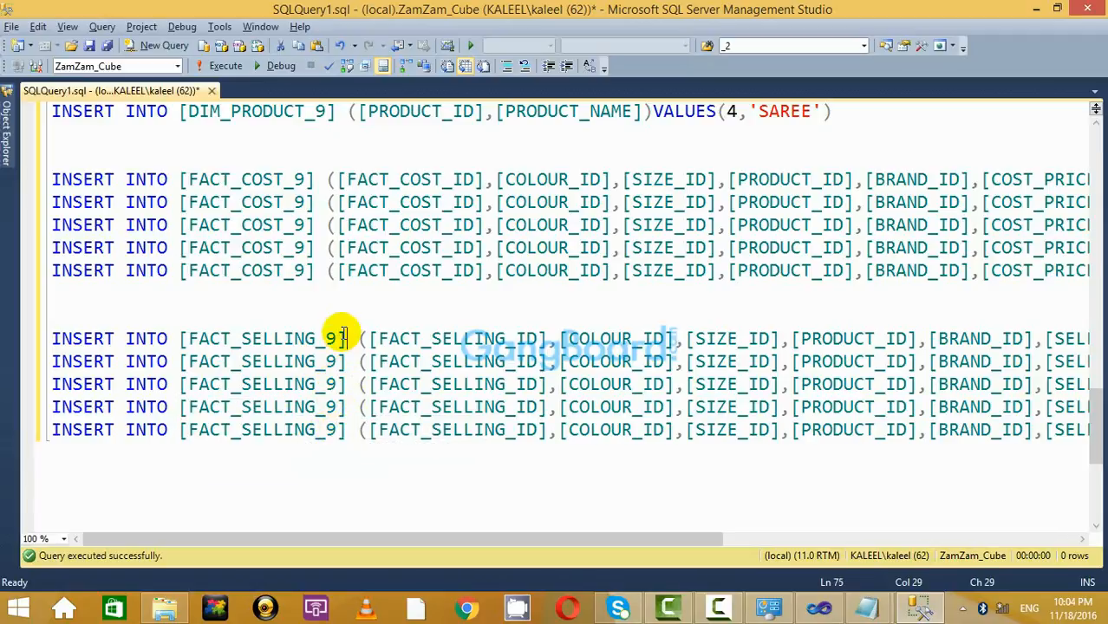
Execute the selected FACT_SELLING_9 INSERT block.
drag(165, 314, 791, 438)
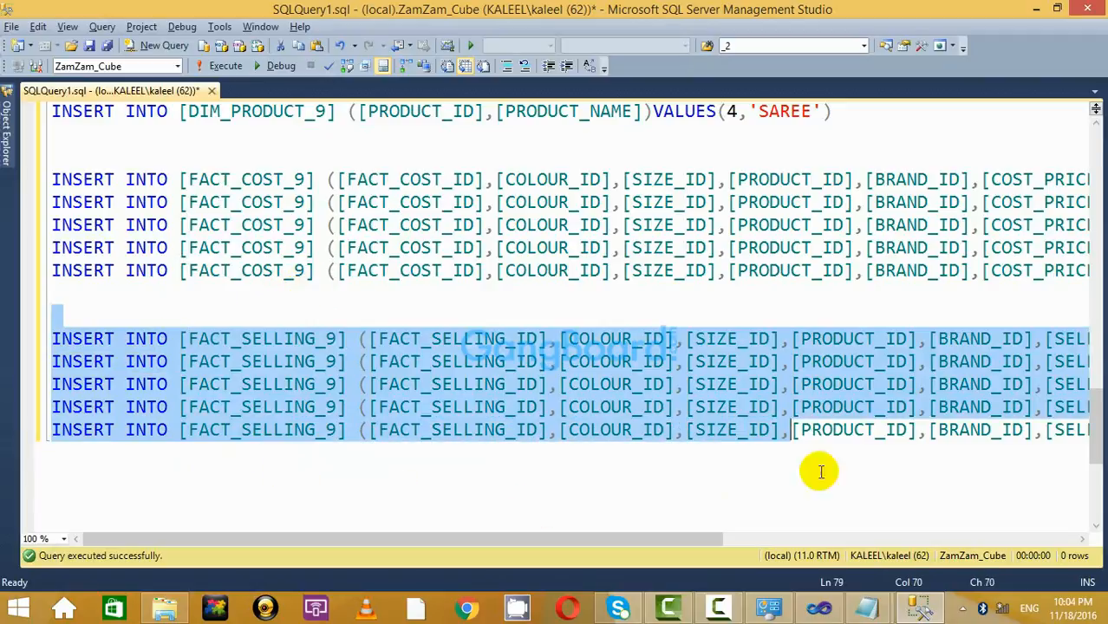
drag(820, 471, 1101, 449)
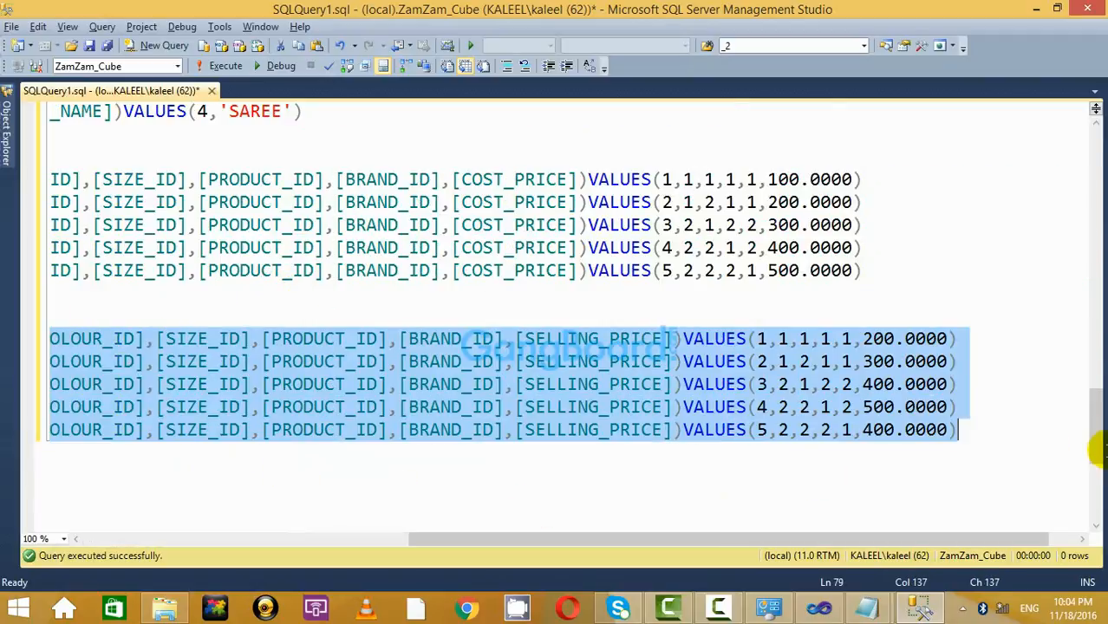
click(225, 67)
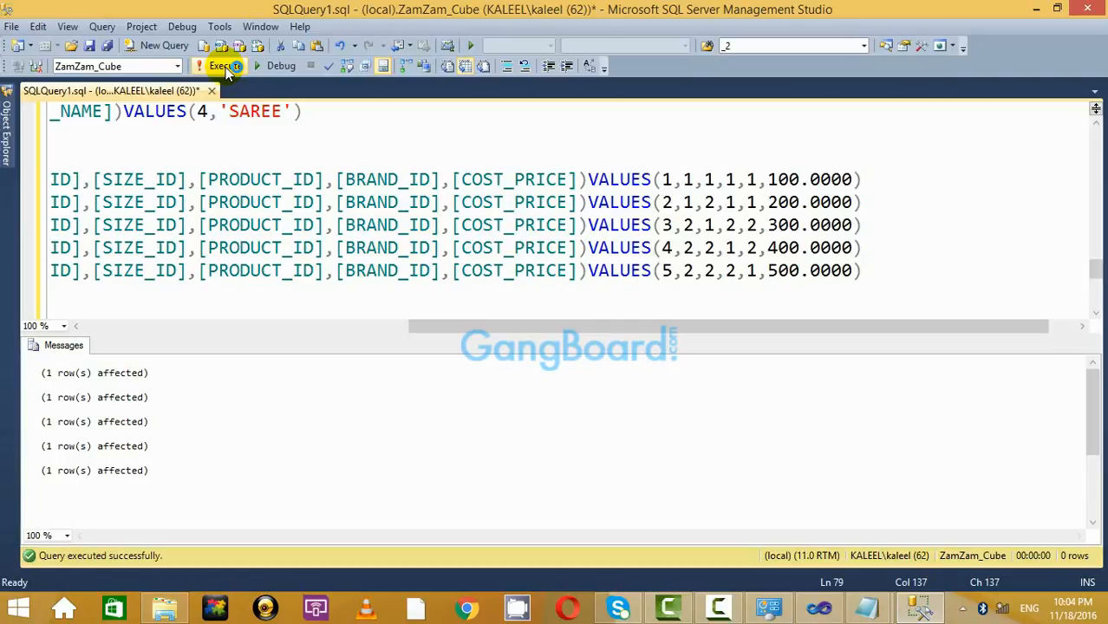
Check the FACT_COST_2 and FACT_SELLING_2 names in Basic_Cube.txt, then hide the SSMS results pane.
key(alt+Tab)
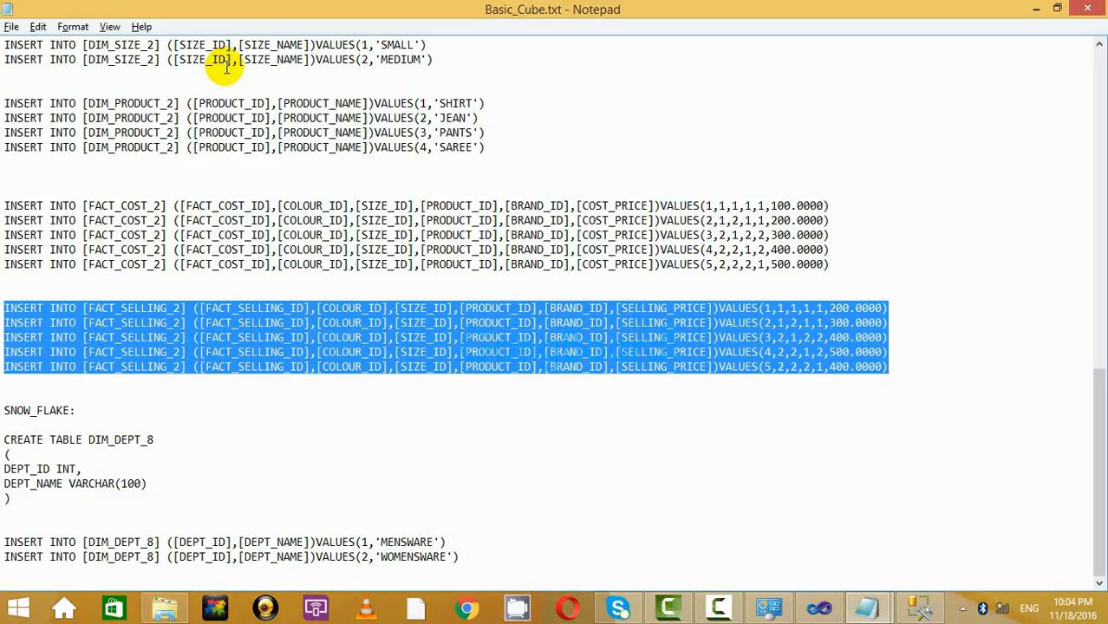
double_click(138, 208)
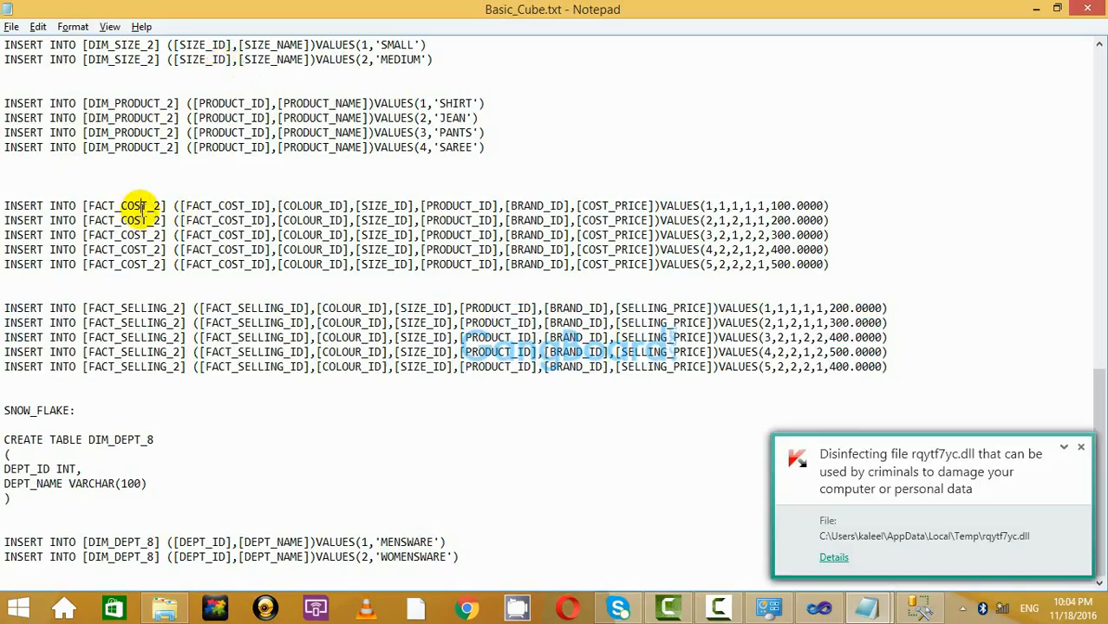
double_click(151, 310)
click(153, 208)
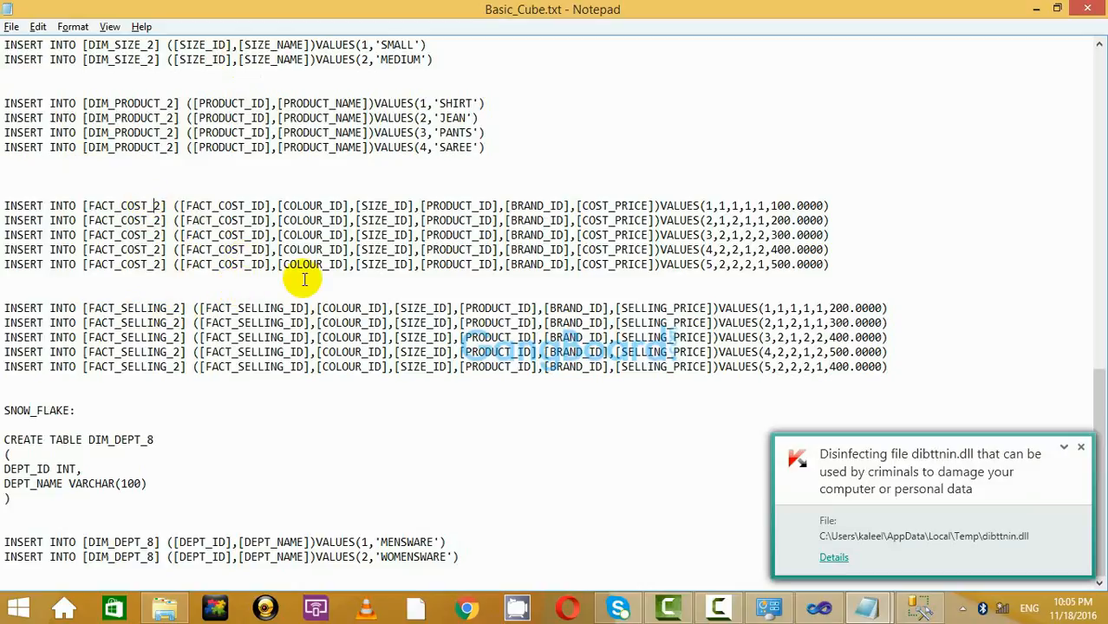
click(1084, 449)
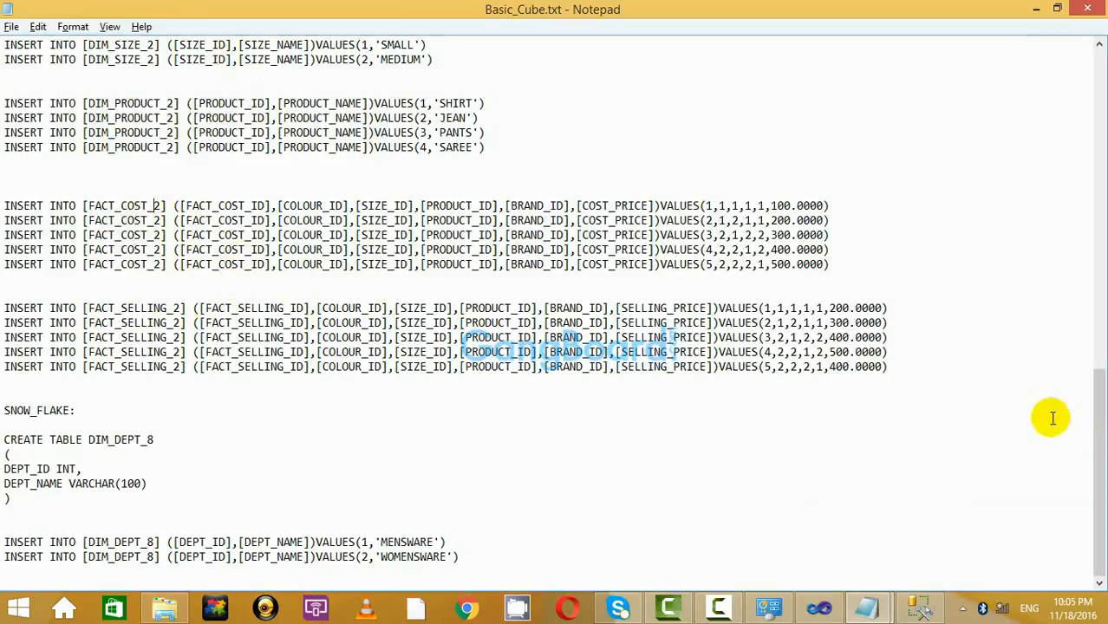
key(alt+Tab)
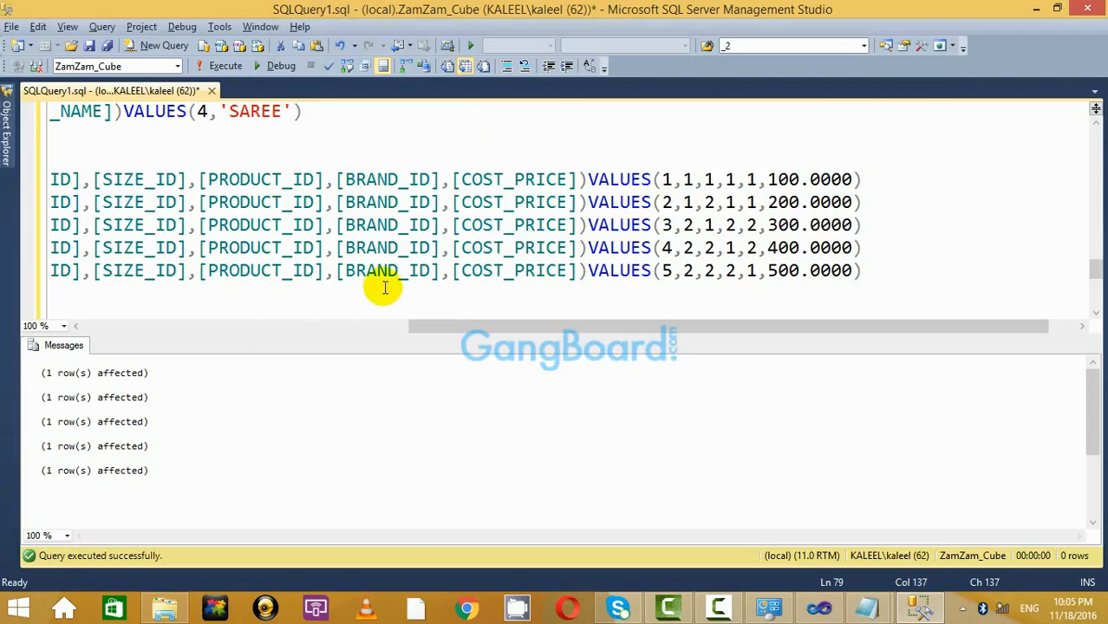
key(ctrl+r)
click(264, 292)
Add dash-underlined 'Cost price:' and 'Selling Price:' headings above the FACT_COST and FACT_SELLING inserts.
click(181, 156)
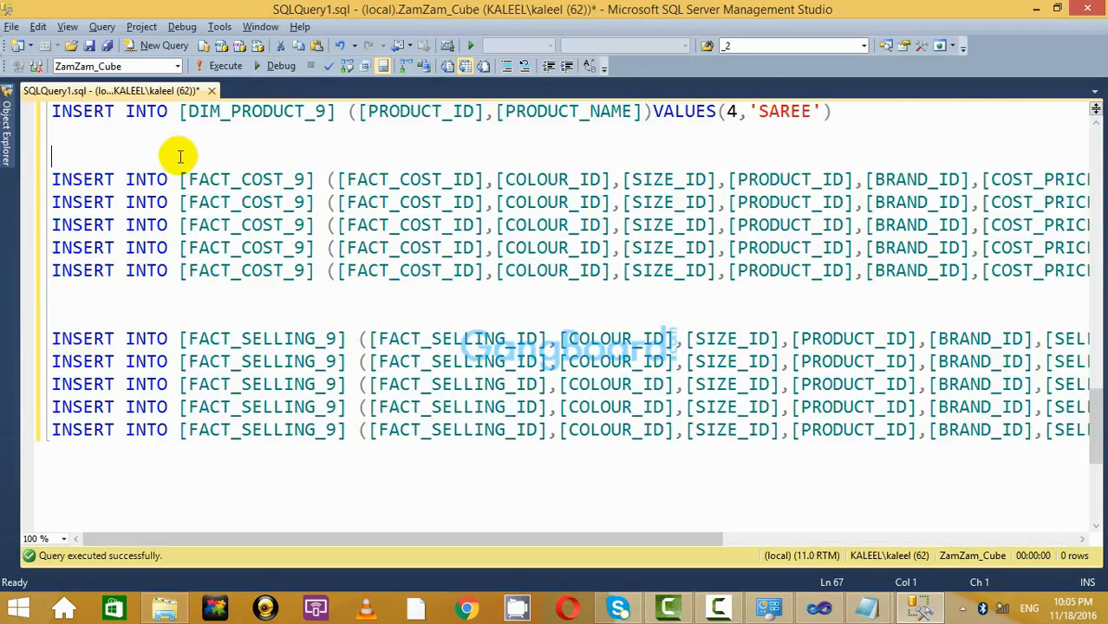
key(Return)
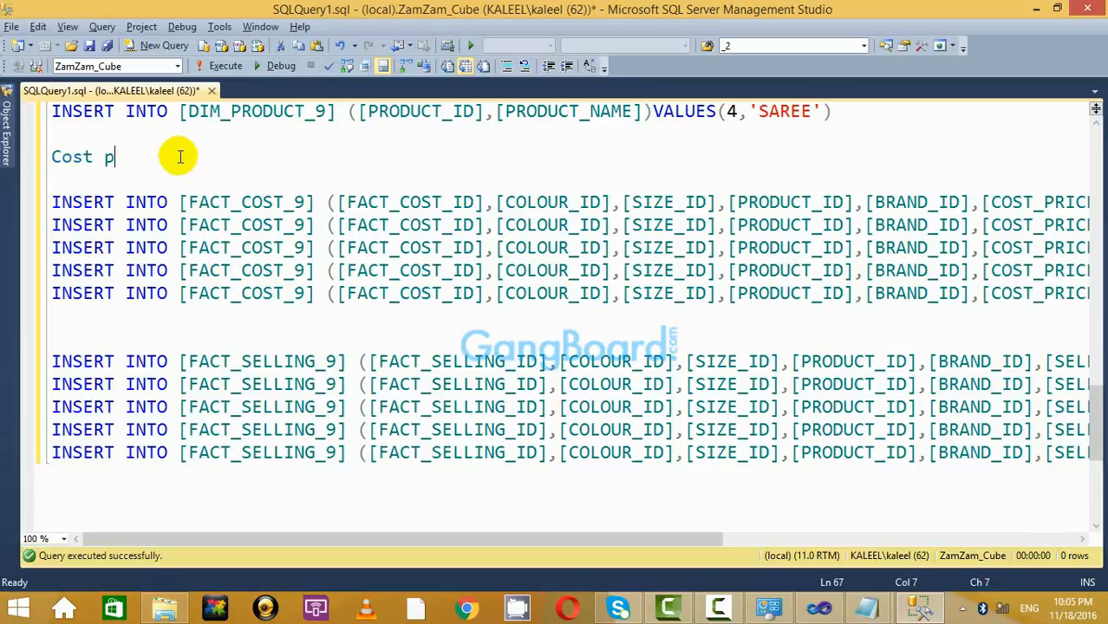
text(:)
key(Return)
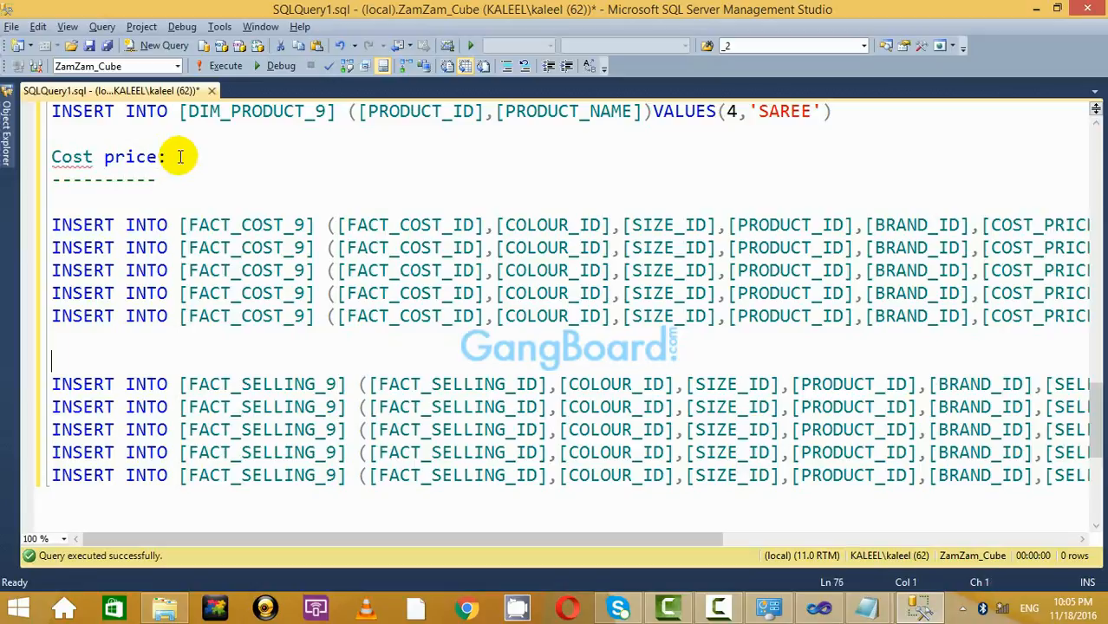
key(Return)
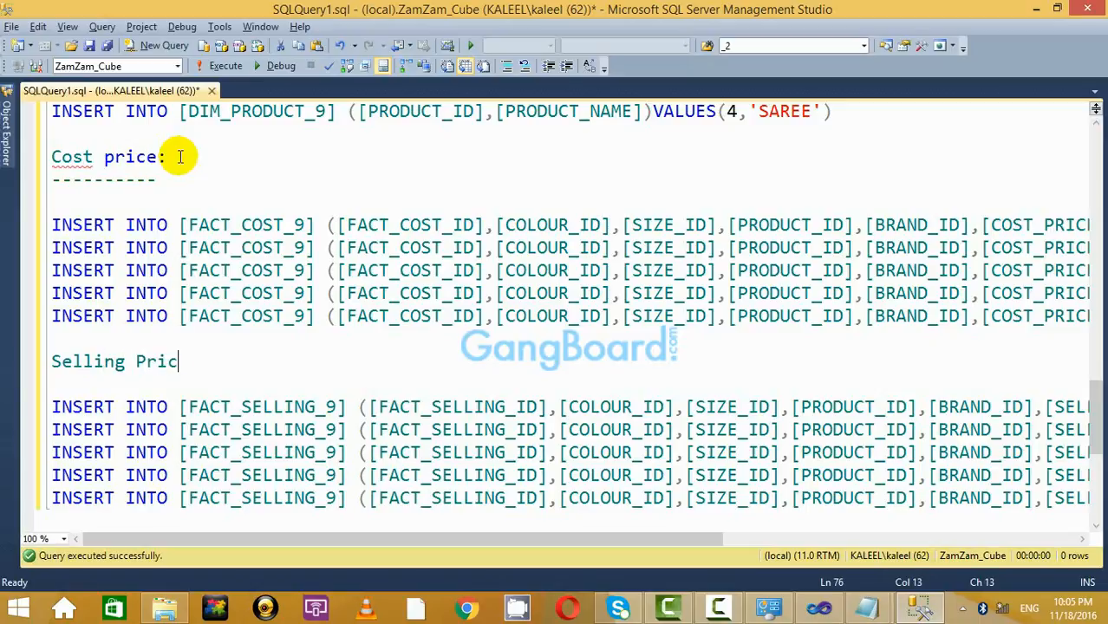
key(Return)
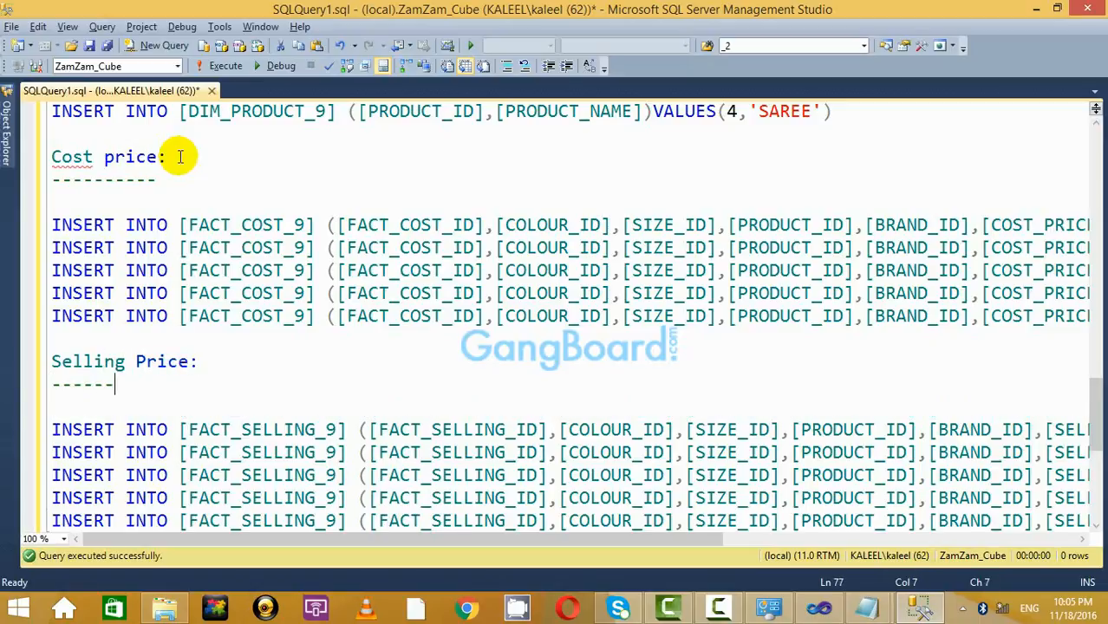
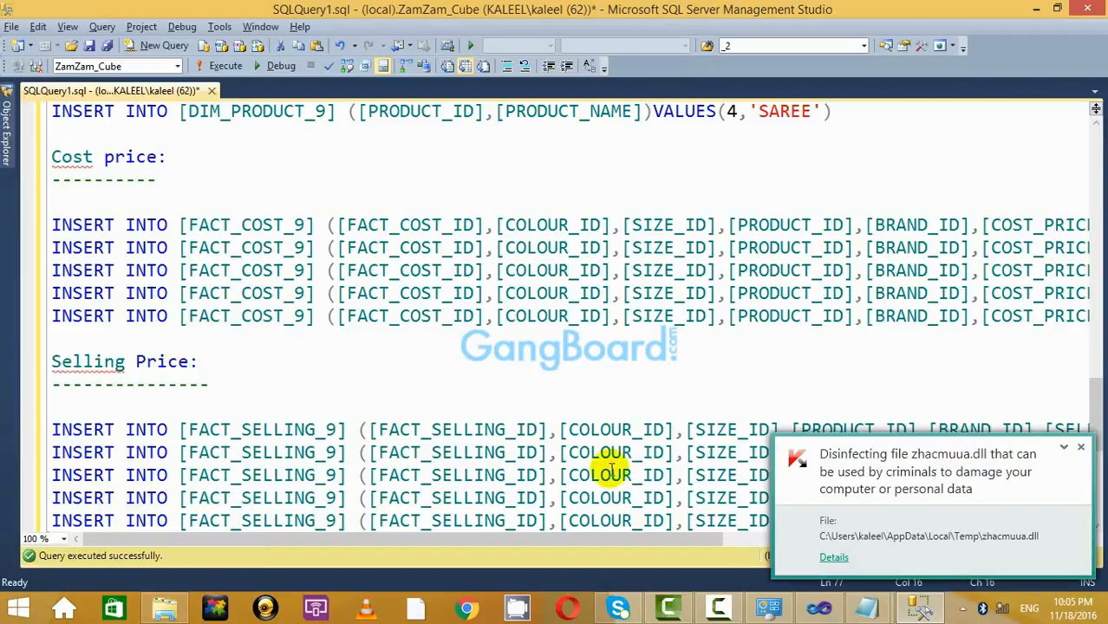
Dismiss the antivirus popup and insert blank lines at the script top and above the FACT_COST_9 inserts.
click(1081, 448)
click(713, 331)
scroll(708, 329, down, 4)
scroll(706, 330, up, 1)
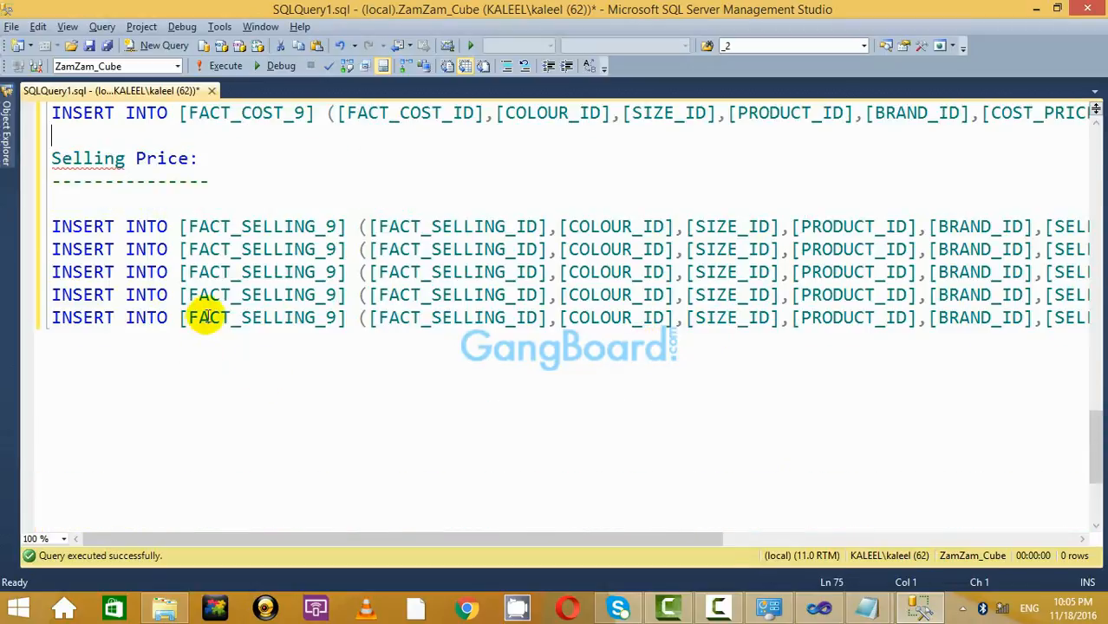
scroll(206, 317, up, 15)
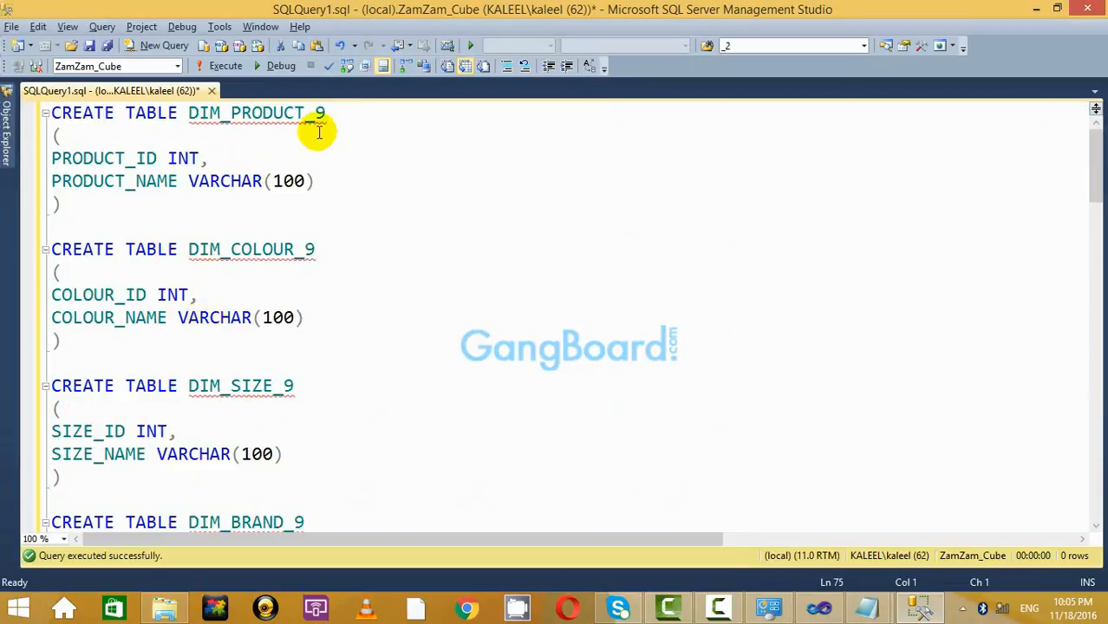
key(Return)
key(Return)
key(Return)
key(Return)
key(Return)
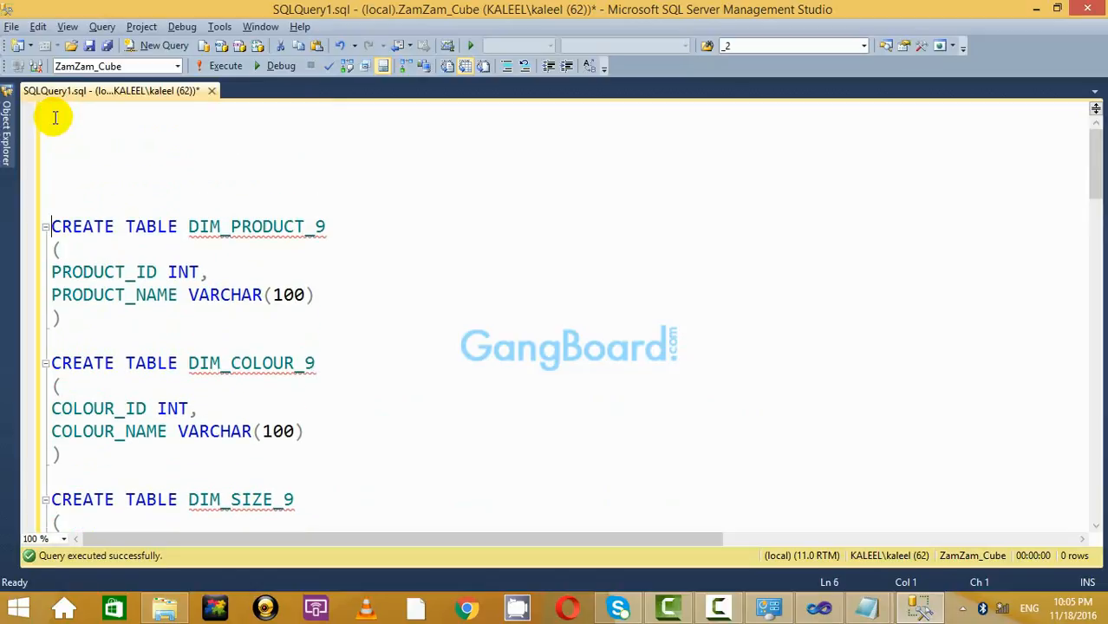
key(Return)
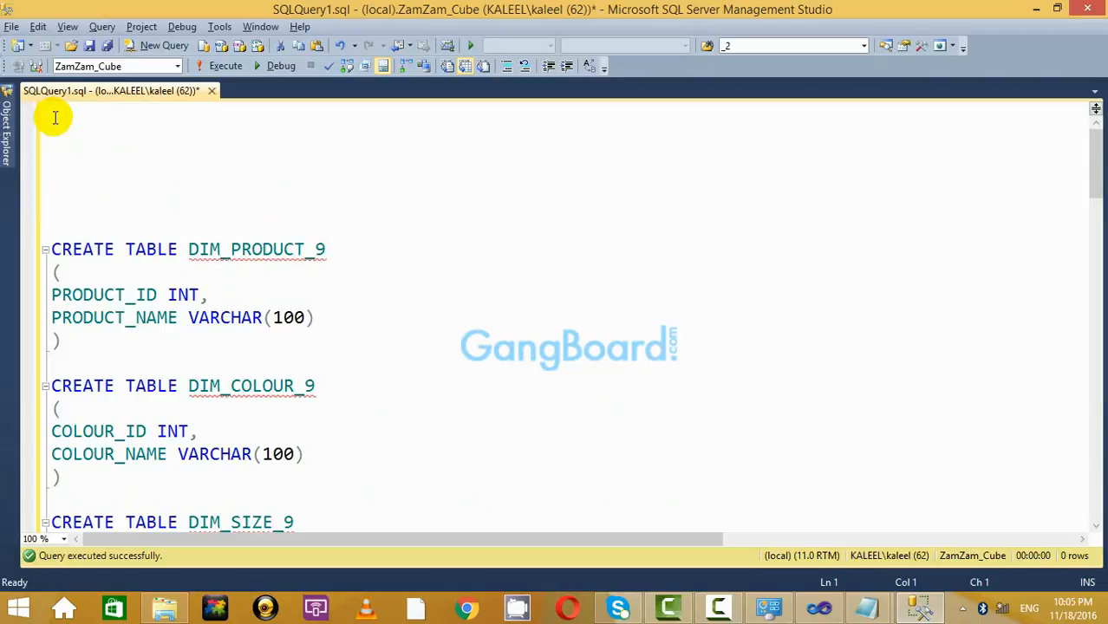
scroll(208, 193, down, 15)
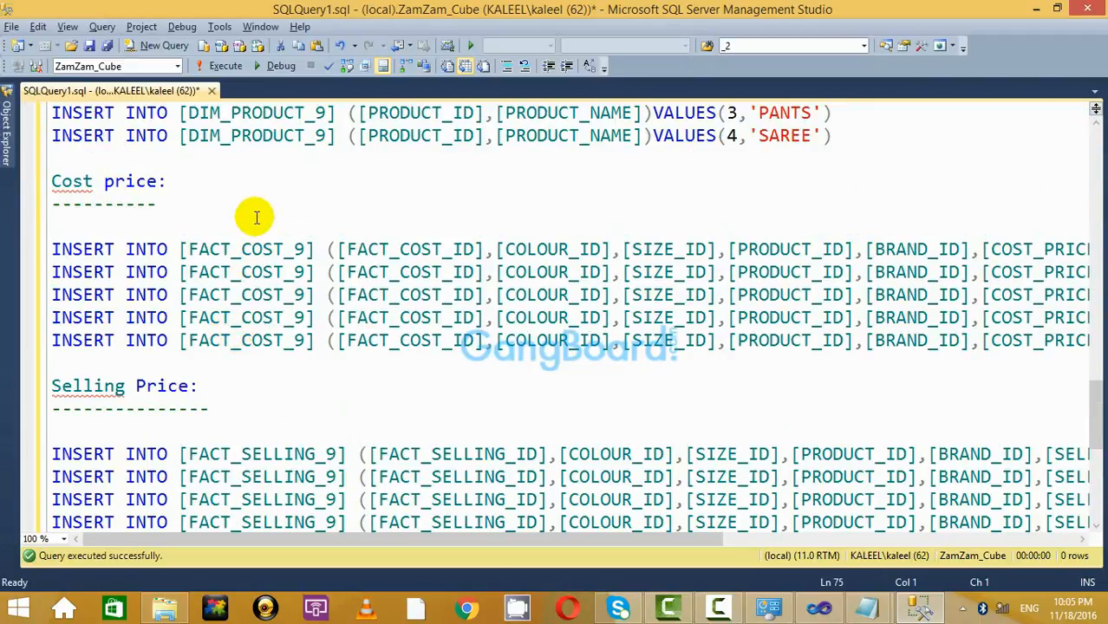
key(Return)
key(Return)
key(Return)
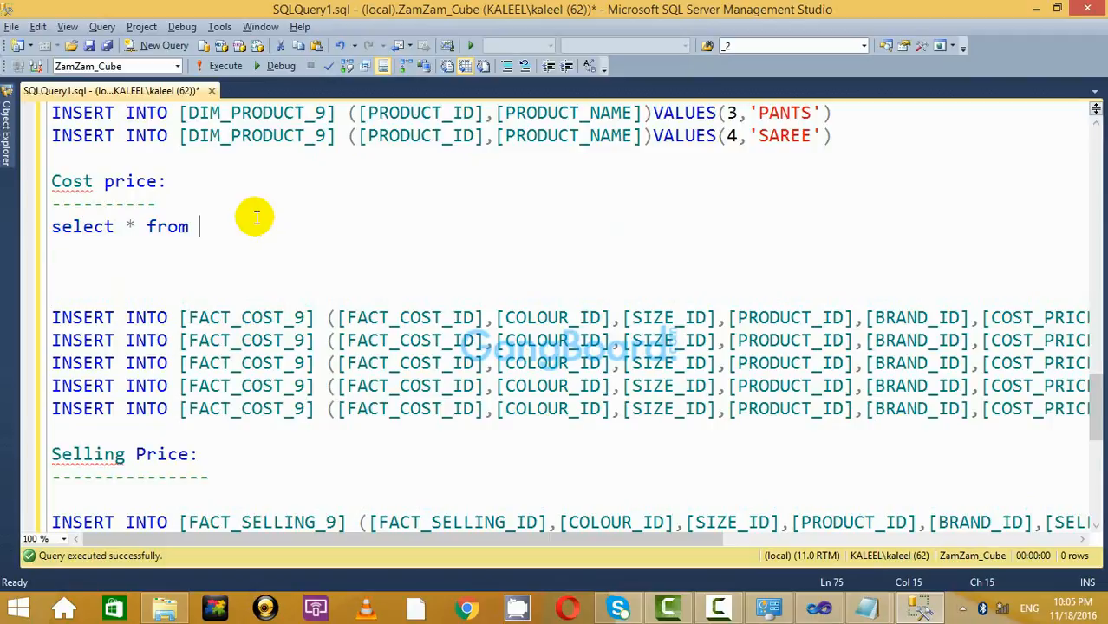
Complete 'select * from [FACT_COST_9]' under Cost price and run it, showing no rows.
double_click(260, 317)
key(ctrl+c)
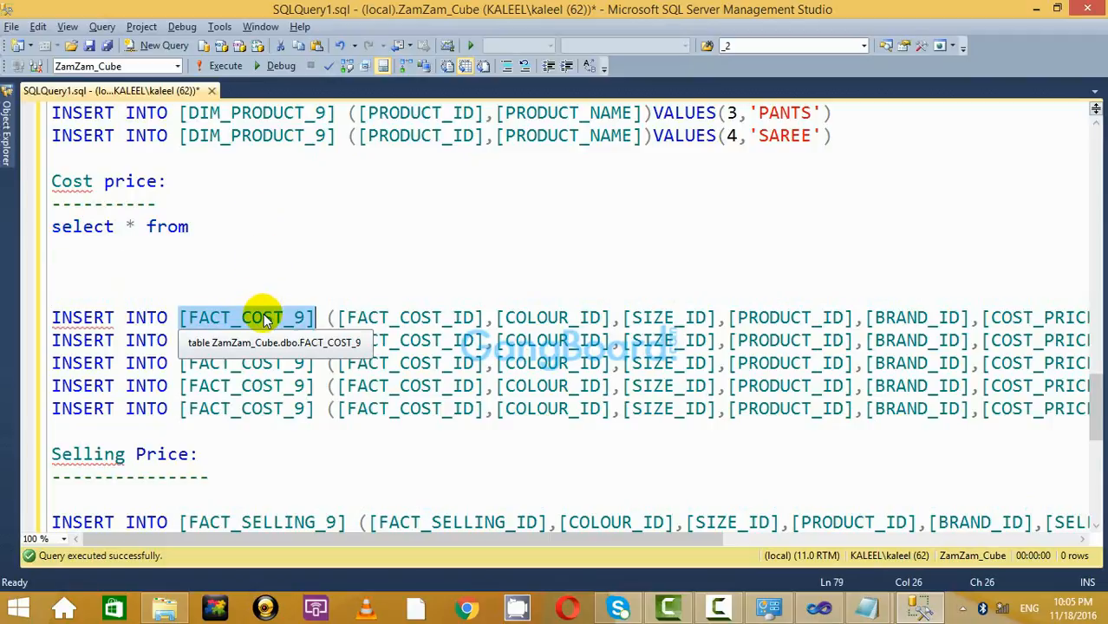
click(267, 232)
key(ctrl+v)
drag(393, 221, 35, 207)
click(250, 248)
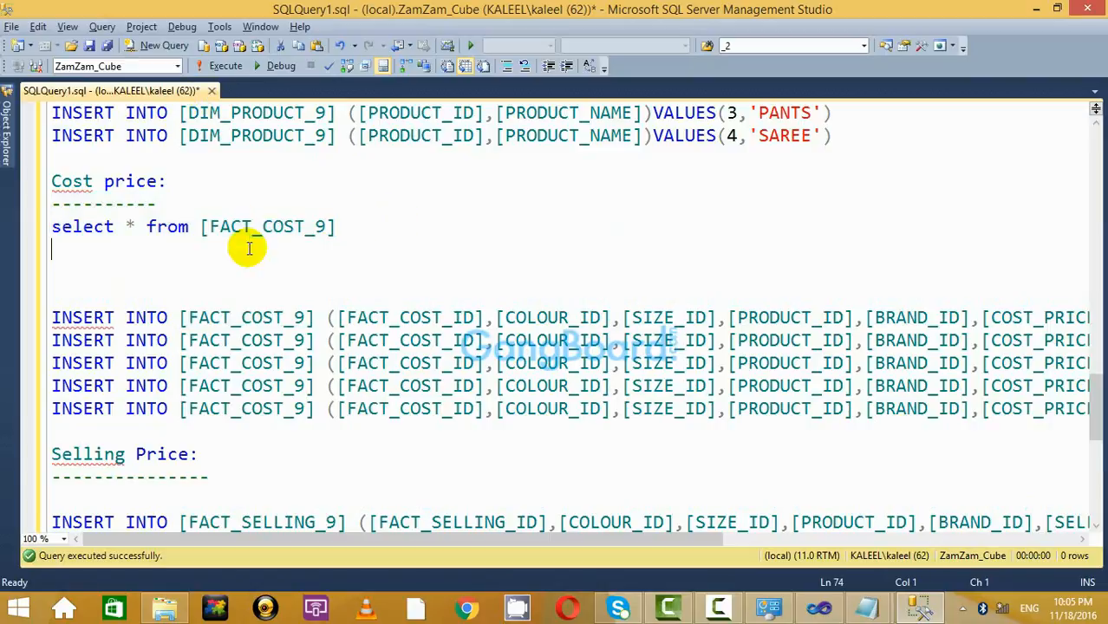
click(423, 234)
drag(364, 227, 48, 227)
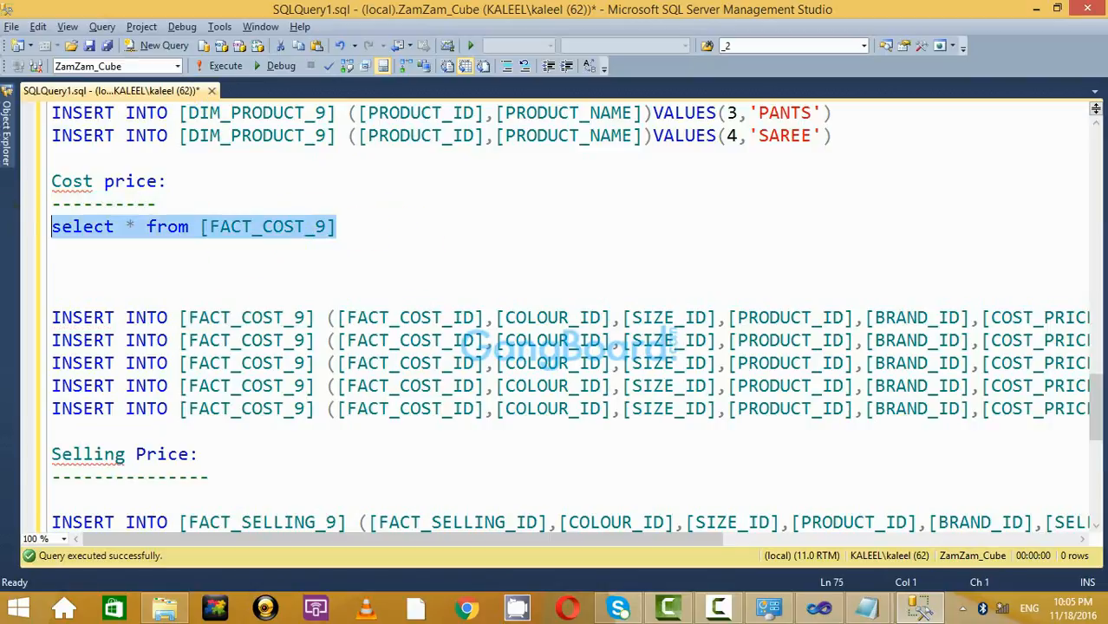
click(221, 67)
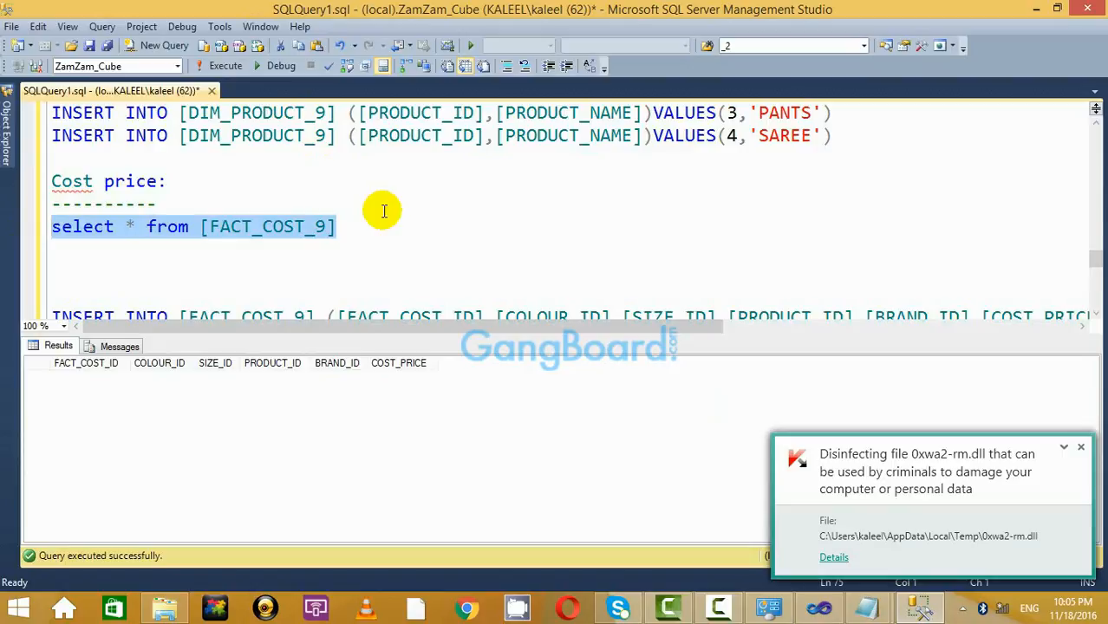
key(ctrl+r)
Copy the FACT_COST_9 select query onto a new line under the Selling Price heading.
key(Down)
key(Down)
key(Down)
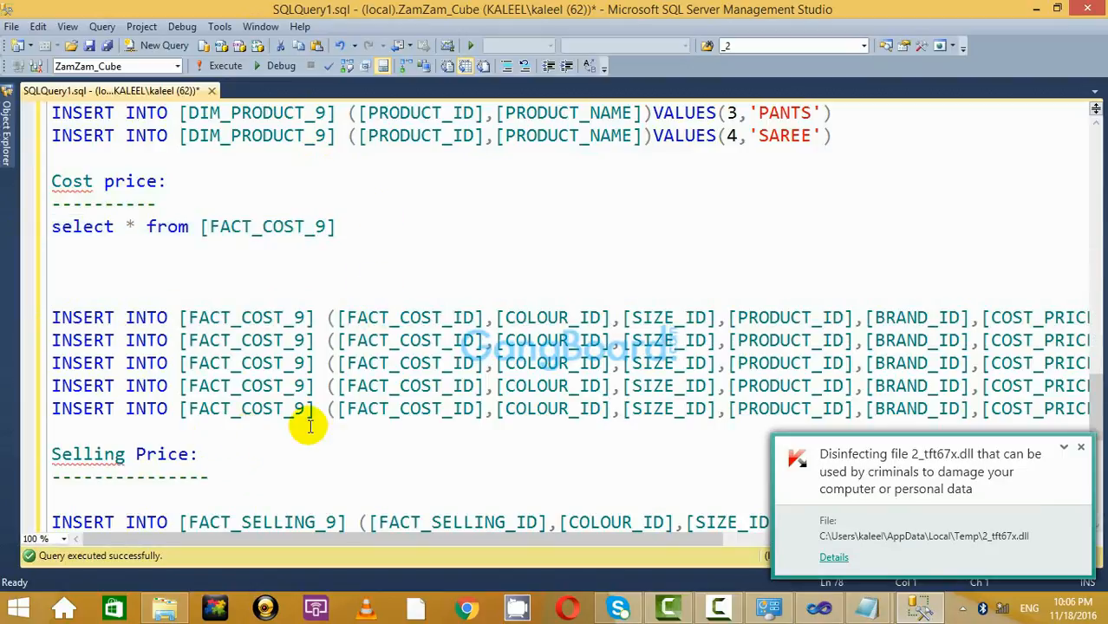
scroll(303, 416, down, 1)
drag(343, 158, 76, 158)
key(ctrl+c)
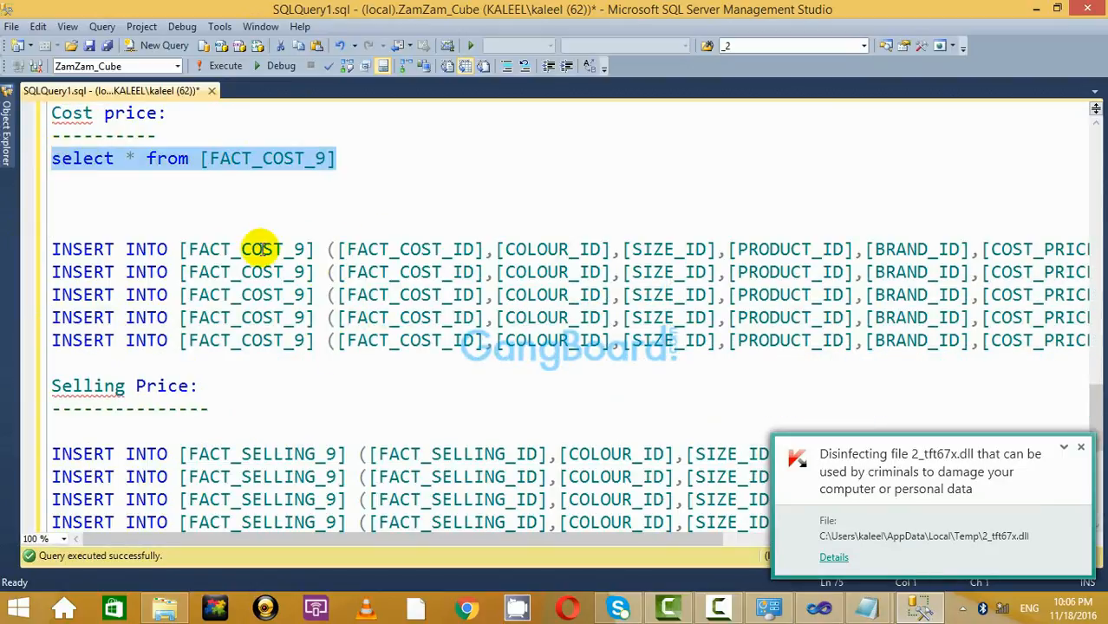
click(312, 429)
key(Return)
key(Return)
key(ctrl+v)
key(Return)
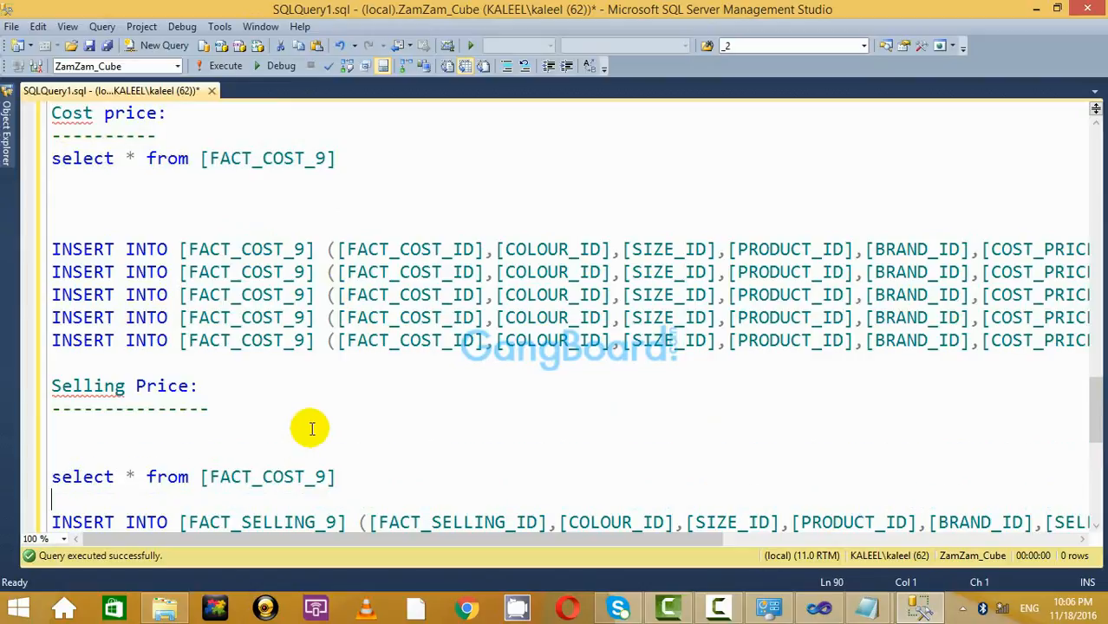
Change the copied query to 'select * from [FACT_SELLING_9]' and run it, returning 5 rows.
scroll(301, 448, down, 3)
double_click(286, 323)
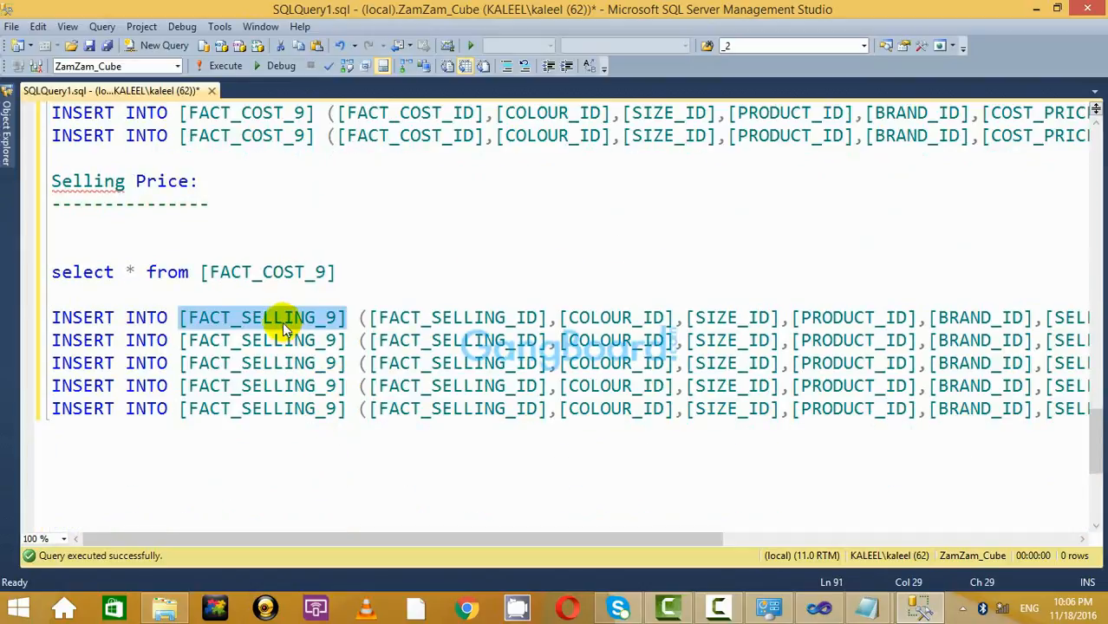
key(ctrl+c)
double_click(289, 272)
key(ctrl+v)
drag(421, 280, 52, 272)
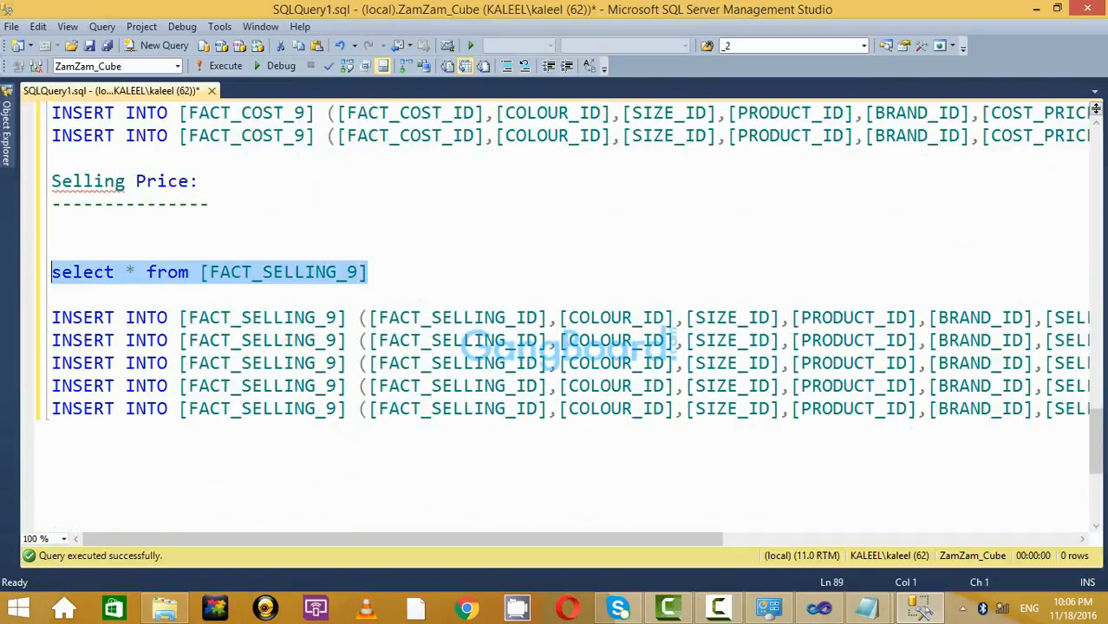
click(226, 66)
click(527, 247)
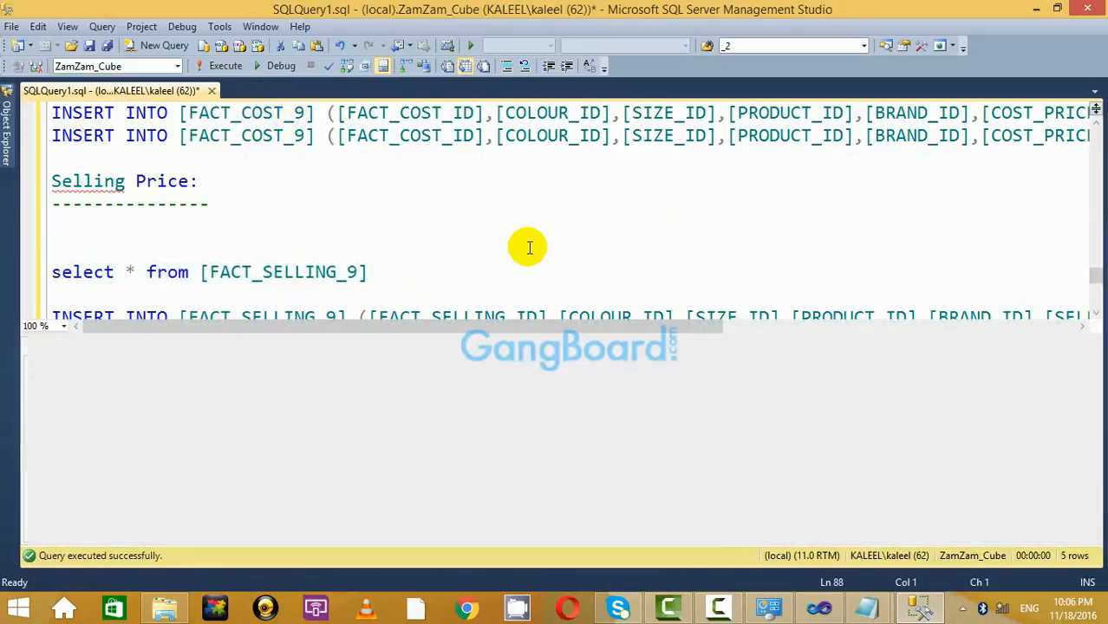
key(ctrl+r)
Run the FACT_COST_9 select query again and hide the results.
scroll(382, 256, up, 3)
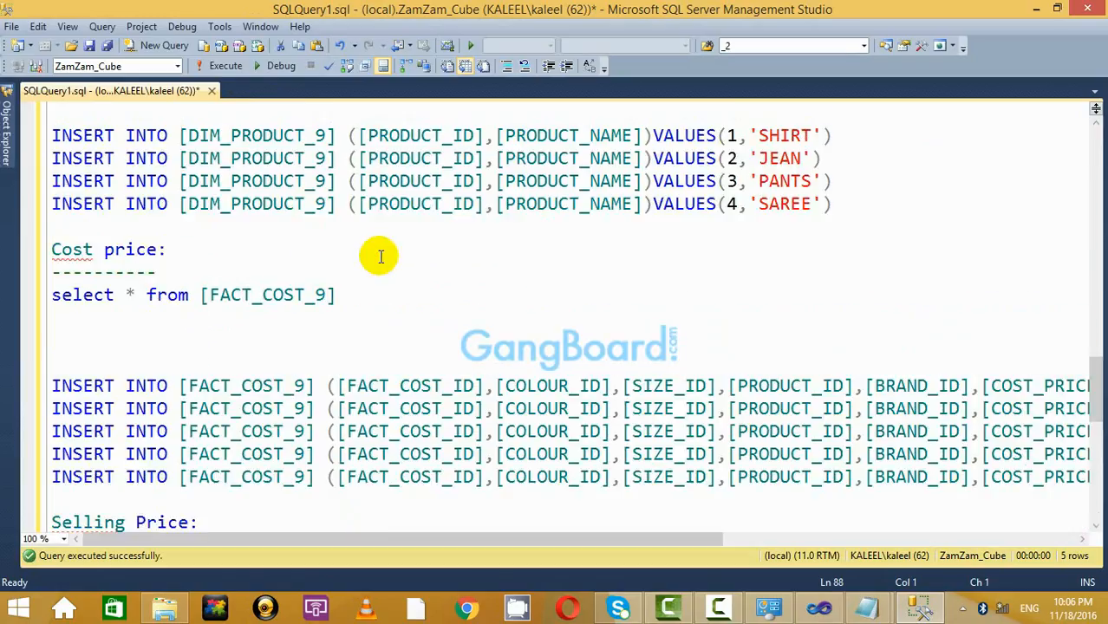
drag(337, 158, 296, 157)
drag(196, 141, 5, 165)
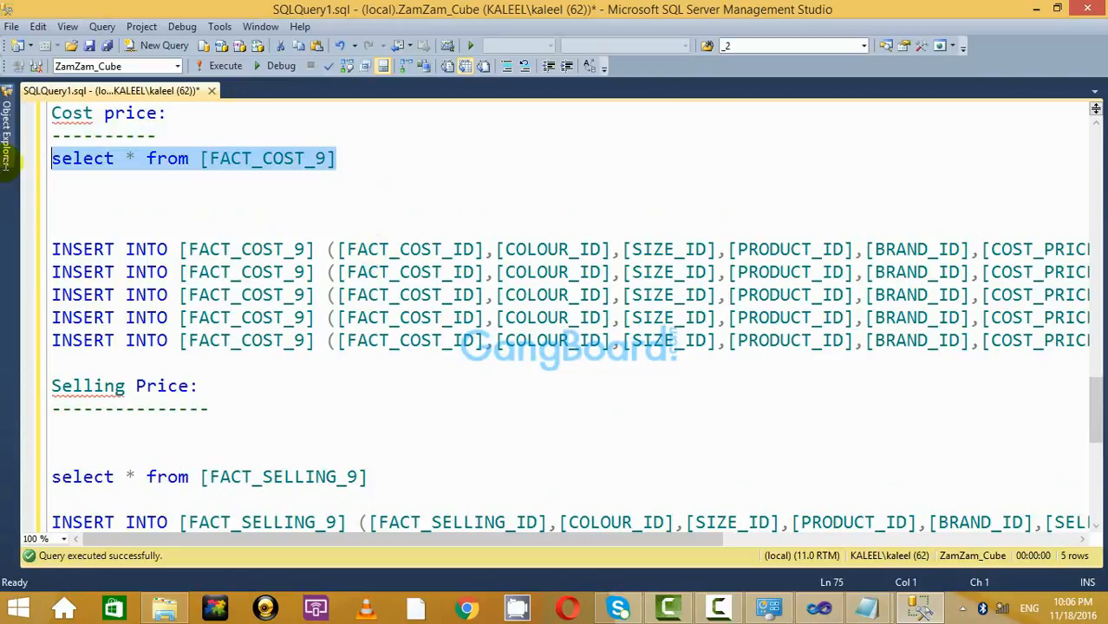
click(229, 66)
click(464, 171)
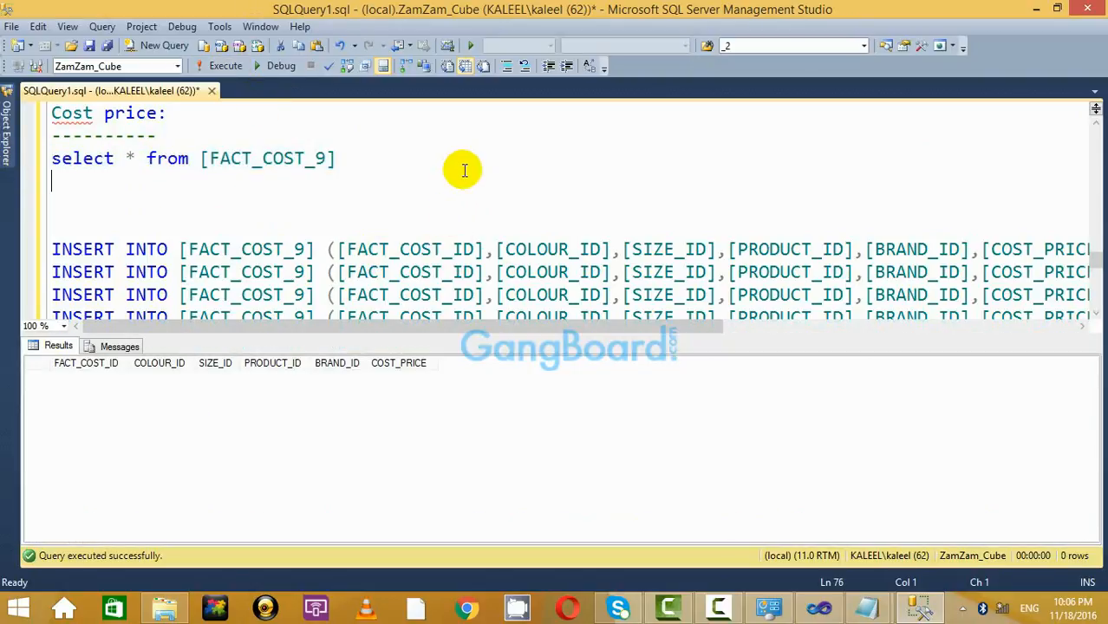
key(ctrl+r)
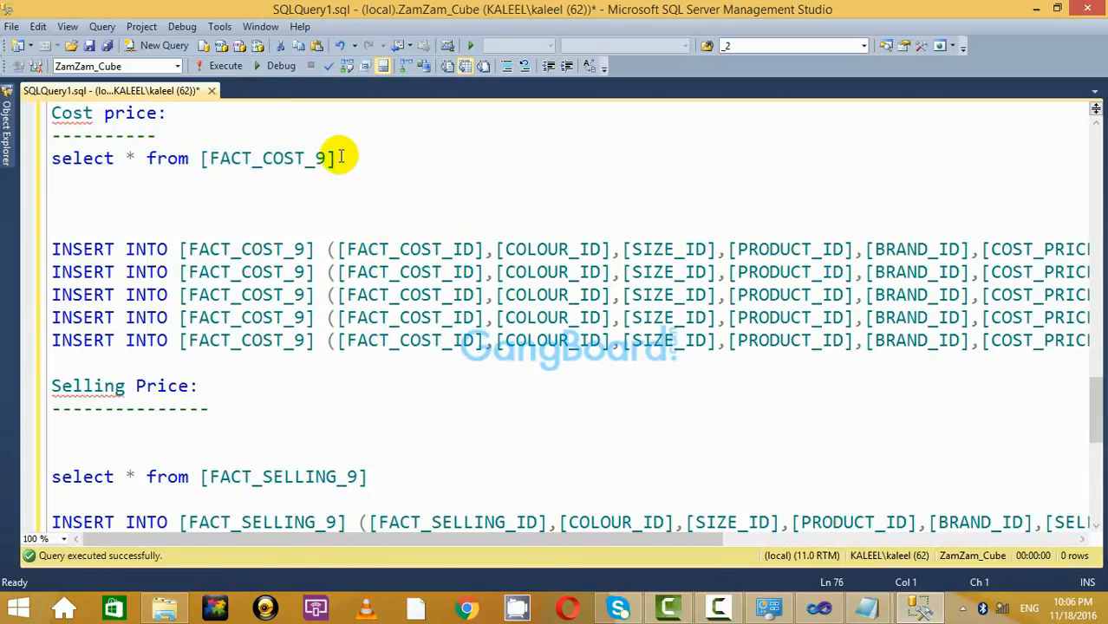
Dismiss the antivirus notification and put the caret under the Selling Price heading.
click(357, 195)
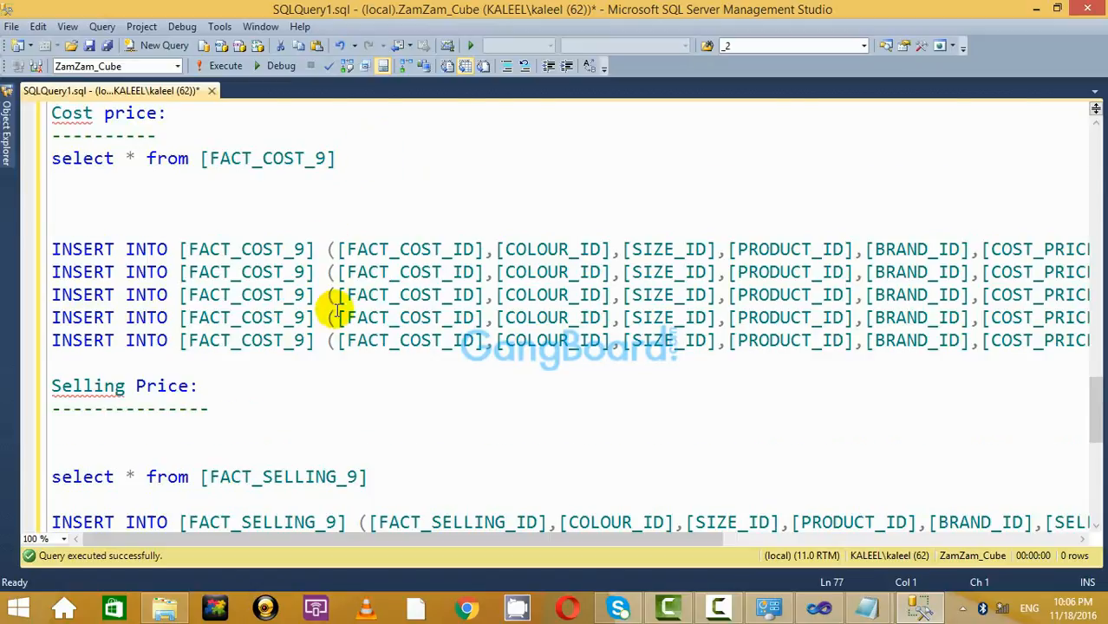
scroll(347, 304, up, 3)
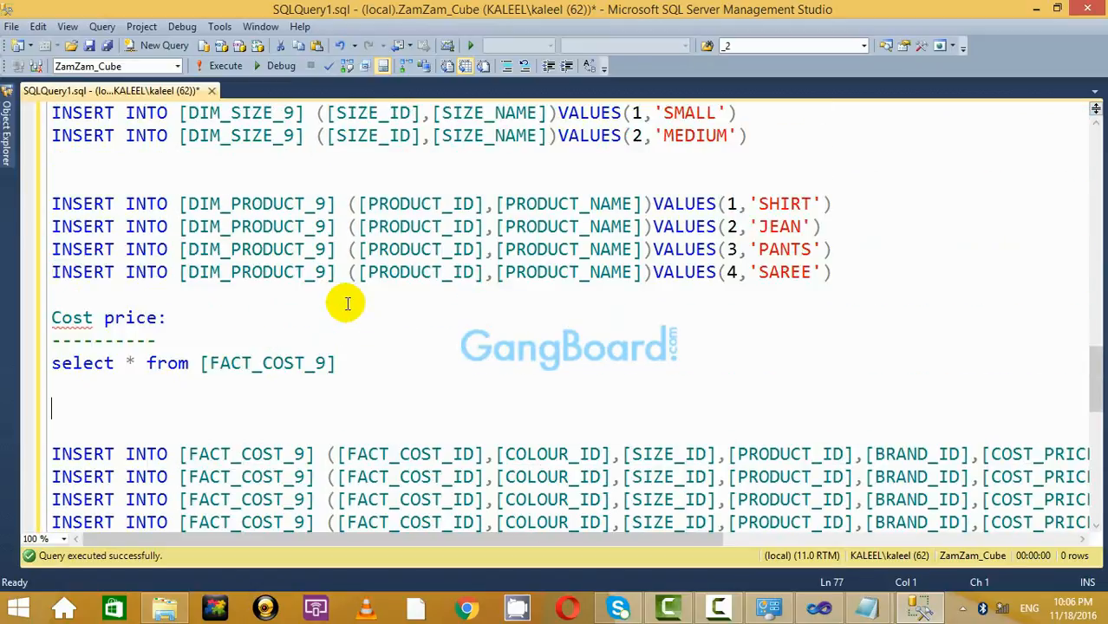
scroll(321, 316, down, 2)
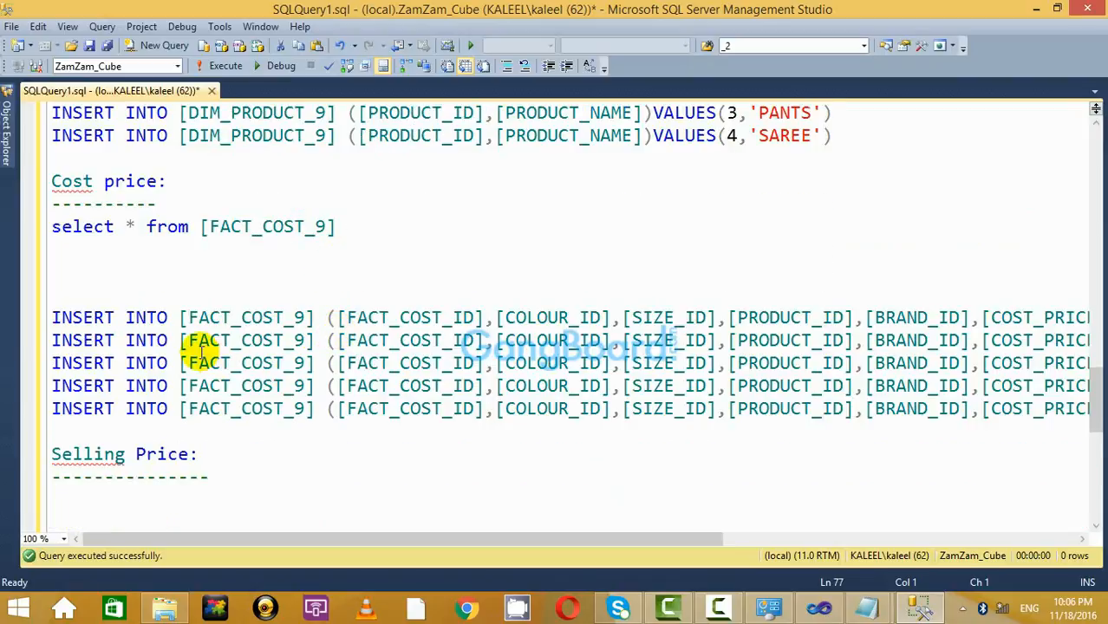
scroll(201, 347, down, 2)
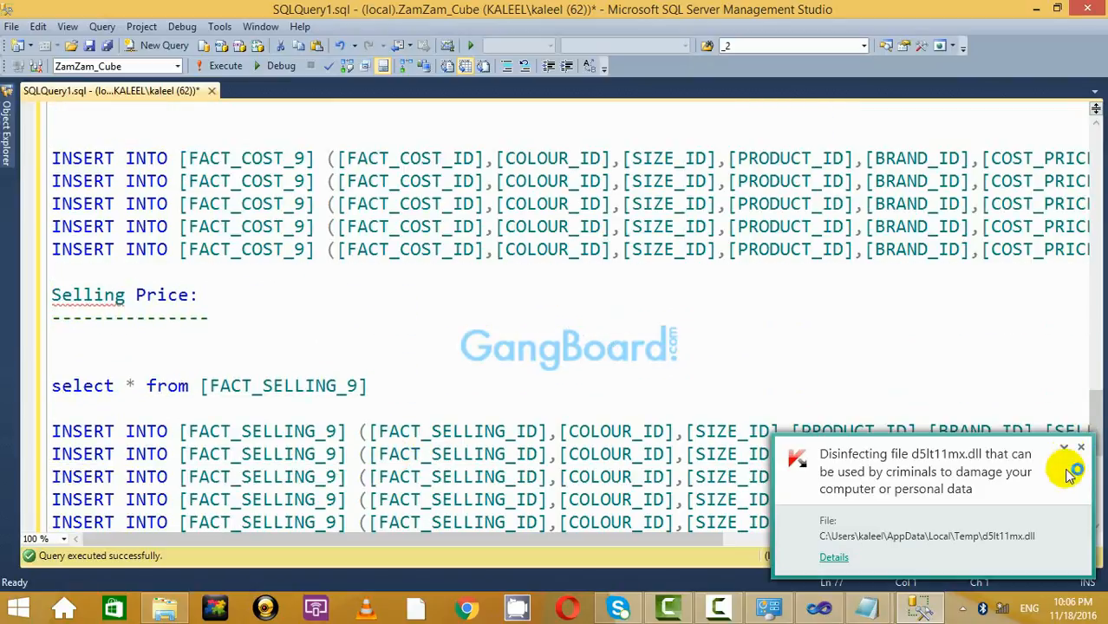
click(426, 402)
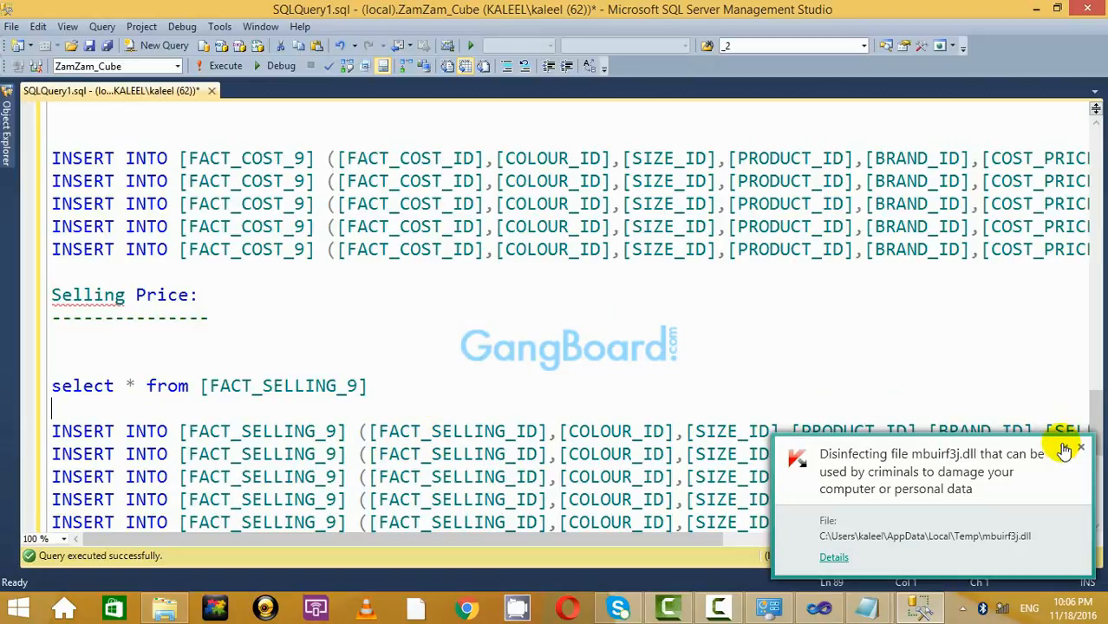
click(1082, 449)
click(546, 335)
scroll(396, 333, up, 1)
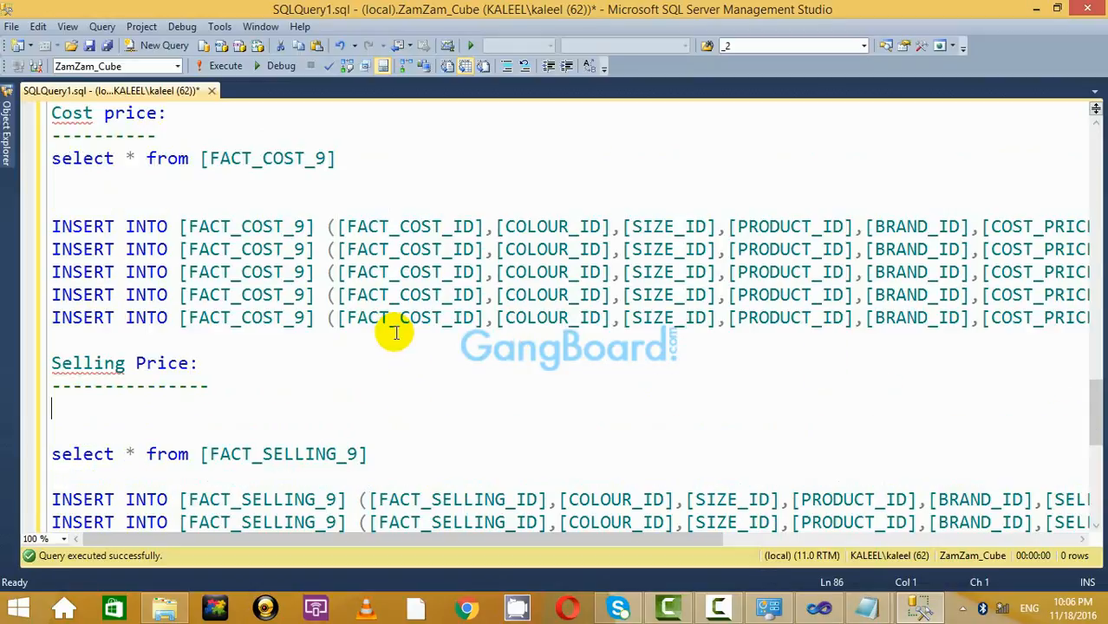
scroll(396, 333, down, 2)
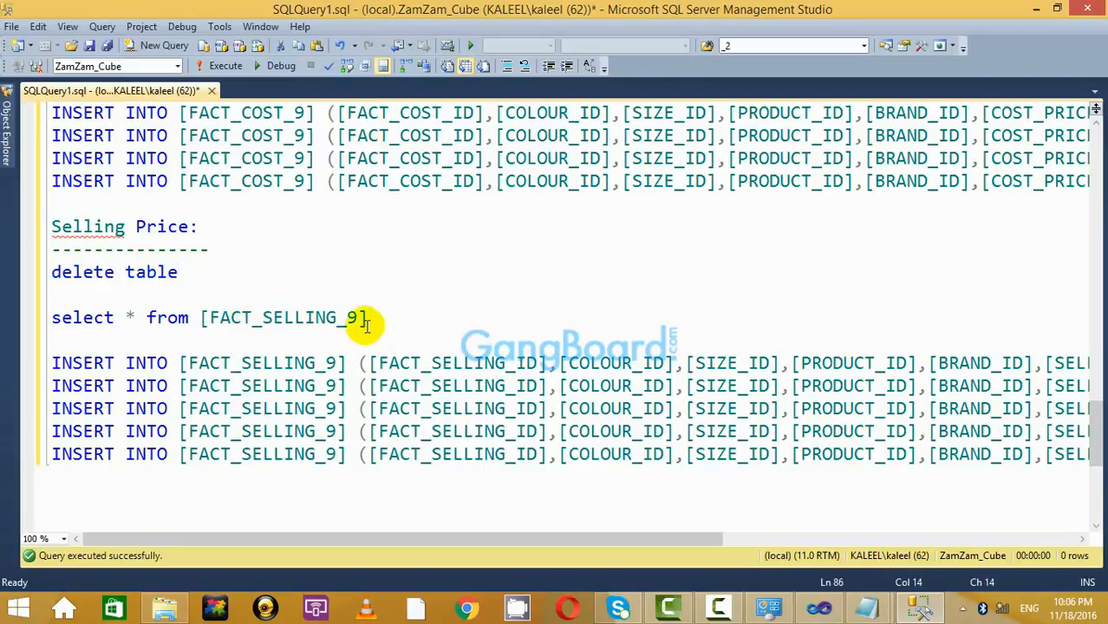
Write 'delete from [FACT_SELLING_9]' under Selling Price and run it.
drag(367, 318, 201, 317)
key(ctrl+c)
click(212, 274)
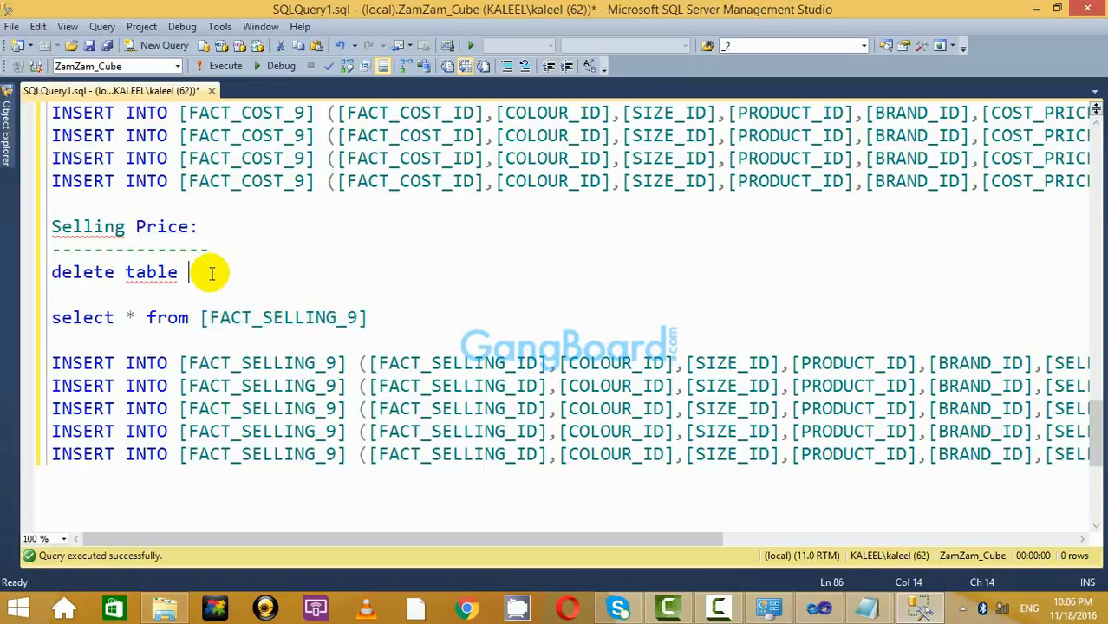
key(ctrl+v)
click(166, 274)
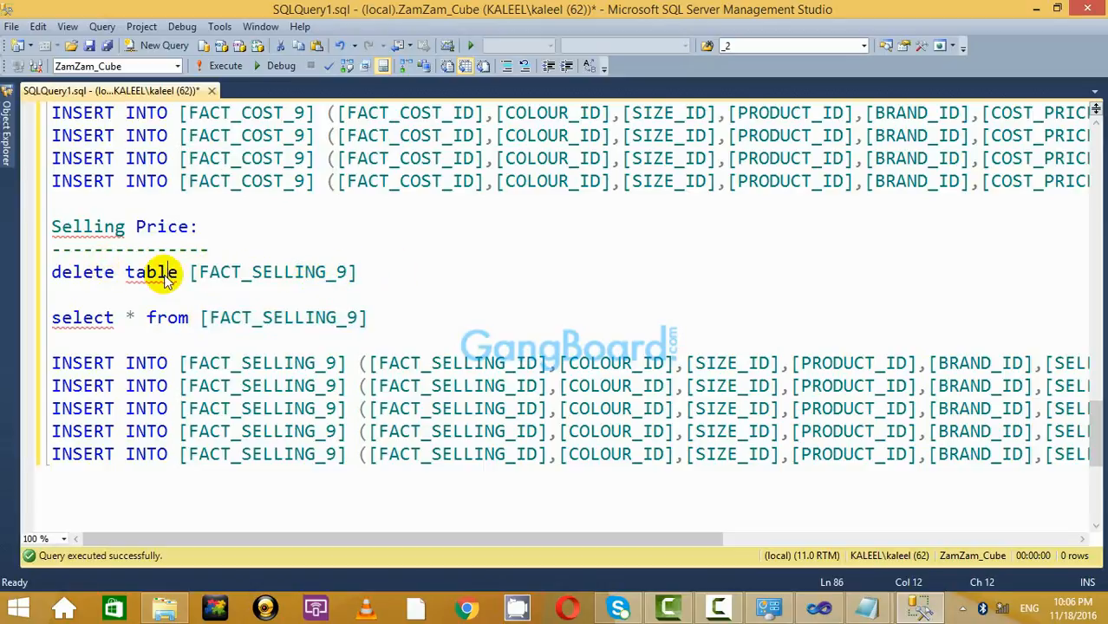
text(from)
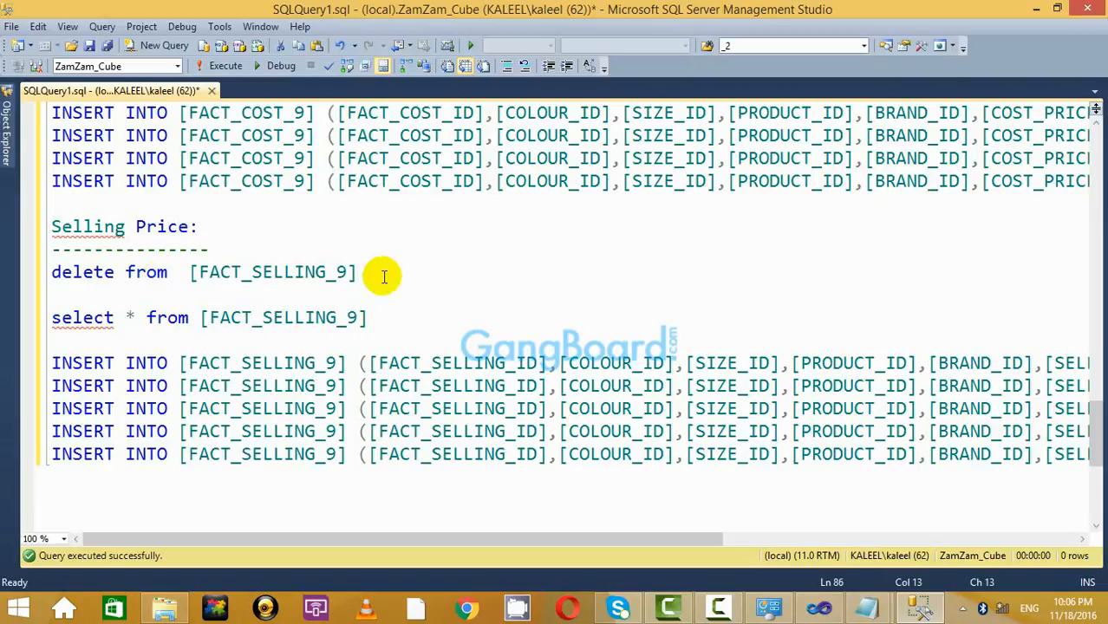
drag(381, 272, 31, 279)
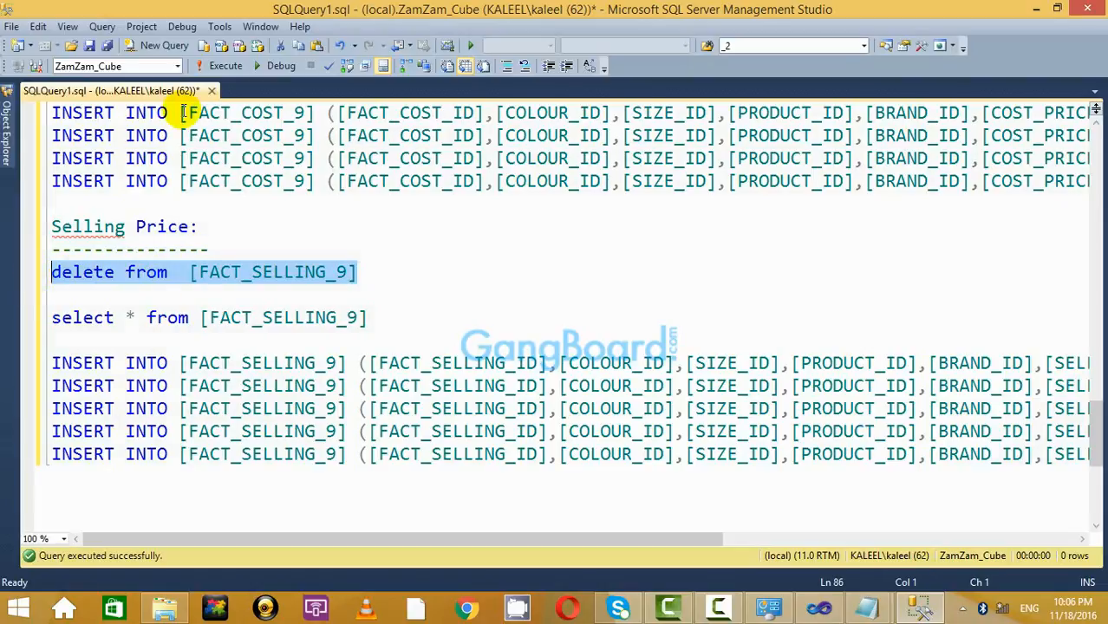
click(221, 66)
key(ctrl+r)
Rerun 'select * from [FACT_SELLING_9]' to confirm 0 rows, then hide the results.
click(415, 276)
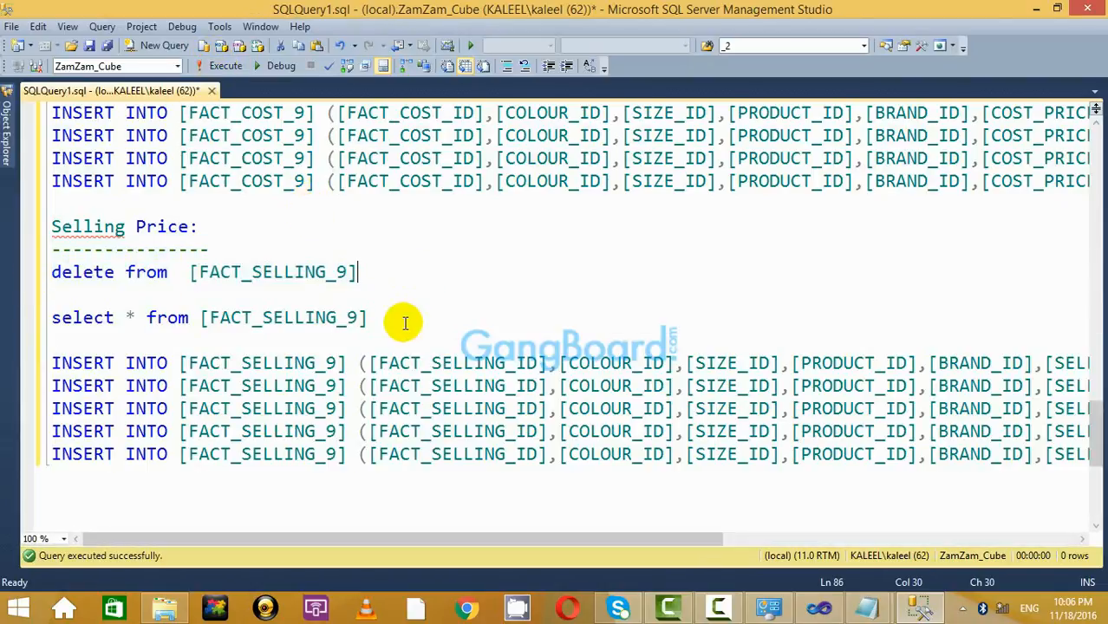
drag(403, 319, 34, 319)
click(223, 67)
click(402, 250)
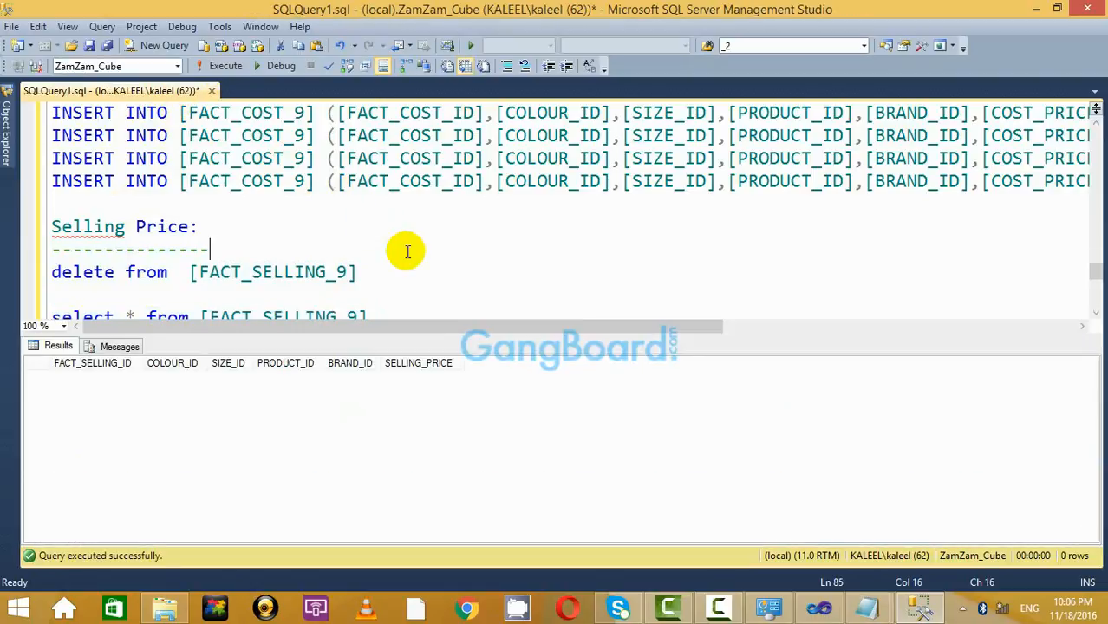
key(ctrl+r)
click(527, 297)
scroll(528, 302, up, 5)
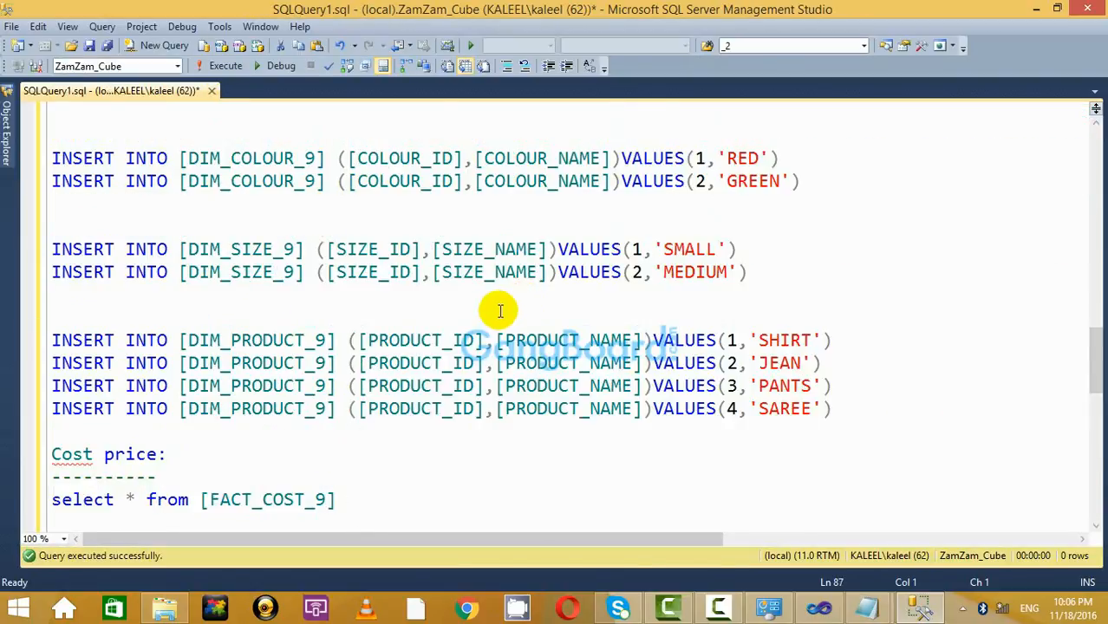
scroll(485, 313, down, 2)
scroll(420, 325, up, 1)
scroll(396, 339, down, 4)
scroll(396, 302, up, 15)
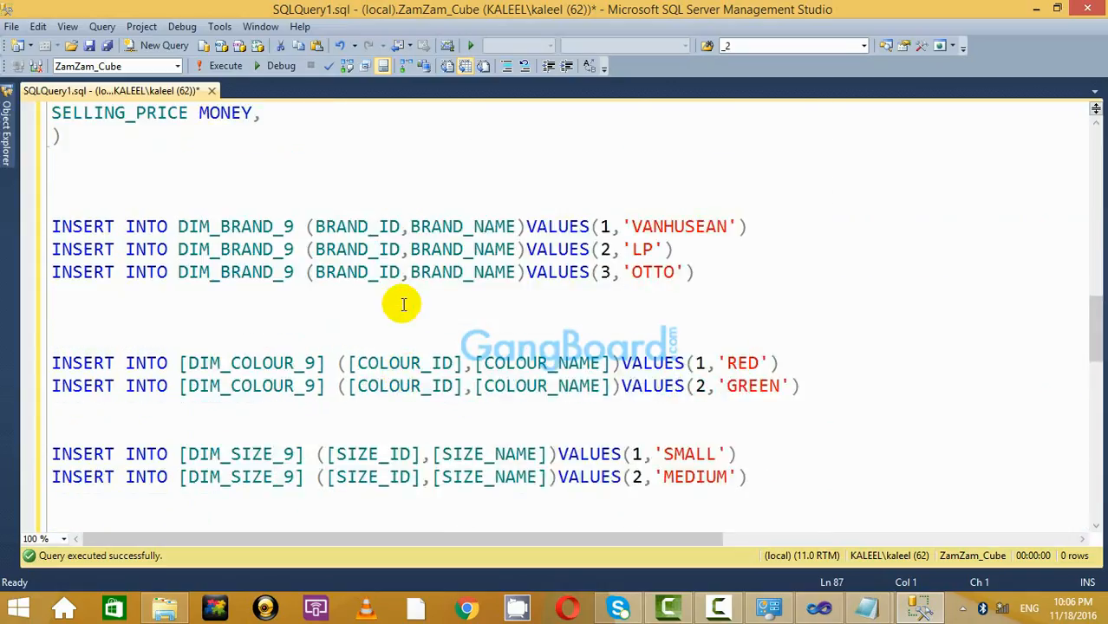
Open Object Explorer, dismiss the antivirus popup and look through the ZamZam_Cube table list.
click(7, 135)
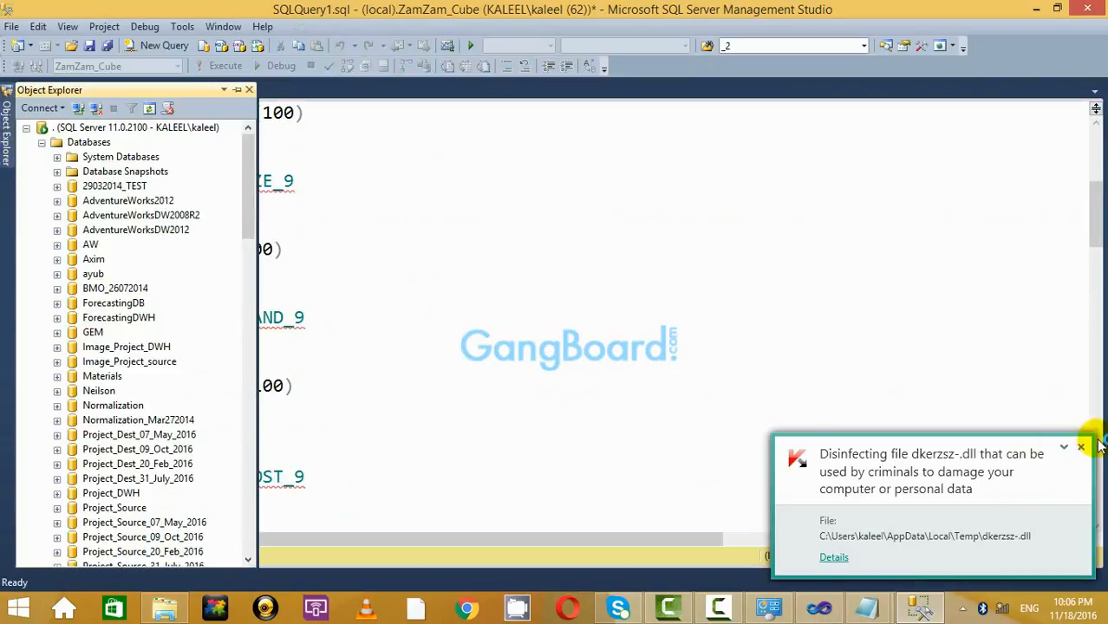
click(1082, 449)
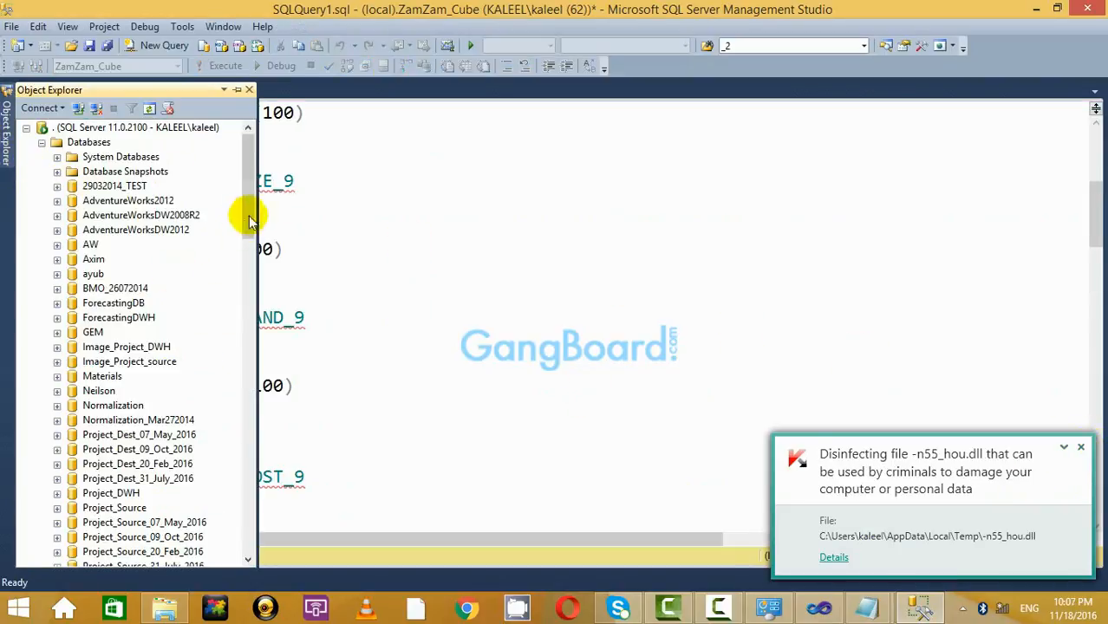
drag(245, 202, 249, 351)
click(73, 200)
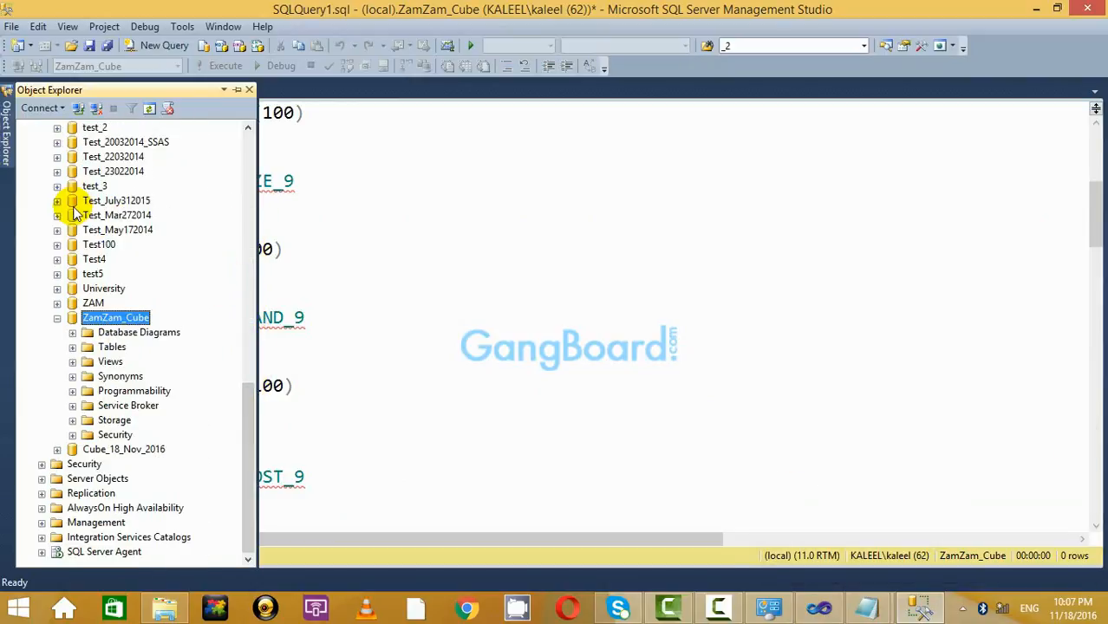
right_click(121, 323)
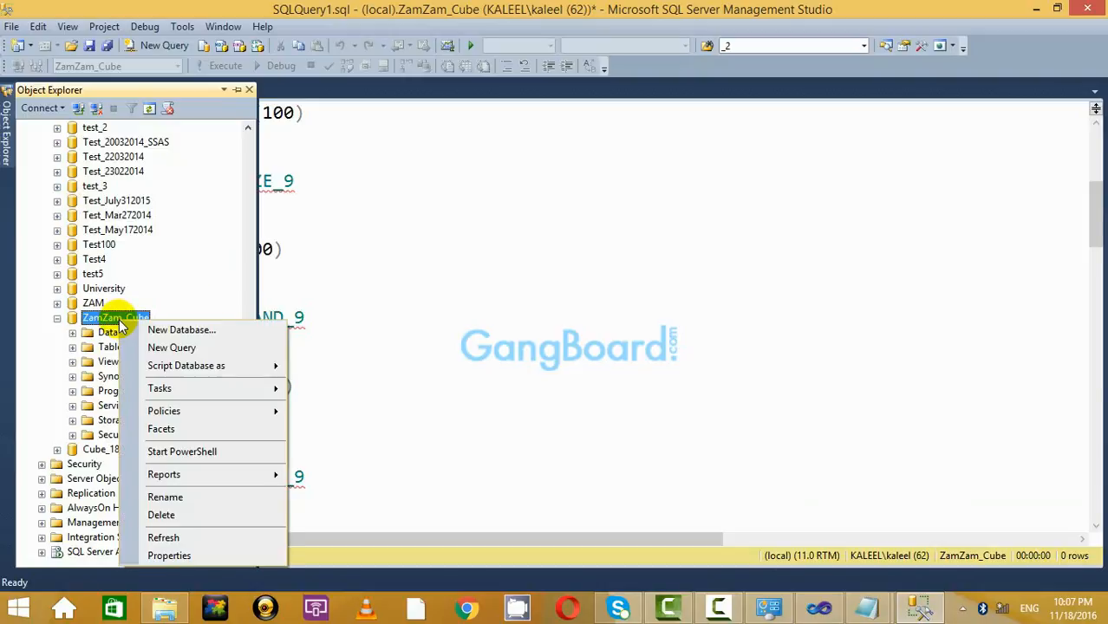
click(171, 294)
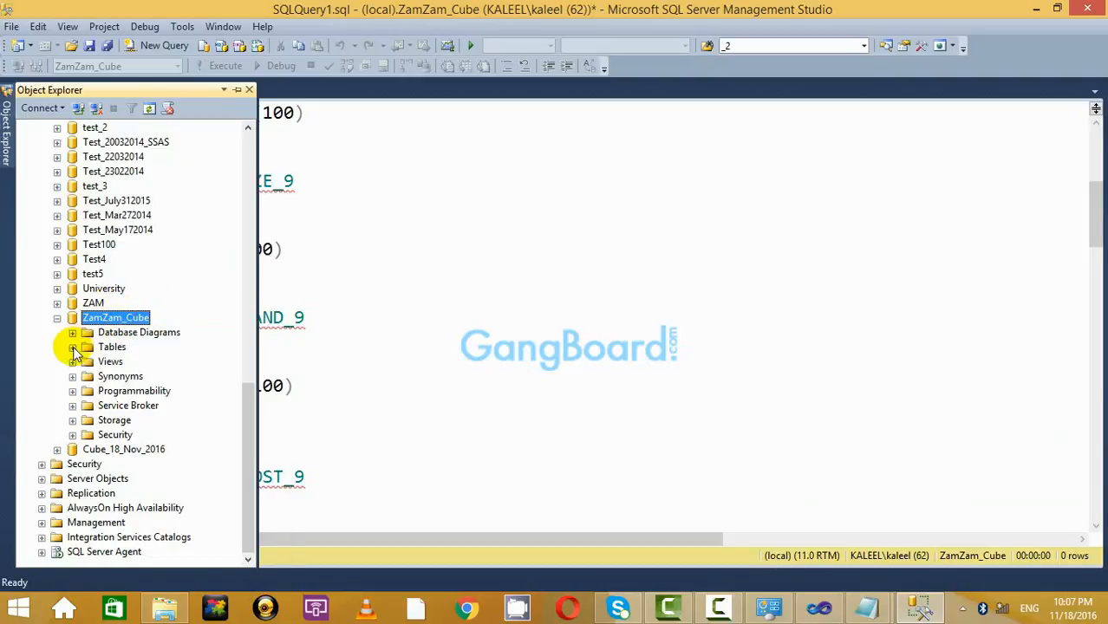
click(73, 348)
scroll(141, 284, up, 6)
scroll(141, 286, down, 4)
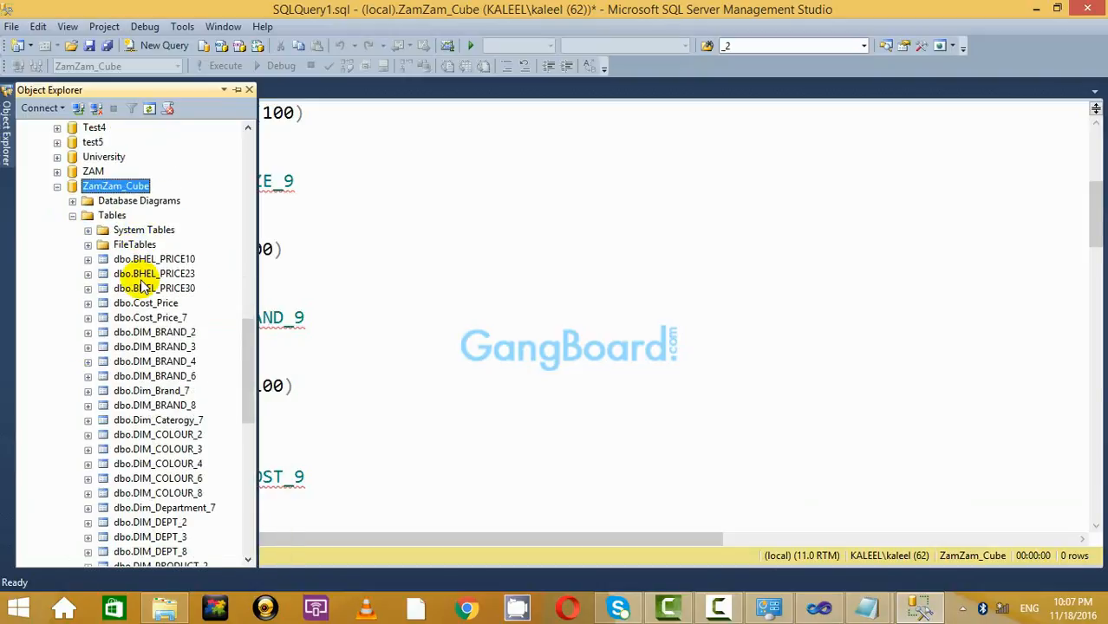
scroll(148, 293, down, 7)
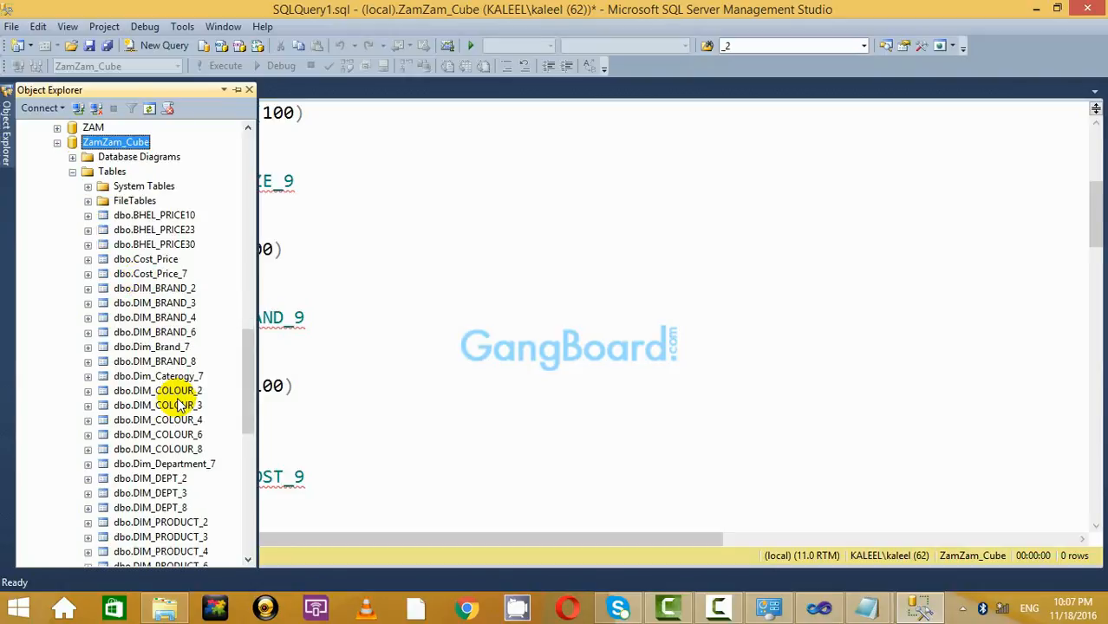
scroll(165, 384, down, 5)
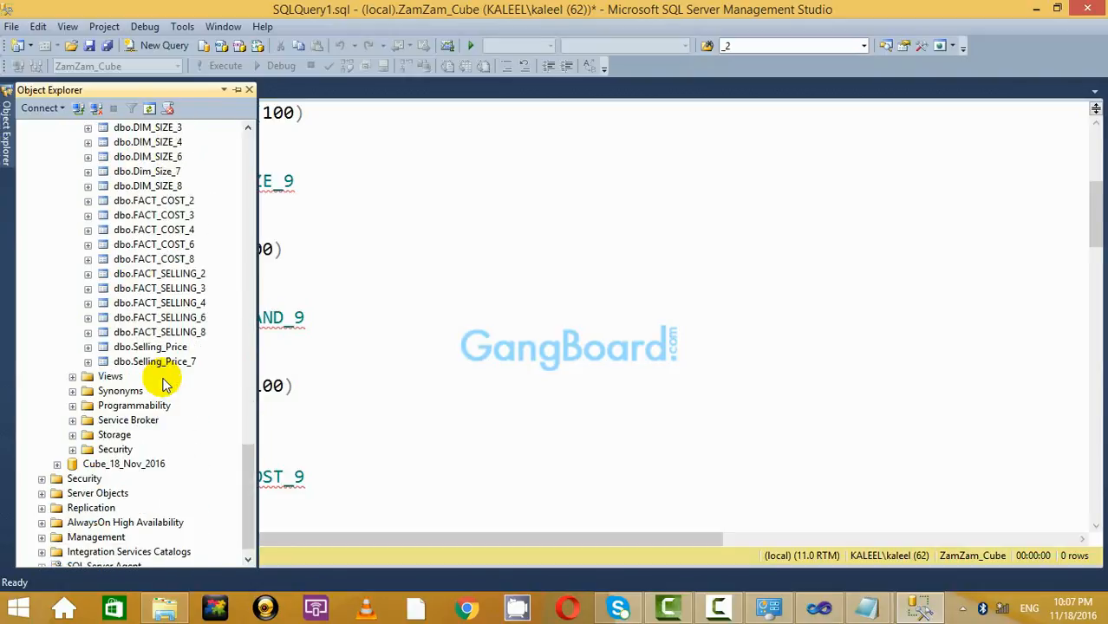
scroll(165, 384, up, 12)
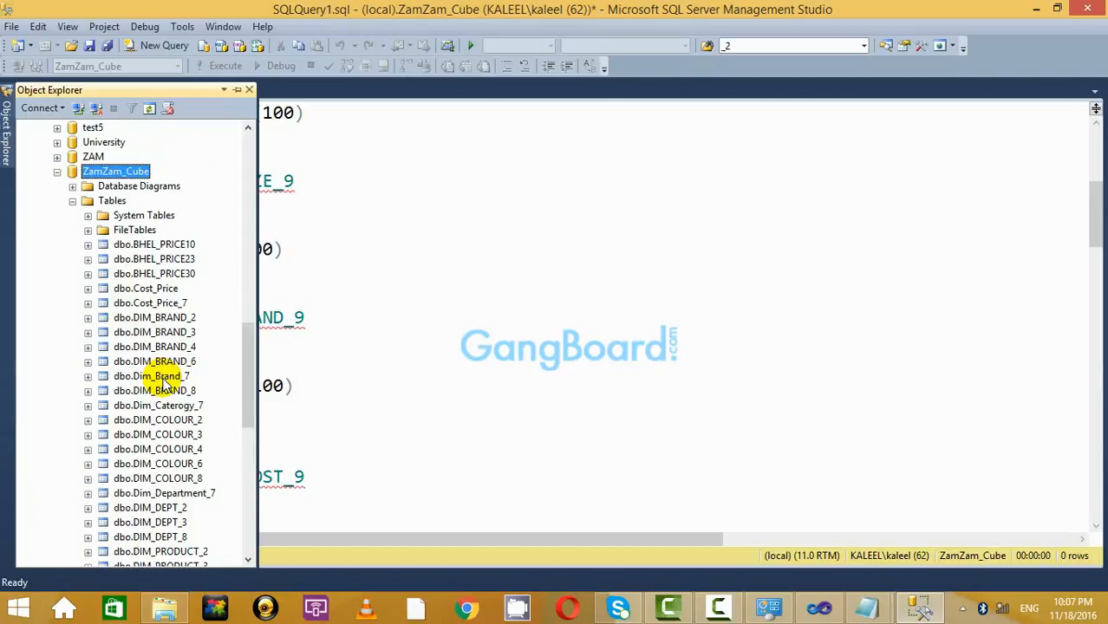
scroll(162, 384, up, 2)
scroll(162, 385, down, 7)
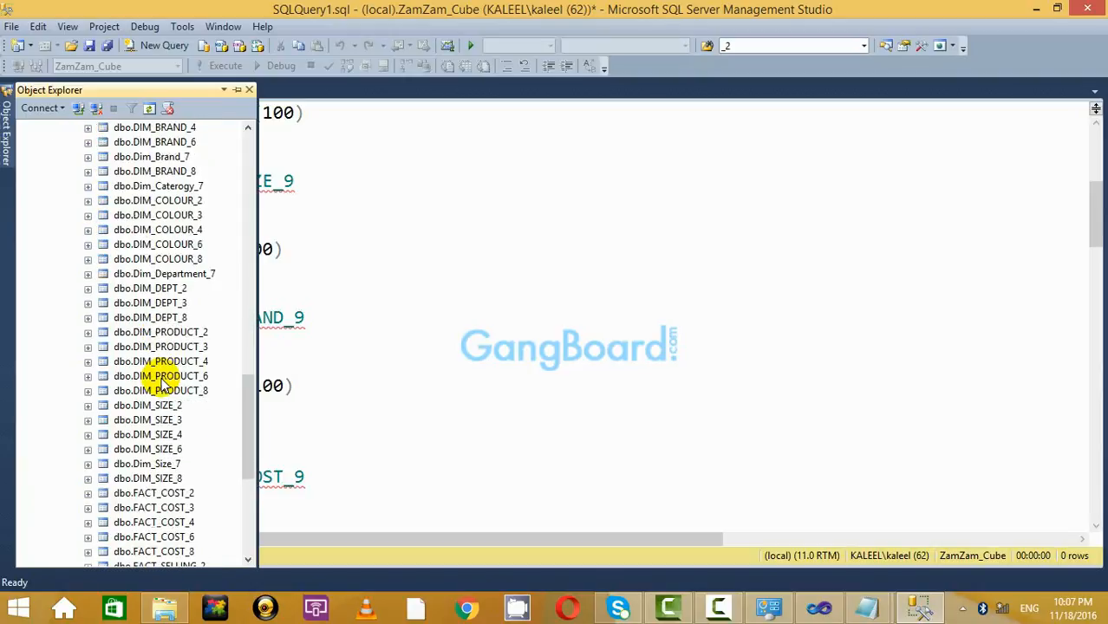
scroll(162, 384, down, 1)
scroll(162, 384, up, 5)
scroll(162, 384, down, 8)
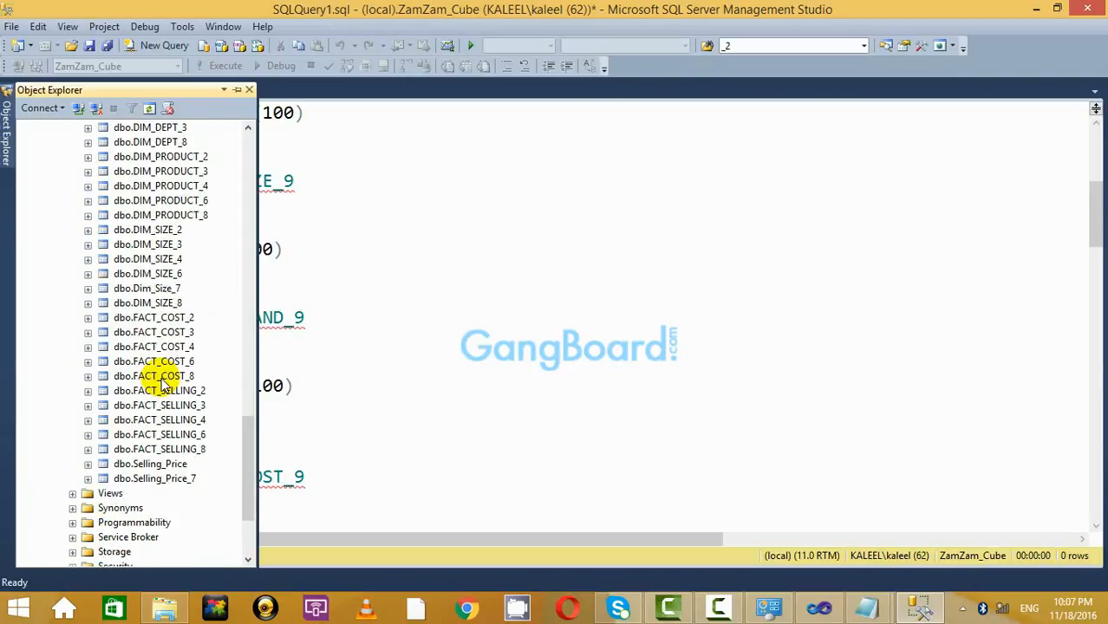
scroll(160, 382, up, 13)
Refresh ZamZam_Cube and expand Tables to show the new _9 tables.
right_click(113, 262)
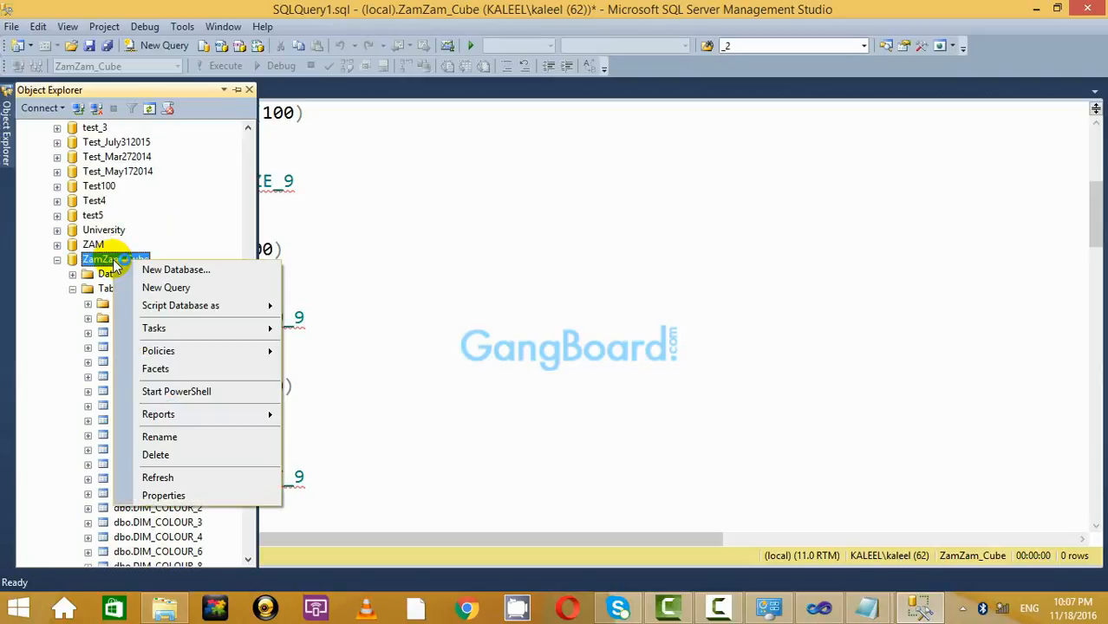
click(187, 478)
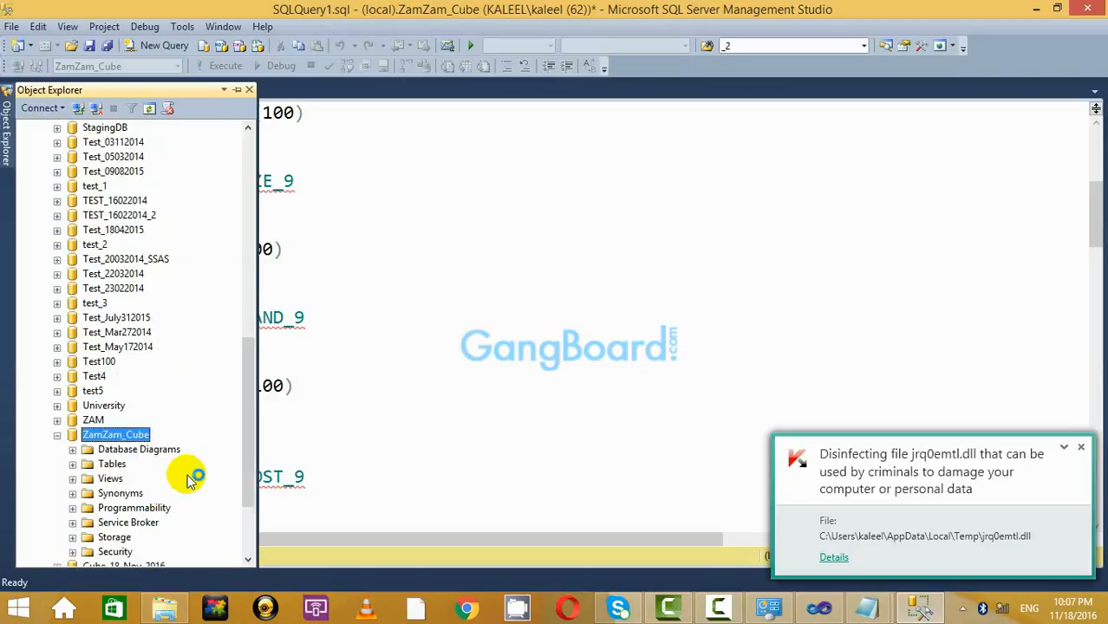
click(73, 464)
scroll(228, 251, down, 5)
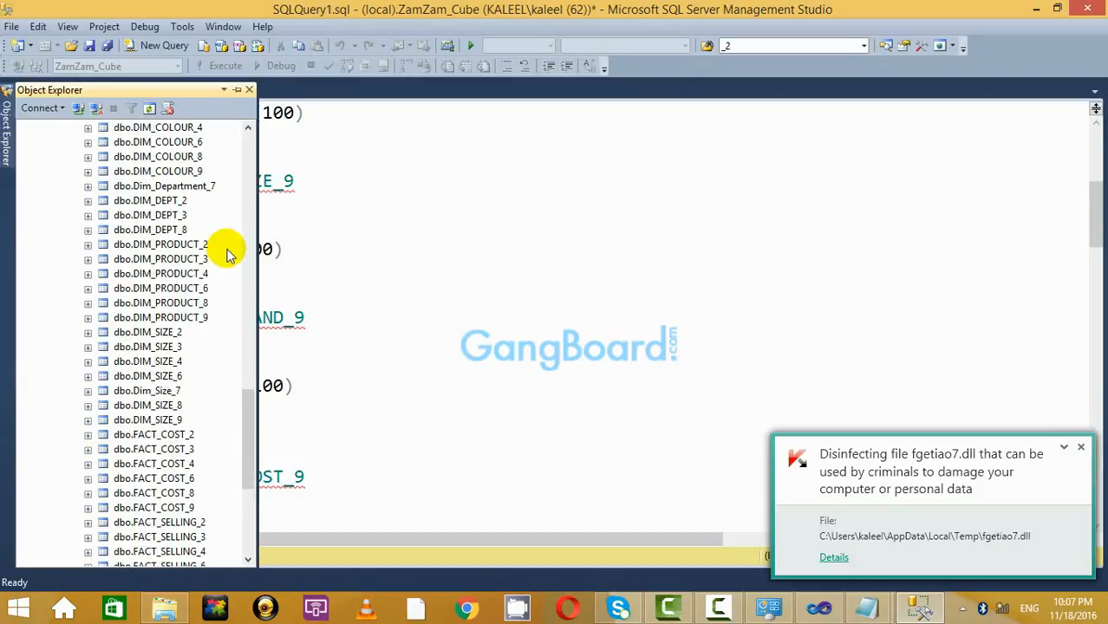
scroll(228, 250, up, 3)
scroll(228, 251, down, 2)
scroll(228, 252, down, 2)
scroll(227, 247, up, 10)
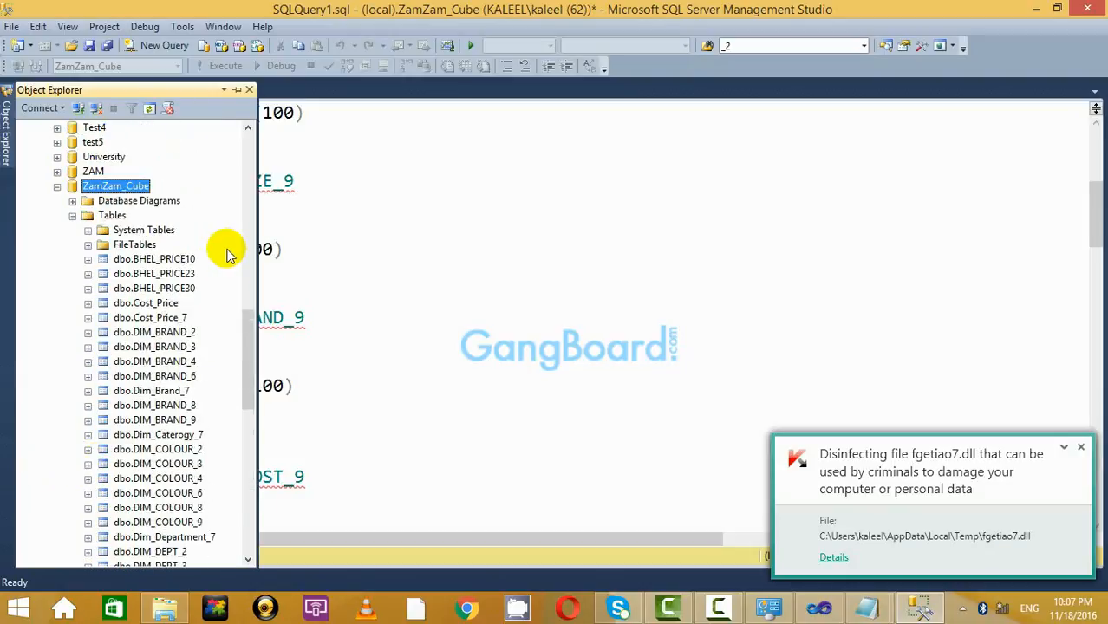
Expand Database Diagrams, try a new diagram and close it, then select the Database Diagrams folder.
click(73, 245)
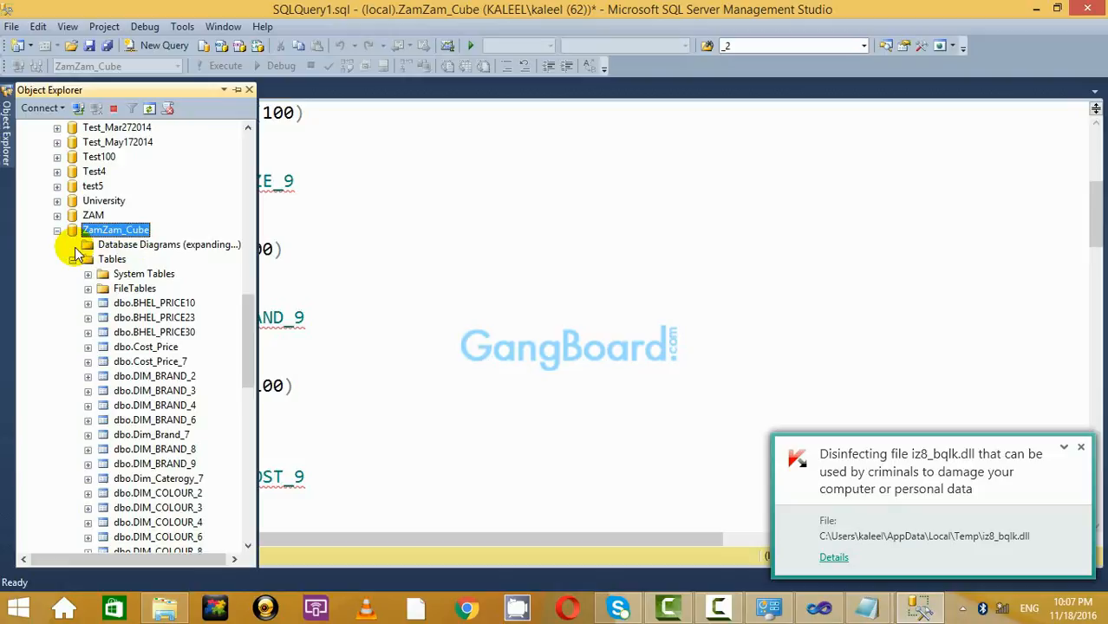
right_click(178, 247)
click(225, 265)
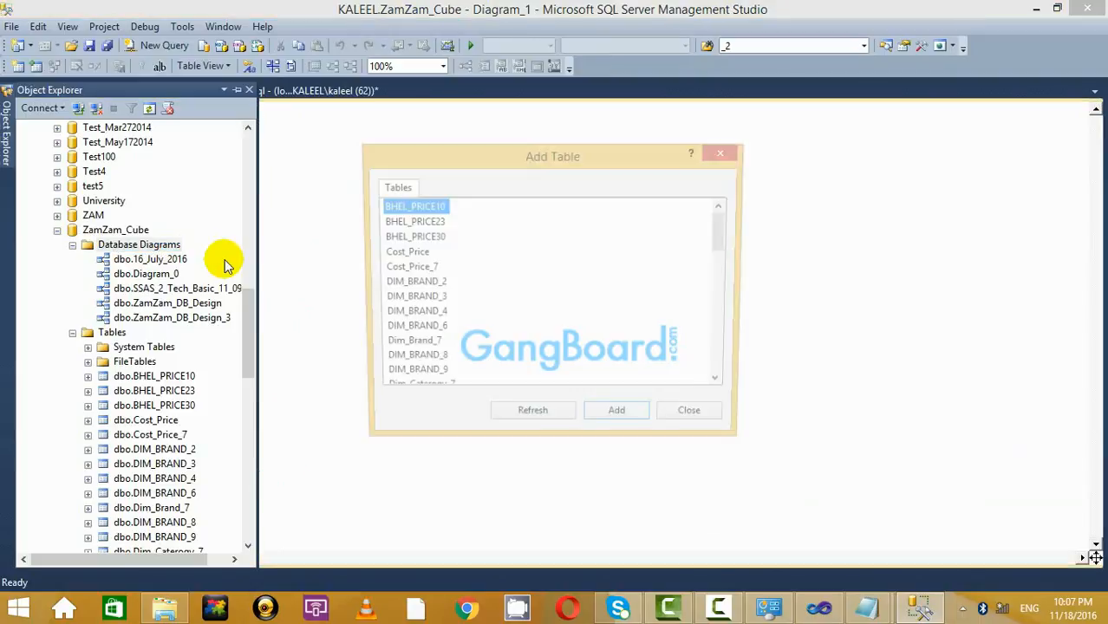
click(728, 151)
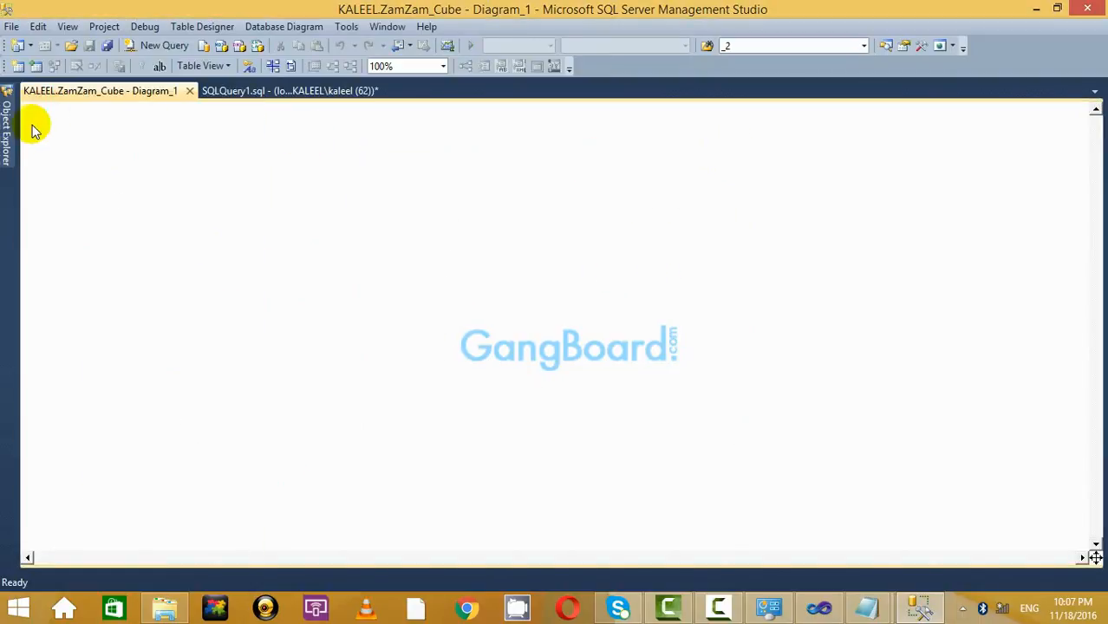
click(189, 90)
mouse_move(7, 130)
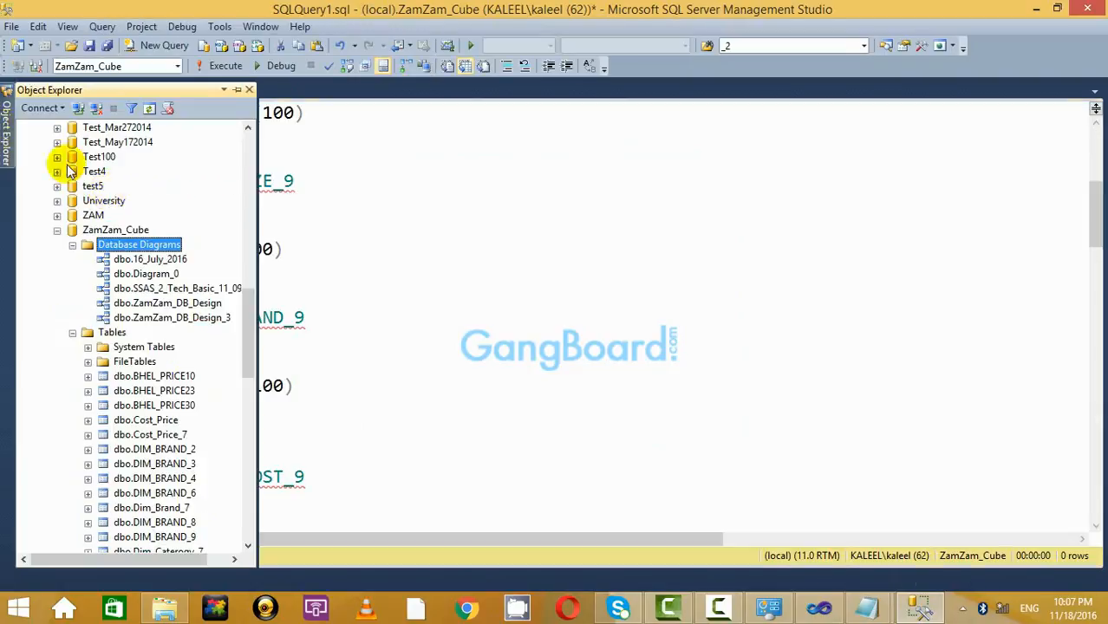
click(147, 245)
Start a new database diagram and choose DIM_BRAND_9 and DIM_COLOUR_9 in Add Table.
right_click(152, 248)
click(210, 252)
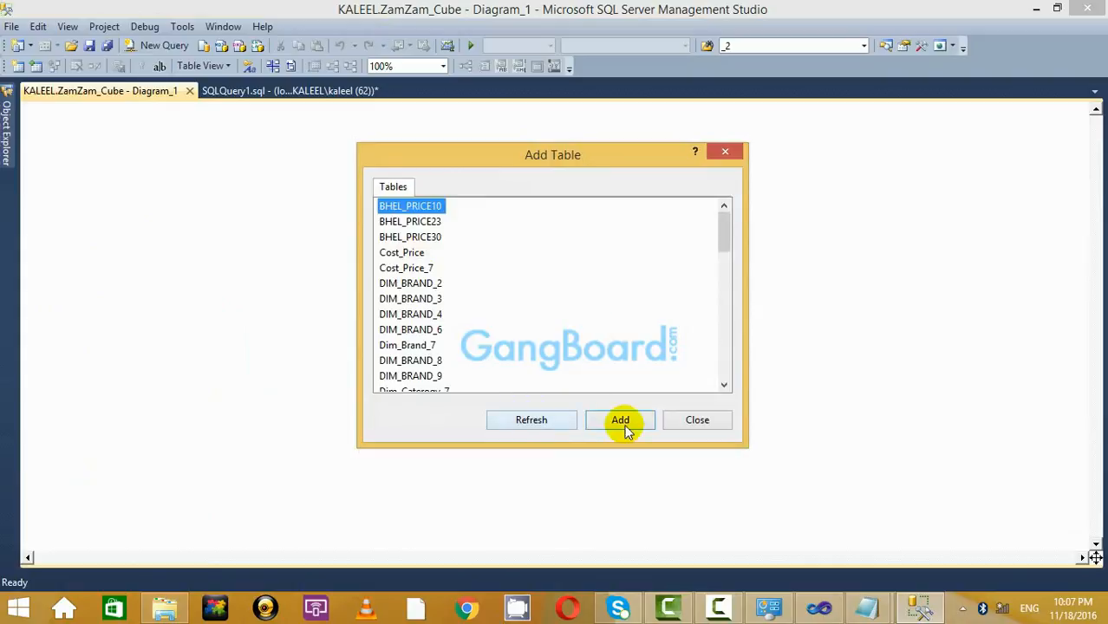
drag(723, 230, 718, 251)
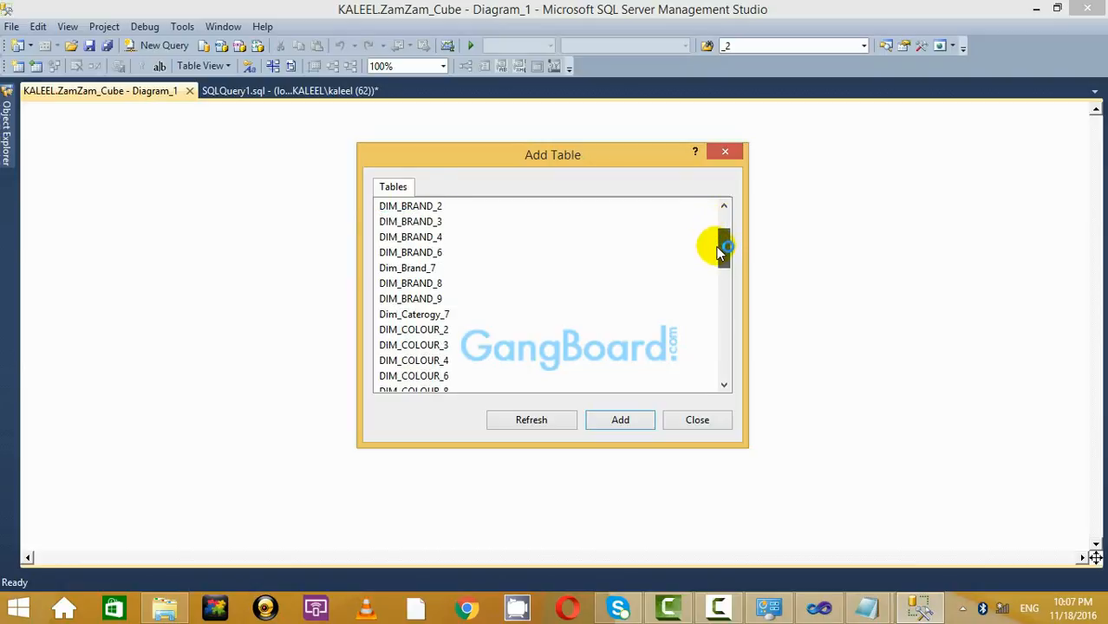
click(428, 299)
click(725, 387)
click(725, 386)
click(725, 387)
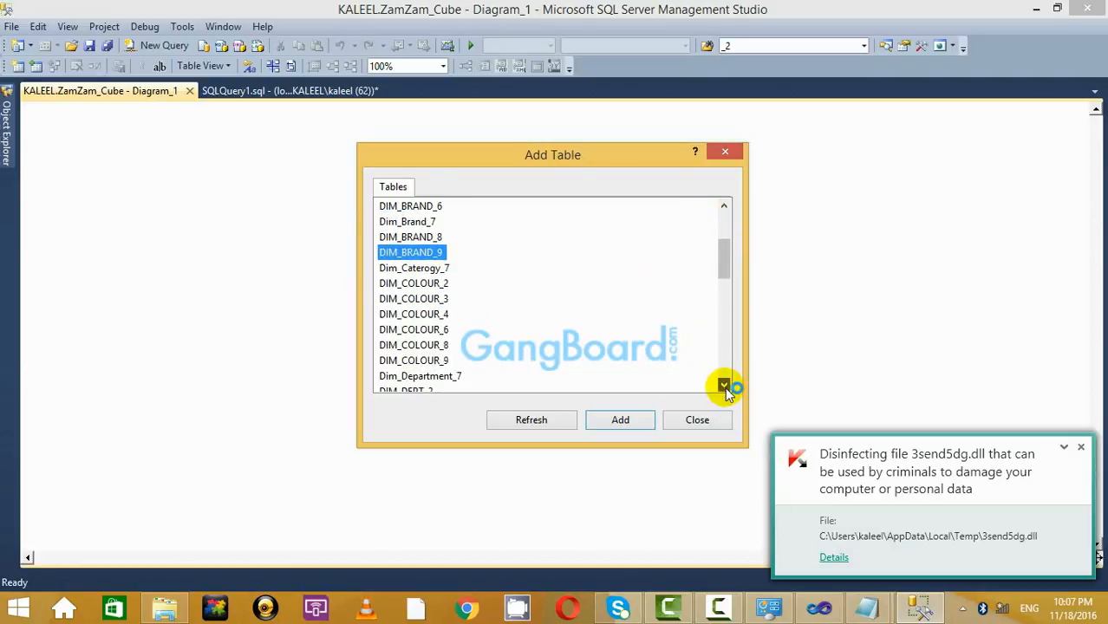
click(725, 387)
click(725, 387)
ctrl+click(408, 330)
click(723, 386)
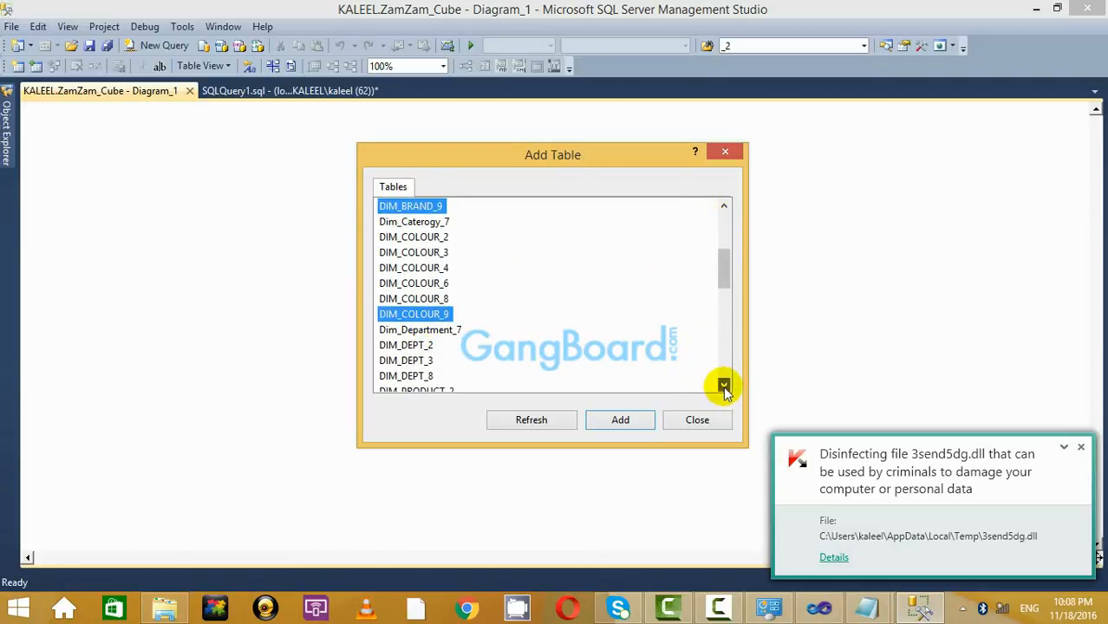
click(723, 386)
click(723, 386)
click(723, 386)
click(723, 386)
click(723, 386)
Also choose DIM_PRODUCT_9, DIM_SIZE_9 and FACT_SELLING_9, and add the chosen tables to the diagram.
click(724, 386)
click(723, 386)
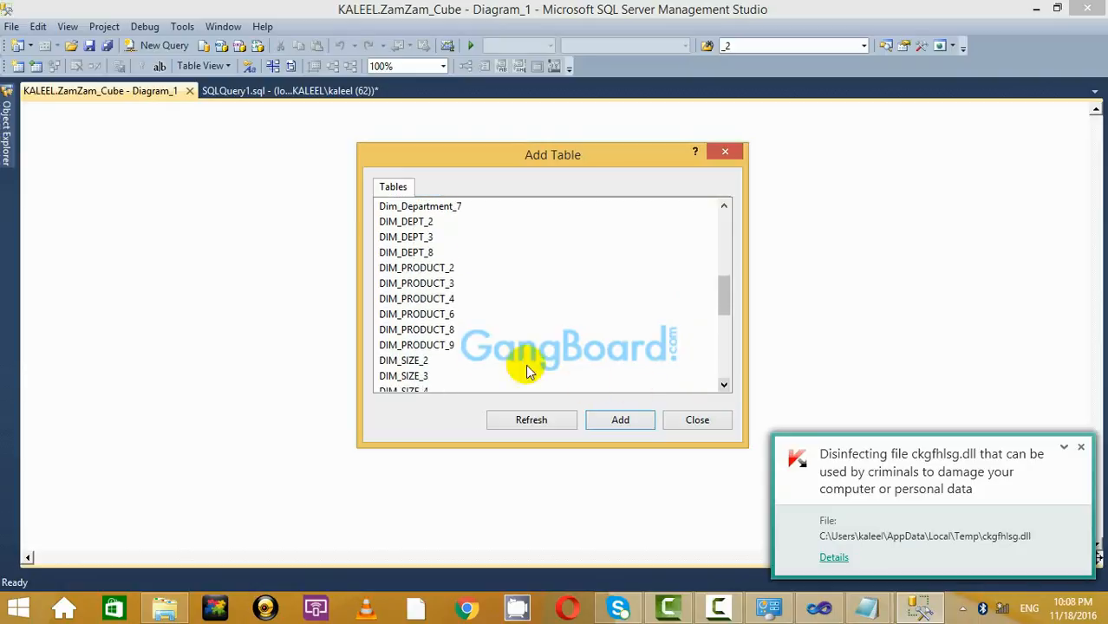
ctrl+click(441, 346)
click(723, 386)
click(723, 386)
click(723, 386)
click(723, 386)
click(723, 385)
click(723, 386)
click(723, 386)
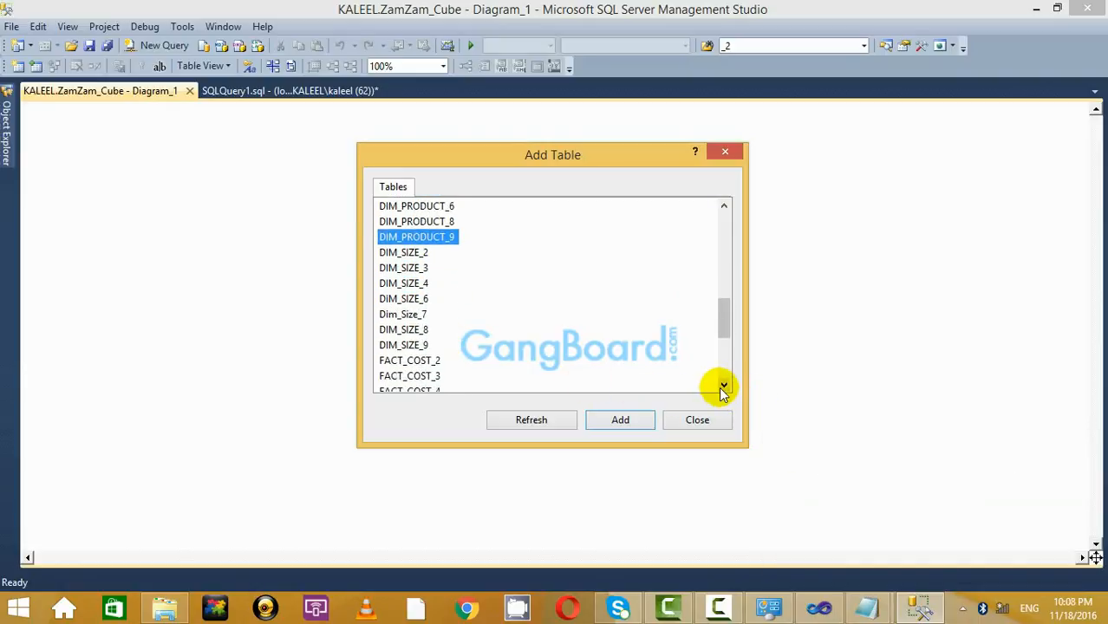
click(724, 386)
ctrl+click(442, 333)
triple_click(724, 386)
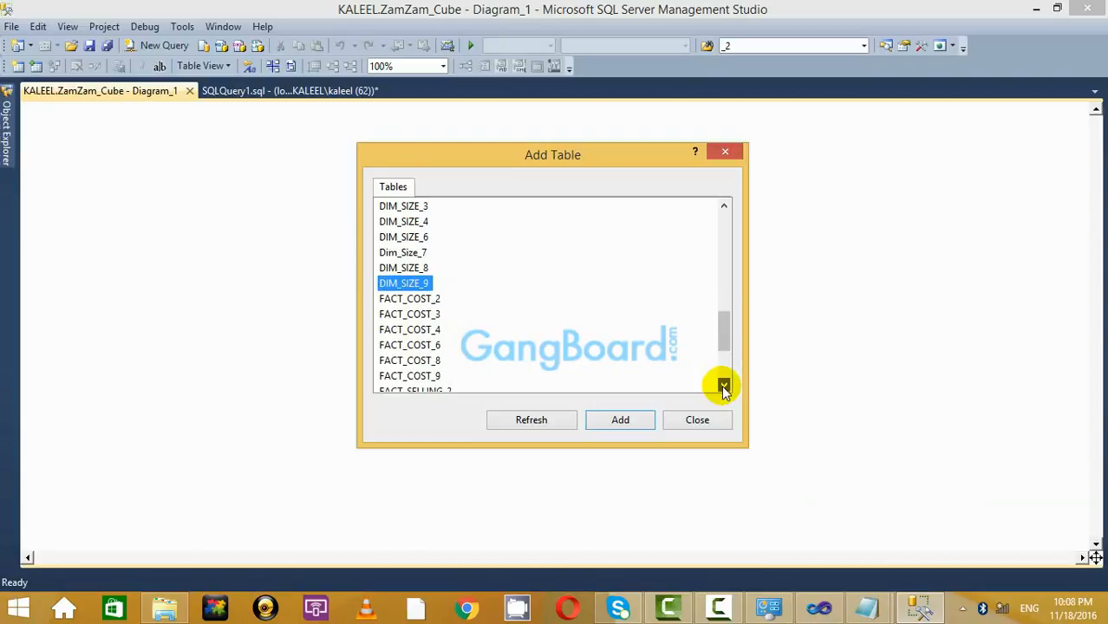
triple_click(723, 386)
triple_click(723, 386)
double_click(723, 386)
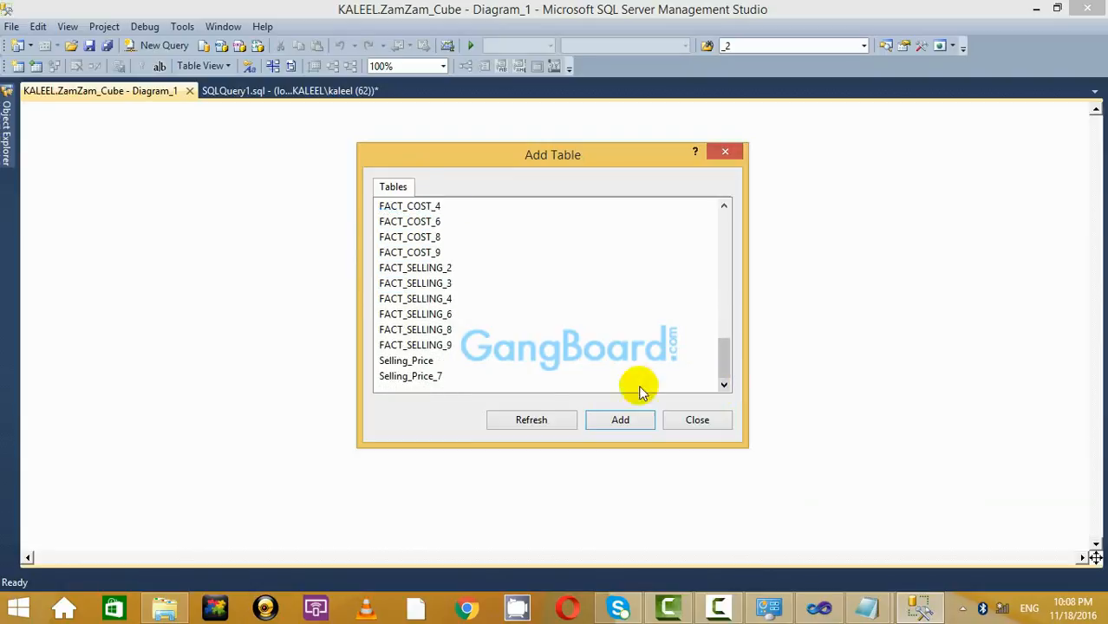
ctrl+click(443, 345)
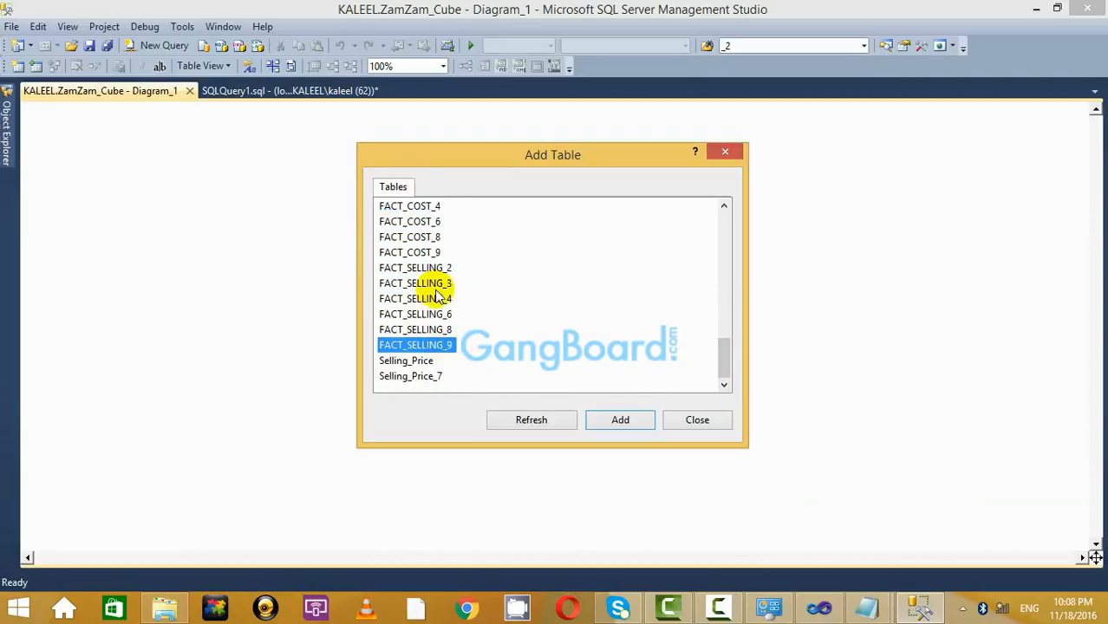
click(627, 420)
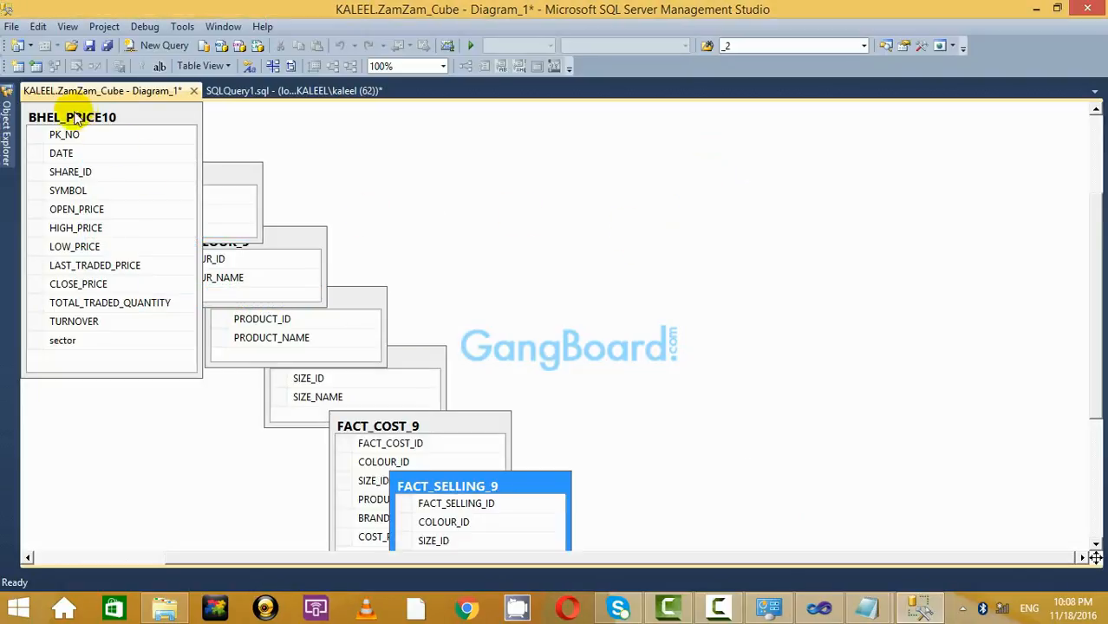
Close the Add Table dialog and look over the tables placed on Diagram_1.
click(725, 152)
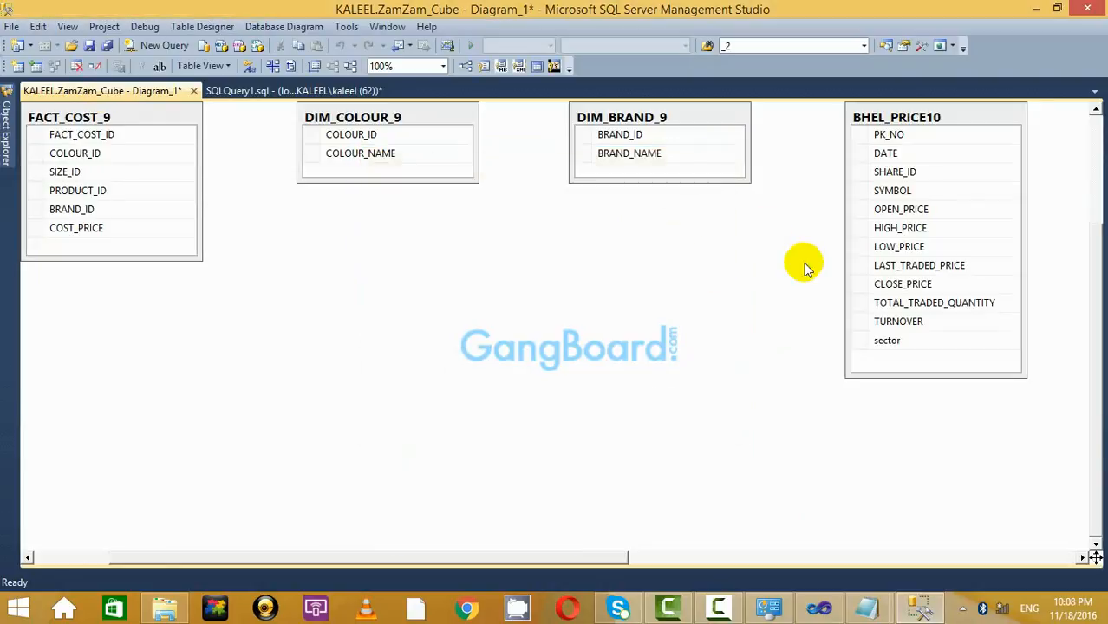
click(92, 116)
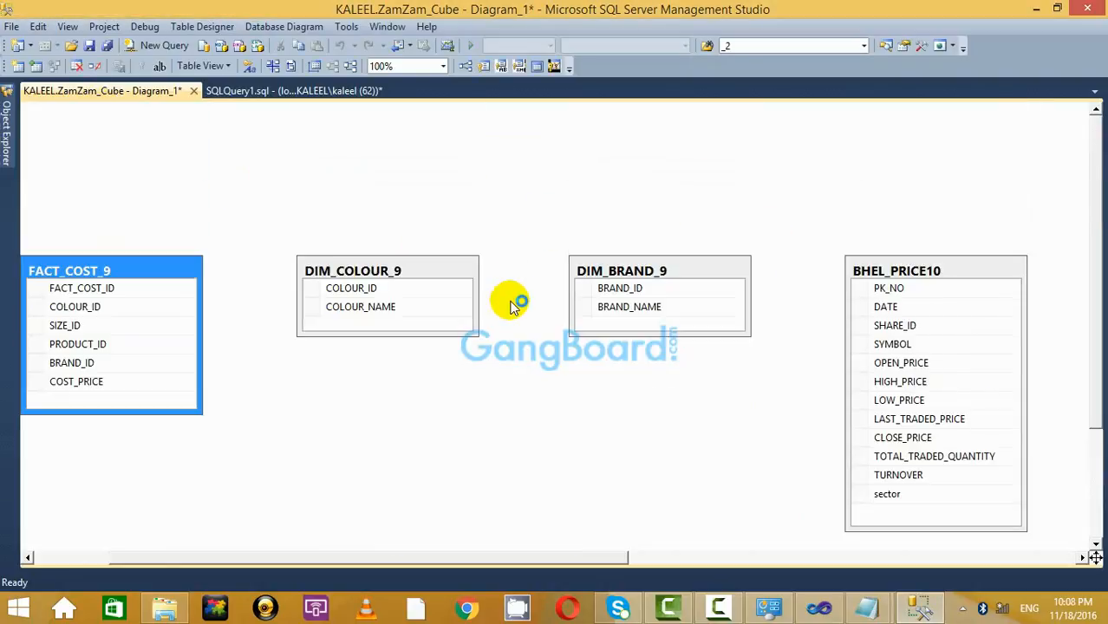
drag(482, 558, 276, 598)
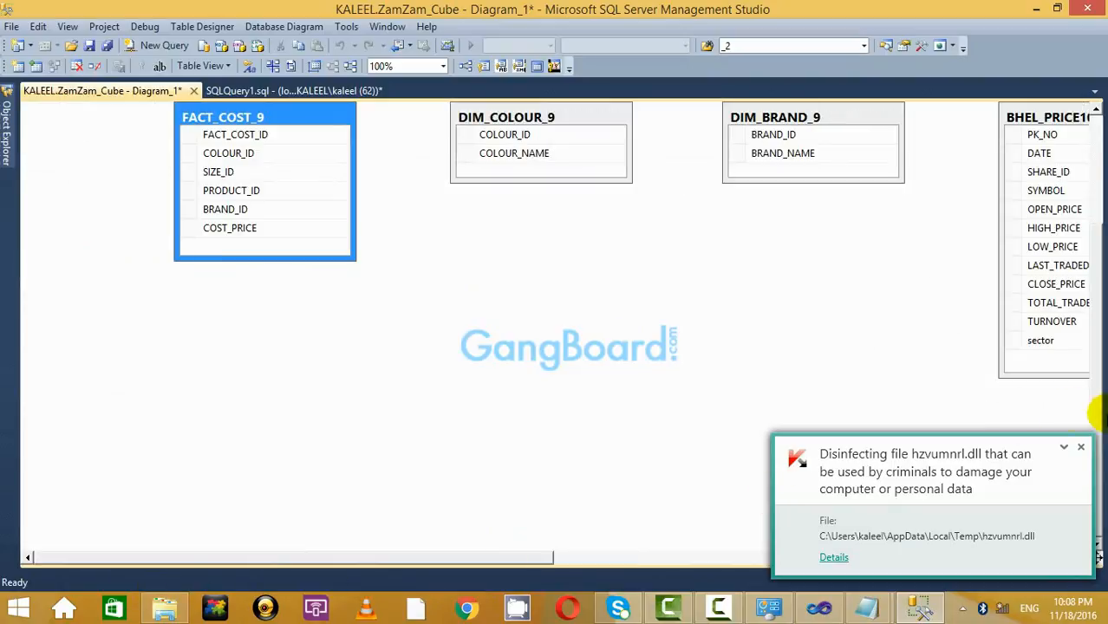
click(1083, 450)
drag(553, 555, 771, 560)
Remove BHEL_PRICE10 from the diagram only, cancelling the Delete Tables from Database prompt.
click(642, 117)
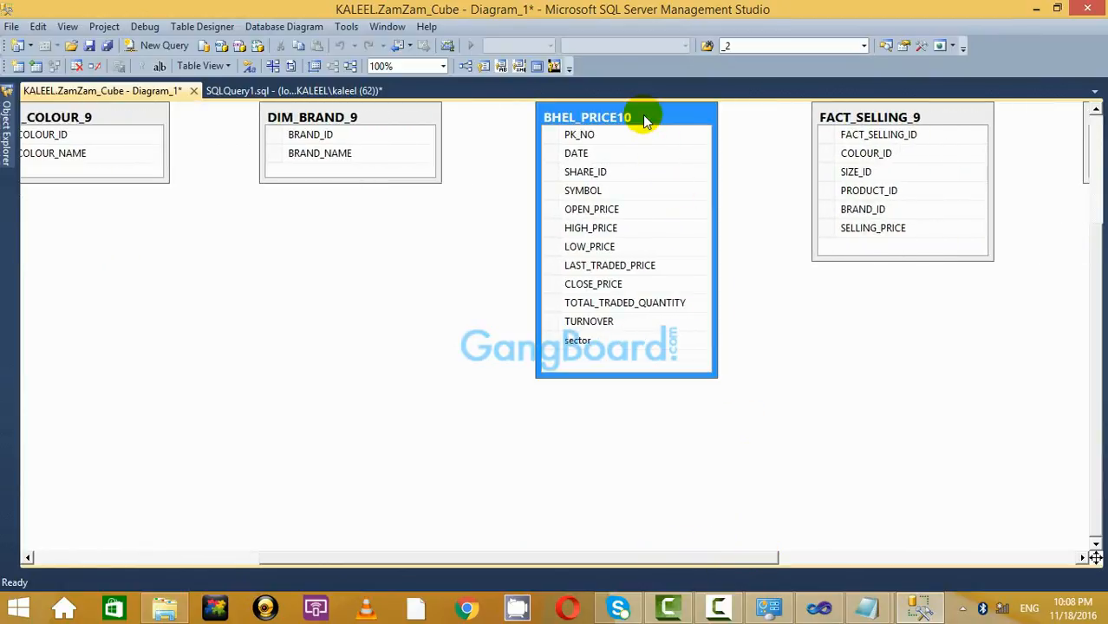
right_click(642, 116)
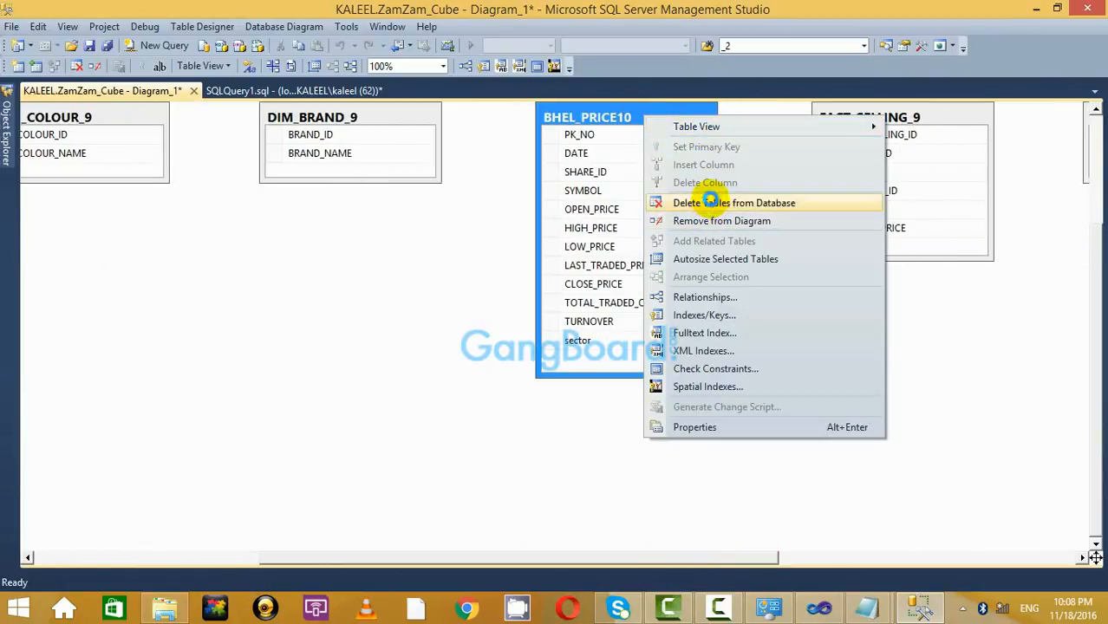
click(710, 201)
click(619, 365)
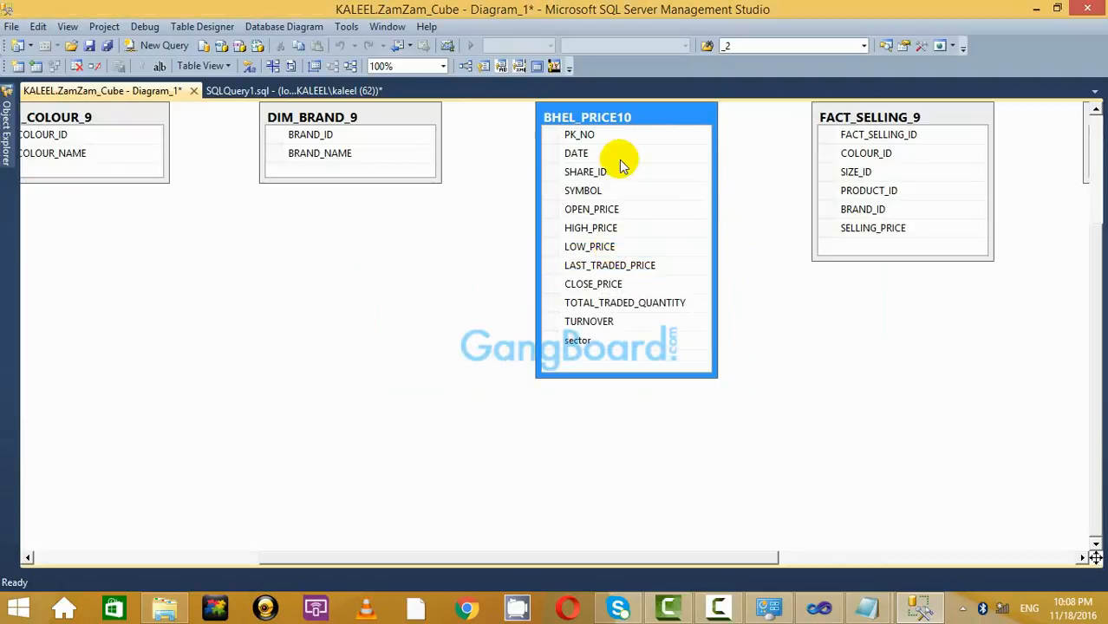
right_click(633, 117)
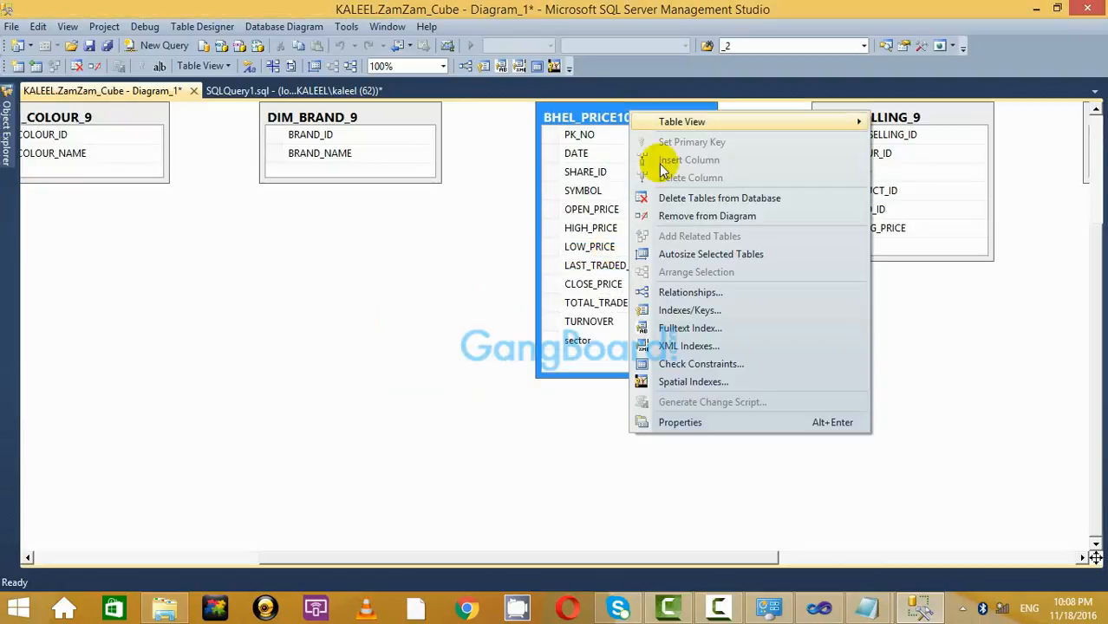
click(678, 222)
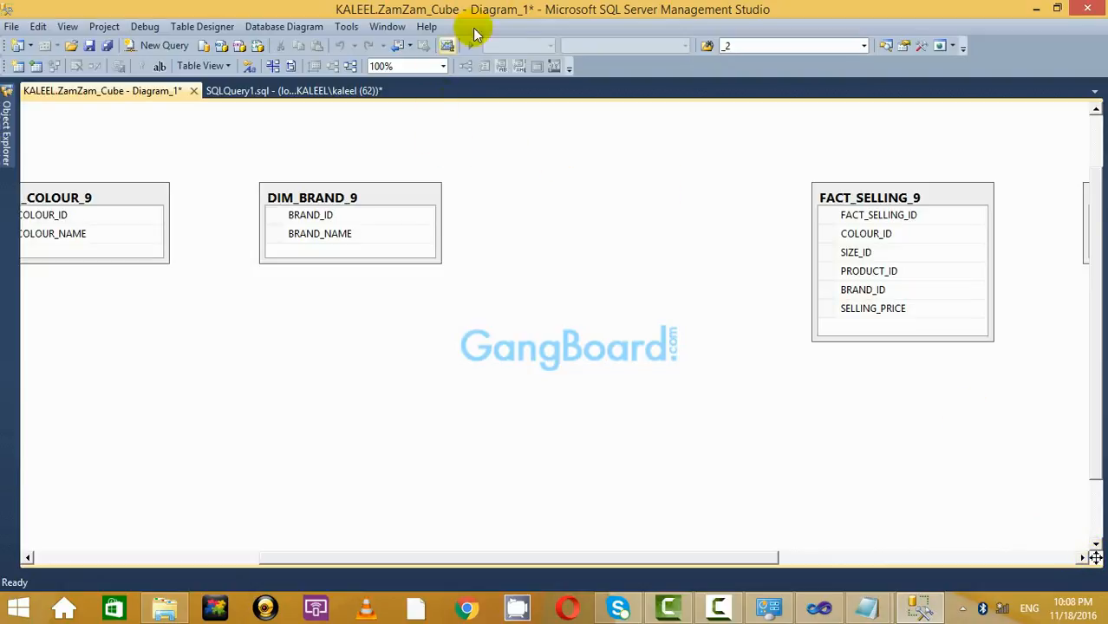
At 25% zoom, roughly arrange the six _9 tables with both fact tables in the middle.
click(443, 67)
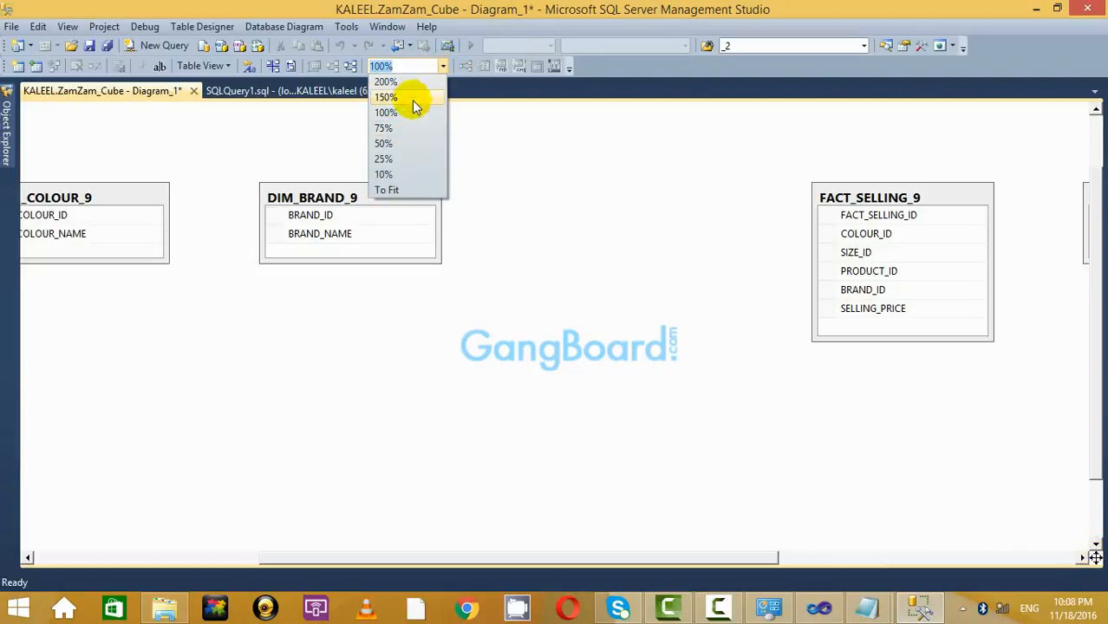
click(411, 161)
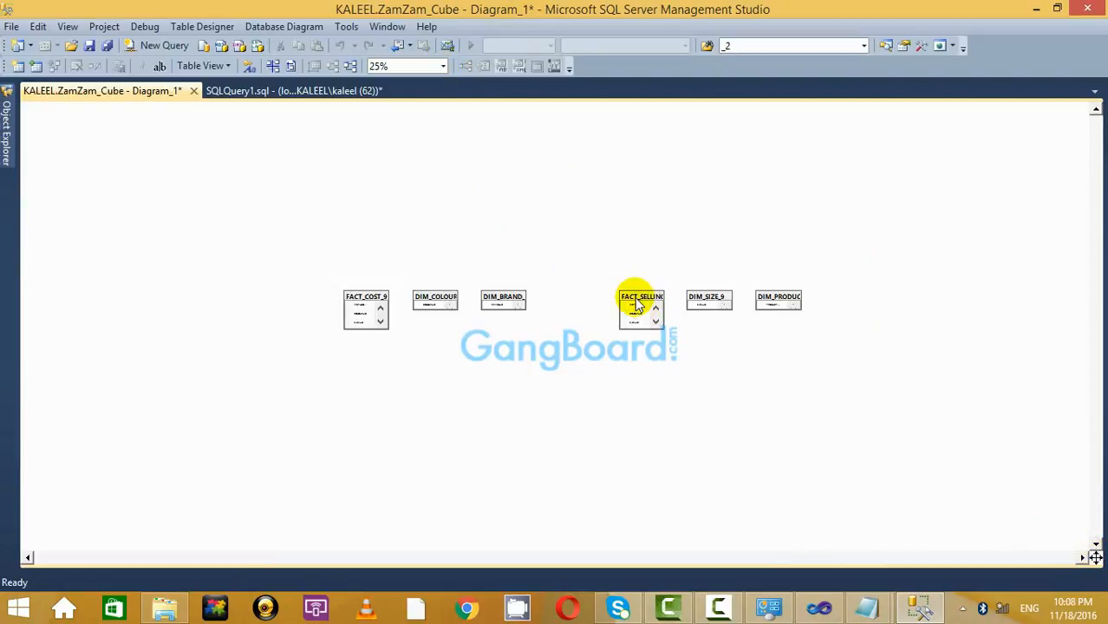
drag(638, 304, 418, 358)
click(431, 299)
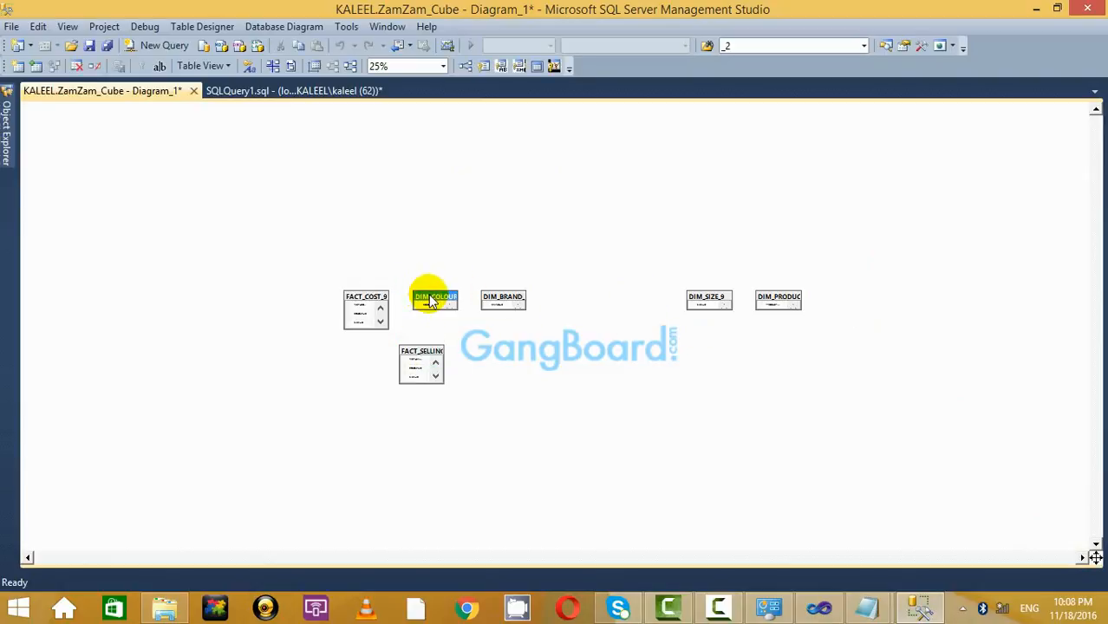
drag(201, 276, 202, 276)
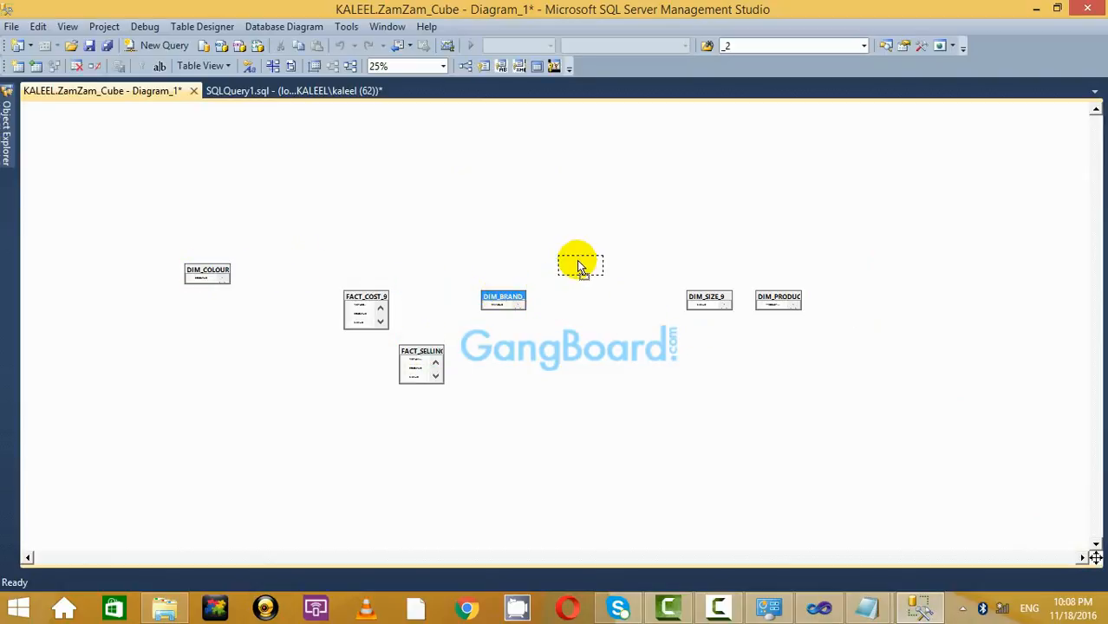
drag(581, 266, 581, 267)
drag(234, 434, 234, 434)
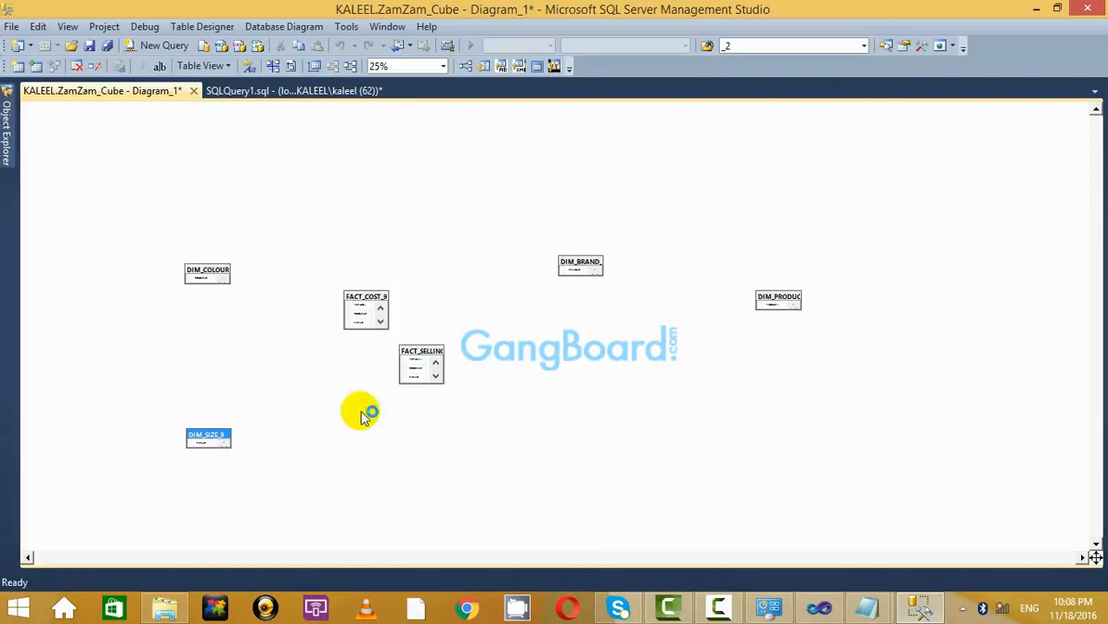
click(774, 299)
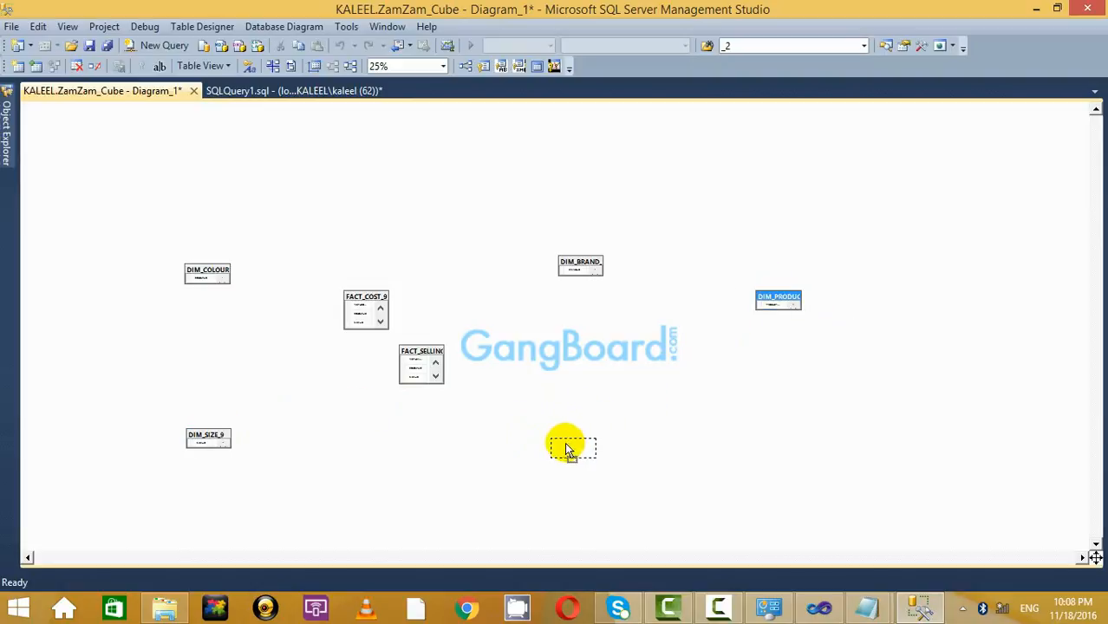
drag(568, 450, 568, 450)
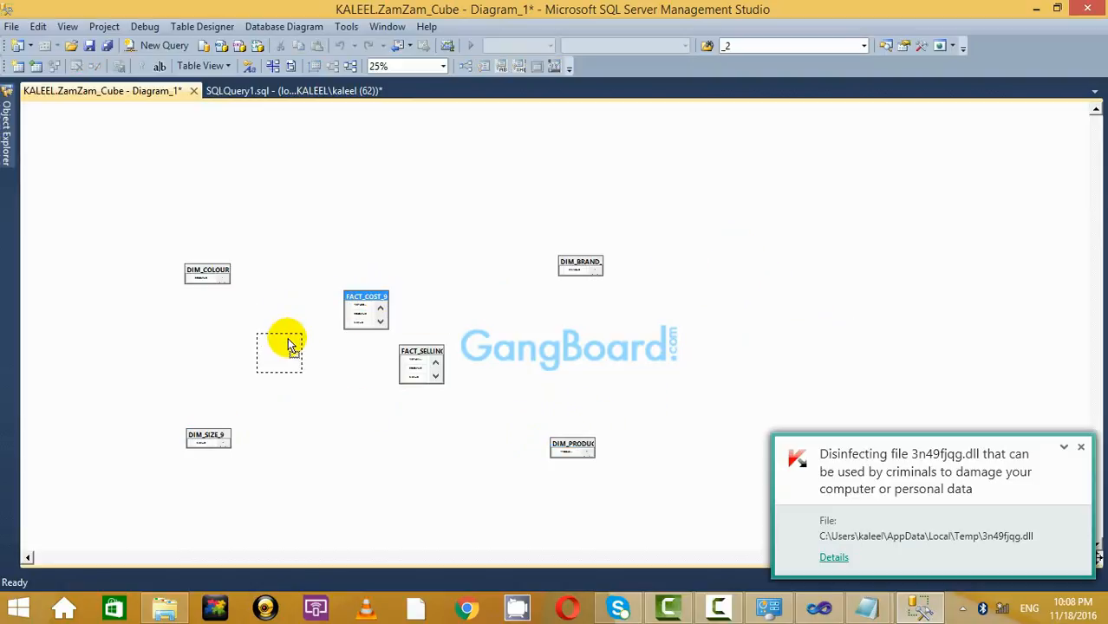
drag(290, 346, 291, 346)
click(433, 351)
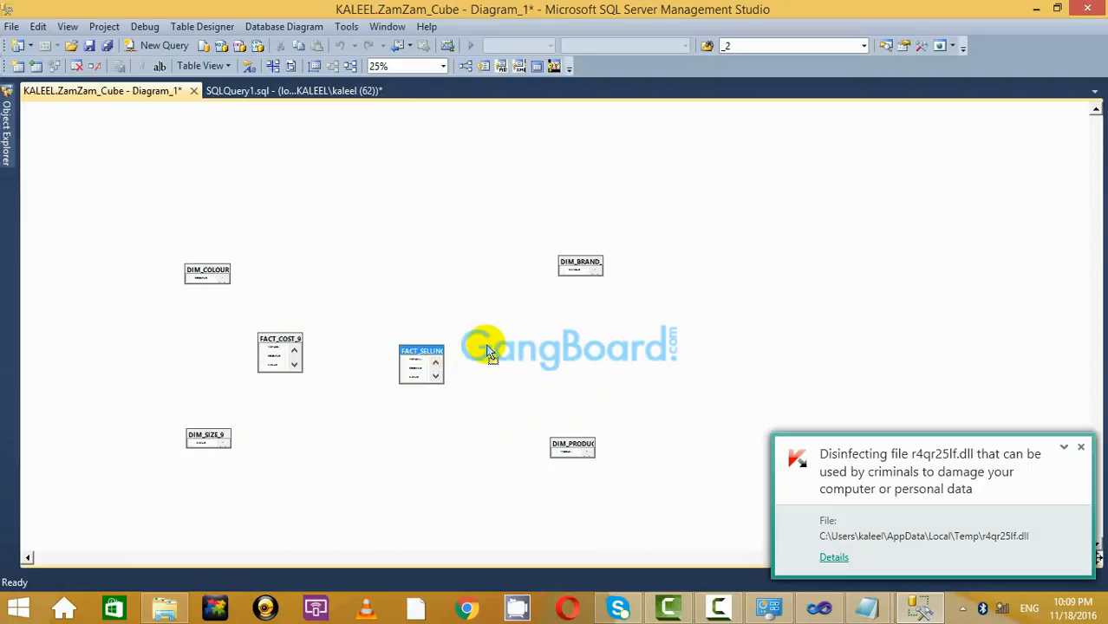
drag(490, 353, 490, 353)
click(1081, 449)
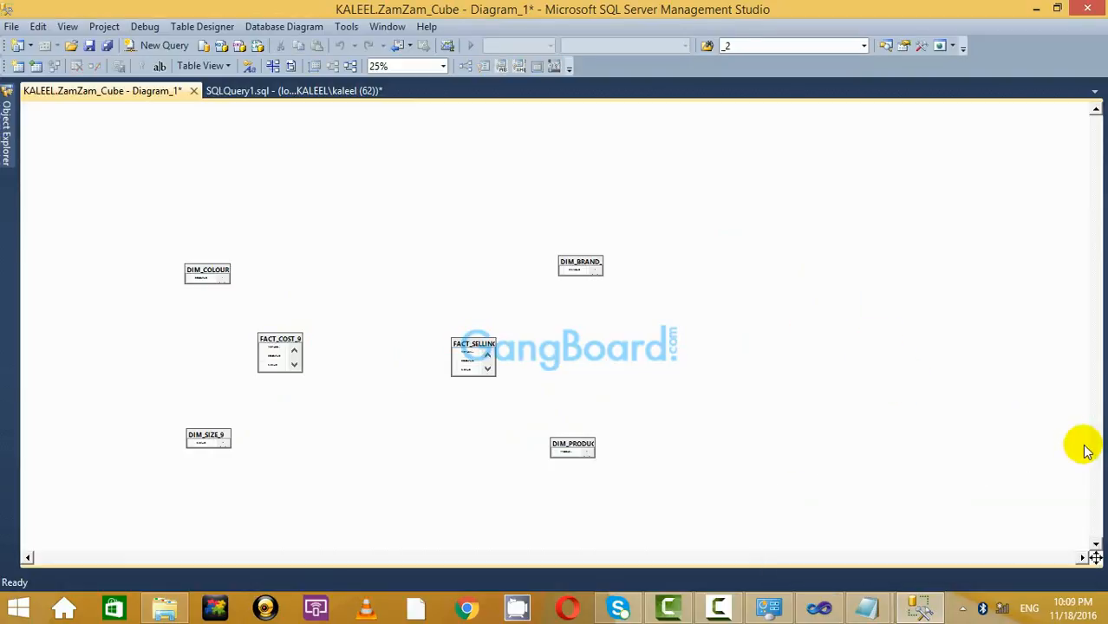
At 50% zoom, center FACT_COST_9 and FACT_SELLING_9 and put DIM_COLOUR_9 at their upper left.
click(441, 67)
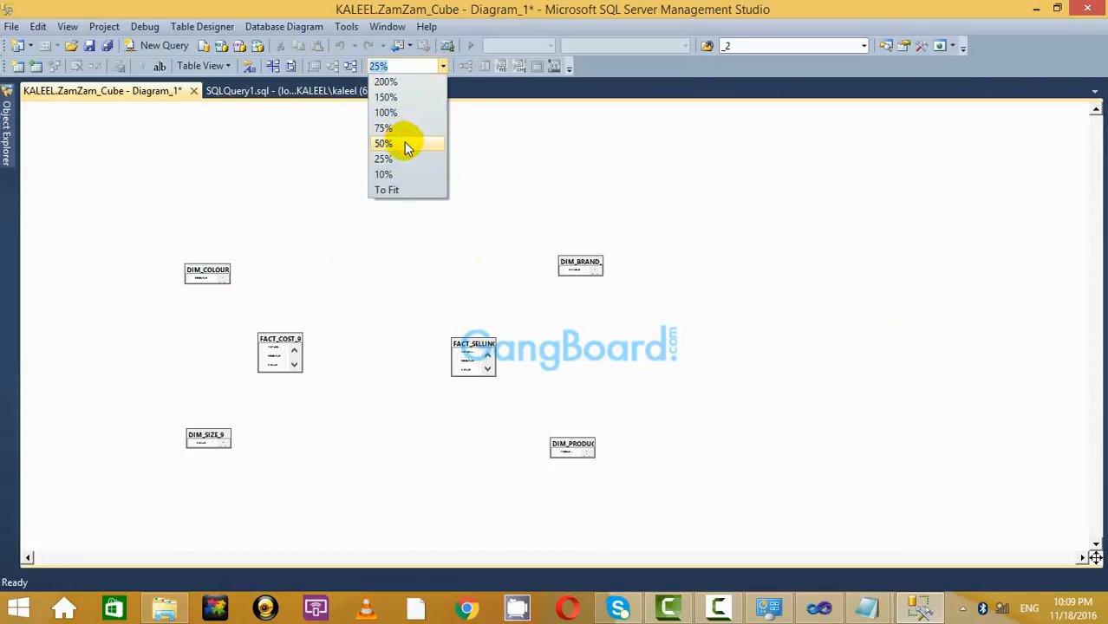
click(404, 143)
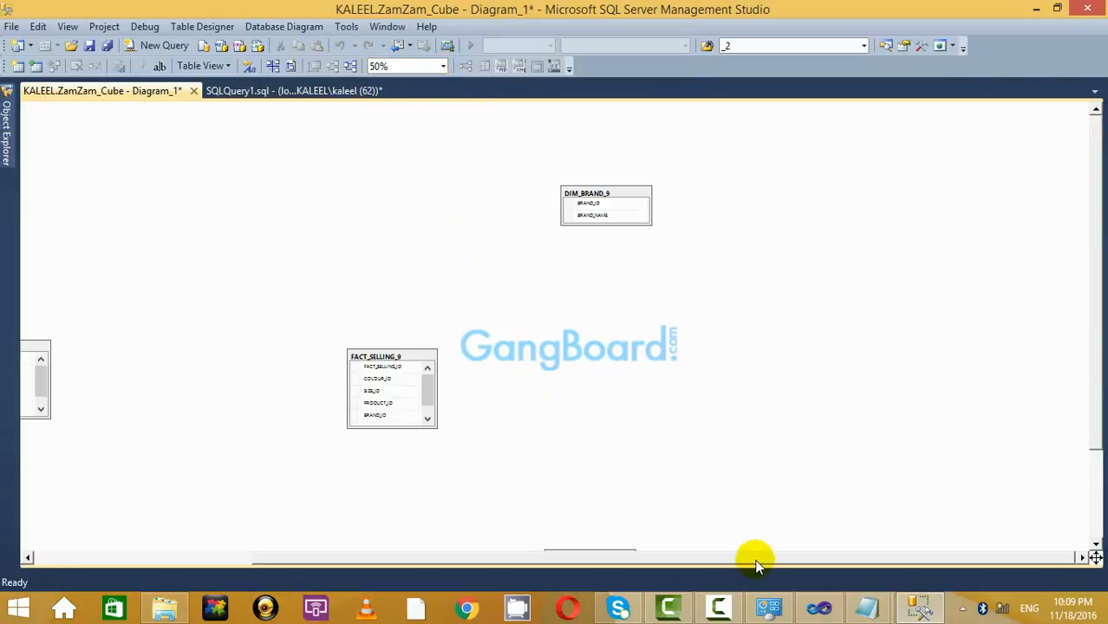
drag(755, 559, 468, 559)
drag(286, 267, 438, 282)
drag(680, 286, 633, 279)
drag(149, 123, 288, 111)
drag(127, 113, 265, 209)
Place DIM_SIZE_9 lower left, DIM_PRODUCT_9 lower right, DIM_BRAND_9 upper right, then zoom to 75%.
click(136, 458)
drag(317, 448, 279, 433)
click(871, 483)
drag(871, 483, 793, 469)
click(880, 124)
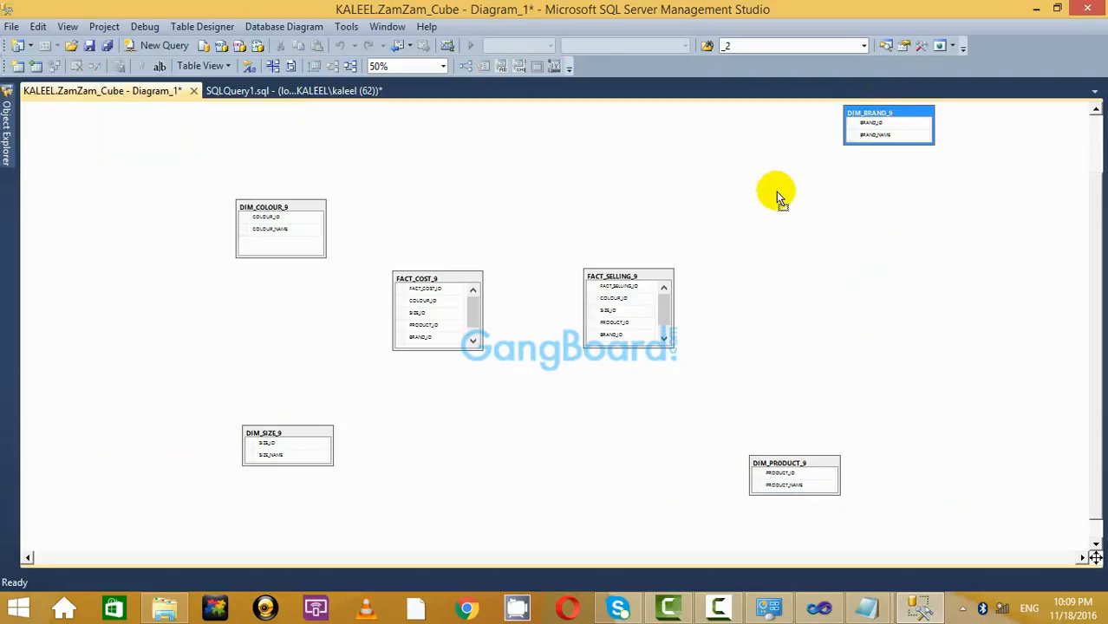
drag(776, 192, 775, 190)
click(806, 177)
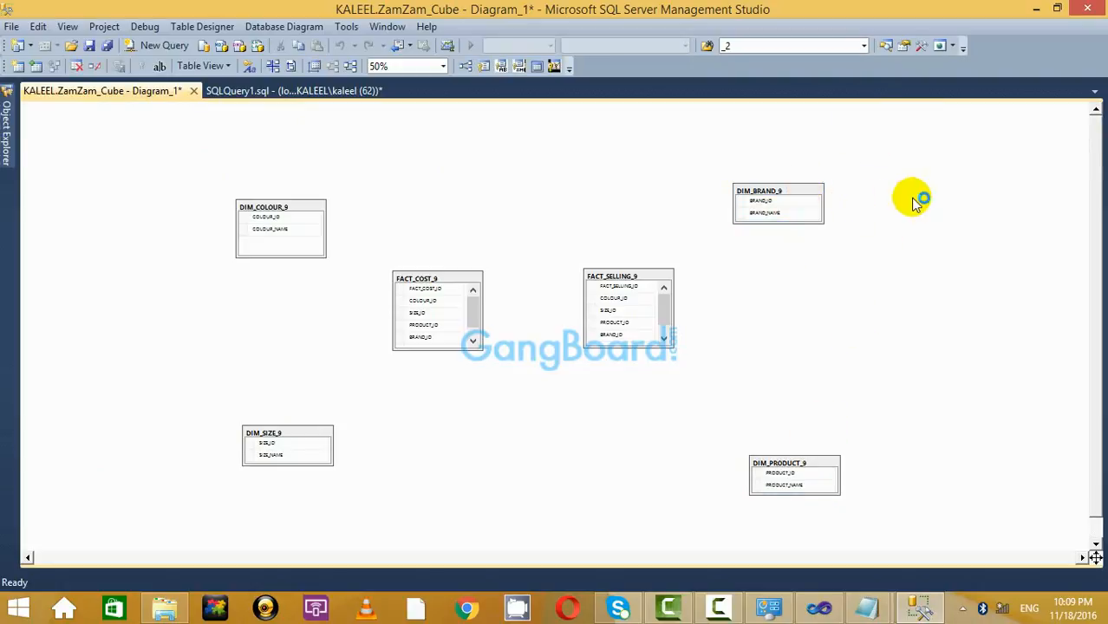
click(788, 229)
click(878, 227)
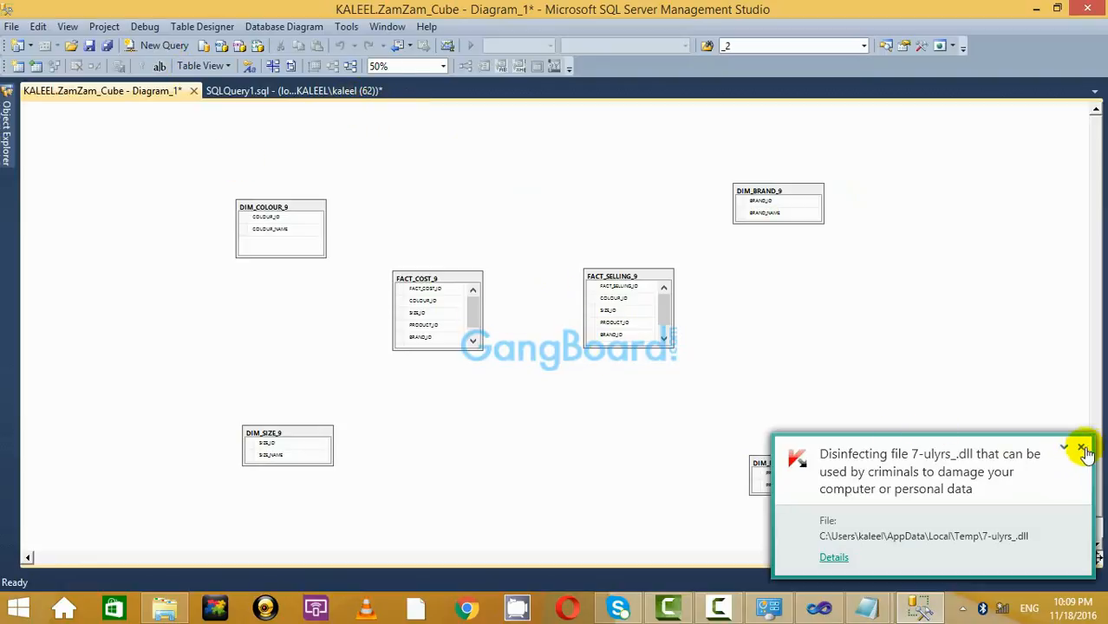
click(1080, 450)
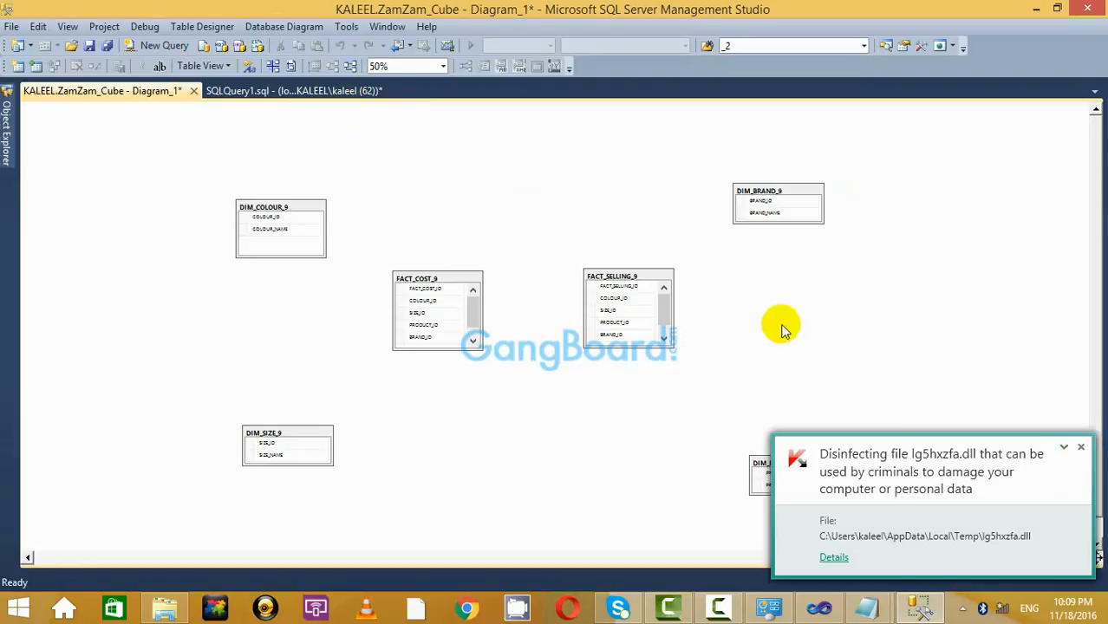
click(1081, 449)
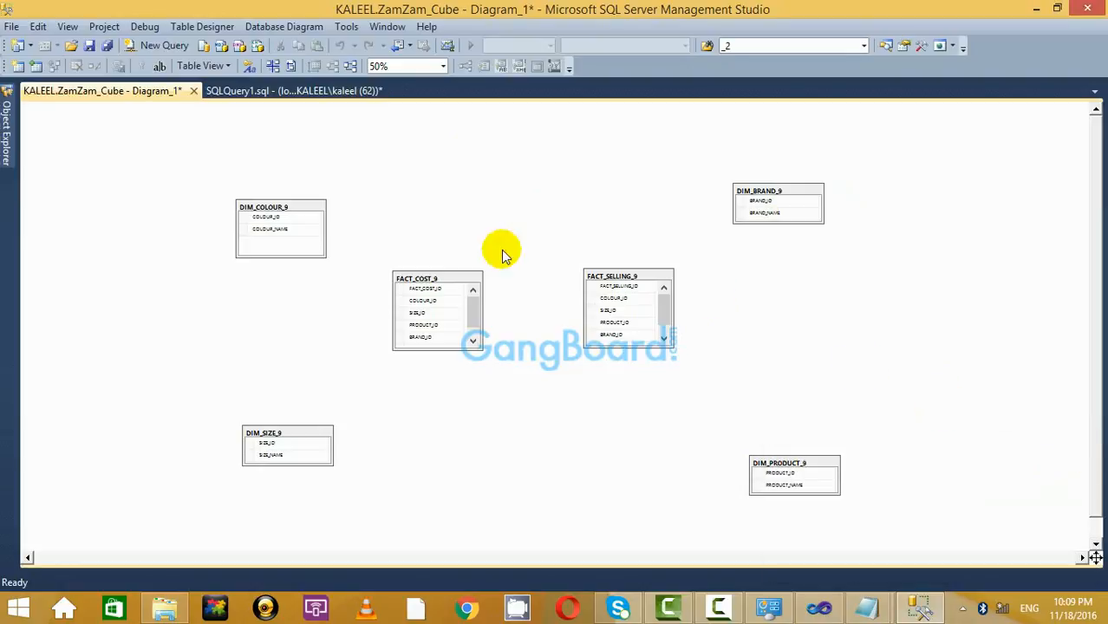
click(443, 68)
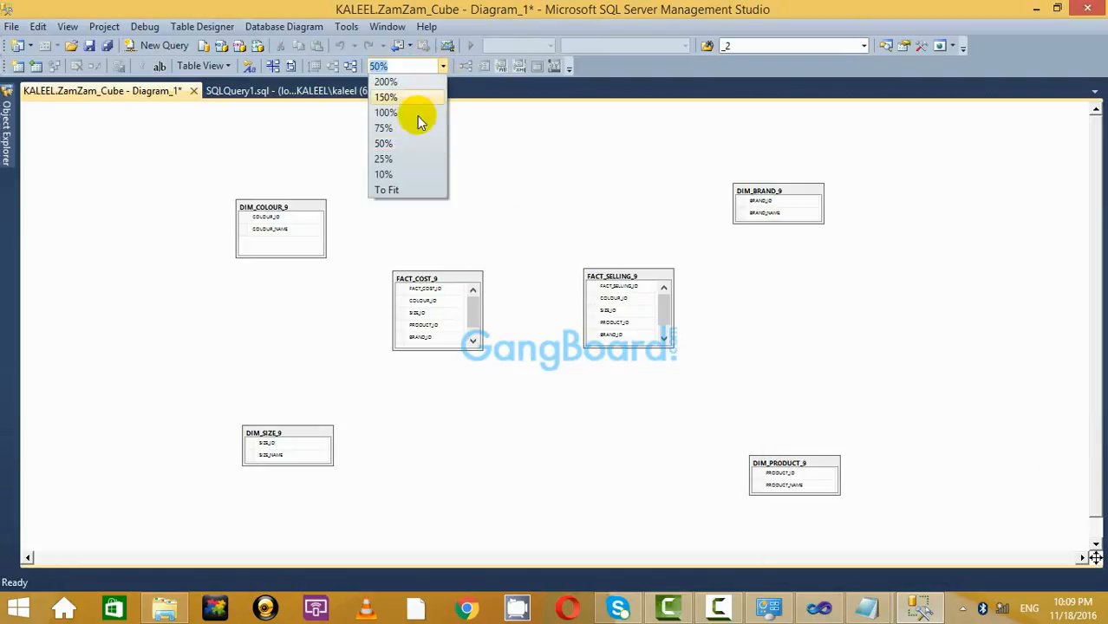
click(403, 127)
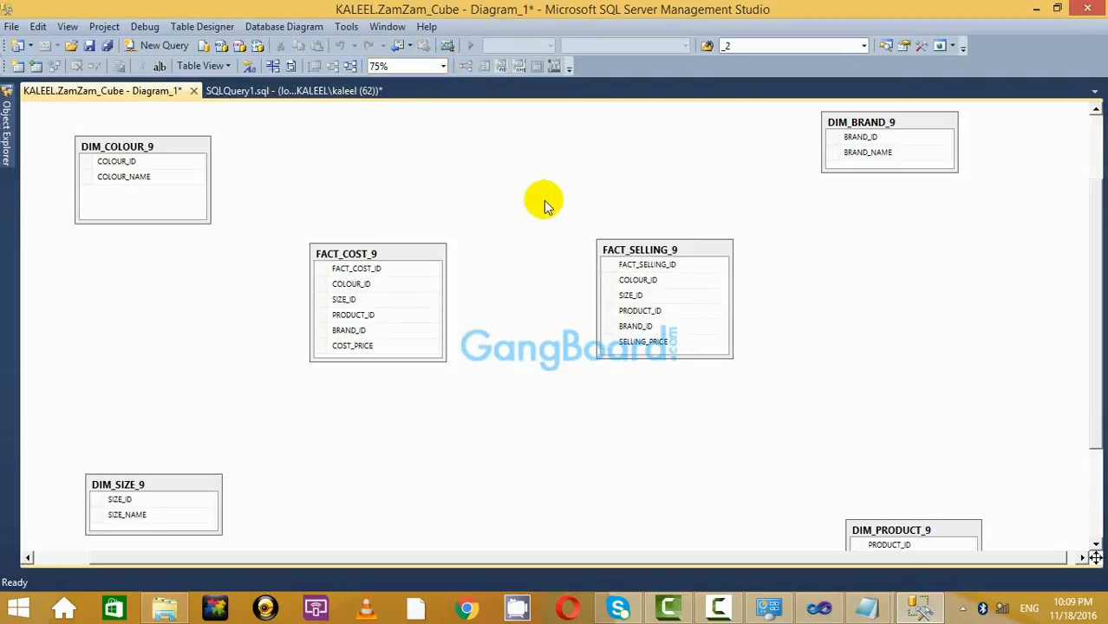
Set COLOUR_ID, SIZE_ID and FACT_COST_ID as primary keys of their tables.
click(87, 165)
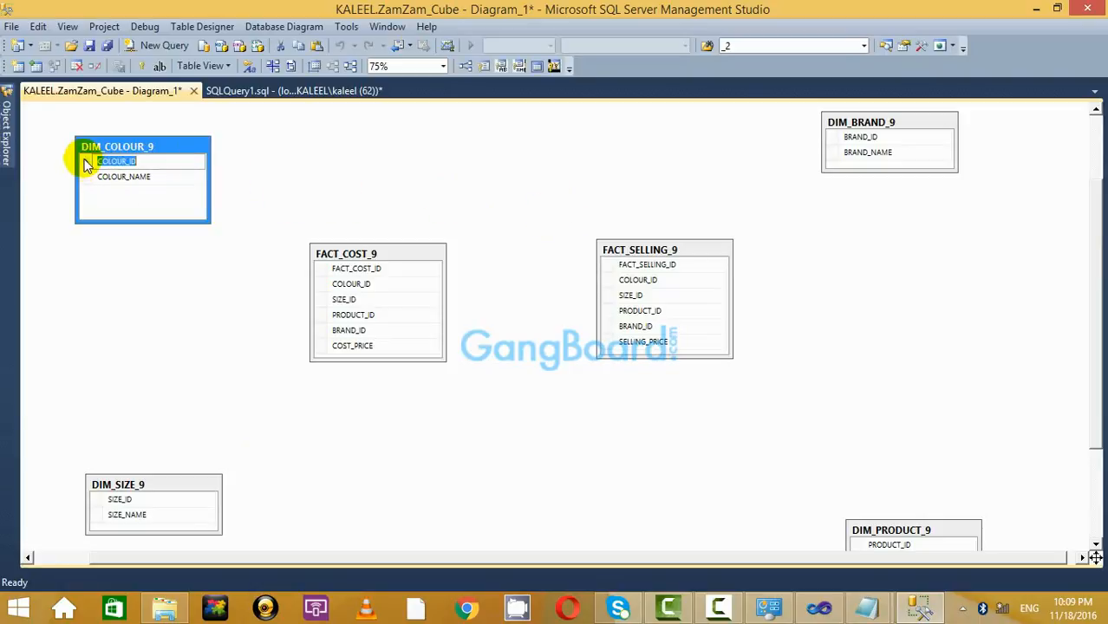
click(386, 212)
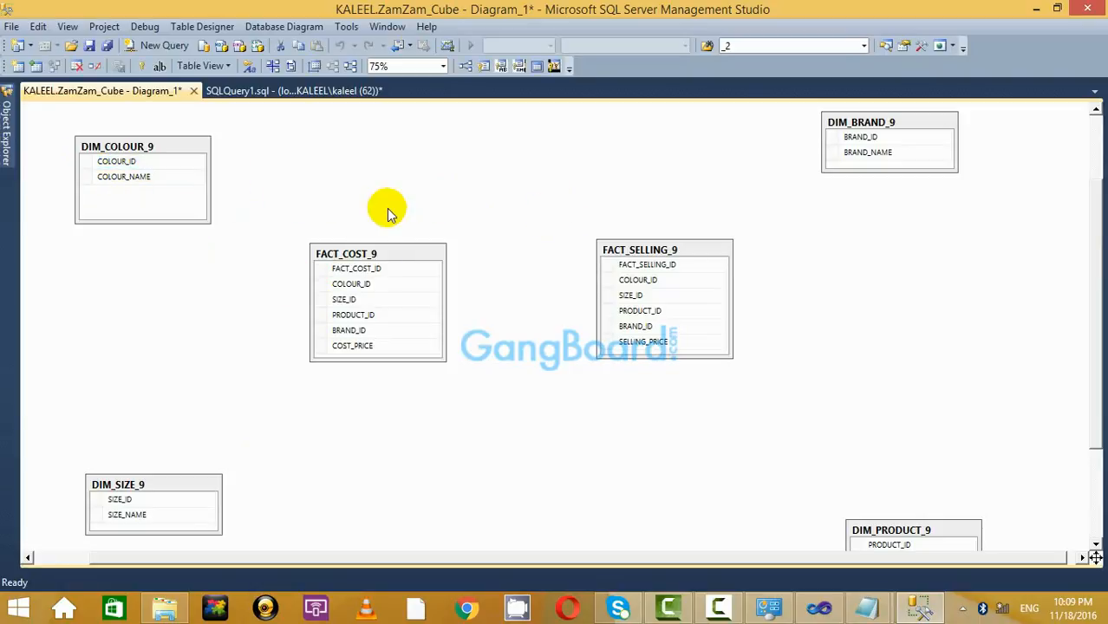
right_click(84, 163)
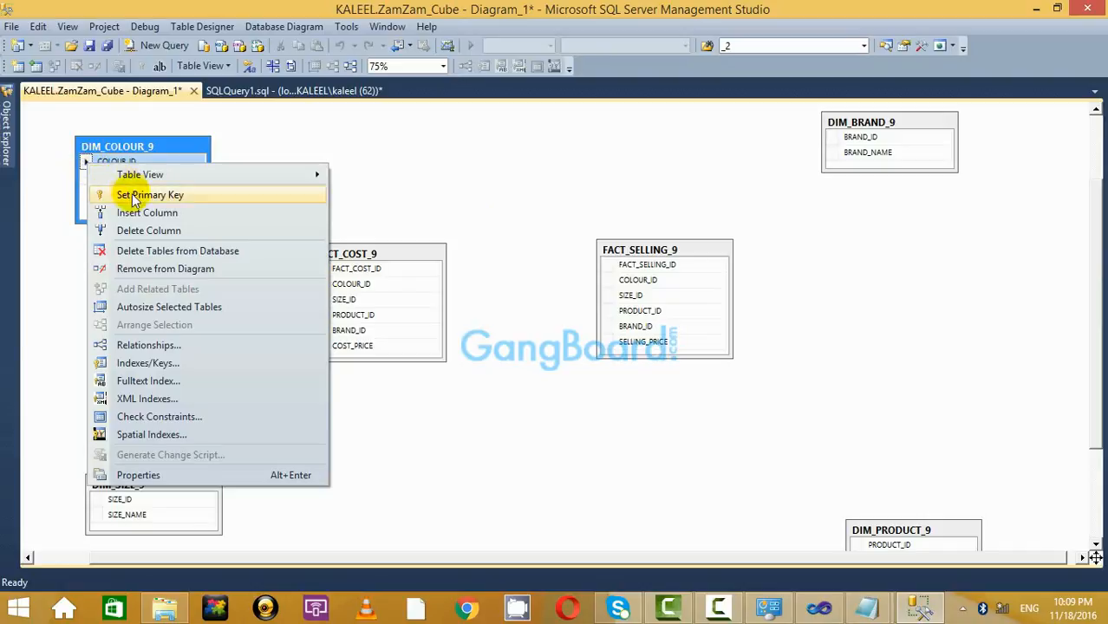
click(91, 191)
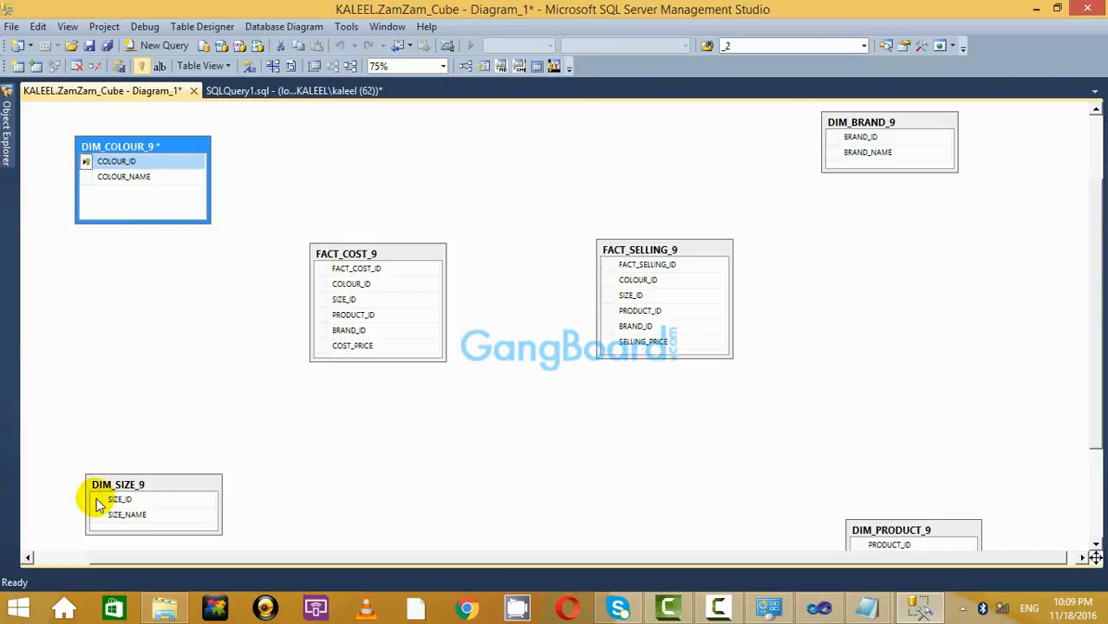
right_click(97, 505)
click(104, 201)
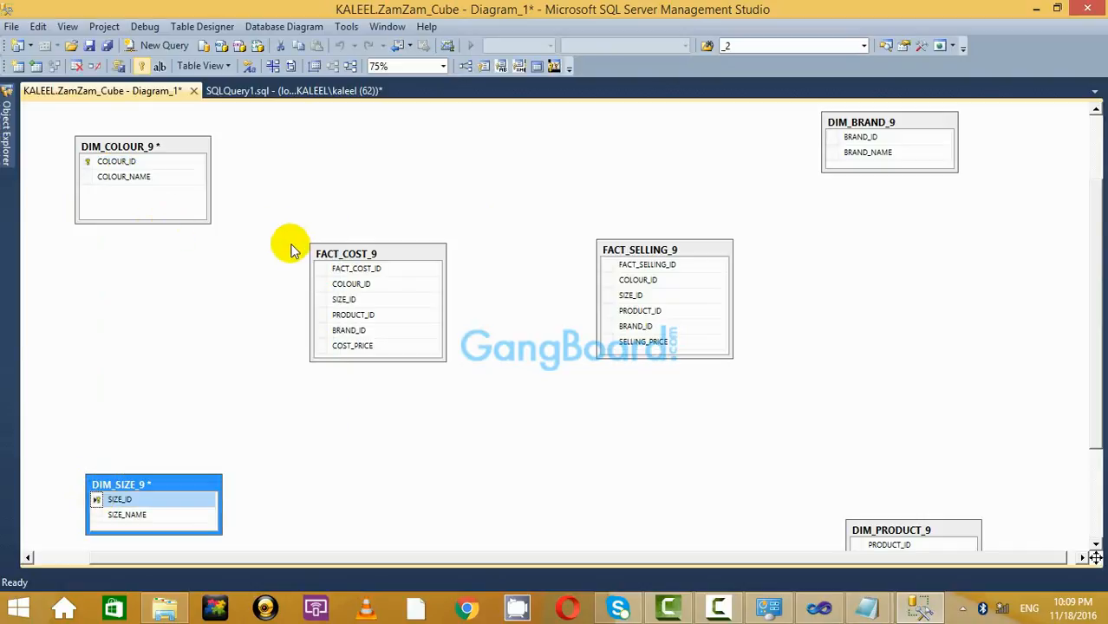
right_click(320, 271)
click(338, 295)
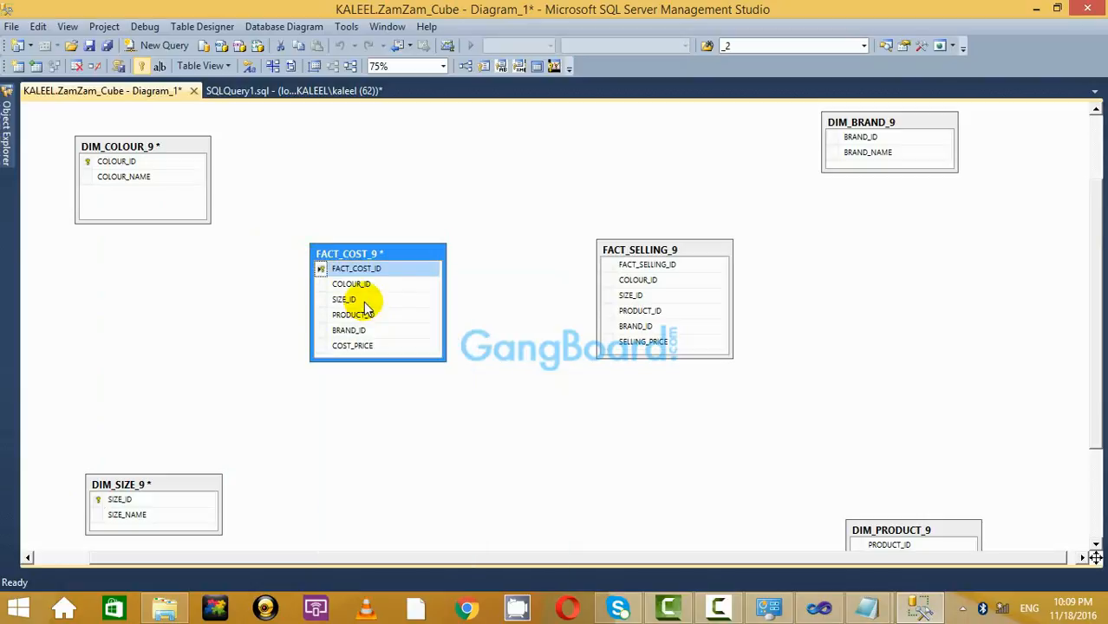
Set FACT_SELLING_ID, BRAND_ID and PRODUCT_ID as primary keys of their tables.
right_click(607, 265)
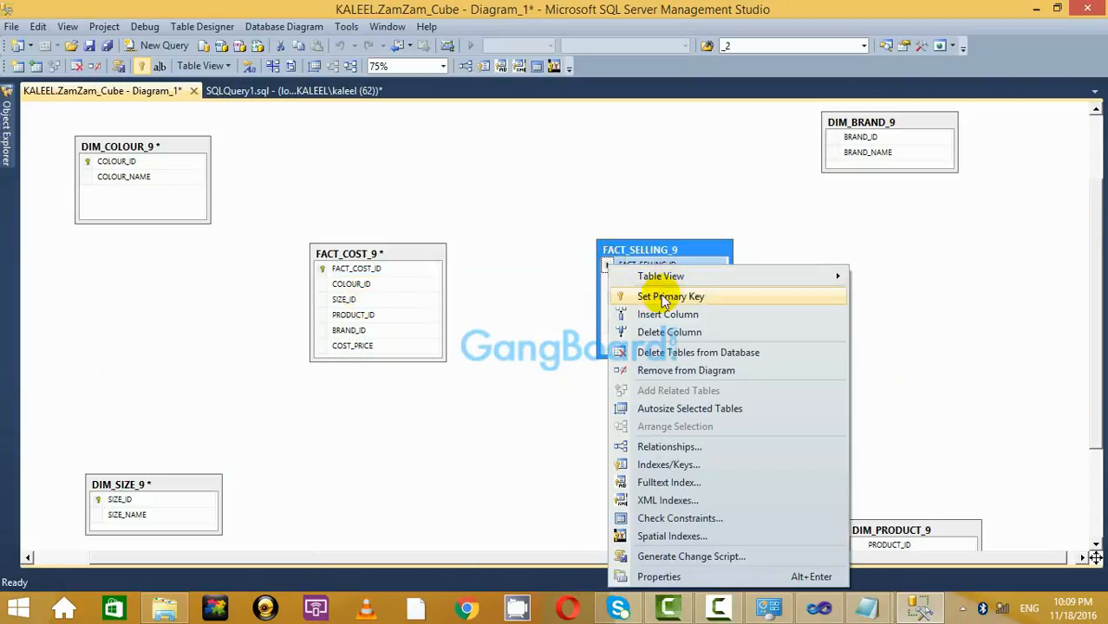
click(664, 295)
right_click(839, 139)
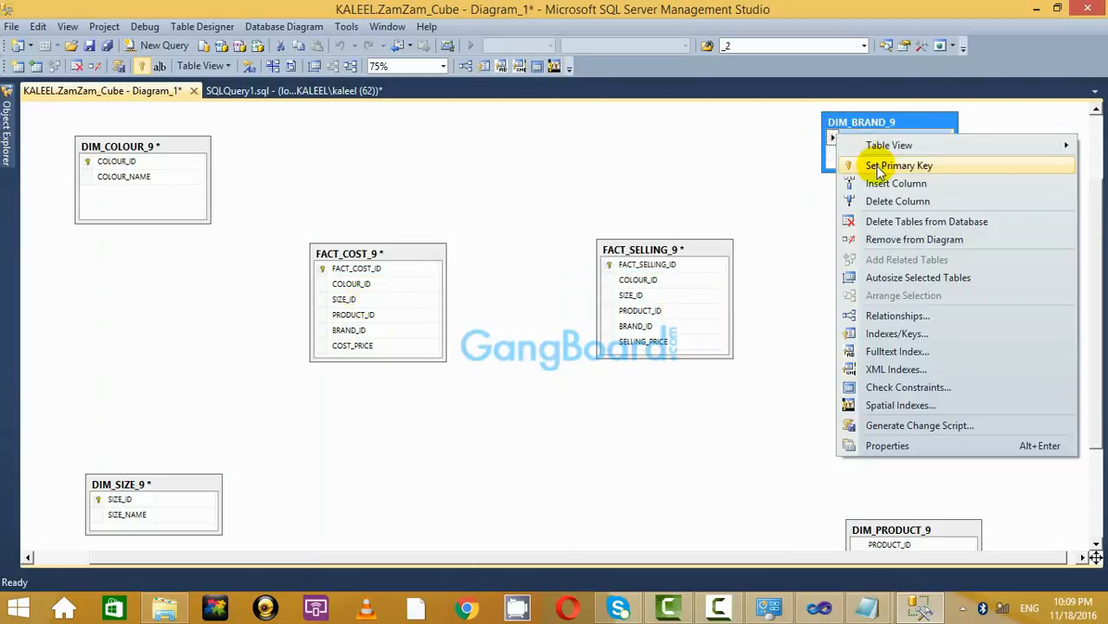
click(863, 164)
drag(896, 518, 874, 477)
right_click(834, 507)
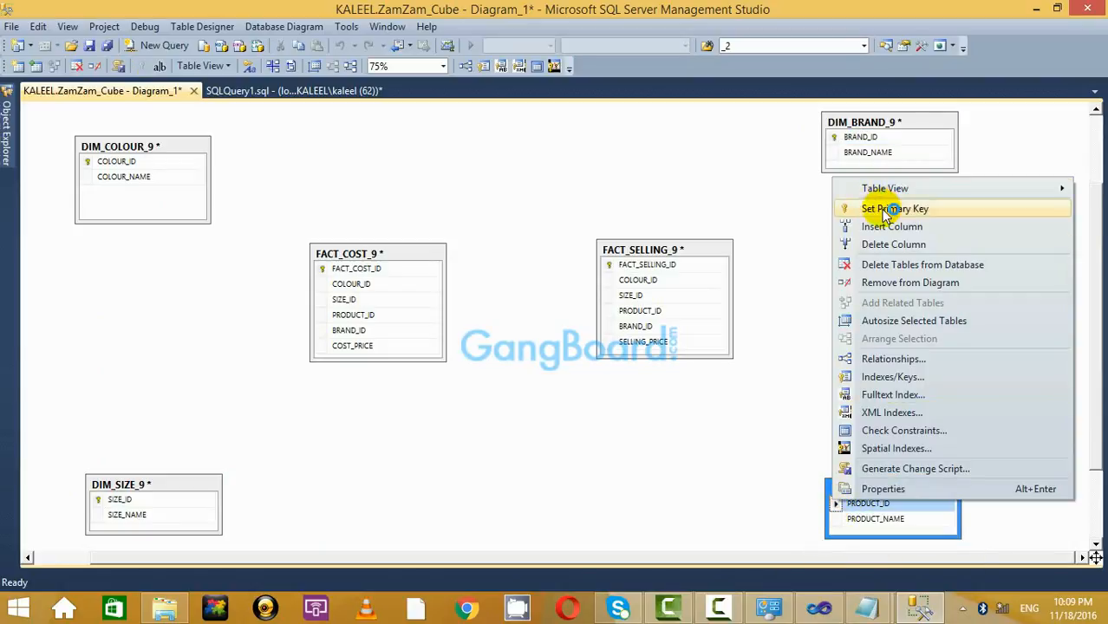
click(798, 209)
Relate DIM_COLOUR_9 and DIM_SIZE_9 to FACT_COST_9 via COLOUR_ID and SIZE_ID.
drag(87, 162, 327, 287)
click(646, 432)
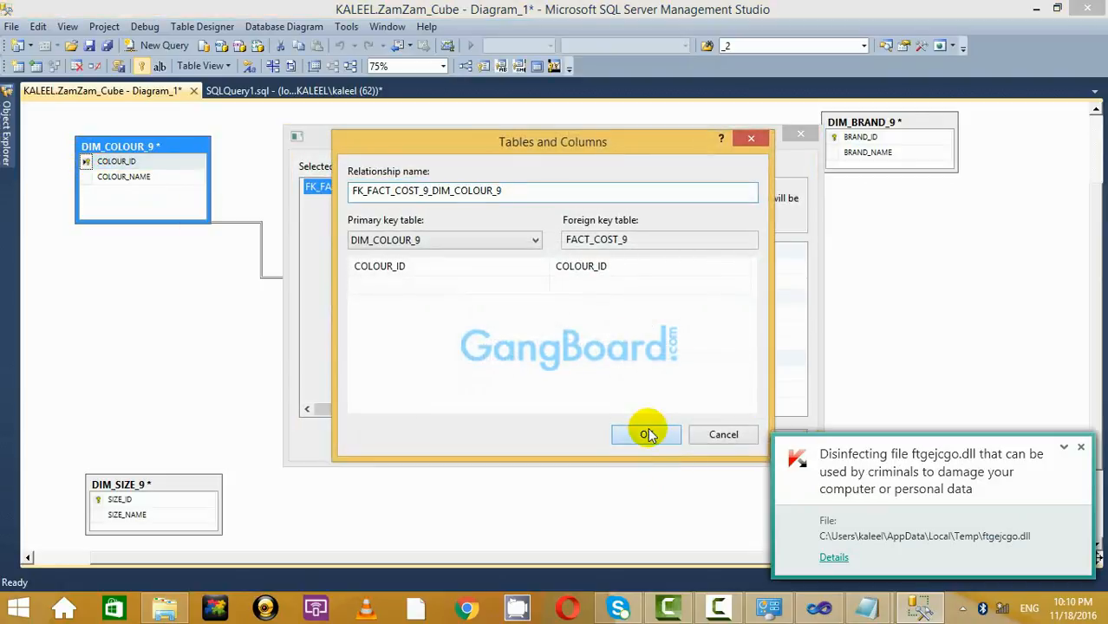
click(697, 438)
click(1081, 449)
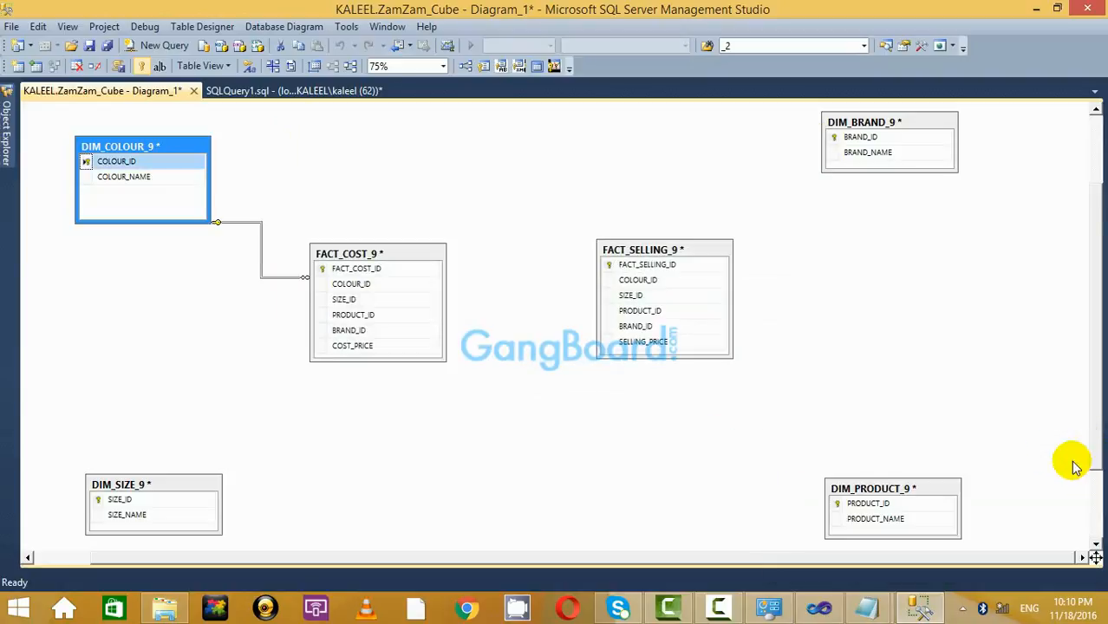
drag(97, 504, 325, 301)
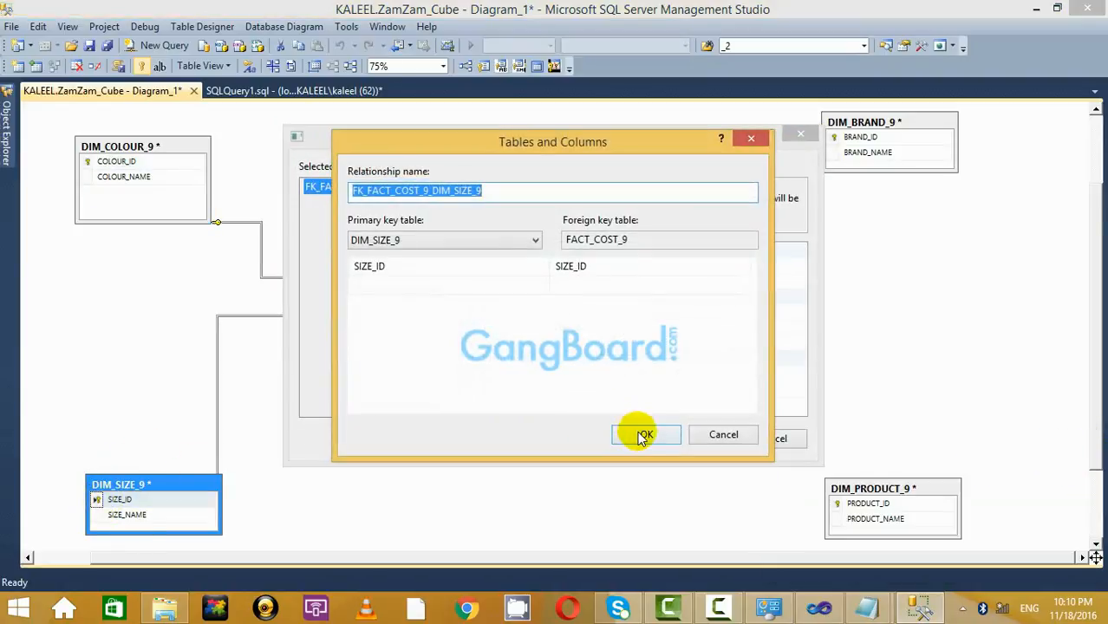
click(643, 432)
click(695, 440)
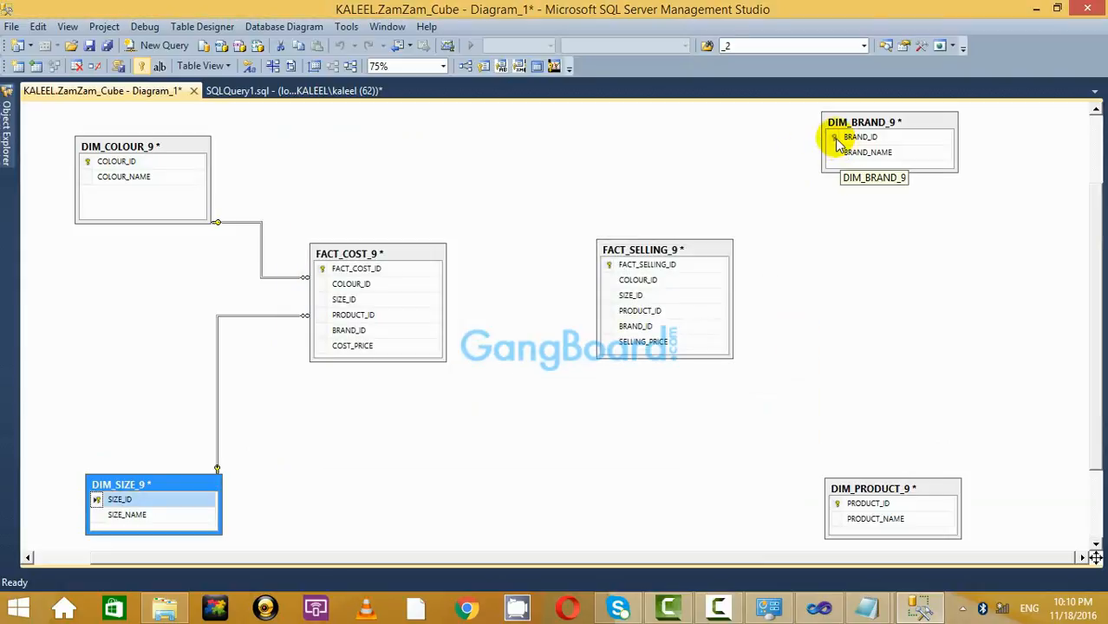
Relate DIM_BRAND_9 and DIM_PRODUCT_9 to FACT_COST_9 via BRAND_ID and PRODUCT_ID.
drag(838, 145, 327, 337)
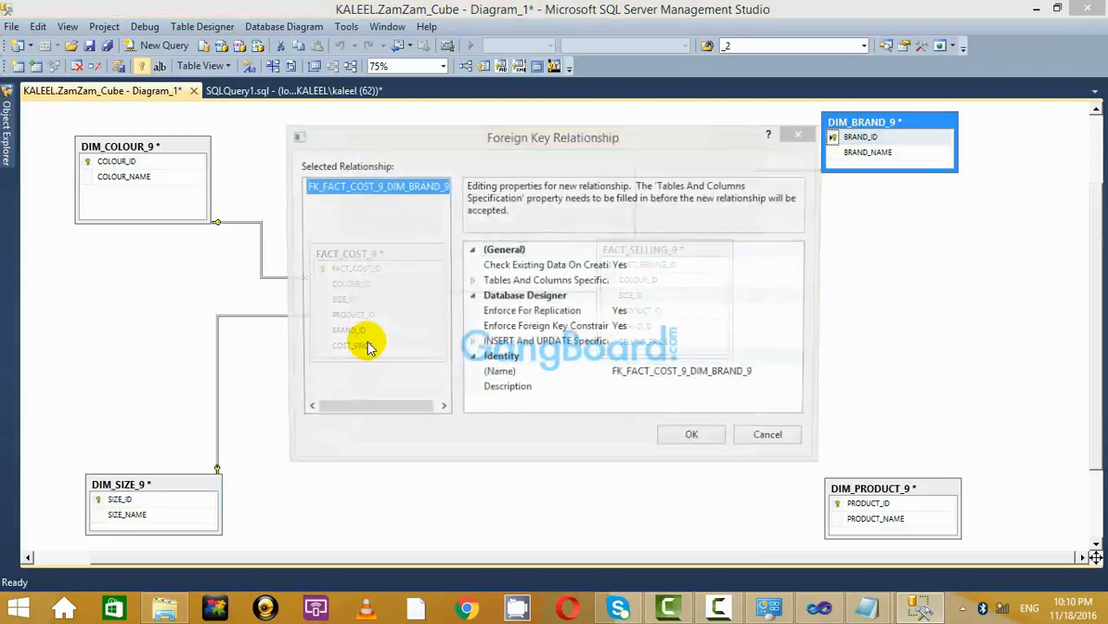
click(643, 436)
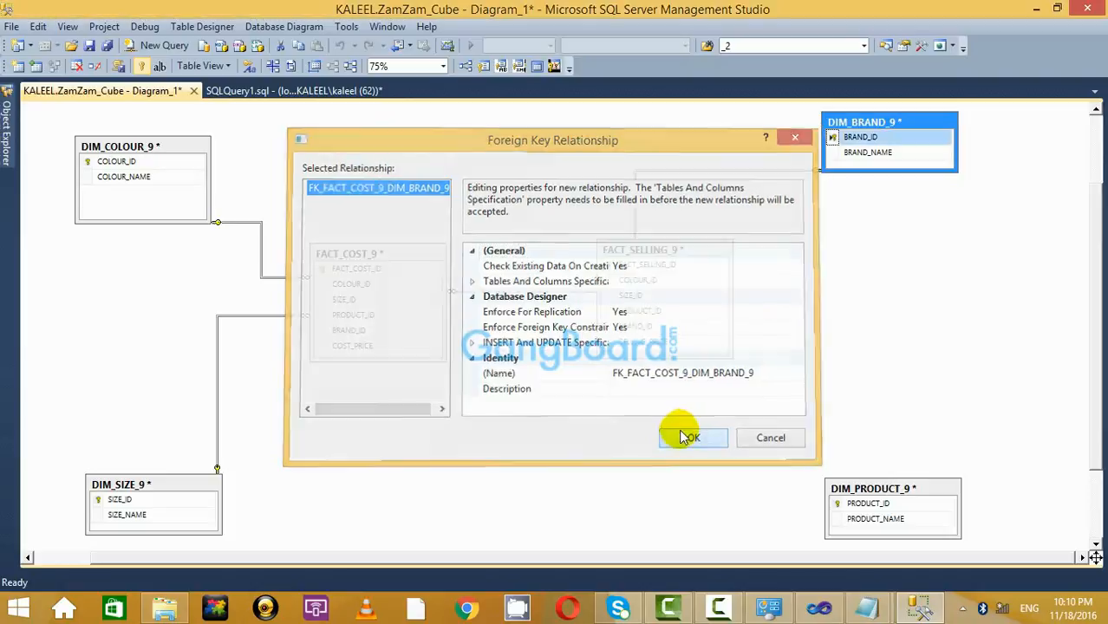
click(681, 436)
drag(837, 510, 324, 316)
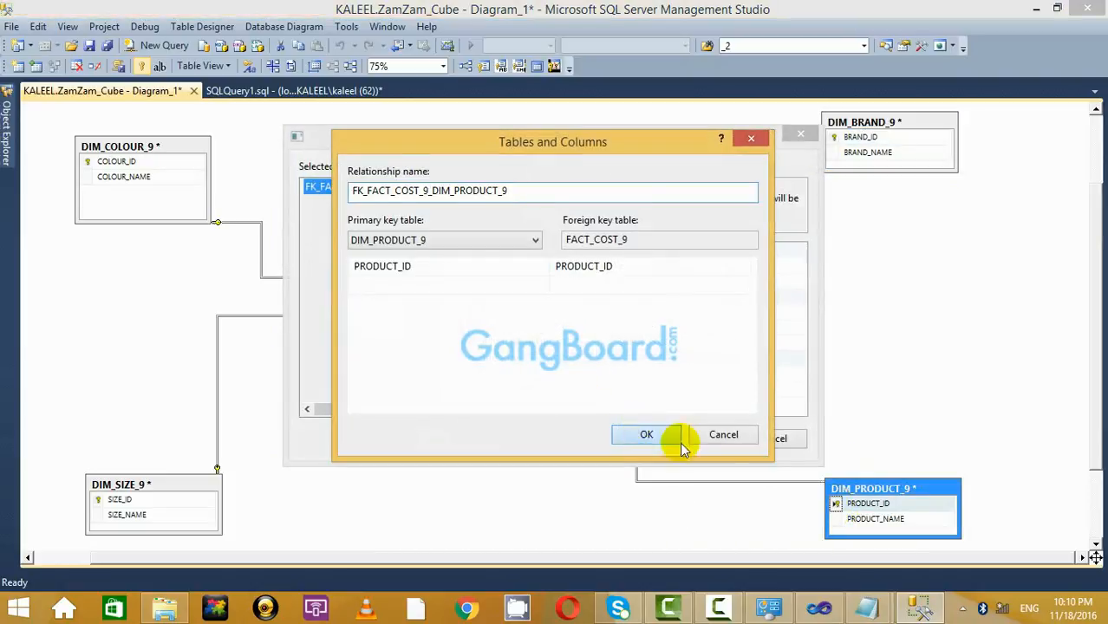
click(680, 441)
click(696, 438)
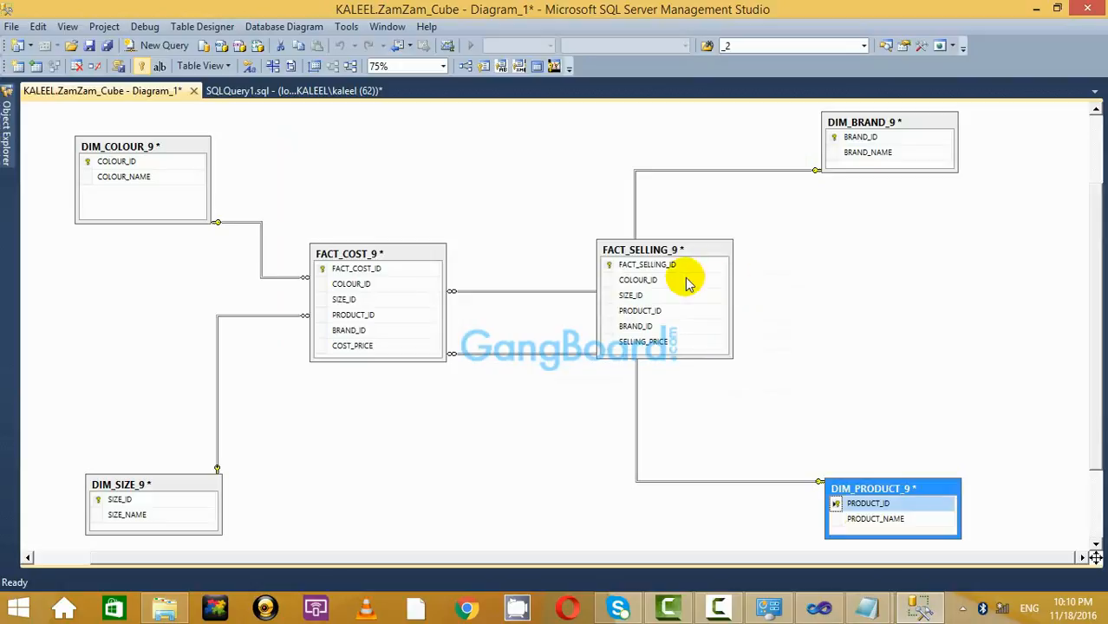
click(607, 279)
click(878, 279)
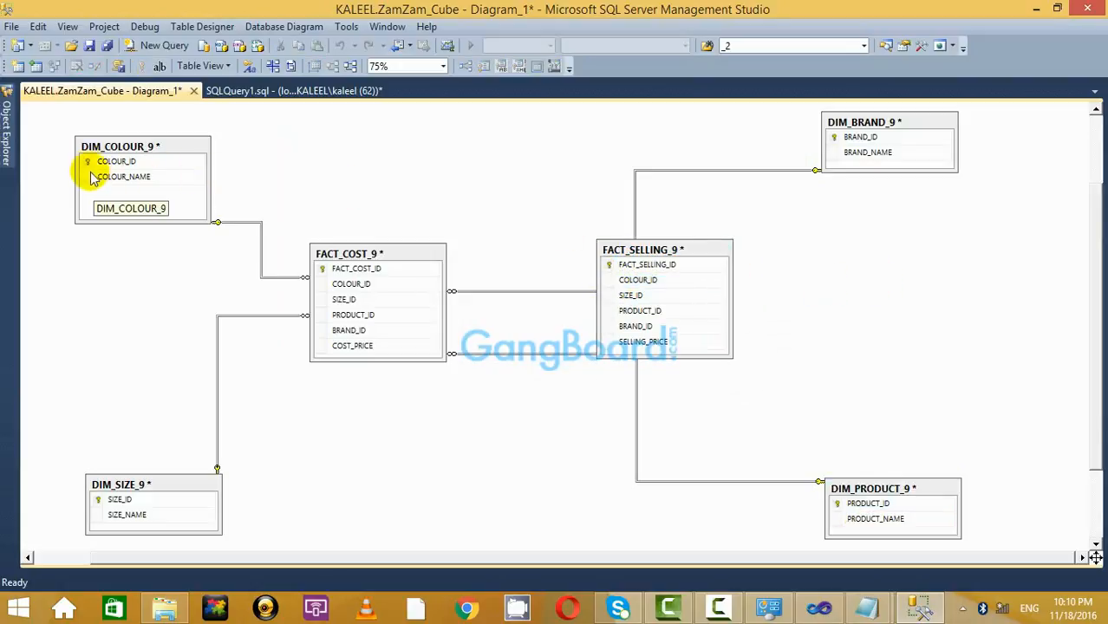
Attempt several times to link COLOUR_ID to FACT_SELLING_9, then nudge FACT_COST_9 left.
drag(89, 161, 622, 287)
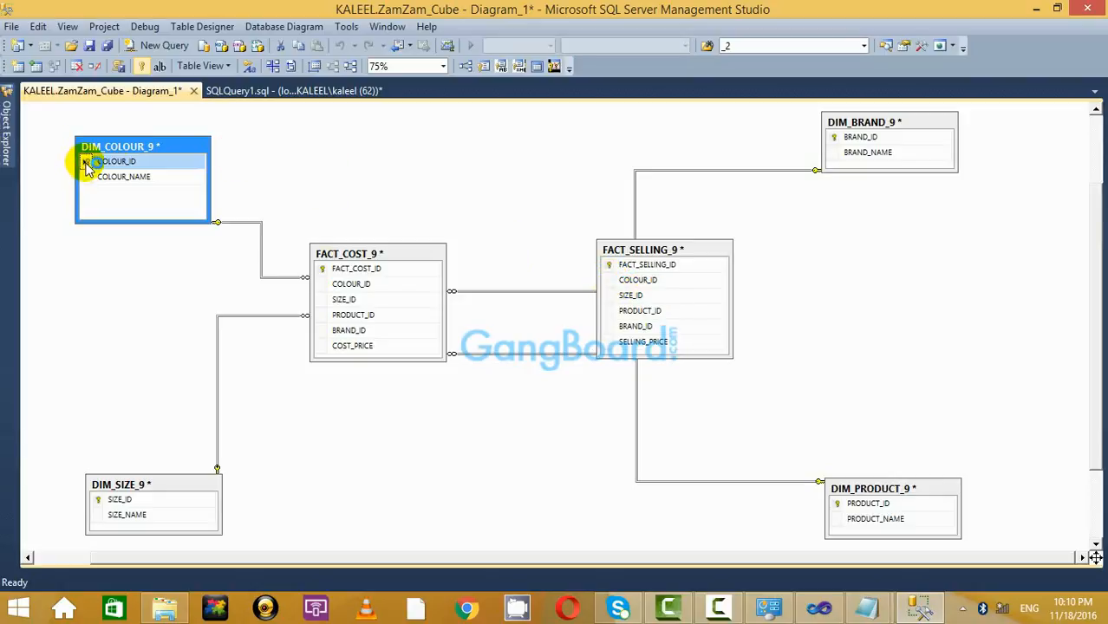
drag(87, 165, 487, 192)
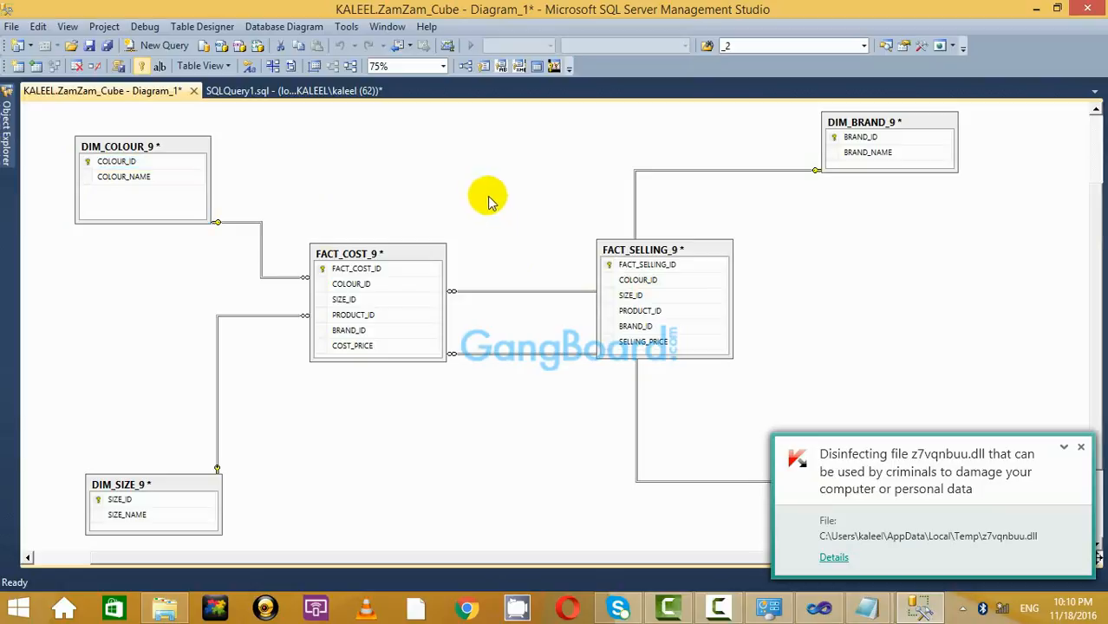
click(1080, 447)
click(1080, 447)
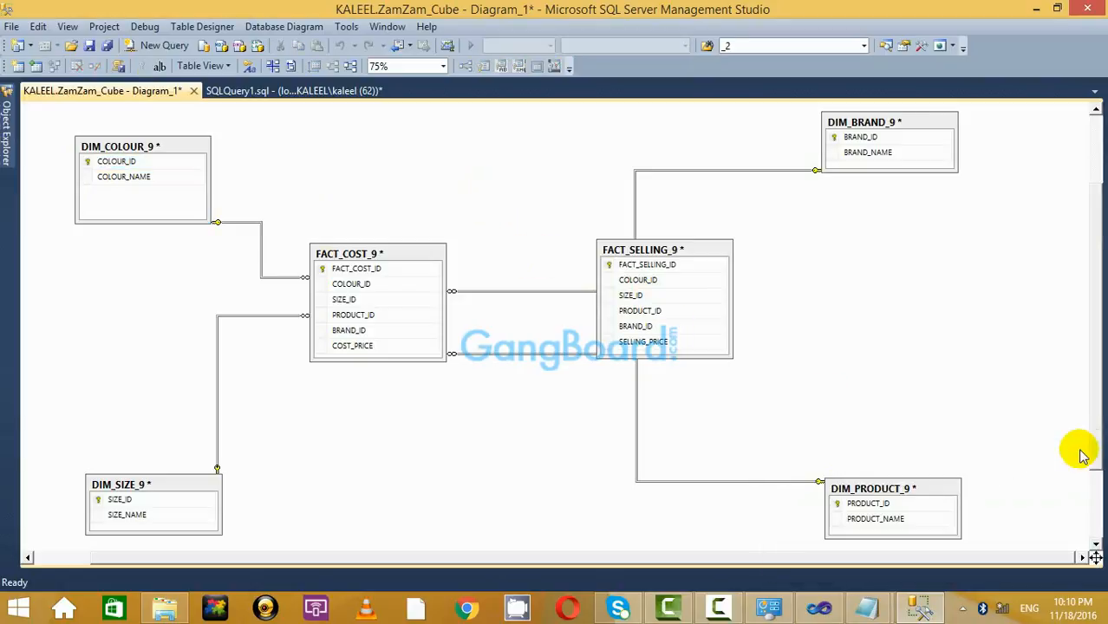
drag(87, 163, 603, 270)
click(396, 177)
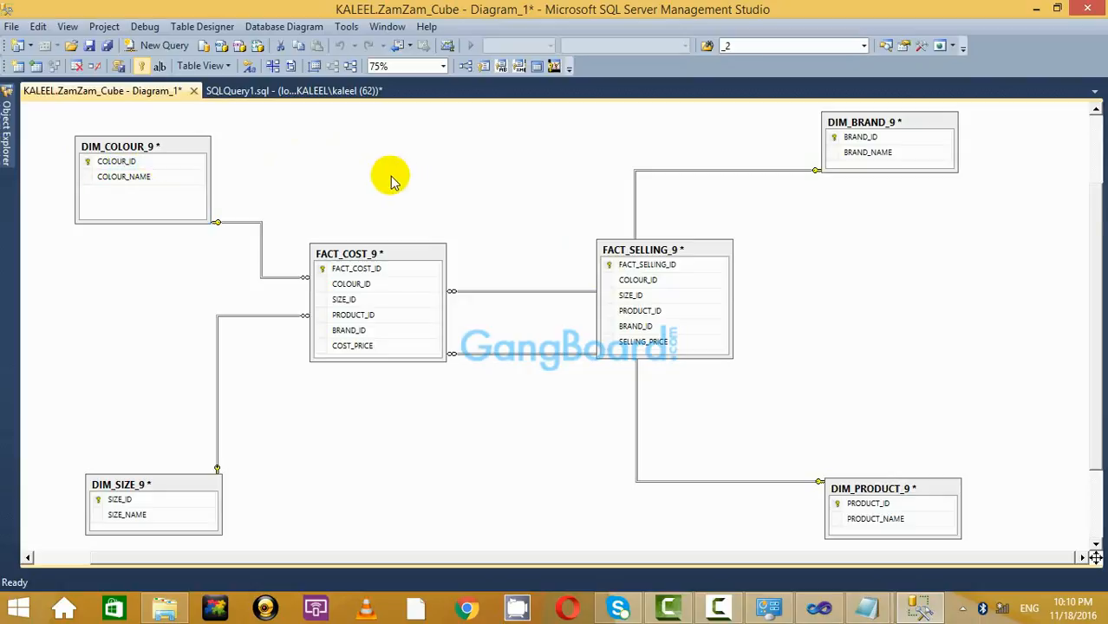
drag(87, 165, 605, 249)
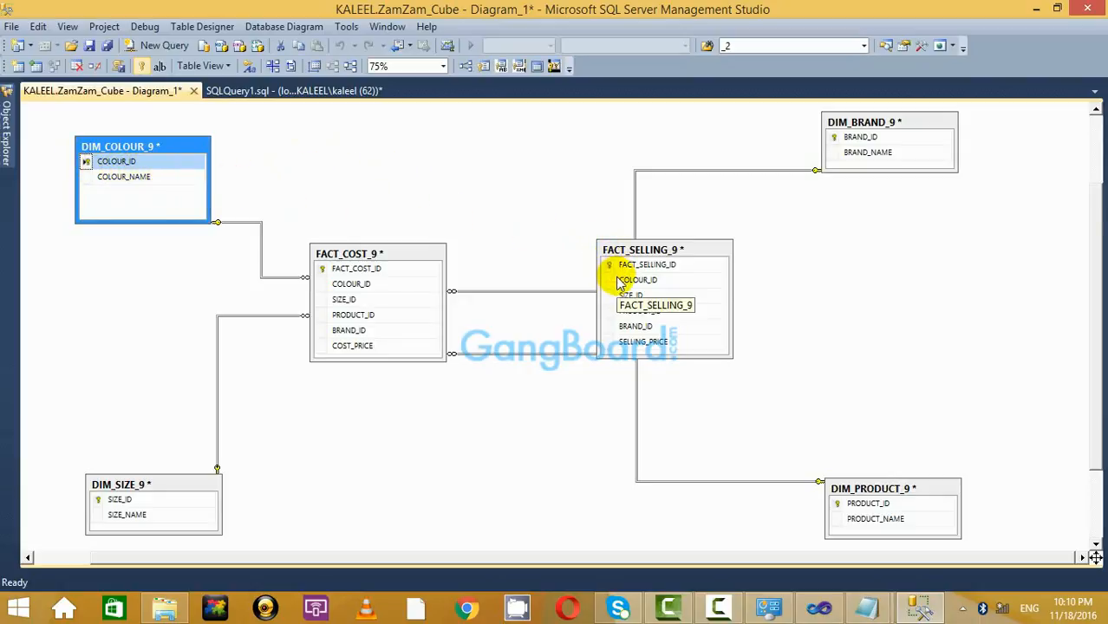
drag(354, 251, 324, 252)
Move FACT_SELLING_9 right and relate DIM_SIZE_9's SIZE_ID to it.
click(707, 250)
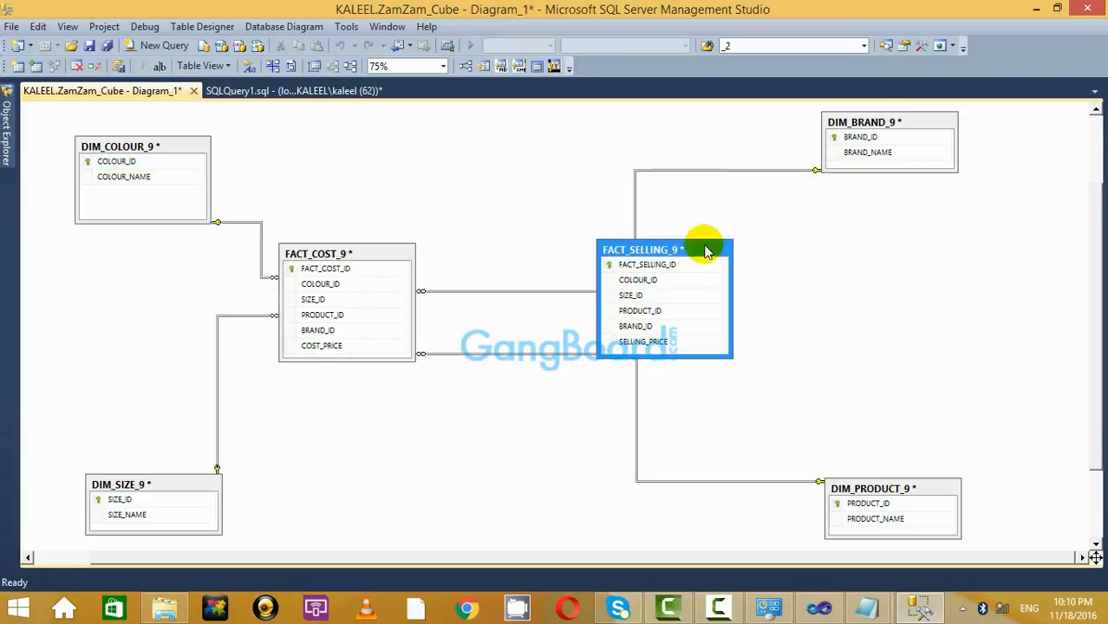
drag(707, 250, 849, 250)
click(734, 223)
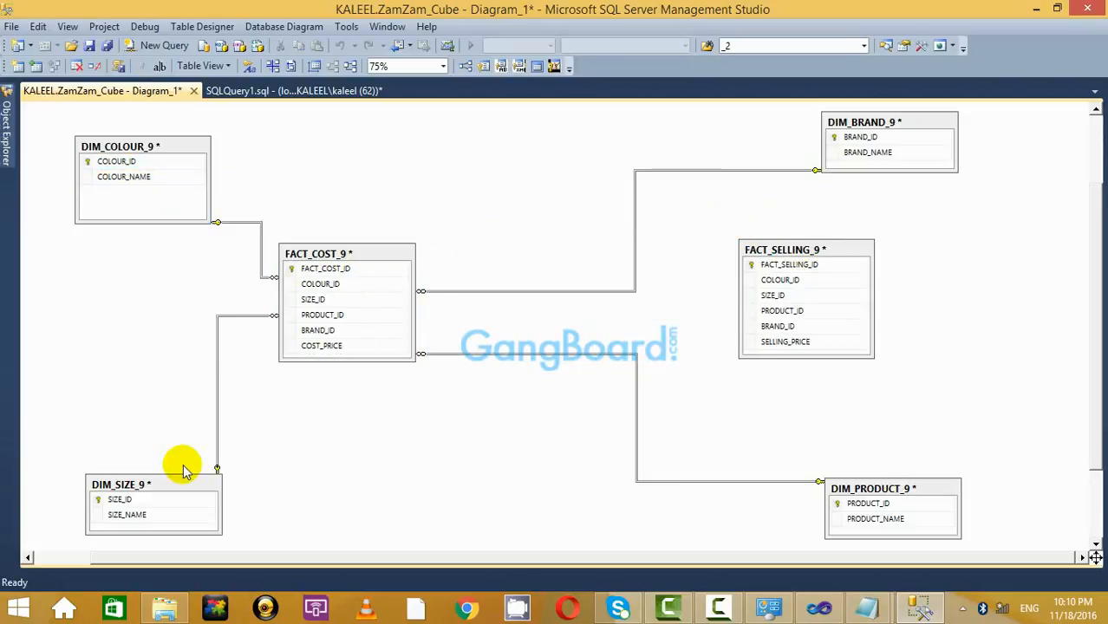
click(122, 503)
drag(97, 501, 744, 300)
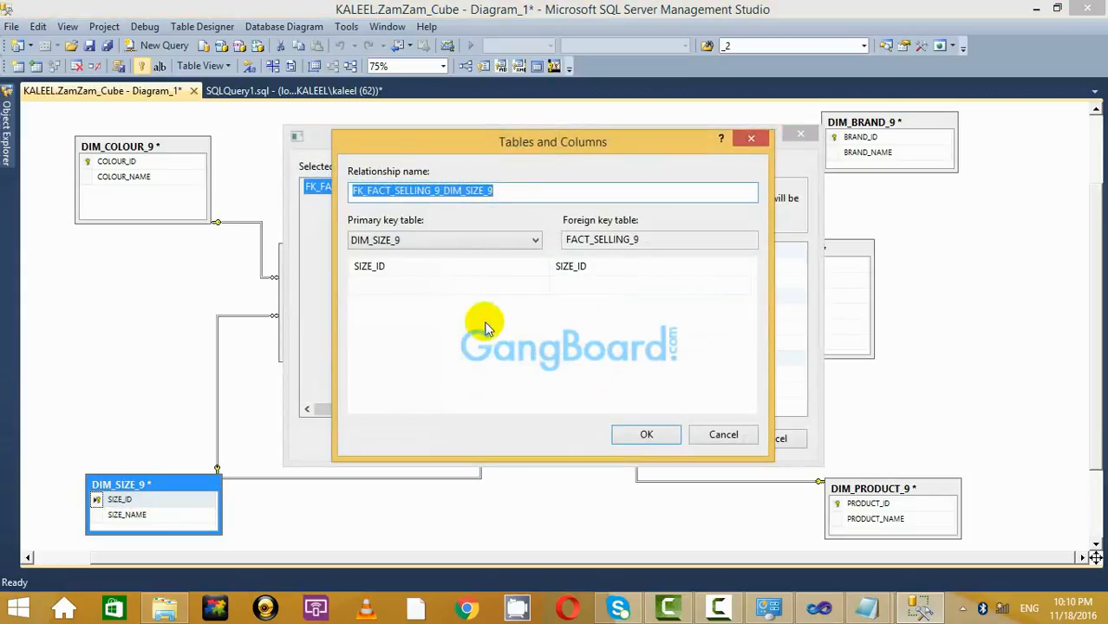
click(655, 433)
click(695, 441)
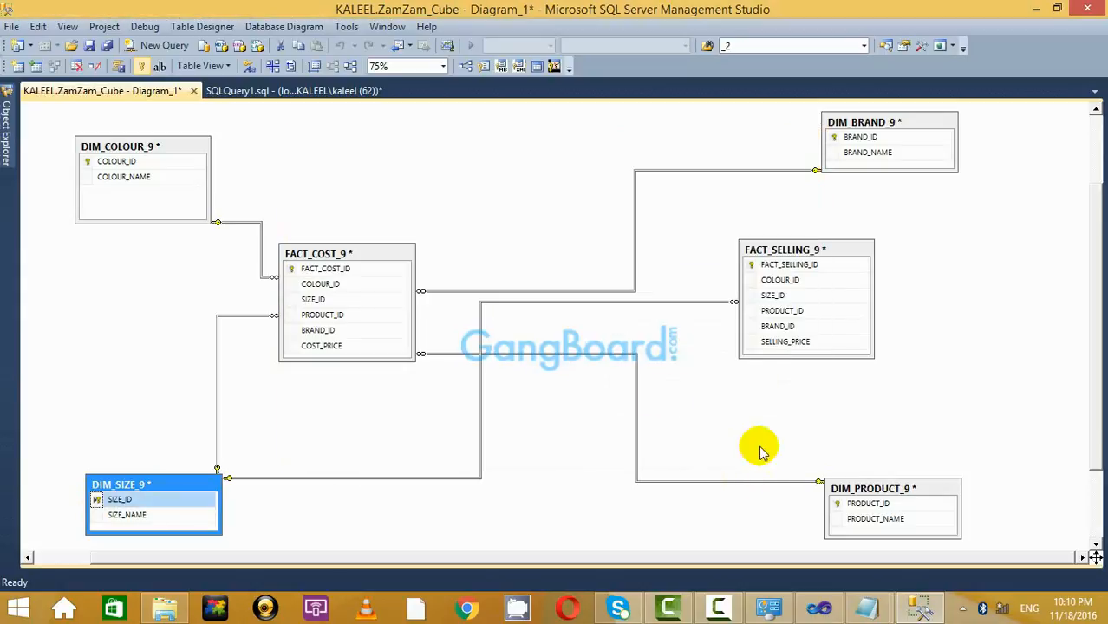
Relate DIM_COLOUR_9's COLOUR_ID and DIM_PRODUCT_9's PRODUCT_ID to FACT_SELLING_9.
drag(90, 164, 745, 280)
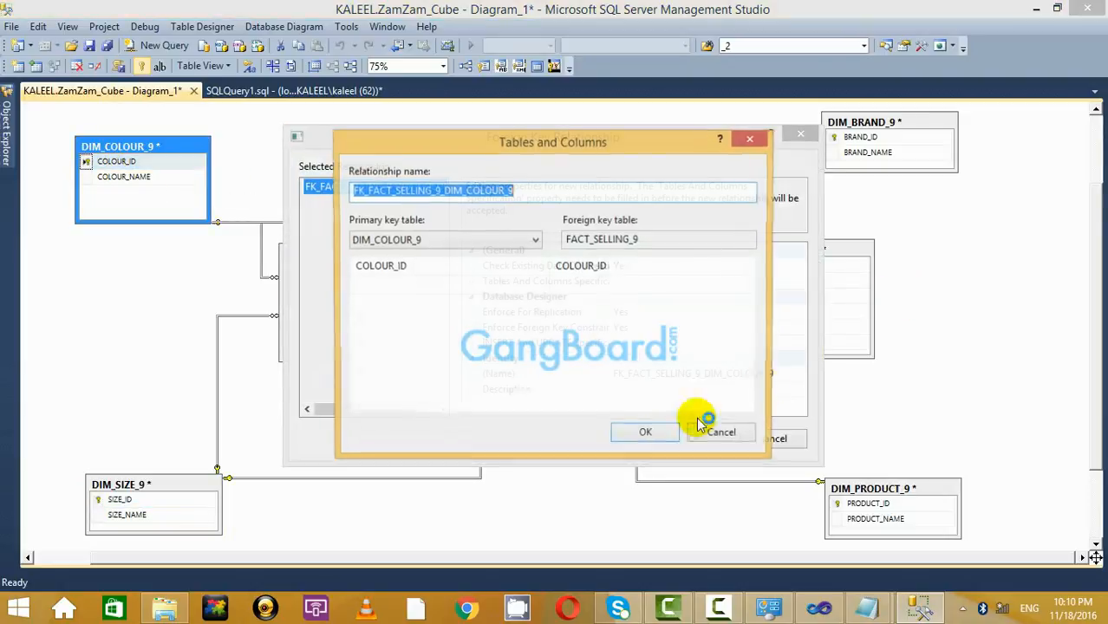
click(640, 433)
click(702, 439)
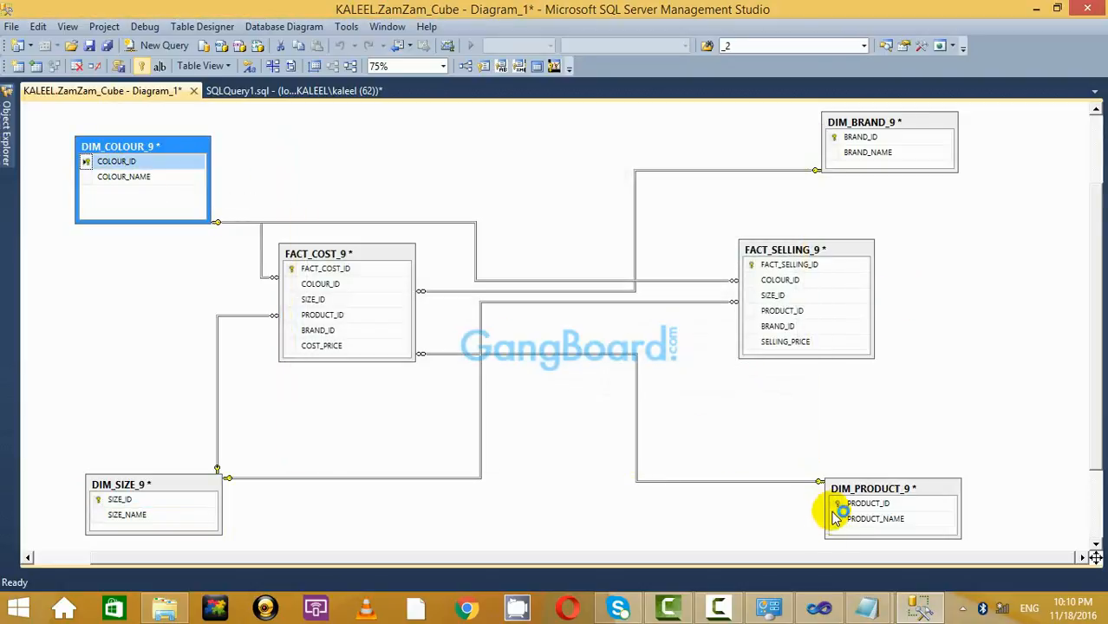
click(1082, 448)
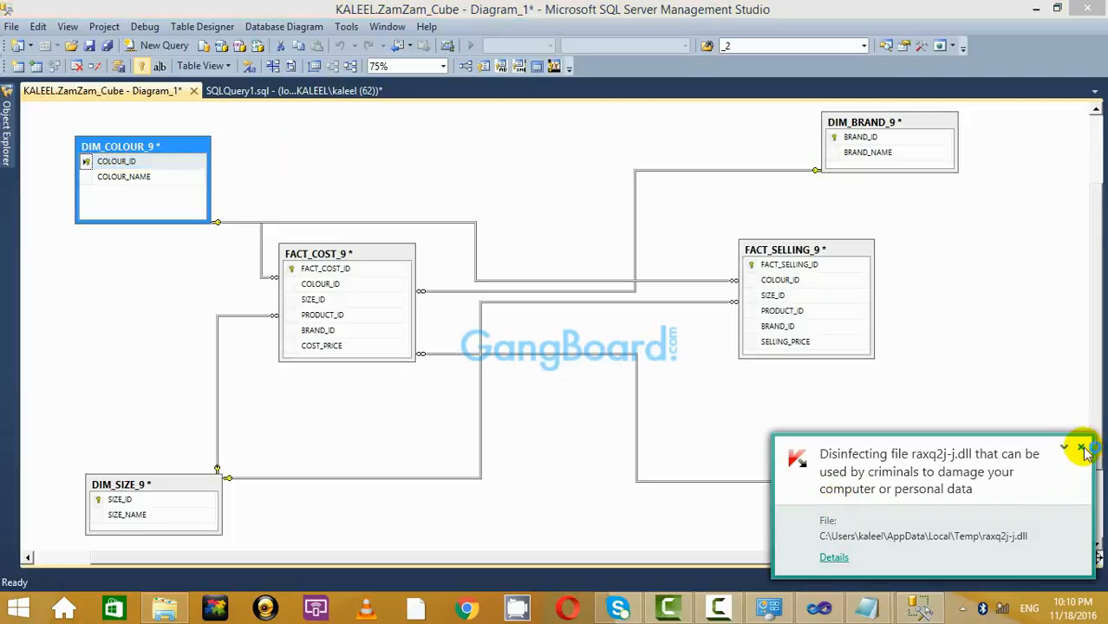
click(1085, 449)
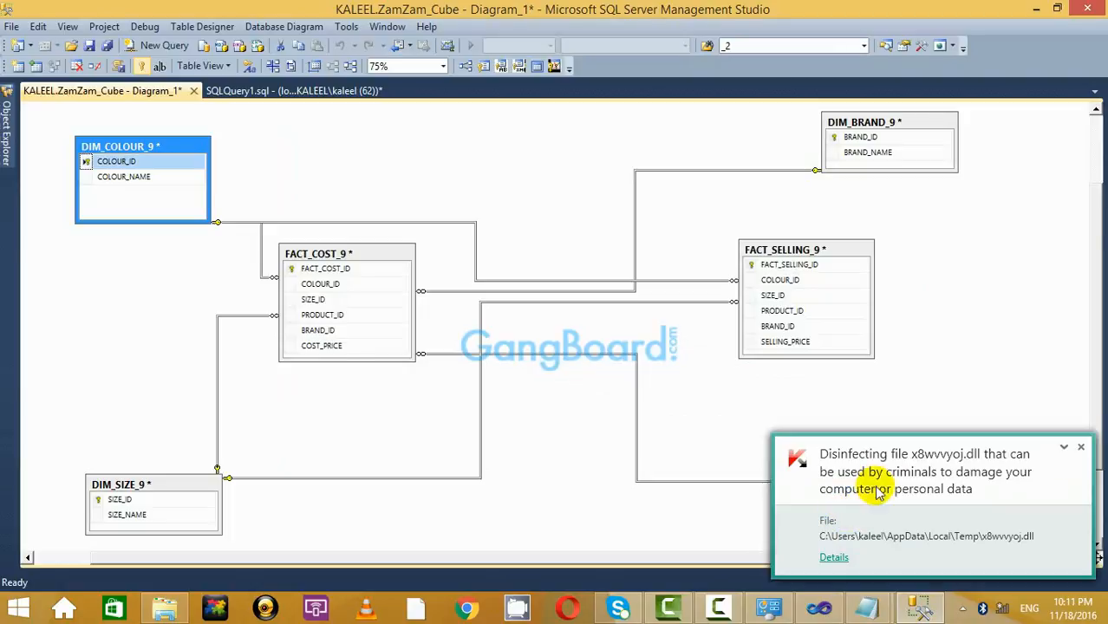
click(1082, 447)
click(833, 503)
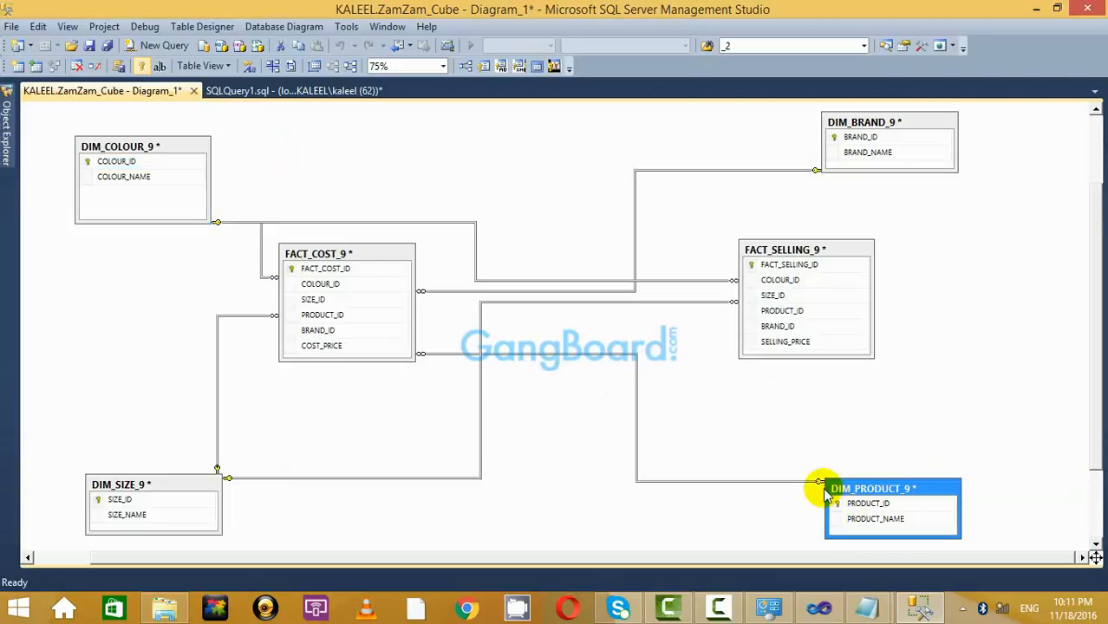
drag(751, 319, 746, 312)
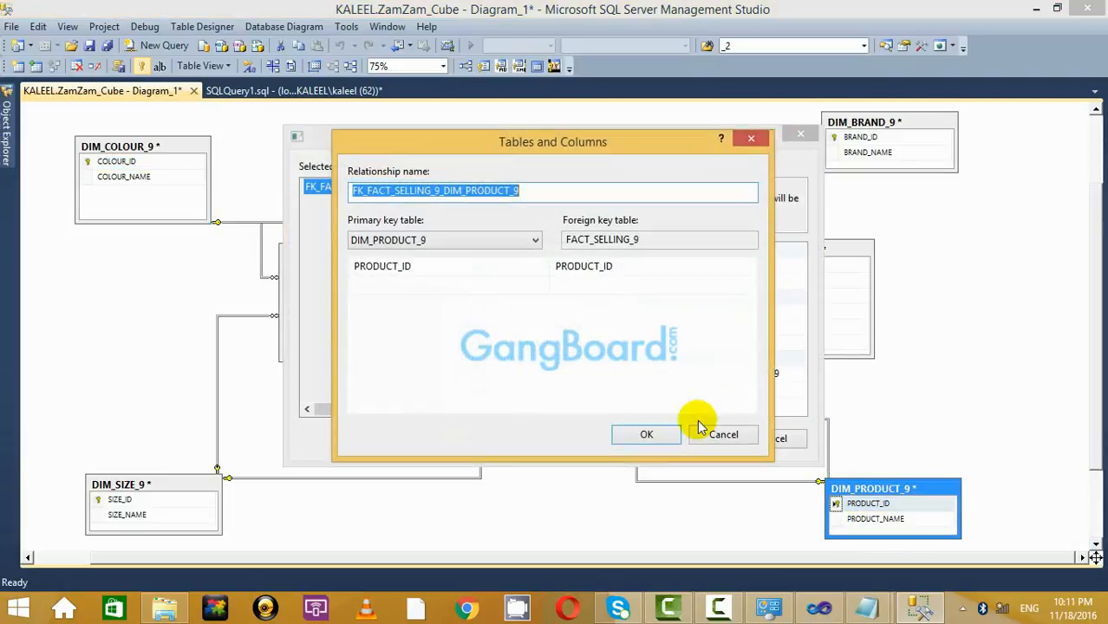
click(668, 435)
click(705, 443)
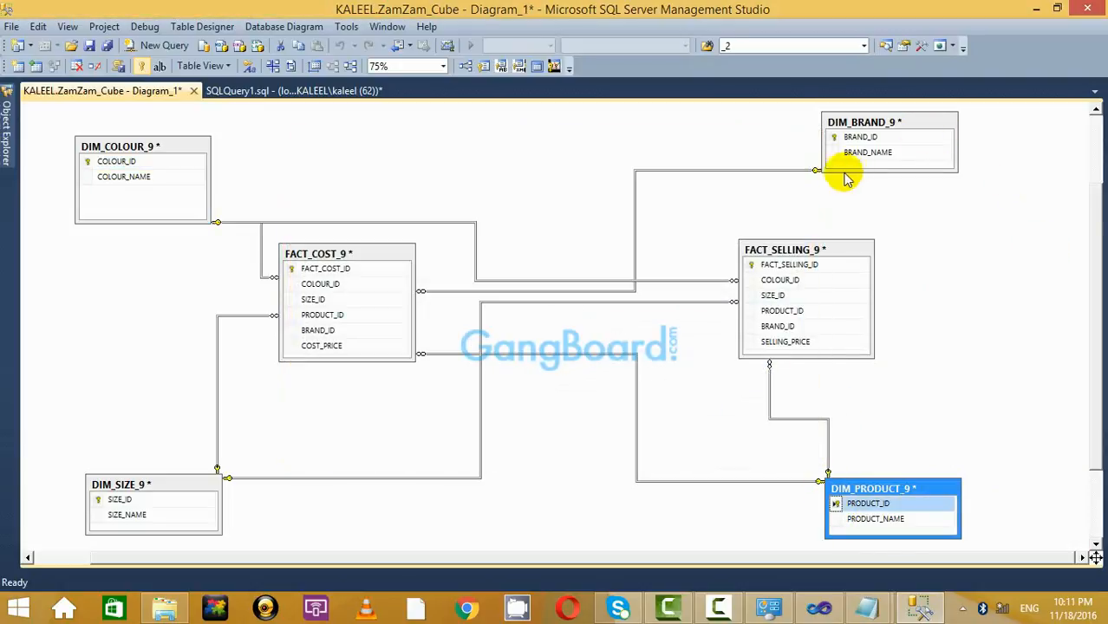
Relate DIM_BRAND_9's BRAND_ID to FACT_SELLING_9 and start saving the diagram.
click(837, 142)
drag(837, 141, 754, 332)
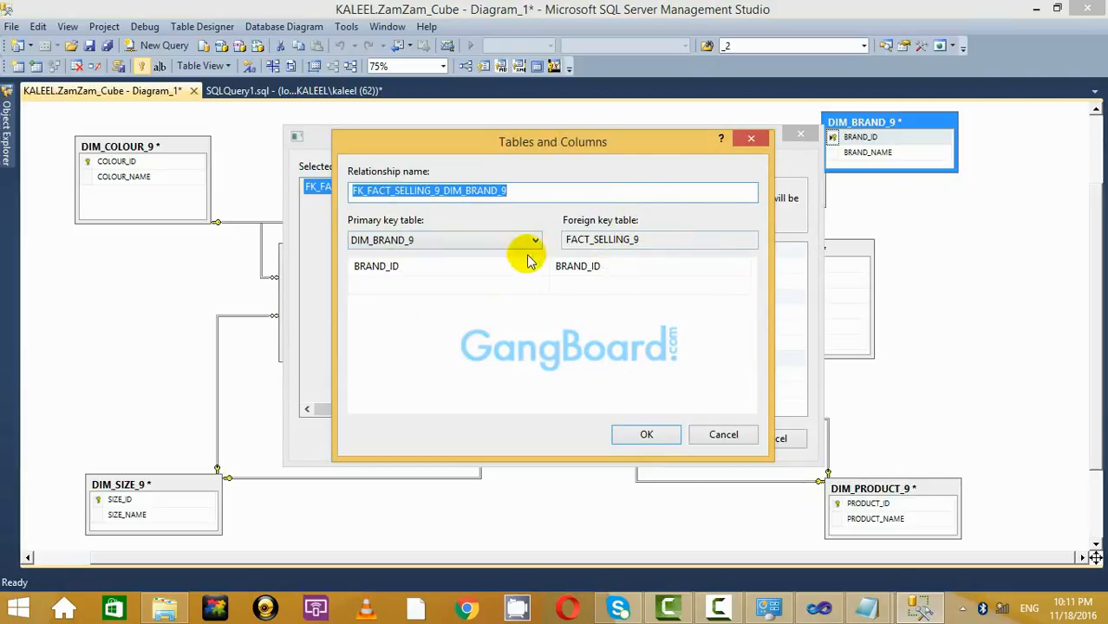
click(664, 435)
click(709, 445)
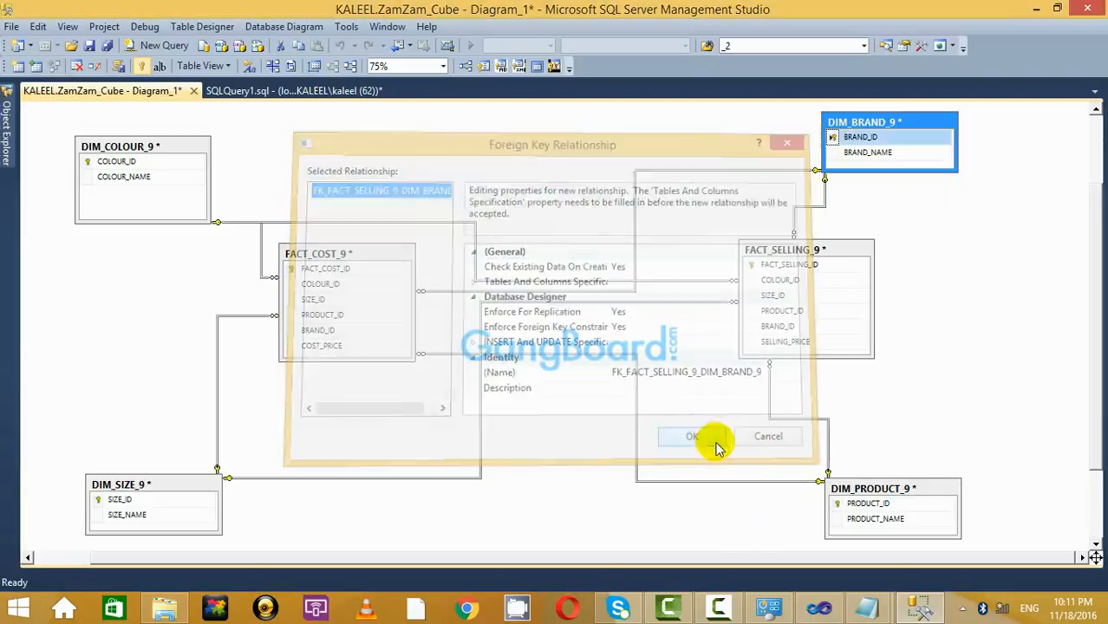
click(88, 45)
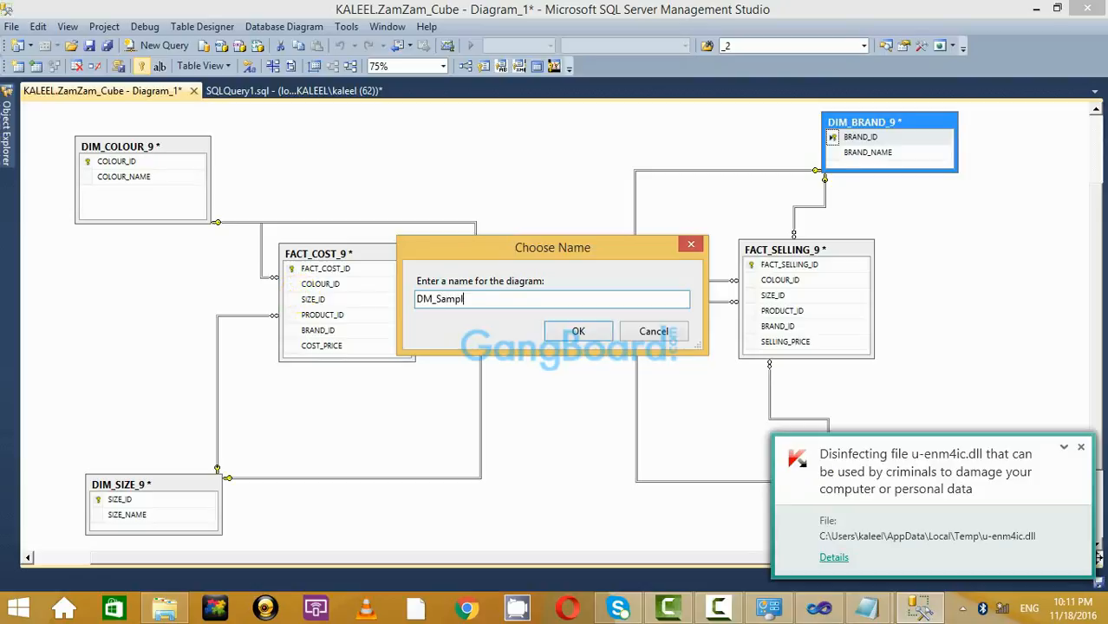
Name the diagram DM_Sample_18_Nov_2016 and confirm saving the six _9 tables to the database.
text(_18_)
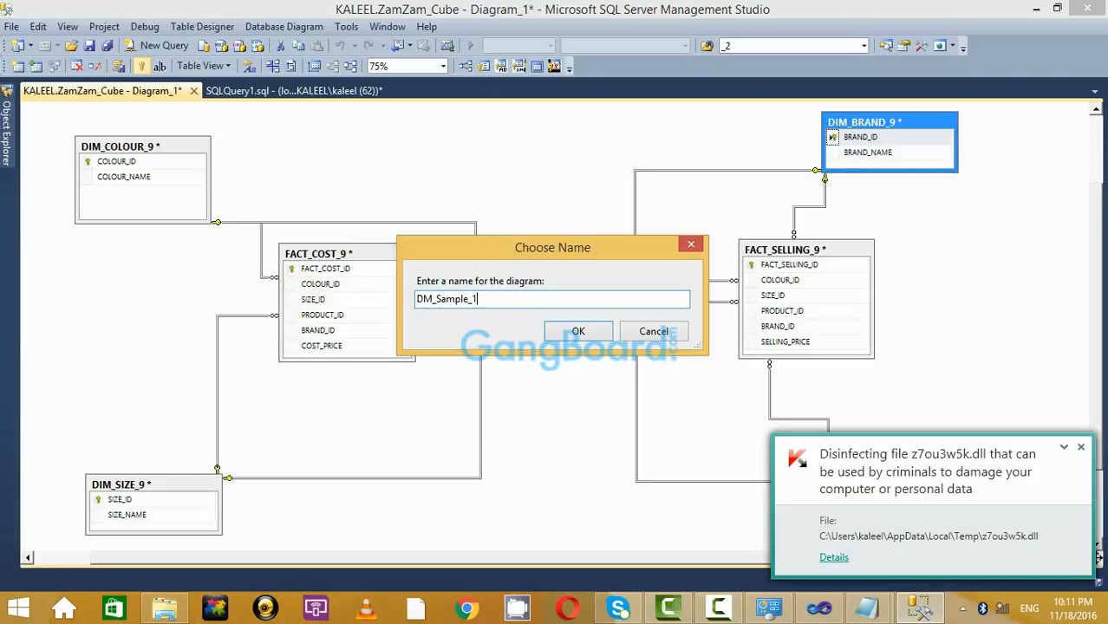
click(1081, 450)
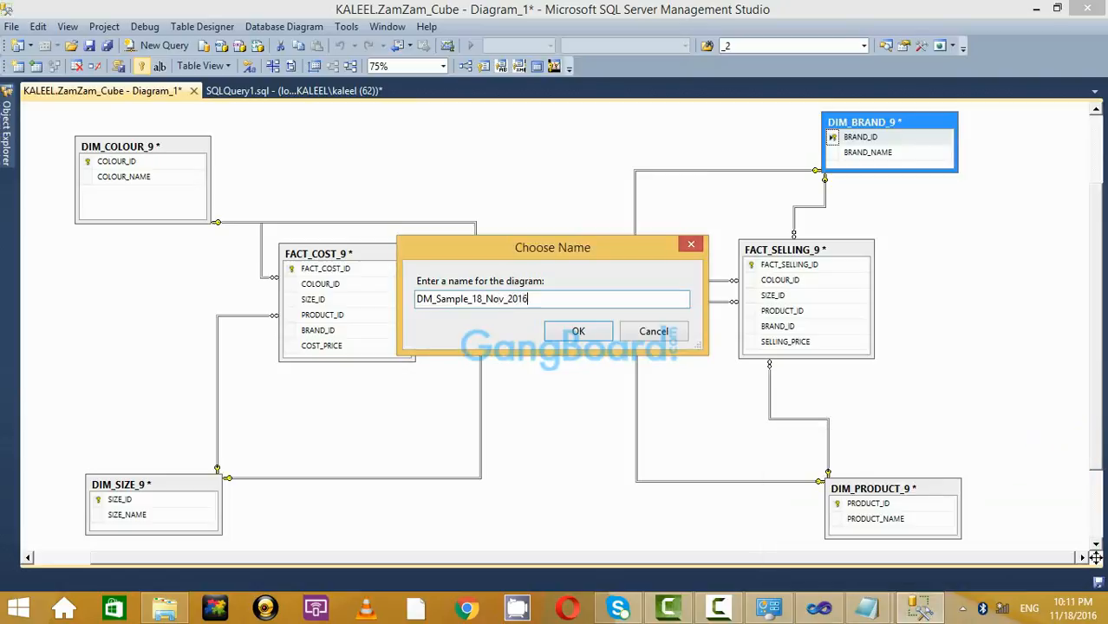
click(578, 332)
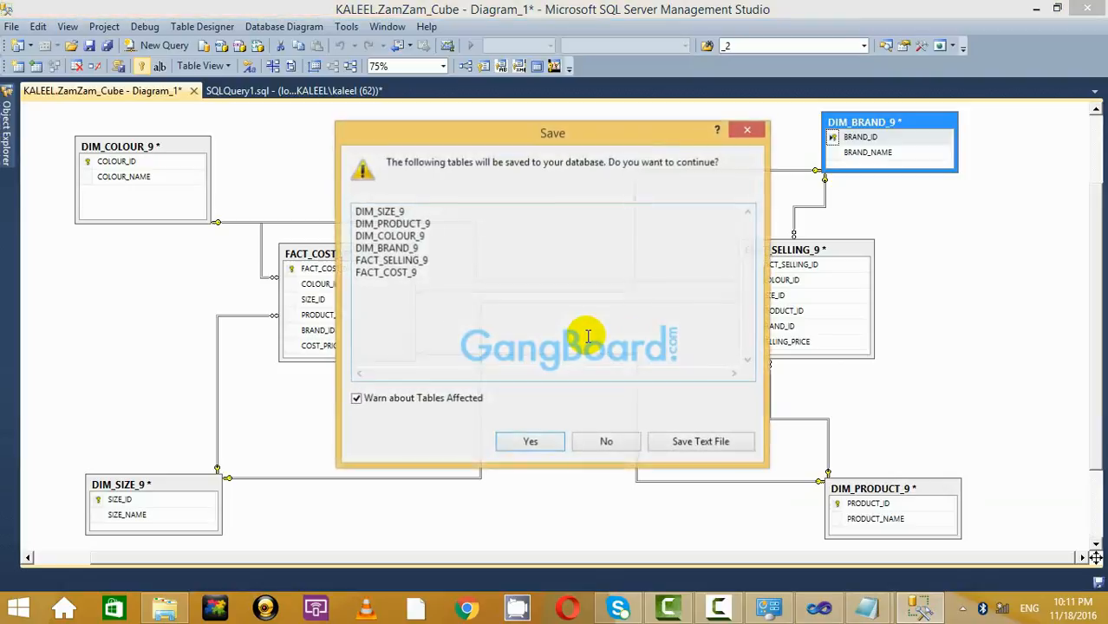
click(544, 438)
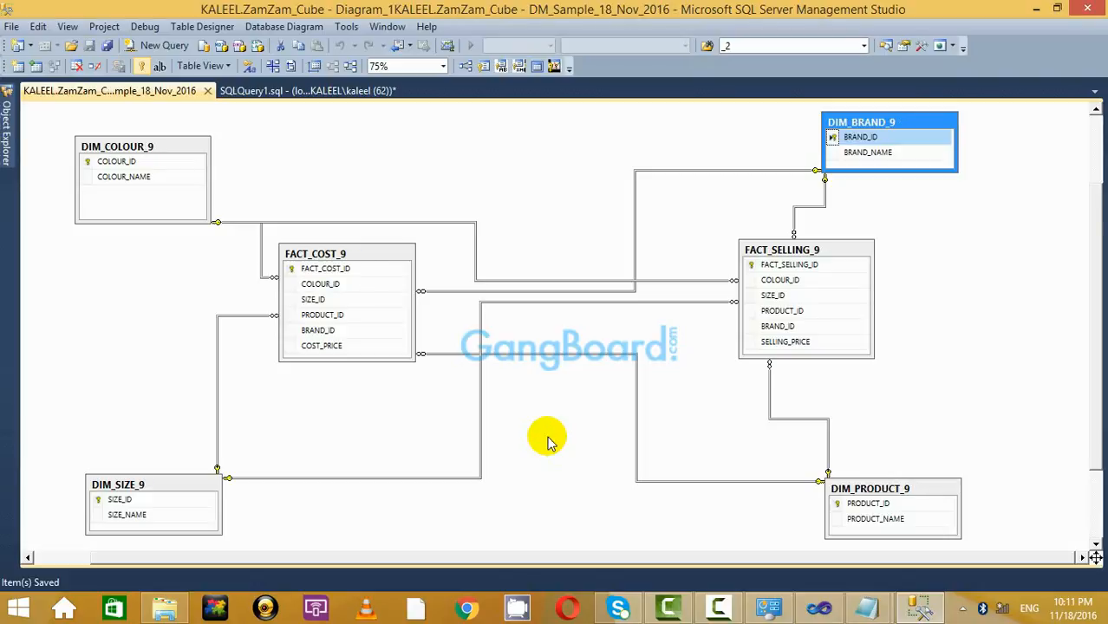
click(921, 250)
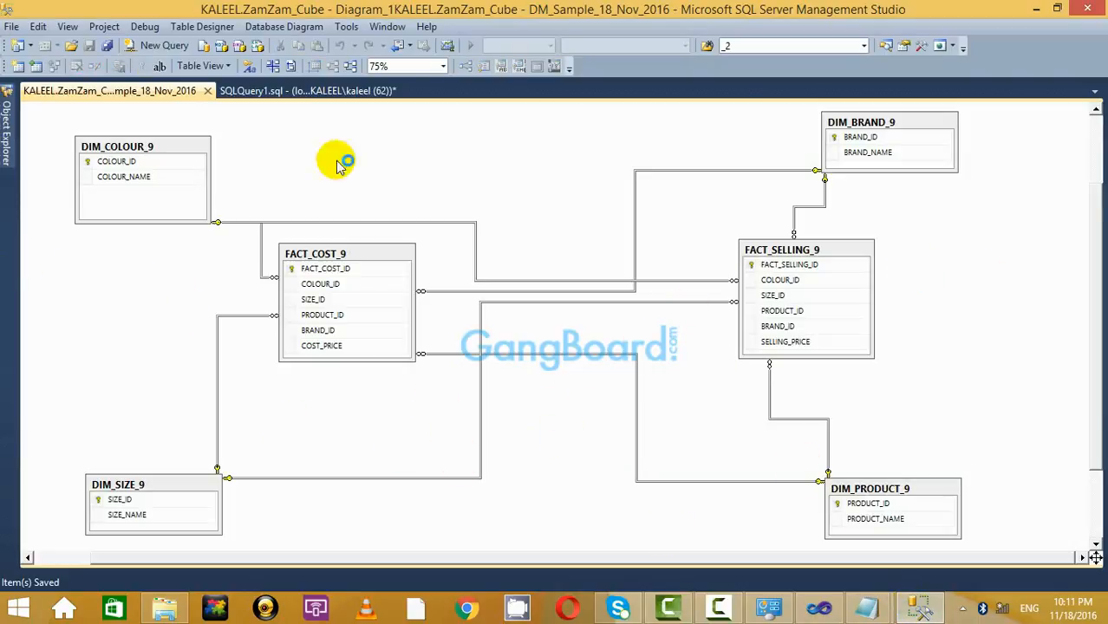
click(7, 130)
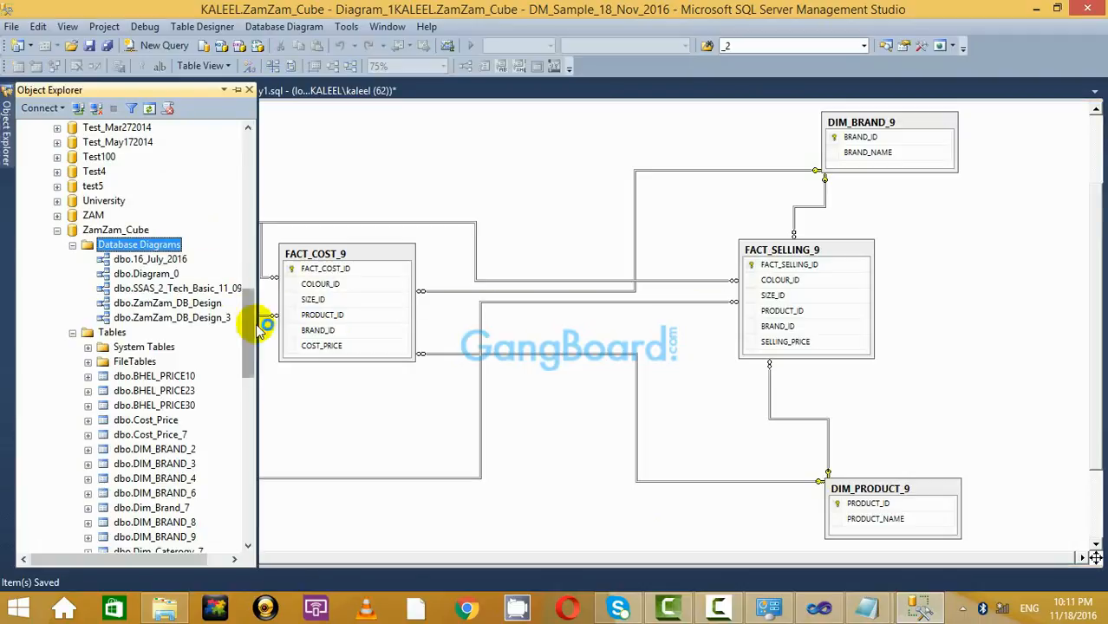
drag(249, 318, 257, 339)
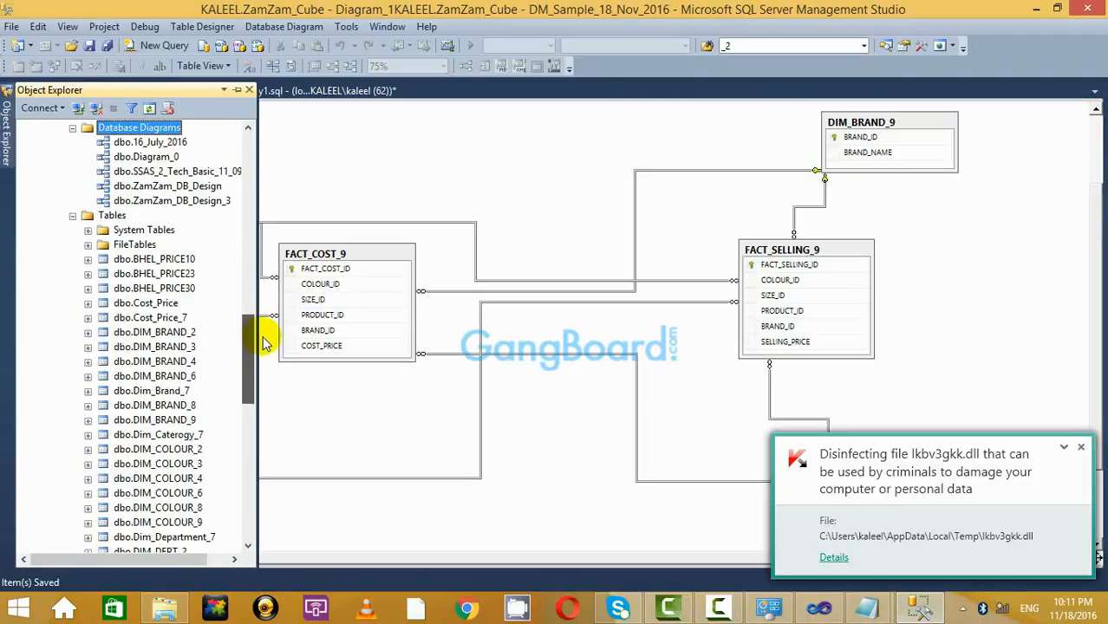
click(88, 333)
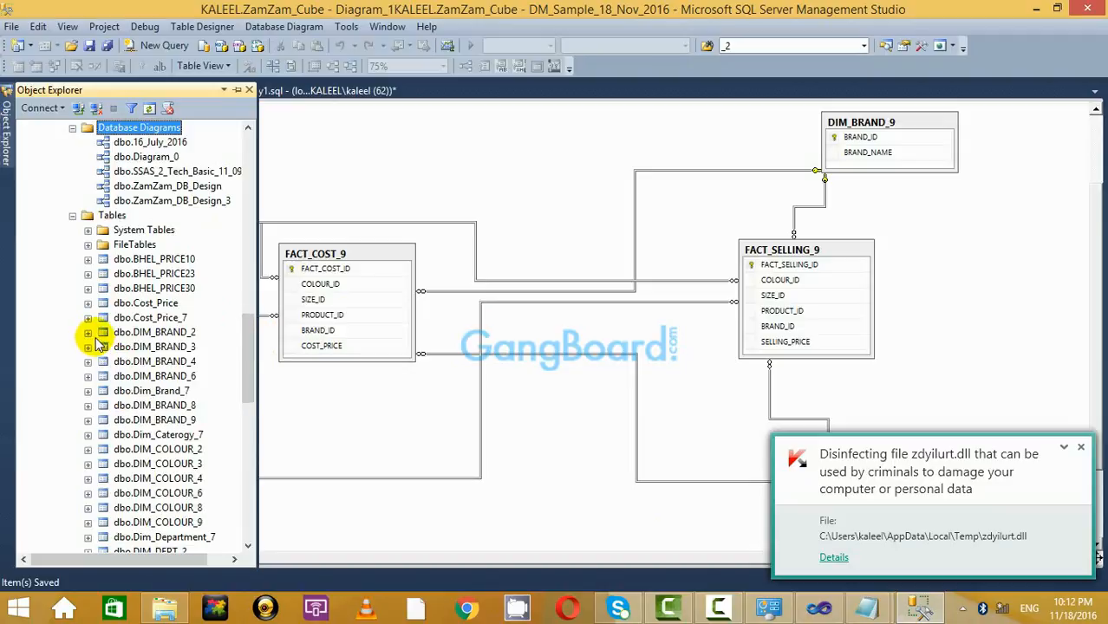
click(88, 420)
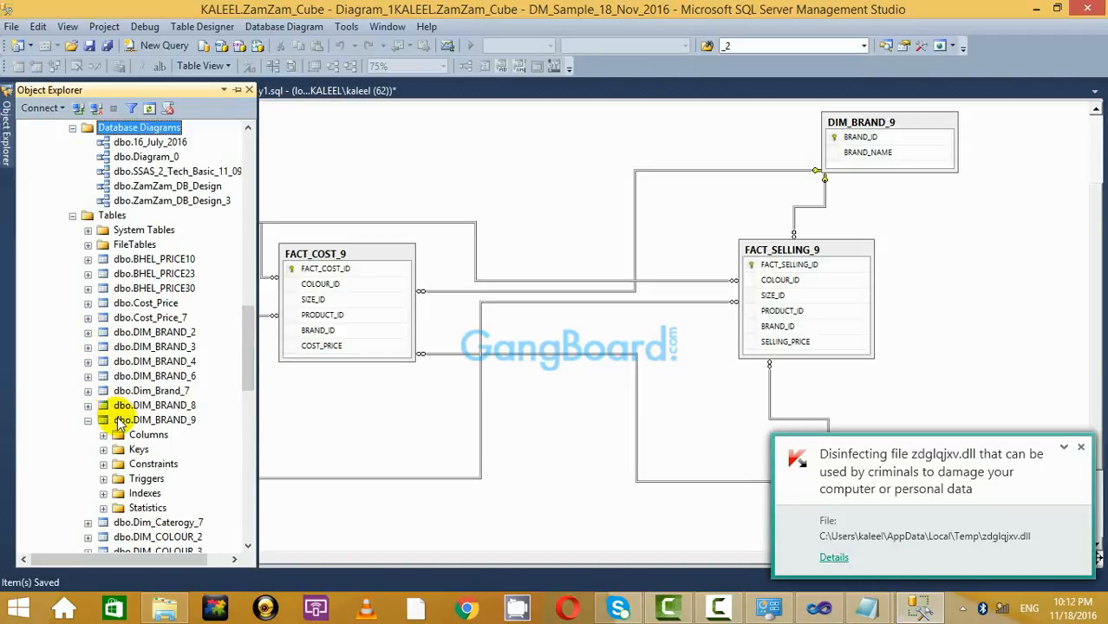
click(103, 434)
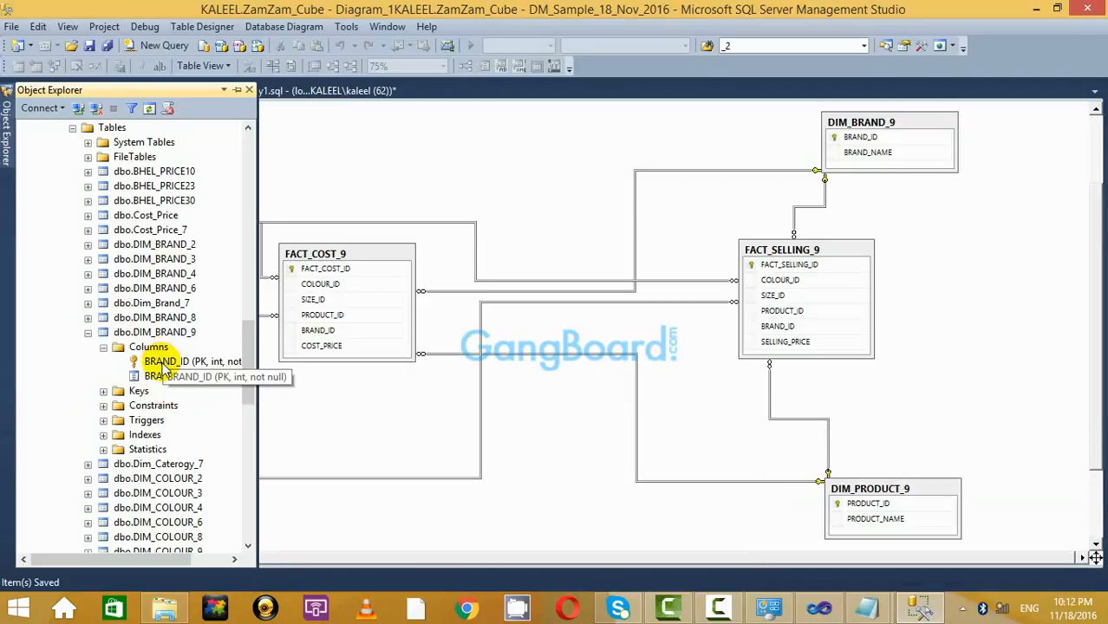
click(186, 361)
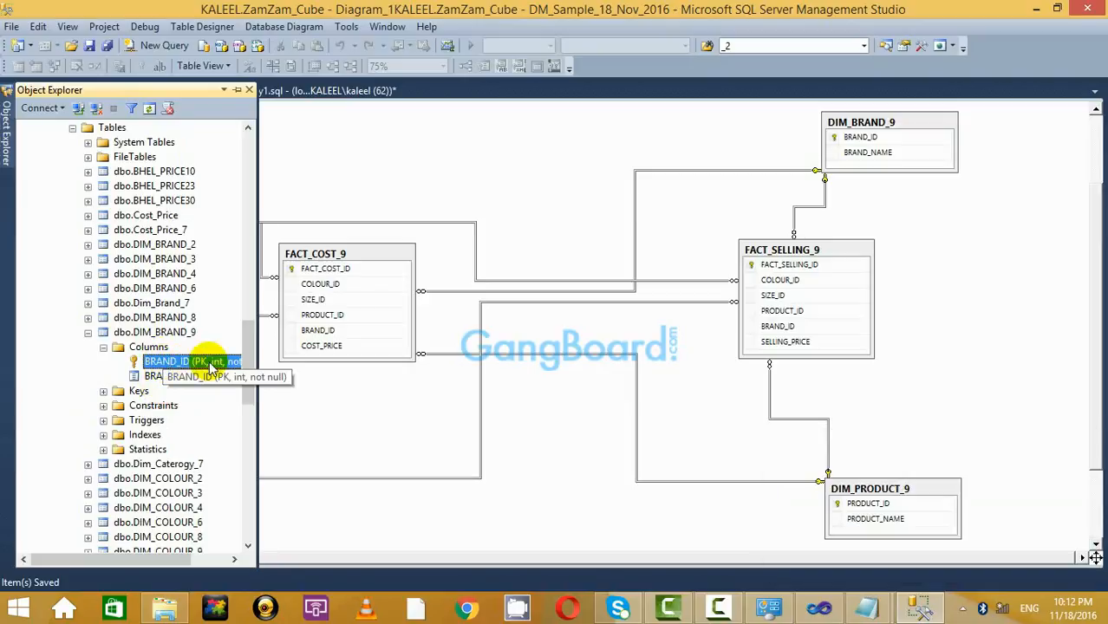
click(103, 346)
click(371, 211)
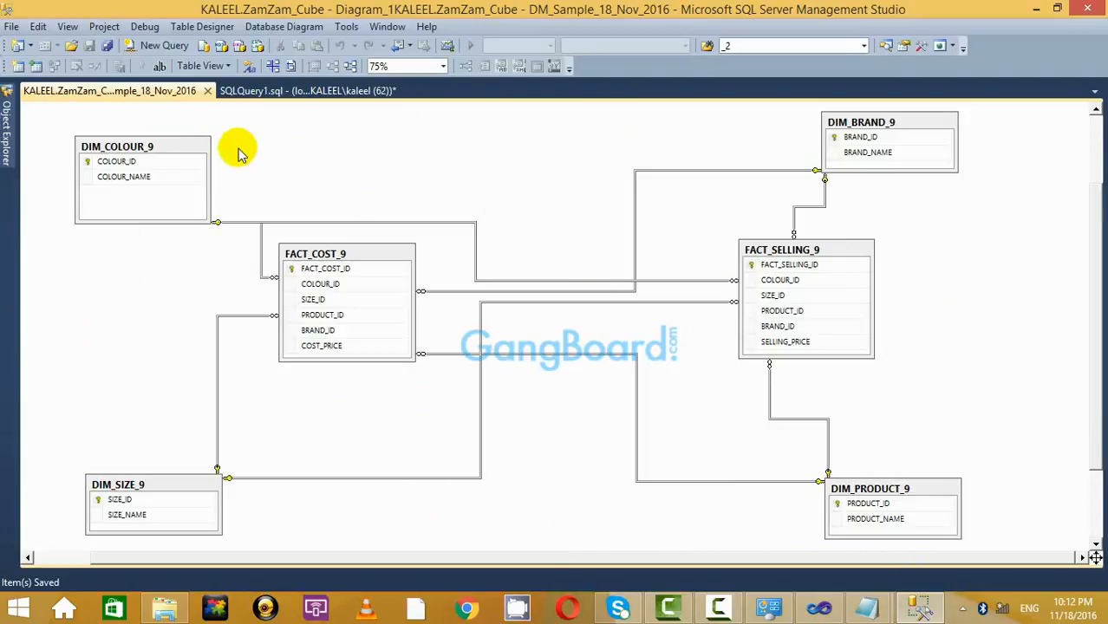
click(183, 144)
click(369, 189)
click(7, 134)
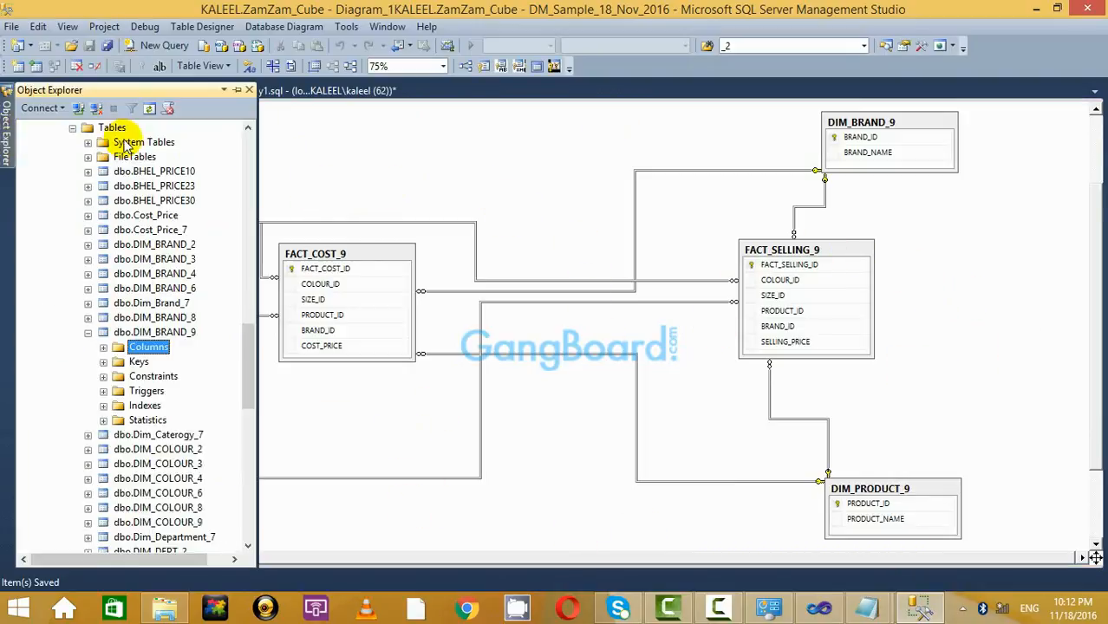
drag(246, 389, 246, 148)
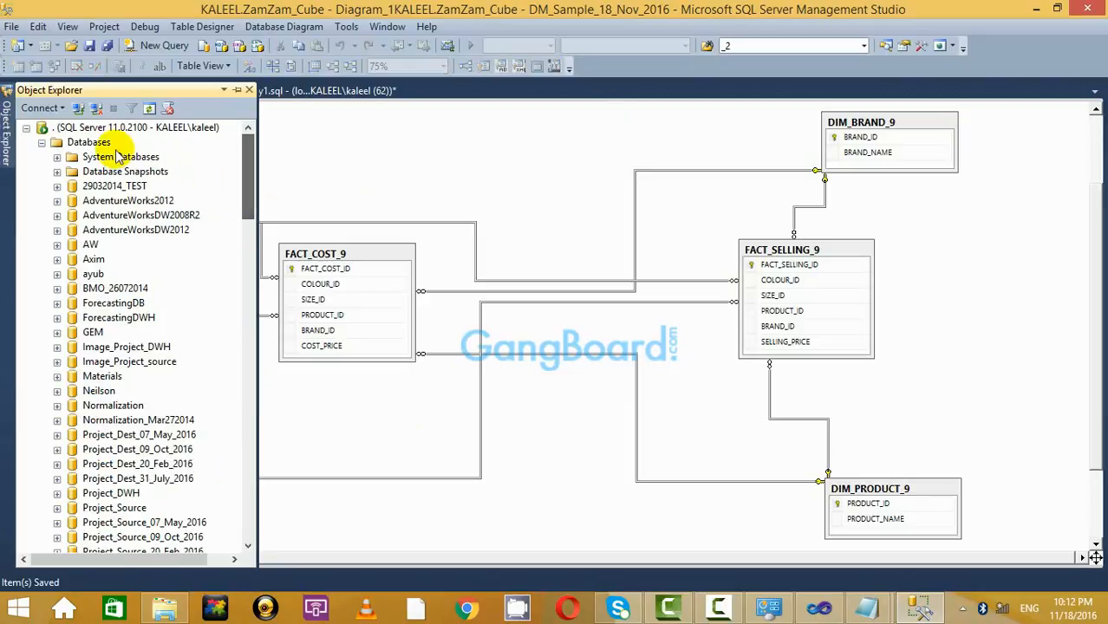
scroll(154, 256, down, 8)
scroll(158, 264, down, 12)
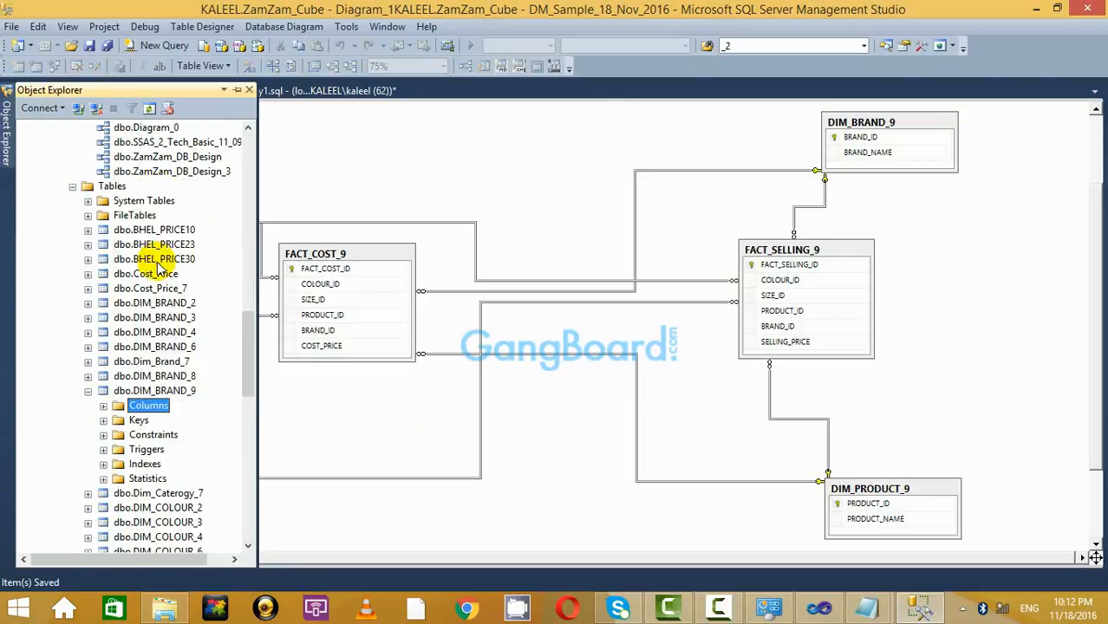
click(402, 160)
scroll(946, 330, down, 3)
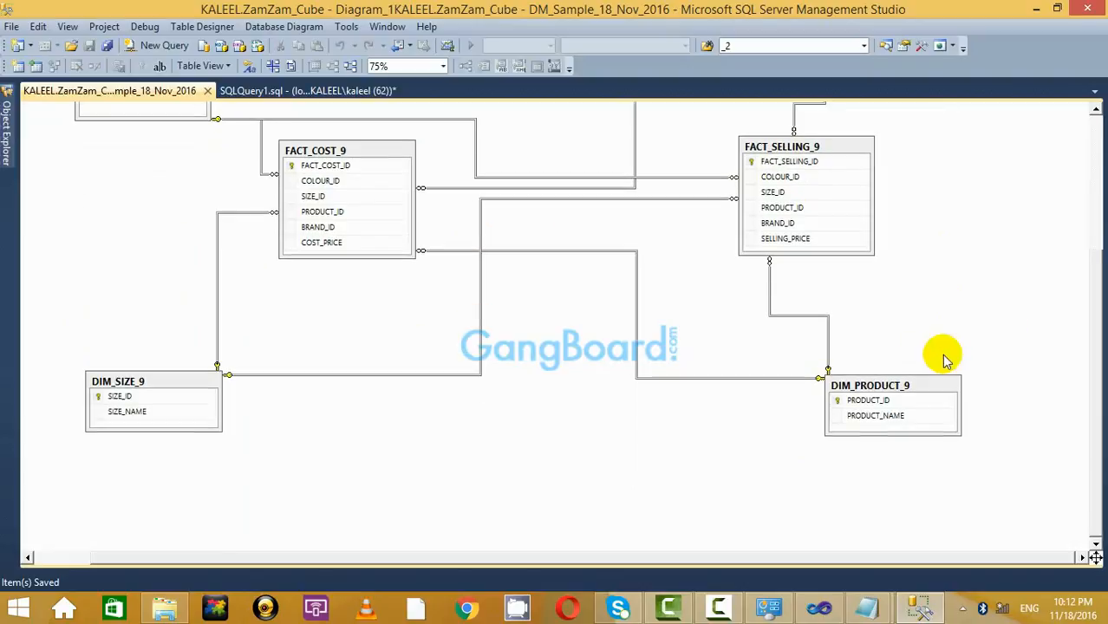
scroll(535, 286, up, 6)
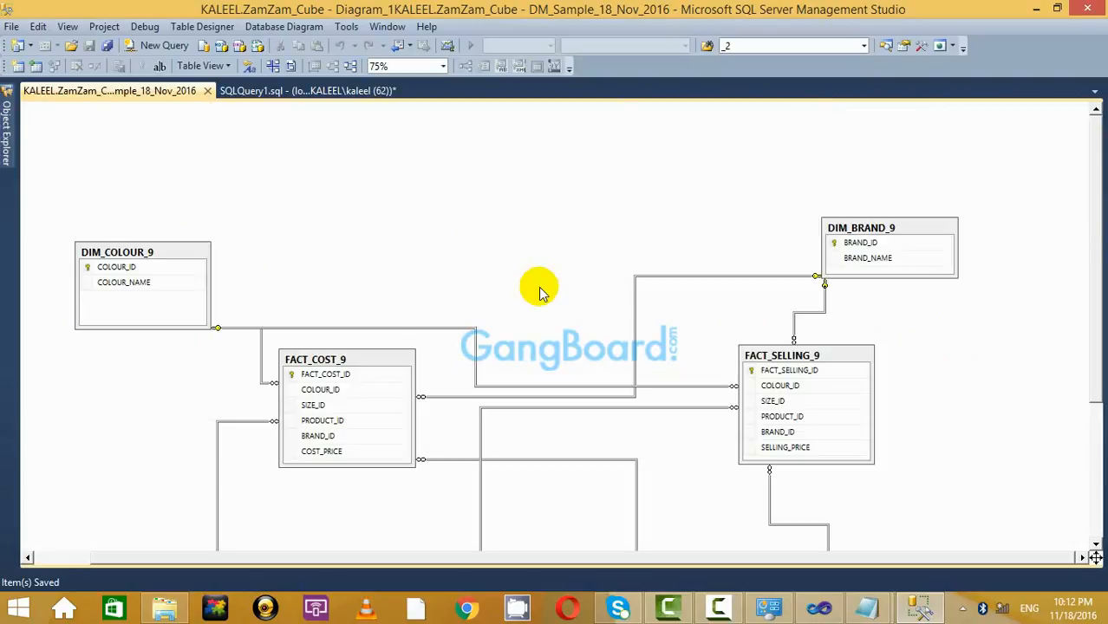
Clear Notepad, Visual Studio and File Explorer away, restore Management Studio and show SQLQuery1.sql.
click(921, 600)
scroll(841, 377, up, 5)
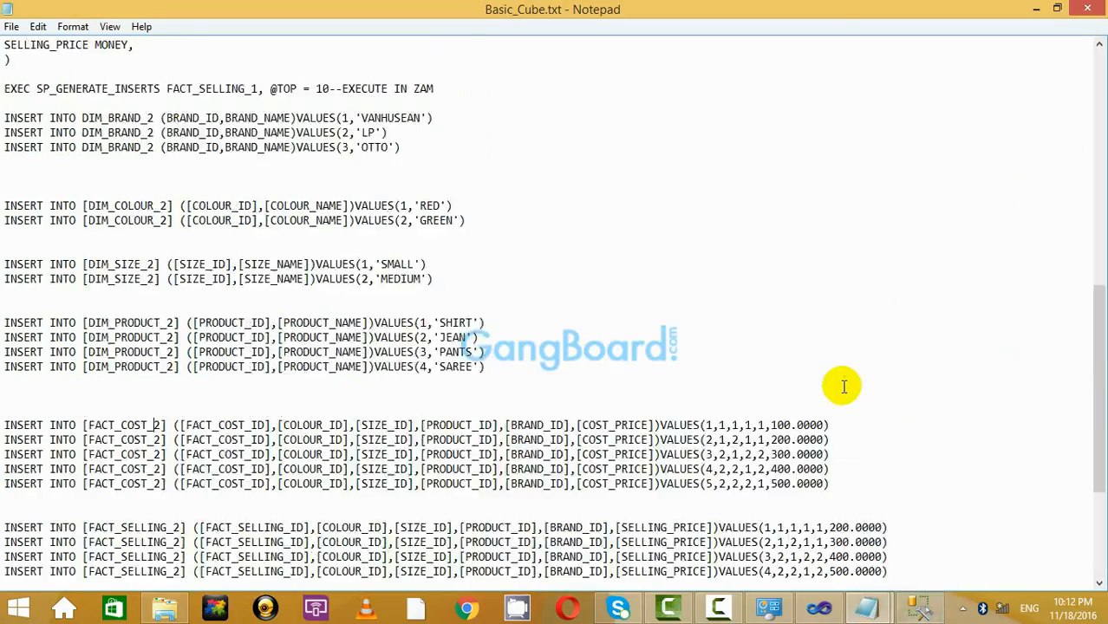
scroll(843, 386, up, 3)
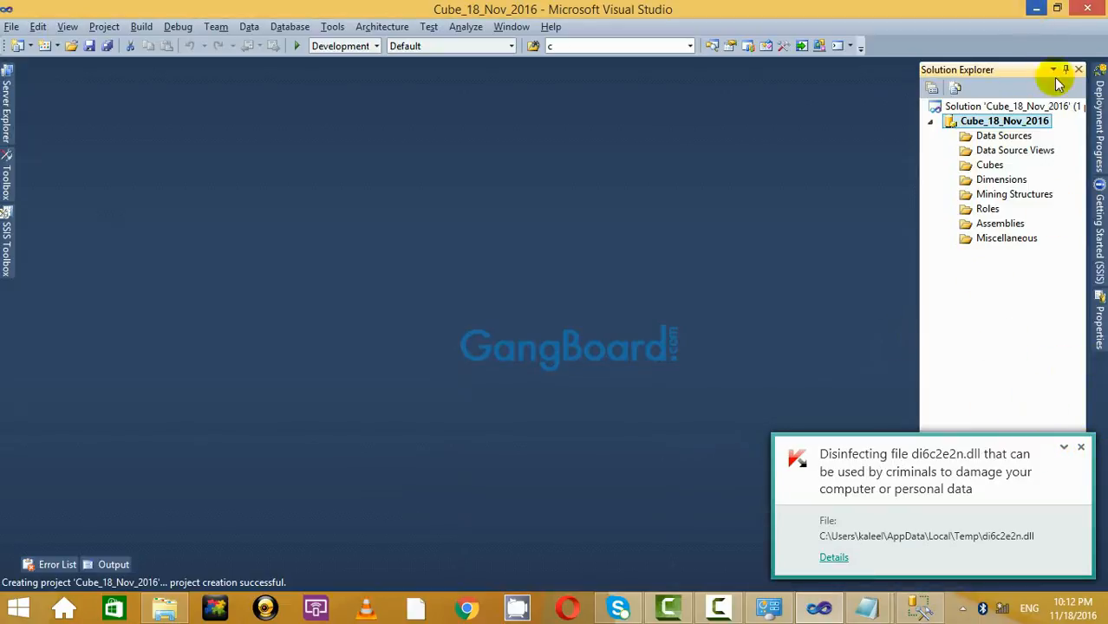
click(1082, 449)
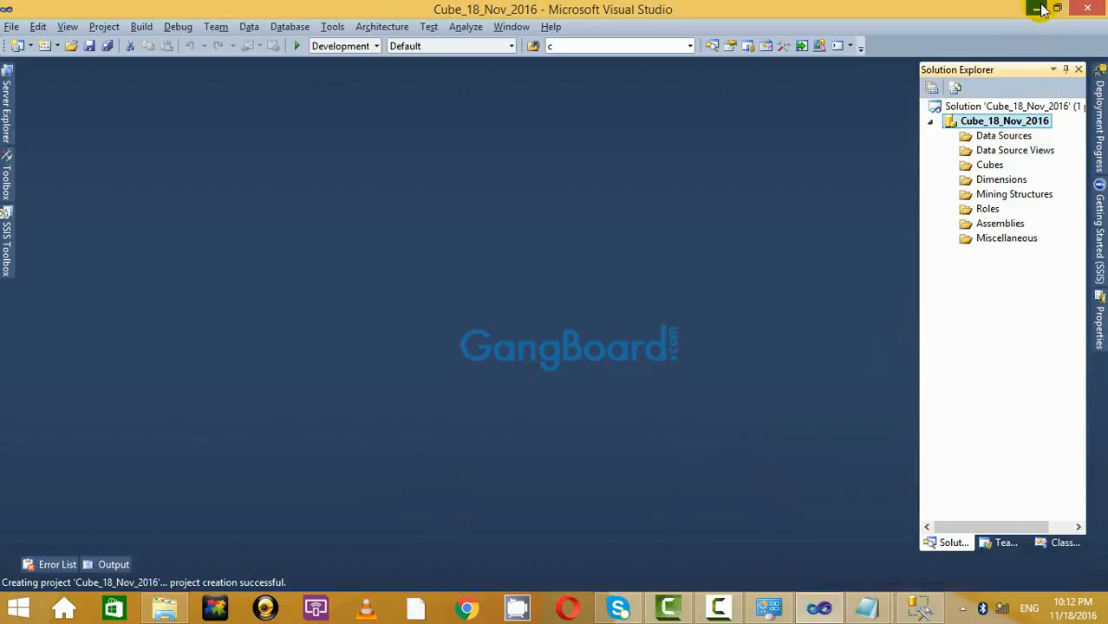
click(1042, 10)
click(907, 608)
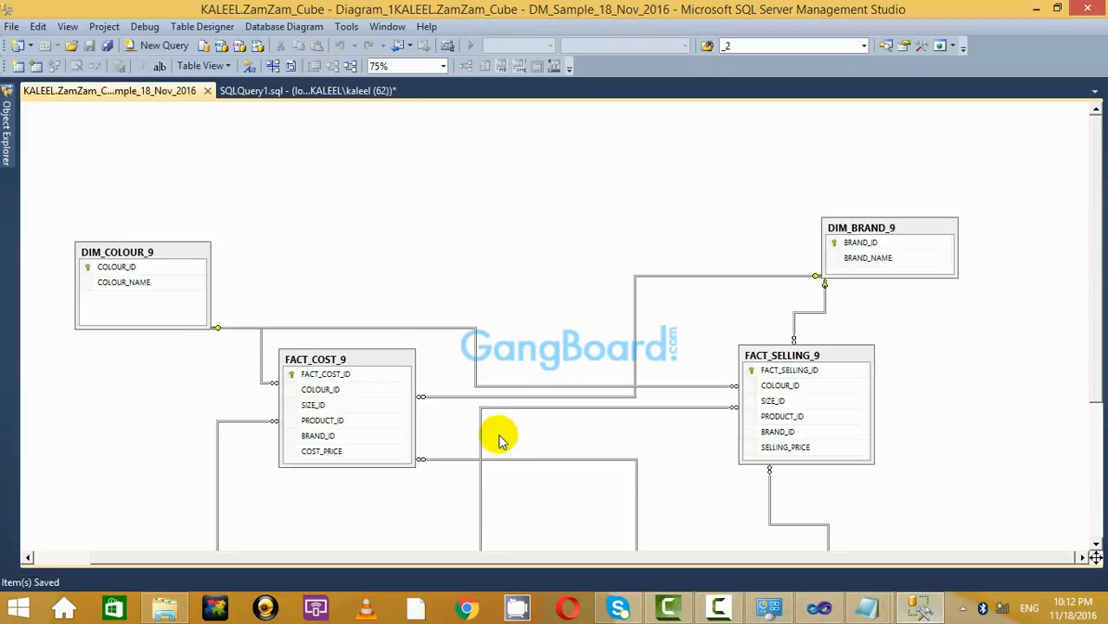
scroll(542, 255, down, 3)
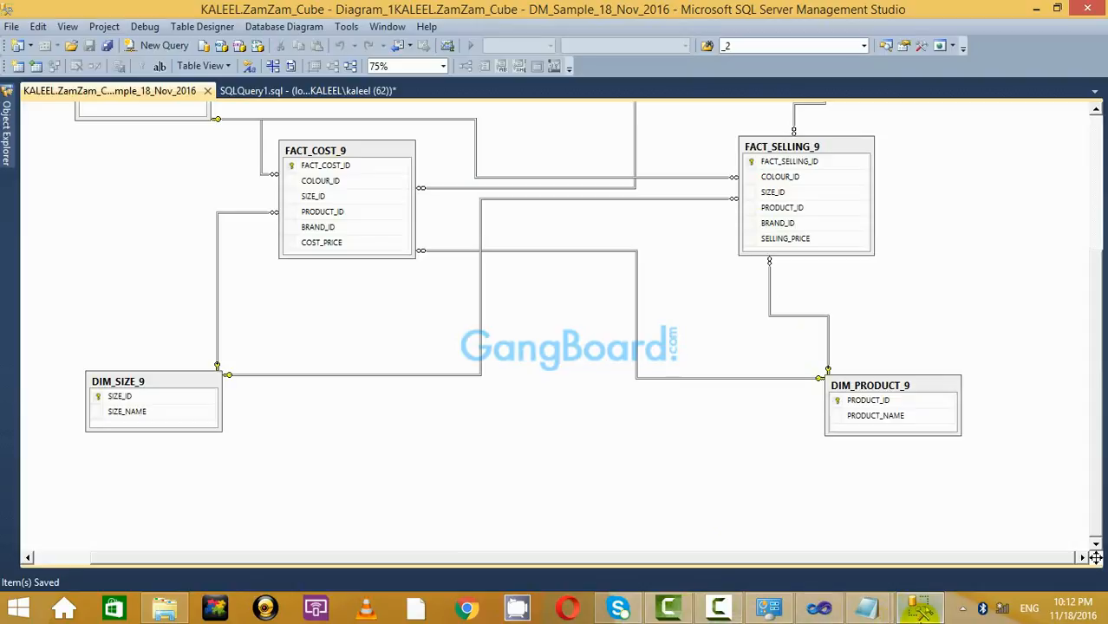
click(920, 611)
click(413, 436)
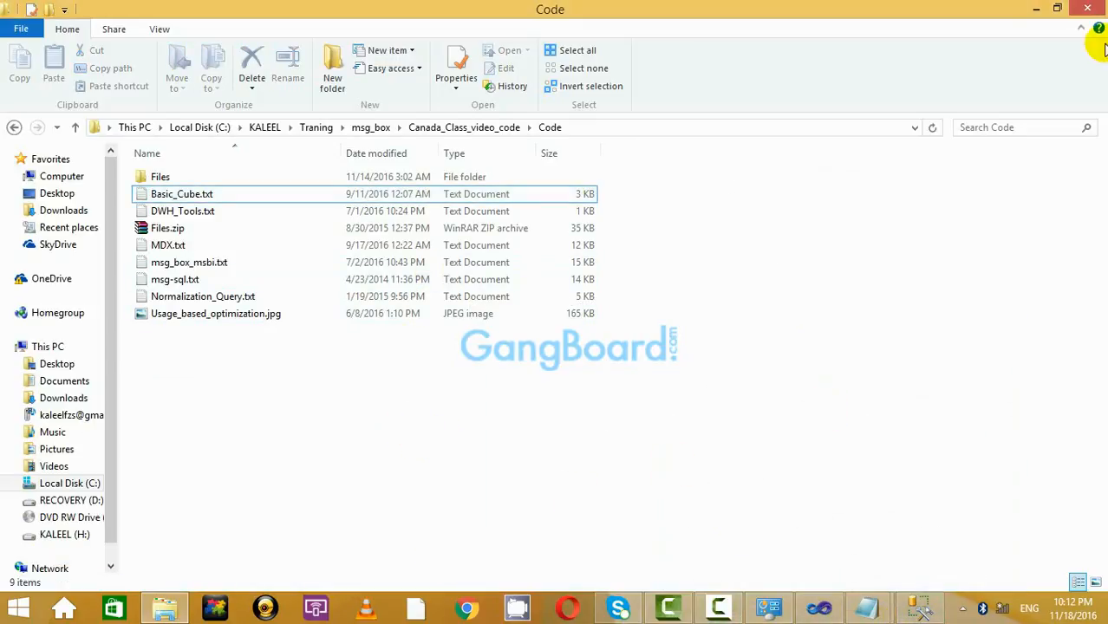
click(1033, 7)
click(920, 609)
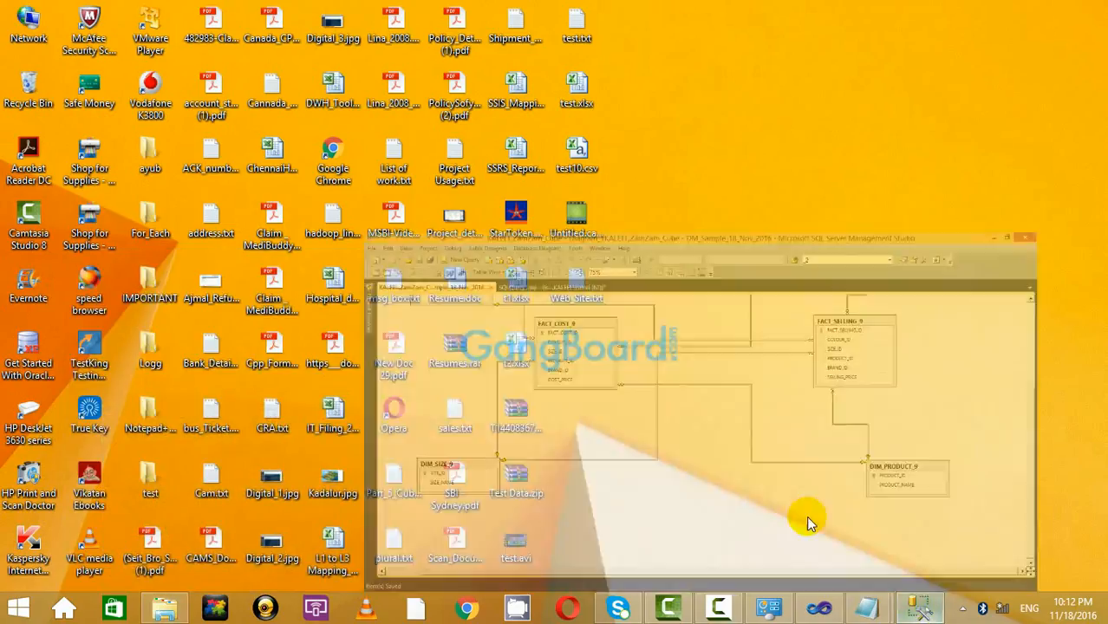
click(260, 91)
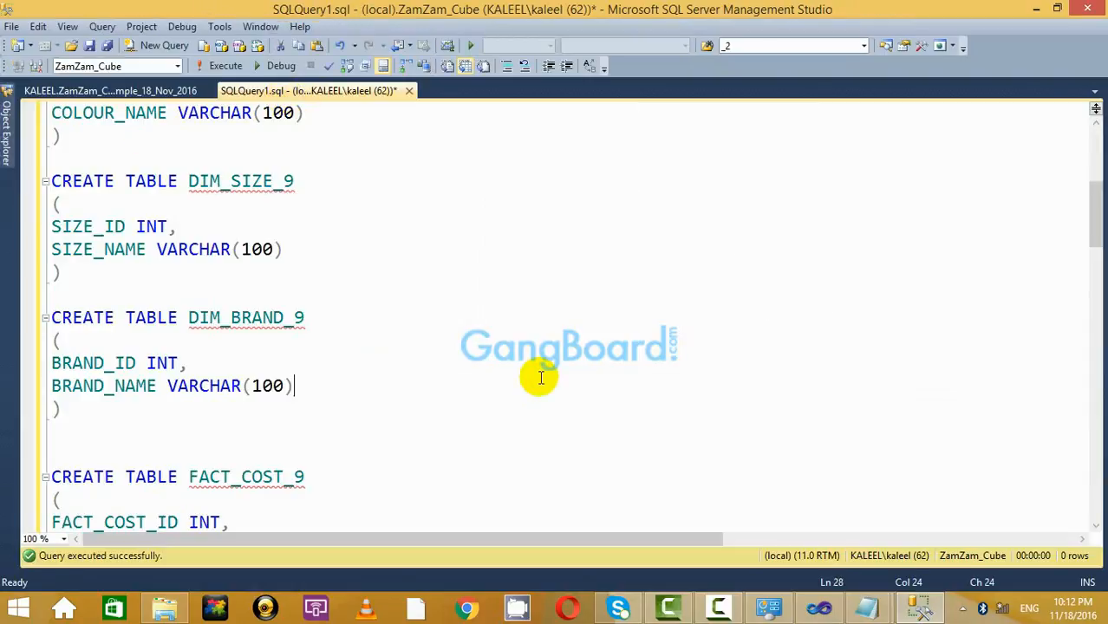
Select and execute the five FACT_COST_9 INSERT statements.
scroll(536, 376, down, 9)
scroll(537, 375, down, 8)
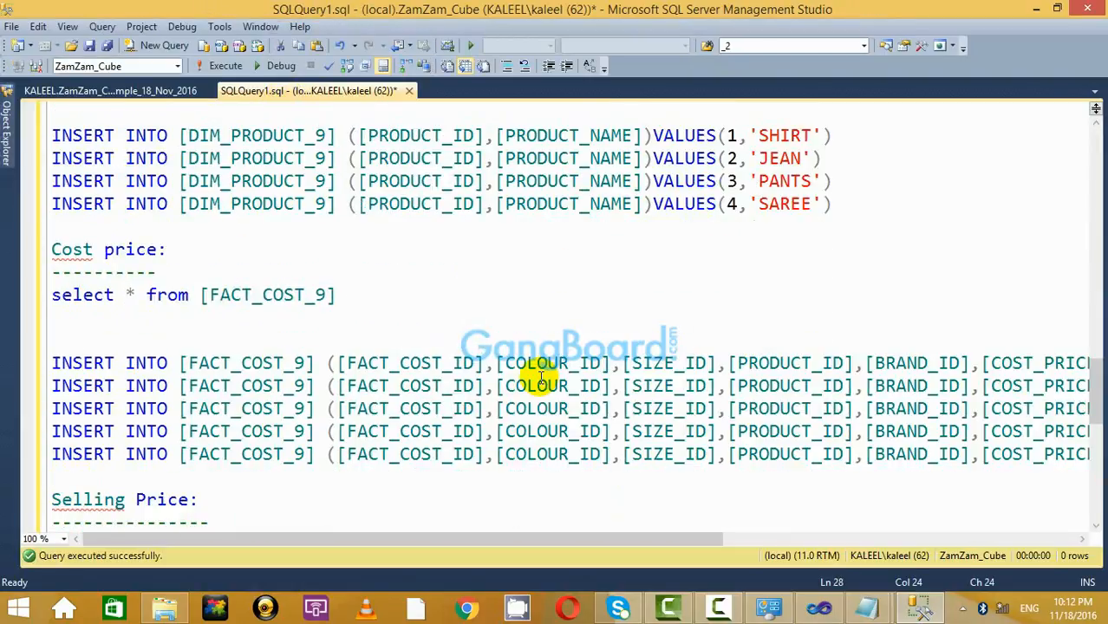
scroll(531, 376, up, 1)
drag(55, 188, 1097, 322)
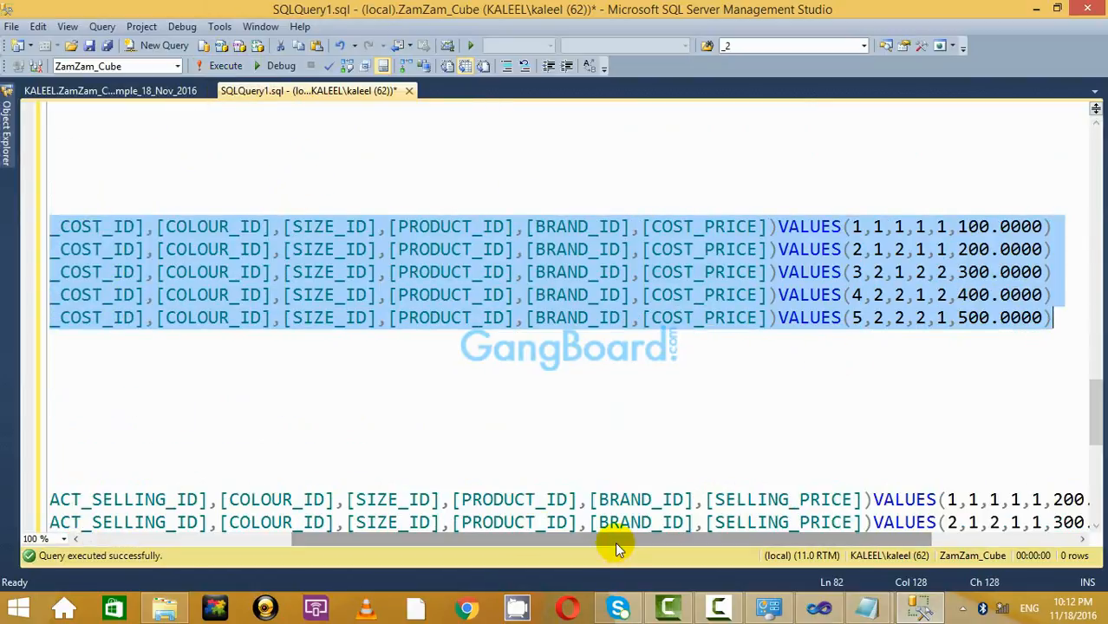
drag(615, 539, 352, 539)
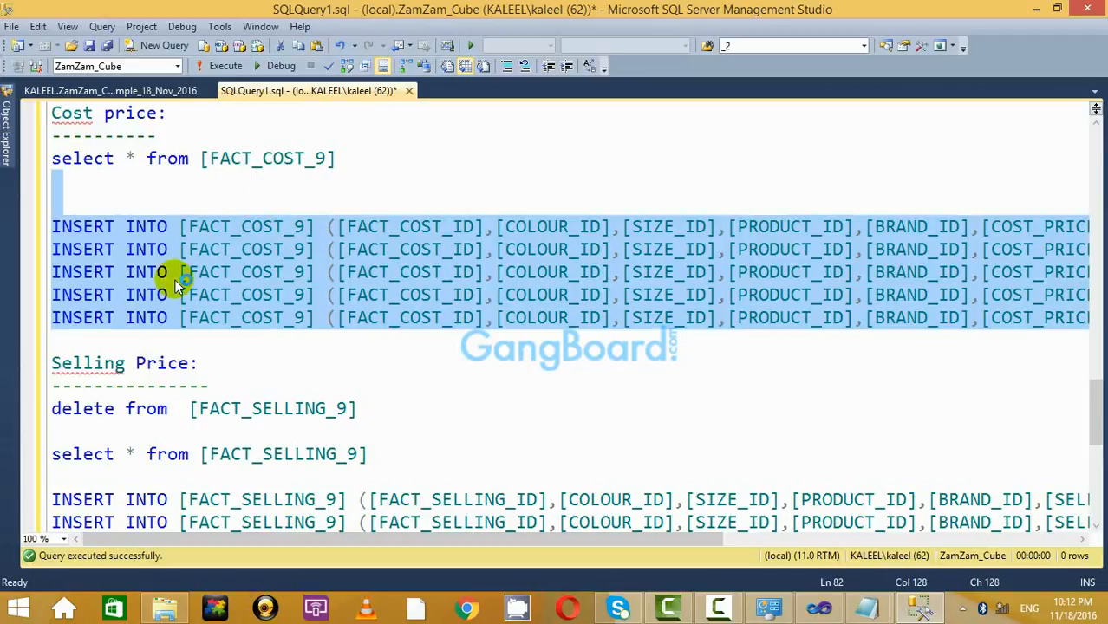
click(218, 74)
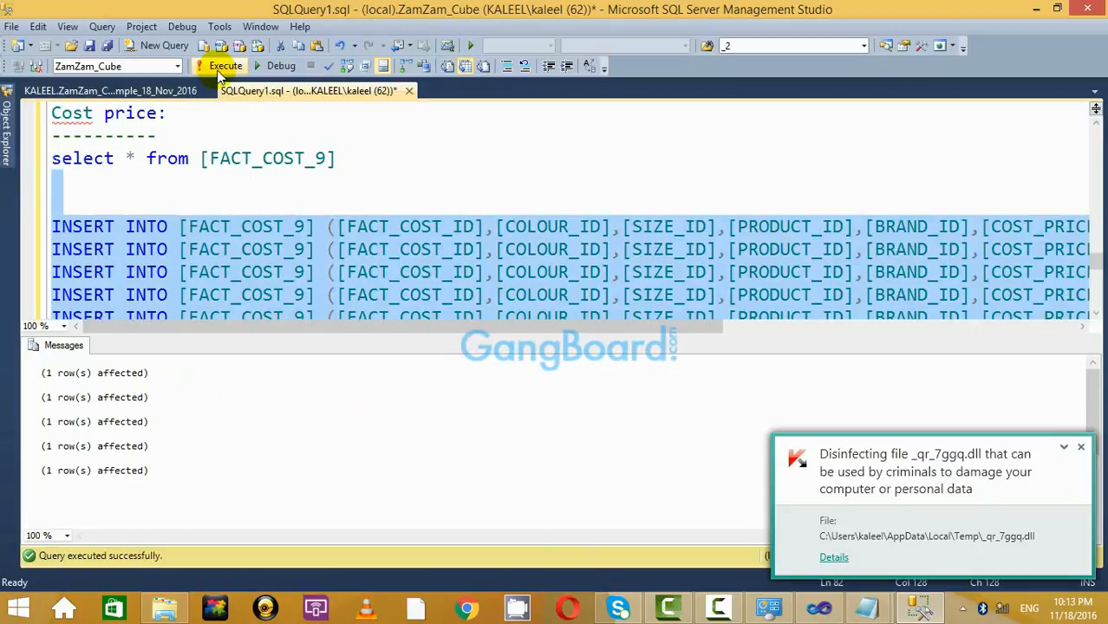
key(ctrl+r)
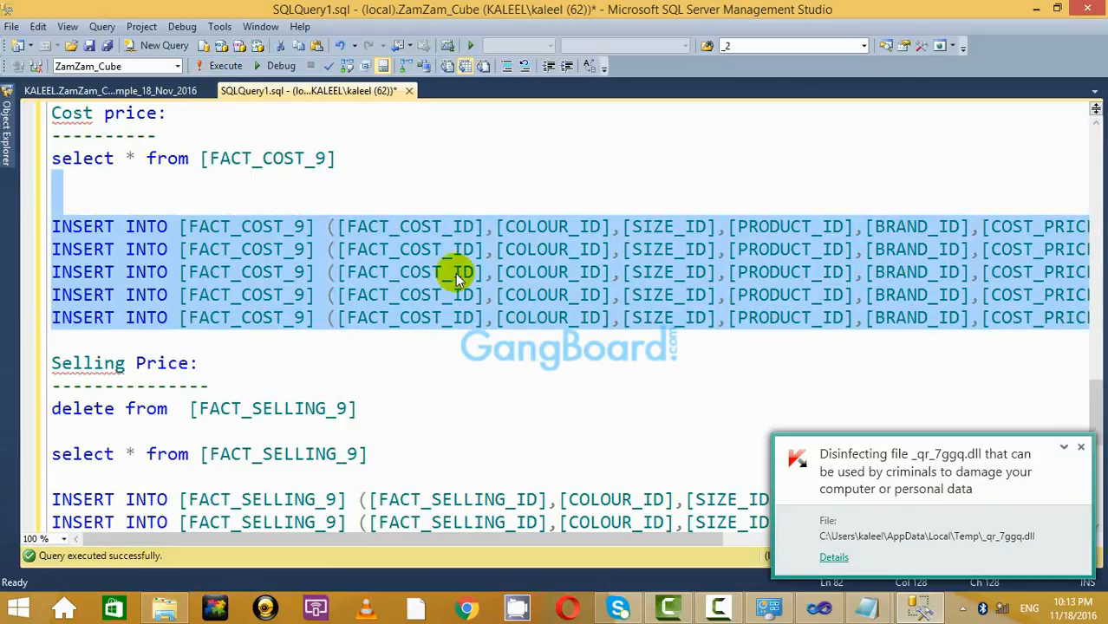
Select and execute the five FACT_SELLING_9 INSERT statements, then reveal Object Explorer.
scroll(457, 272, down, 3)
click(104, 273)
key(ctrl+shift+End)
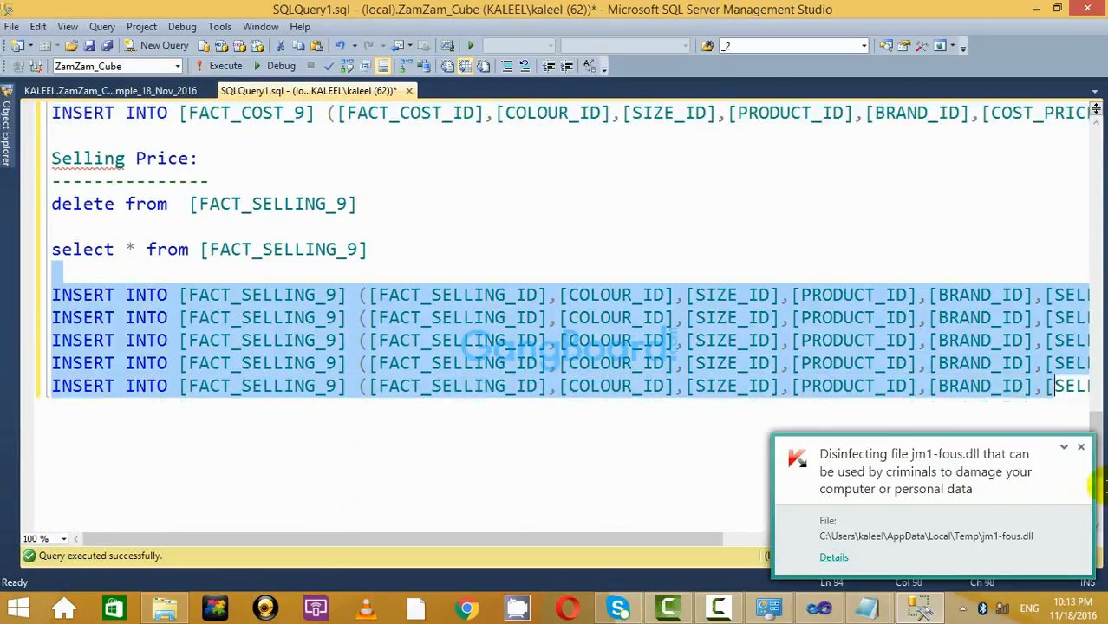
click(222, 68)
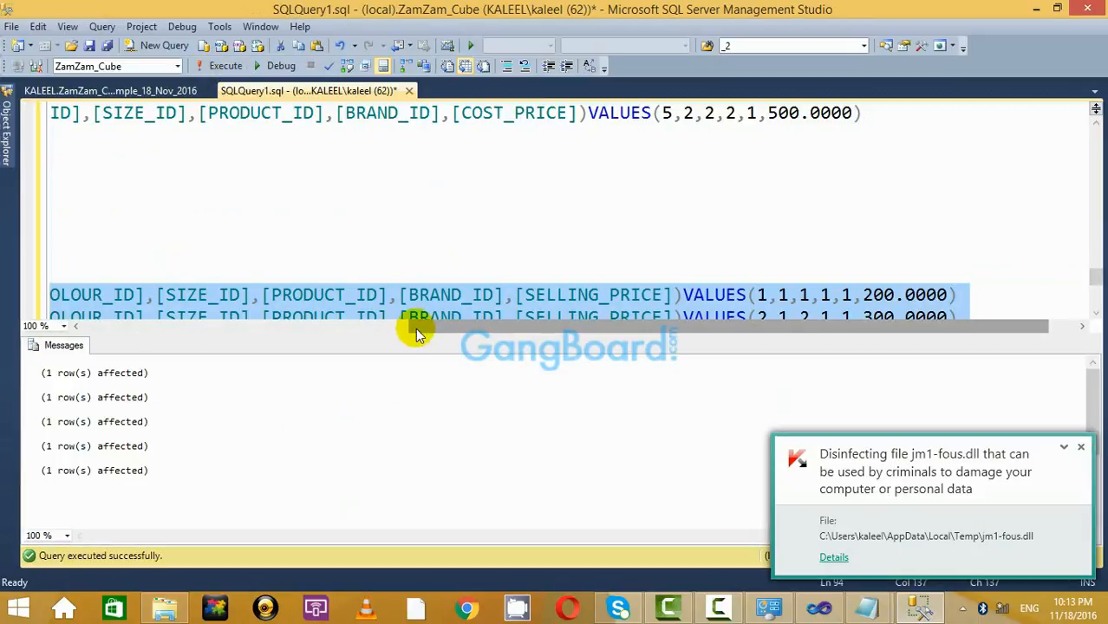
key(ctrl+r)
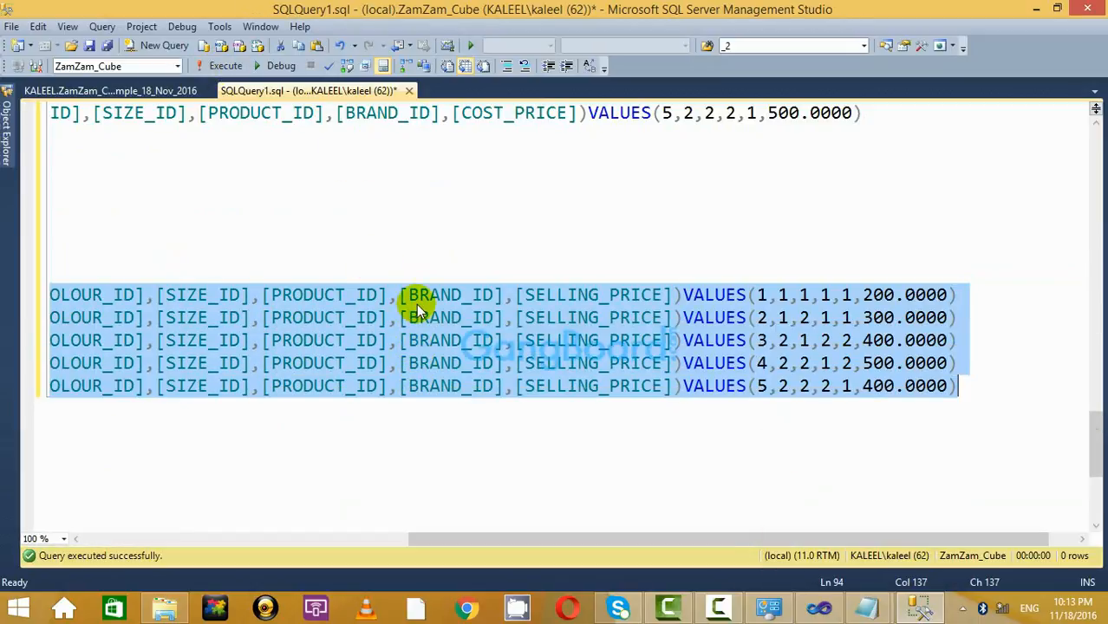
click(4, 143)
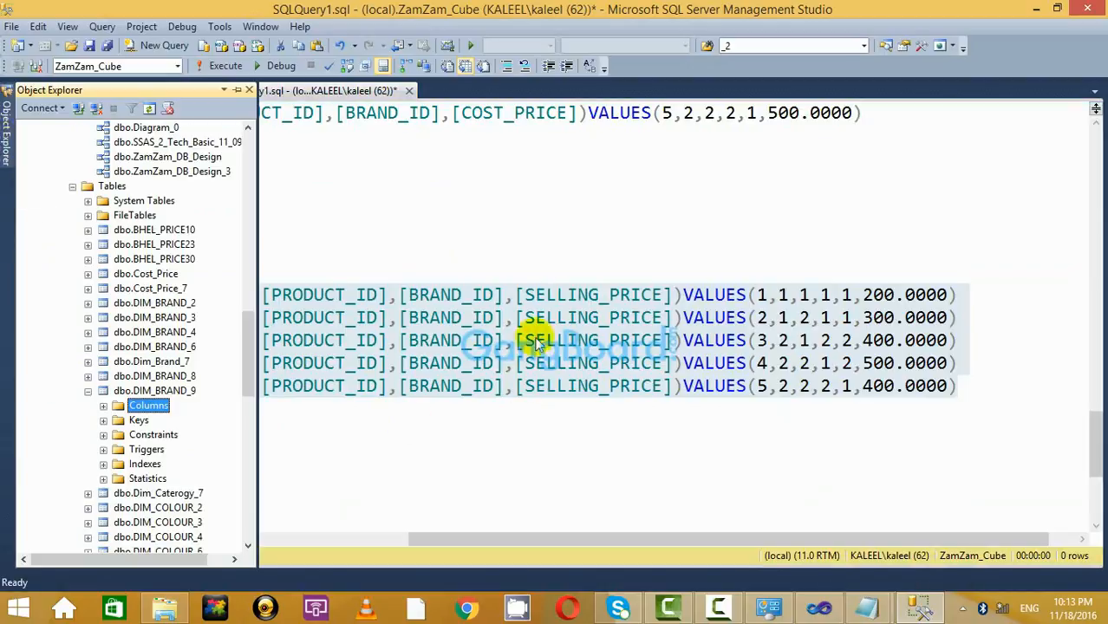
Add select * from queries for DIM_PRODUCT_9 and DIM_COLOUR_9 at the top of the script.
click(529, 240)
scroll(529, 239, up, 10)
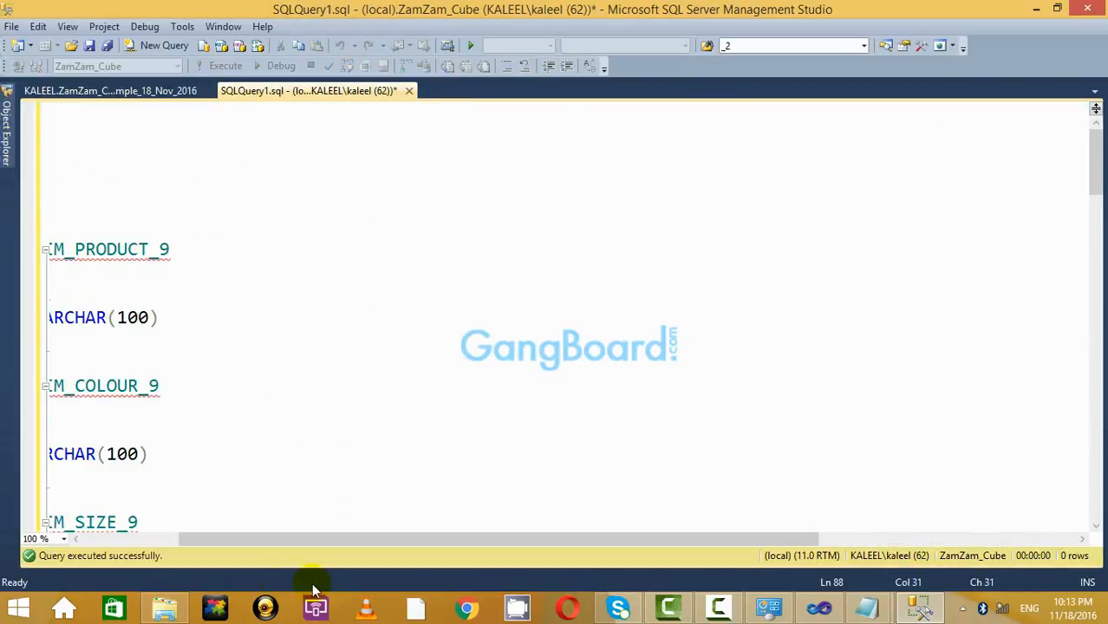
drag(322, 540, 37, 540)
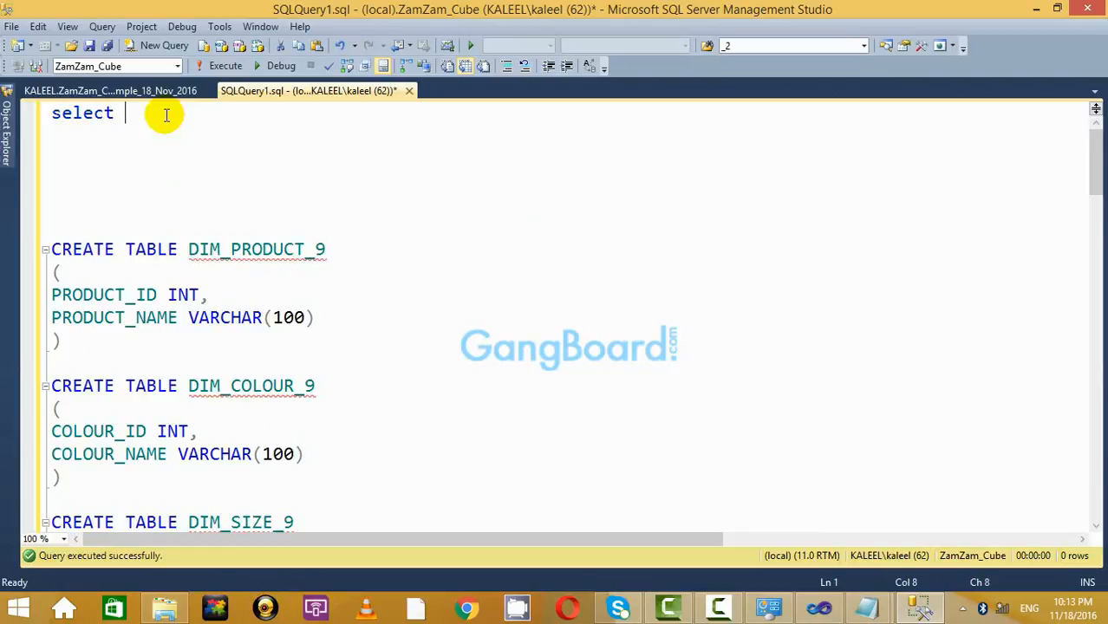
double_click(272, 249)
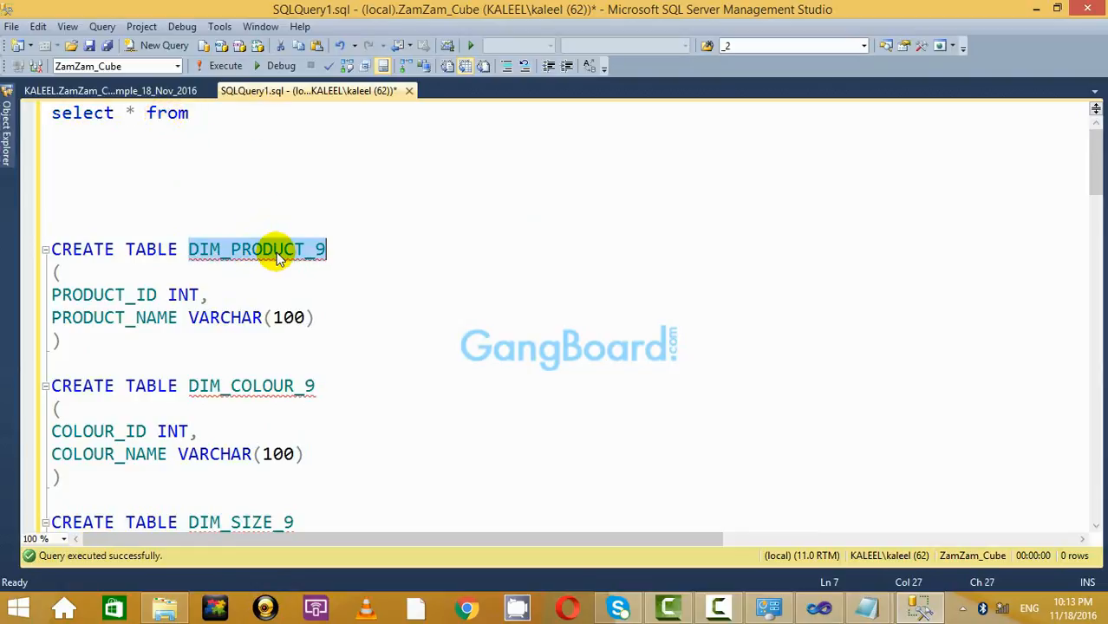
click(261, 116)
key(Return)
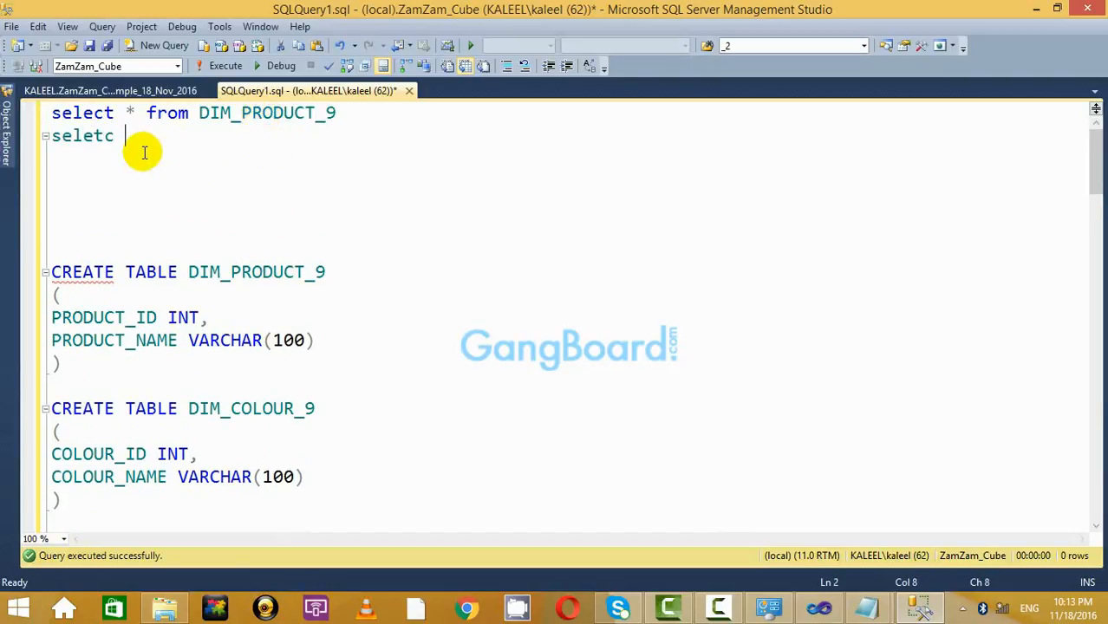
text(se;l)
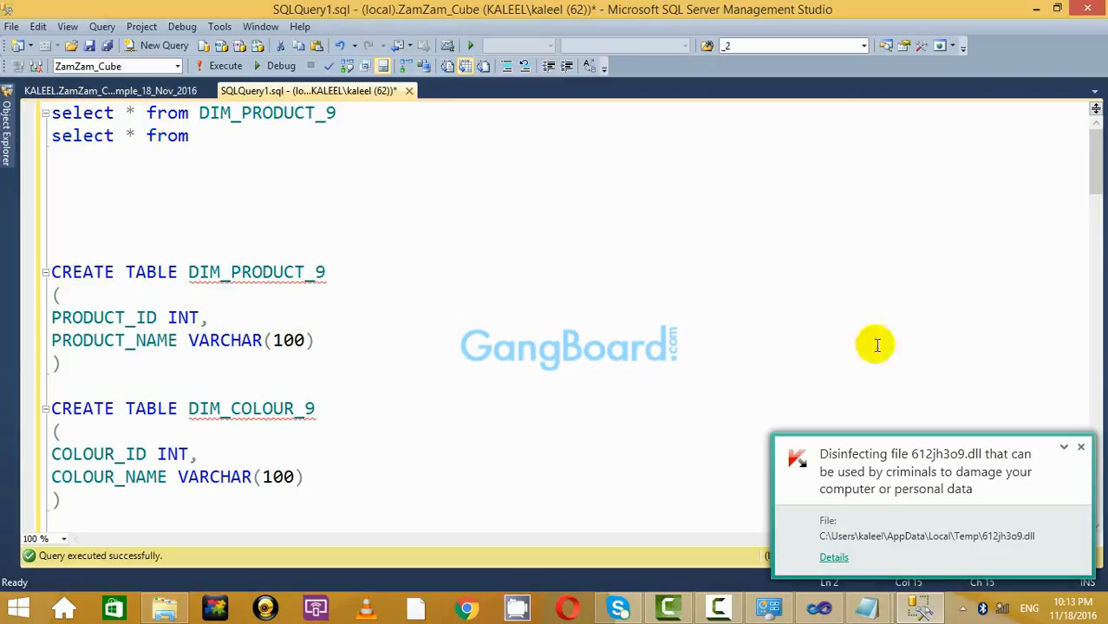
click(1080, 448)
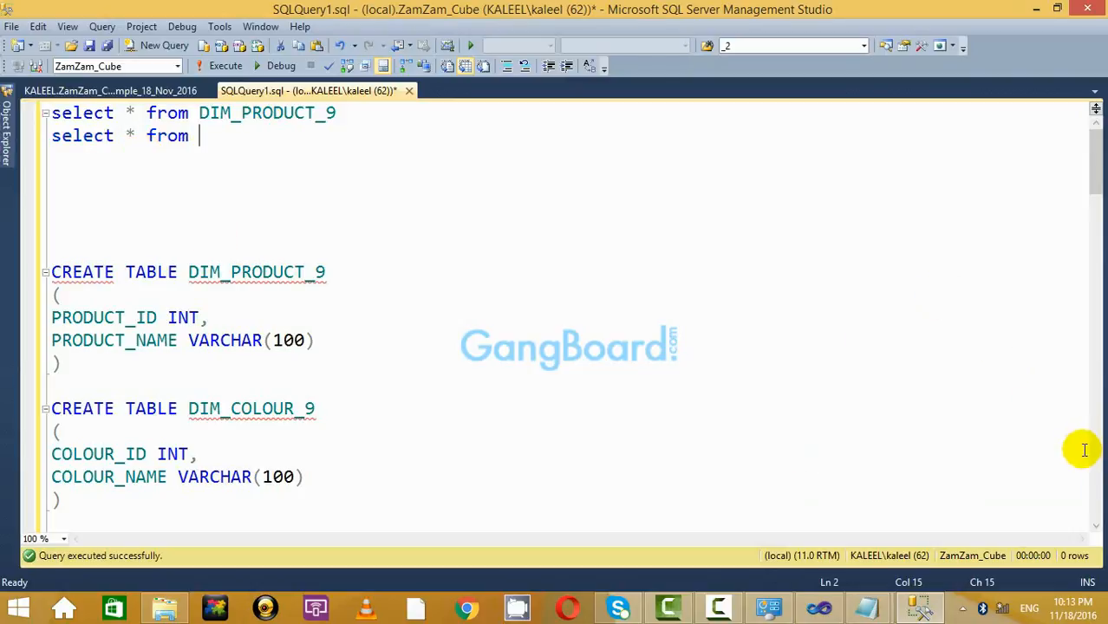
double_click(267, 411)
key(ctrl+c)
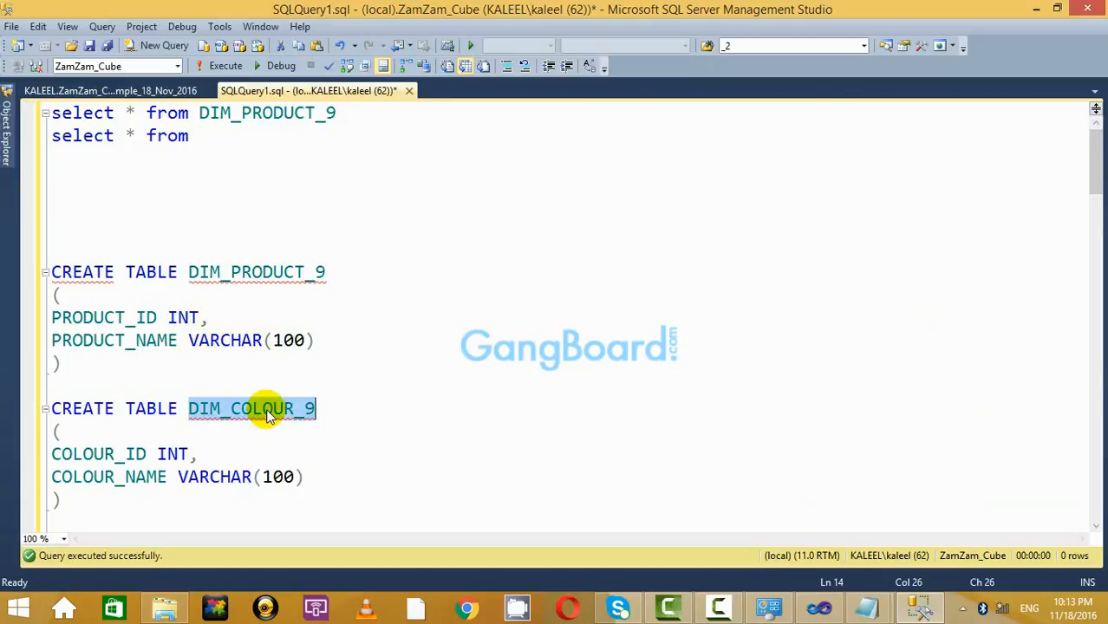
click(271, 149)
key(ctrl+v)
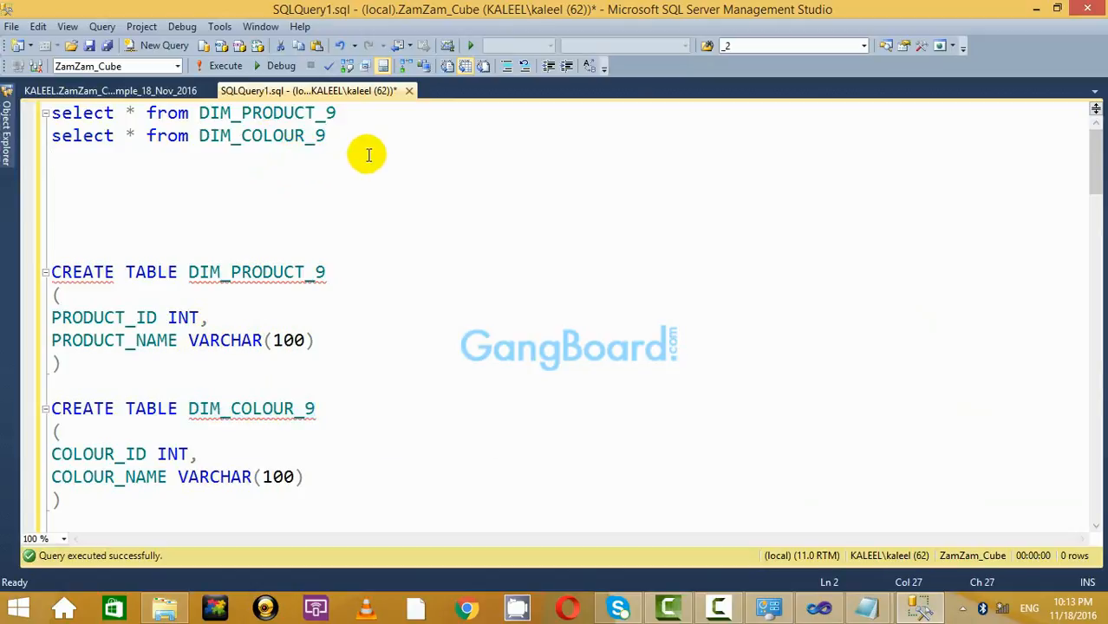
key(Return)
Add queries for DIM_SIZE_9 and DIM_BRAND_9, copying names from their CREATE TABLE statements.
scroll(156, 420, down, 4)
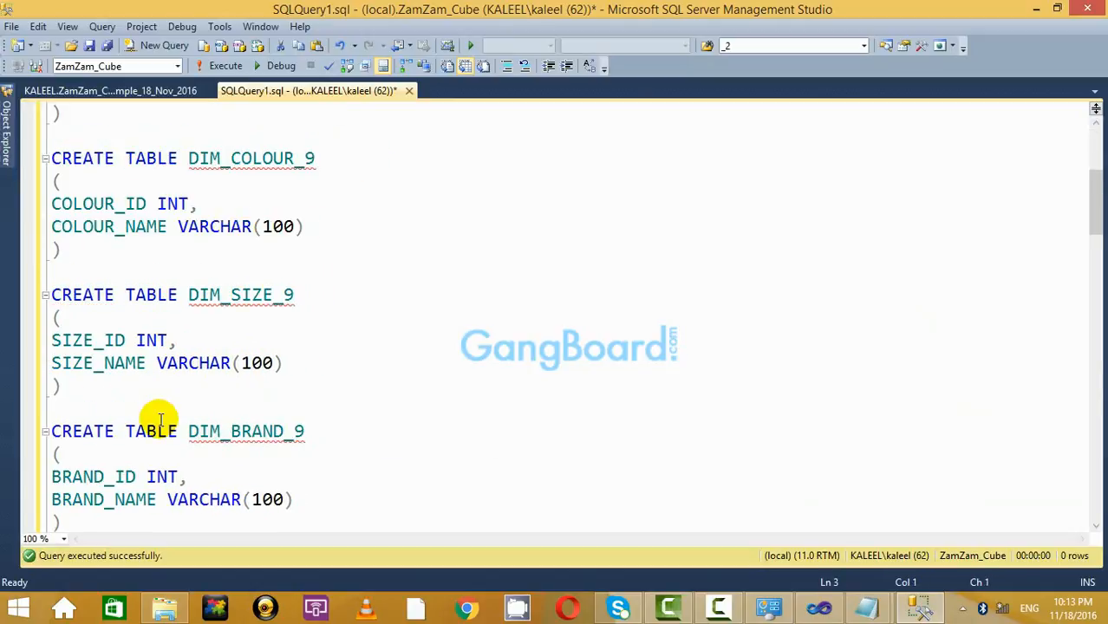
double_click(242, 289)
key(ctrl+c)
scroll(295, 292, up, 4)
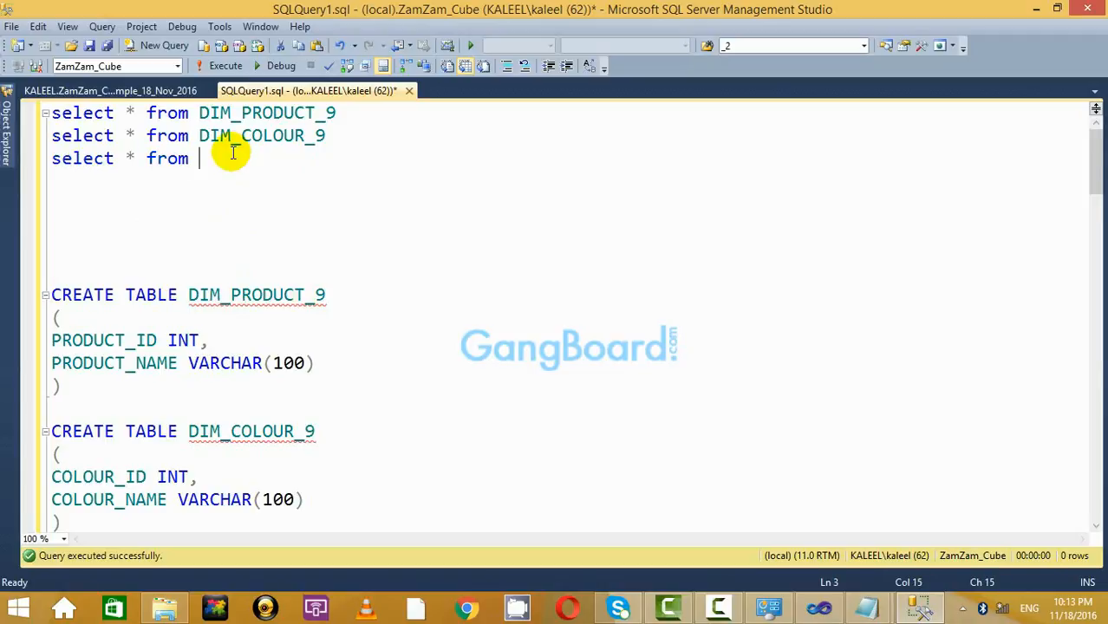
key(ctrl+v)
scroll(336, 426, down, 6)
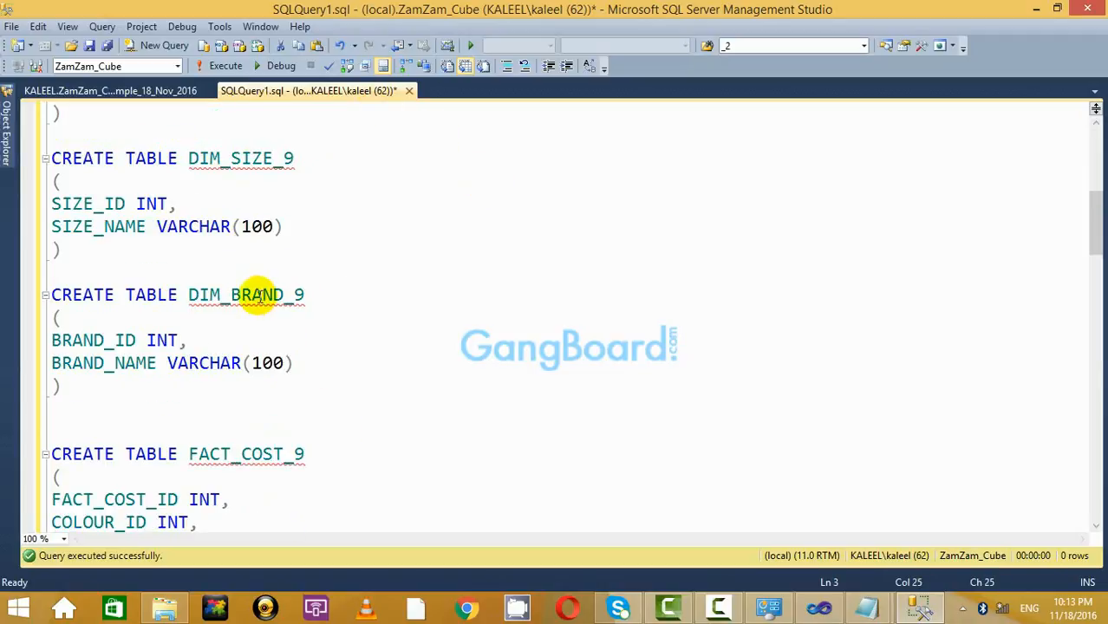
double_click(257, 295)
scroll(403, 275, up, 6)
click(359, 159)
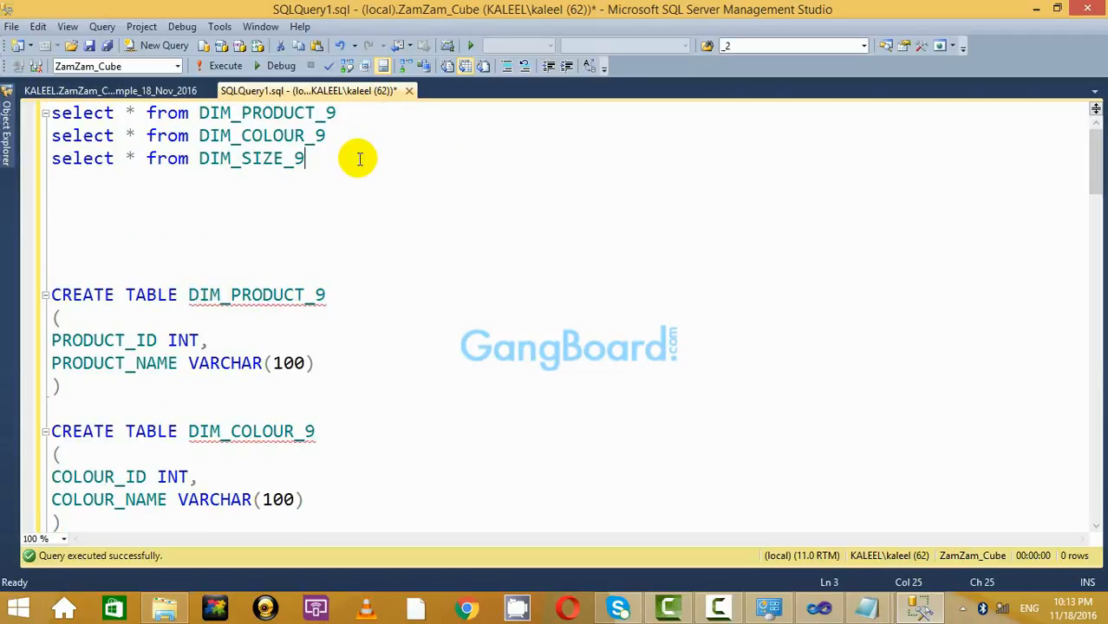
key(Return)
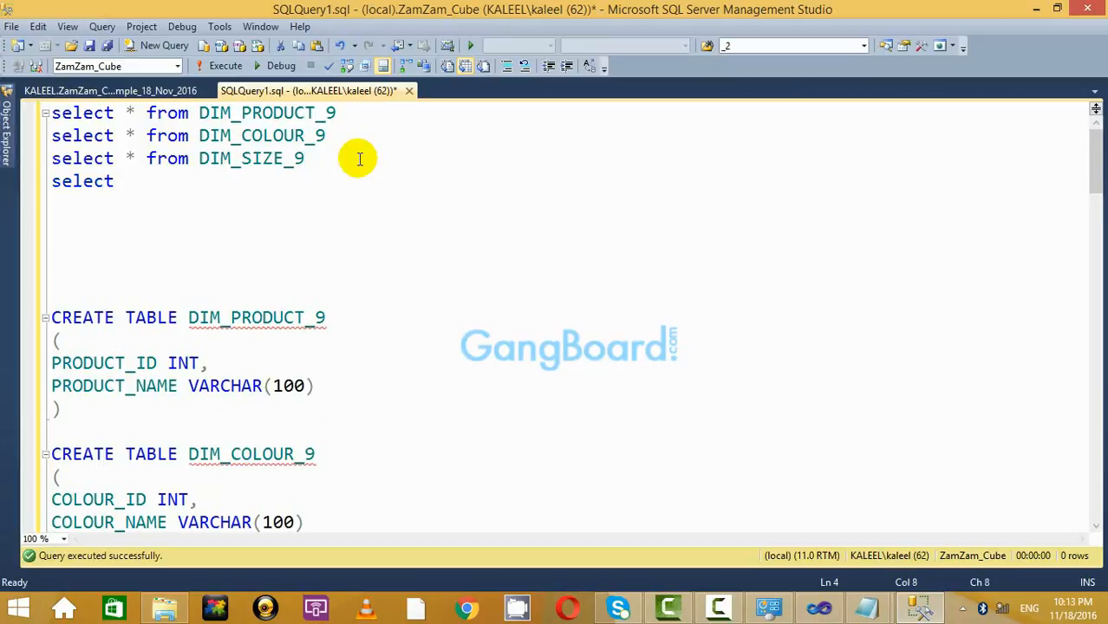
Add select * from queries for FACT_COST_9 and FACT_SELLING_9 below the dimension queries.
scroll(616, 280, down, 10)
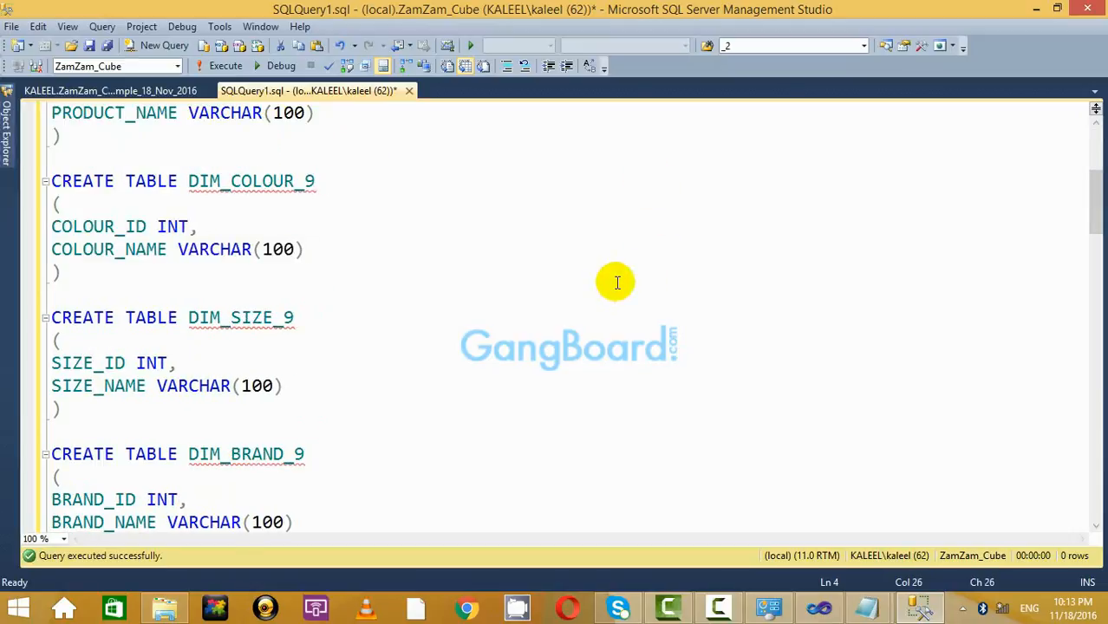
double_click(234, 203)
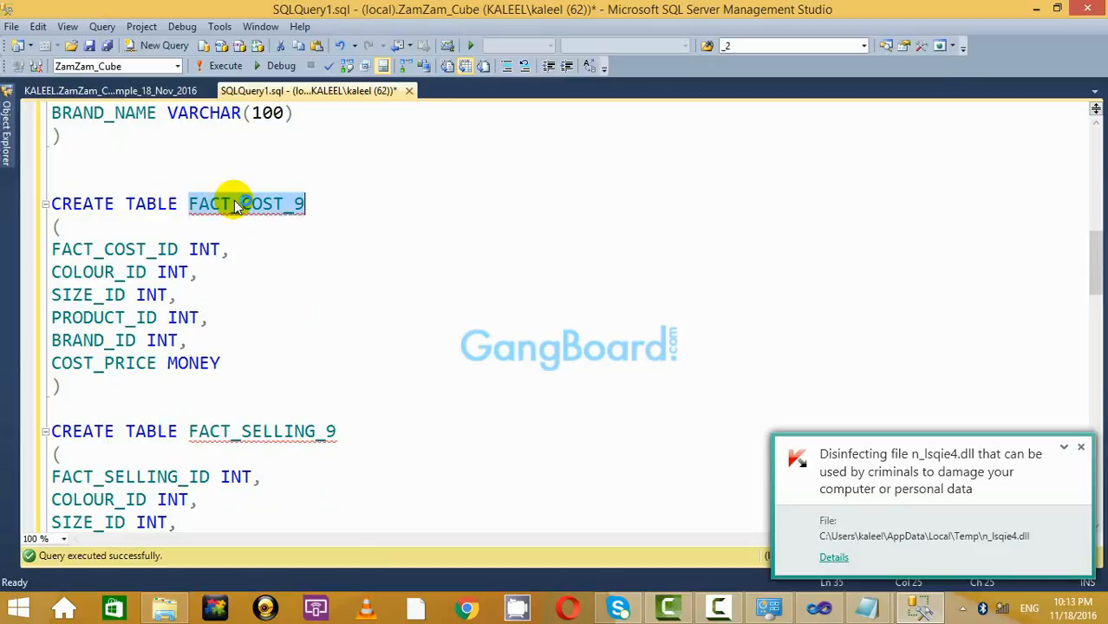
scroll(442, 217, up, 10)
click(367, 177)
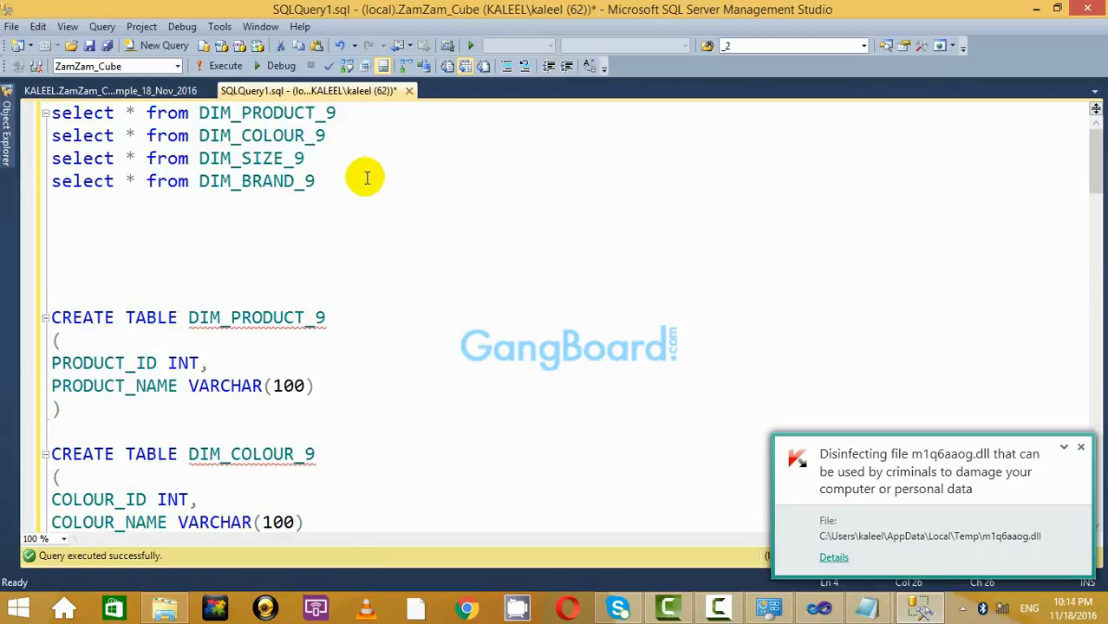
key(Return)
text(select * )
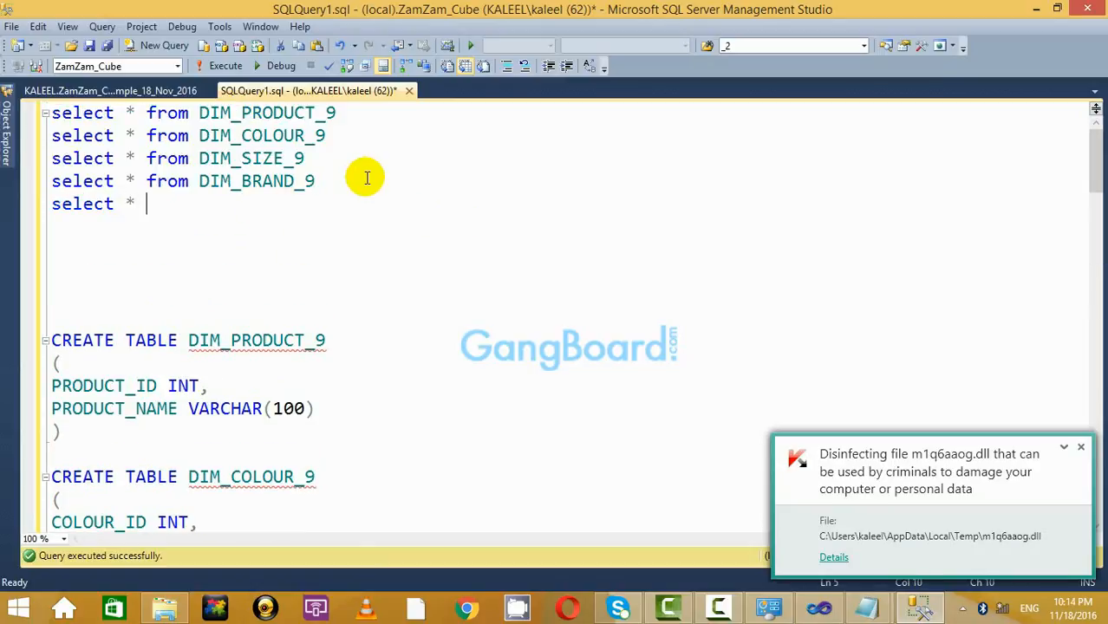
text(from)
scroll(555, 316, down, 12)
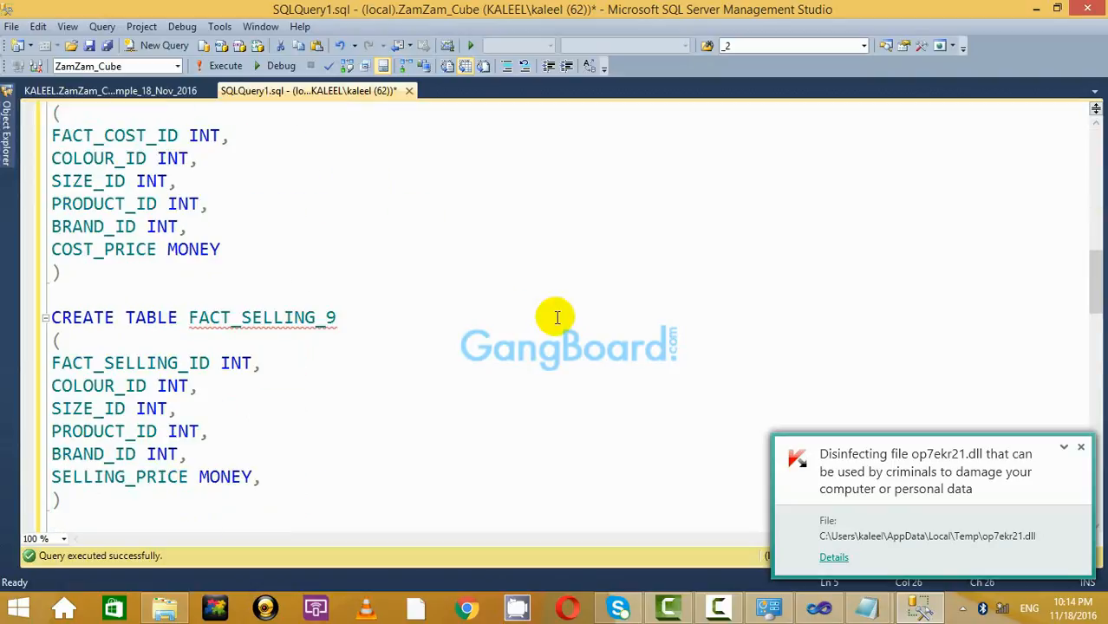
double_click(283, 318)
key(ctrl+c)
scroll(470, 421, up, 12)
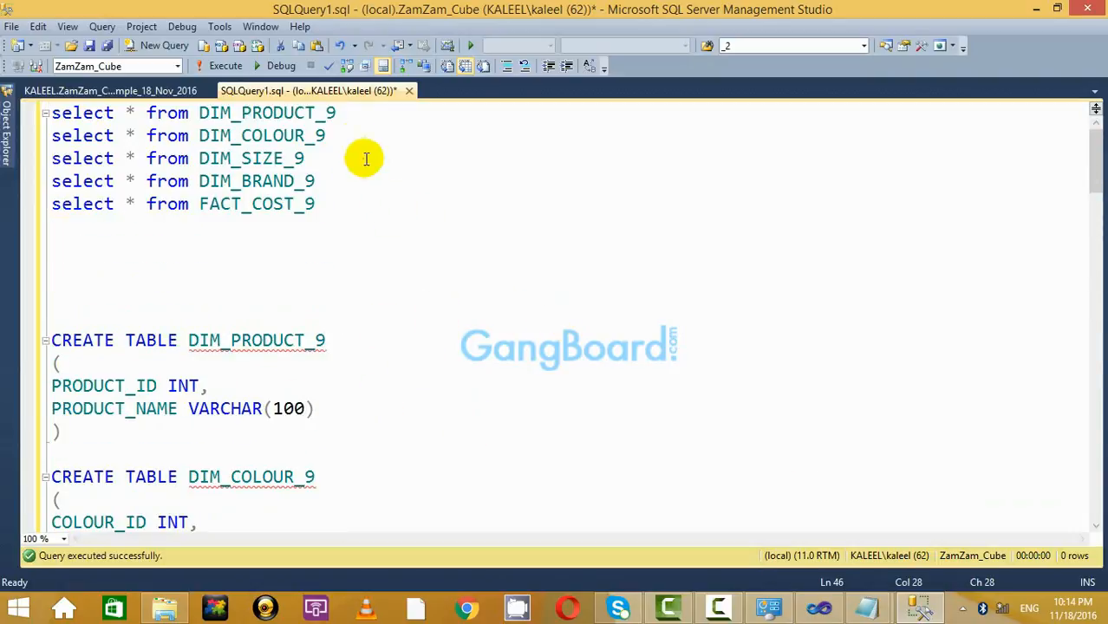
click(355, 205)
key(Return)
text(se)
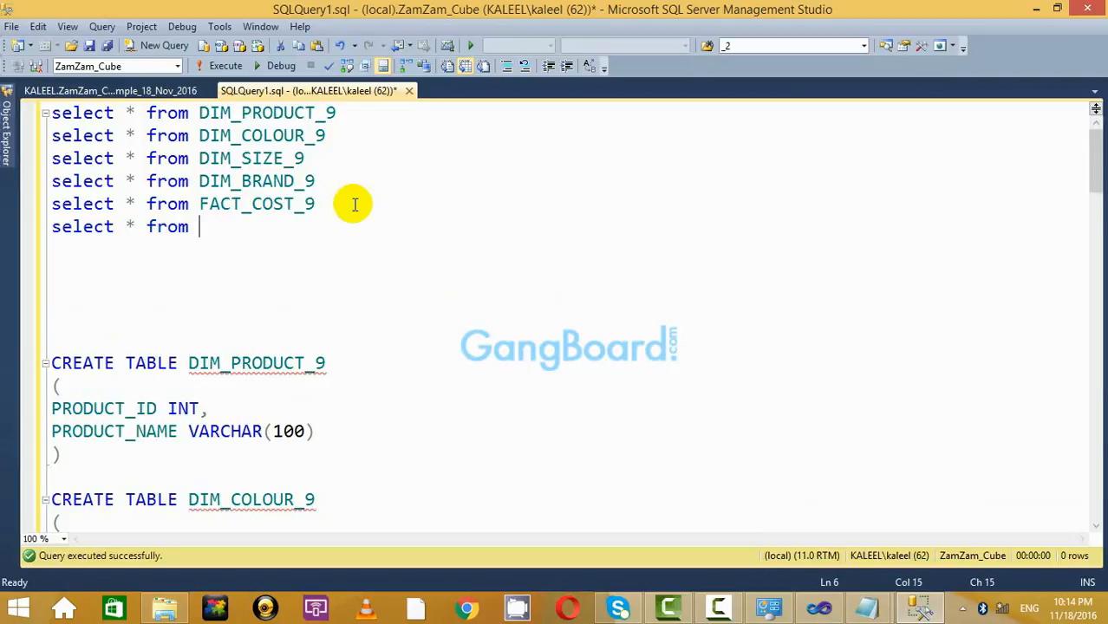
text(lect * from)
key(ctrl+v)
scroll(594, 354, down, 15)
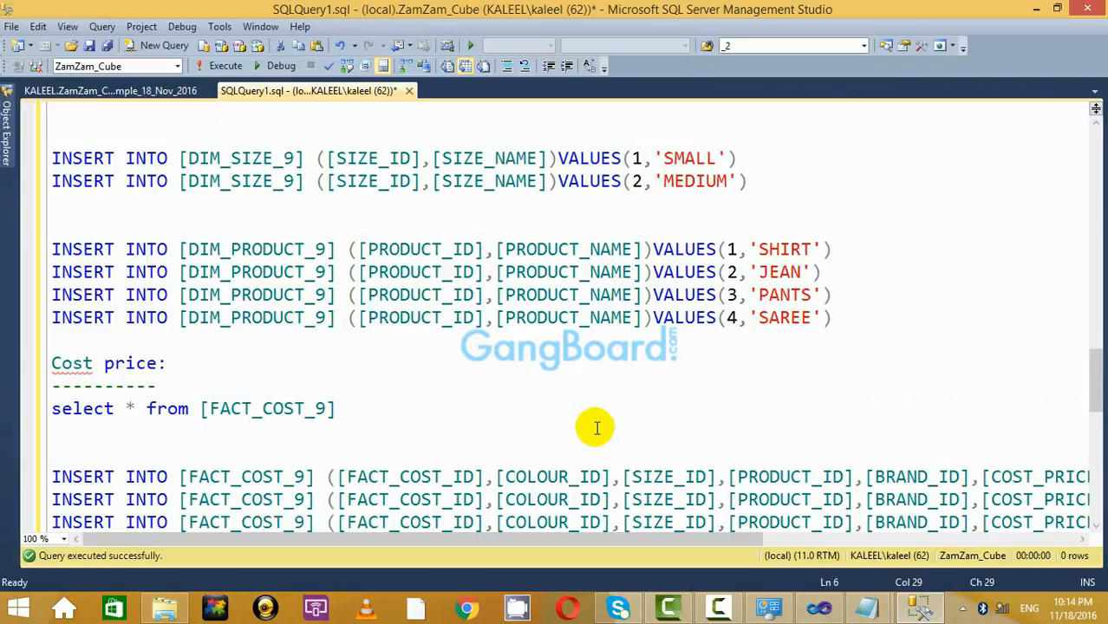
scroll(624, 384, up, 5)
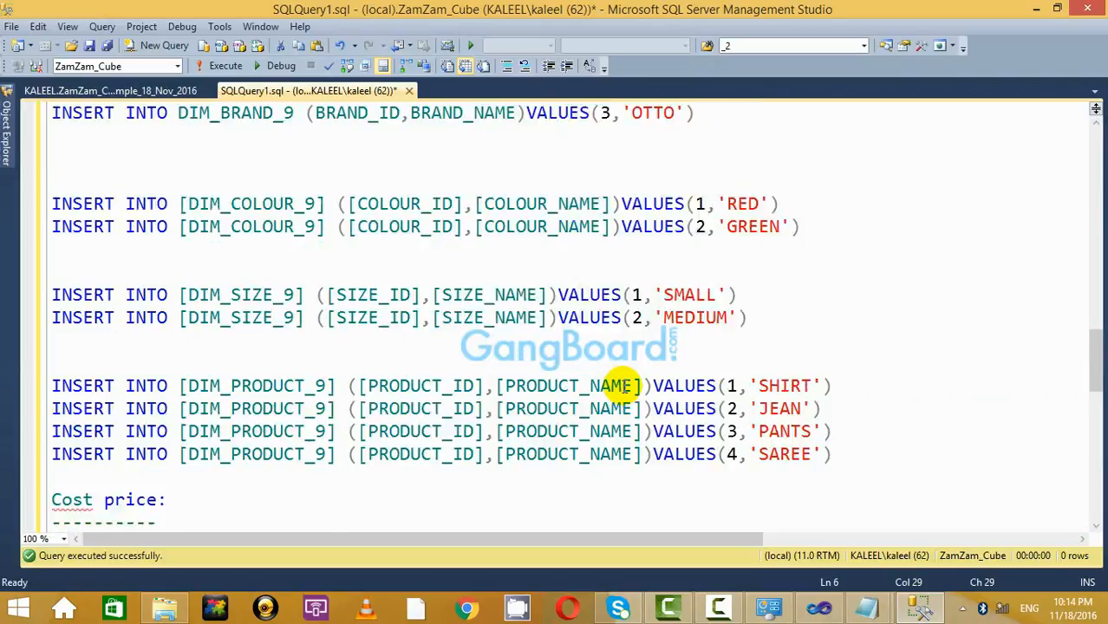
scroll(624, 386, up, 8)
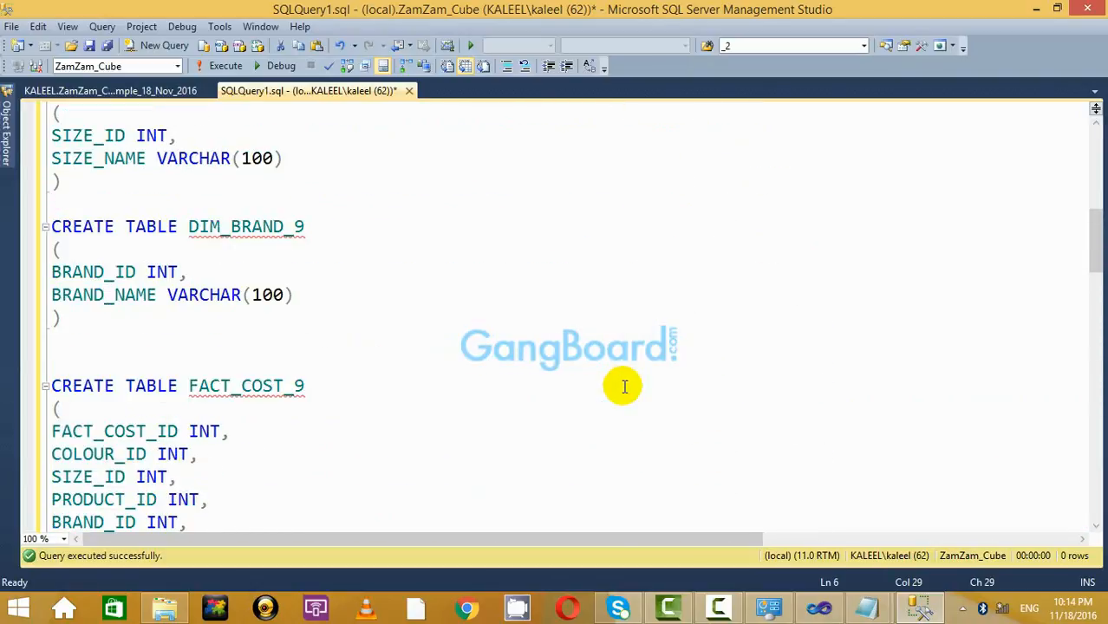
scroll(624, 386, down, 15)
scroll(625, 386, down, 5)
scroll(626, 386, up, 20)
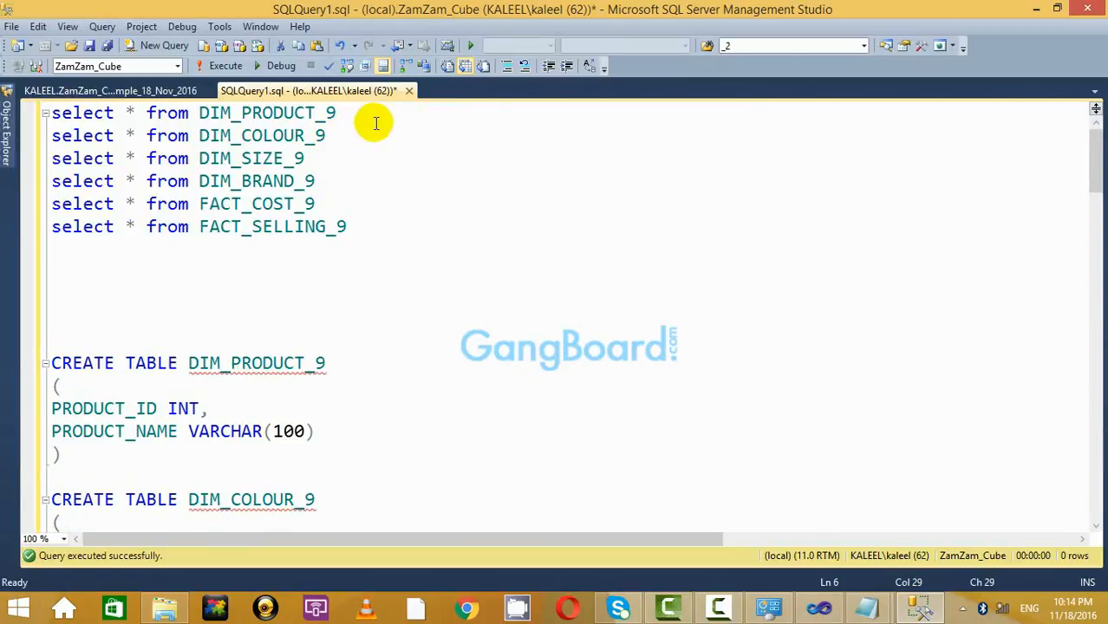
Run the six select queries and review the rows returned for each _9 table.
drag(326, 180, 52, 113)
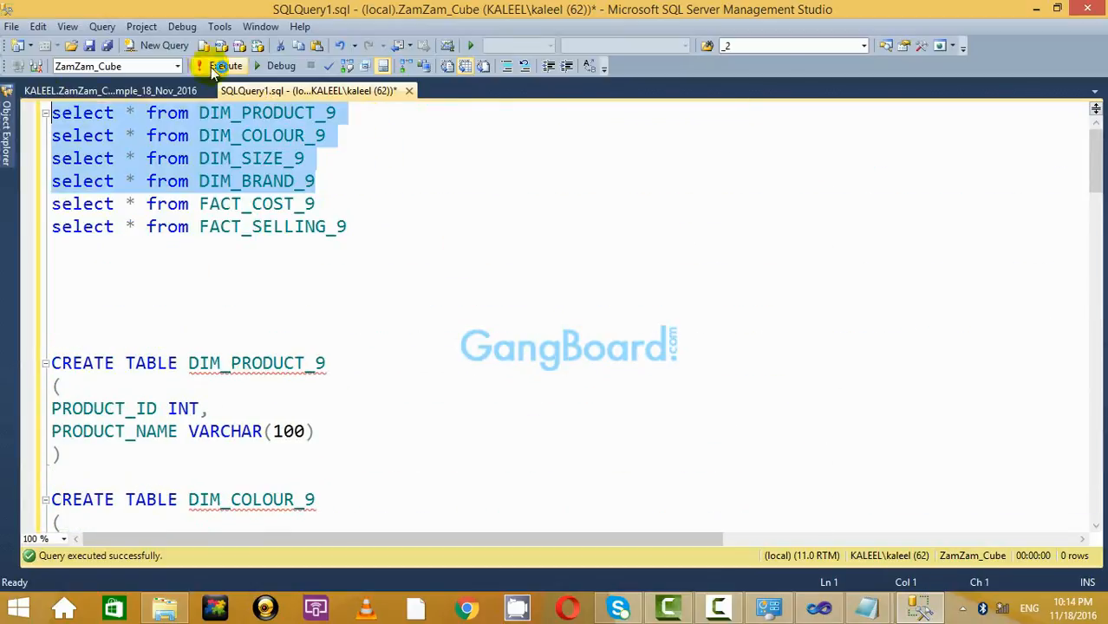
click(409, 120)
drag(398, 221, 52, 113)
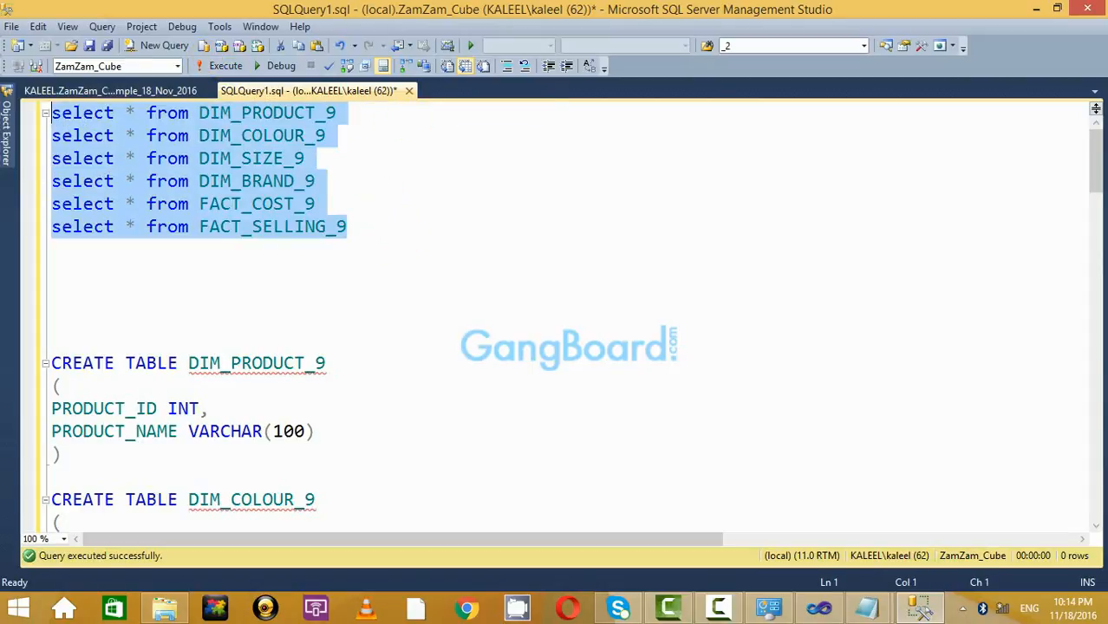
click(213, 66)
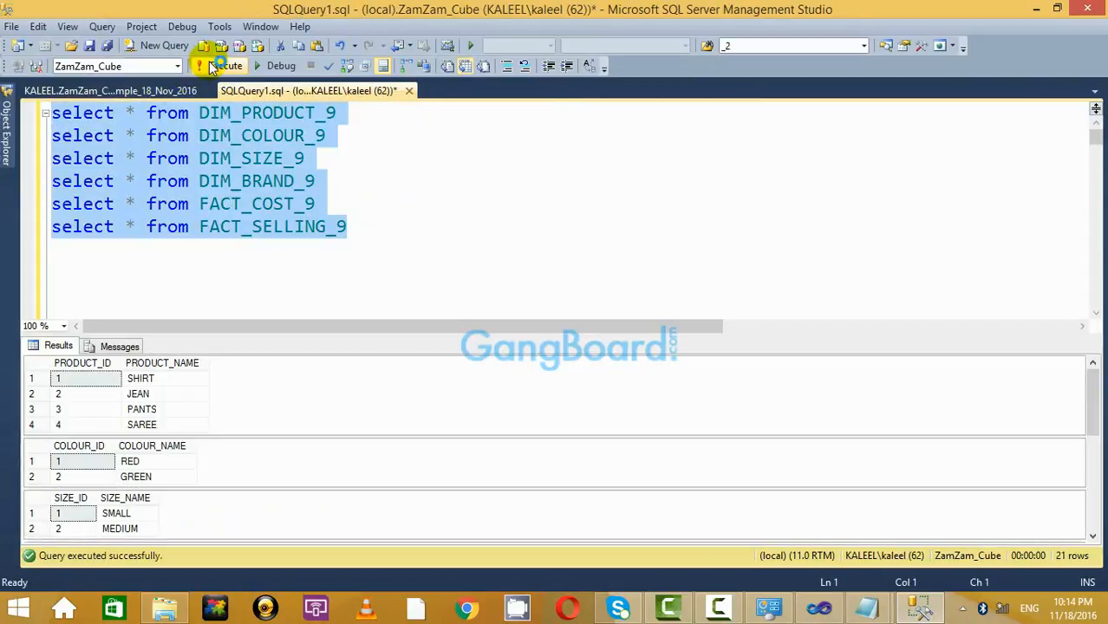
click(156, 394)
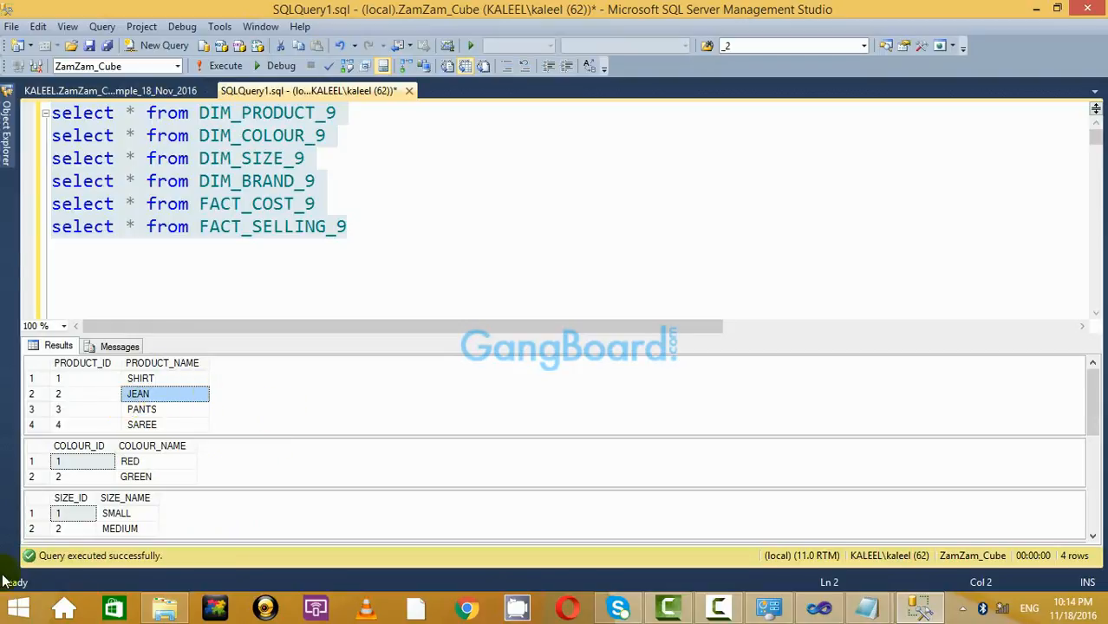
click(148, 462)
click(140, 517)
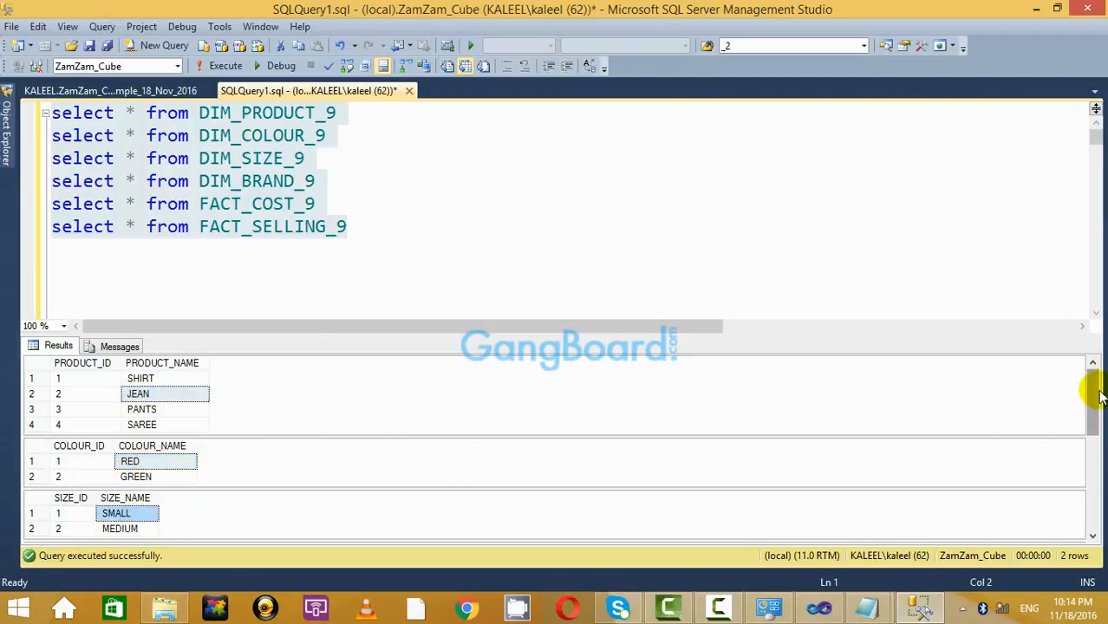
drag(1100, 395, 1090, 464)
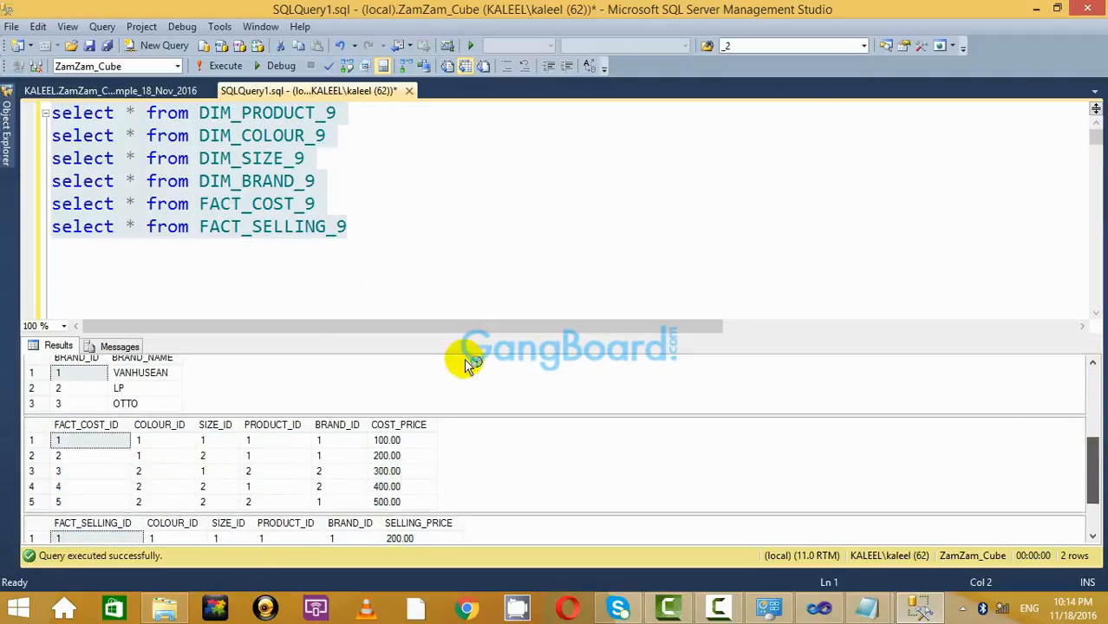
click(141, 375)
click(201, 456)
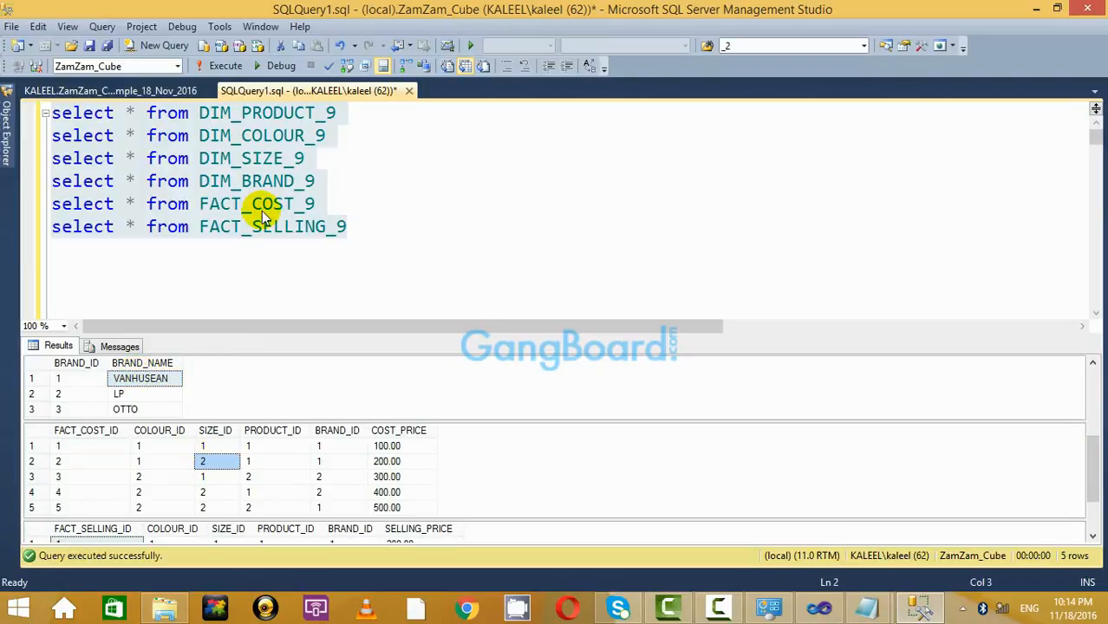
click(284, 228)
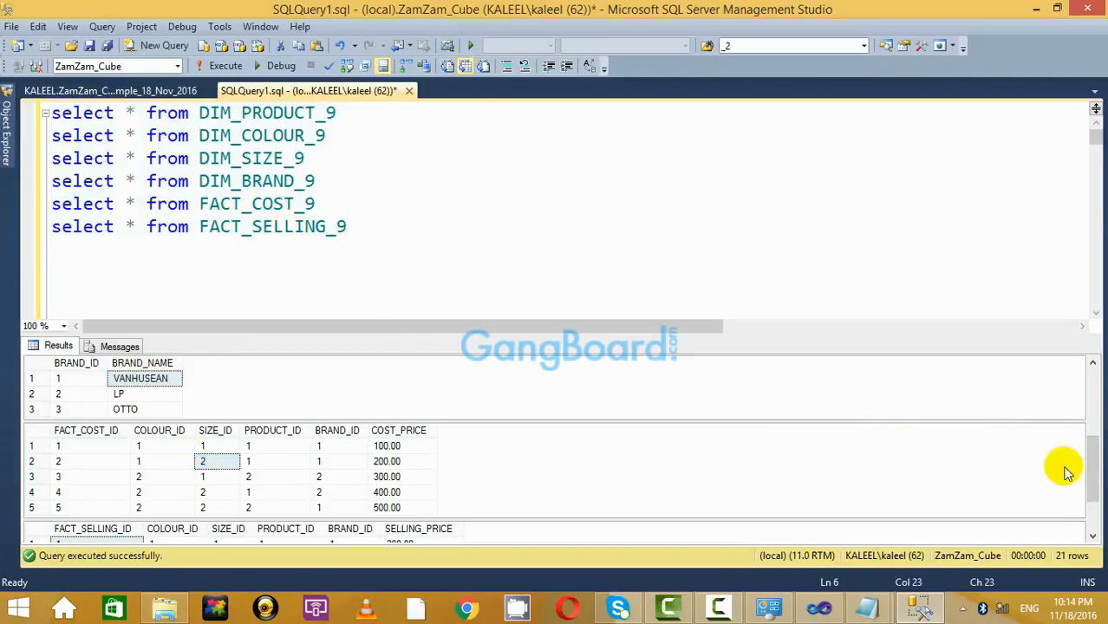
drag(1096, 488, 1096, 512)
click(178, 498)
click(287, 414)
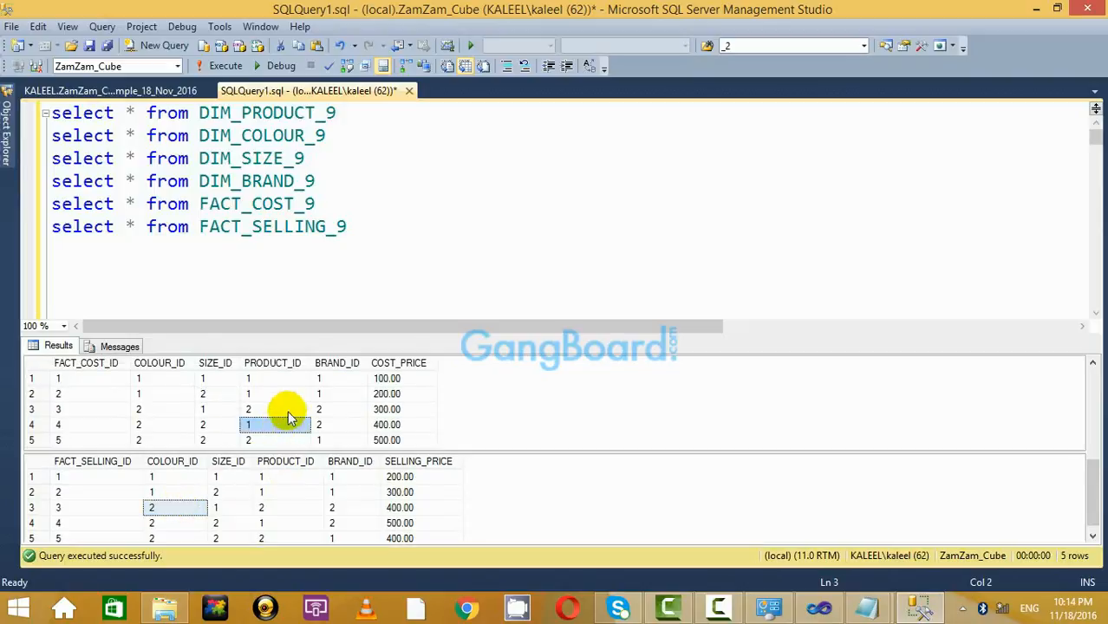
Re-run the entire script with Ctrl+A and F5, then hide the Results pane.
click(403, 258)
key(ctrl+a)
key(F5)
click(531, 274)
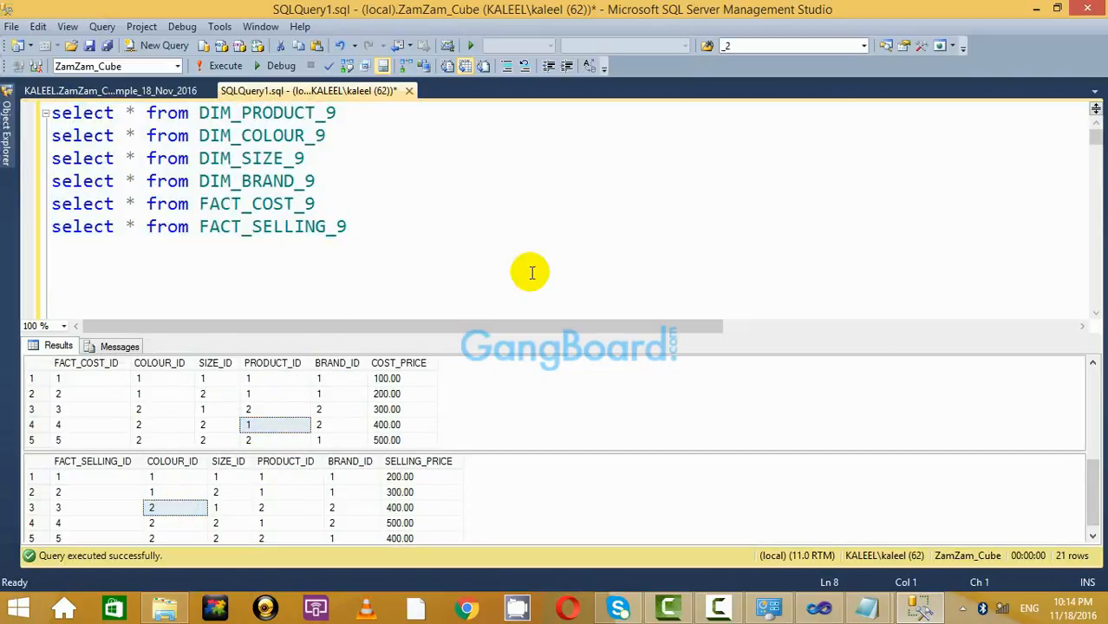
key(ctrl+r)
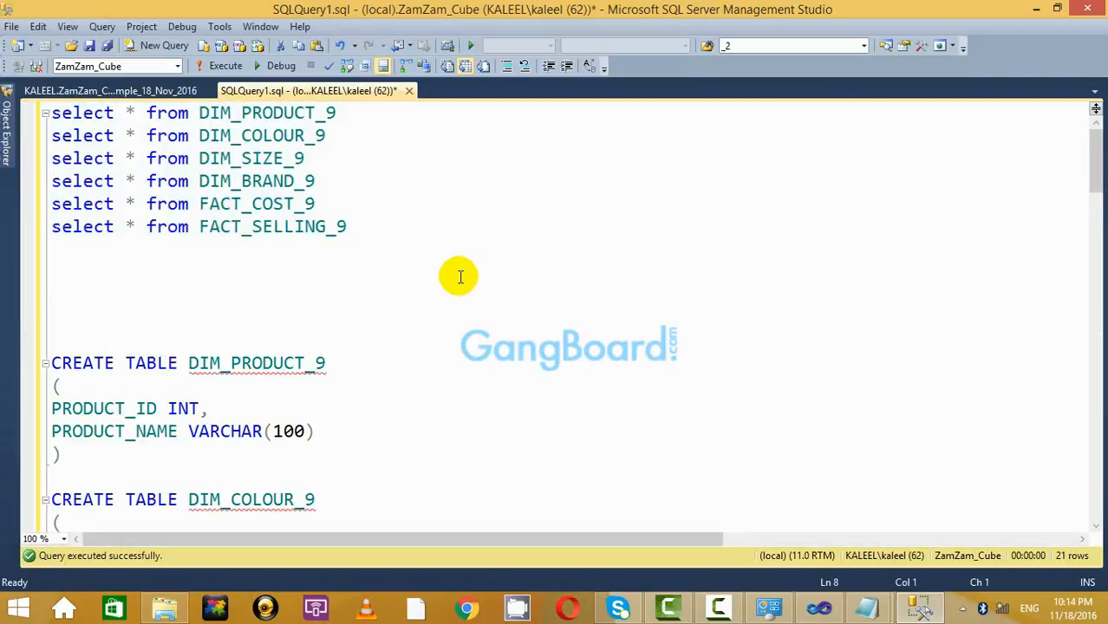
Scroll through the table definitions, glancing at the database diagram and back.
scroll(460, 276, down, 2)
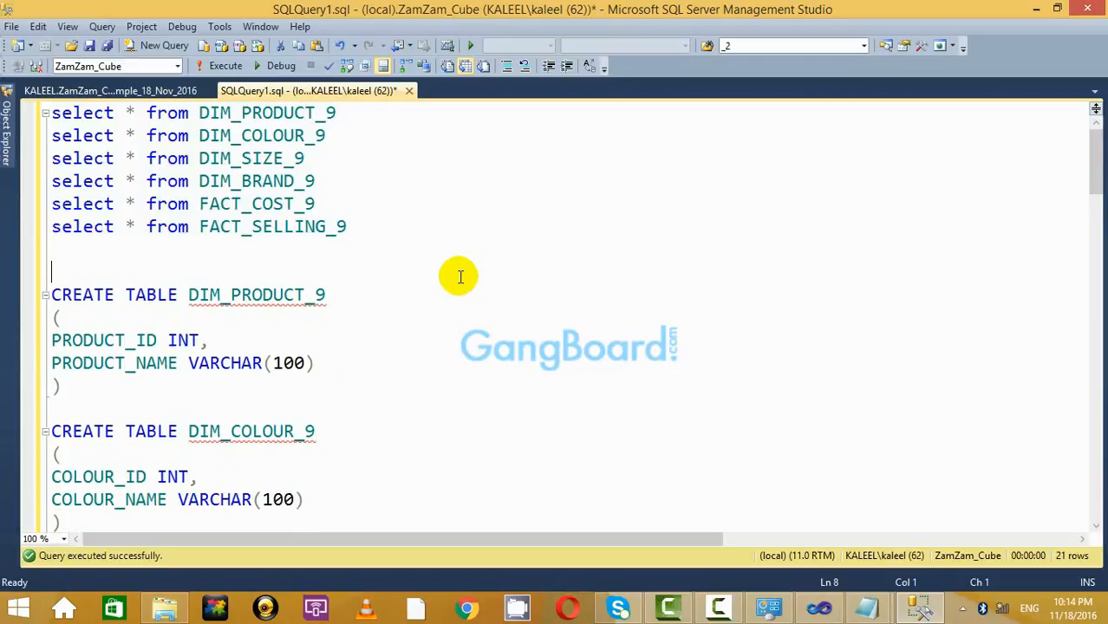
scroll(494, 253, down, 10)
scroll(494, 254, down, 15)
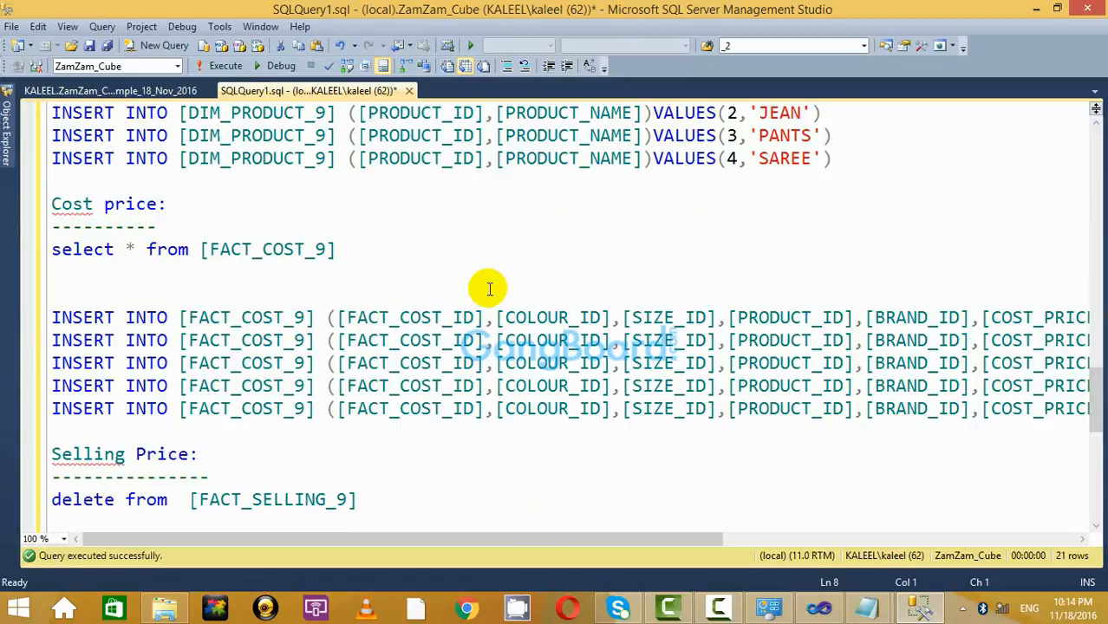
scroll(493, 255, up, 20)
scroll(493, 256, up, 6)
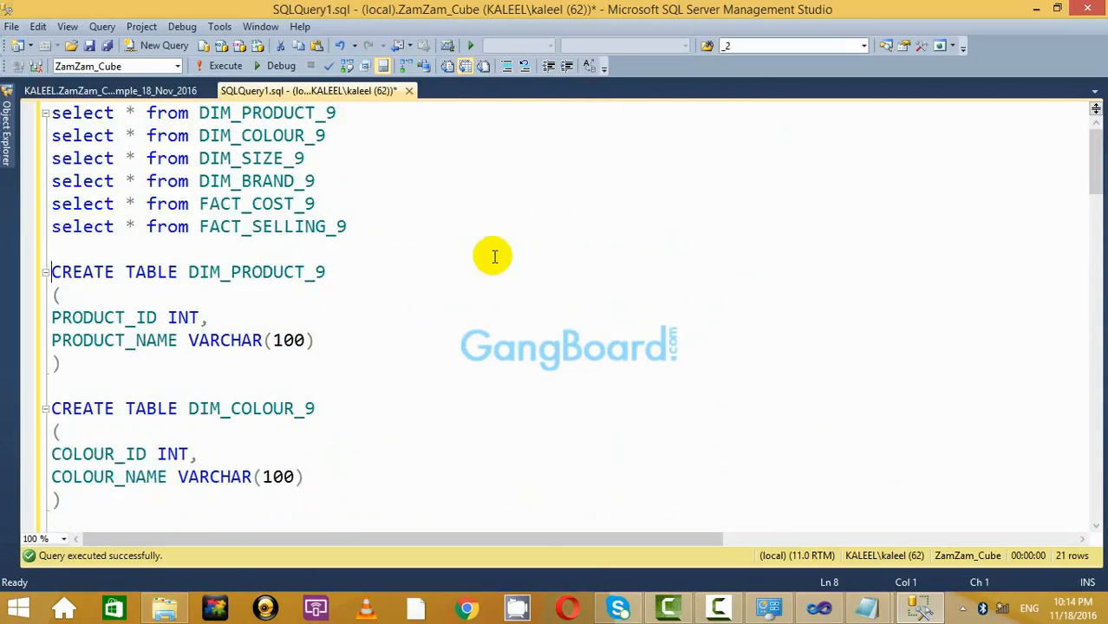
click(403, 245)
click(157, 93)
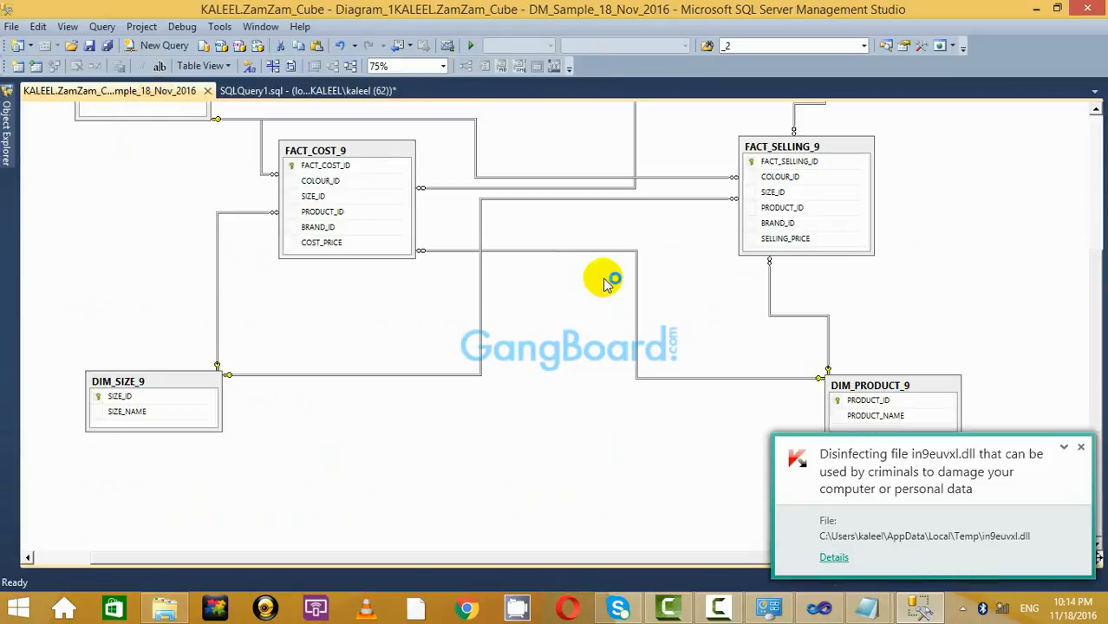
click(338, 93)
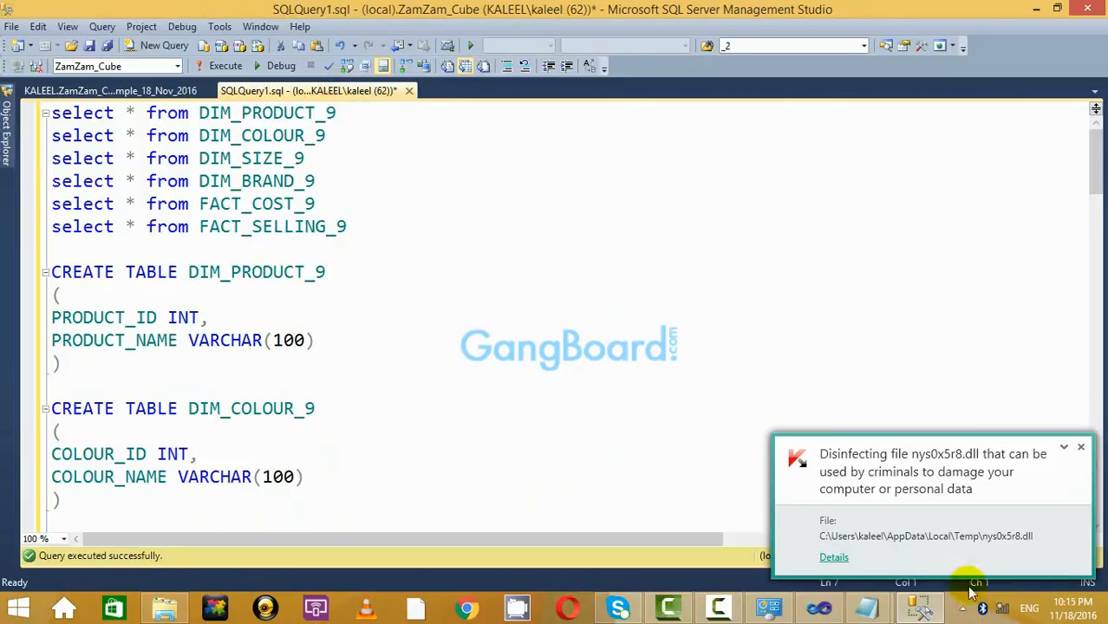
click(1082, 449)
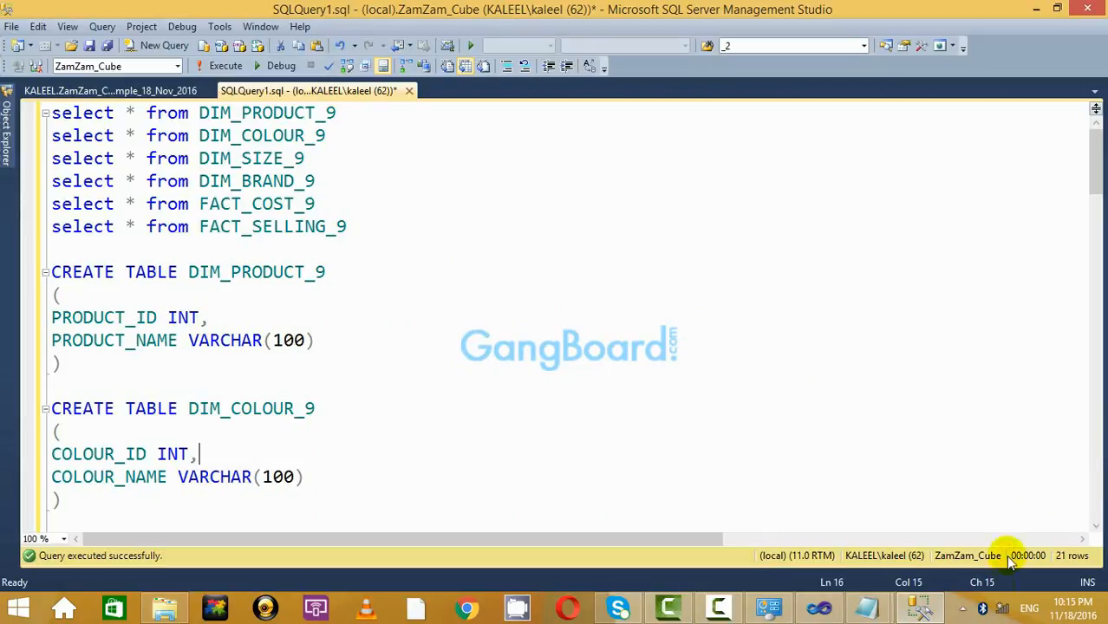
click(933, 612)
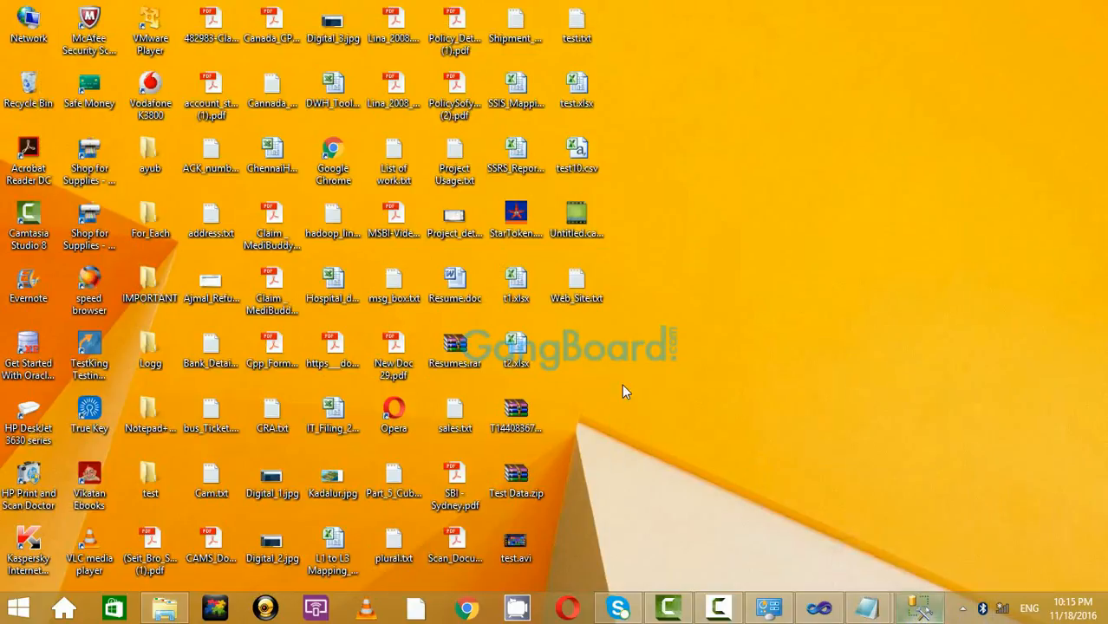
click(926, 613)
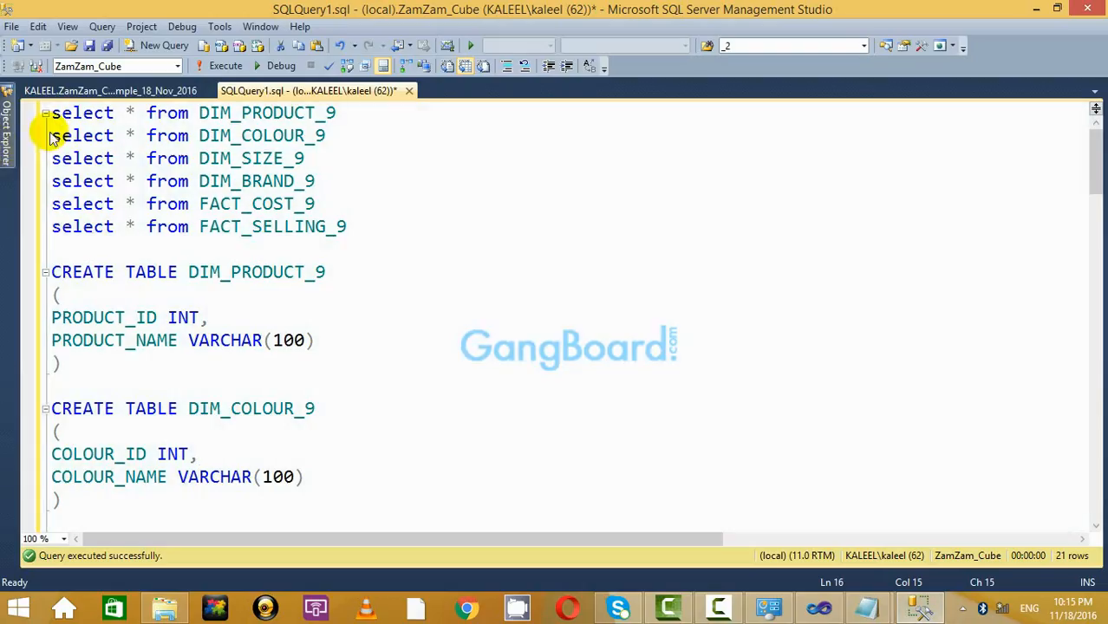
click(126, 93)
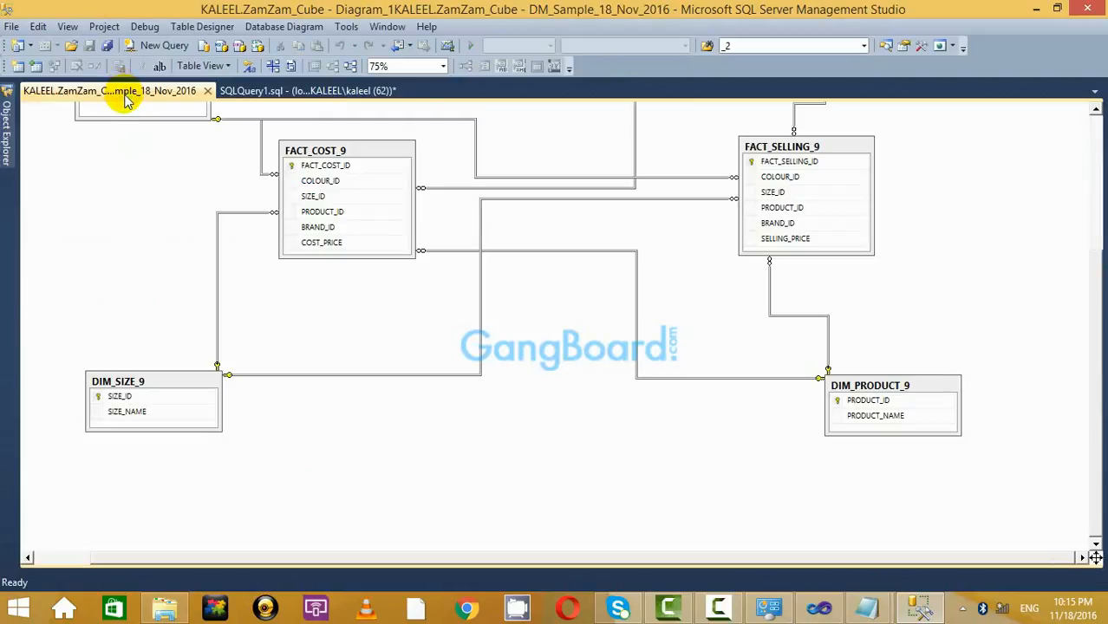
click(253, 90)
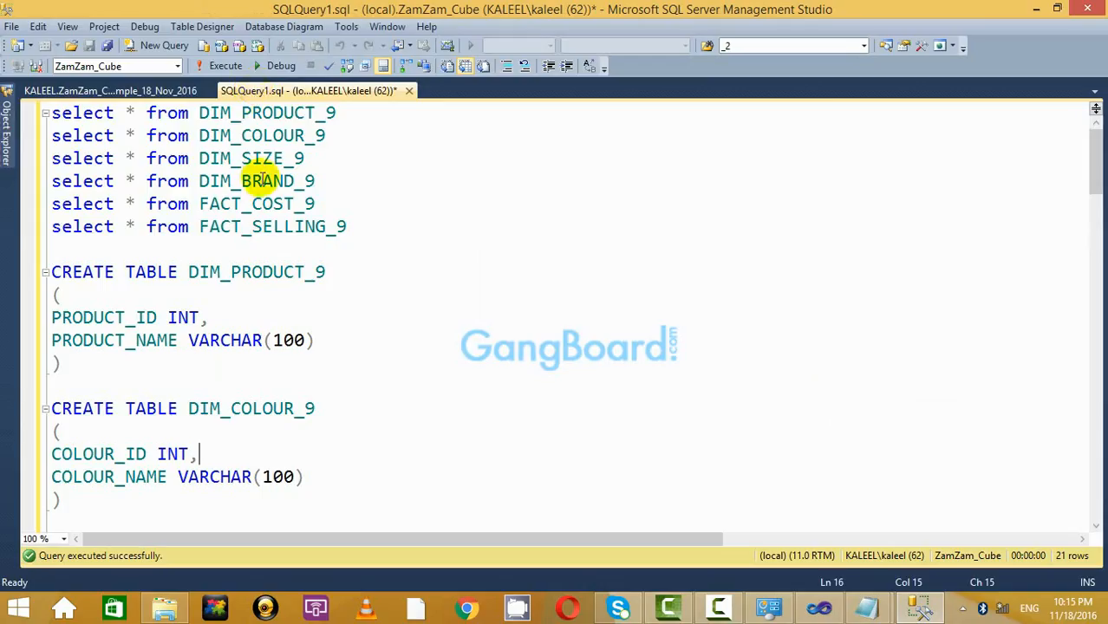
Review the CREATE TABLE and INSERT statements, collapsing DIM_BRAND_9, then show the database diagram.
scroll(446, 274, down, 9)
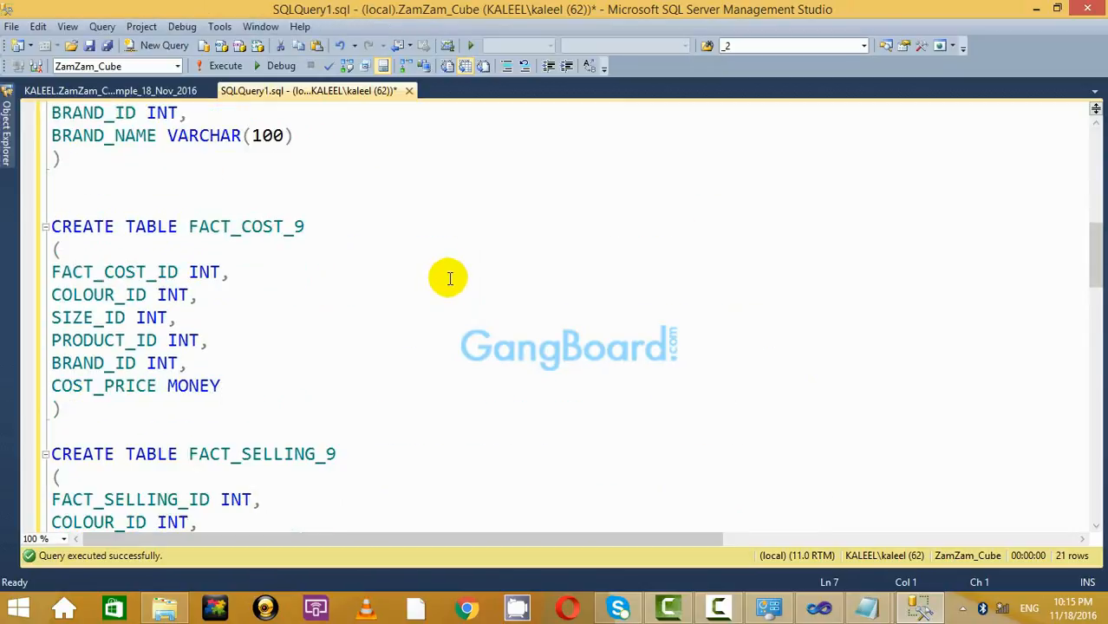
scroll(446, 274, up, 5)
mouse_move(9, 106)
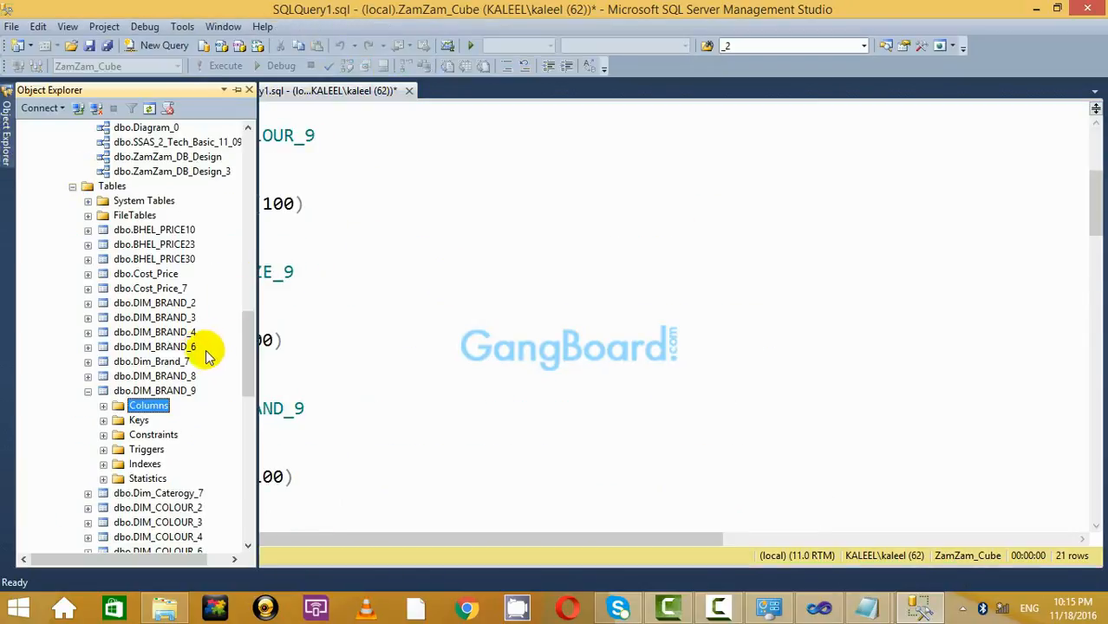
click(88, 391)
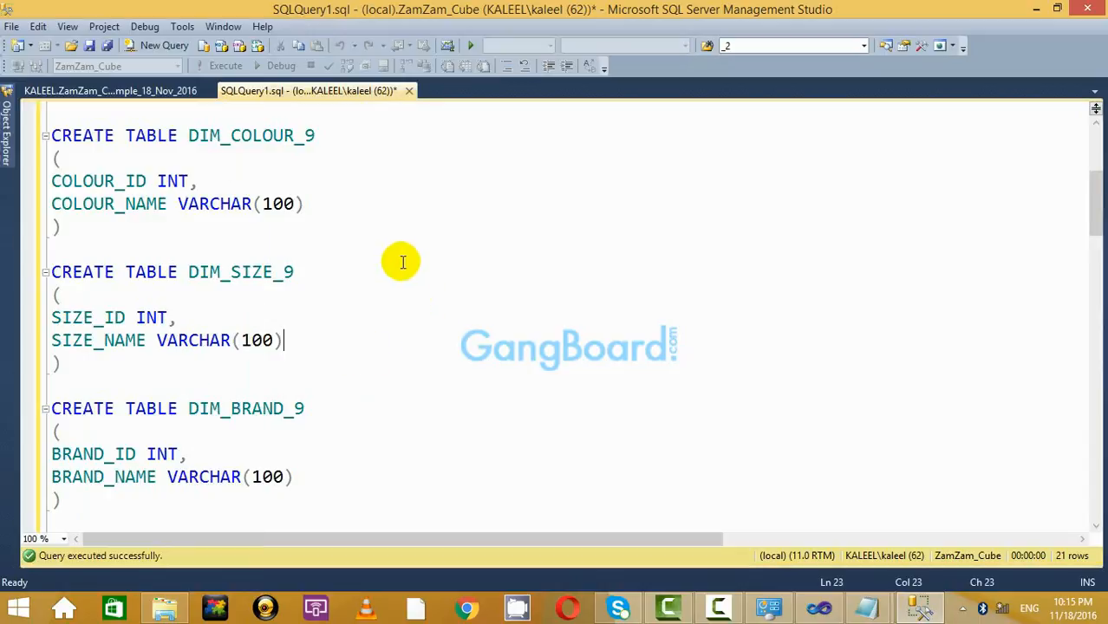
scroll(578, 383, down, 10)
scroll(579, 383, down, 20)
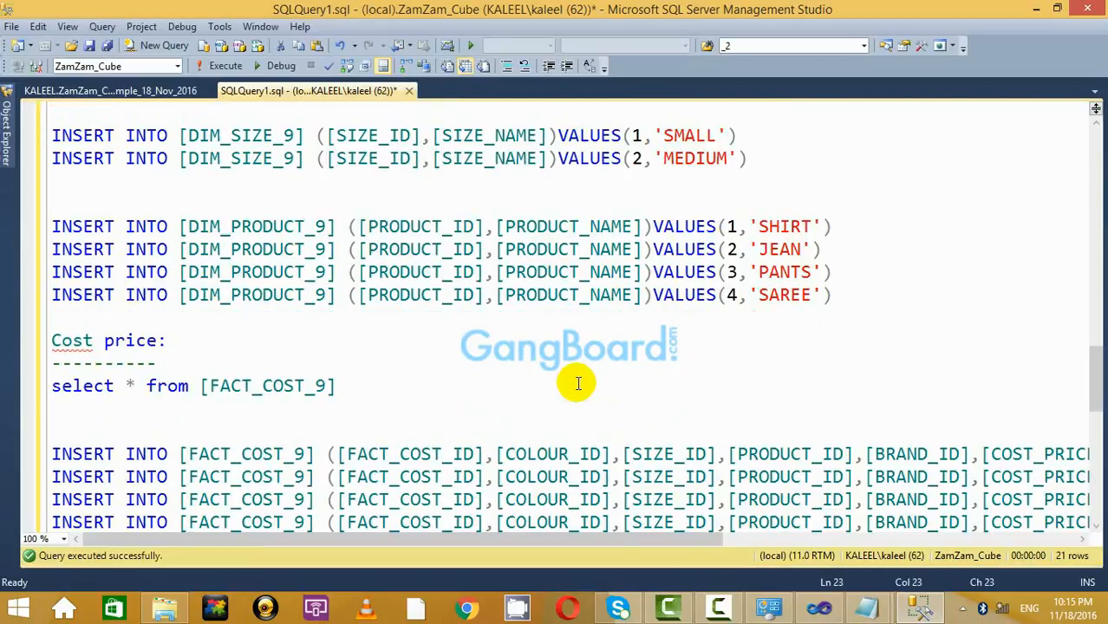
scroll(578, 384, down, 4)
scroll(578, 383, up, 2)
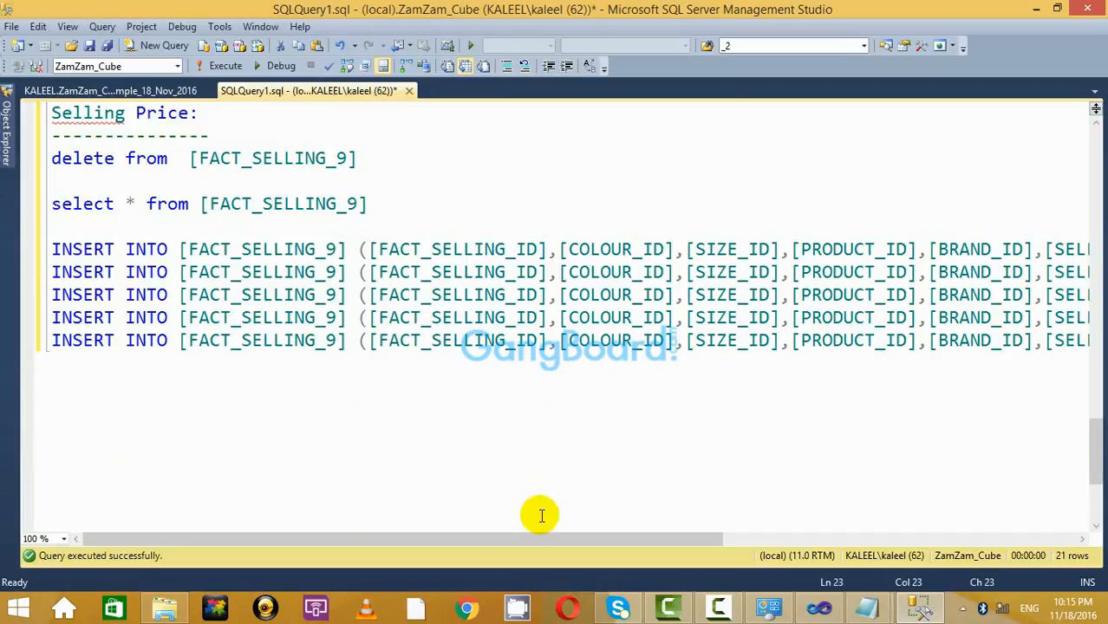
drag(546, 540, 305, 523)
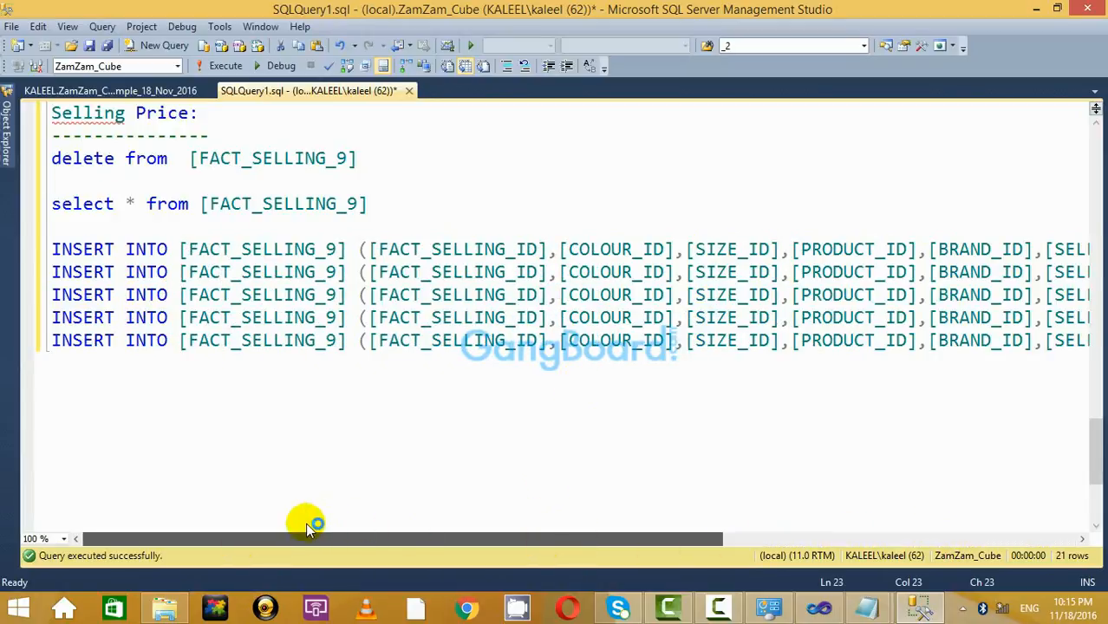
scroll(685, 234, up, 10)
scroll(685, 233, up, 3)
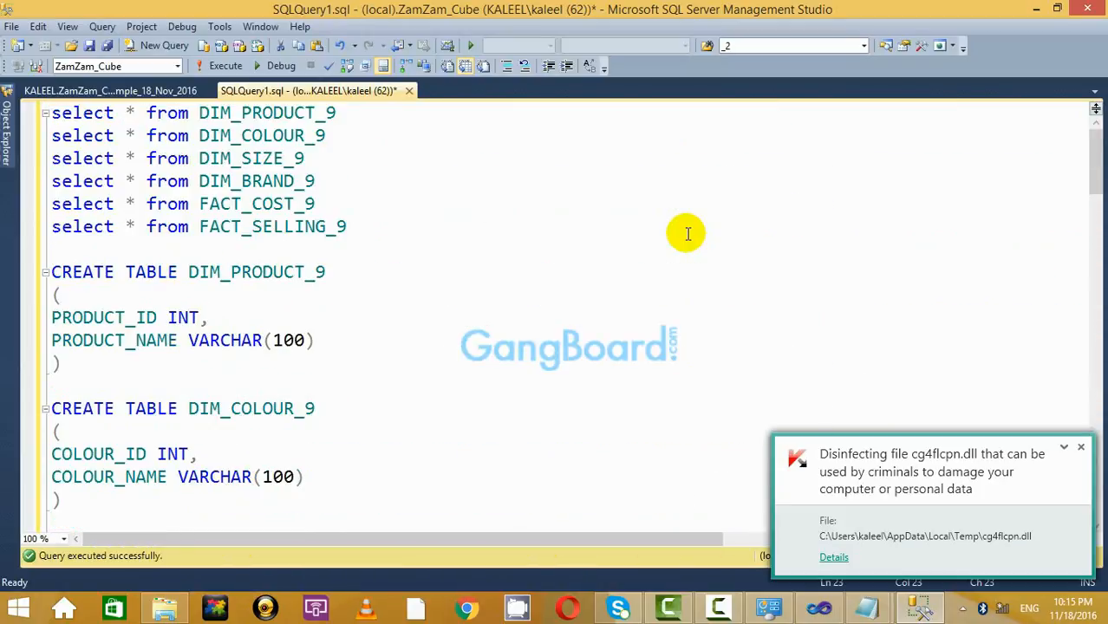
click(1083, 448)
click(594, 392)
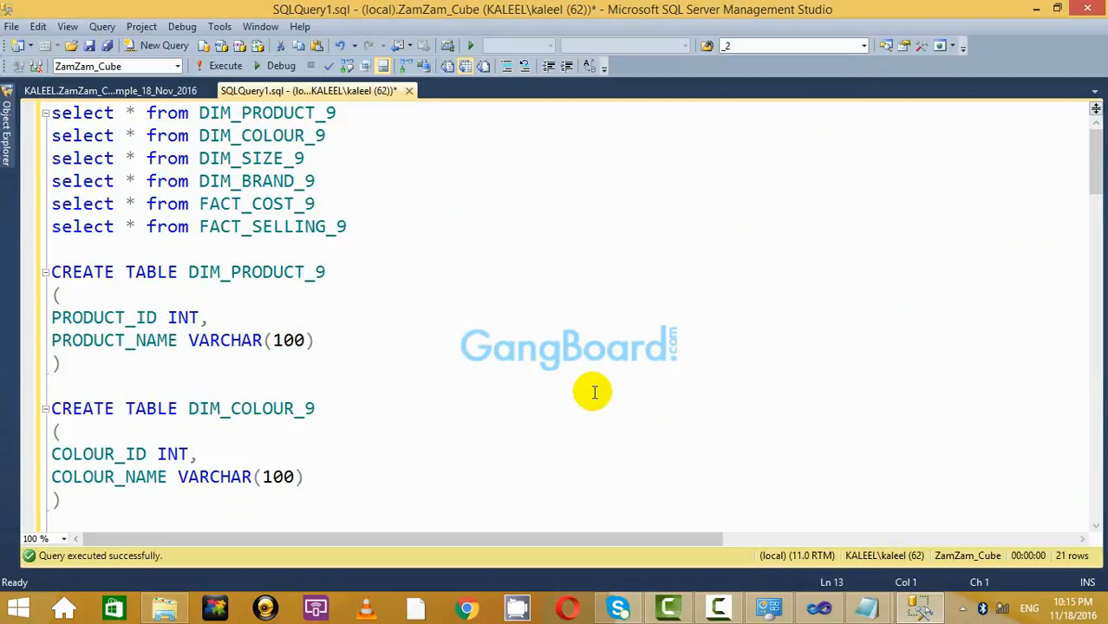
scroll(594, 392, down, 20)
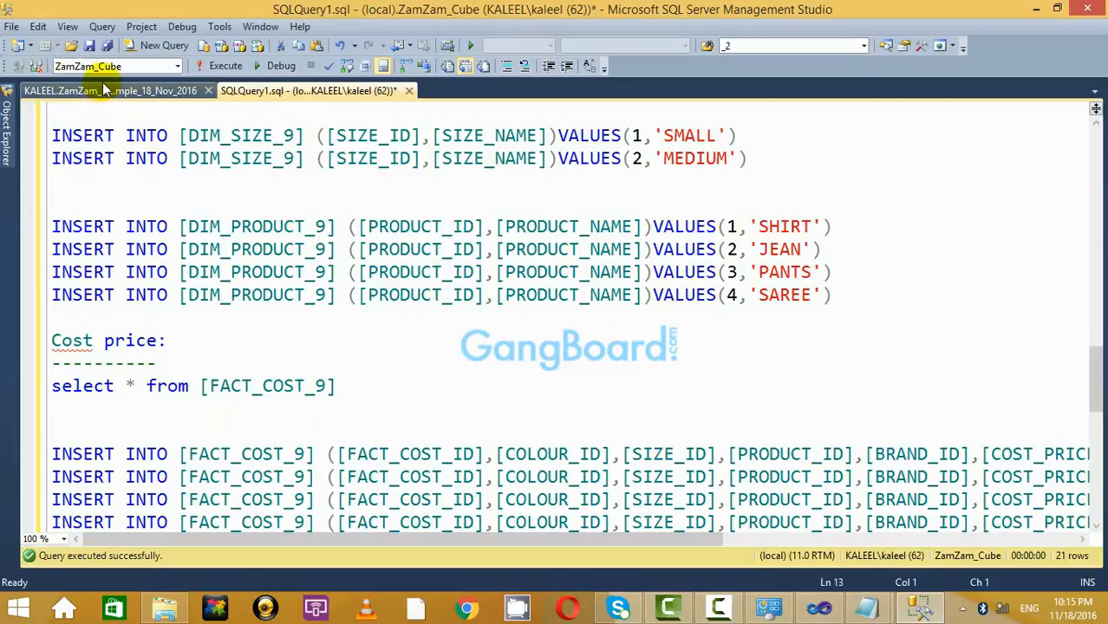
click(104, 90)
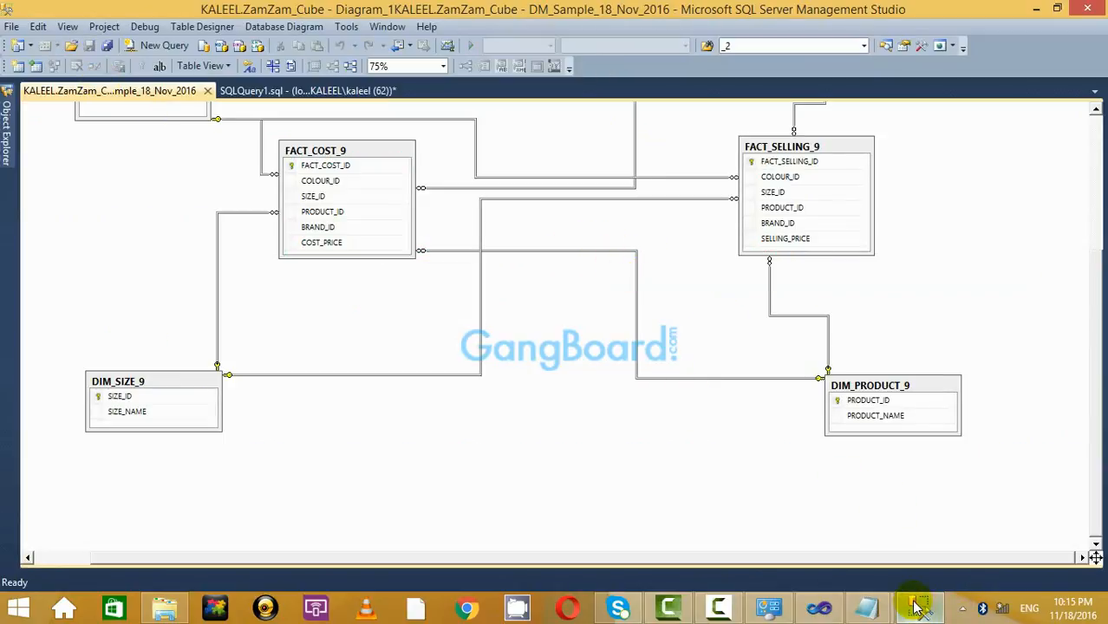
Start a new data source in Cube_18_Nov_2016 using the LocalHost.ZamZam_Cube connection.
click(819, 609)
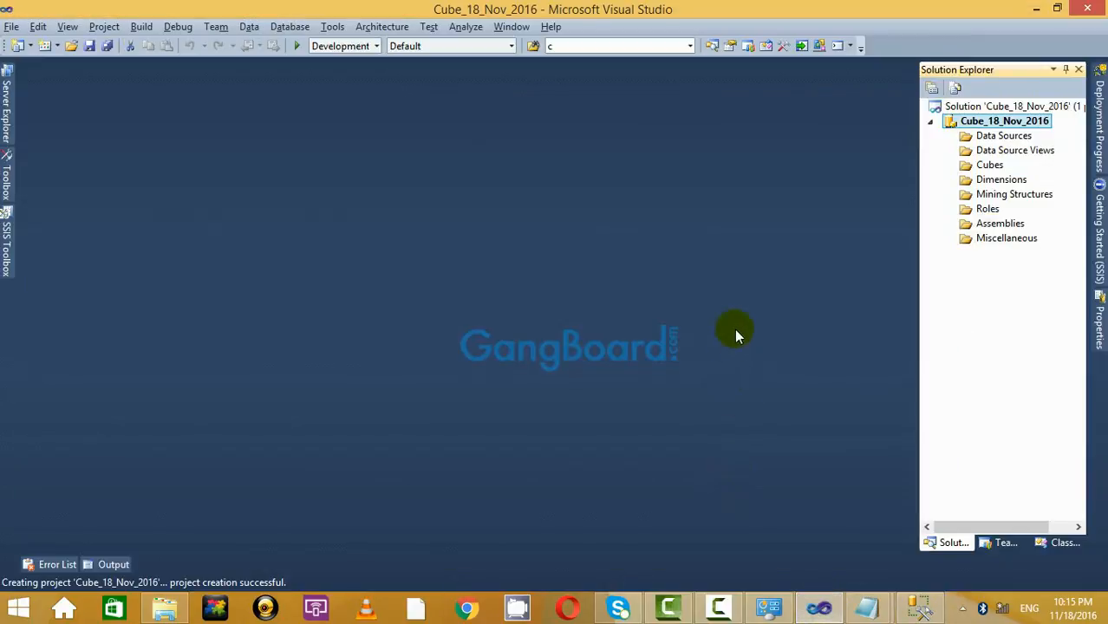
right_click(1006, 137)
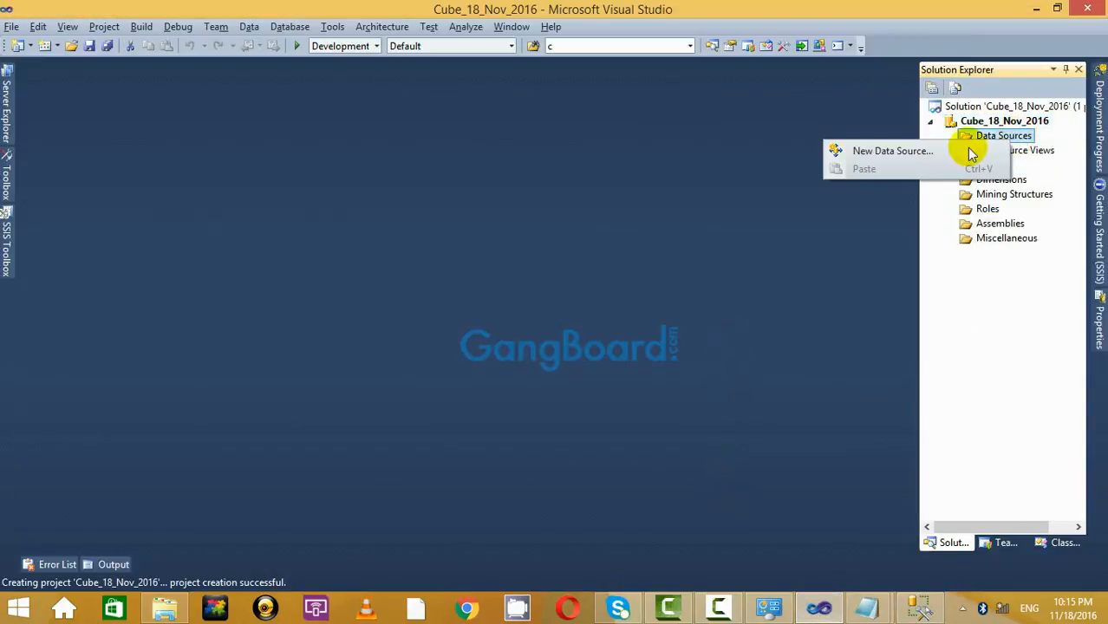
click(893, 152)
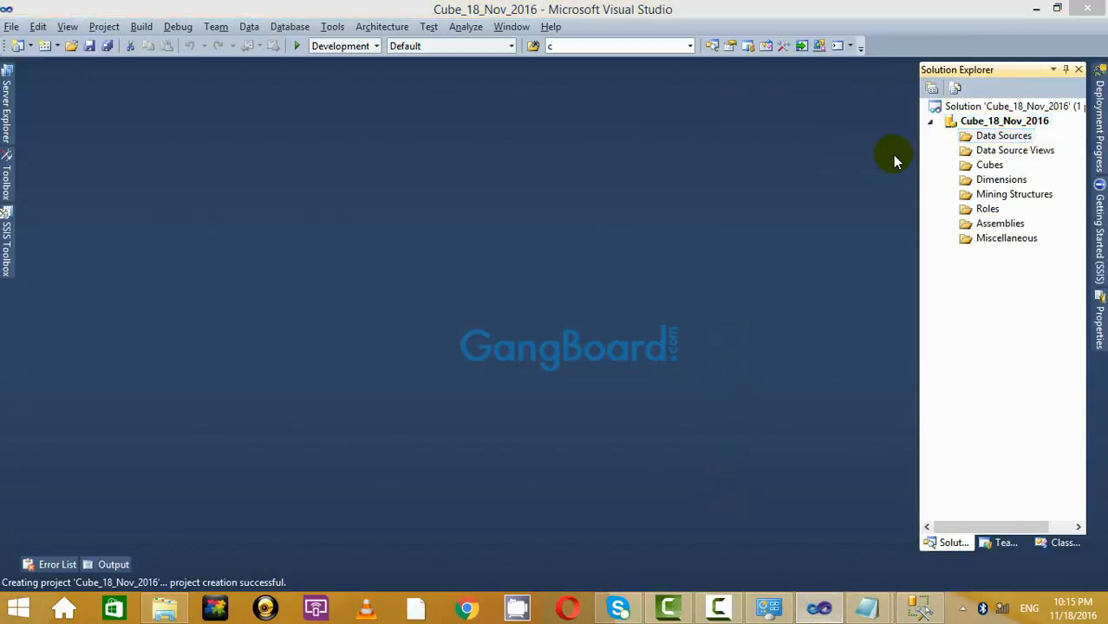
click(597, 457)
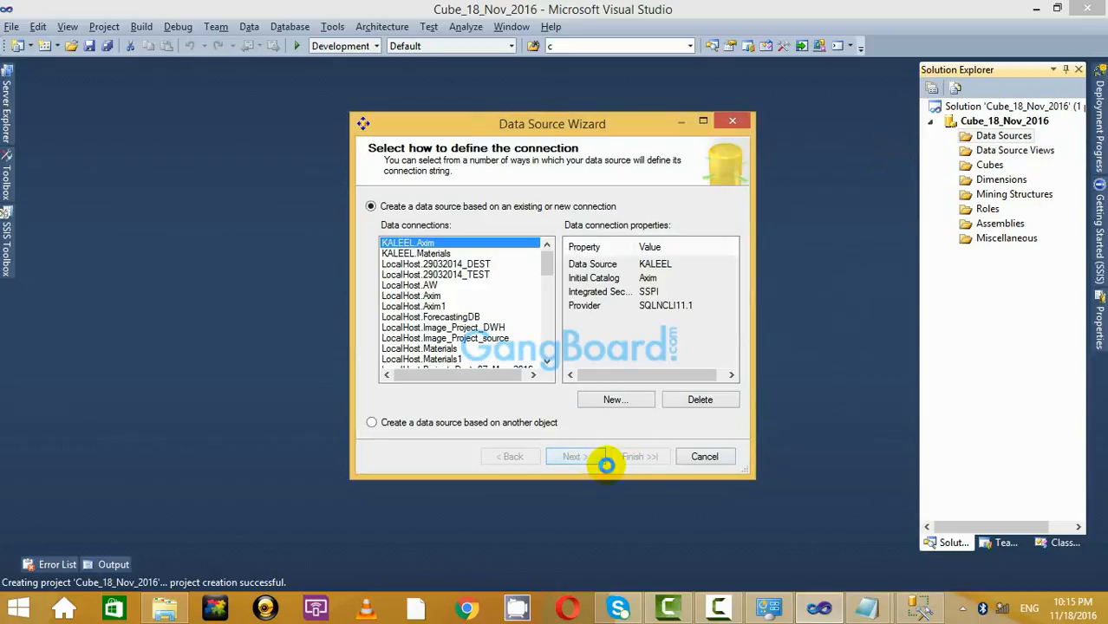
drag(538, 272, 538, 358)
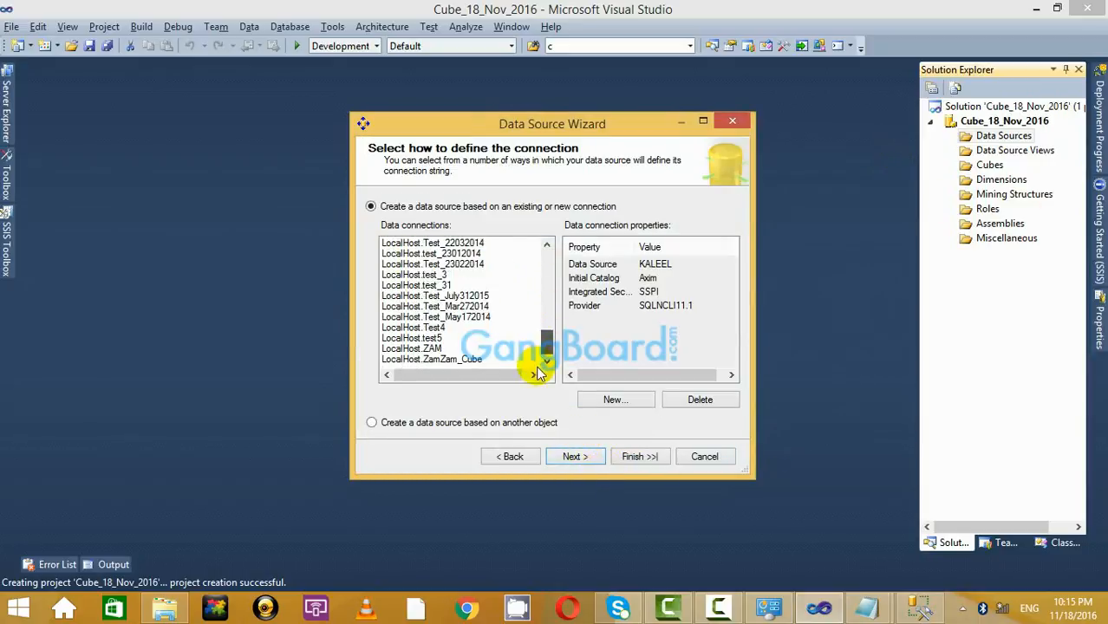
click(444, 359)
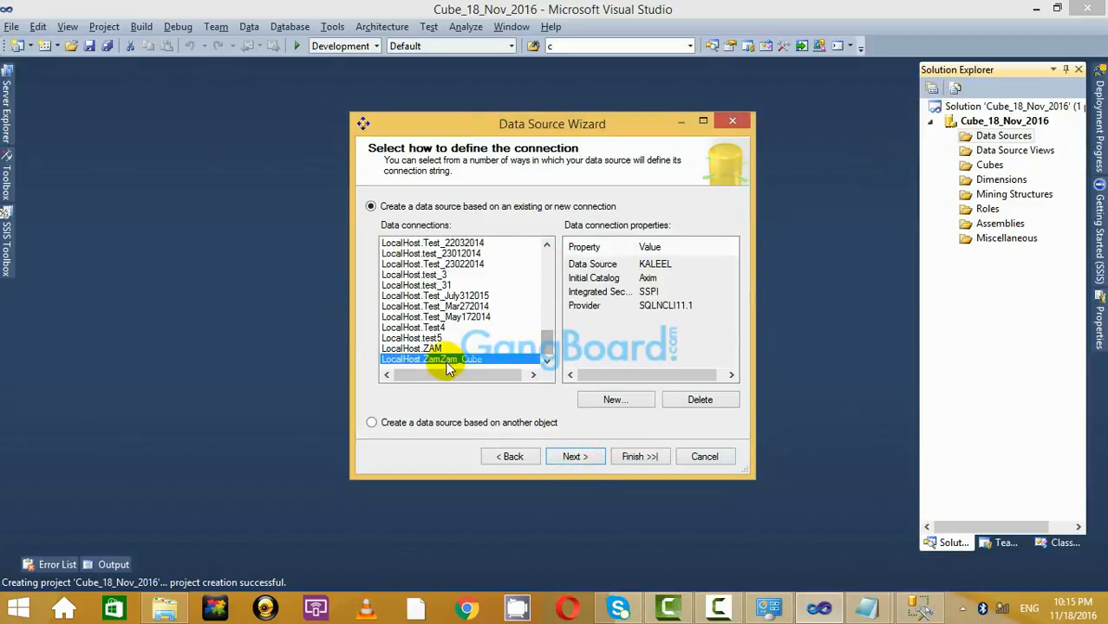
click(576, 457)
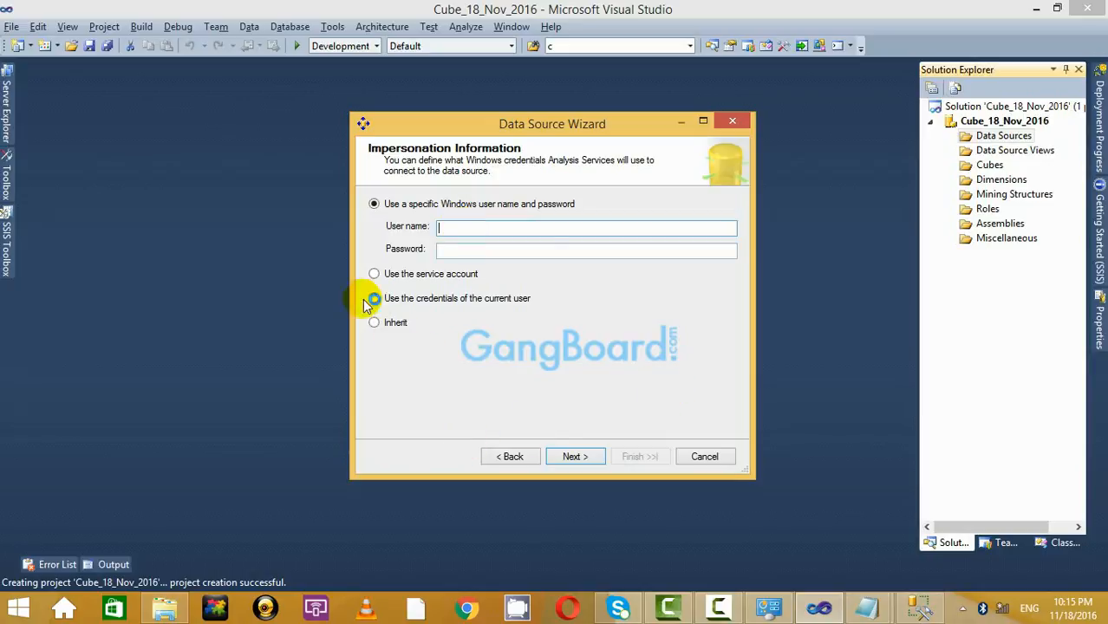
Impersonate a specific Windows account, entering its user name and password, and finish the data source.
click(374, 274)
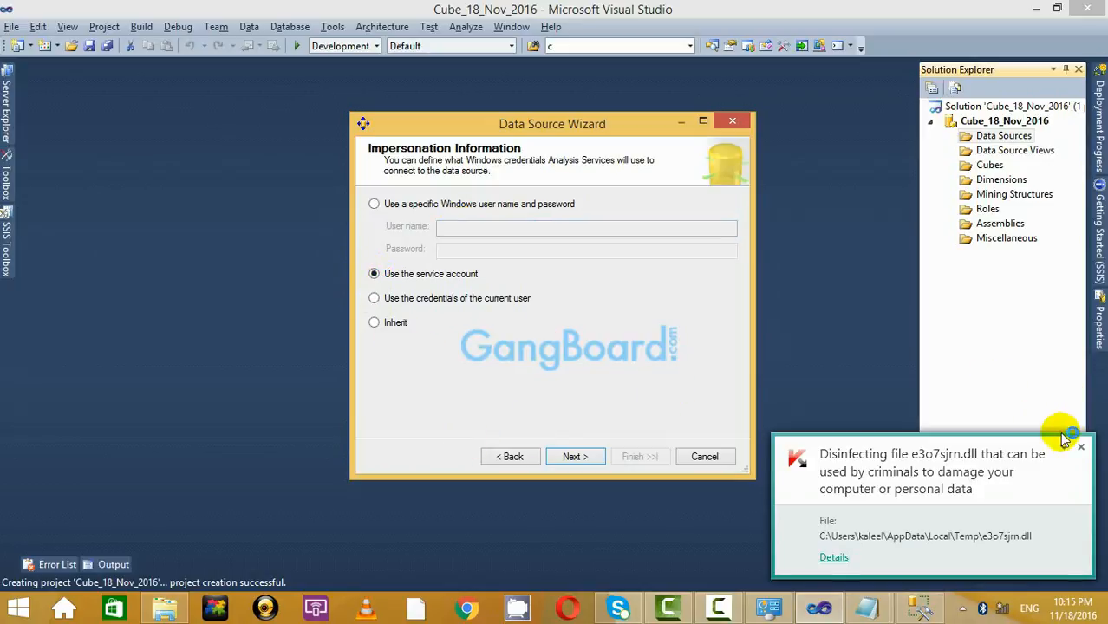
click(1079, 449)
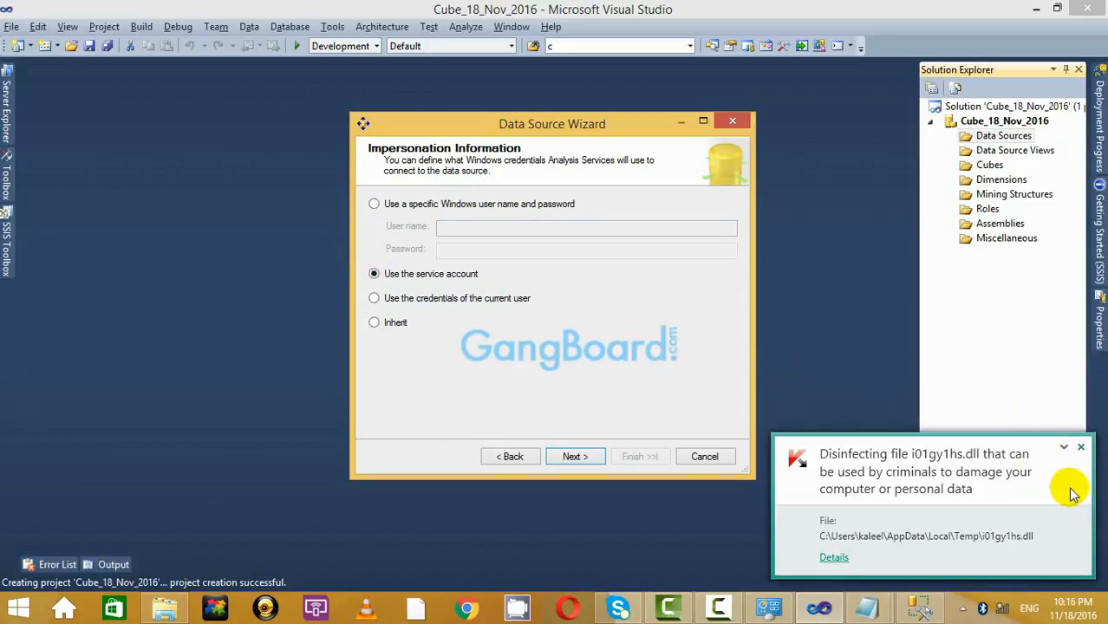
click(1079, 449)
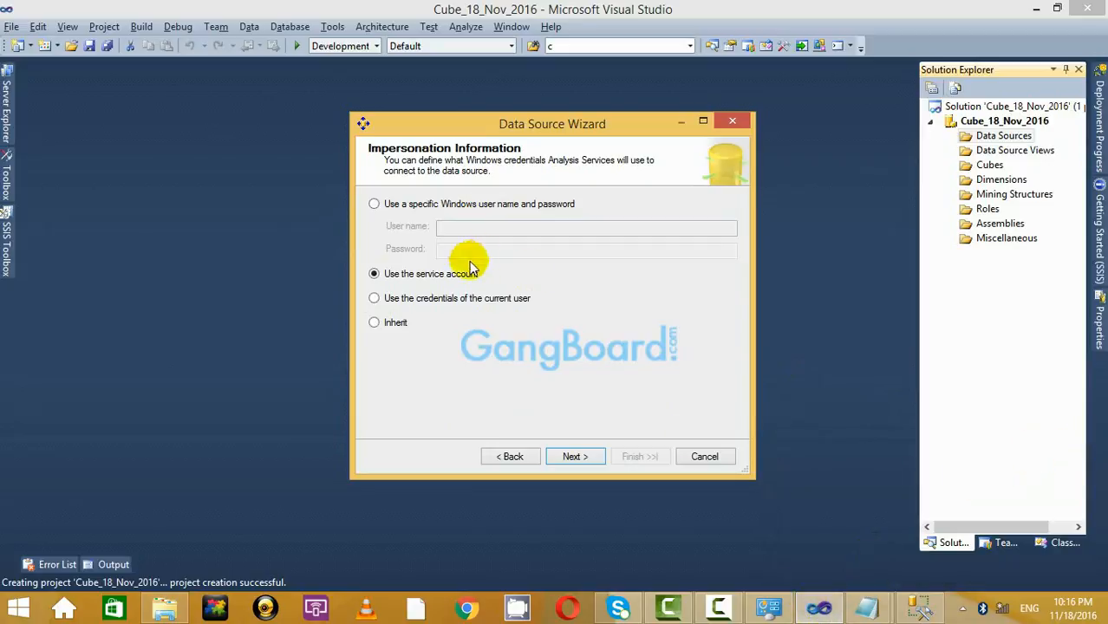
click(374, 204)
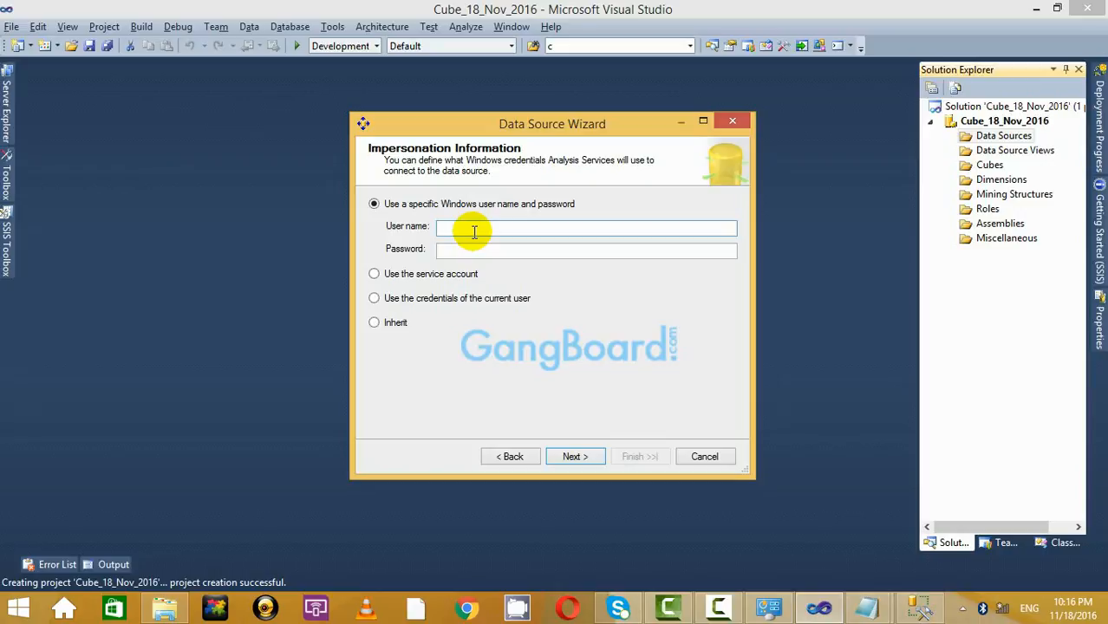
click(475, 232)
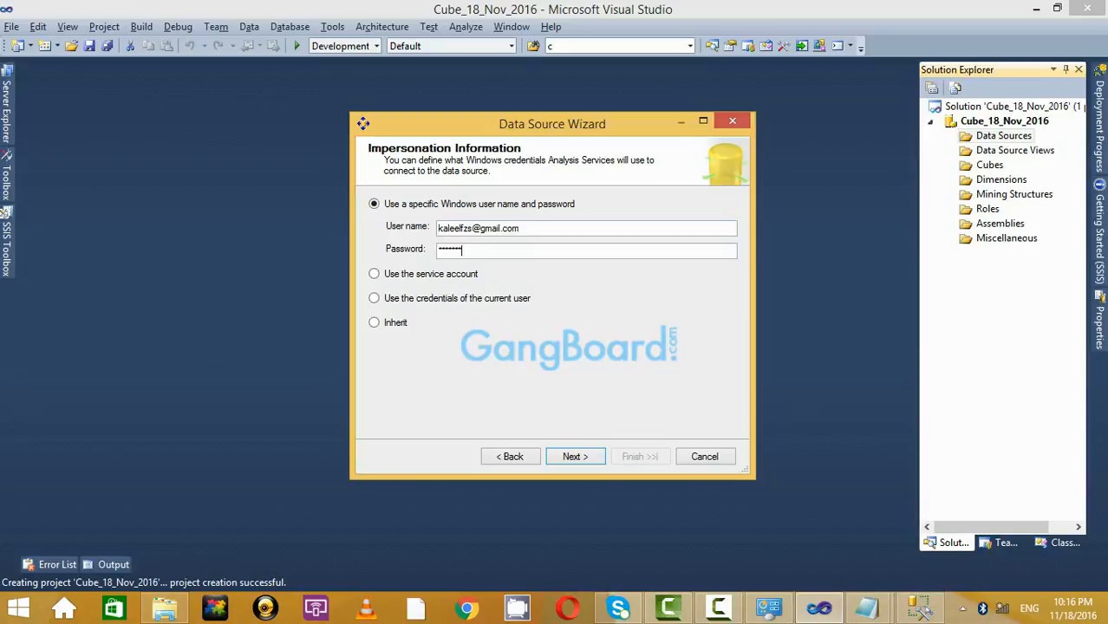
click(516, 249)
text(*****)
click(579, 450)
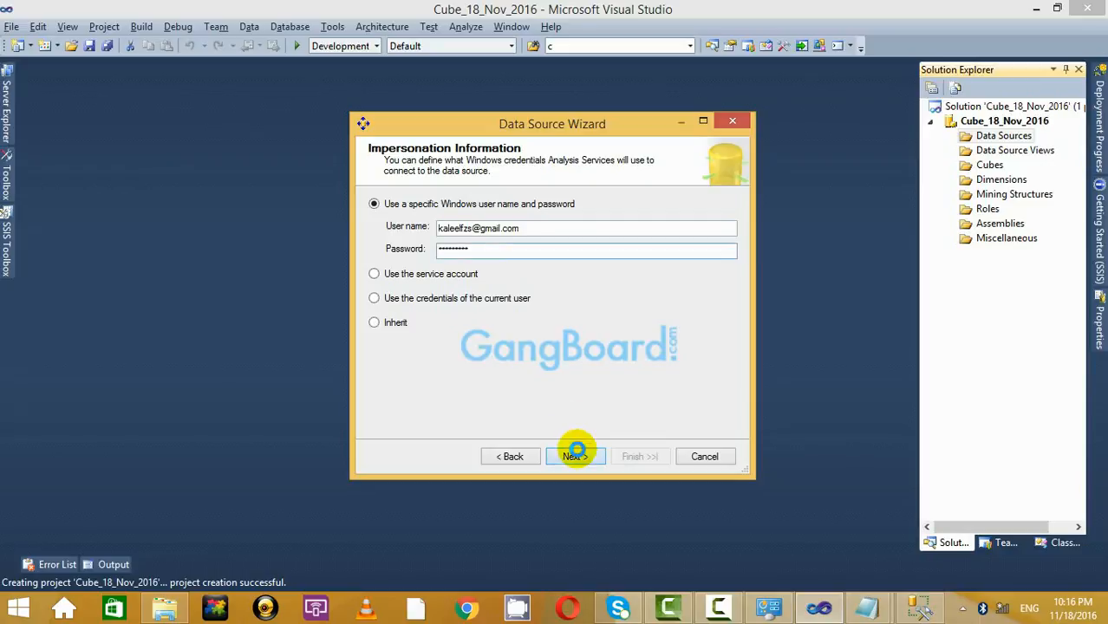
click(640, 461)
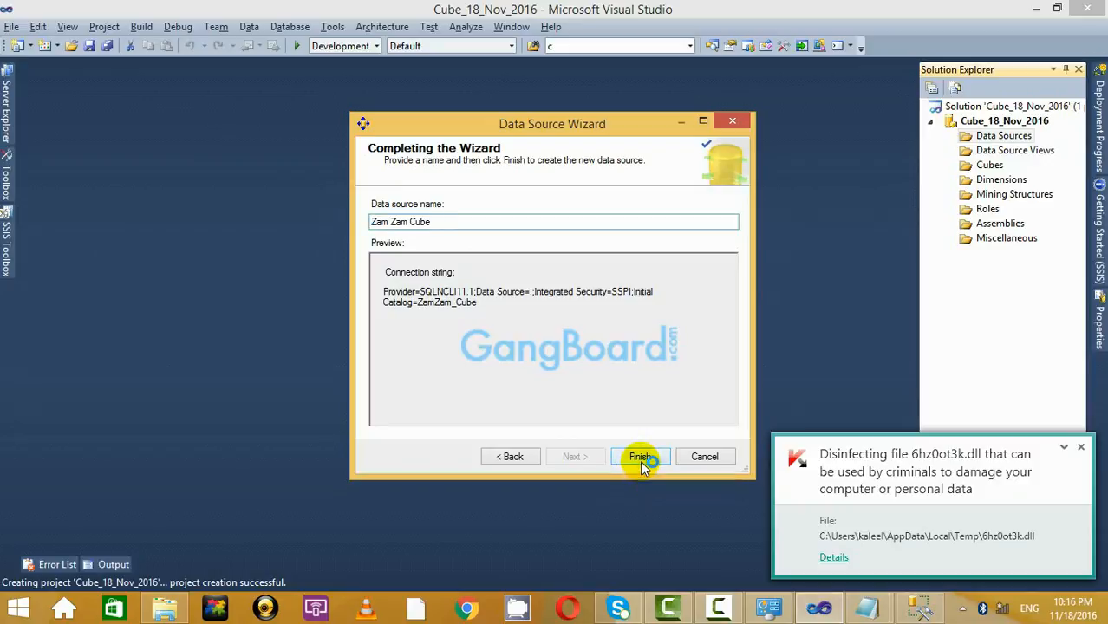
click(1082, 448)
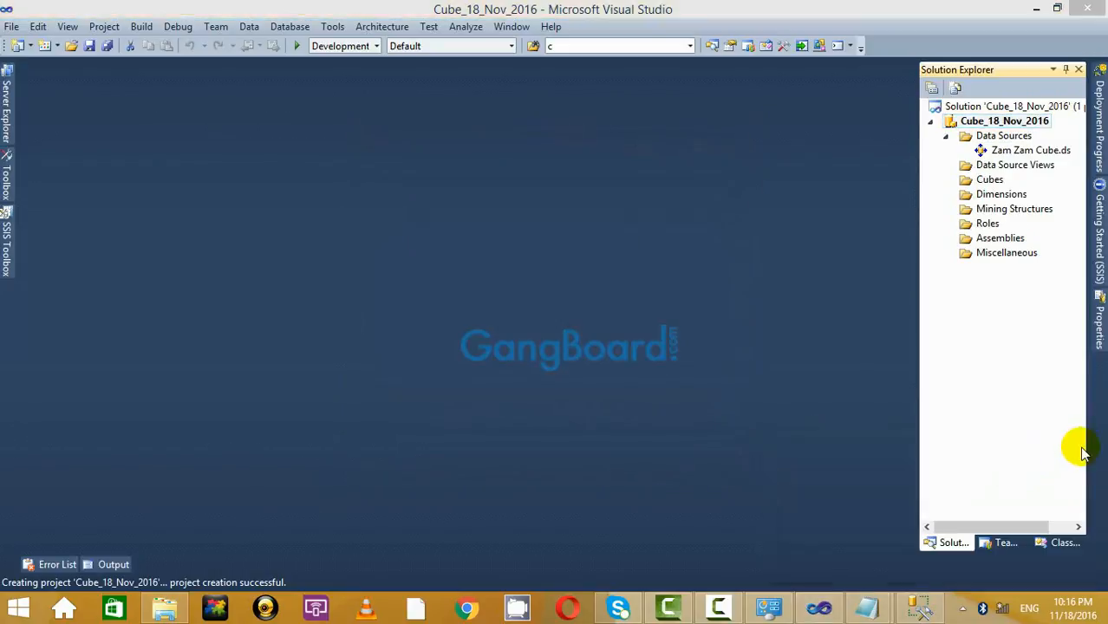
click(1082, 448)
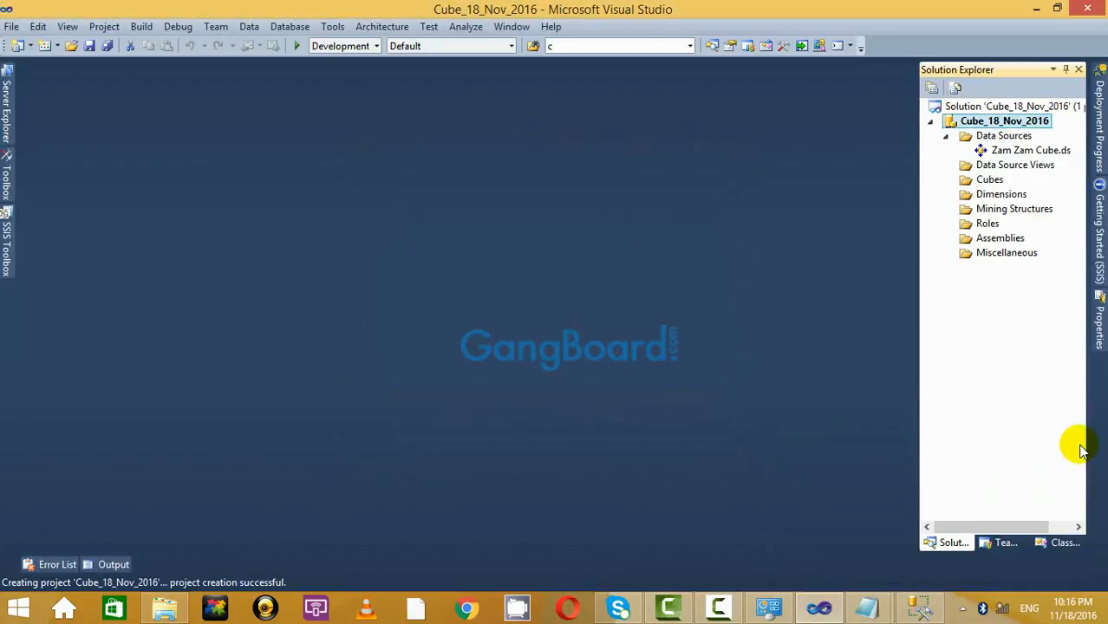
click(1025, 152)
right_click(1021, 167)
Start a new data source view on the Zam Zam Cube data source and enlarge the wizard.
click(872, 175)
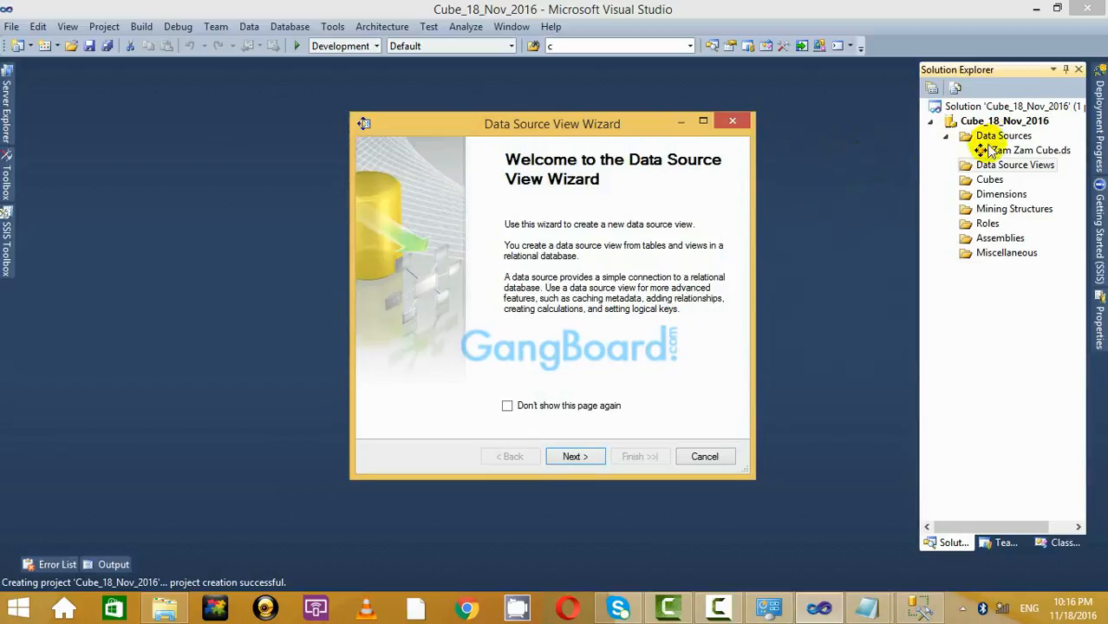
click(575, 456)
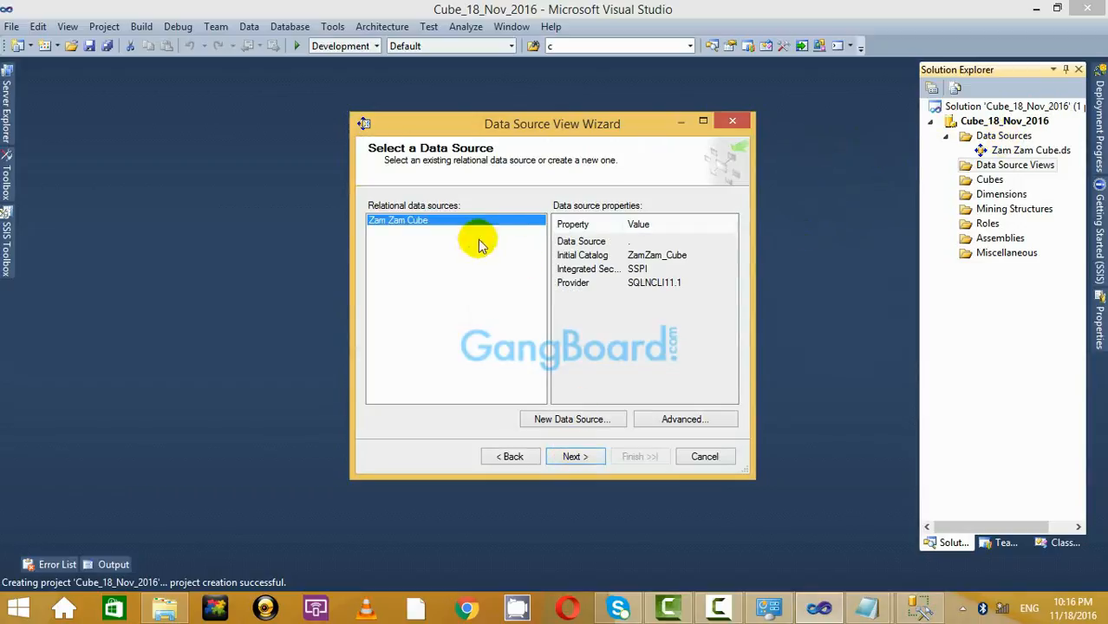
click(577, 454)
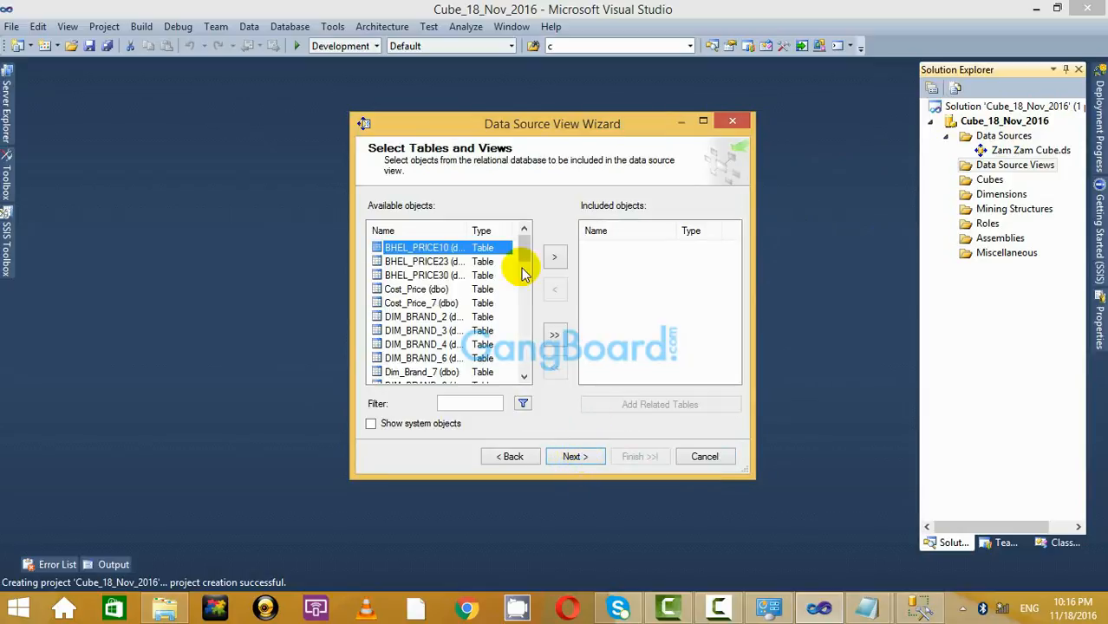
click(703, 121)
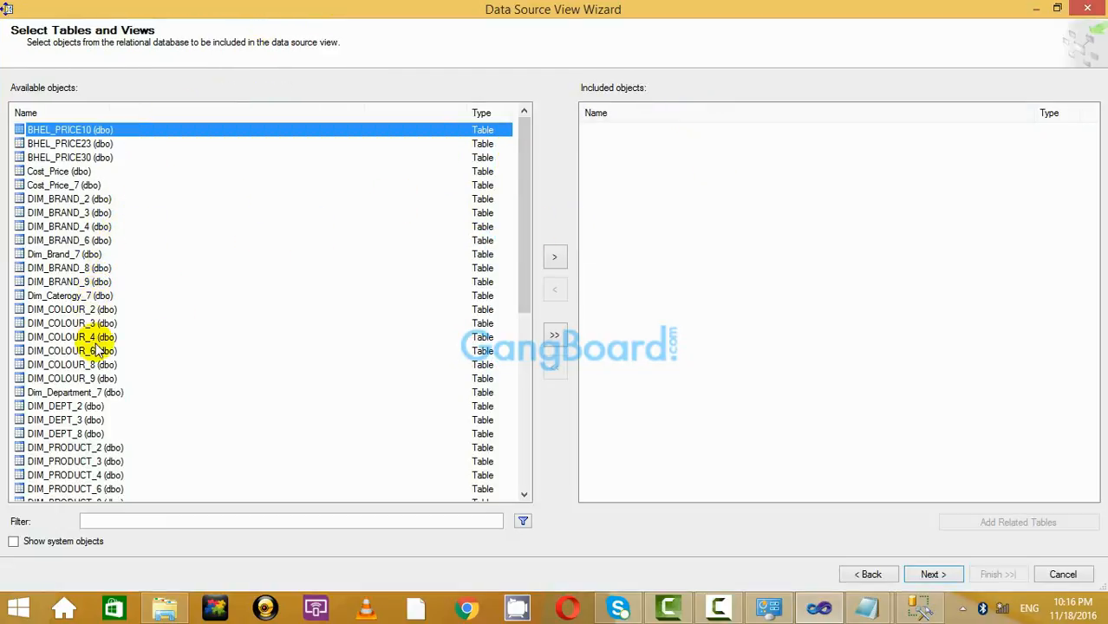
click(97, 378)
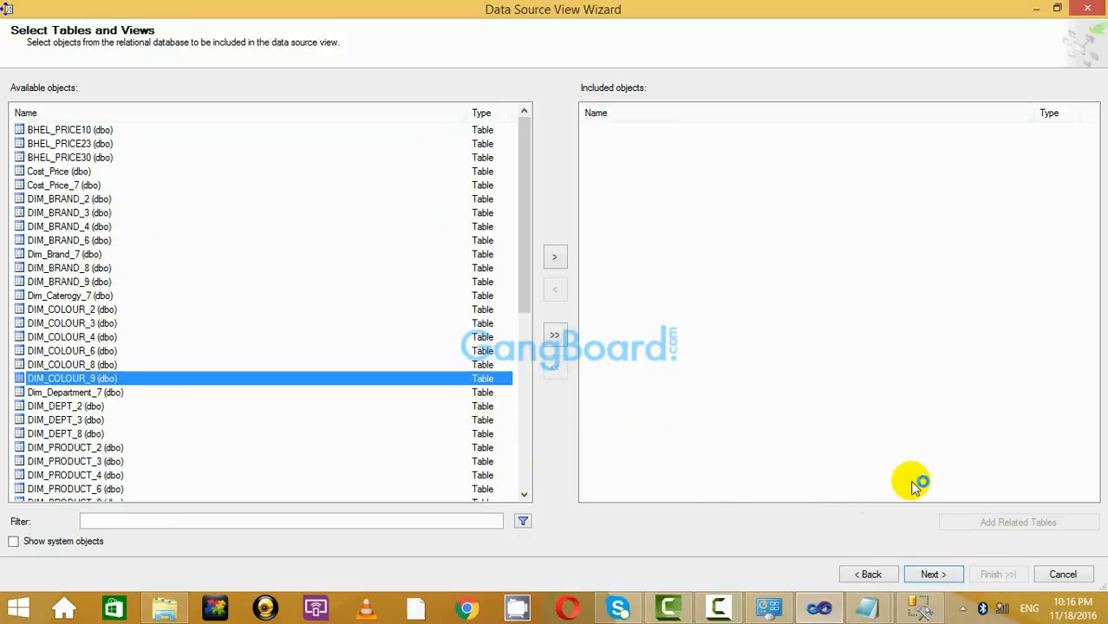
click(1080, 448)
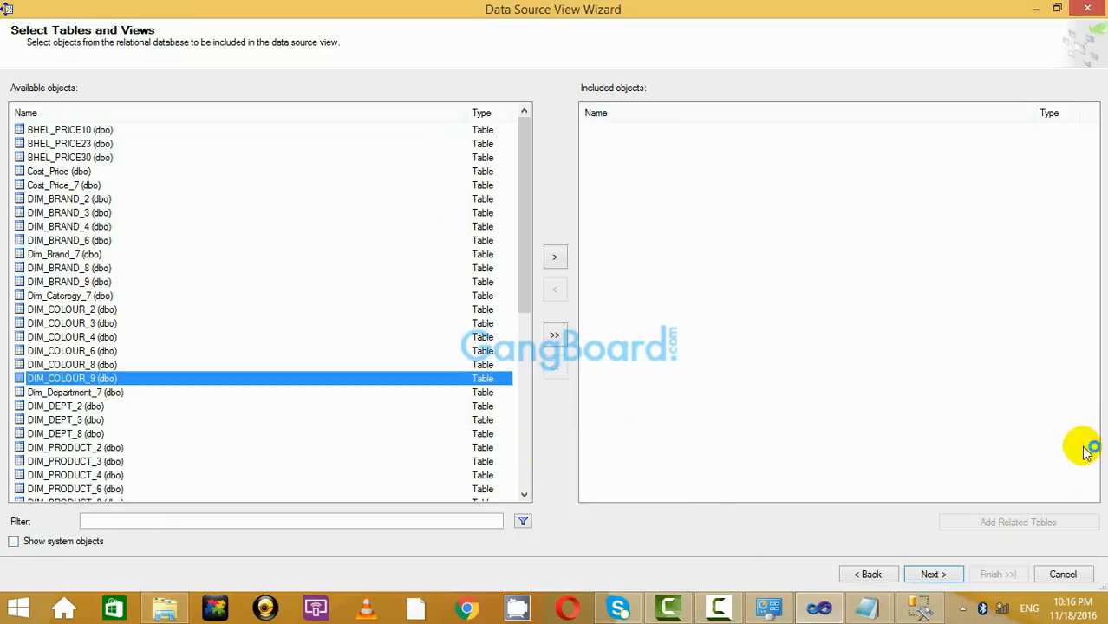
click(935, 574)
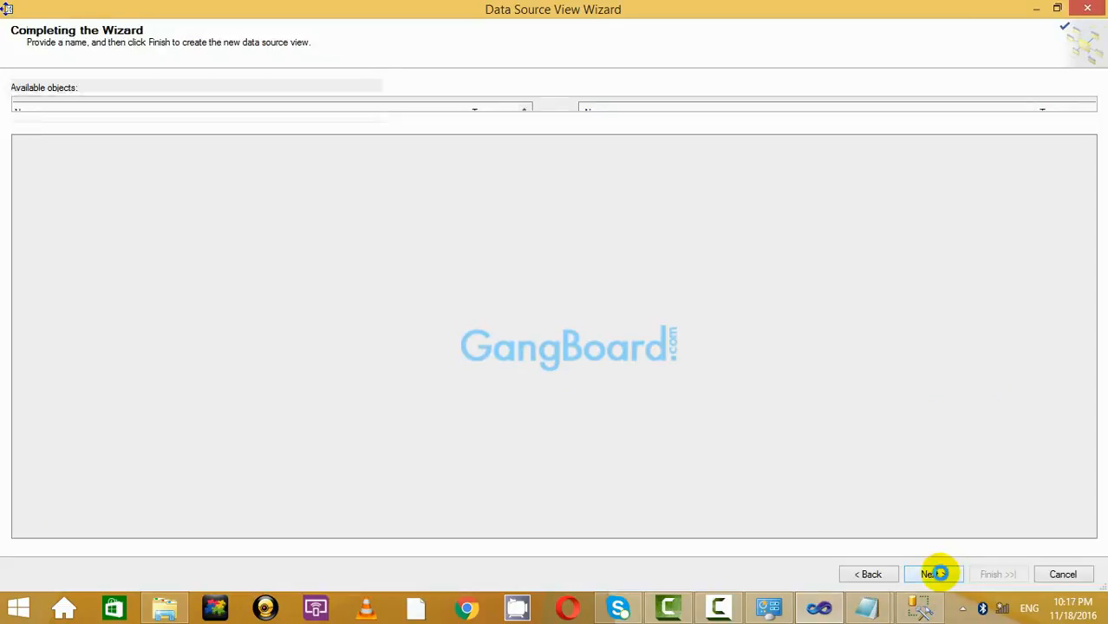
click(868, 574)
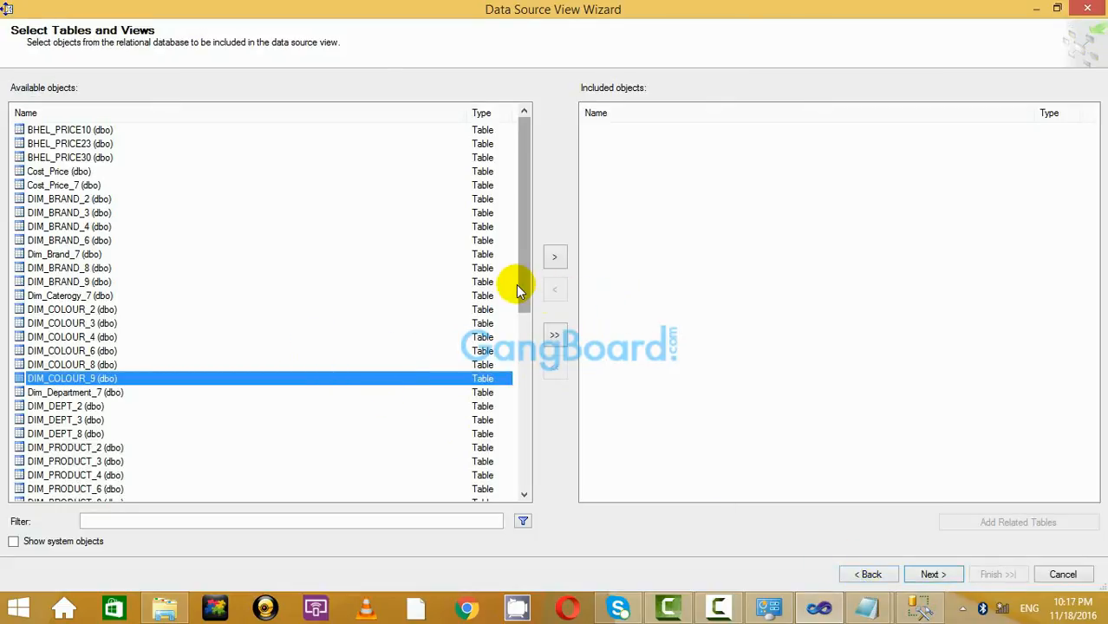
Try selecting the product, fact and size tables, then empty the included objects list.
scroll(521, 302, down, 3)
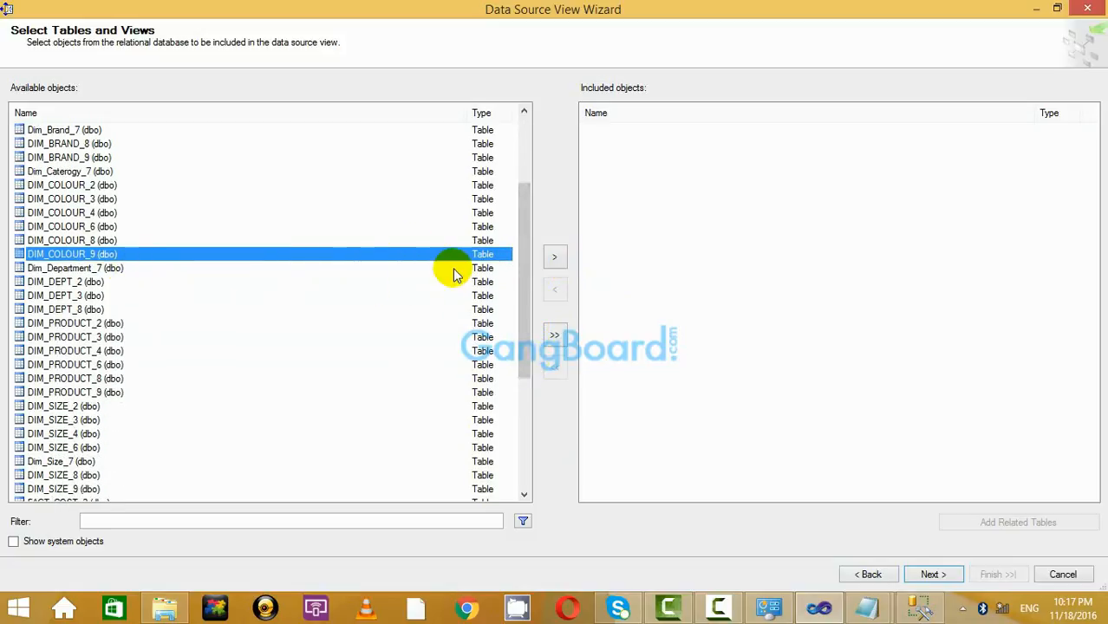
ctrl+click(87, 394)
drag(522, 265, 513, 388)
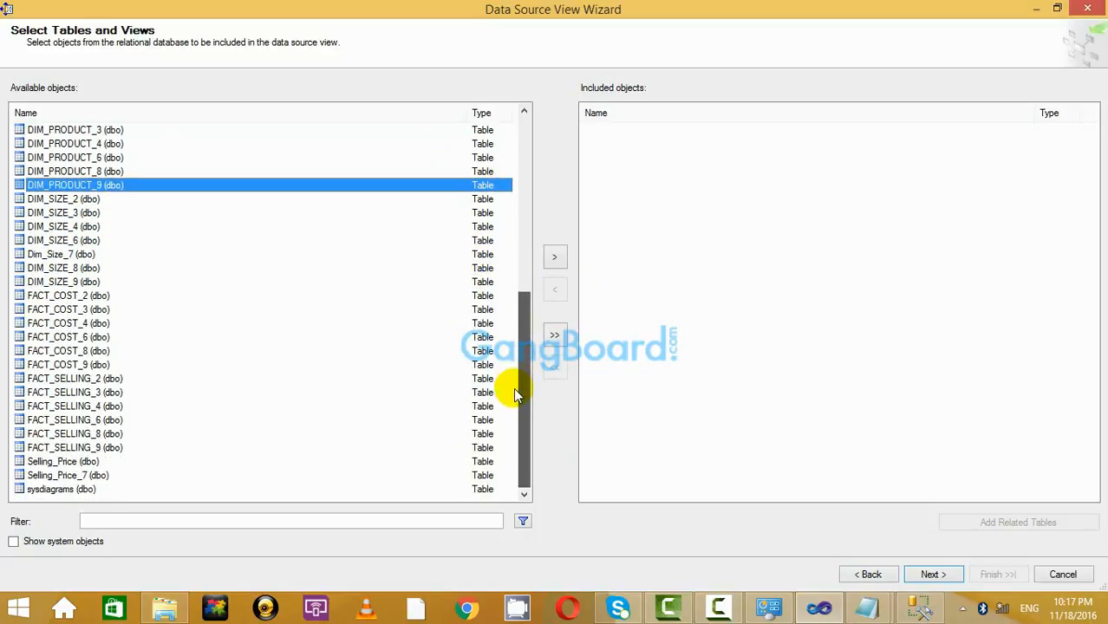
ctrl+click(117, 450)
ctrl+click(104, 364)
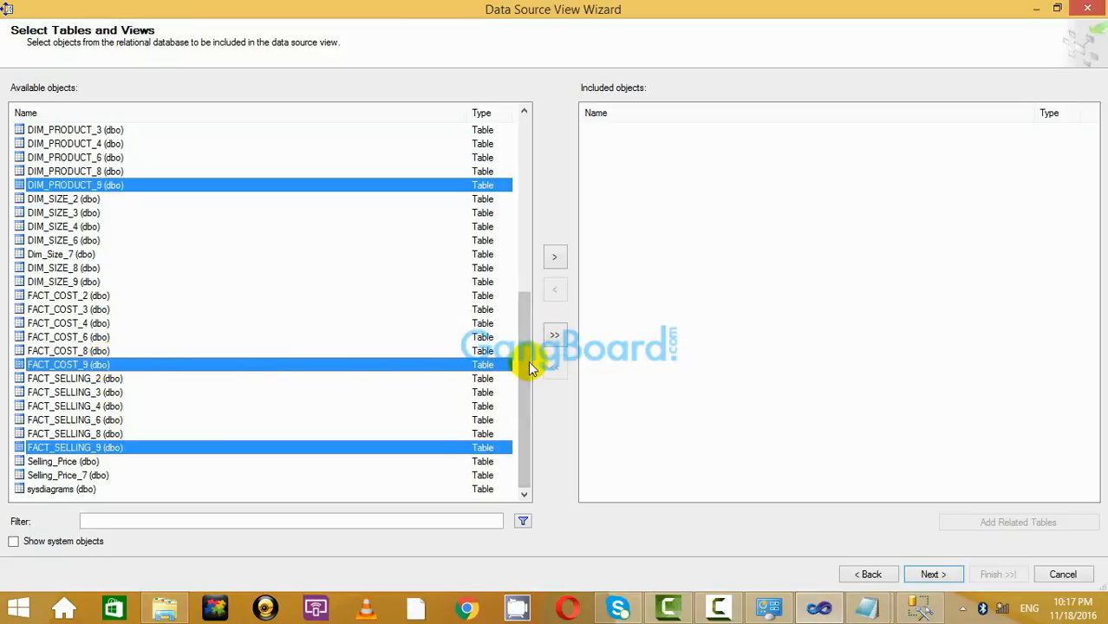
scroll(468, 360, up, 2)
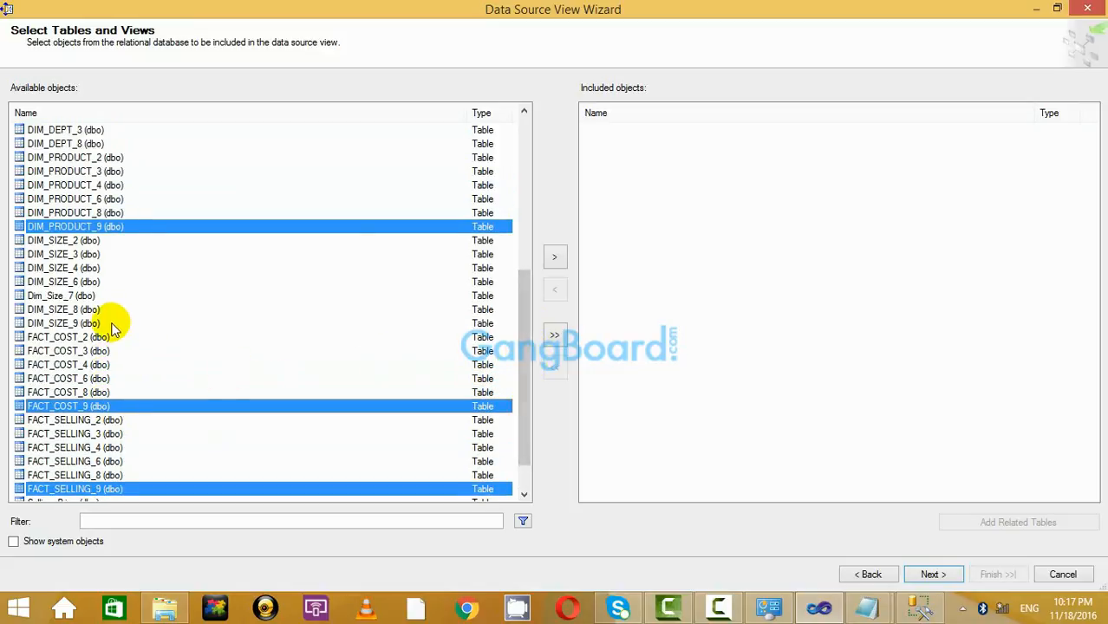
ctrl+click(113, 326)
drag(527, 313, 531, 218)
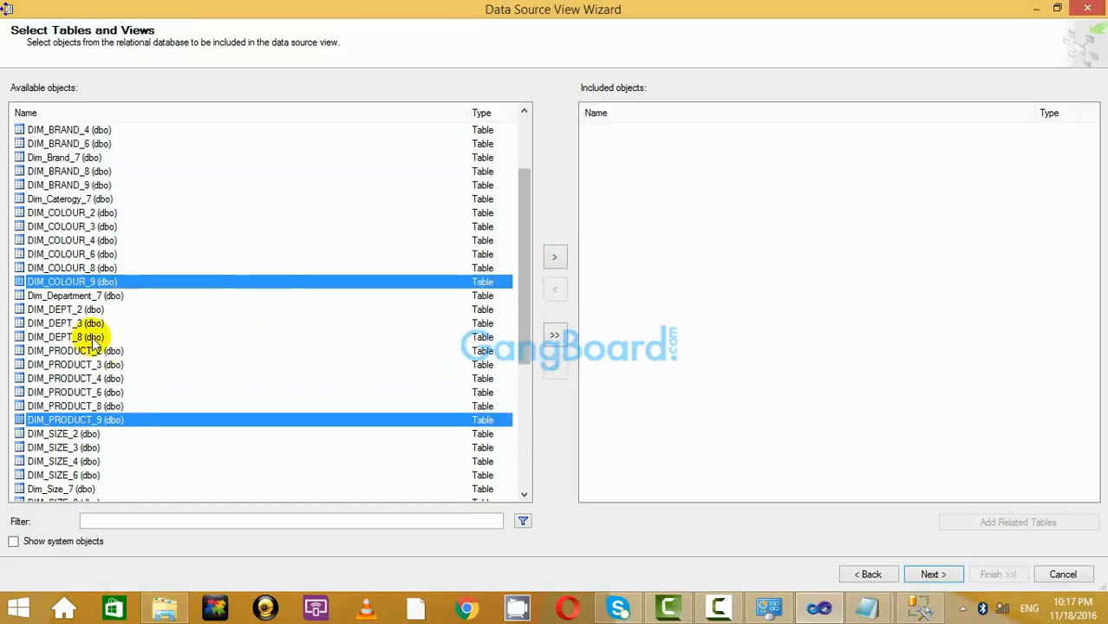
click(555, 336)
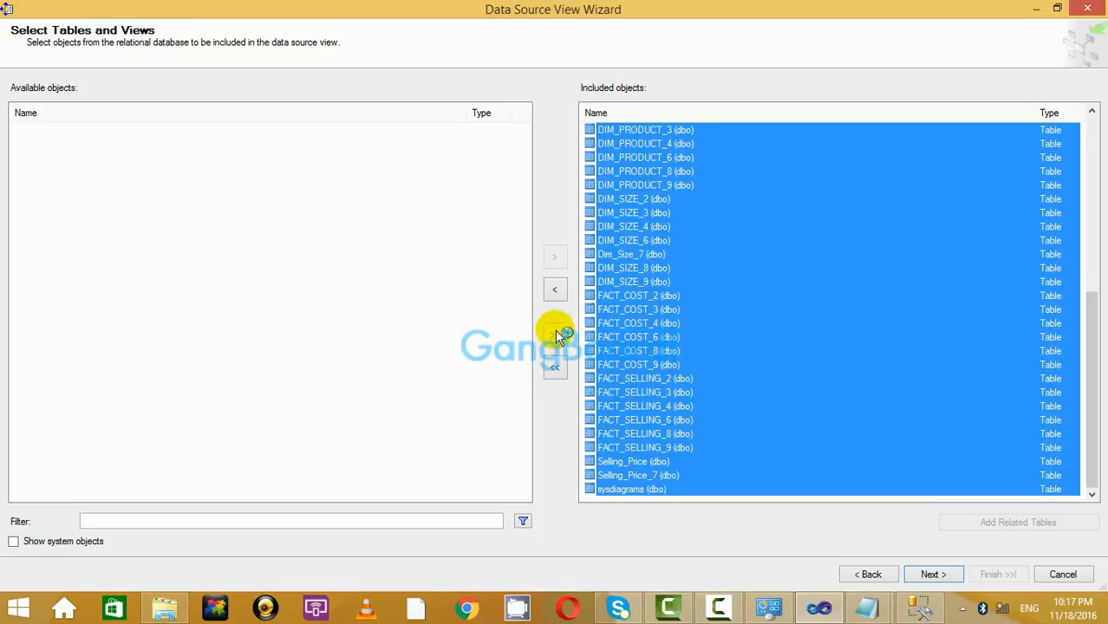
click(555, 366)
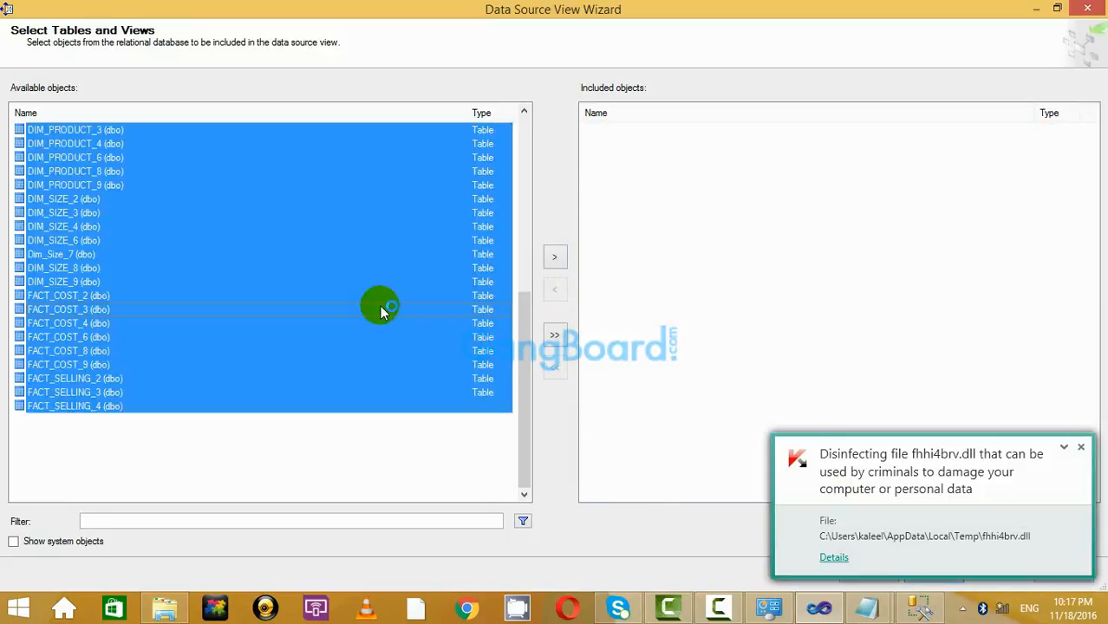
click(380, 309)
Include DIM_BRAND_9, DIM_COLOUR_9, DIM_PRODUCT_9, their related fact tables, and DIM_SIZE_9.
scroll(347, 279, up, 8)
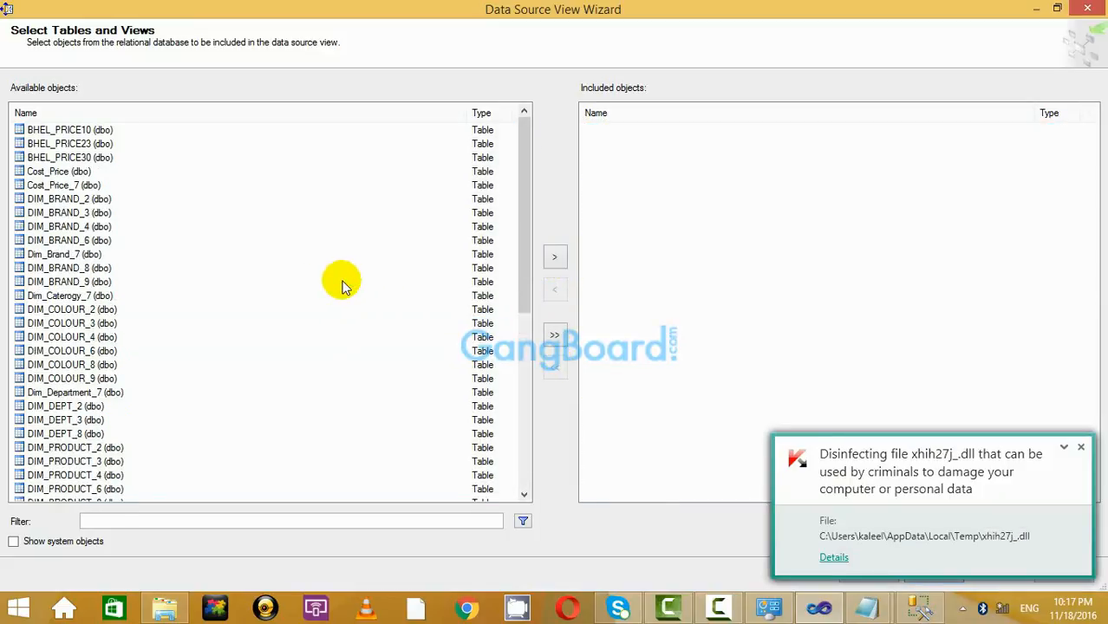
click(113, 282)
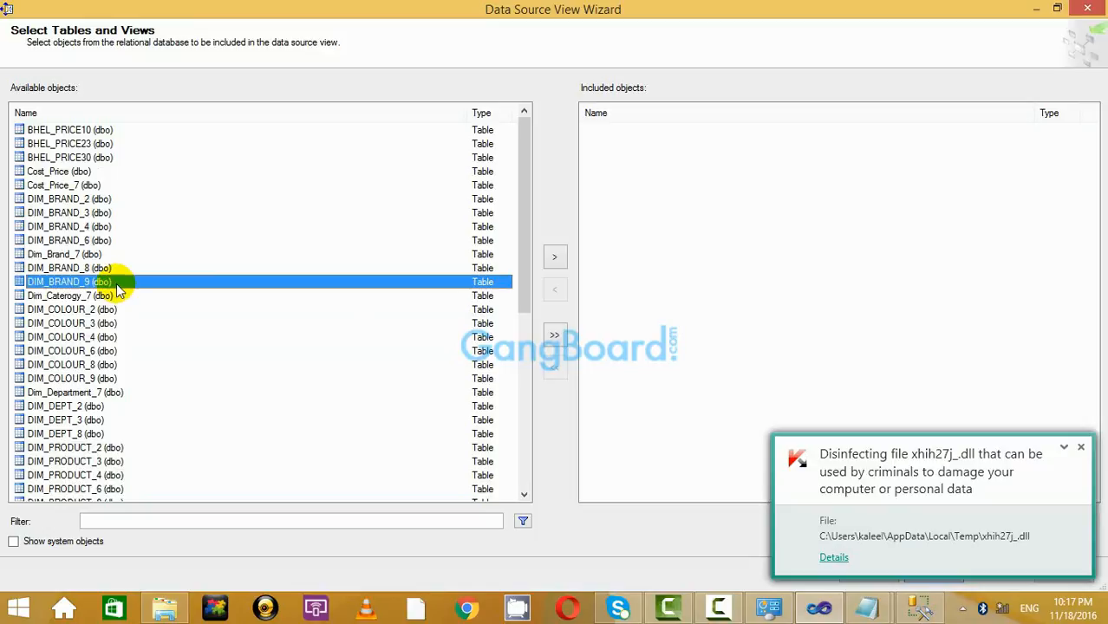
ctrl+click(123, 379)
click(555, 257)
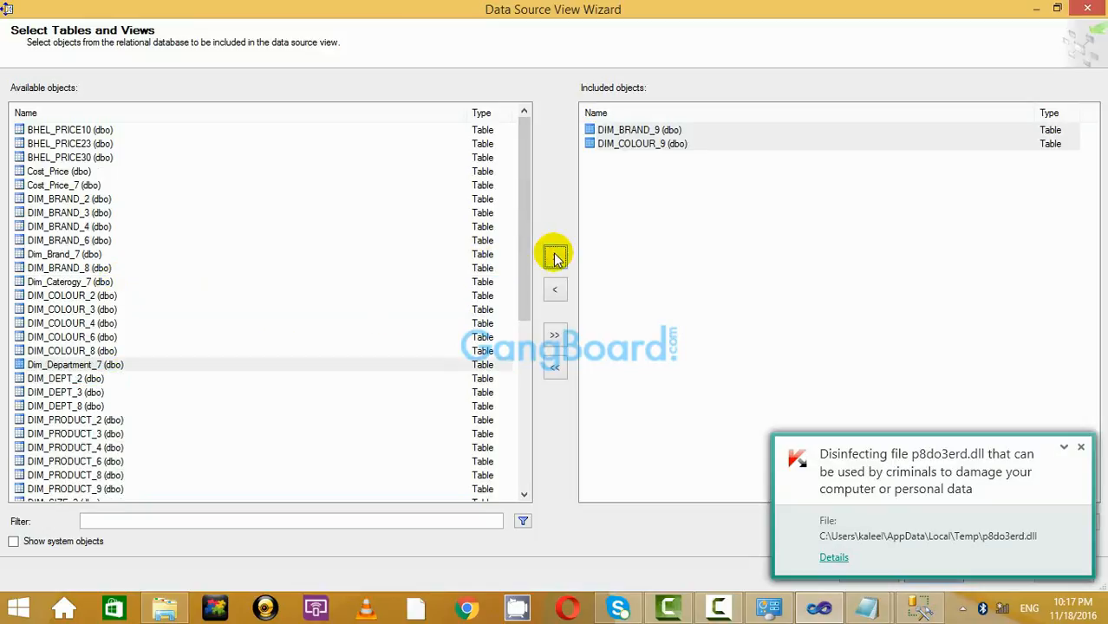
drag(527, 255, 522, 355)
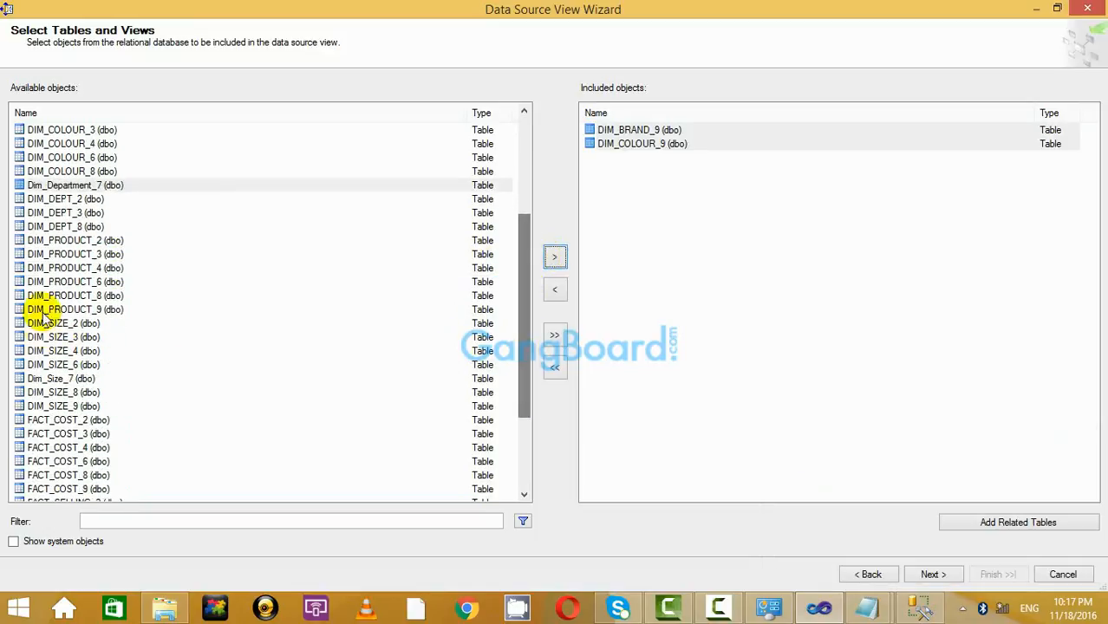
click(80, 309)
click(555, 258)
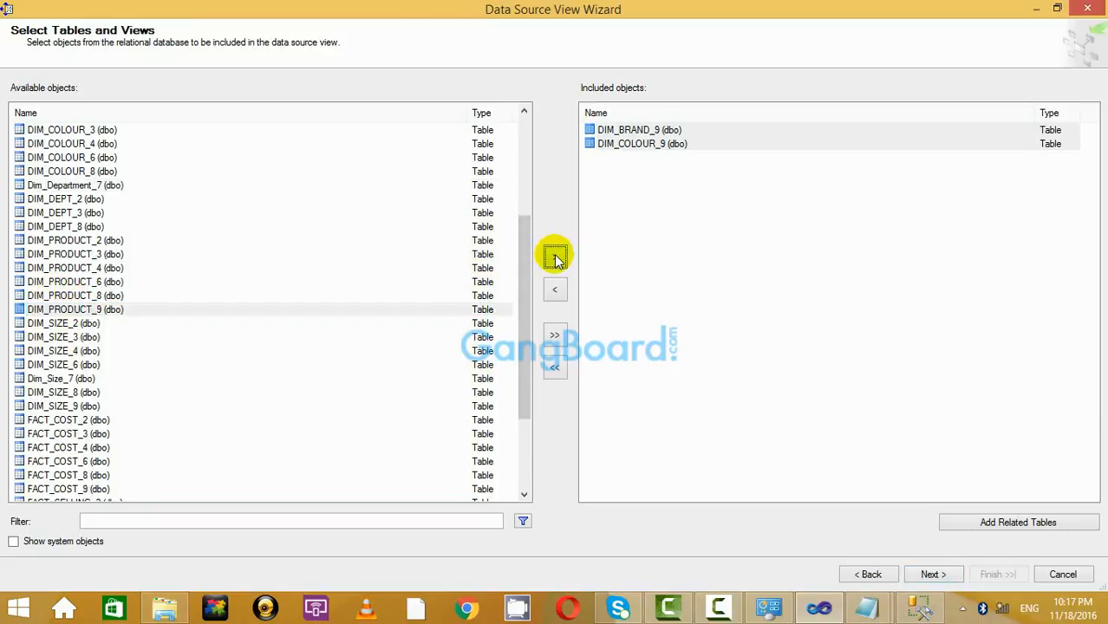
click(1047, 524)
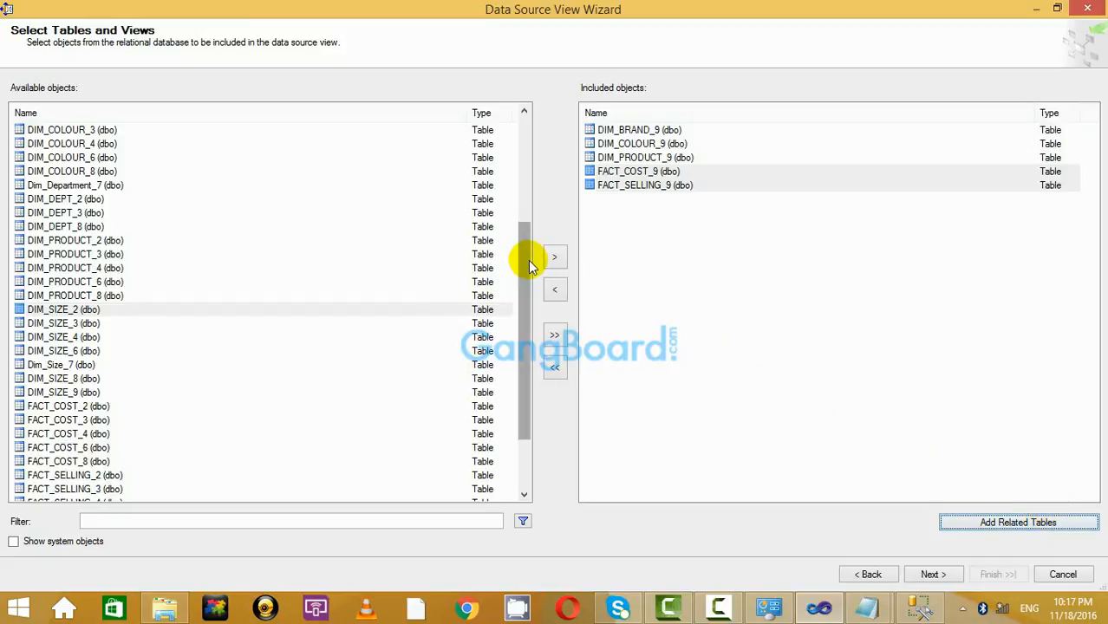
drag(525, 261, 527, 292)
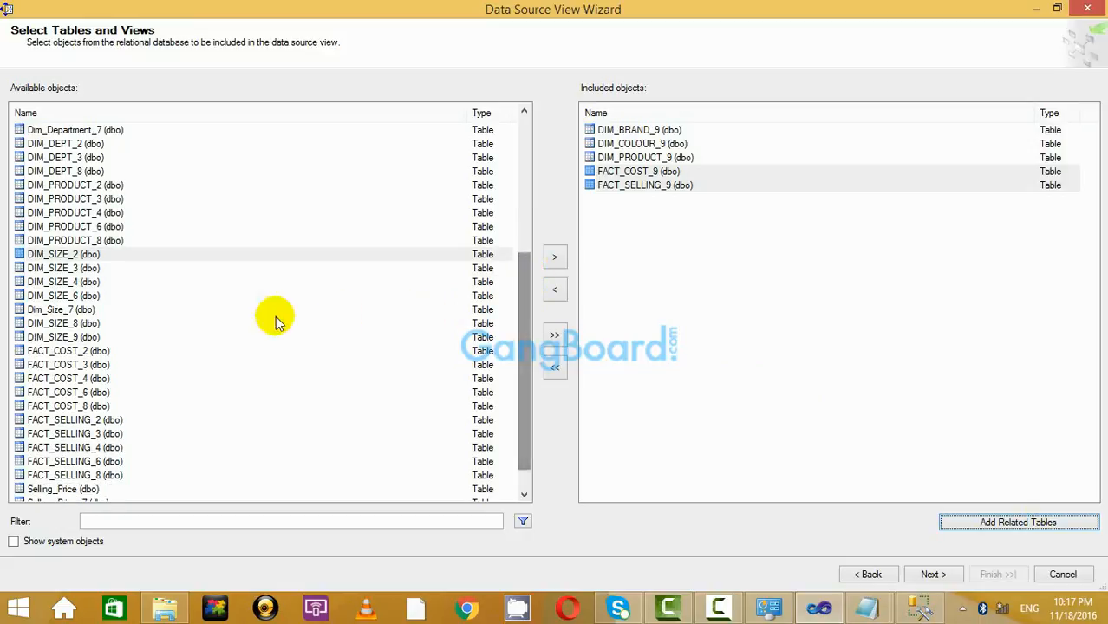
click(87, 337)
click(555, 259)
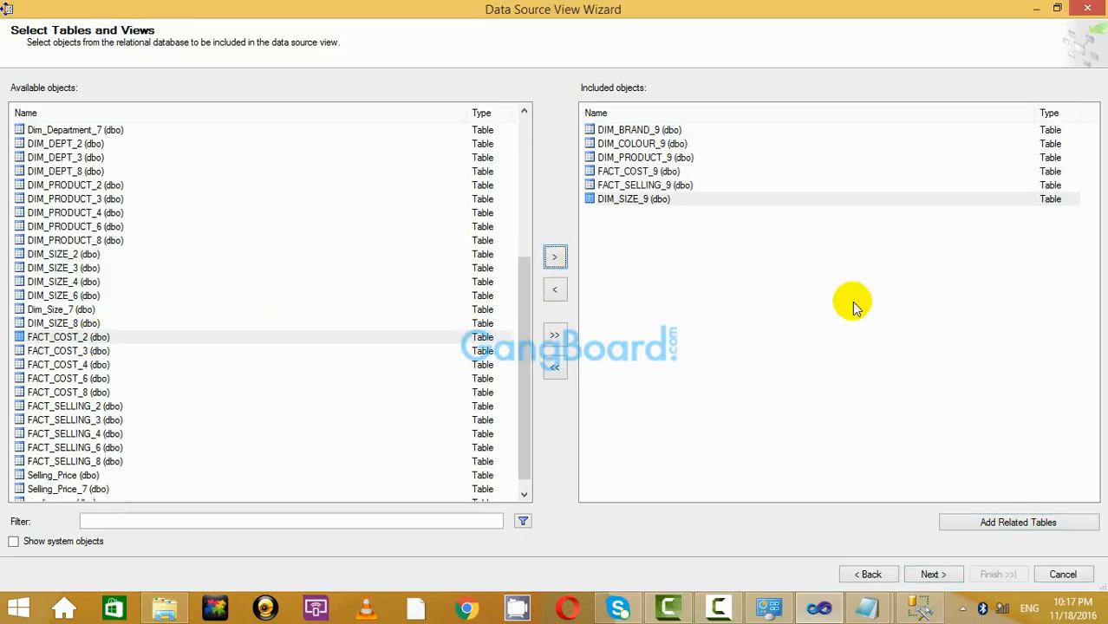
click(931, 574)
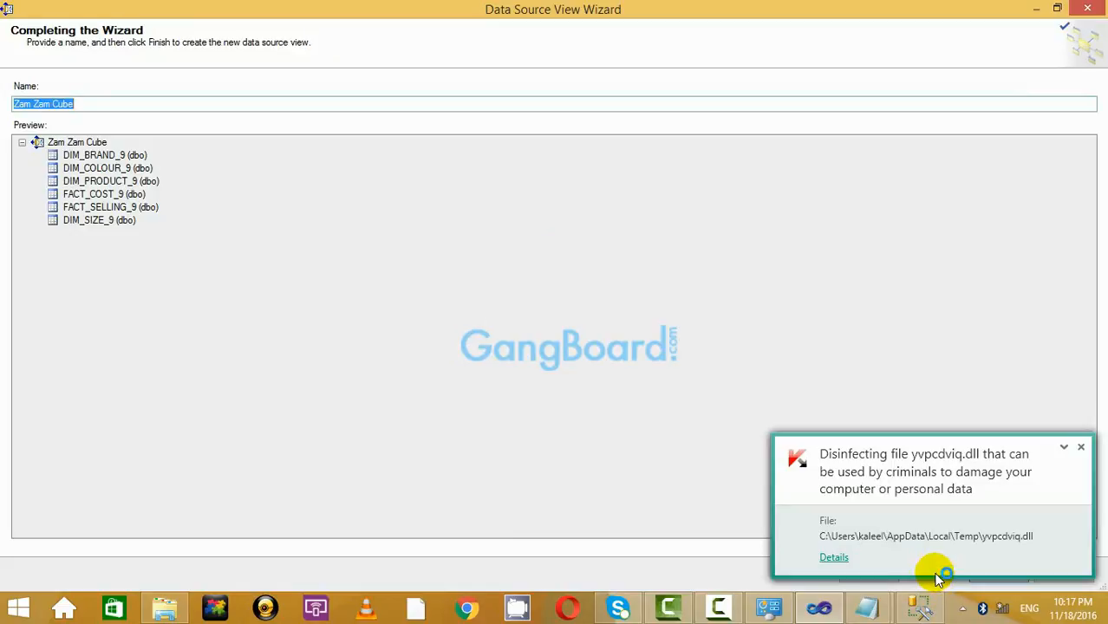
Rearrange the Zam Zam Cube diagram: FACT_COST_9 beside DIM_COLOUR_9, DIM_BRAND_9 below FACT_SELLING_9, DIM_PRODUCT_9 left.
click(1081, 448)
click(1081, 450)
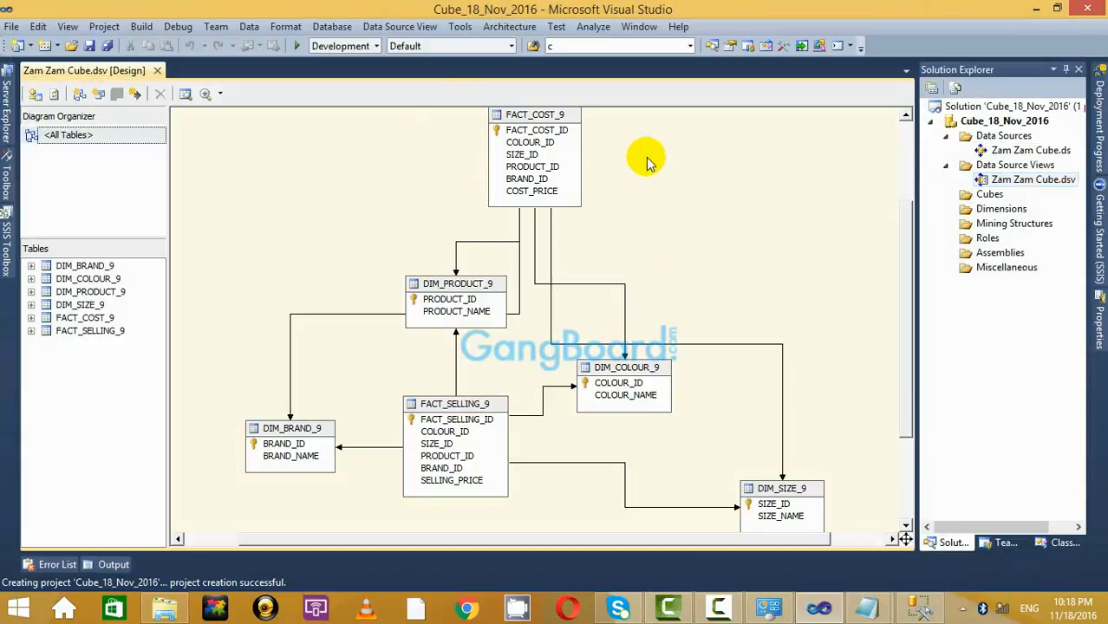
drag(540, 117, 622, 399)
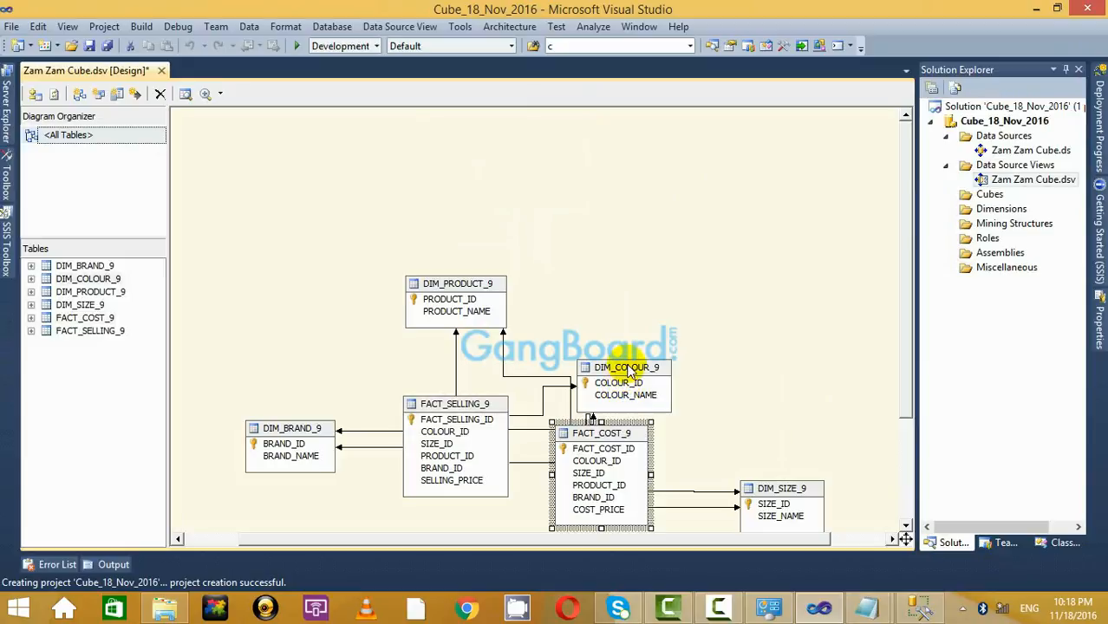
drag(654, 359, 705, 264)
drag(301, 295, 369, 468)
drag(453, 170, 308, 178)
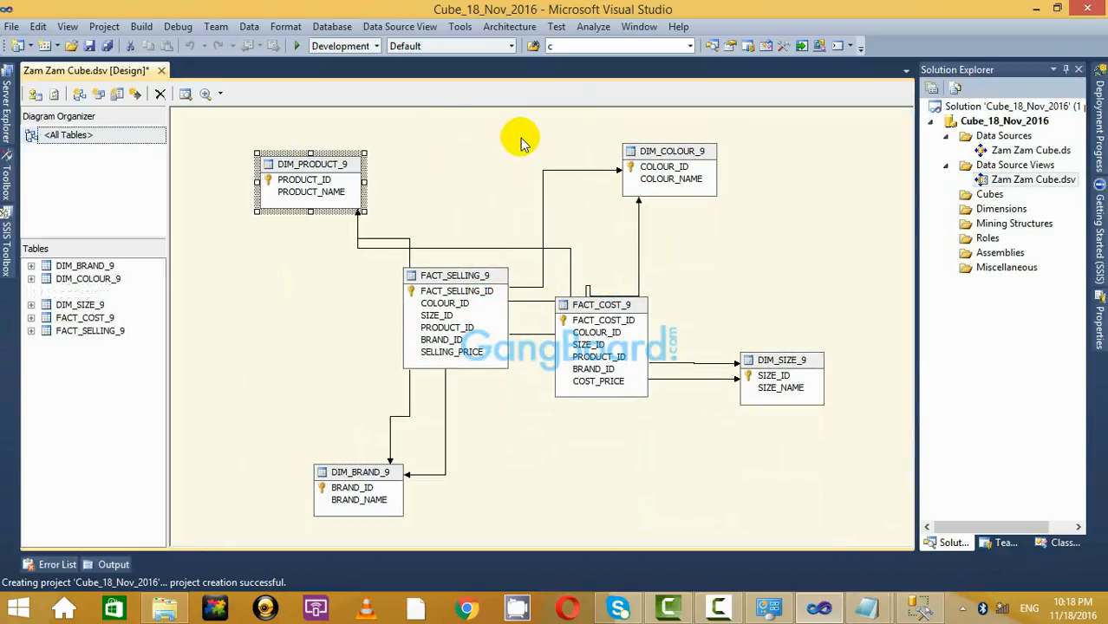
Place DIM_SIZE_9 below FACT_COST_9, fine-tune both fact tables, and bring up the Cubes folder menu.
drag(804, 362, 814, 447)
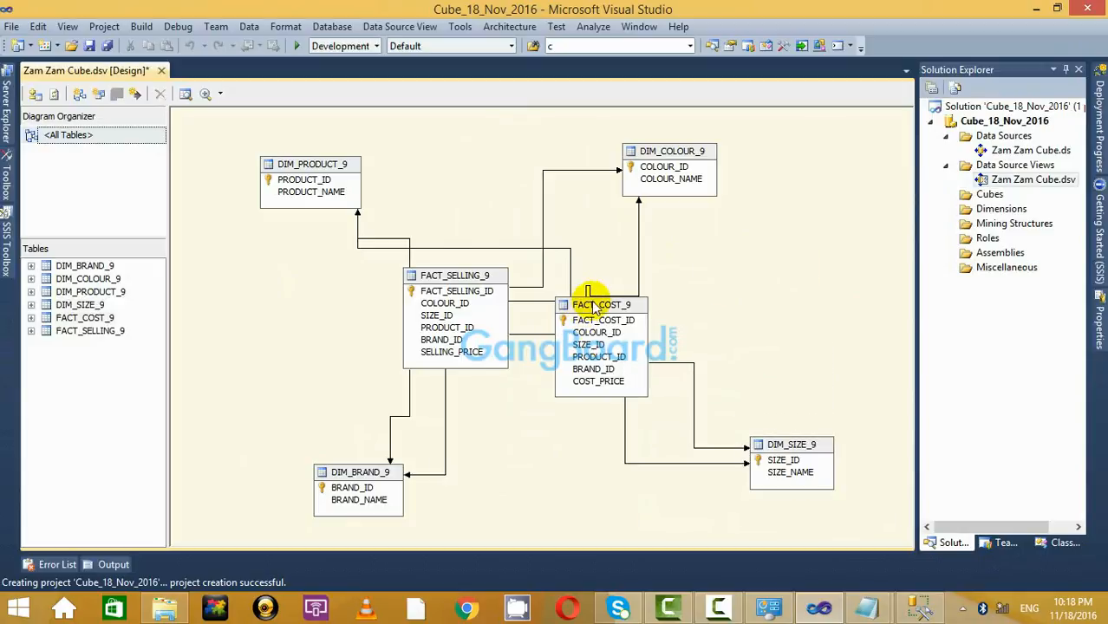
drag(589, 303, 605, 269)
drag(468, 278, 427, 271)
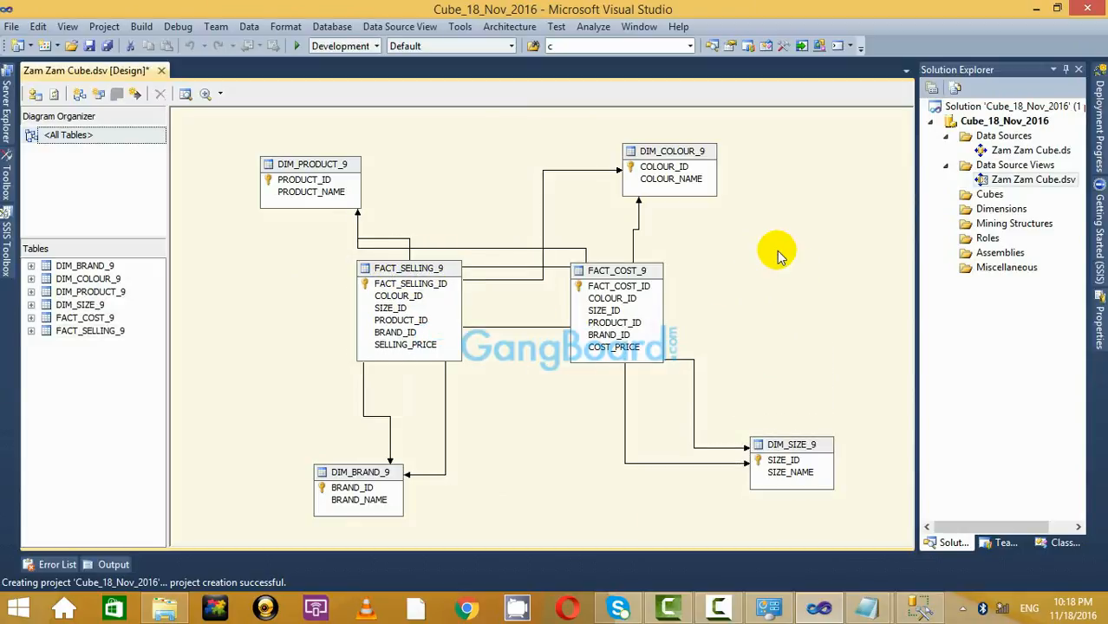
drag(594, 278, 611, 274)
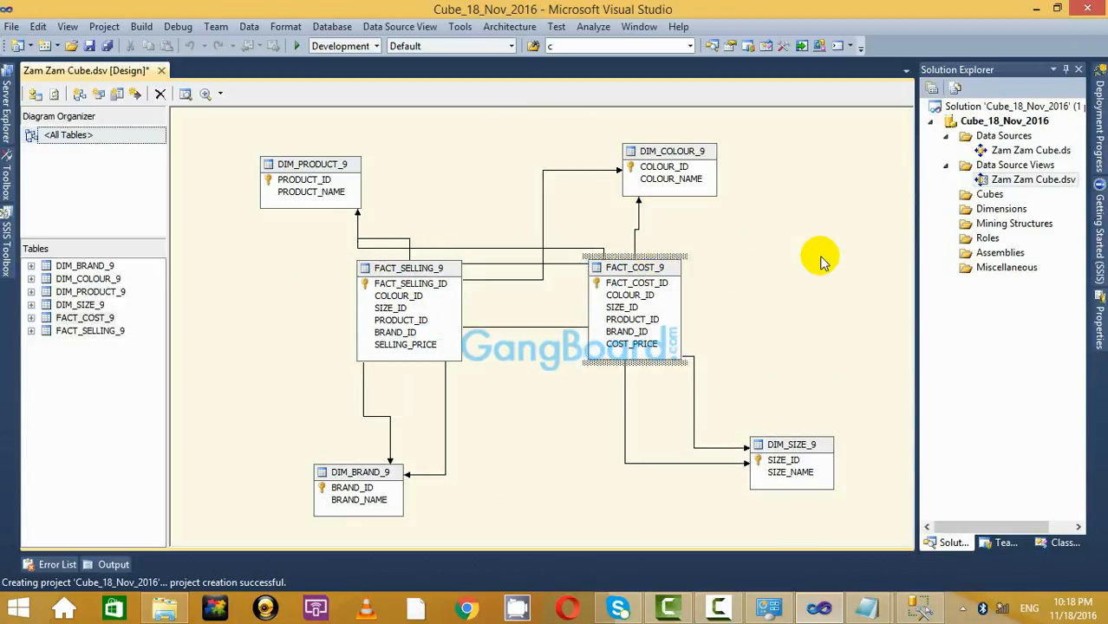
click(989, 194)
right_click(989, 194)
Start a new cube in the Cube Wizard, building it from existing tables.
click(936, 208)
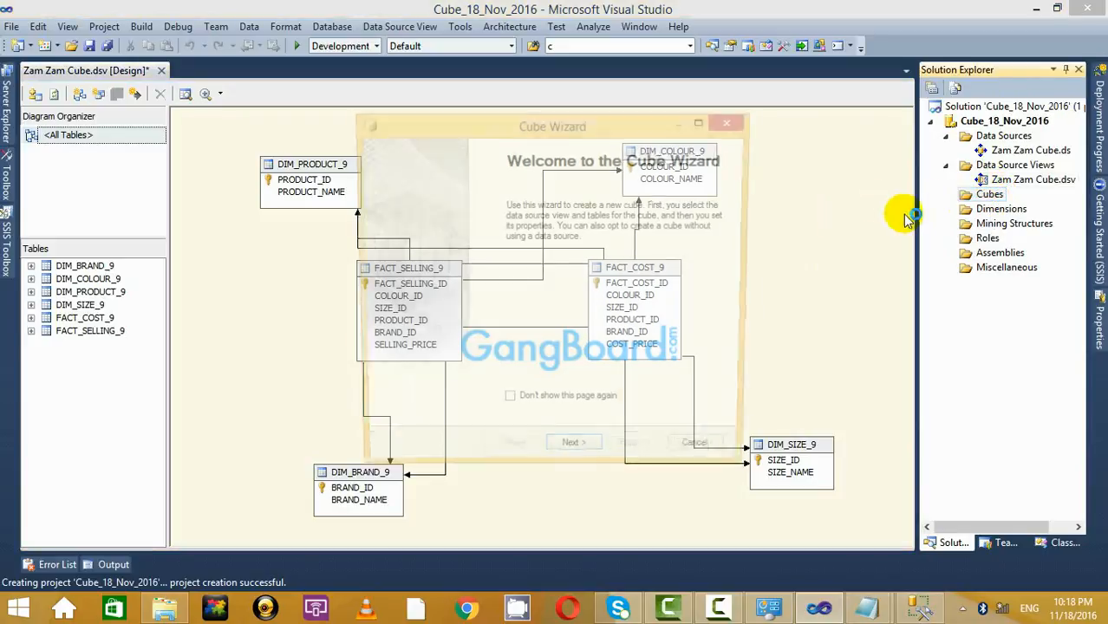
click(575, 456)
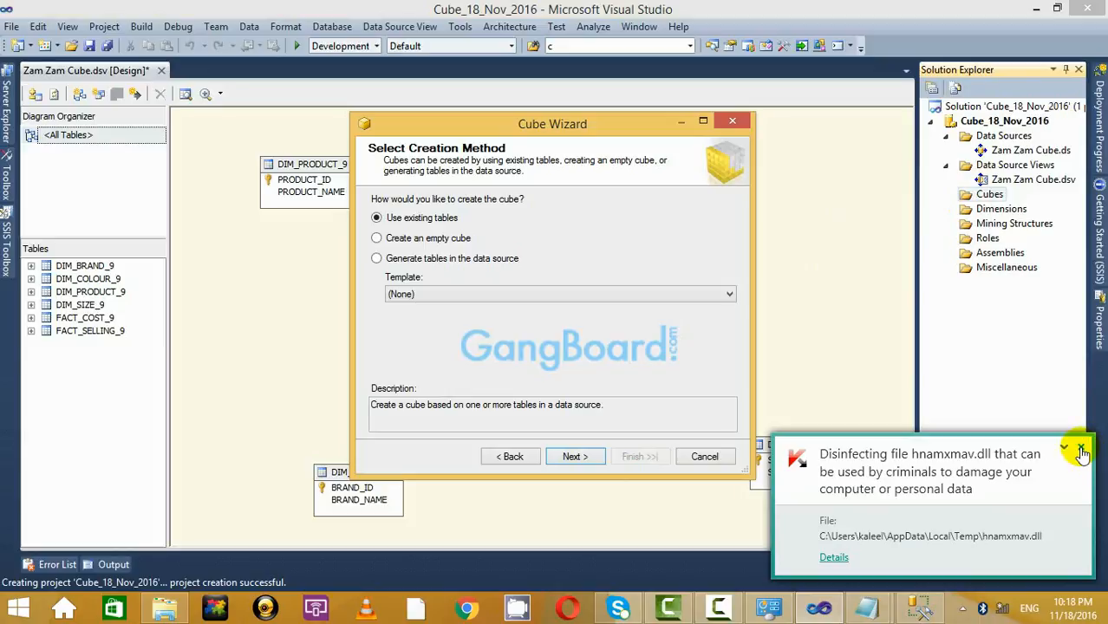
click(1082, 448)
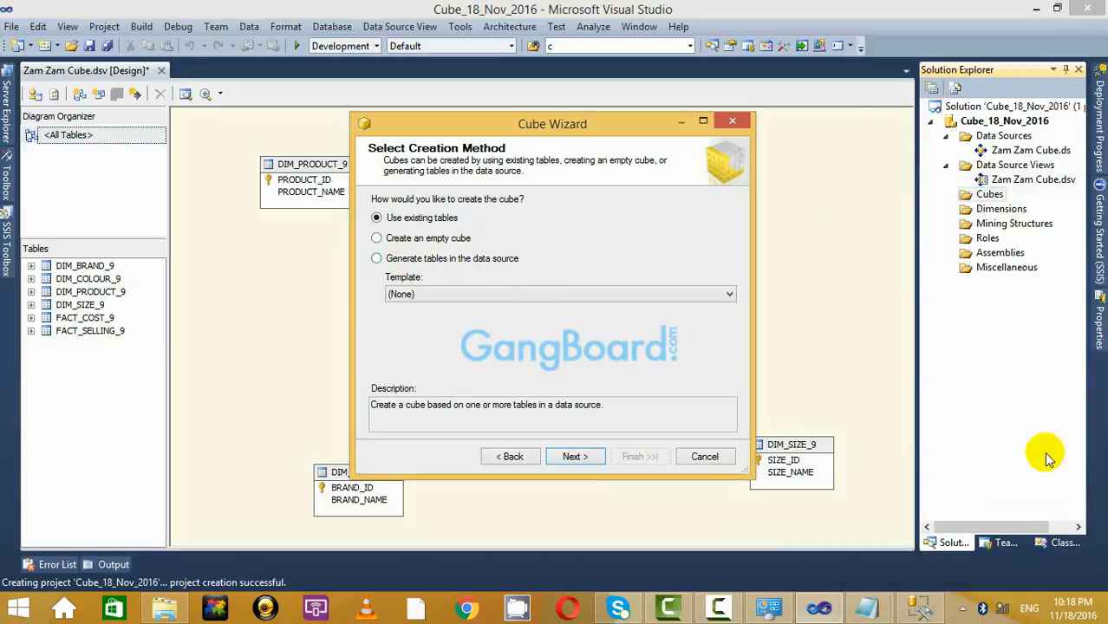
click(438, 240)
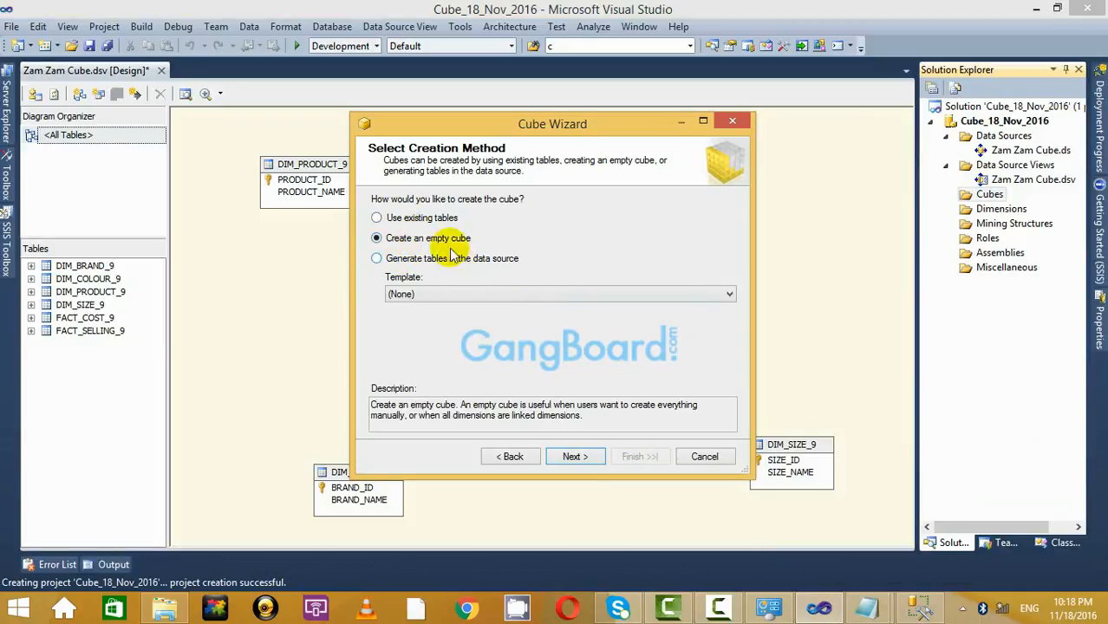
click(423, 217)
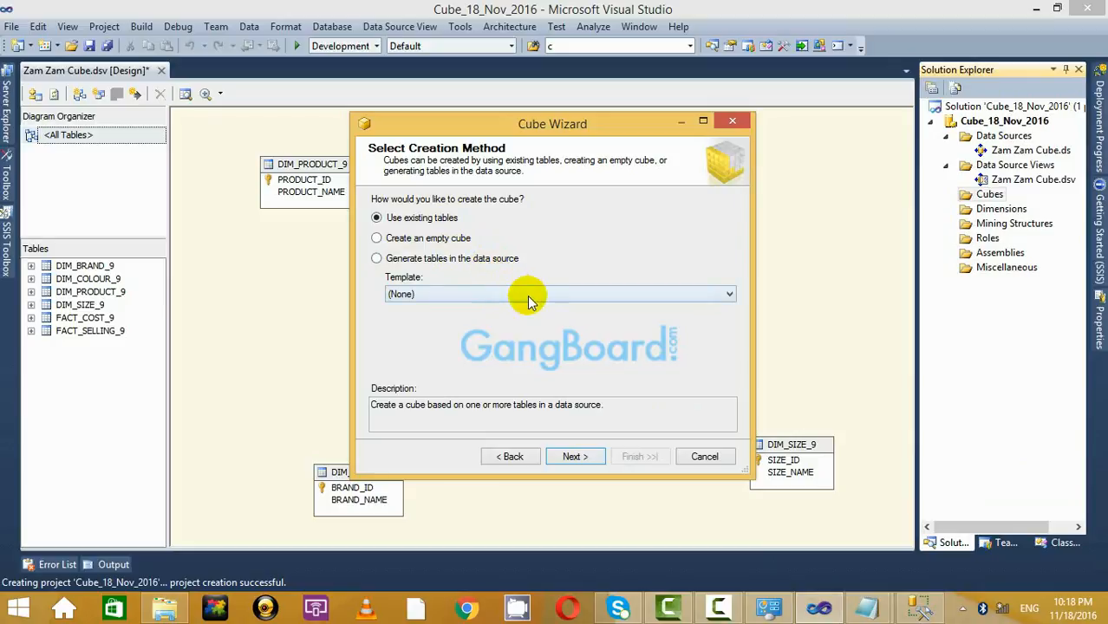
click(580, 458)
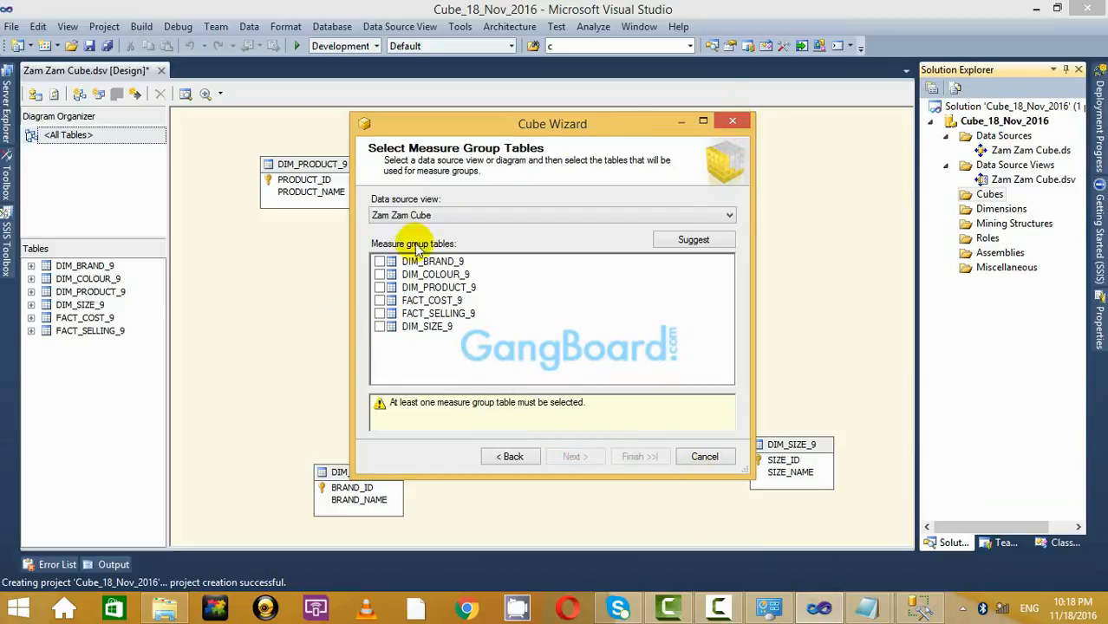
drag(572, 130, 883, 175)
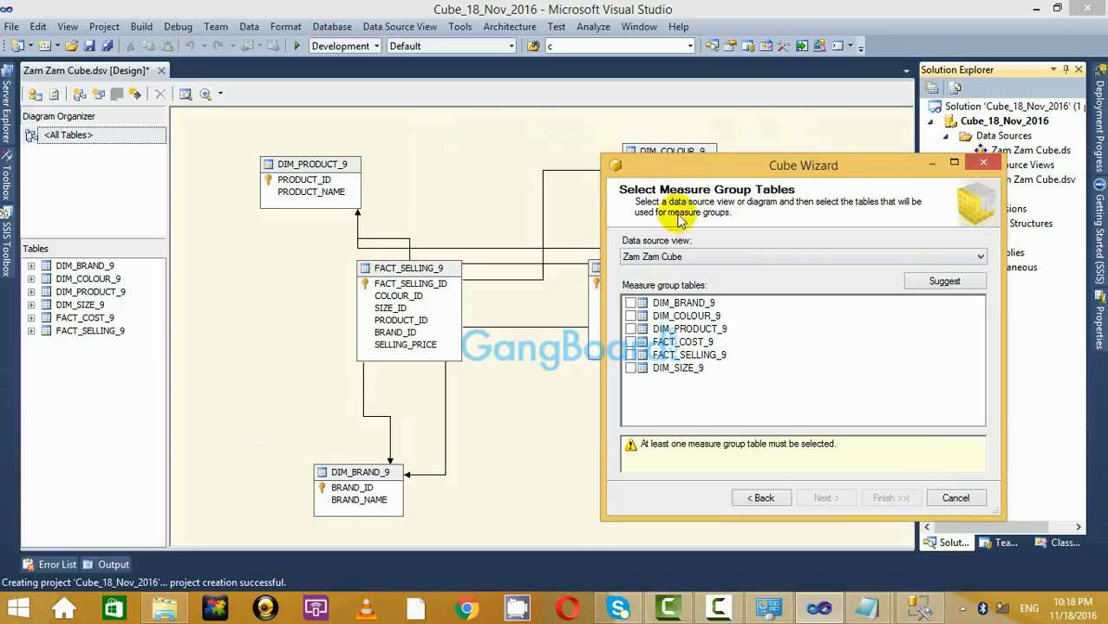
Choose FACT_COST_9 and FACT_SELLING_9 as measure group tables and accept the measures and four dimensions.
click(630, 341)
click(630, 355)
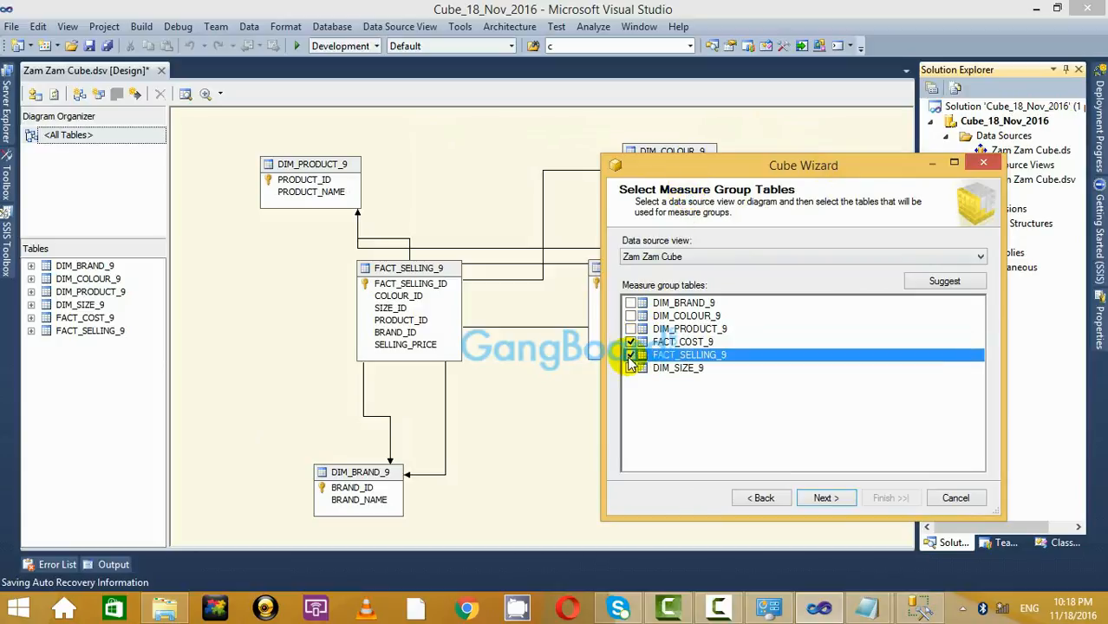
click(826, 500)
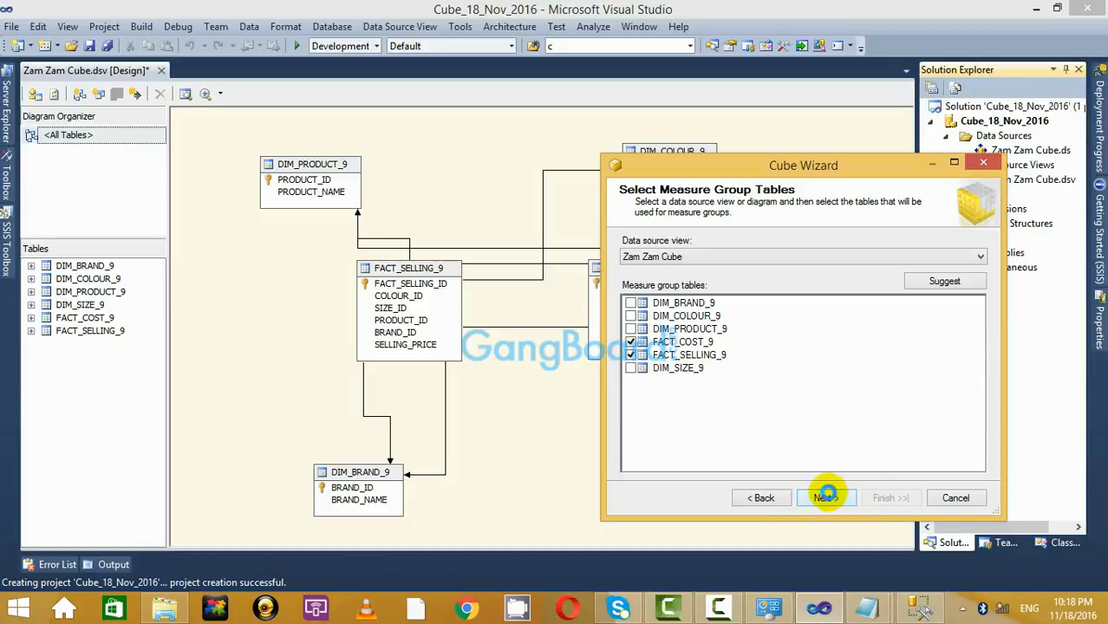
click(831, 502)
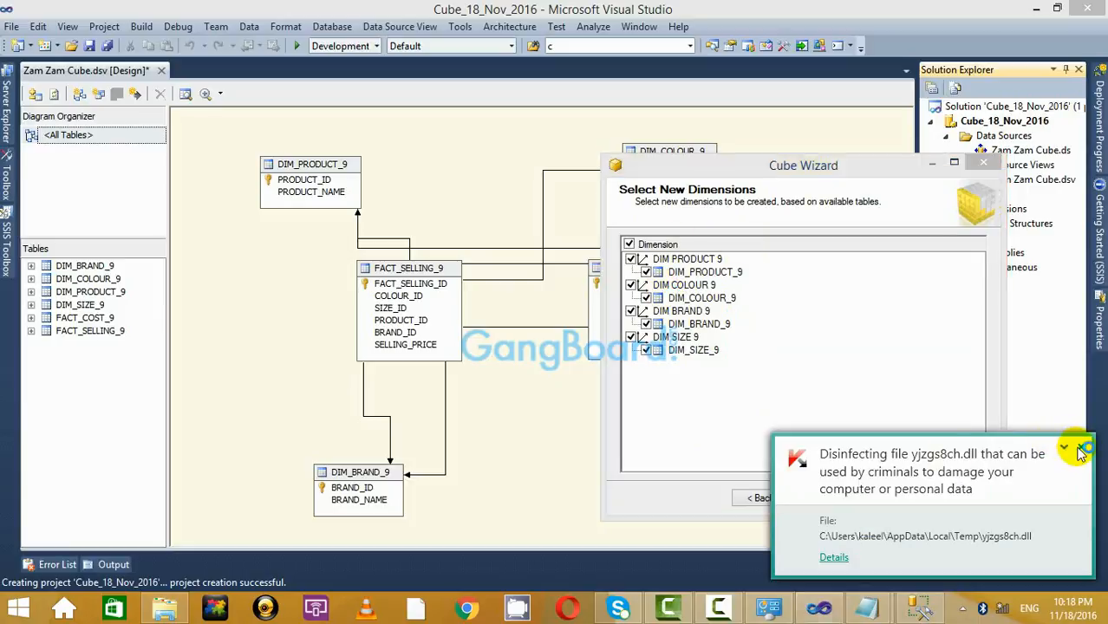
click(1081, 447)
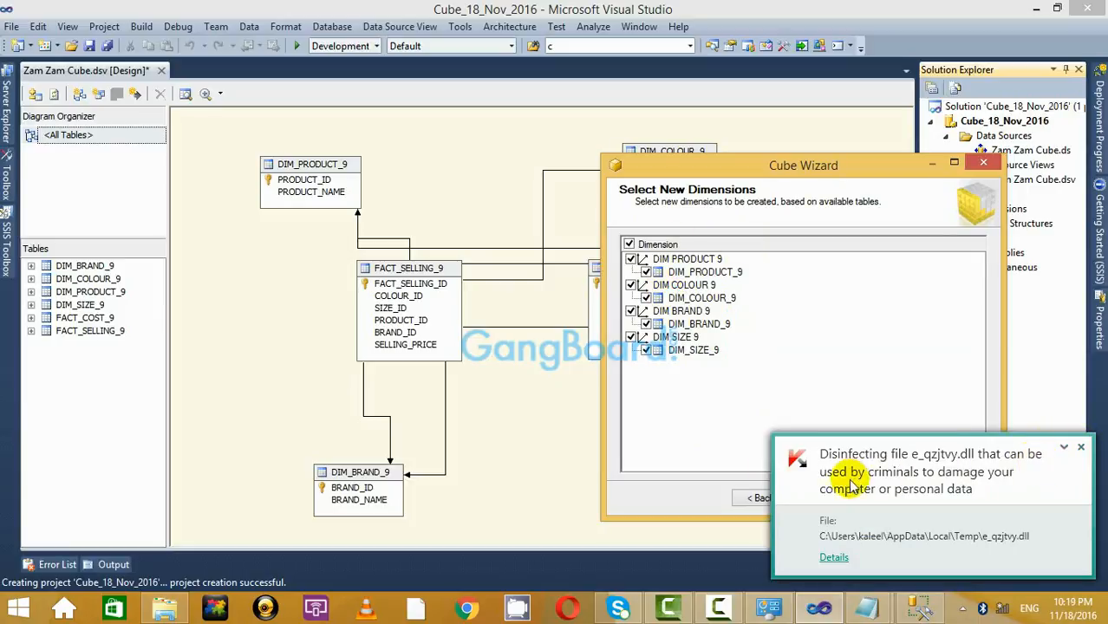
click(1081, 446)
click(827, 497)
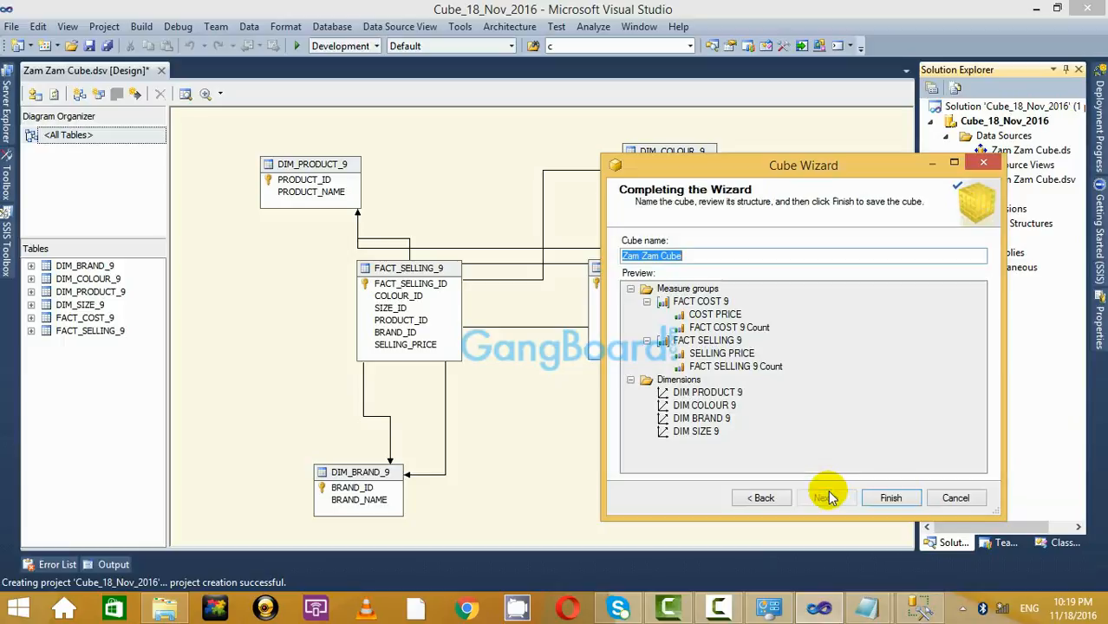
click(877, 497)
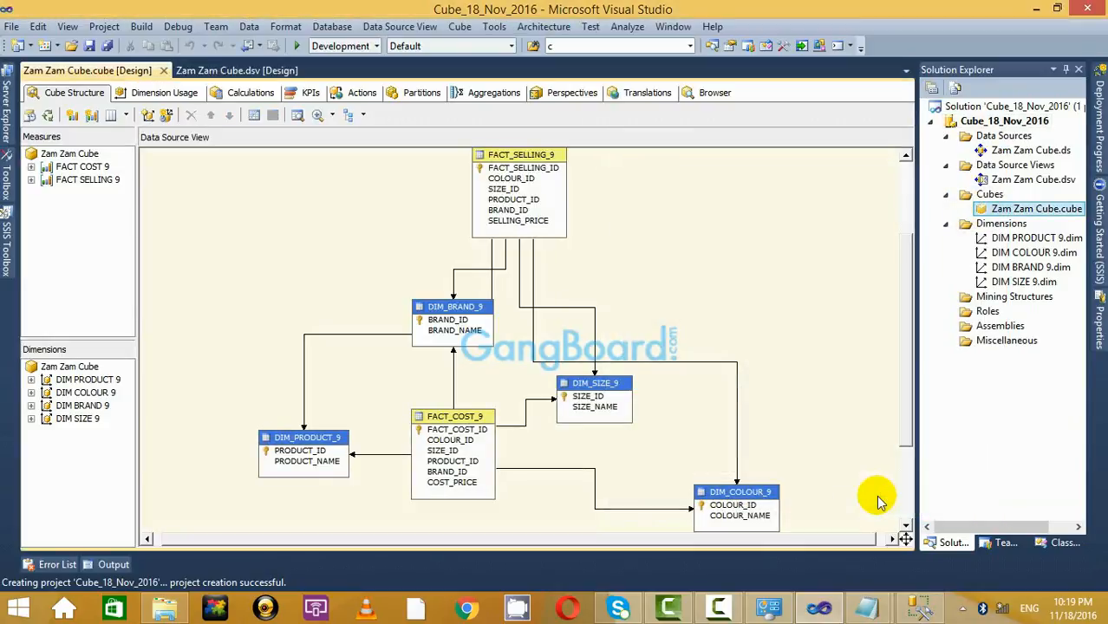
Move FACT_SELLING_9 near DIM_SIZE_9, raise DIM_SIZE_9, put DIM_PRODUCT_9 below FACT_COST_9, shift DIM_BRAND_9 left.
drag(509, 217, 597, 433)
drag(606, 385, 639, 320)
click(650, 260)
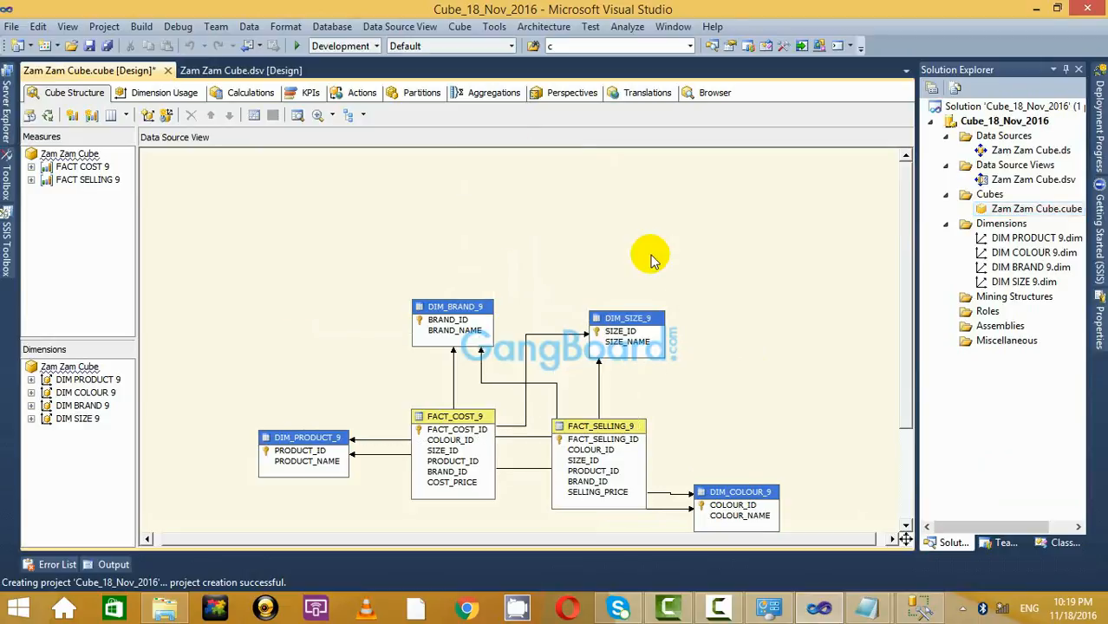
scroll(607, 269, down, 3)
drag(292, 310, 332, 423)
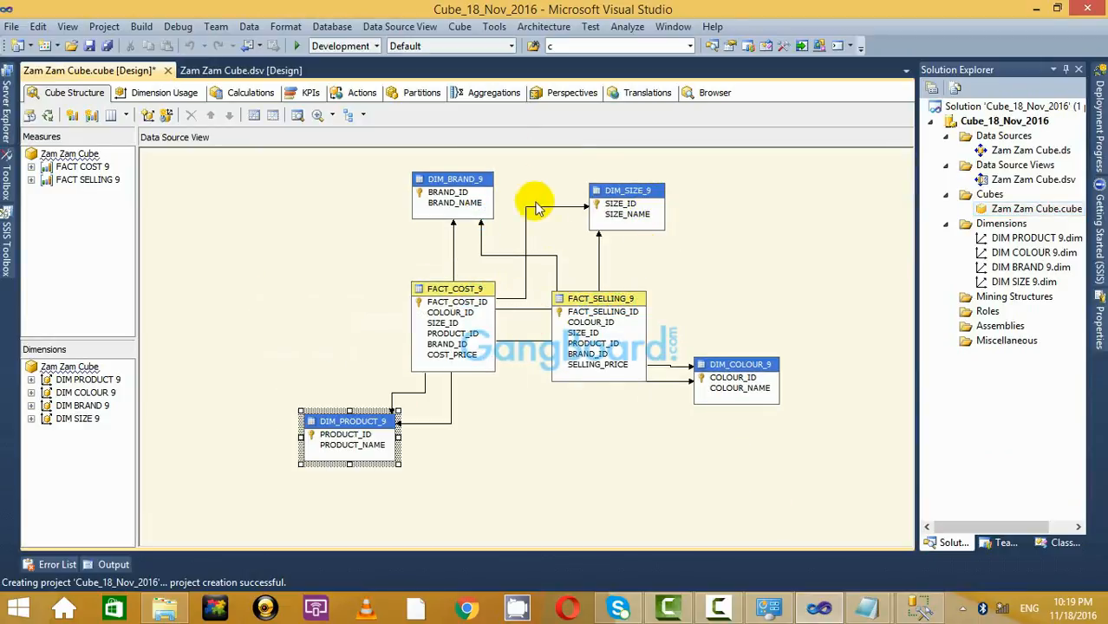
drag(445, 182, 292, 201)
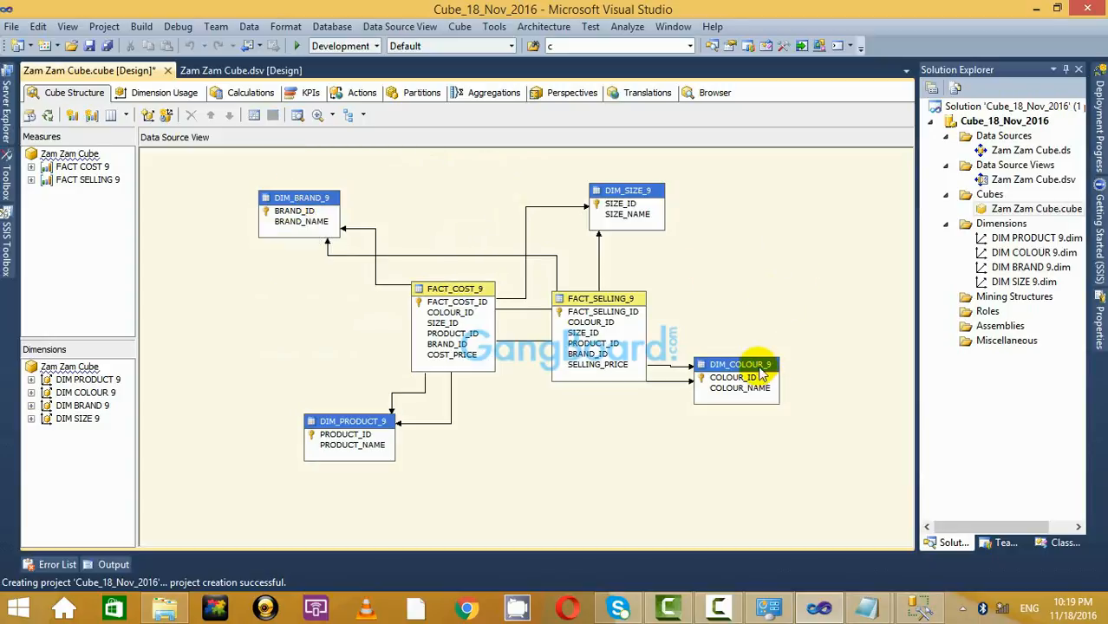
Lower DIM_COLOUR_9, nudge FACT_SELLING_9 up, and shift FACT_COST_9 and DIM_PRODUCT_9 left.
drag(755, 377, 757, 429)
click(730, 328)
drag(613, 298, 611, 292)
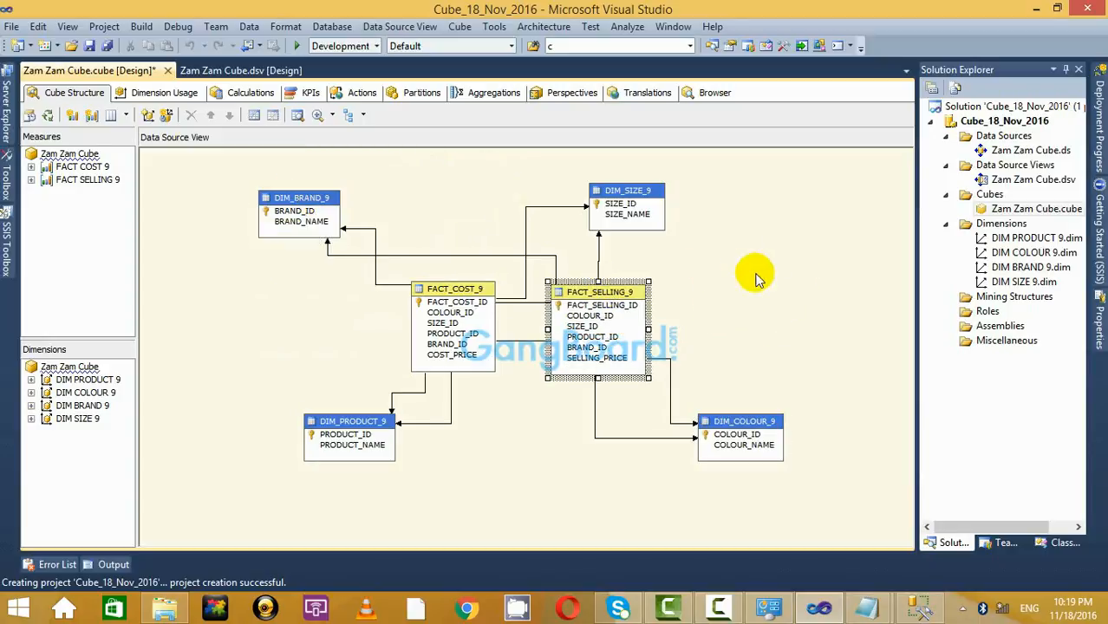
click(755, 273)
drag(444, 298, 384, 295)
drag(346, 420, 262, 415)
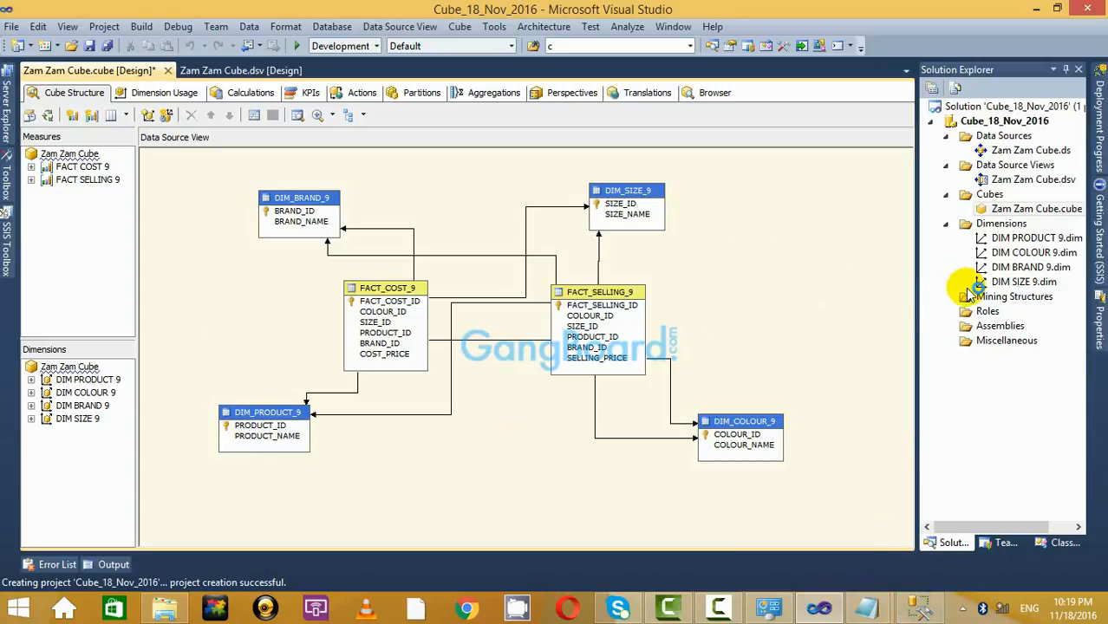
Look at the cube's Browser tab, then return to the Cube Structure diagram.
click(715, 93)
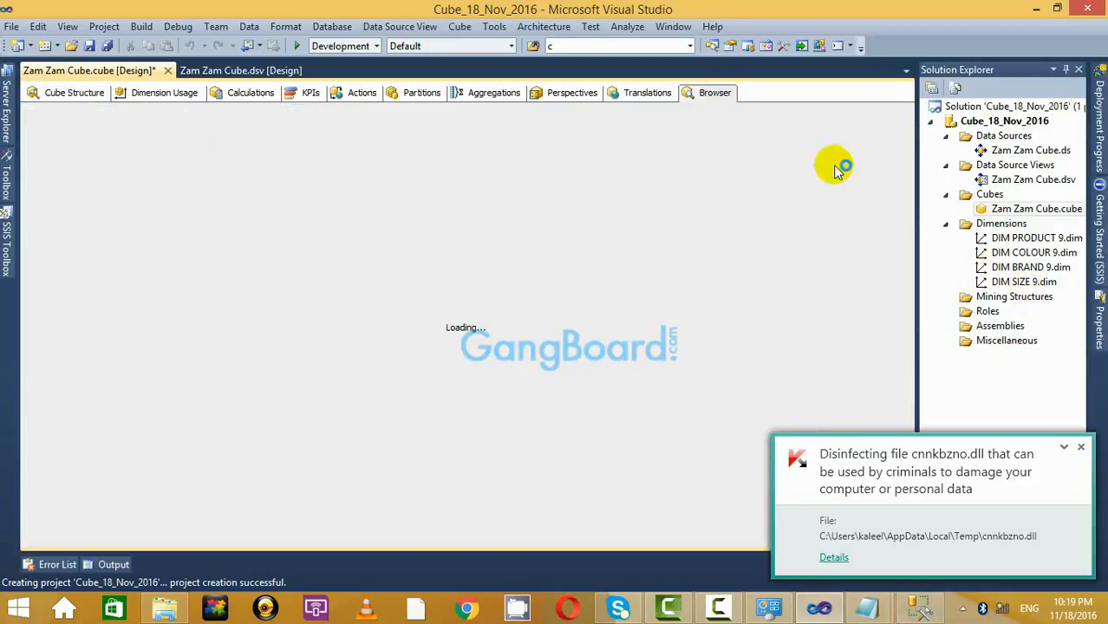
click(1080, 447)
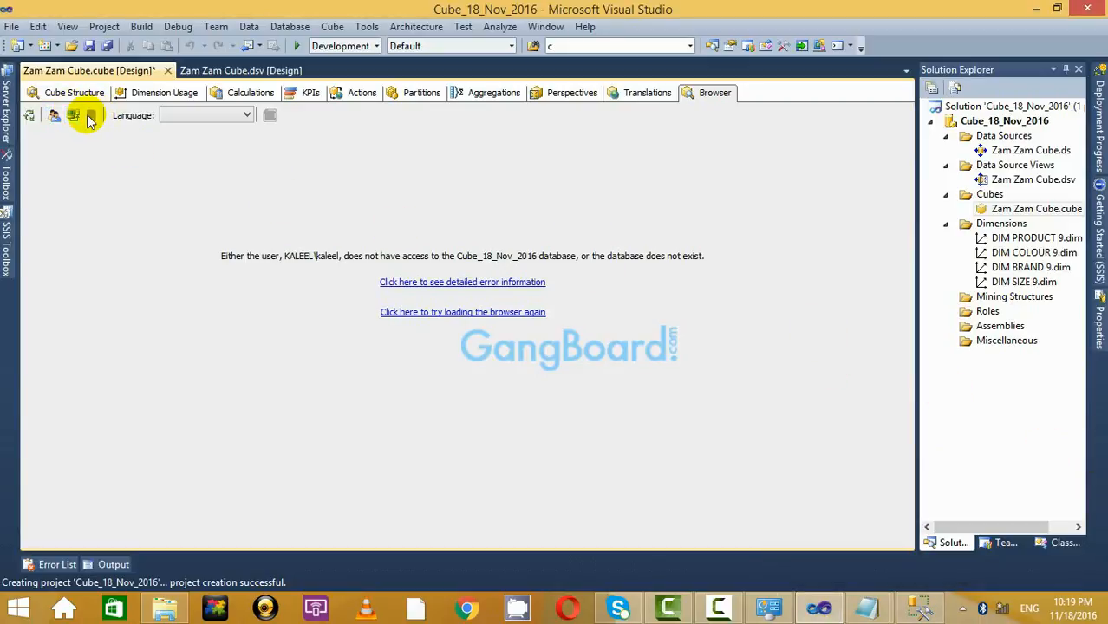
click(74, 93)
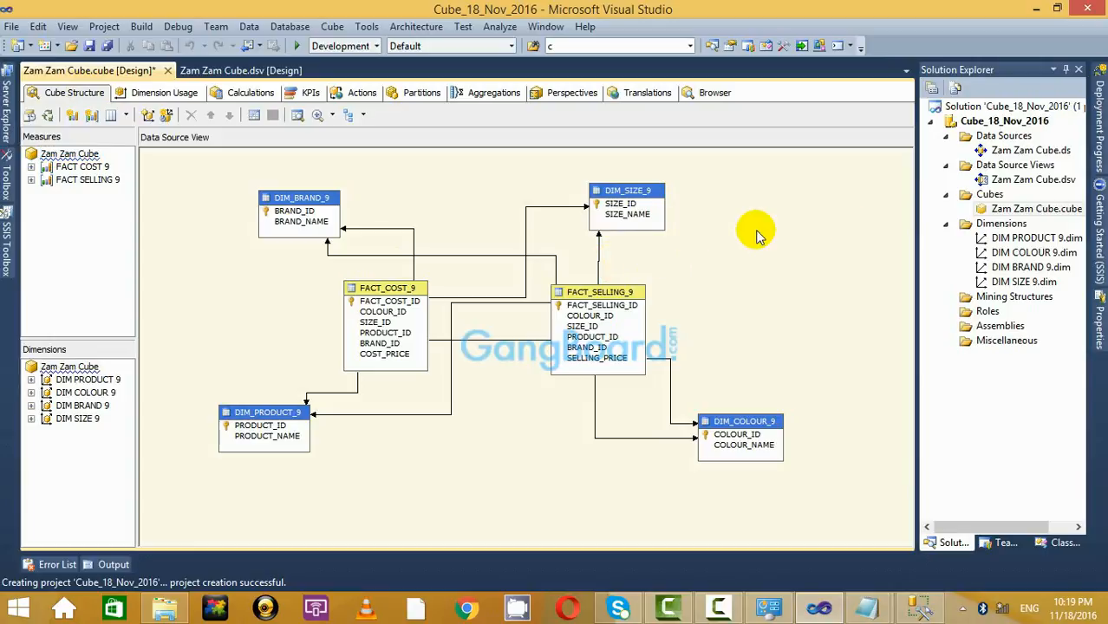
Process the Cube_18_Nov_2016 project, agreeing to build and deploy it first.
right_click(989, 122)
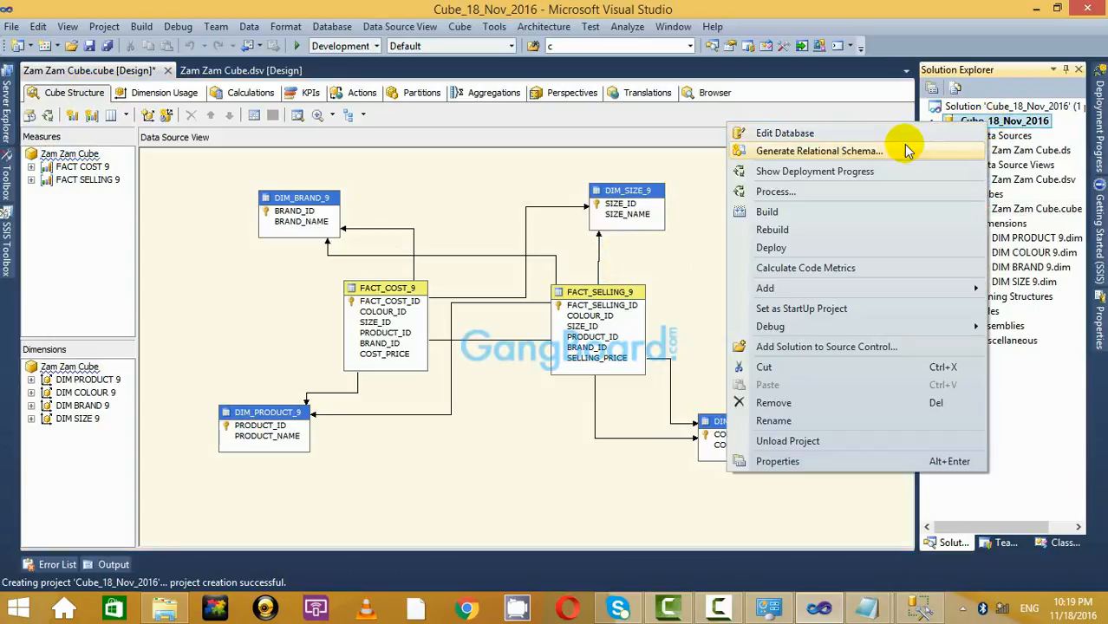
click(787, 191)
click(639, 331)
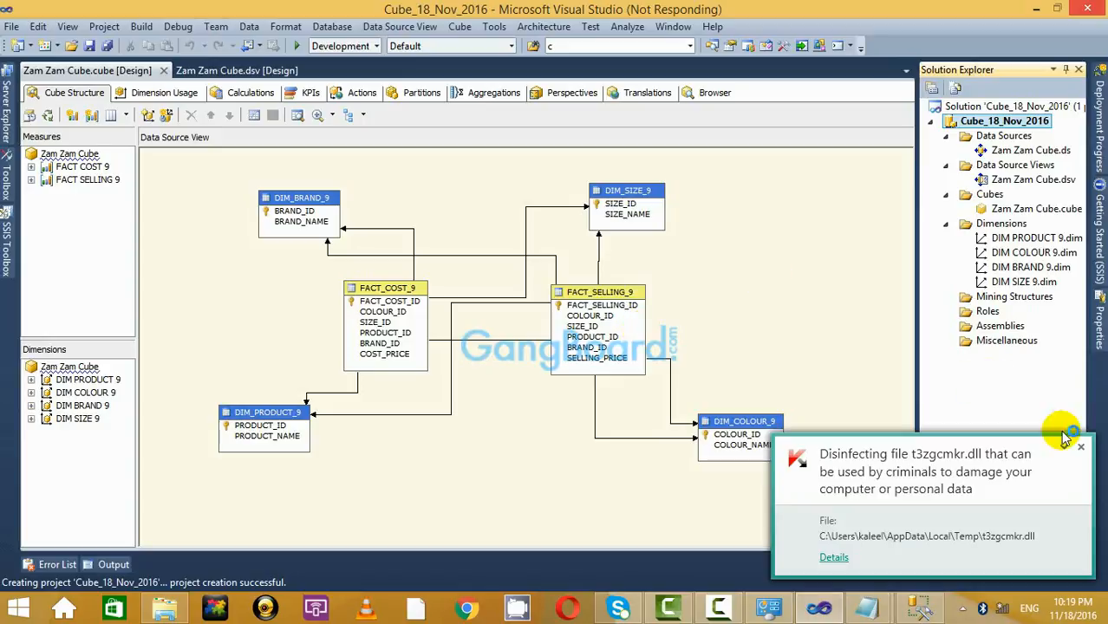
click(1082, 450)
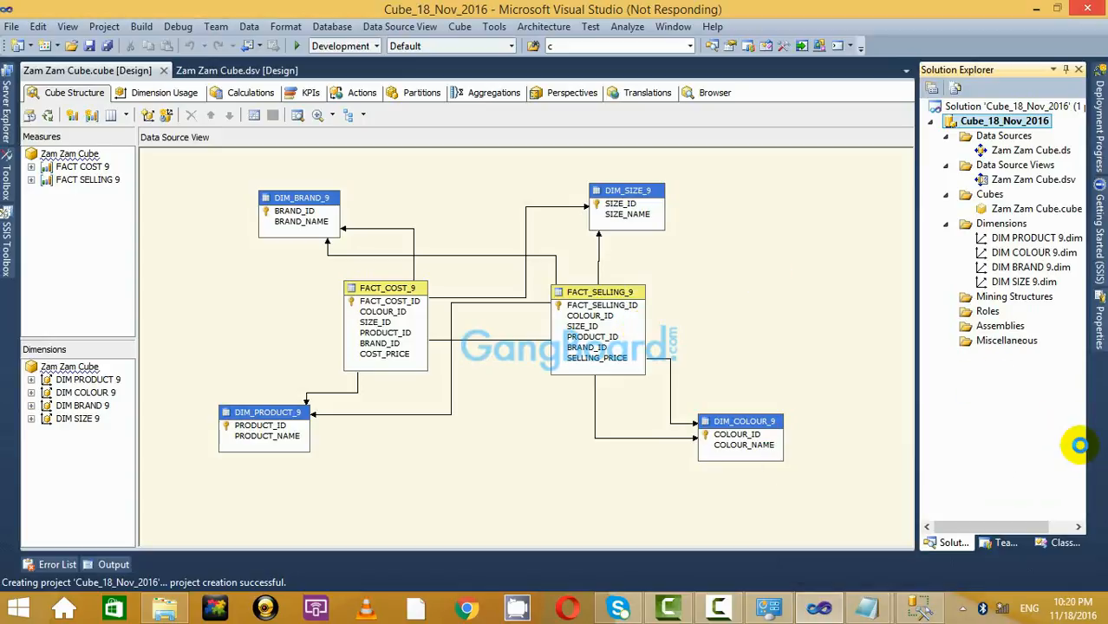
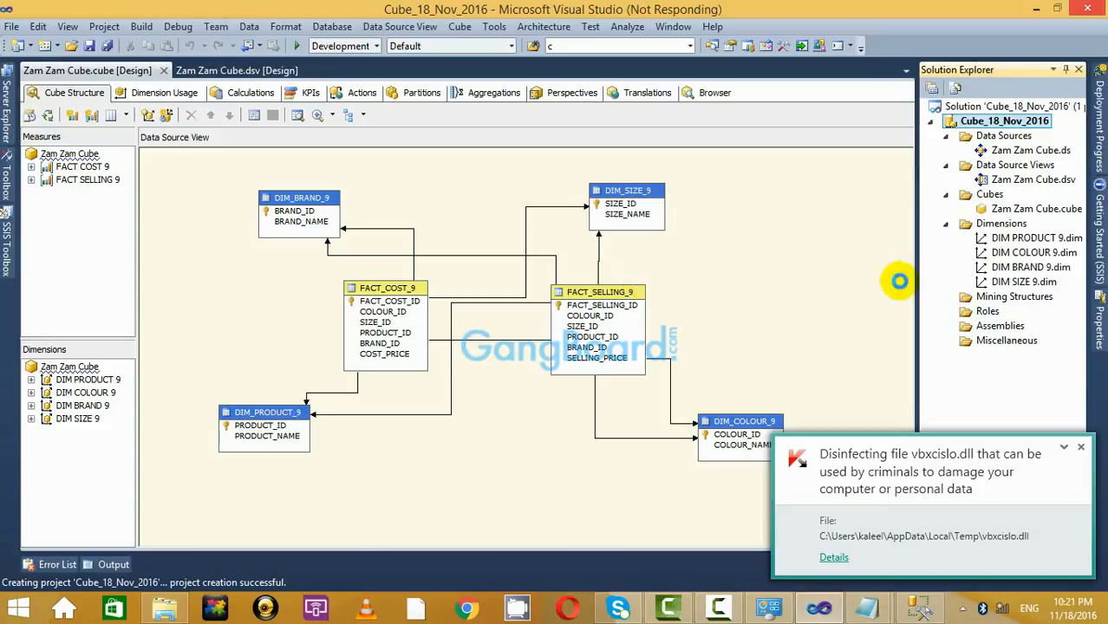
Let Cube_18_Nov_2016 finish processing with 'Process succeeded', then close Process Progress and Process Database.
click(1085, 448)
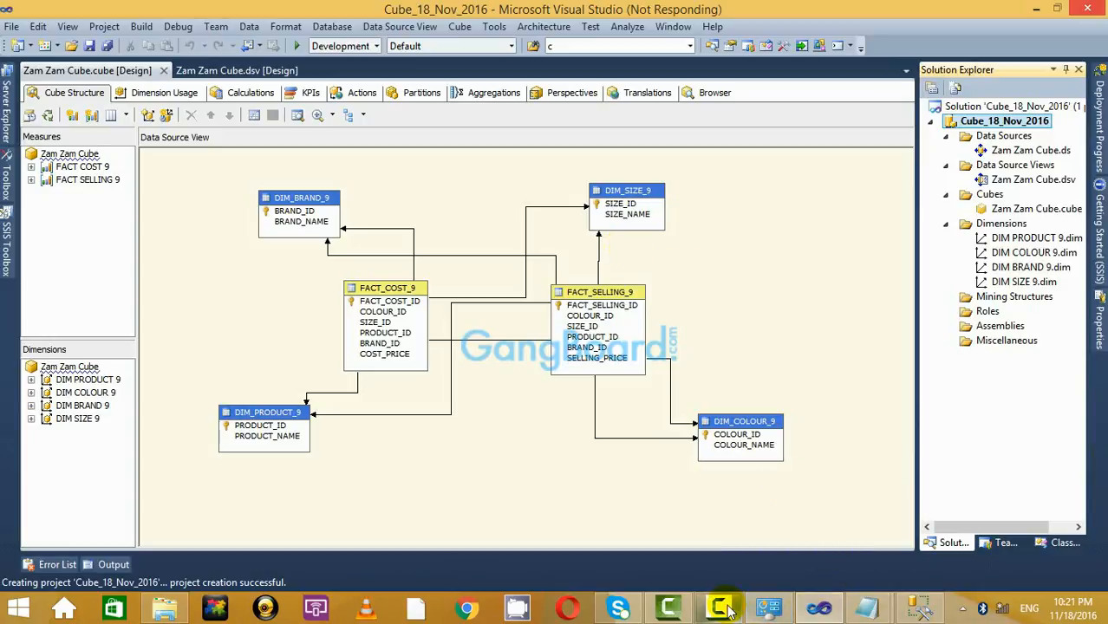
click(770, 609)
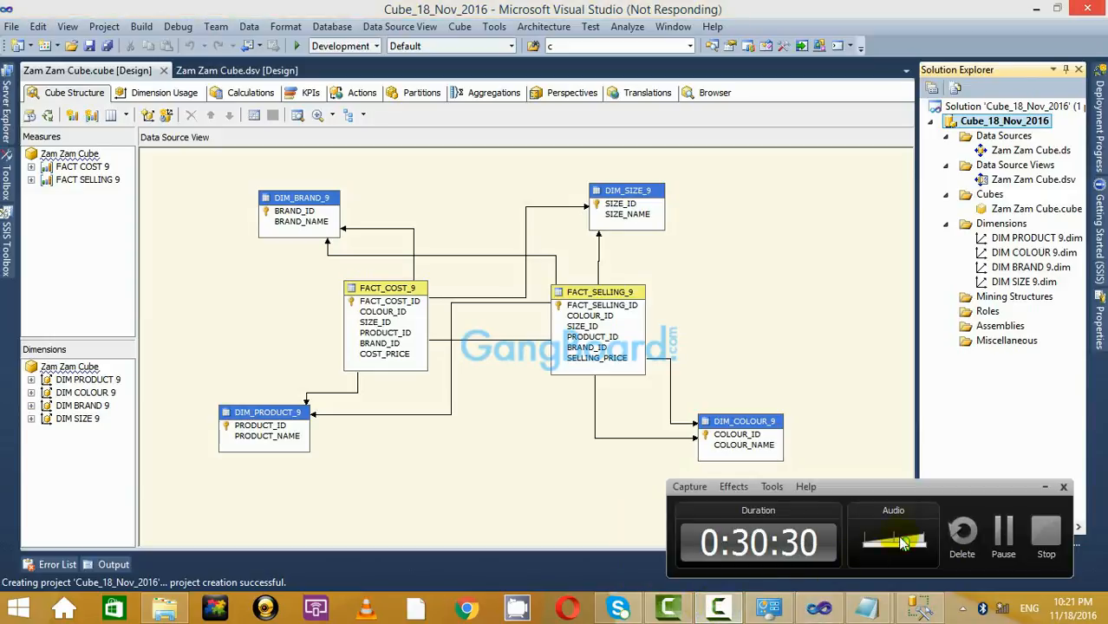
click(1045, 486)
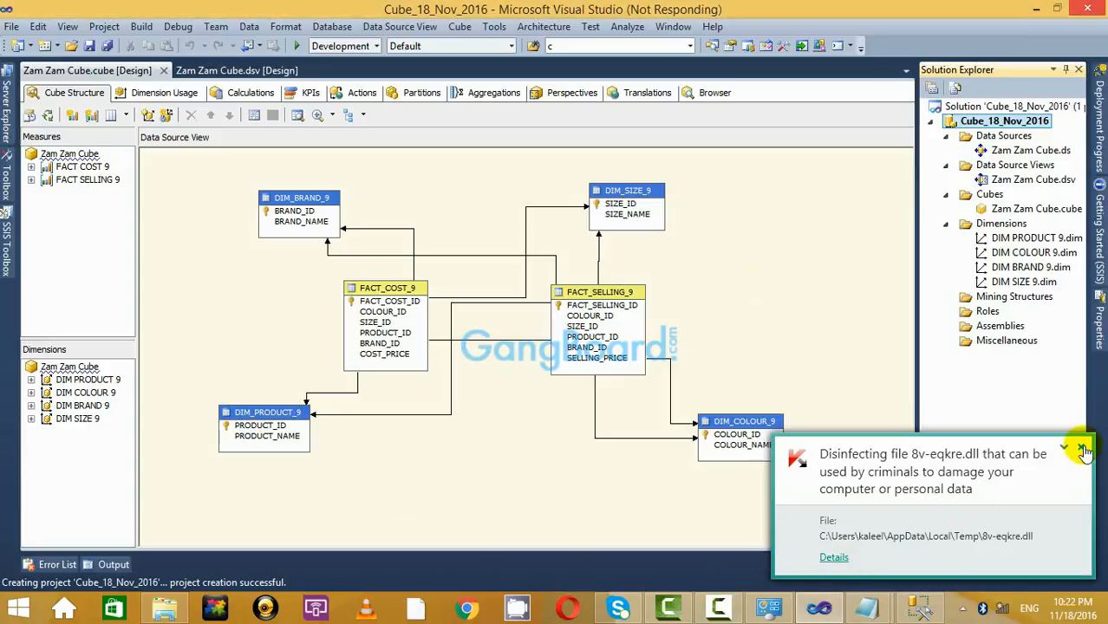
click(1081, 447)
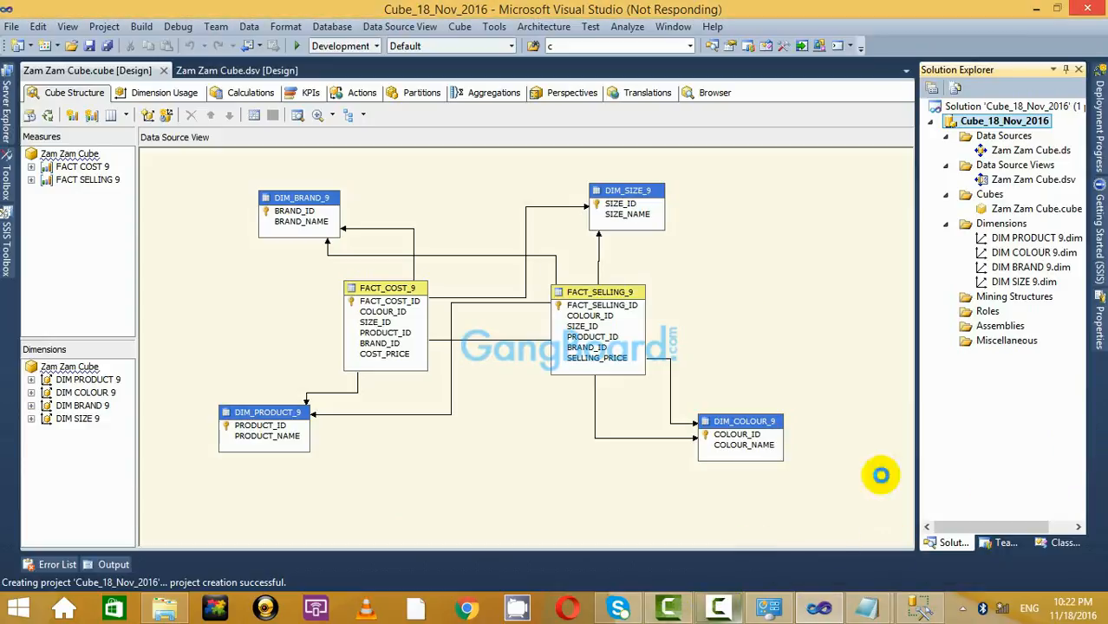
click(707, 610)
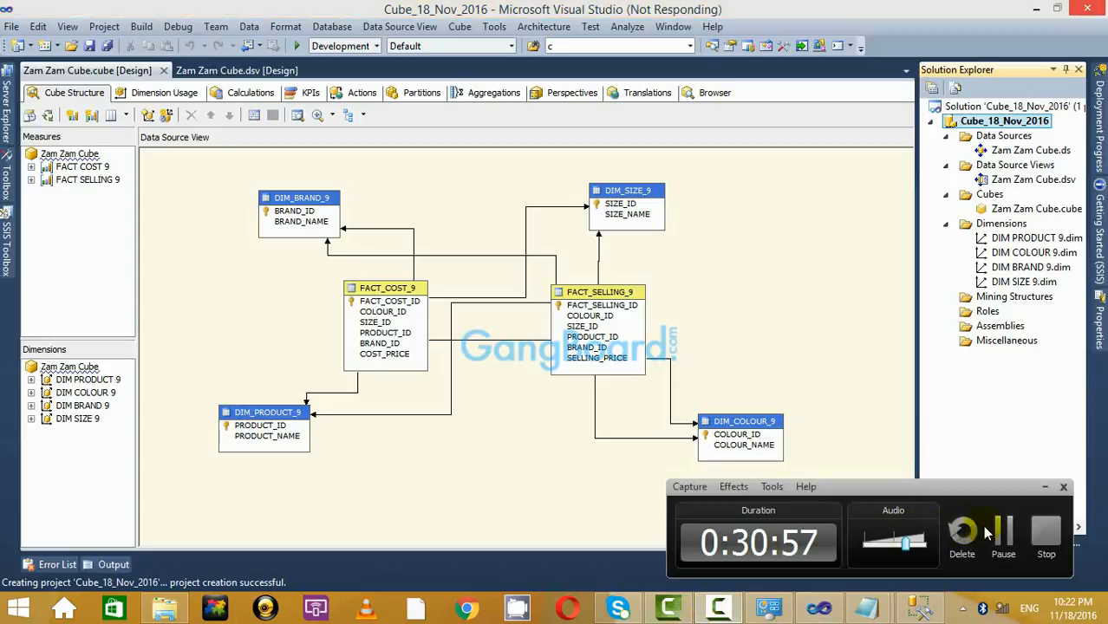
click(1004, 538)
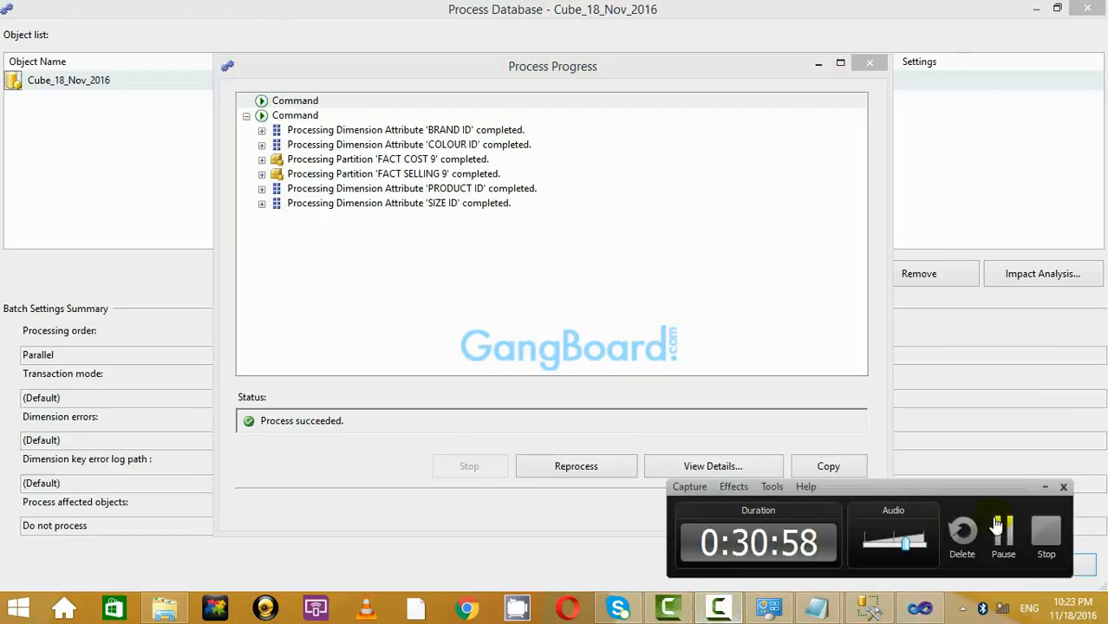
click(1039, 488)
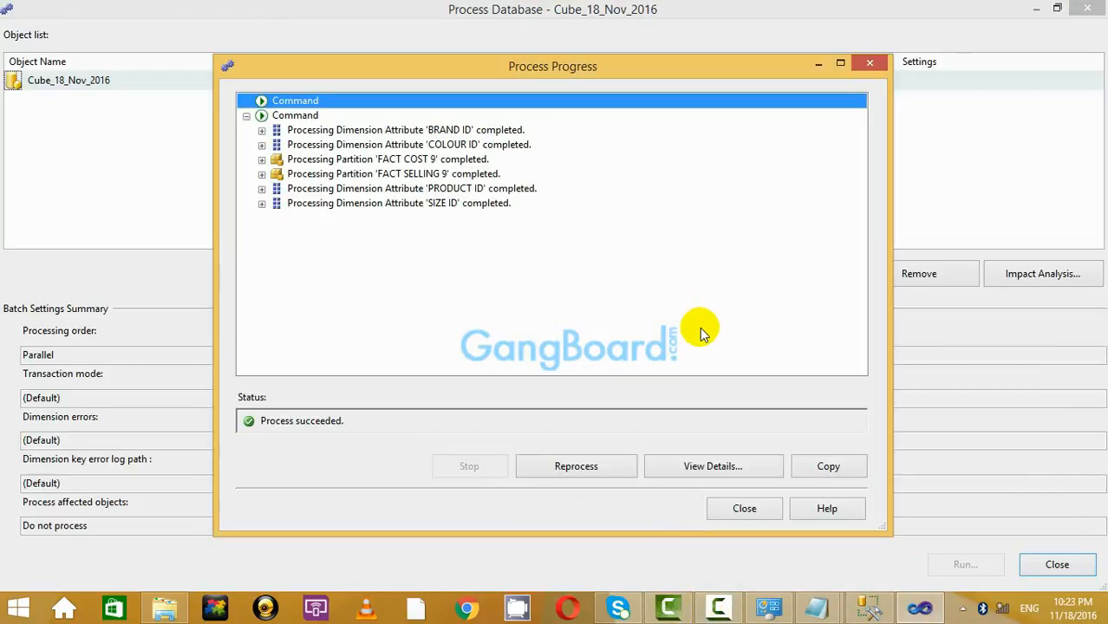
click(751, 509)
click(1047, 564)
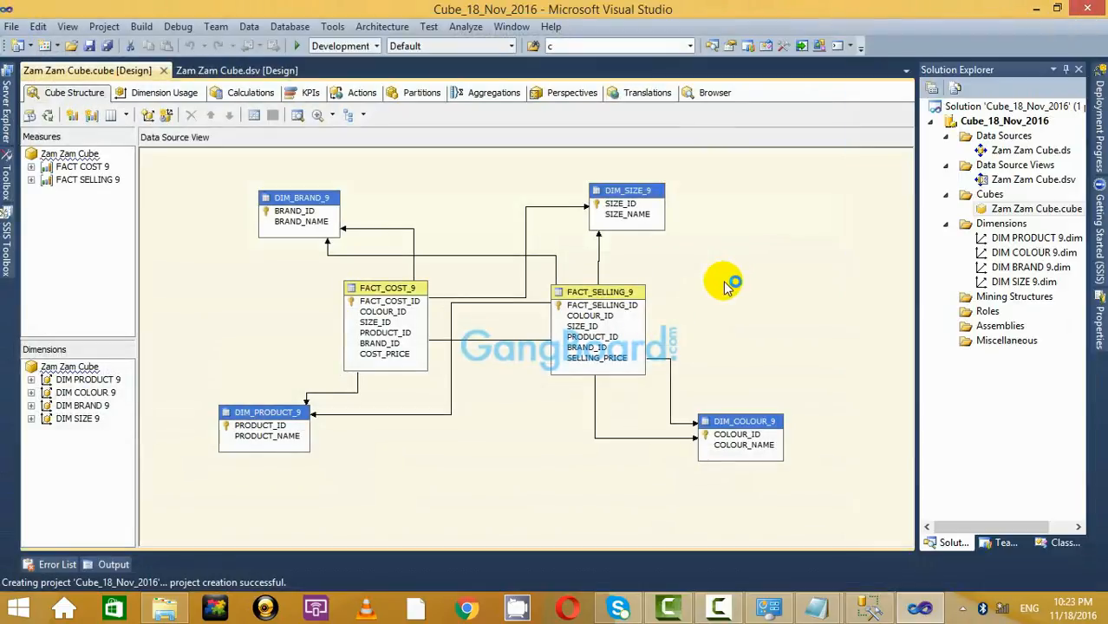
Reconnect the cube Browser and drag in Measures, showing cost price 1500, selling price 1800, counts 5.
click(716, 93)
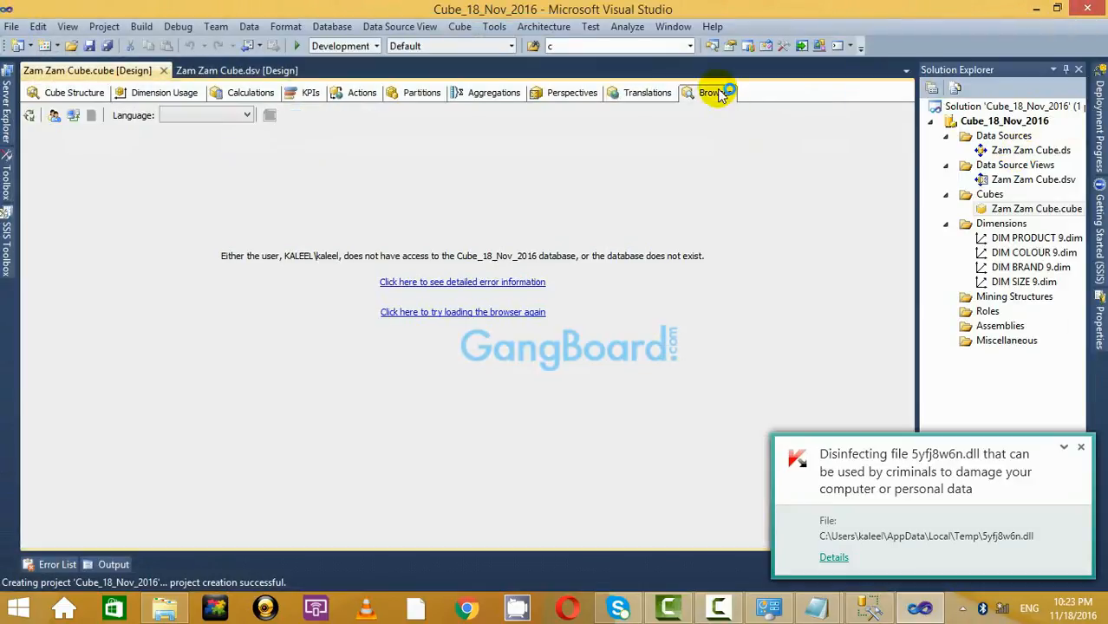
click(69, 116)
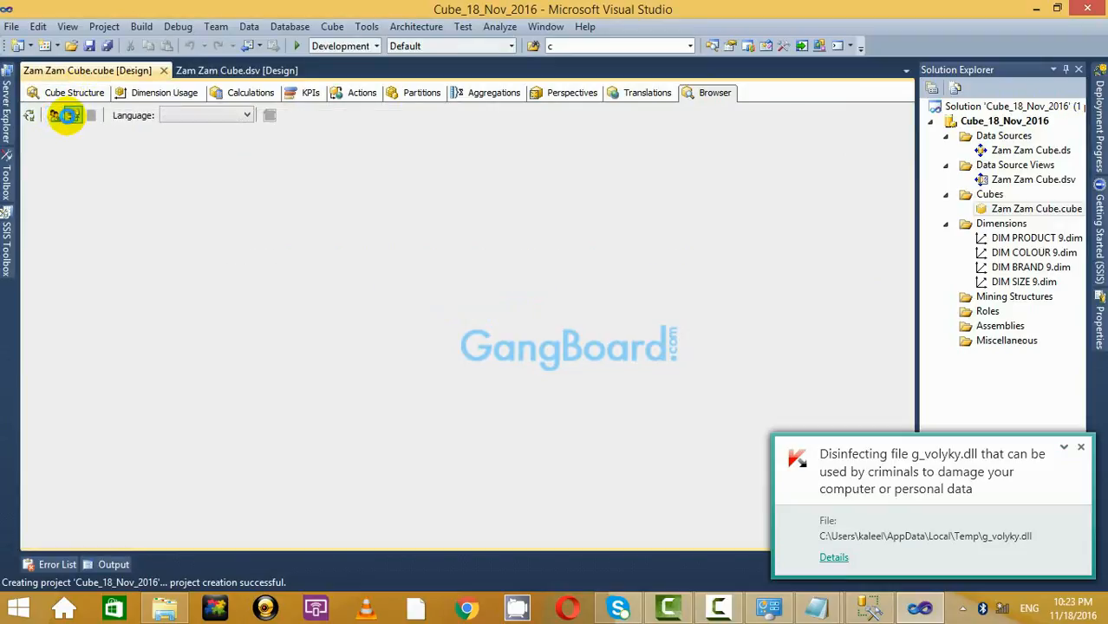
click(1083, 448)
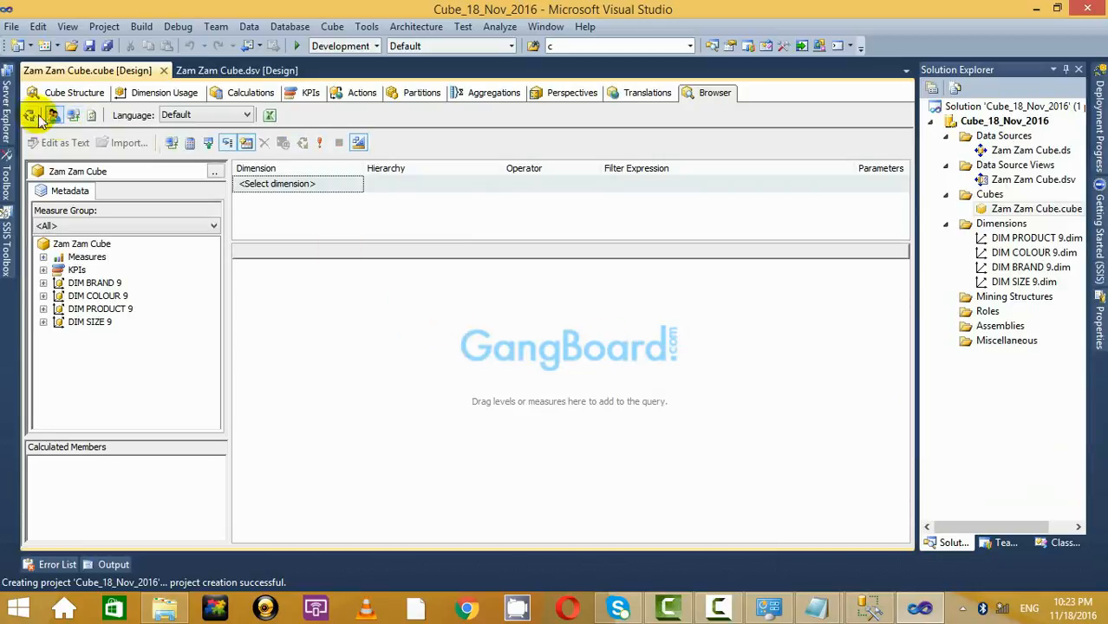
click(27, 116)
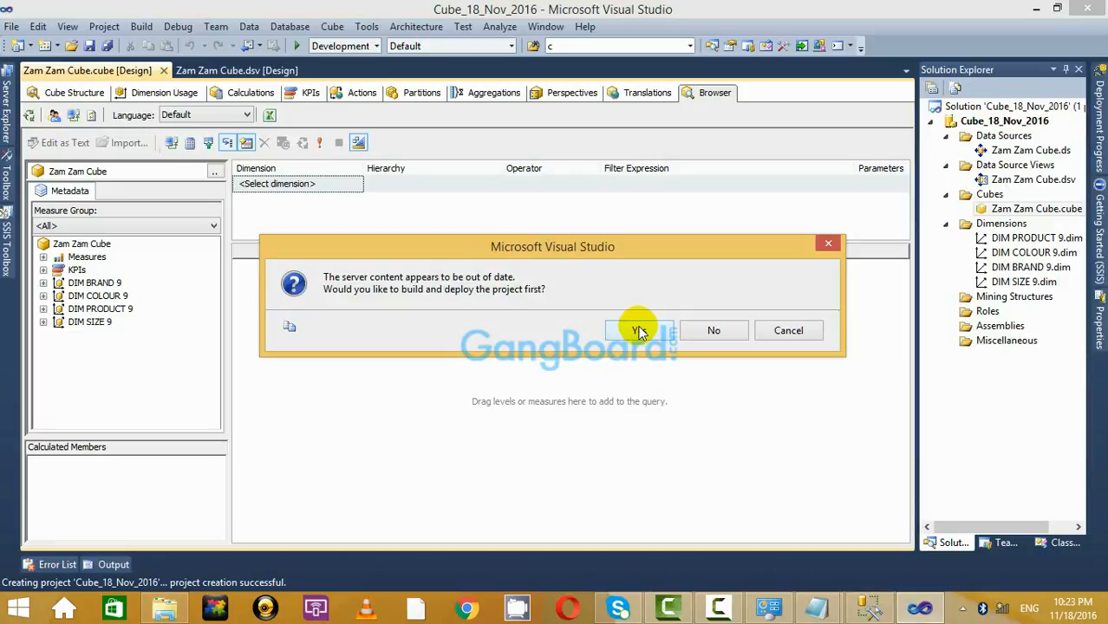
click(828, 243)
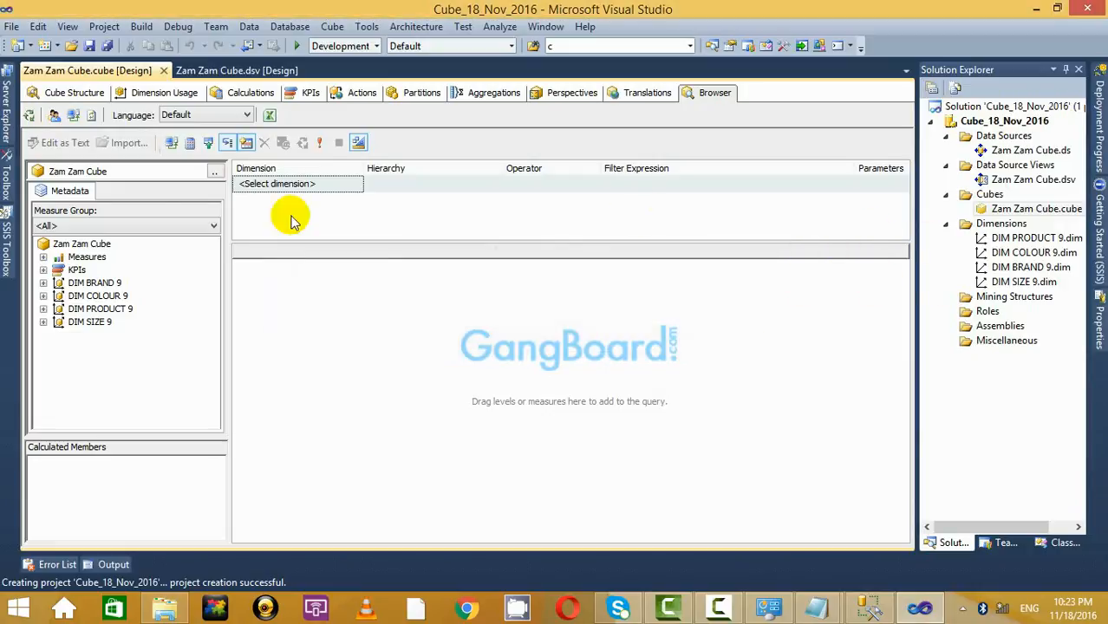
click(56, 116)
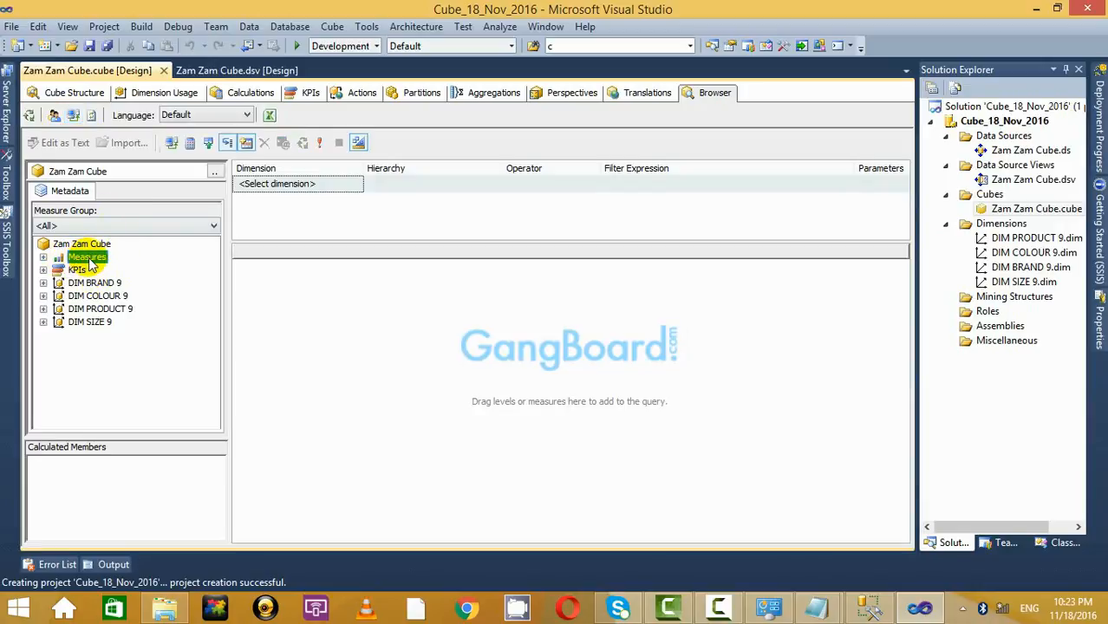
click(44, 258)
click(43, 258)
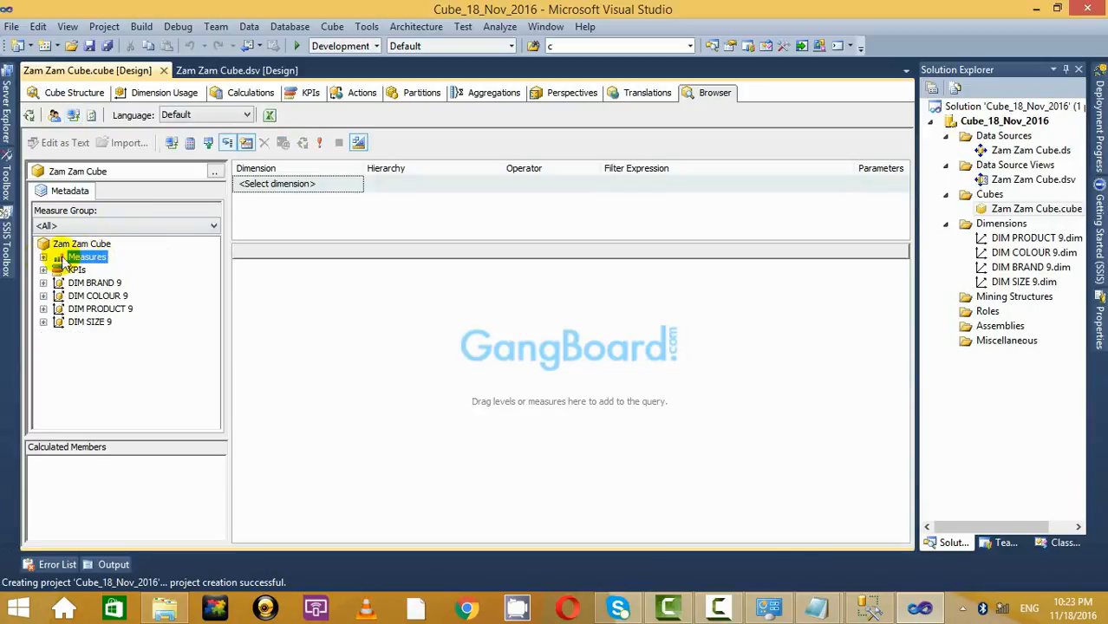
drag(87, 257, 442, 334)
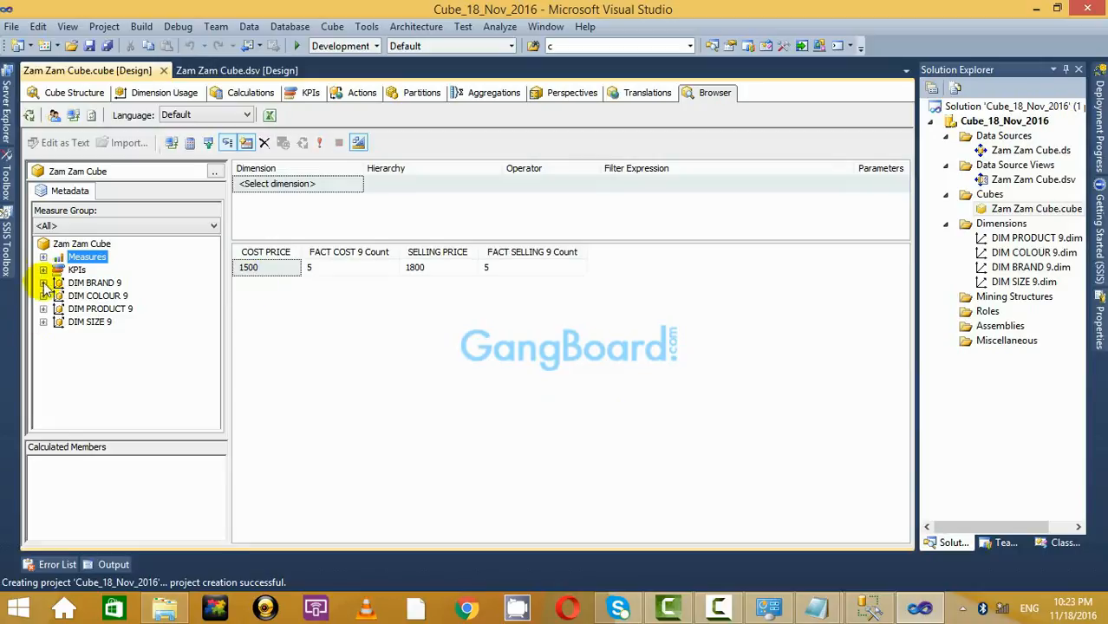
Expand DIM BRAND 9, DIM COLOUR 9, DIM PRODUCT 9 and DIM SIZE 9 to view their attributes.
click(44, 284)
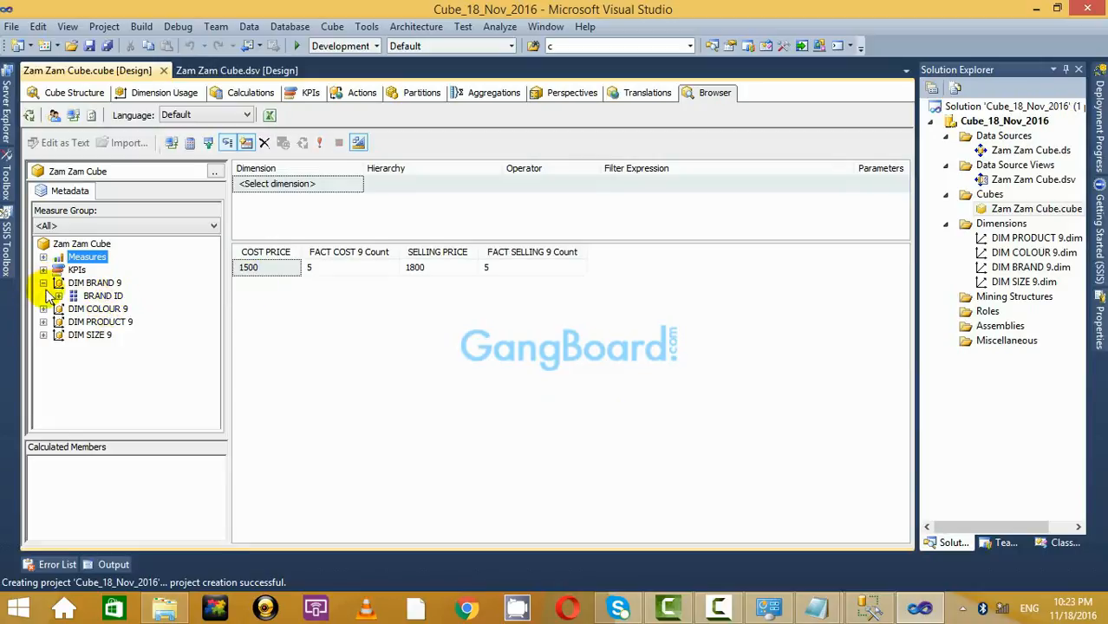
click(43, 283)
click(44, 297)
click(44, 322)
click(43, 297)
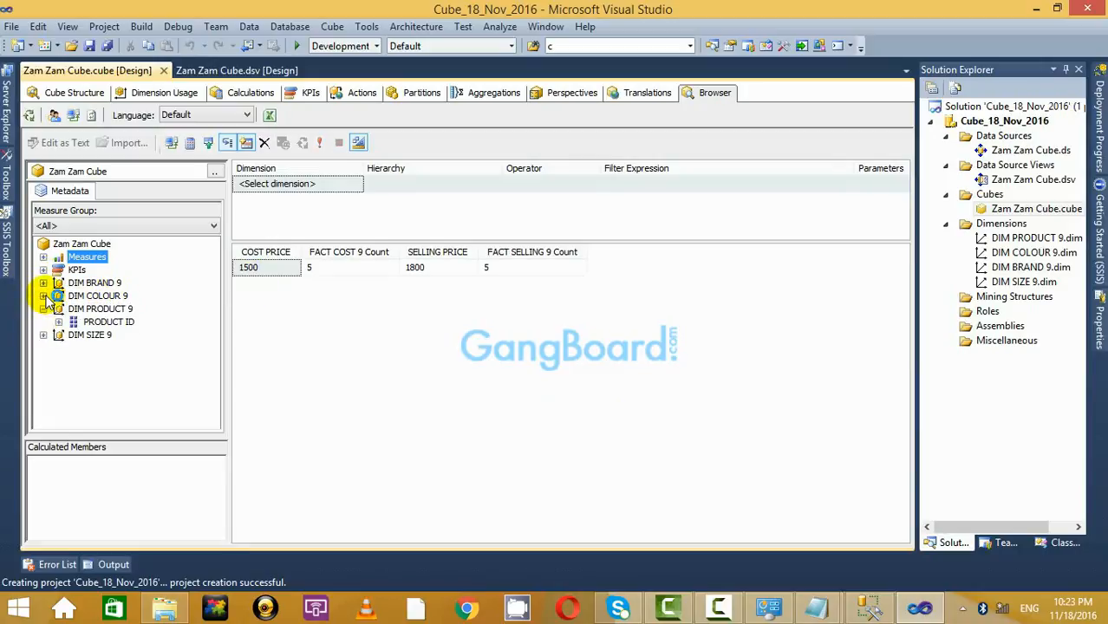
click(44, 310)
click(43, 283)
click(43, 310)
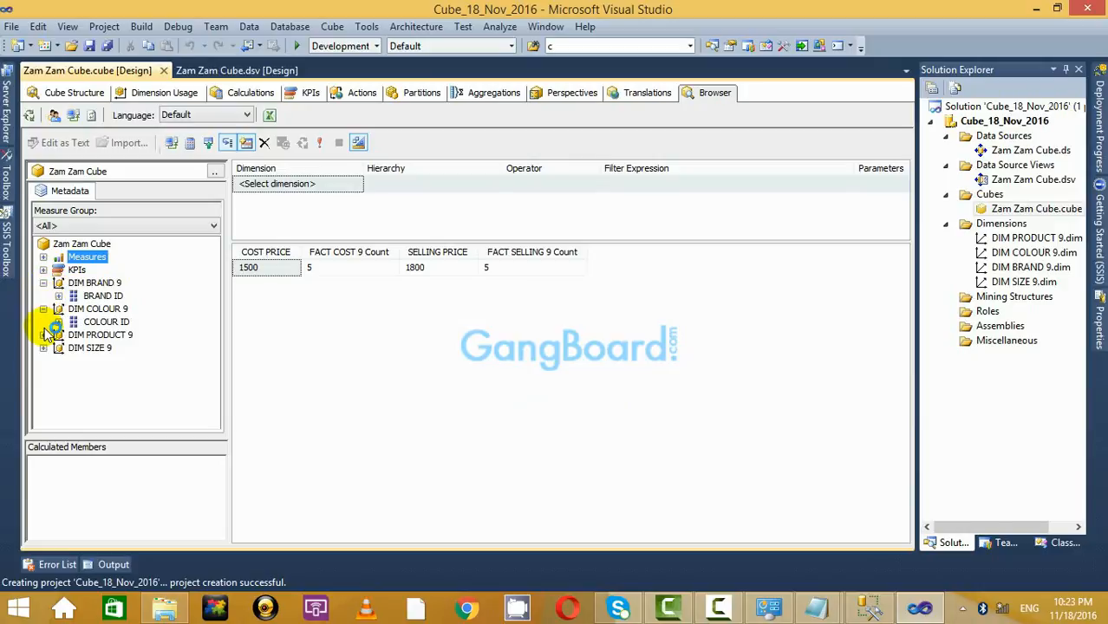
click(43, 335)
click(43, 362)
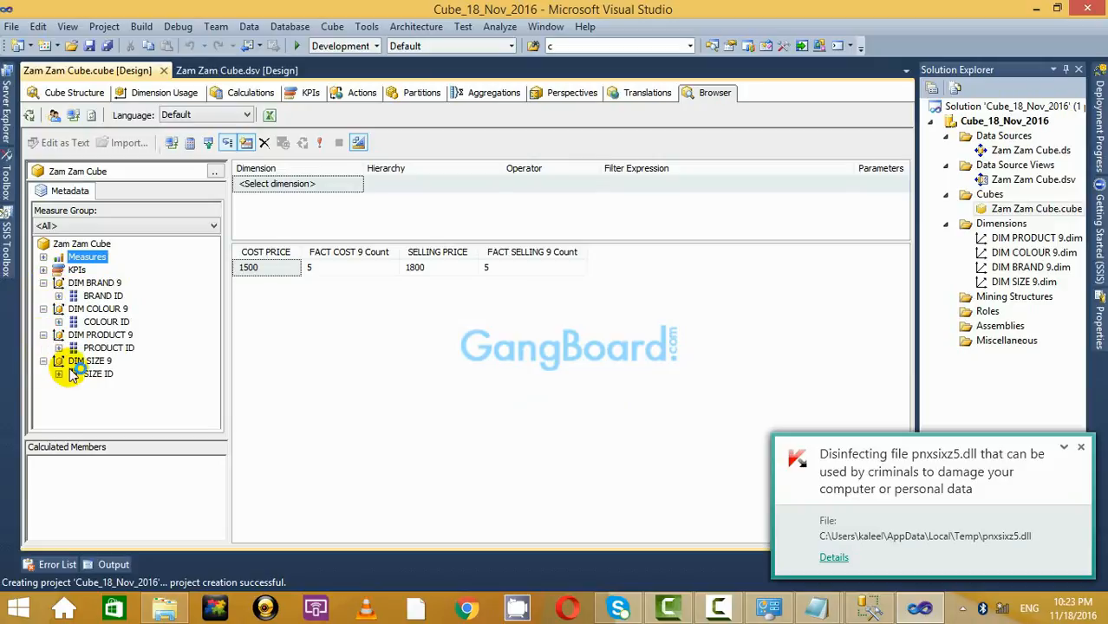
click(1081, 439)
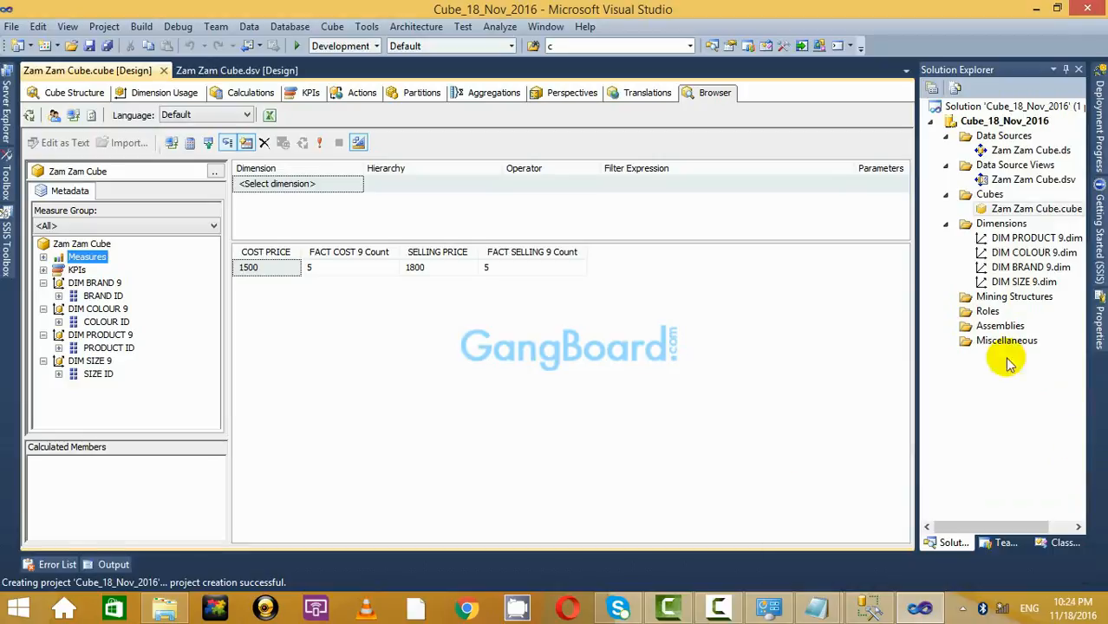
Add PRODUCT_NAME, COLOUR_NAME, BRAND_NAME and SIZE_NAME attributes to their dimensions, then reopen Zam Zam Cube.
double_click(1025, 239)
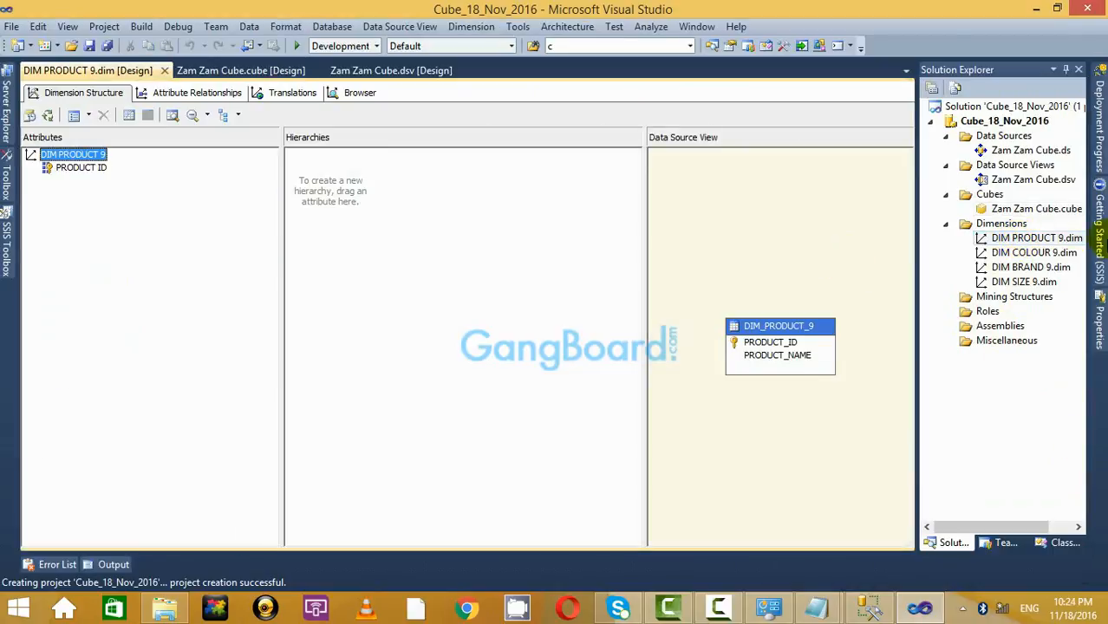
drag(778, 355, 210, 293)
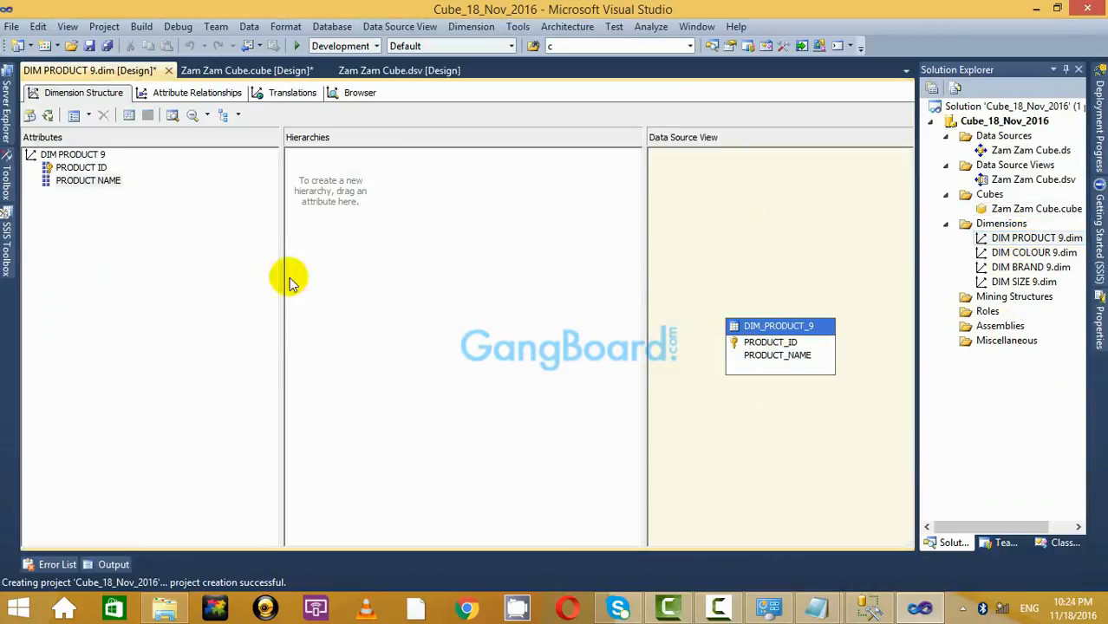
double_click(1037, 253)
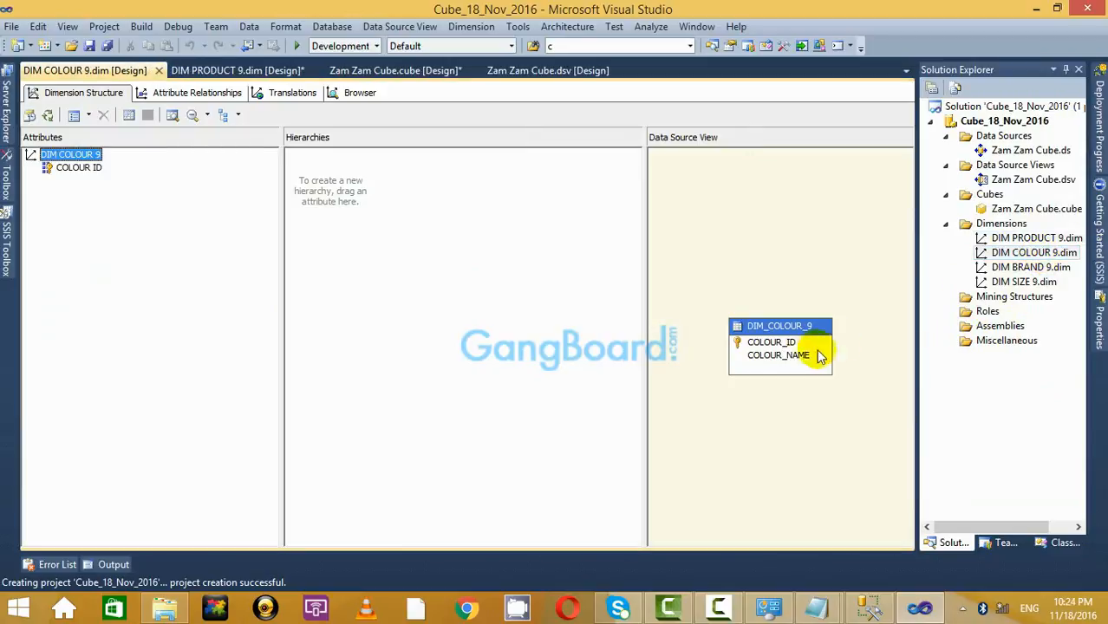
drag(820, 356, 167, 289)
click(1019, 267)
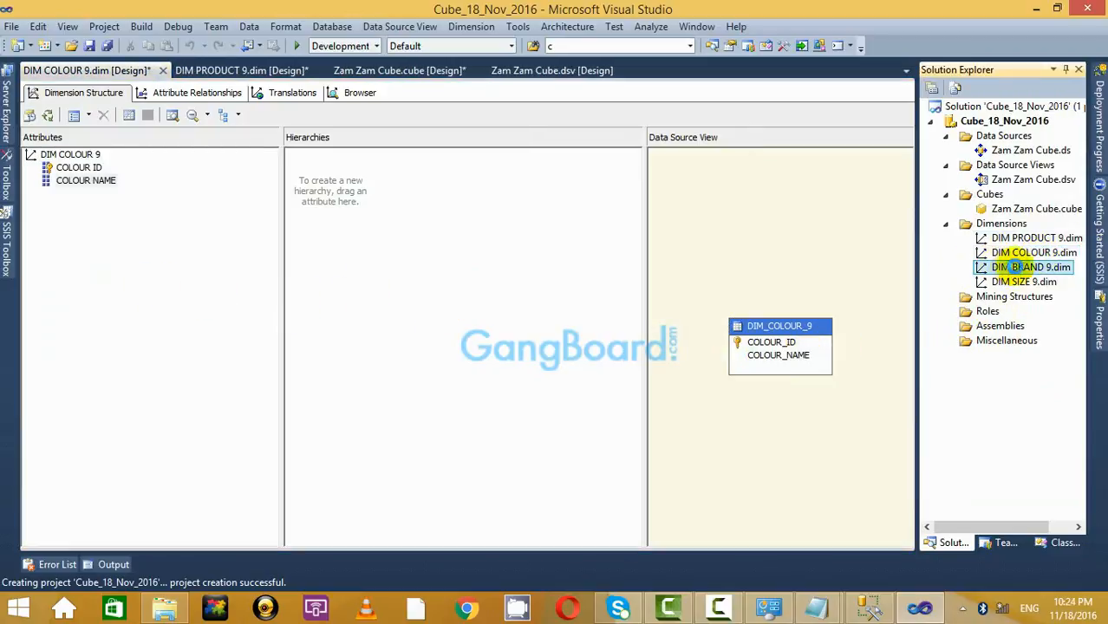
double_click(1024, 267)
drag(792, 364, 205, 305)
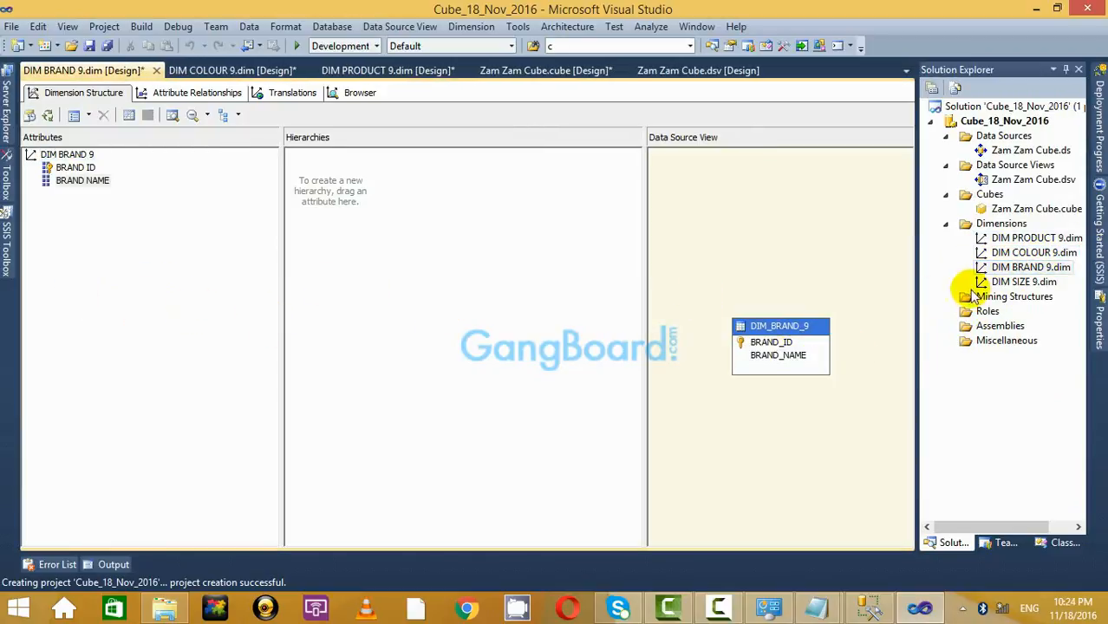
double_click(1024, 282)
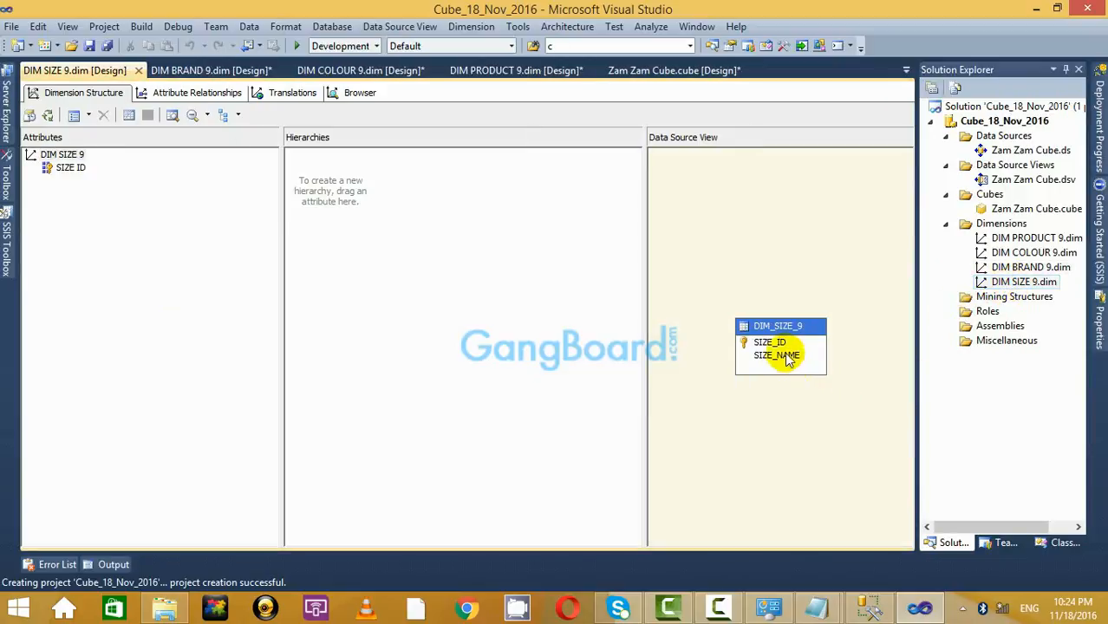
drag(785, 355, 104, 252)
click(1029, 211)
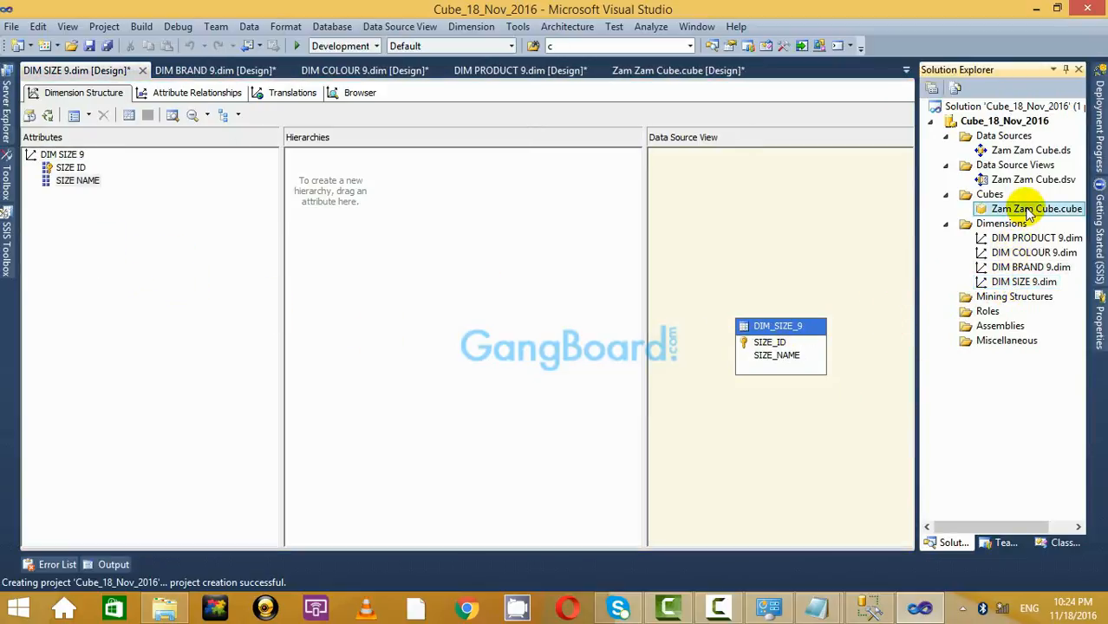
double_click(1030, 211)
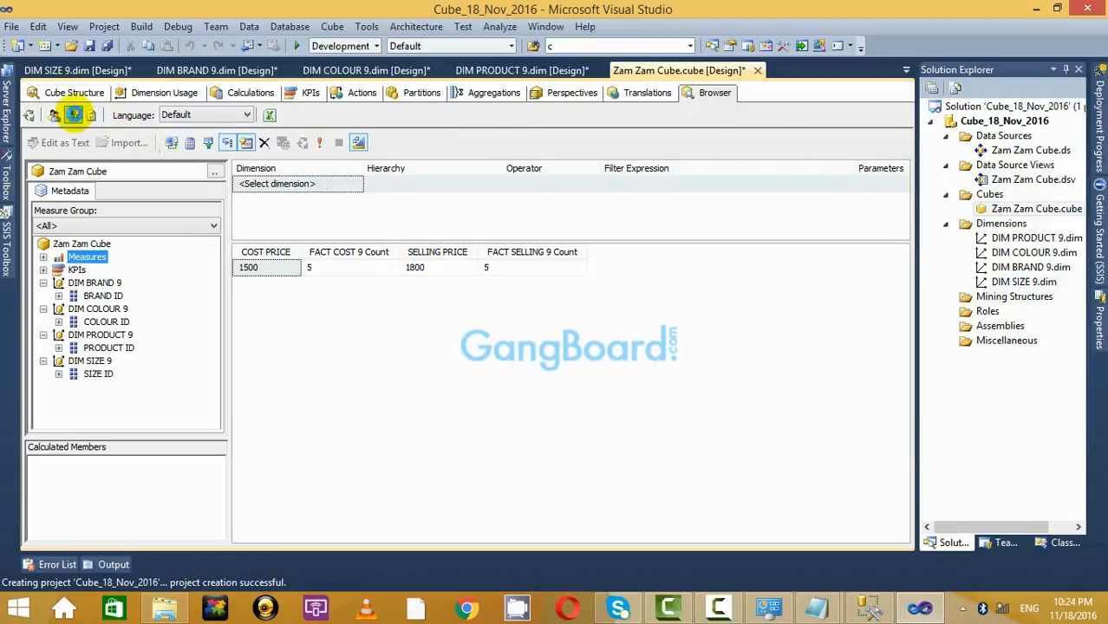
Reconnect the cube browser and rerun the measures query before reprocessing.
click(74, 115)
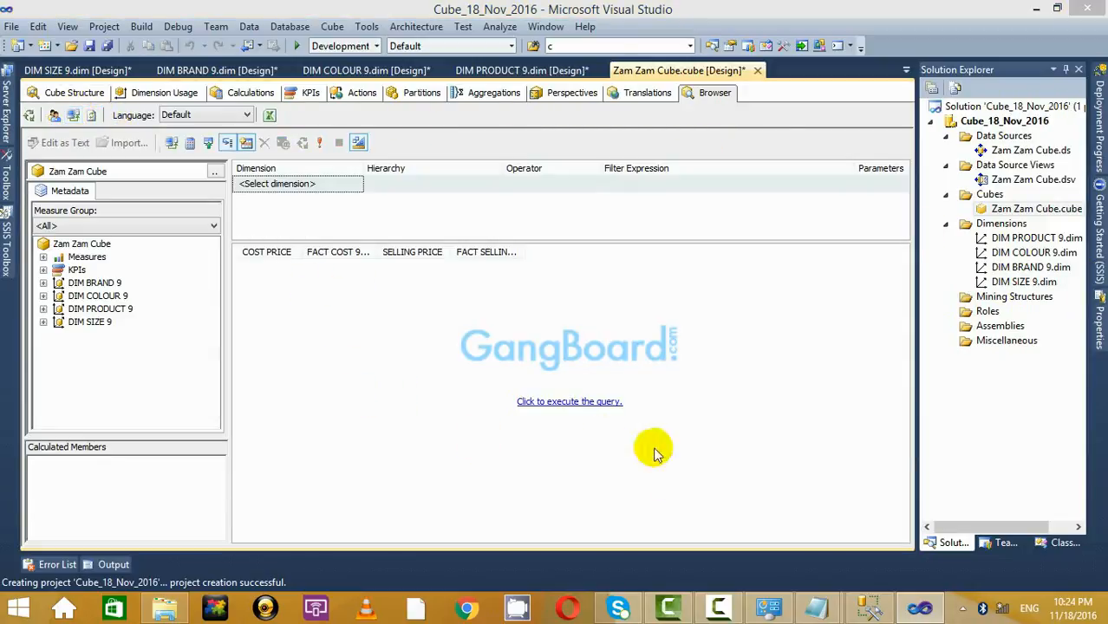
click(582, 403)
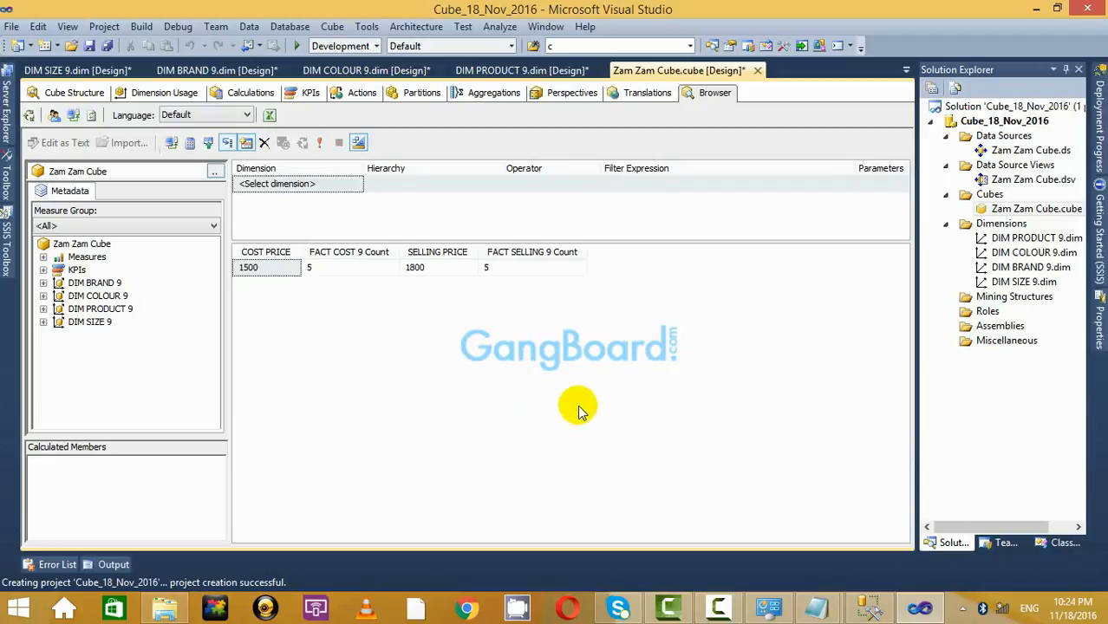
click(61, 258)
click(43, 283)
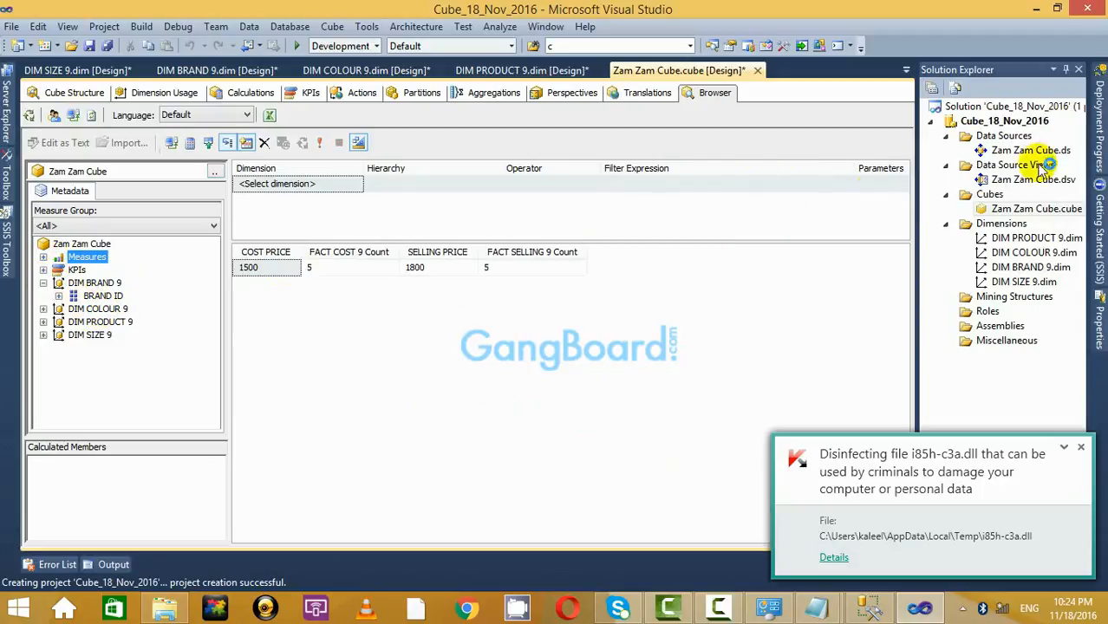
Process the Cube_18_Nov_2016 project, accepting the build/deploy and database overwrite prompts.
click(1006, 122)
right_click(1006, 126)
click(750, 191)
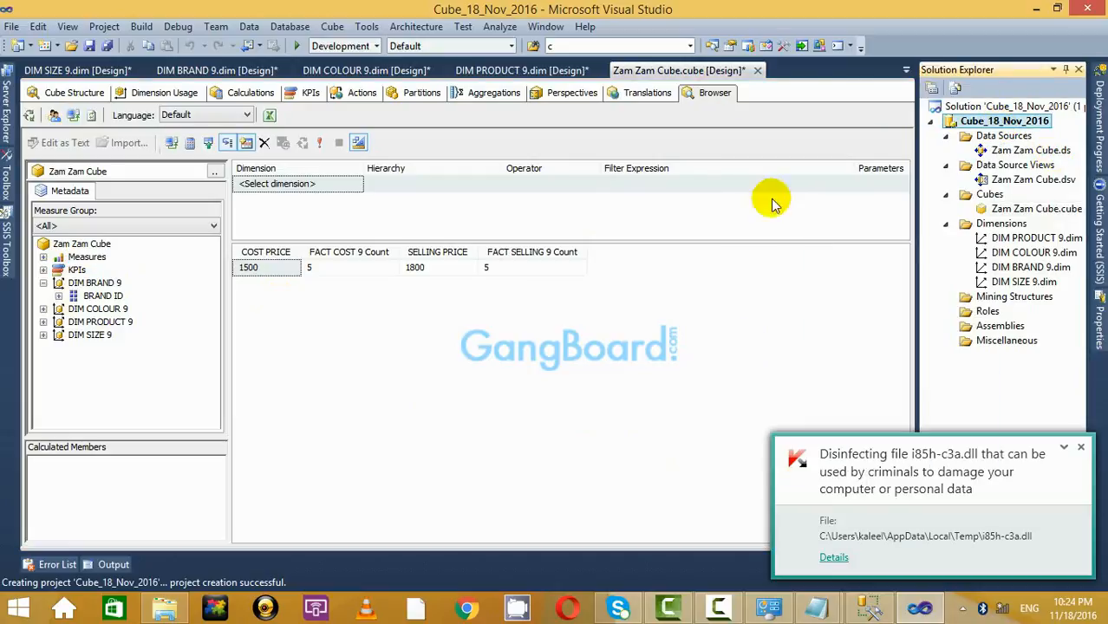
click(657, 333)
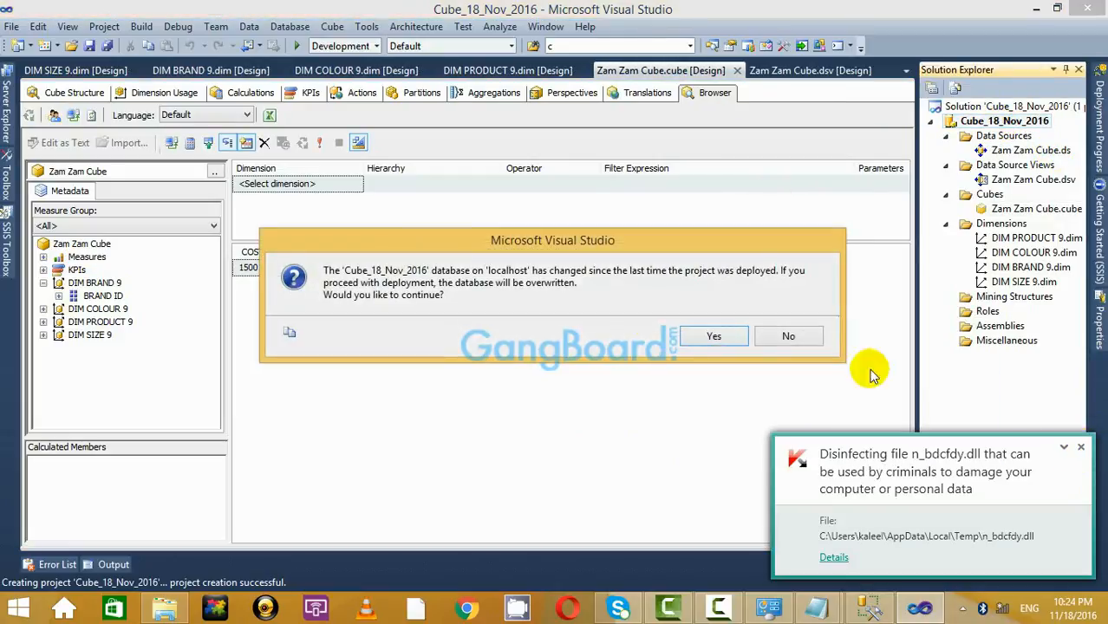
click(1080, 447)
click(725, 340)
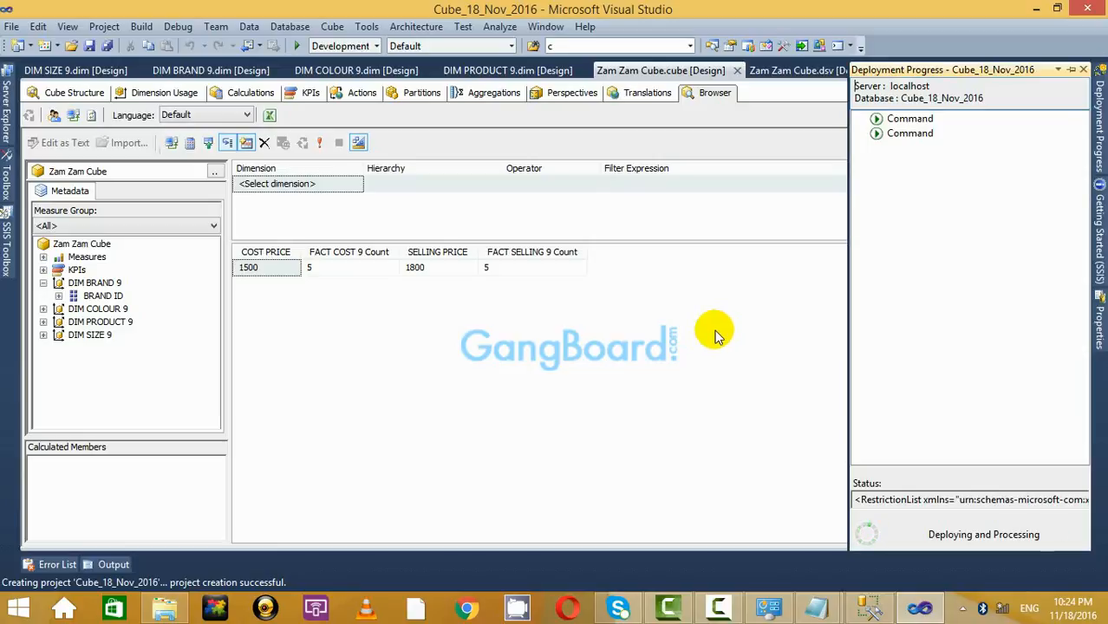
Run full processing of the database and close the progress and Process Database windows.
click(815, 11)
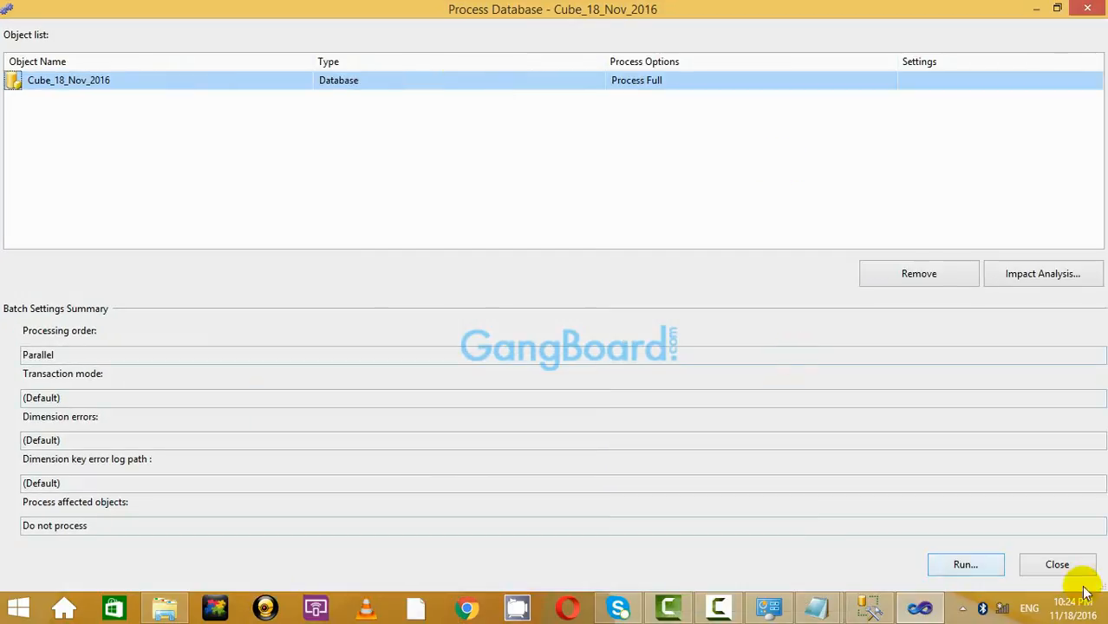
click(966, 565)
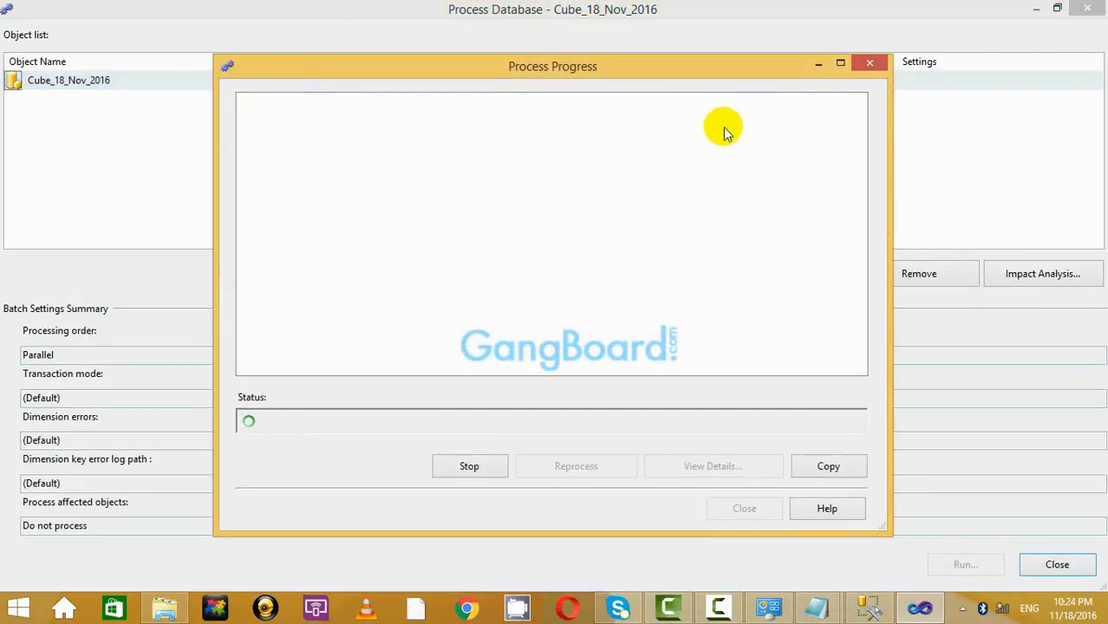
click(841, 62)
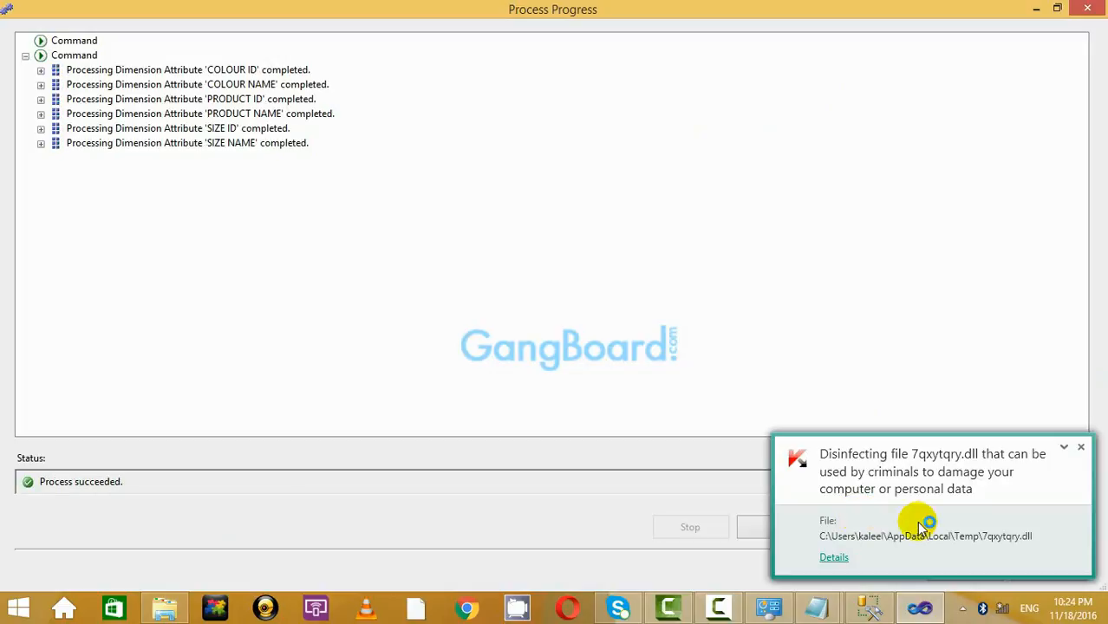
click(1081, 449)
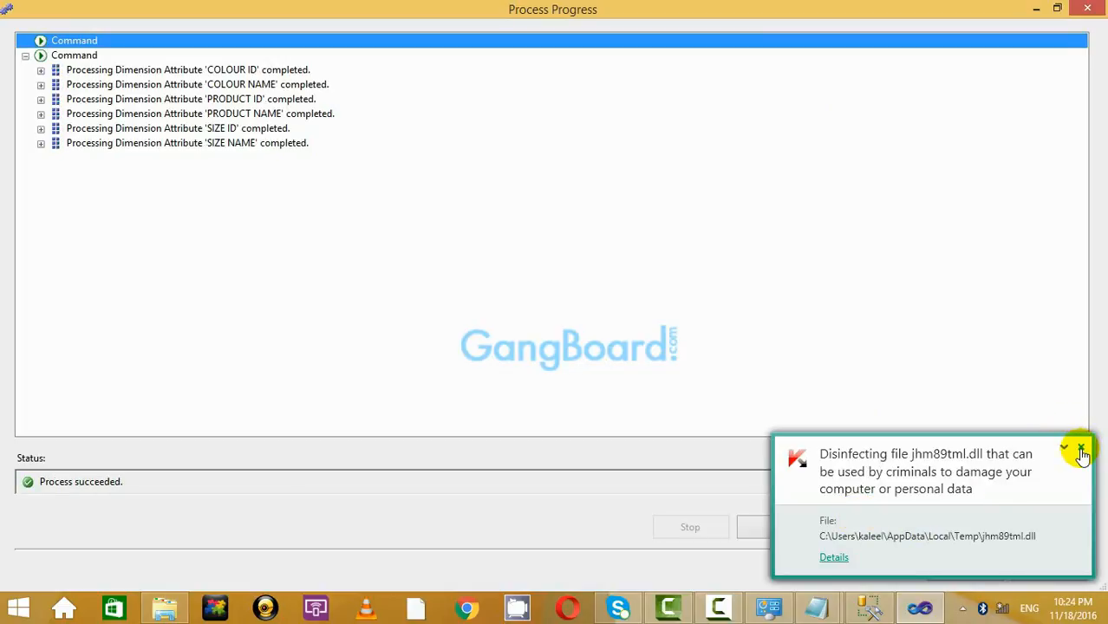
click(1081, 449)
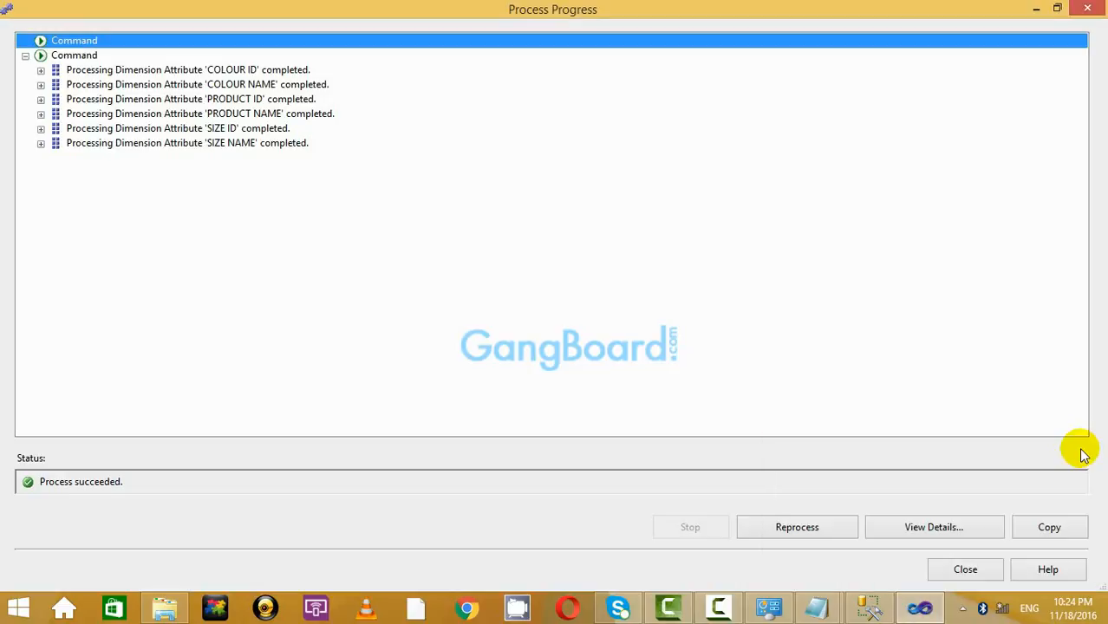
click(980, 574)
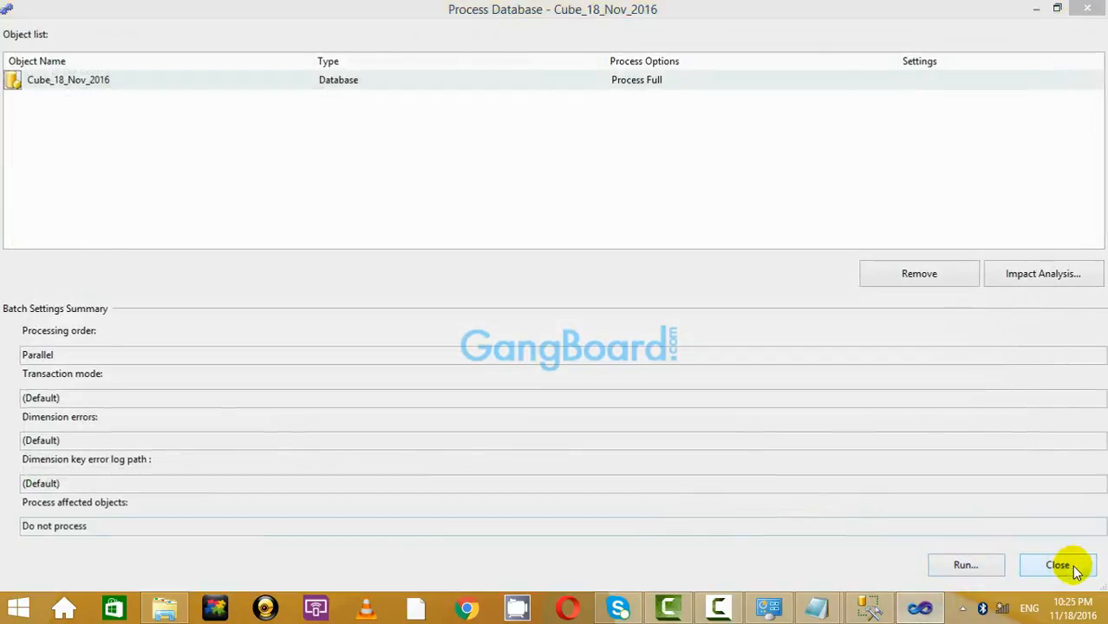
click(1066, 566)
click(503, 341)
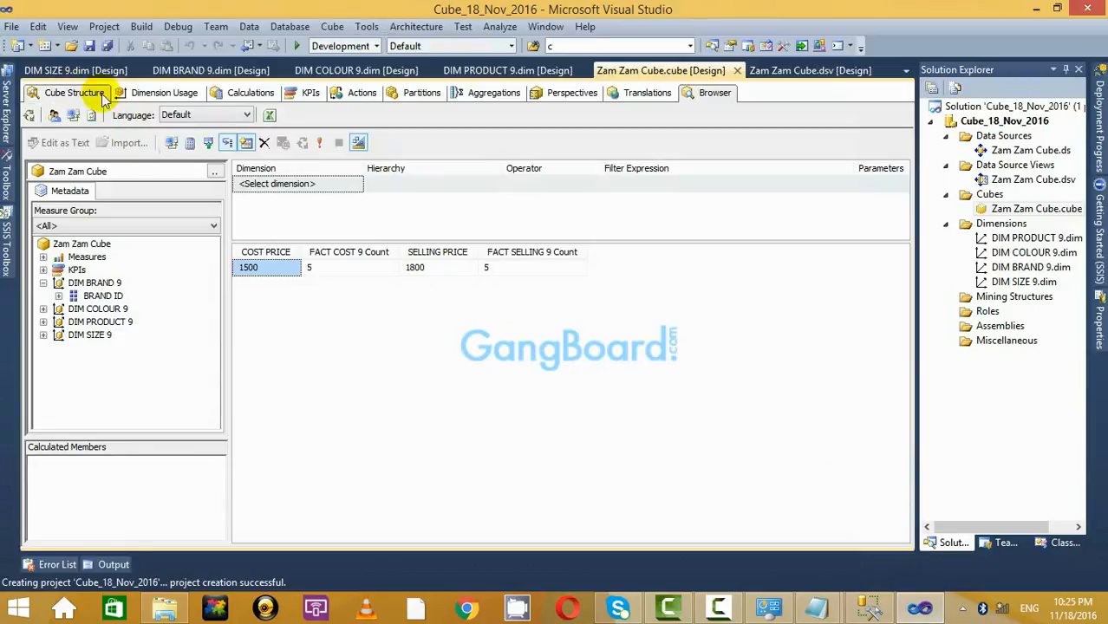
Reconnect the Browser to the reprocessed cube and rerun the measure totals query.
click(76, 93)
click(710, 94)
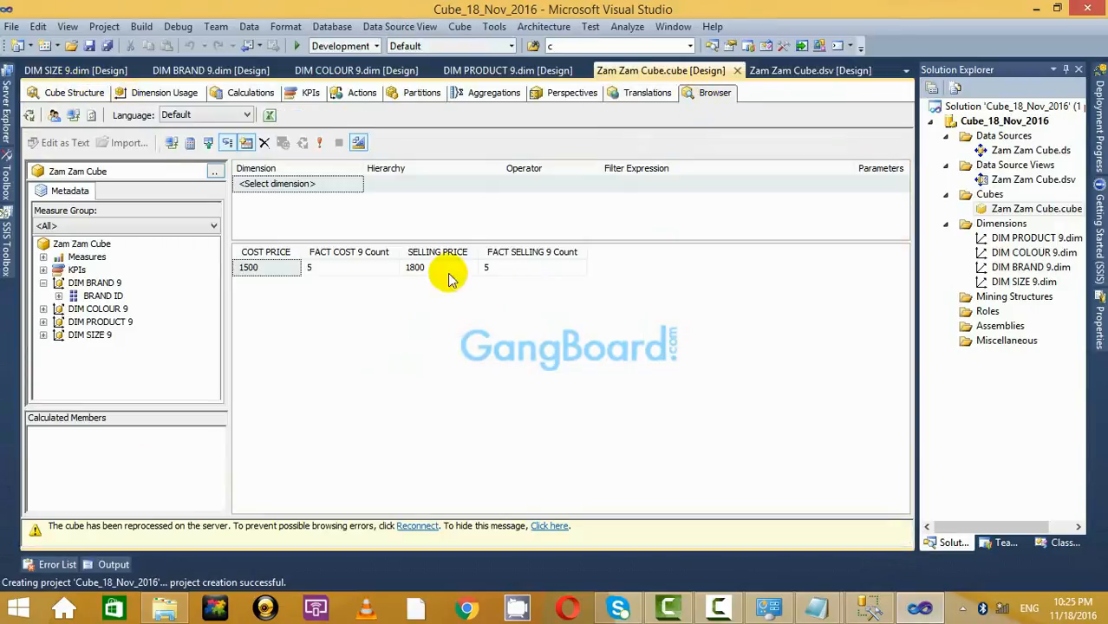
click(417, 526)
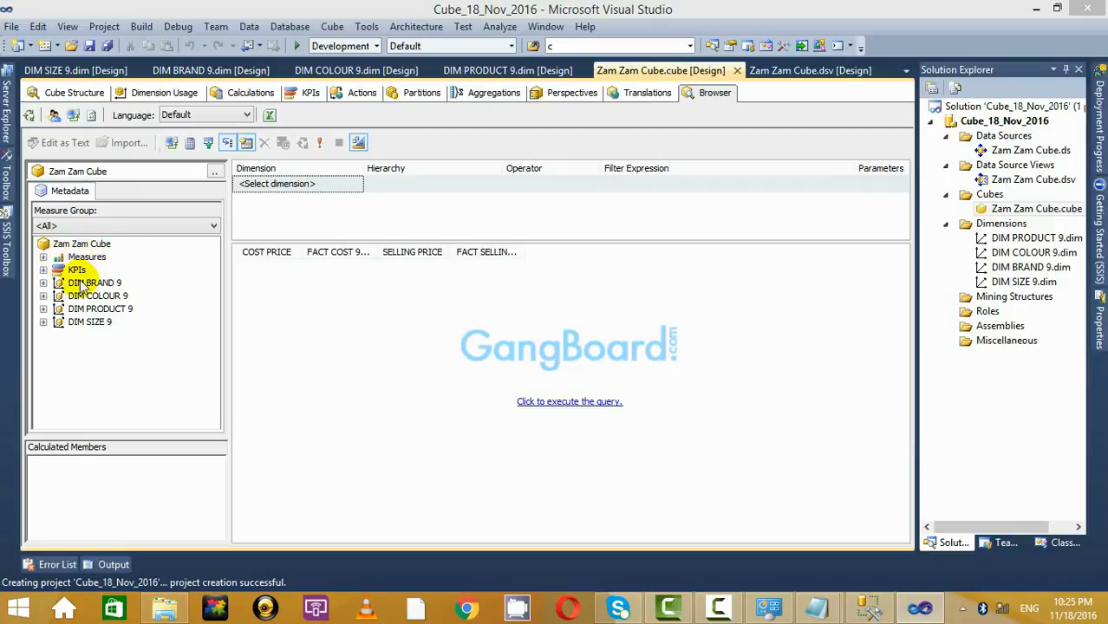
click(43, 283)
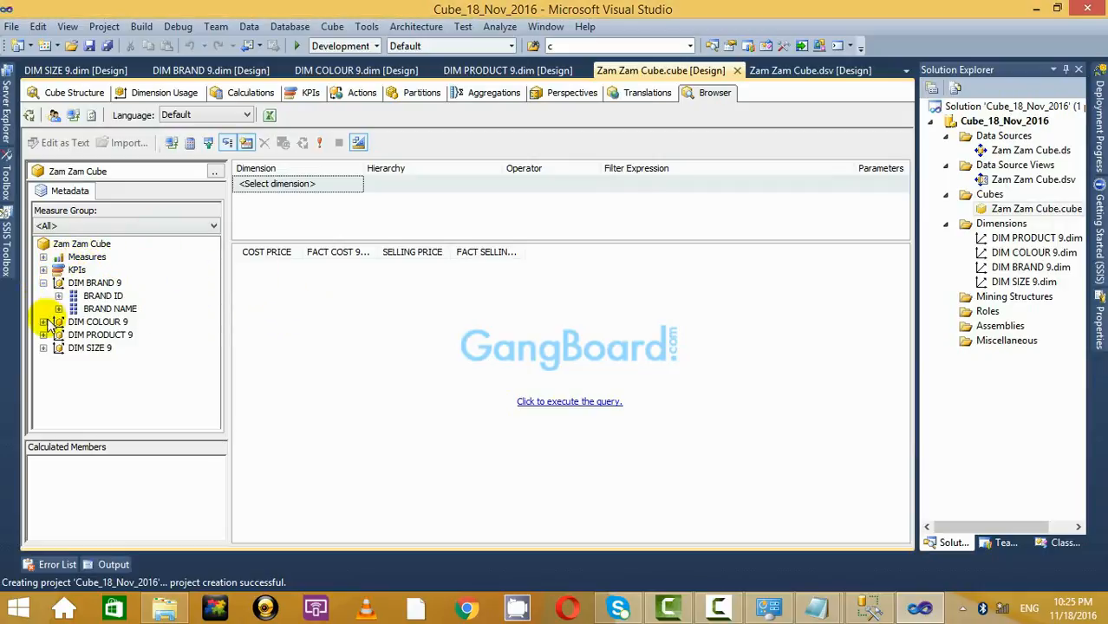
click(44, 283)
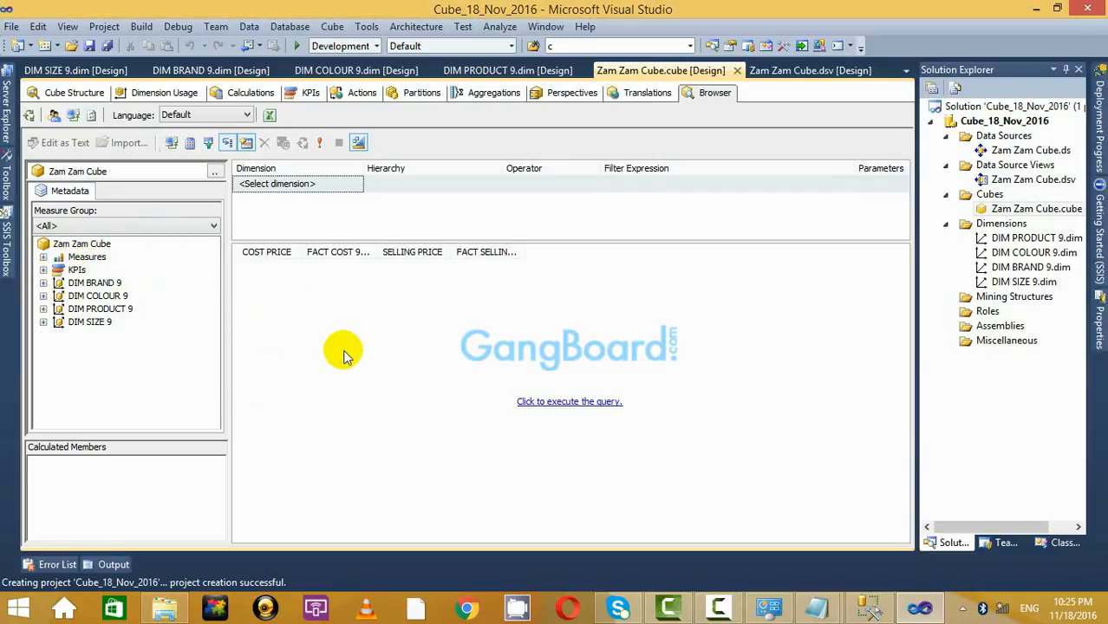
click(569, 402)
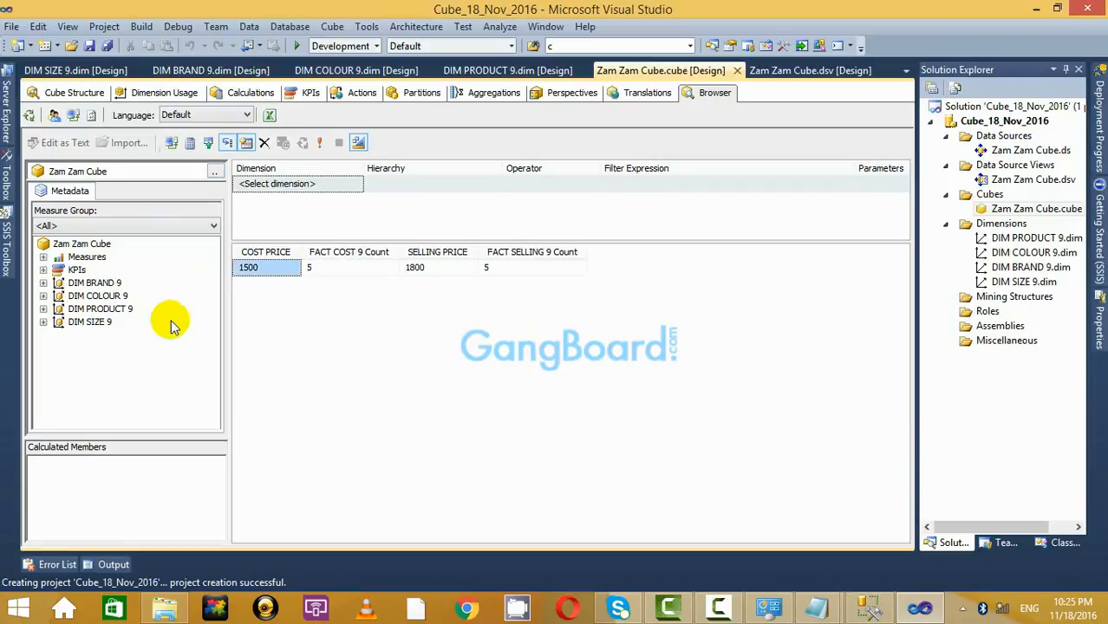
Add BRAND NAME, COLOUR NAME, PRODUCT NAME and SIZE NAME to the results grid.
click(44, 283)
drag(121, 314, 360, 290)
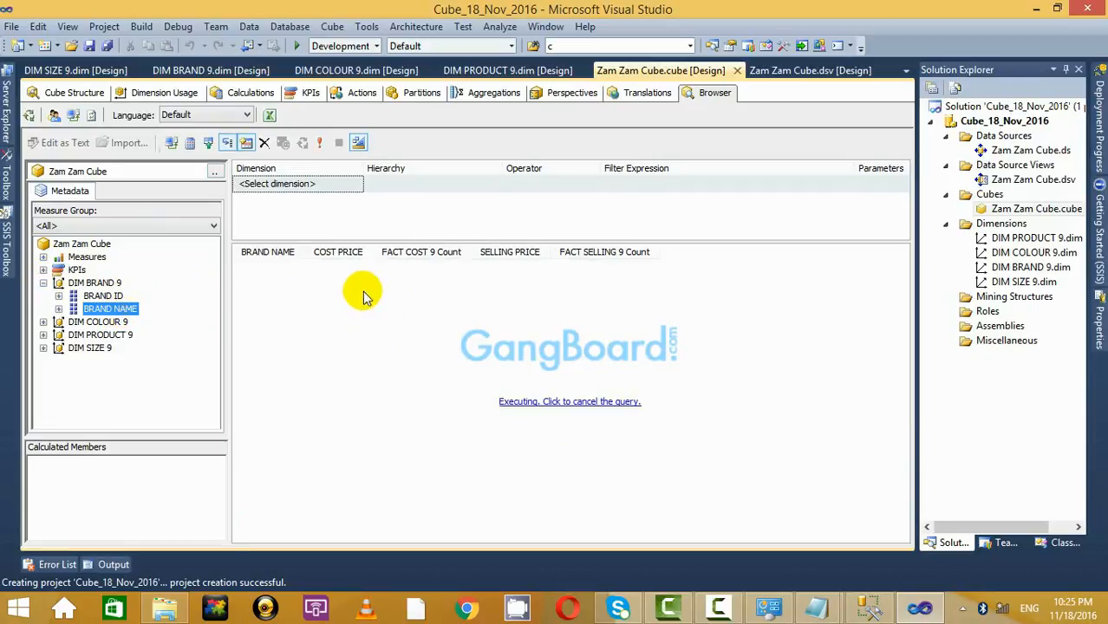
click(43, 322)
drag(119, 351, 373, 329)
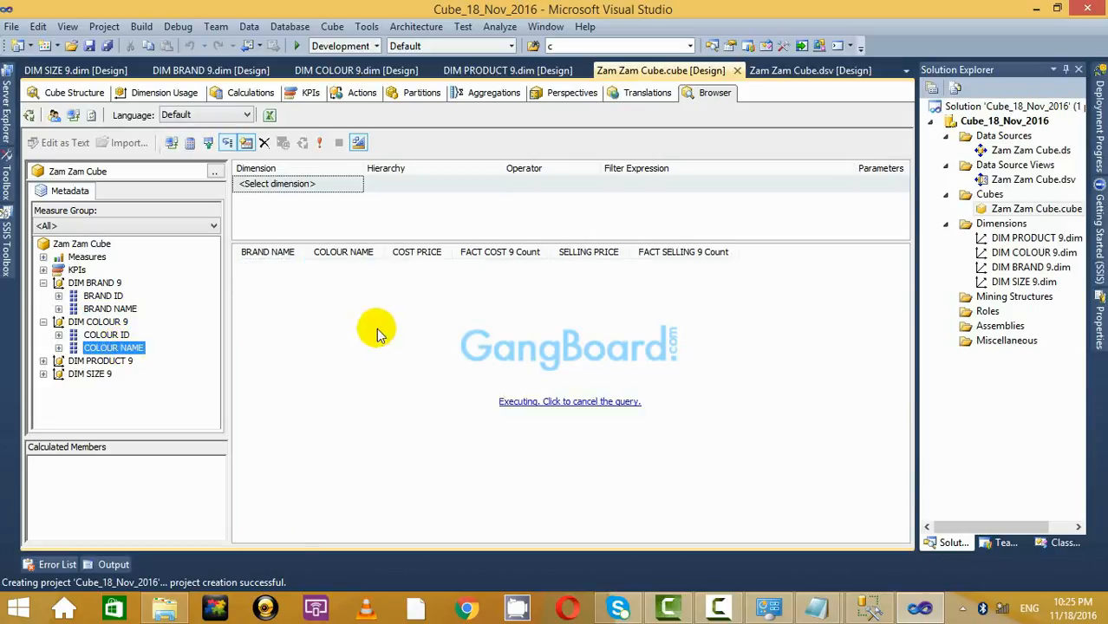
click(43, 361)
drag(128, 387, 322, 339)
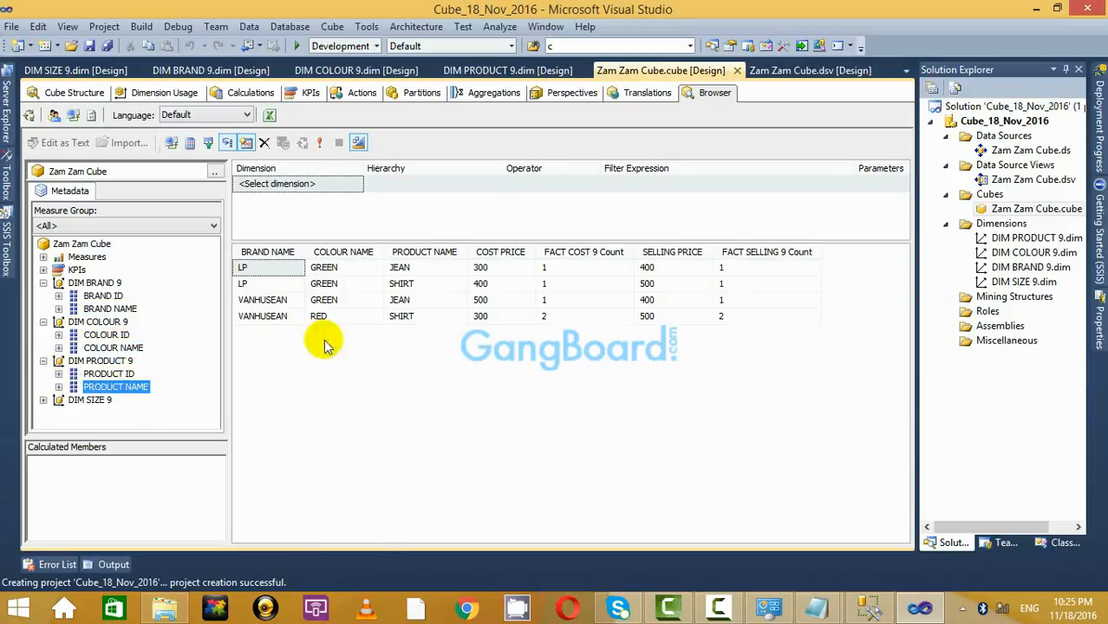
click(44, 399)
drag(104, 415, 460, 403)
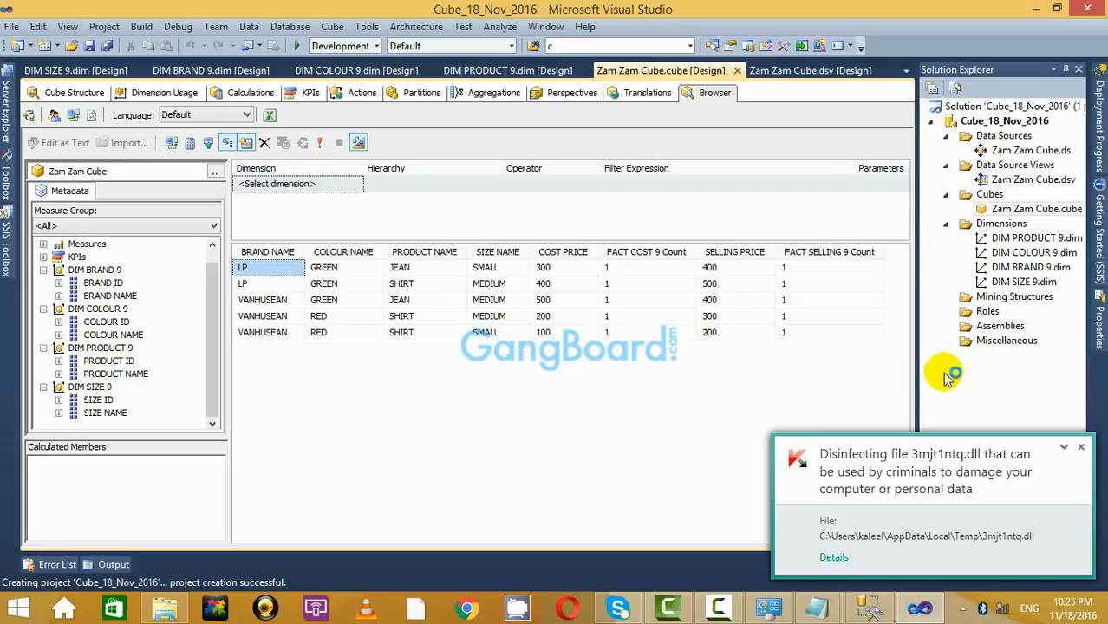
click(1081, 450)
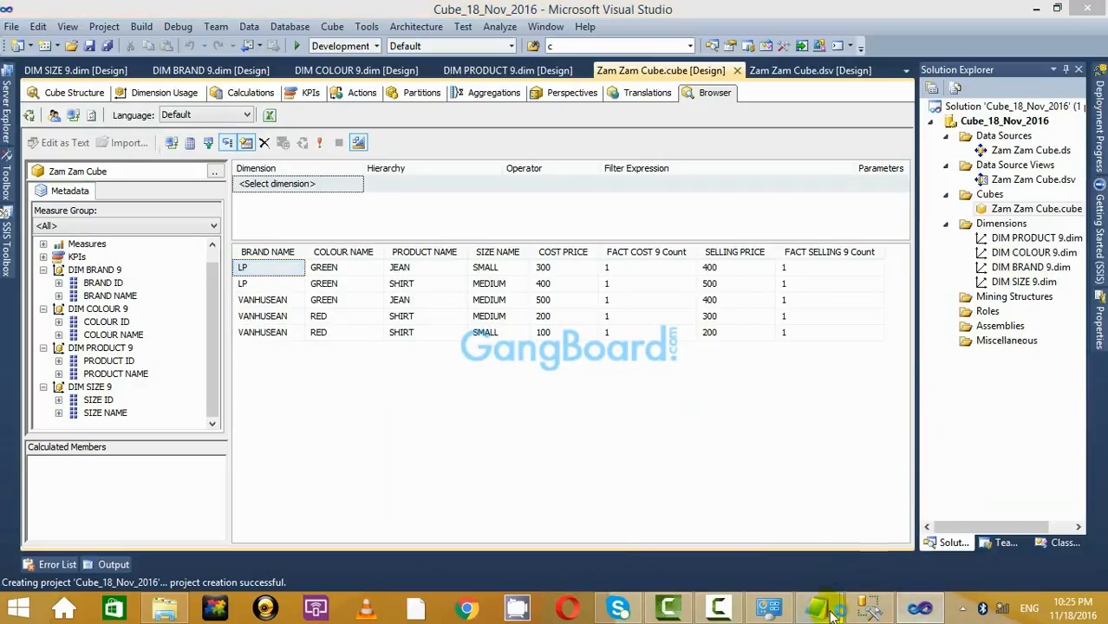
Show the Cube Structure tab and scroll through the Data Source View diagram.
click(78, 92)
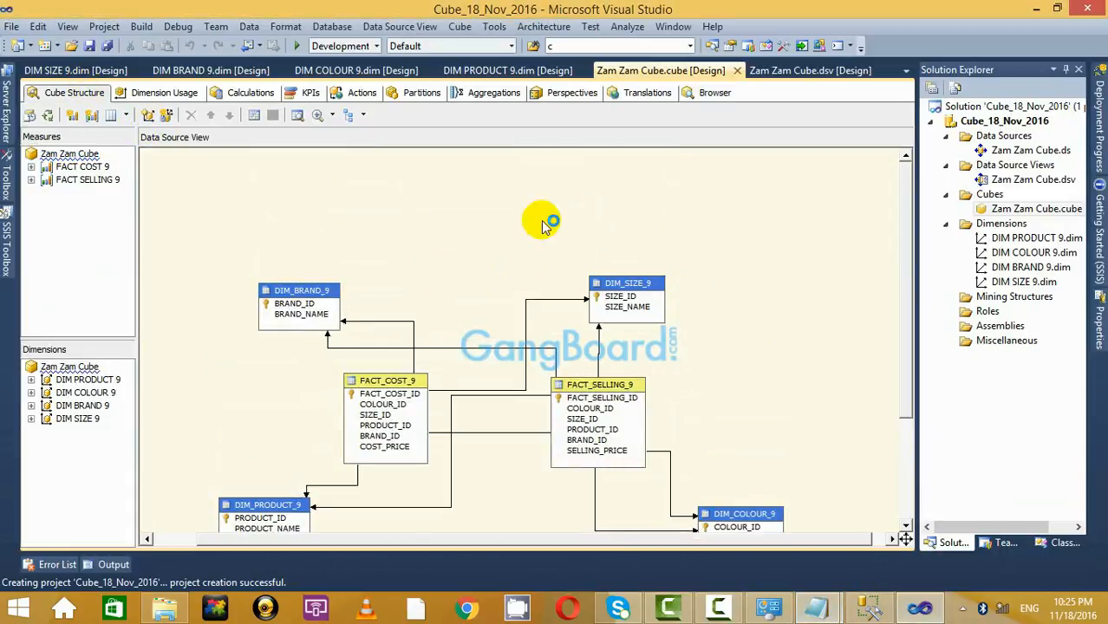
scroll(554, 385, down, 3)
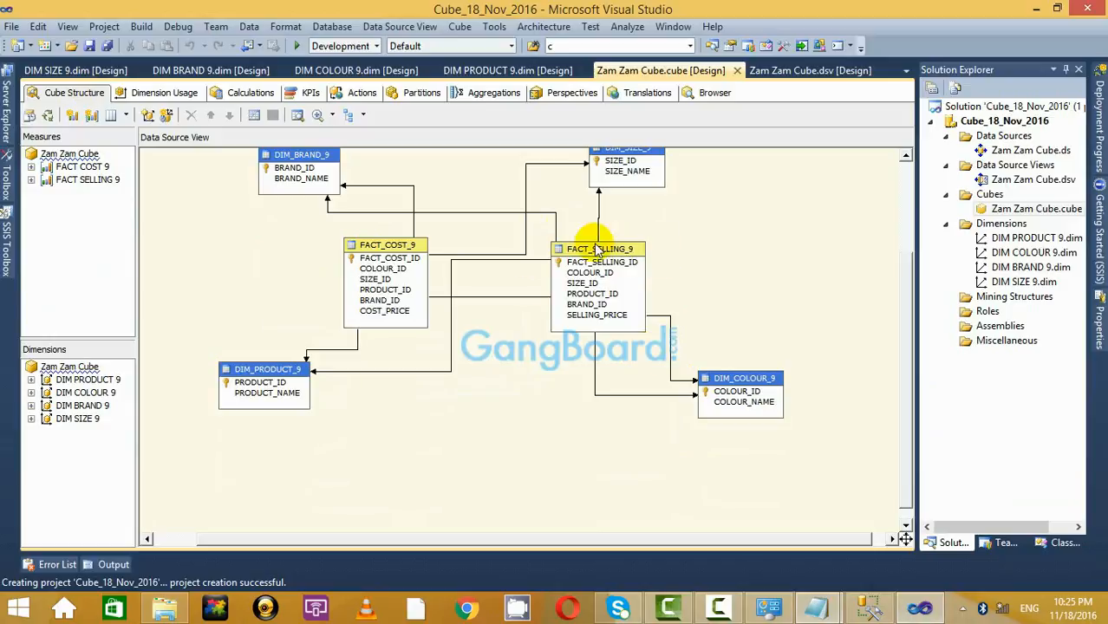
click(371, 241)
click(729, 269)
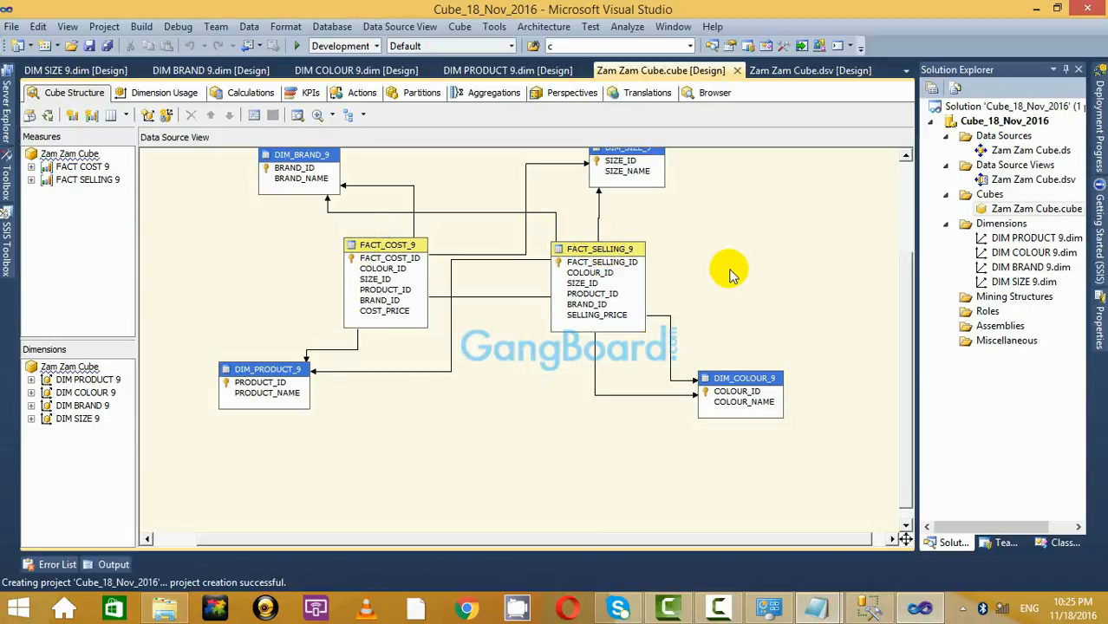
Switch to the Untitled - Notepad notes and continue after the star schema line.
click(811, 617)
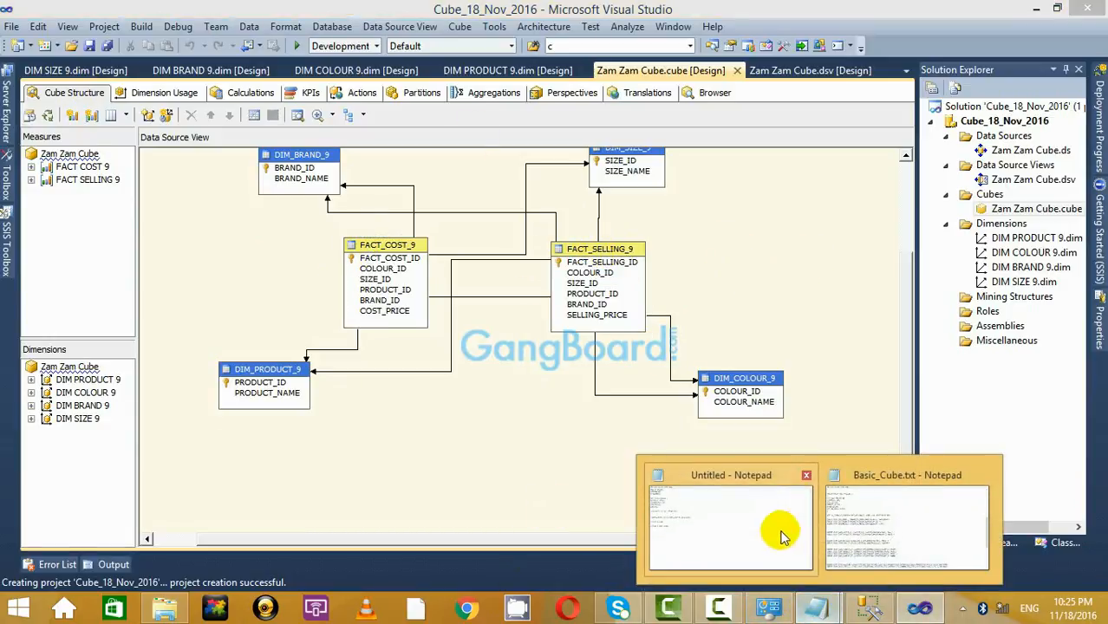
click(779, 531)
click(109, 266)
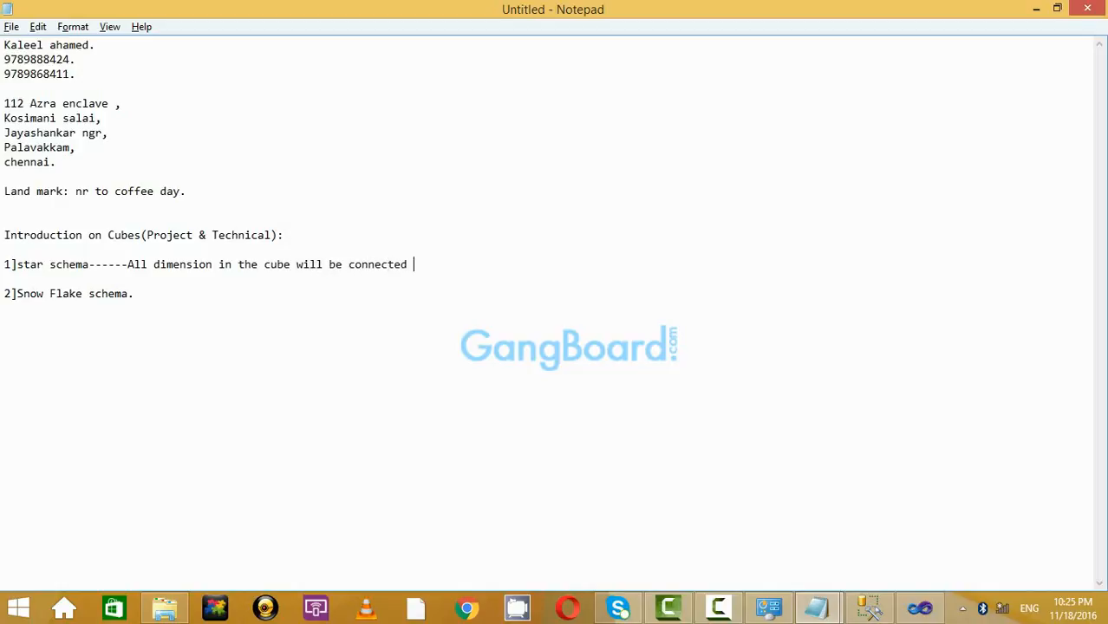
Extend the star schema note with 'to the' and capitalise 'Star'.
text(to the start)
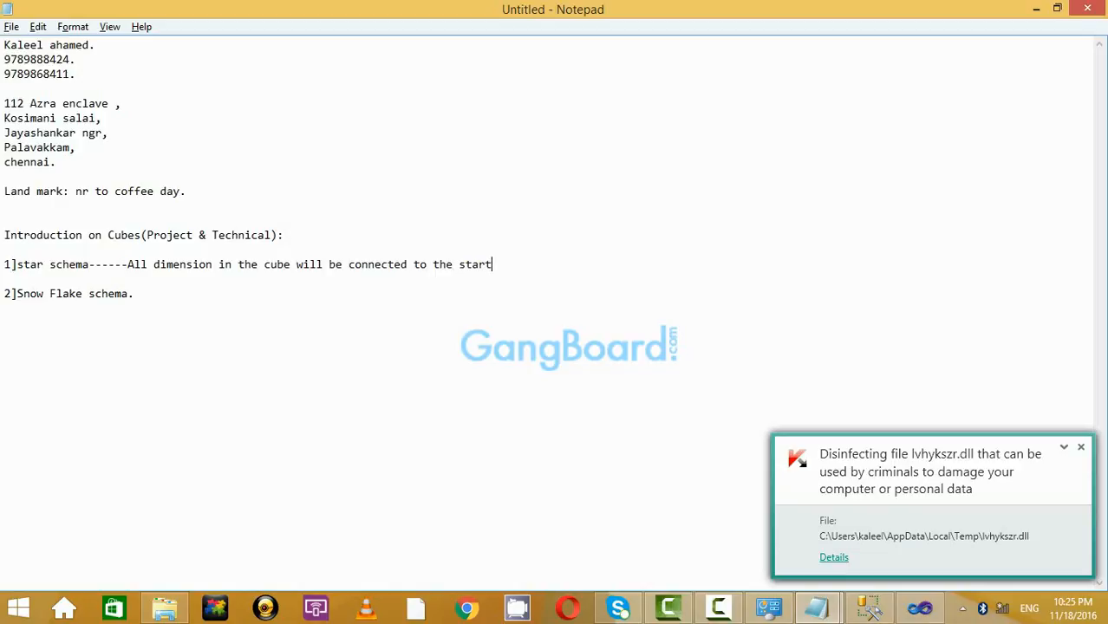
key(BackSpace)
key(BackSpace)
key(BackSpace)
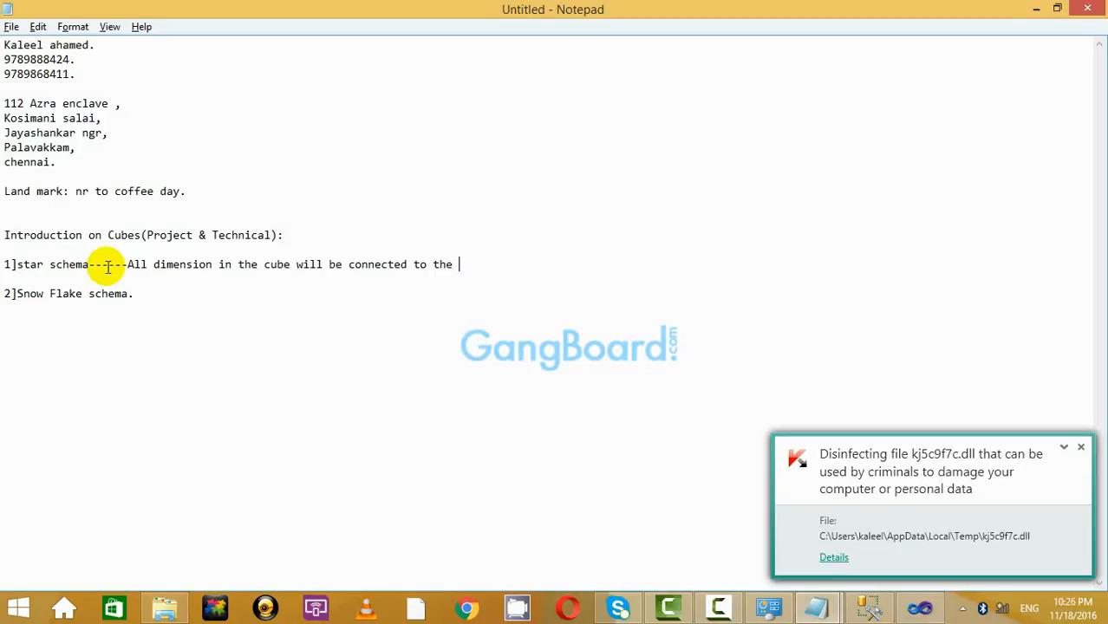
key(alt+Tab)
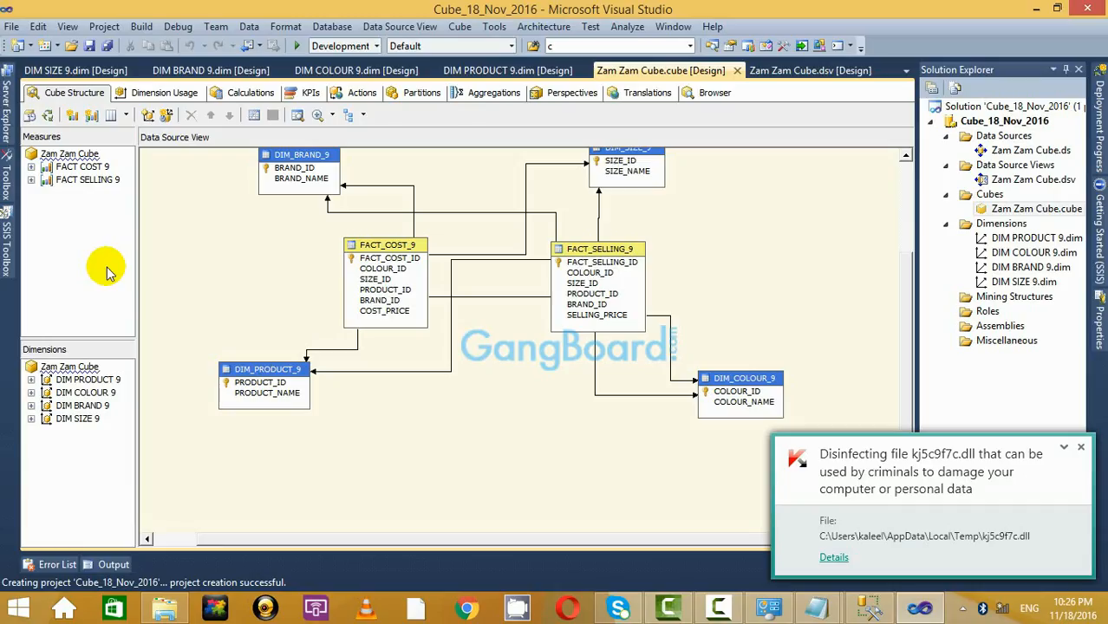
key(alt+Tab)
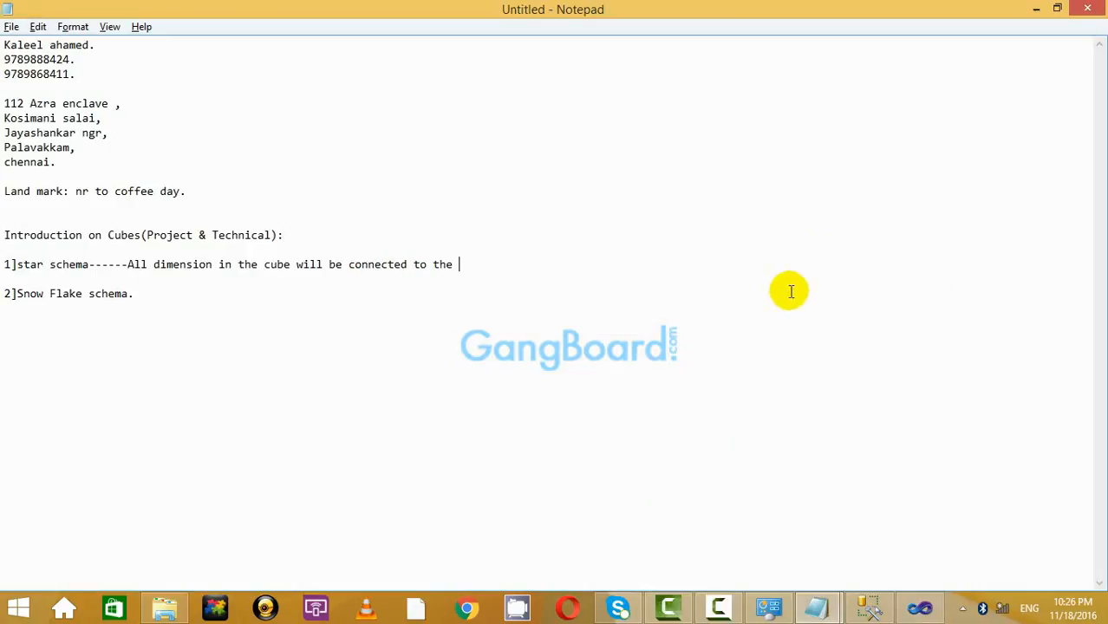
click(24, 269)
key(BackSpace)
text(S)
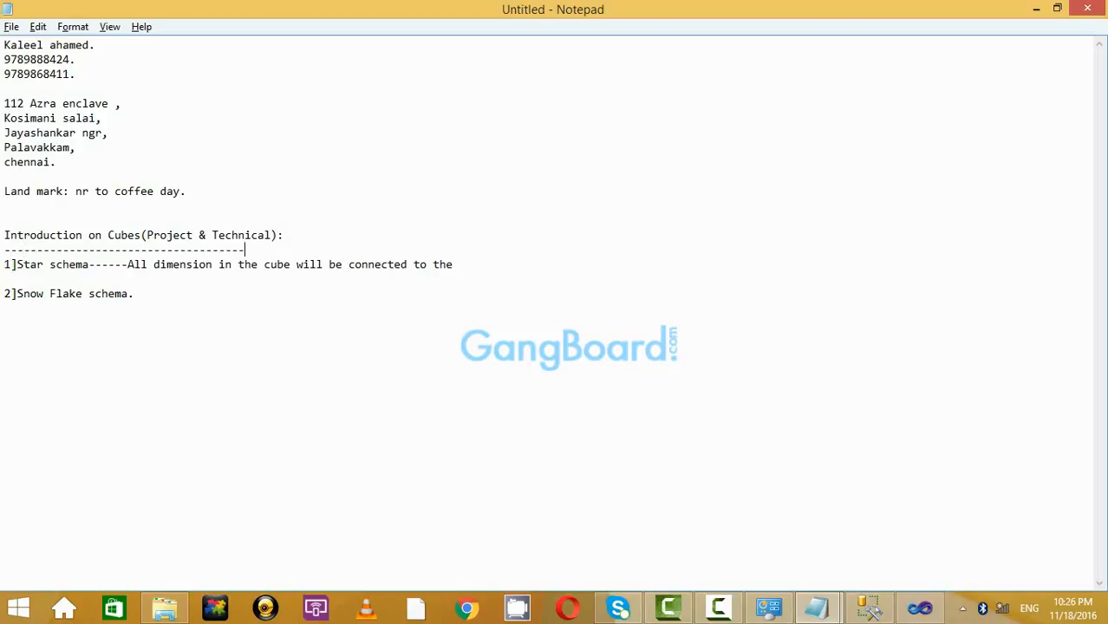
Fix the blank line, replace Snow Flake schema's period with a dash, and trim spaces before 'All'.
key(Return)
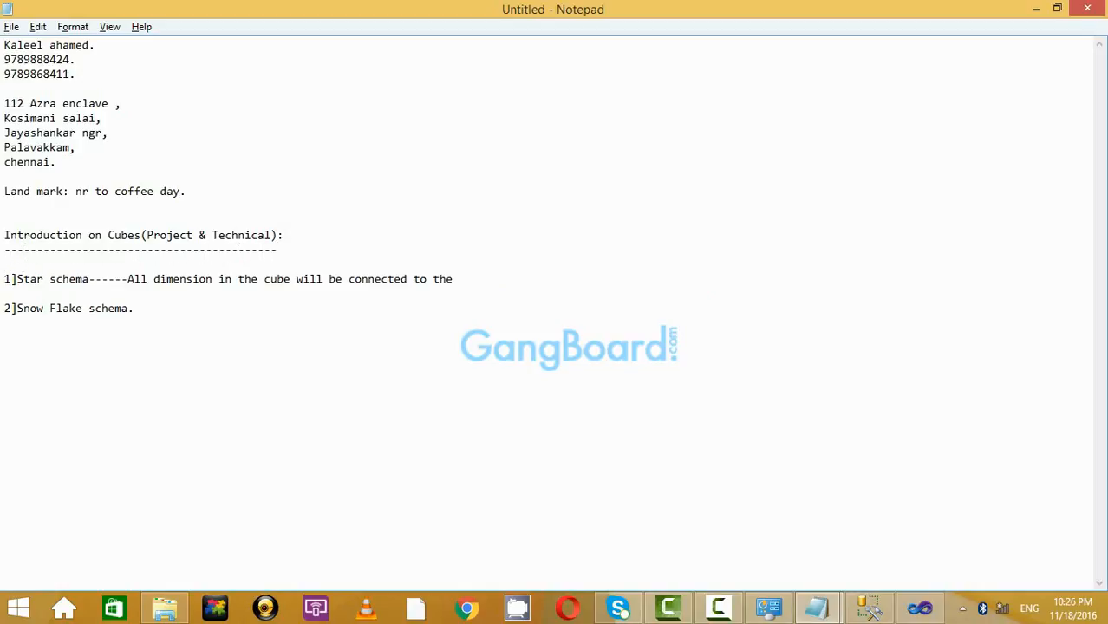
key(Return)
key(Delete)
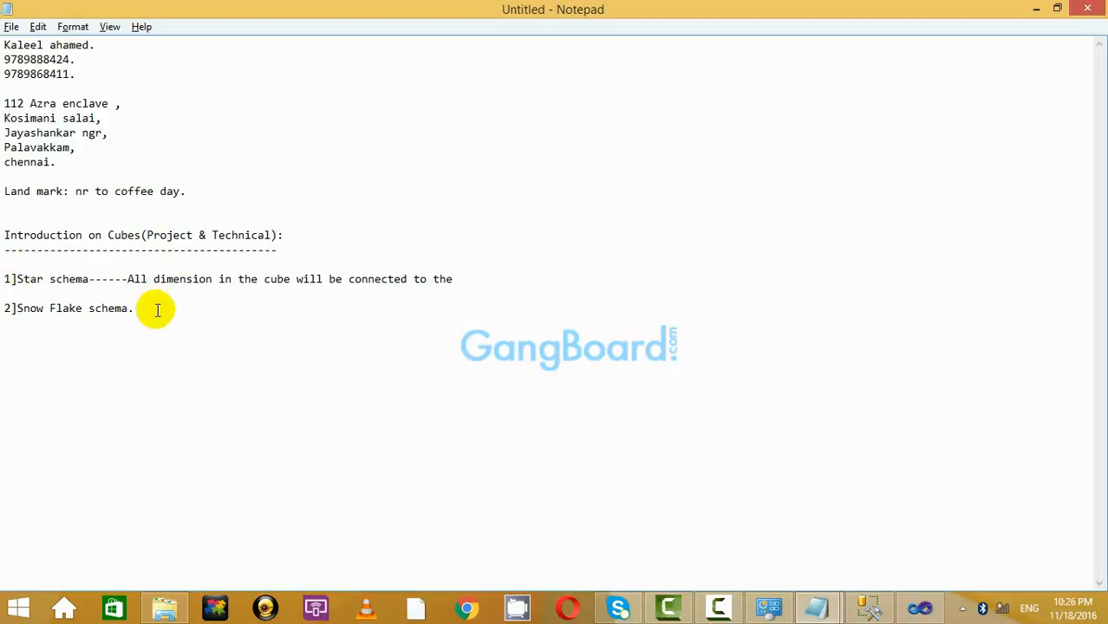
key(BackSpace)
text(------>)
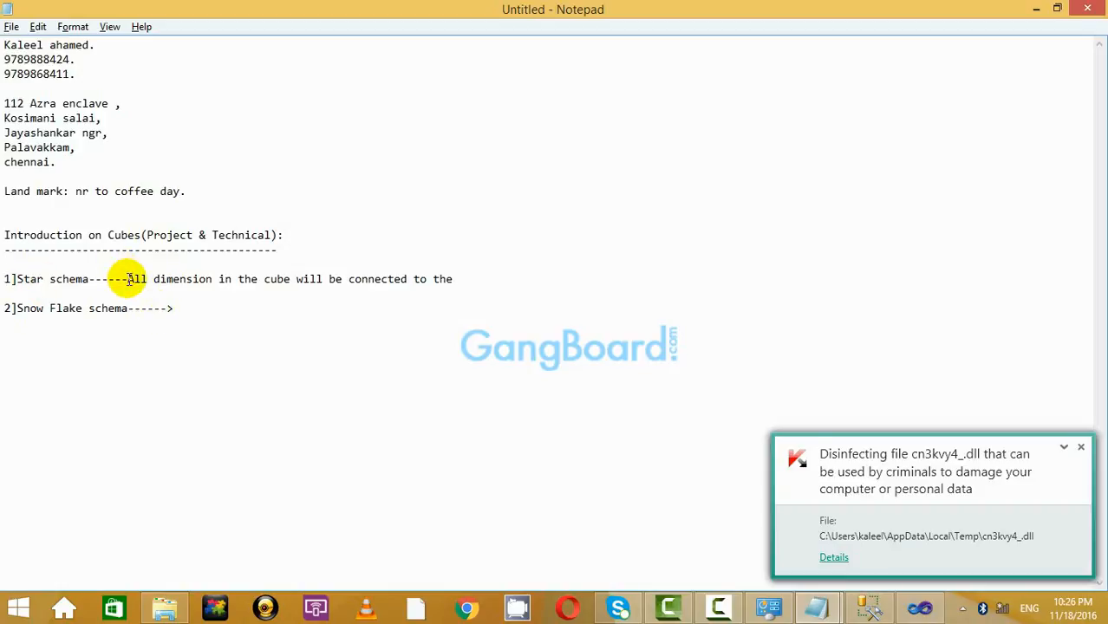
click(128, 279)
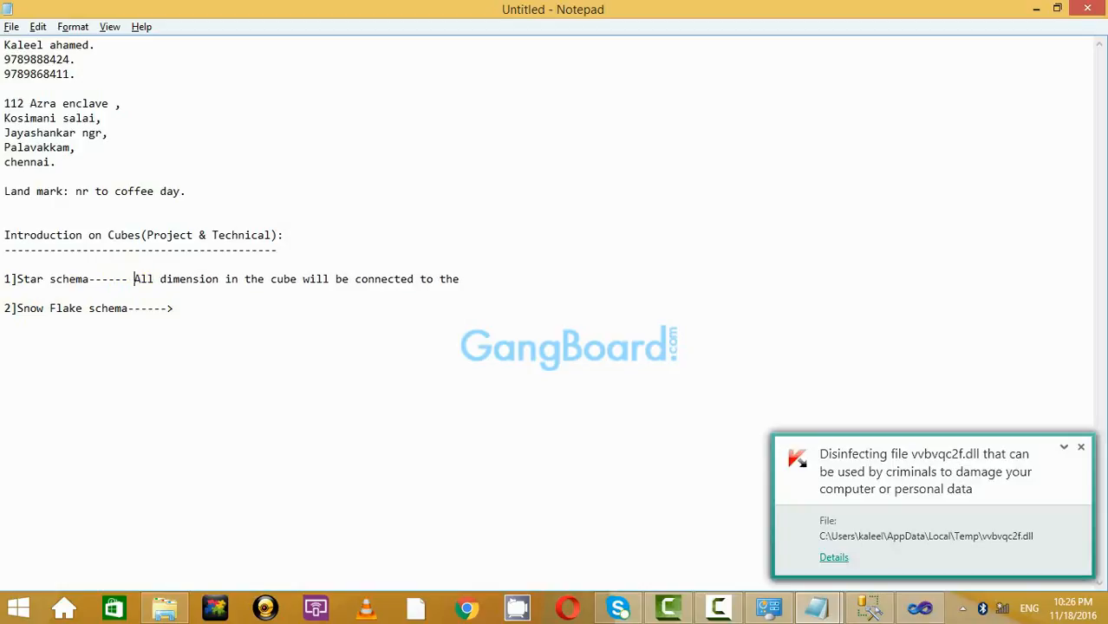
key(BackSpace)
key(BackSpace)
key(BackSpace)
key(BackSpace)
key(BackSpace)
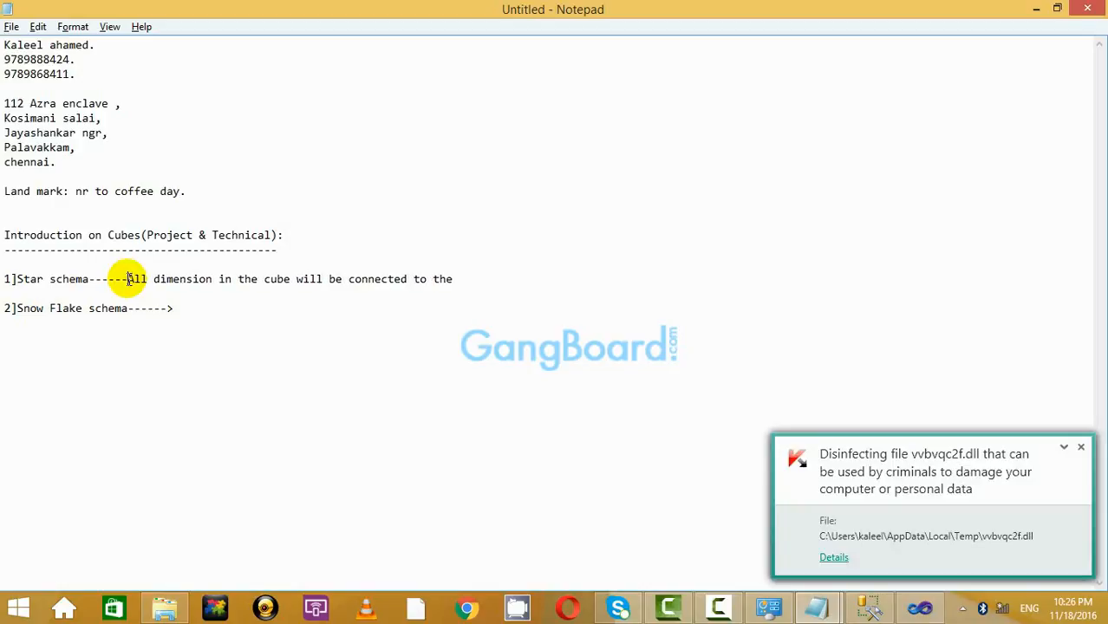
Put a dashed arrow before 'All' on the Star schema line.
text(-------)
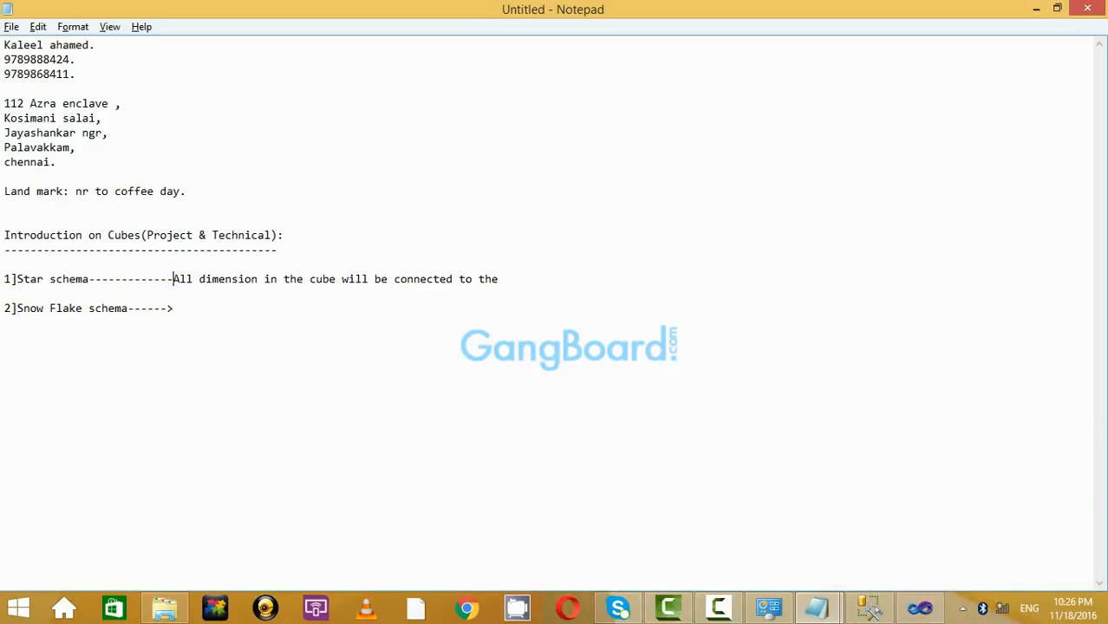
key(BackSpace)
key(Return)
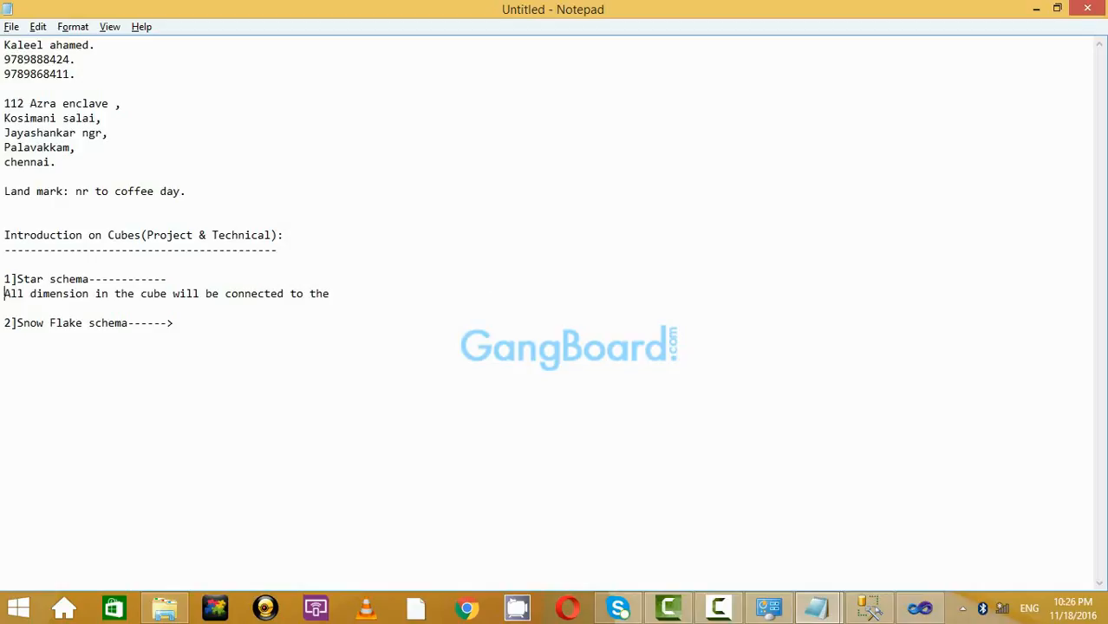
key(BackSpace)
text(-)
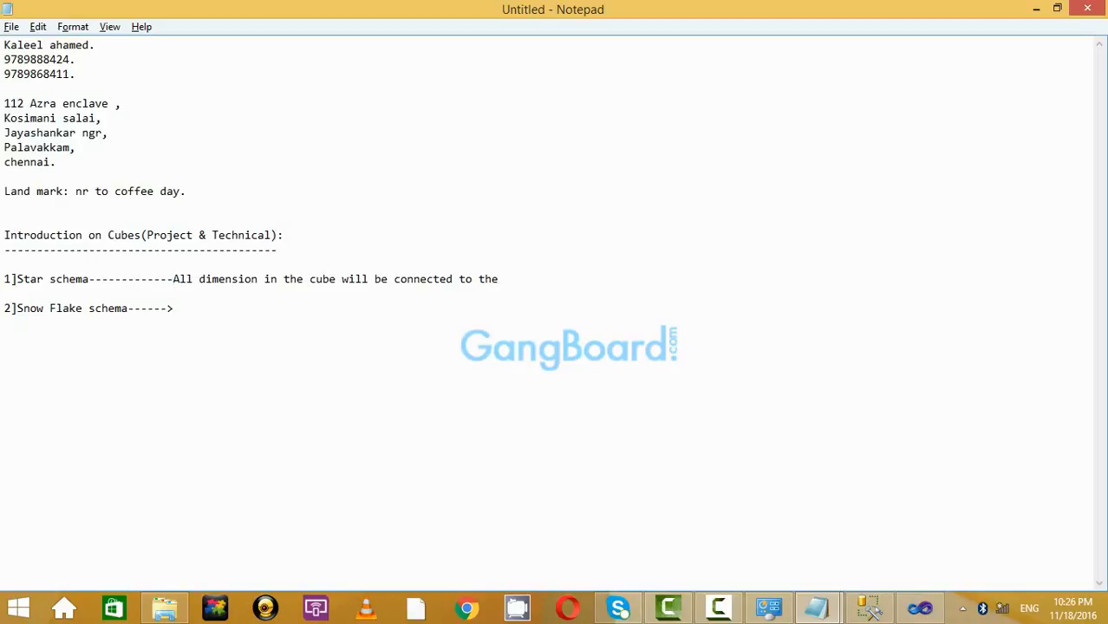
text(>)
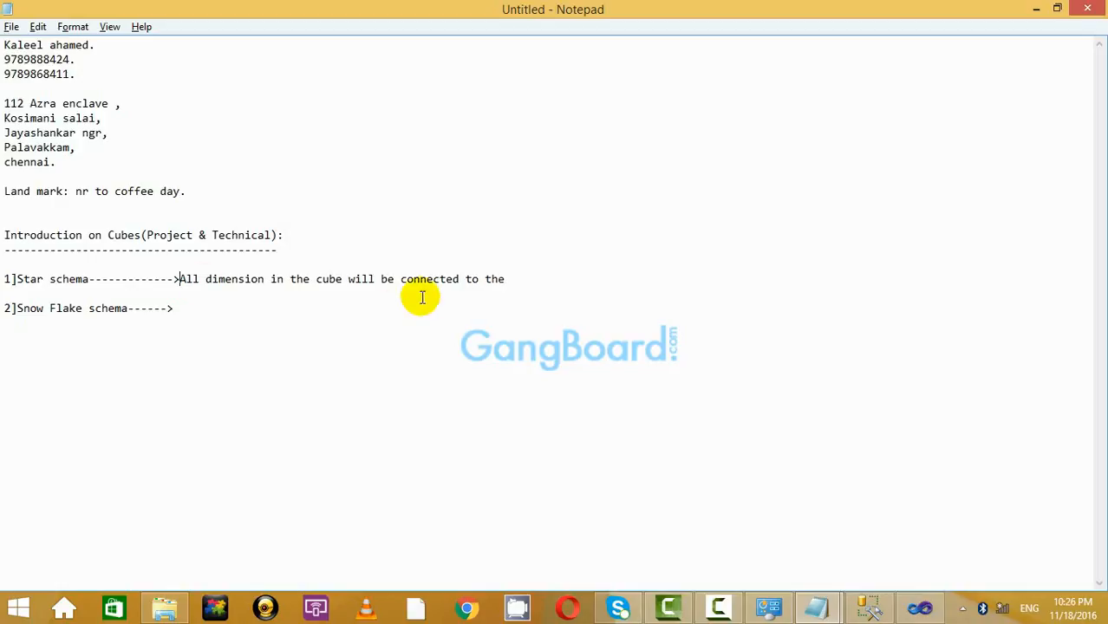
End the Star schema sentence with 'directly connected to the cube.'.
click(516, 278)
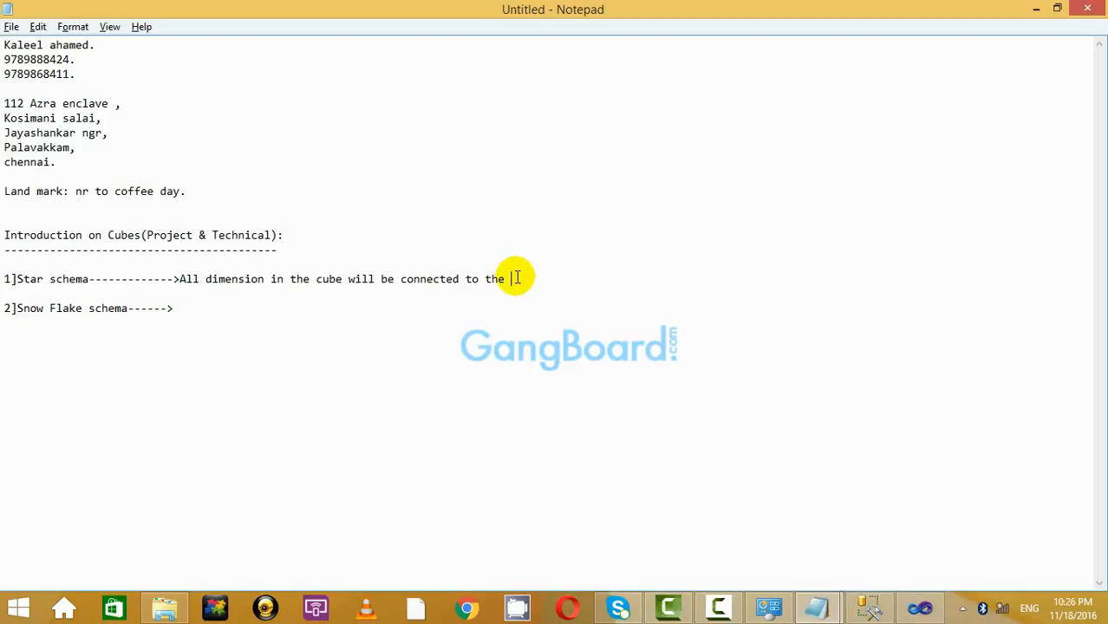
text(cube)
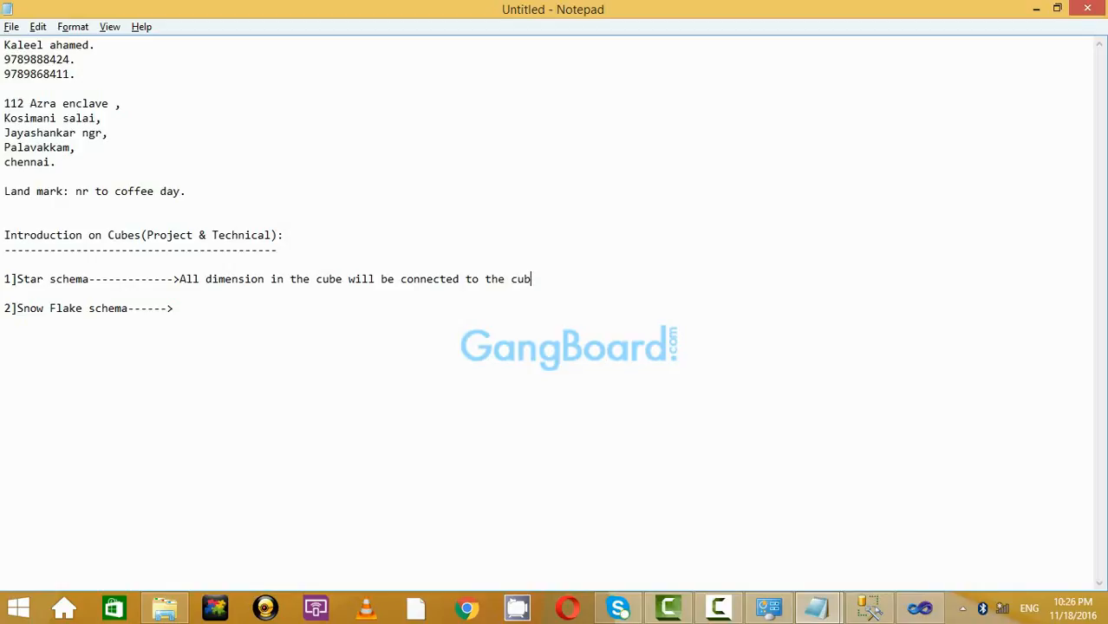
key(BackSpace)
key(BackSpace)
key(BackSpace)
key(BackSpace)
key(BackSpace)
key(BackSpace)
key(BackSpace)
key(BackSpace)
key(BackSpace)
key(BackSpace)
key(BackSpace)
key(BackSpace)
key(BackSpace)
key(BackSpace)
key(BackSpace)
key(BackSpace)
key(BackSpace)
key(BackSpace)
key(BackSpace)
key(BackSpace)
text(d)
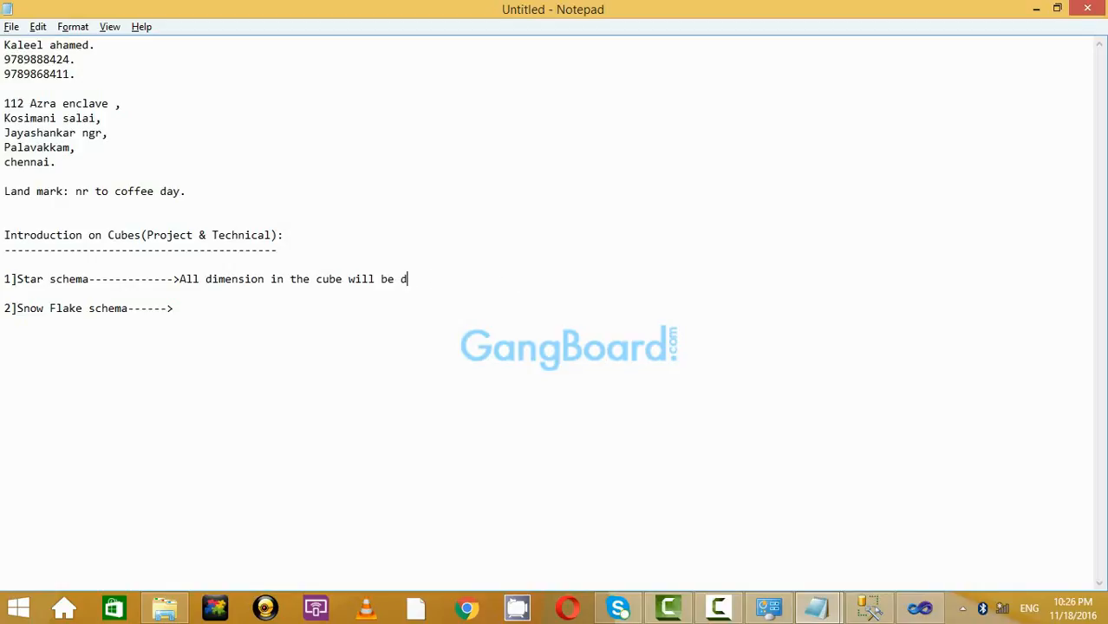
text(irectly conne)
key(BackSpace)
key(BackSpace)
key(BackSpace)
text(e)
text(cted to )
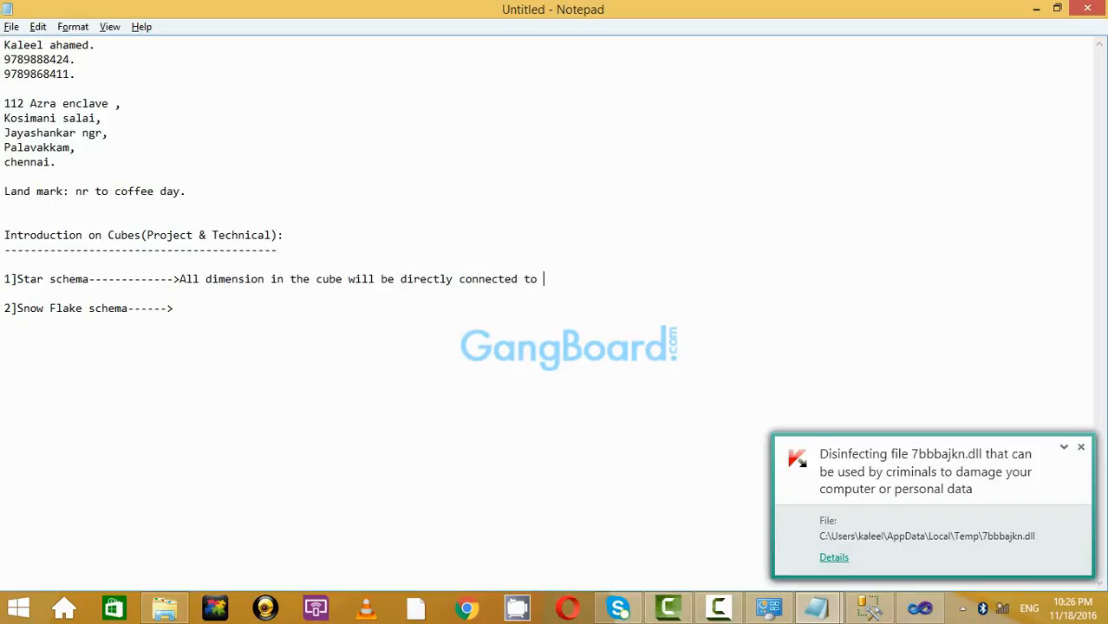
text(the cube.)
Add a new line 'which is called as start schema.' below it.
key(Return)
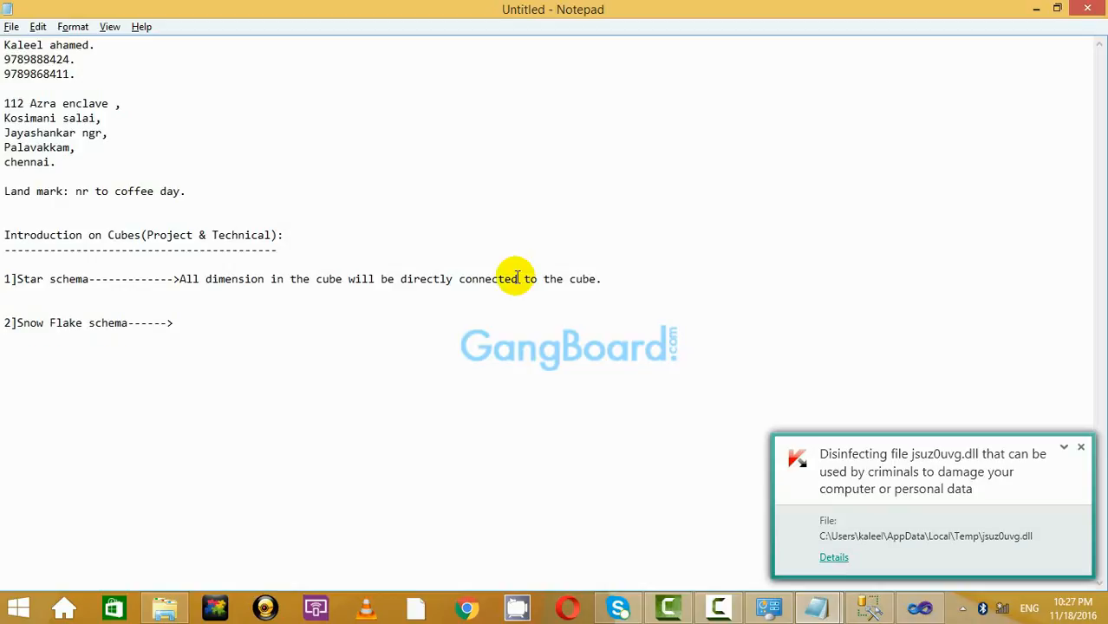
text(which is very)
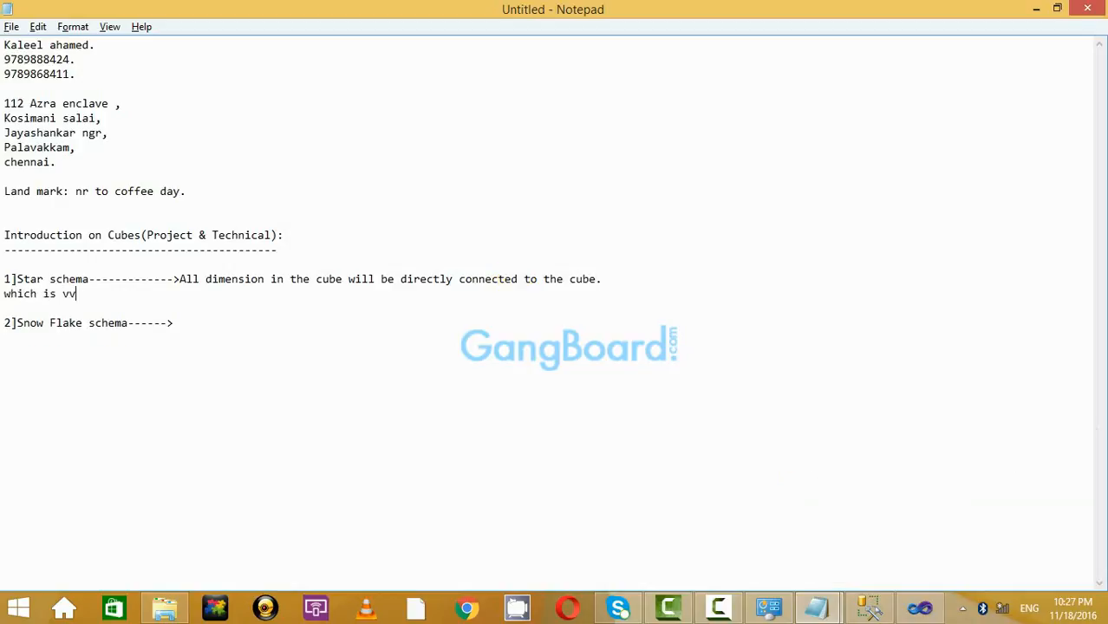
key(BackSpace)
key(BackSpace)
key(BackSpace)
text(called as start)
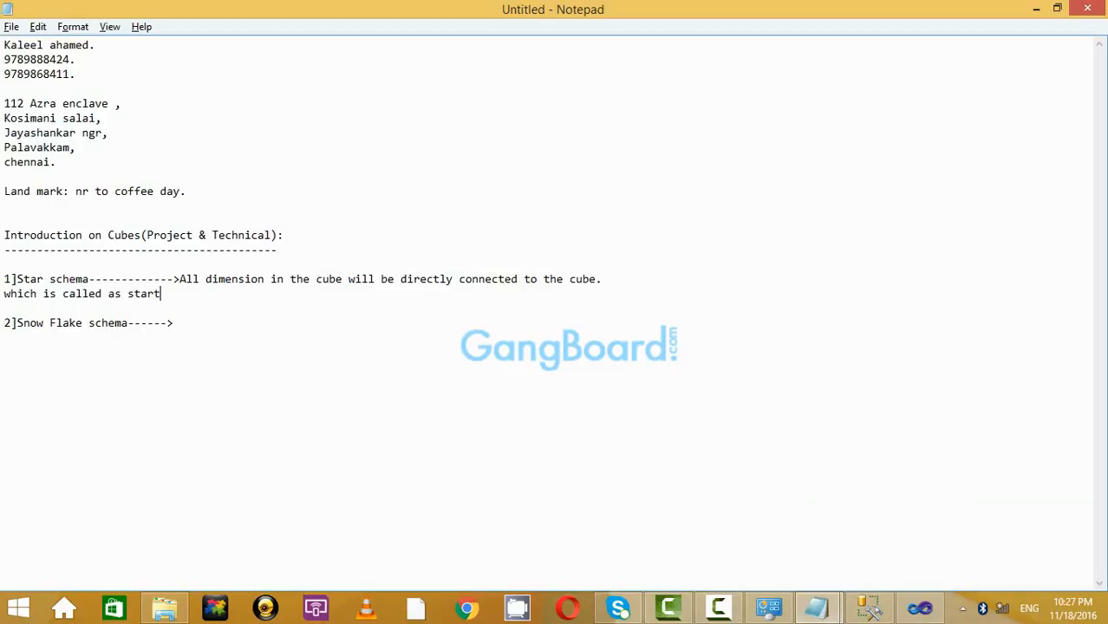
text( schema.)
key(Return)
key(Down)
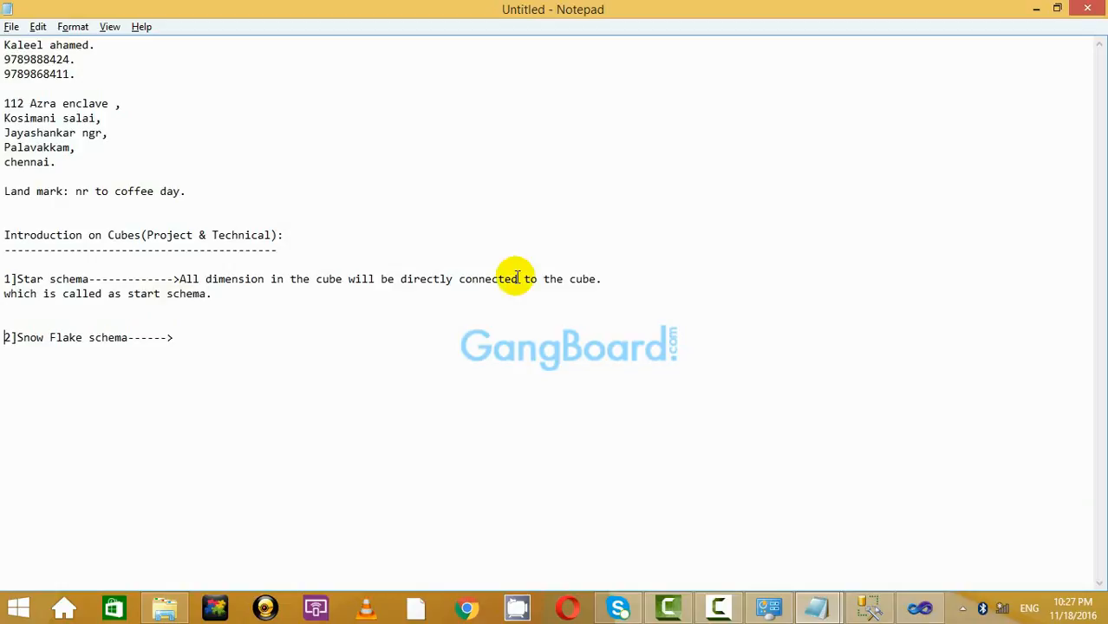
Write the Snow Flake note: some dimensions not connected directly to the cube, called the snow flake schema.
click(227, 334)
text(Some )
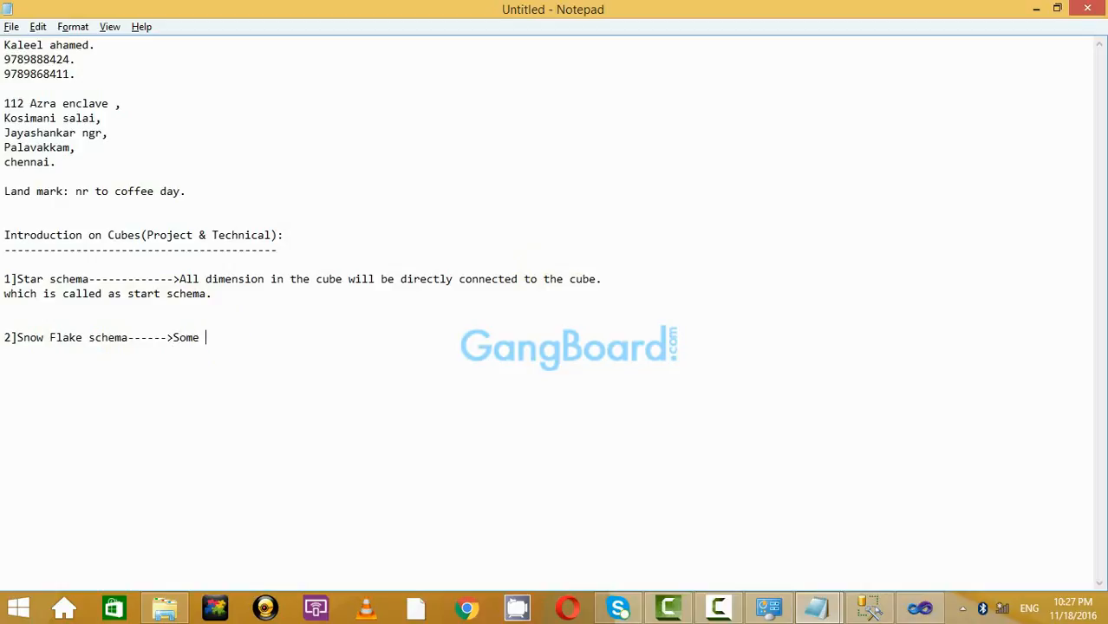
text(of the dimensions will )
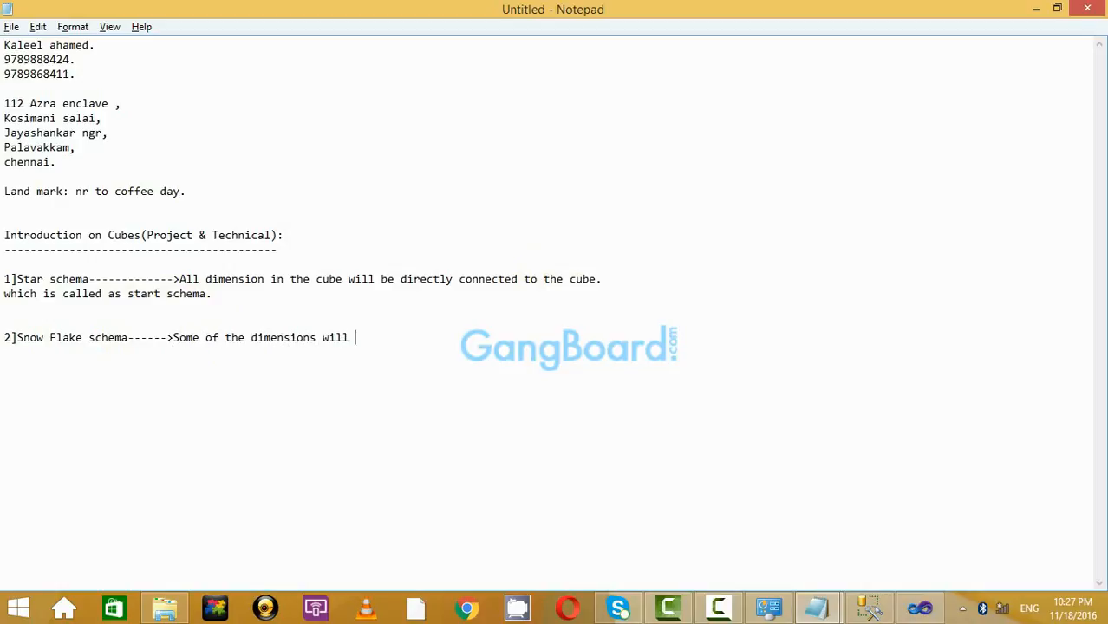
text(not be connected)
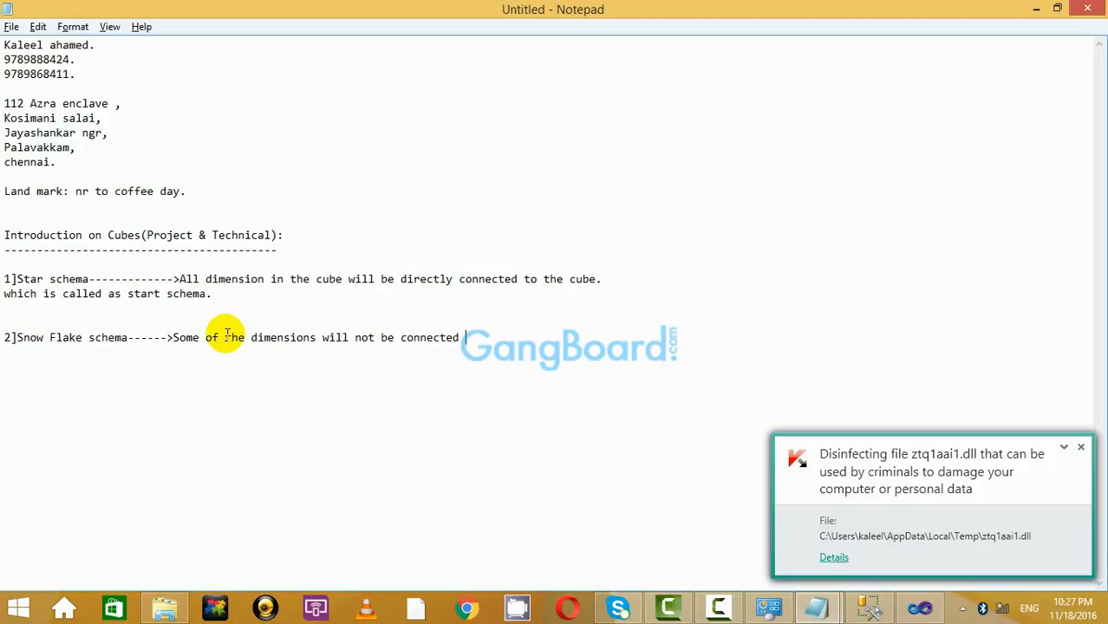
text( directl)
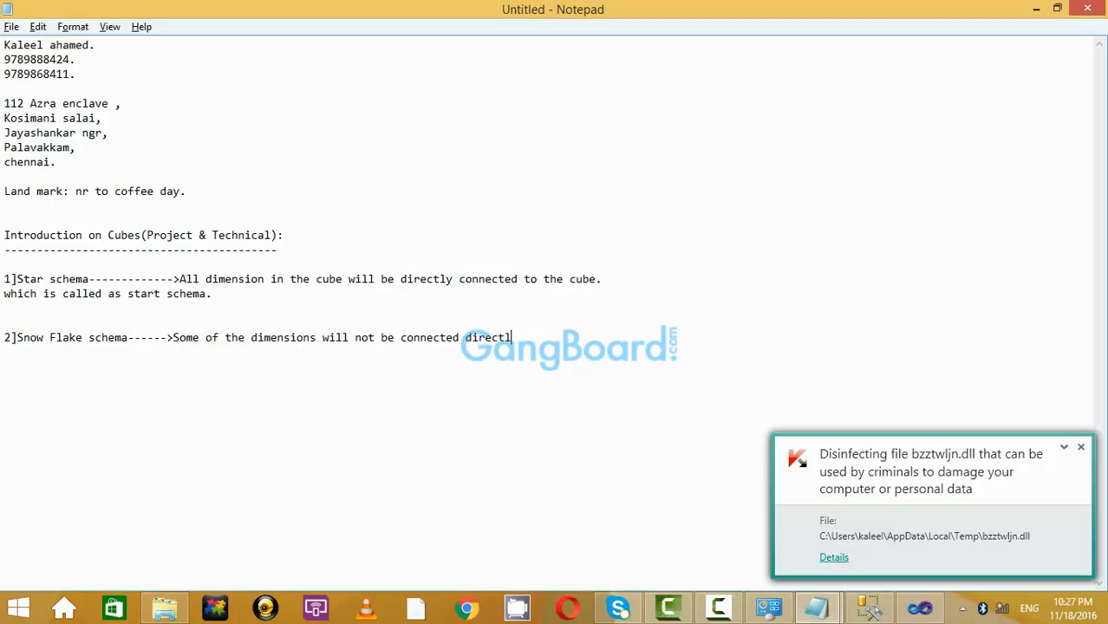
text(y to the cuv)
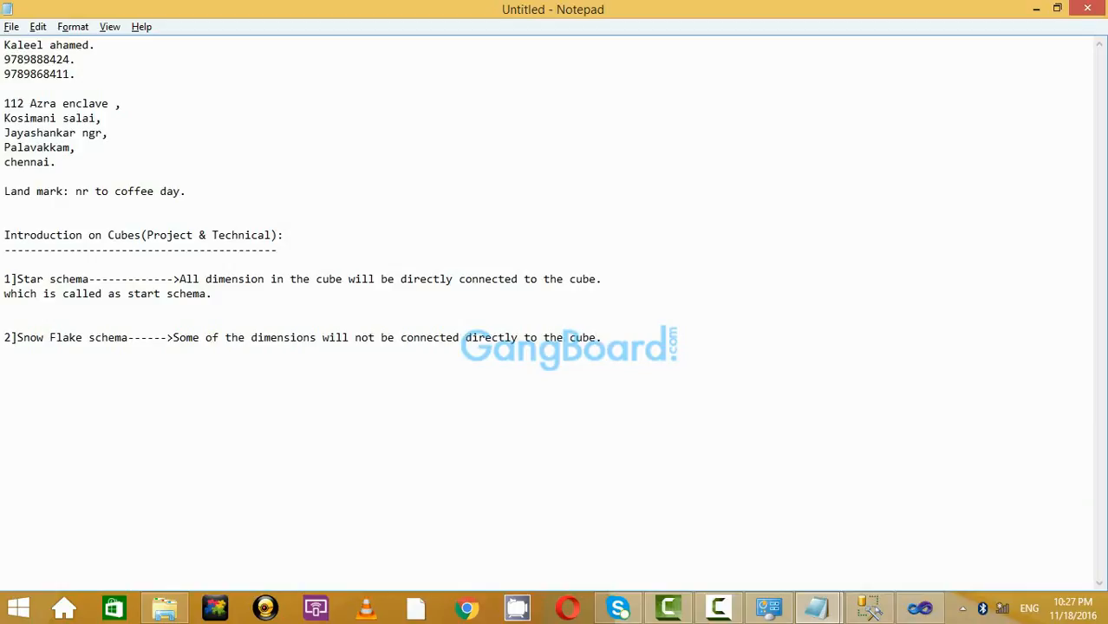
text(which is called a)
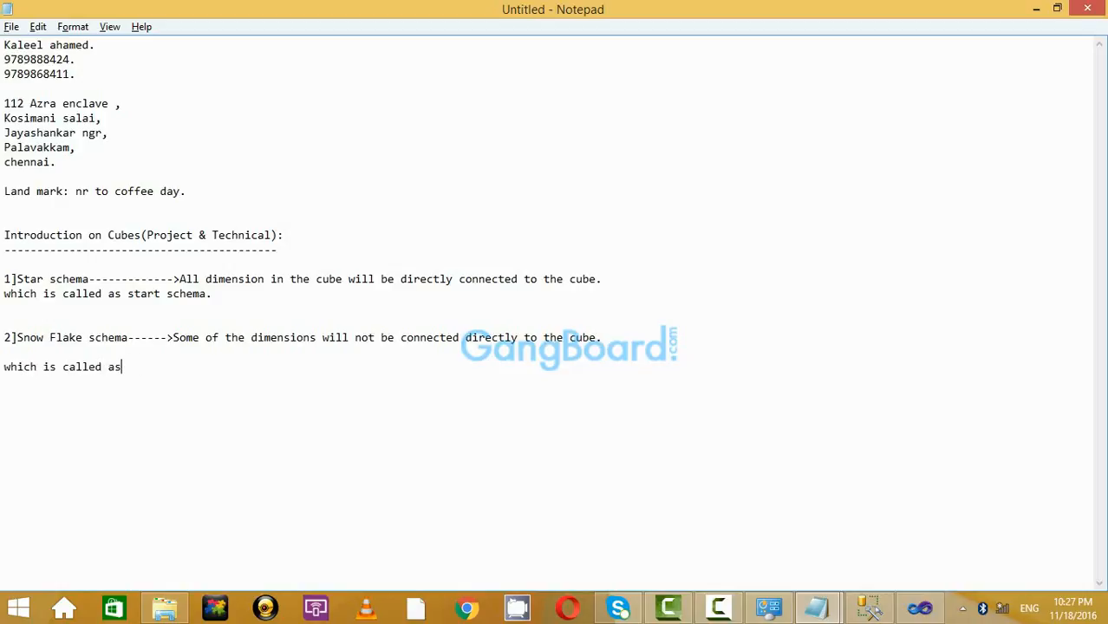
text(the snow flake schema.)
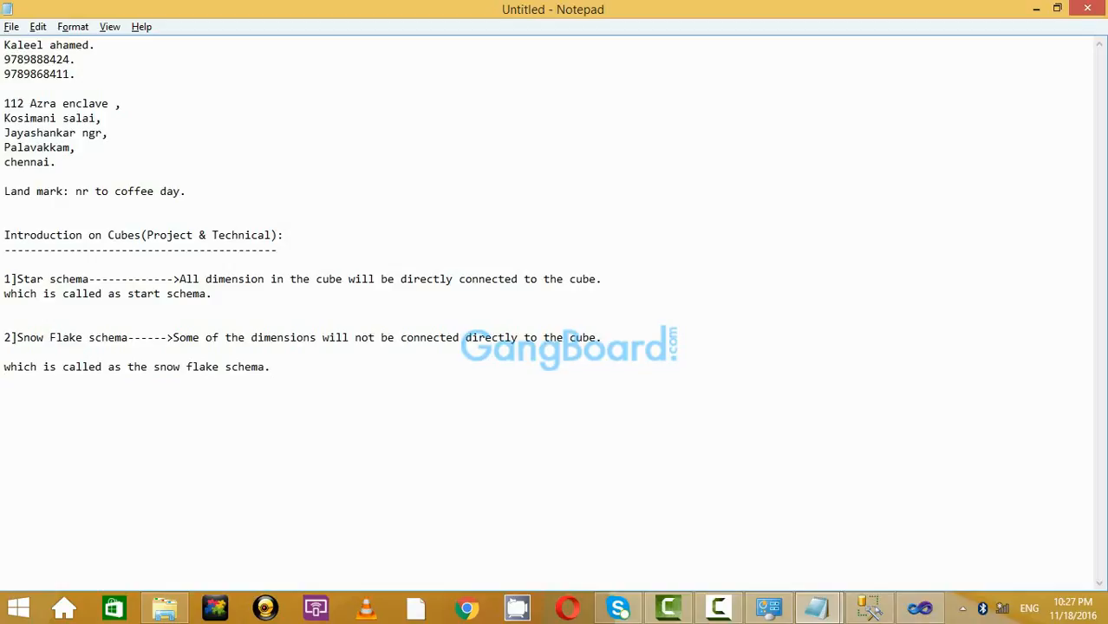
Remove the blank lines around the Snow Flake schema text and highlight the star schema description.
key(Up)
key(Delete)
key(Delete)
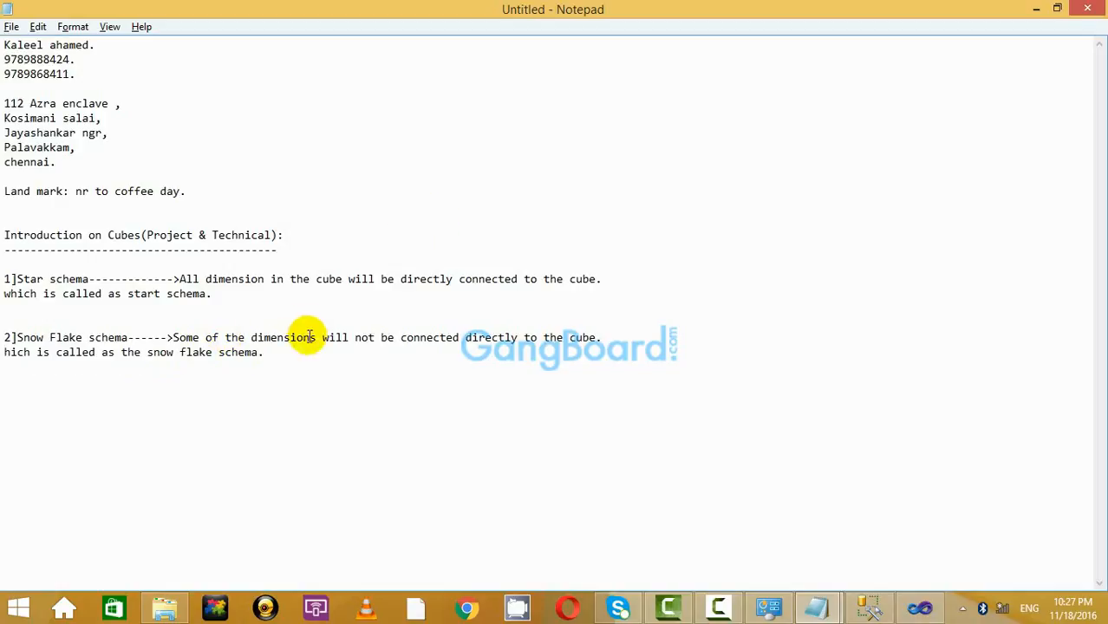
click(319, 362)
key(Delete)
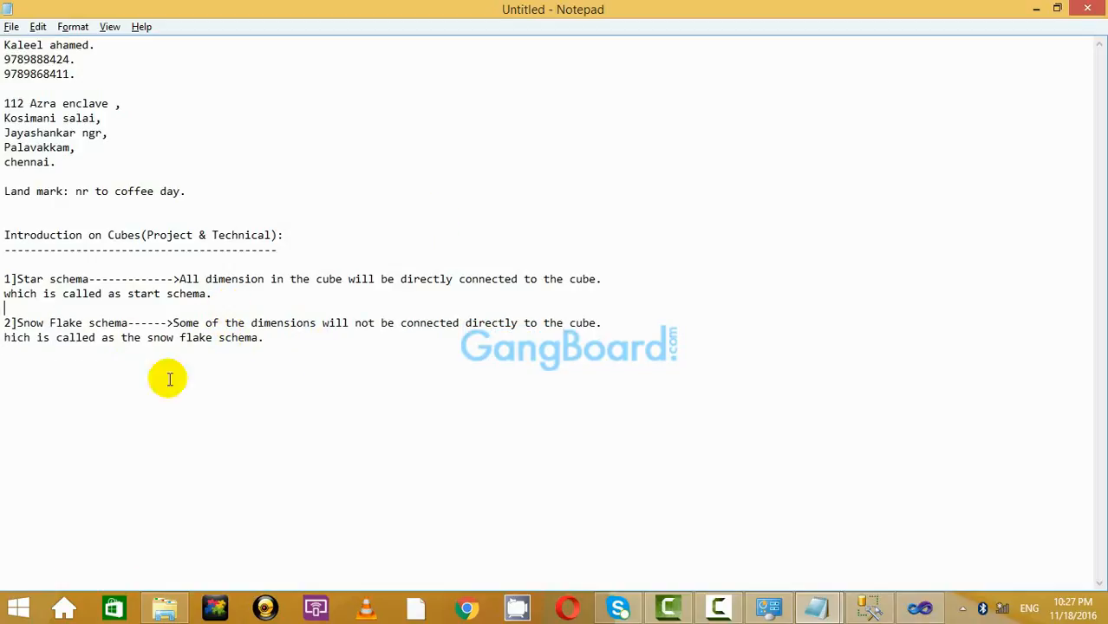
drag(326, 354, 4, 279)
click(149, 293)
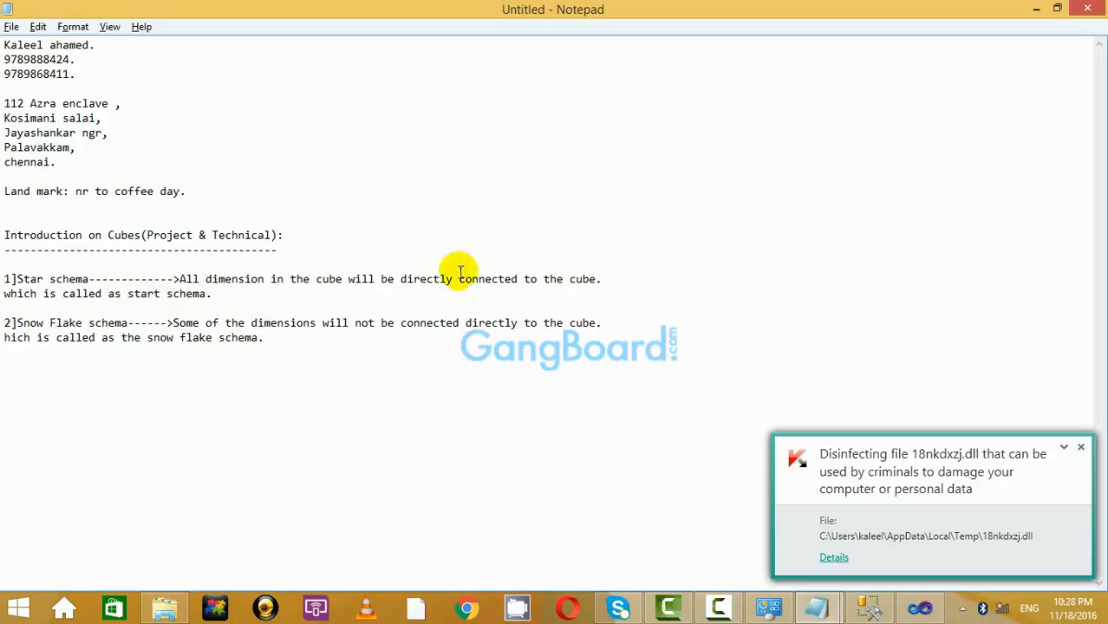
click(1080, 448)
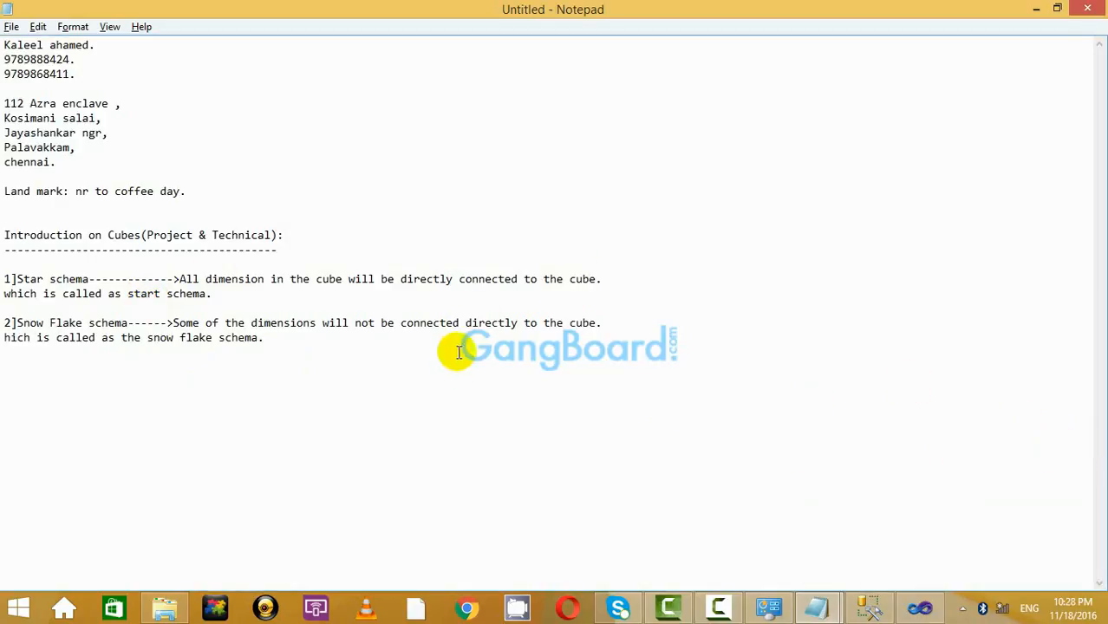
drag(203, 278, 485, 296)
click(485, 297)
Replace 'cube' with 'fact tables', add 'tables' after dimension, and end the snowflake line 'fact table.'.
double_click(582, 279)
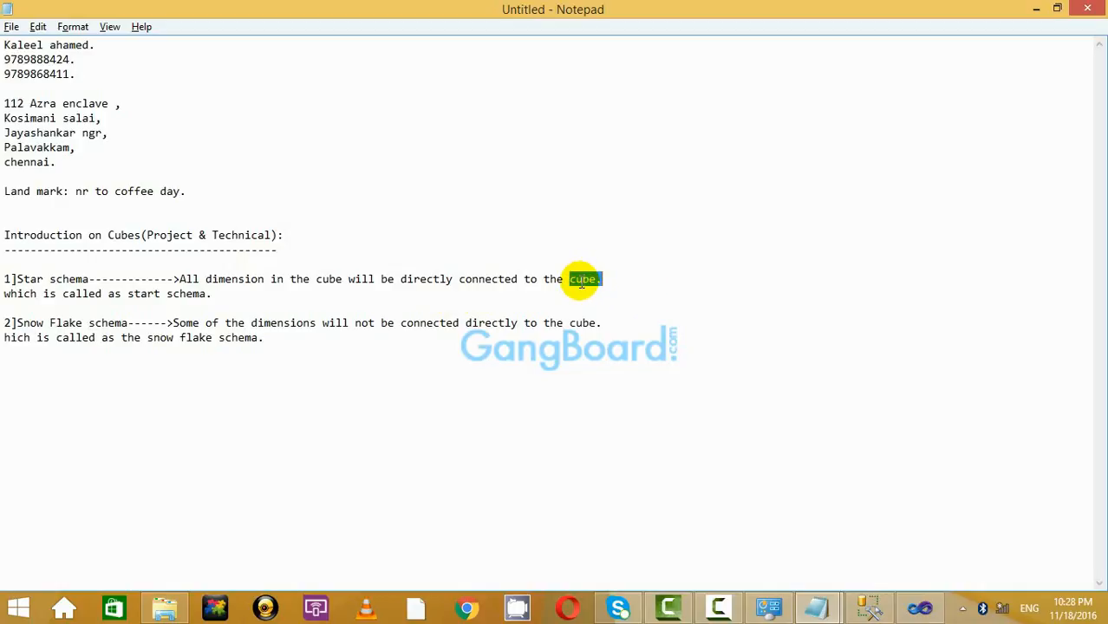
click(582, 279)
key(BackSpace)
key(BackSpace)
text(fa)
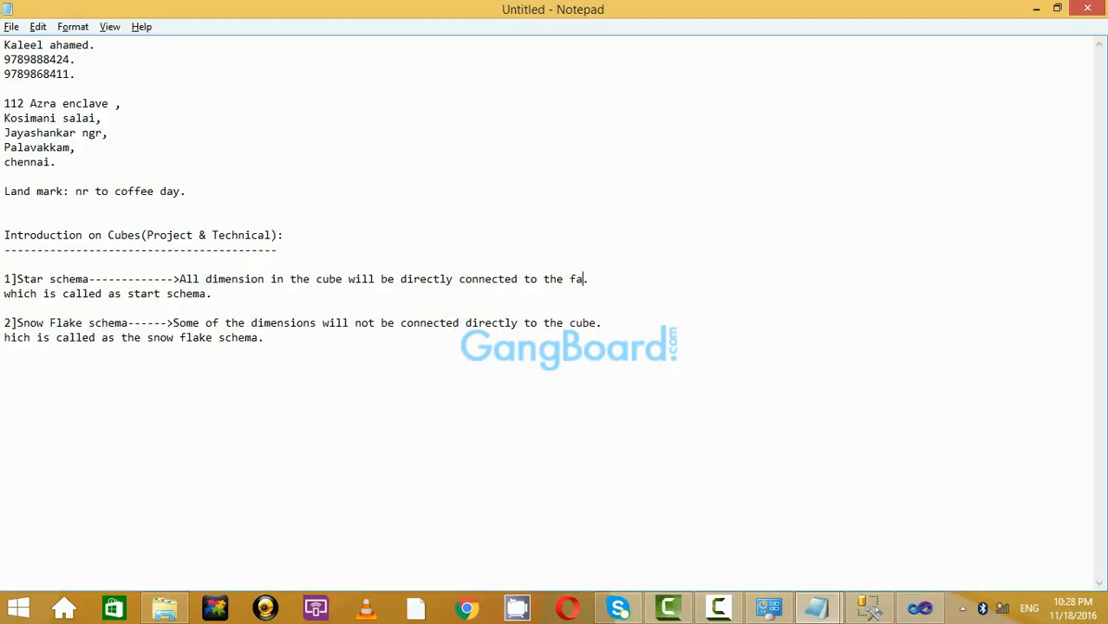
text(ct tables)
click(265, 281)
text(tables)
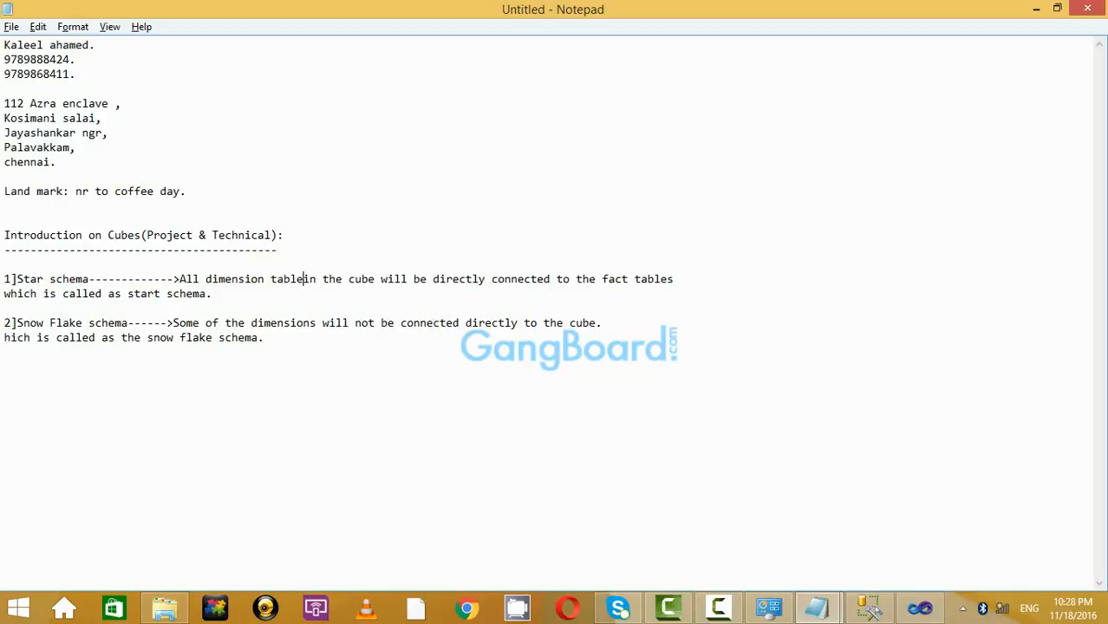
double_click(576, 323)
key(BackSpace)
text(f)
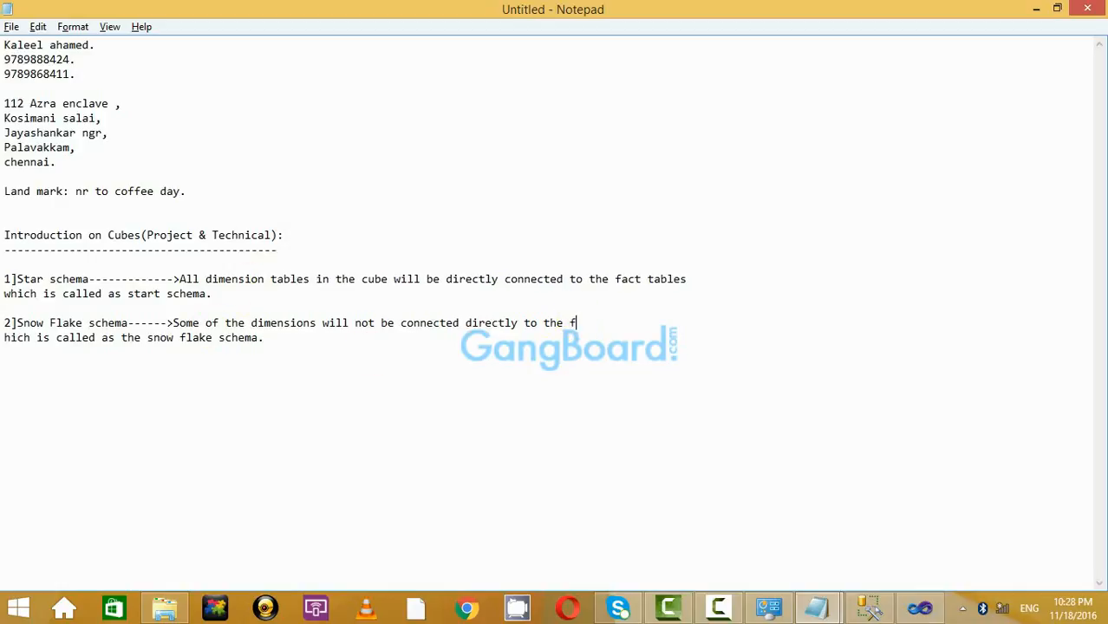
text(act table.)
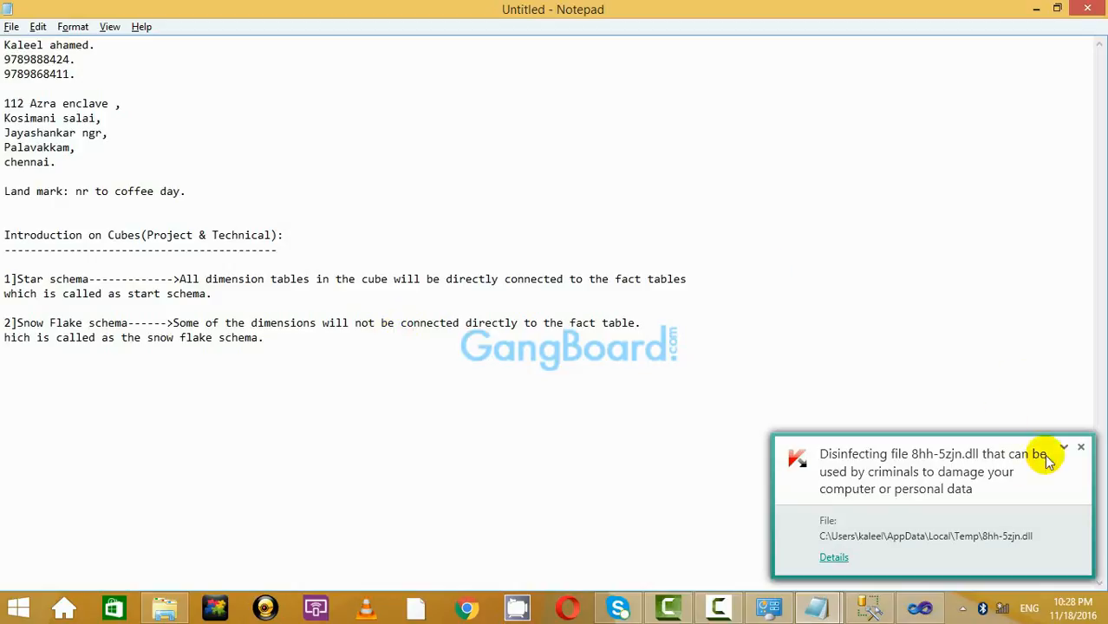
Highlight the snowflake schema description while explaining it.
click(1081, 448)
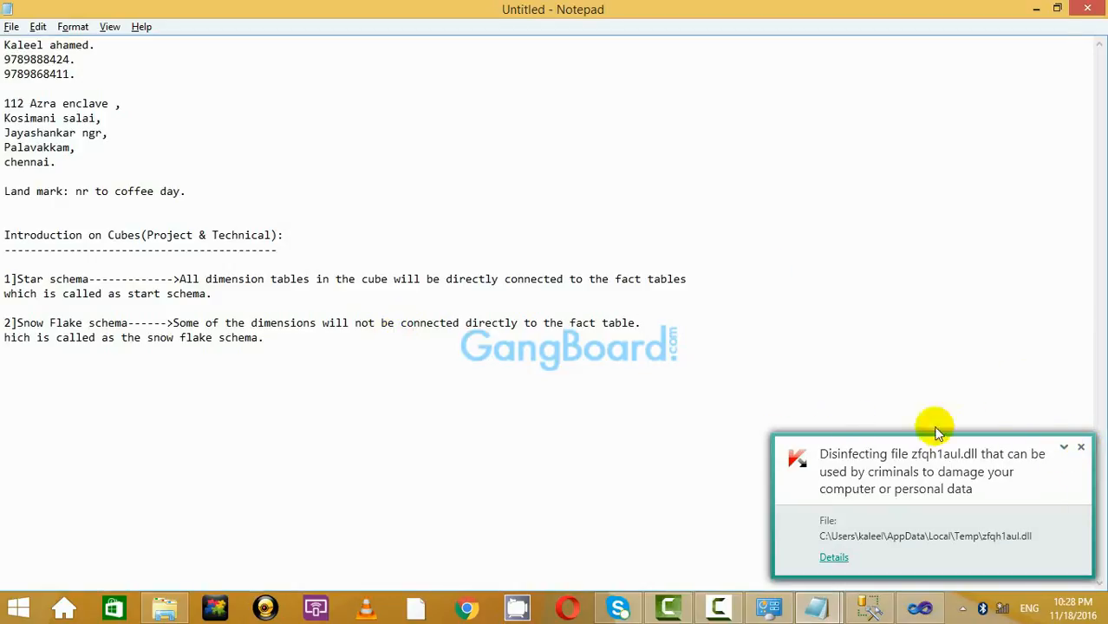
click(1081, 447)
drag(175, 321, 346, 332)
click(349, 336)
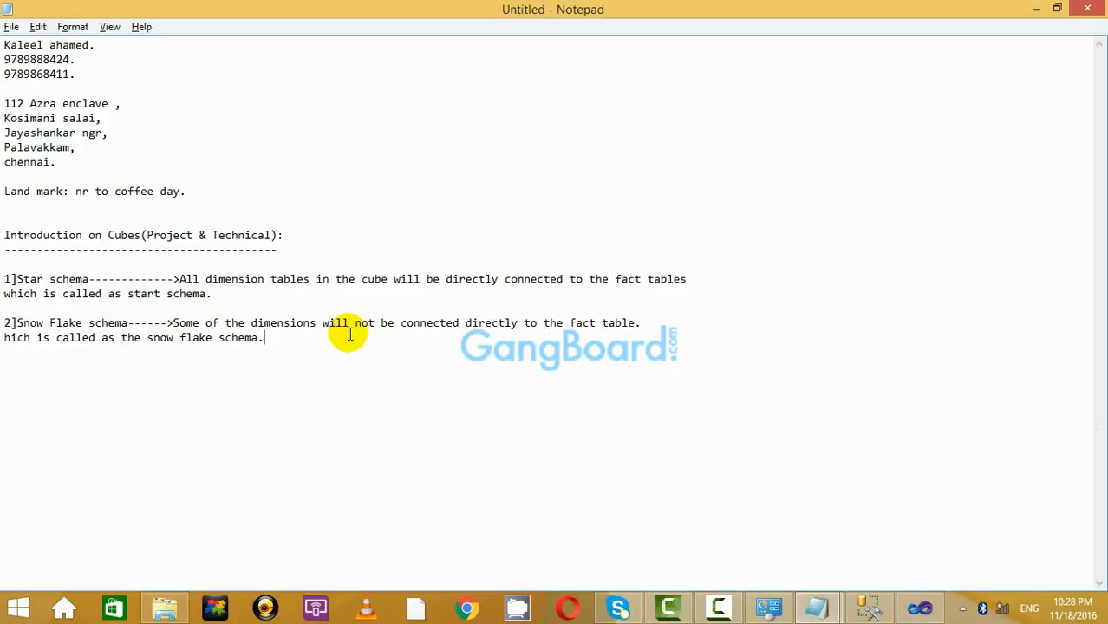
Switch to the cube design in Visual Studio and look over its diagram.
click(920, 607)
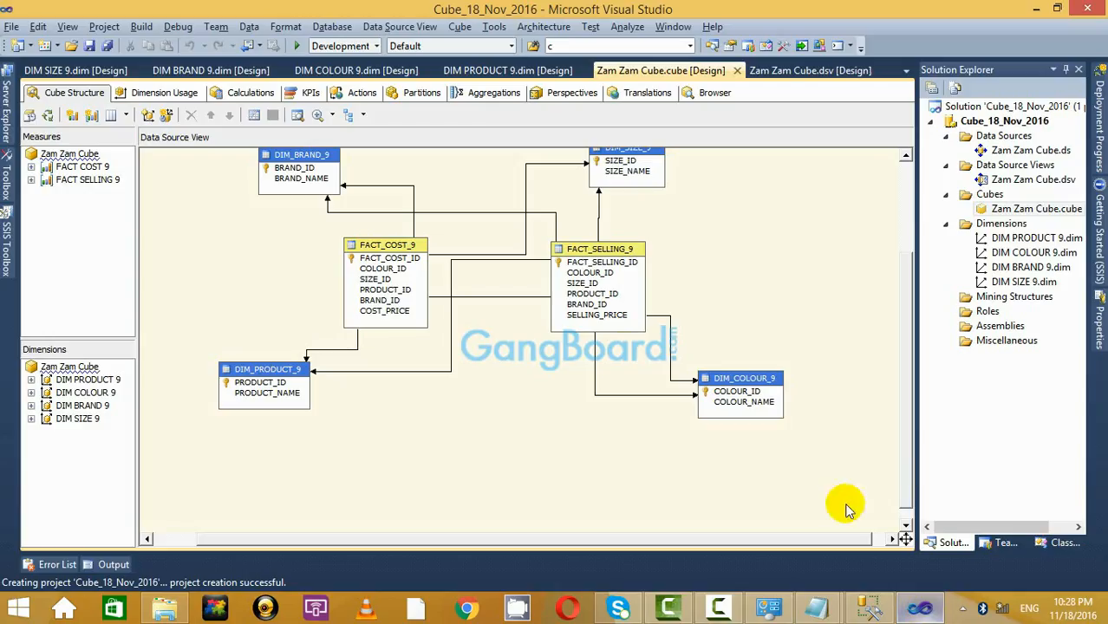
scroll(703, 239, up, 2)
scroll(703, 239, down, 2)
scroll(700, 260, up, 2)
scroll(703, 269, down, 1)
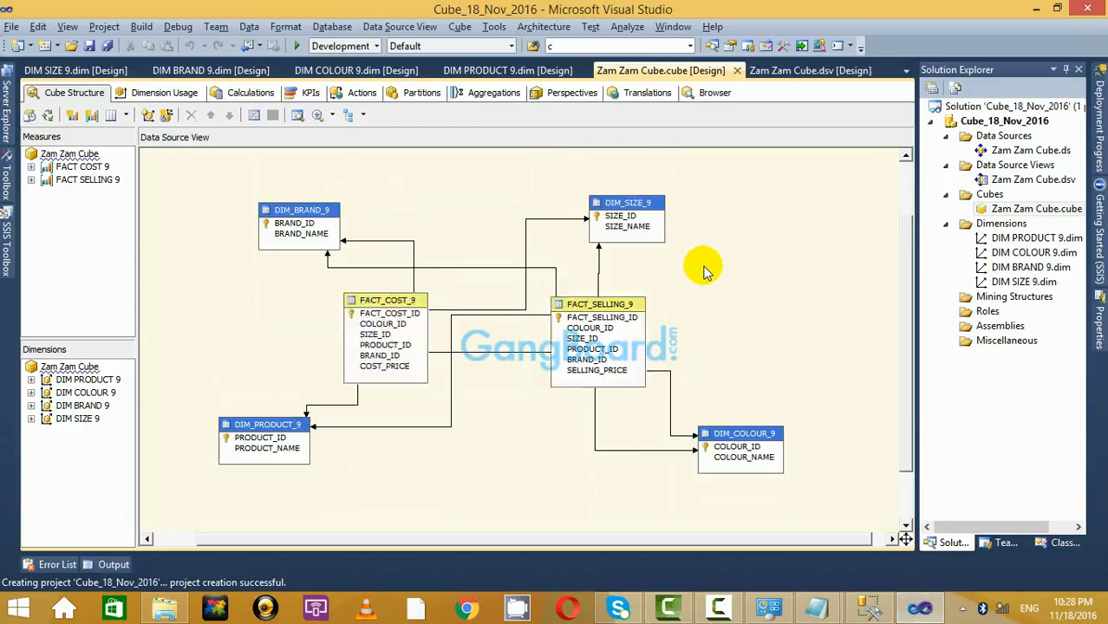
click(718, 608)
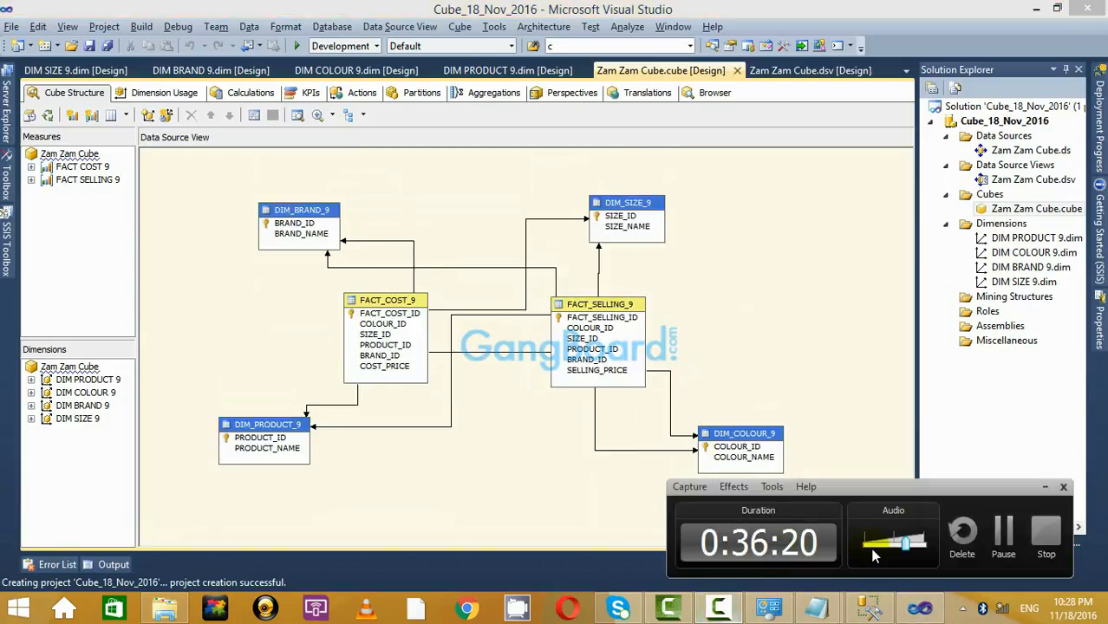
click(1017, 536)
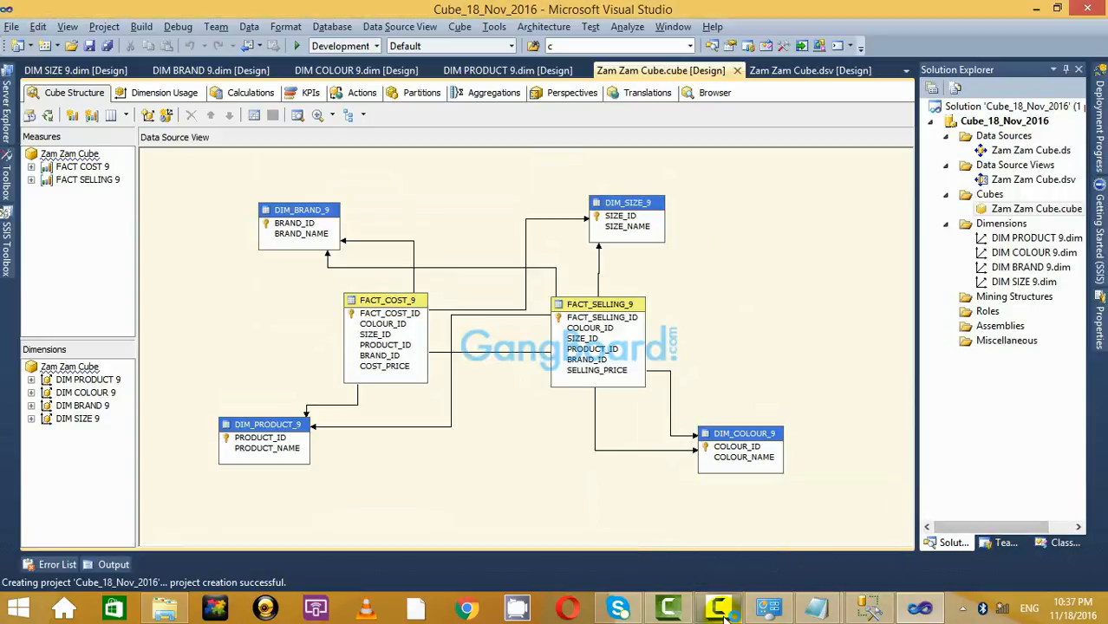
click(718, 608)
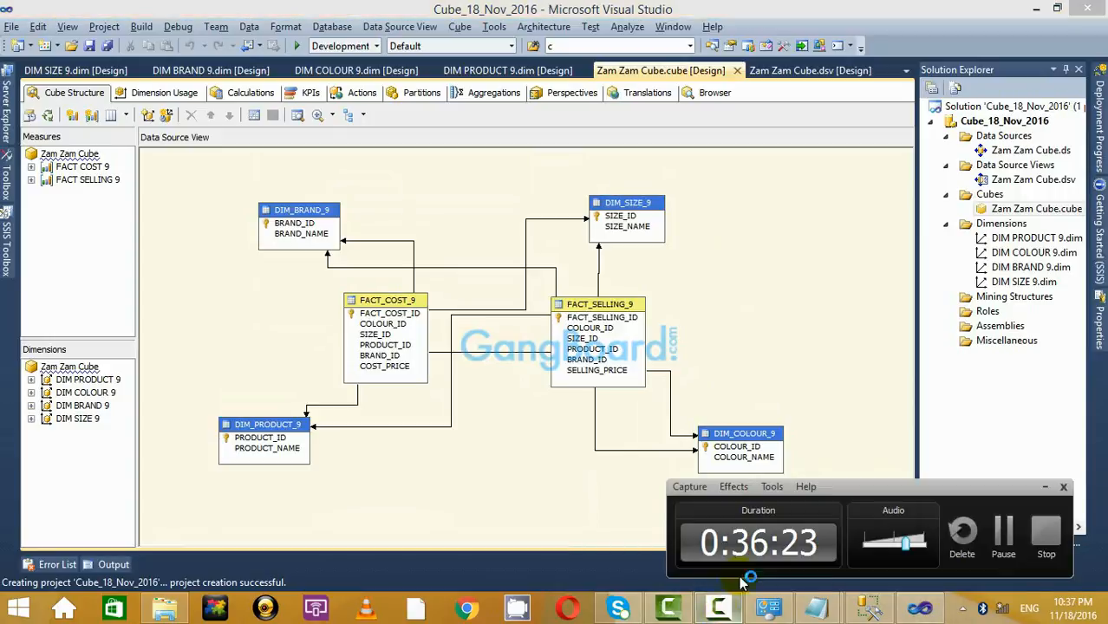
click(1046, 488)
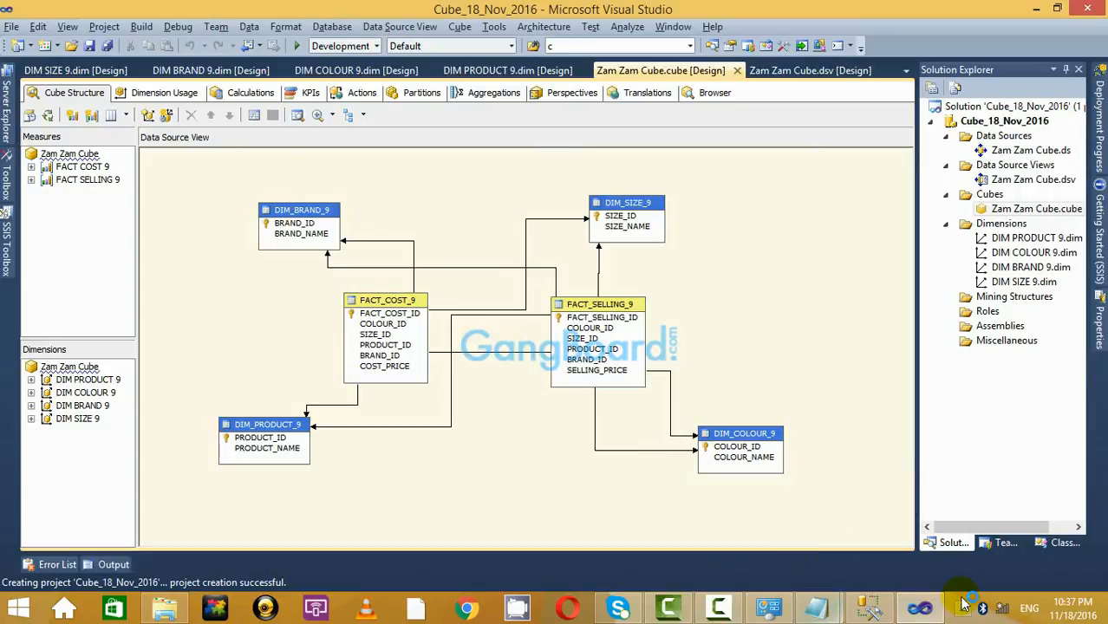
In the Notepad notes, select the star schema and snowflake schema definitions.
click(922, 607)
click(229, 324)
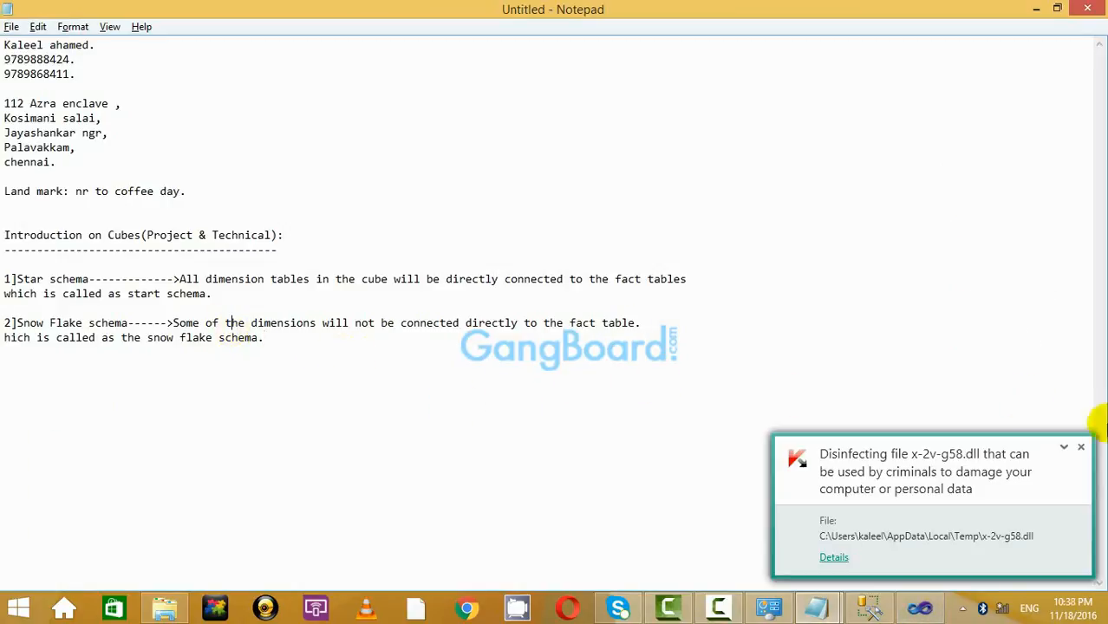
click(1082, 447)
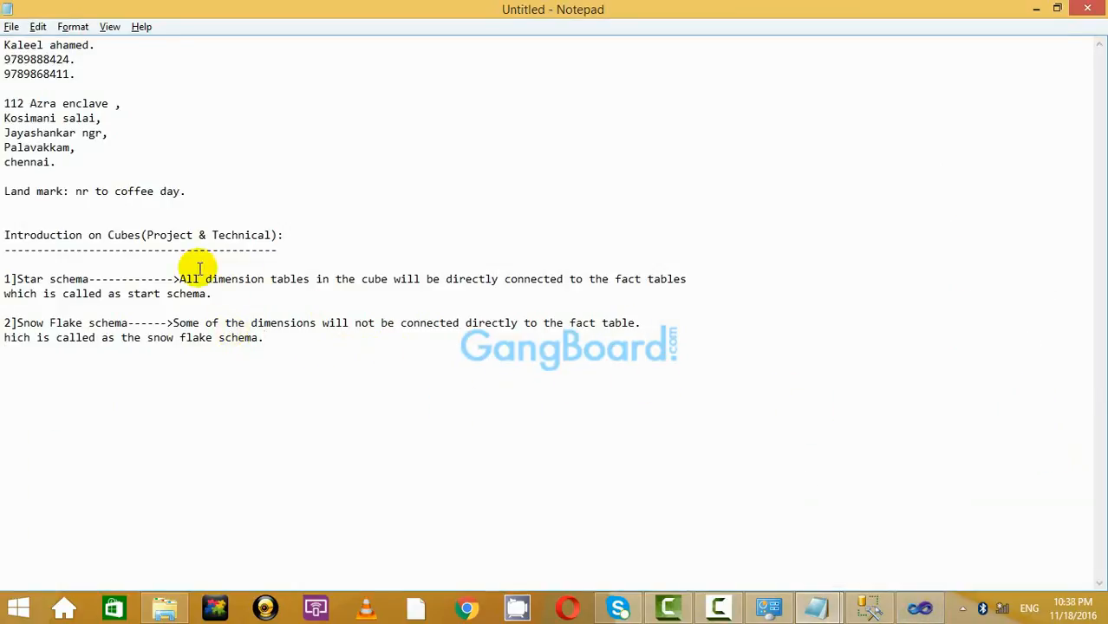
drag(5, 278, 195, 245)
click(264, 294)
click(194, 248)
click(150, 278)
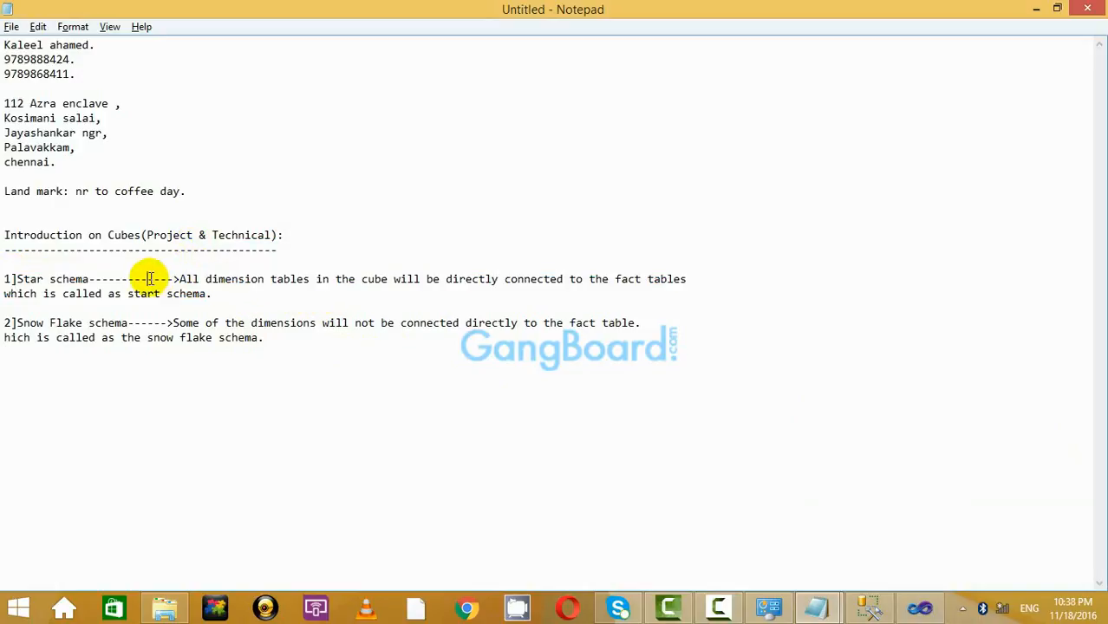
drag(150, 278, 299, 295)
click(299, 295)
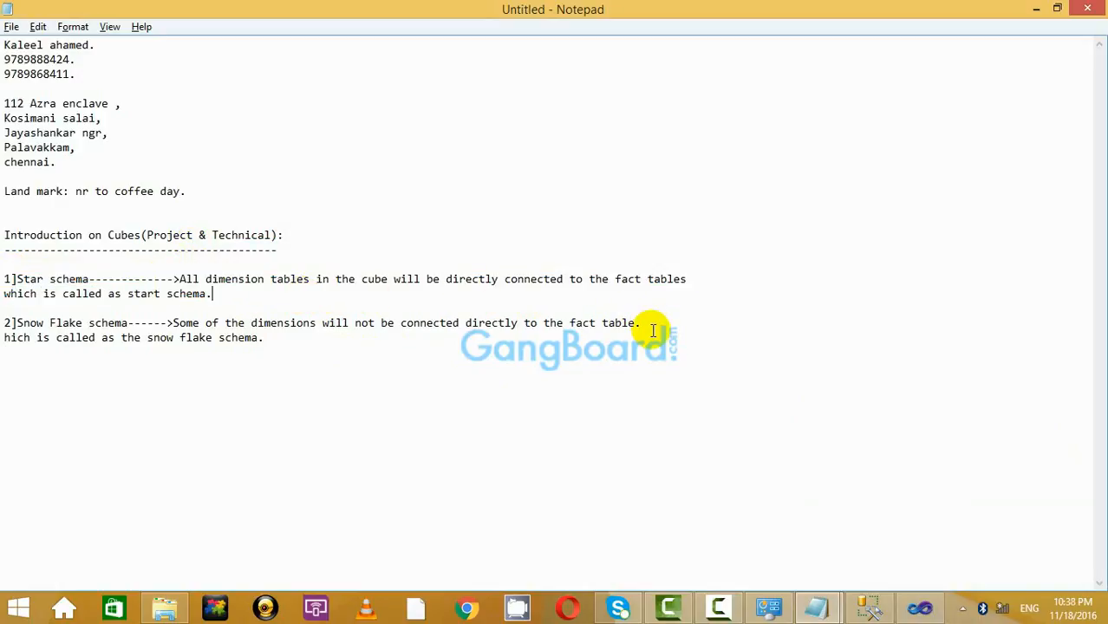
drag(624, 340, 304, 298)
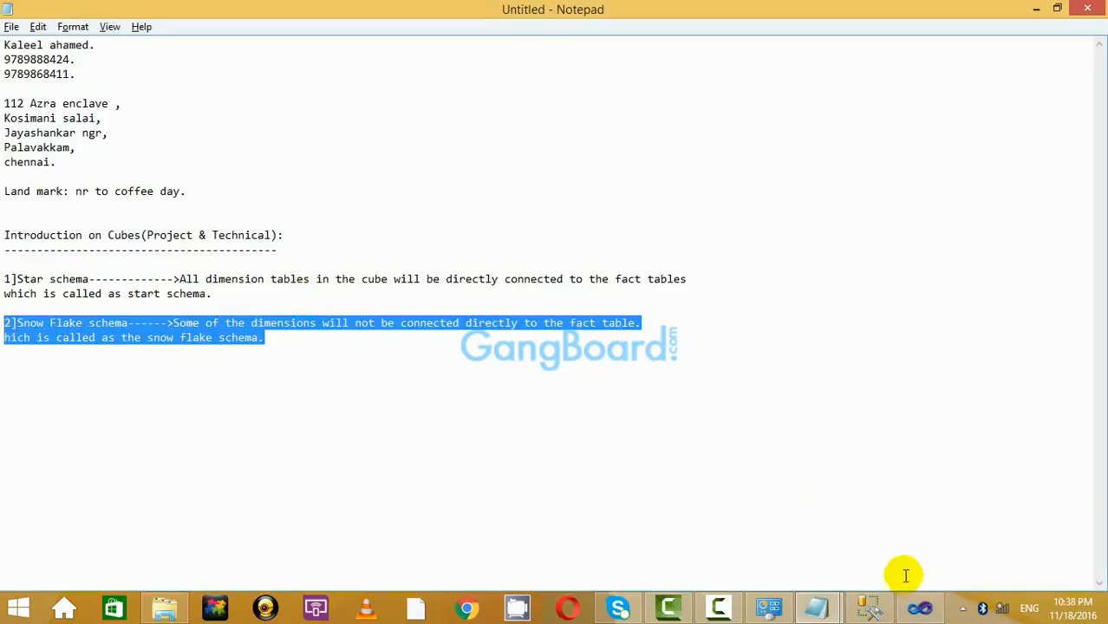
Drag DIM_SIZE_9 further right in the cube's Data Source View, then bring back the untitled notes.
click(920, 608)
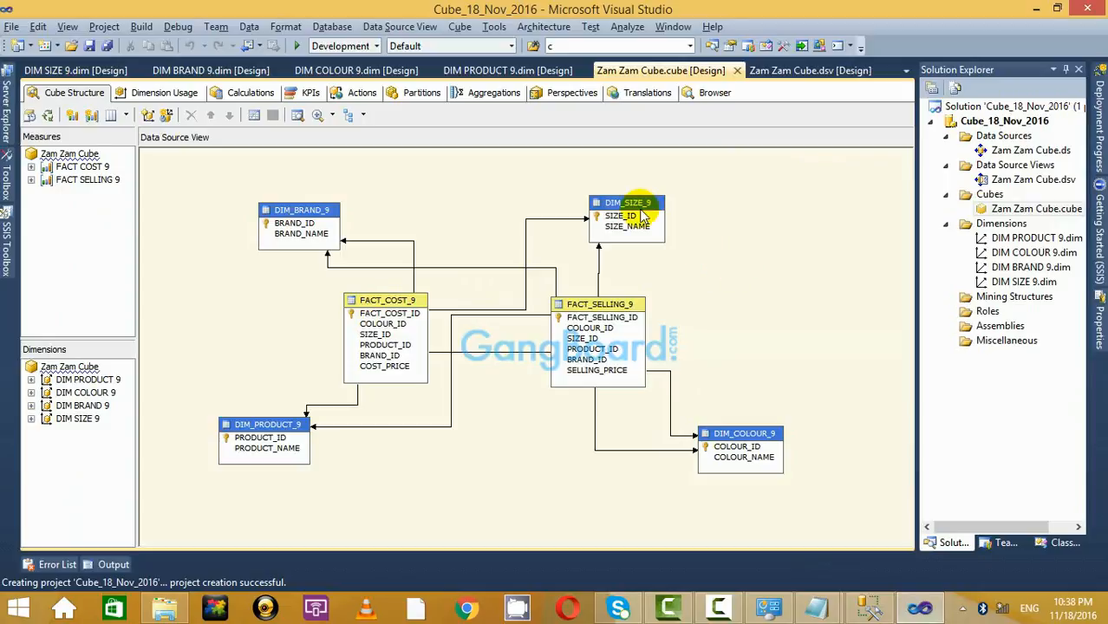
drag(631, 198, 719, 202)
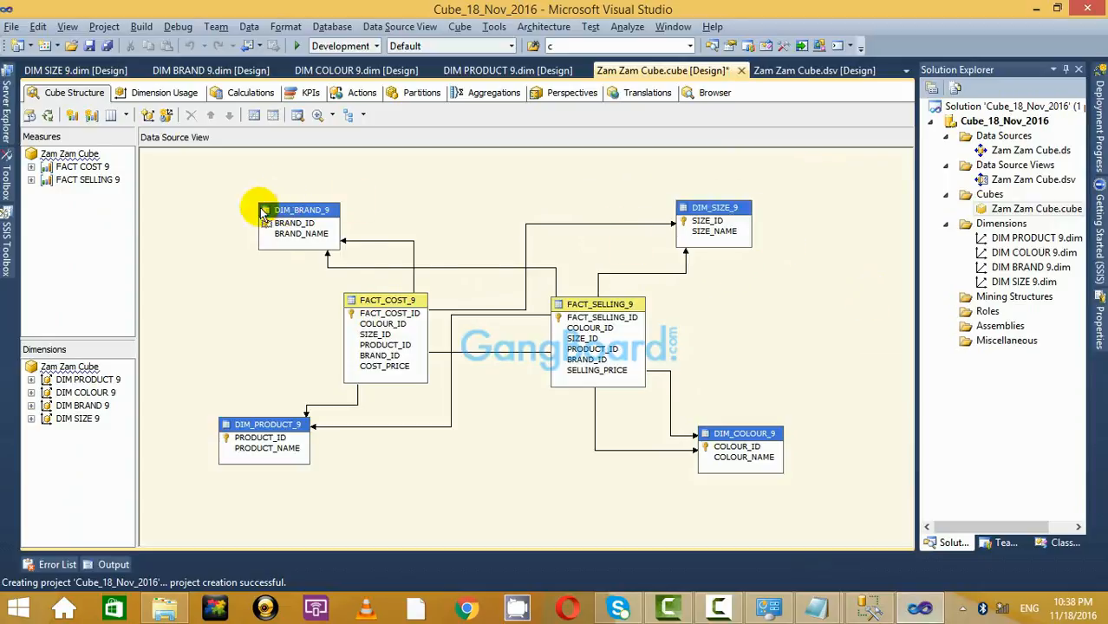
scroll(676, 395, down, 1)
scroll(676, 395, up, 1)
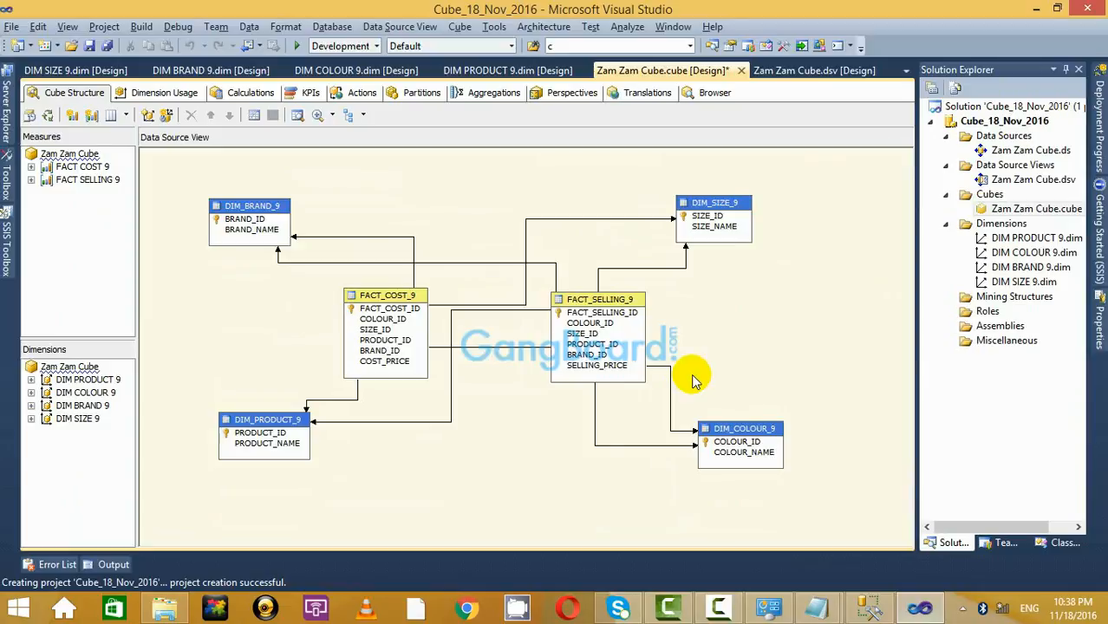
scroll(695, 381, down, 4)
scroll(695, 381, up, 5)
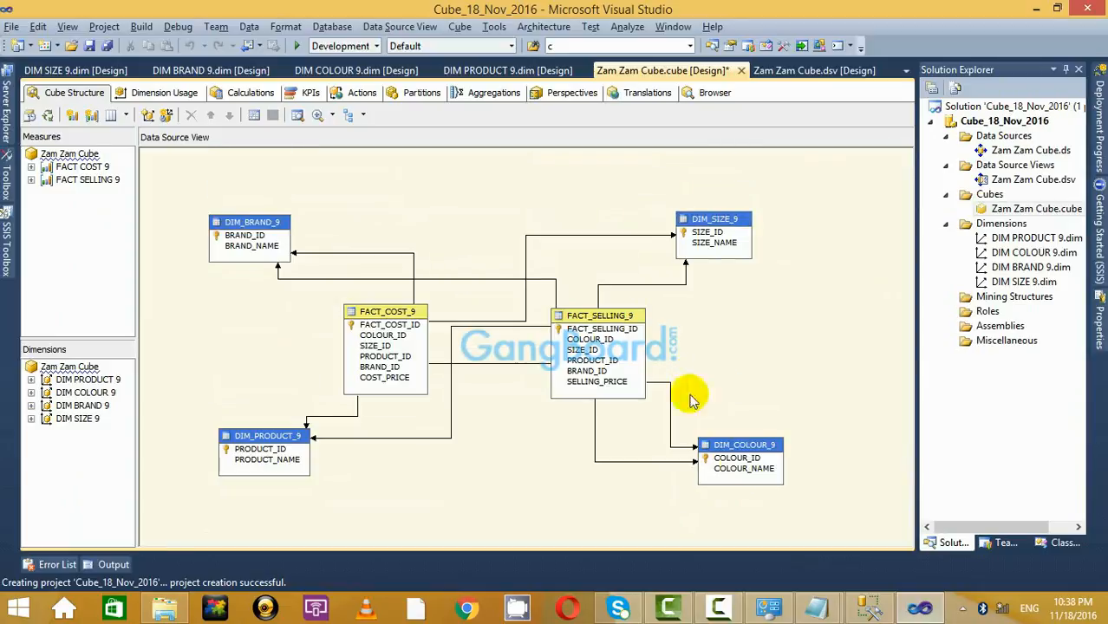
mouse_move(817, 609)
click(771, 510)
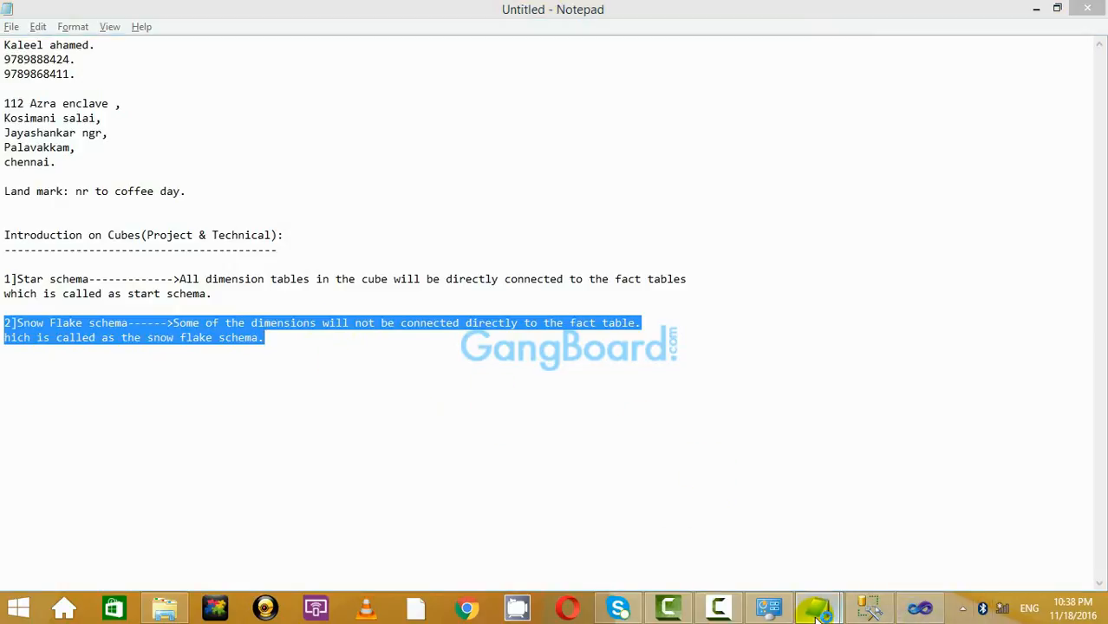
Bring Basic_Cube.txt forward and scroll through its SNOW_FLAKE DIM_DEPT_8 script.
mouse_move(816, 609)
click(930, 503)
scroll(594, 376, down, 1)
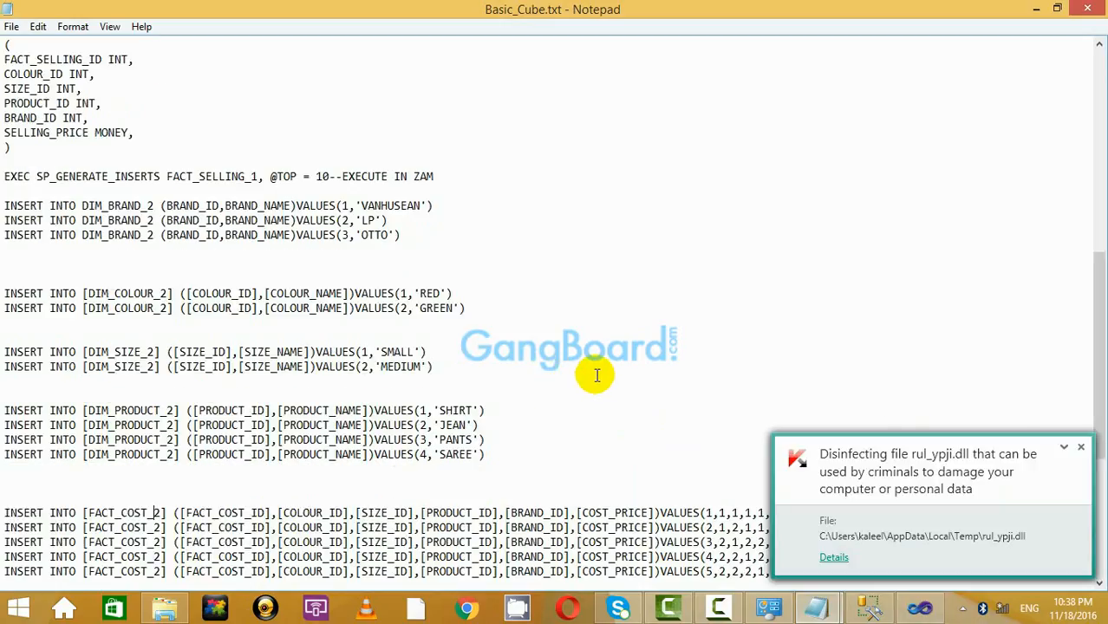
click(1082, 445)
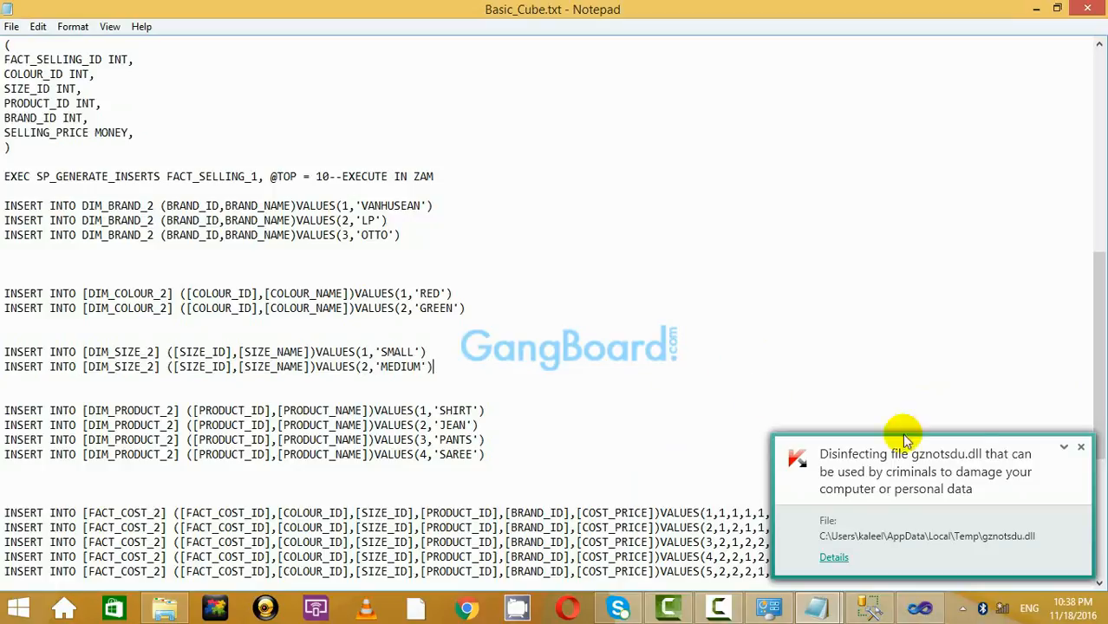
click(1075, 446)
scroll(832, 403, down, 7)
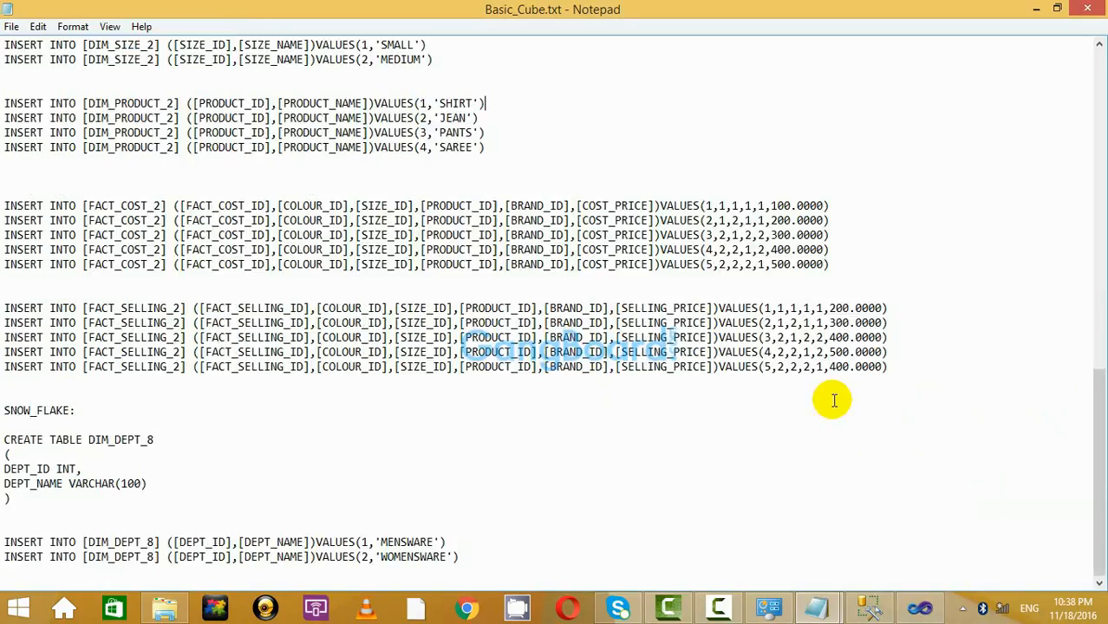
scroll(835, 399, up, 4)
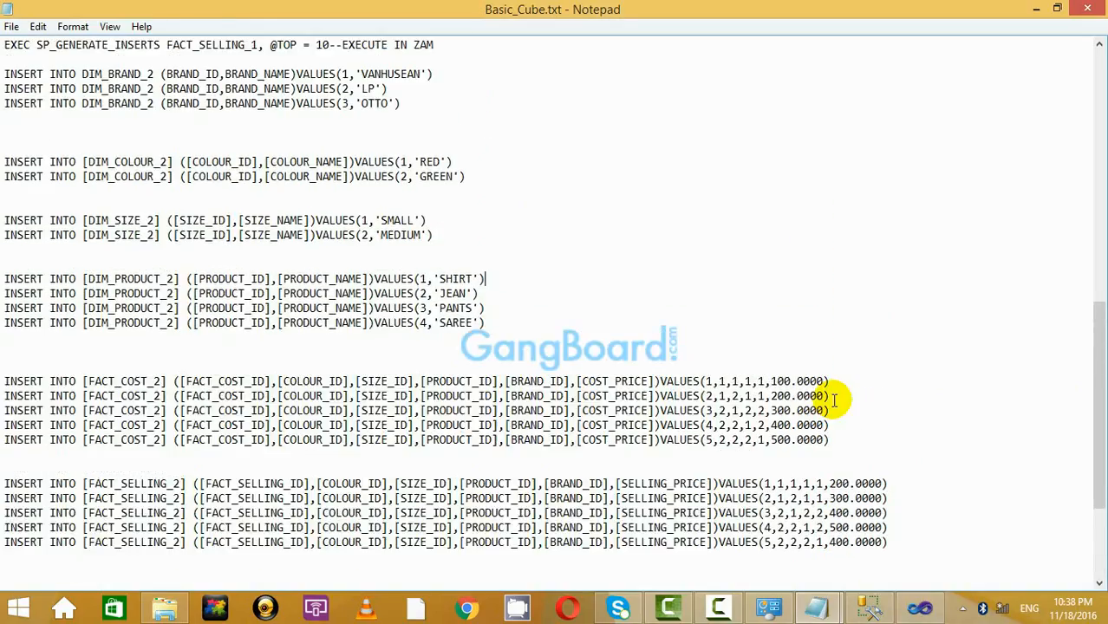
Minimize Basic_Cube.txt to reveal the untitled notes and place the cursor above the snowflake point.
scroll(834, 400, up, 2)
scroll(834, 399, down, 6)
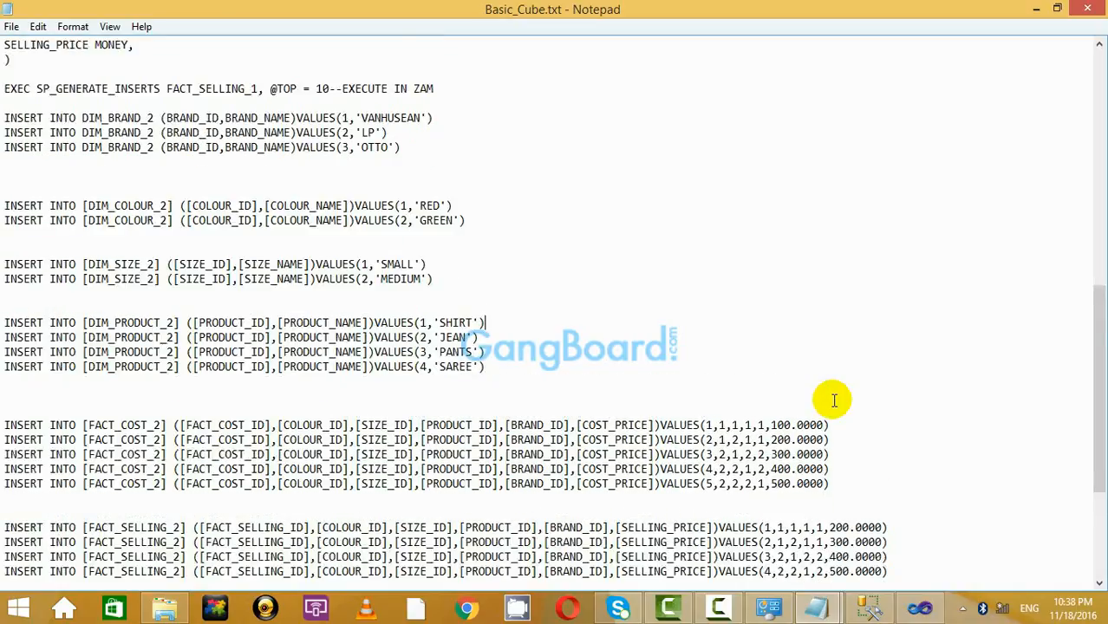
scroll(834, 400, up, 7)
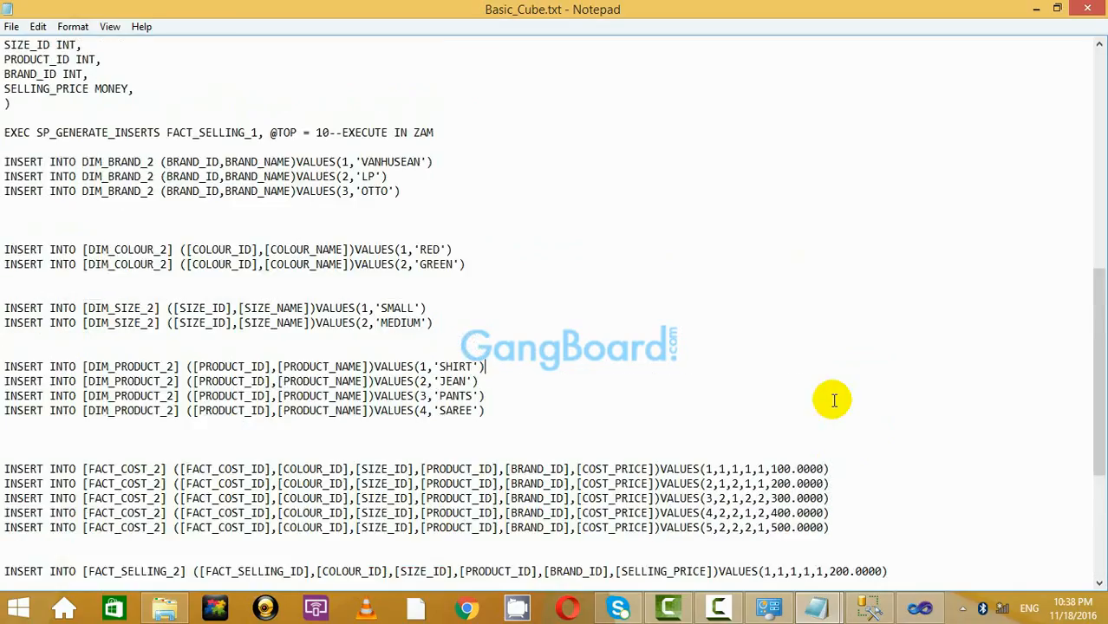
scroll(834, 400, down, 7)
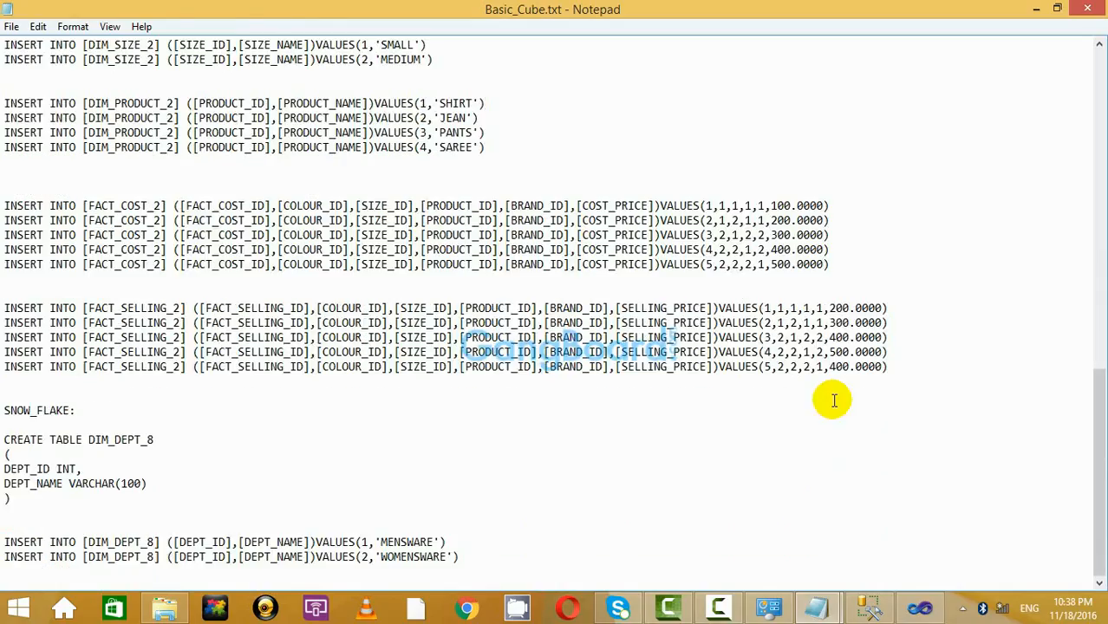
scroll(834, 400, up, 6)
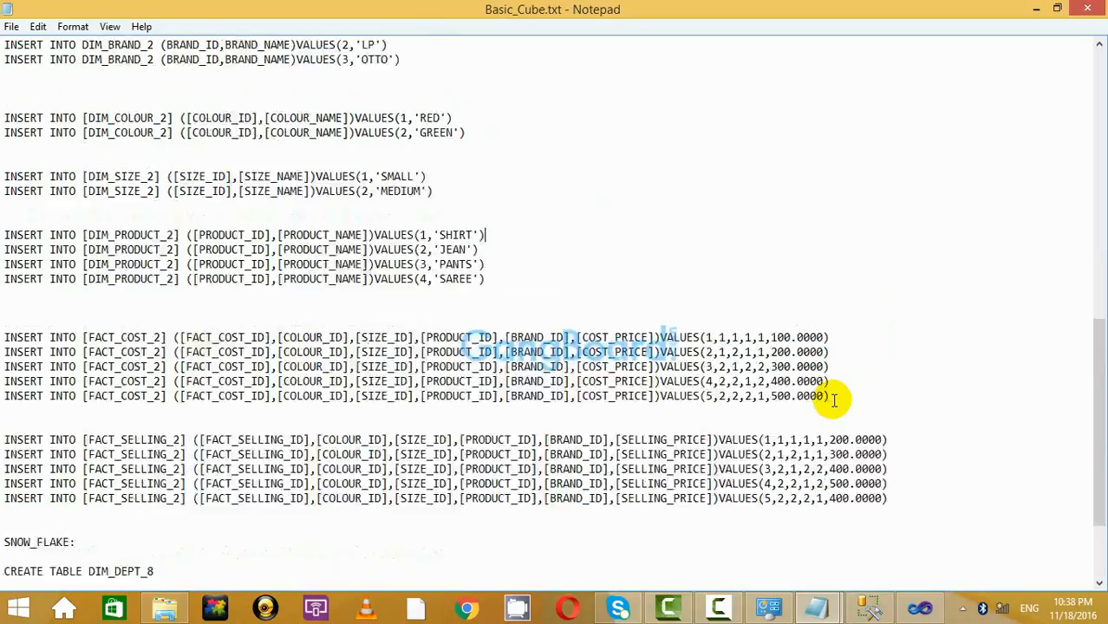
click(1036, 8)
click(366, 362)
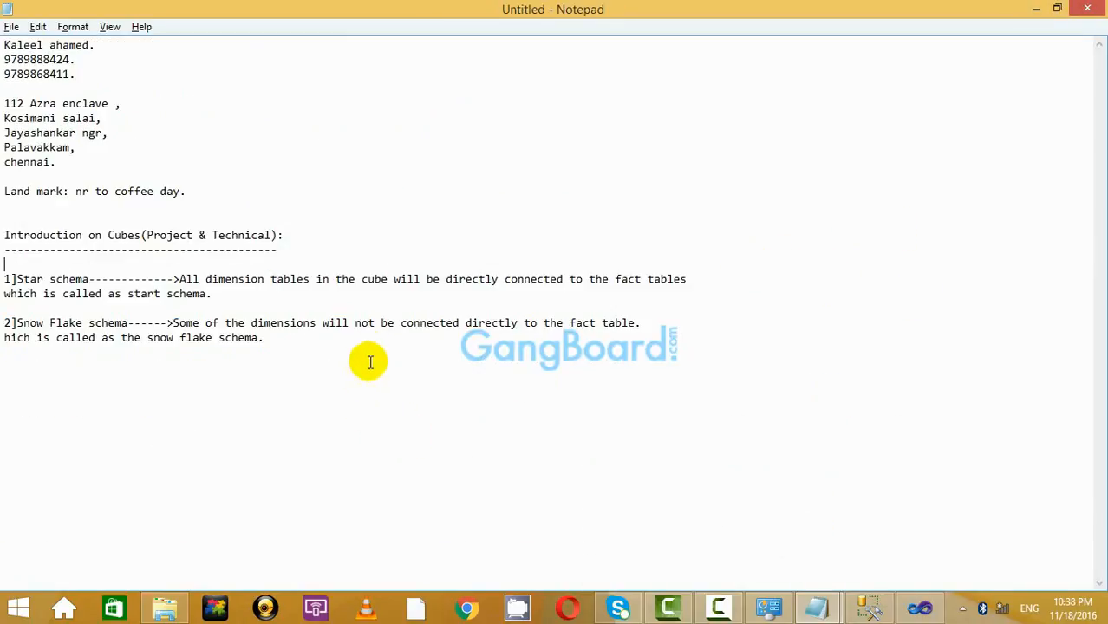
Insert blank lines above '2]Snow Flake schema' and type the '>>Adding' new-column-to-dim-table note.
click(279, 304)
key(Return)
key(Return)
key(Return)
key(Return)
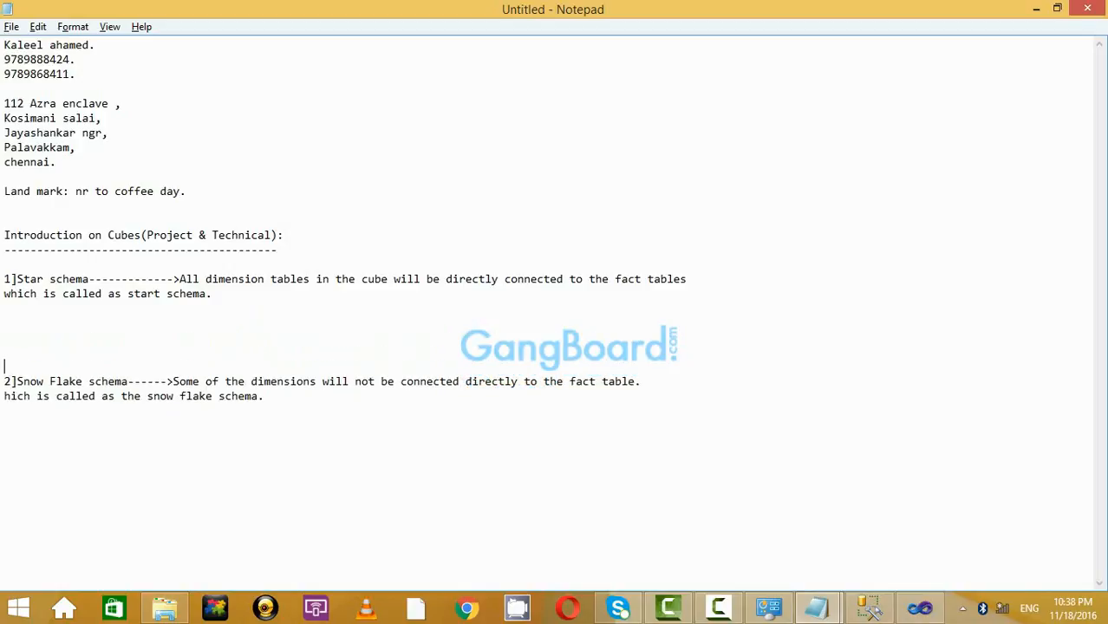
click(278, 308)
key(Down)
key(Return)
text(>>)
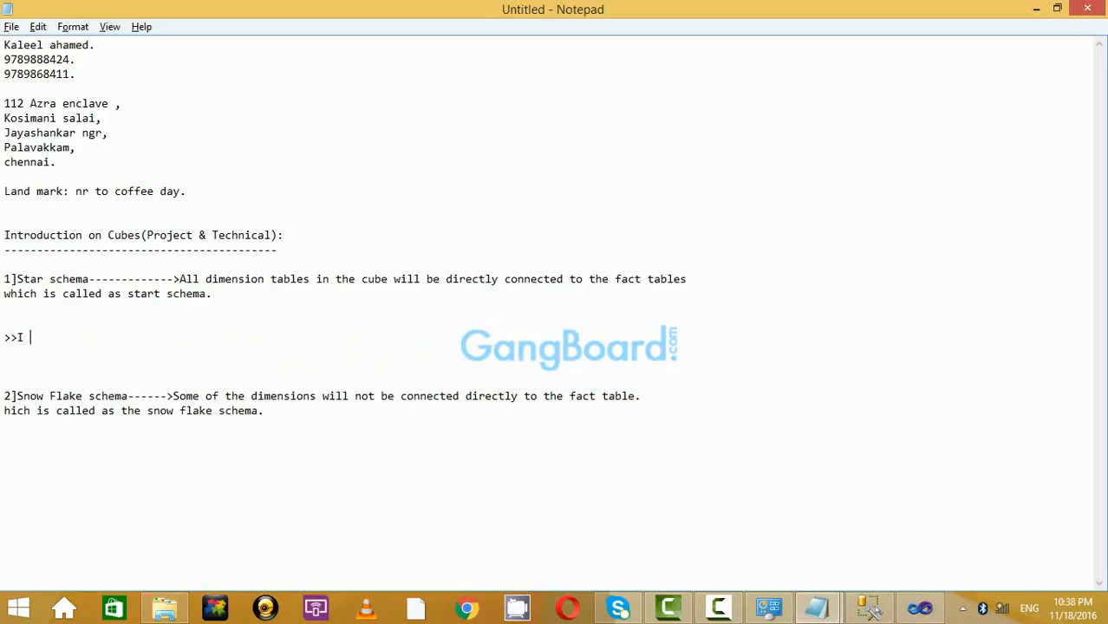
text(Adding the new c)
text(olumn)
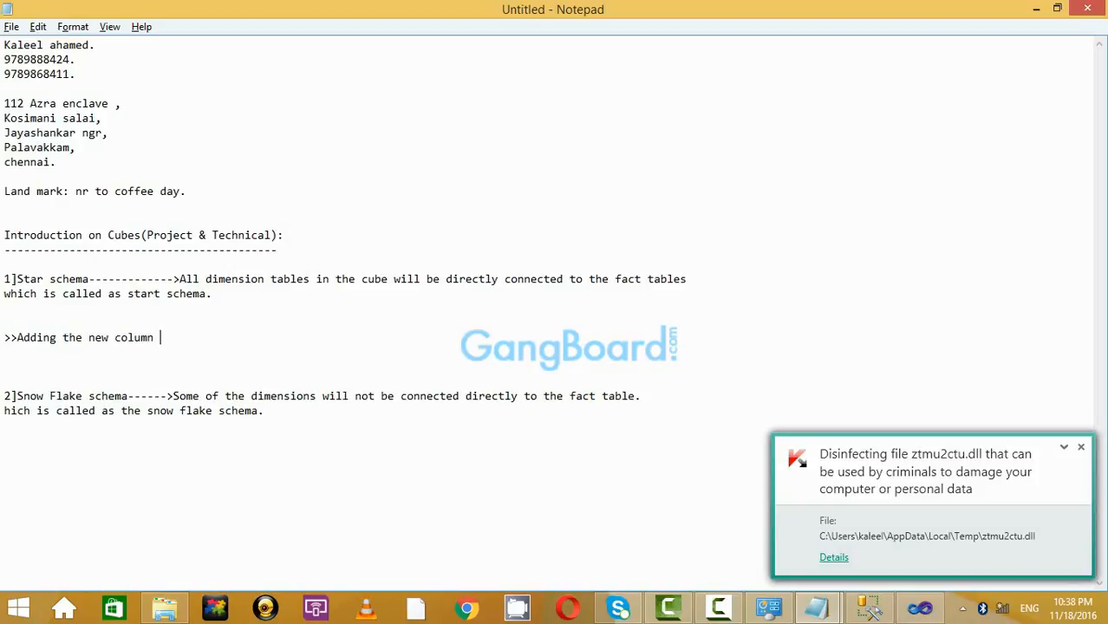
text( table.)
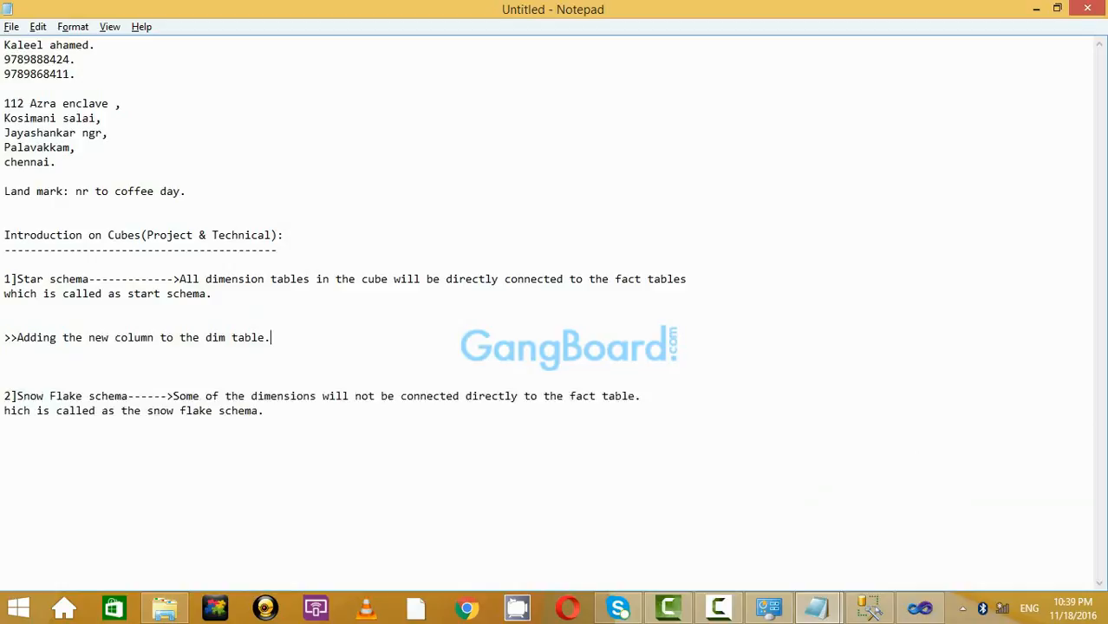
key(Return)
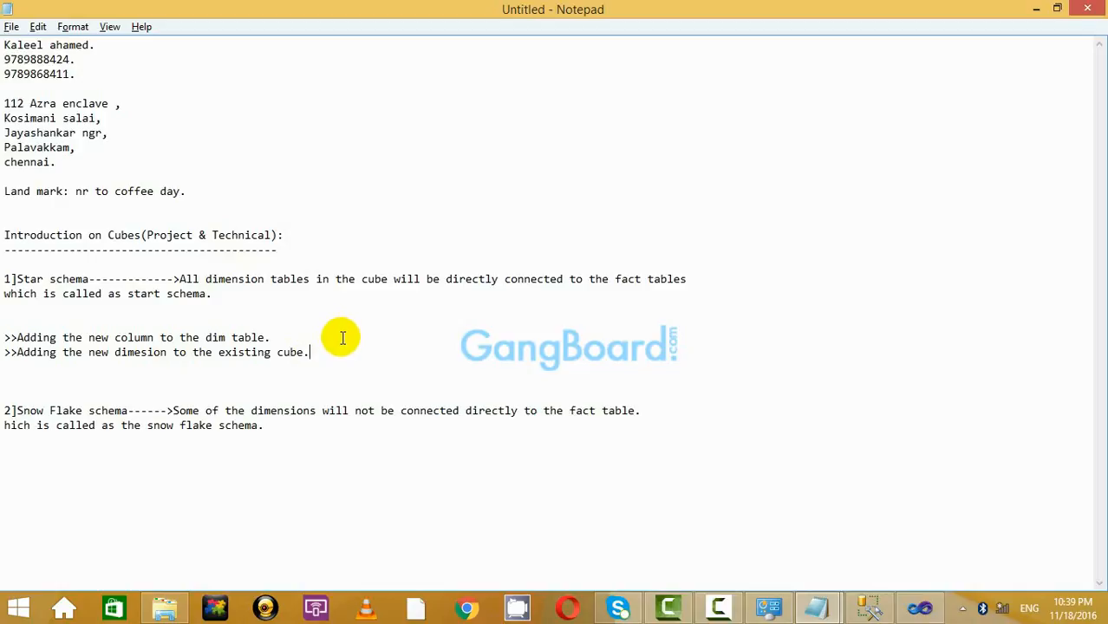
Separate the dim-table and existing-cube notes with a spacing line and place the cursor below them.
click(298, 336)
key(Return)
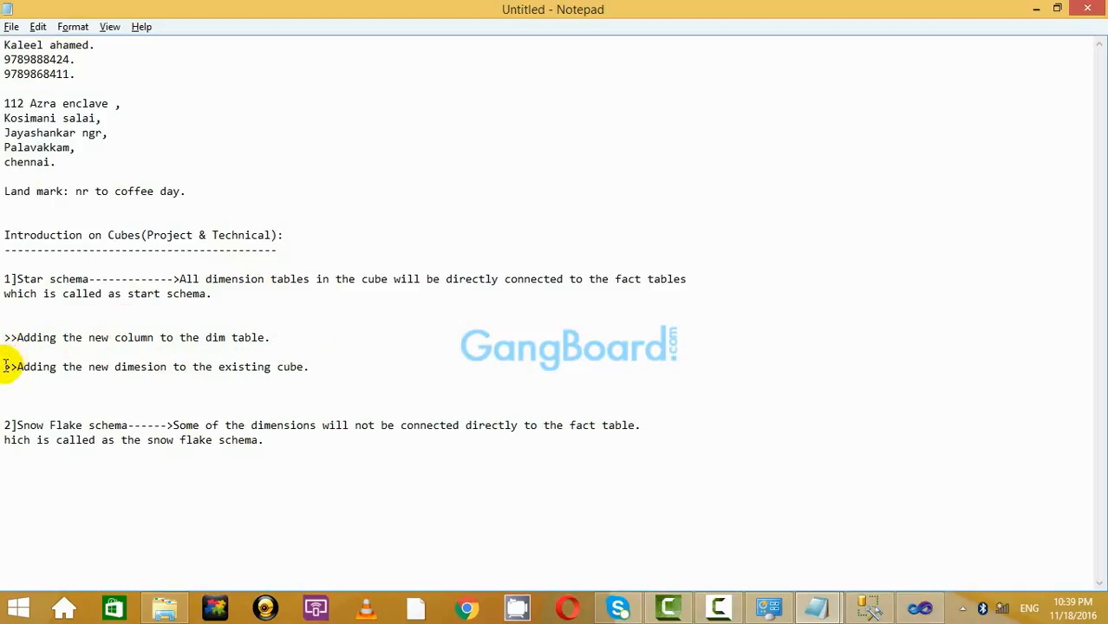
click(567, 340)
click(473, 363)
click(378, 344)
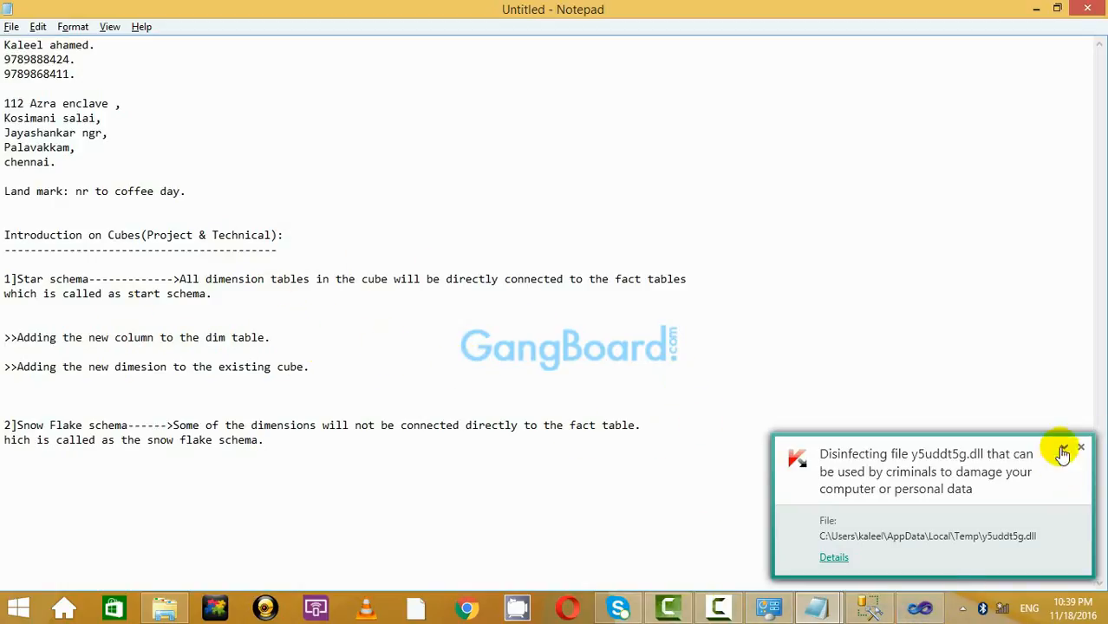
click(1081, 447)
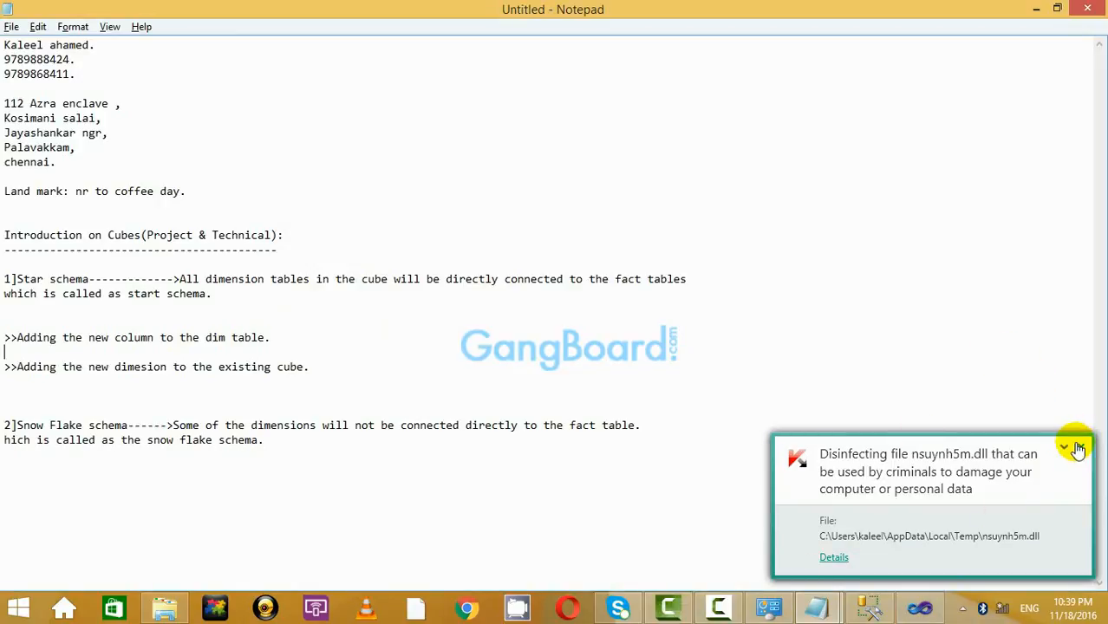
click(796, 383)
click(1078, 447)
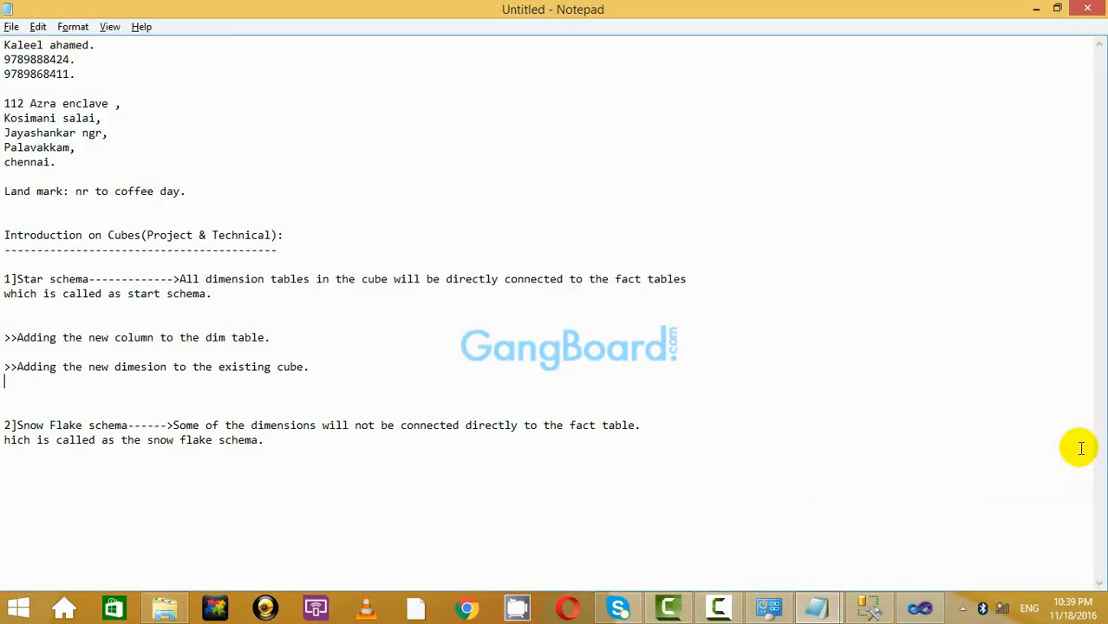
Bring Basic_Cube.txt to the front and select the DIM_PRODUCT_2 table name in its CREATE TABLE.
mouse_move(816, 608)
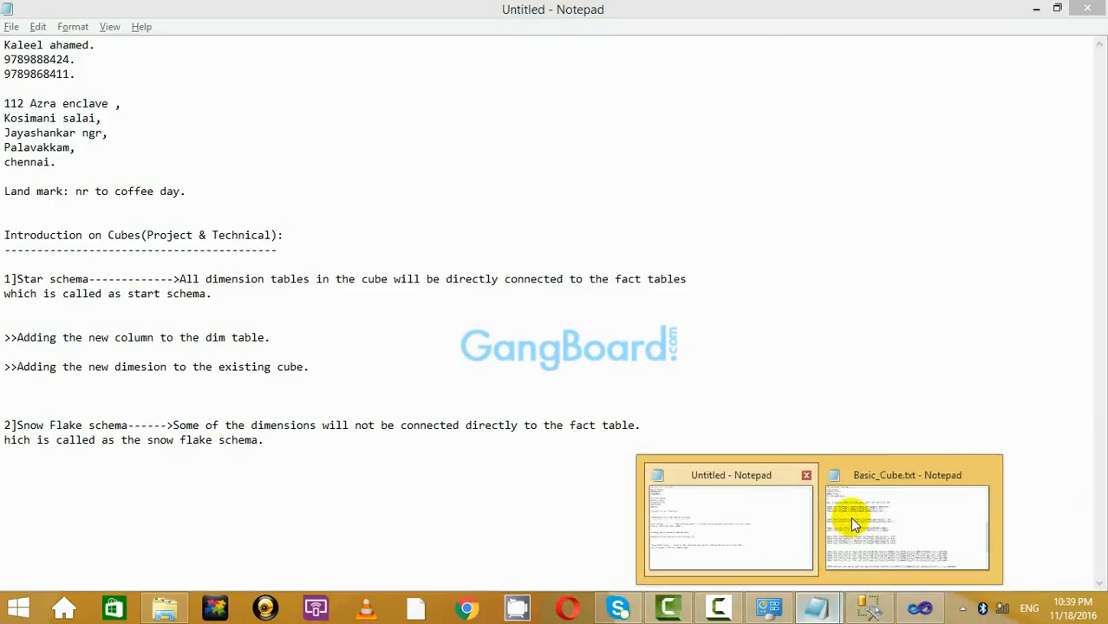
click(855, 525)
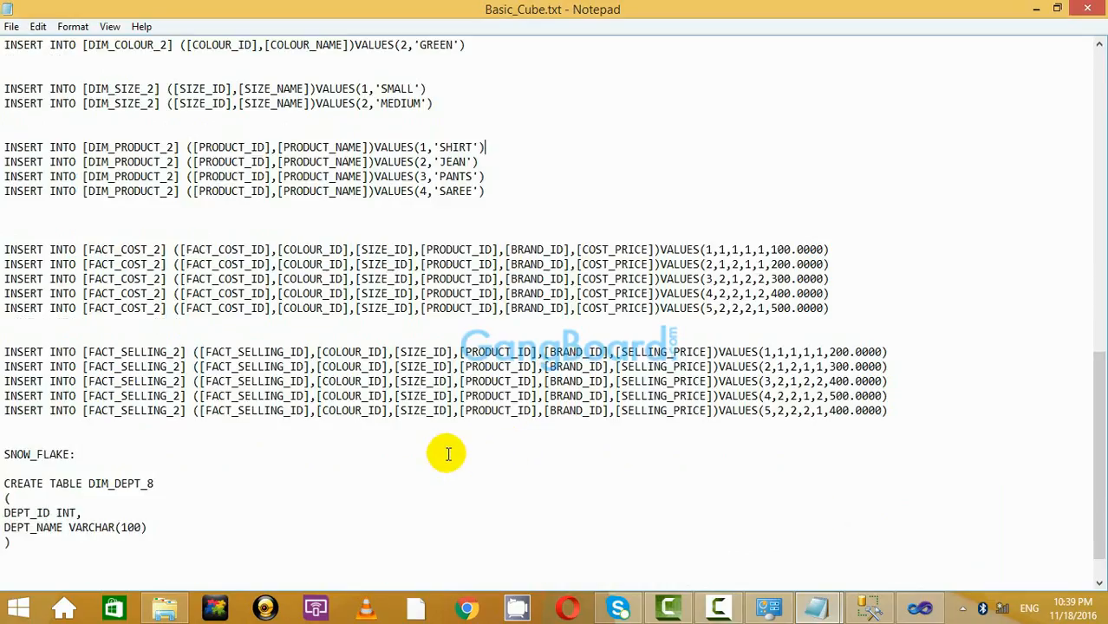
scroll(447, 455, up, 15)
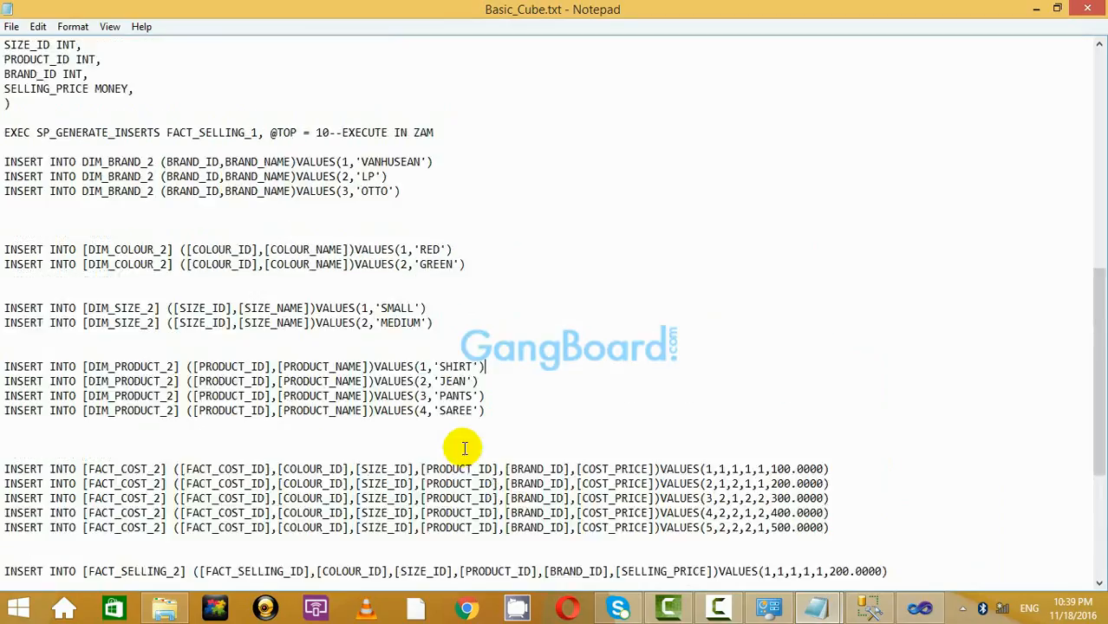
scroll(474, 428, up, 1)
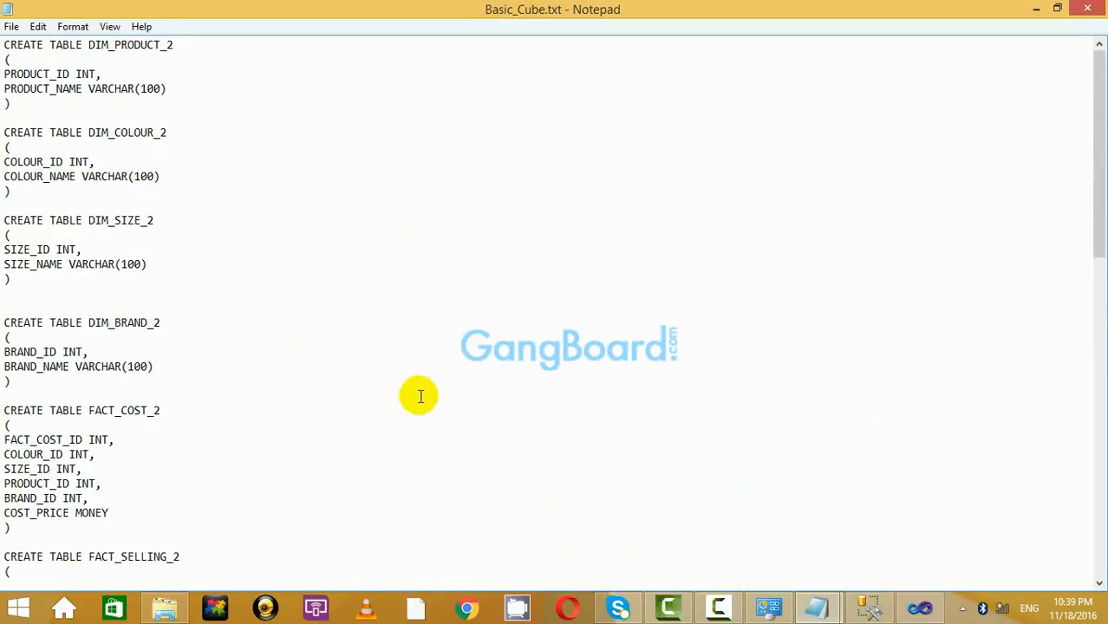
scroll(129, 375, down, 2)
scroll(129, 375, down, 1)
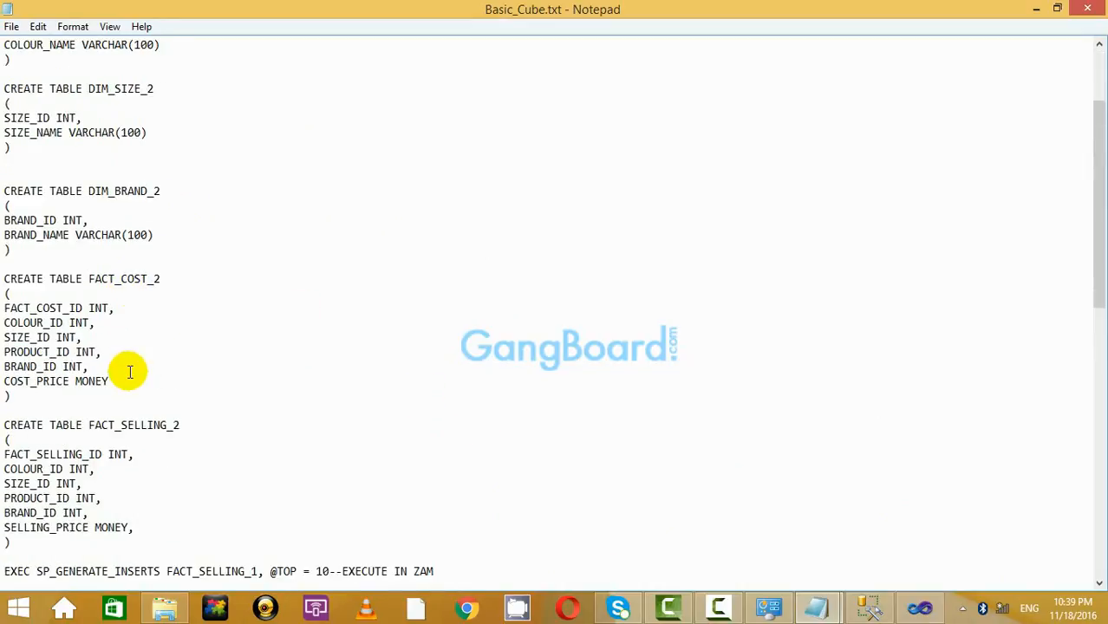
scroll(129, 372, up, 3)
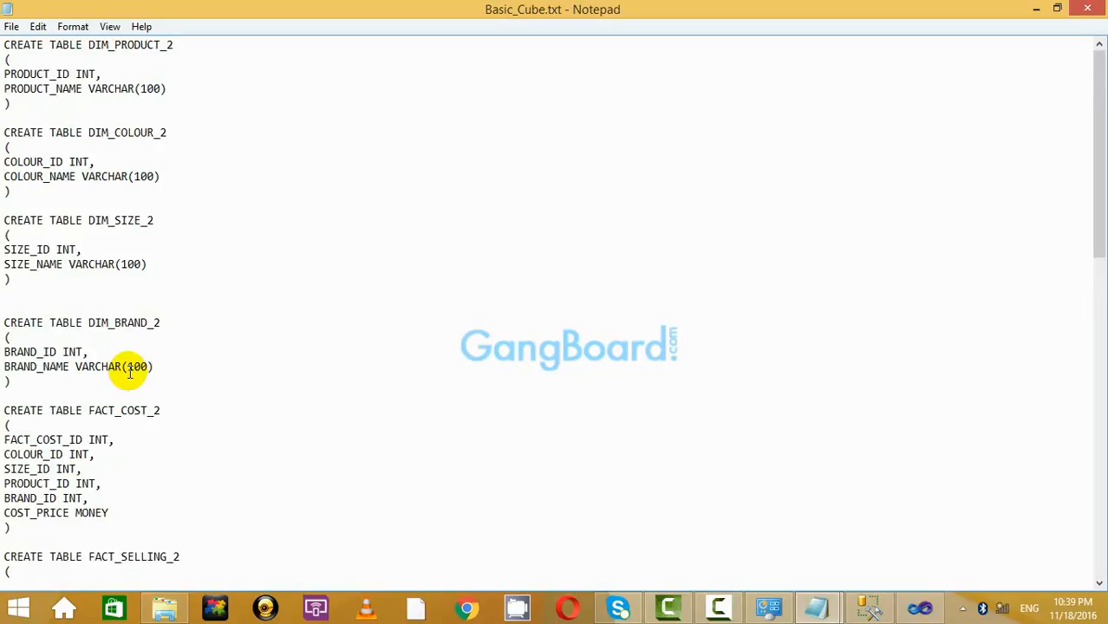
double_click(122, 44)
click(270, 78)
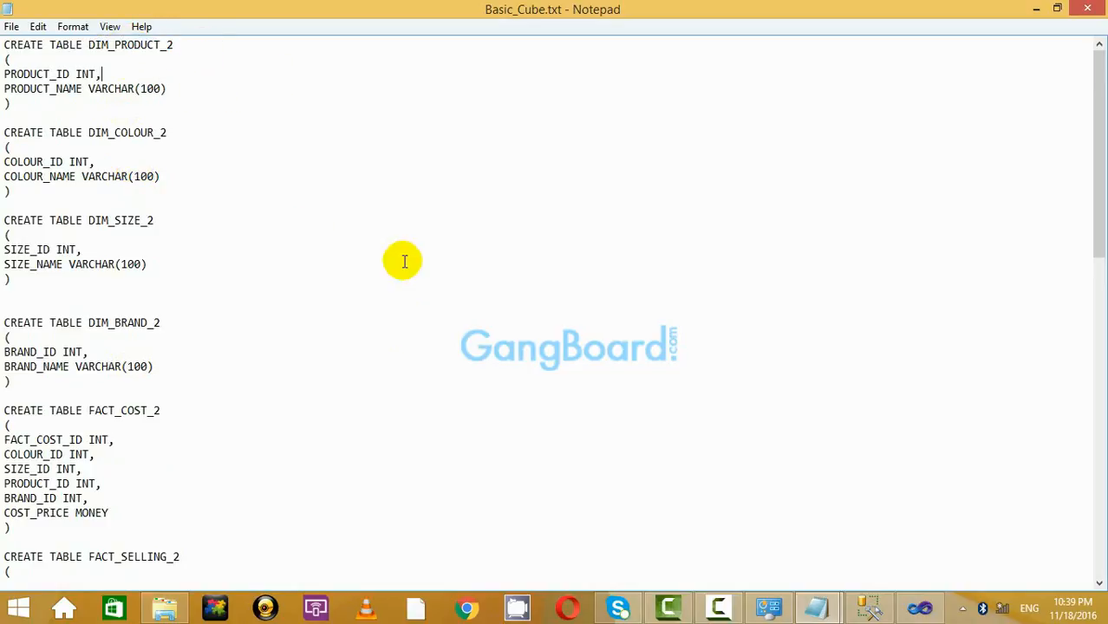
double_click(134, 44)
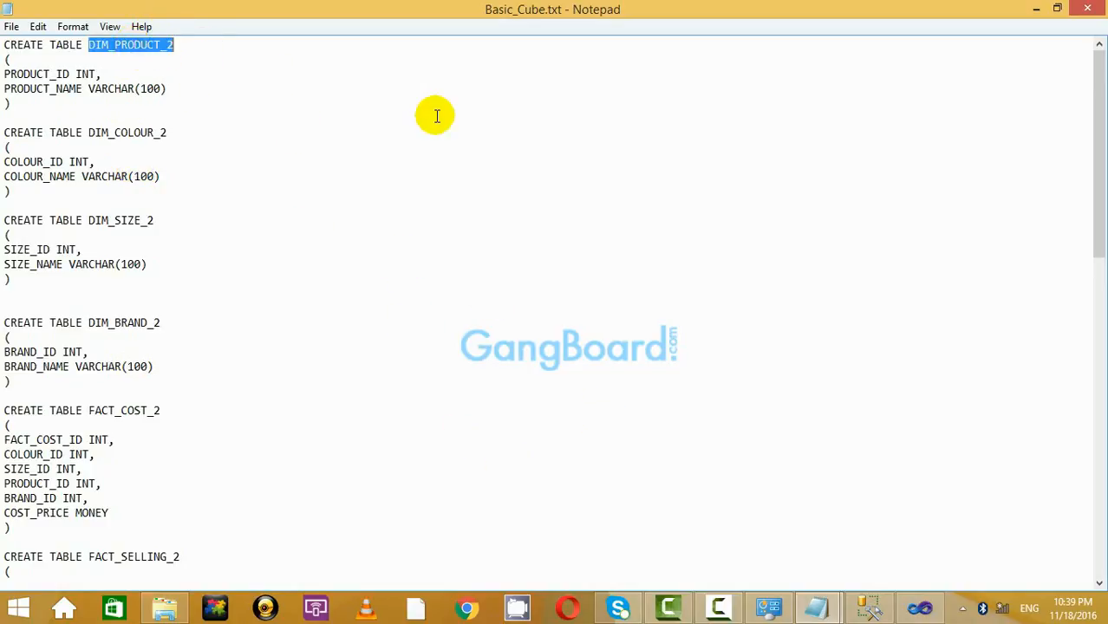
click(433, 117)
Clear away the screen recorder controls and the antivirus notifications.
click(725, 610)
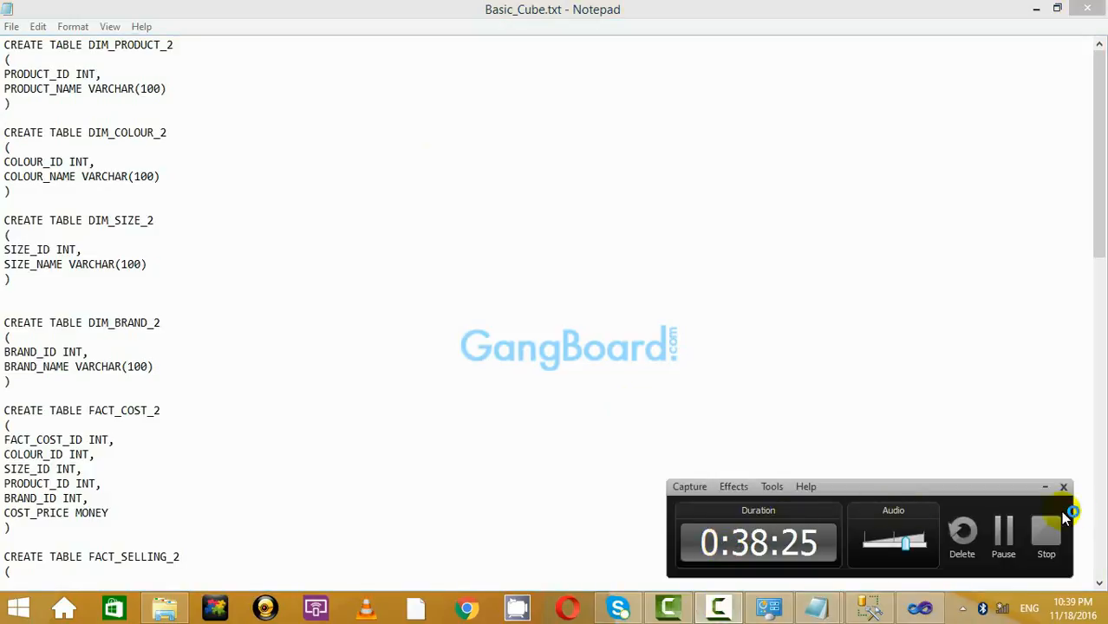
click(1051, 487)
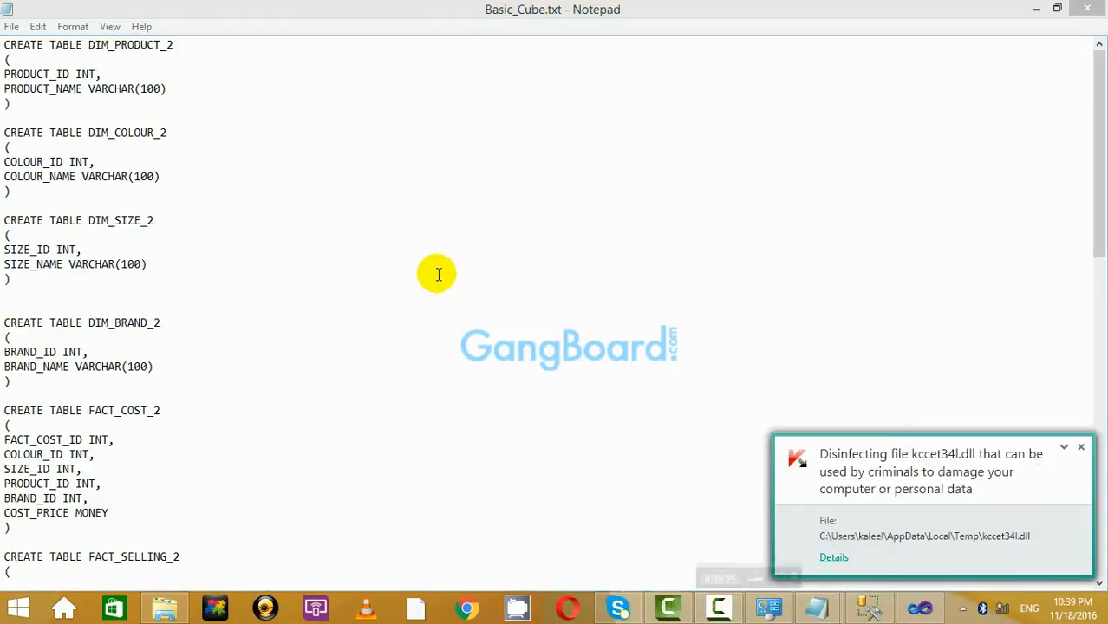
click(1080, 447)
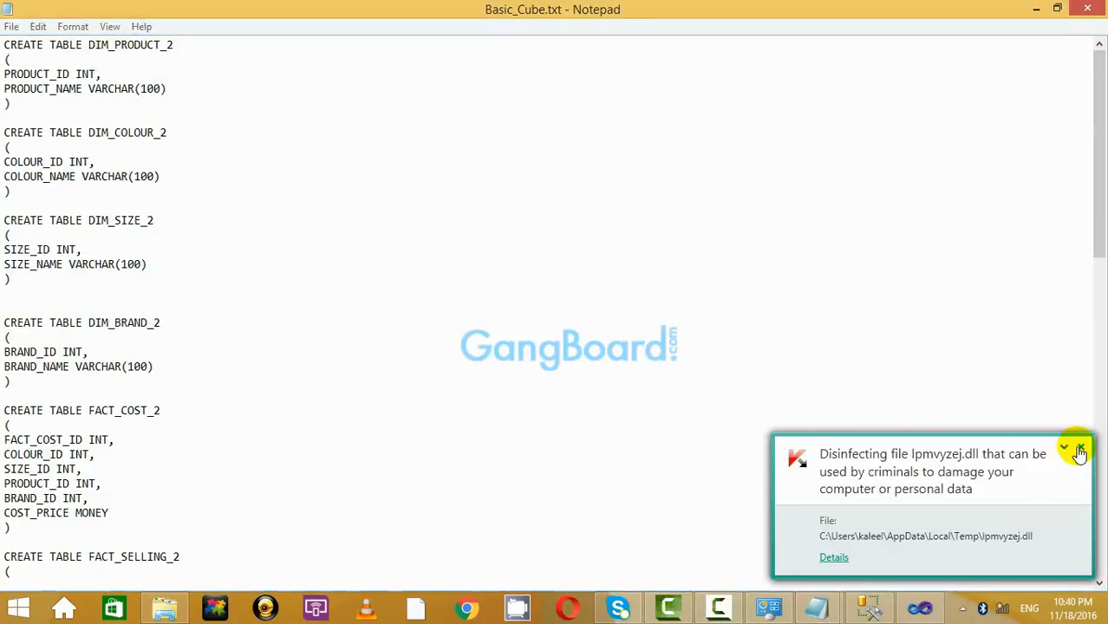
click(1081, 448)
click(544, 319)
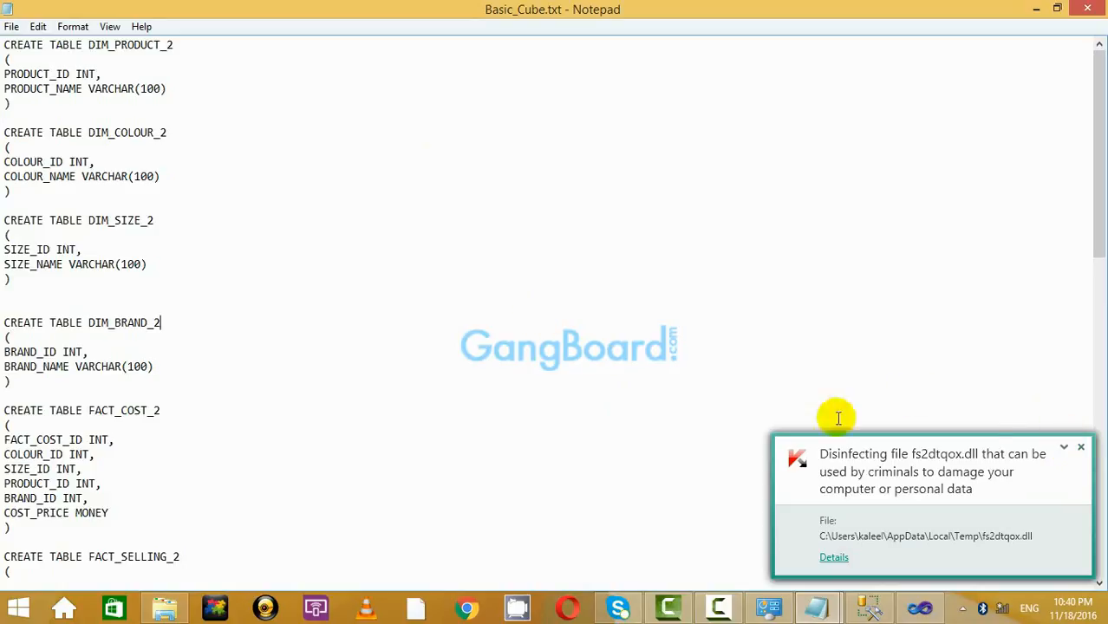
click(1081, 448)
Select DIM_PRODUCT_2 again and scroll through the DIM_*_2 and FACT_*_2 definitions.
scroll(297, 269, down, 5)
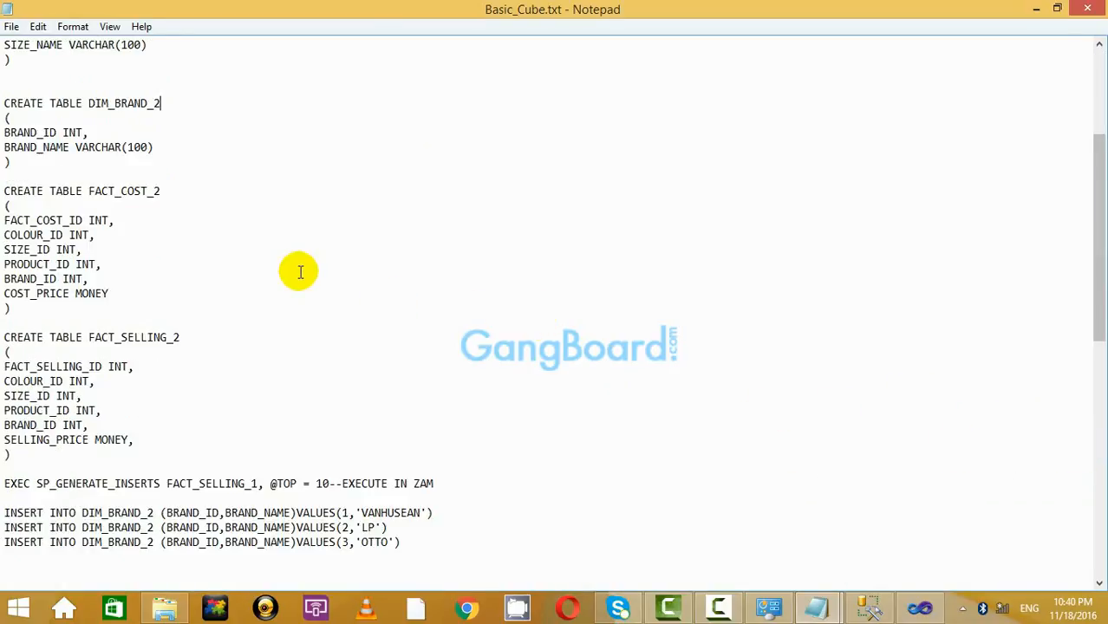
scroll(297, 270, up, 5)
double_click(130, 45)
click(280, 132)
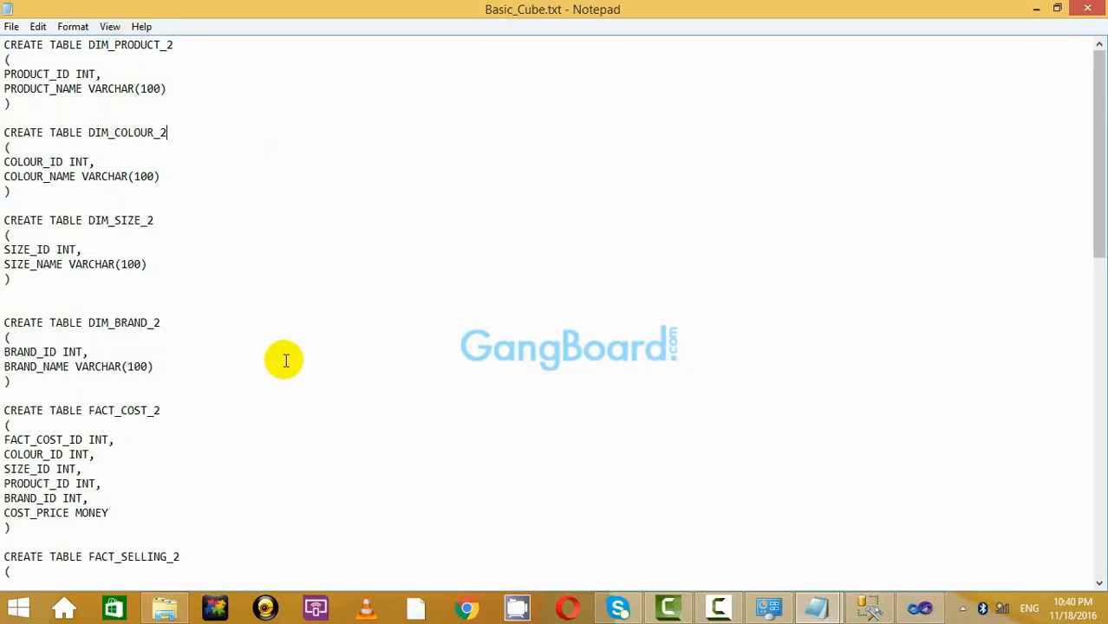
scroll(284, 359, down, 6)
scroll(148, 304, up, 6)
scroll(172, 304, down, 20)
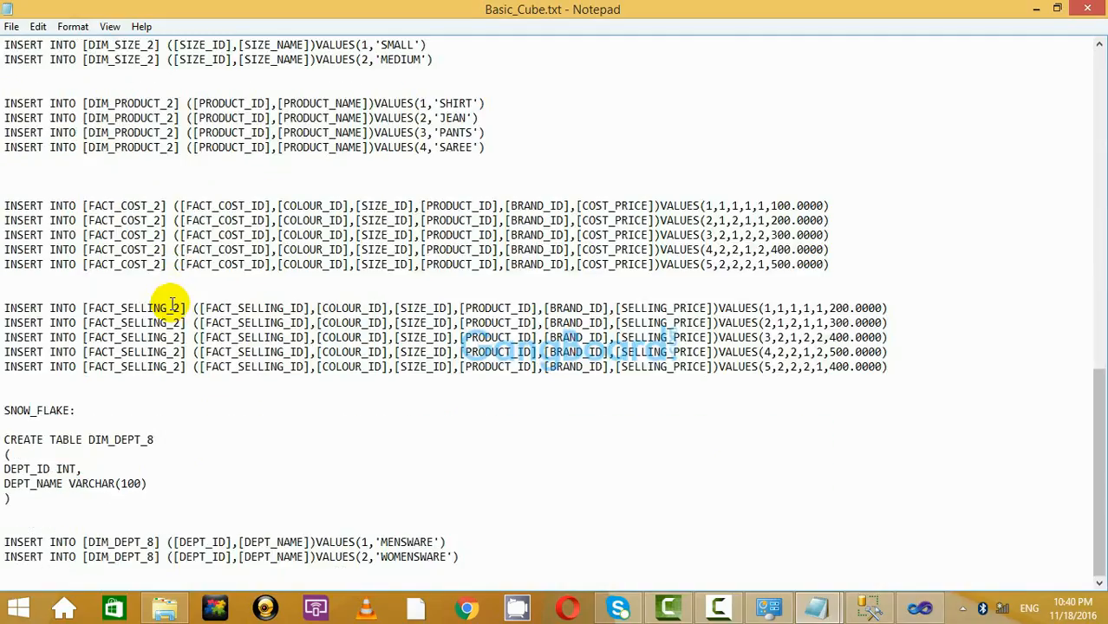
scroll(174, 295, up, 12)
scroll(174, 295, down, 12)
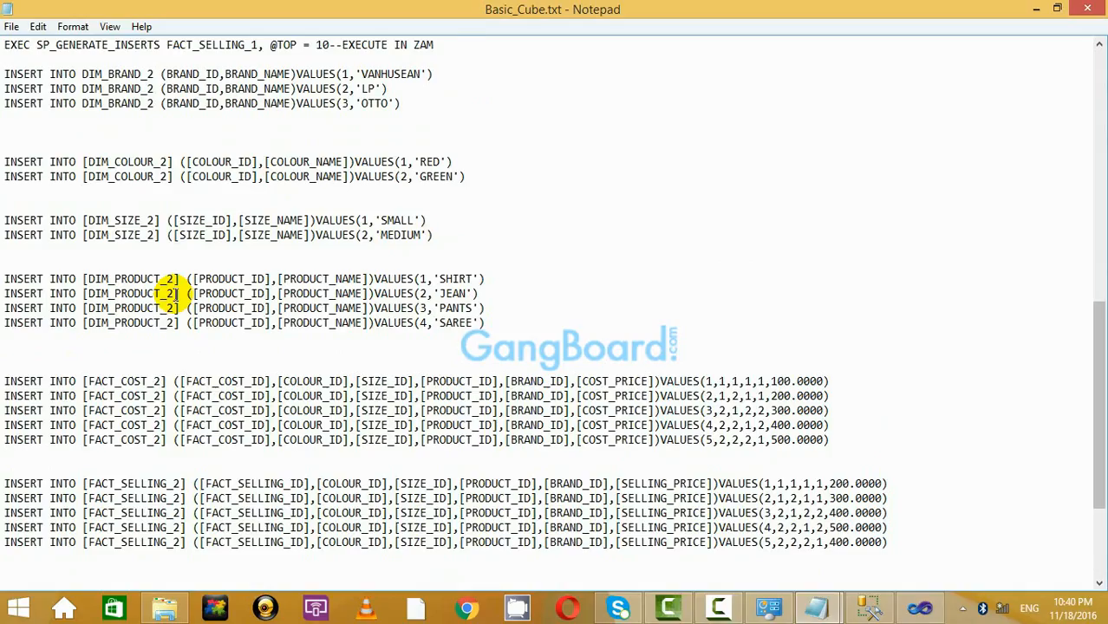
In the Visual Studio cube designer, select and inspect the DIM_SIZE_9 and DIM_BRAND_9 tables.
click(919, 607)
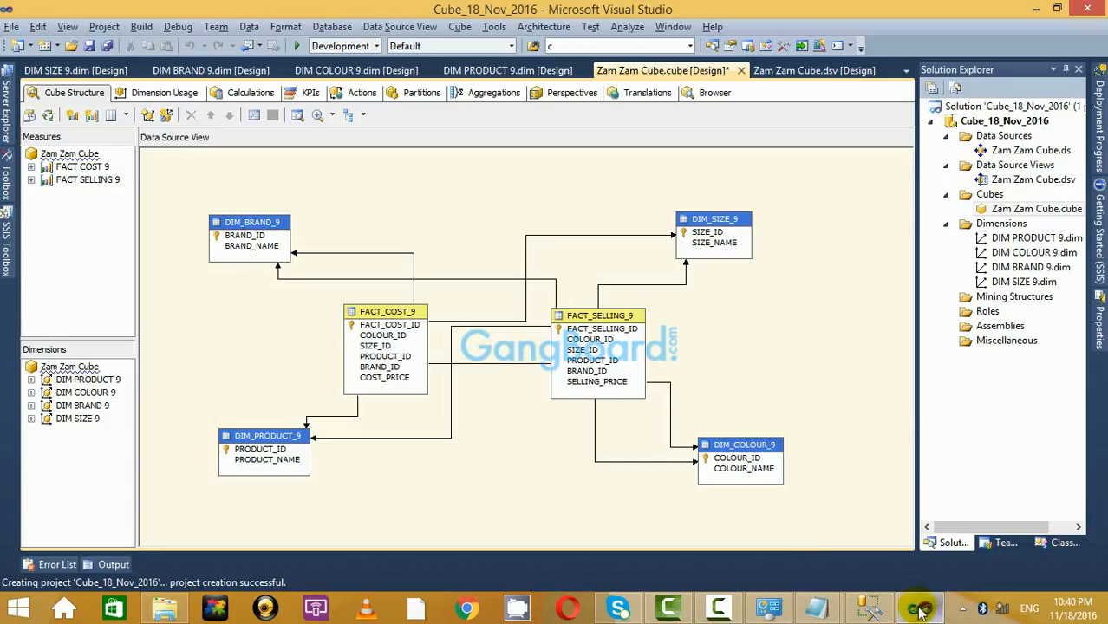
scroll(799, 346, down, 1)
scroll(806, 342, up, 2)
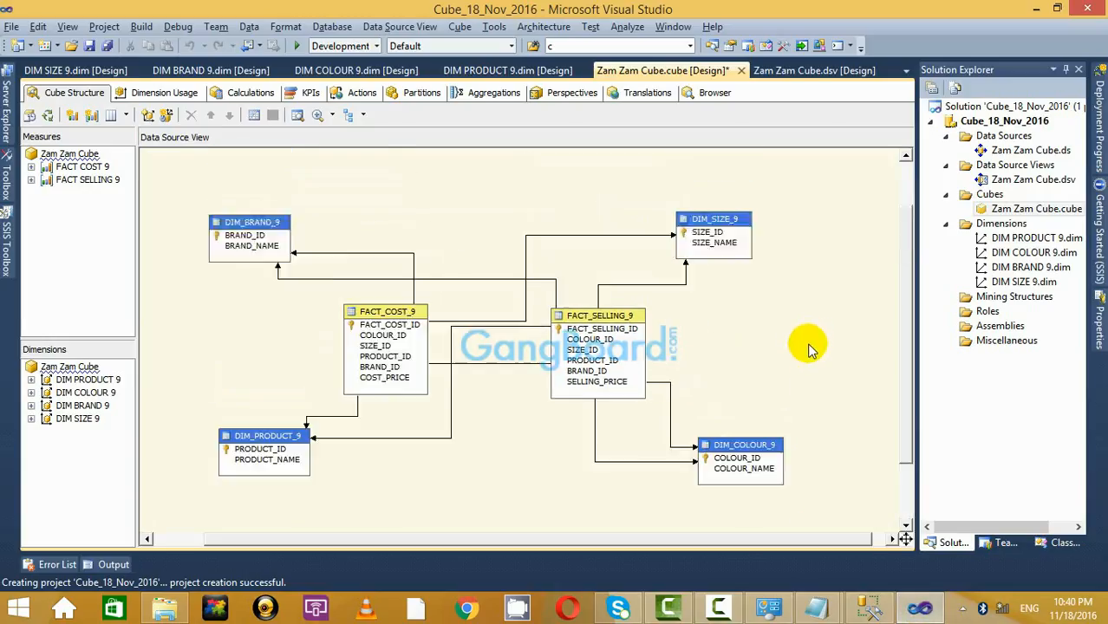
scroll(832, 407, down, 2)
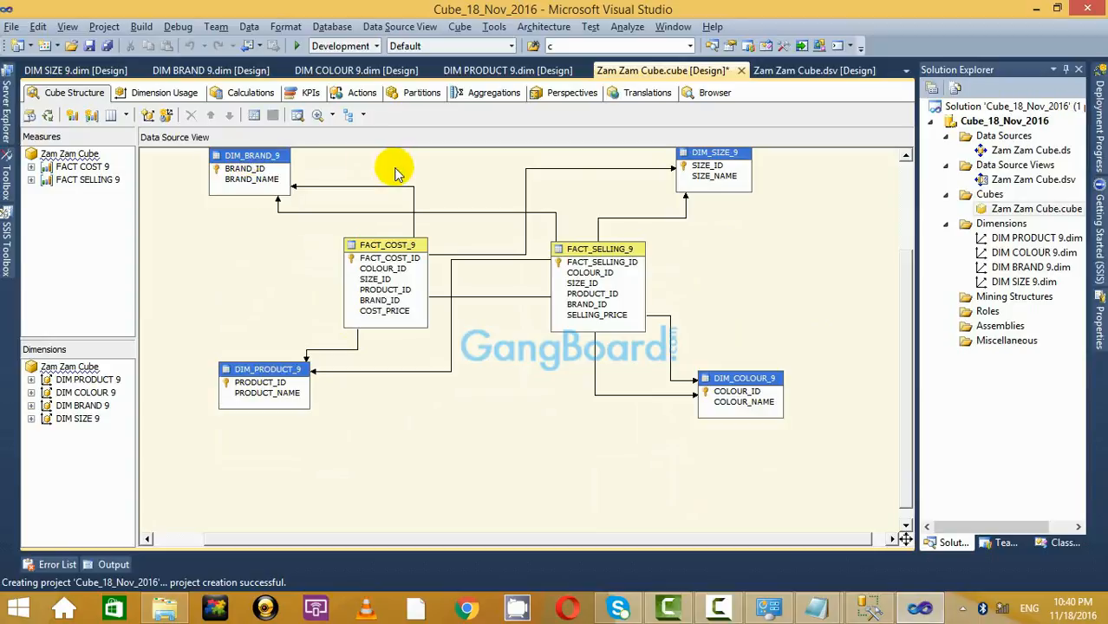
click(725, 163)
click(766, 274)
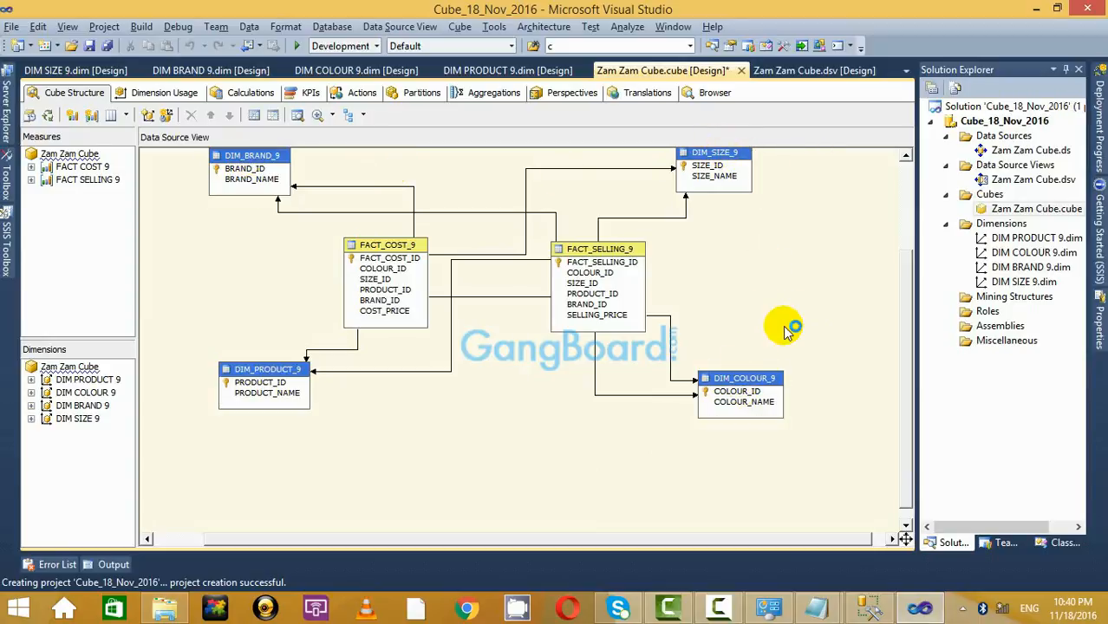
scroll(468, 213, up, 3)
click(275, 289)
click(495, 241)
scroll(495, 241, down, 3)
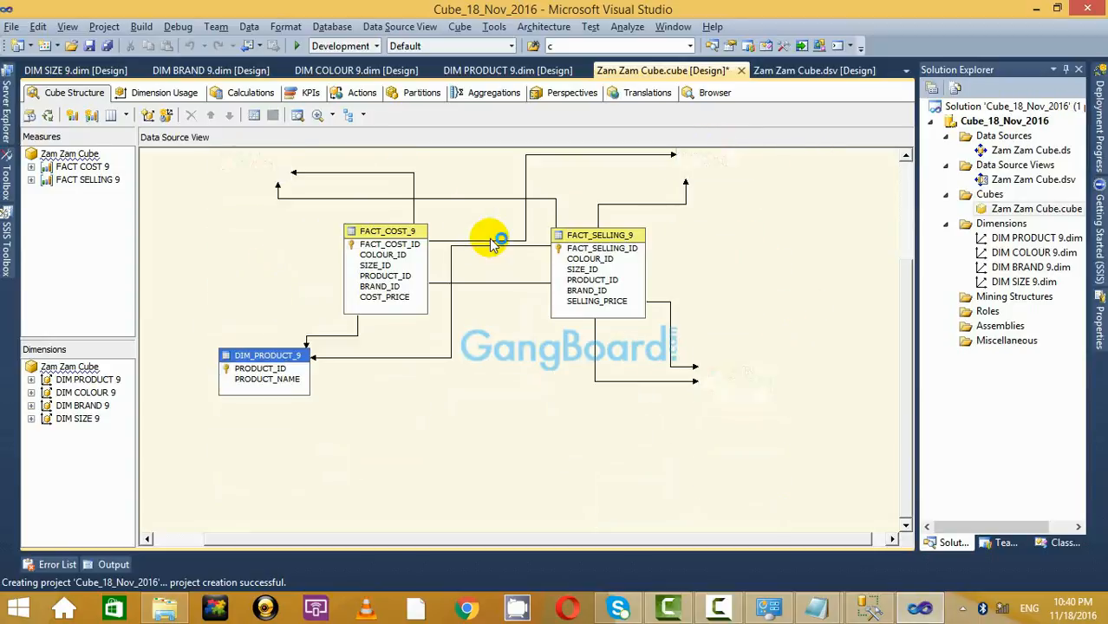
scroll(486, 244, up, 2)
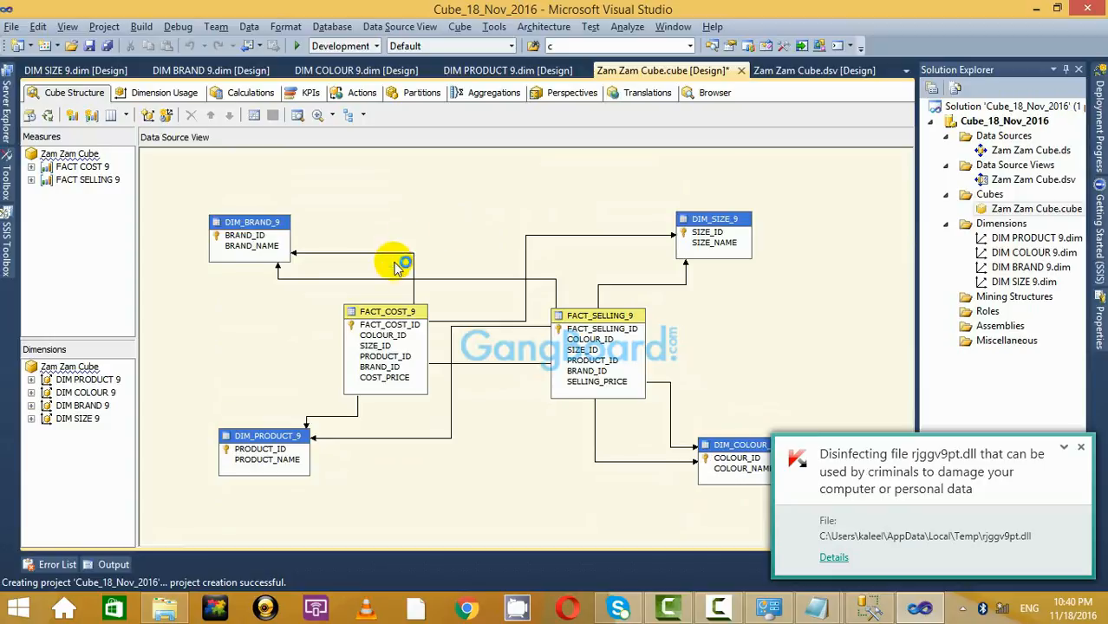
Check DIM_BRAND_9 and DIM_PRODUCT_9, then switch to the Management Studio database diagram.
click(1081, 447)
click(1082, 449)
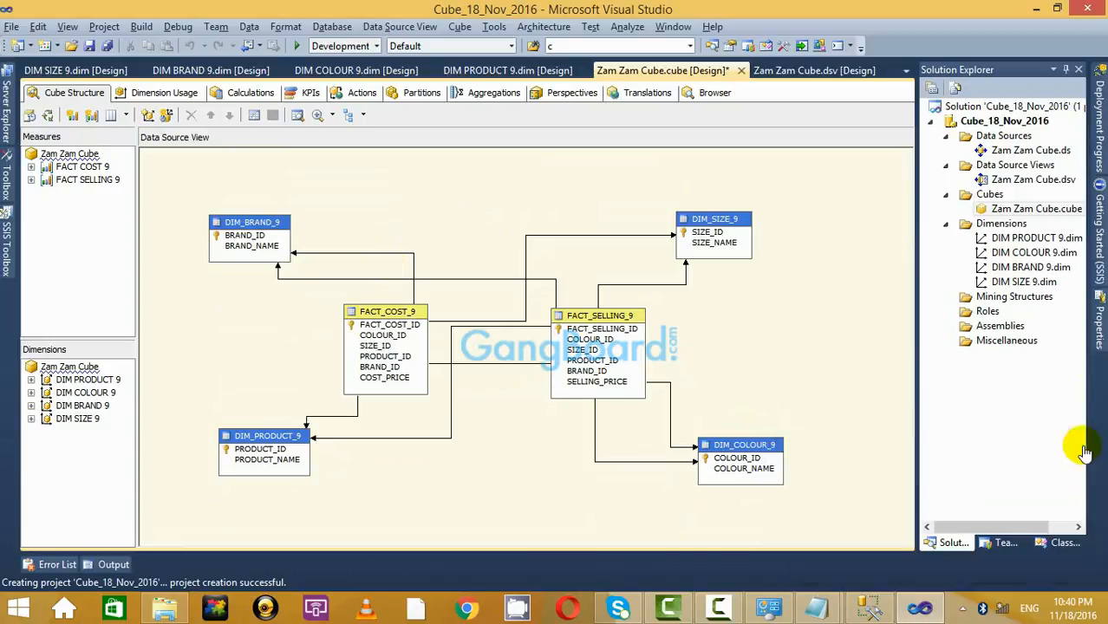
click(1082, 449)
click(255, 225)
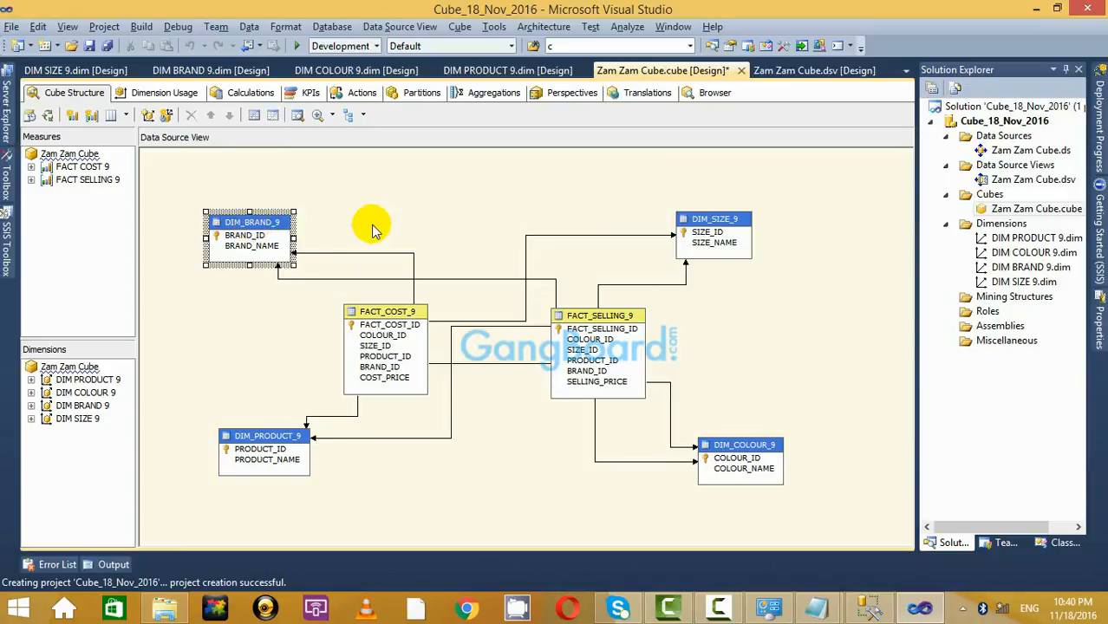
click(371, 227)
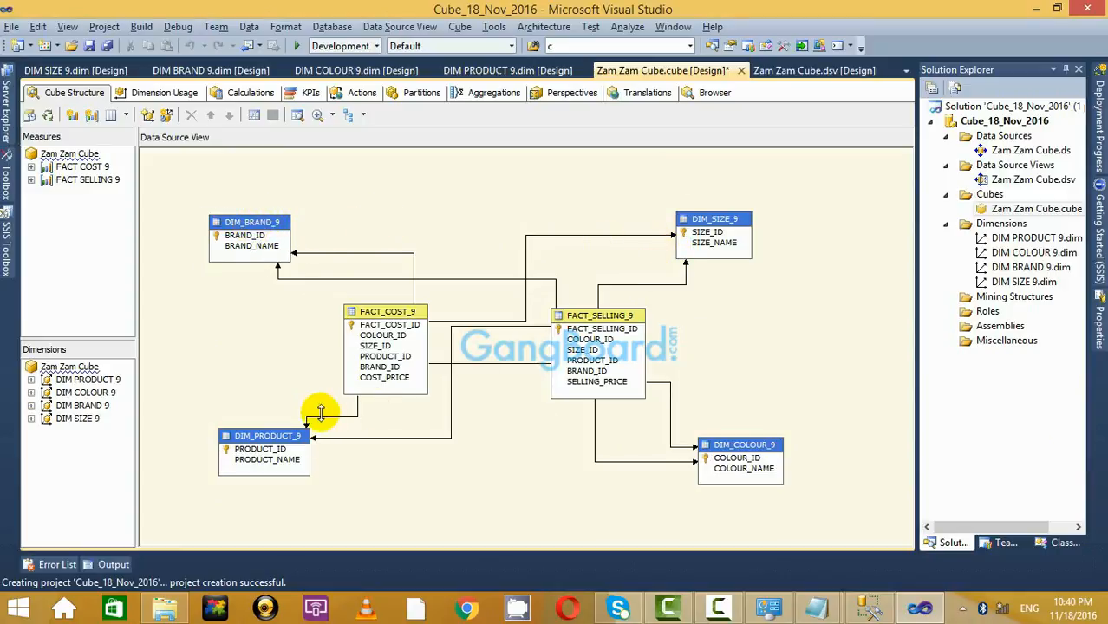
click(279, 436)
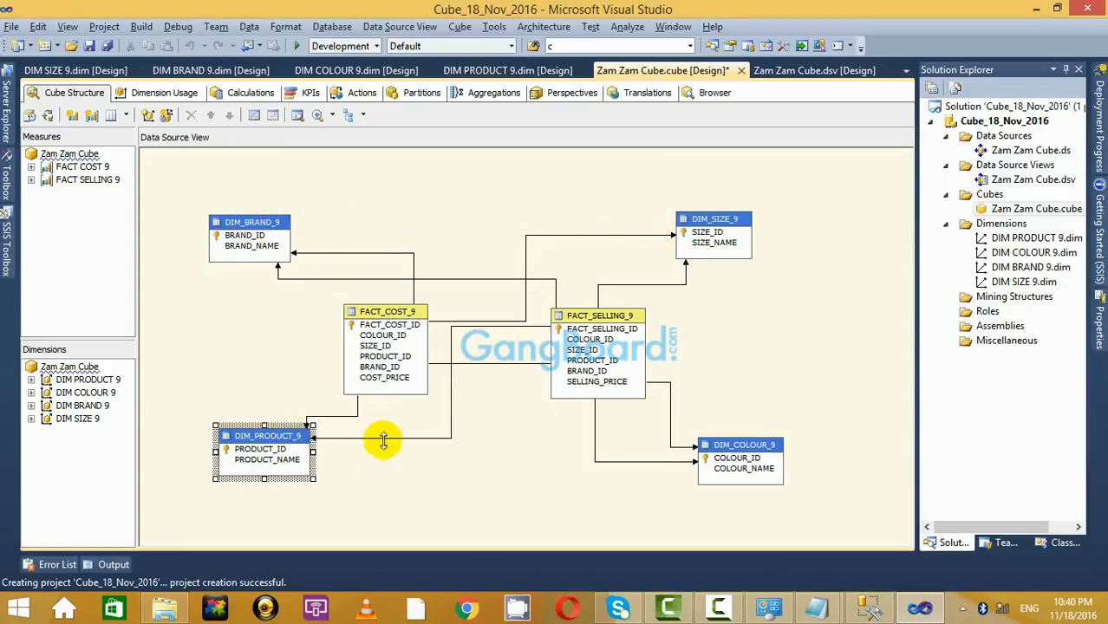
click(870, 607)
Show DIM_PRODUCT_9 in the diagram with column names only.
scroll(404, 420, up, 3)
scroll(403, 420, down, 3)
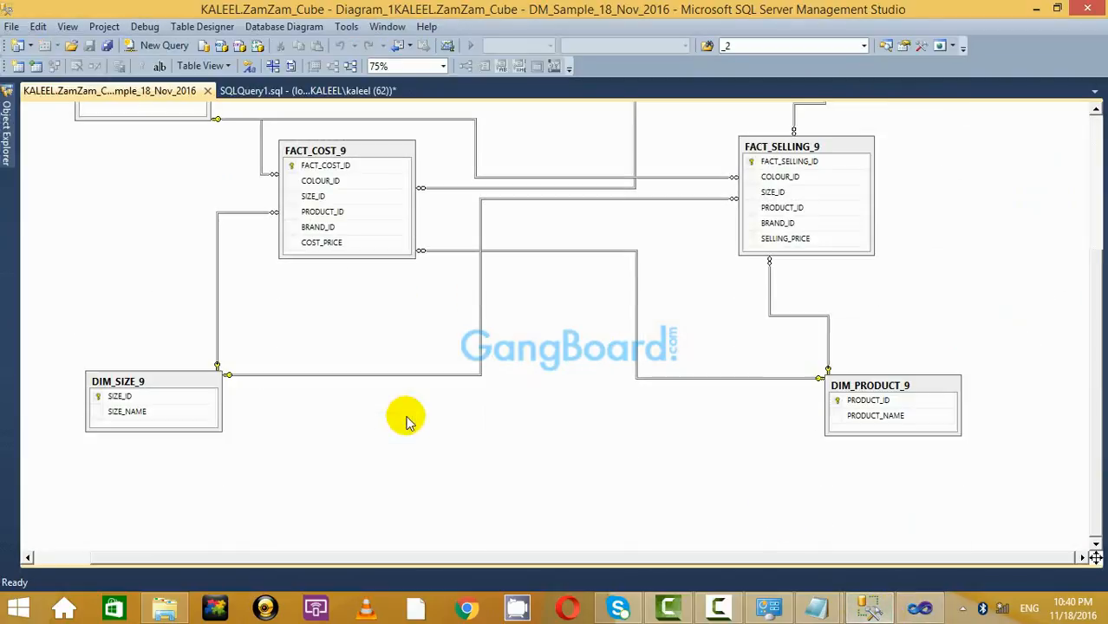
scroll(517, 361, up, 3)
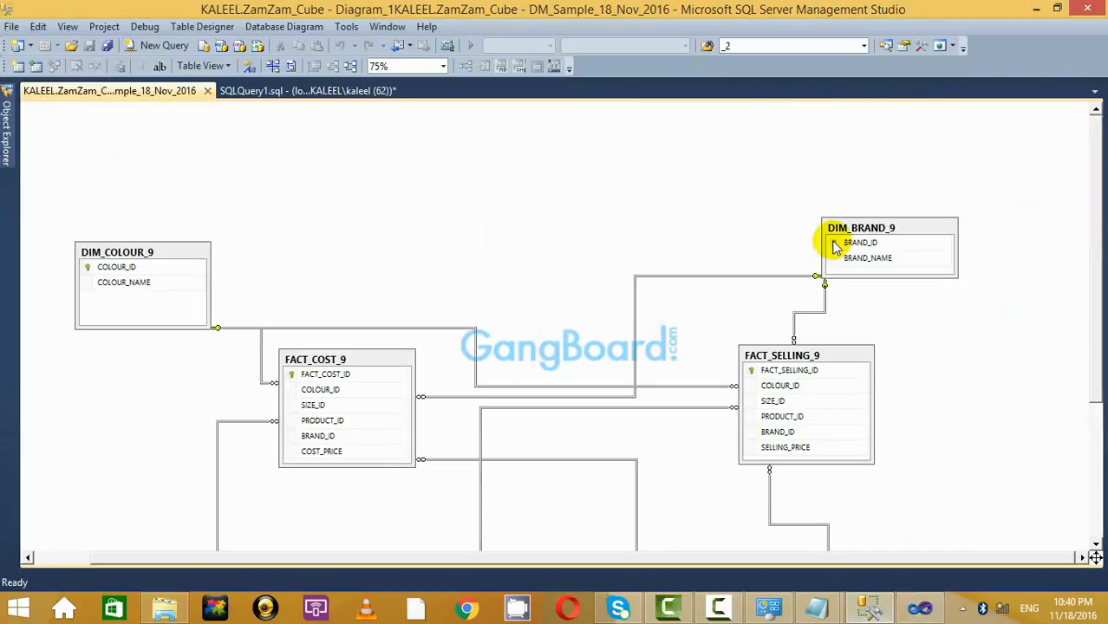
scroll(714, 300, down, 3)
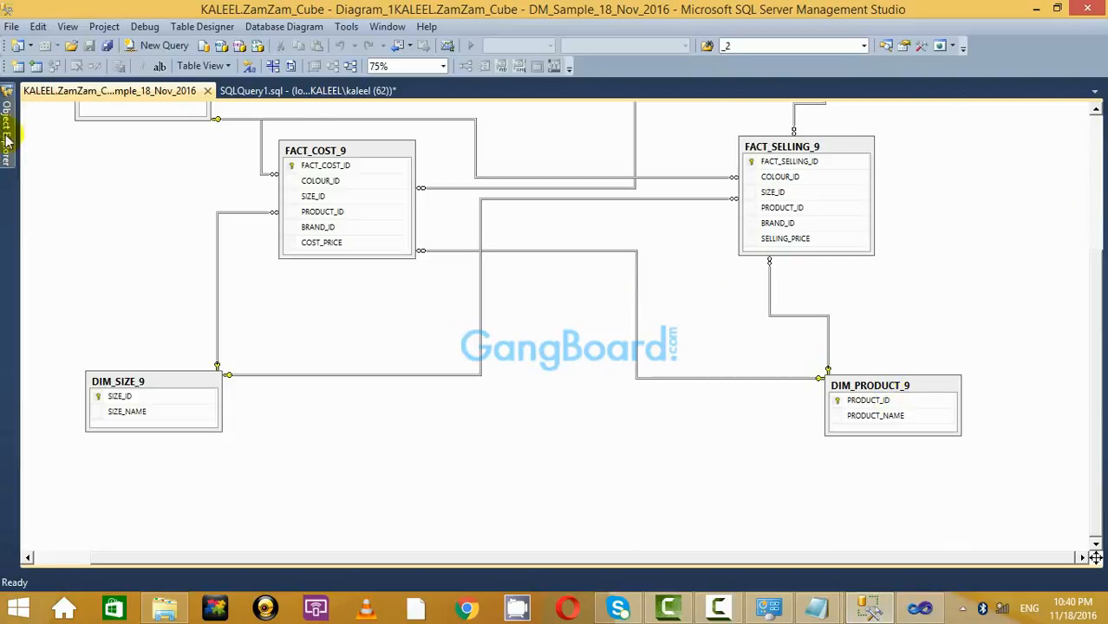
click(312, 90)
click(111, 91)
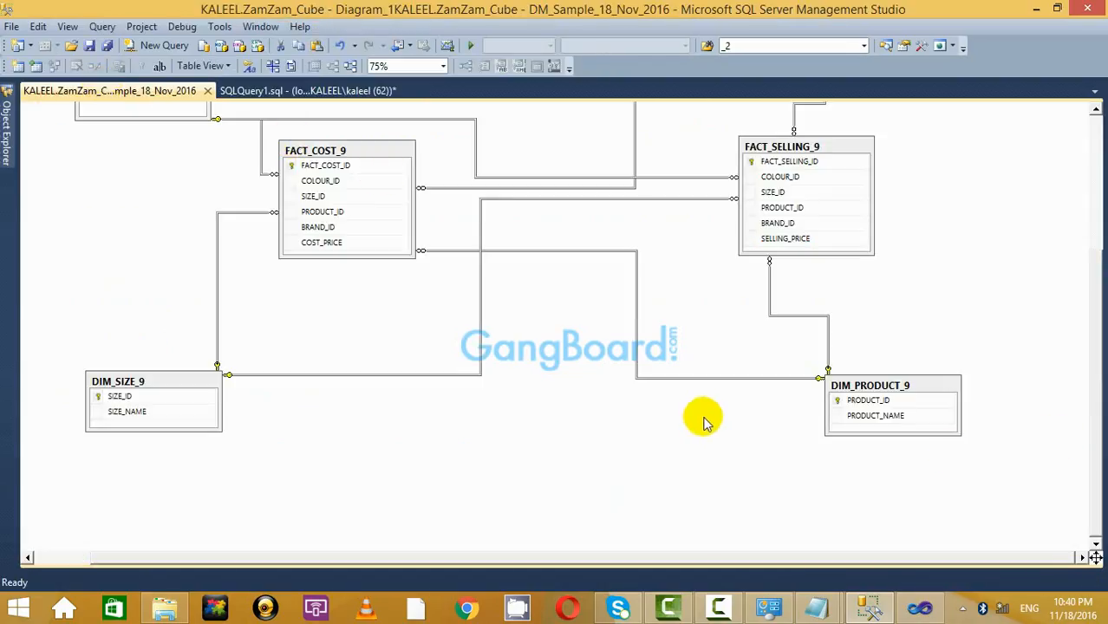
click(877, 387)
right_click(878, 387)
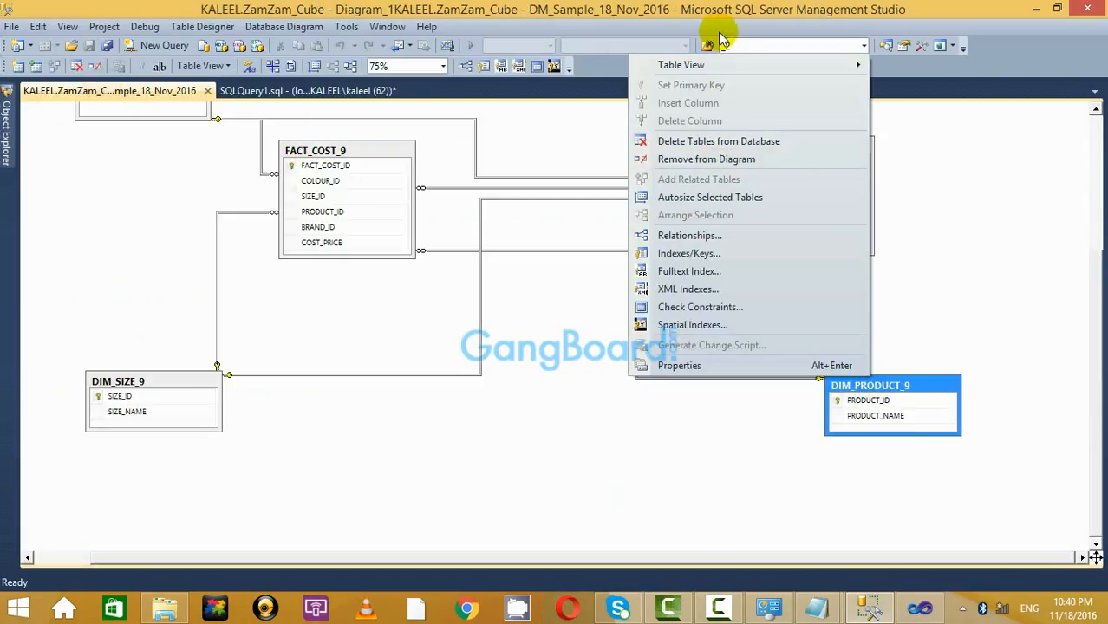
mouse_move(733, 67)
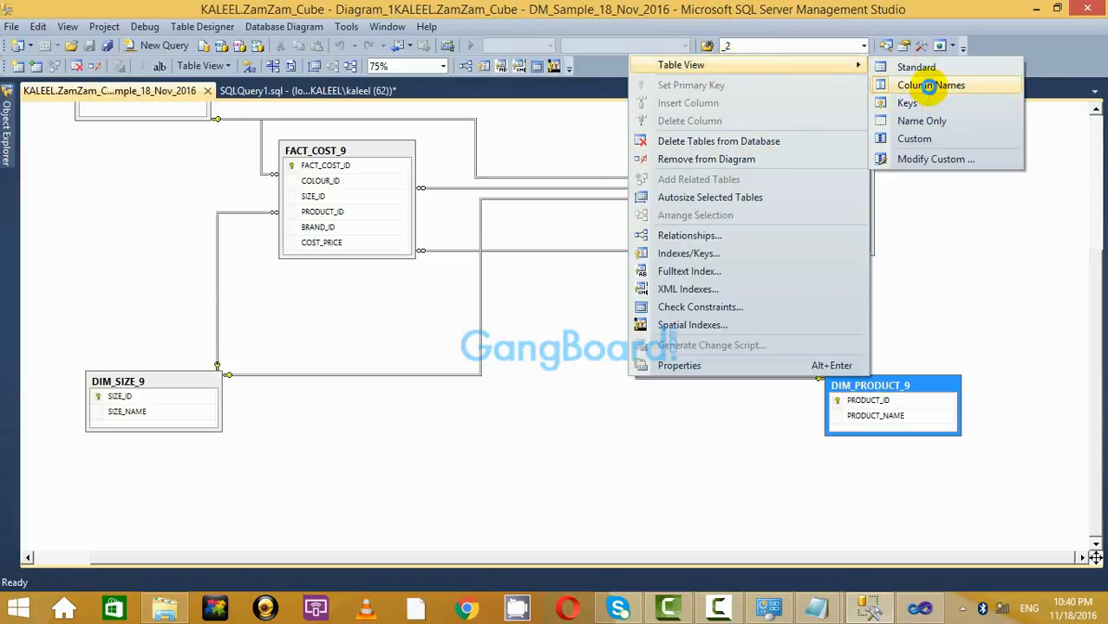
click(930, 85)
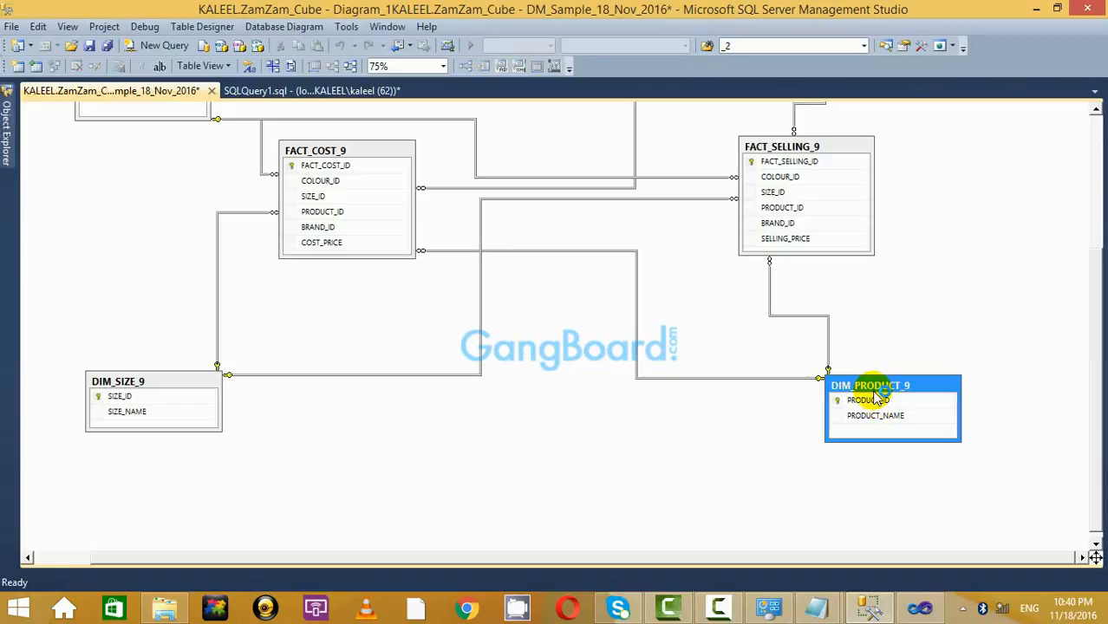
Switch DIM_PRODUCT_9 to Standard table view with data types and null settings.
right_click(878, 395)
click(963, 301)
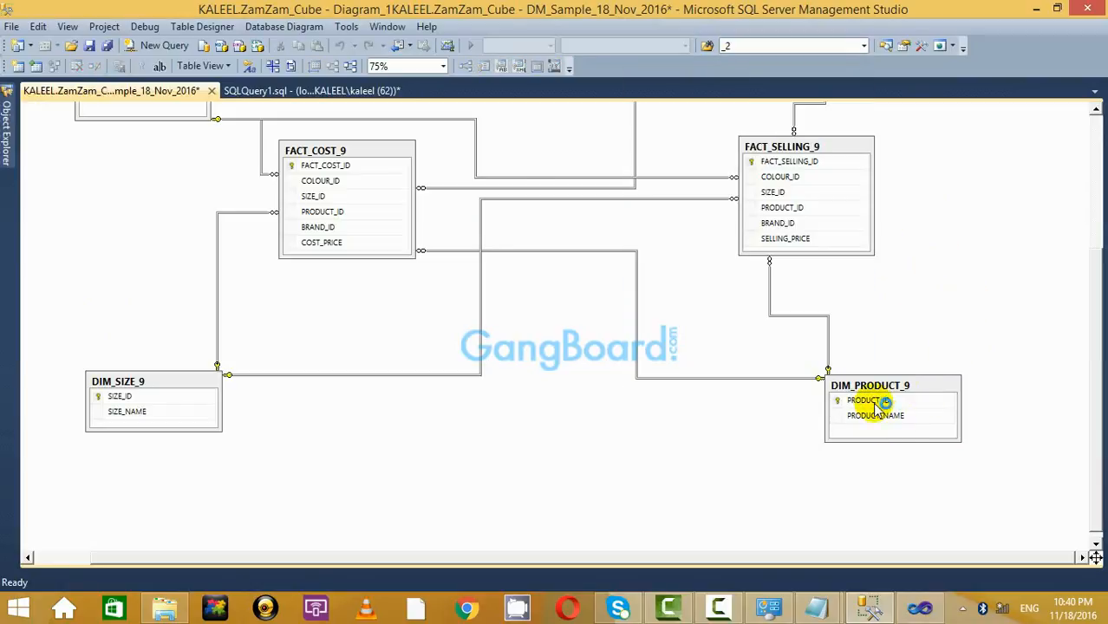
right_click(876, 383)
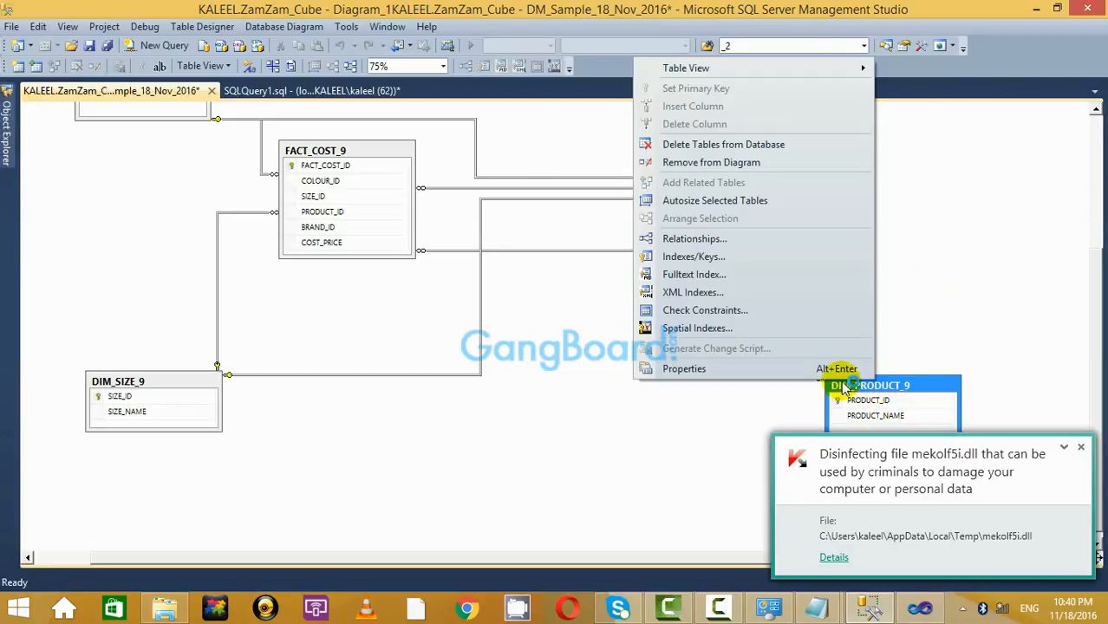
click(1081, 448)
click(1080, 449)
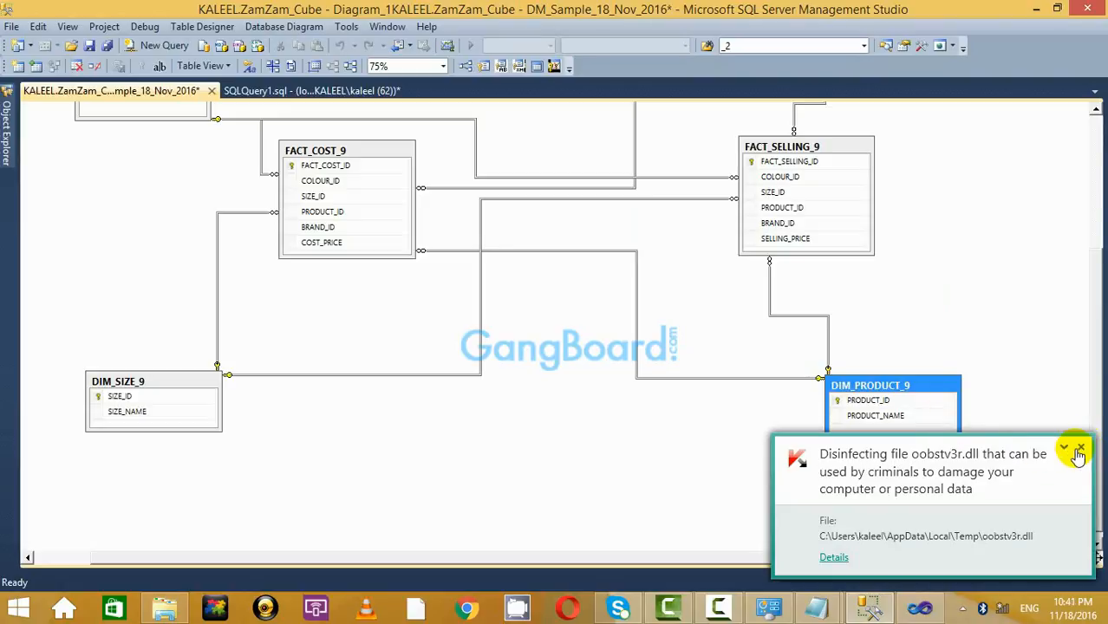
click(1081, 448)
click(1044, 397)
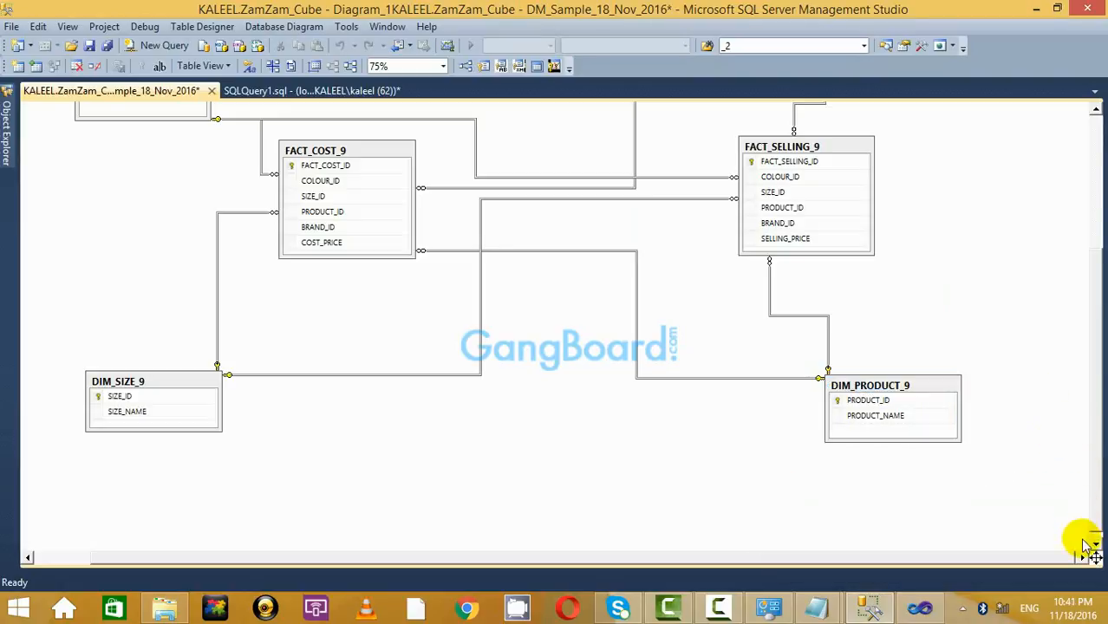
right_click(852, 376)
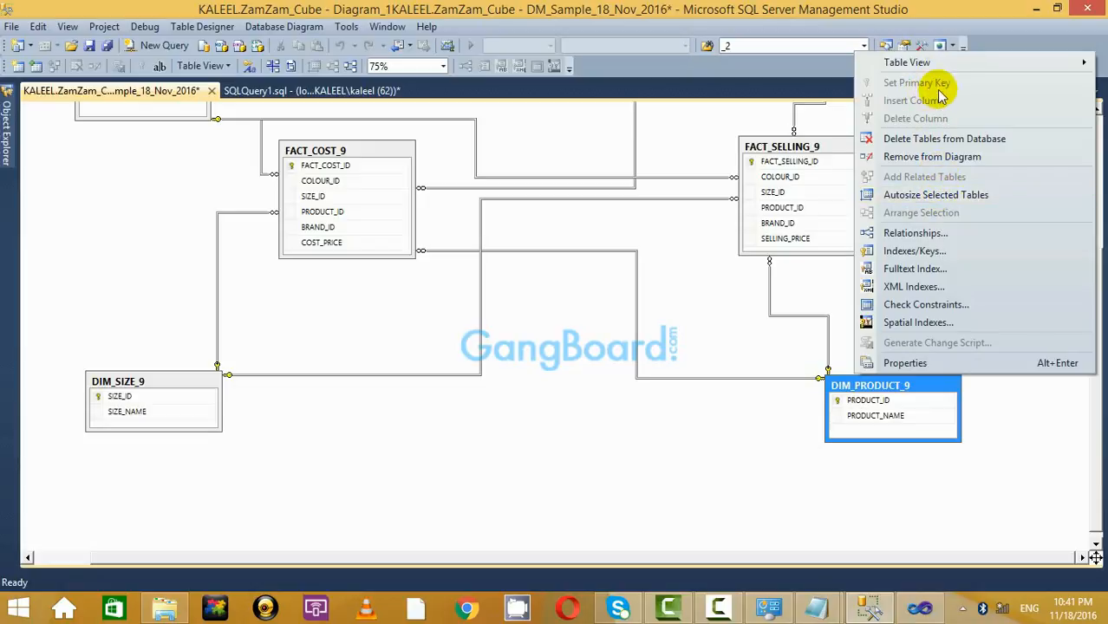
mouse_move(938, 63)
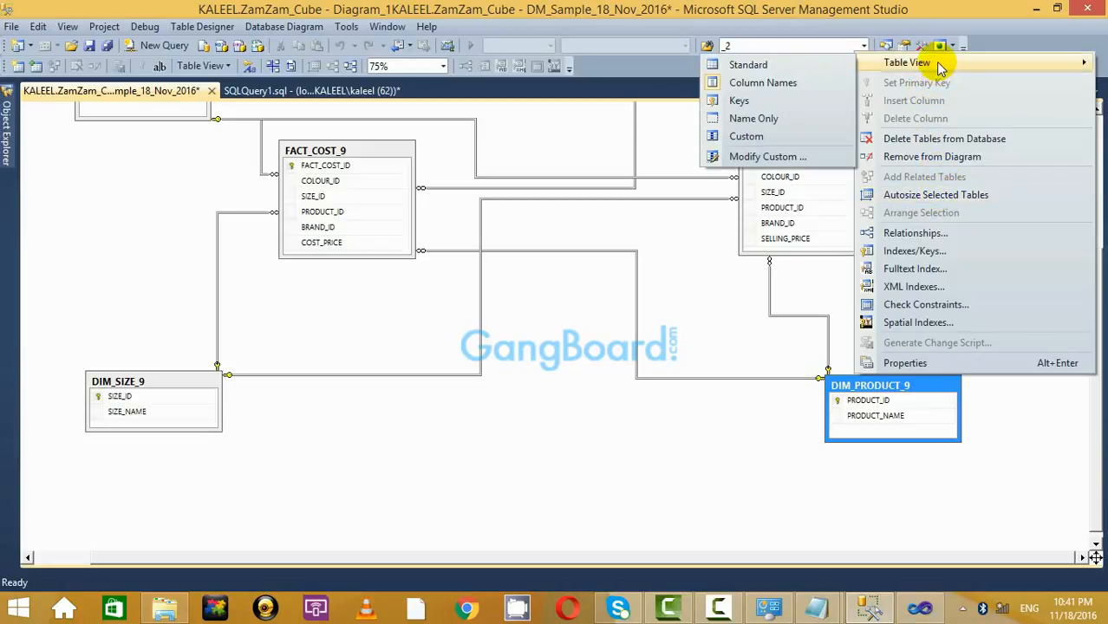
click(766, 65)
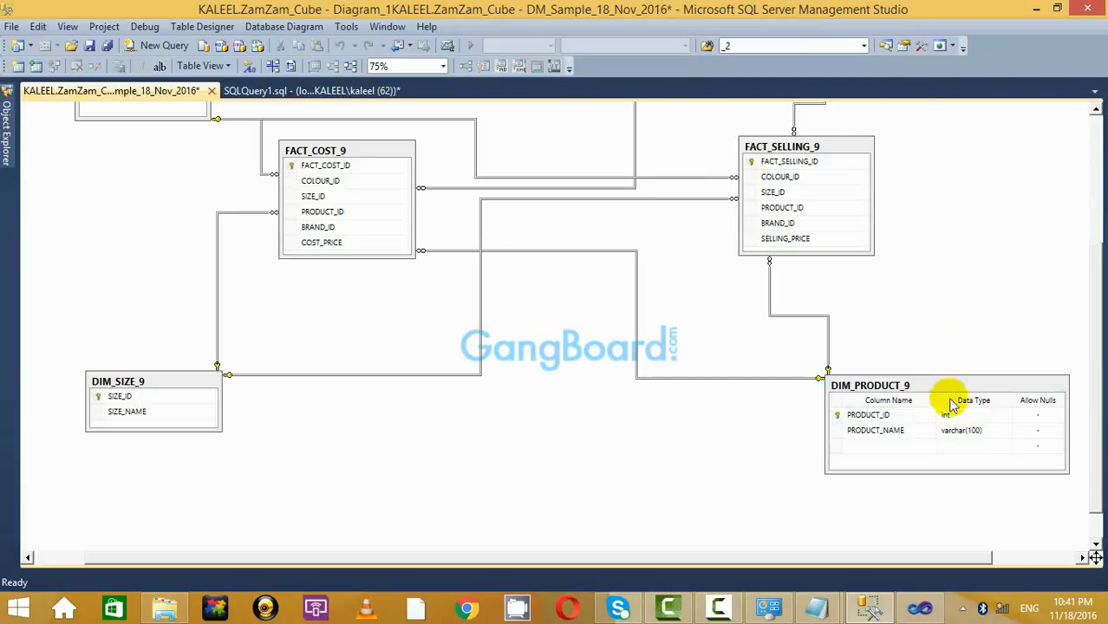
Move DIM_PRODUCT_9 to the lower middle and enter the new nchar(10) column DEPT_FK in its empty row.
drag(952, 400, 737, 411)
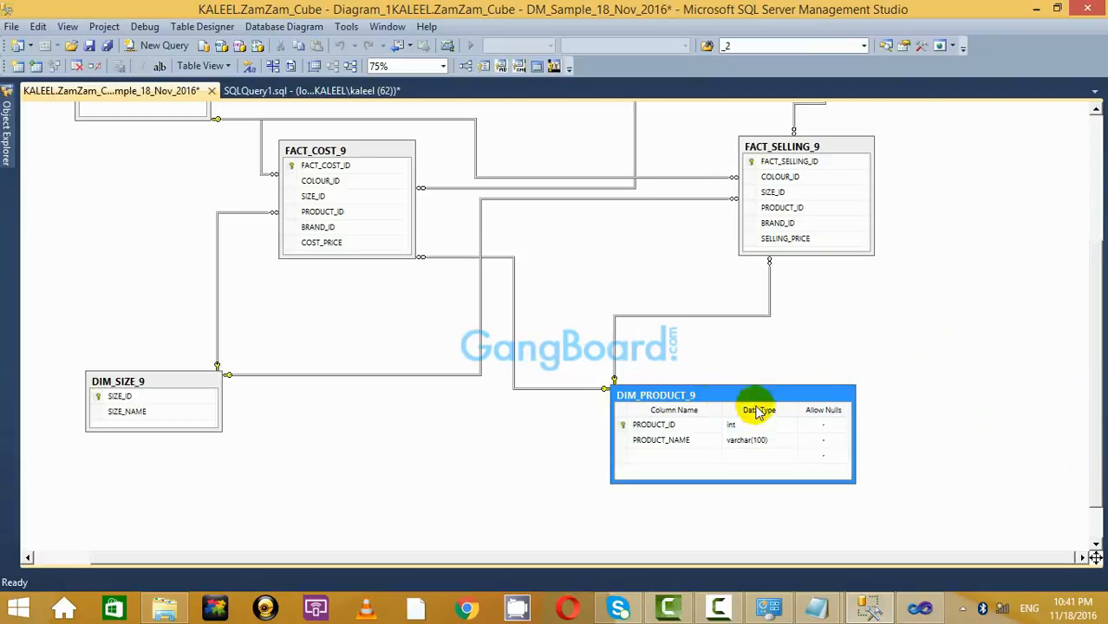
click(642, 457)
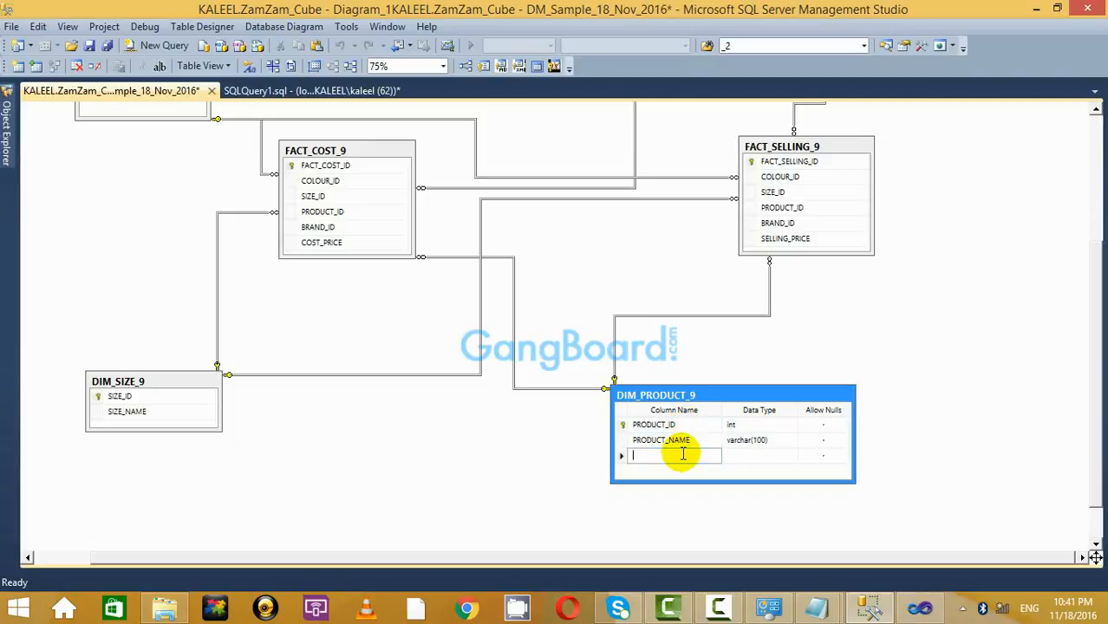
text(PRODUCT_)
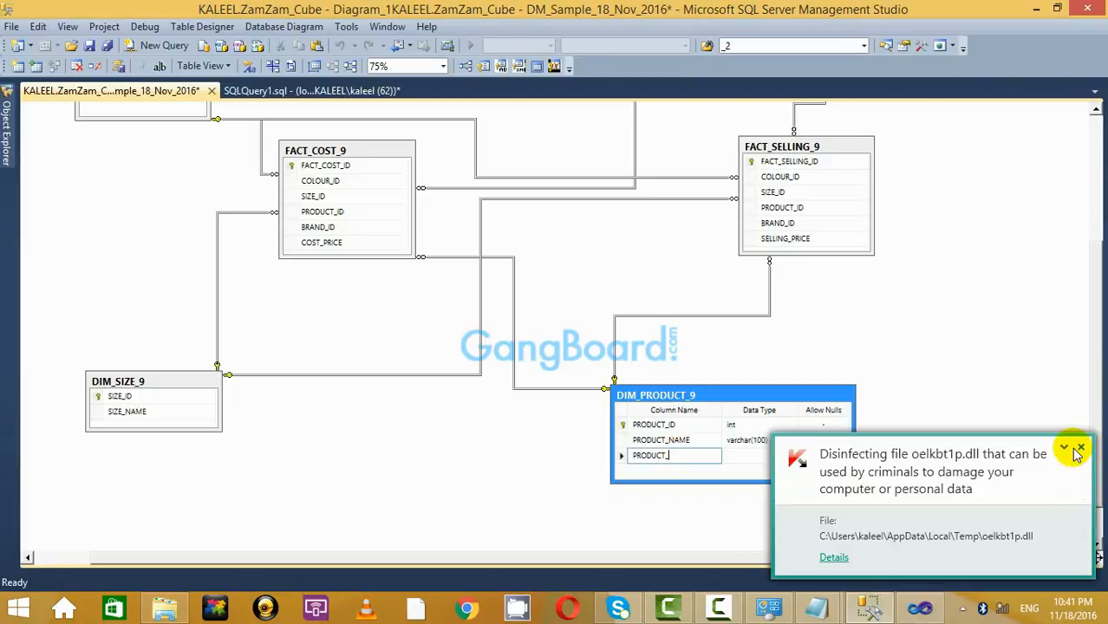
click(1081, 451)
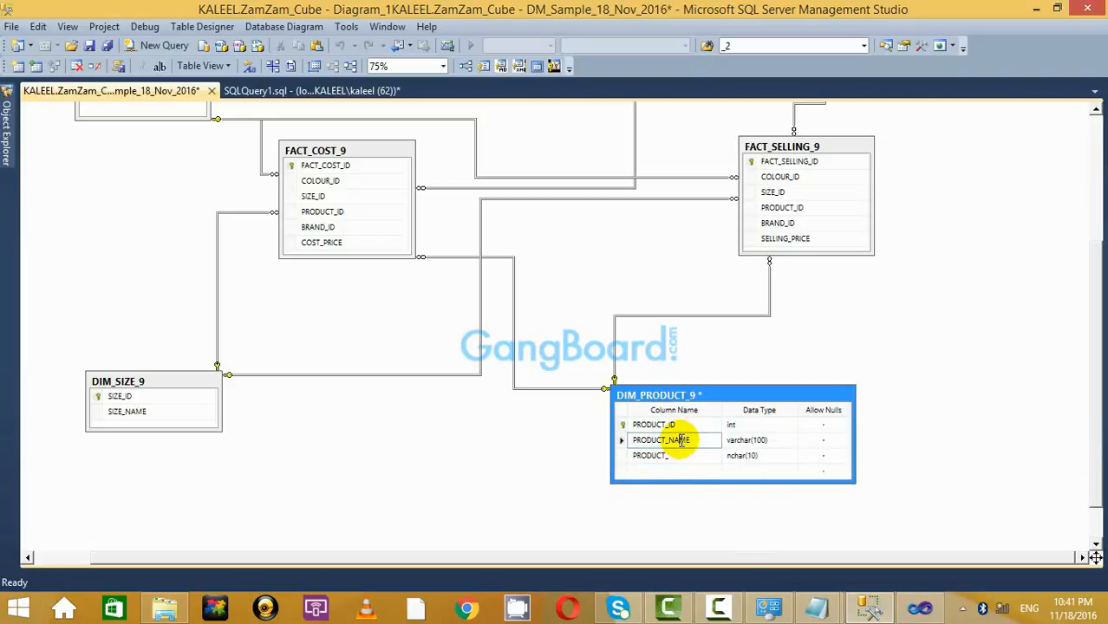
click(686, 457)
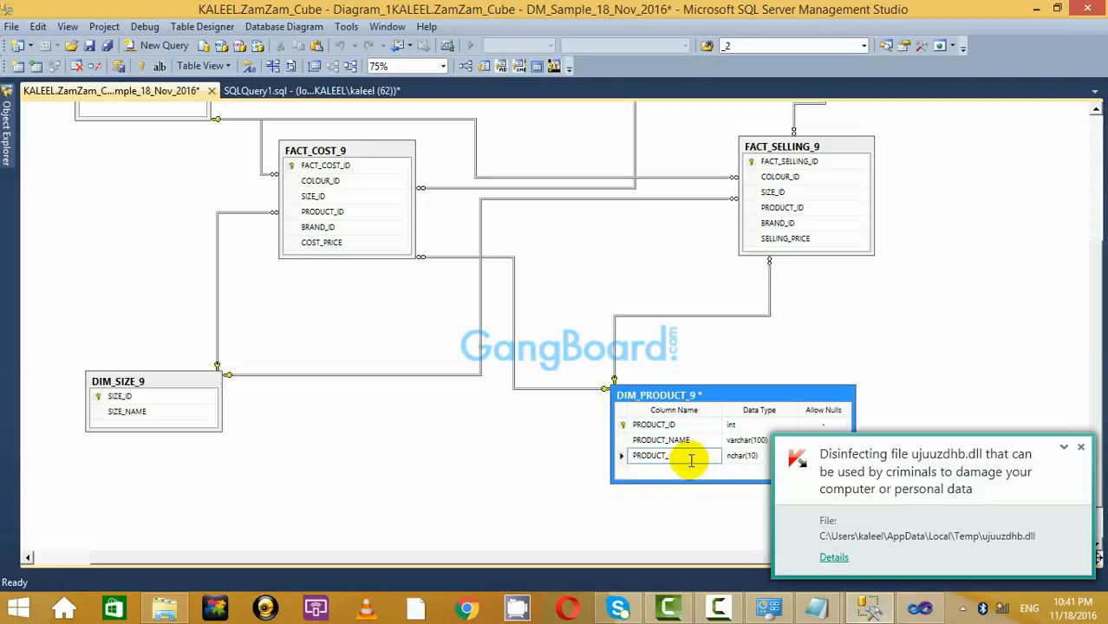
key(BackSpace)
key(BackSpace)
key(BackSpace)
key(BackSpace)
key(BackSpace)
key(BackSpace)
key(BackSpace)
key(BackSpace)
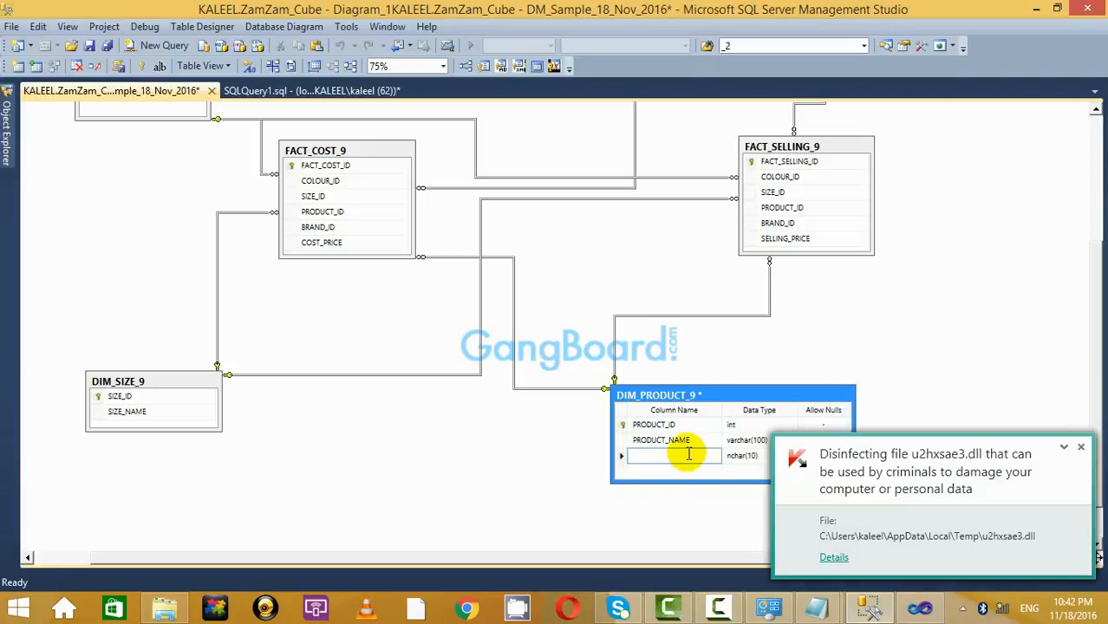
click(1083, 450)
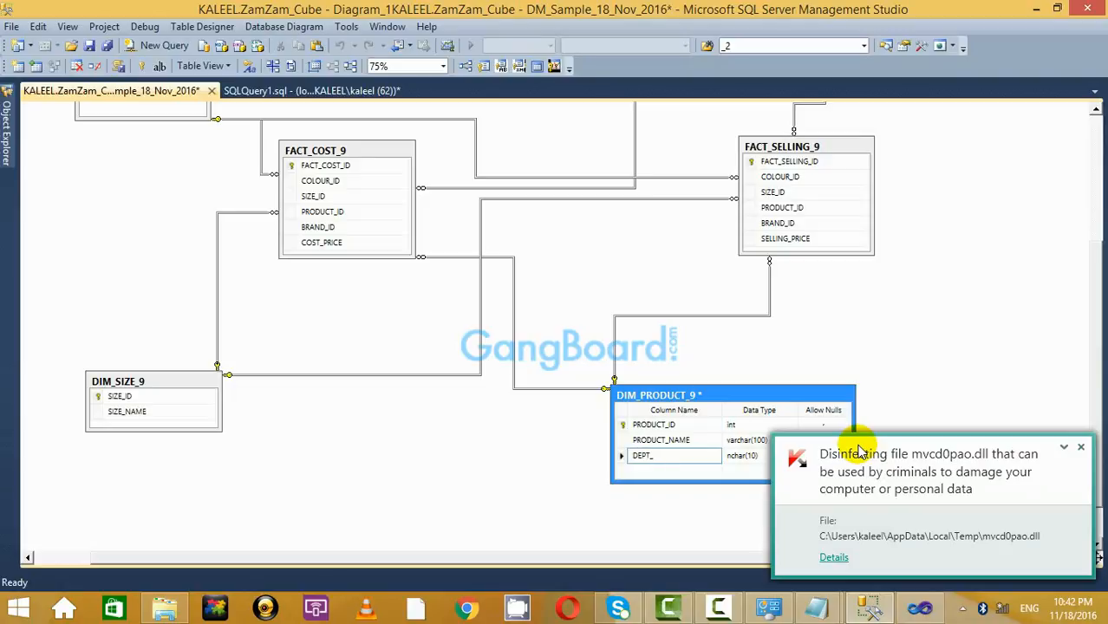
click(1081, 448)
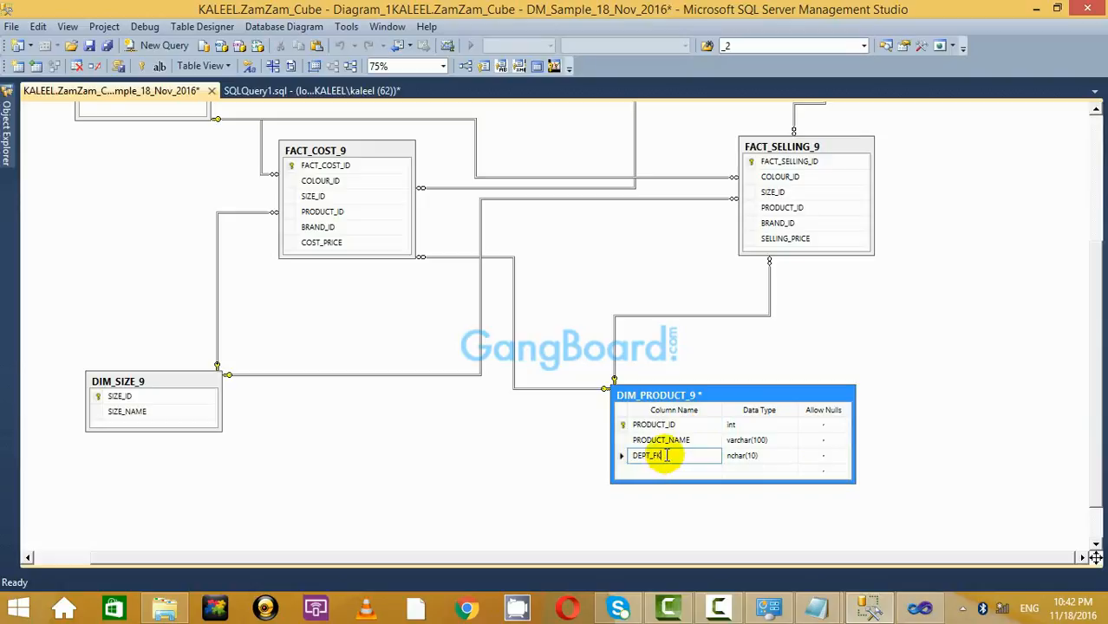
Change the DEPT_FK column's data type to int in the DIM_PRODUCT_9 table.
click(786, 456)
click(791, 455)
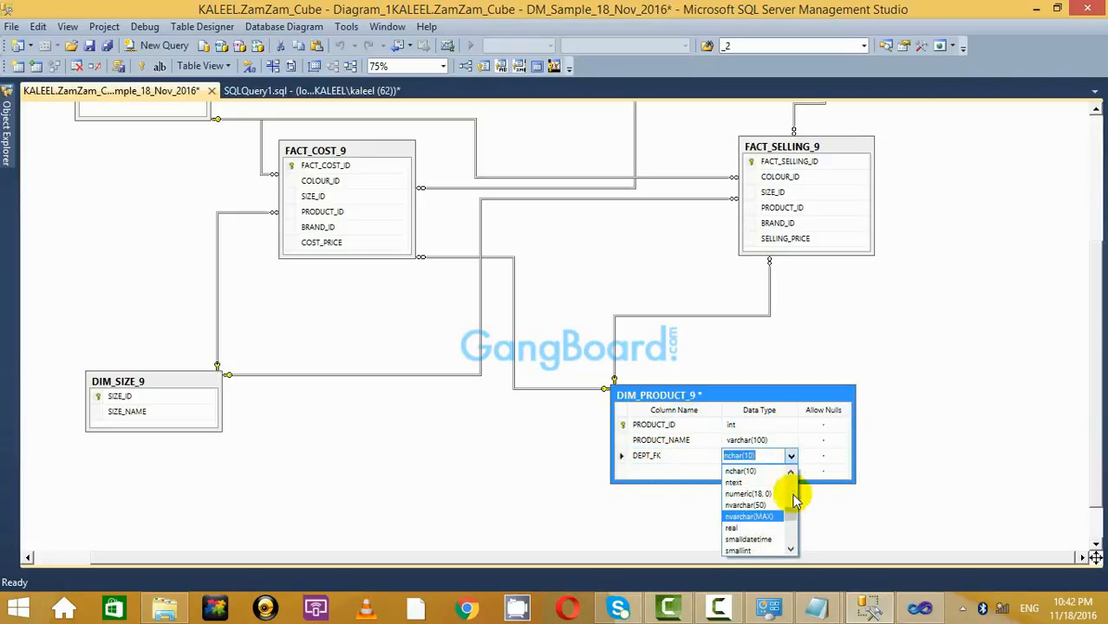
mouse_move(792, 520)
mouse_down()
mouse_move(792, 494)
mouse_move(791, 549)
mouse_move(787, 495)
mouse_move(791, 512)
mouse_up()
click(738, 471)
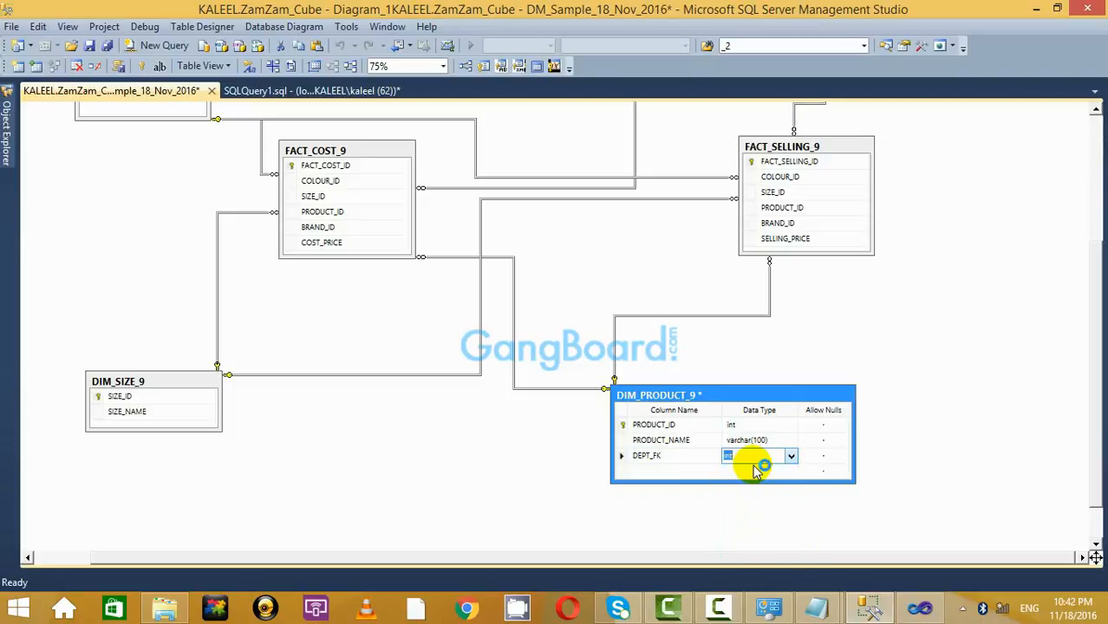
click(930, 428)
click(657, 463)
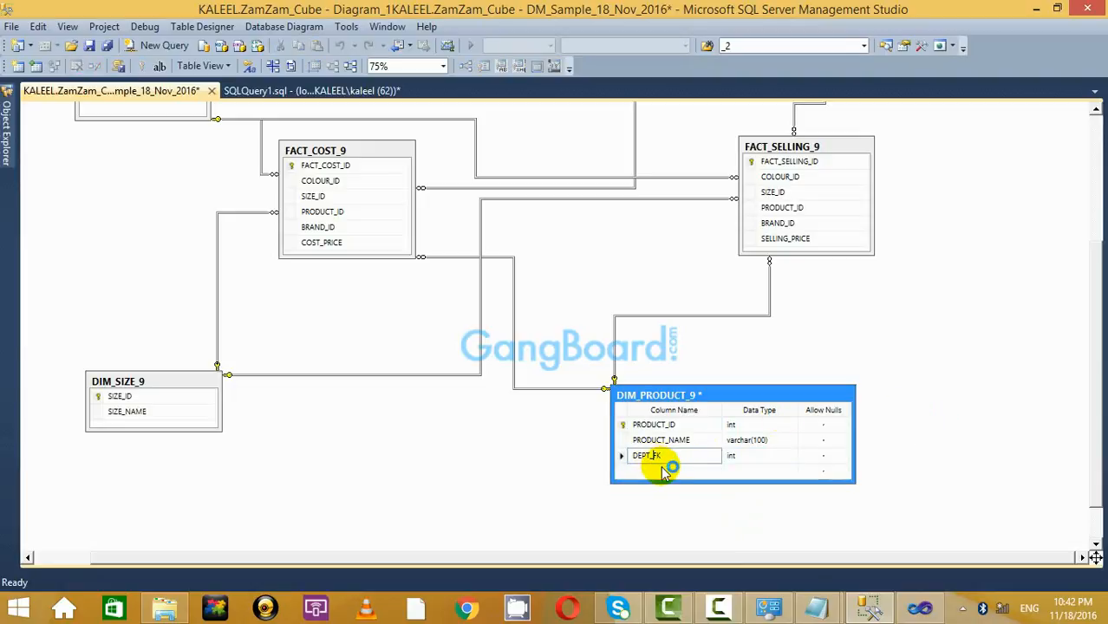
click(962, 390)
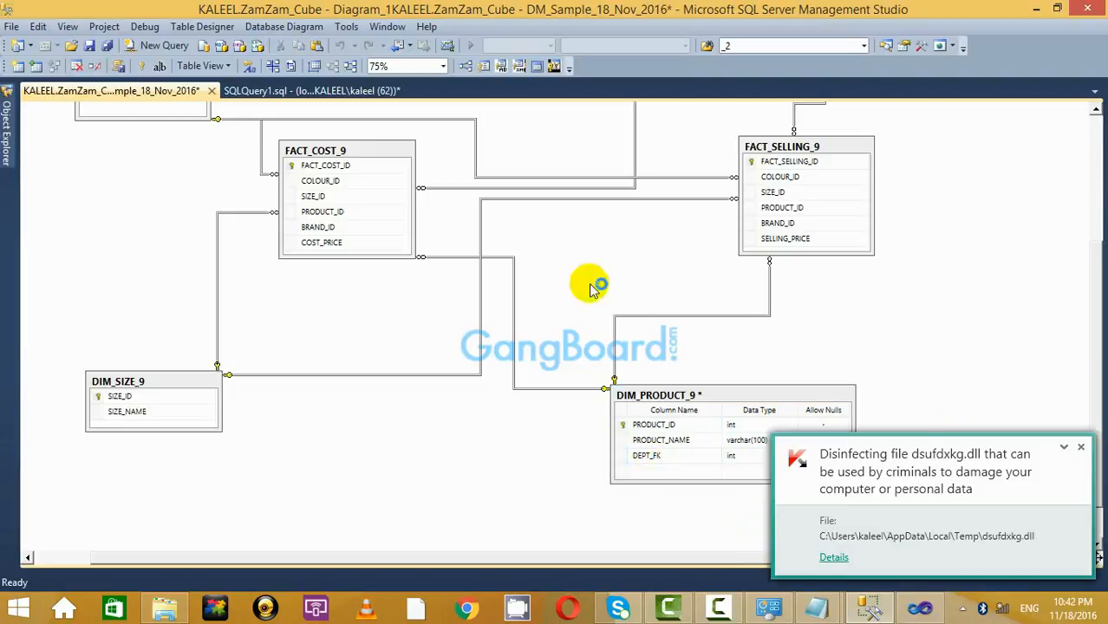
Dismiss the antivirus pop-ups and save the DIM_PRODUCT_9 change to the database, confirming Yes.
click(1082, 449)
click(1081, 447)
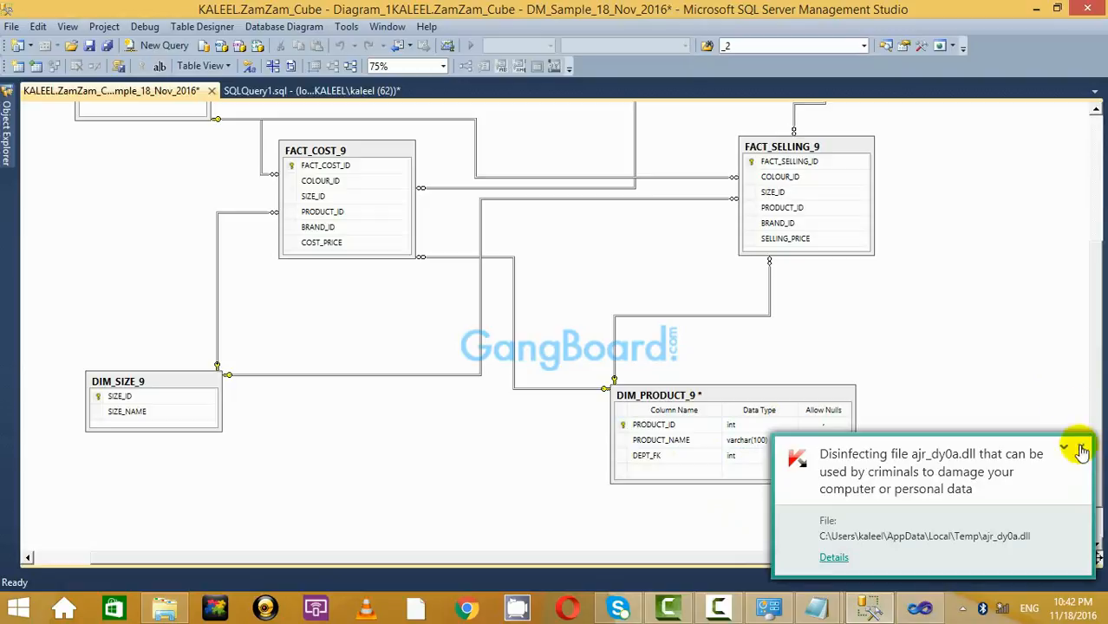
click(1082, 447)
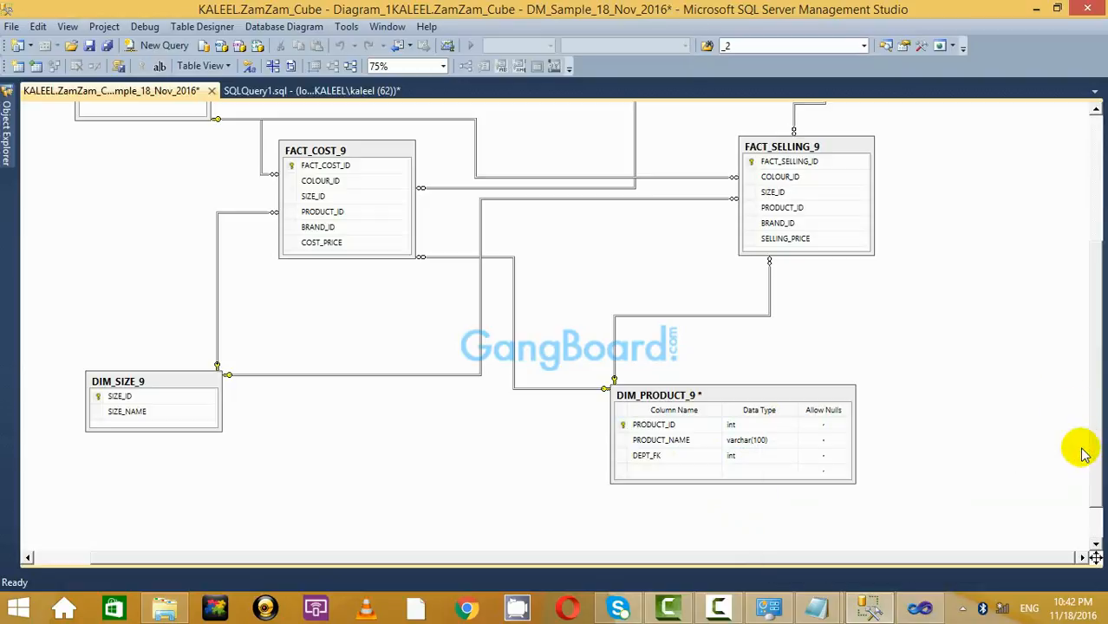
click(90, 46)
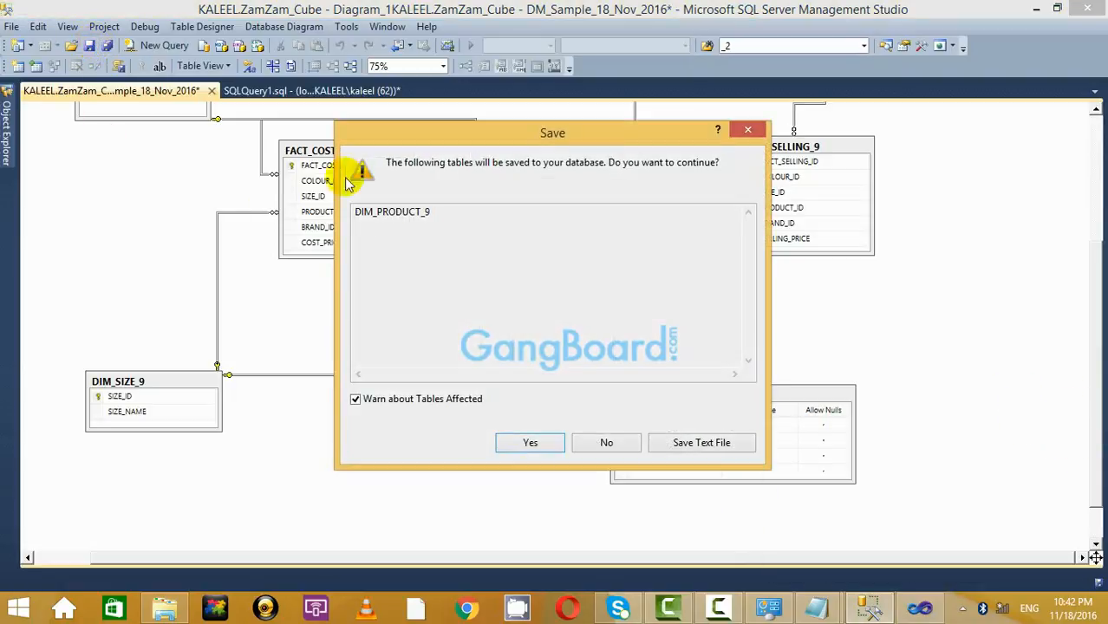
click(522, 440)
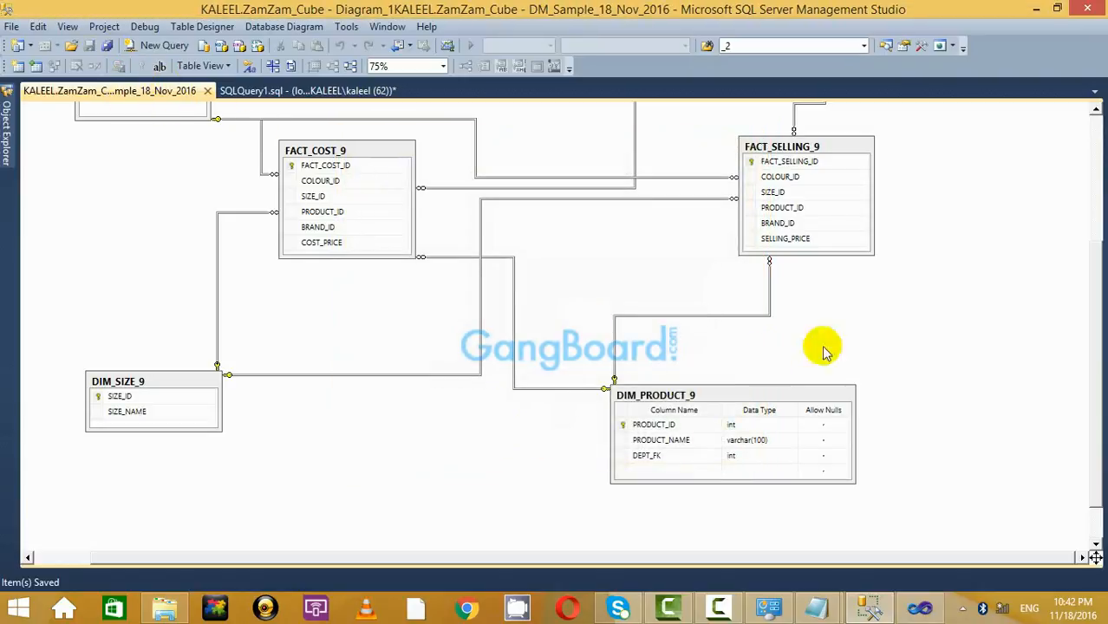
scroll(766, 366, up, 6)
scroll(759, 374, down, 7)
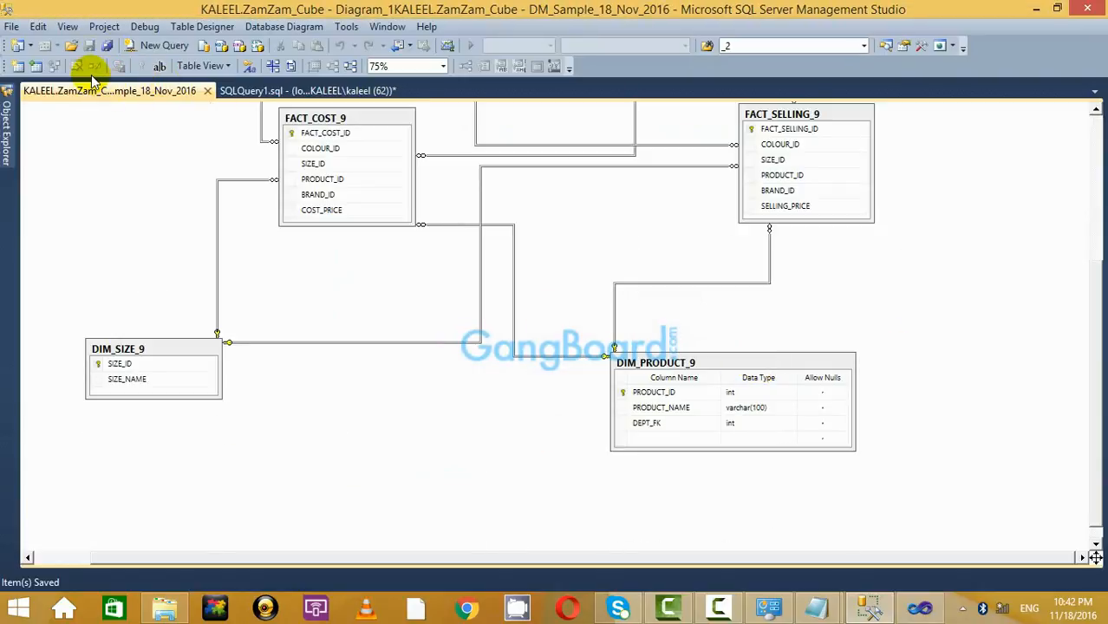
click(919, 608)
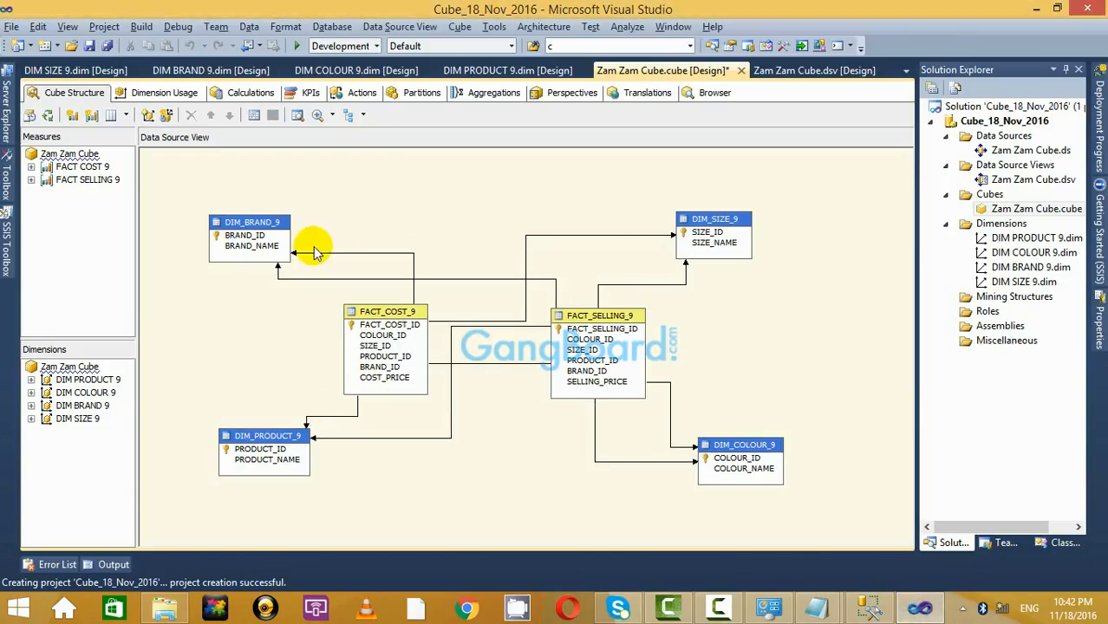
Inspect DIM_PRODUCT_9 in the cube diagram, then open Zam Zam Cube.dsv from Solution Explorer.
click(249, 229)
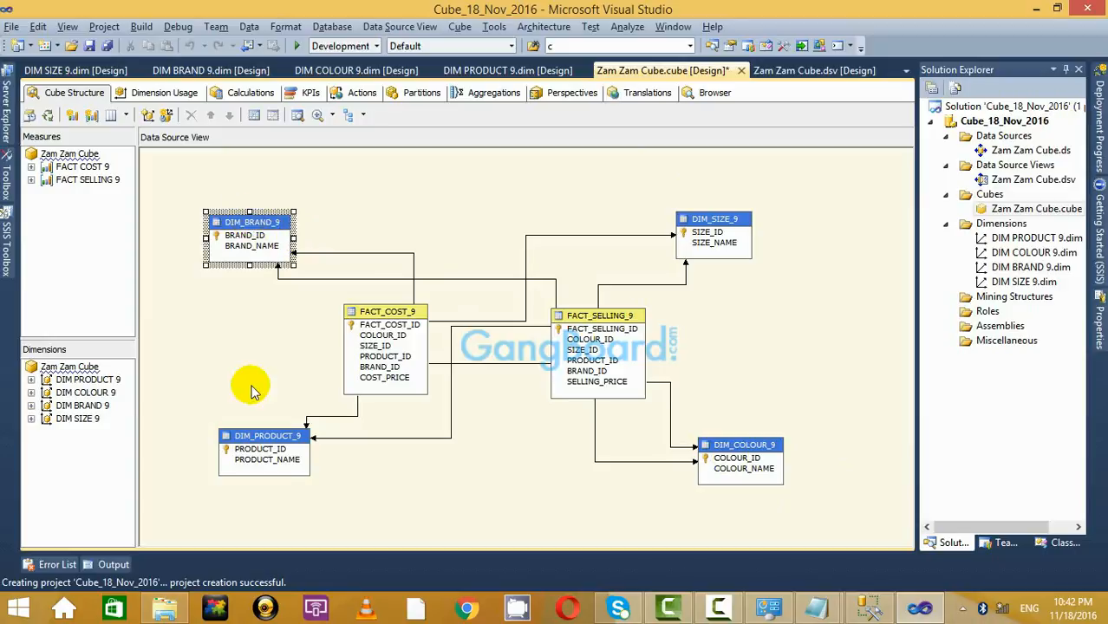
click(273, 436)
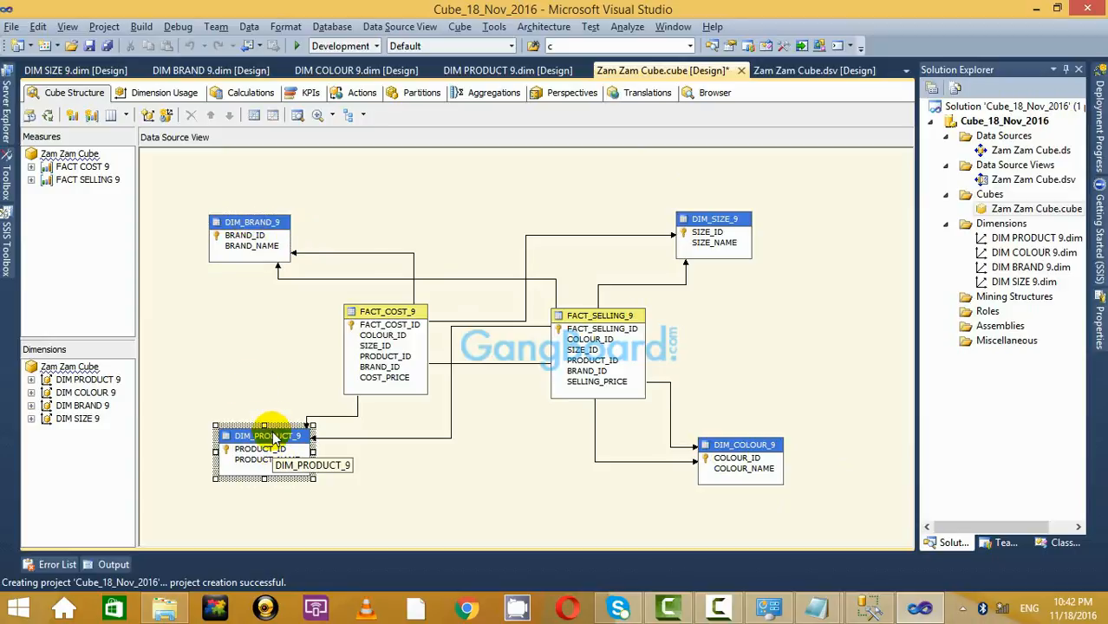
right_click(276, 435)
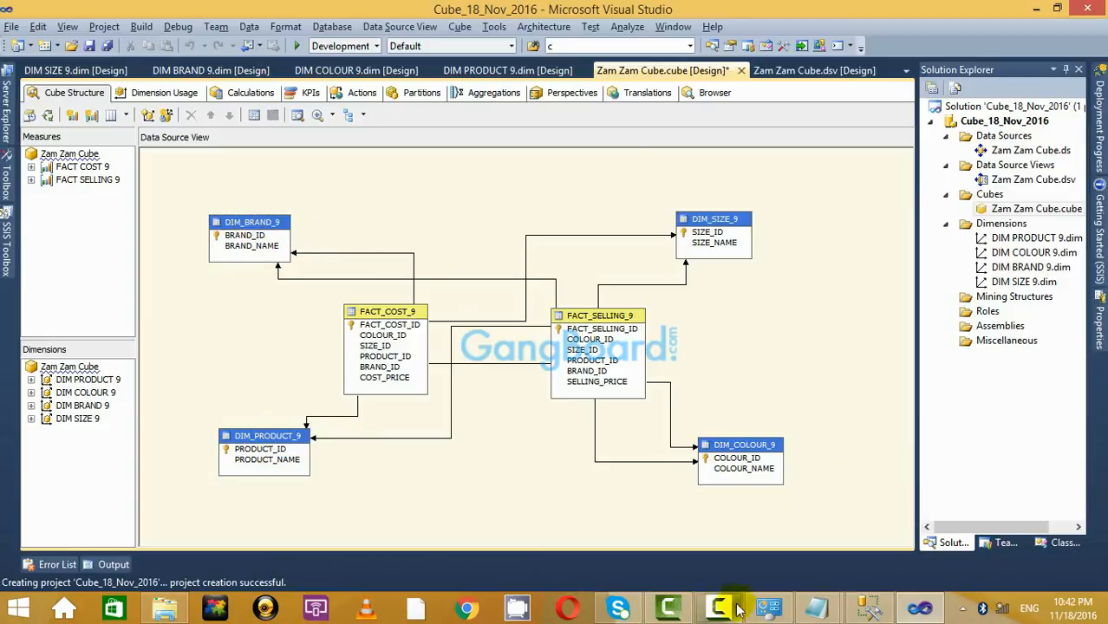
click(738, 609)
click(1062, 487)
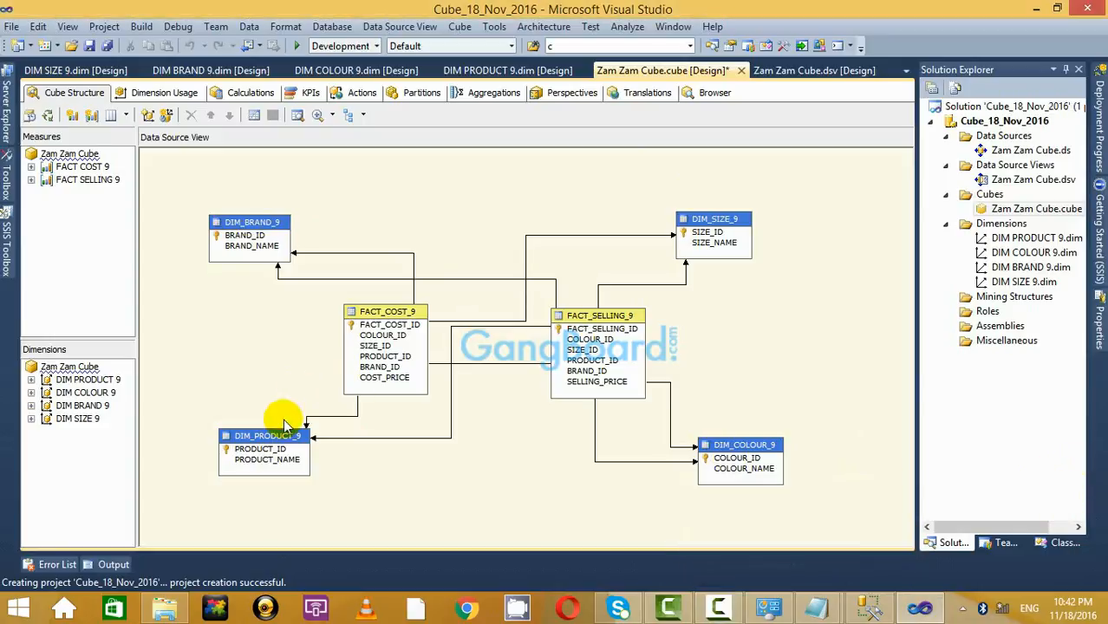
right_click(281, 438)
click(255, 350)
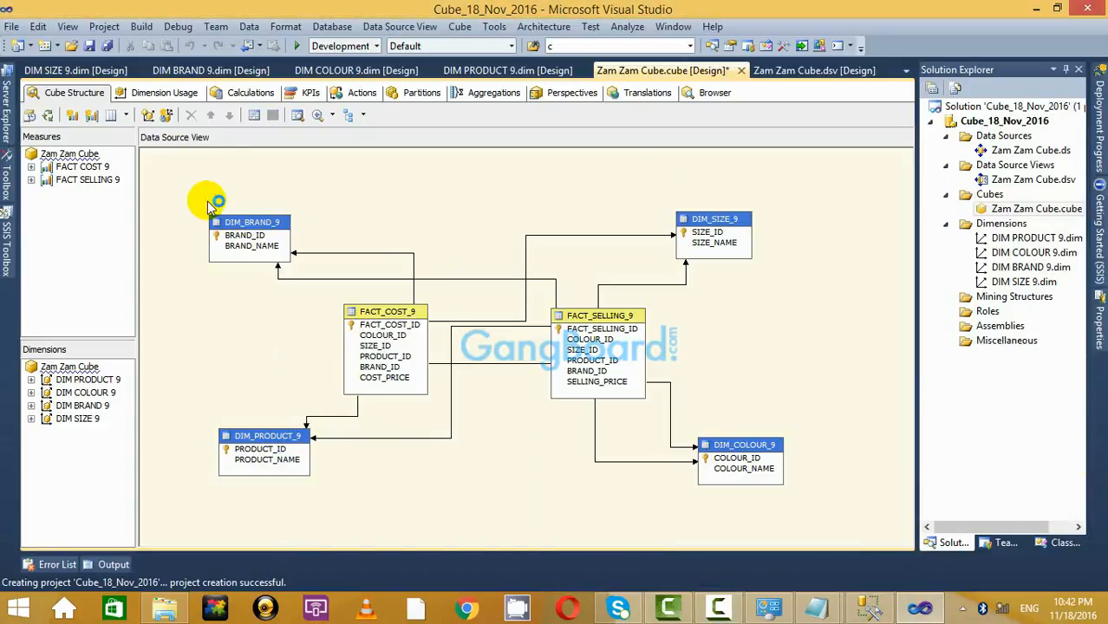
double_click(1017, 179)
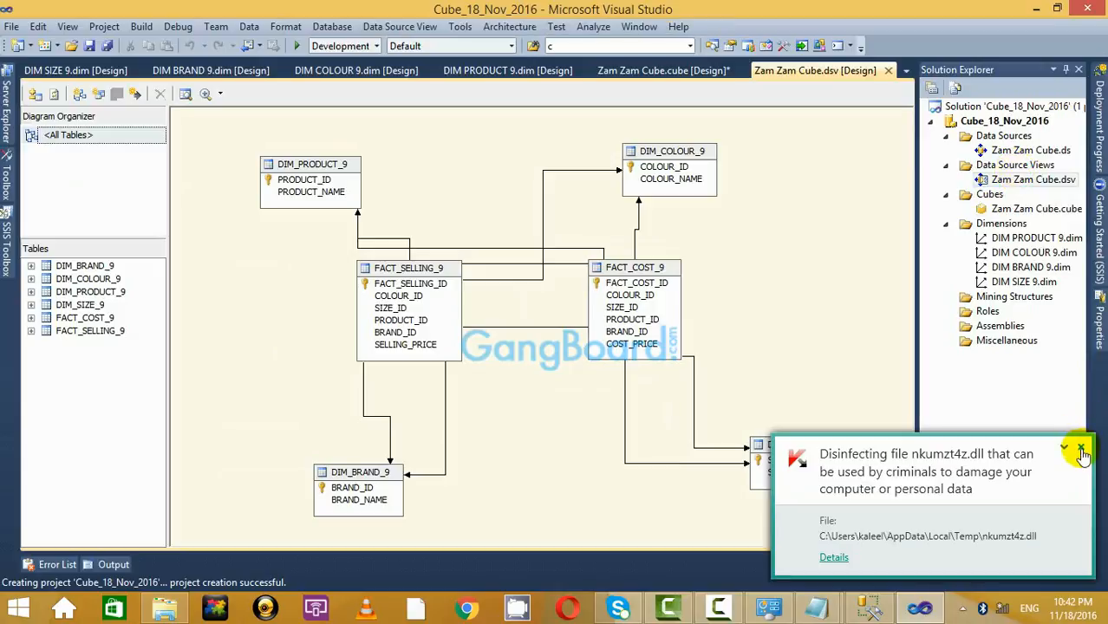
Move the DIM_COLOUR_9 table further right in the diagram, clearing the antivirus notifications.
click(1081, 449)
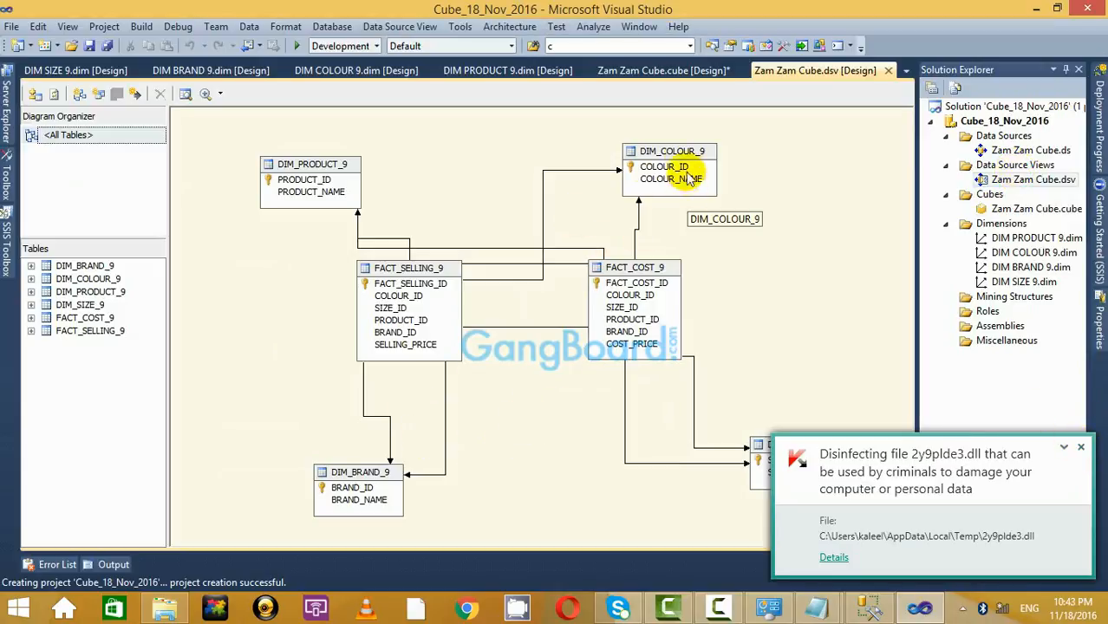
drag(690, 178, 734, 192)
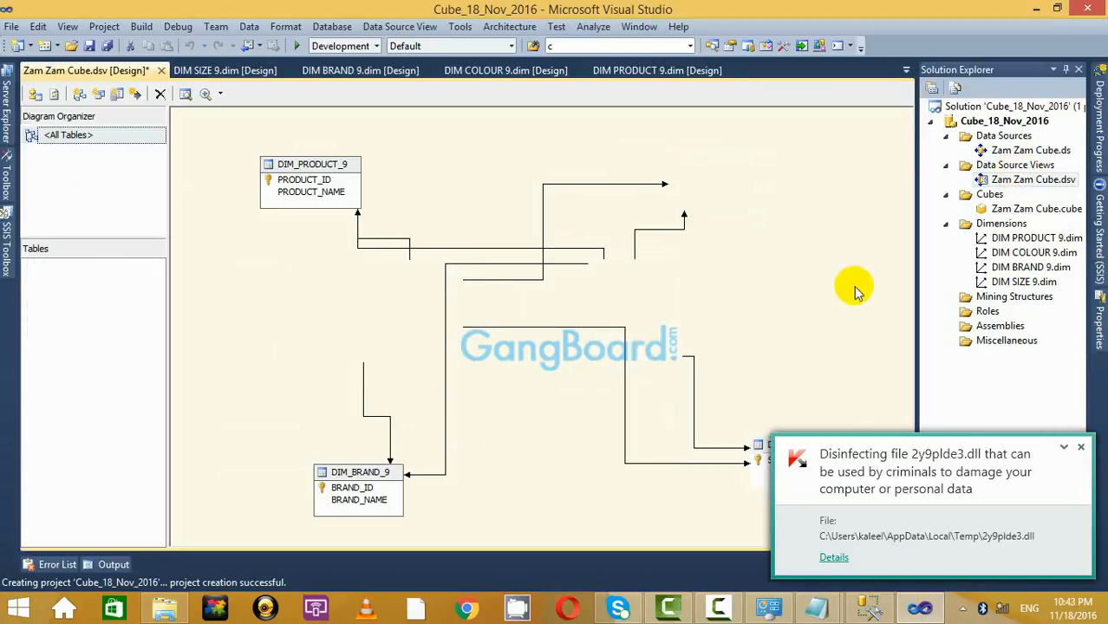
click(1084, 450)
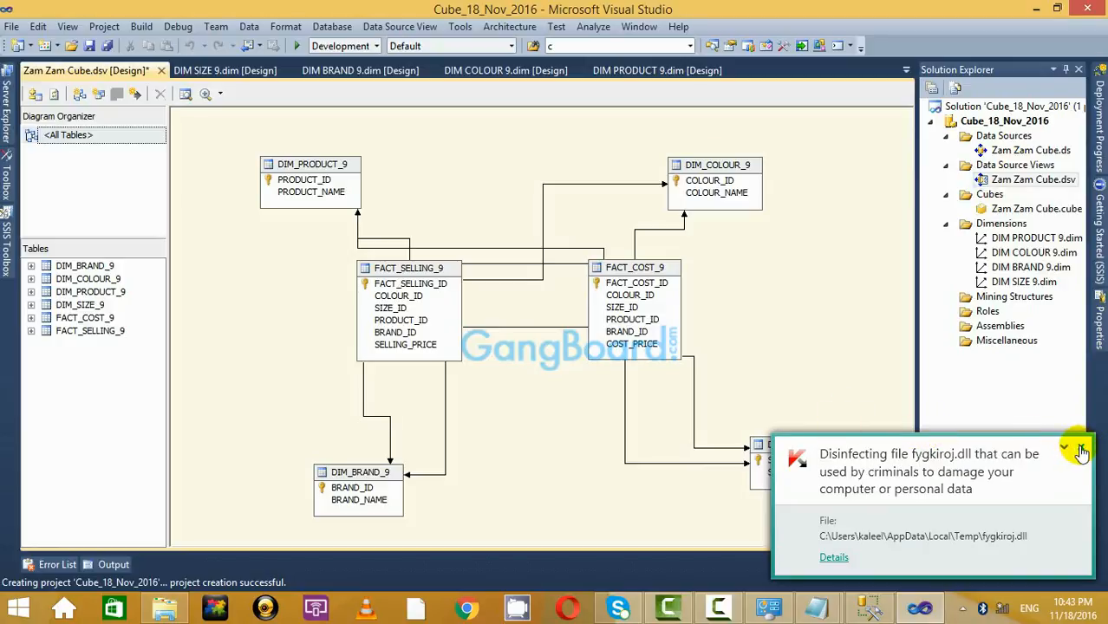
click(1081, 449)
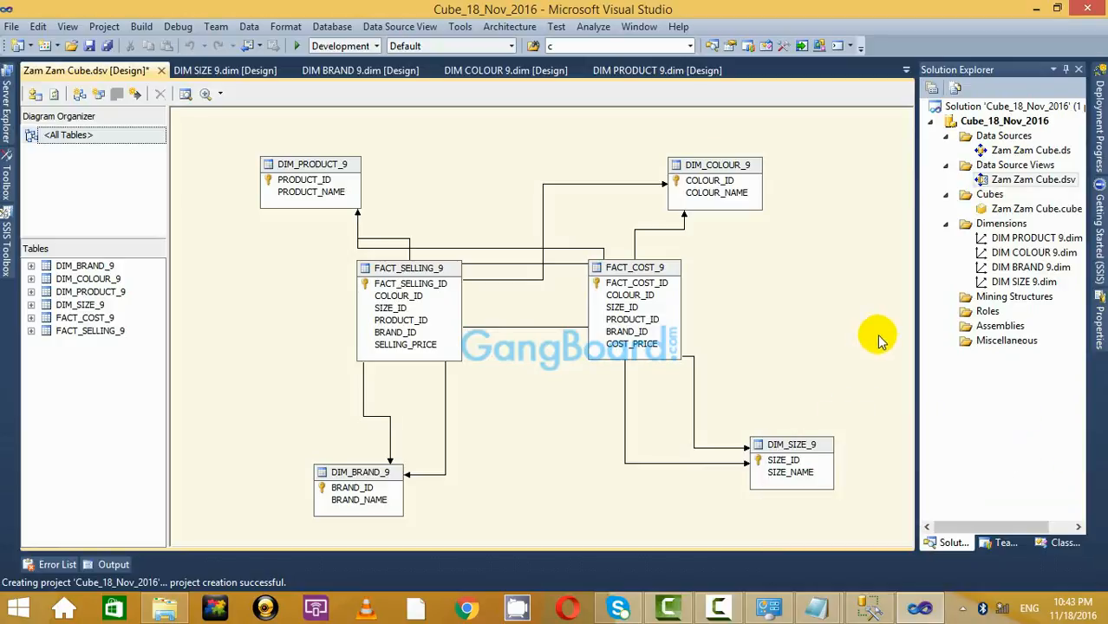
right_click(398, 158)
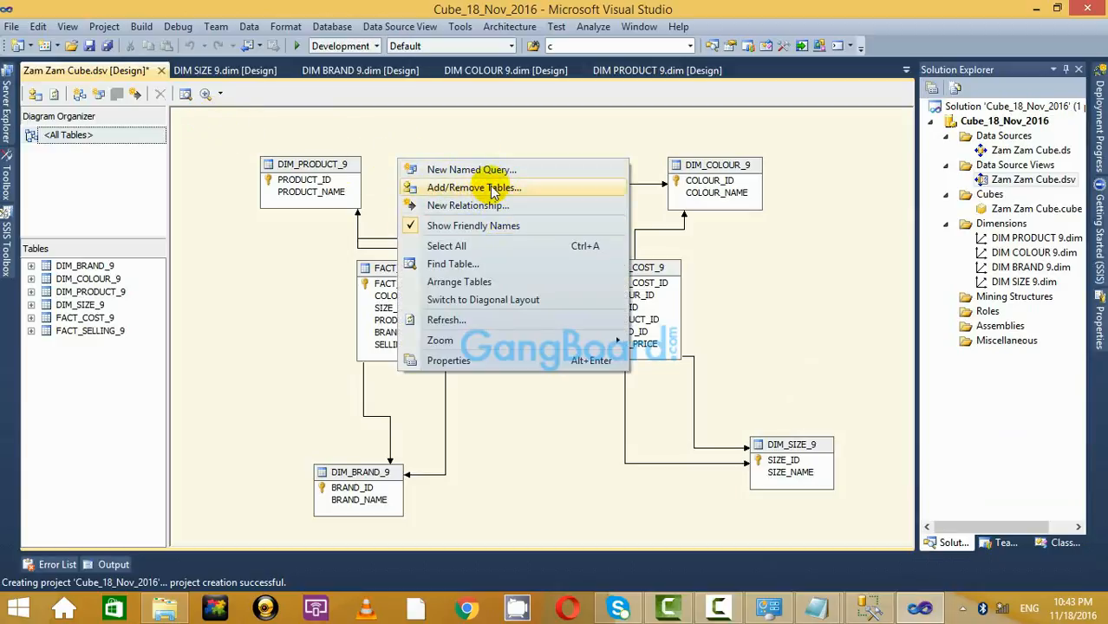
click(360, 132)
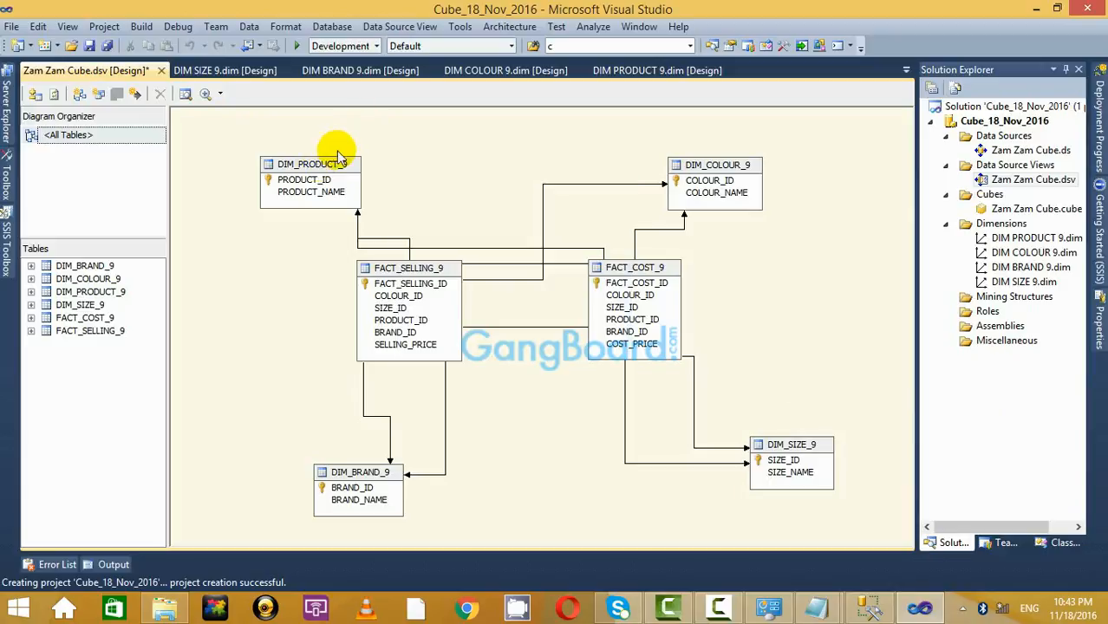
Refresh the data source view, review DEPT_FK added to DIM_PRODUCT_9, and bring up Notepad notes.
click(54, 96)
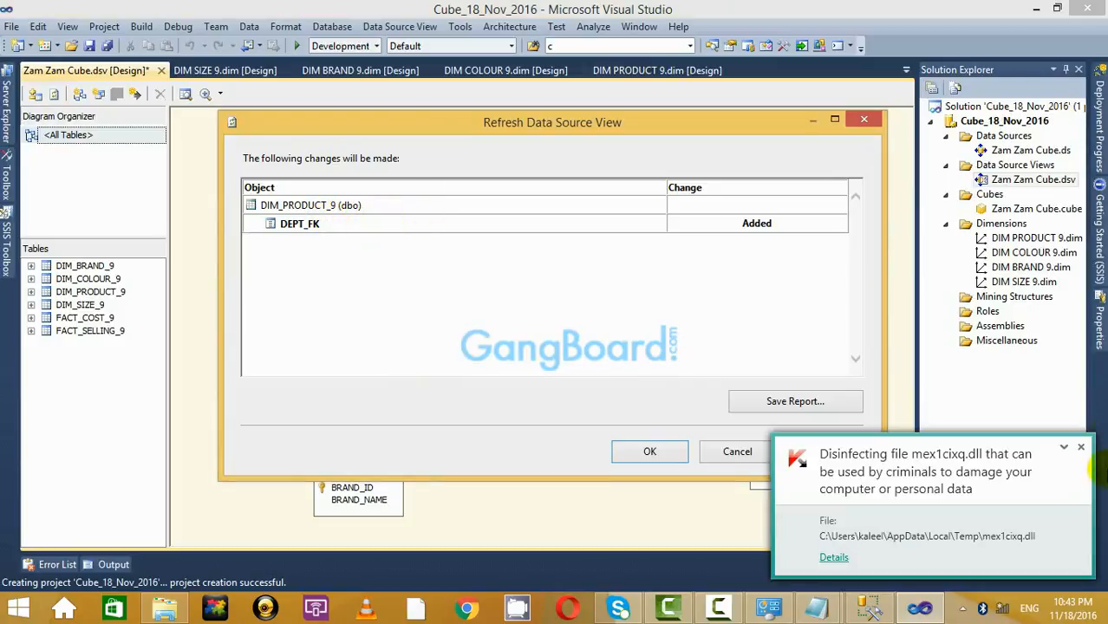
click(1082, 449)
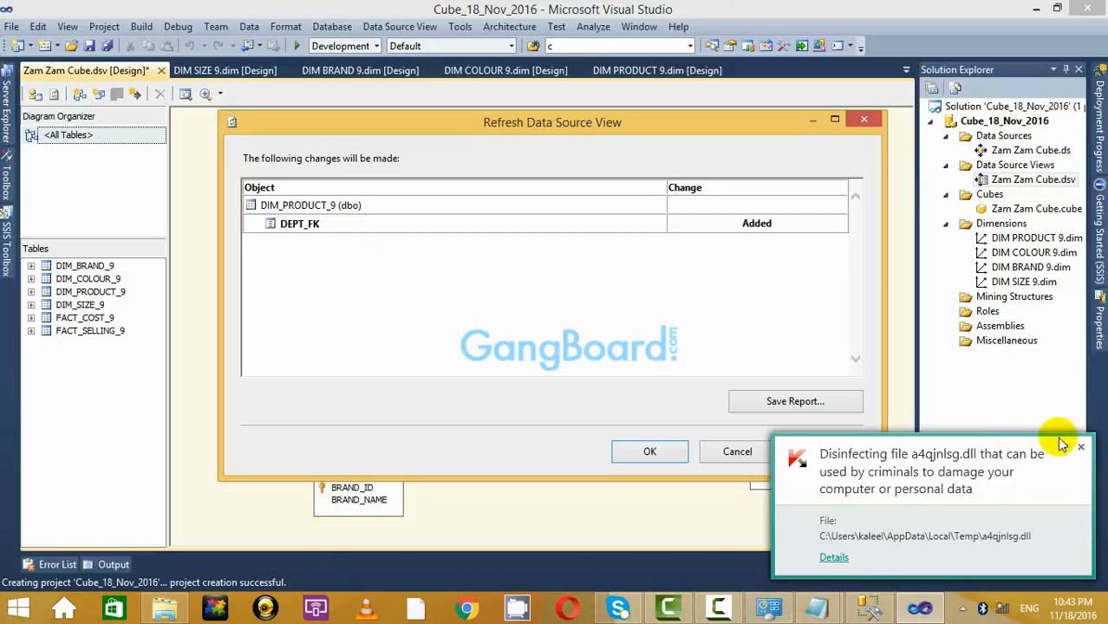
click(1078, 450)
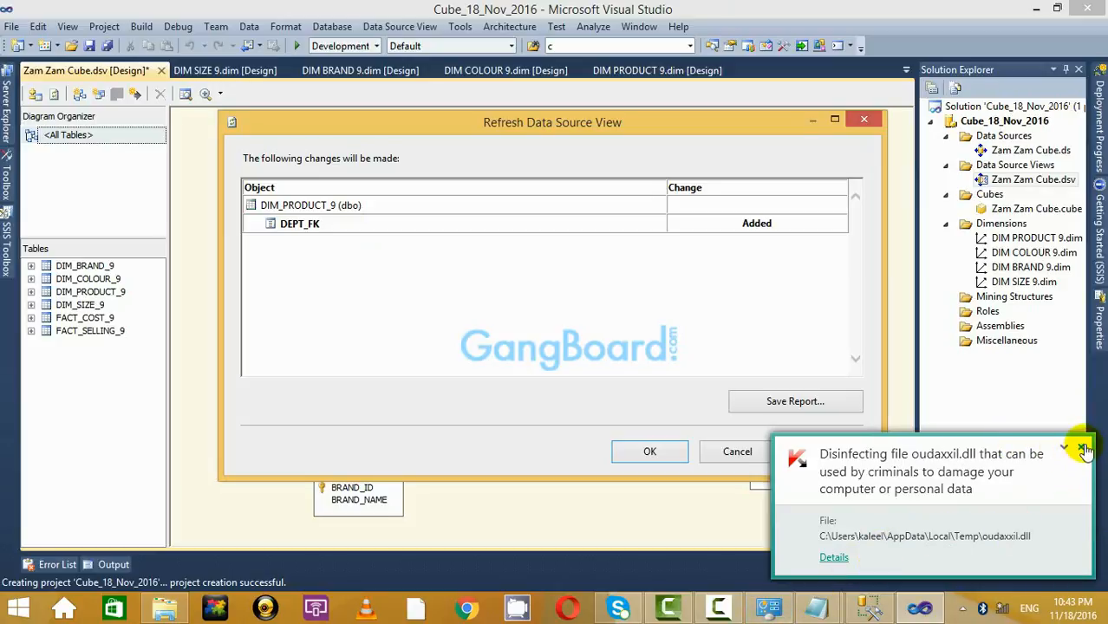
click(1084, 450)
mouse_move(817, 607)
click(712, 516)
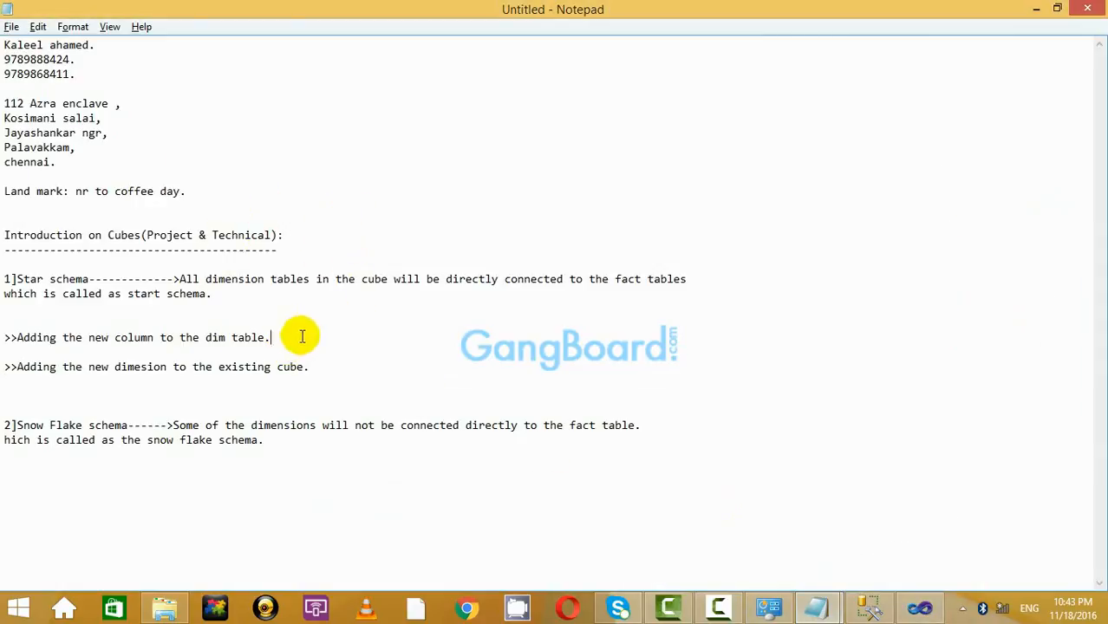
Mark the note about adding the new column, then minimize Notepad.
drag(301, 337, 7, 326)
click(413, 366)
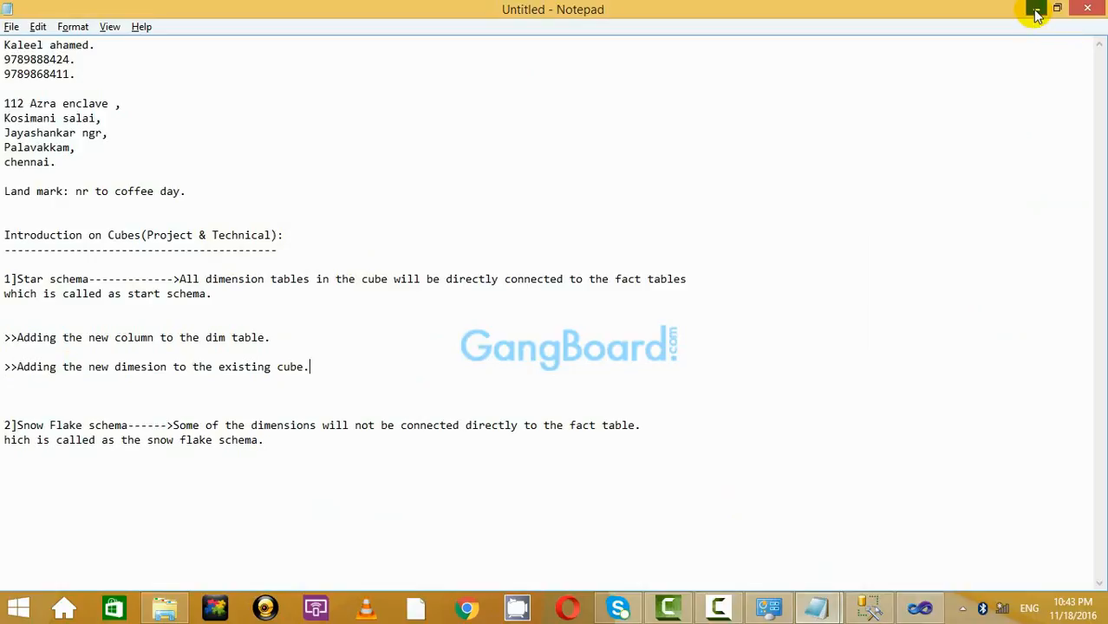
click(1037, 10)
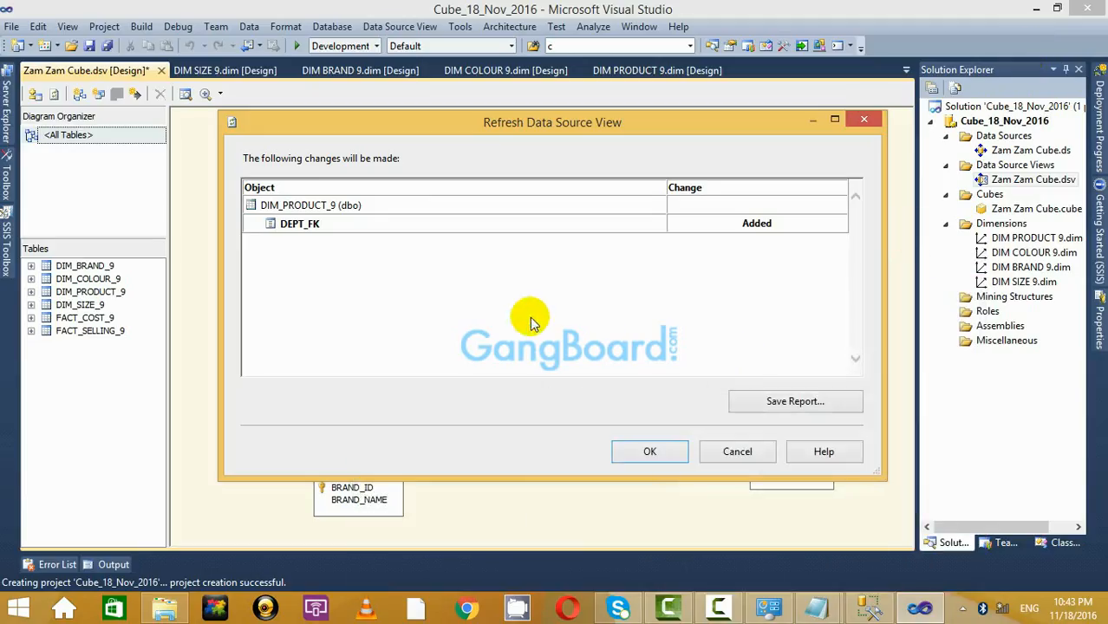
Apply the refresh and enlarge DIM_PRODUCT_9 in the diagram so its DEPT_FK column shows.
click(650, 452)
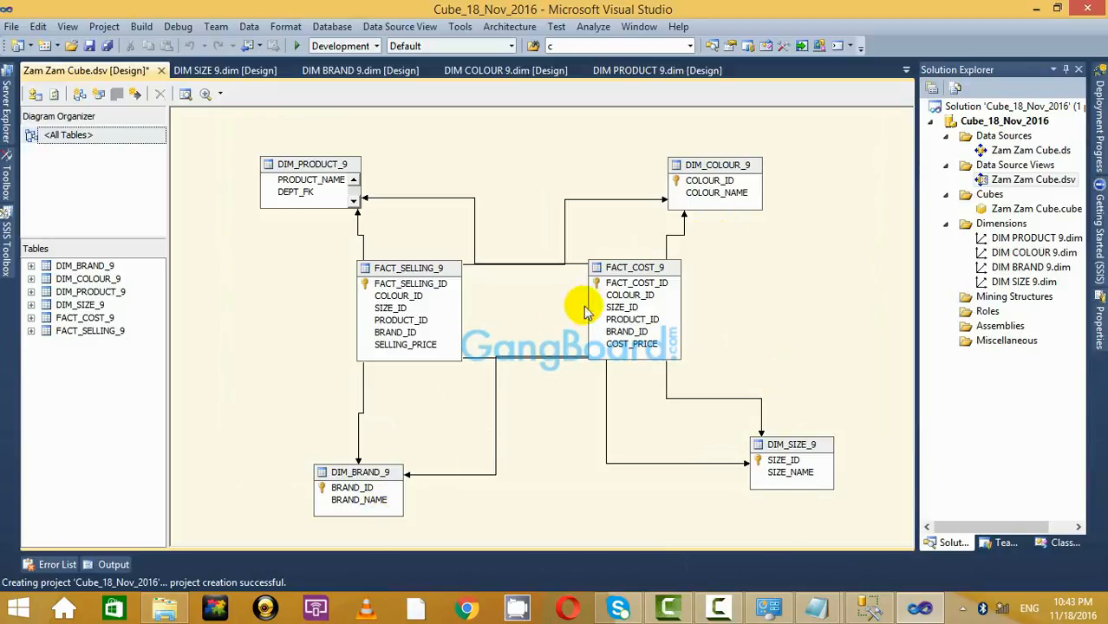
click(354, 180)
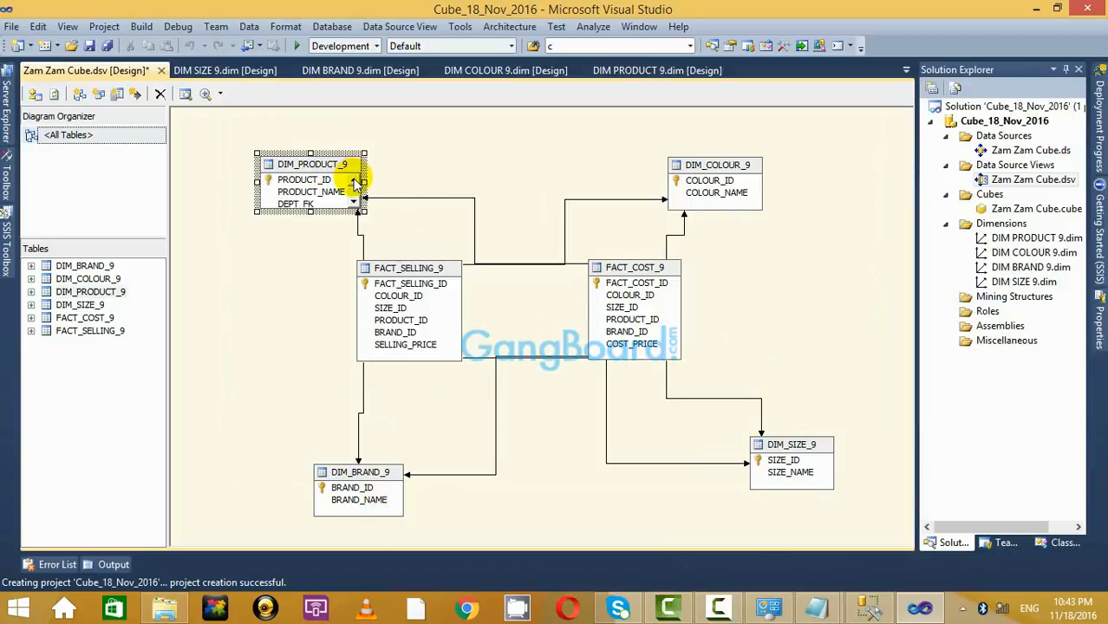
drag(310, 227, 311, 242)
click(488, 169)
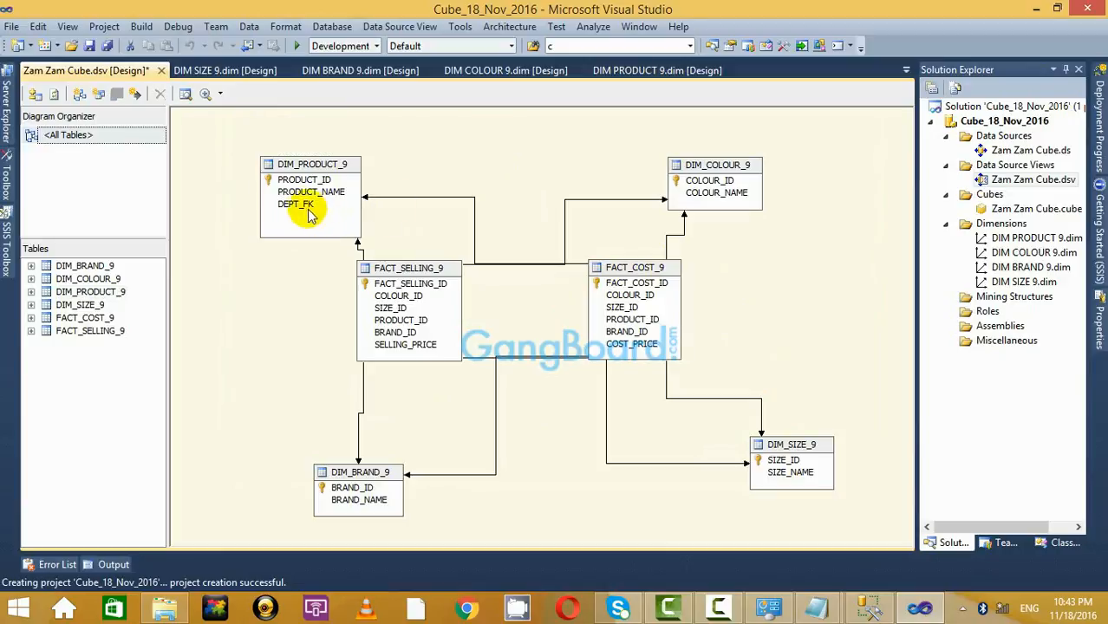
click(306, 208)
click(553, 183)
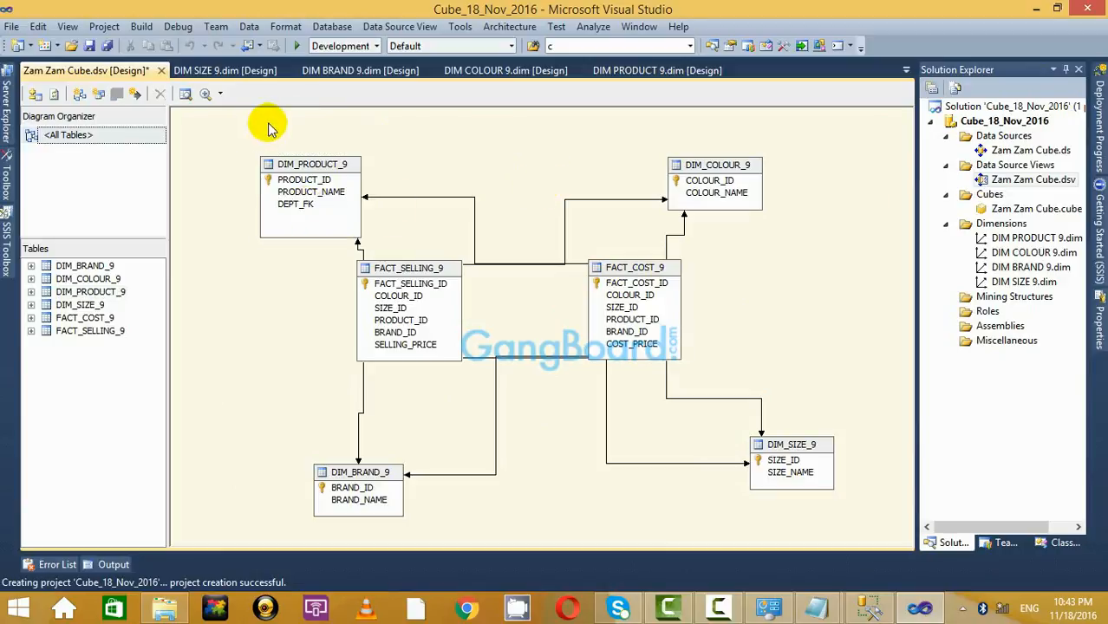
click(282, 206)
click(453, 170)
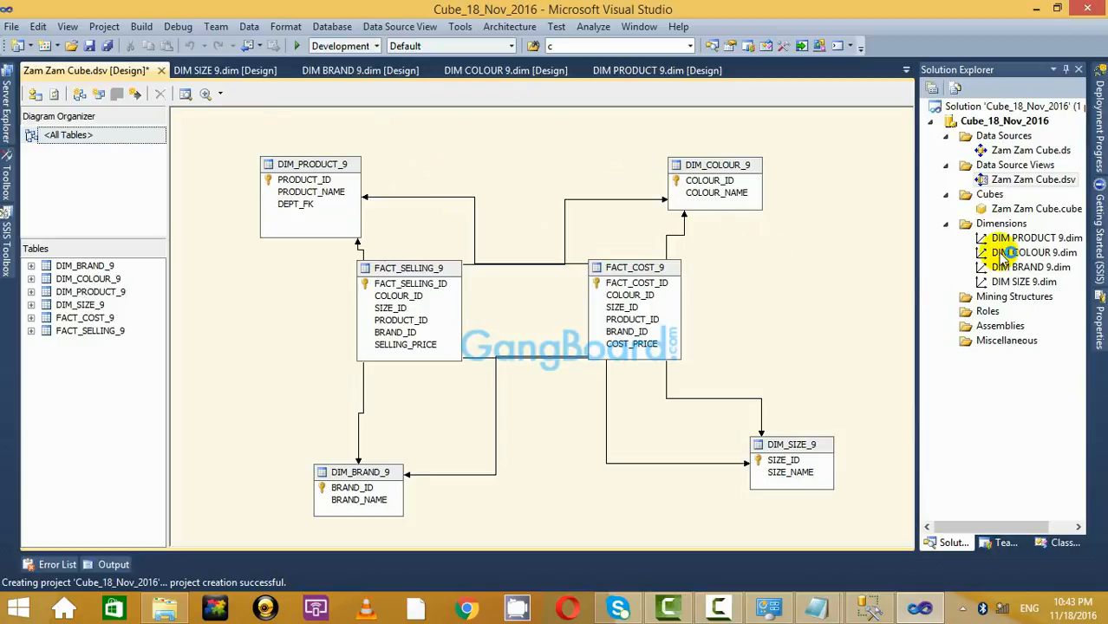
Check DIM_PRODUCT_9 in the Zam Zam Cube design, then open the DIM PRODUCT 9 dimension.
double_click(1004, 209)
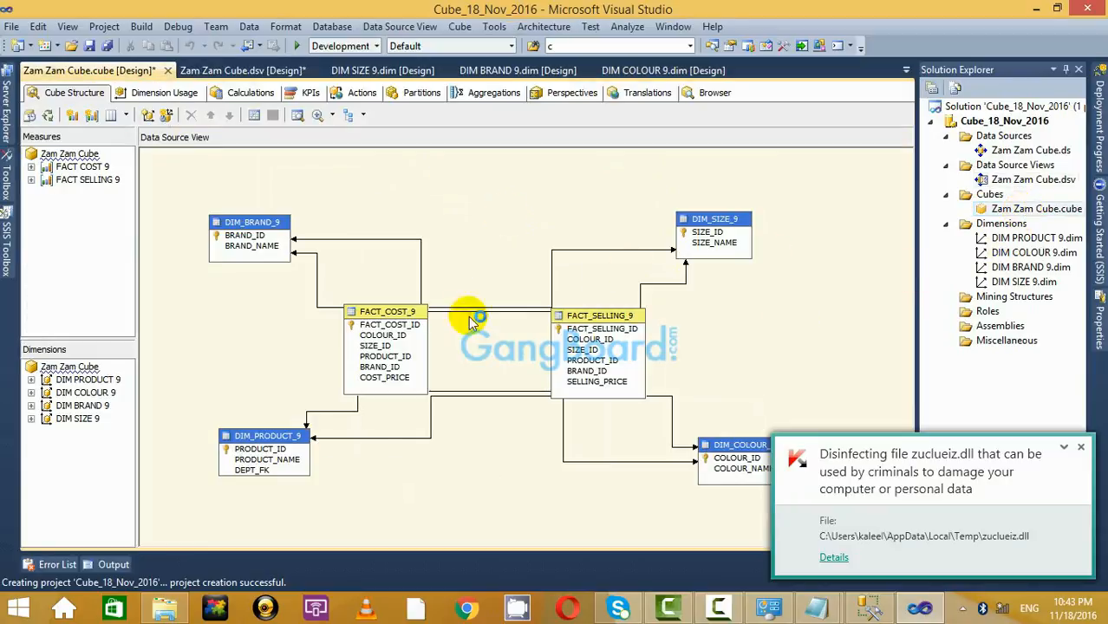
click(254, 435)
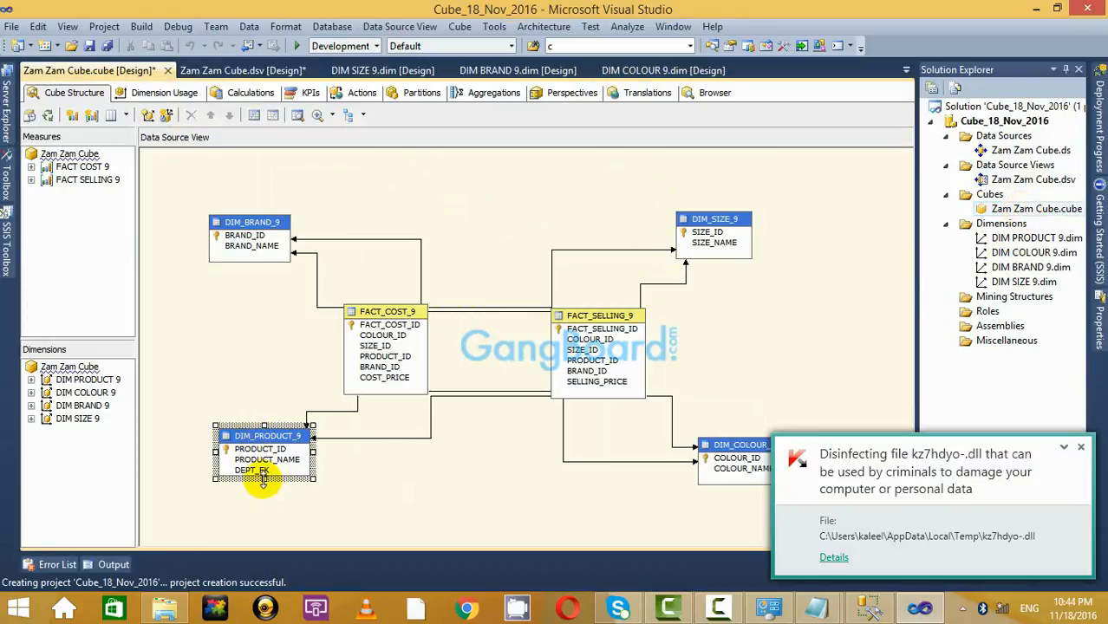
click(429, 481)
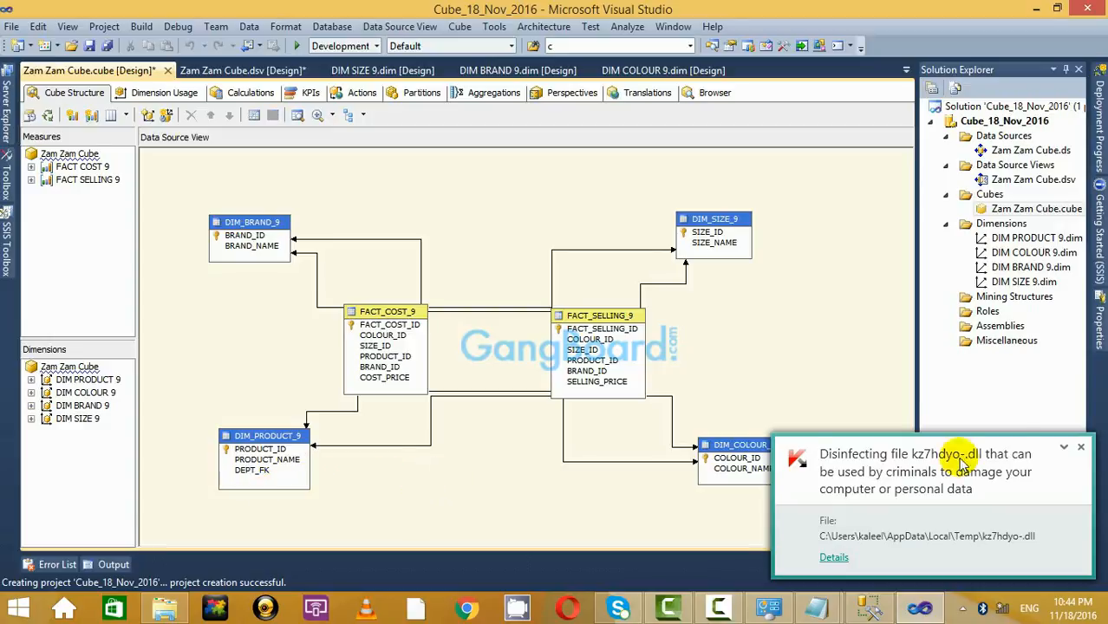
click(1080, 447)
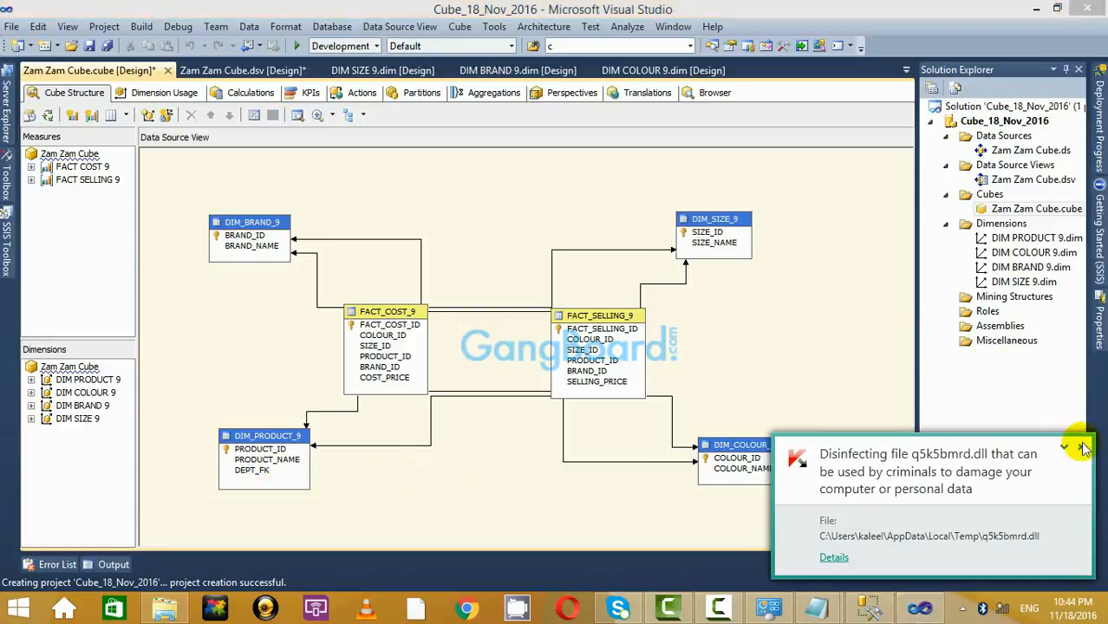
click(1080, 446)
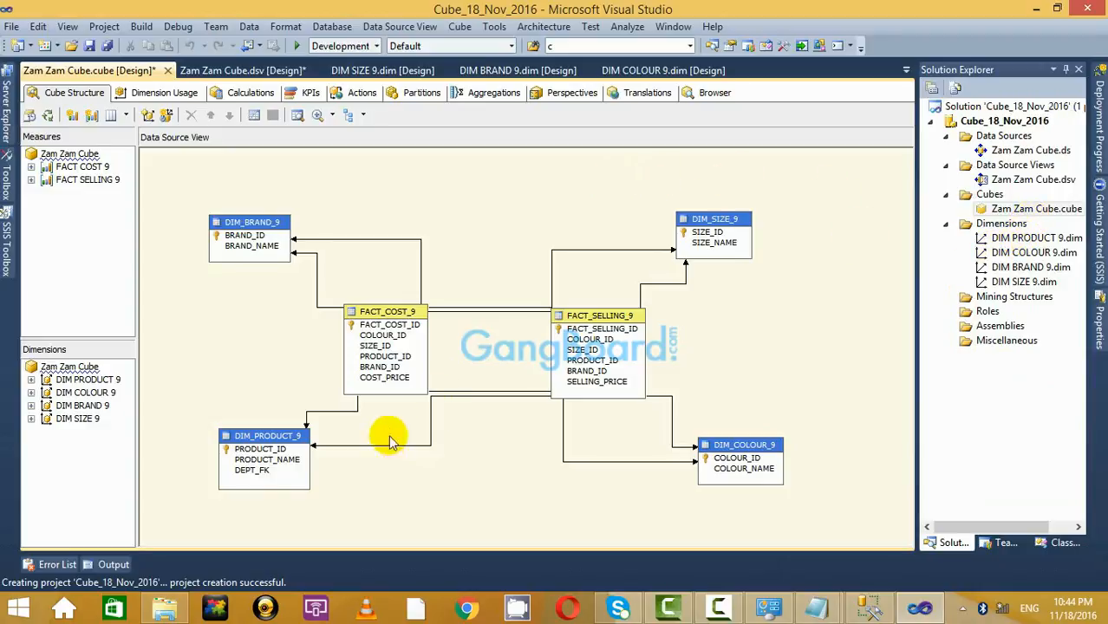
double_click(1036, 239)
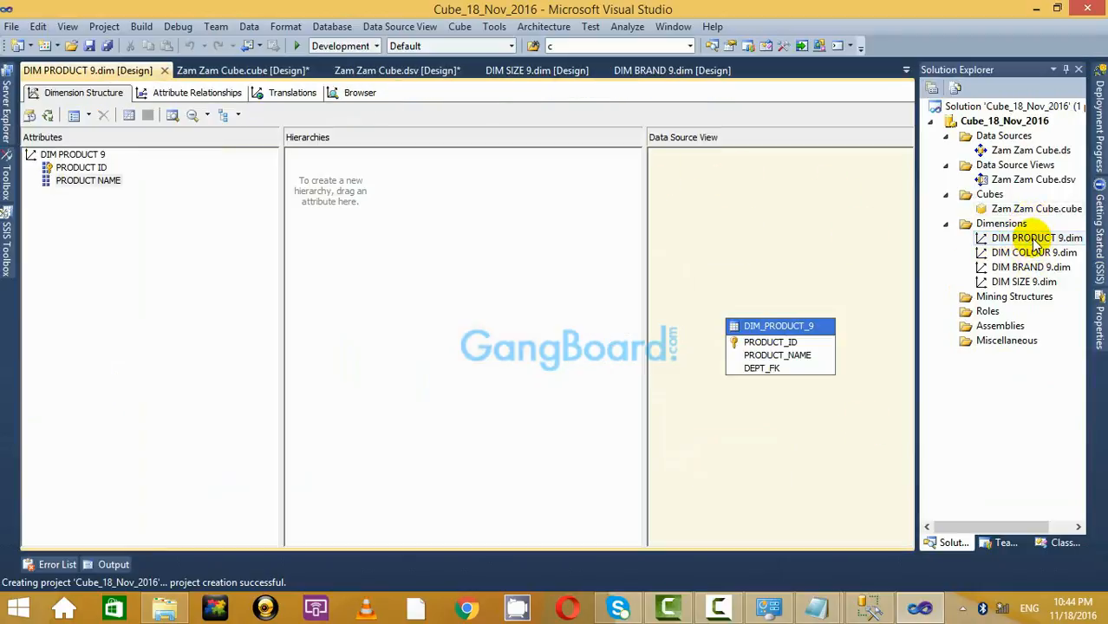
Drag DEPT_FK into the DIM PRODUCT 9 attributes and dismiss the build-and-deploy prompt.
drag(774, 371, 118, 234)
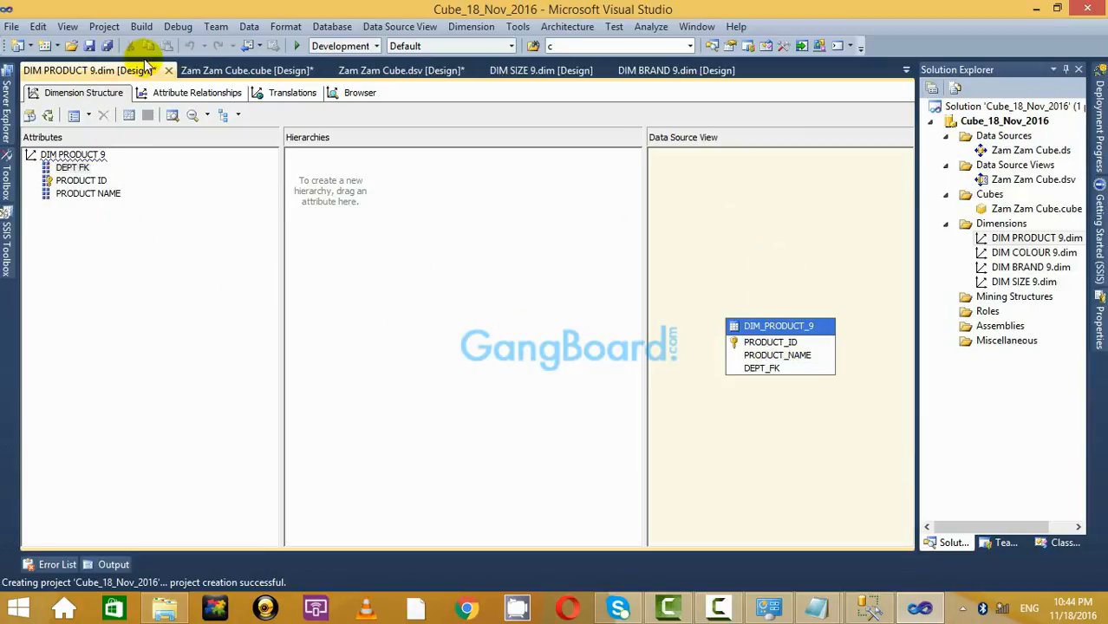
click(50, 116)
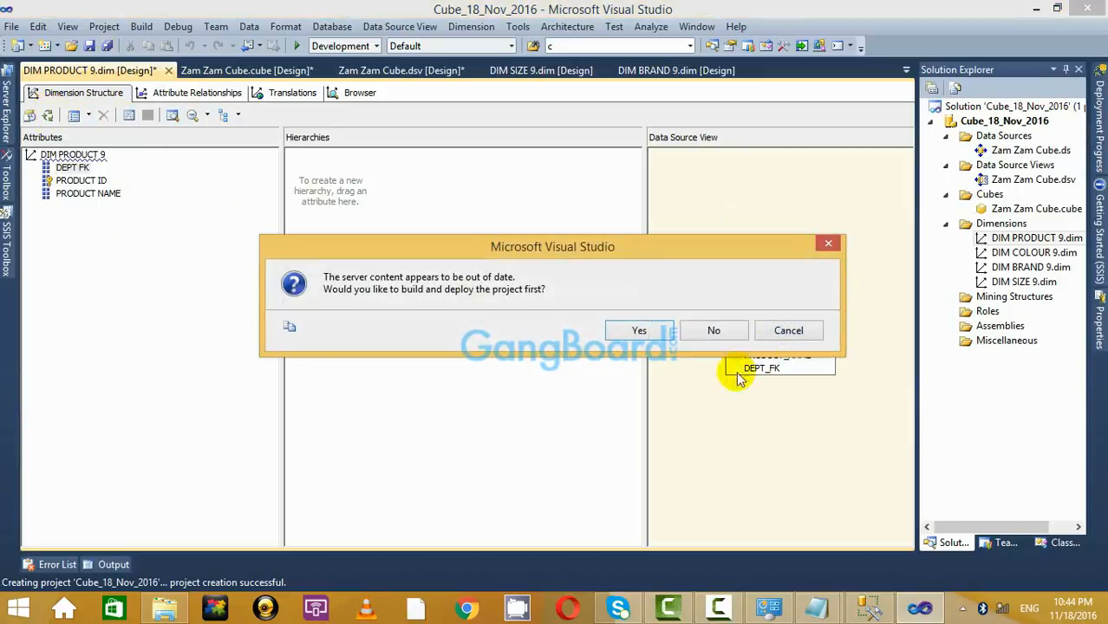
click(830, 245)
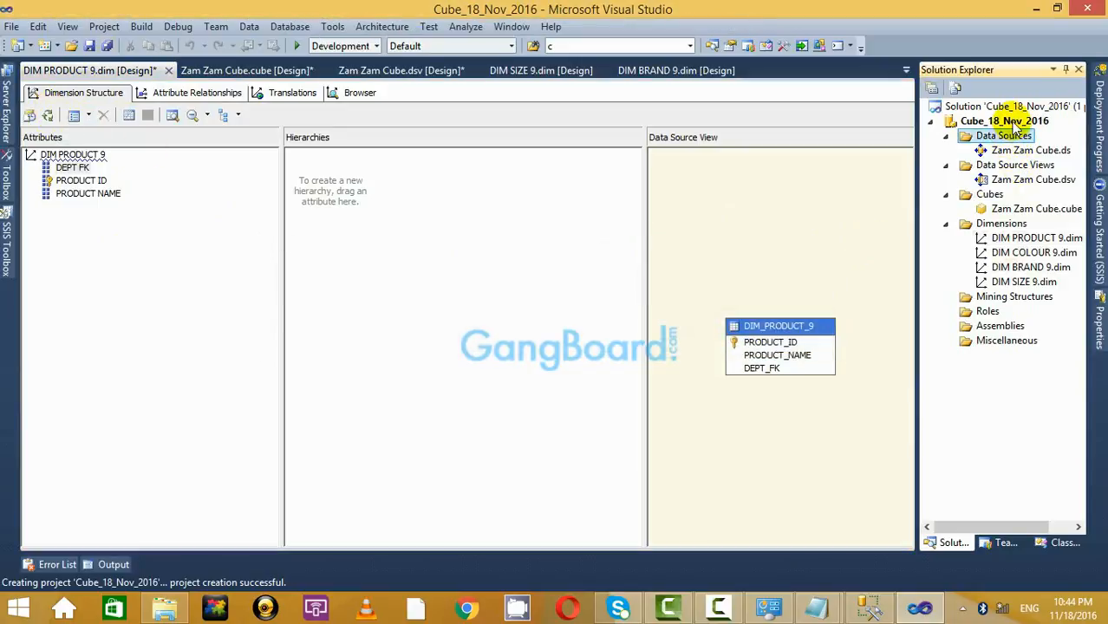
right_click(1008, 121)
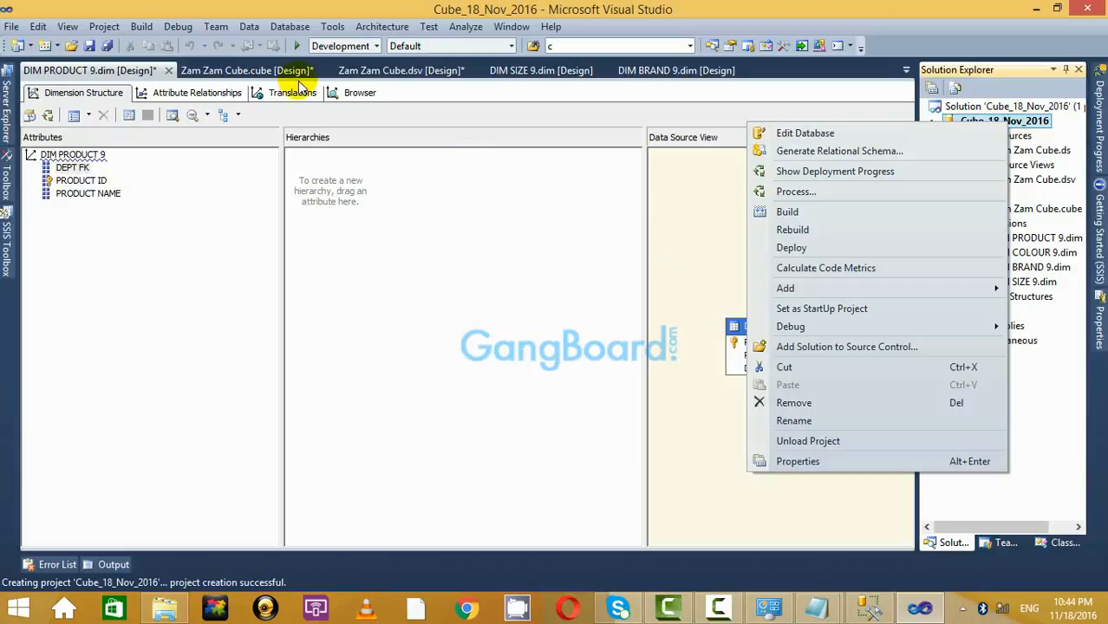
Browse the dimension's members, expanding All and switching to the PRODUCT NAME hierarchy.
click(356, 93)
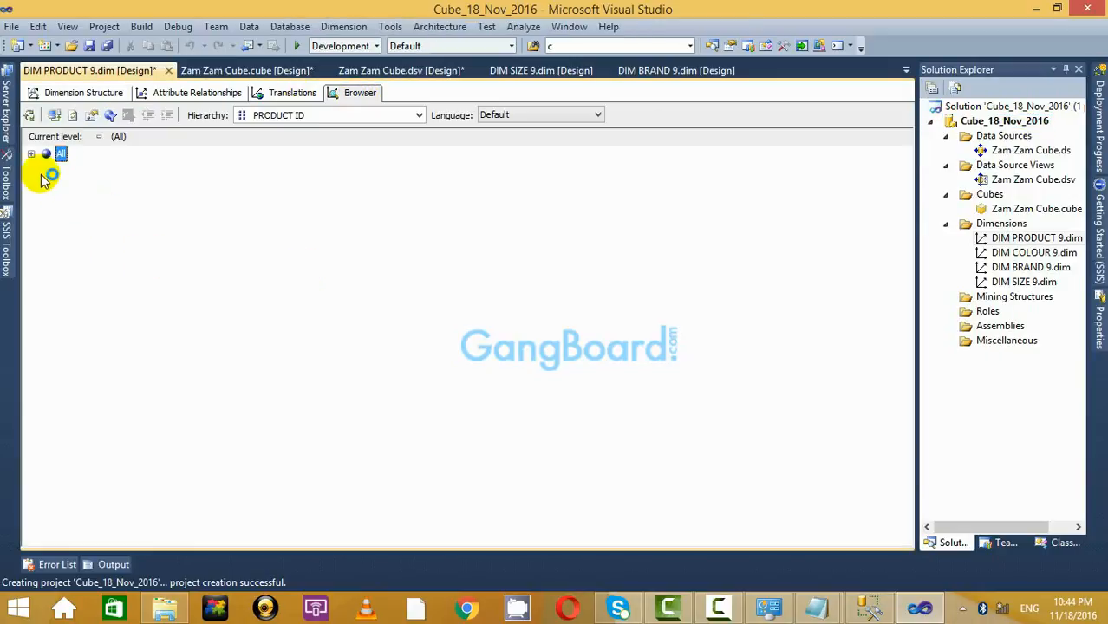
click(33, 155)
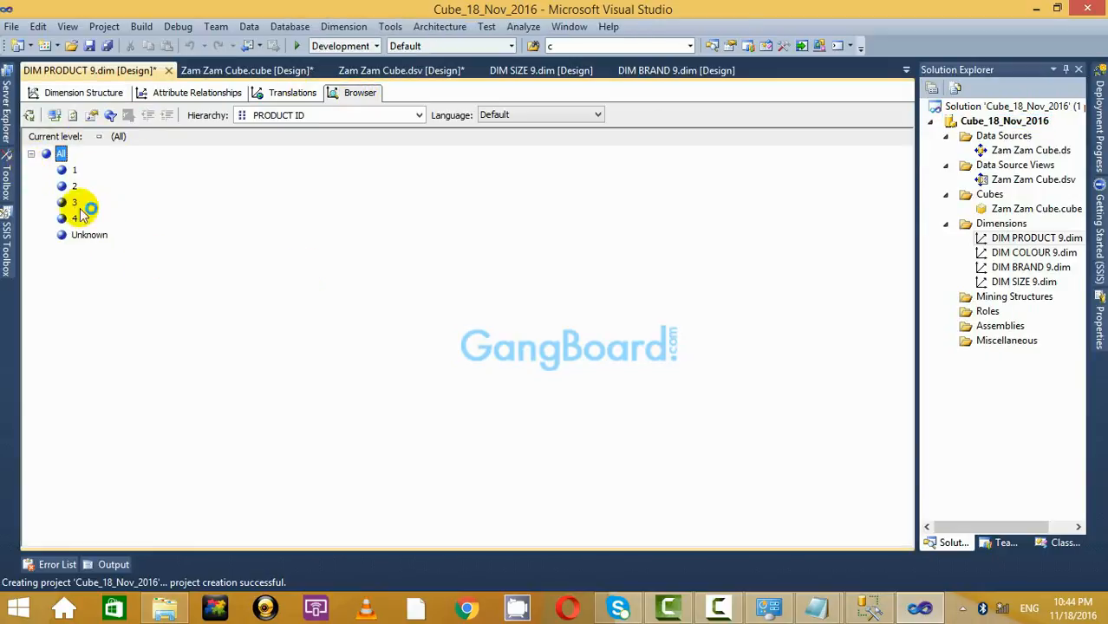
click(341, 116)
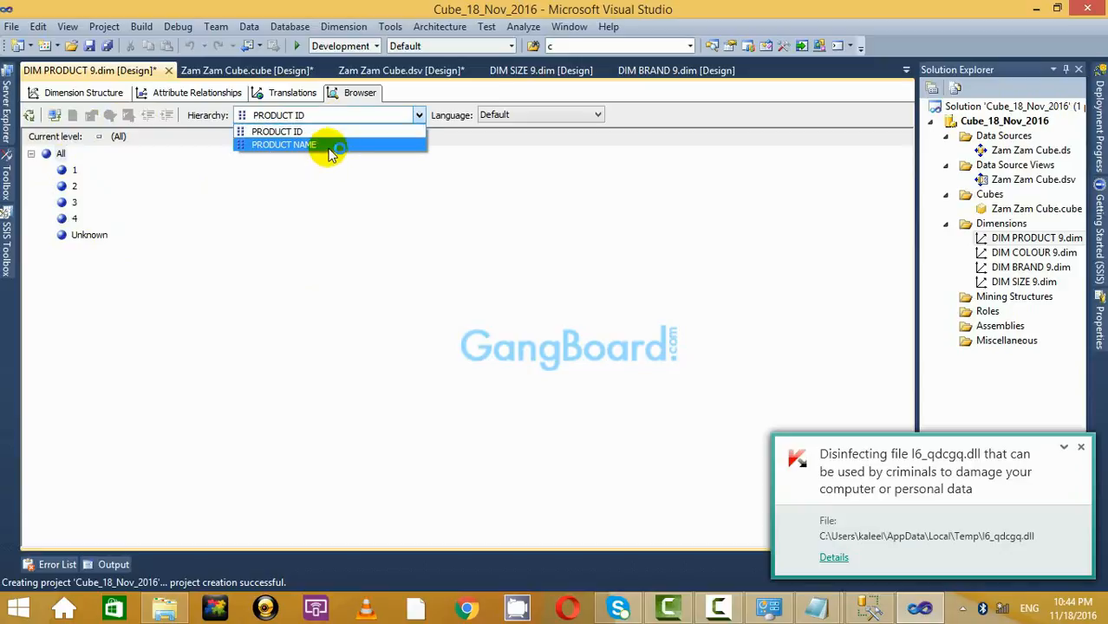
click(318, 147)
click(321, 121)
click(322, 143)
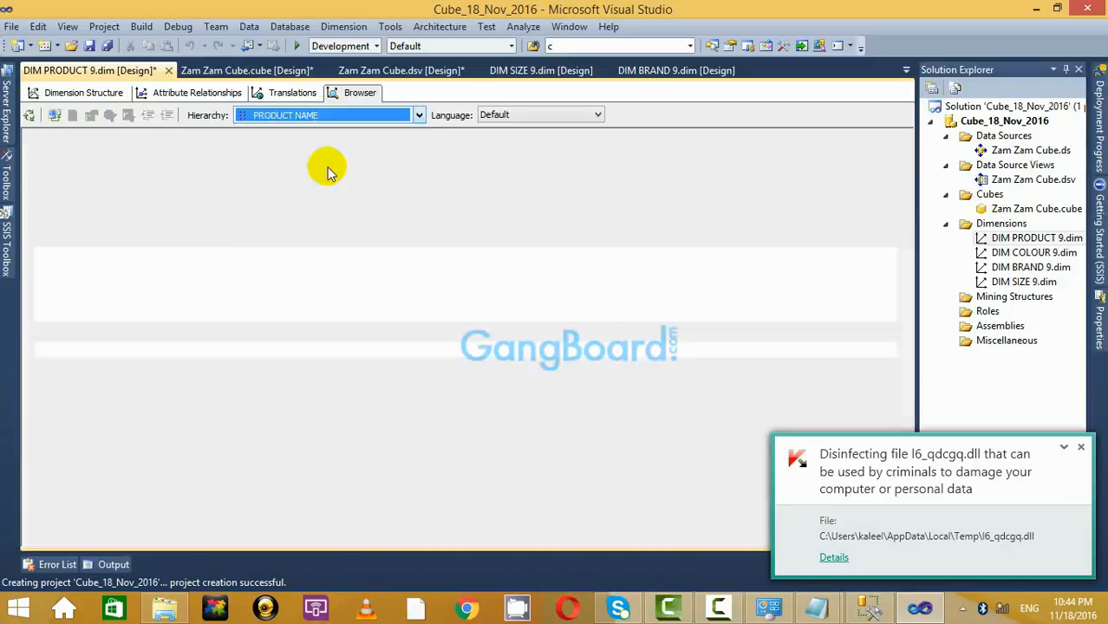
Return to the dimension structure and open the Zam Zam Cube's Browser view.
click(83, 93)
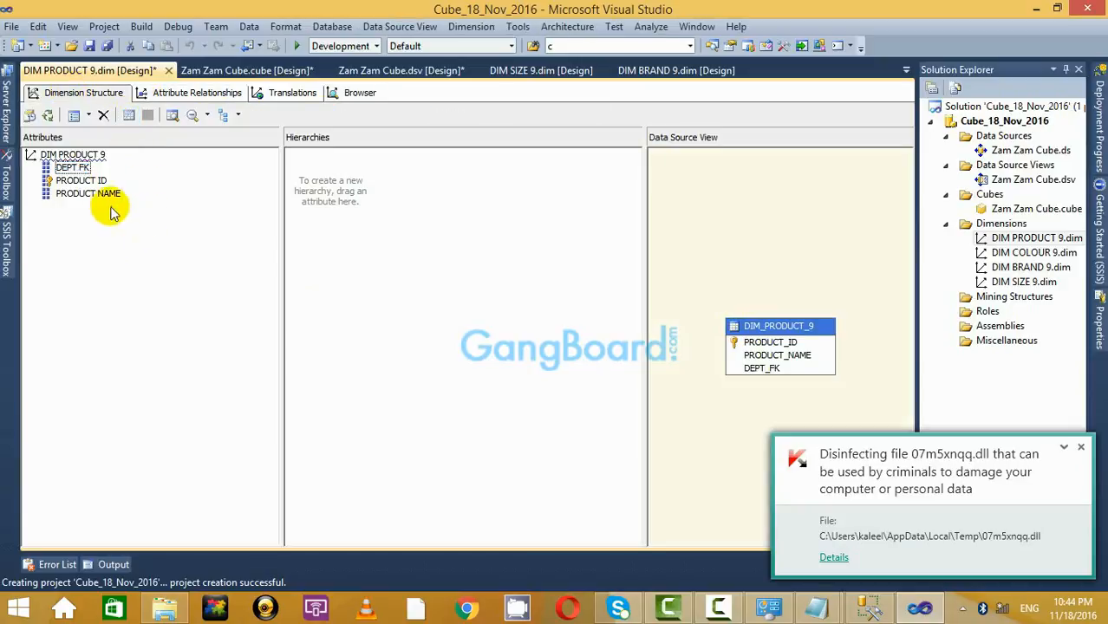
double_click(1028, 209)
click(714, 93)
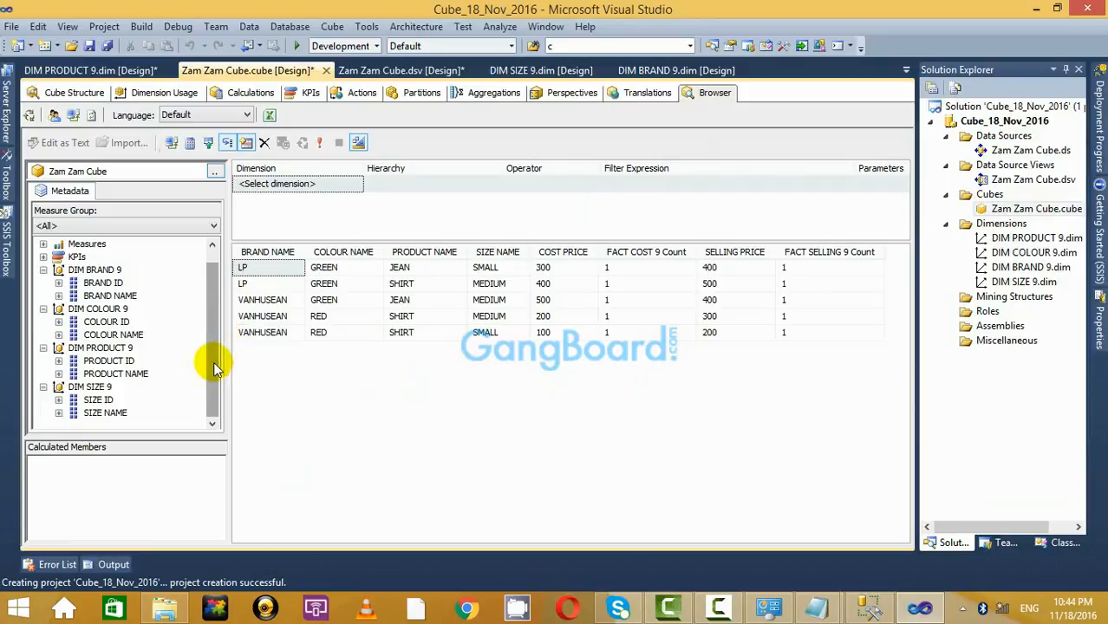
Return to the cube structure and reopen the DIM PRODUCT 9 dimension design.
click(116, 374)
click(70, 93)
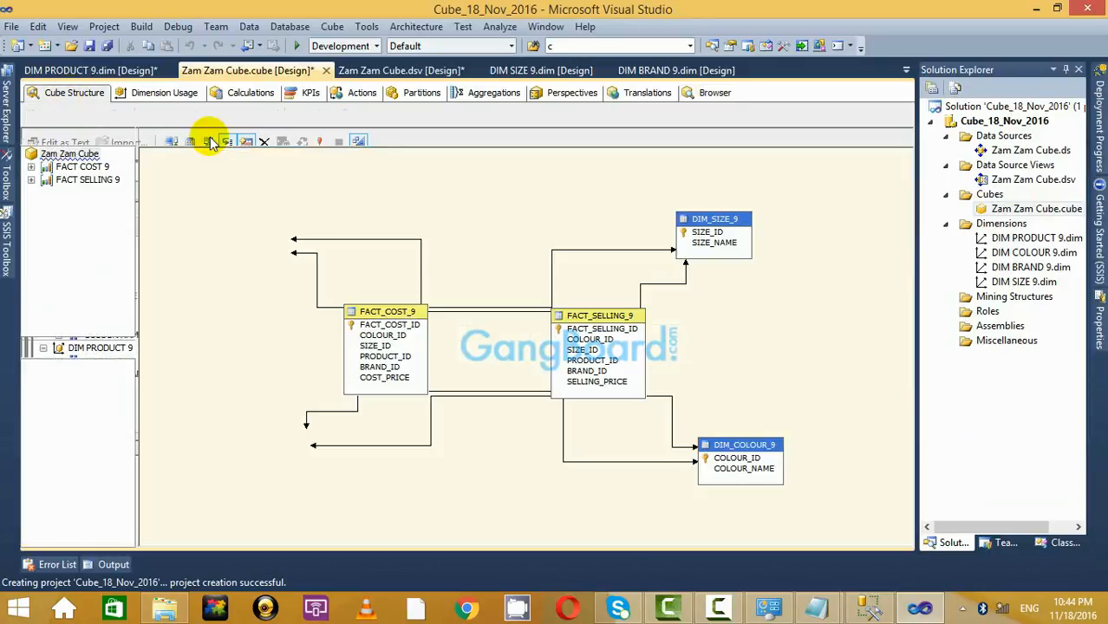
double_click(1037, 238)
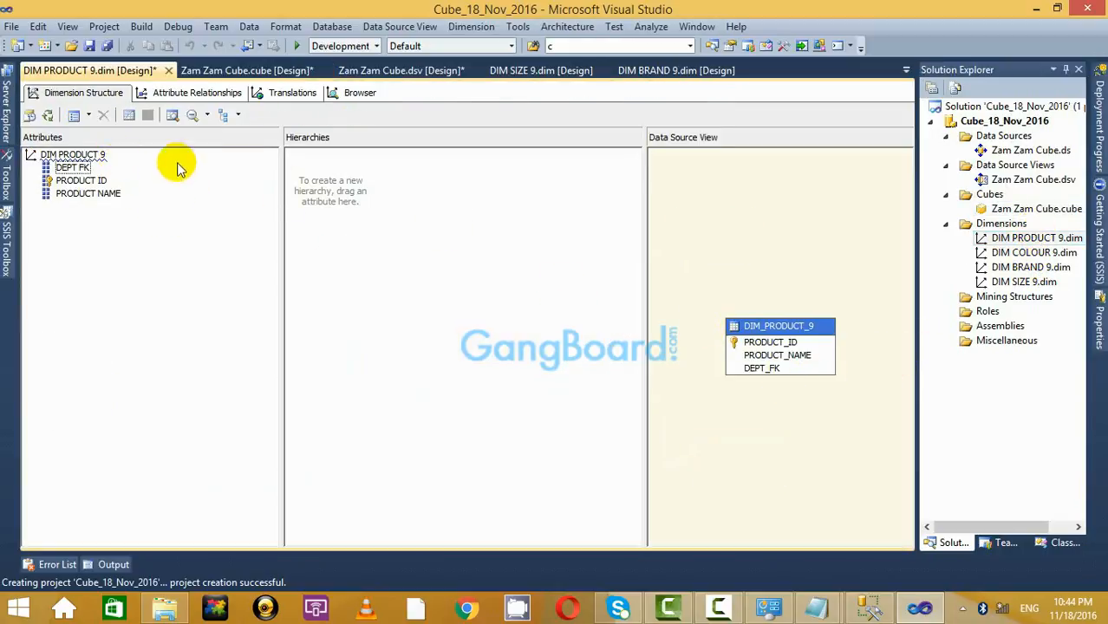
Process the Cube_18_Nov_2016 project, agreeing to build, deploy and overwrite the database.
click(1014, 122)
right_click(1016, 123)
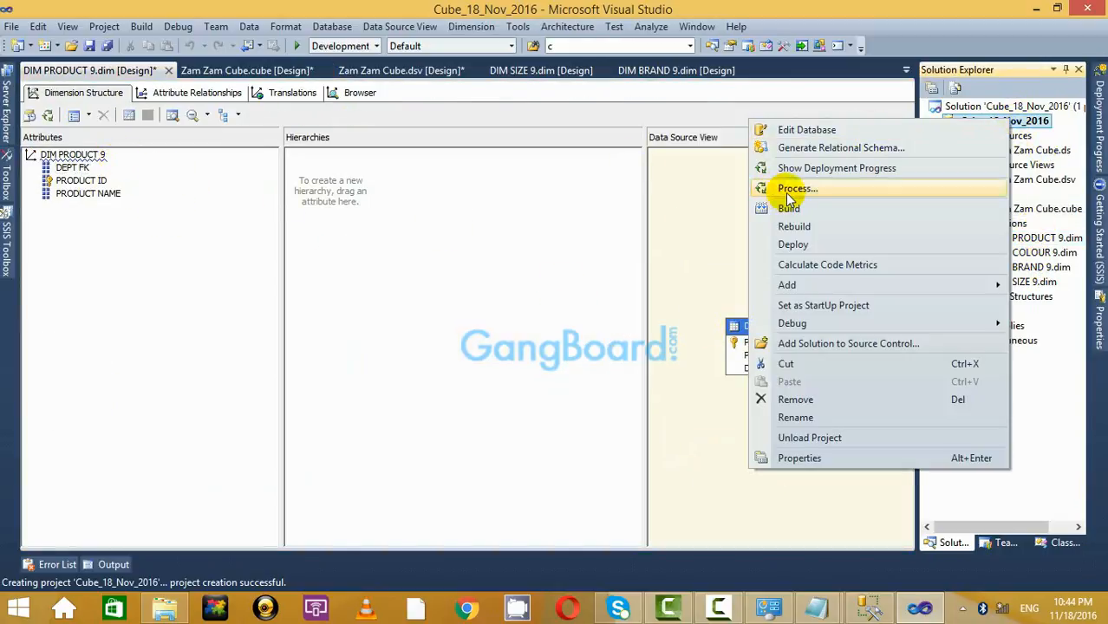
click(792, 187)
click(650, 332)
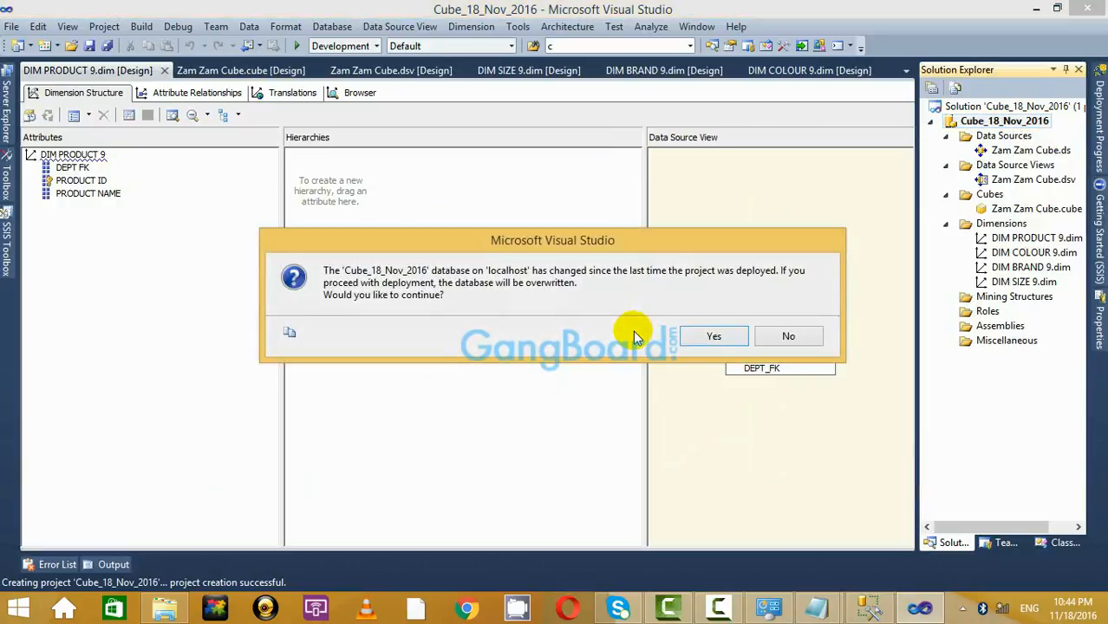
click(706, 340)
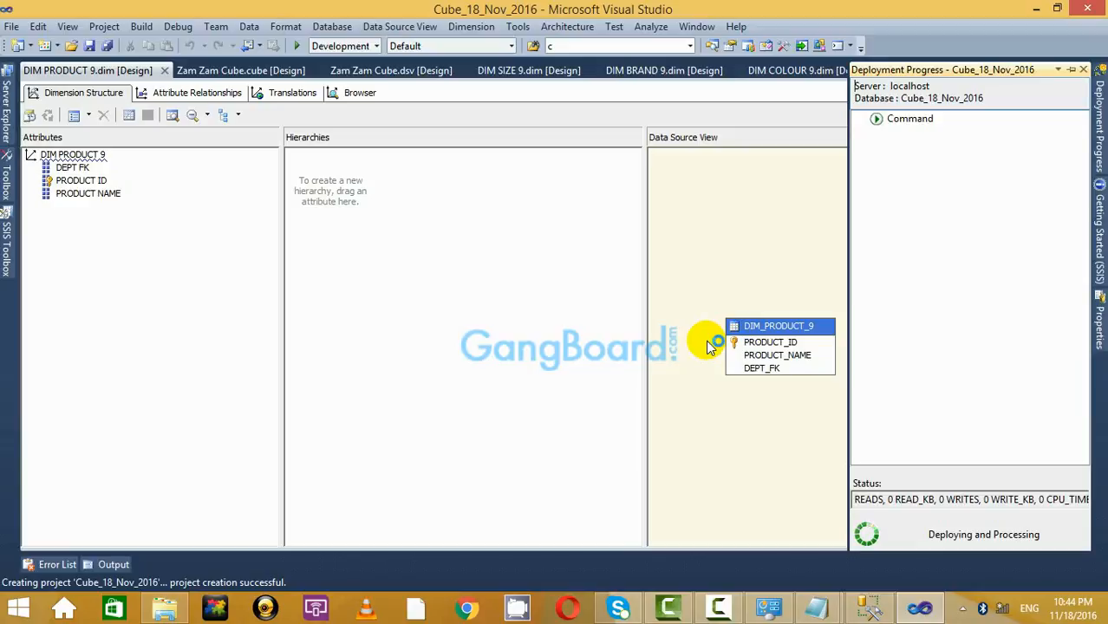
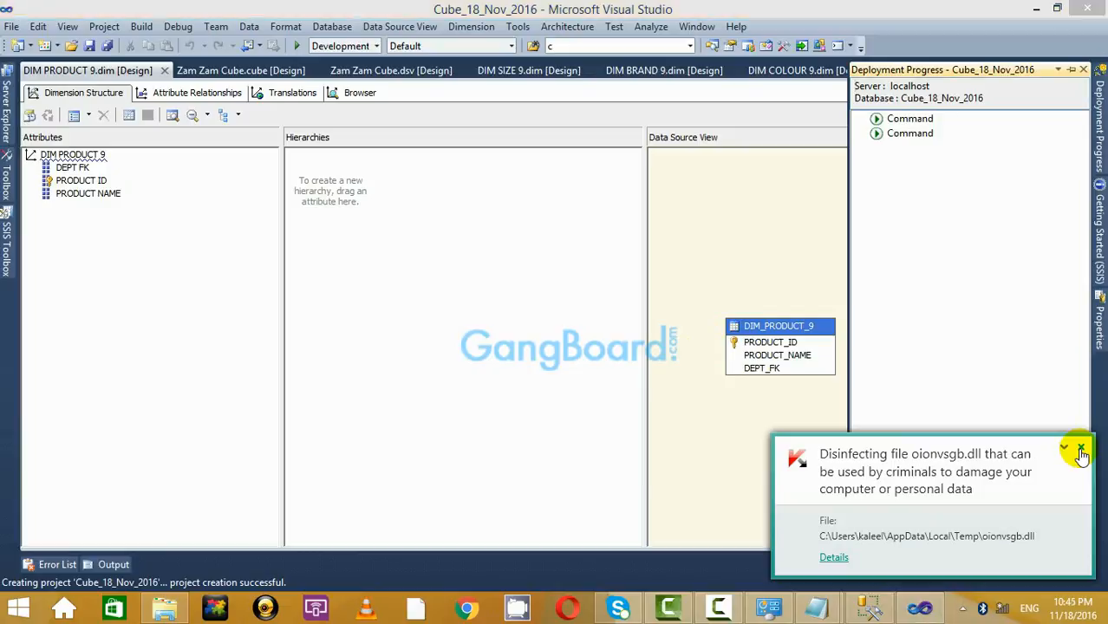
Run full processing of the Cube_18_Nov_2016 database, then switch to the DIM PRODUCT 9 Browser view.
click(1080, 450)
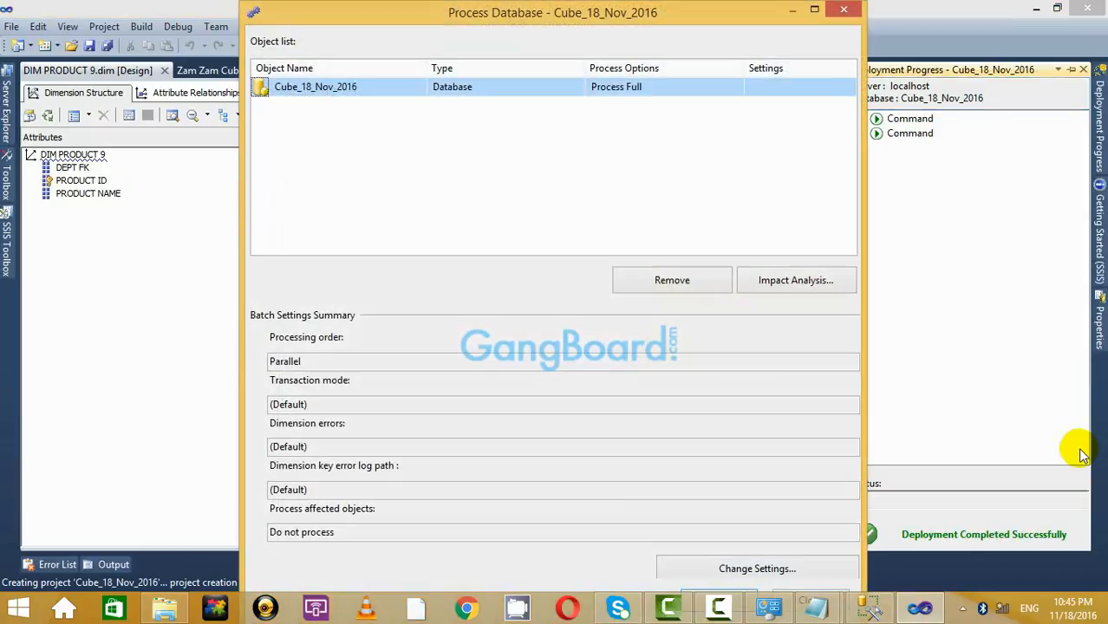
click(813, 10)
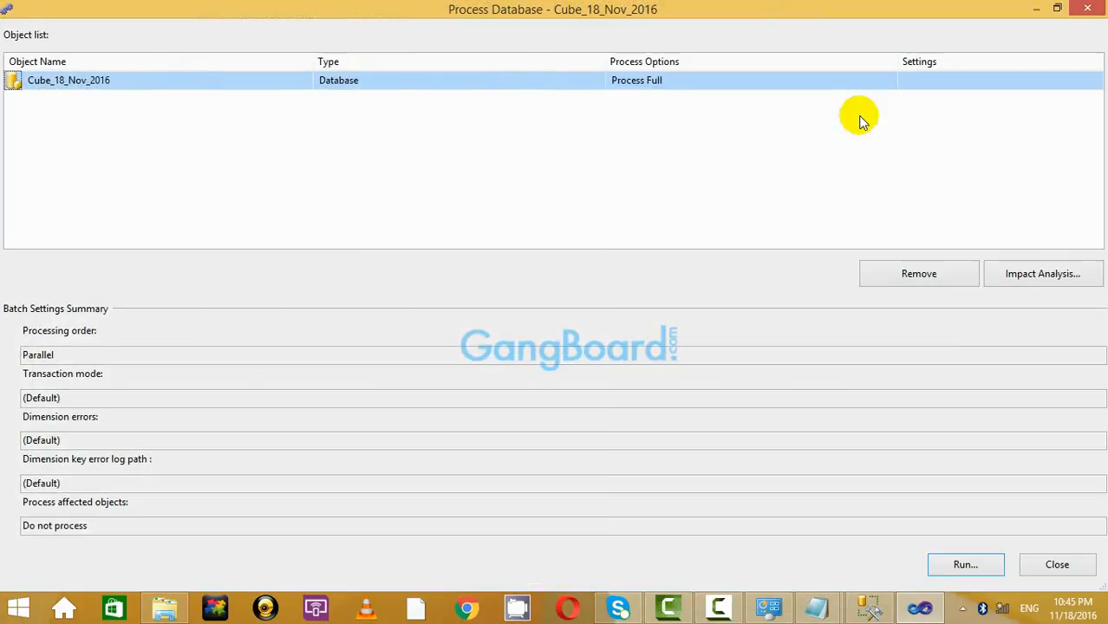
click(968, 564)
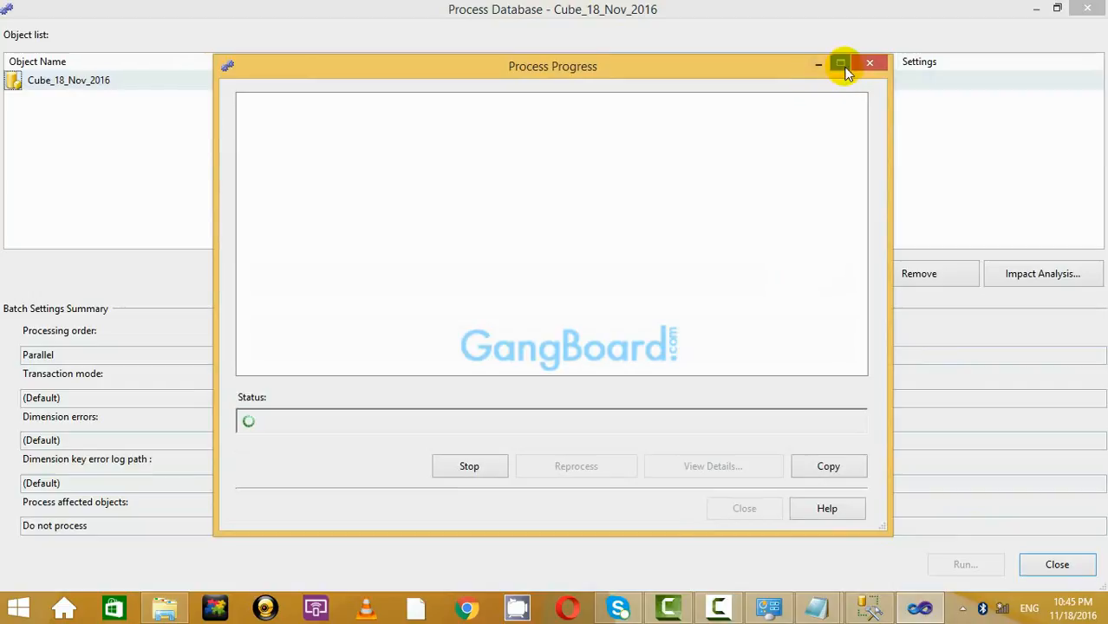
click(842, 65)
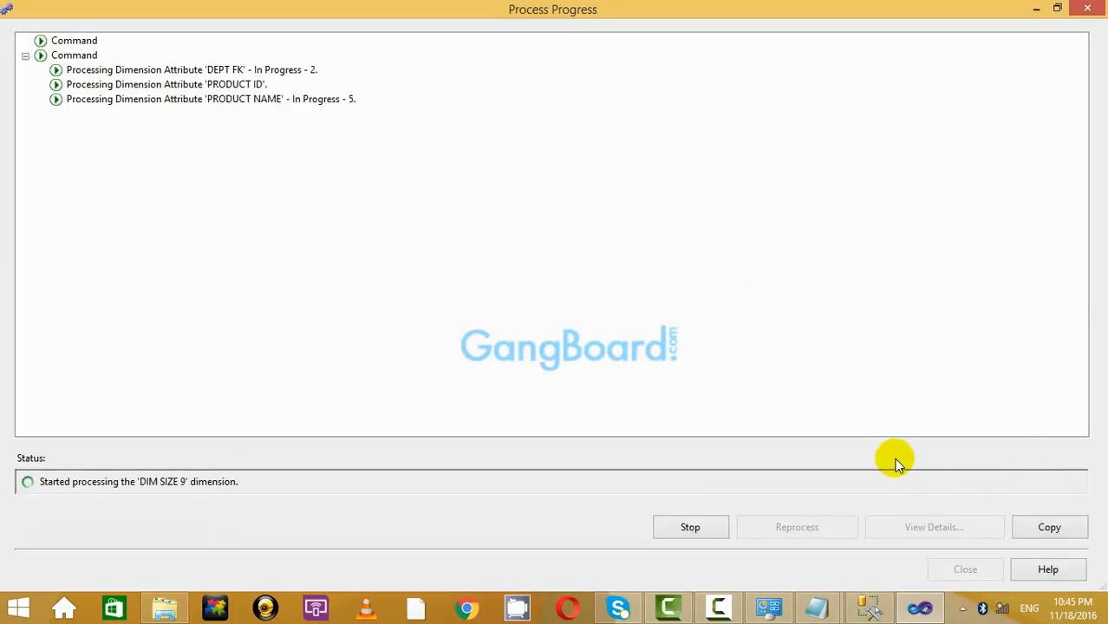
click(965, 568)
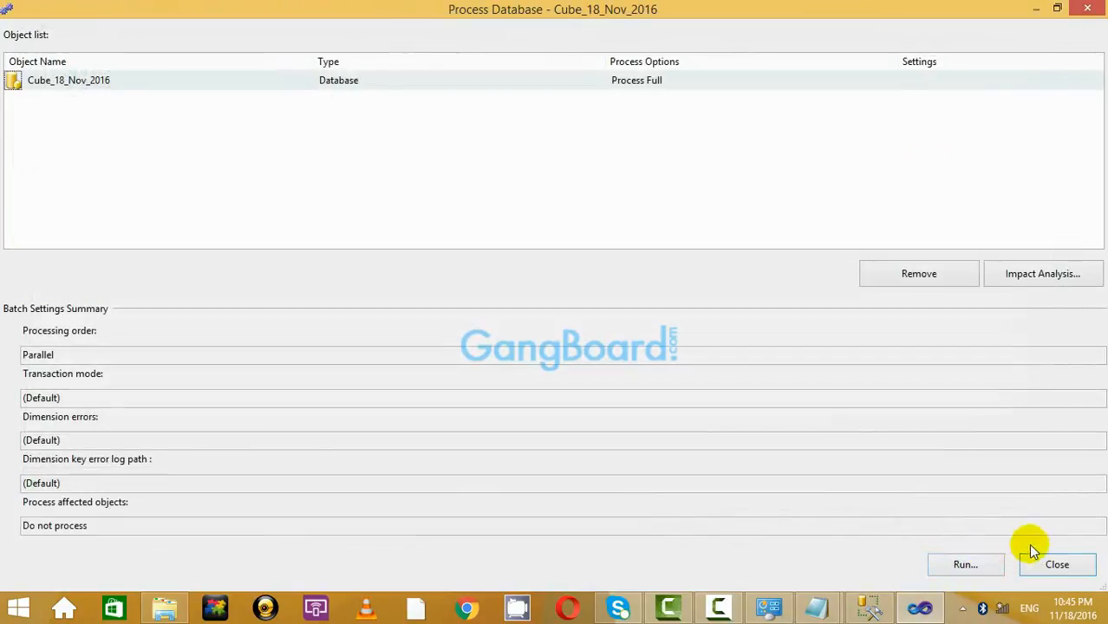
click(1041, 560)
click(352, 96)
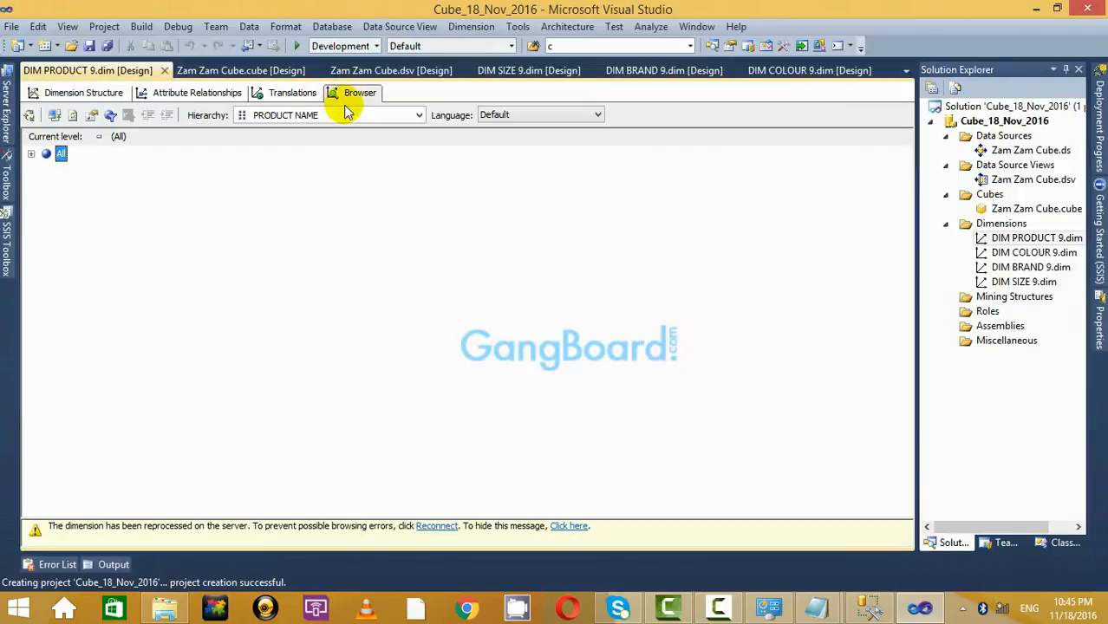
Reconnect after reprocessing and open the Zam Zam Cube's Browser view.
click(438, 525)
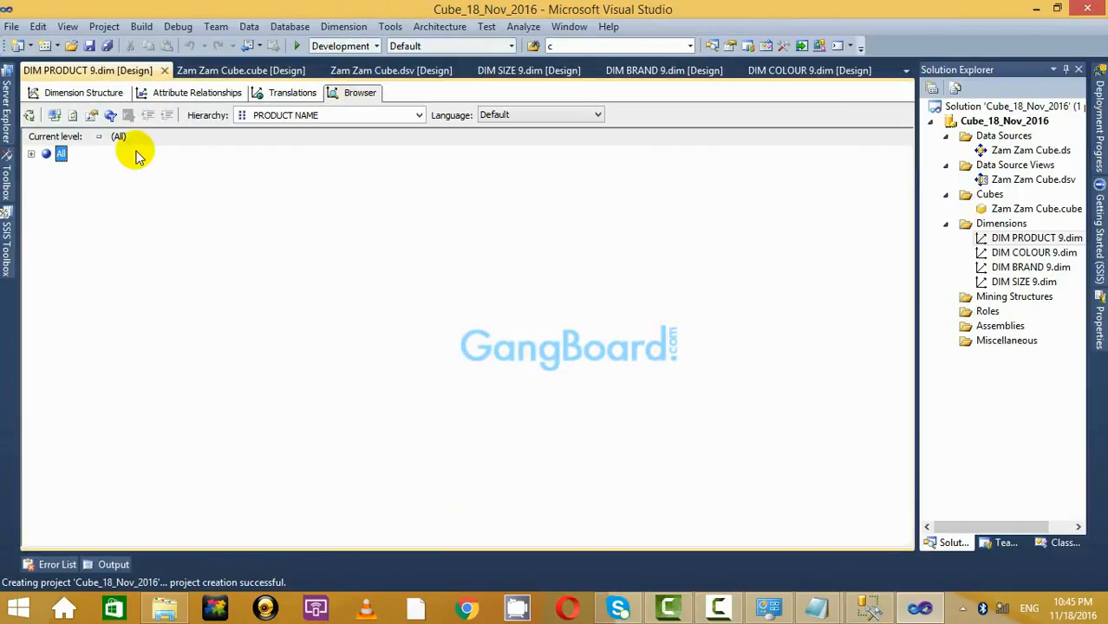
click(54, 94)
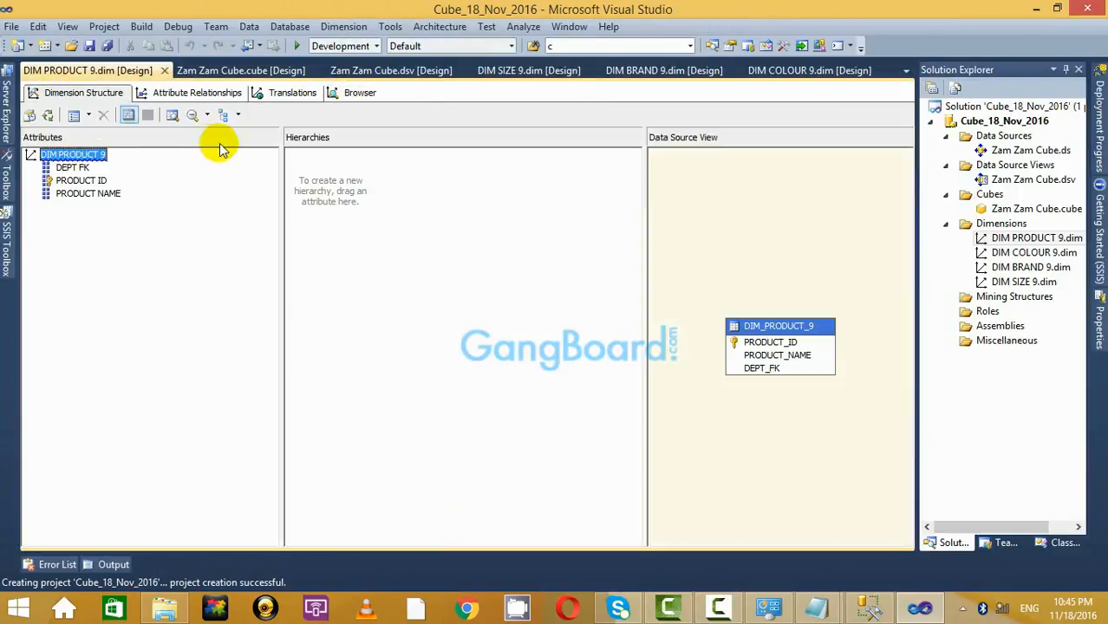
double_click(1033, 210)
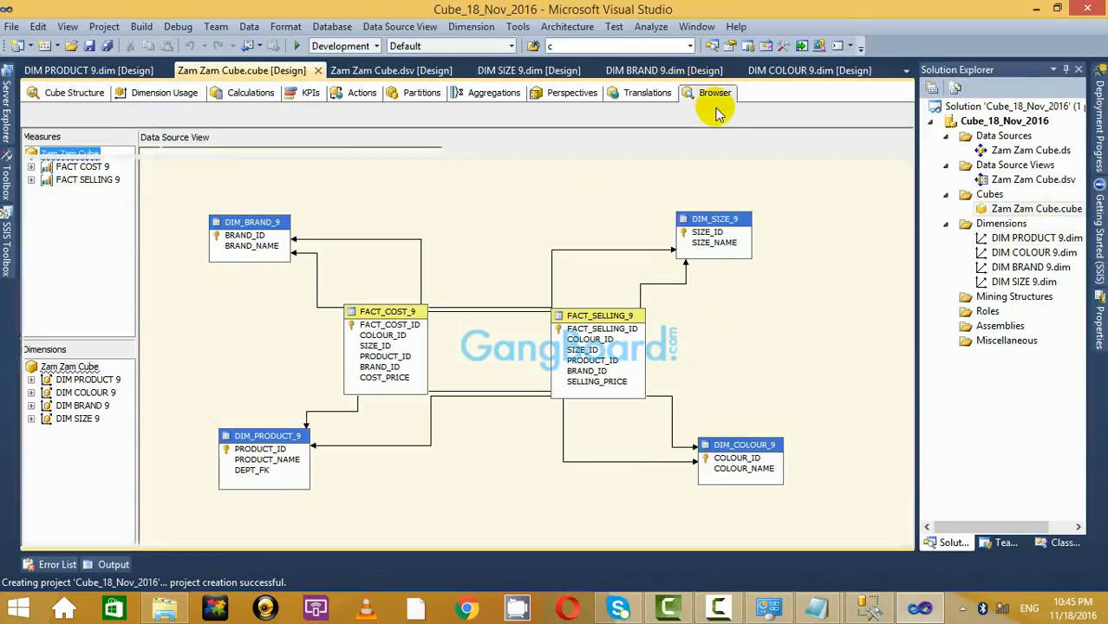
click(715, 97)
scroll(212, 371, down, 2)
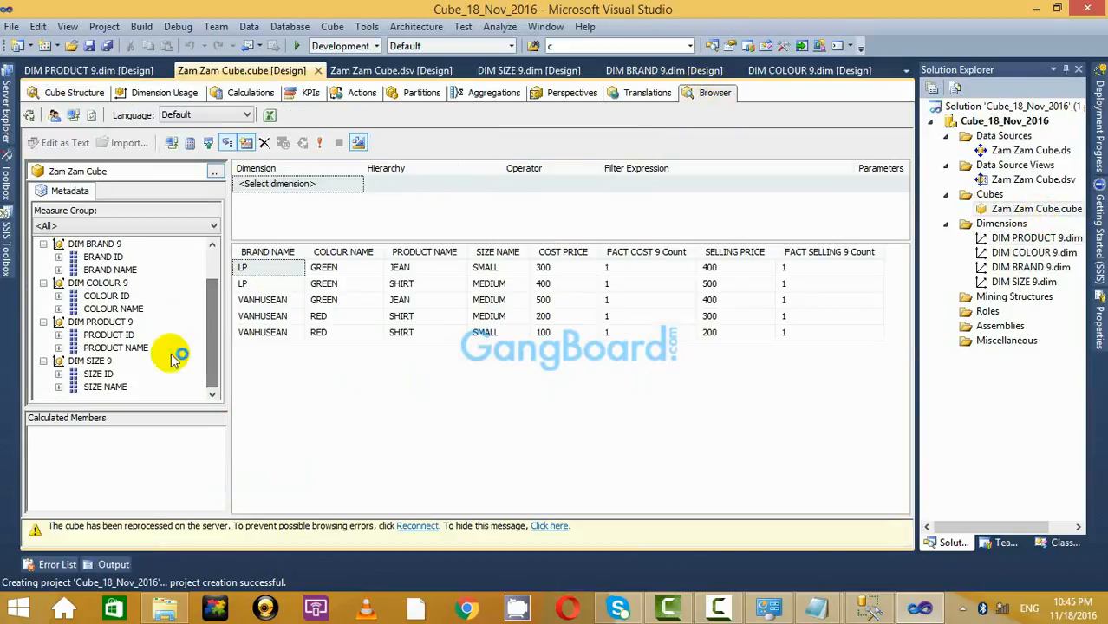
click(75, 93)
click(702, 95)
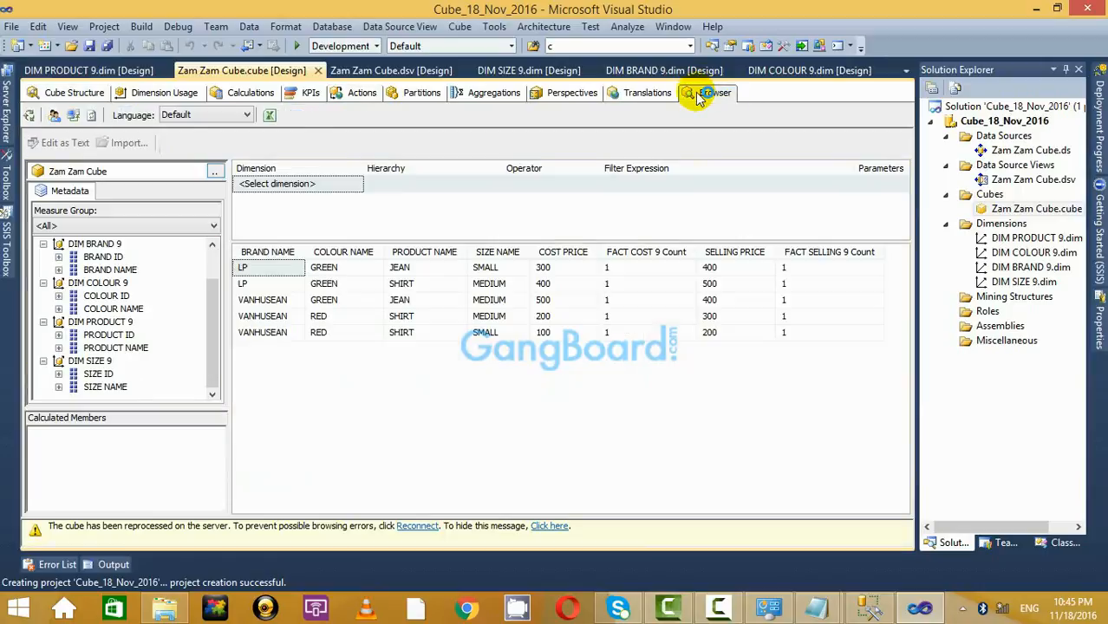
click(417, 526)
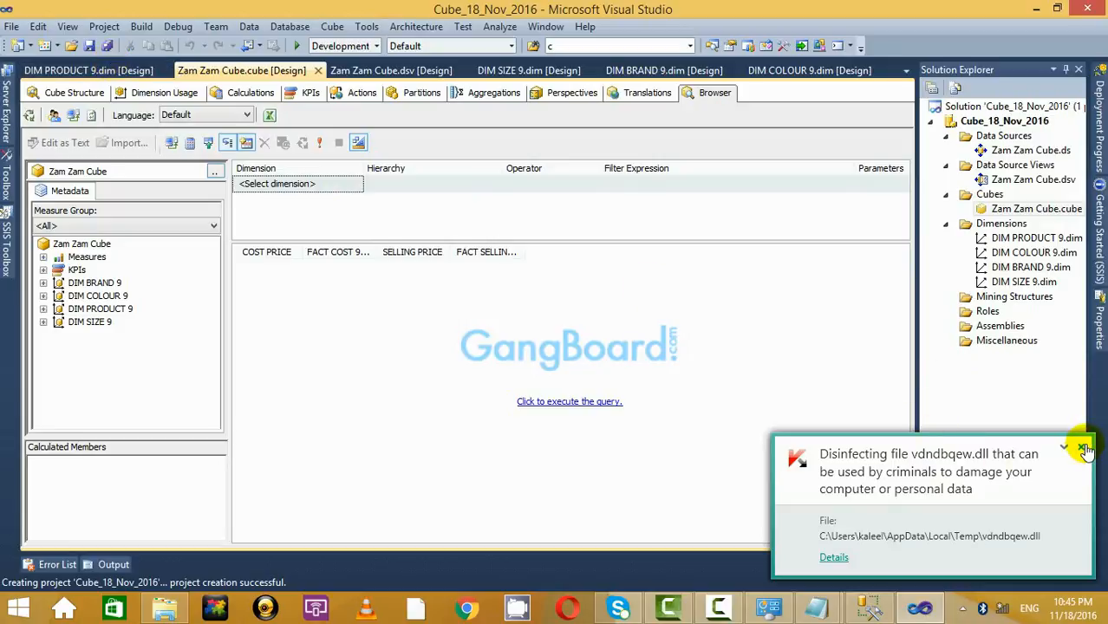
click(1084, 448)
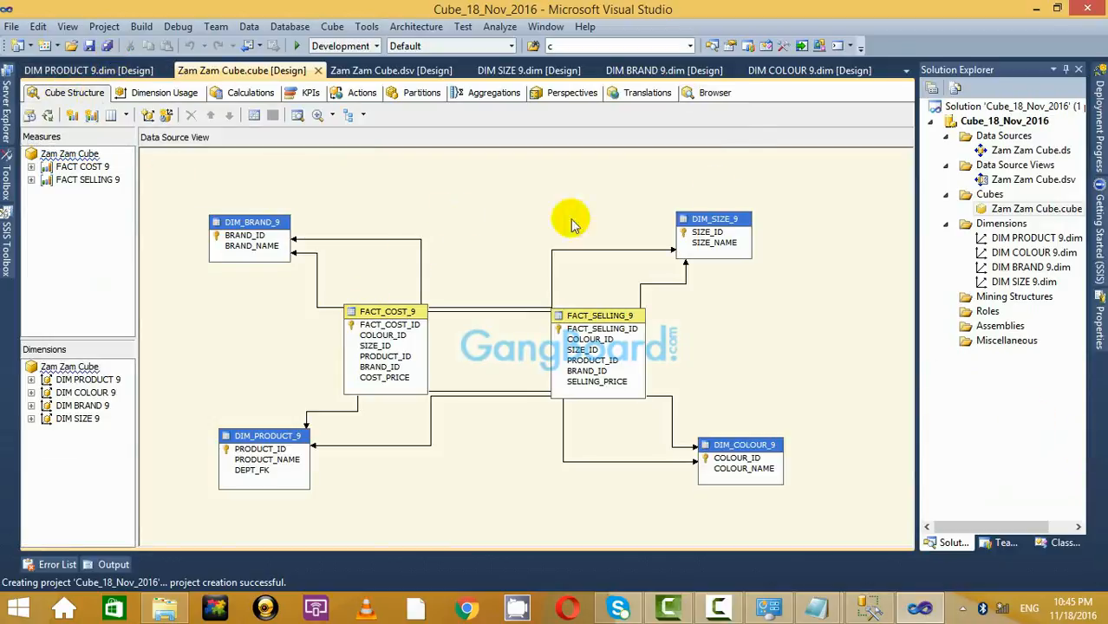
click(715, 92)
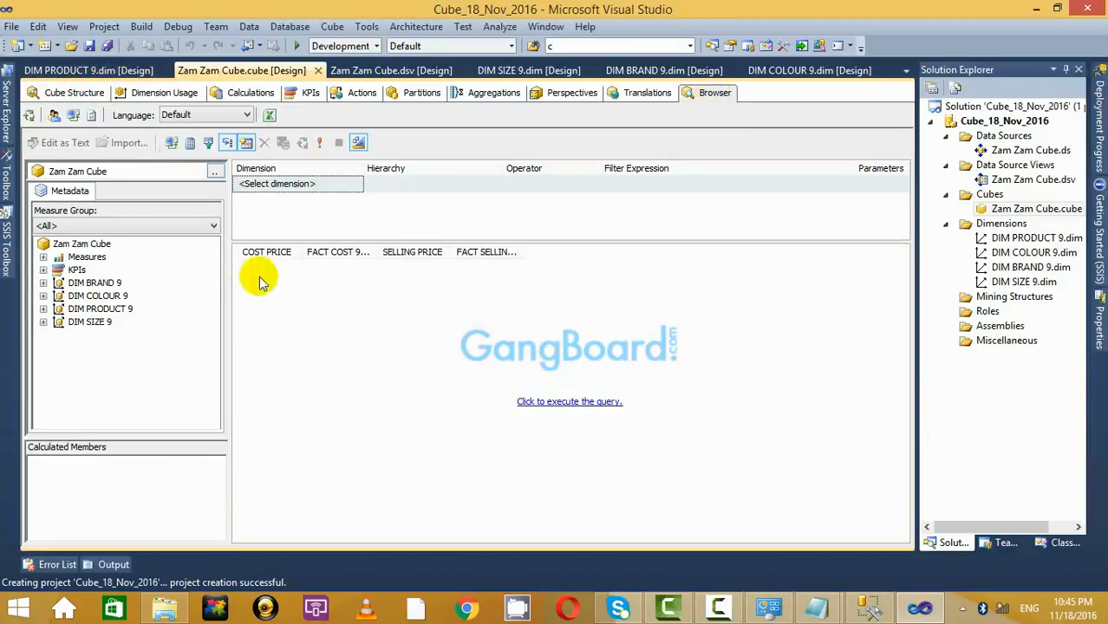
Run the cube query and break the cost and selling totals down by DEPT FK and PRODUCT NAME.
click(518, 402)
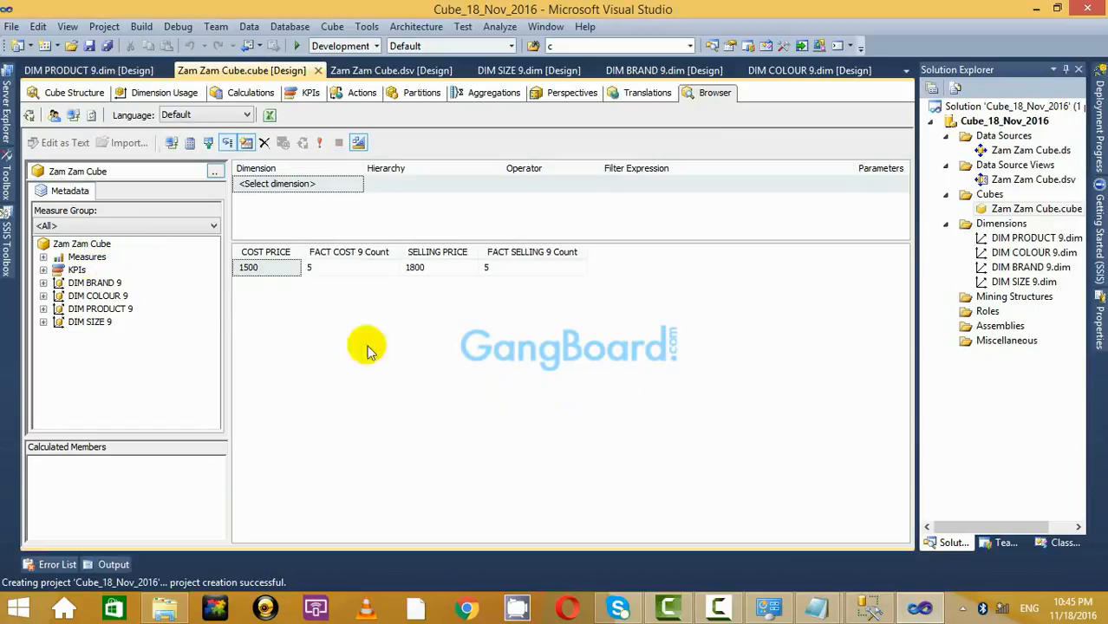
click(43, 309)
click(43, 295)
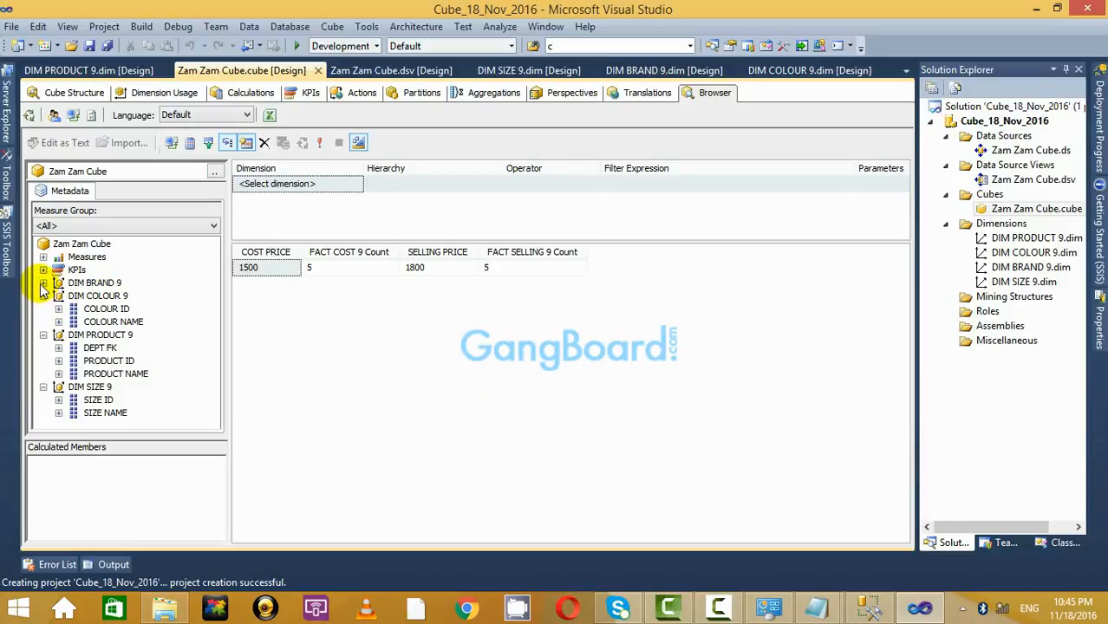
drag(113, 350, 386, 316)
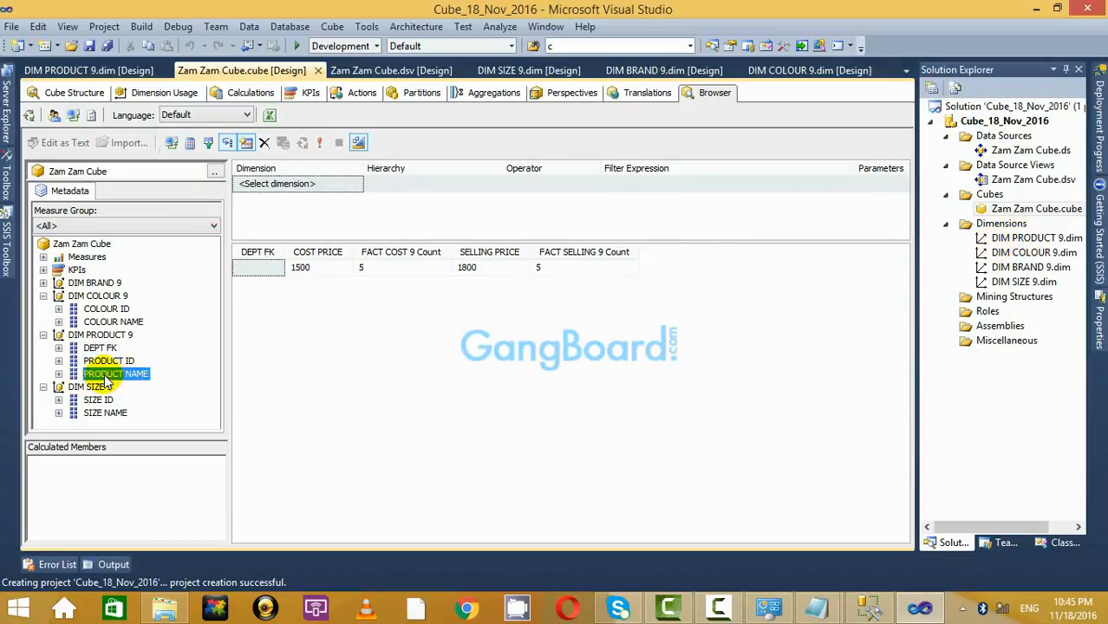
drag(104, 382, 507, 252)
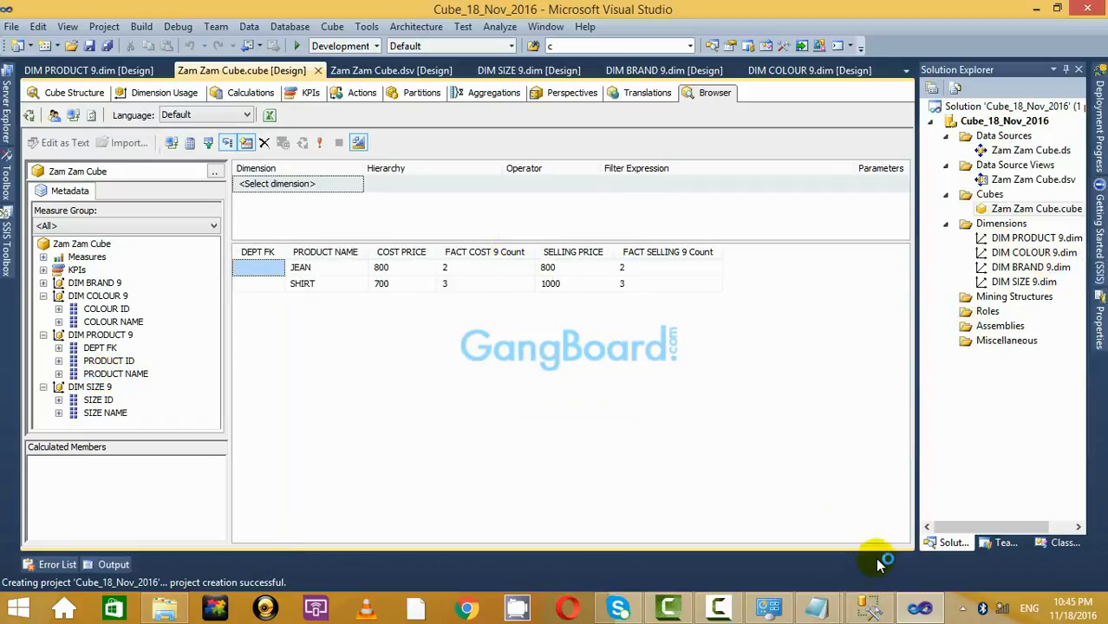
Review the Notepad notes on adding a new column and a new dimension to an existing cube.
mouse_move(816, 608)
click(787, 527)
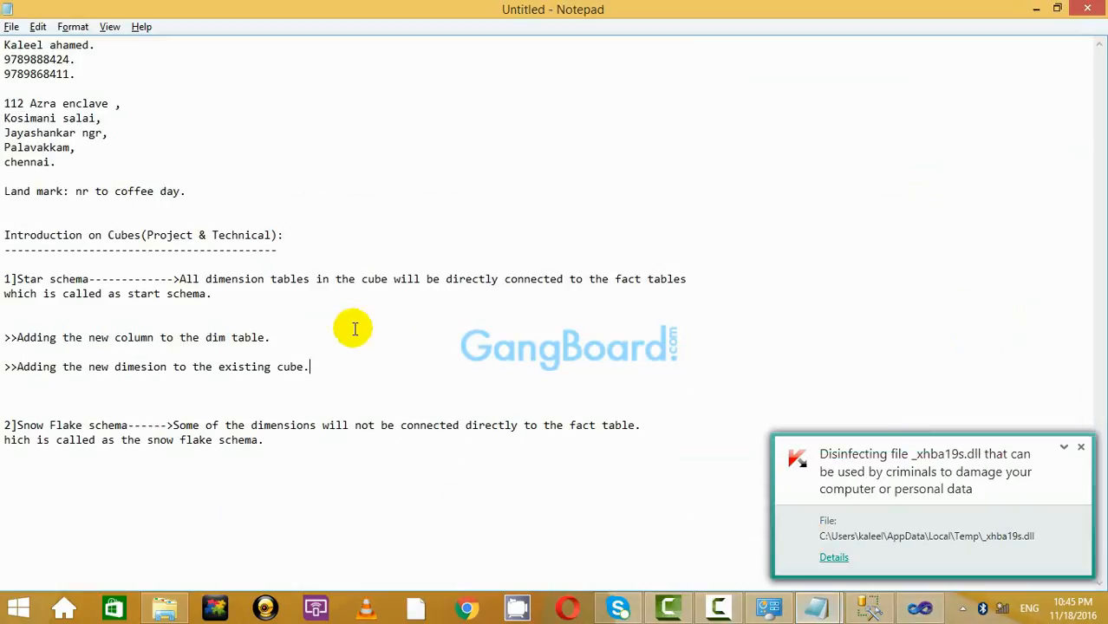
click(355, 328)
drag(448, 384, 215, 318)
click(297, 338)
drag(296, 337, 24, 317)
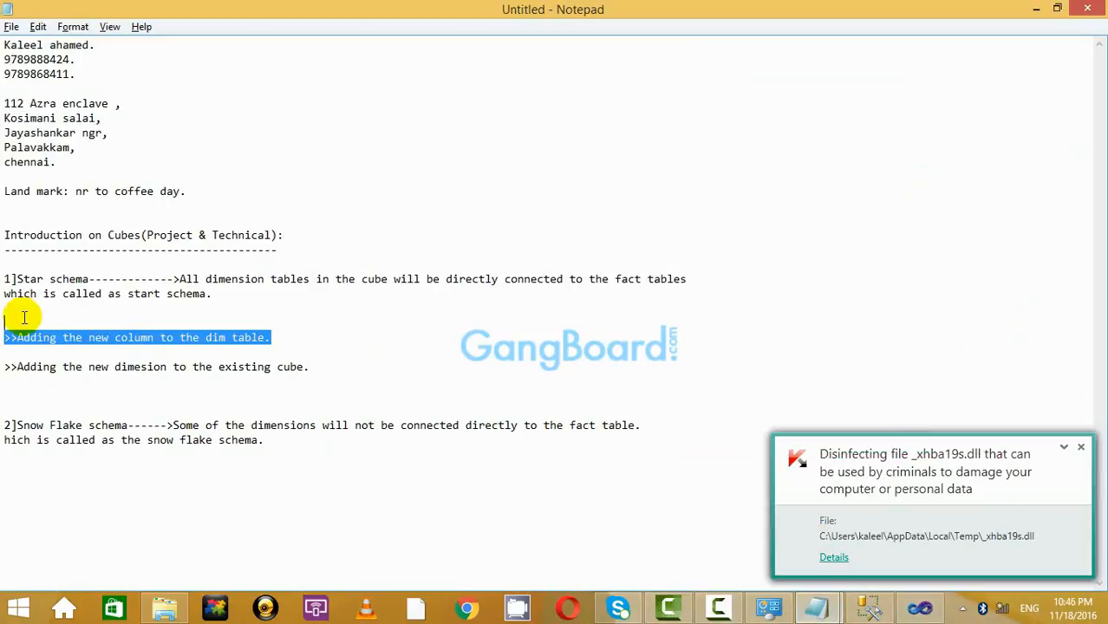
click(372, 351)
drag(204, 338, 265, 322)
click(403, 364)
click(1081, 449)
click(460, 368)
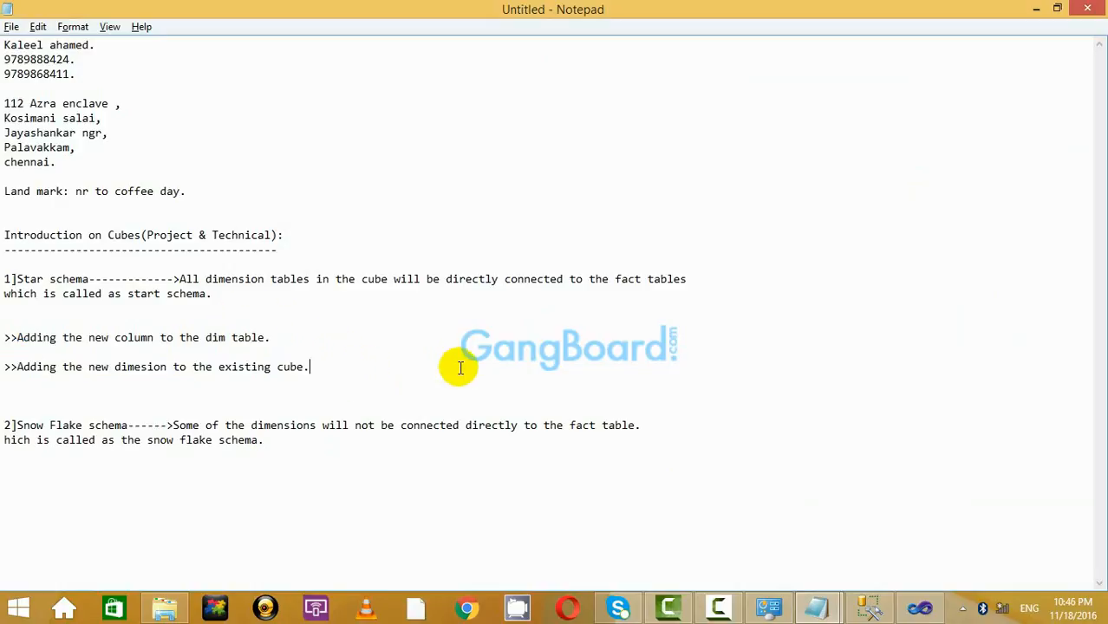
click(1037, 8)
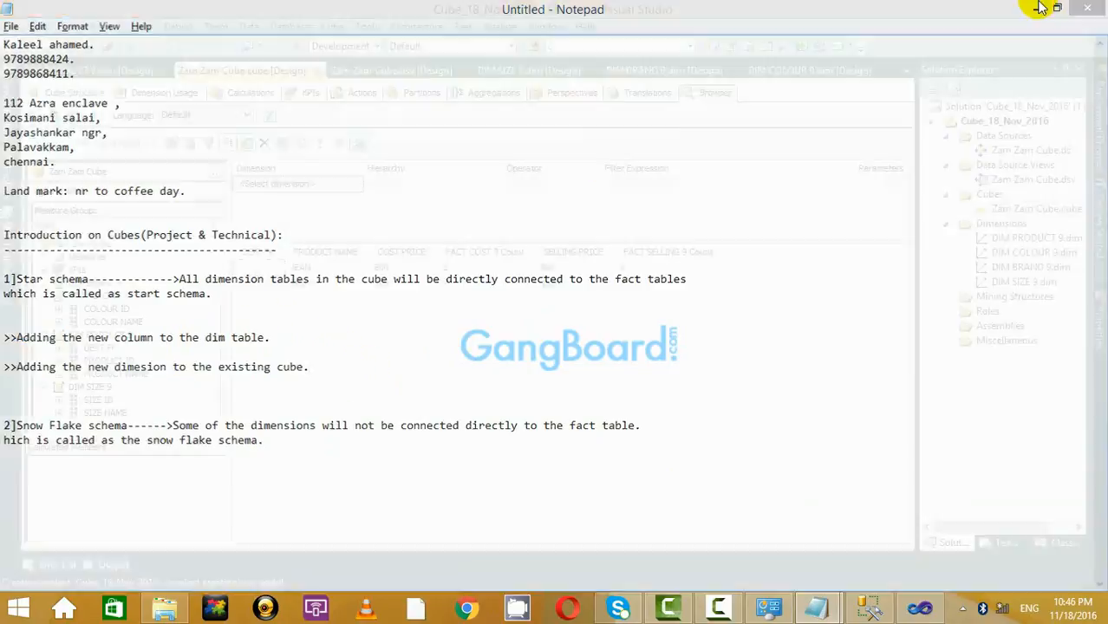
Open the Zam Zam Cube structure diagram and inspect DIM_PRODUCT_9's DEPT_FK field.
double_click(1008, 181)
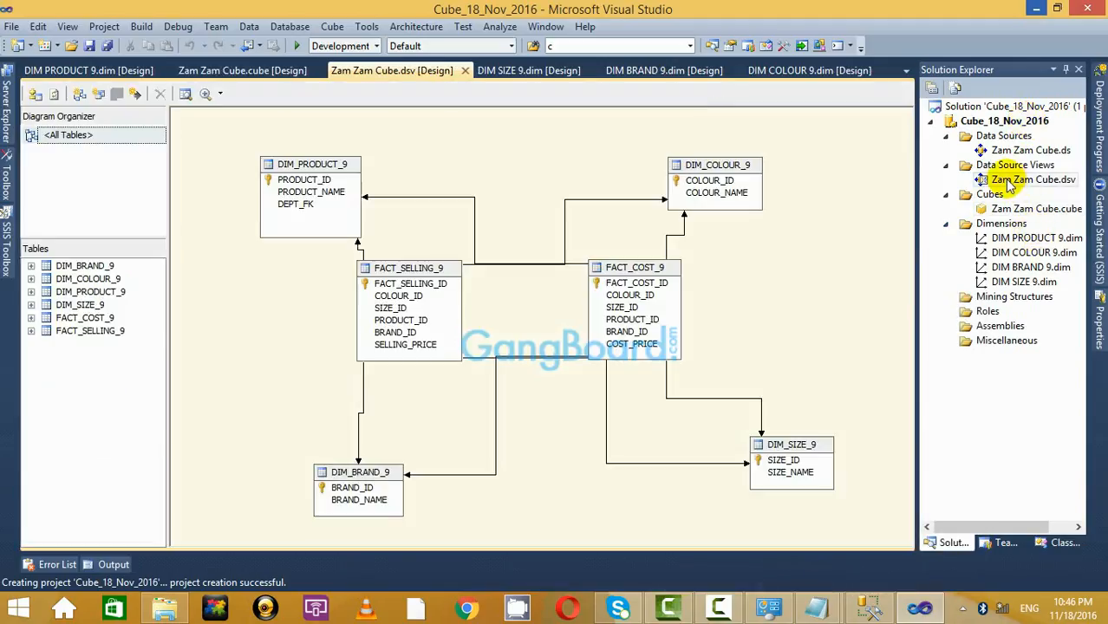
double_click(1032, 212)
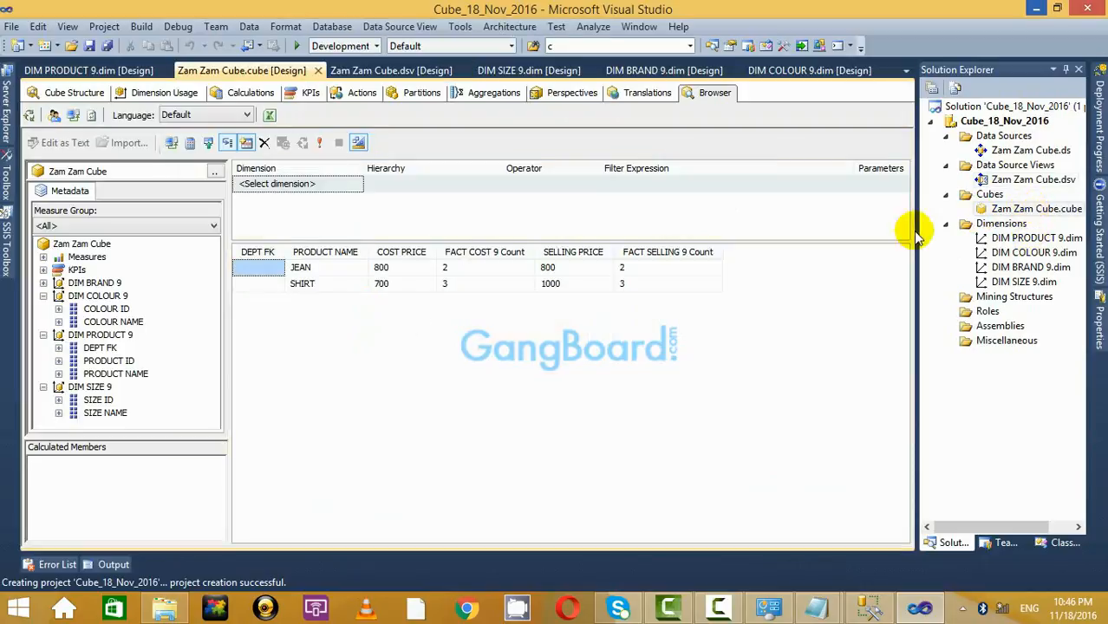
click(52, 92)
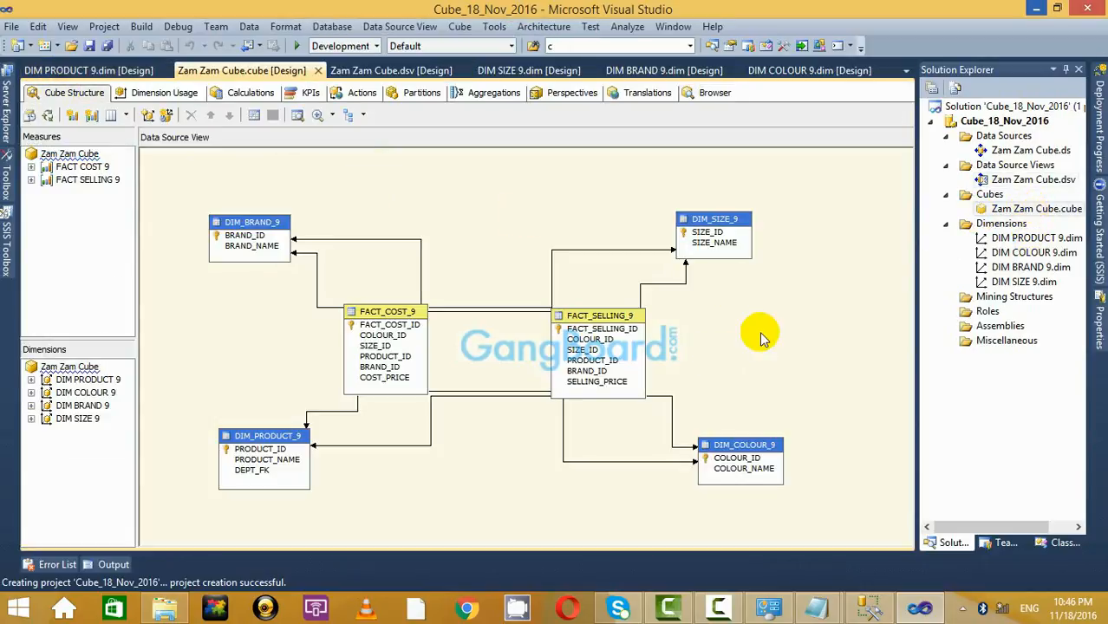
click(250, 400)
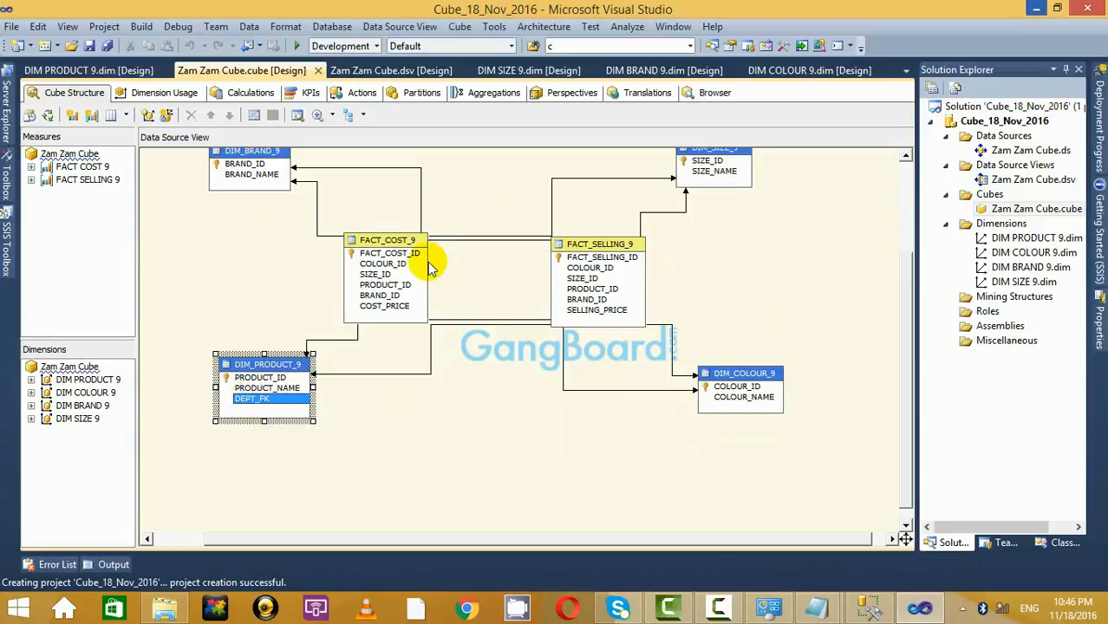
click(771, 289)
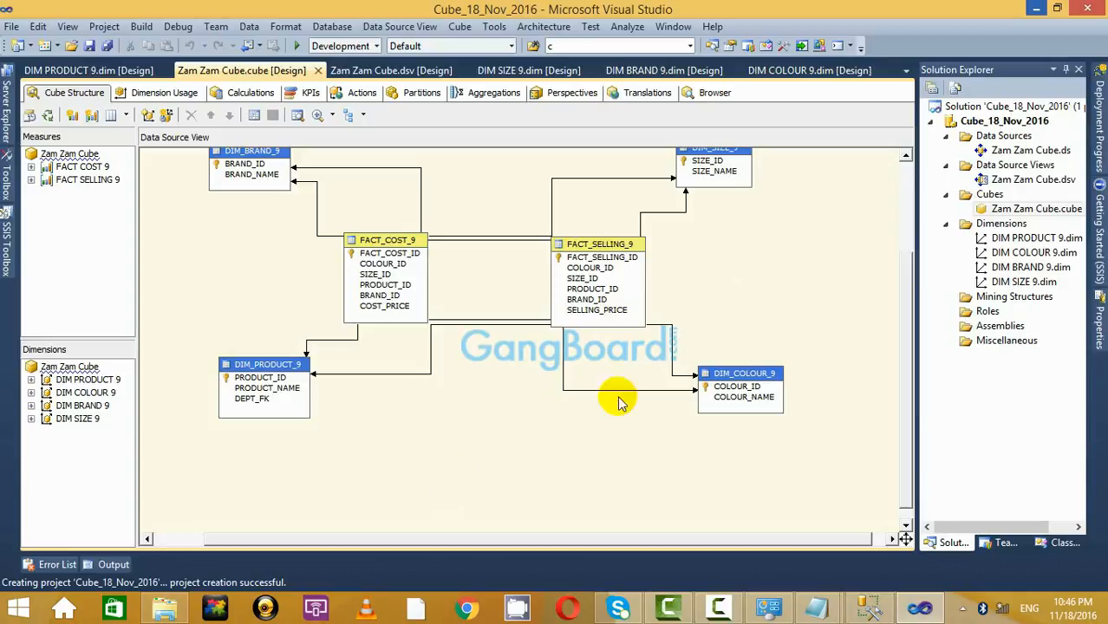
Glance at the notes and the Management Studio database diagram, then return to Visual Studio.
mouse_move(815, 611)
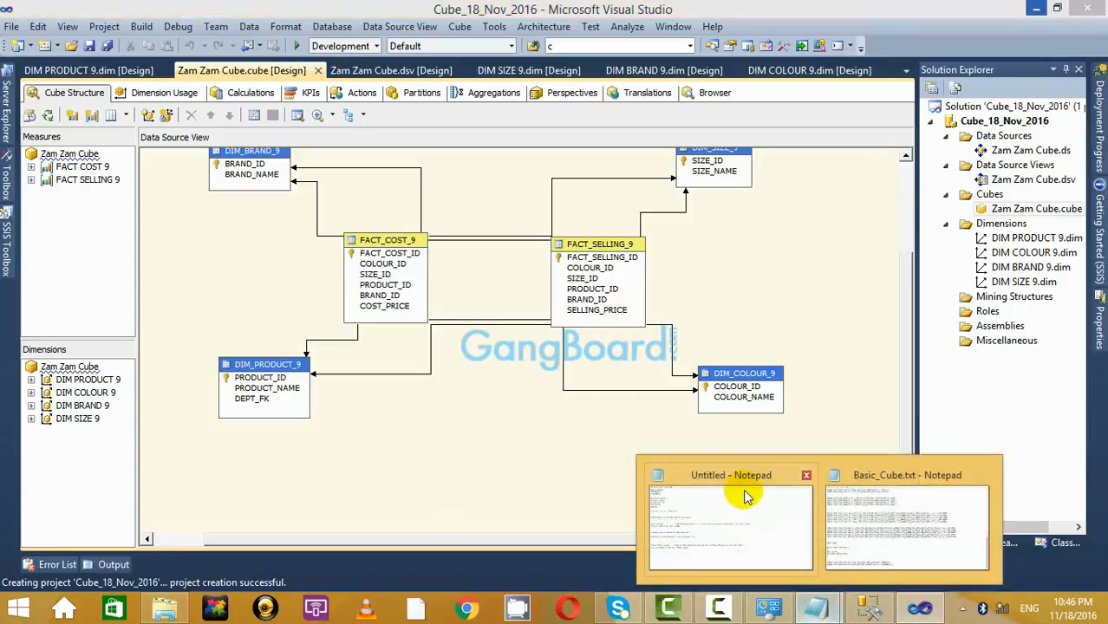
click(728, 529)
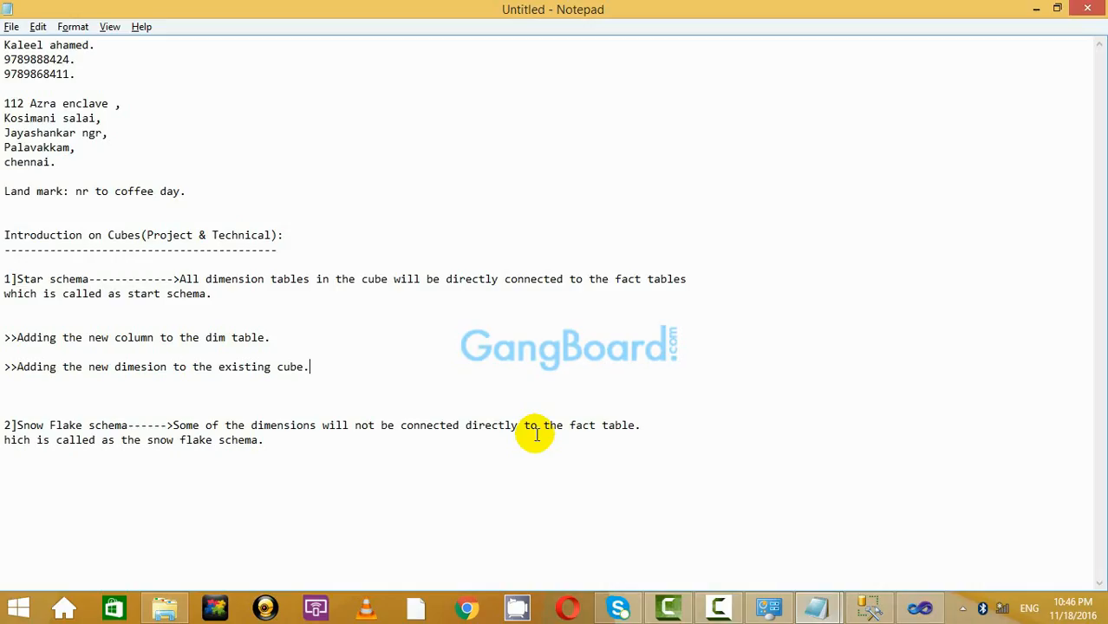
click(1040, 9)
click(870, 610)
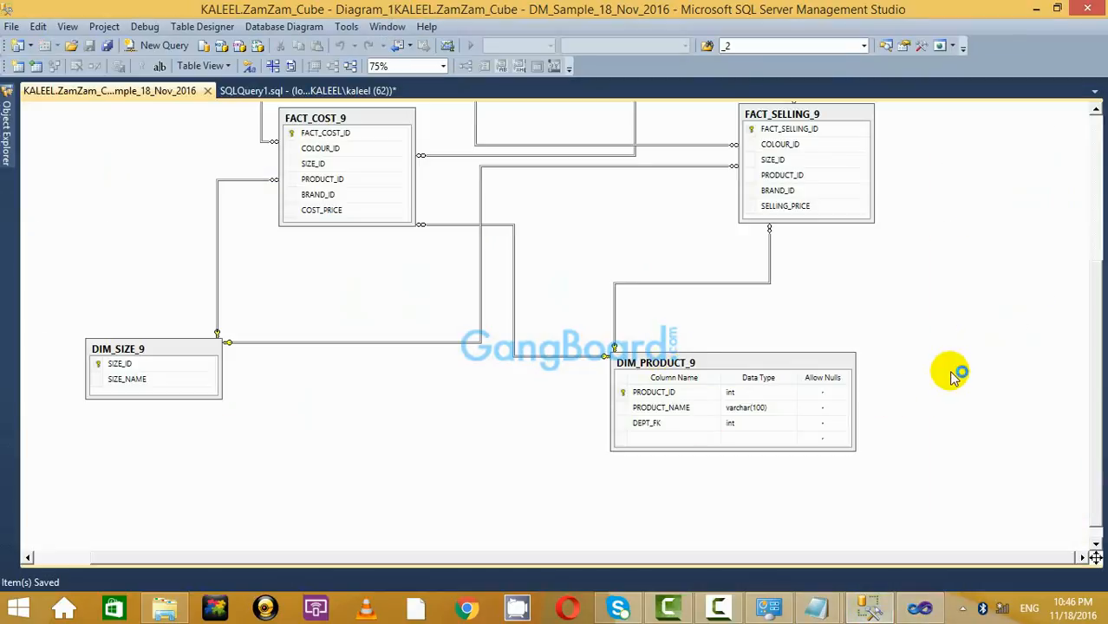
click(871, 610)
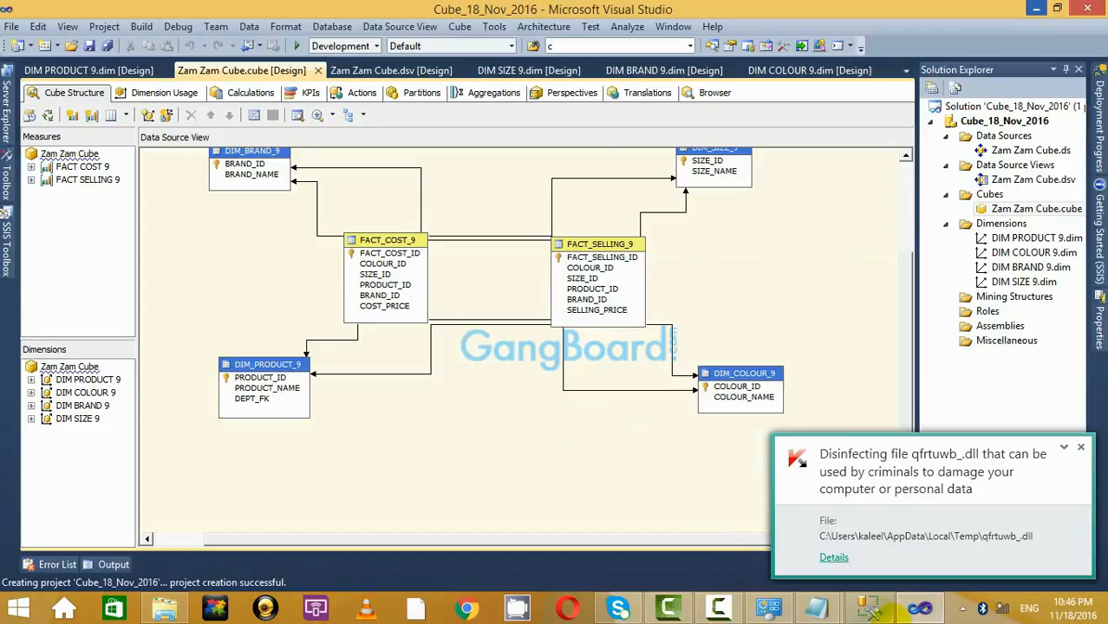
Copy the CREATE TABLE DIM_DEPT_8 block from the Basic_Cube.txt notes.
click(870, 610)
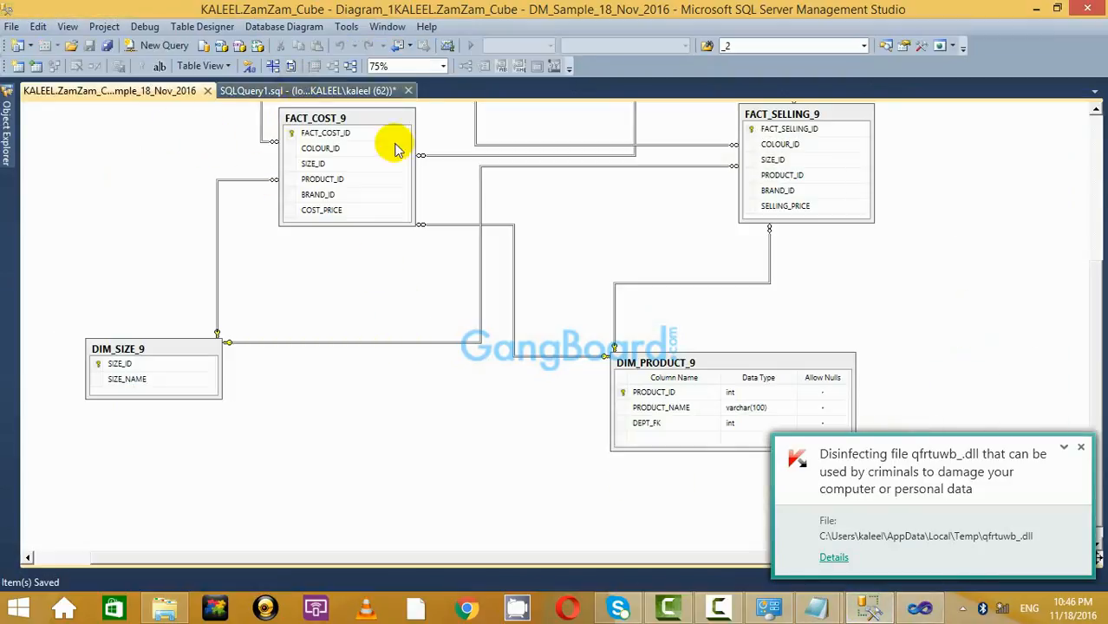
click(388, 90)
scroll(663, 364, down, 5)
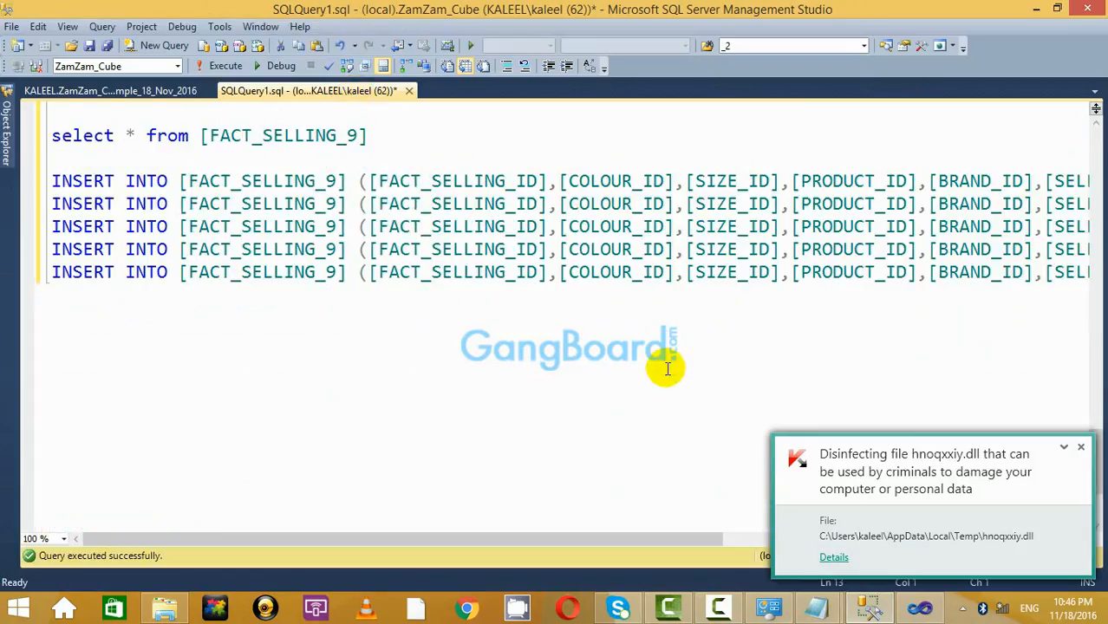
scroll(667, 369, up, 5)
scroll(459, 321, down, 1)
scroll(390, 377, down, 1)
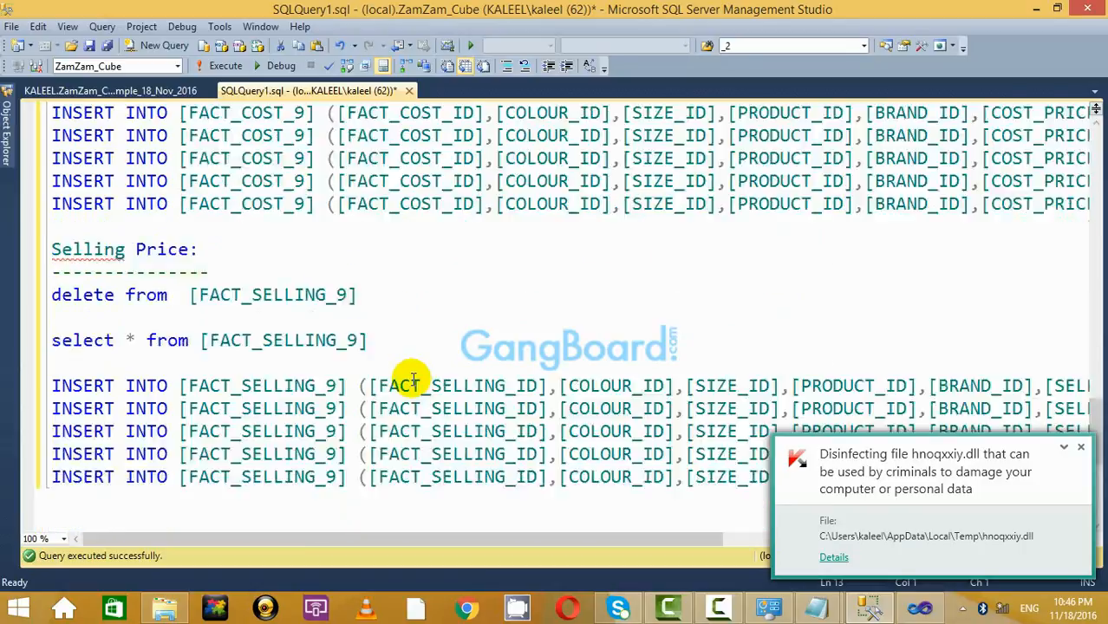
scroll(426, 346, up, 15)
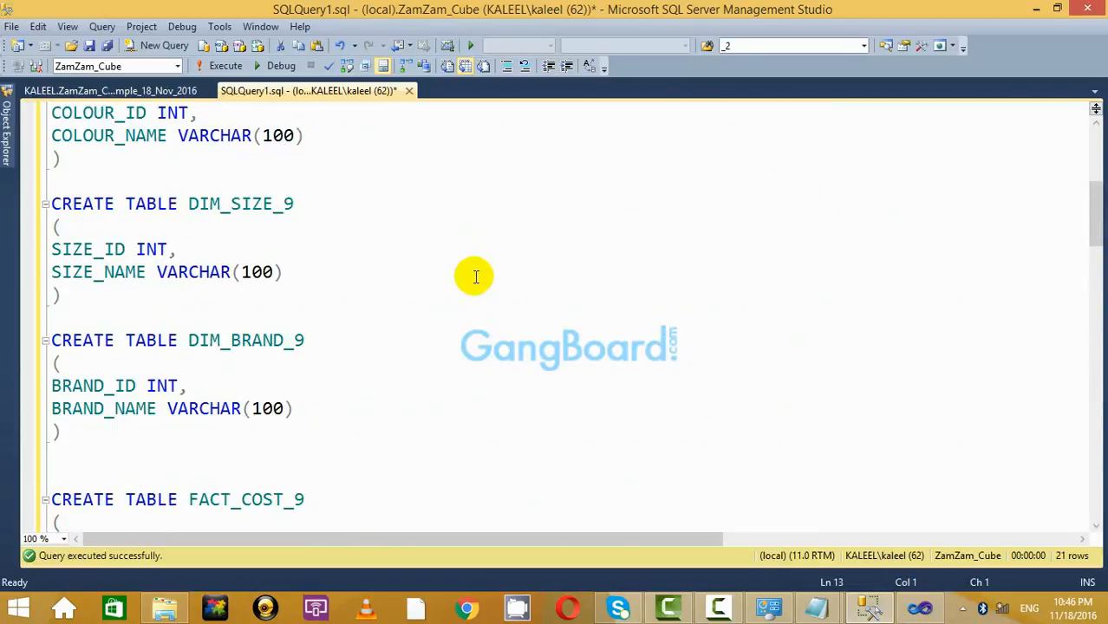
scroll(475, 277, up, 2)
scroll(475, 277, down, 15)
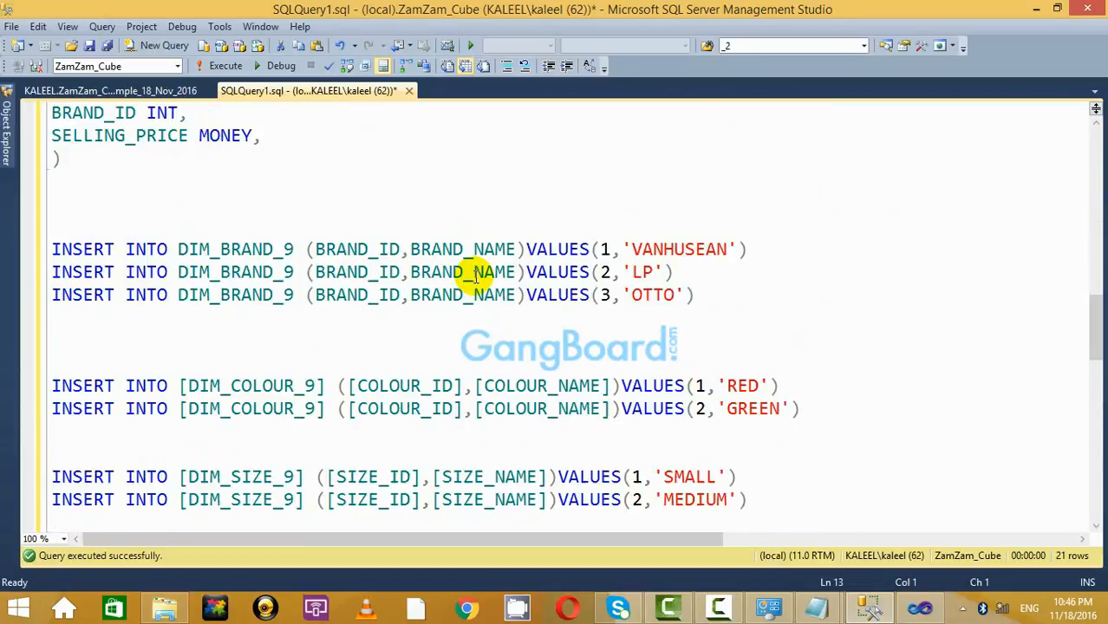
scroll(475, 277, down, 5)
scroll(476, 274, down, 5)
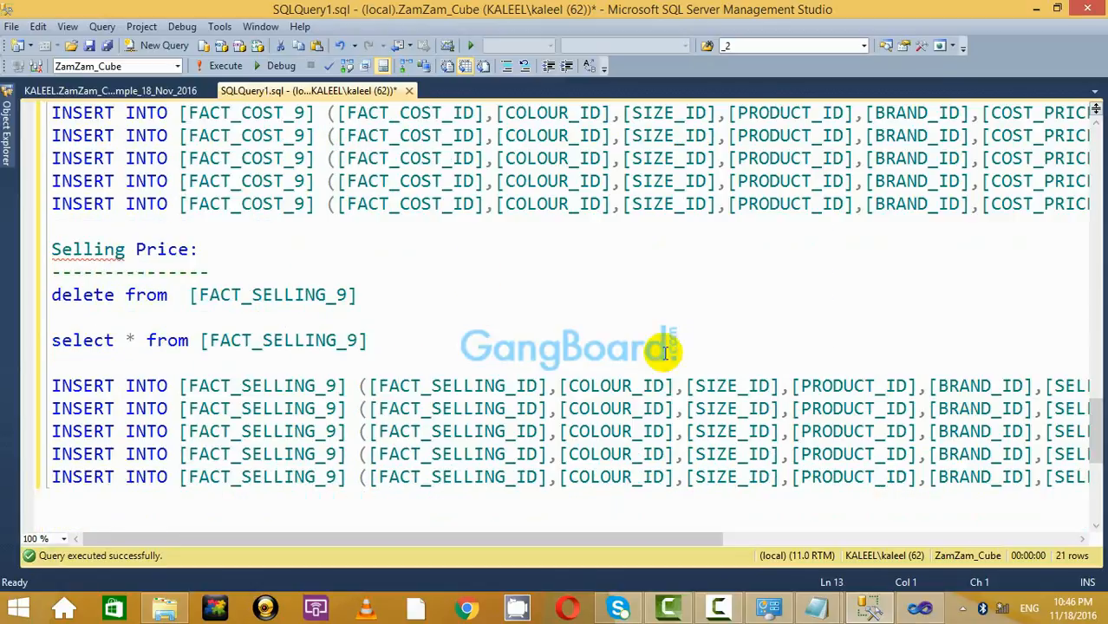
mouse_move(817, 610)
click(912, 511)
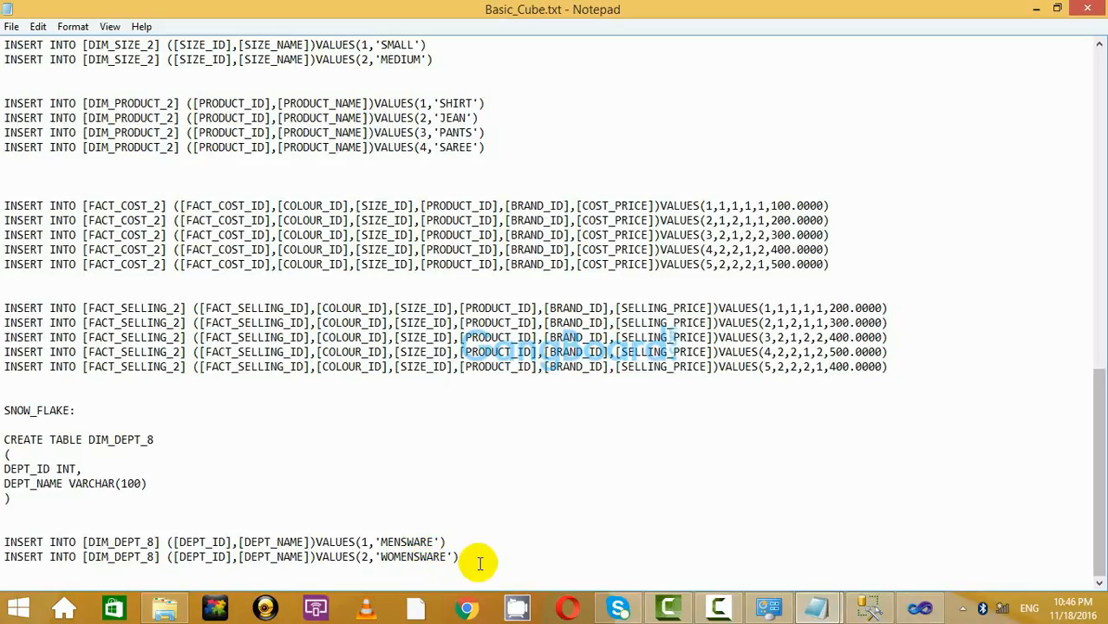
drag(113, 500, 5, 434)
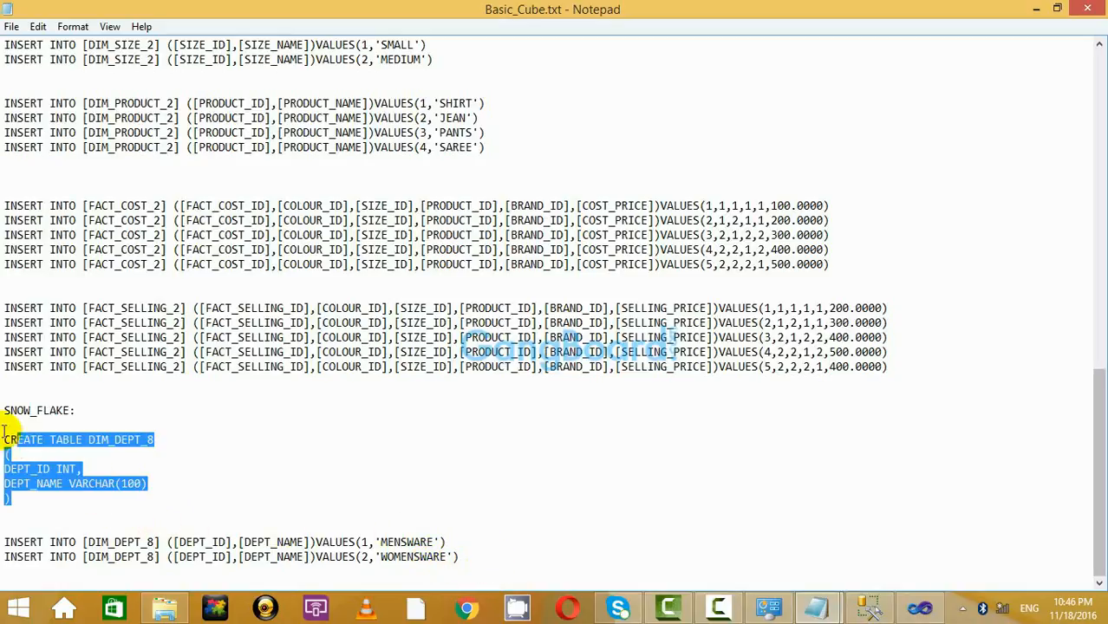
right_click(62, 447)
click(158, 274)
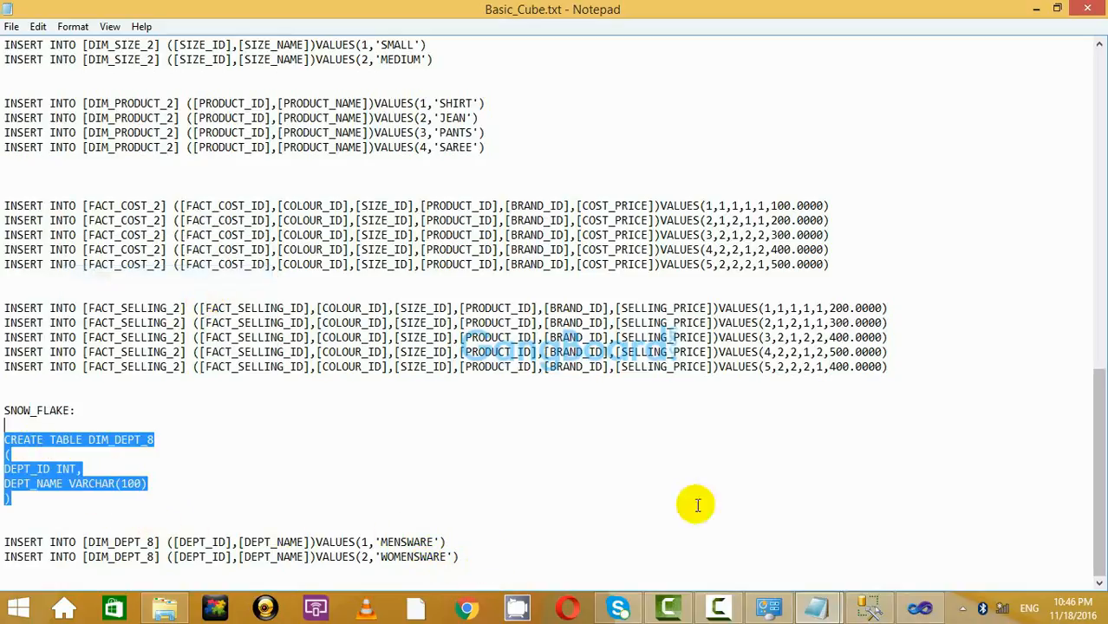
Paste the DIM_DEPT_8 table definition below the last FACT_SELLING_9 insert in SQLQuery1.
click(867, 607)
scroll(650, 334, up, 8)
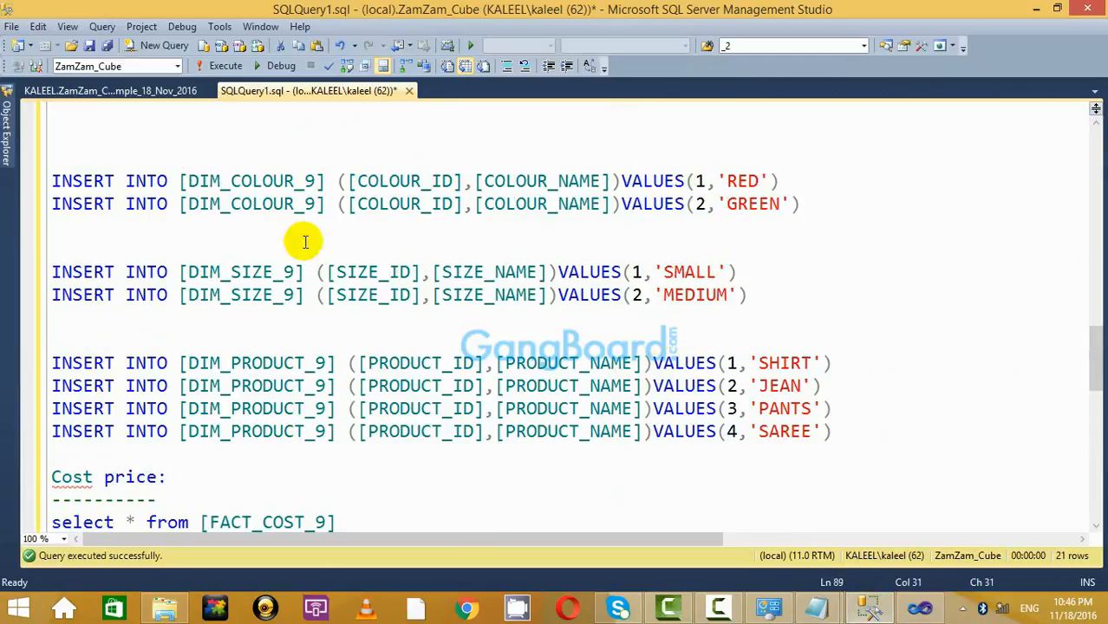
click(111, 91)
click(308, 90)
scroll(762, 433, down, 3)
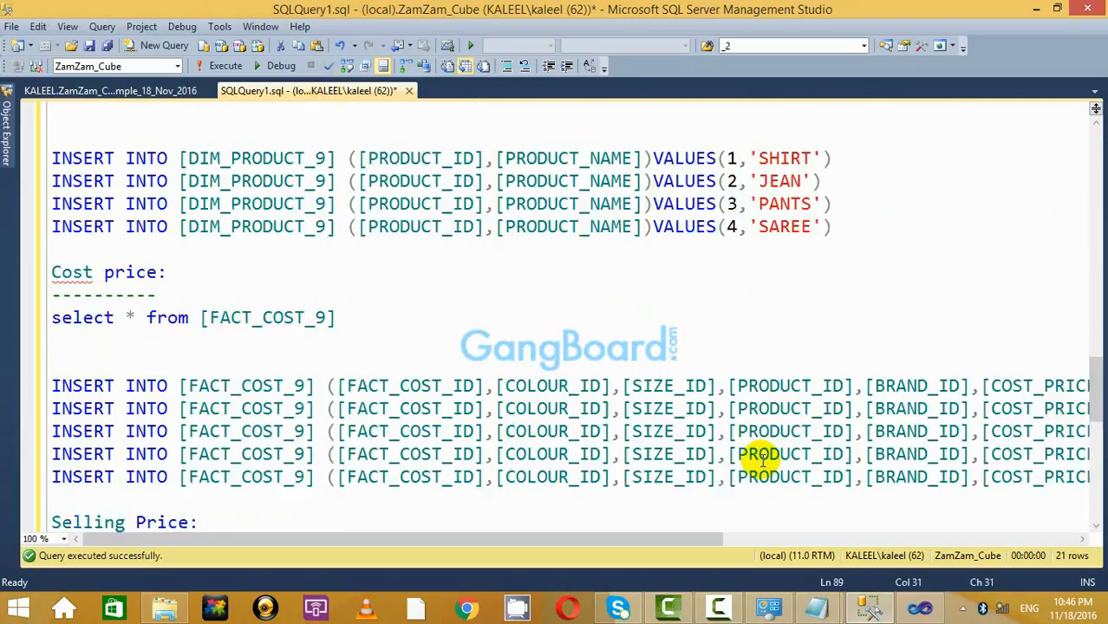
scroll(762, 461, down, 9)
click(400, 135)
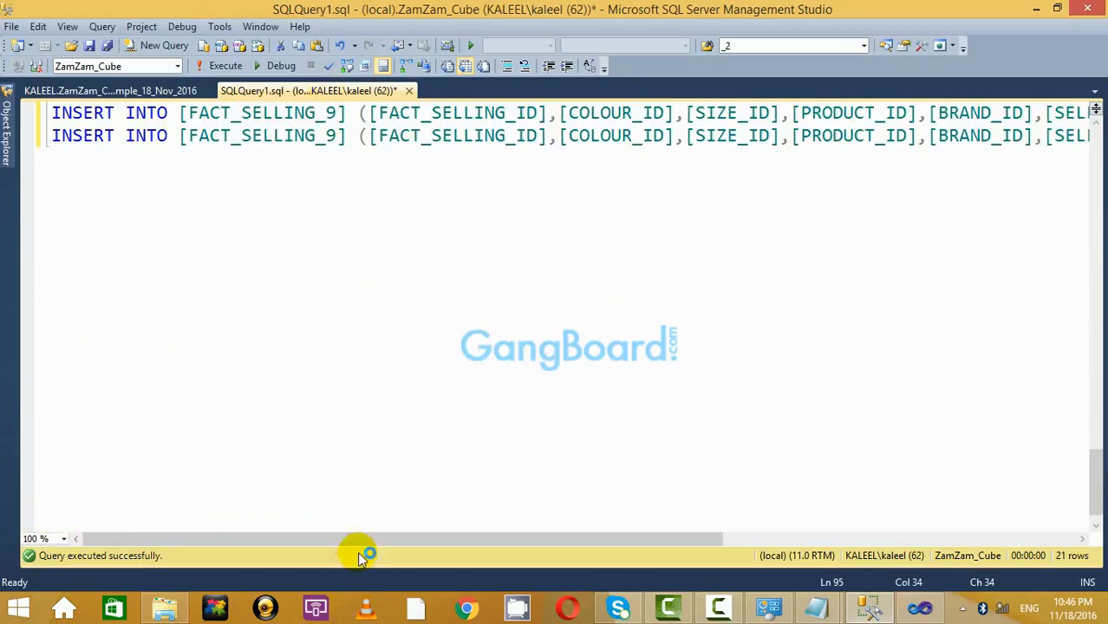
drag(358, 551, 737, 534)
click(936, 149)
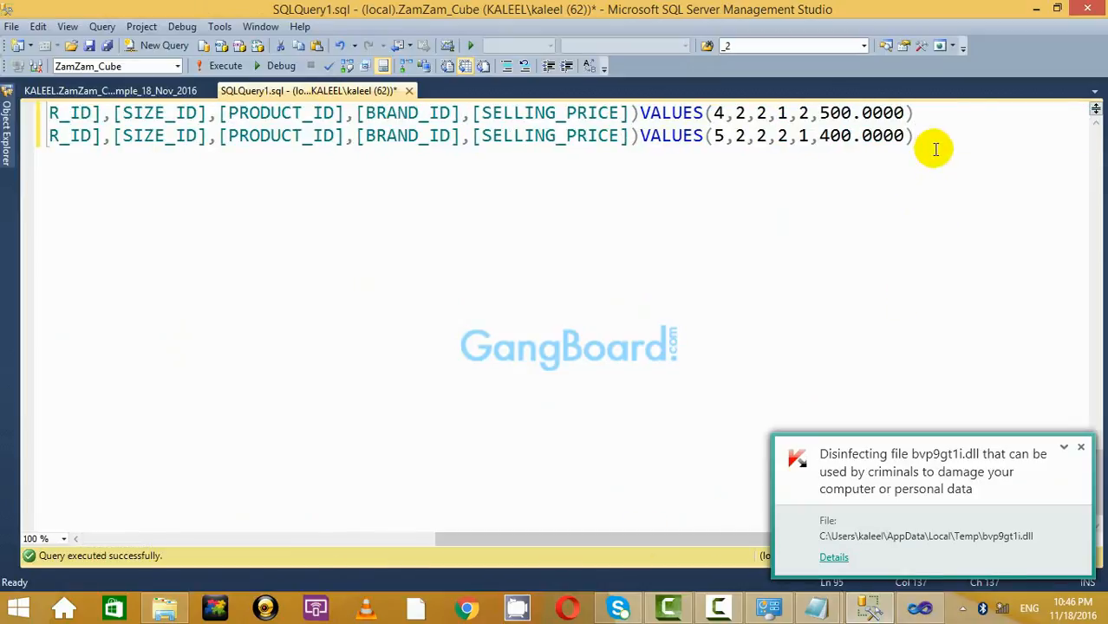
key(Return)
key(Return)
key(Return)
key(ctrl+v)
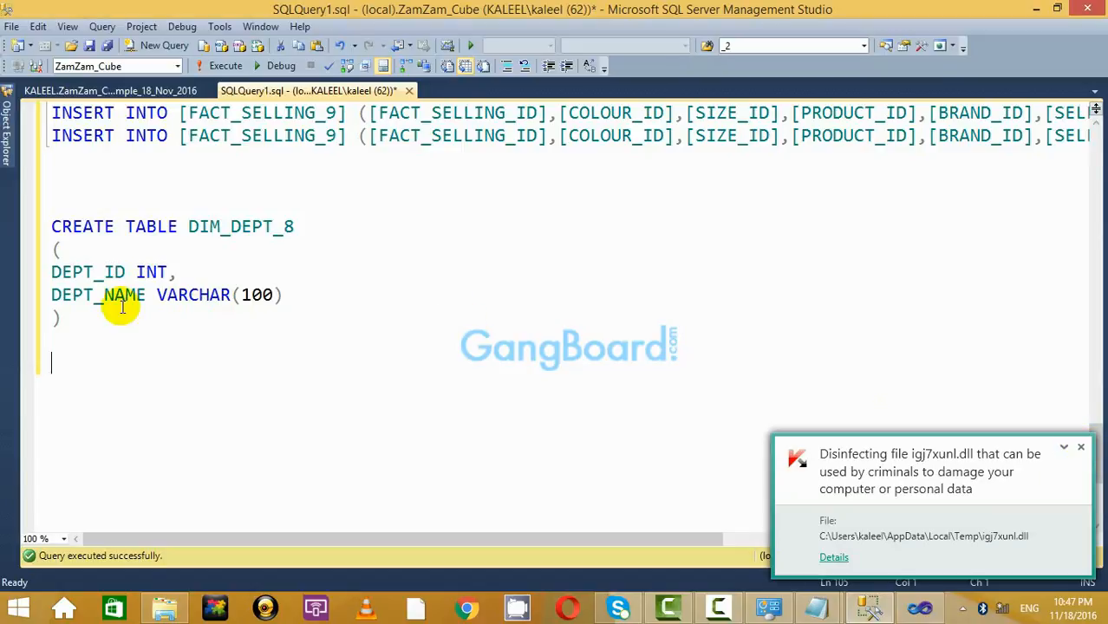
Rename the pasted table to DIM_DEPT_9 and execute its CREATE TABLE statement.
drag(188, 331, 10, 215)
click(213, 69)
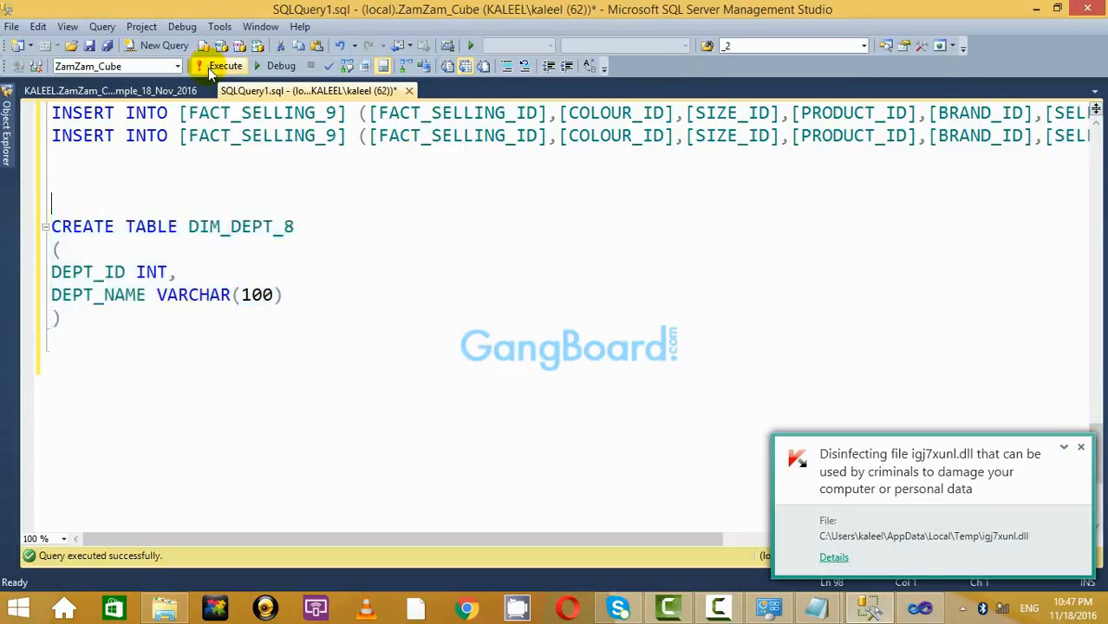
click(420, 263)
key(ctrl+r)
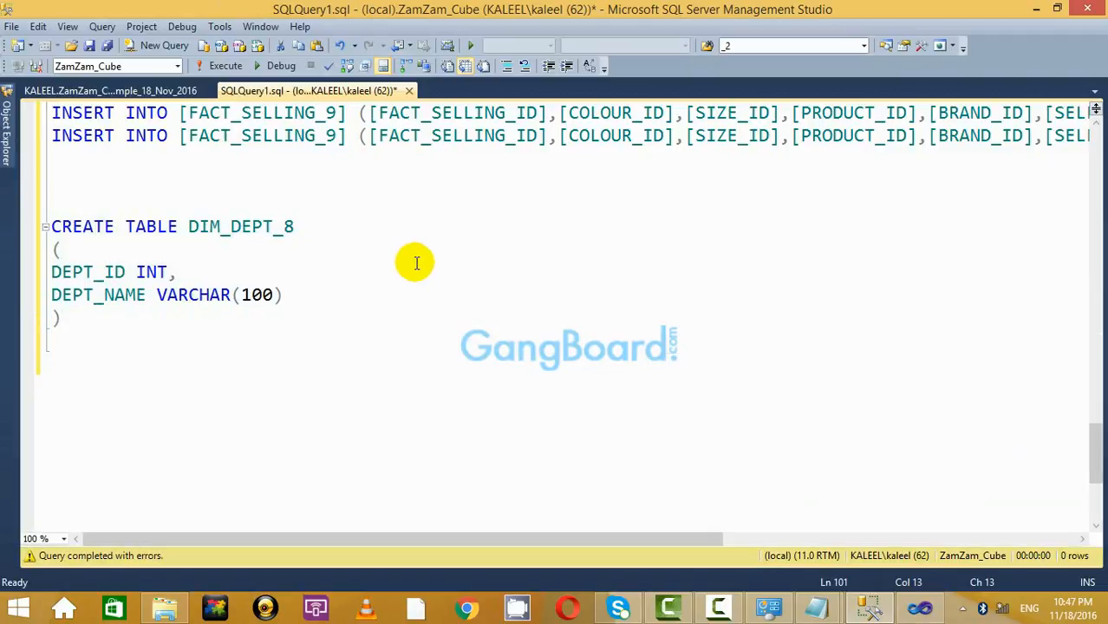
click(345, 222)
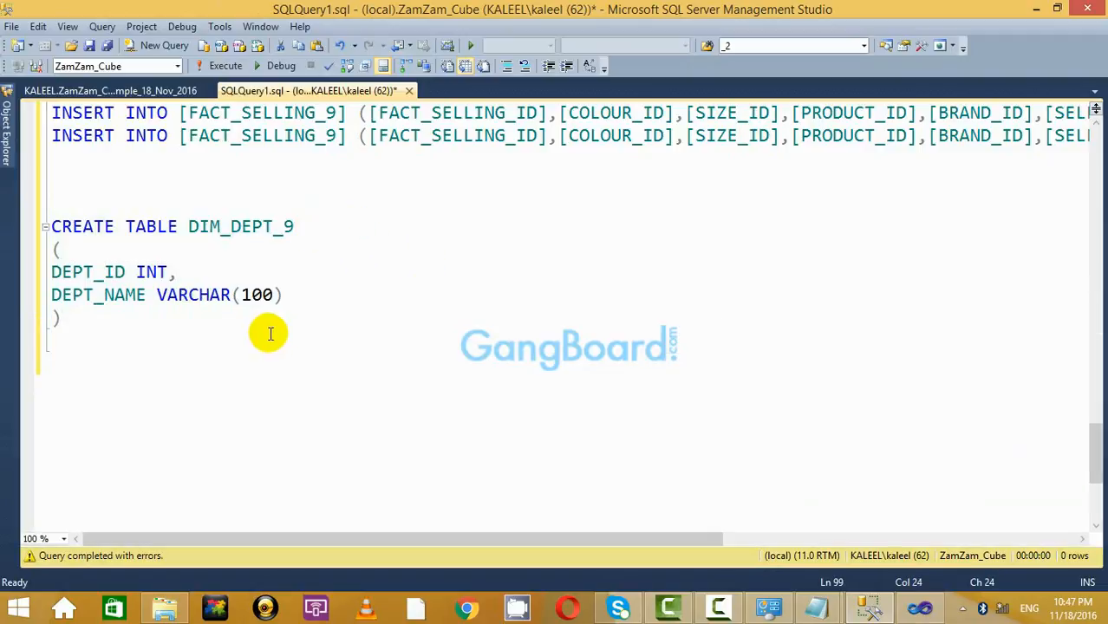
drag(391, 366, 63, 224)
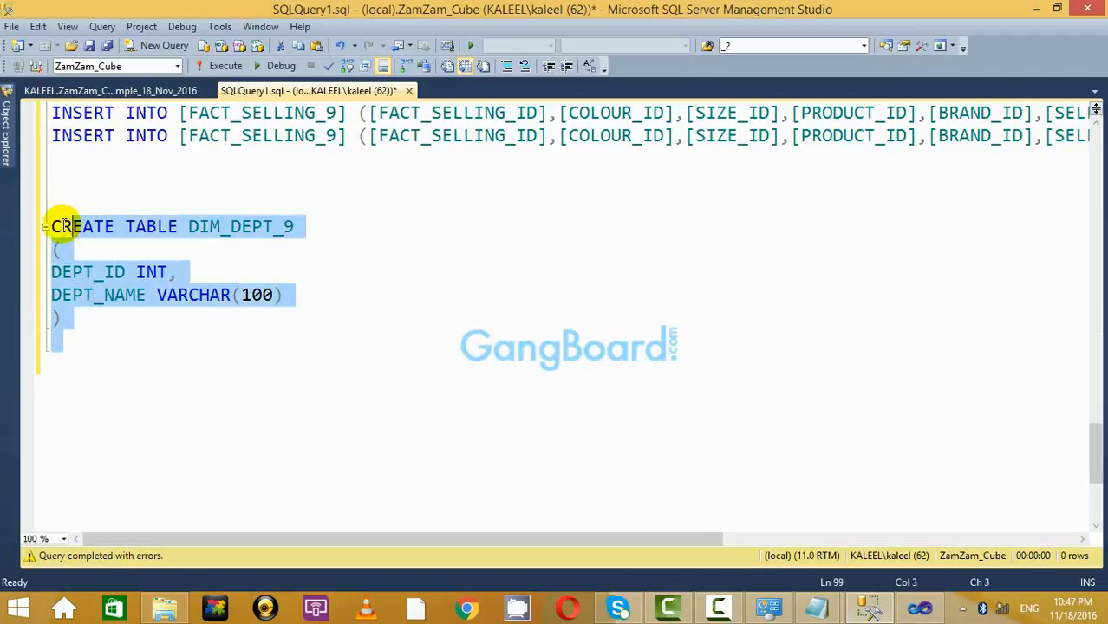
click(226, 66)
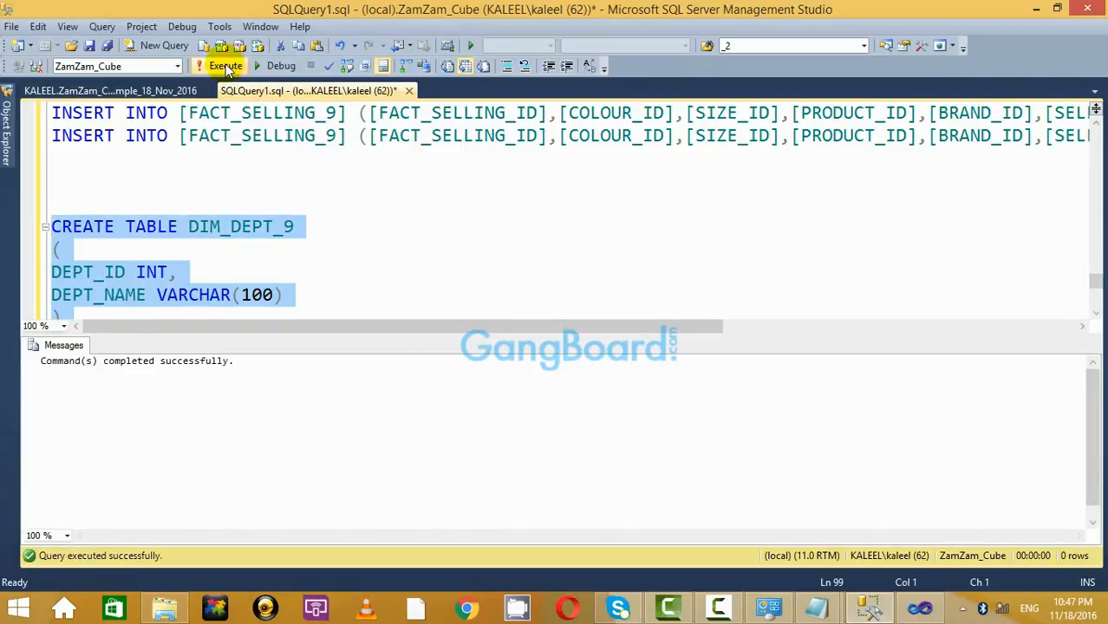
key(ctrl+r)
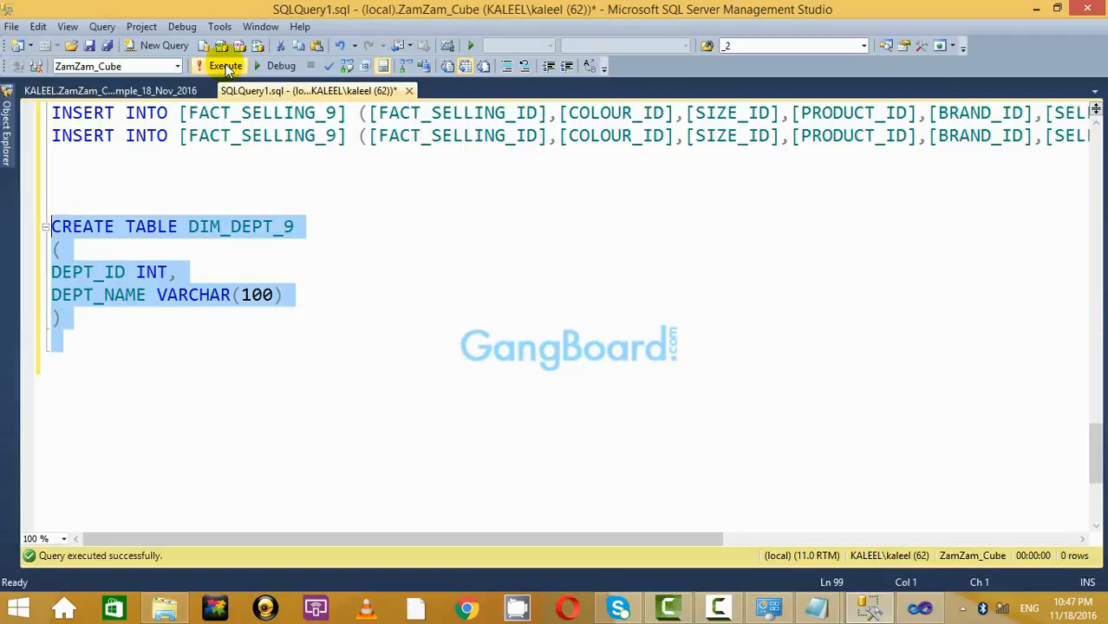
click(248, 358)
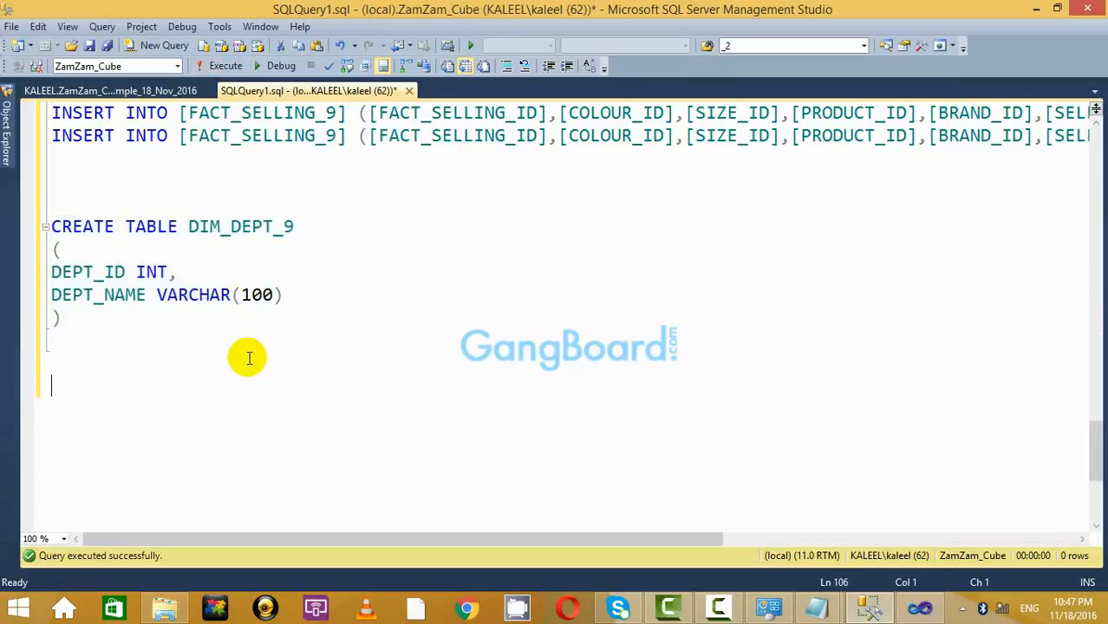
Check the database table list and the notes, then return to the DIM_DEPT_9 script.
click(12, 133)
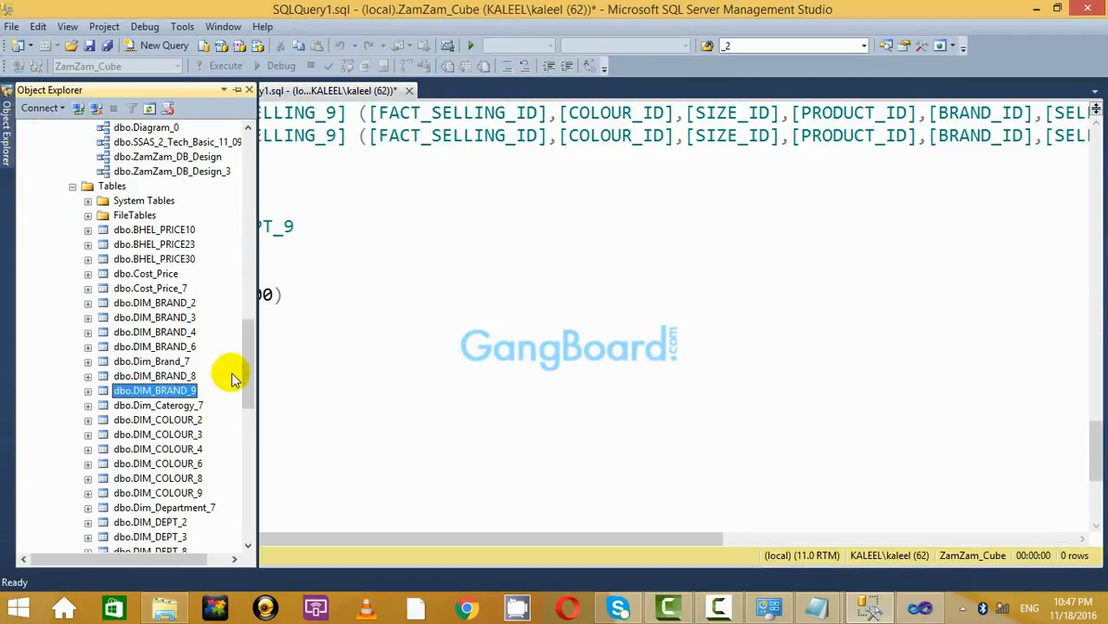
click(340, 347)
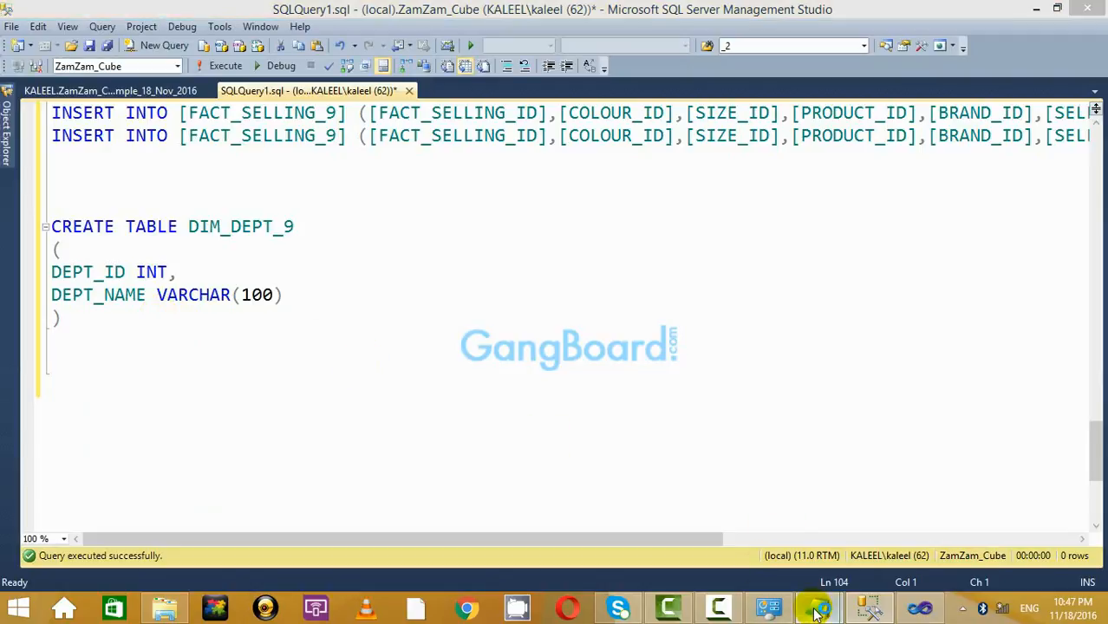
mouse_move(816, 608)
click(759, 545)
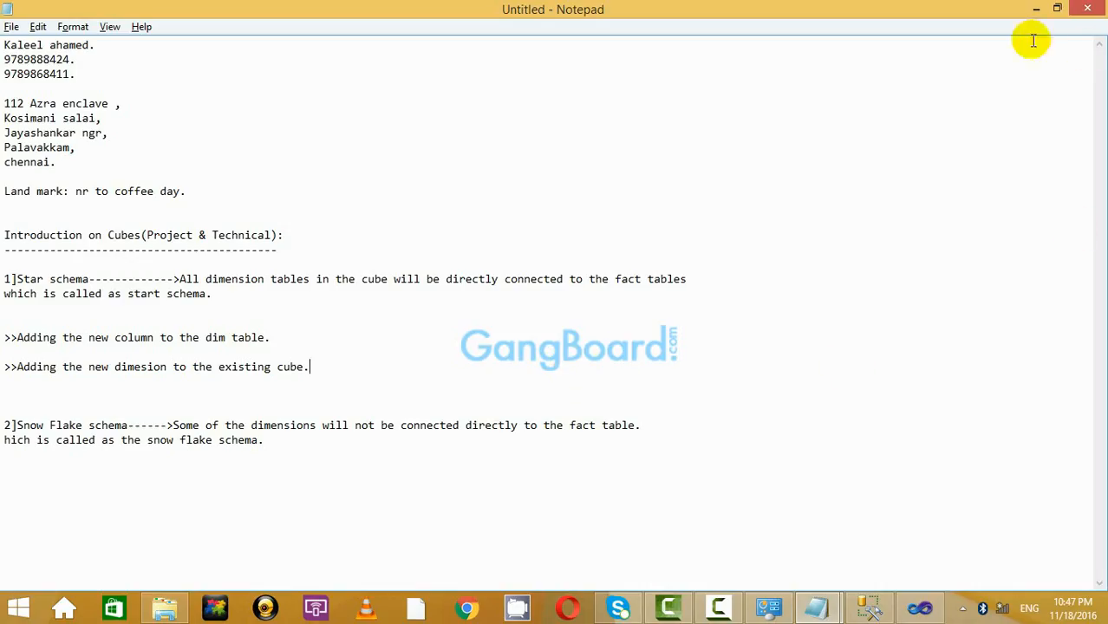
click(1039, 10)
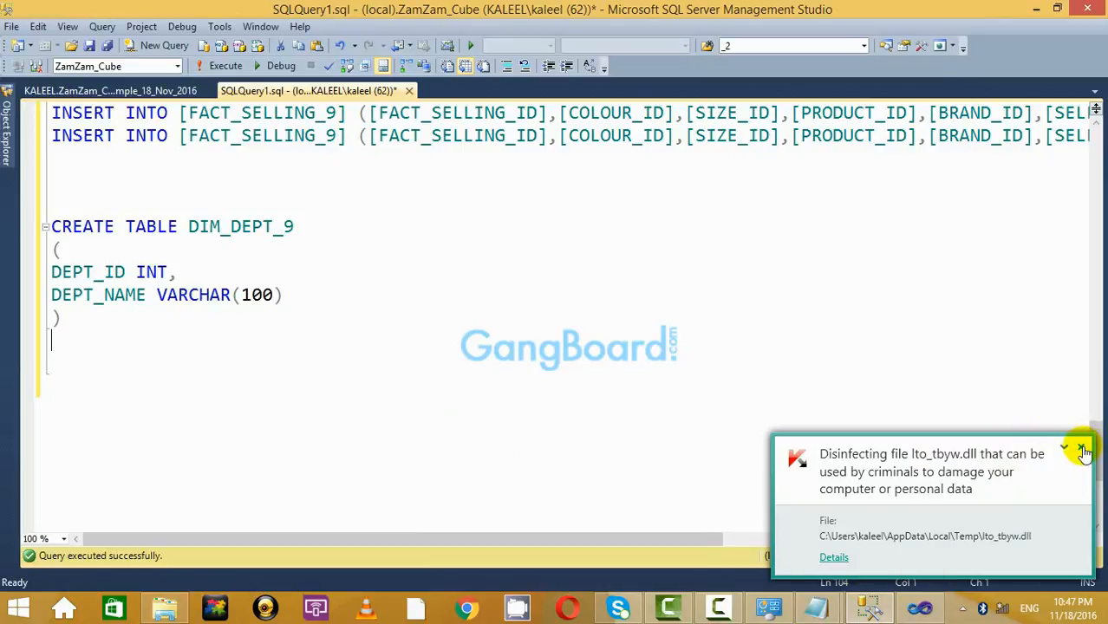
click(552, 249)
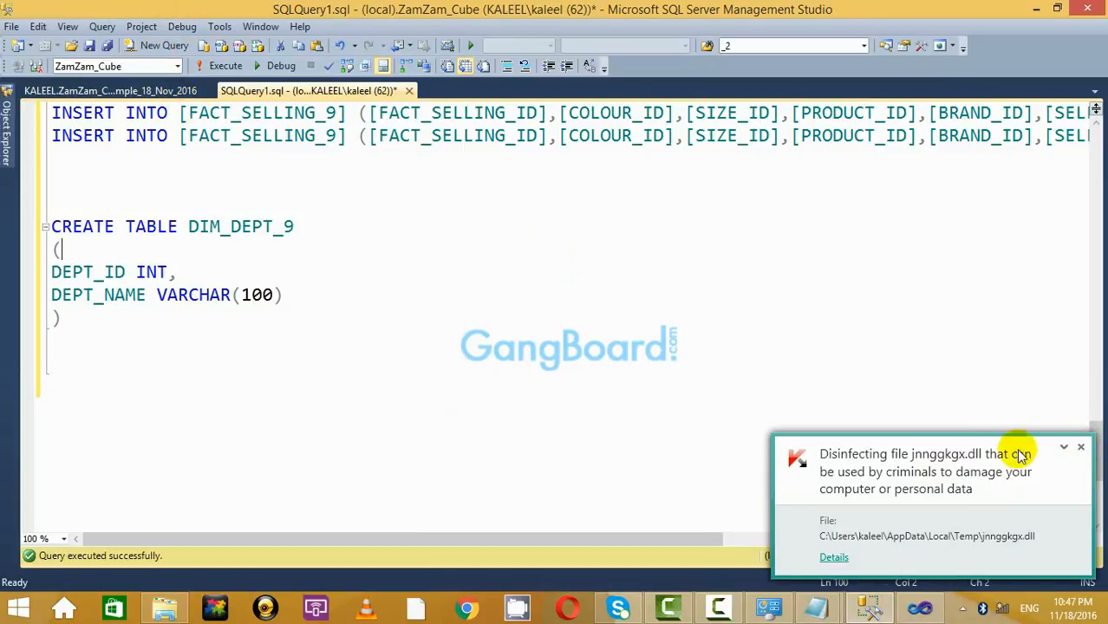
click(1080, 446)
Copy the two DIM_DEPT_8 INSERT lines from Basic_Cube.txt into the query and try running them.
mouse_move(840, 615)
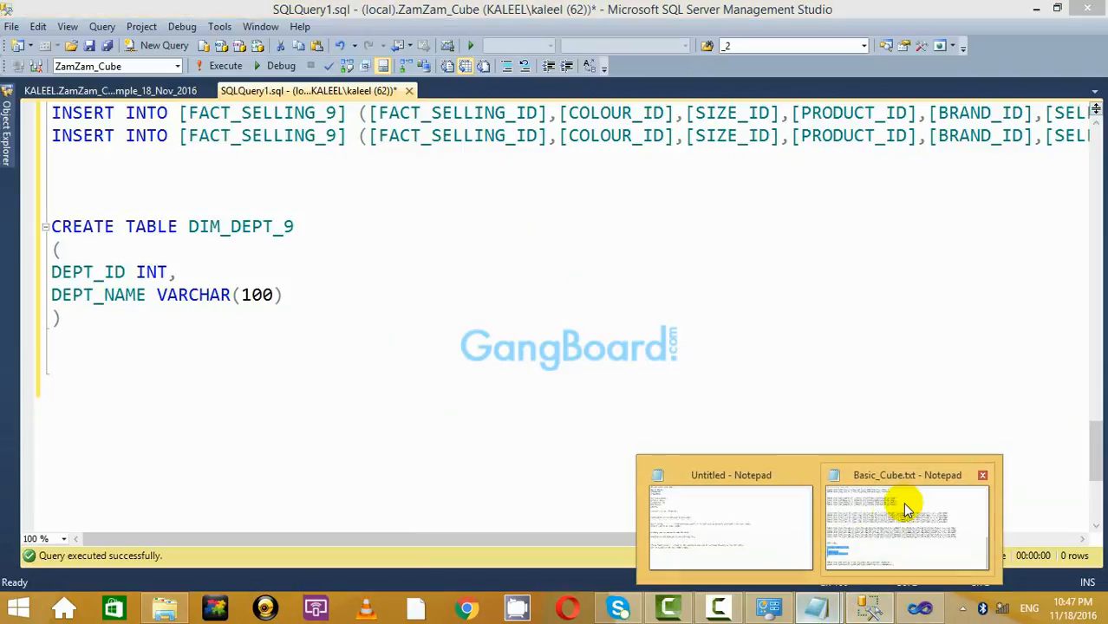
click(903, 440)
drag(468, 557, 4, 532)
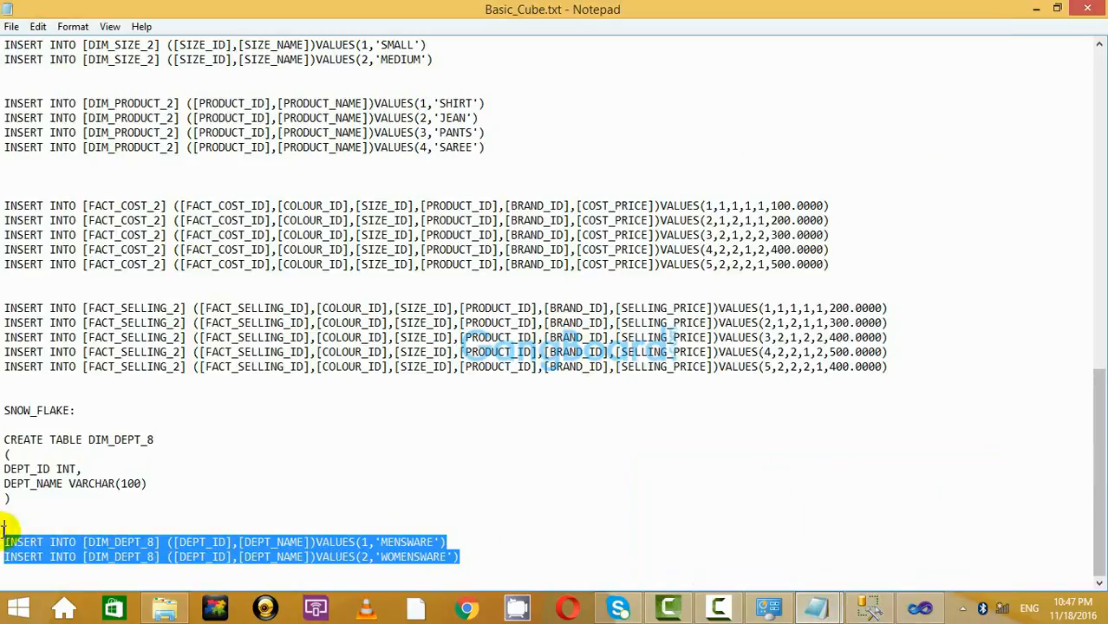
right_click(130, 555)
click(278, 367)
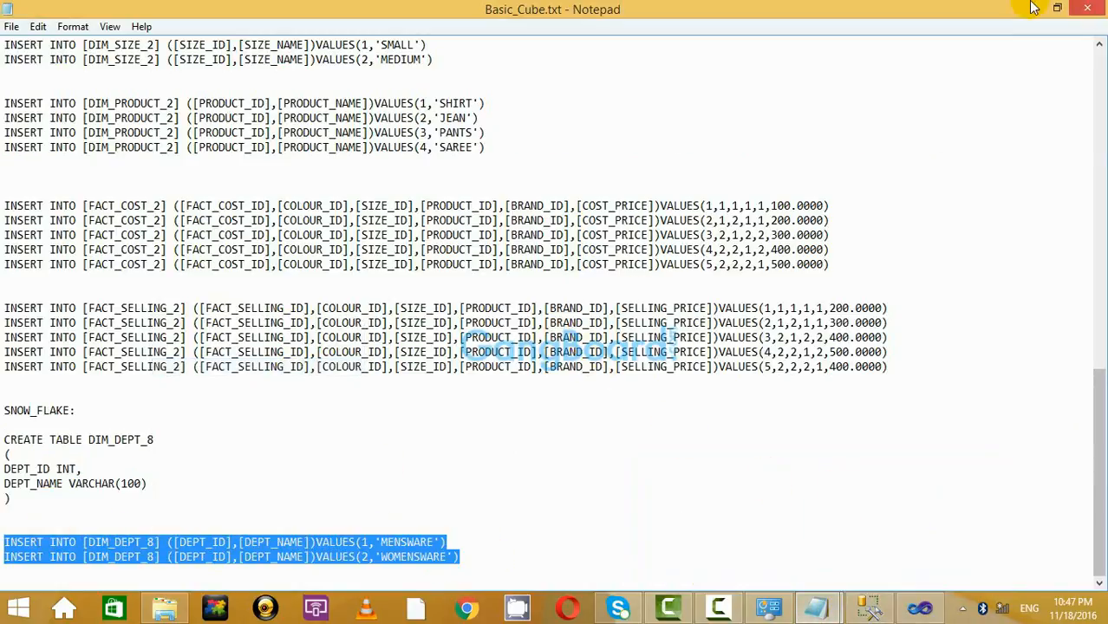
click(1036, 9)
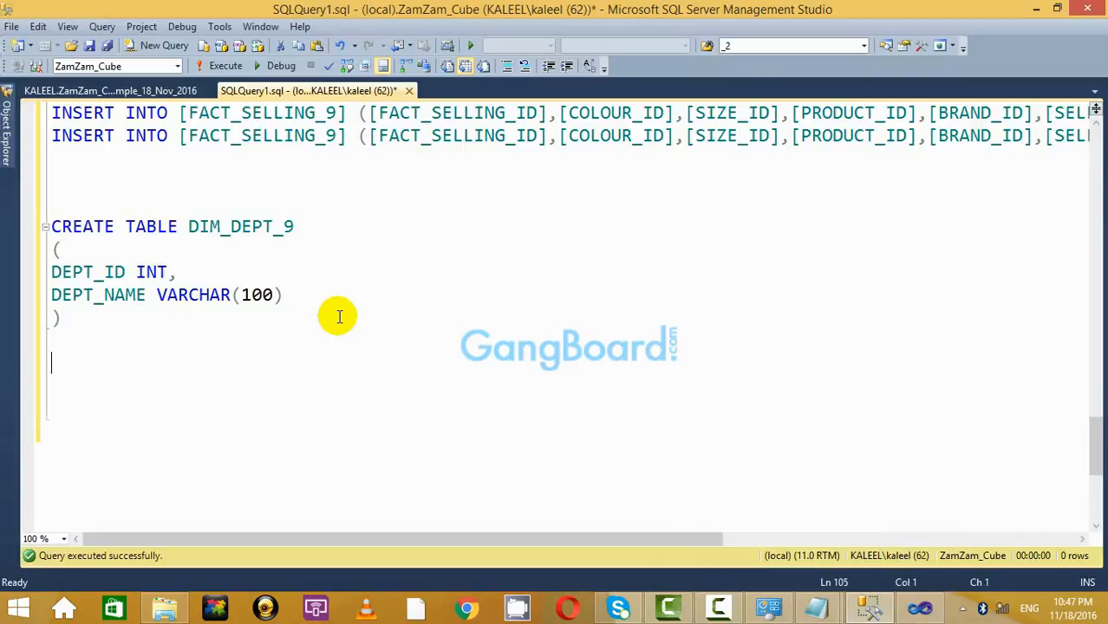
key(ctrl+v)
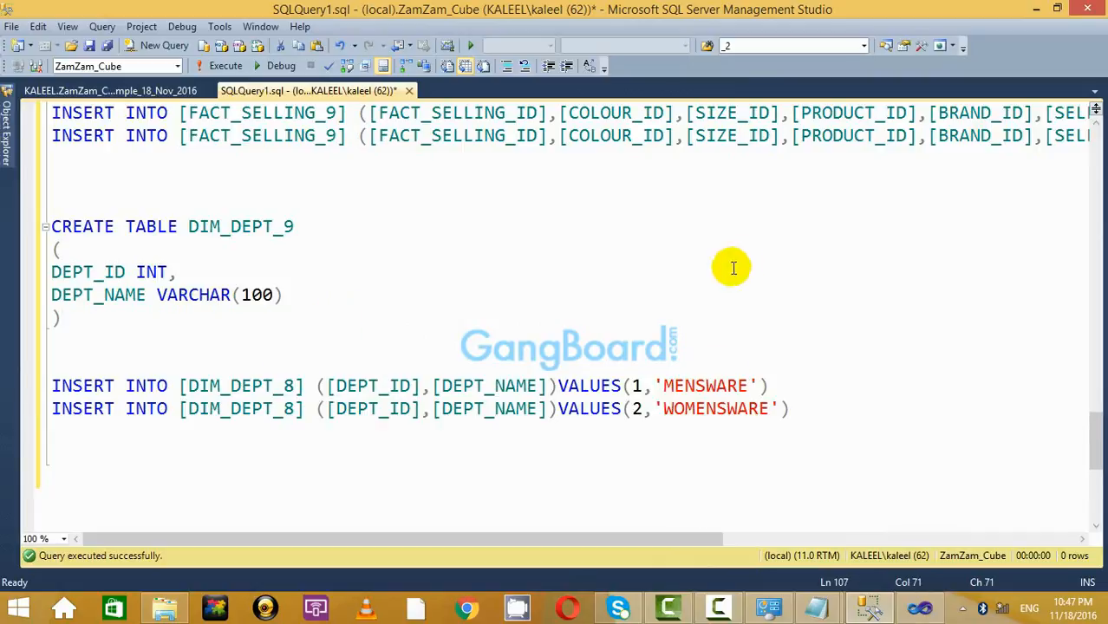
drag(791, 409, 35, 356)
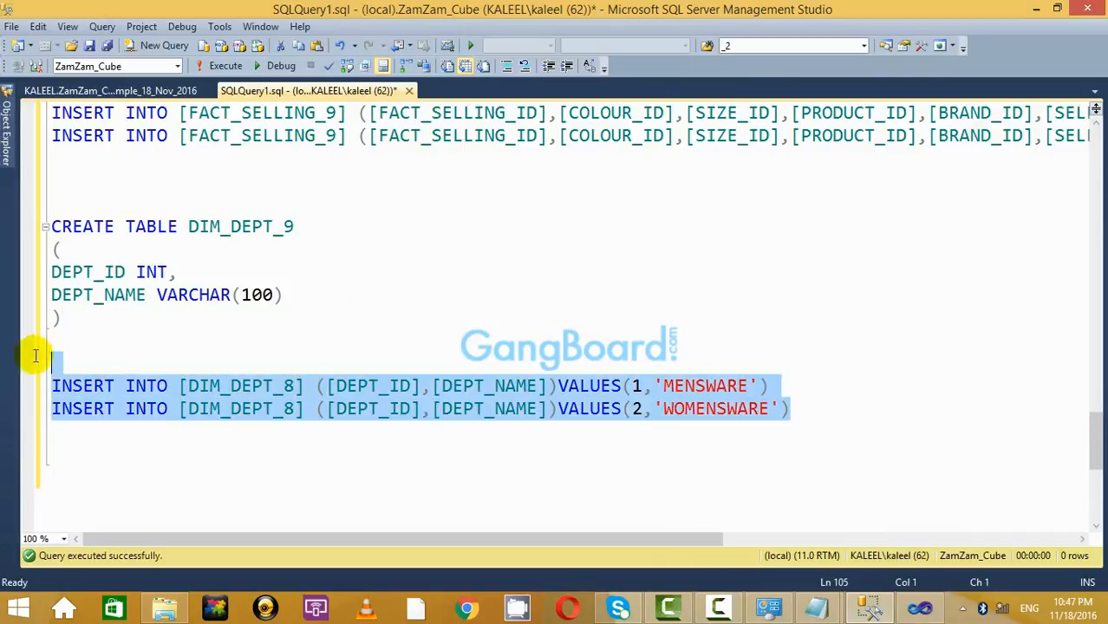
click(222, 66)
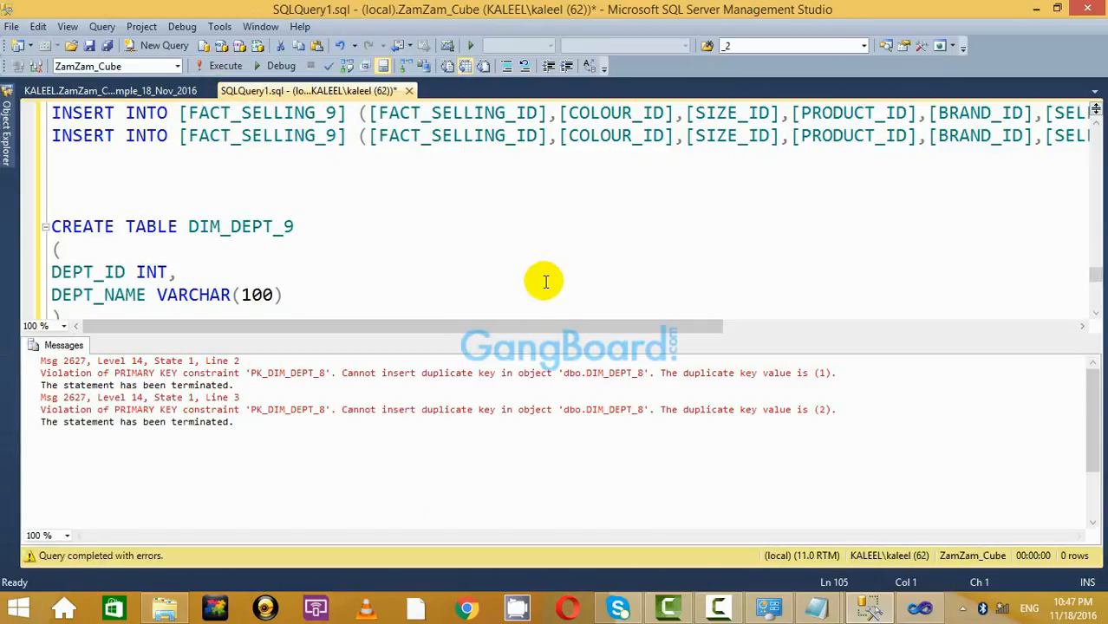
key(ctrl+r)
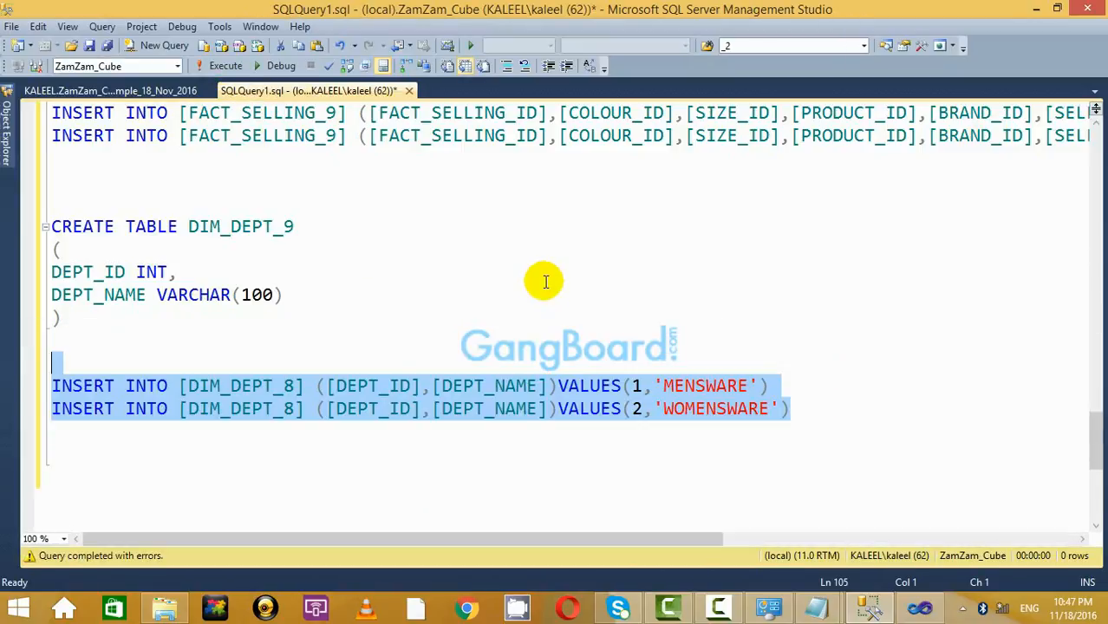
Change both inserts to DIM_DEPT_9 and execute them, adding 1 MENSWARE and 2 WOMENSWARE.
click(297, 392)
key(BackSpace)
text(9)
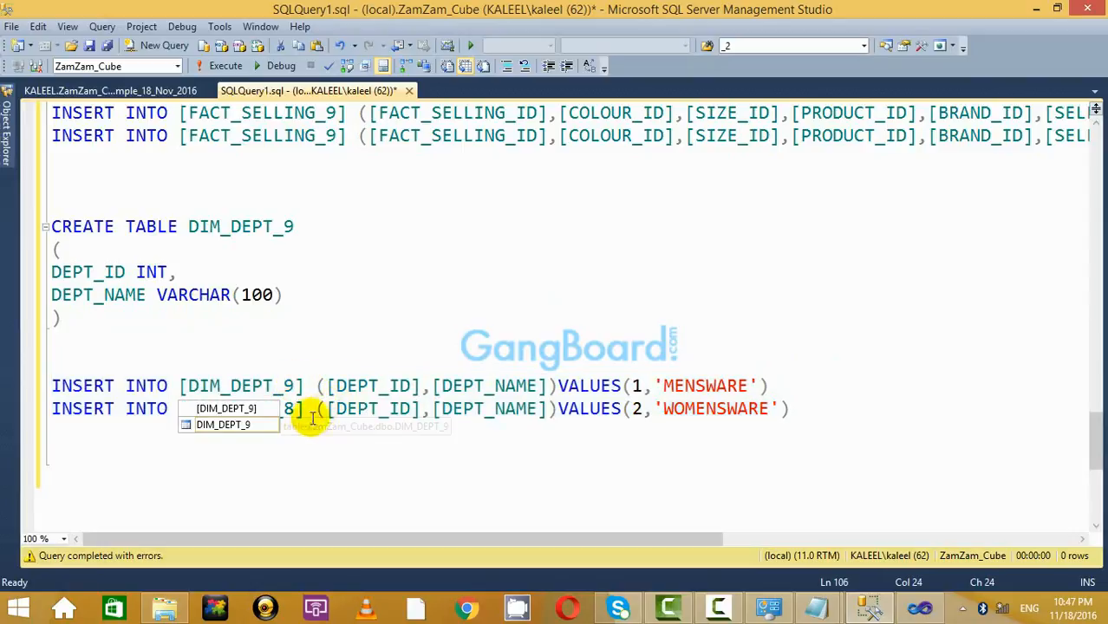
click(295, 409)
key(BackSpace)
text(9)
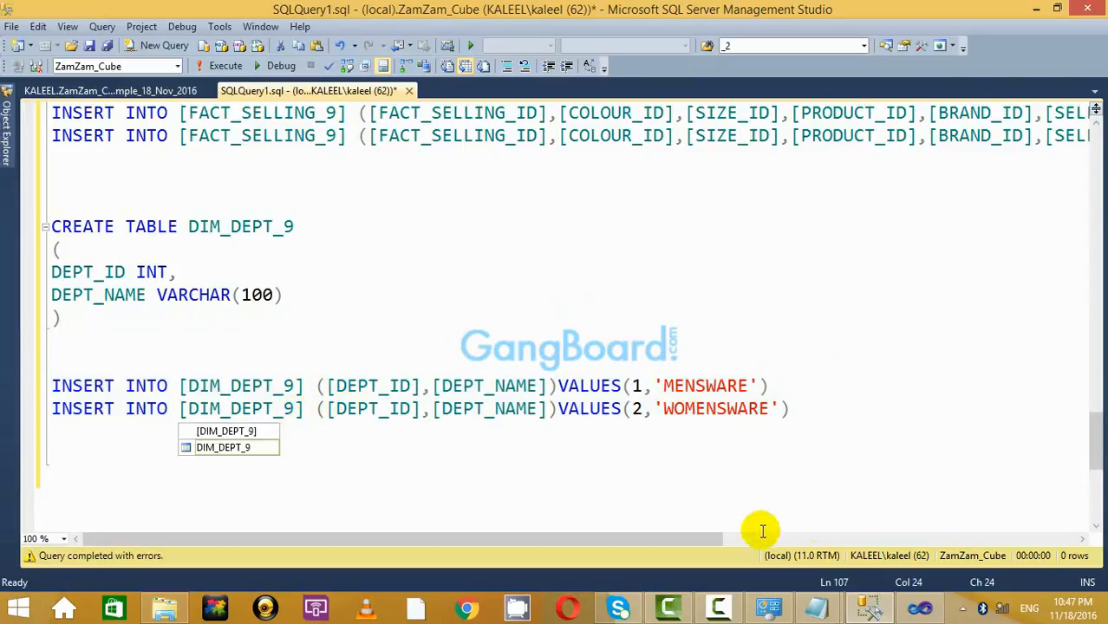
drag(854, 399, 32, 391)
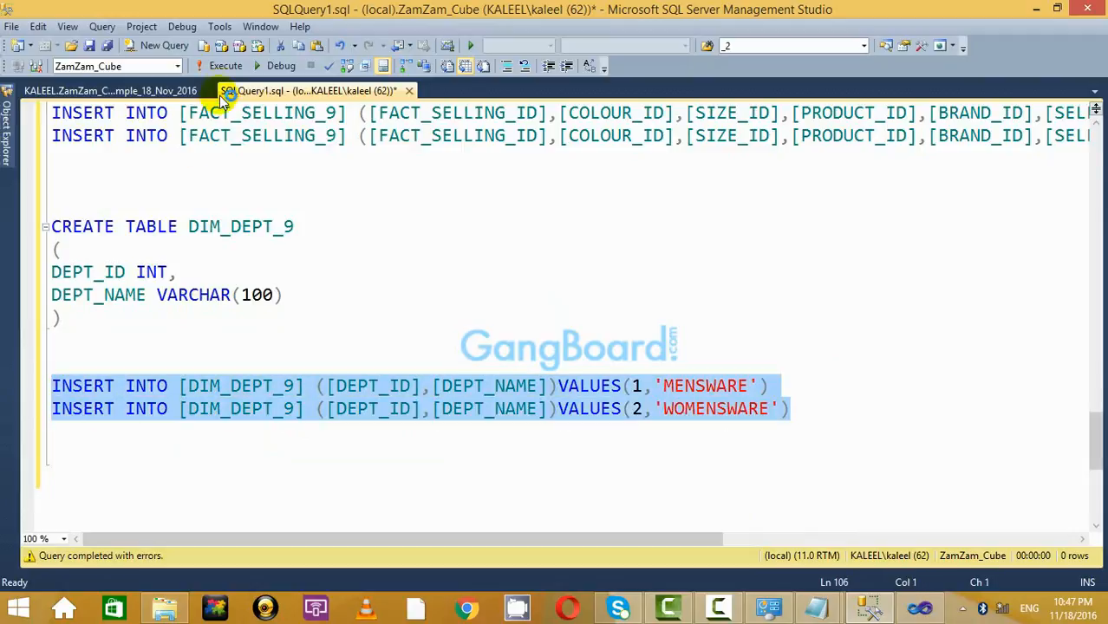
click(224, 66)
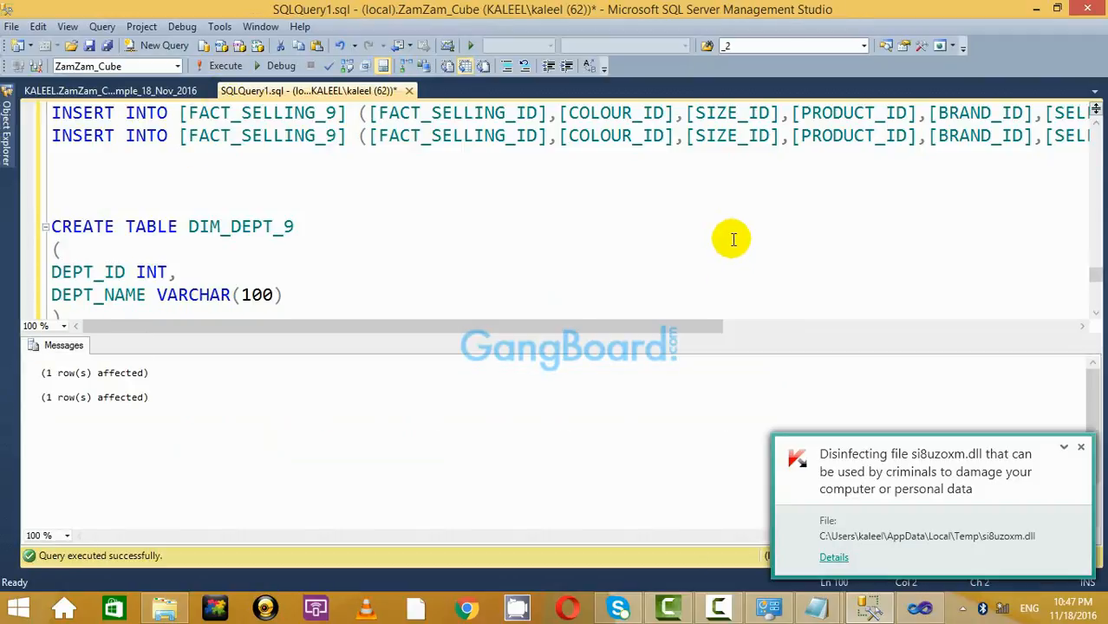
key(ctrl+r)
scroll(81, 115, up, 10)
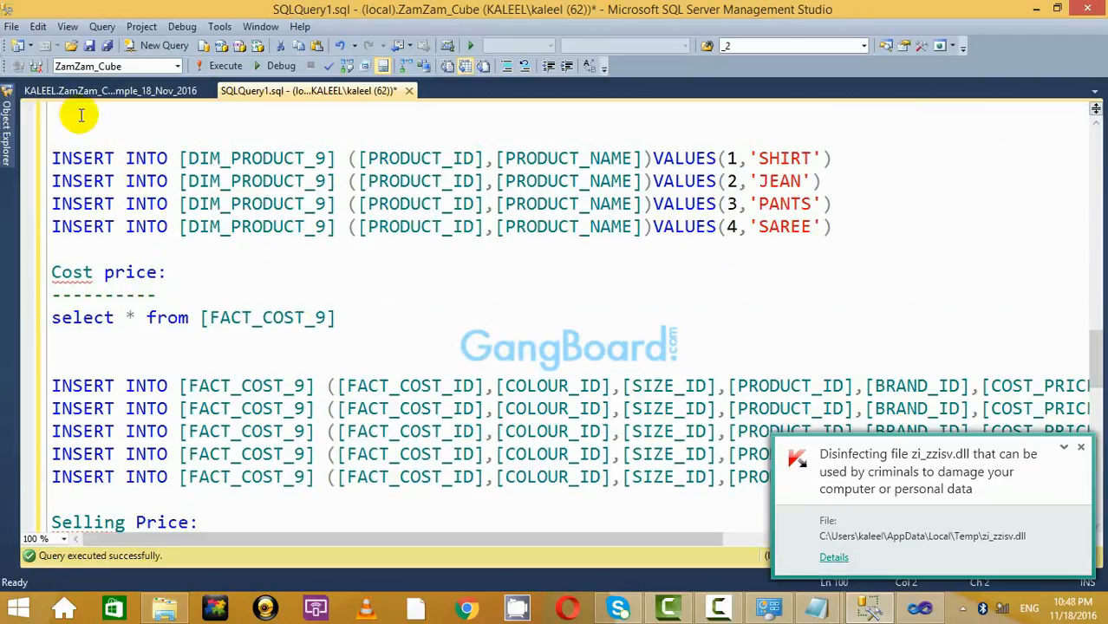
Add the DIM_DEPT_9 table to the database diagram through Add Table.
click(113, 90)
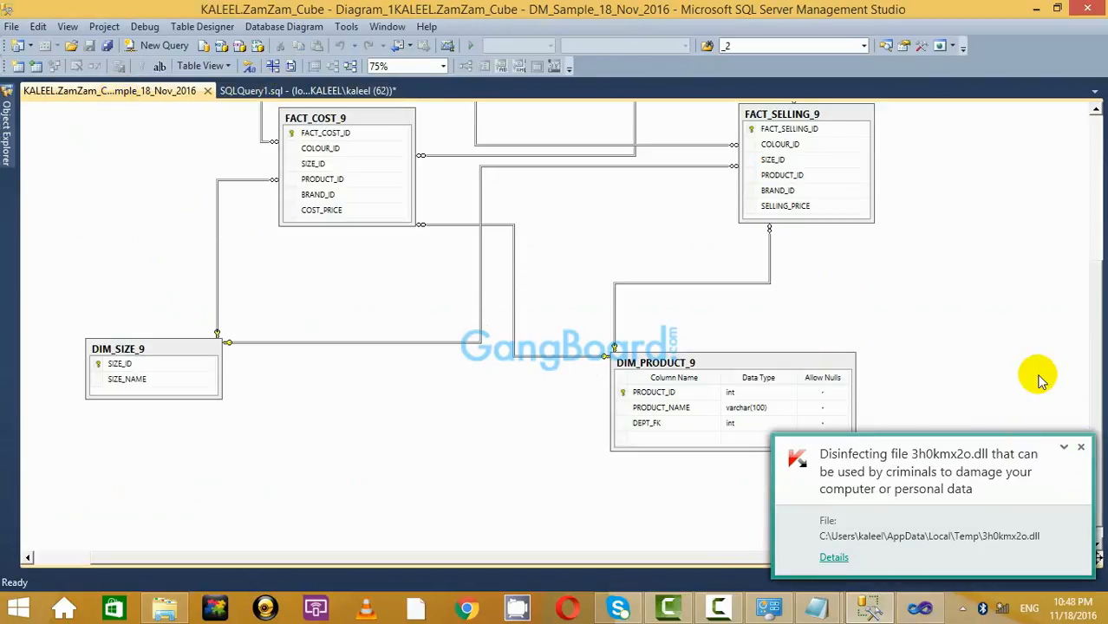
click(1083, 450)
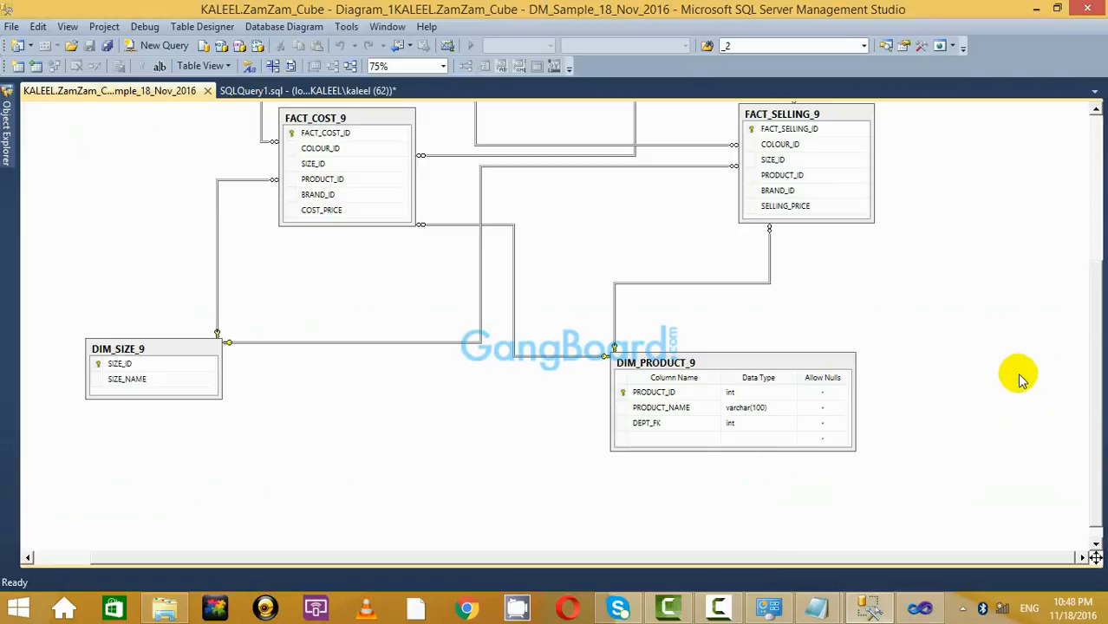
scroll(997, 375, up, 4)
scroll(993, 376, down, 4)
scroll(993, 374, up, 4)
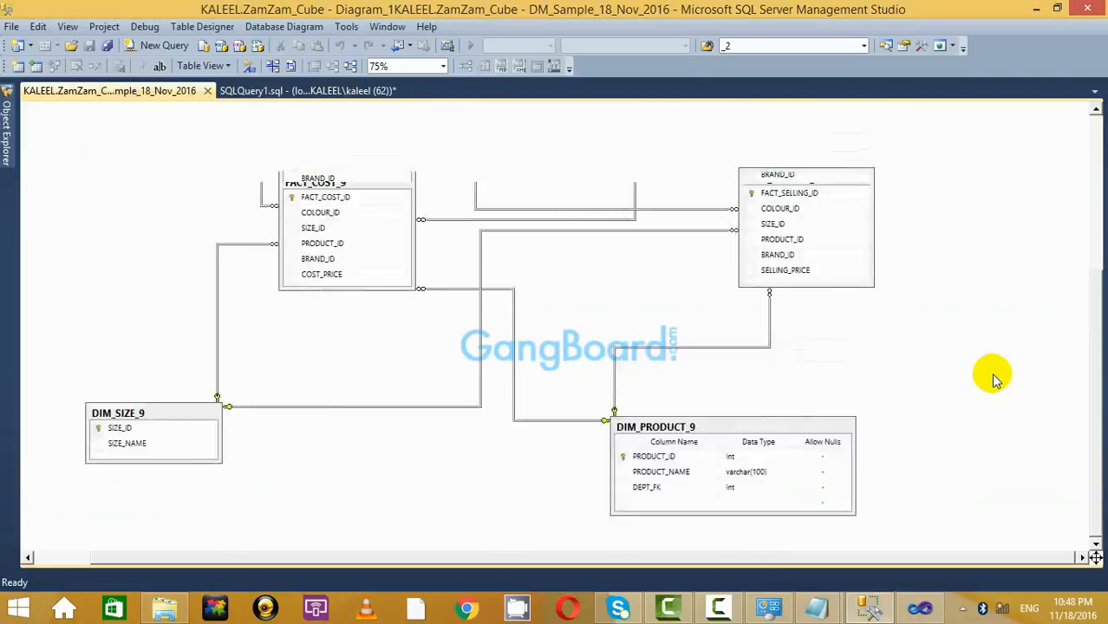
scroll(992, 374, down, 4)
right_click(730, 269)
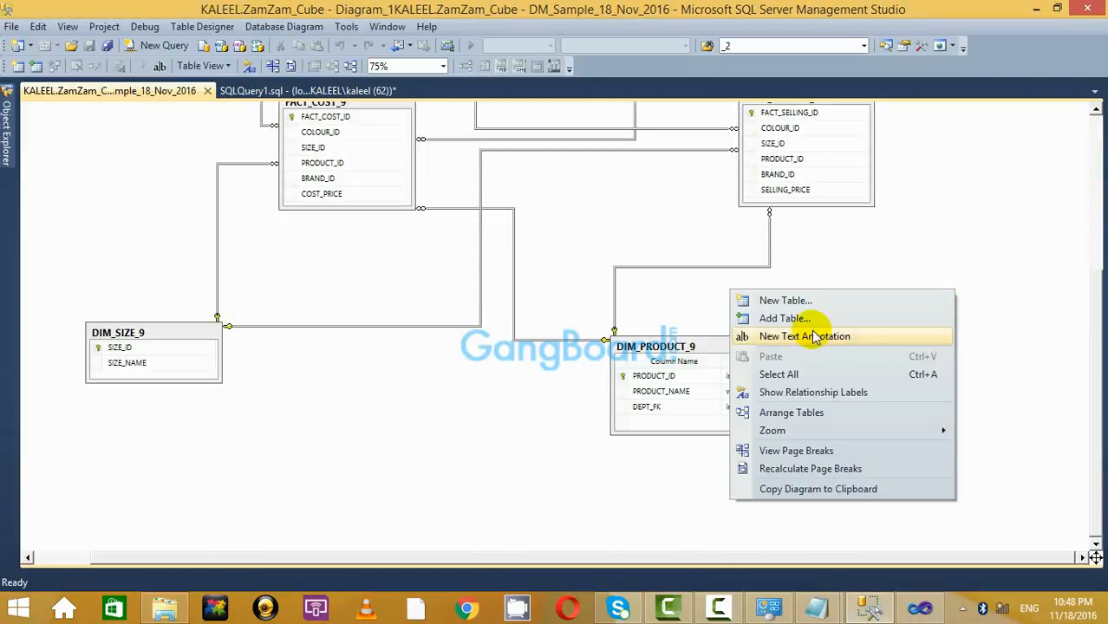
click(810, 317)
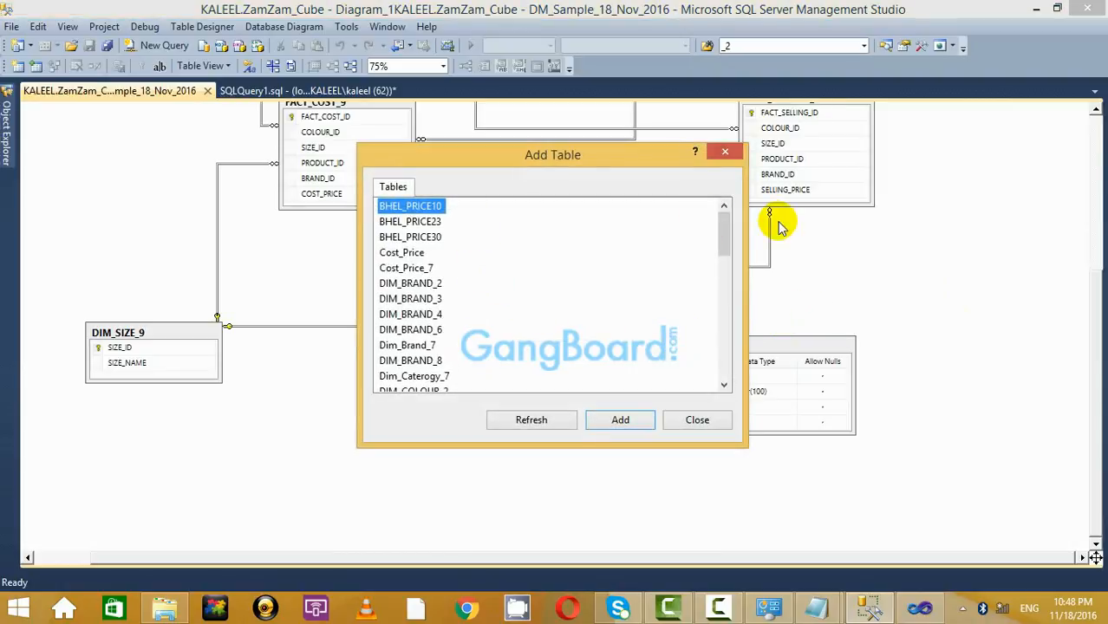
drag(720, 235, 722, 379)
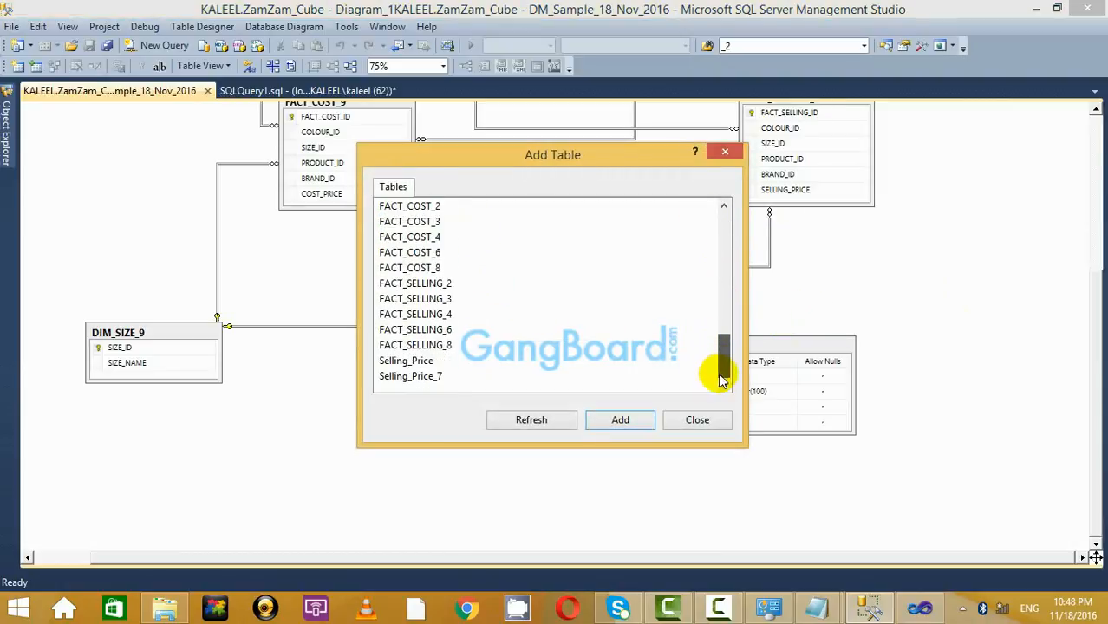
click(508, 421)
drag(726, 242, 638, 292)
click(405, 268)
click(629, 420)
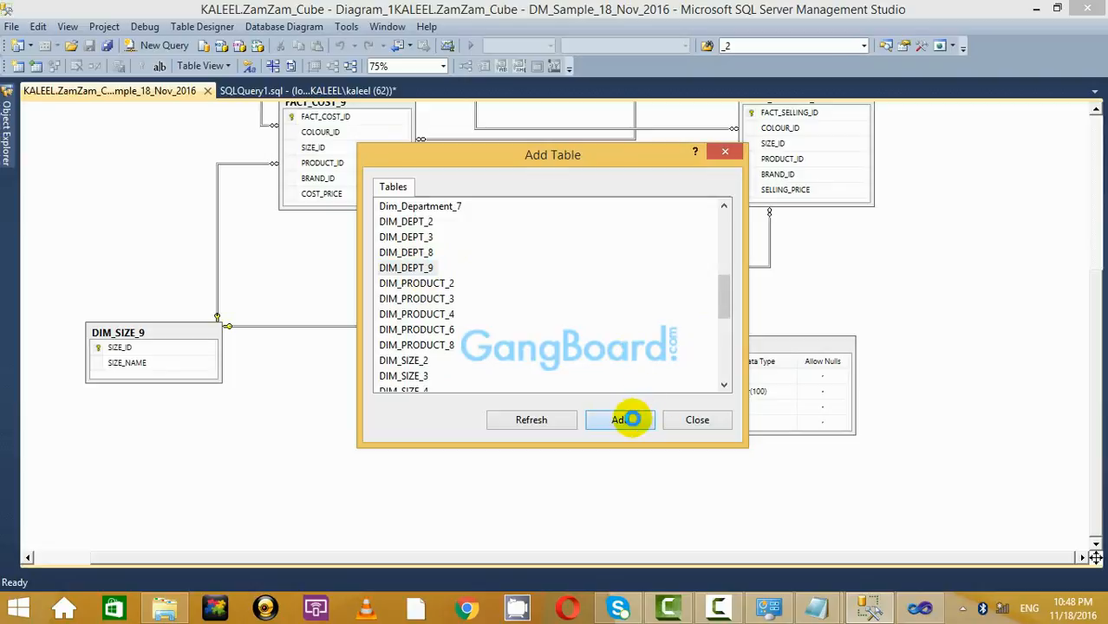
click(727, 156)
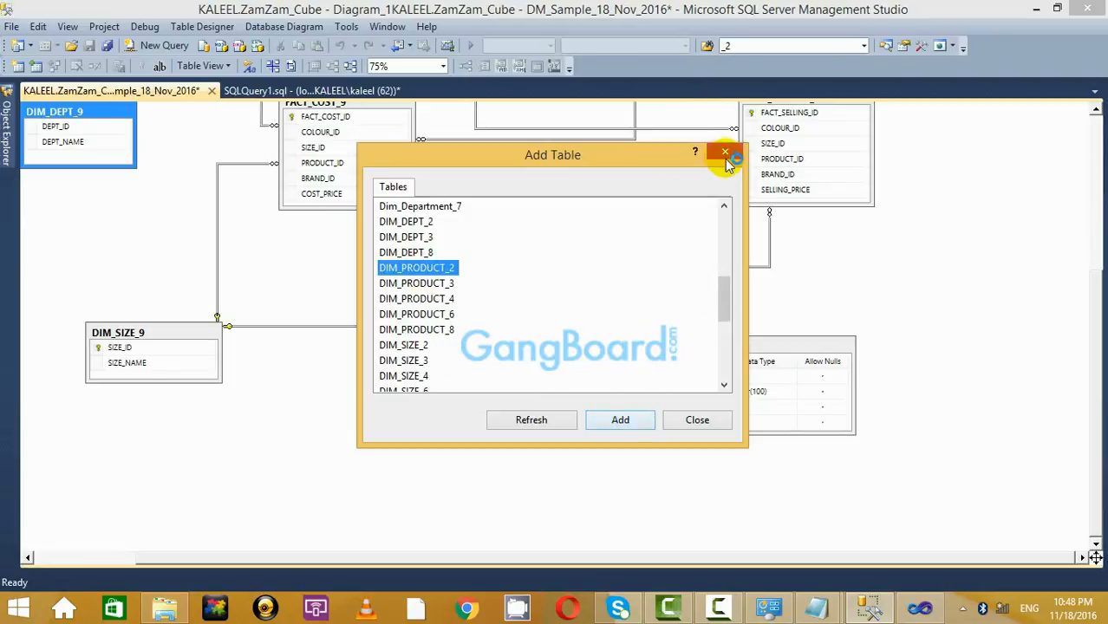
Position DIM_DEPT_9 just below DIM_PRODUCT_9 in the diagram.
drag(68, 110, 915, 479)
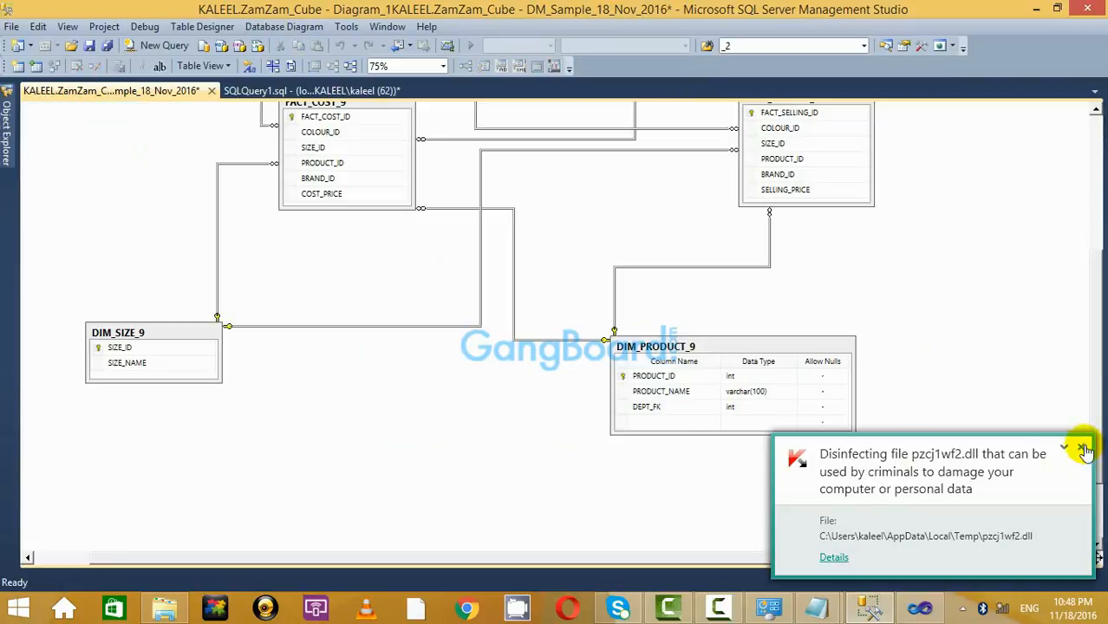
scroll(1044, 354, down, 3)
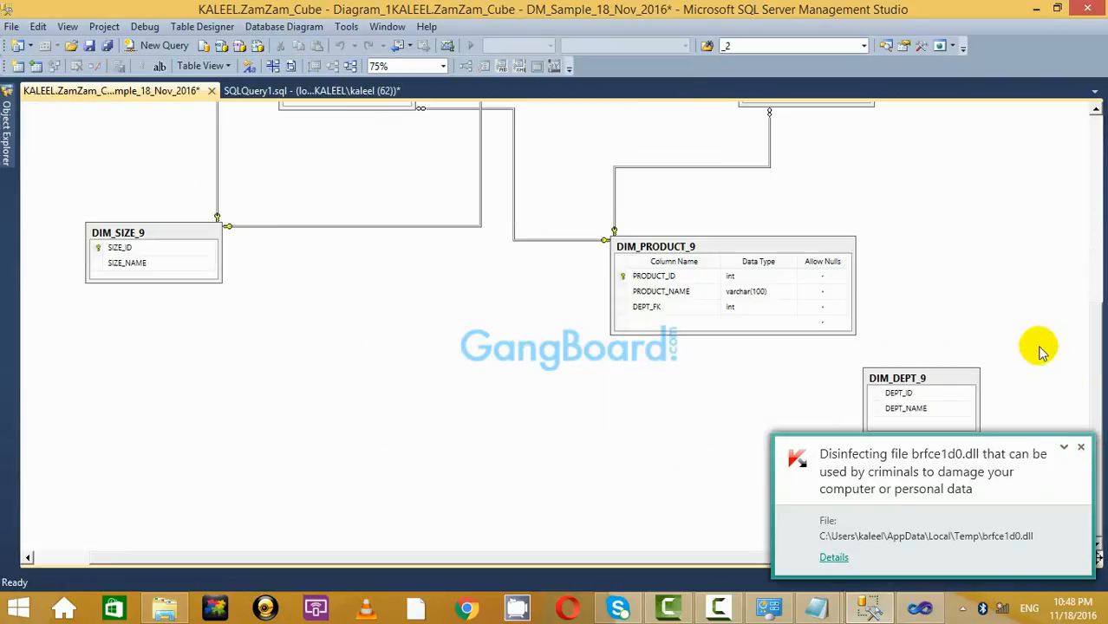
click(1081, 448)
drag(919, 386, 639, 429)
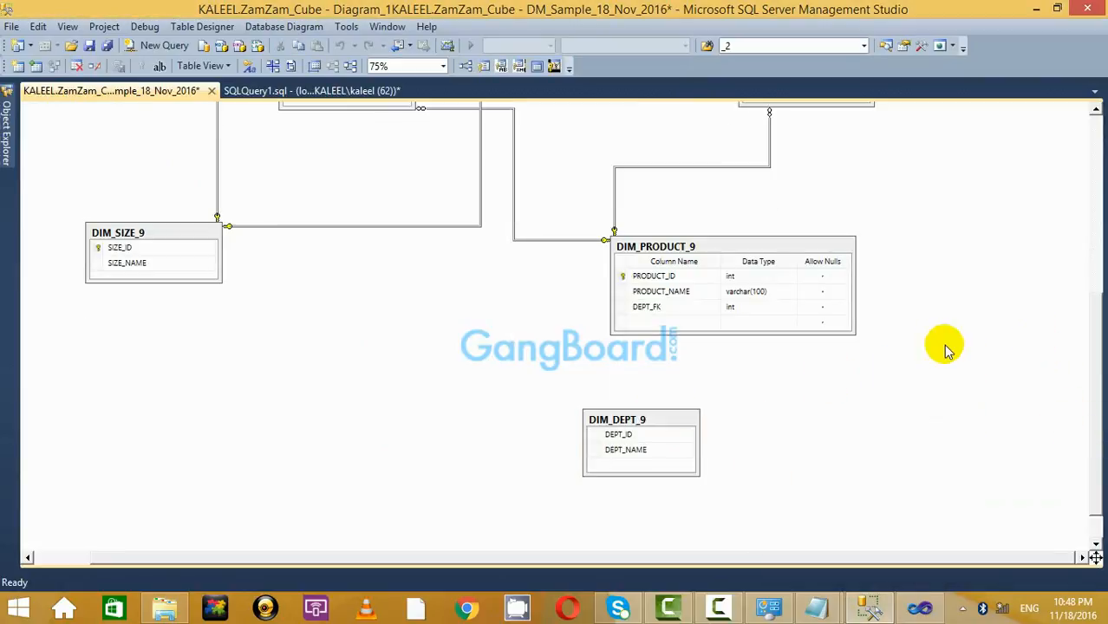
Make DEPT_ID the primary key of DIM_DEPT_9 and relate it to DIM_PRODUCT_9's DEPT_FK.
right_click(603, 439)
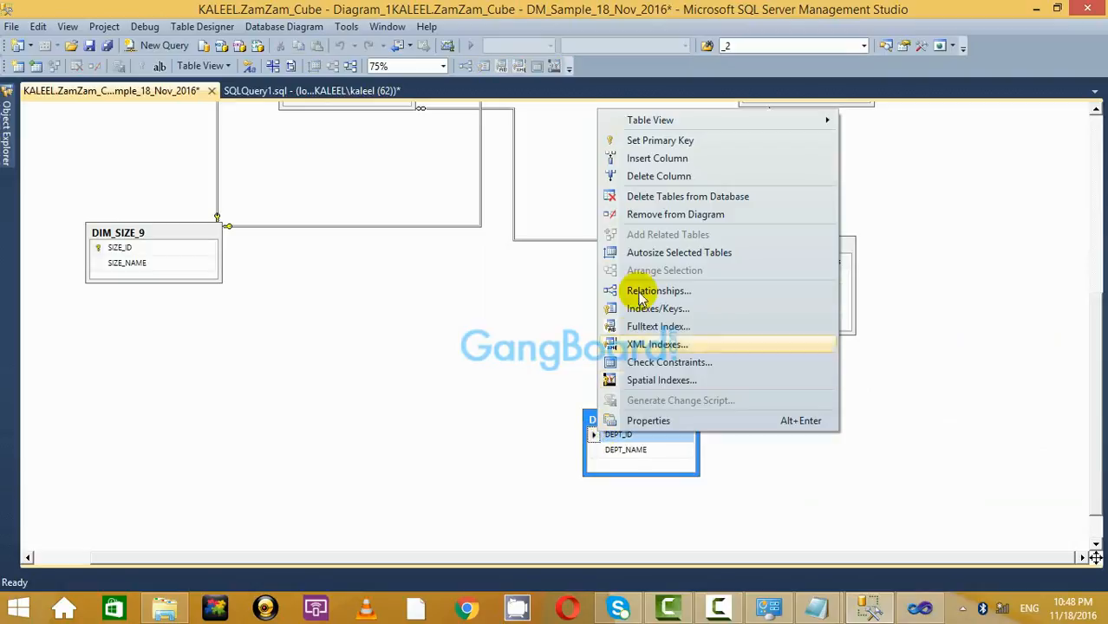
click(659, 144)
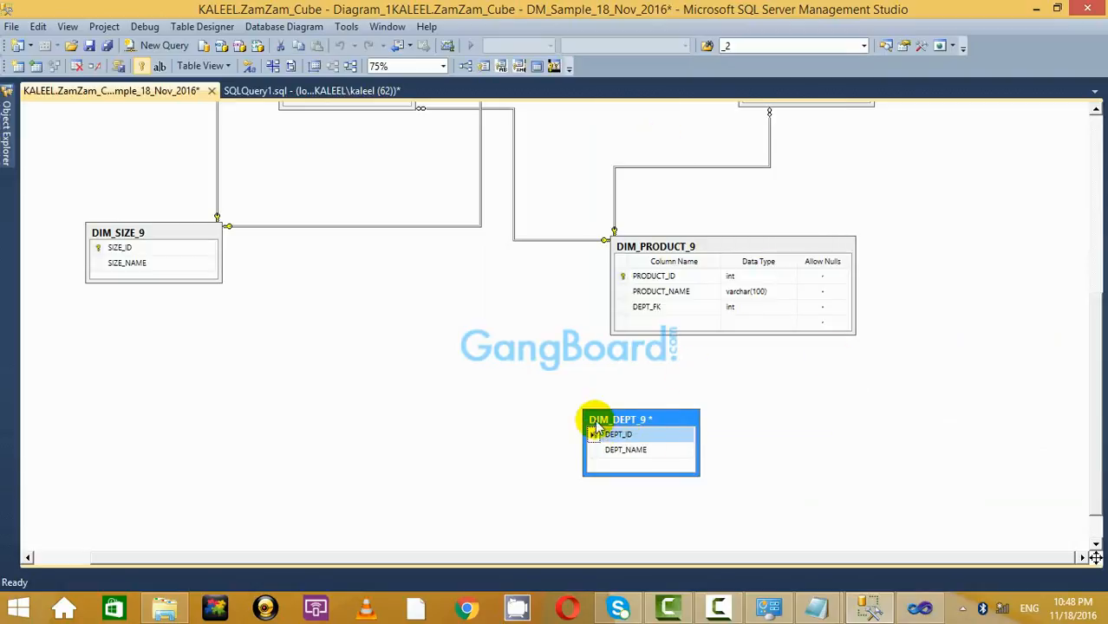
click(621, 309)
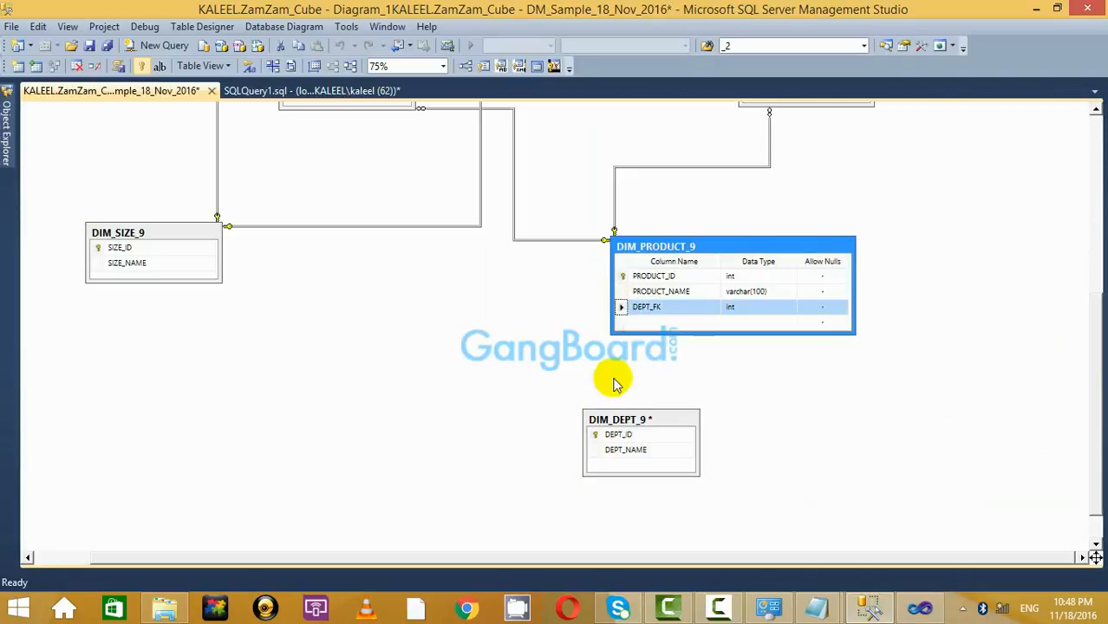
drag(594, 438, 621, 311)
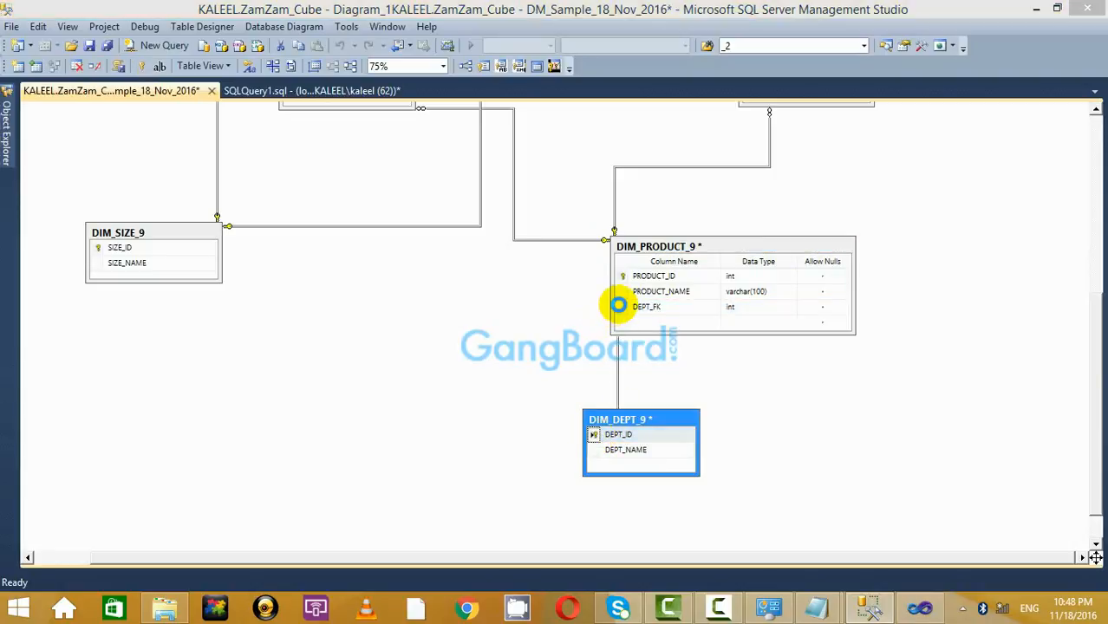
key(Return)
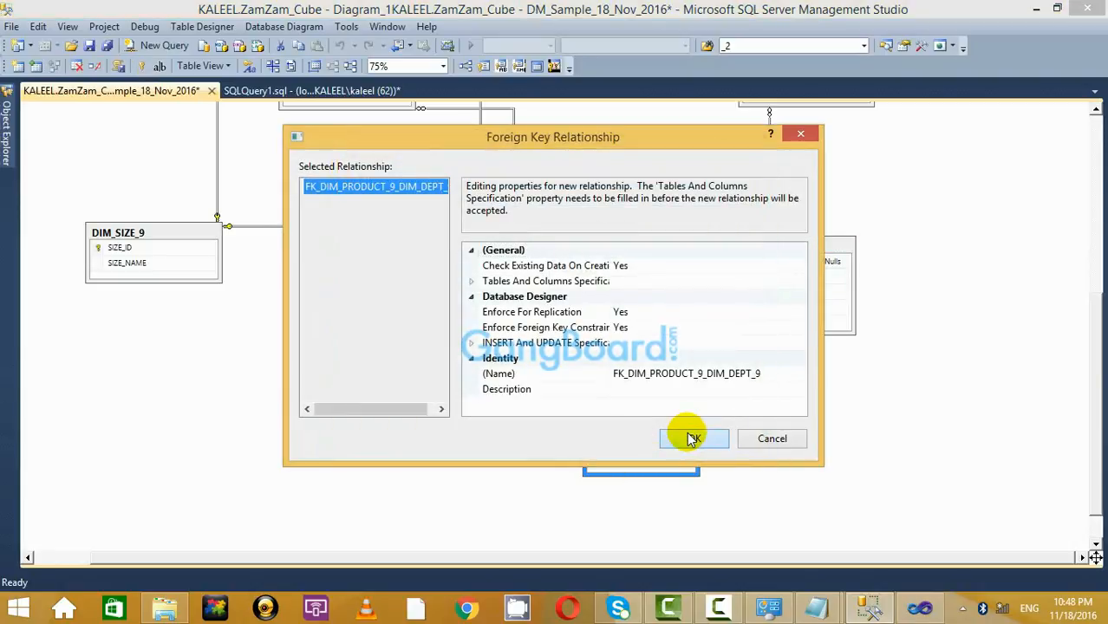
click(688, 434)
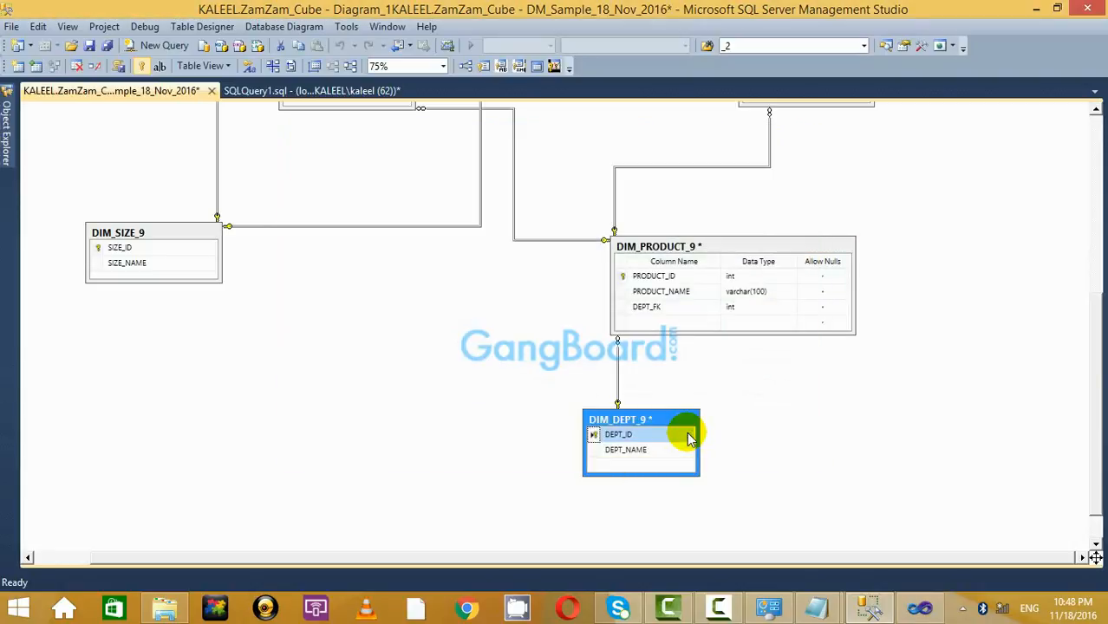
click(821, 397)
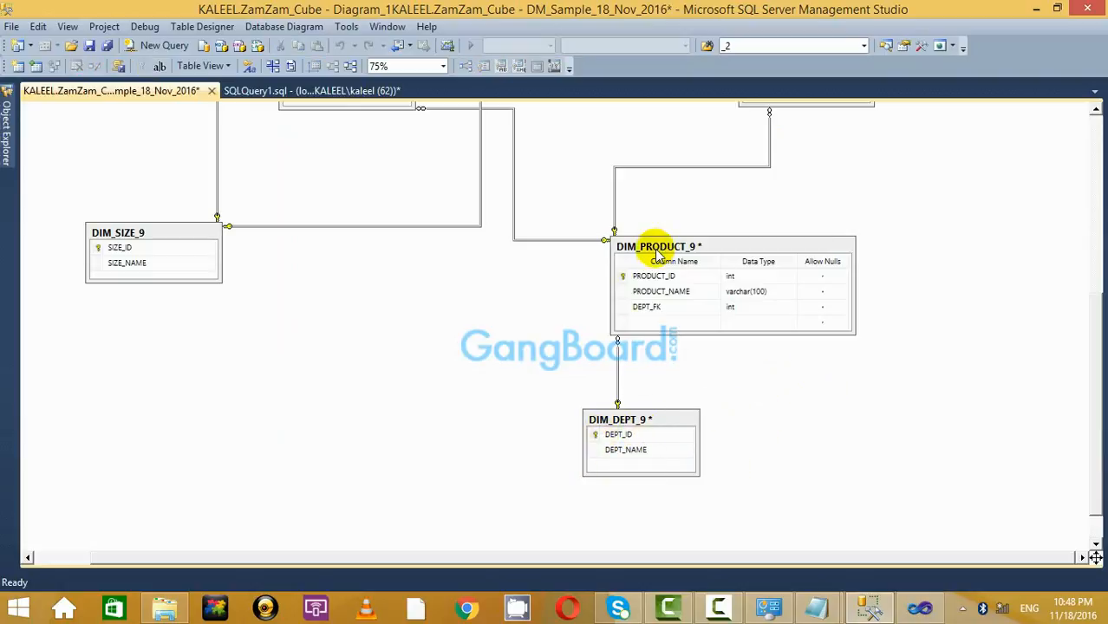
Save the diagram, confirming changes to DIM_DEPT_9 and DIM_PRODUCT_9.
click(90, 48)
click(531, 445)
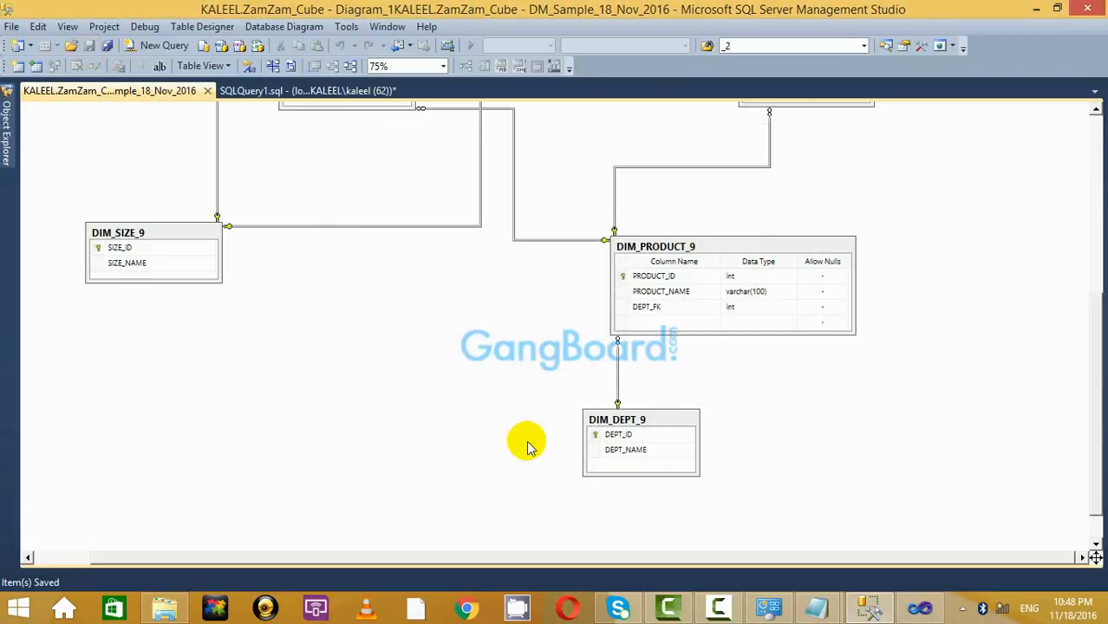
click(367, 102)
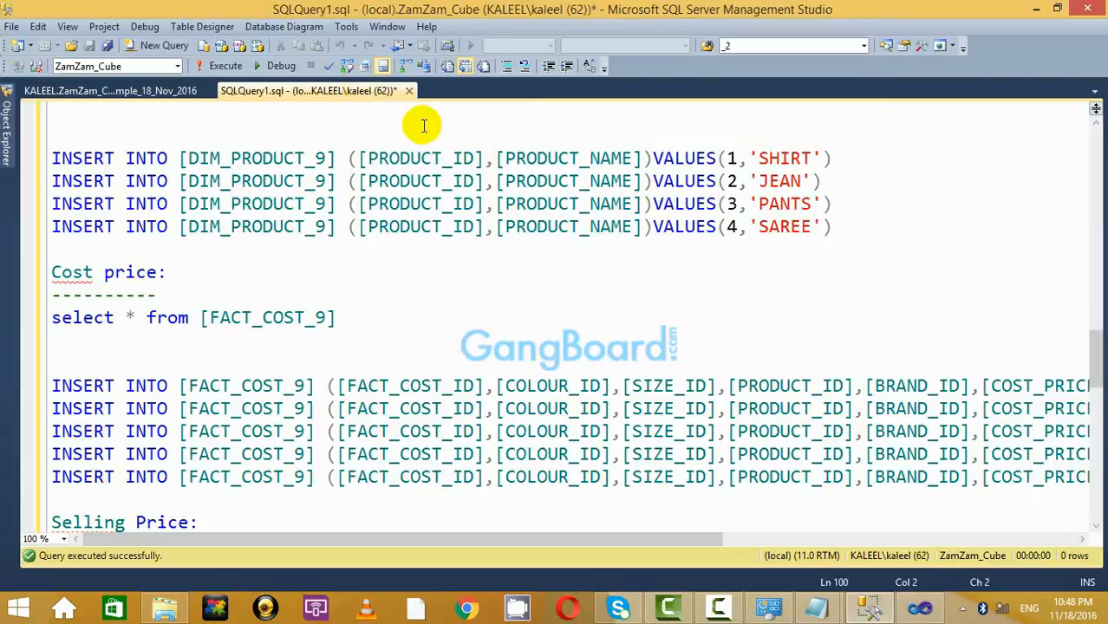
Leave the DIM_PRODUCT_9 insert script for the KALEEL.ZamZam database diagram tab.
mouse_move(7, 149)
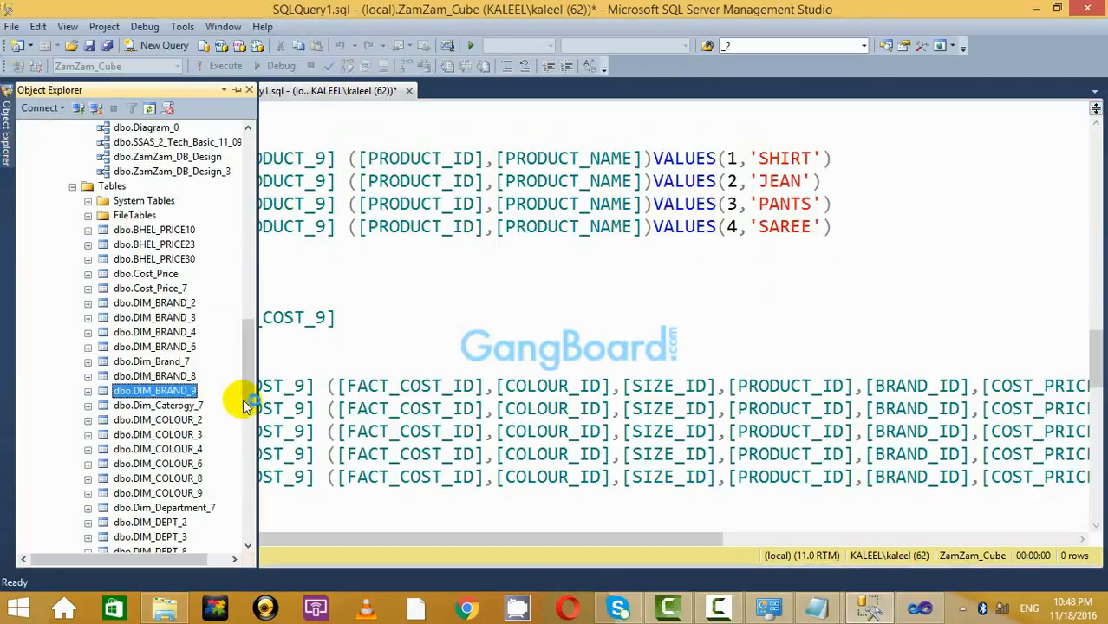
drag(244, 392, 249, 431)
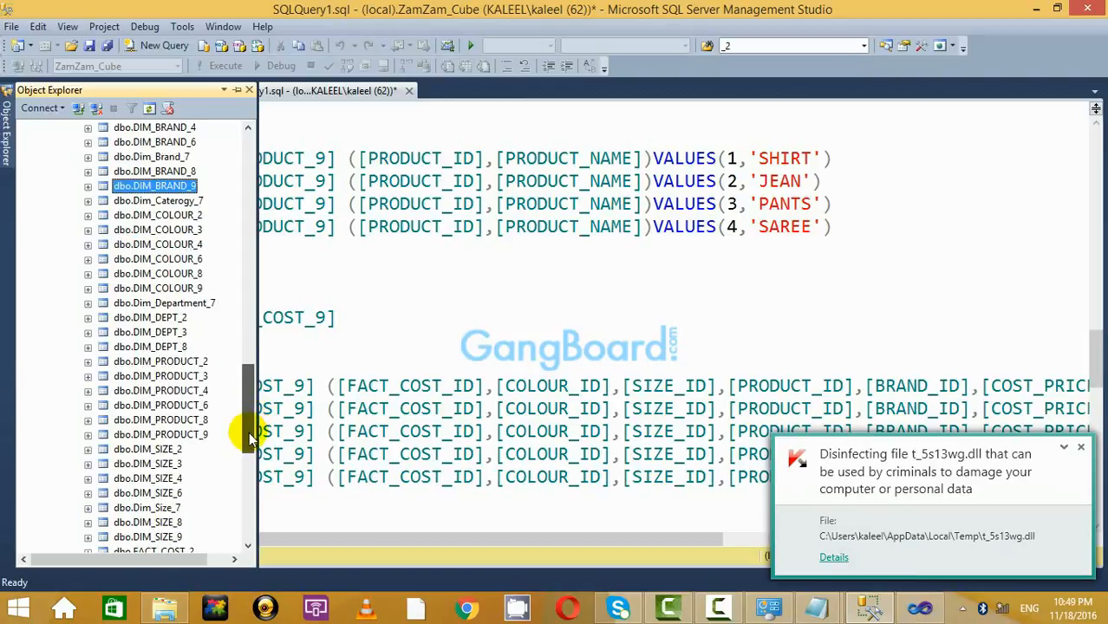
mouse_move(248, 383)
mouse_down()
mouse_move(250, 429)
mouse_move(239, 303)
mouse_move(242, 383)
mouse_move(241, 371)
mouse_up()
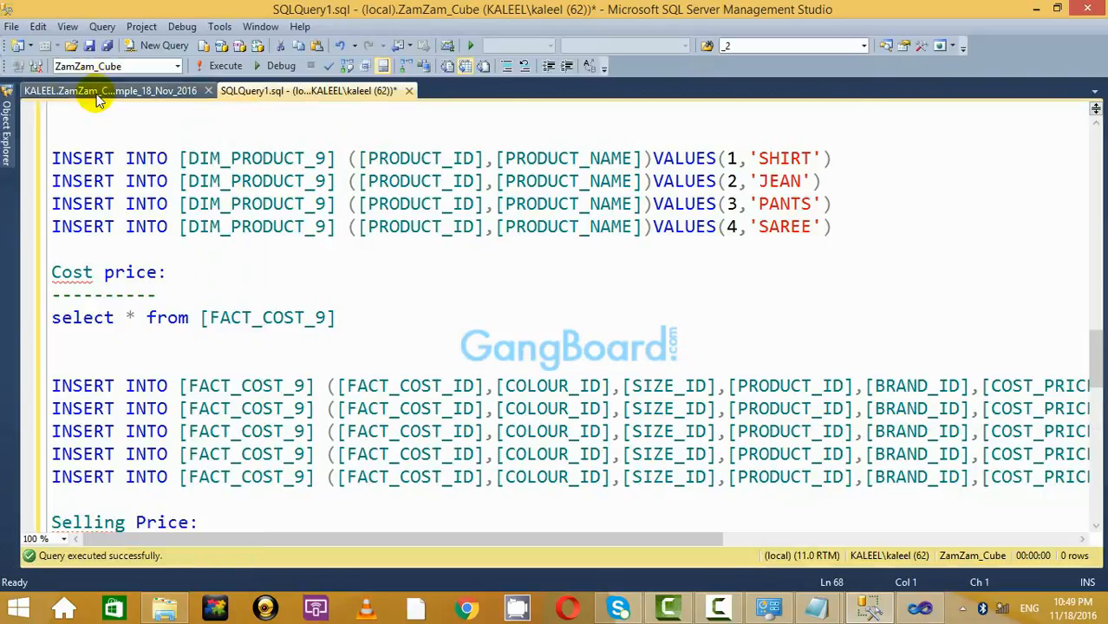
click(92, 91)
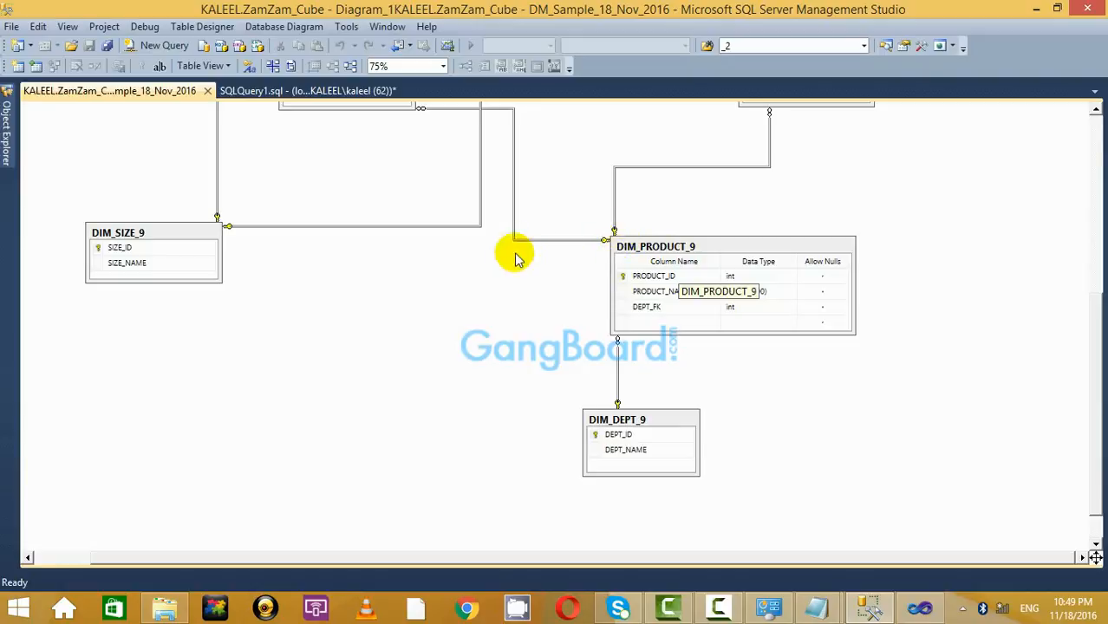
From Object Explorer, open the top 200 rows of dbo.DIM_PRODUCT_9 for editing.
right_click(640, 248)
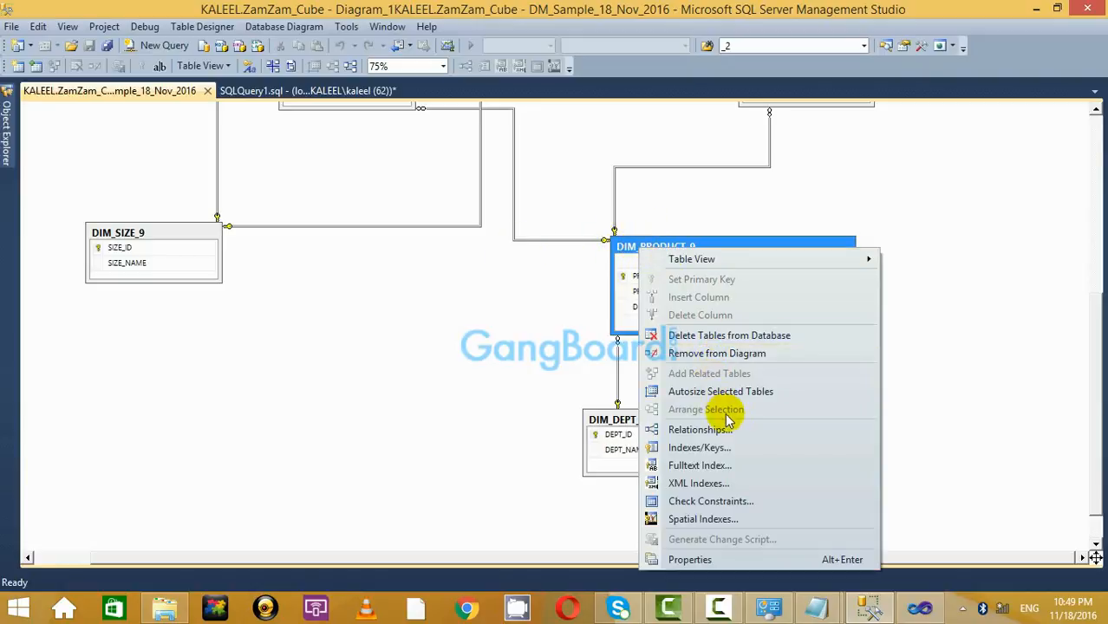
click(925, 397)
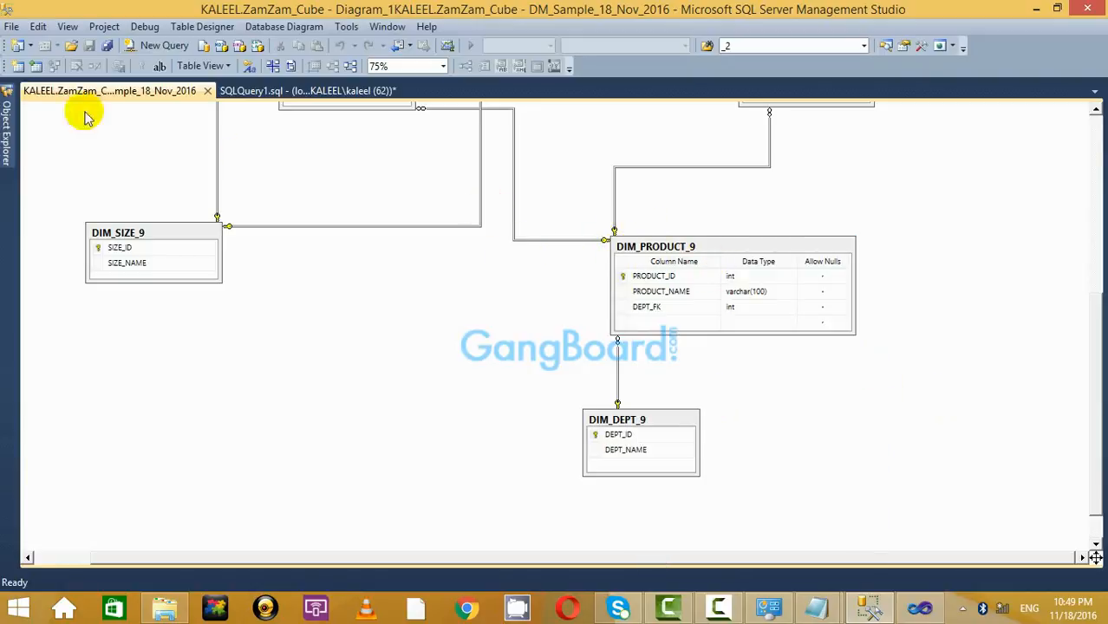
click(5, 124)
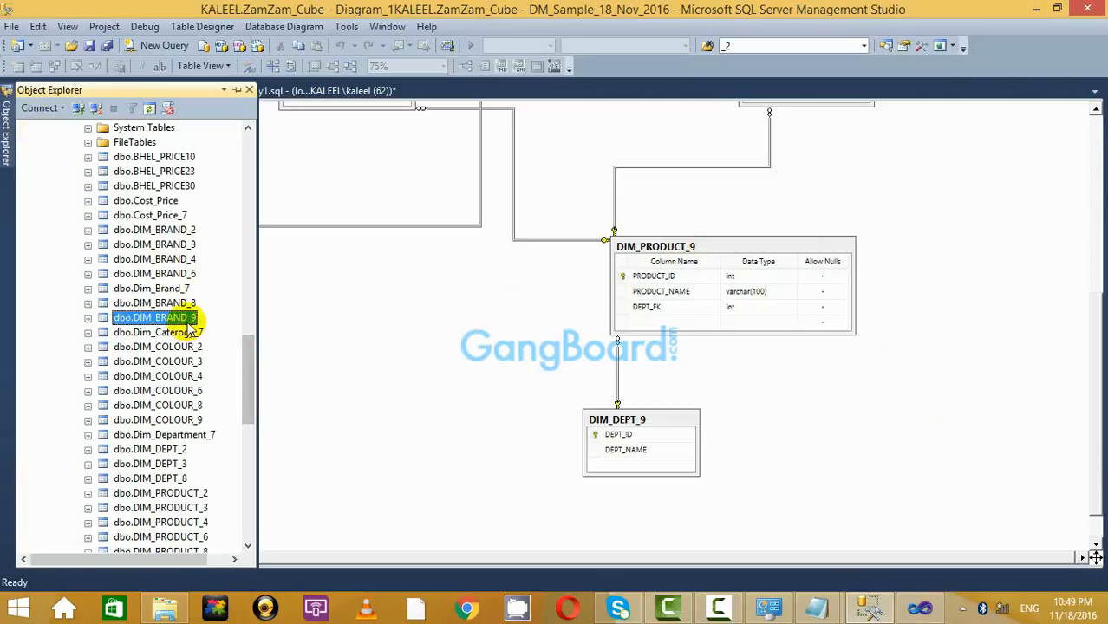
click(176, 274)
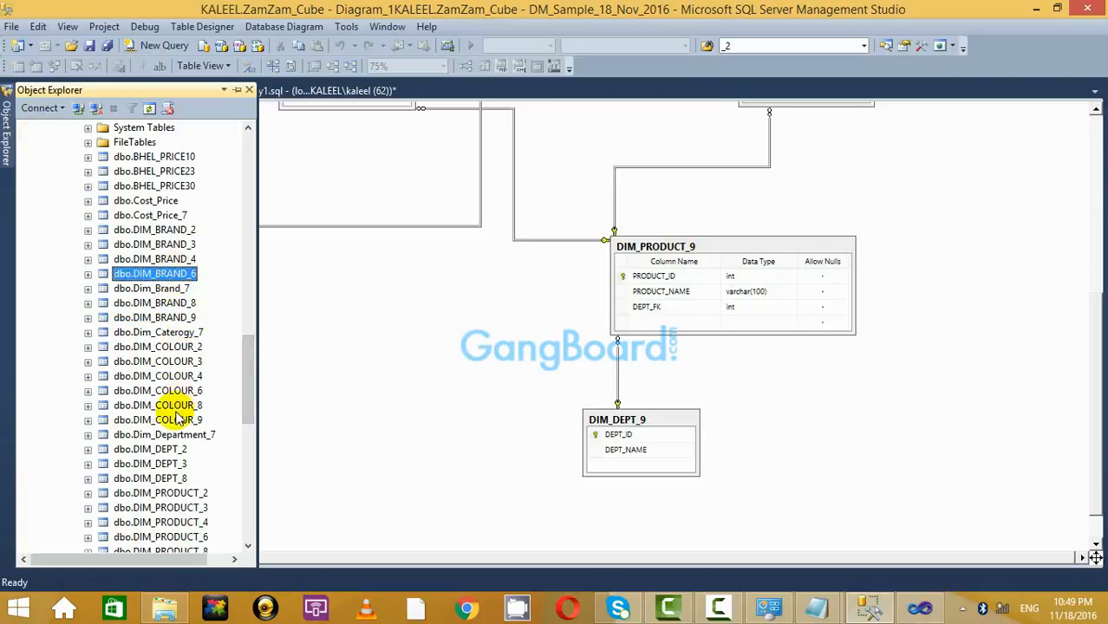
drag(242, 389, 248, 420)
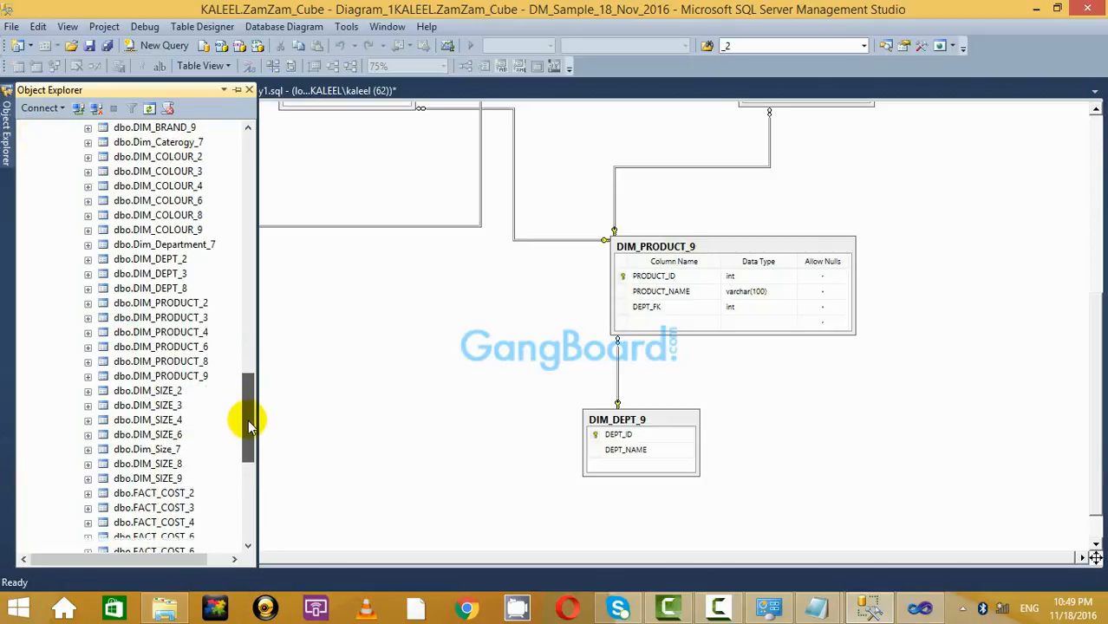
click(192, 376)
right_click(194, 376)
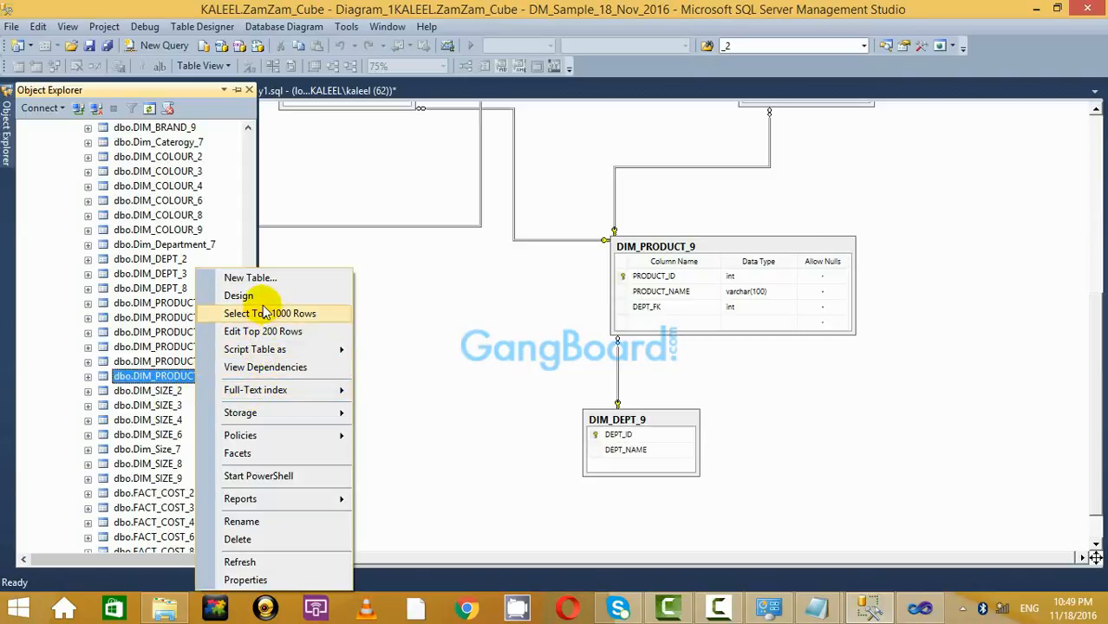
click(291, 332)
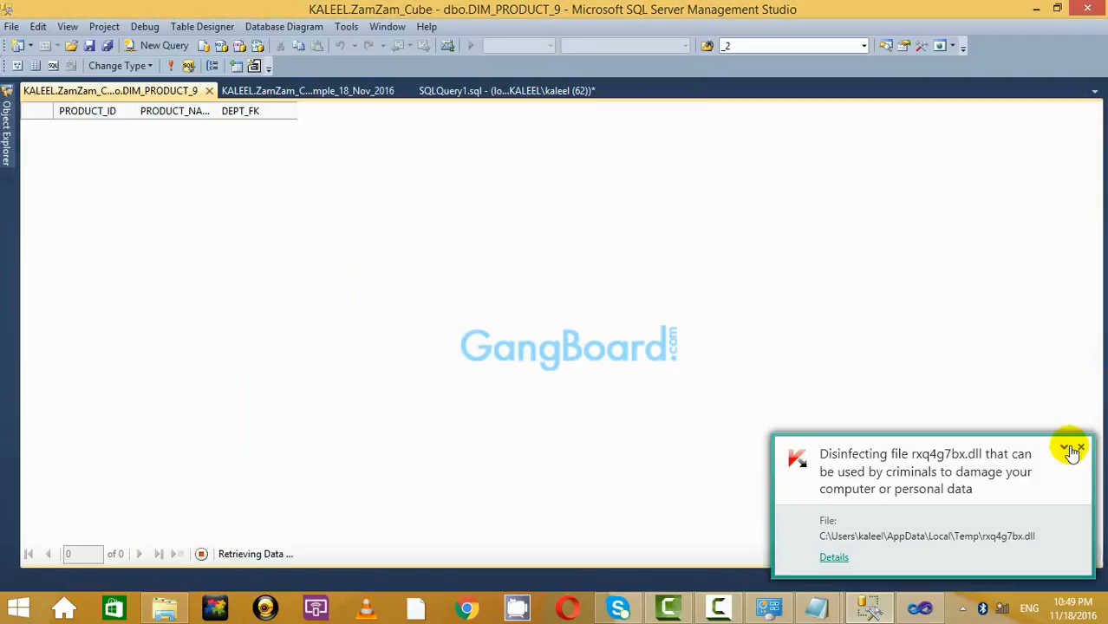
Enter DEPT_FK 1 for SHIRT, JEAN and PANTS and 2 for SAREE.
click(1083, 449)
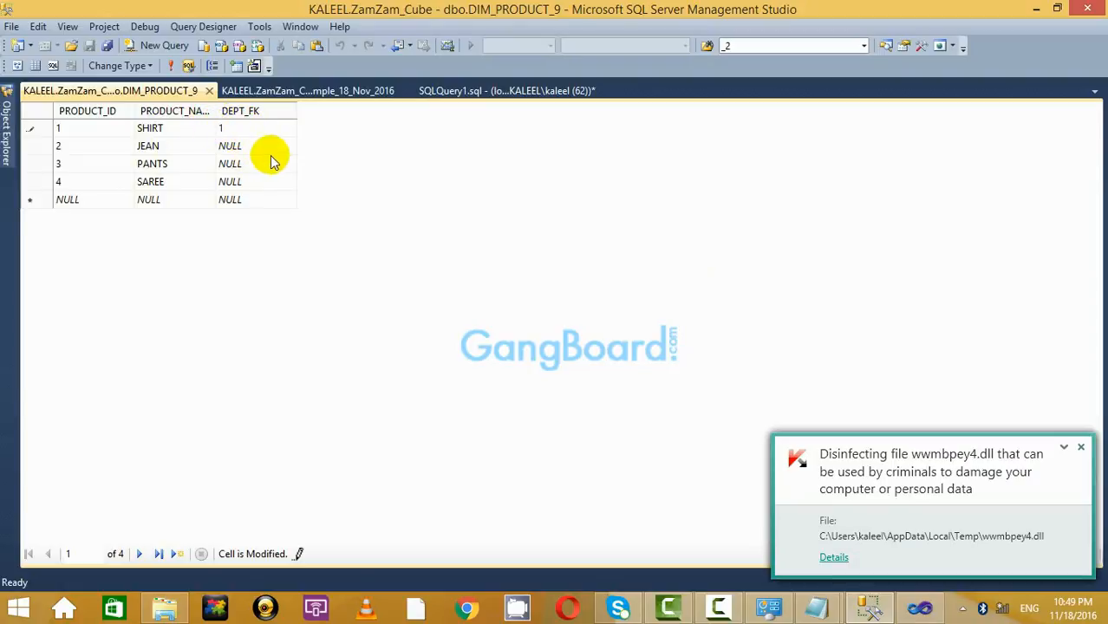
click(258, 142)
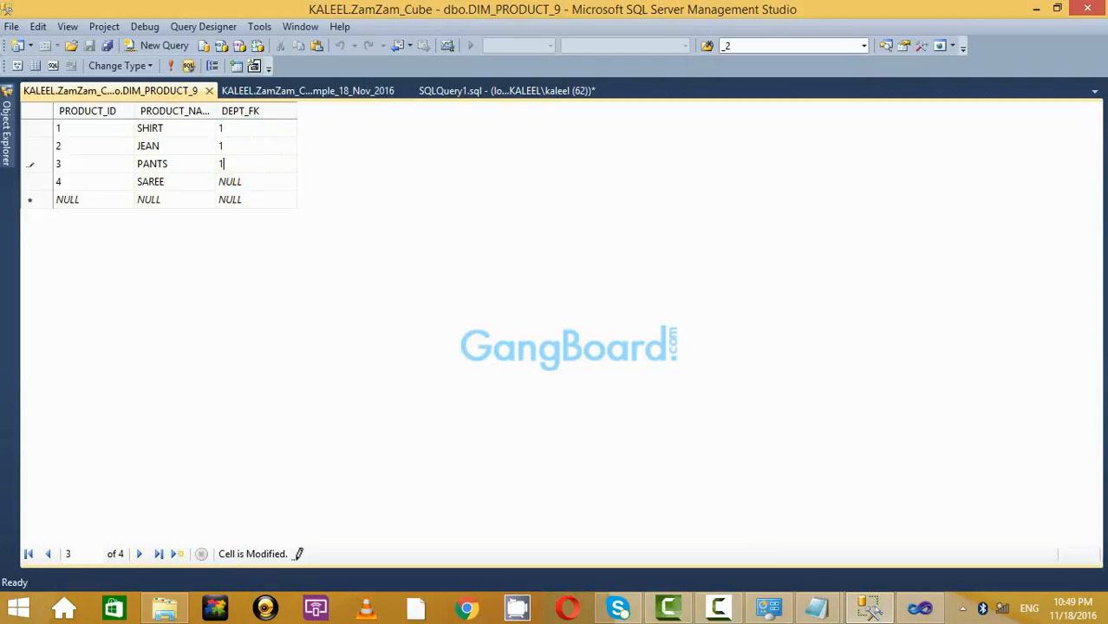
click(258, 203)
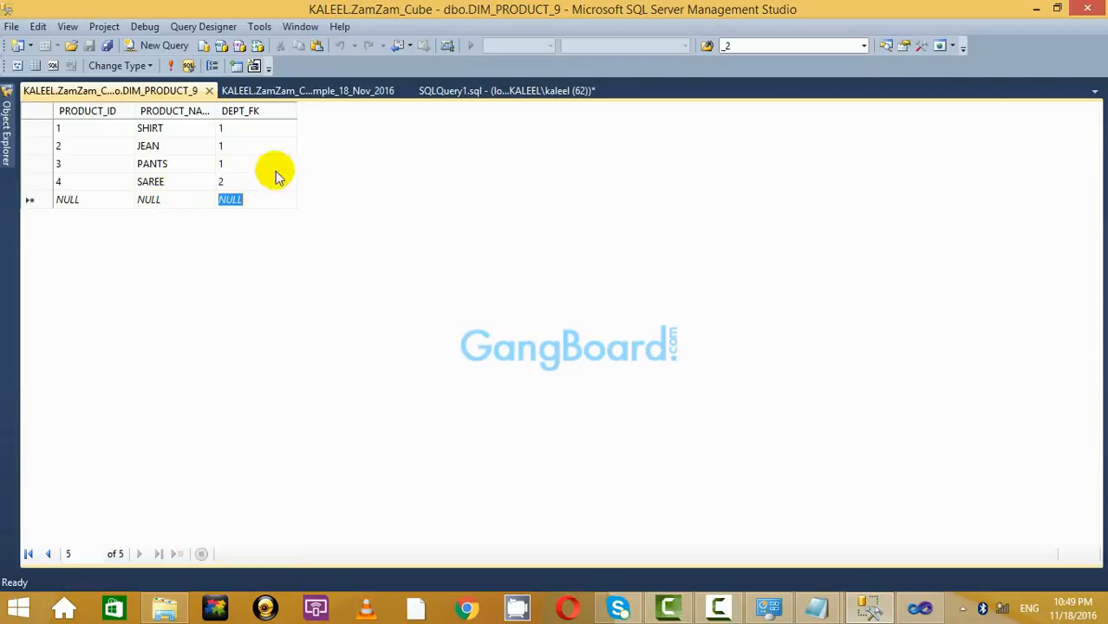
Look over the database diagram and DIM_DEPT_9 options, then return to the SQLQuery1.sql script.
click(339, 91)
click(535, 95)
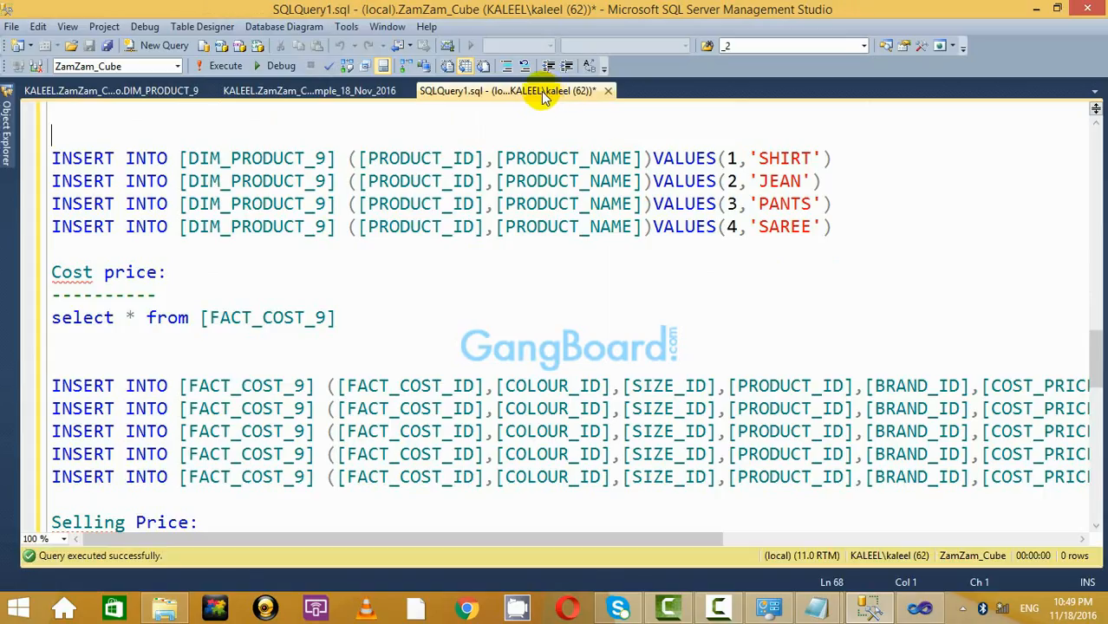
click(347, 95)
click(146, 92)
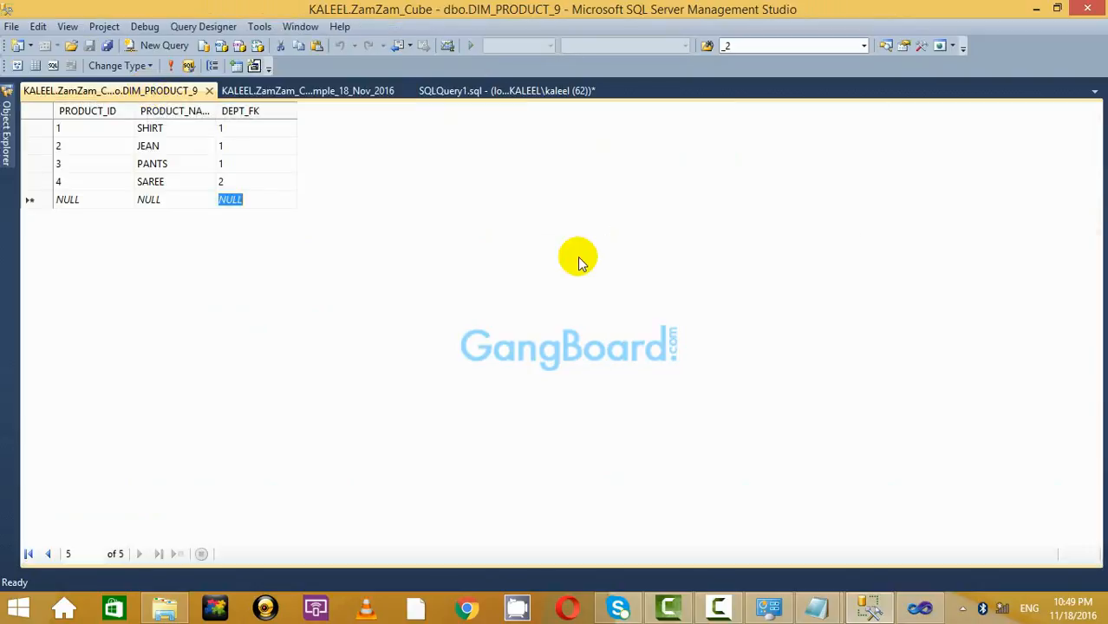
click(294, 92)
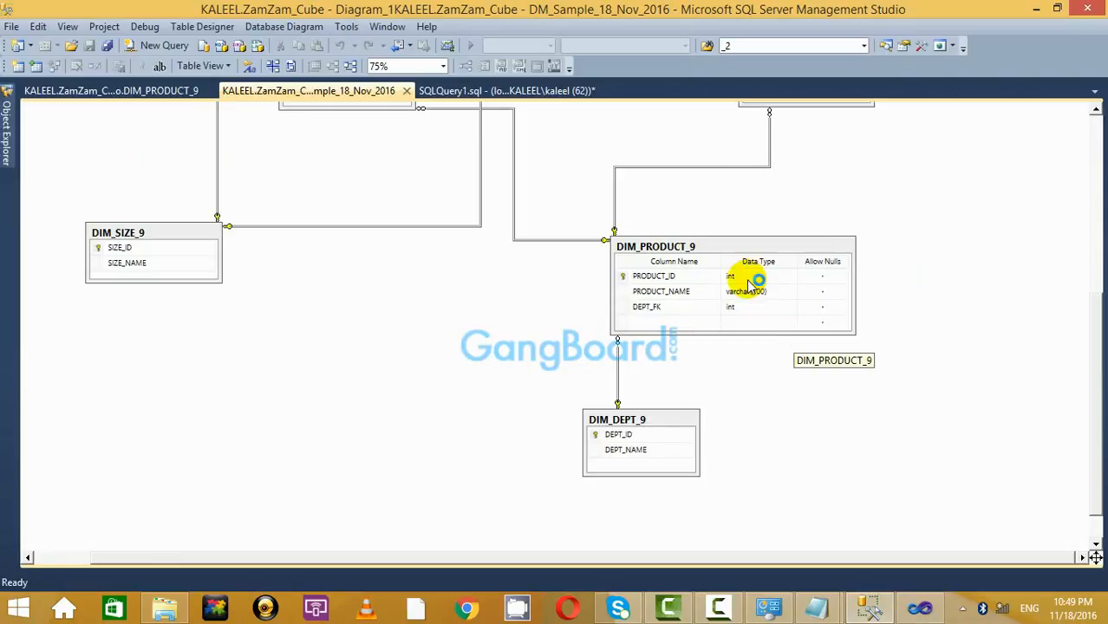
right_click(616, 423)
click(928, 386)
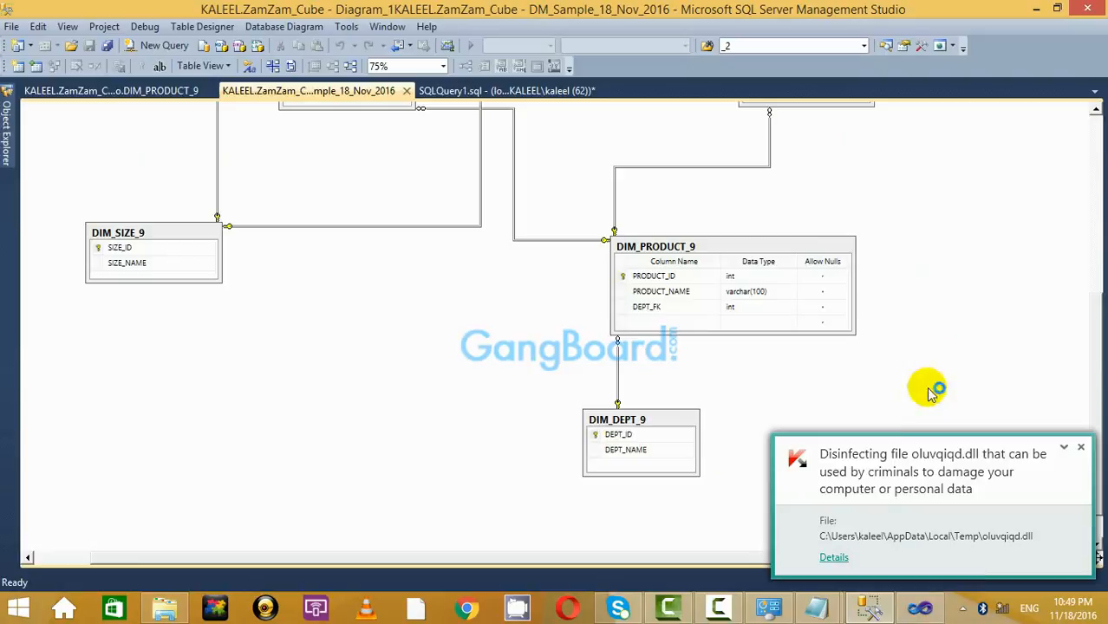
click(1080, 447)
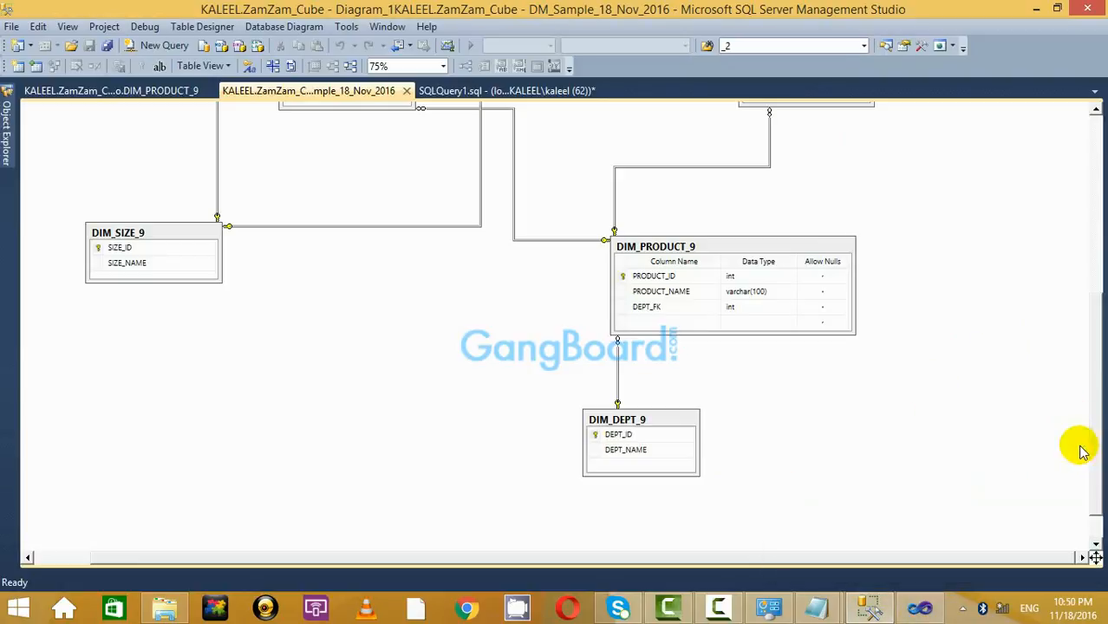
click(111, 90)
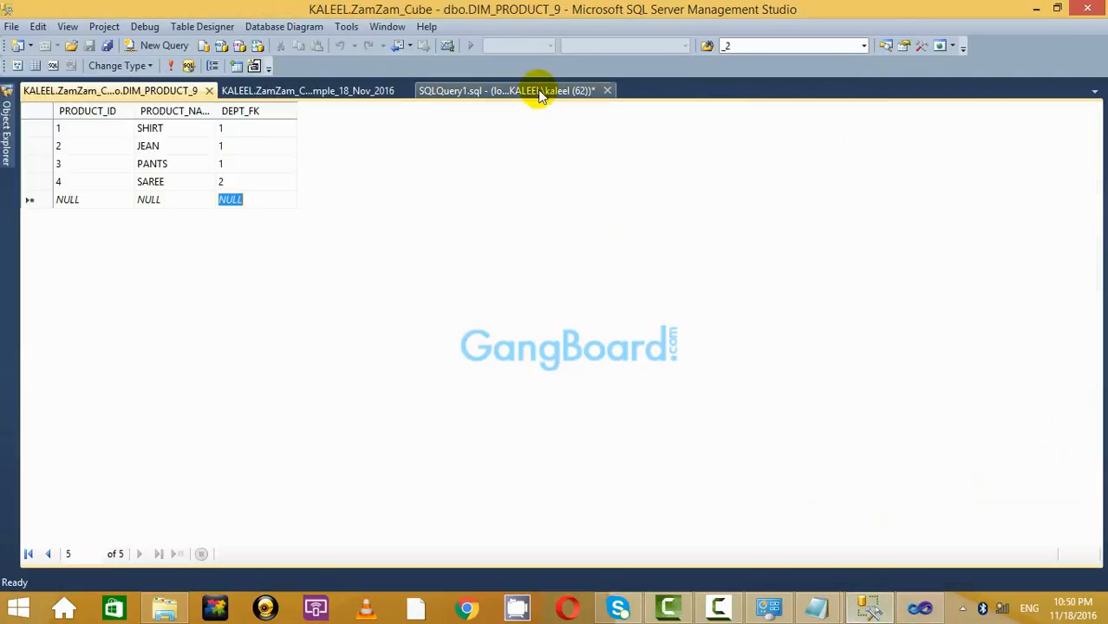
click(519, 91)
scroll(626, 273, down, 15)
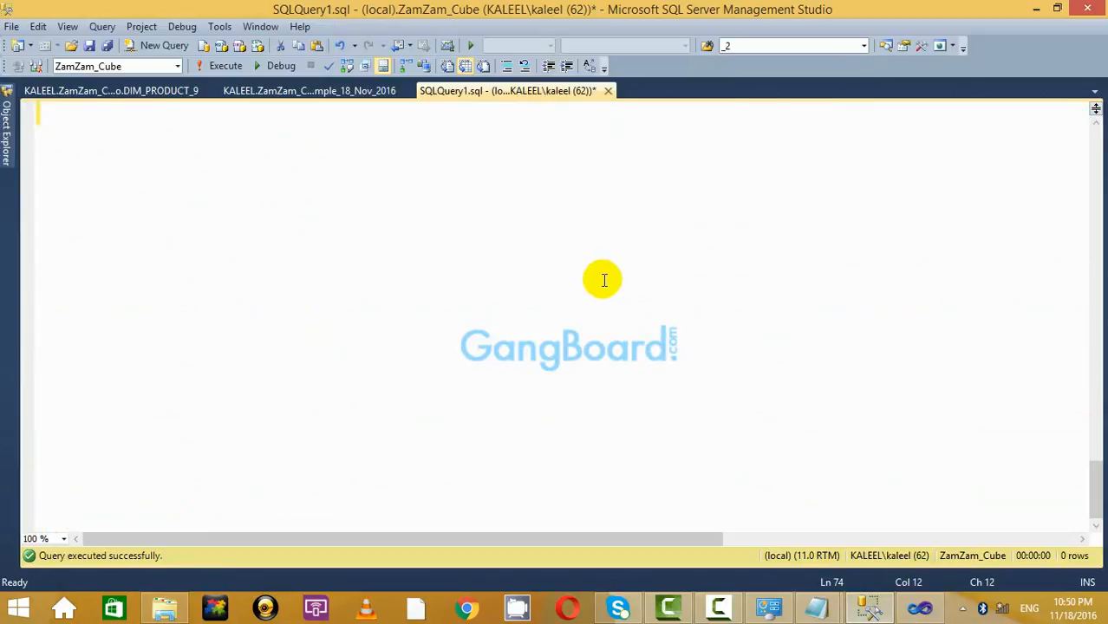
Copy the DIM_DEPT_9 table name and add a blank line above CREATE TABLE.
scroll(503, 396, up, 5)
double_click(703, 366)
click(458, 317)
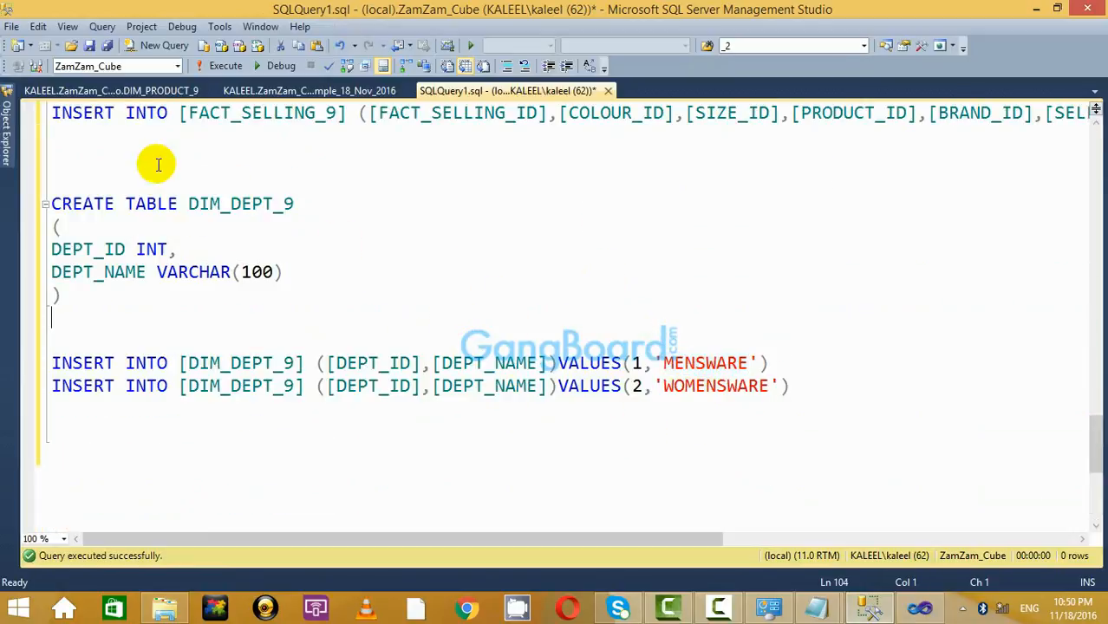
double_click(242, 205)
right_click(241, 203)
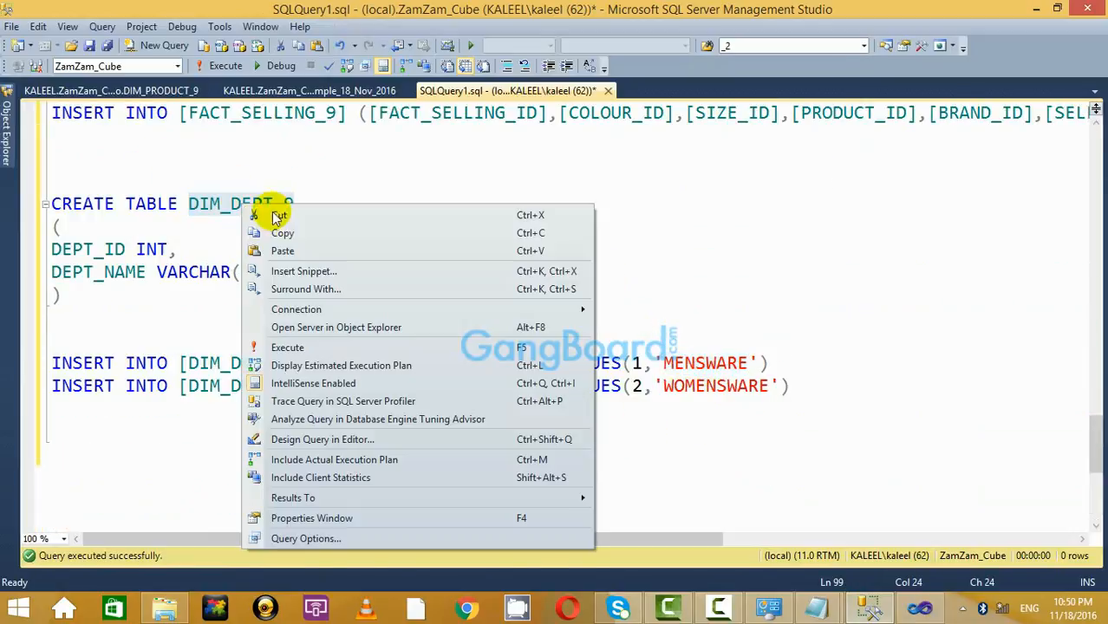
click(314, 231)
click(287, 170)
key(Return)
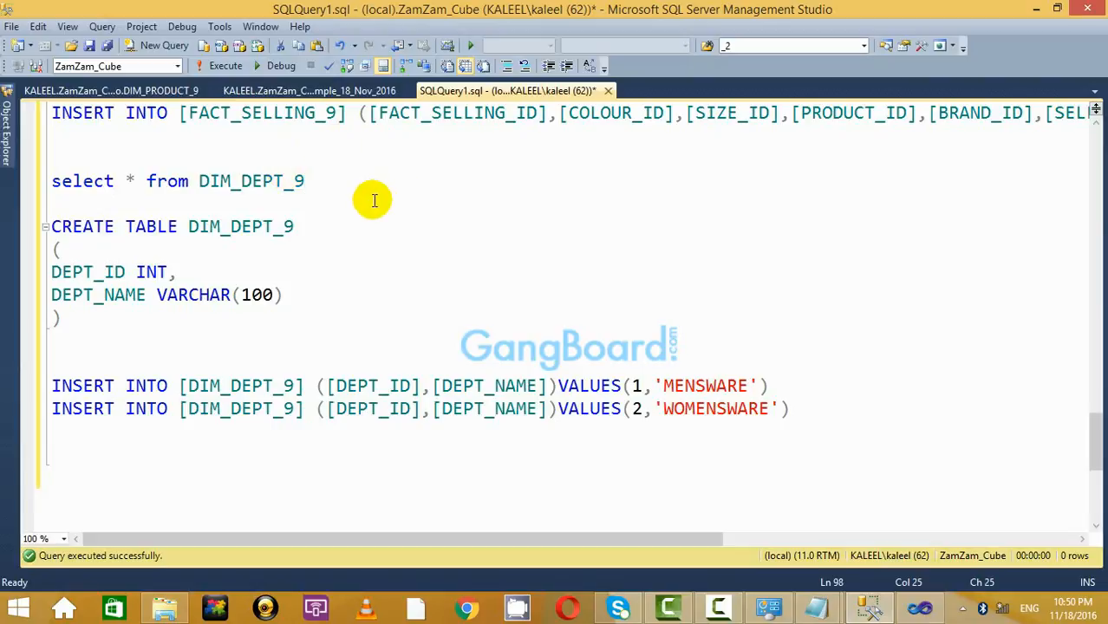
Run select * from DIM_DEPT_9 to check the two department rows.
drag(349, 186, 29, 173)
click(224, 66)
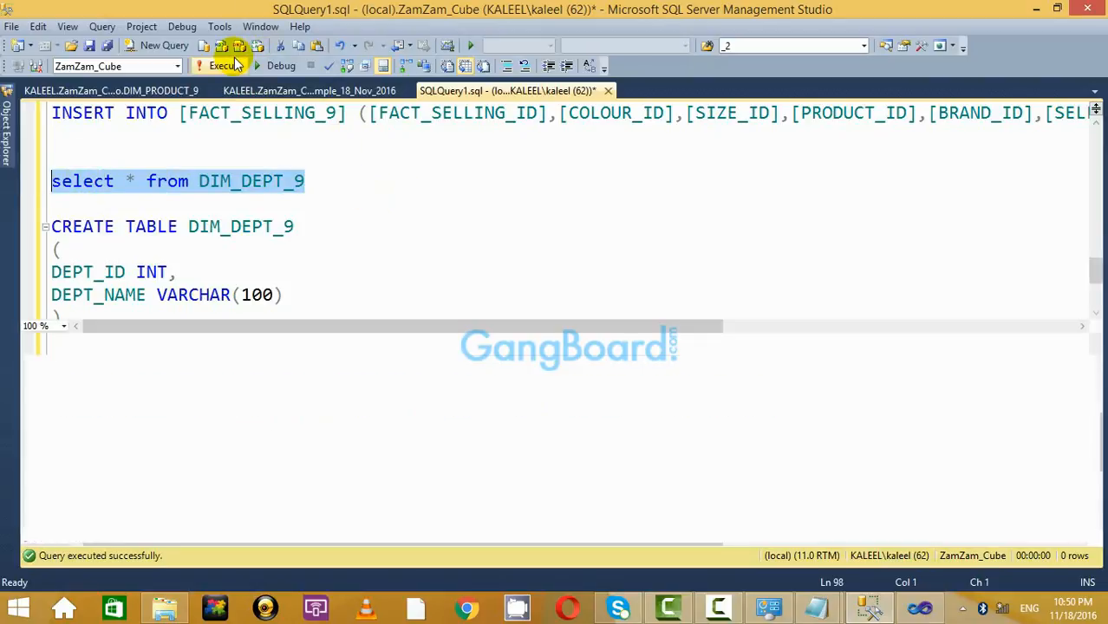
key(ctrl+r)
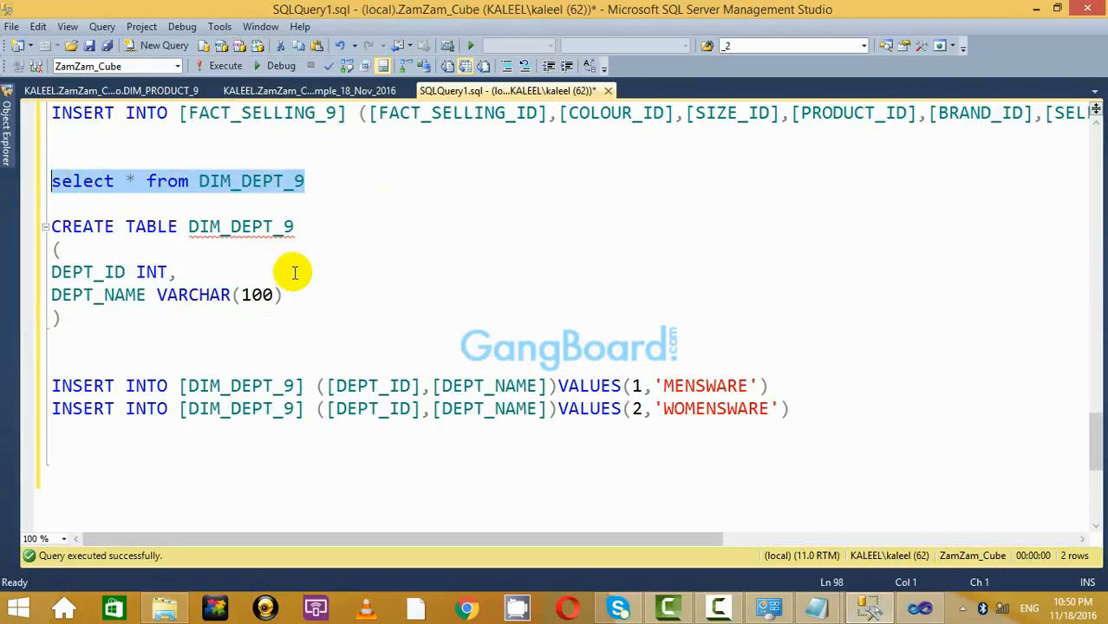
click(365, 181)
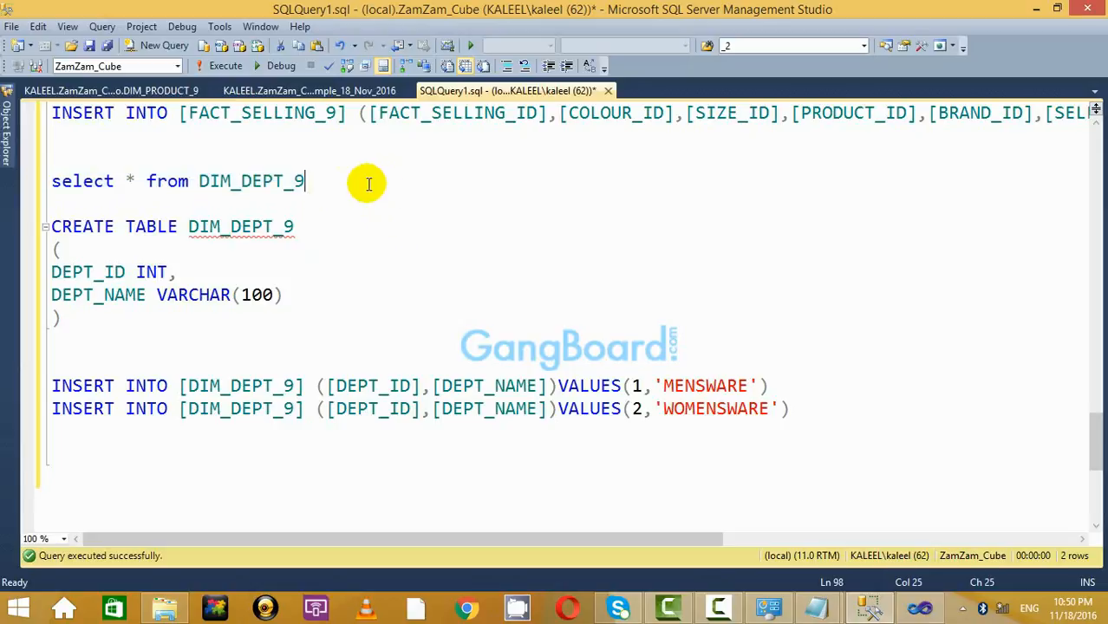
drag(366, 181, 48, 180)
click(218, 68)
click(427, 185)
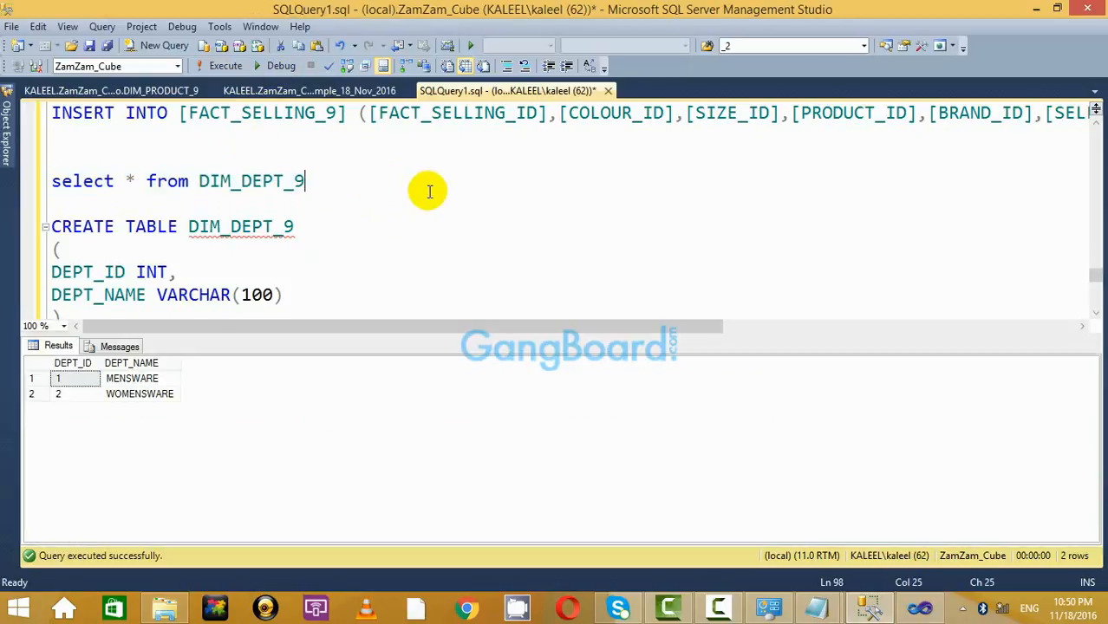
key(ctrl+r)
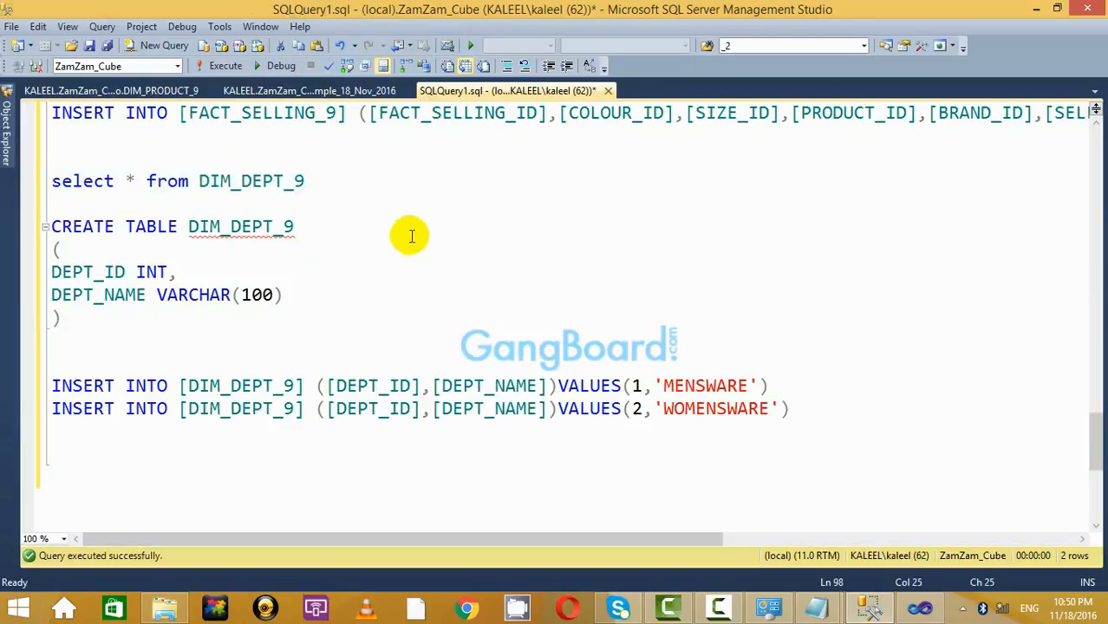
drag(355, 185, 34, 165)
click(225, 66)
drag(39, 203, 711, 232)
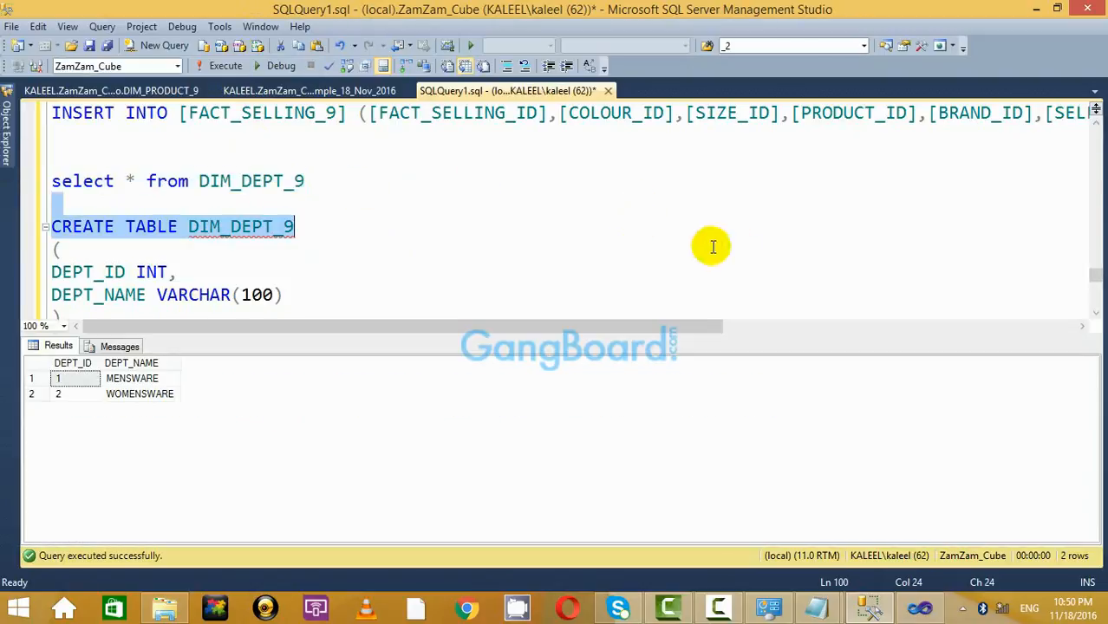
key(ctrl+r)
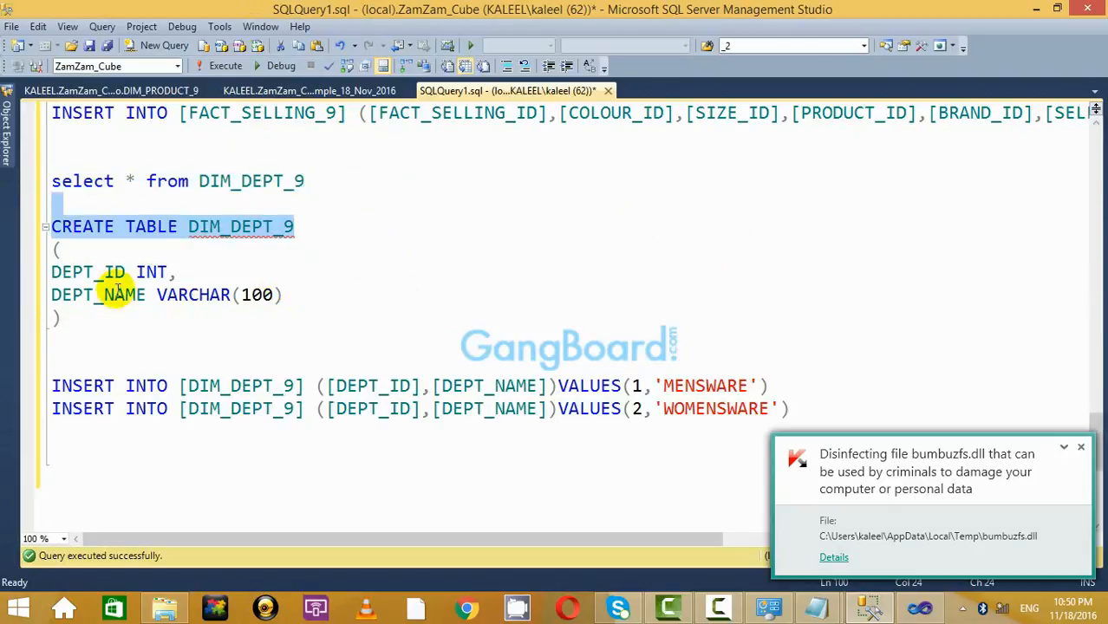
click(316, 205)
Glance at the database diagram and the DIM_PRODUCT_9 table data.
click(293, 91)
click(178, 91)
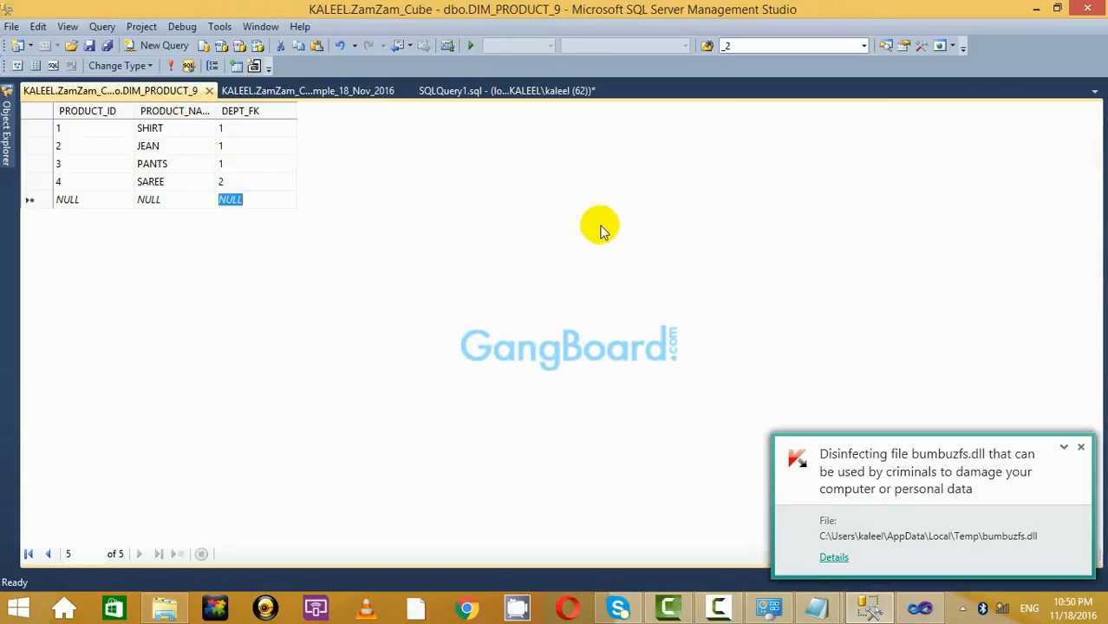
click(352, 92)
scroll(971, 347, down, 1)
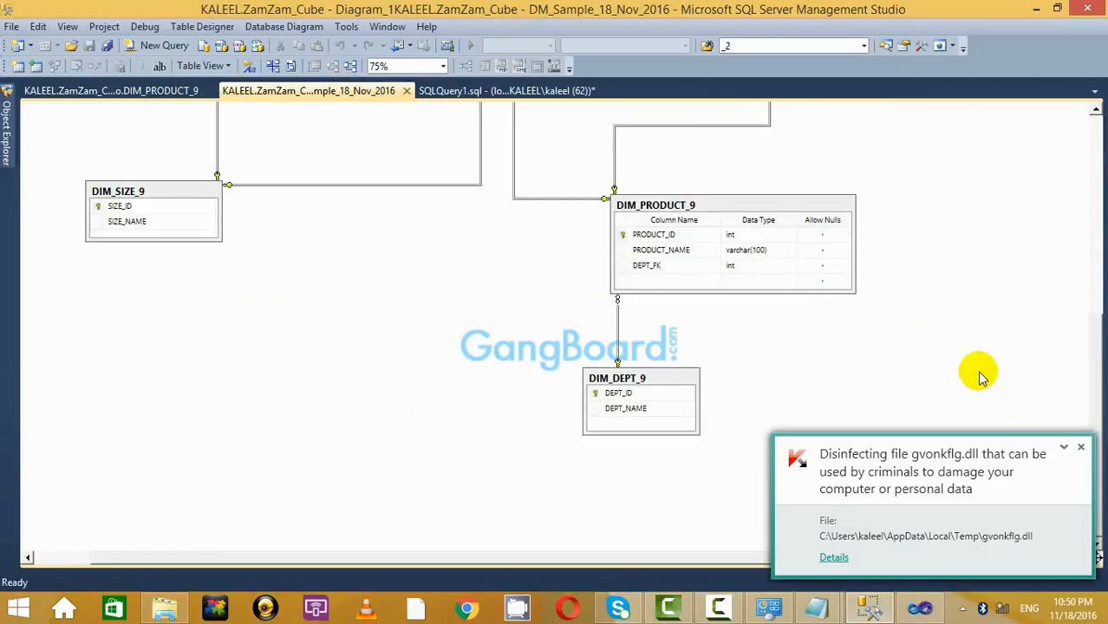
click(1080, 448)
scroll(1041, 341, up, 10)
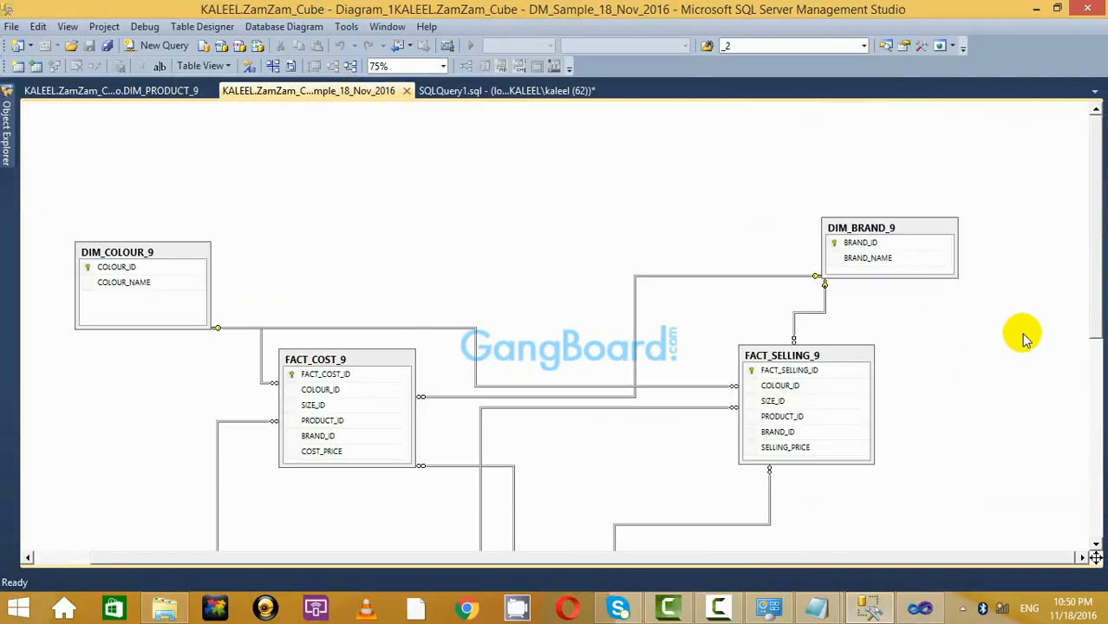
Type select * from DIM_DEPT_9 below the department inserts, run it, and view DIM_PRODUCT_9 data.
click(496, 92)
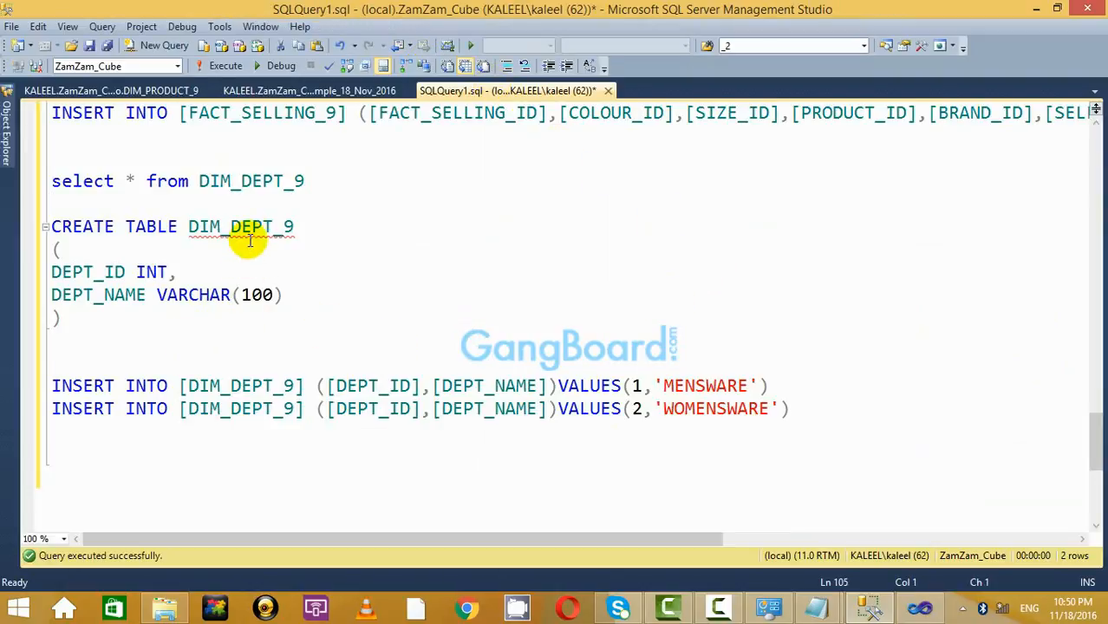
click(311, 447)
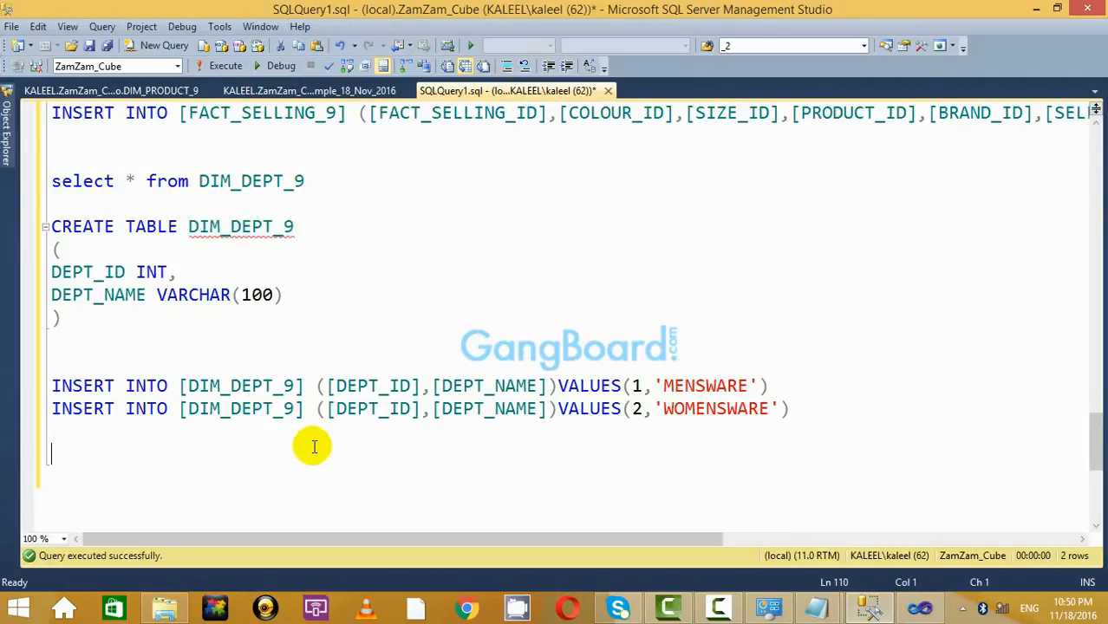
text(select * from DIM_DEPT_9)
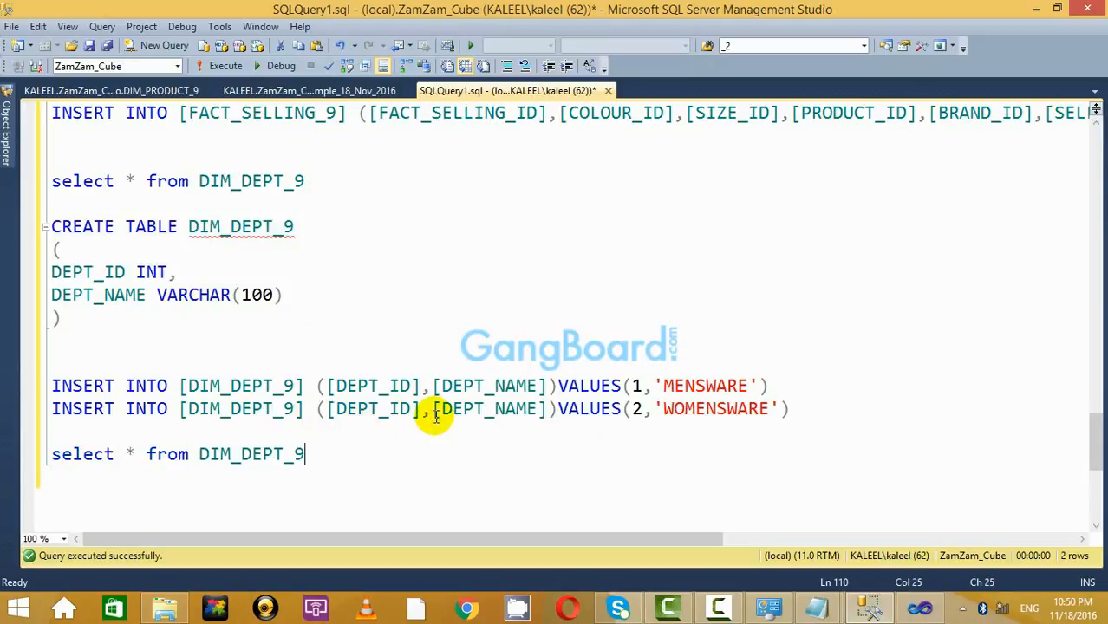
scroll(442, 399, down, 3)
drag(344, 247, 39, 247)
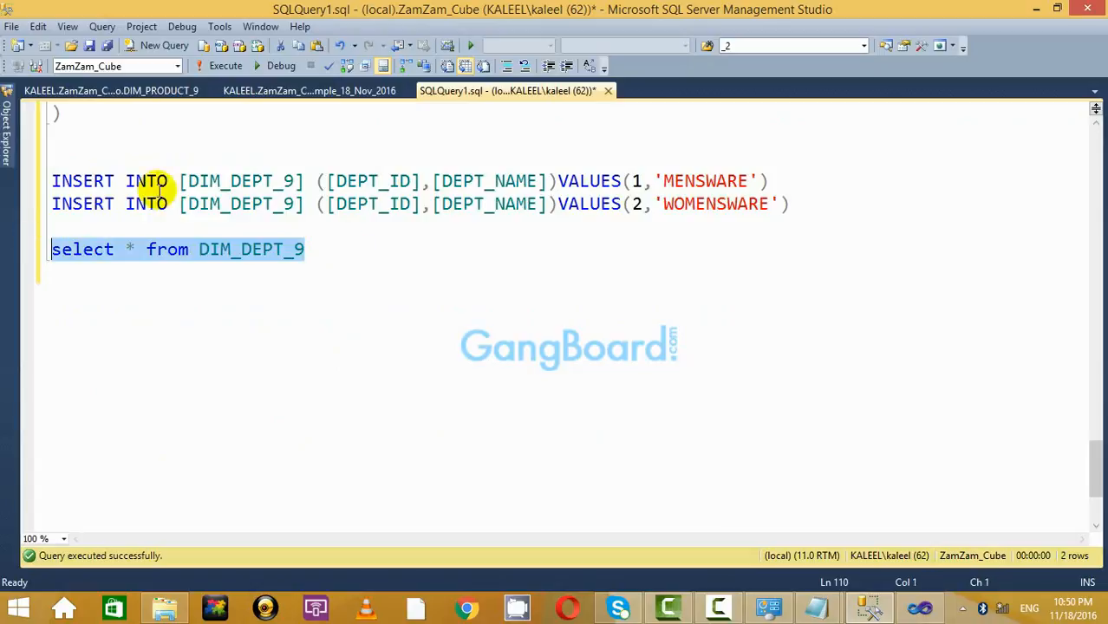
click(225, 68)
key(ctrl+r)
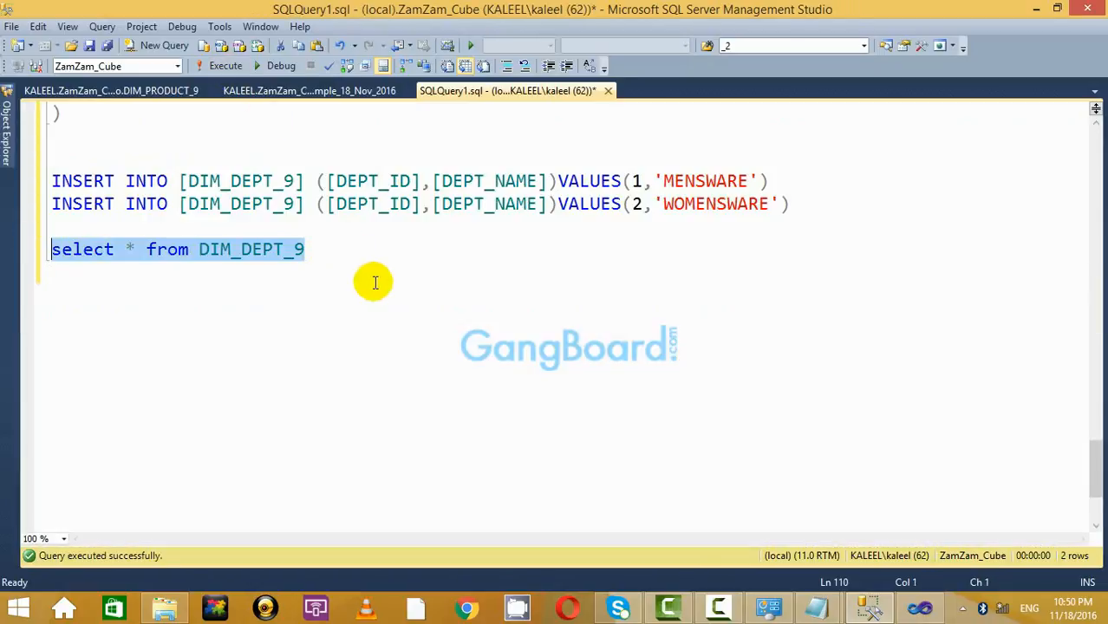
click(146, 90)
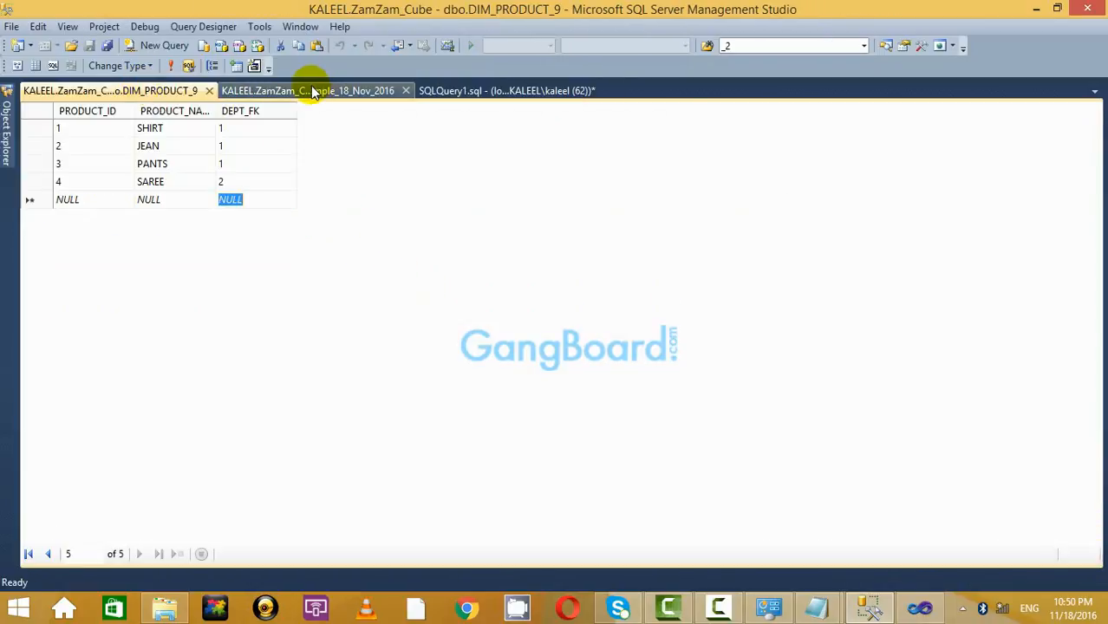
Scroll through the query script and select the DIM_PRODUCT_9 table name.
click(306, 91)
click(530, 90)
scroll(574, 296, up, 10)
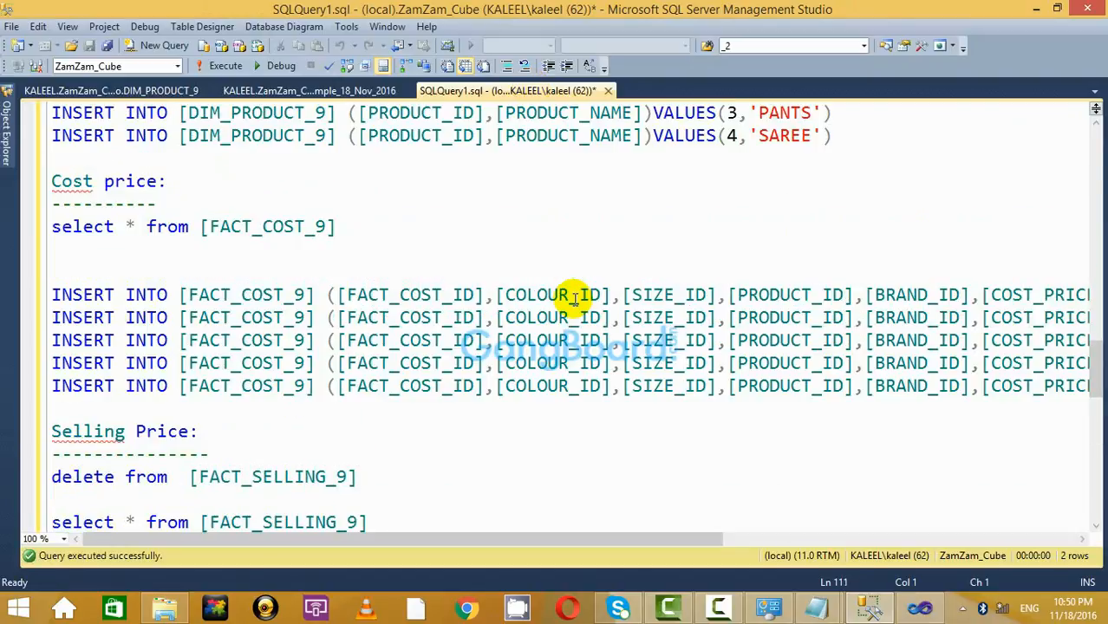
scroll(574, 297, up, 10)
scroll(574, 296, down, 4)
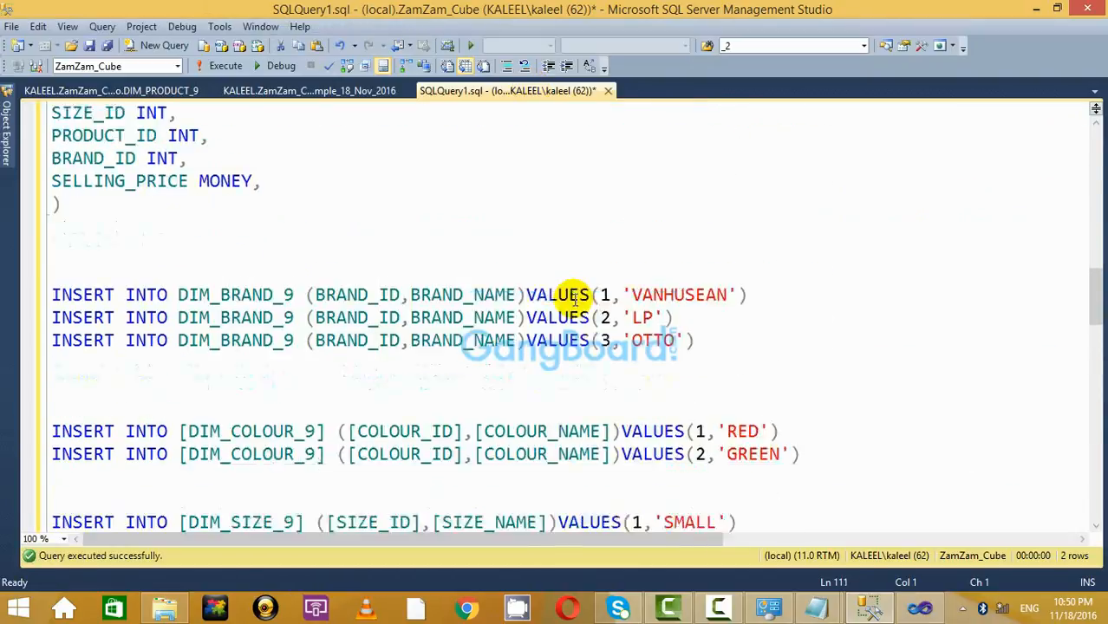
scroll(574, 297, down, 5)
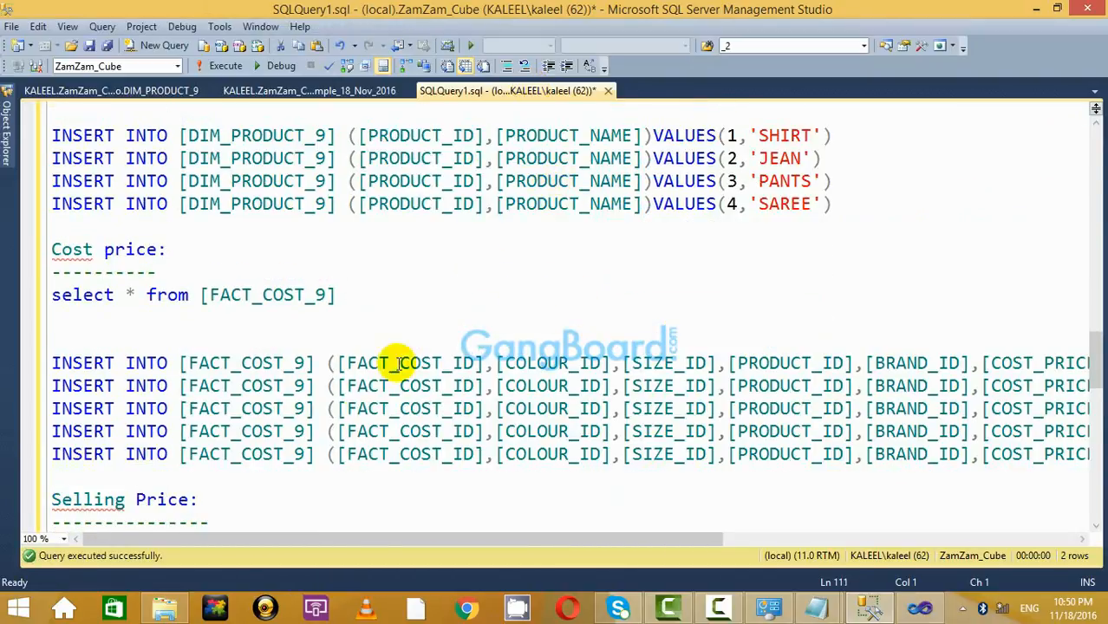
double_click(279, 146)
scroll(329, 248, up, 15)
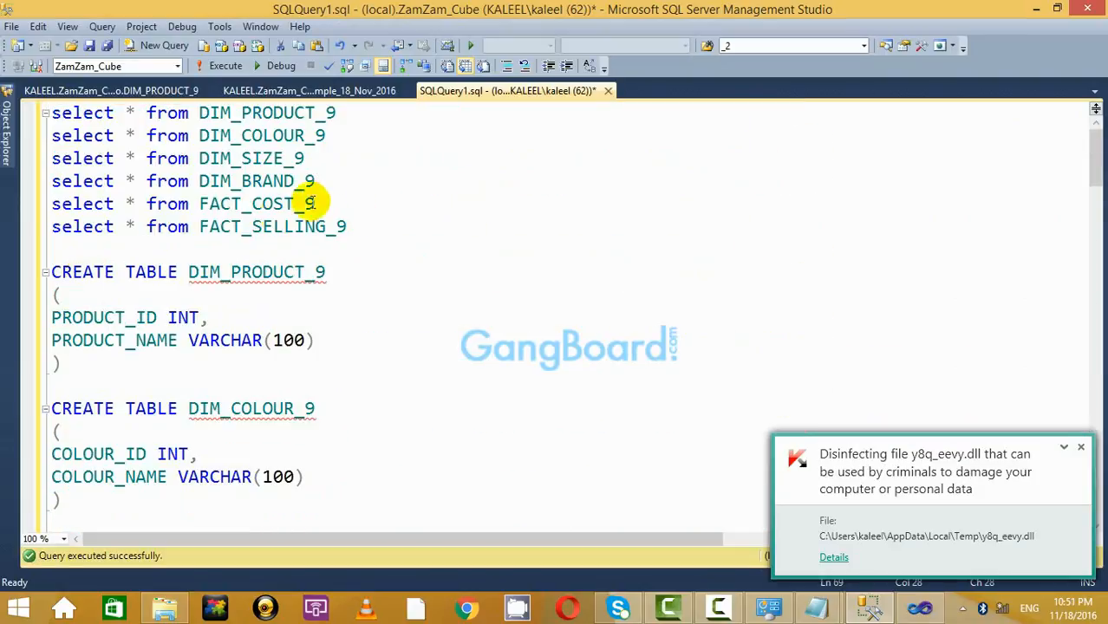
Run select * from DIM_PRODUCT_9 to confirm its four rows and DEPT_FK values.
click(365, 114)
key(shift+Home)
click(224, 66)
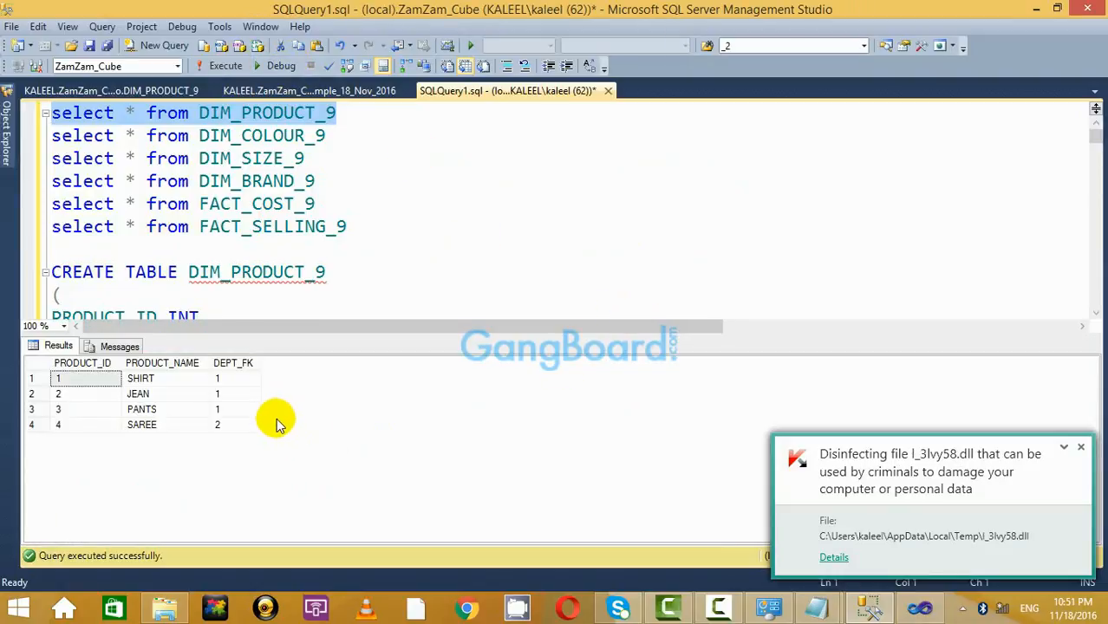
click(320, 119)
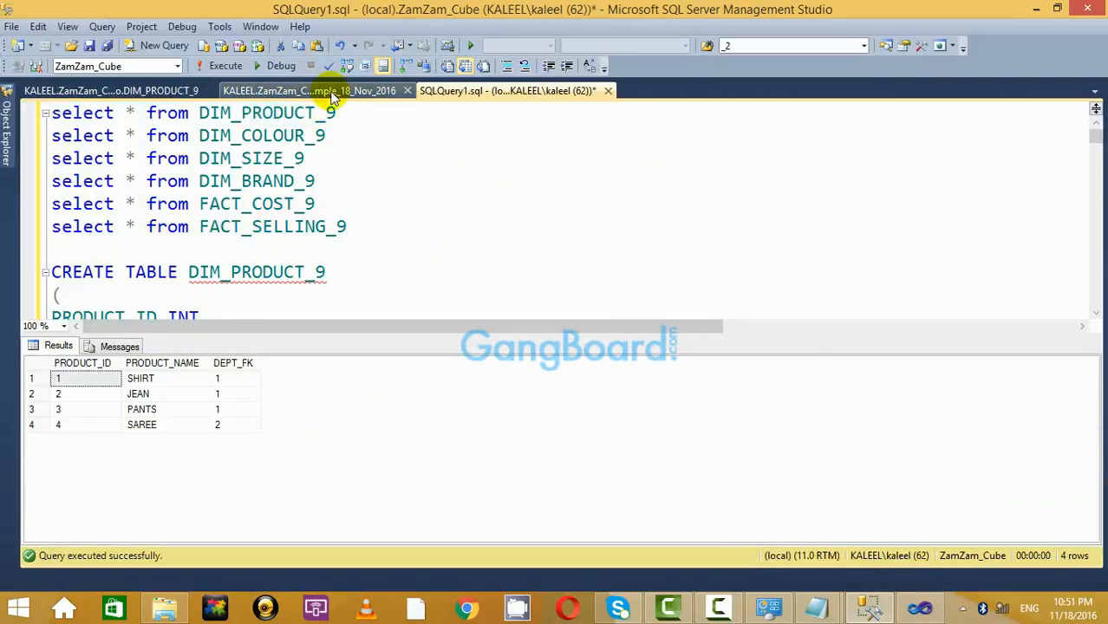
click(316, 92)
click(167, 92)
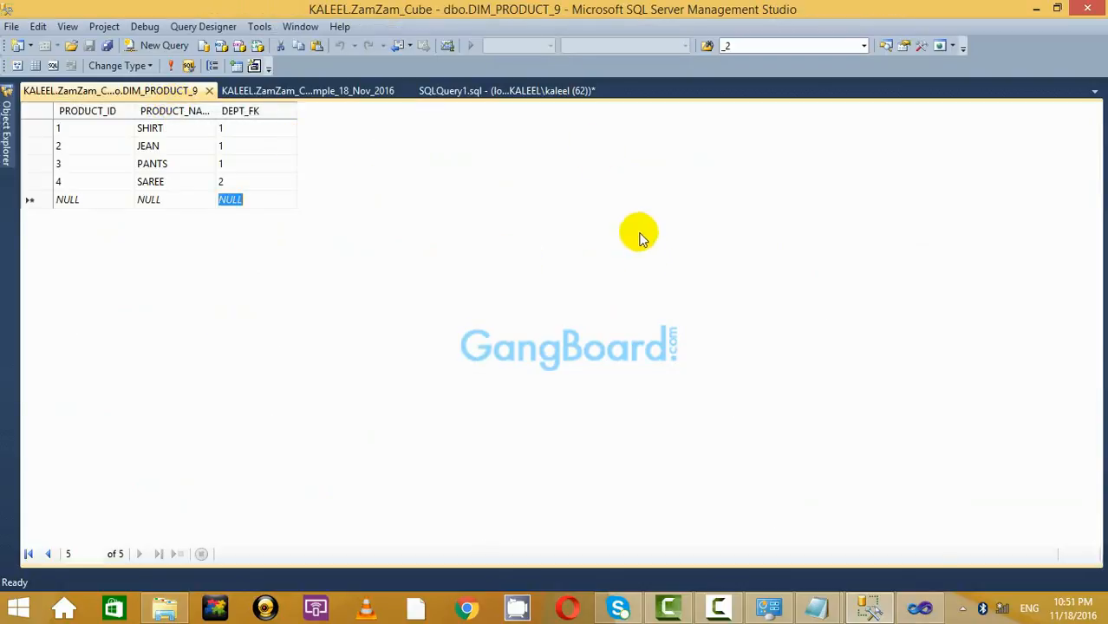
click(920, 608)
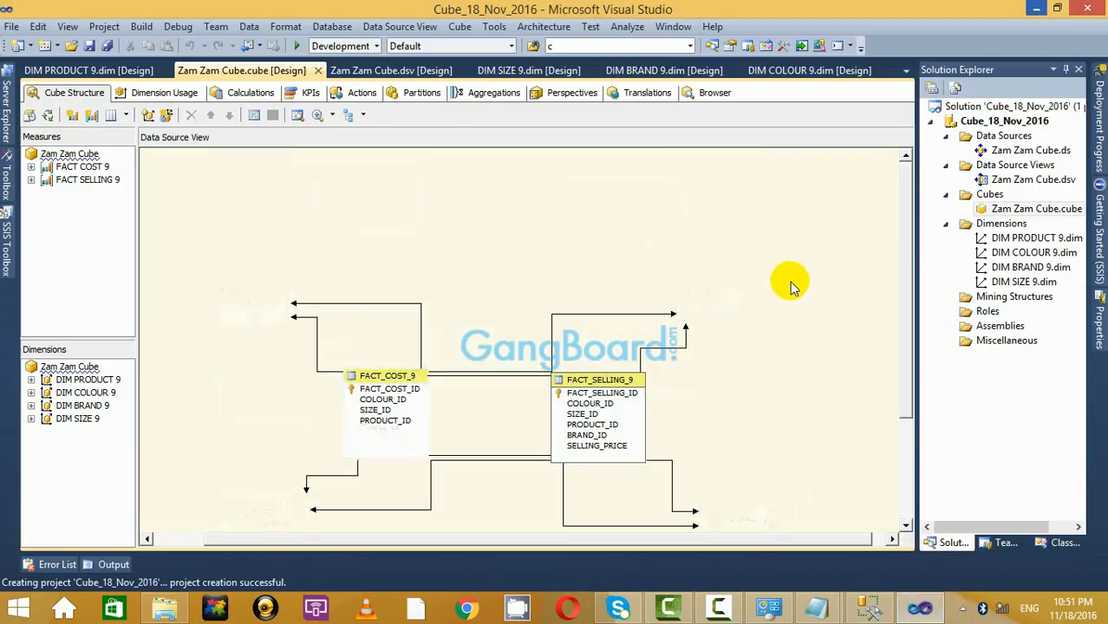
Scroll the cube's fact and dimension diagram, then switch back to Management Studio.
scroll(790, 282, down, 3)
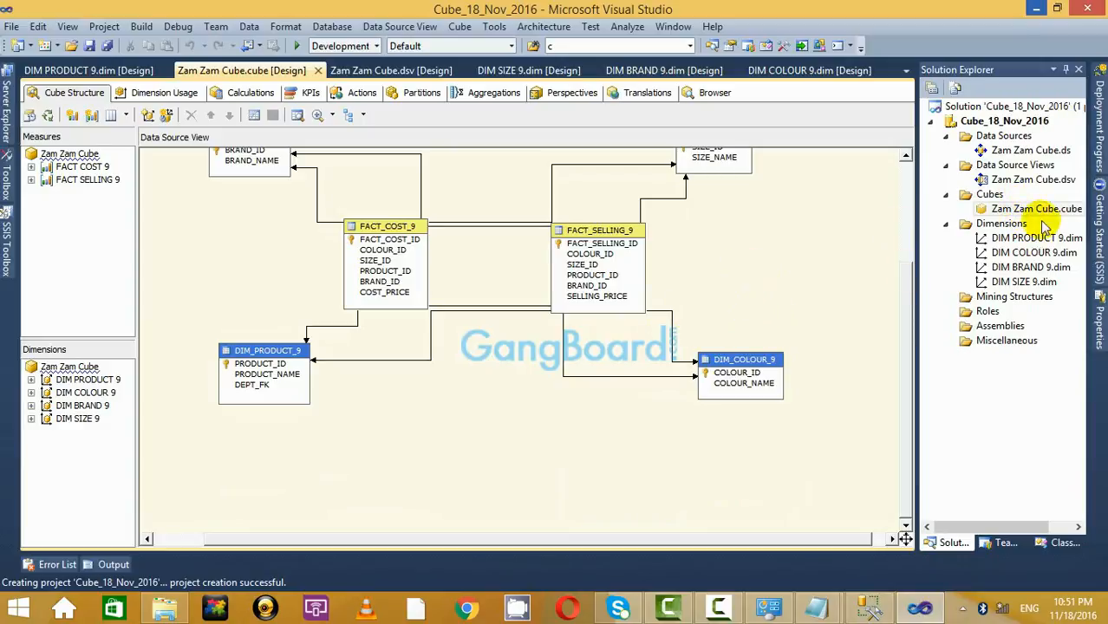
click(868, 607)
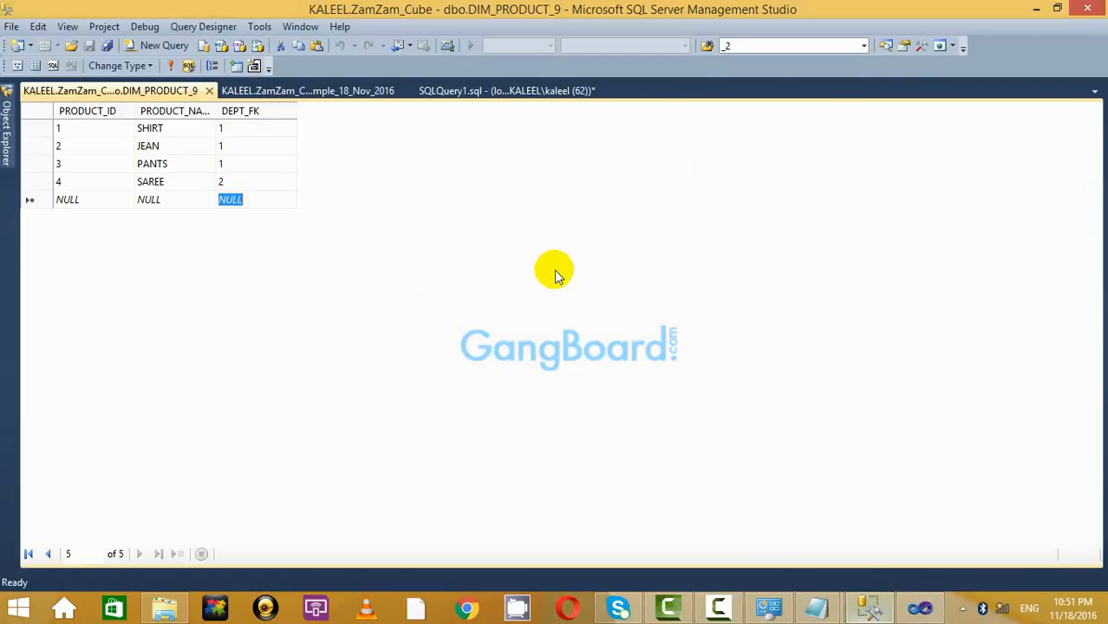
click(364, 91)
Glance at the SQLQuery1.sql script and database diagram, then return to Visual Studio.
click(432, 92)
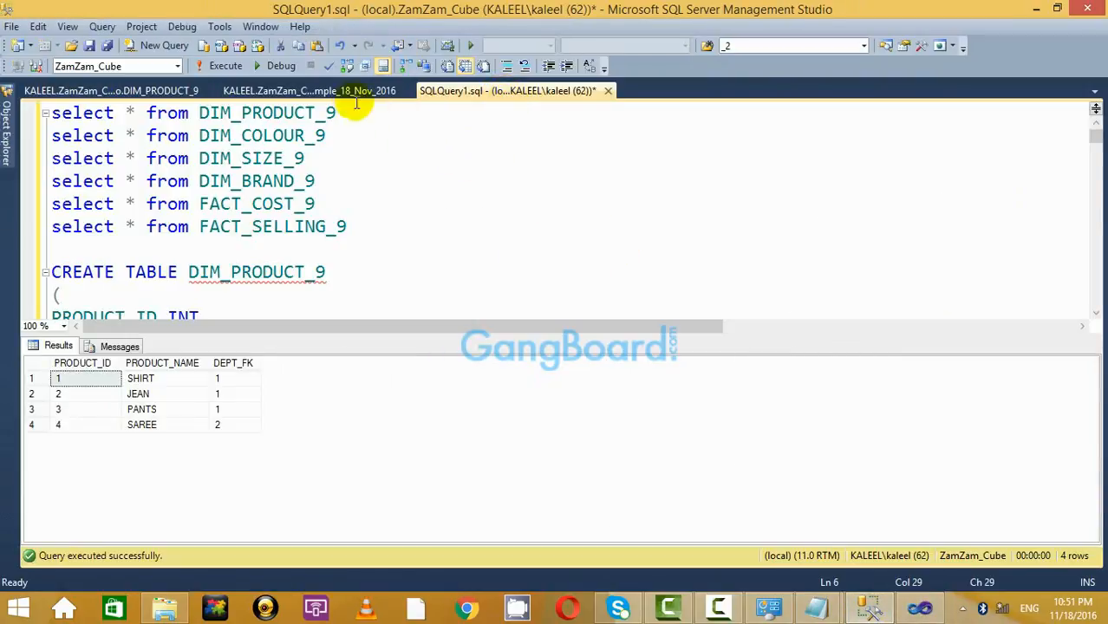
click(356, 94)
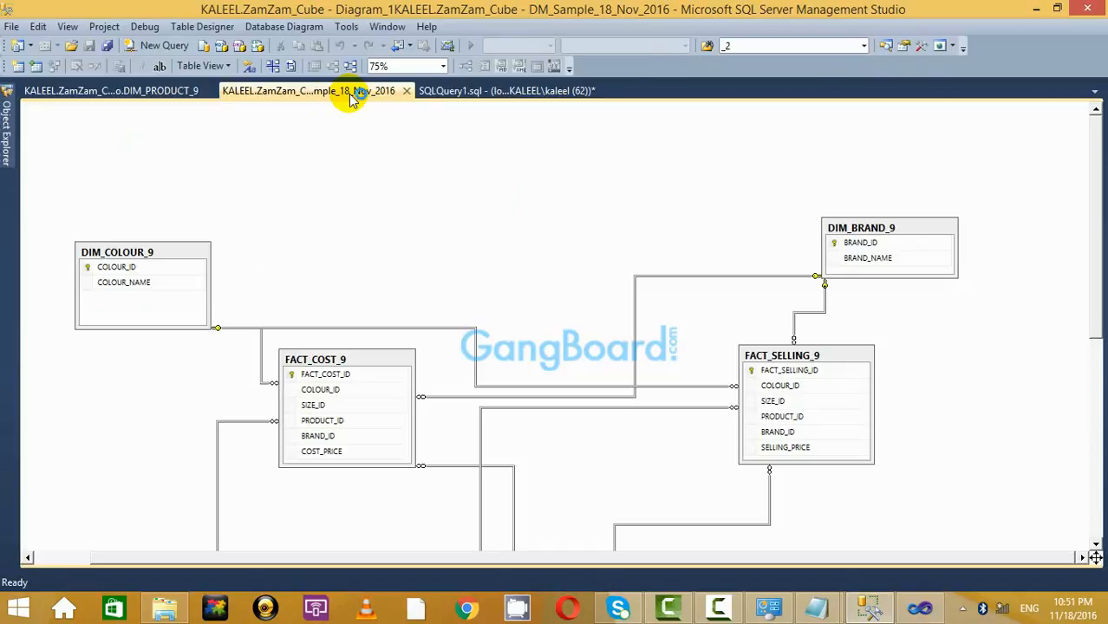
click(921, 612)
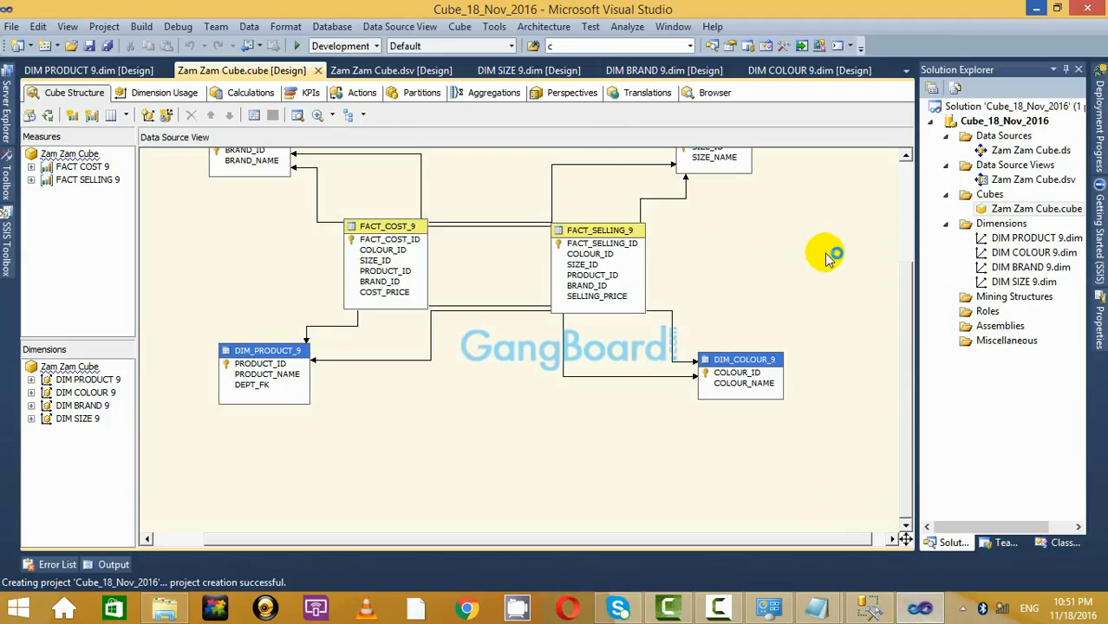
Open the Zam Zam Cube data source view and refresh it, finding no changes.
double_click(1027, 180)
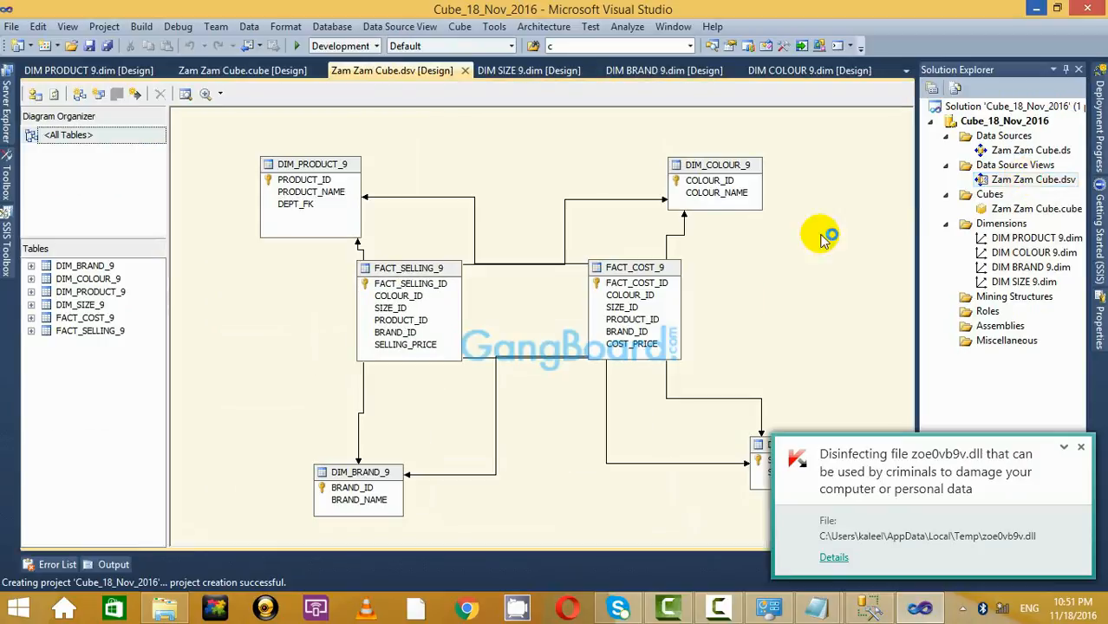
click(50, 96)
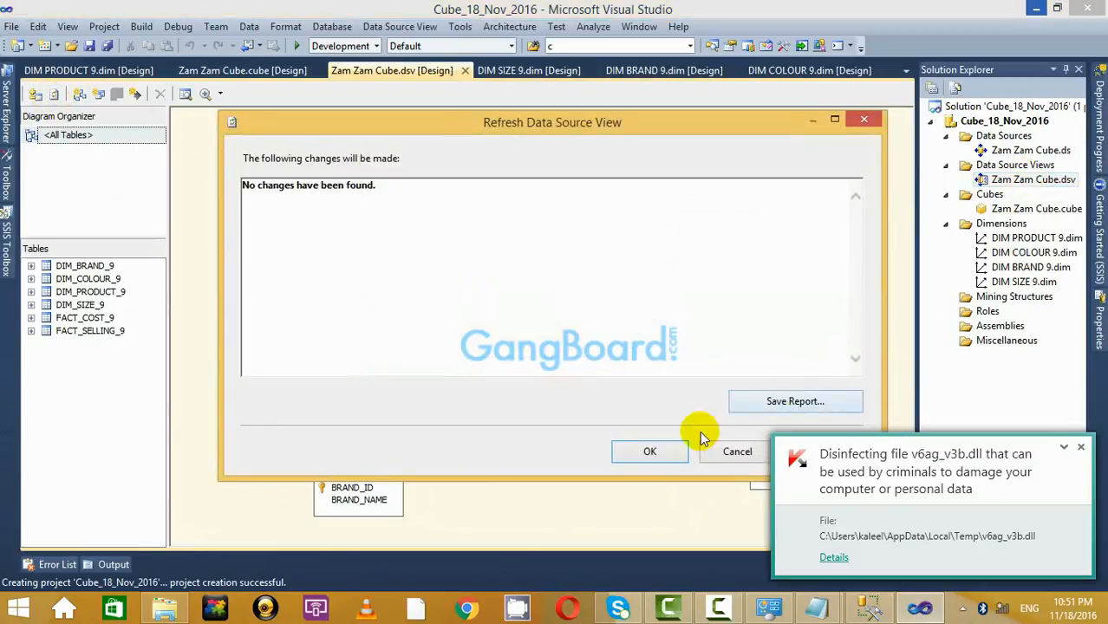
click(1080, 448)
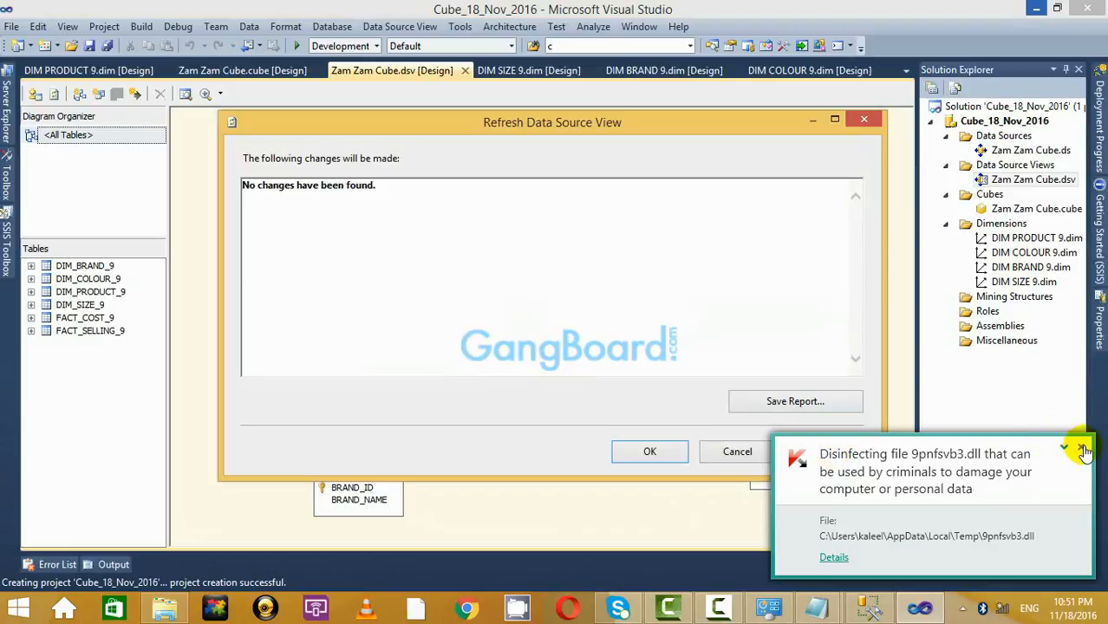
click(1080, 447)
click(656, 453)
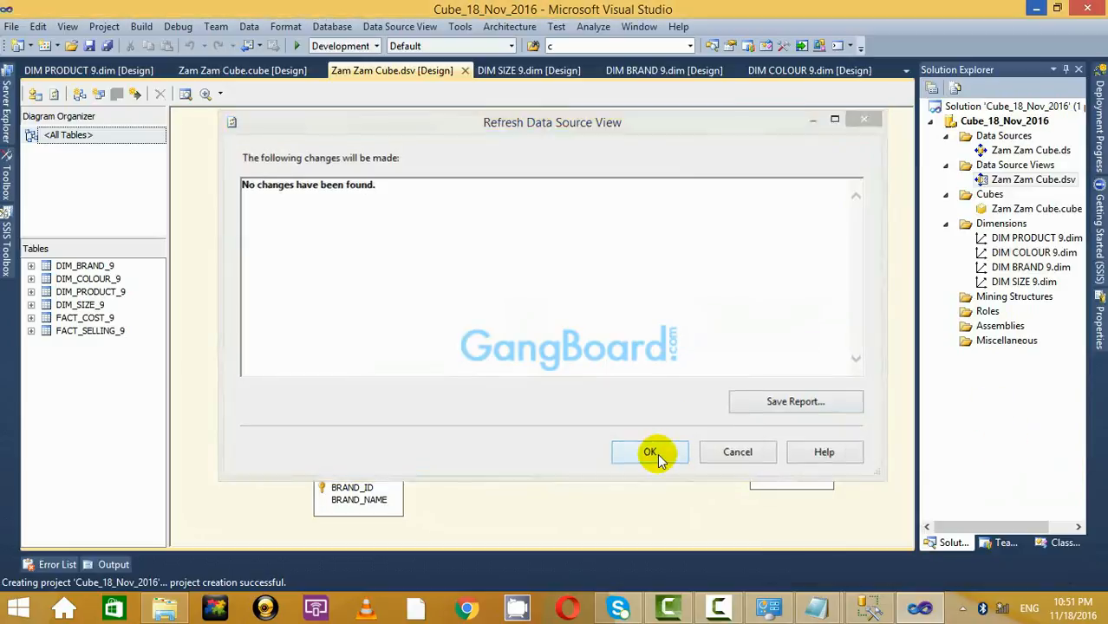
scroll(698, 290, down, 3)
scroll(699, 290, up, 3)
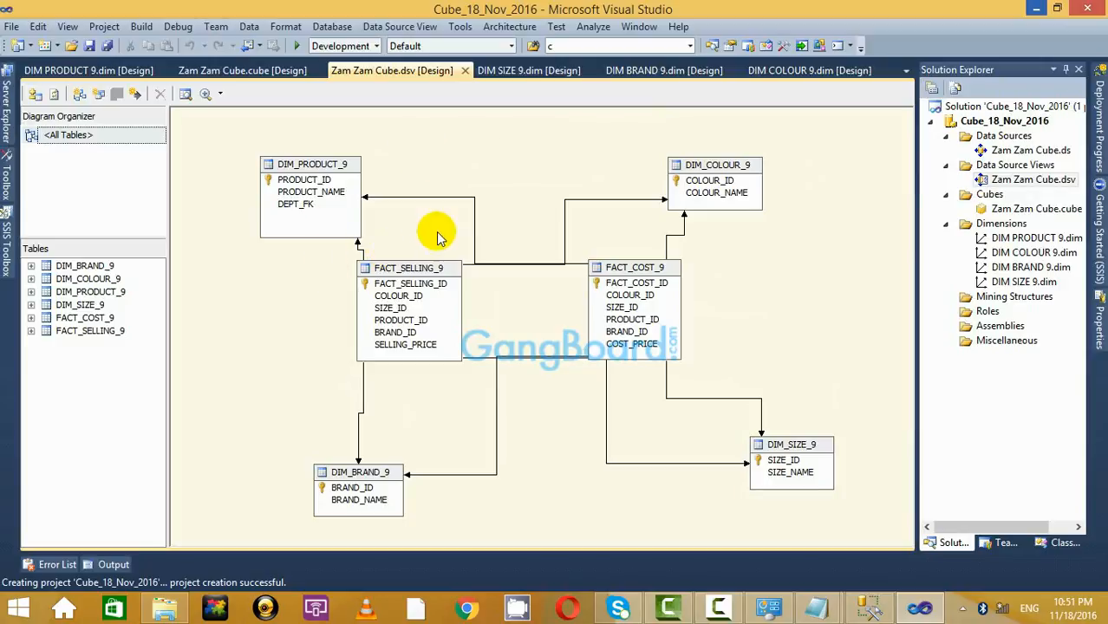
Add DIM_DEPT_9 via Add/Remove Tables and place it below DIM_PRODUCT_9.
right_click(763, 257)
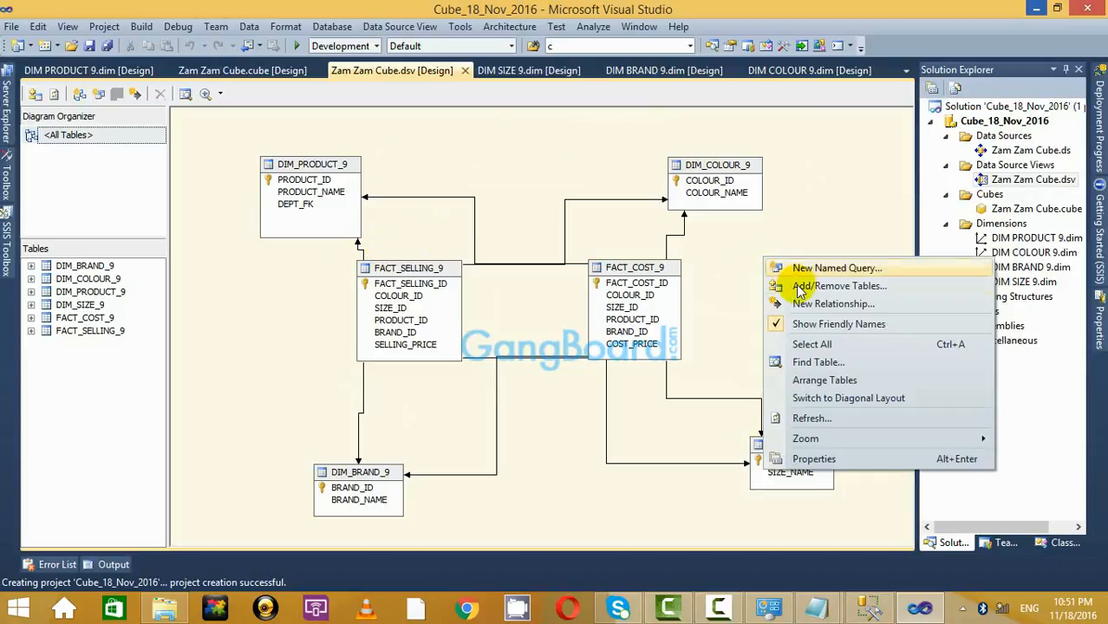
click(812, 287)
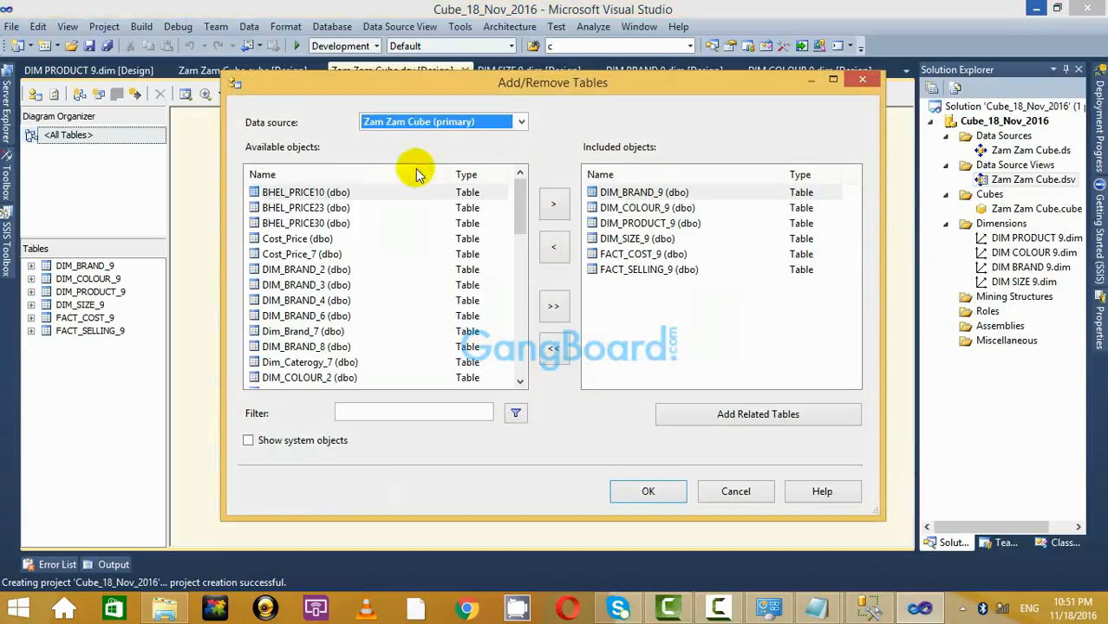
drag(520, 213, 508, 278)
click(309, 258)
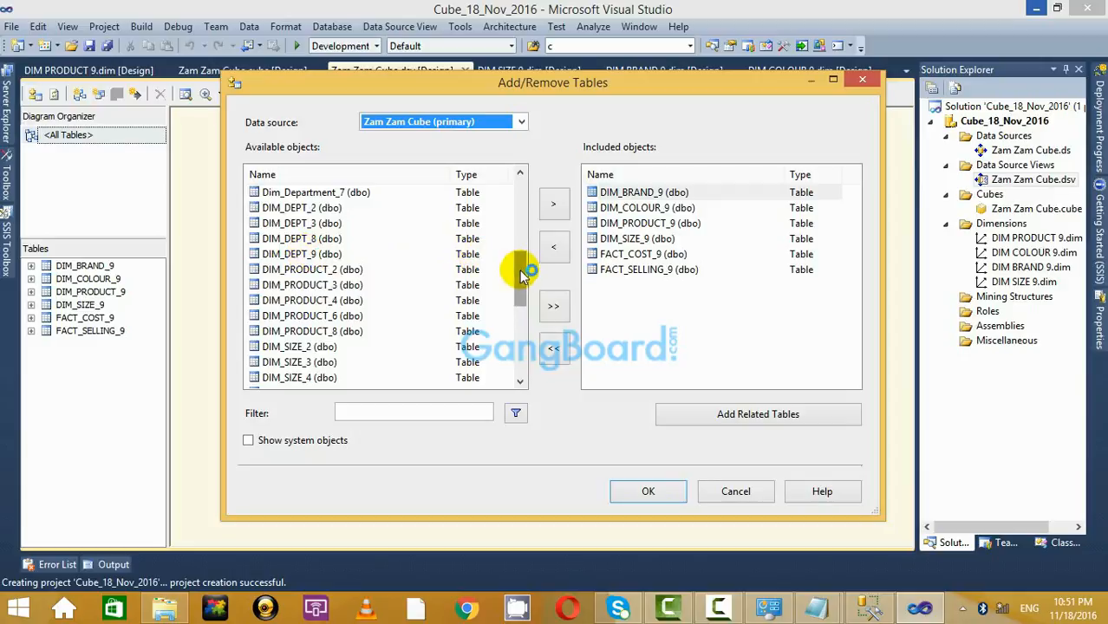
drag(519, 265, 518, 348)
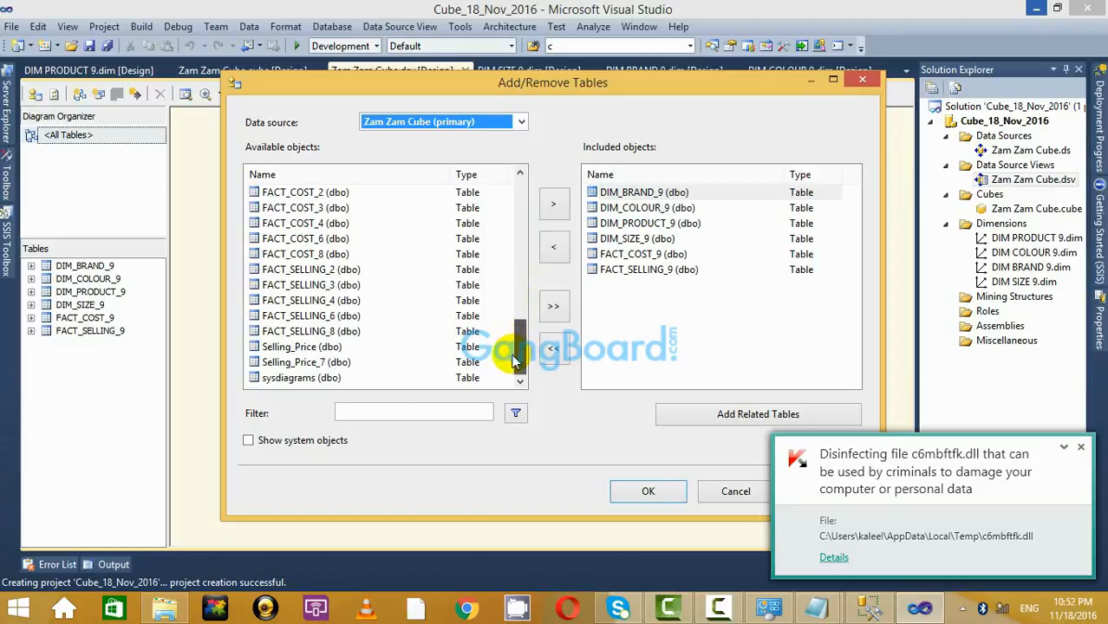
click(1080, 449)
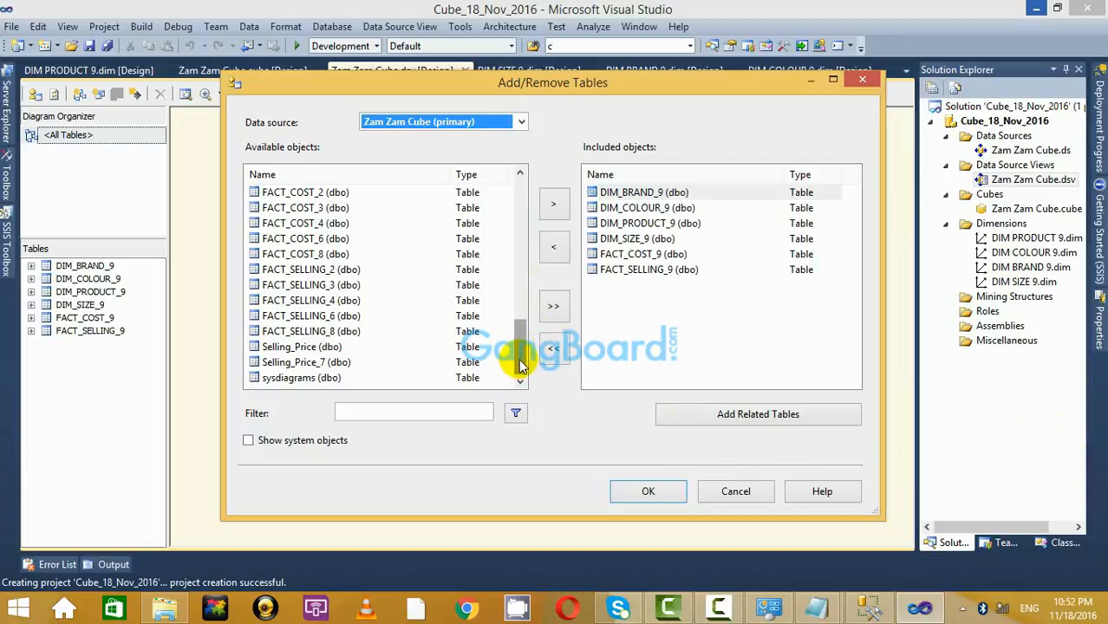
drag(520, 366, 521, 291)
click(338, 269)
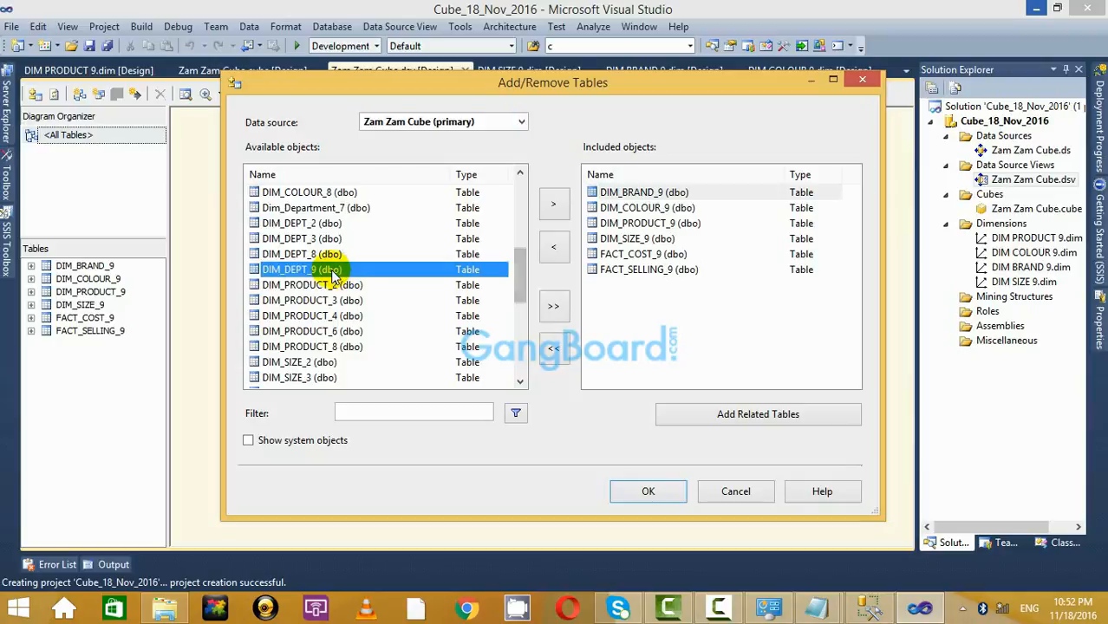
click(554, 208)
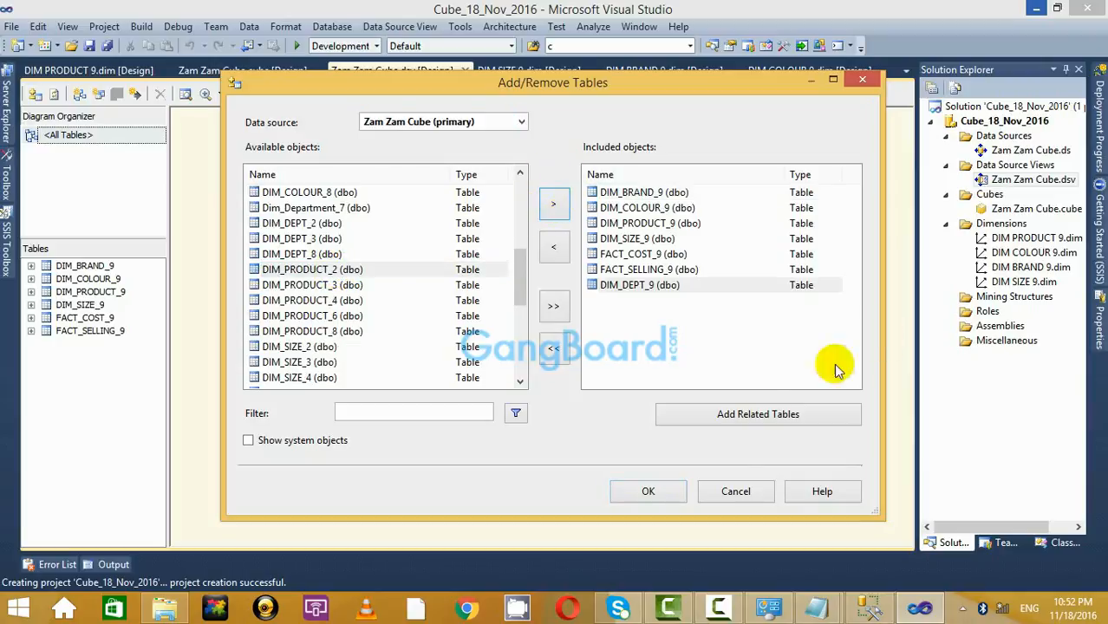
click(650, 489)
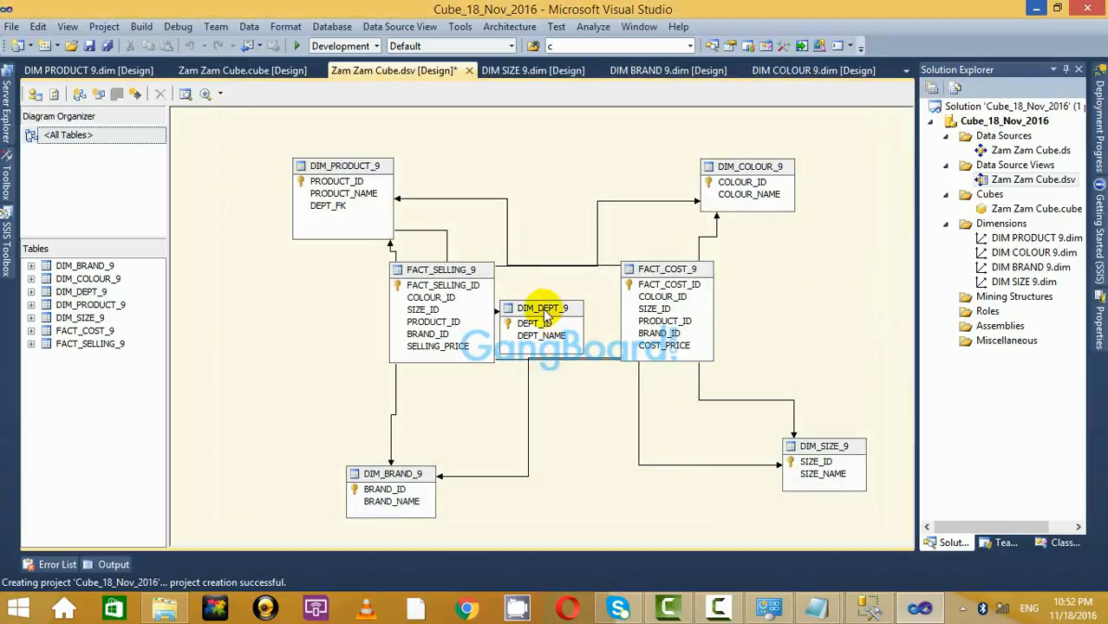
drag(546, 316, 279, 390)
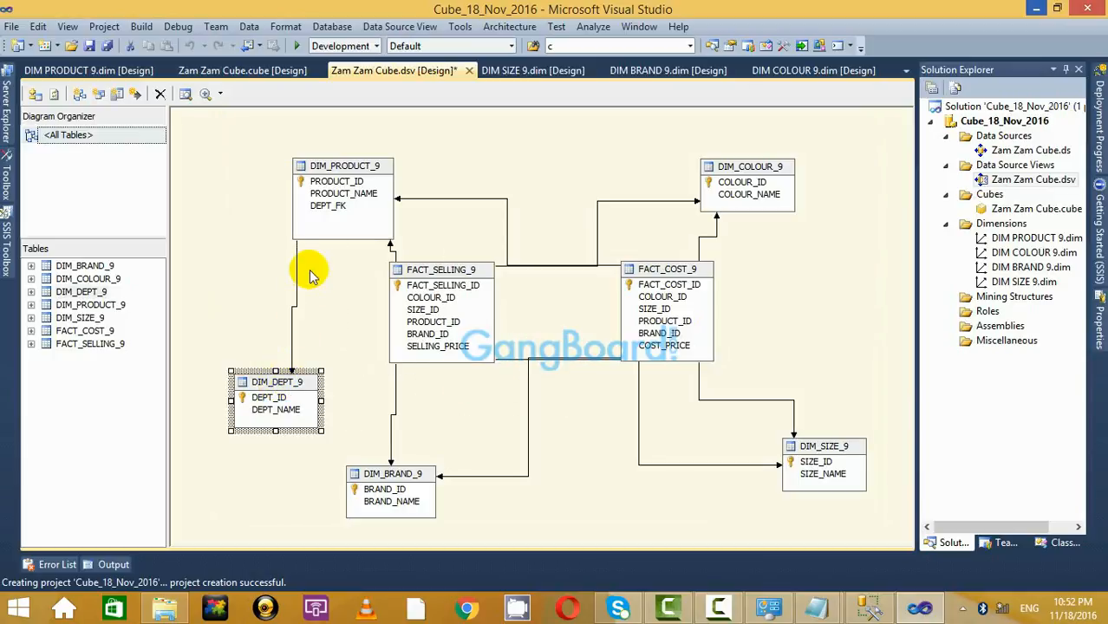
click(566, 161)
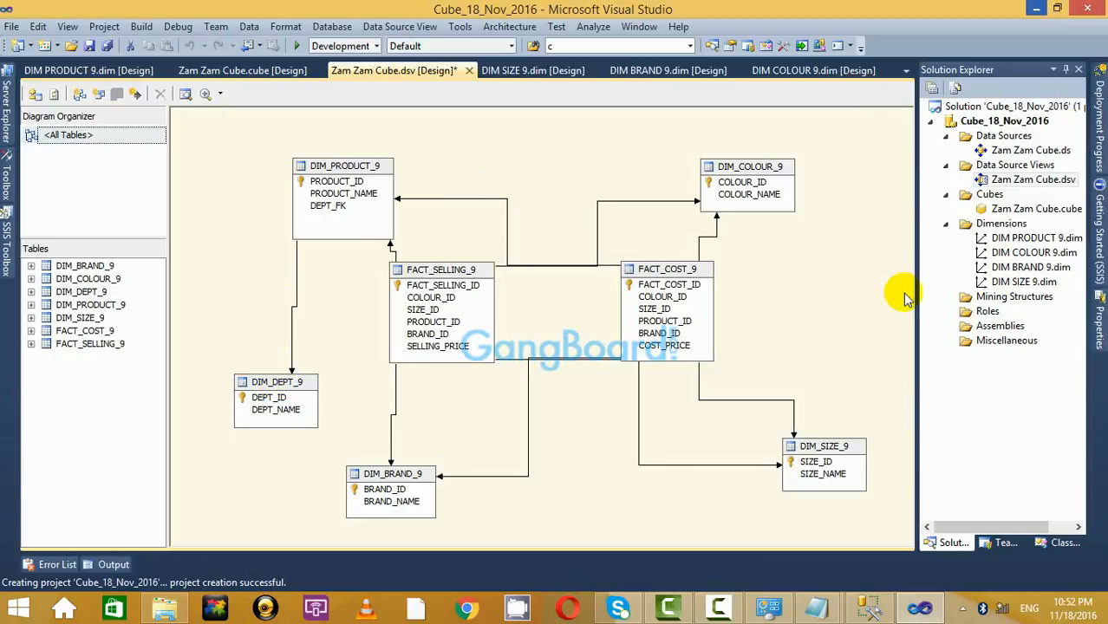
Switch between the cube and data source view designers and inspect the Dimensions folder menu.
double_click(1037, 210)
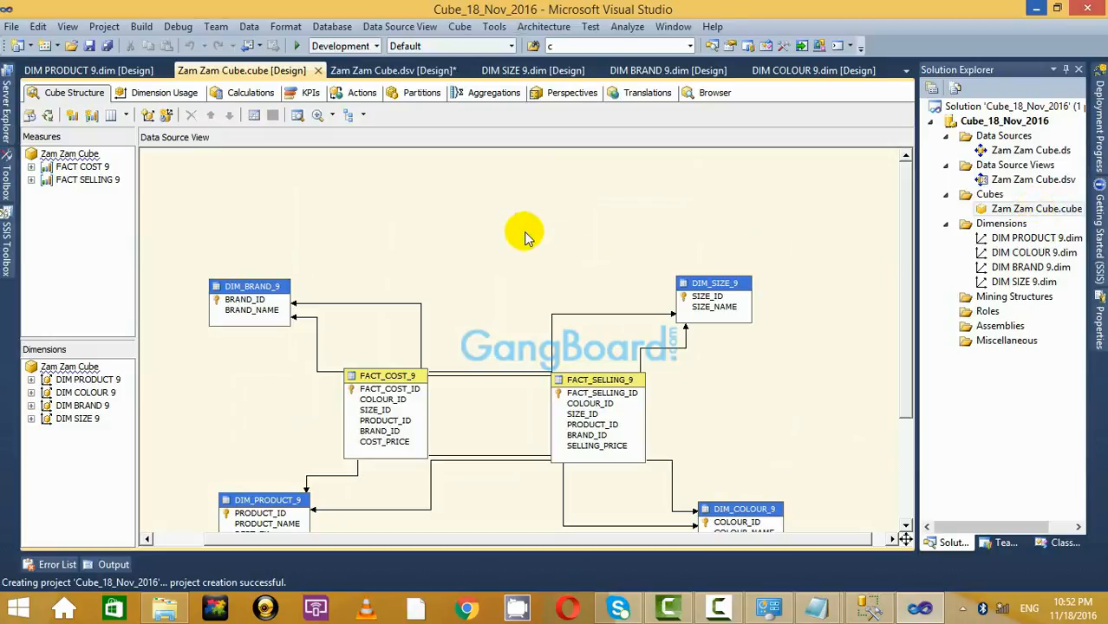
scroll(525, 236, up, 3)
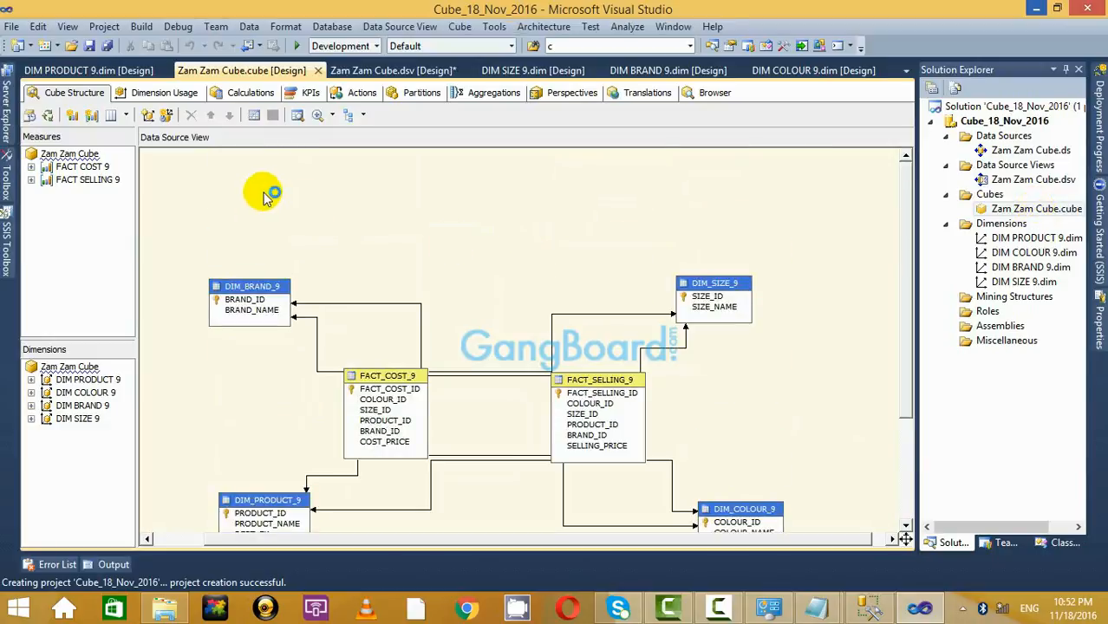
double_click(1033, 180)
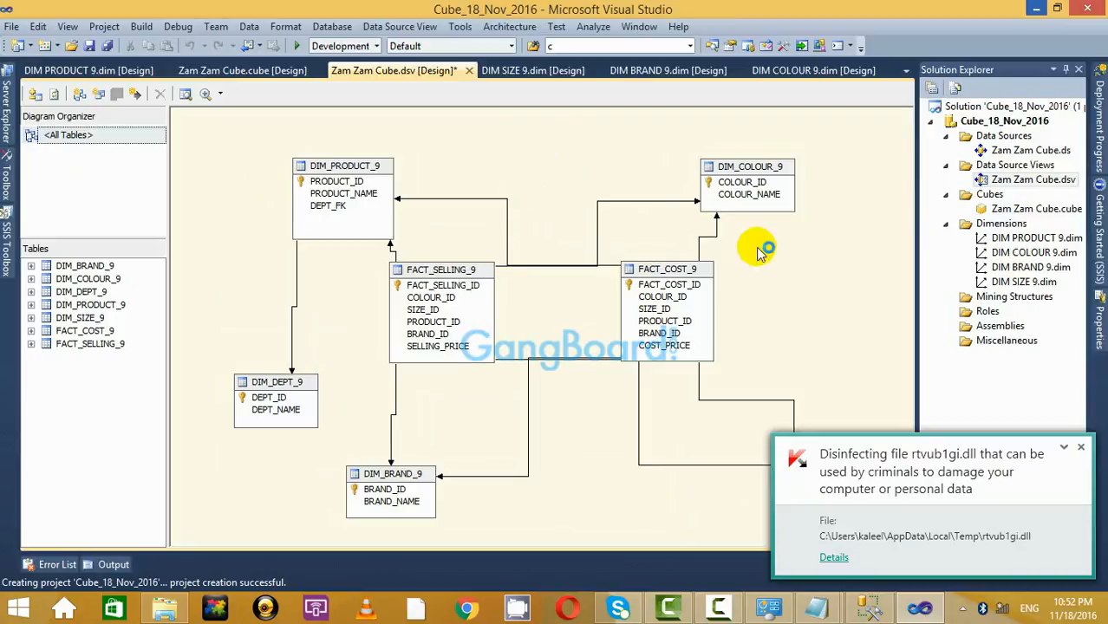
double_click(1010, 209)
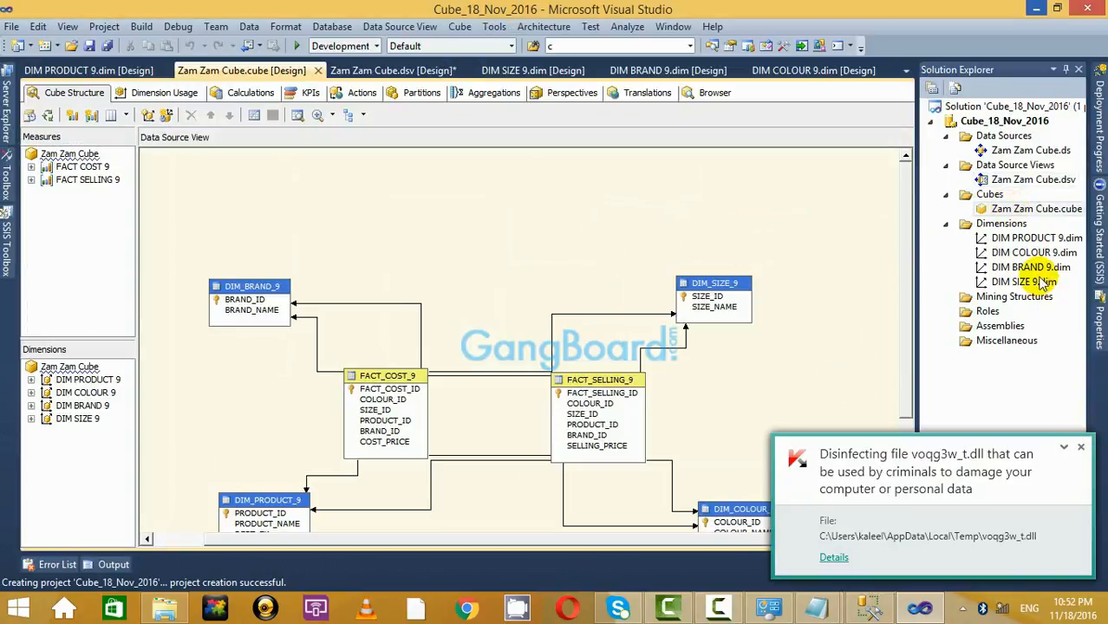
click(1080, 447)
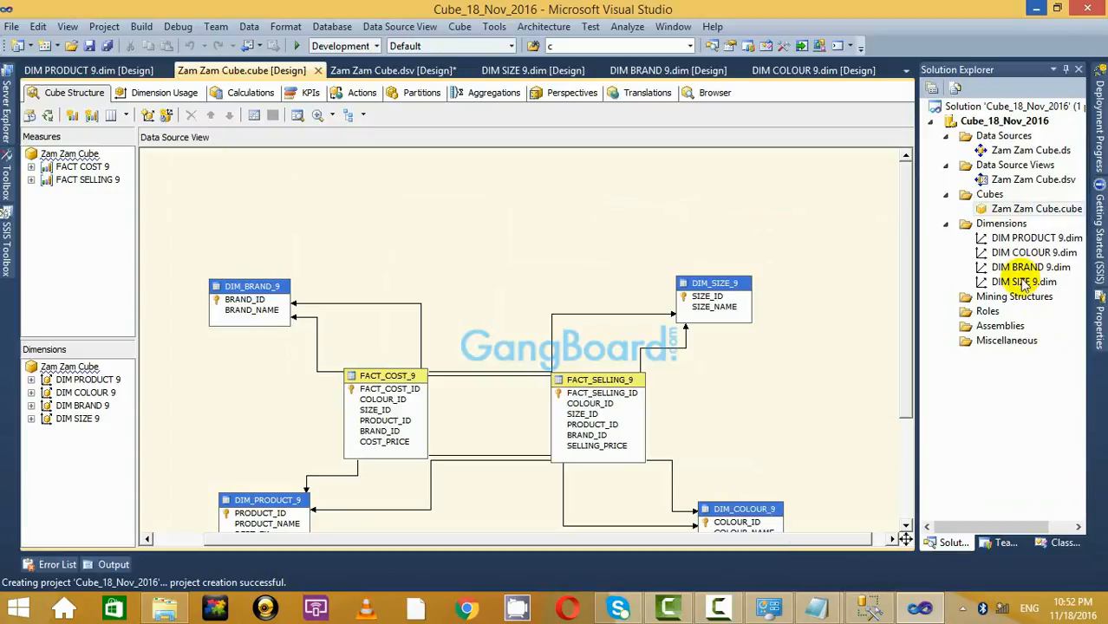
click(1009, 229)
right_click(1011, 231)
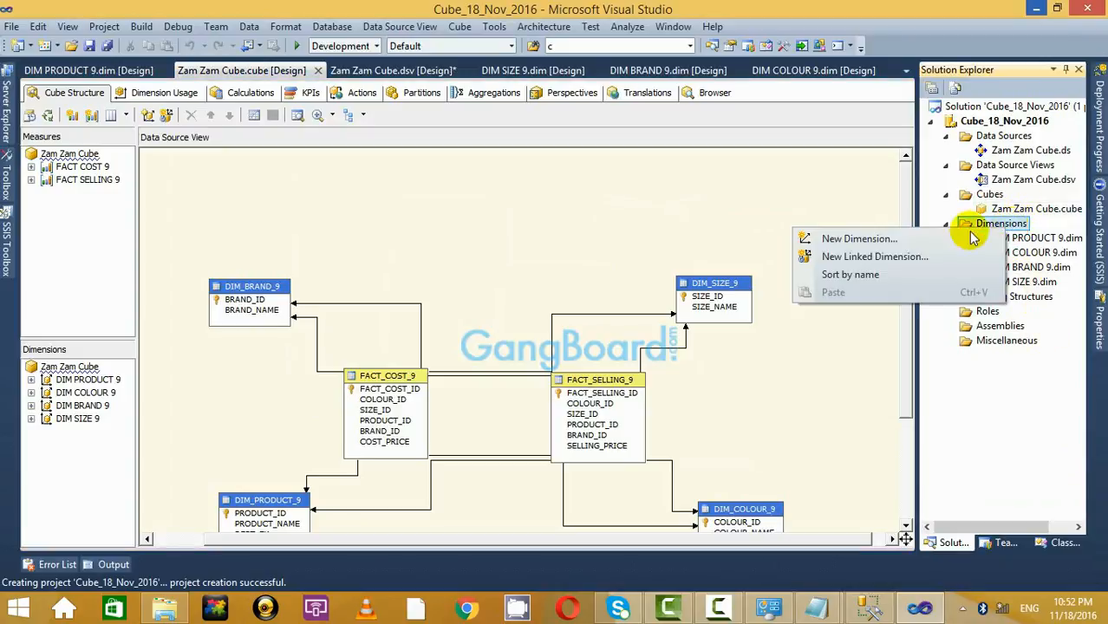
click(859, 239)
Open the Add Cube Dimension dialog and close it without adding anything.
right_click(65, 371)
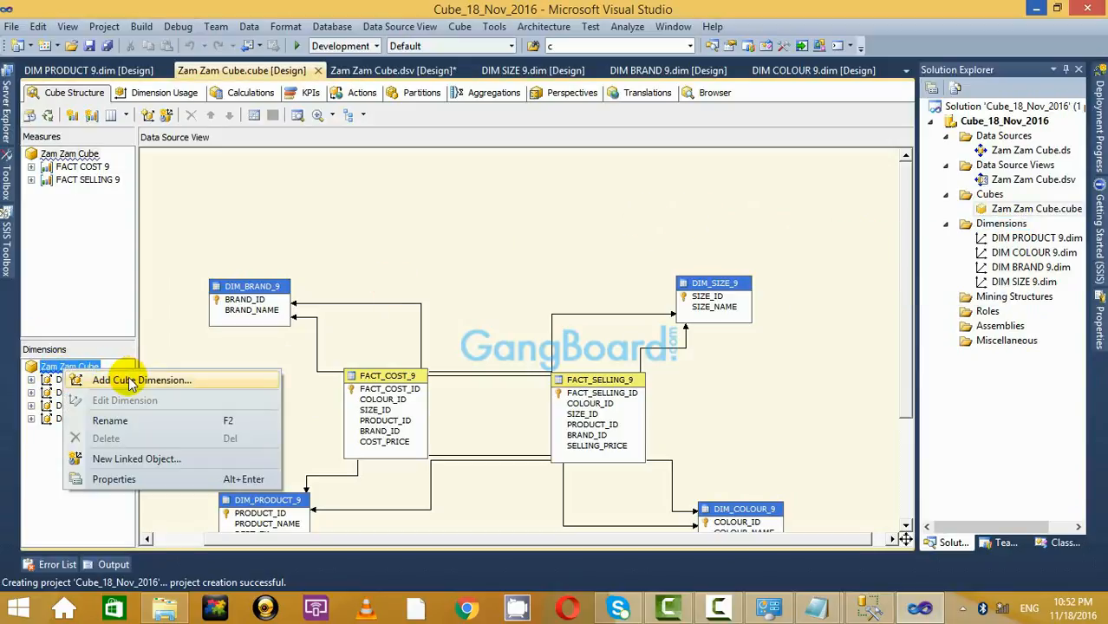
click(126, 378)
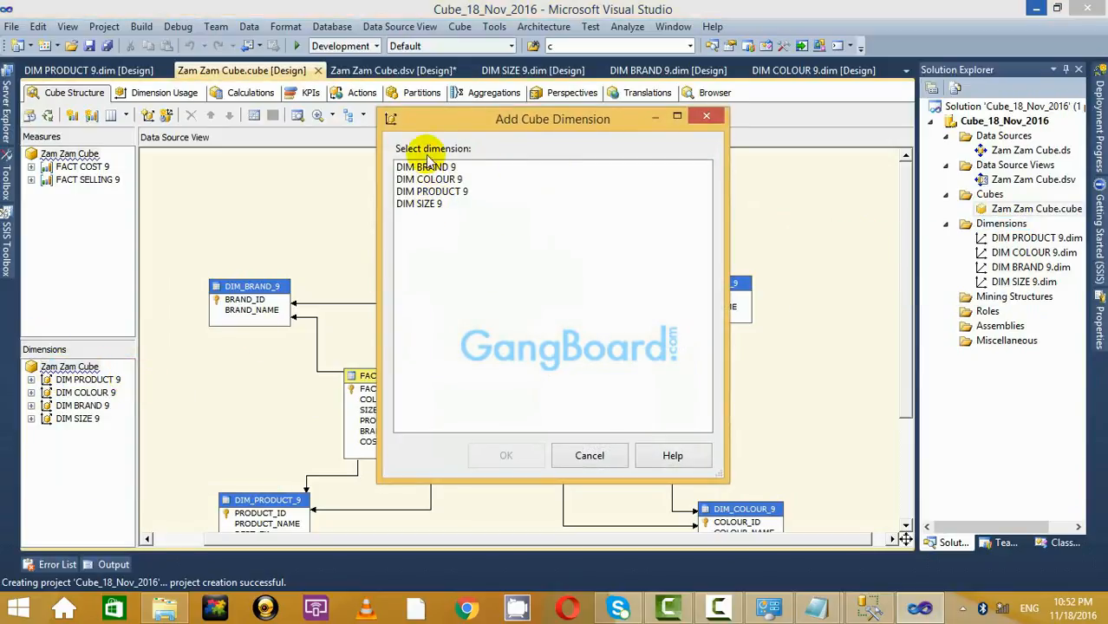
click(706, 117)
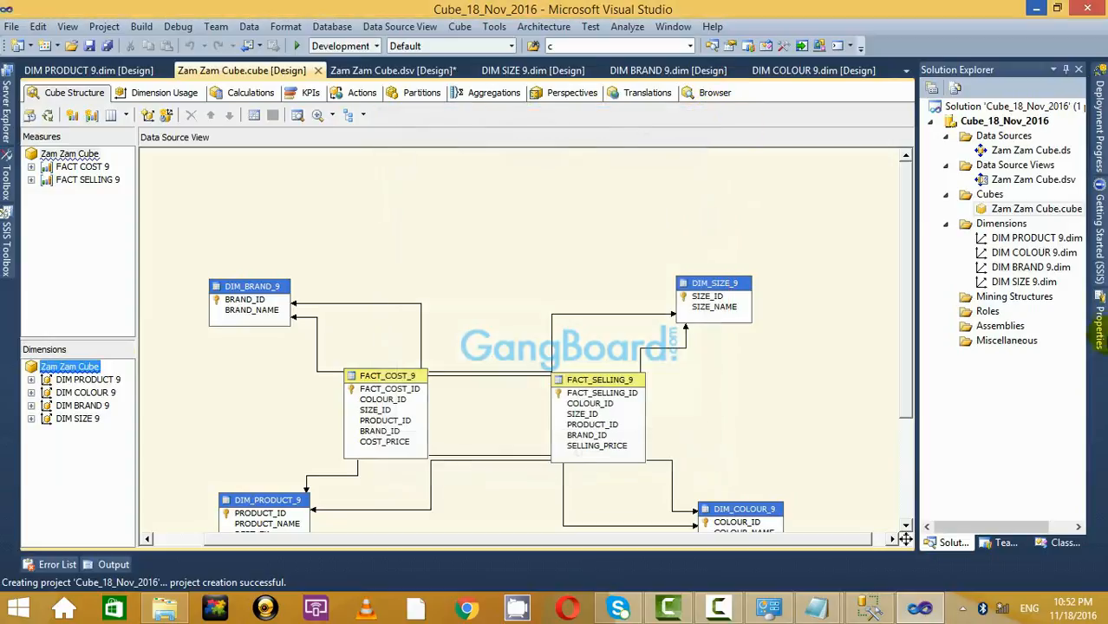
right_click(1011, 224)
Build a new dimension from existing table DIM_DEPT_9 with DEPT_ID as key and name.
click(858, 231)
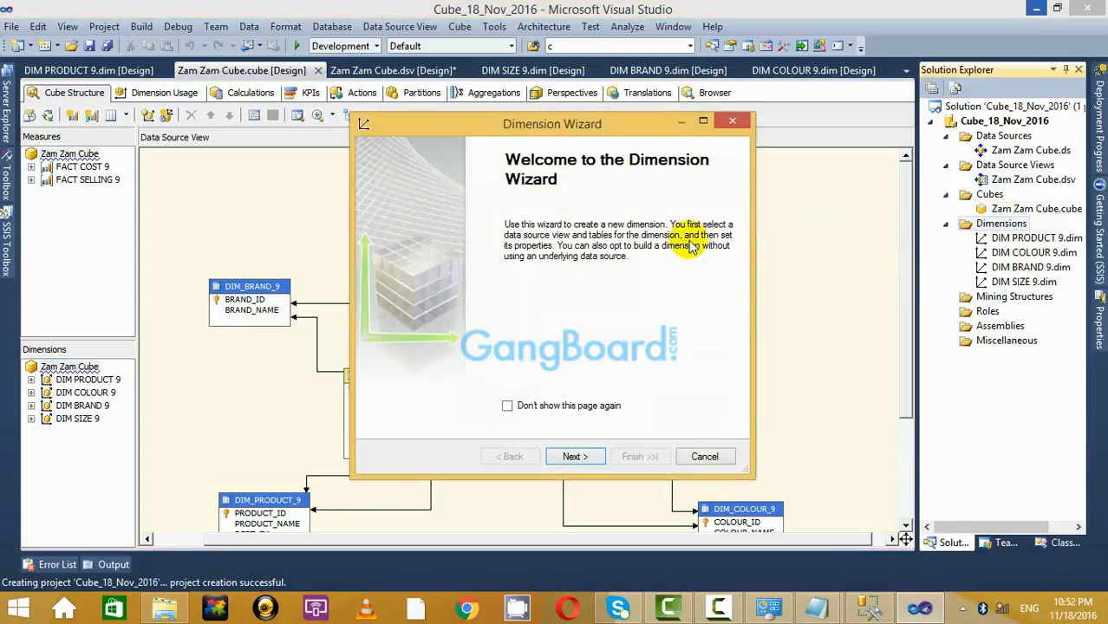
click(574, 460)
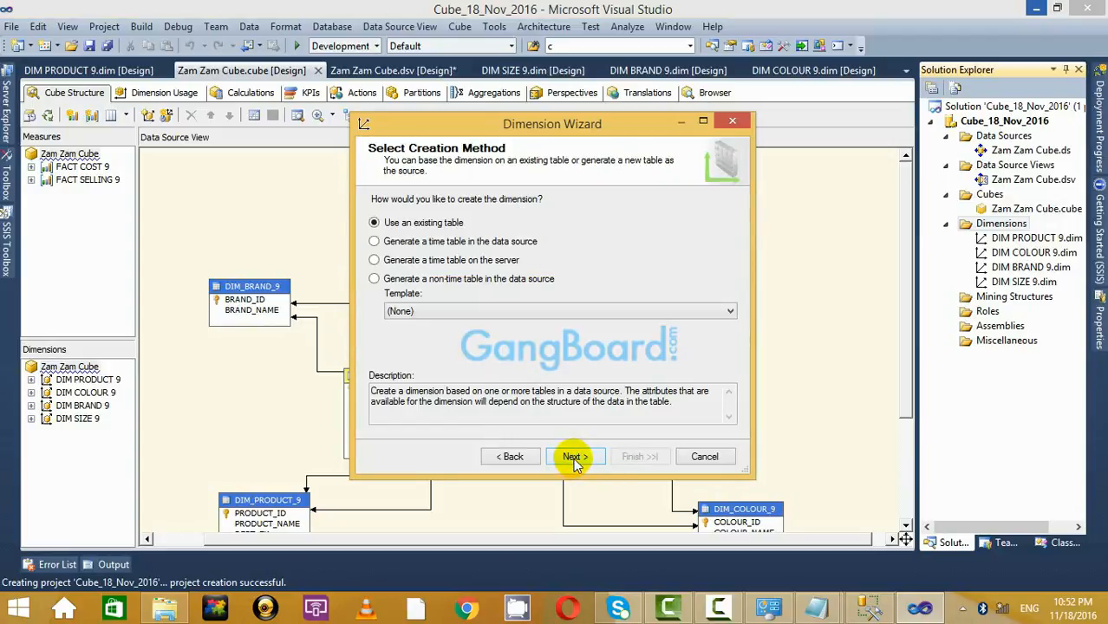
click(576, 454)
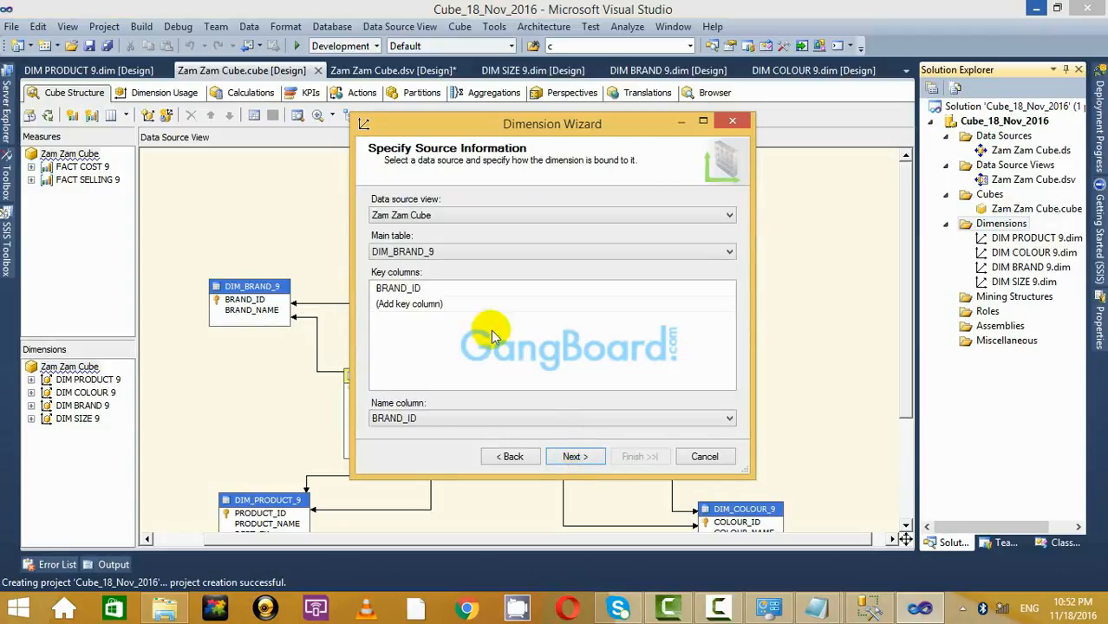
click(596, 250)
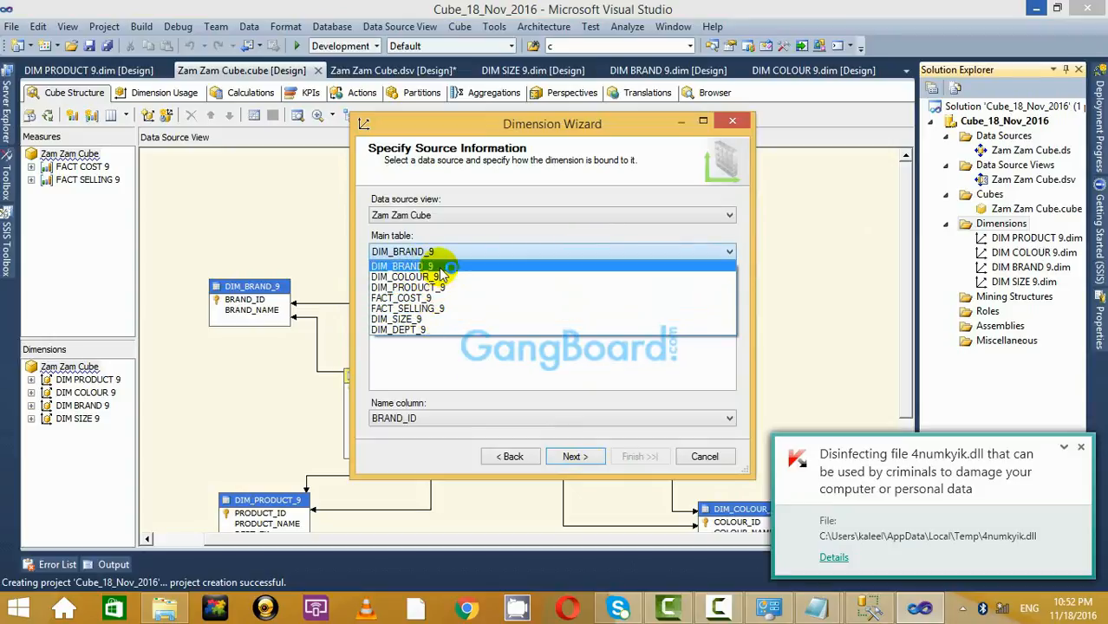
click(434, 329)
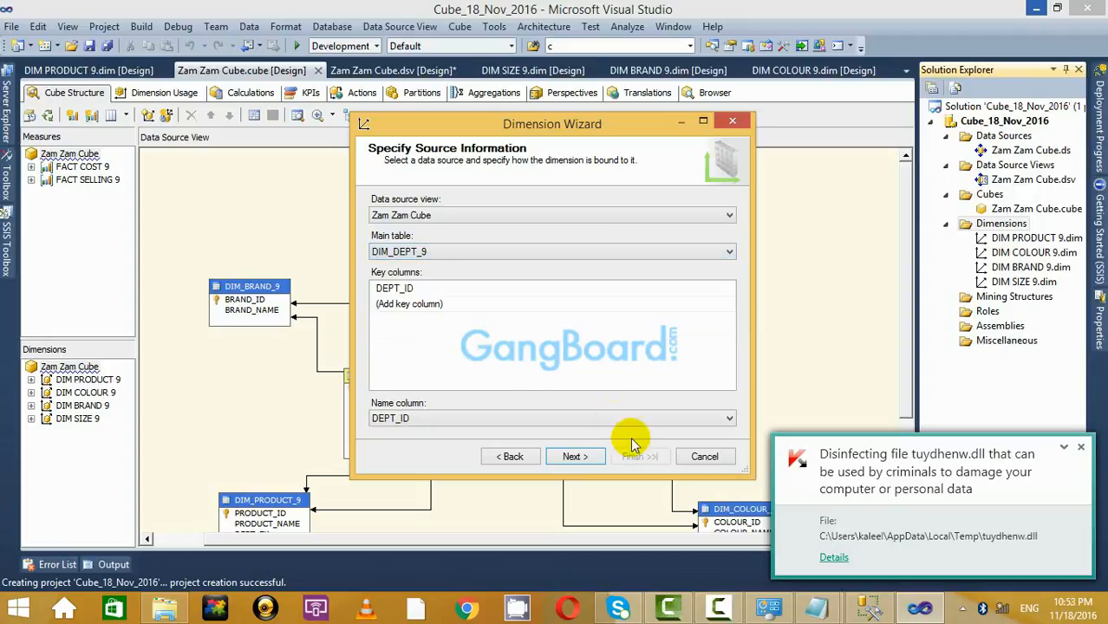
click(572, 456)
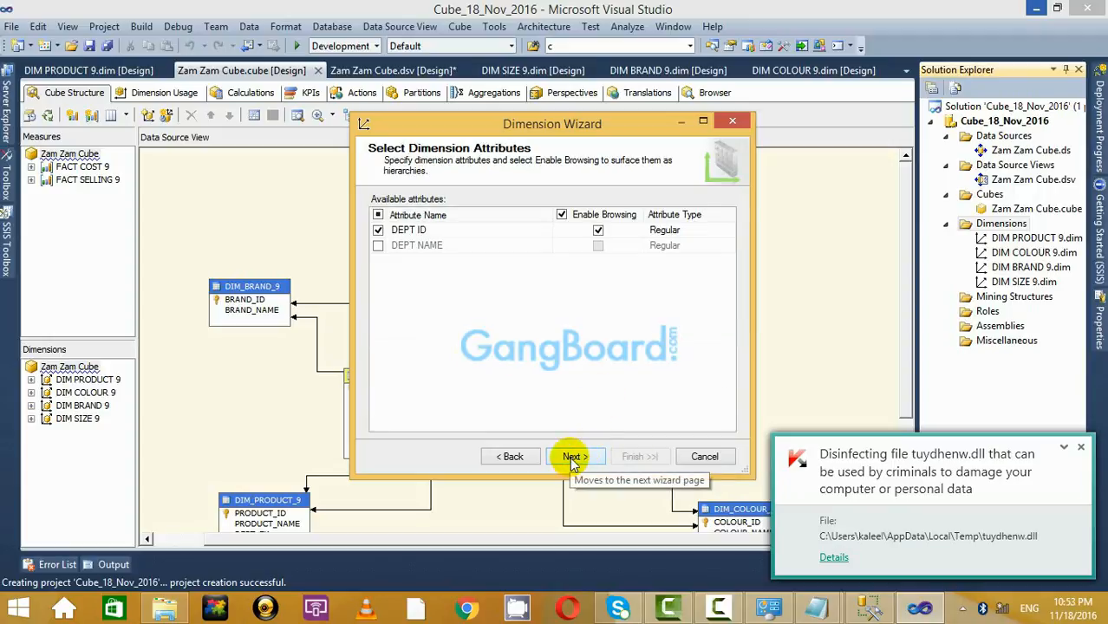
click(572, 457)
click(649, 453)
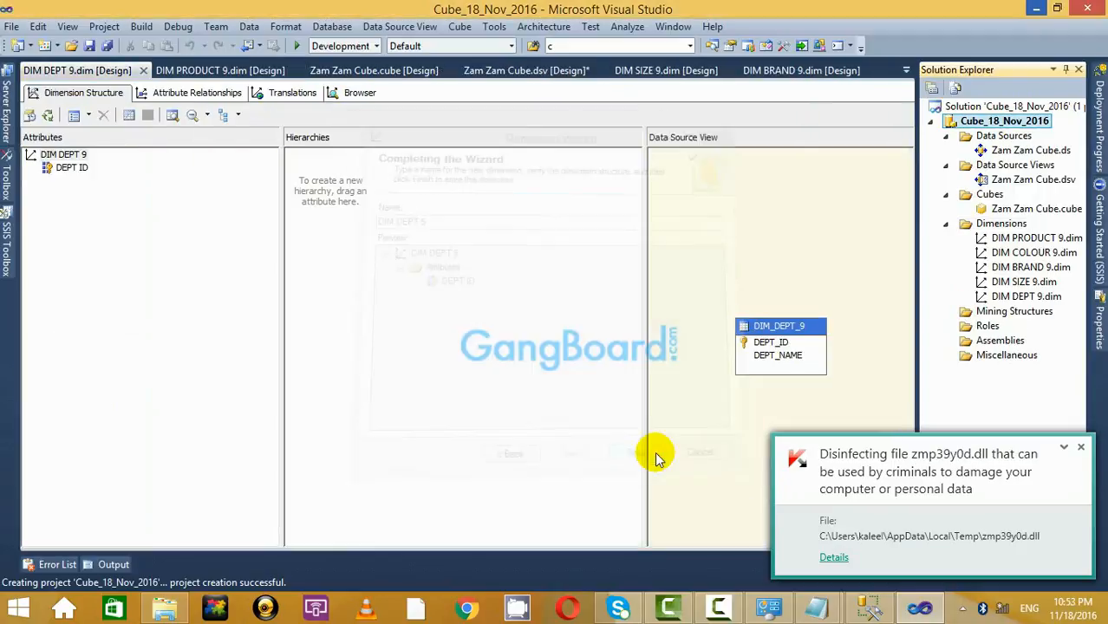
click(1079, 448)
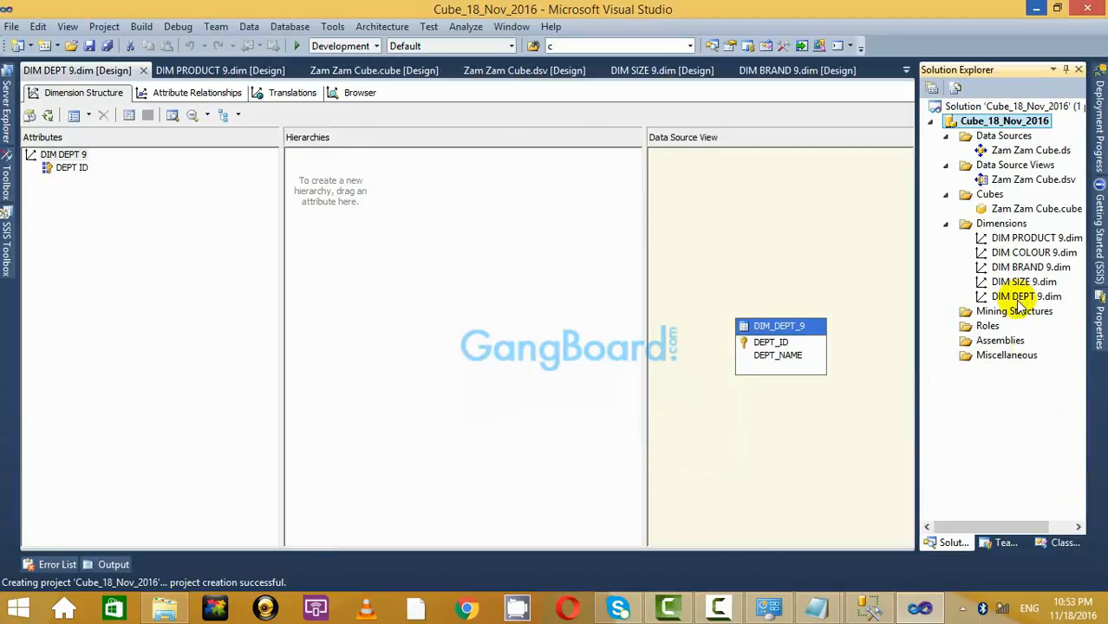
double_click(1011, 210)
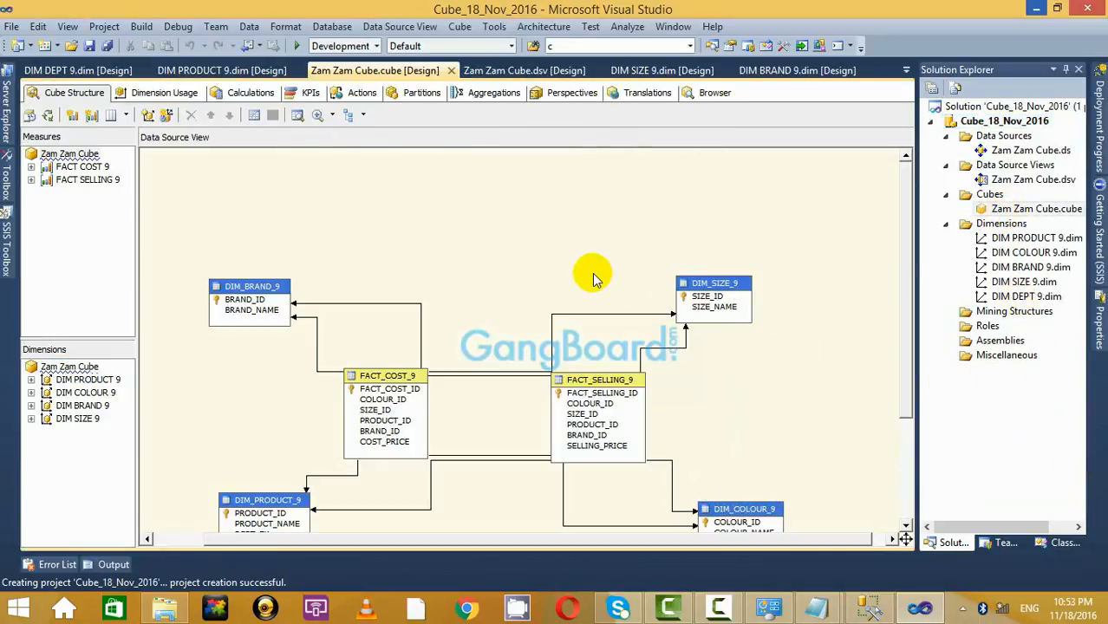
Rearrange DIM_SIZE_9, DIM_PRODUCT_9 and DIM_COLOUR_9 in the cube's structure diagram.
scroll(597, 282, up, 3)
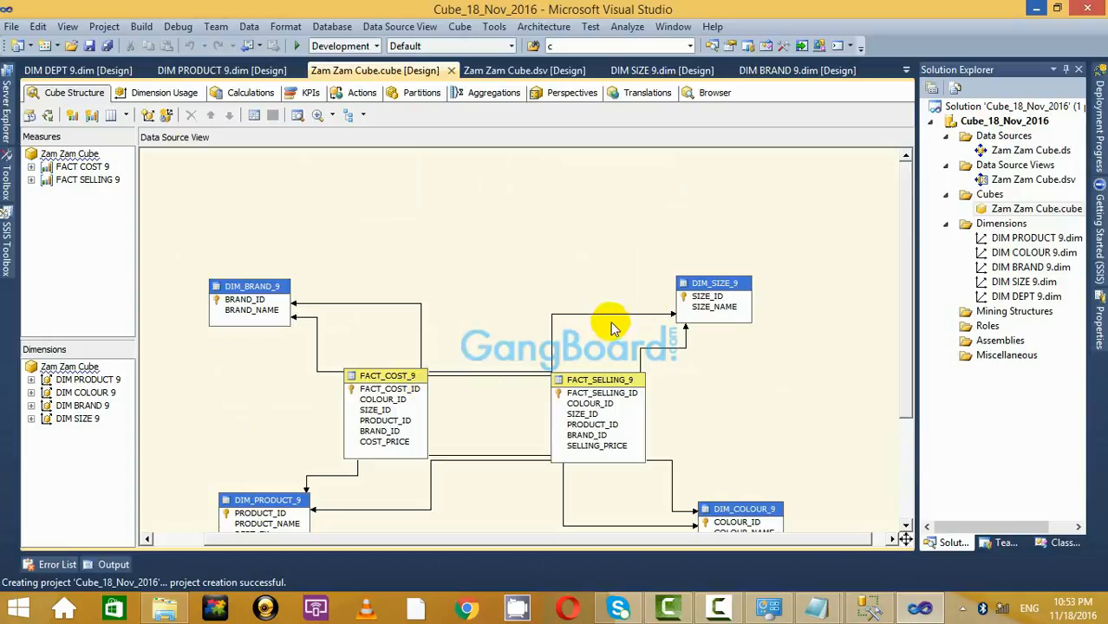
drag(705, 290, 740, 227)
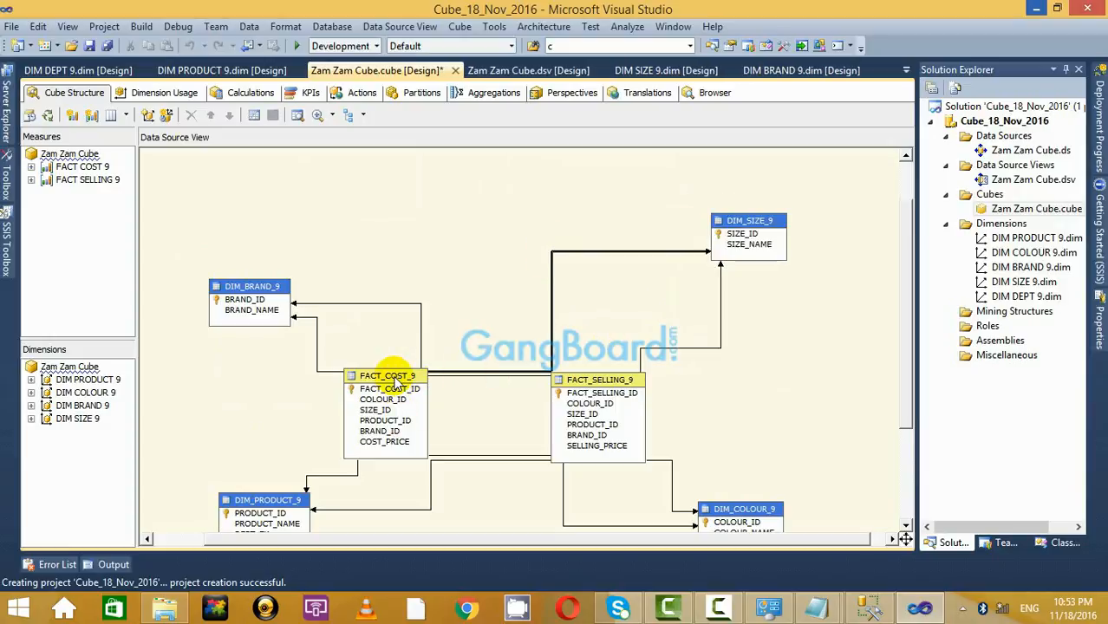
drag(394, 381, 453, 377)
drag(618, 380, 674, 365)
scroll(752, 379, down, 3)
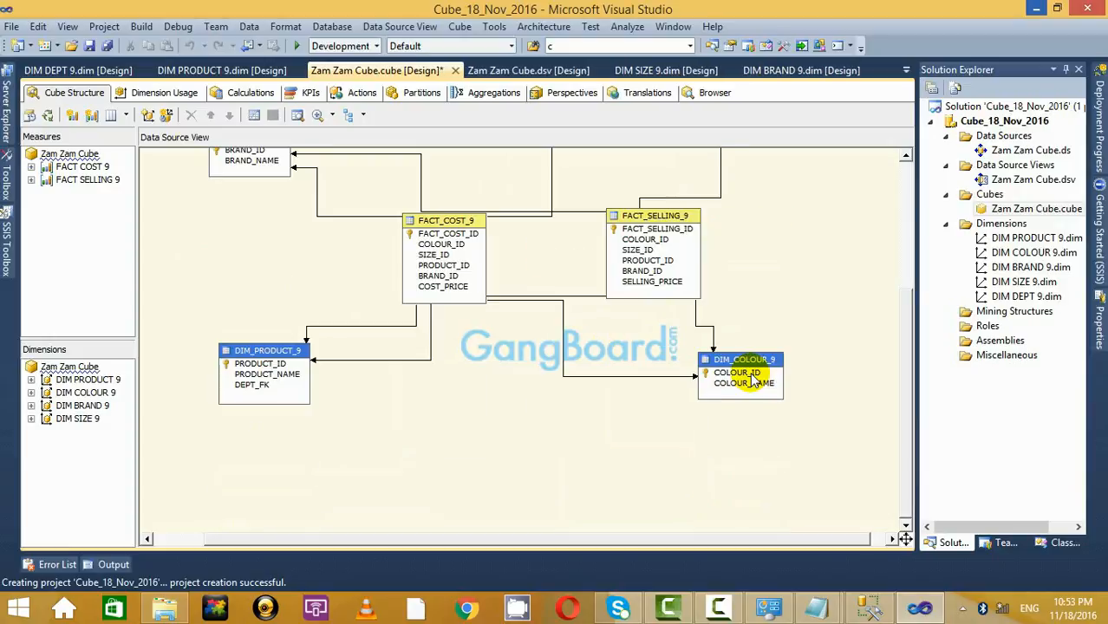
drag(287, 354, 337, 361)
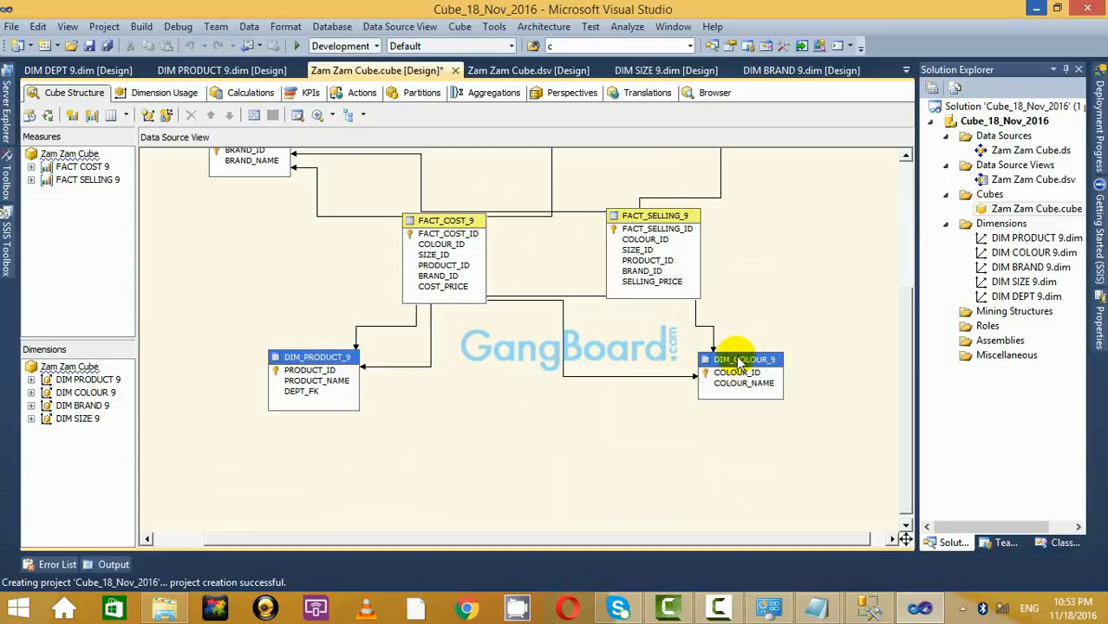
drag(739, 364, 757, 355)
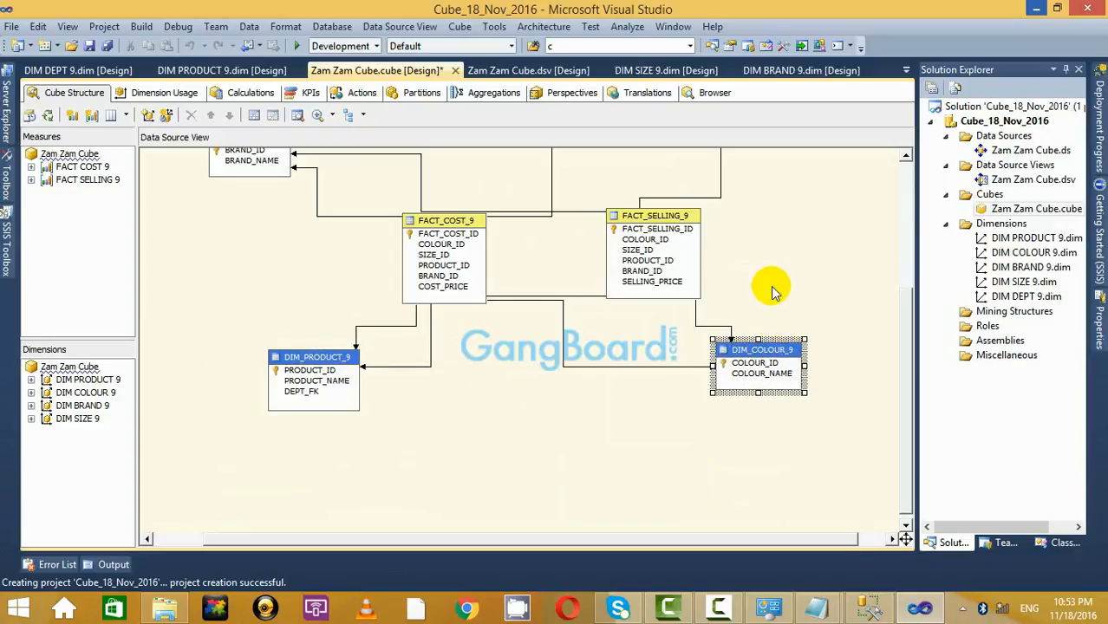
Add the DIM DEPT 9 dimension to the Zam Zam Cube.
click(1023, 296)
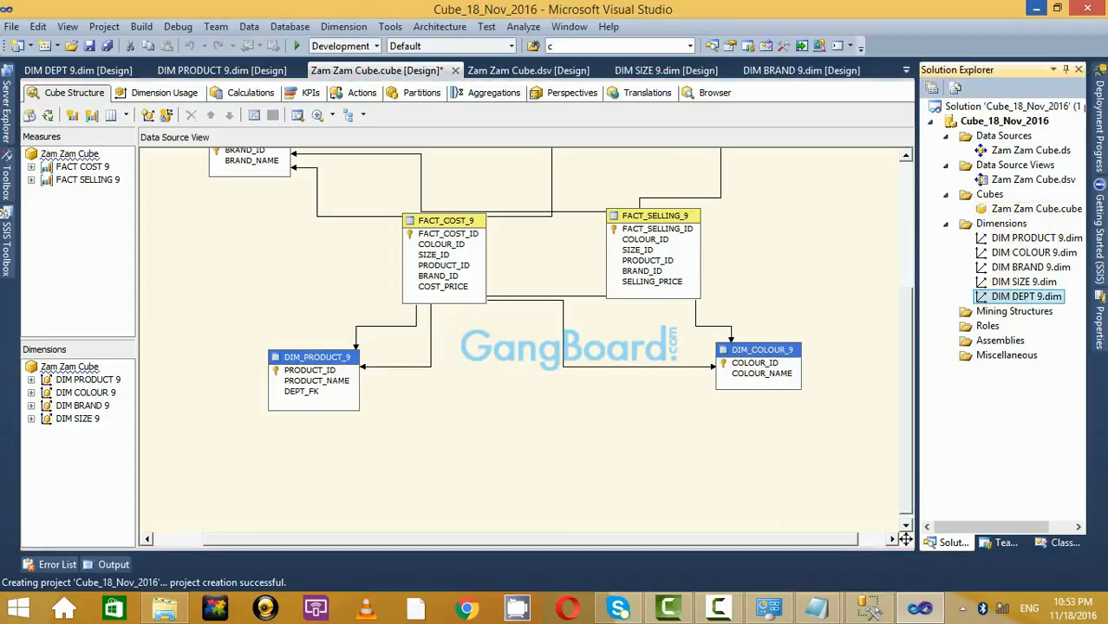
right_click(86, 369)
click(165, 374)
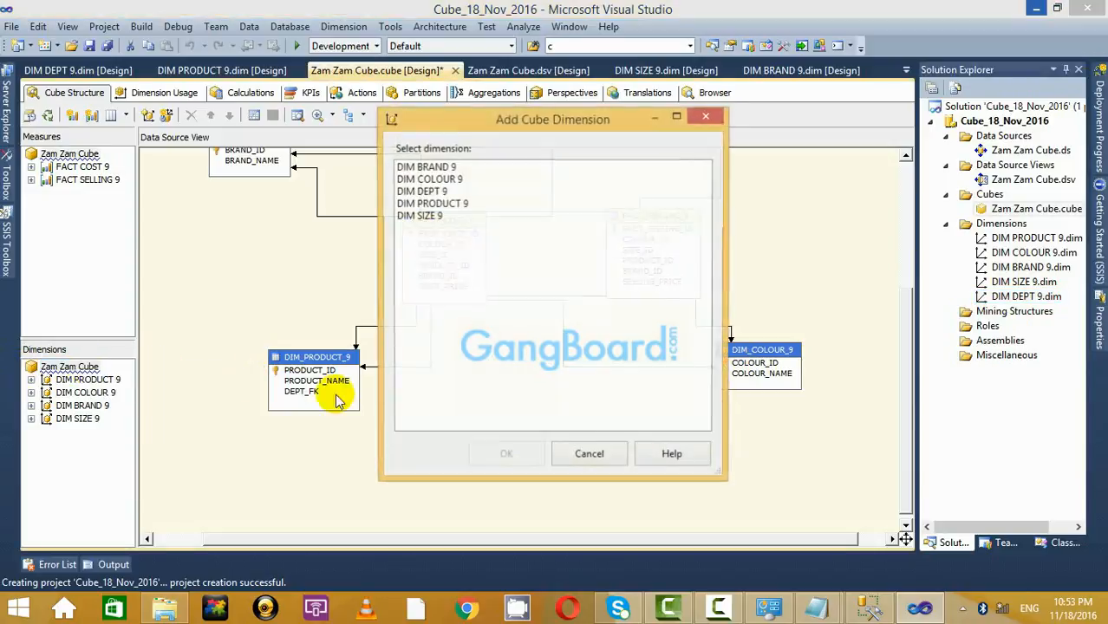
click(429, 192)
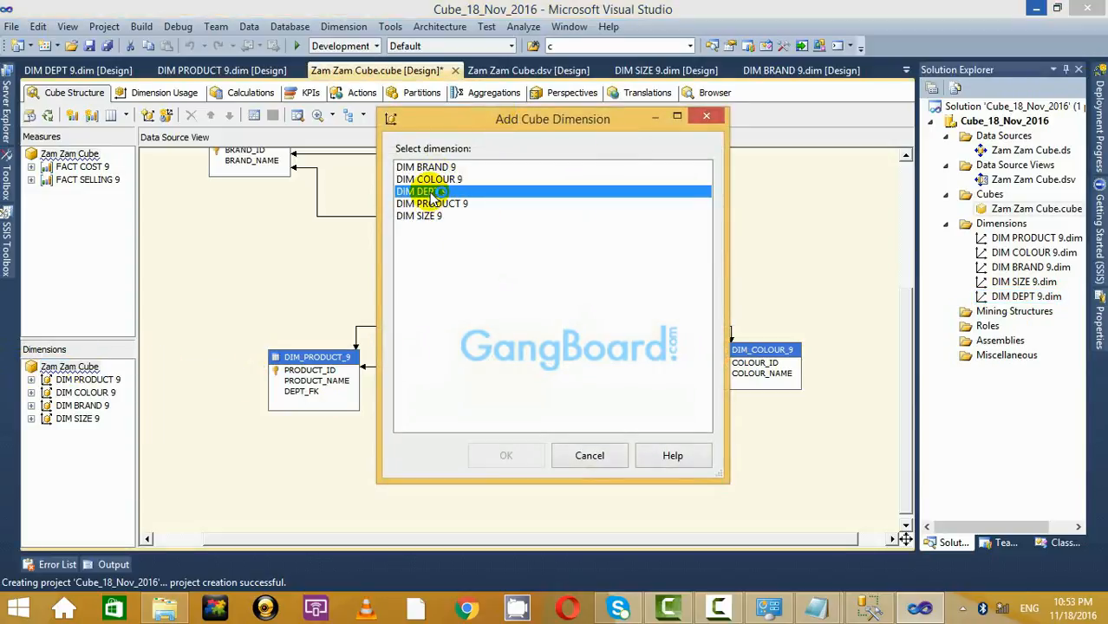
click(504, 456)
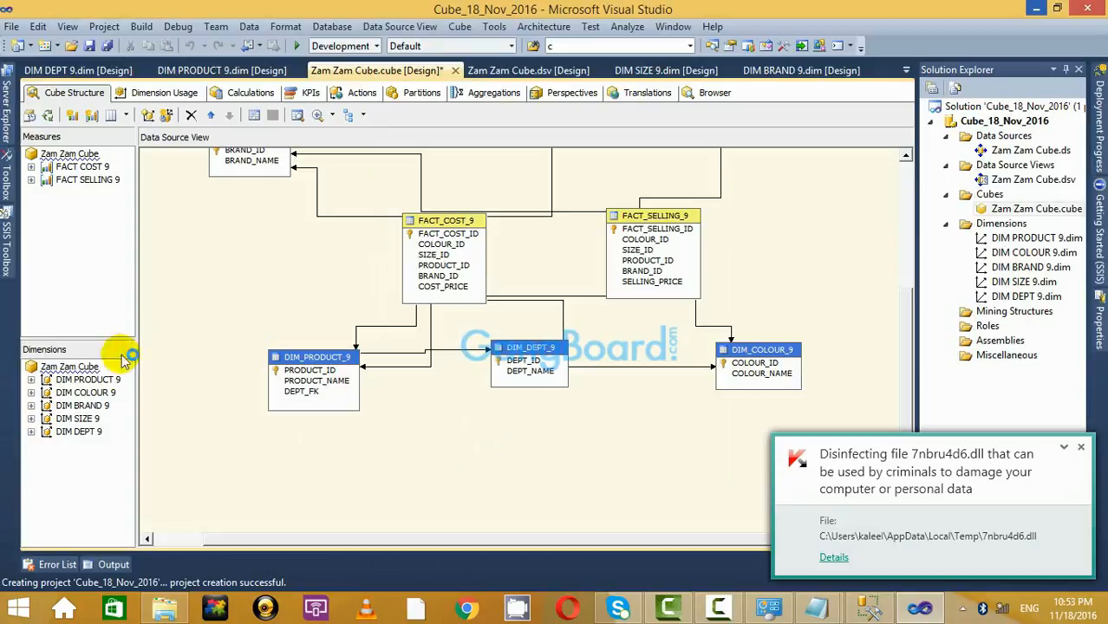
Reopen and cancel Add Cube Dimension, then drag DIM_DEPT_9 below DIM_PRODUCT_9.
right_click(90, 371)
click(192, 382)
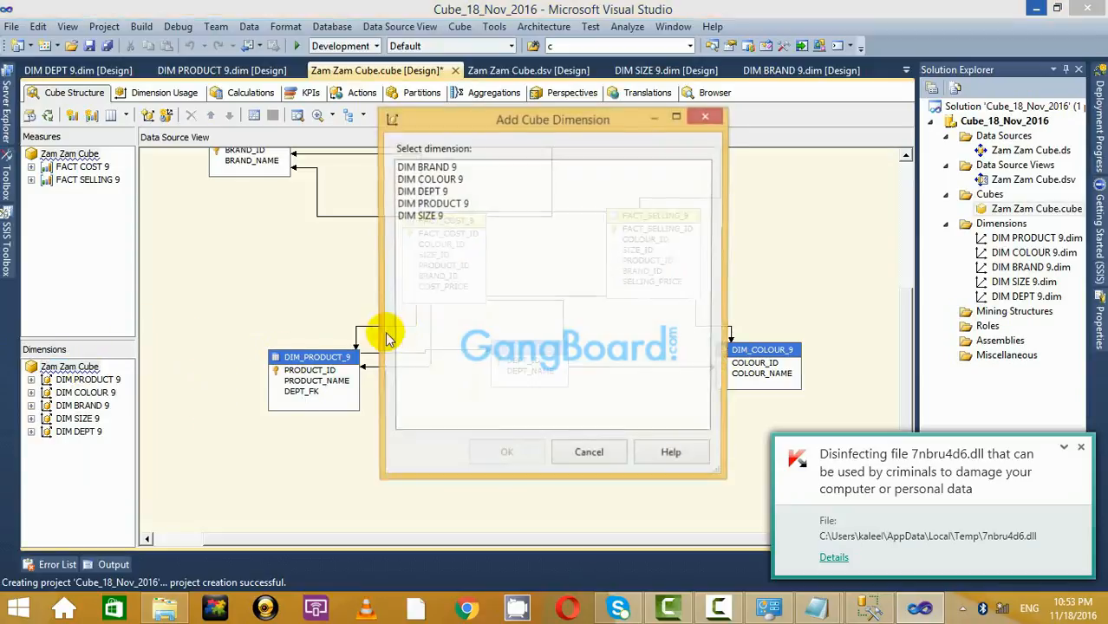
click(708, 119)
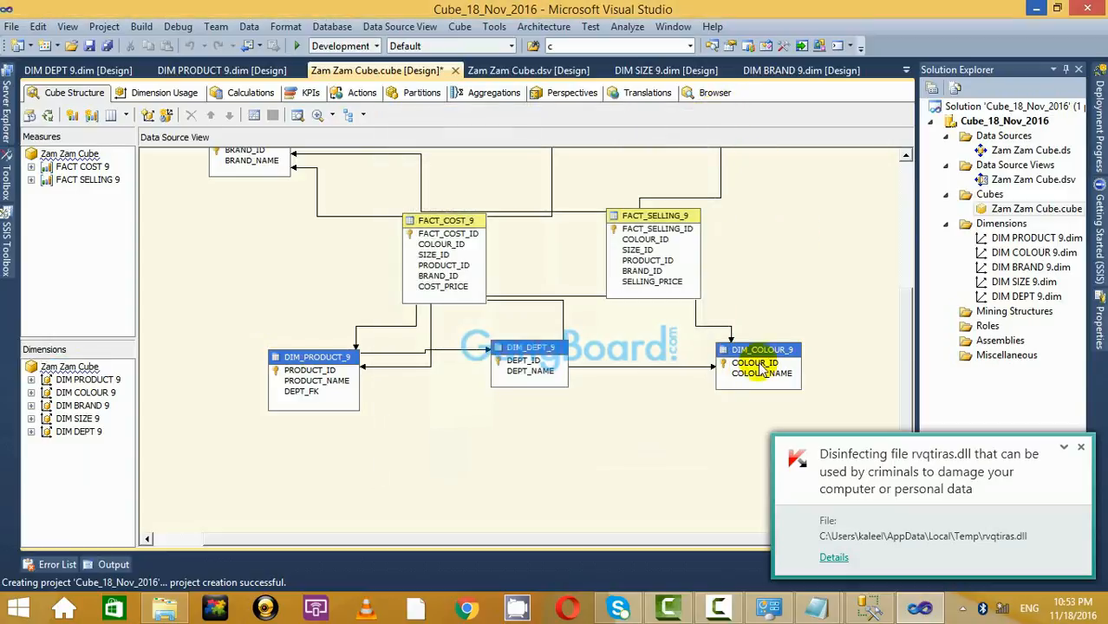
scroll(705, 397, up, 3)
scroll(772, 342, down, 3)
drag(520, 351, 406, 470)
scroll(594, 409, up, 5)
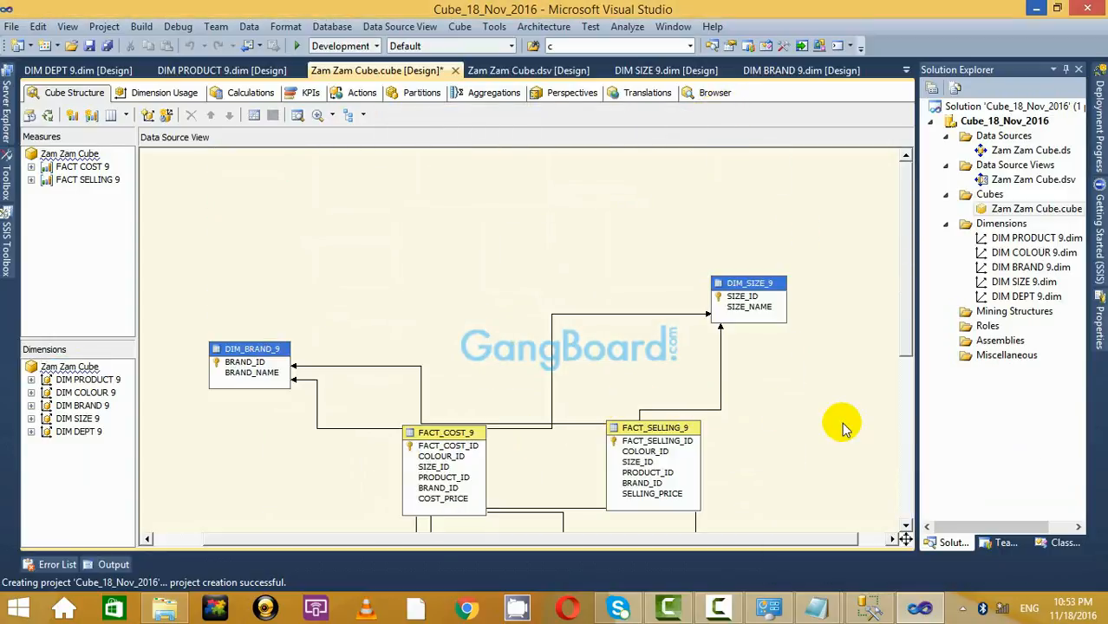
scroll(837, 390, down, 3)
scroll(828, 393, up, 3)
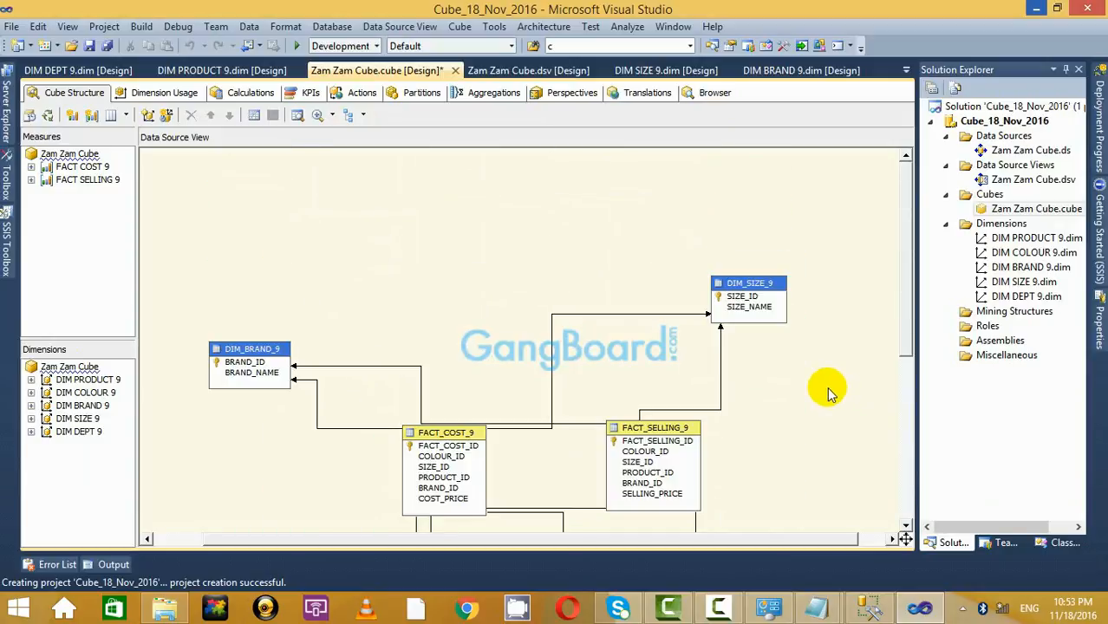
scroll(651, 274, down, 3)
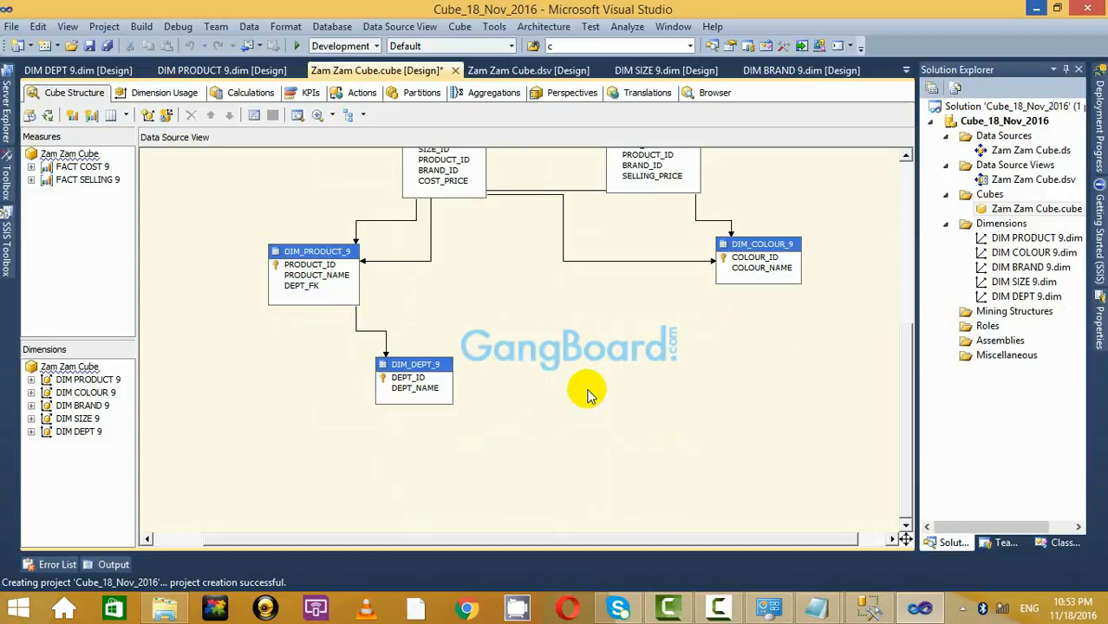
right_click(434, 368)
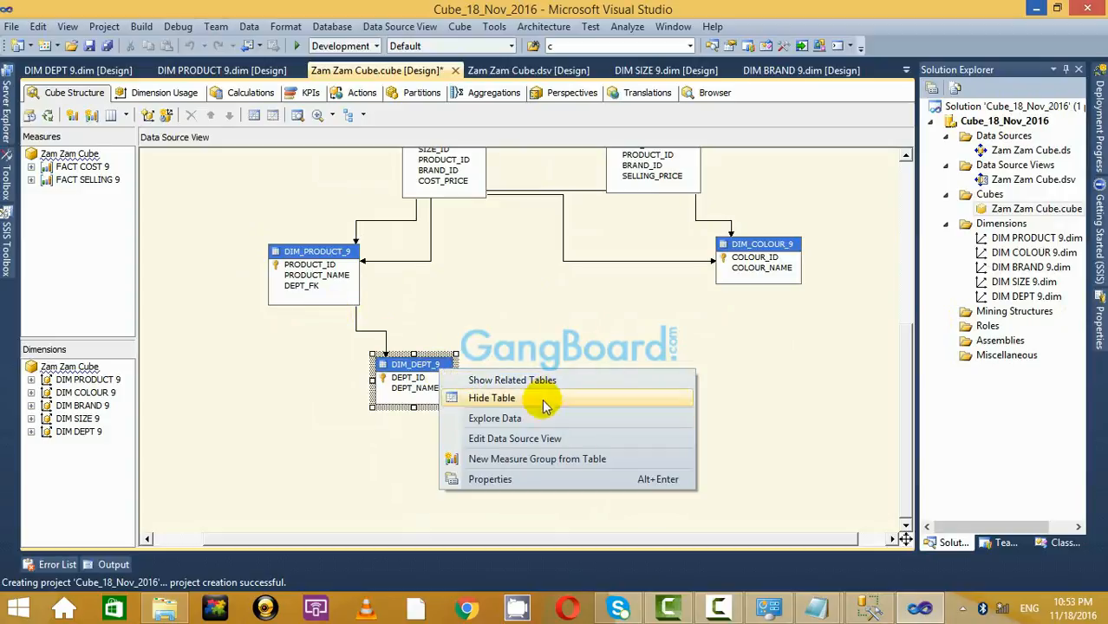
click(560, 438)
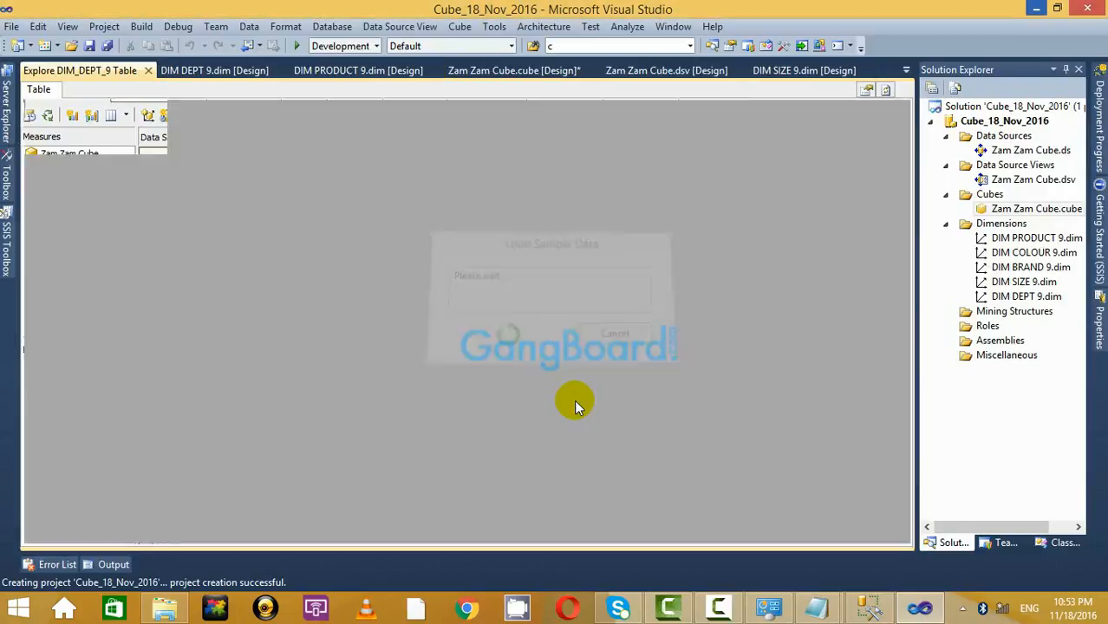
click(147, 71)
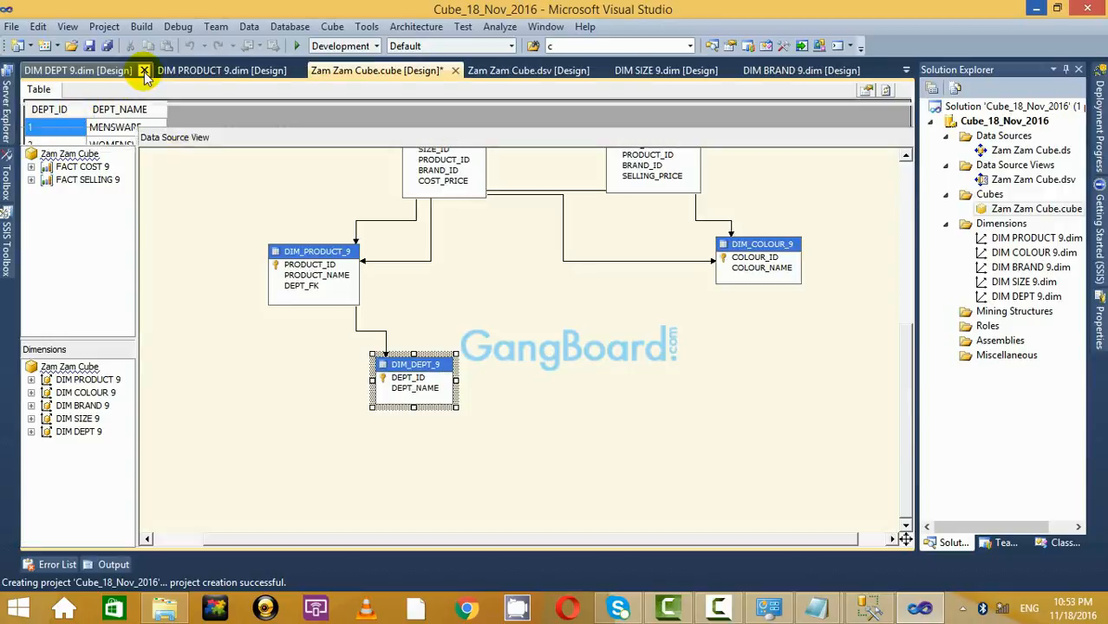
right_click(347, 250)
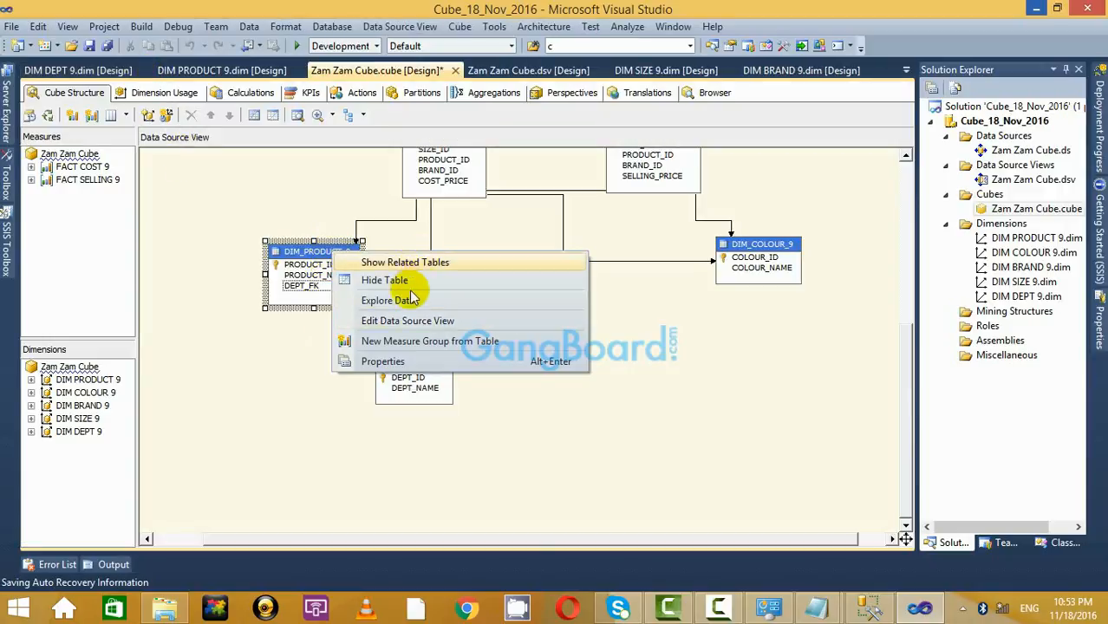
click(407, 300)
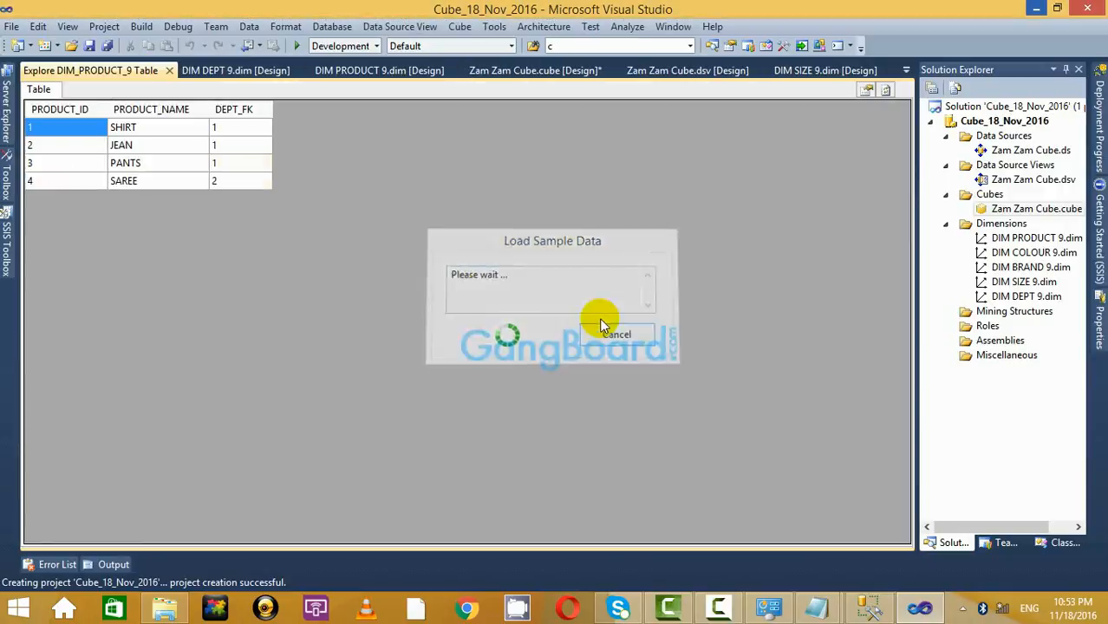
click(170, 72)
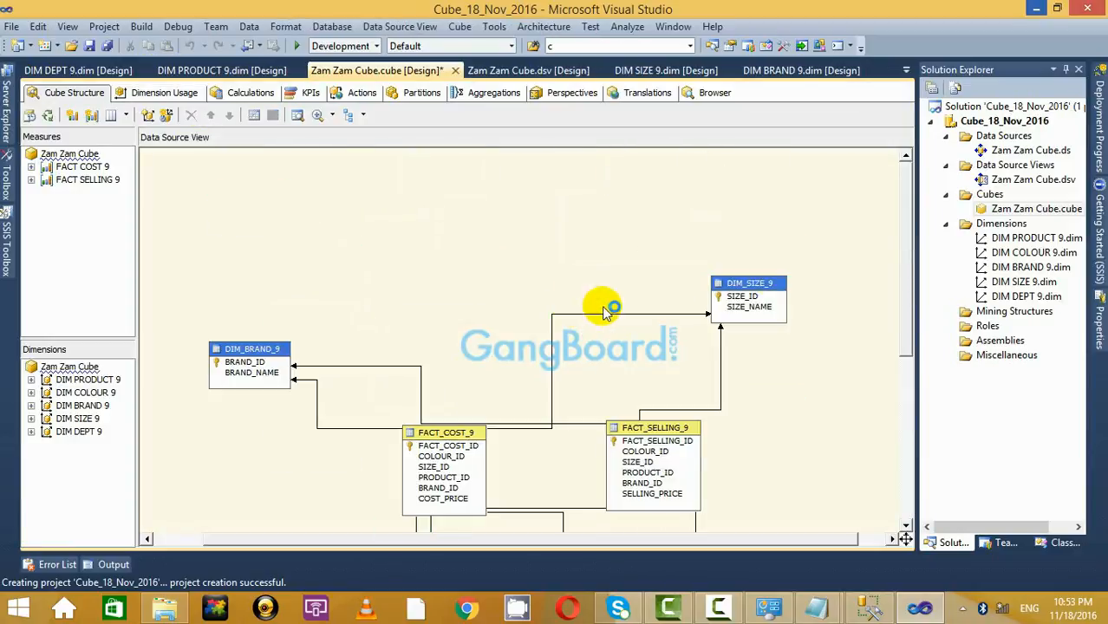
Reposition DIM_SIZE_9, FACT_COST_9, DIM_BRAND_9 and FACT_SELLING_9 in the cube diagram.
drag(755, 287, 766, 317)
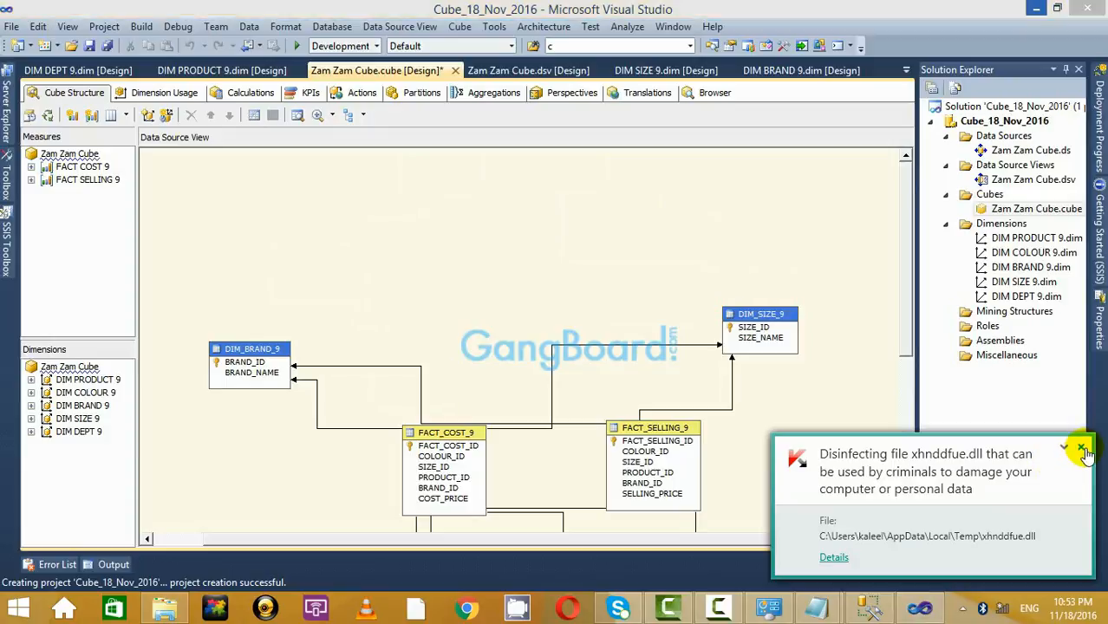
drag(452, 432, 377, 434)
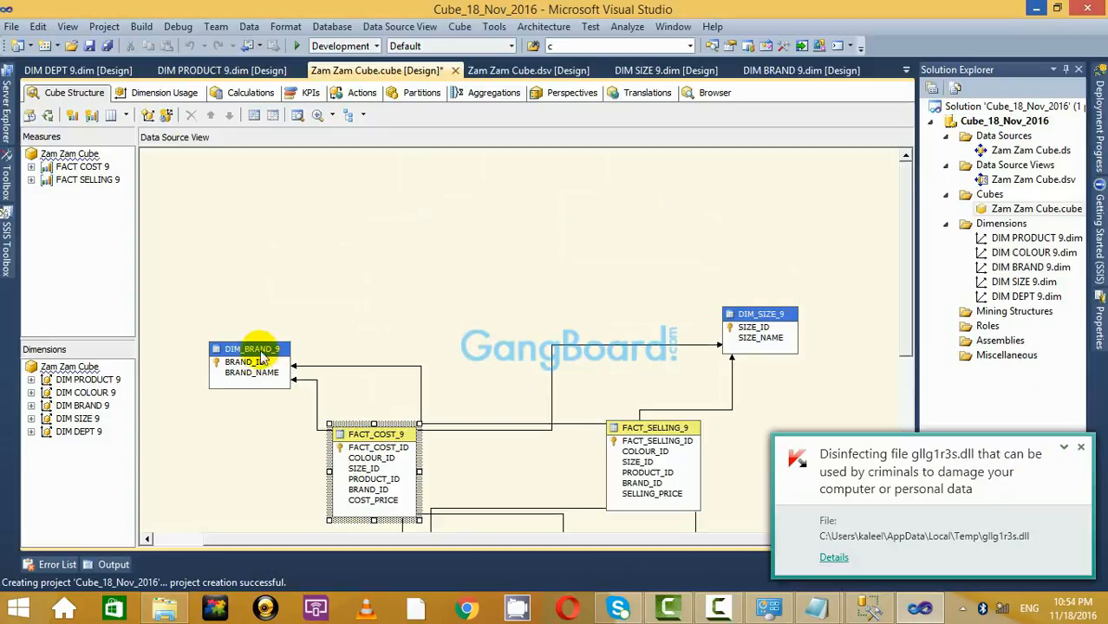
drag(261, 357, 250, 302)
drag(700, 426, 709, 426)
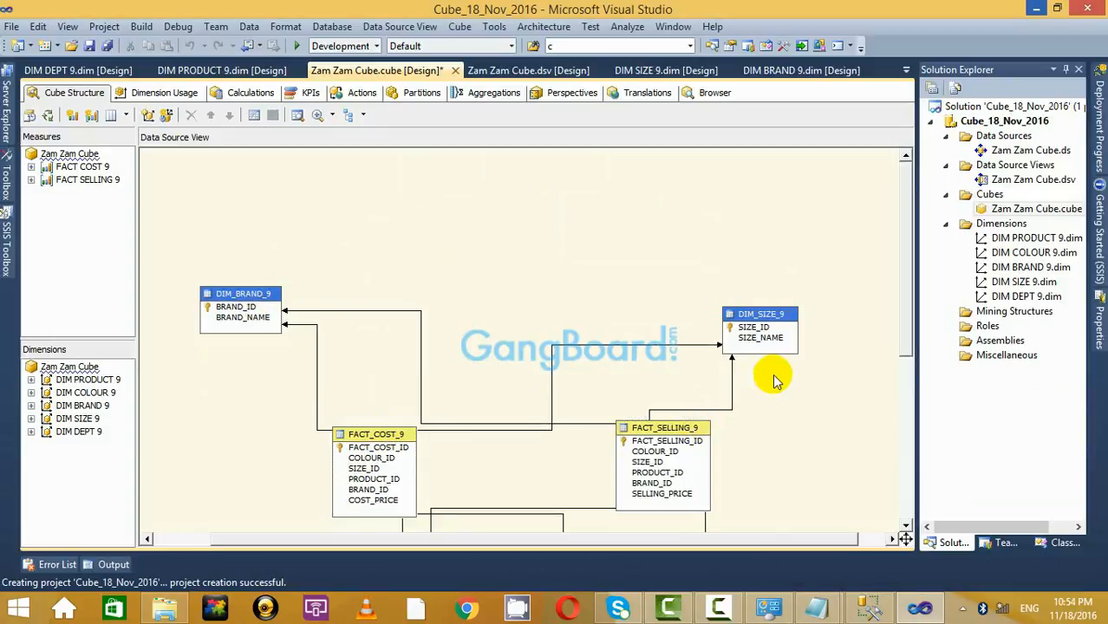
scroll(776, 382, down, 2)
scroll(787, 342, down, 4)
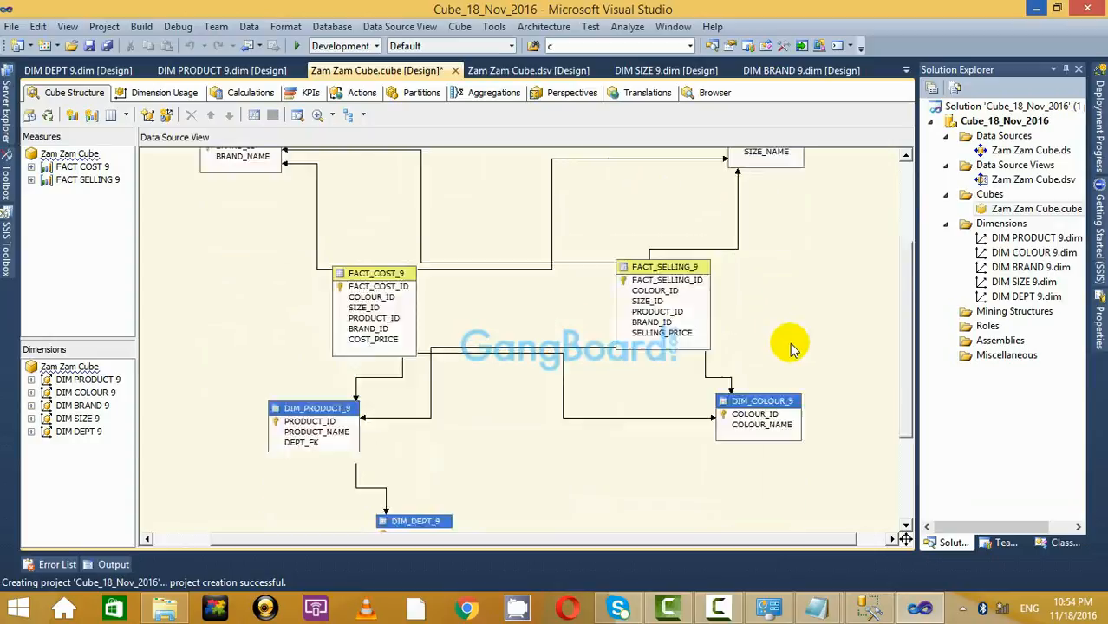
Move DIM_PRODUCT_9 left, DIM_COLOUR_9 right, and reposition DIM_DEPT_9 lower in the diagram.
drag(322, 338, 259, 342)
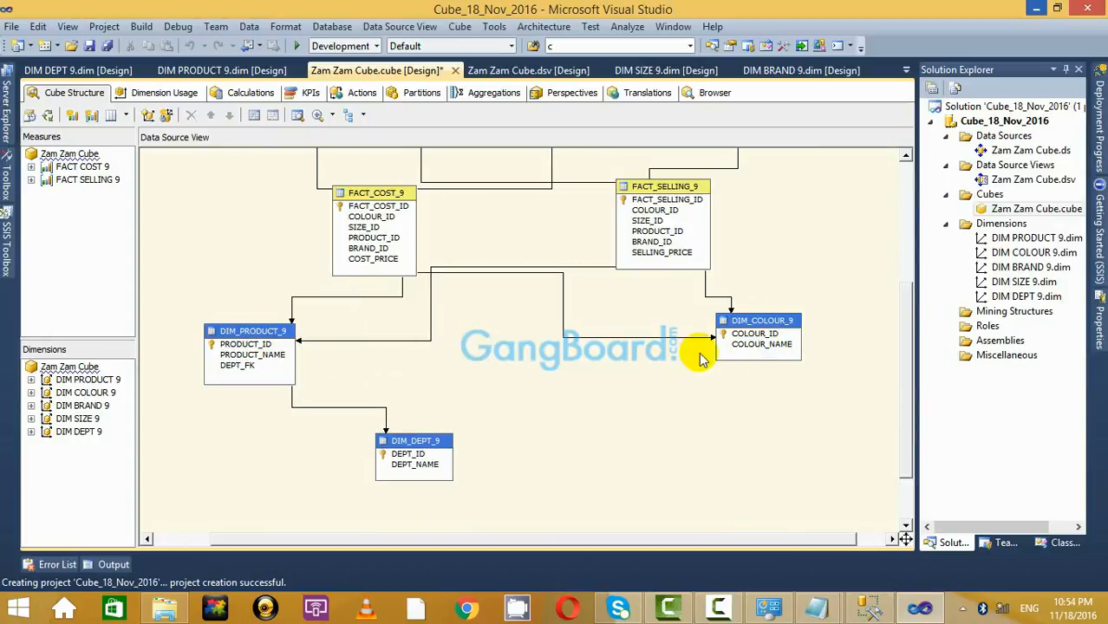
drag(749, 322, 802, 338)
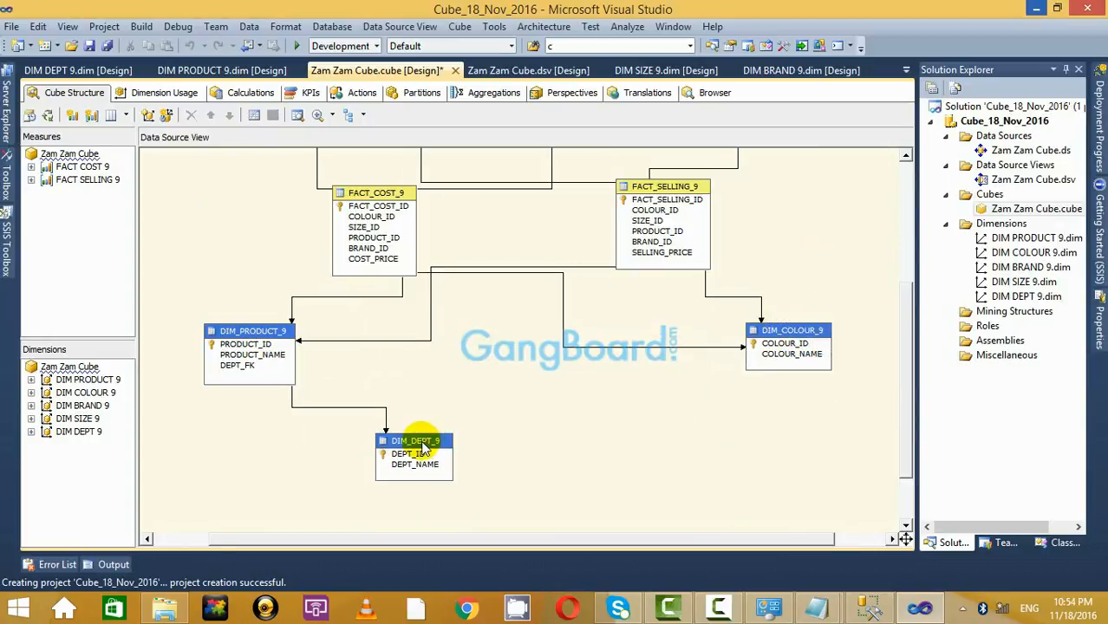
drag(422, 446, 312, 494)
scroll(700, 403, down, 3)
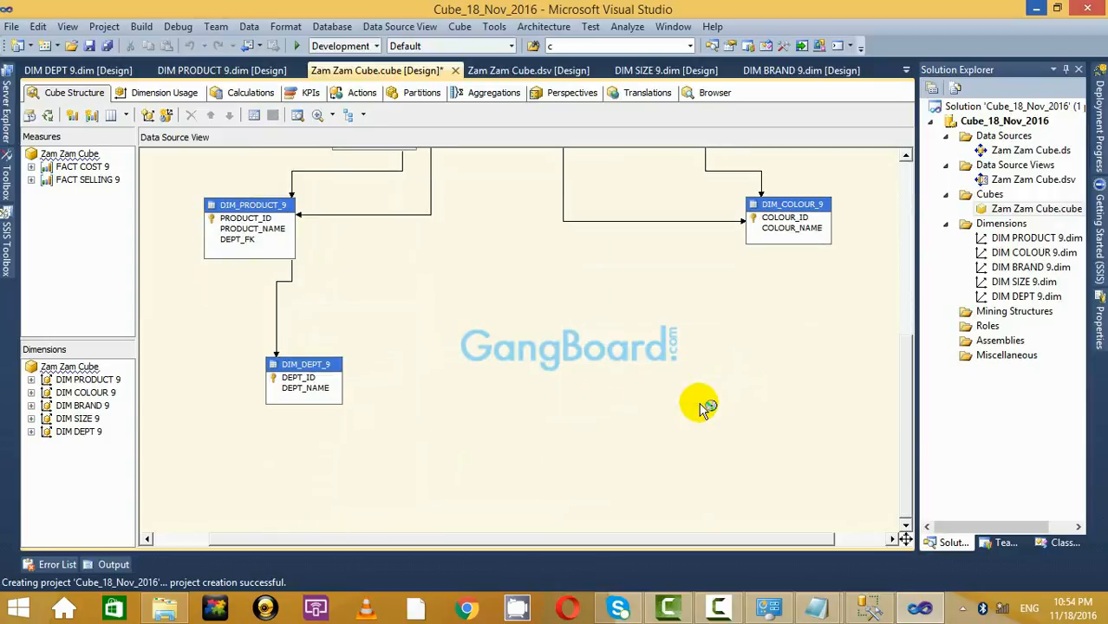
scroll(699, 403, up, 6)
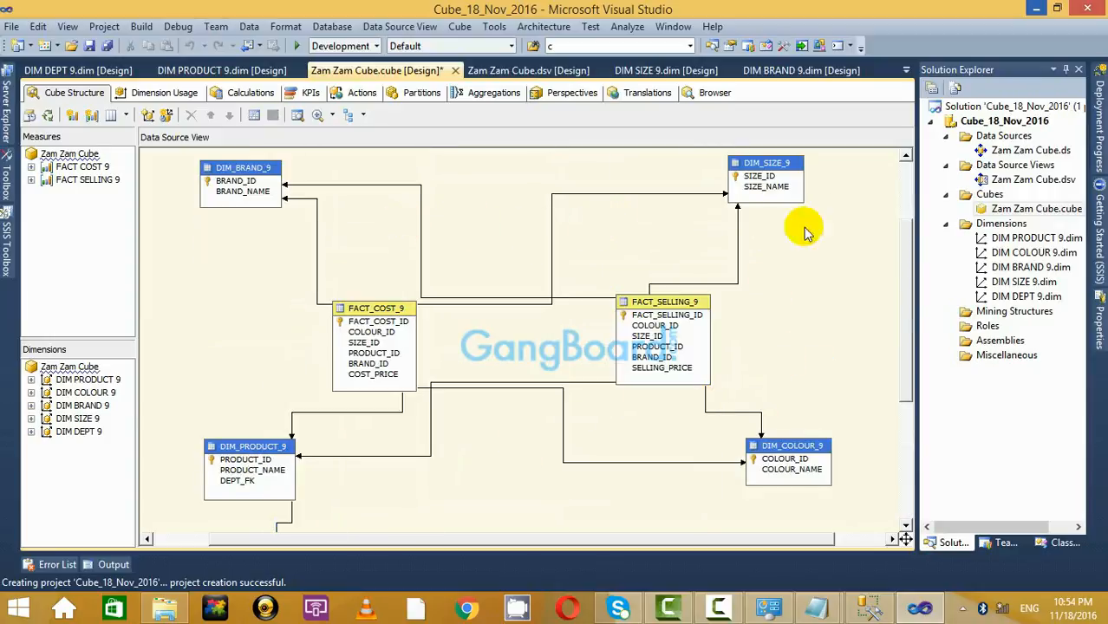
scroll(804, 232, up, 3)
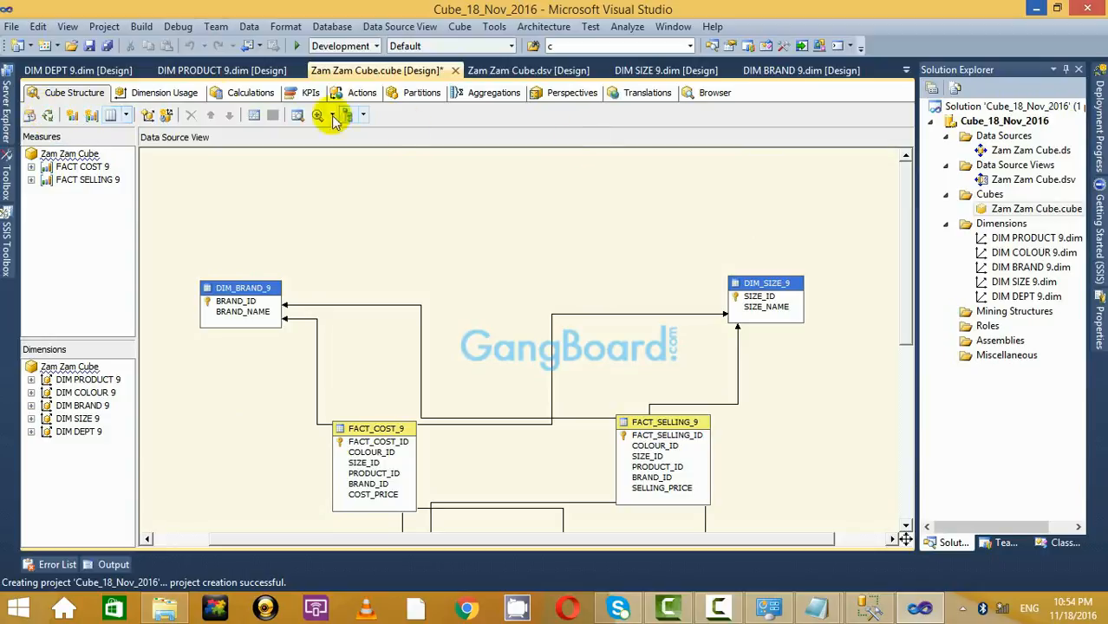
Process the Cube_18_Nov_2016 project, building, deploying and overwriting the existing database.
right_click(1009, 124)
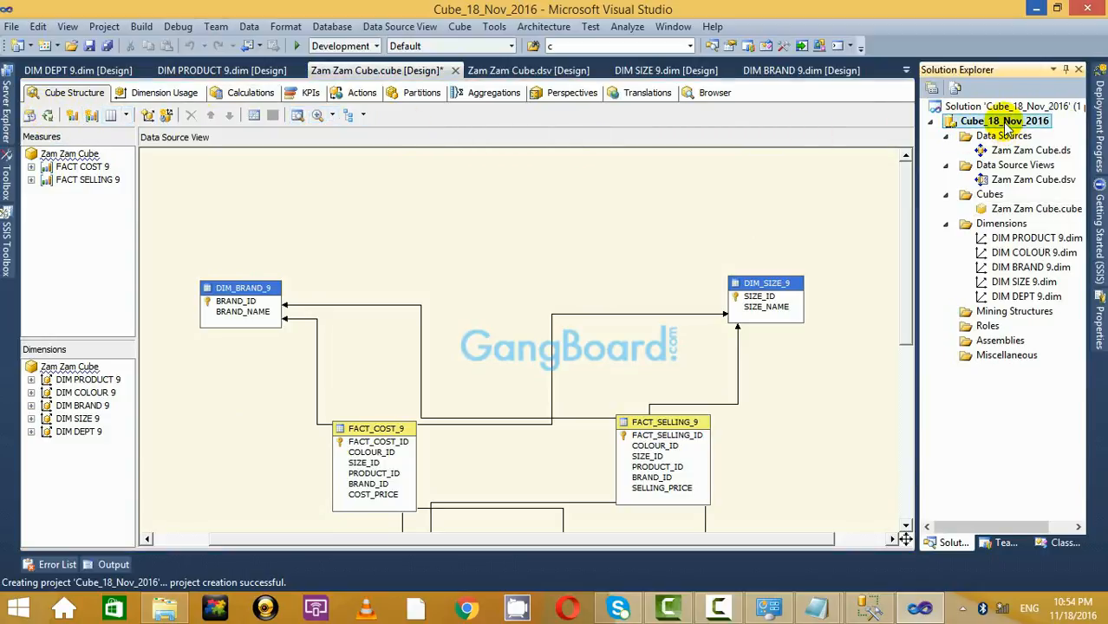
click(834, 190)
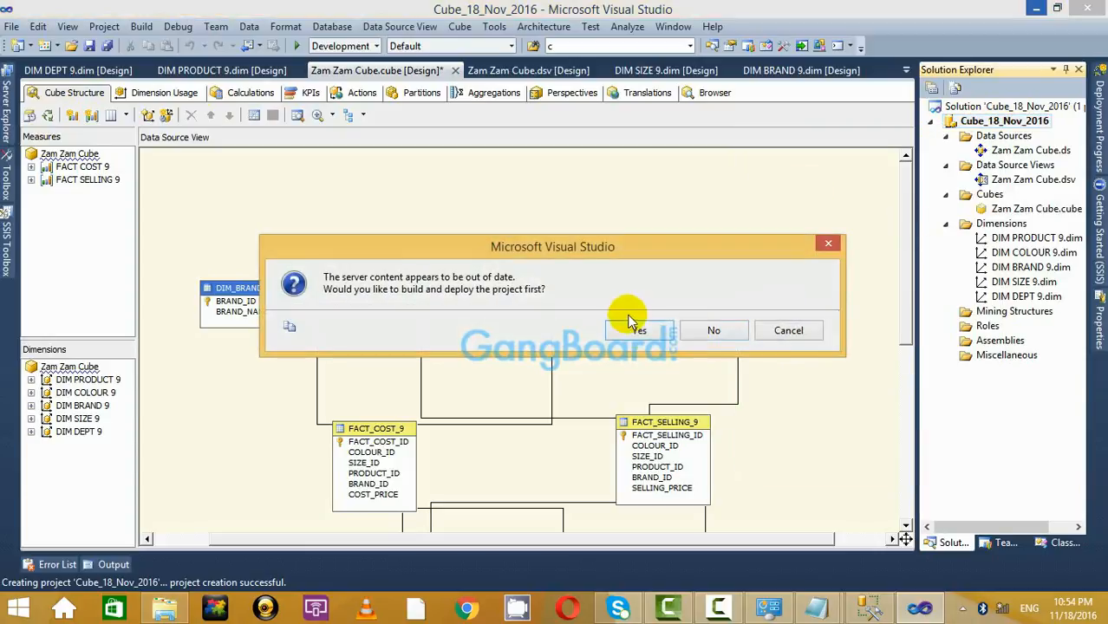
click(640, 327)
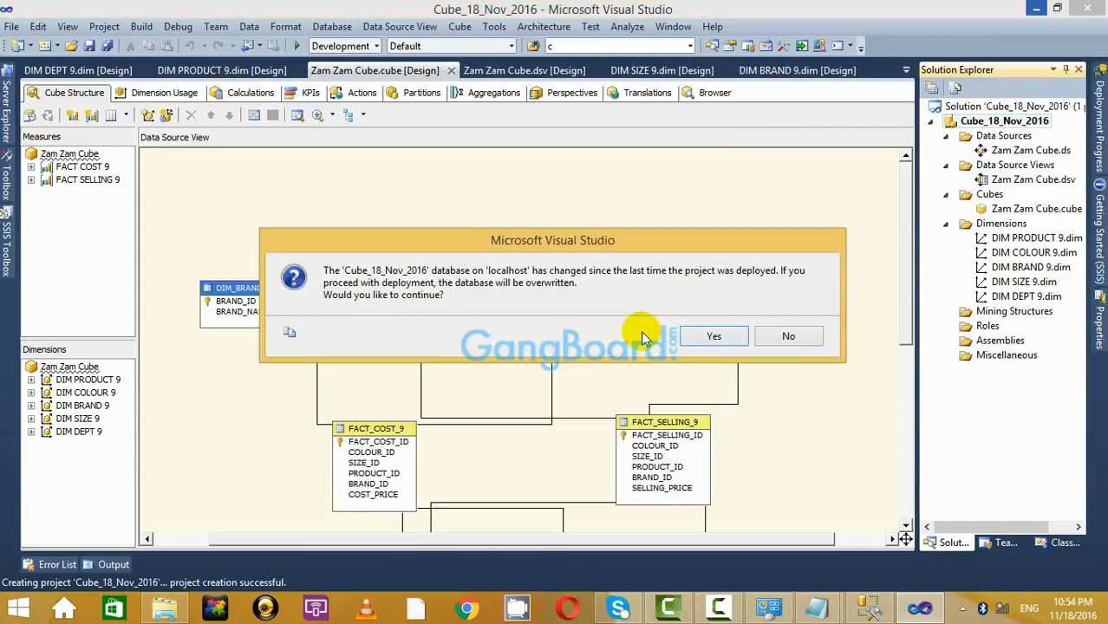
click(712, 335)
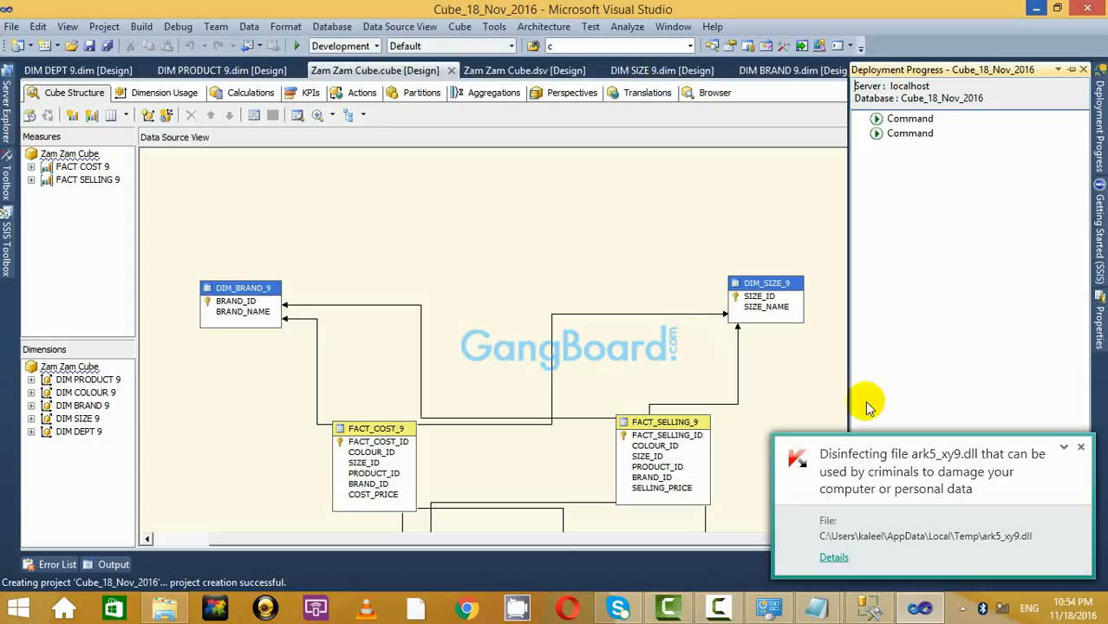
click(1083, 448)
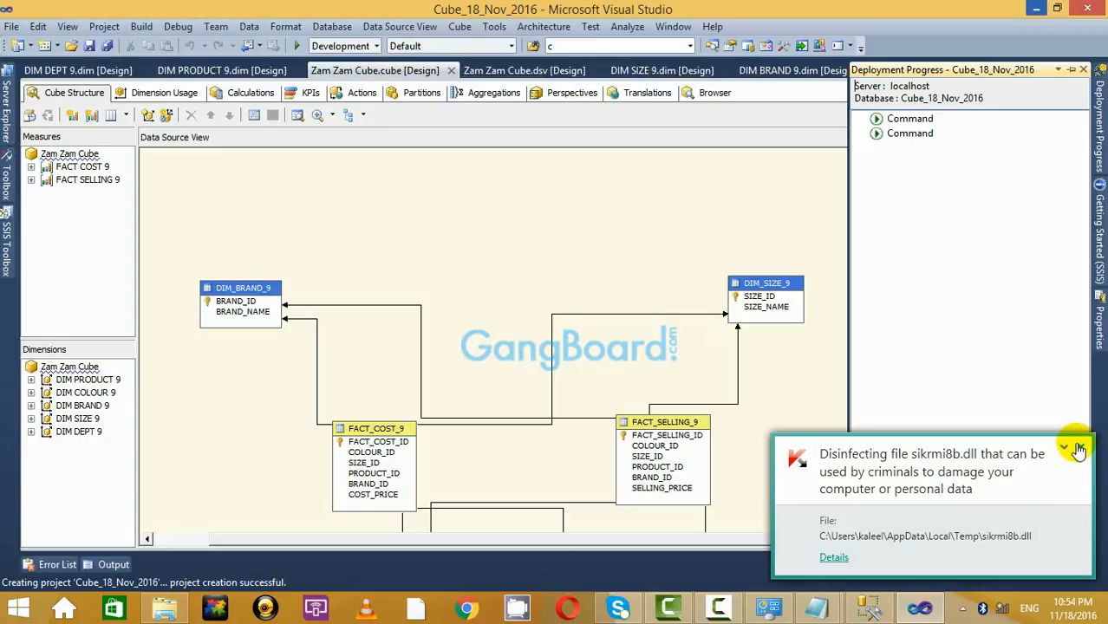
click(1081, 449)
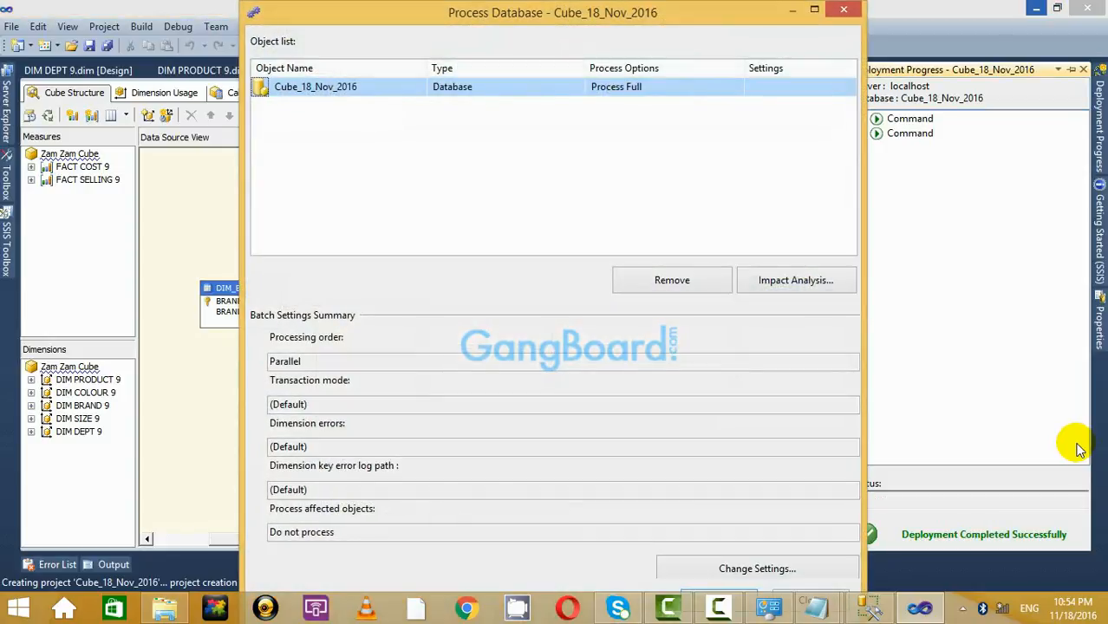
Run full processing of the database and close both processing dialogs.
click(815, 8)
click(941, 565)
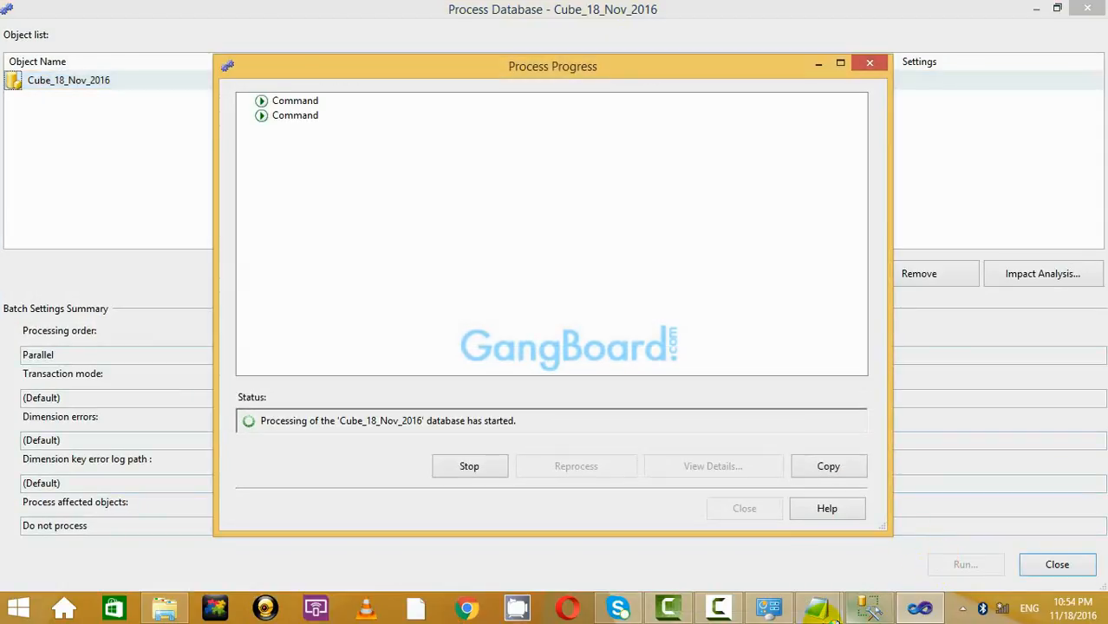
mouse_move(805, 611)
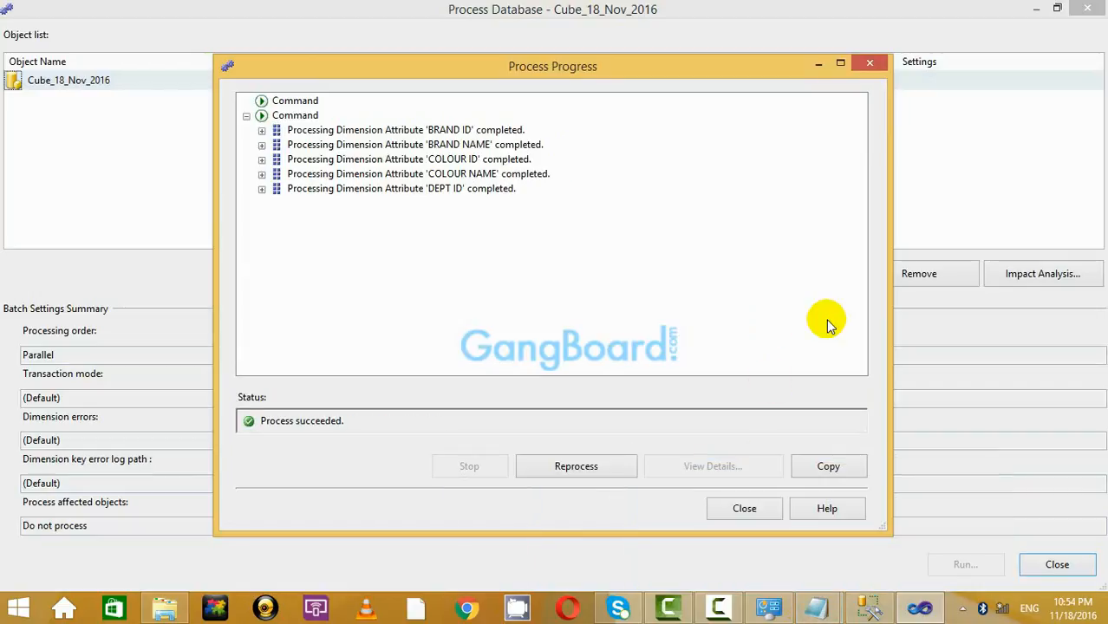
click(737, 510)
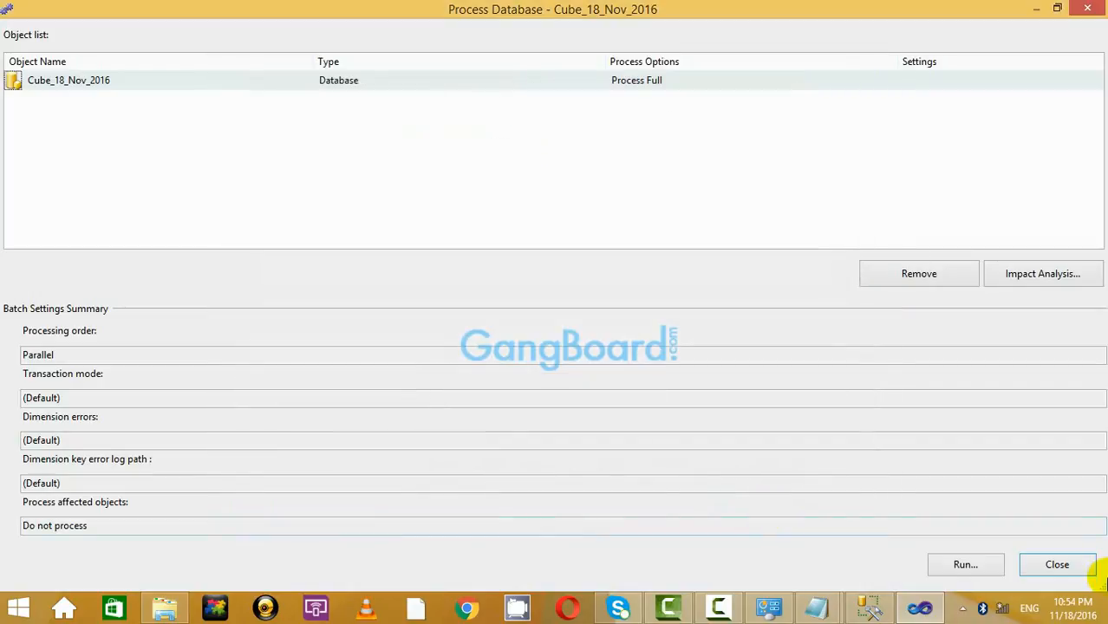
click(1084, 577)
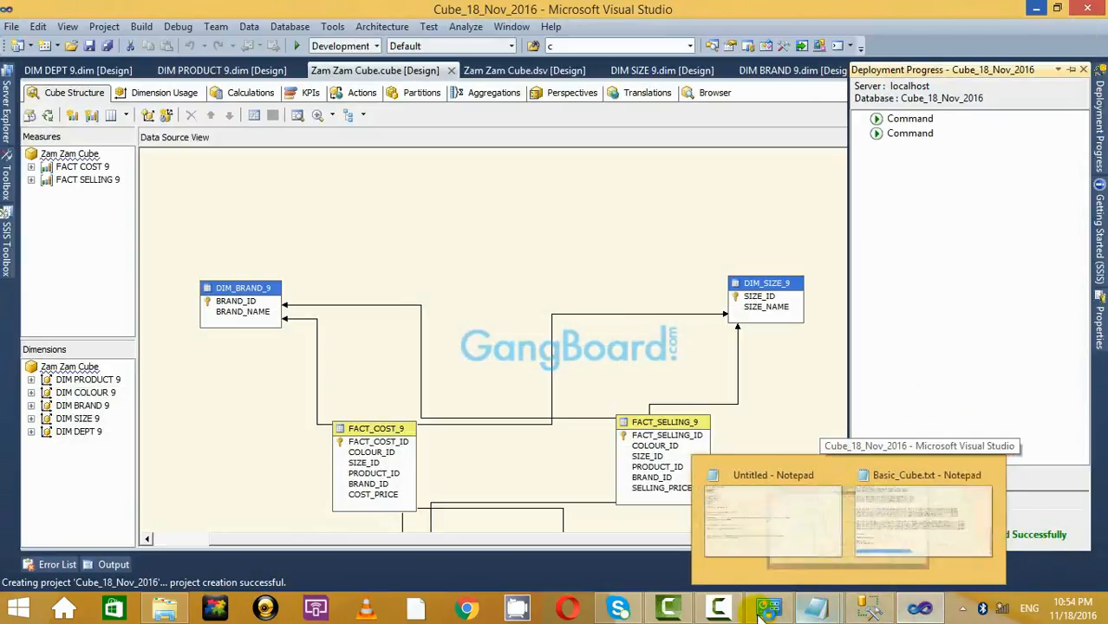
mouse_move(725, 614)
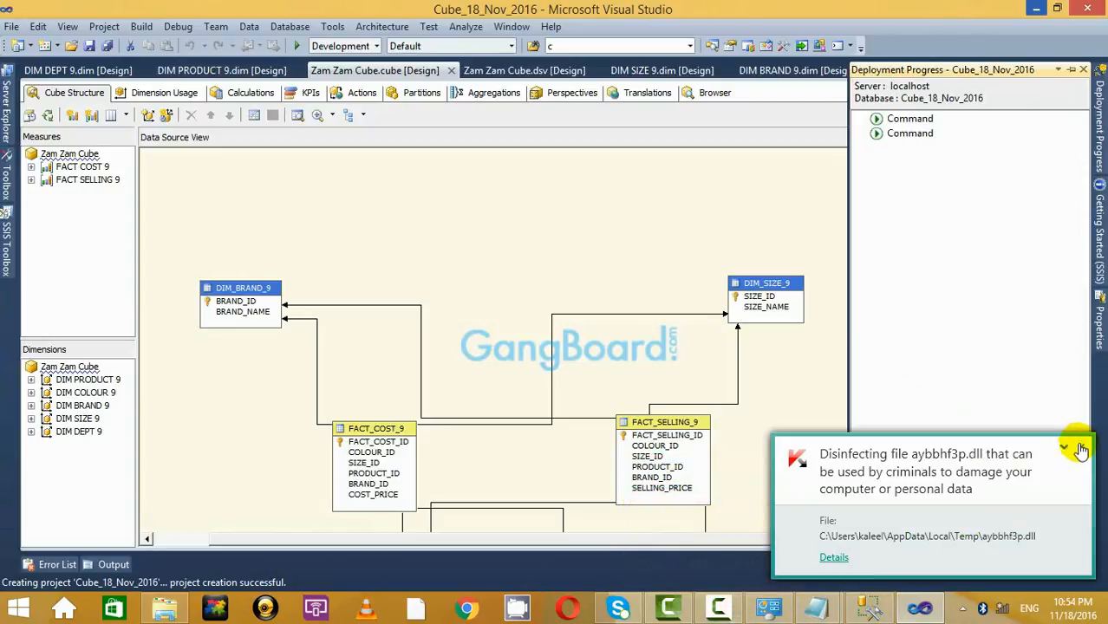
click(718, 611)
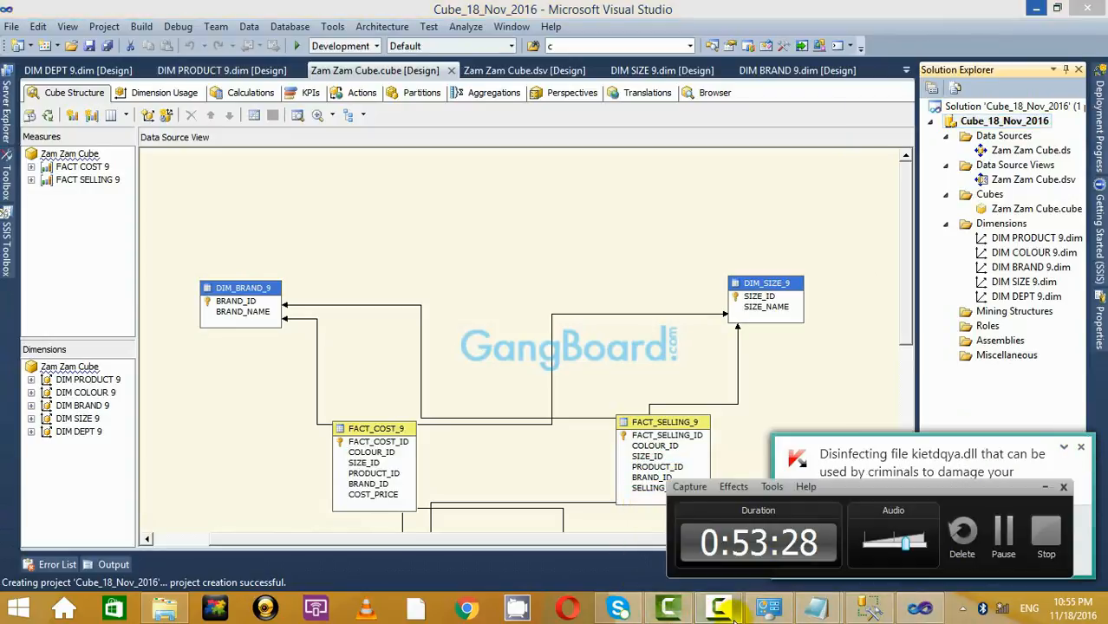
click(1045, 488)
click(1080, 447)
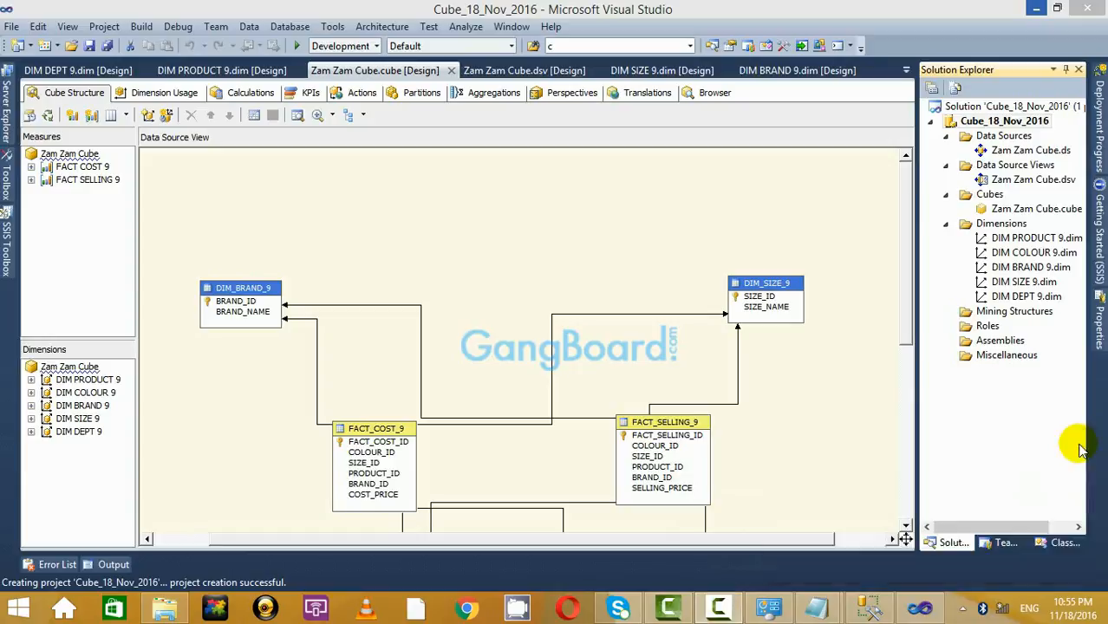
click(1083, 449)
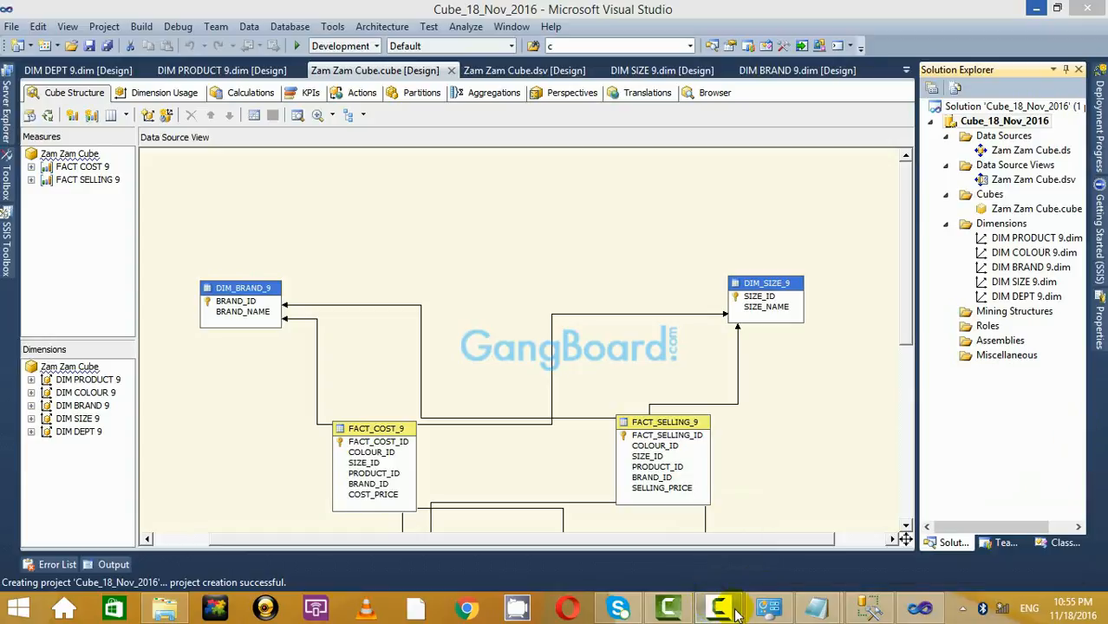
click(735, 612)
click(1004, 540)
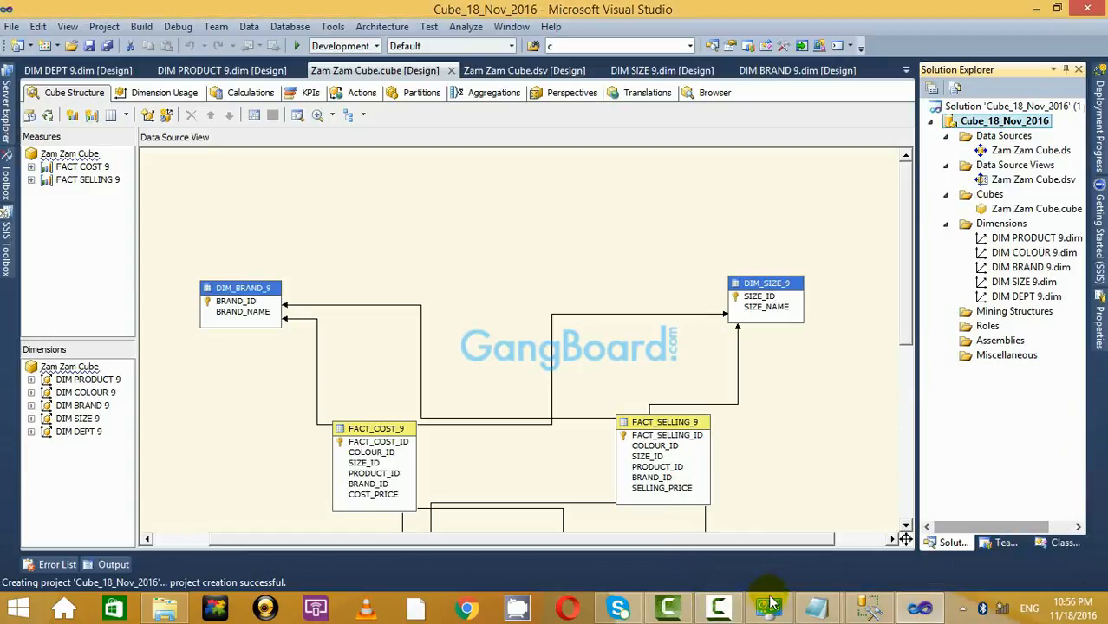
click(738, 610)
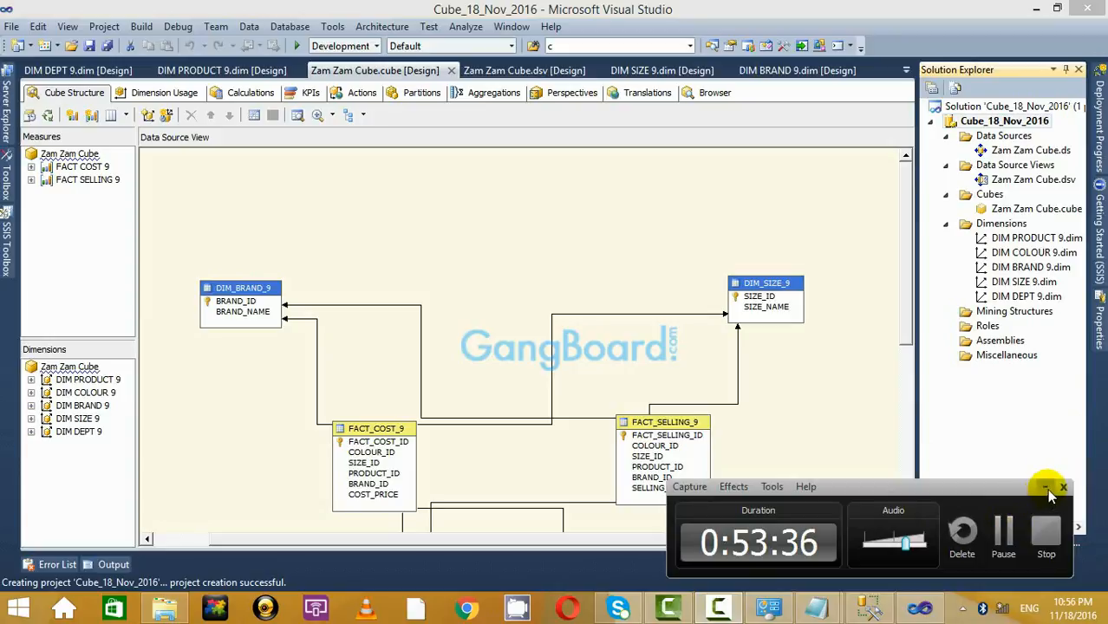
click(1046, 488)
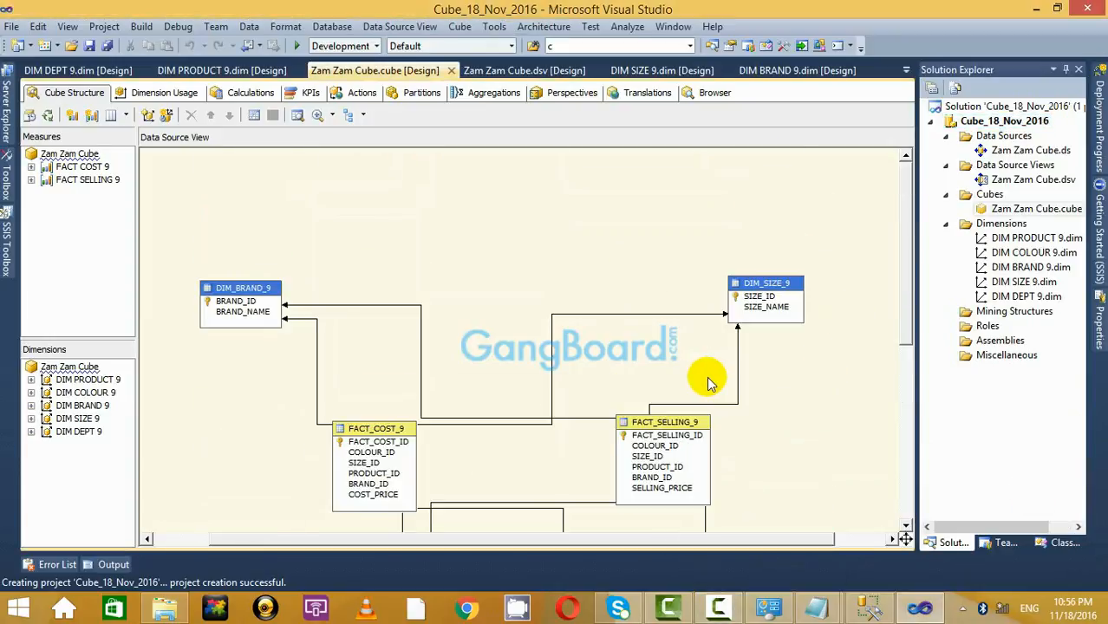
scroll(709, 384, down, 3)
scroll(564, 451, down, 2)
scroll(572, 425, up, 4)
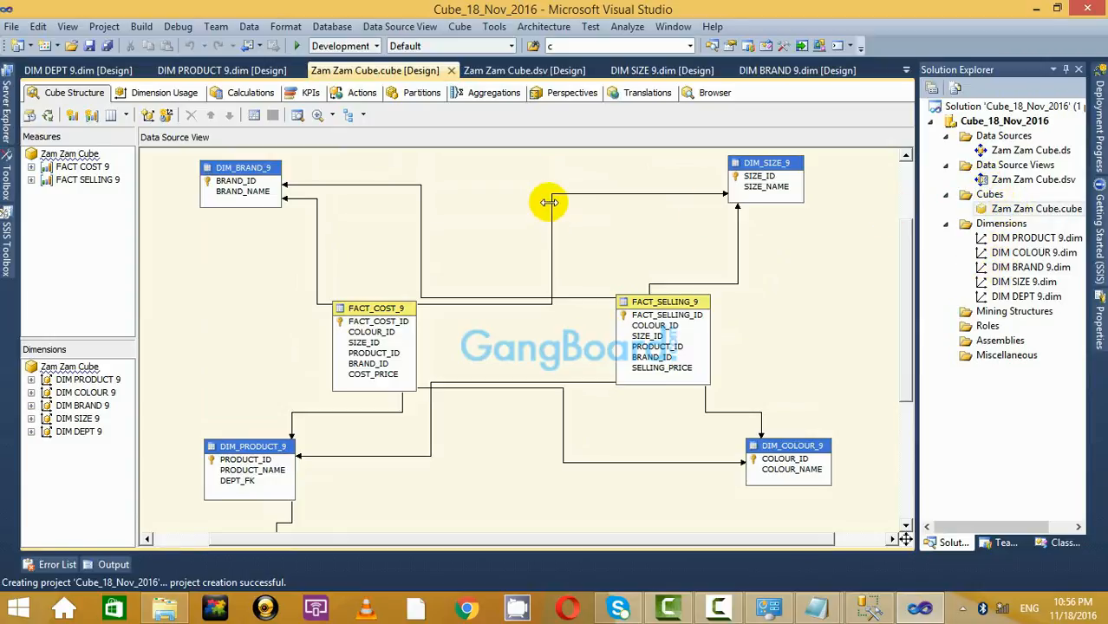
click(718, 609)
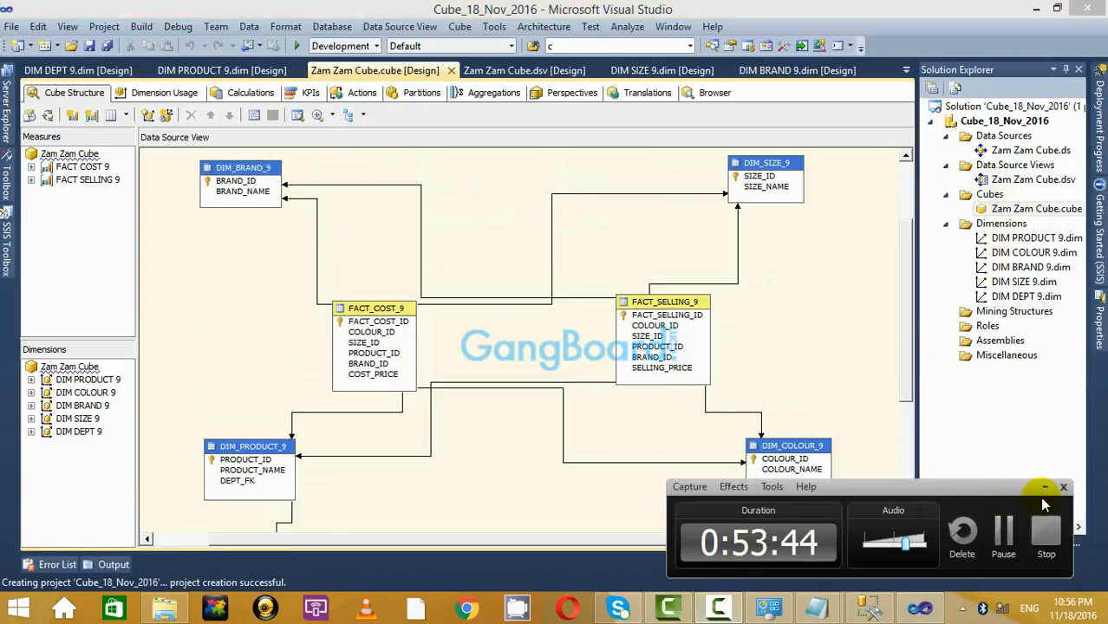
click(1045, 489)
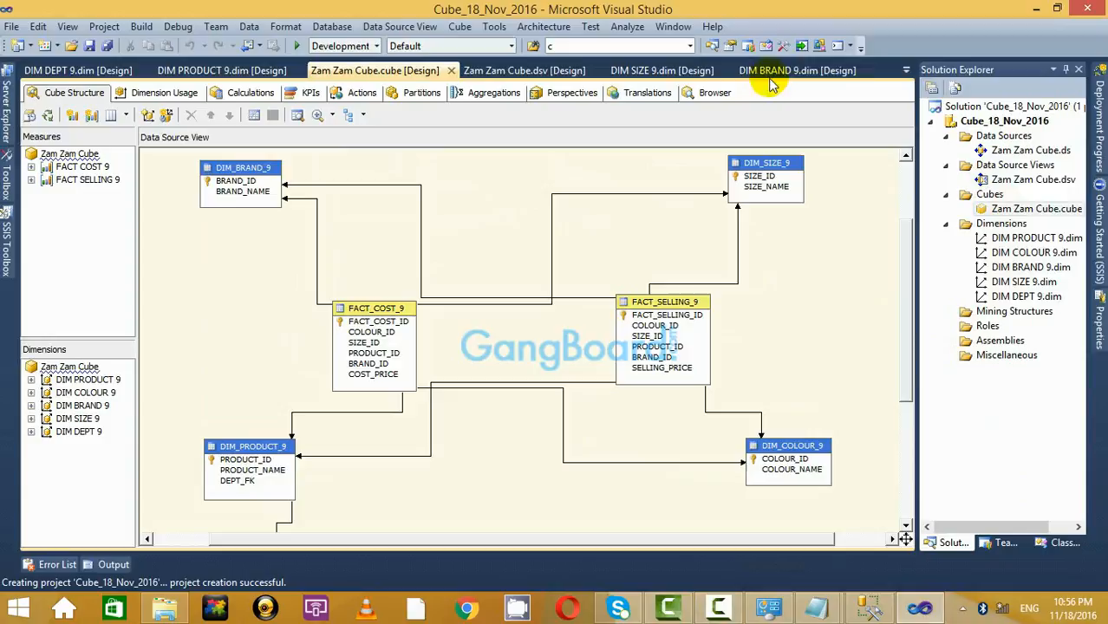
Reconnect the Zam Zam Cube browser and run the query for measure totals.
click(713, 93)
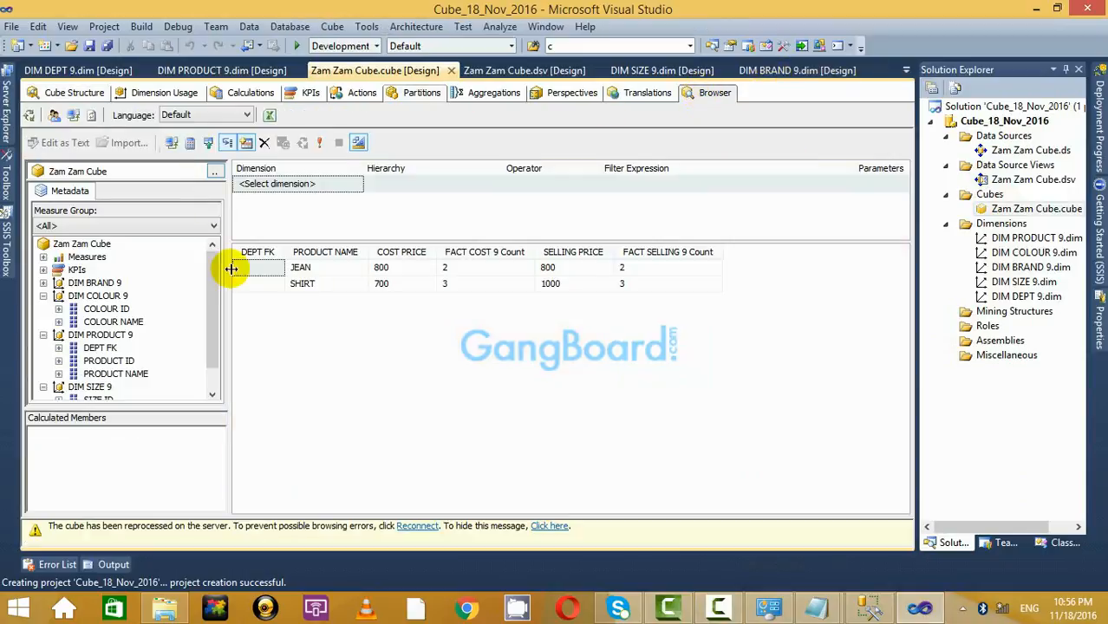
click(431, 527)
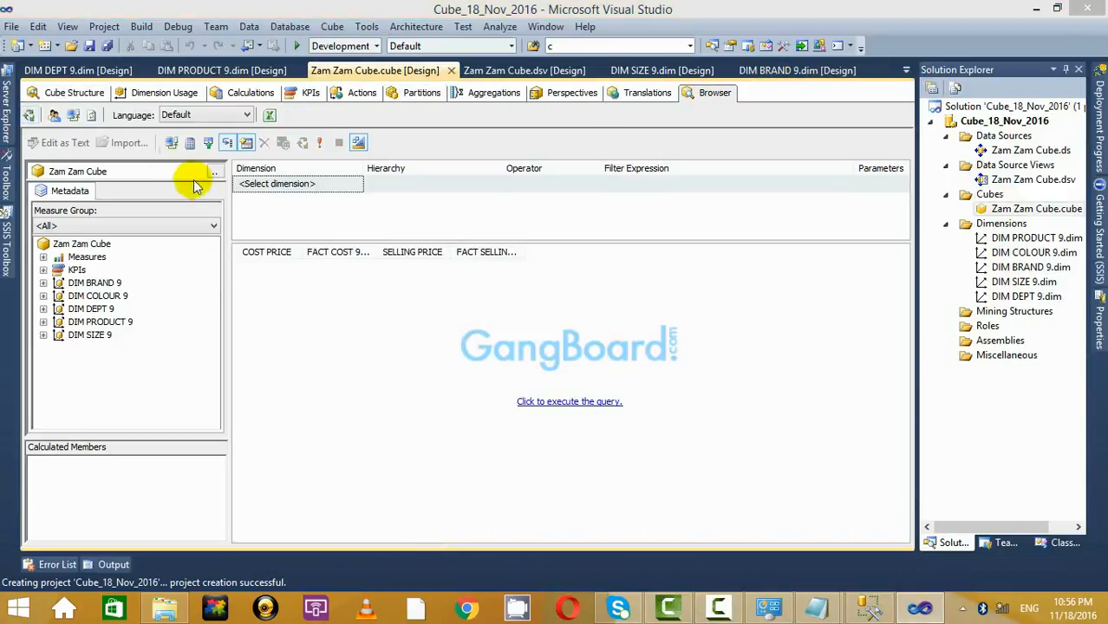
click(598, 402)
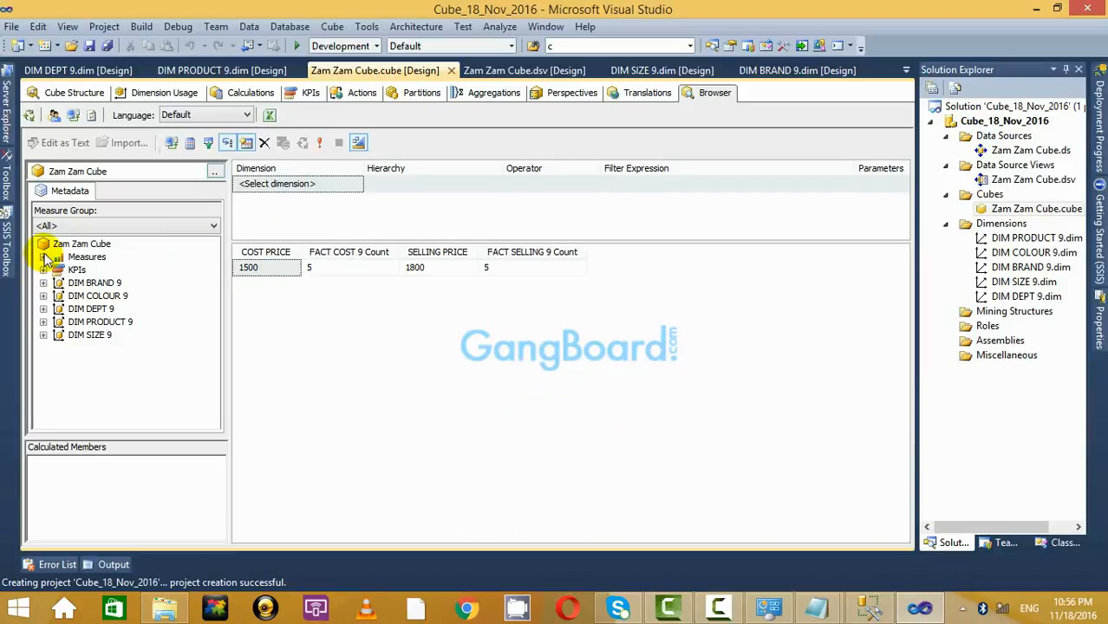
Break the results down by BRAND NAME, COLOUR NAME, PRODUCT NAME and SIZE NAME.
click(43, 283)
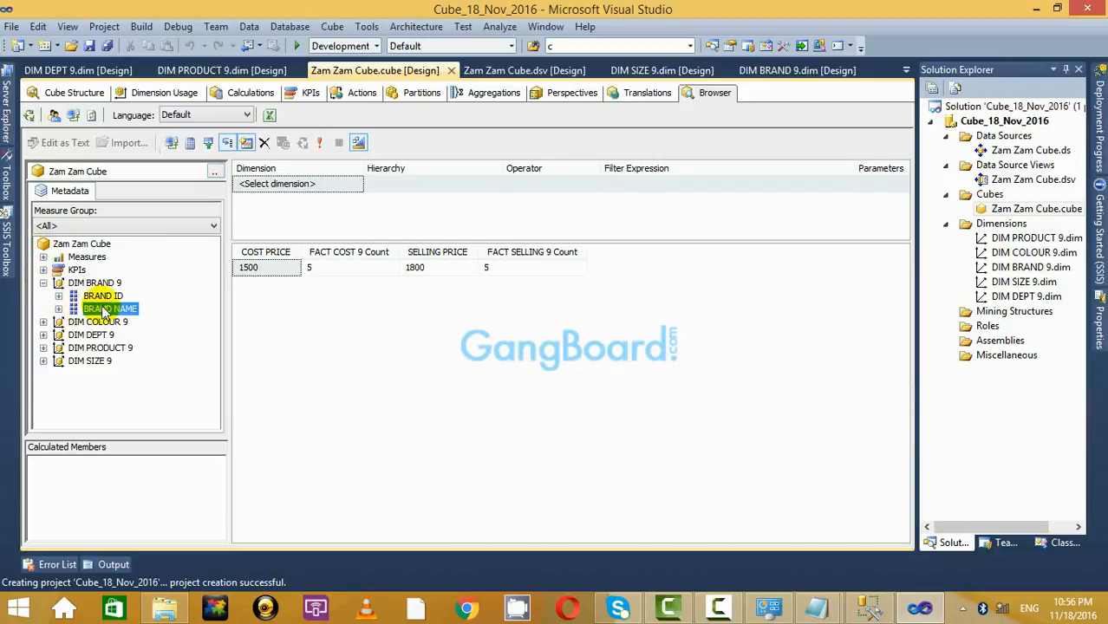
drag(104, 311, 278, 312)
click(43, 322)
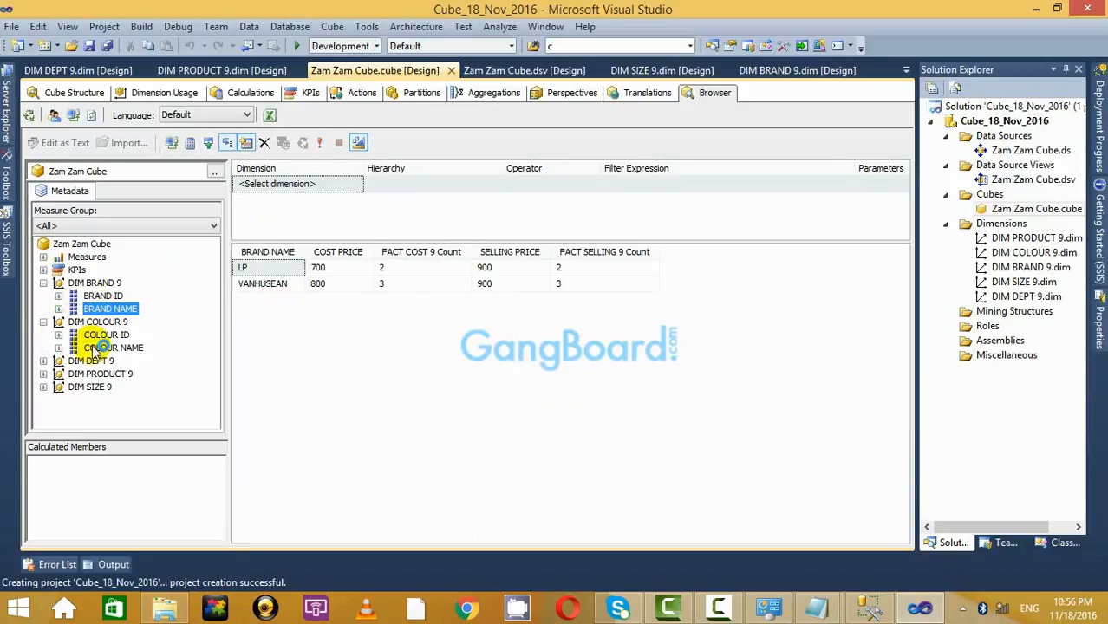
drag(102, 348, 283, 329)
click(43, 361)
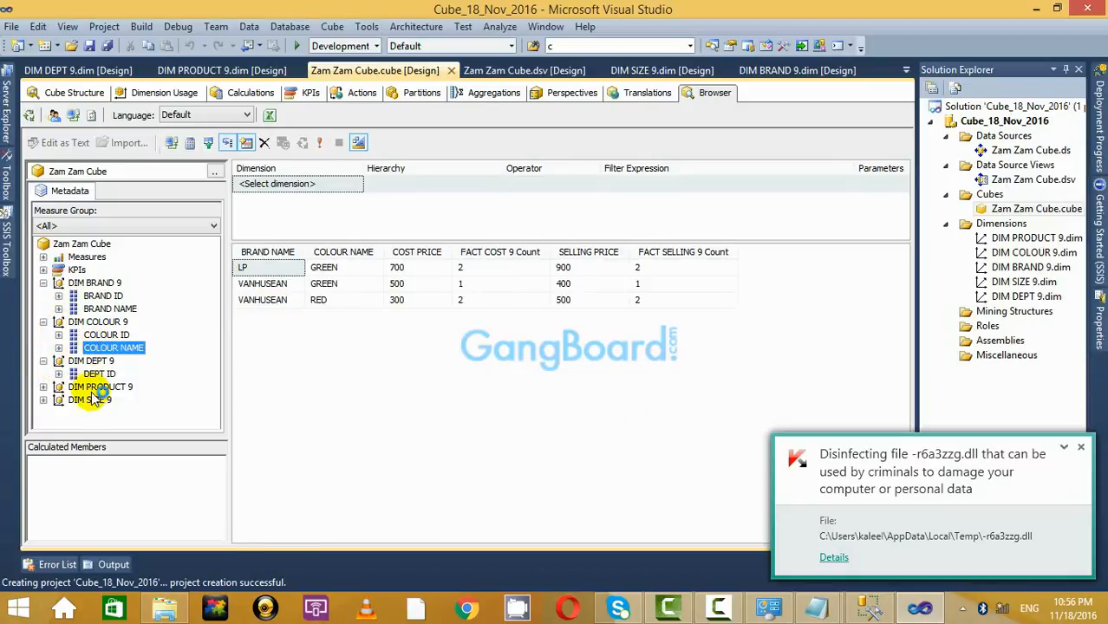
click(43, 386)
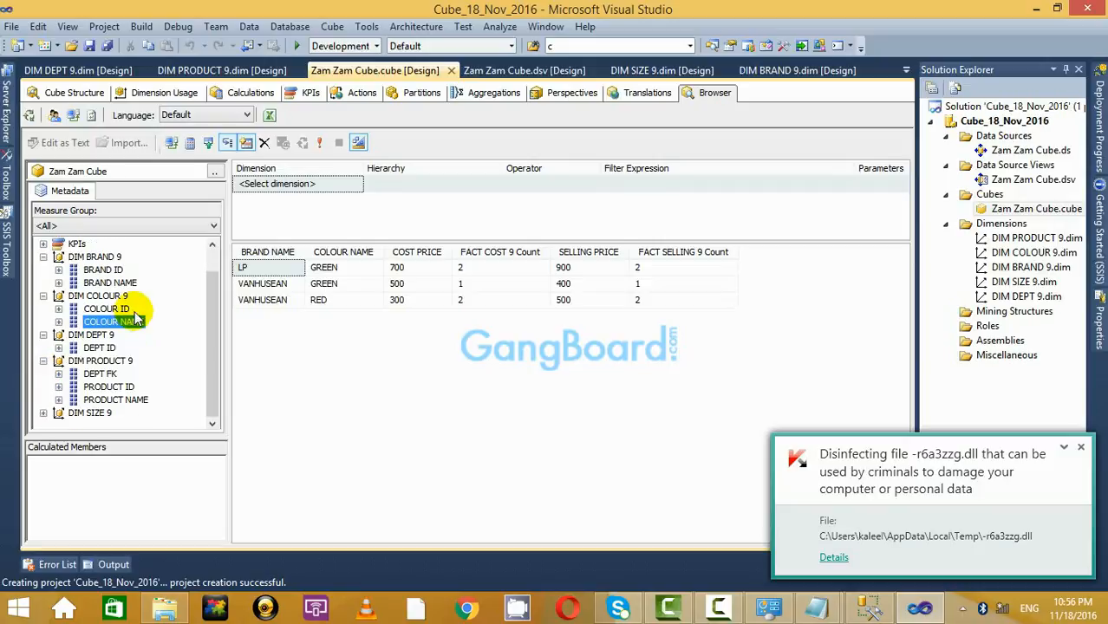
drag(112, 399, 433, 347)
click(43, 413)
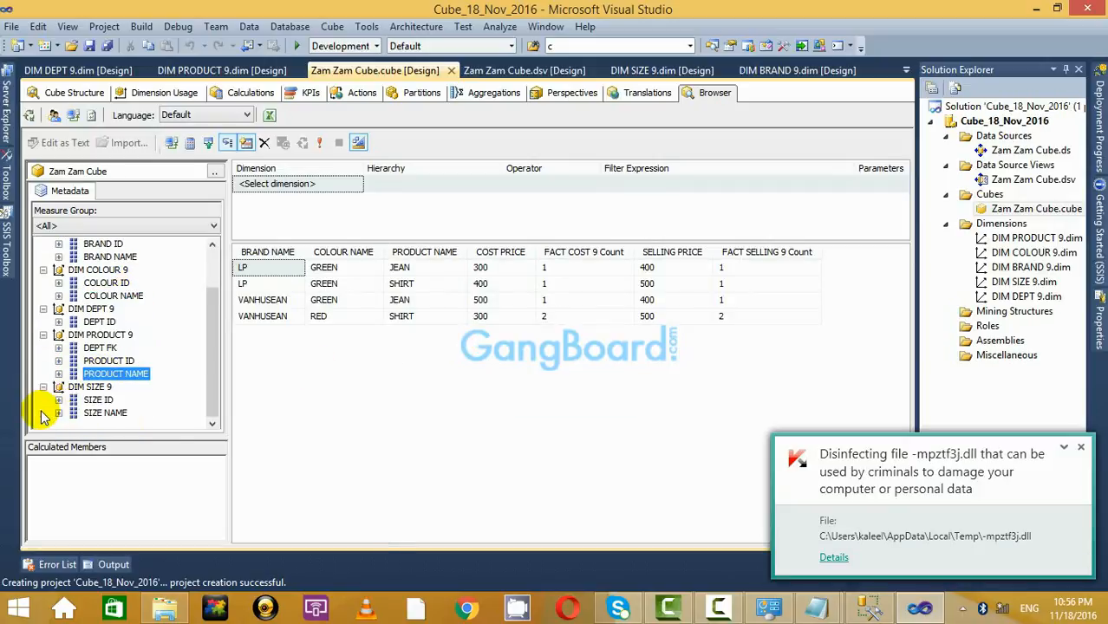
drag(105, 413, 468, 373)
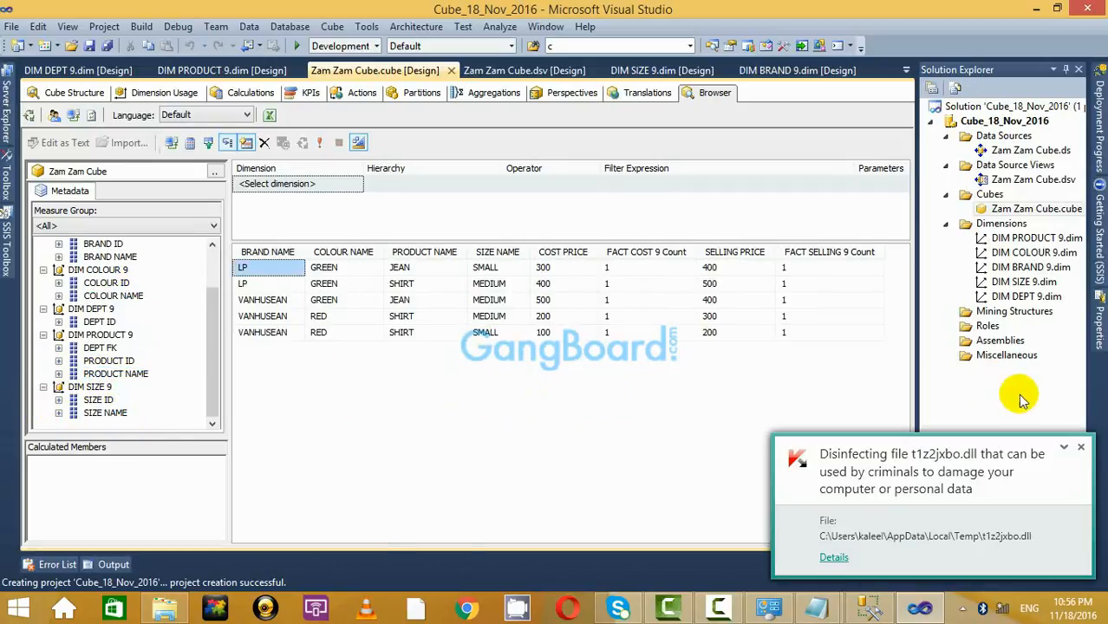
Open the DIM DEPT 9 dimension and add DEPT_NAME to its attributes.
click(1081, 446)
double_click(1013, 296)
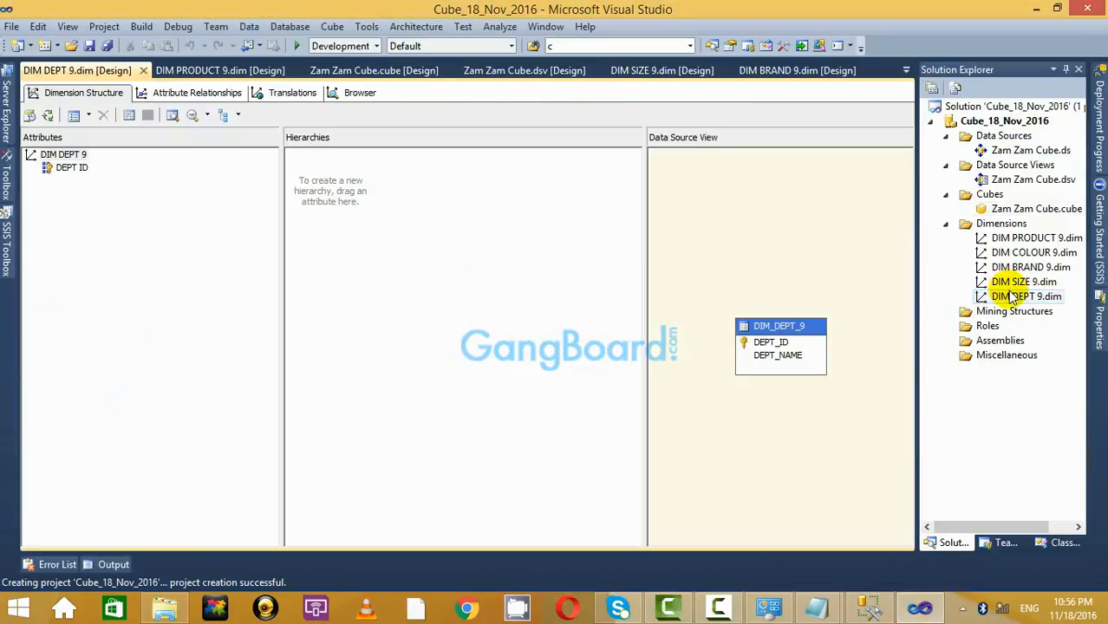
drag(784, 355, 77, 182)
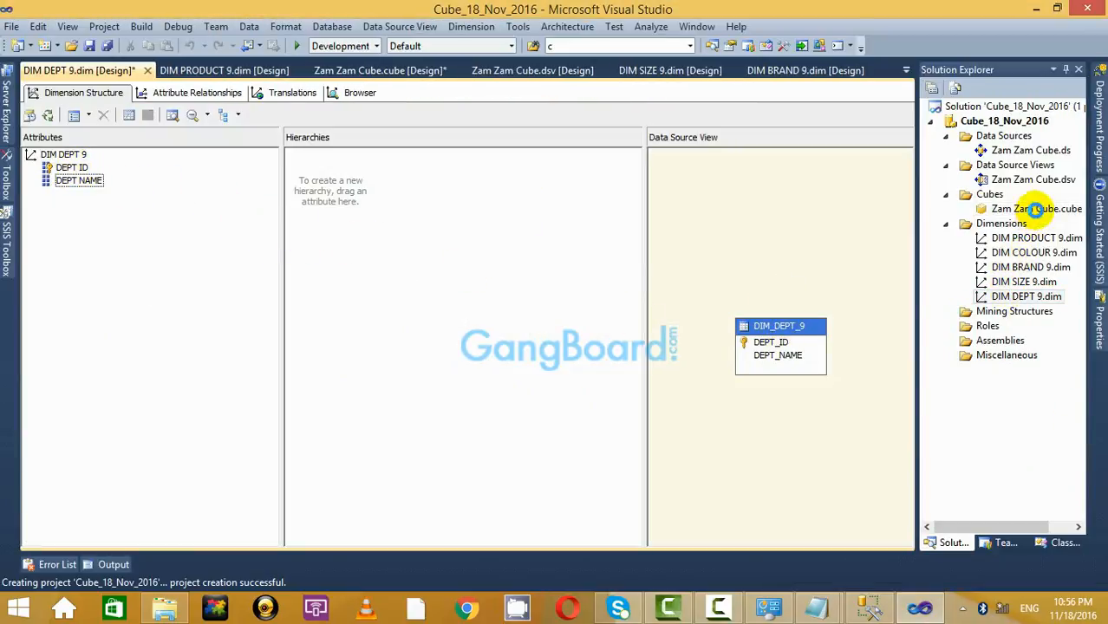
Review the Zam Zam Cube structure and browser, then return to the DIM DEPT 9 dimension.
double_click(1038, 209)
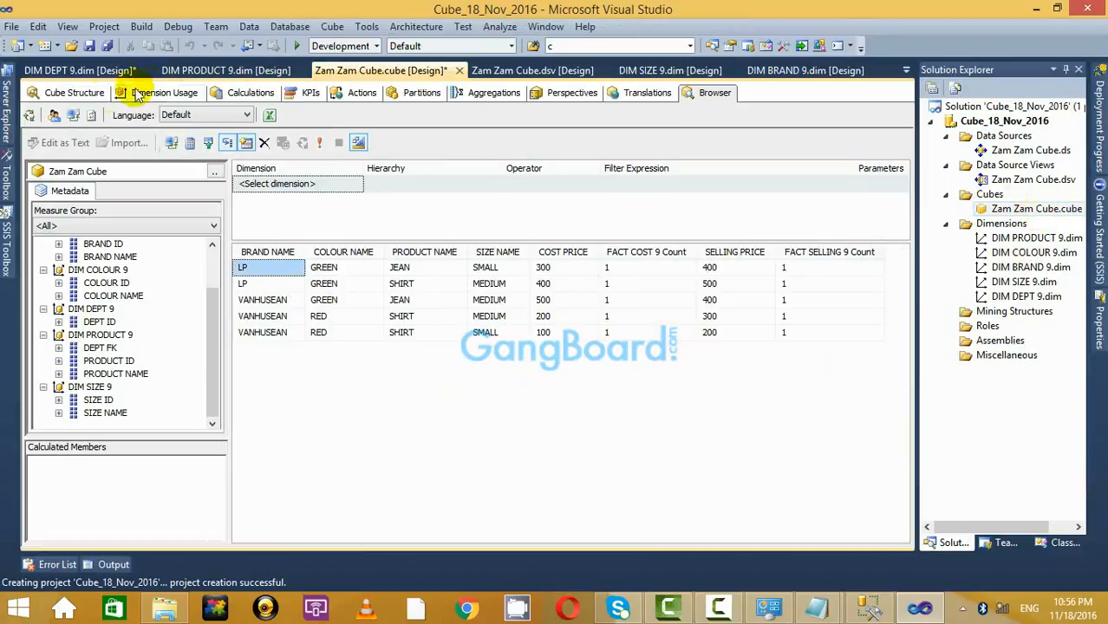
click(54, 92)
click(714, 92)
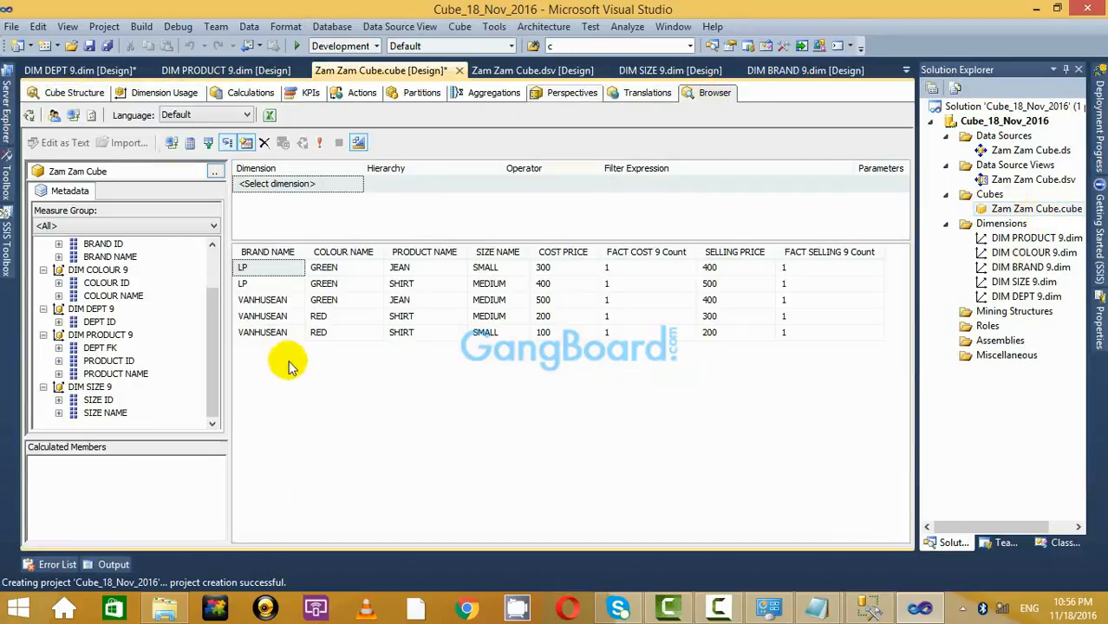
drag(217, 348, 208, 235)
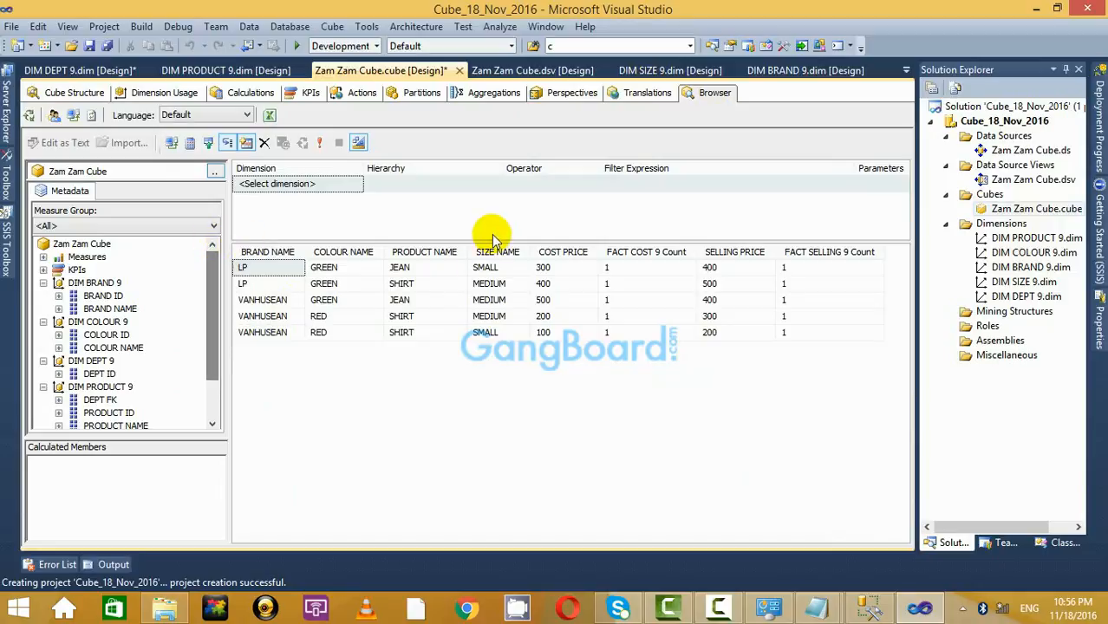
double_click(1051, 300)
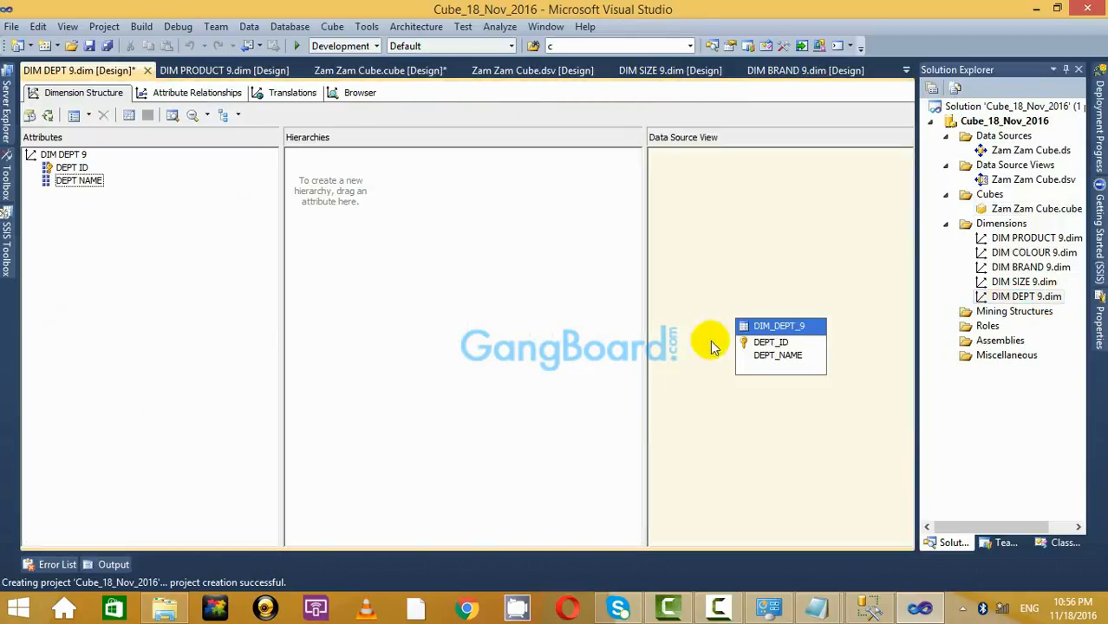
Process Cube_18_Nov_2016 again, building, deploying and overwriting the deployed database.
click(1008, 122)
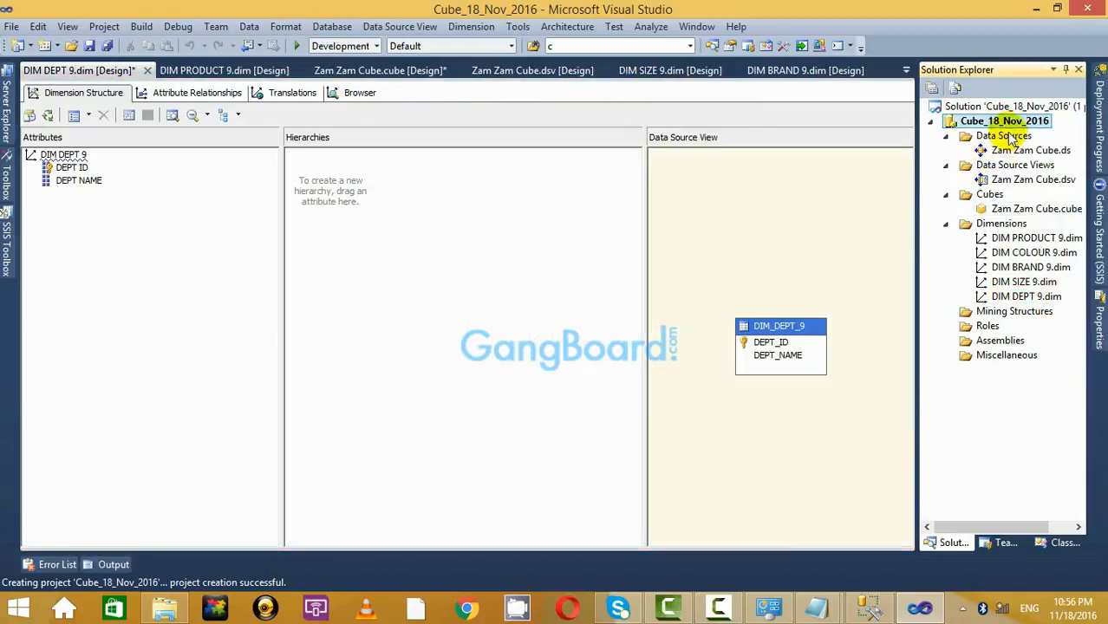
right_click(1007, 123)
click(802, 193)
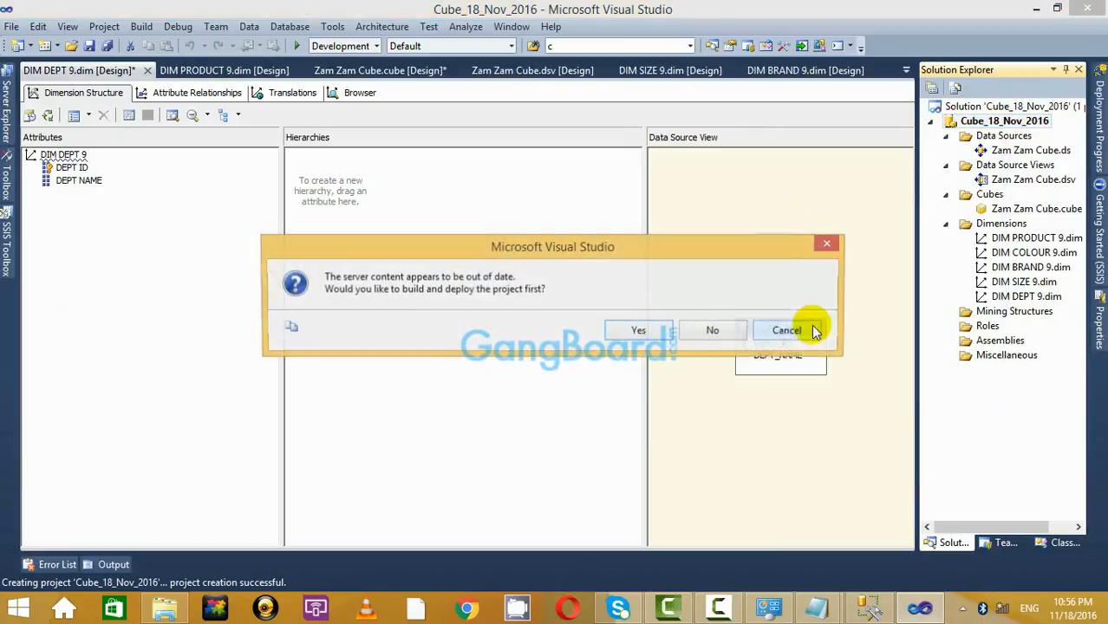
click(661, 330)
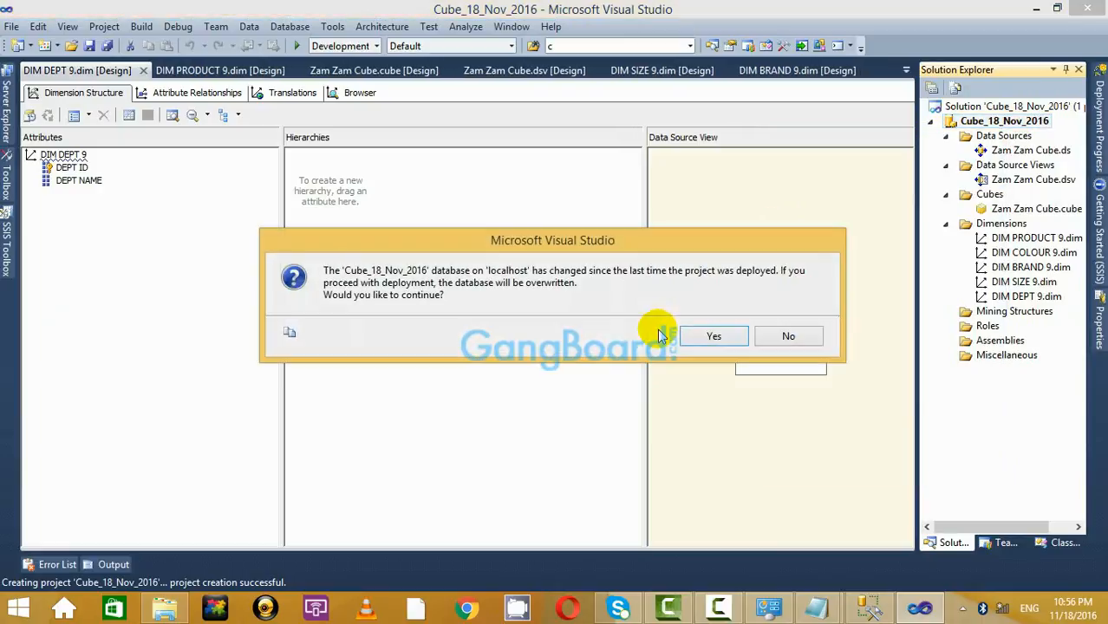
click(708, 336)
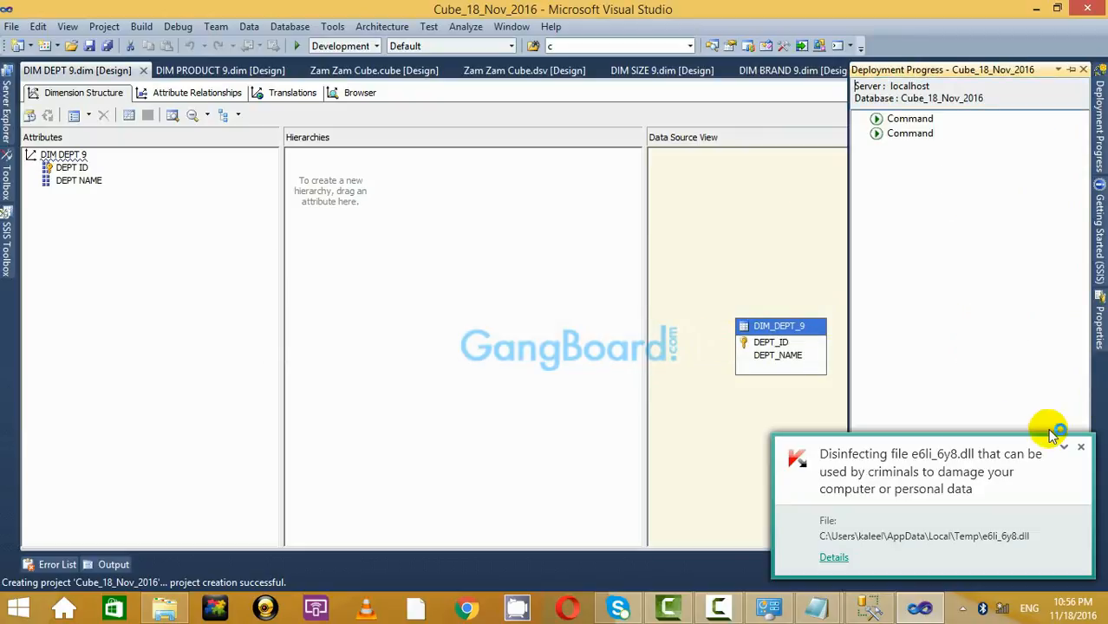
click(1081, 449)
click(1081, 449)
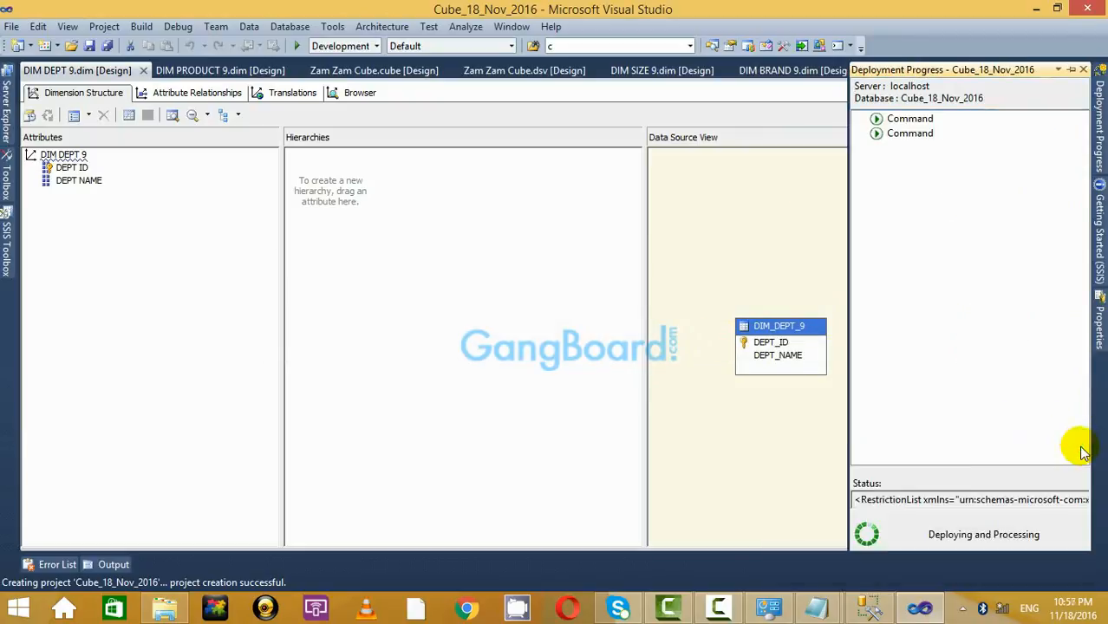
click(1083, 449)
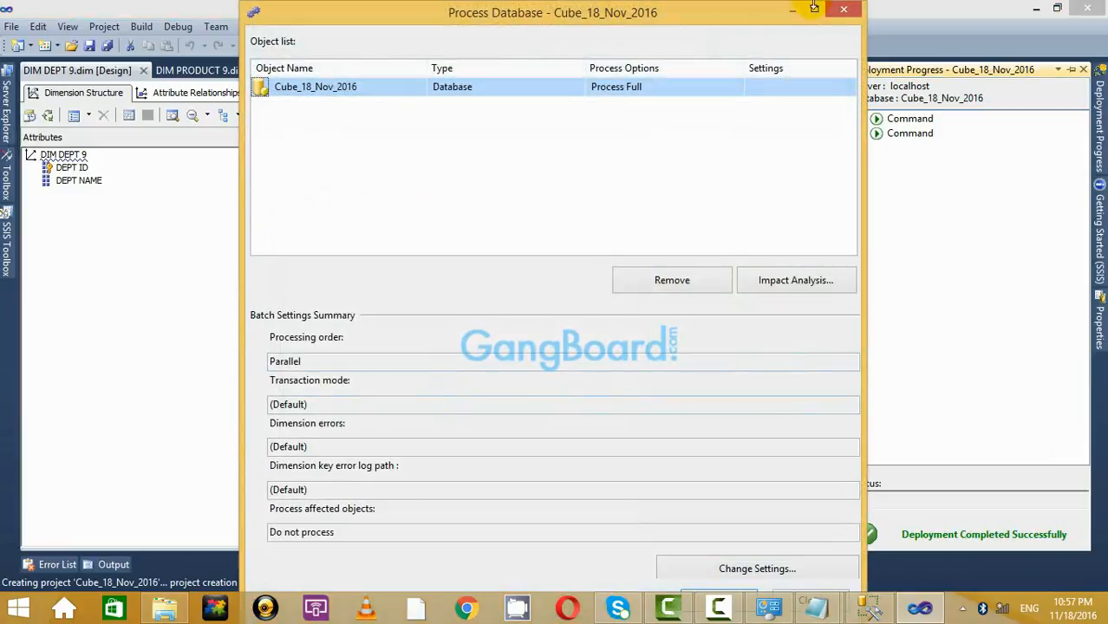
Run full database processing and close both processing dialogs.
click(814, 8)
click(980, 567)
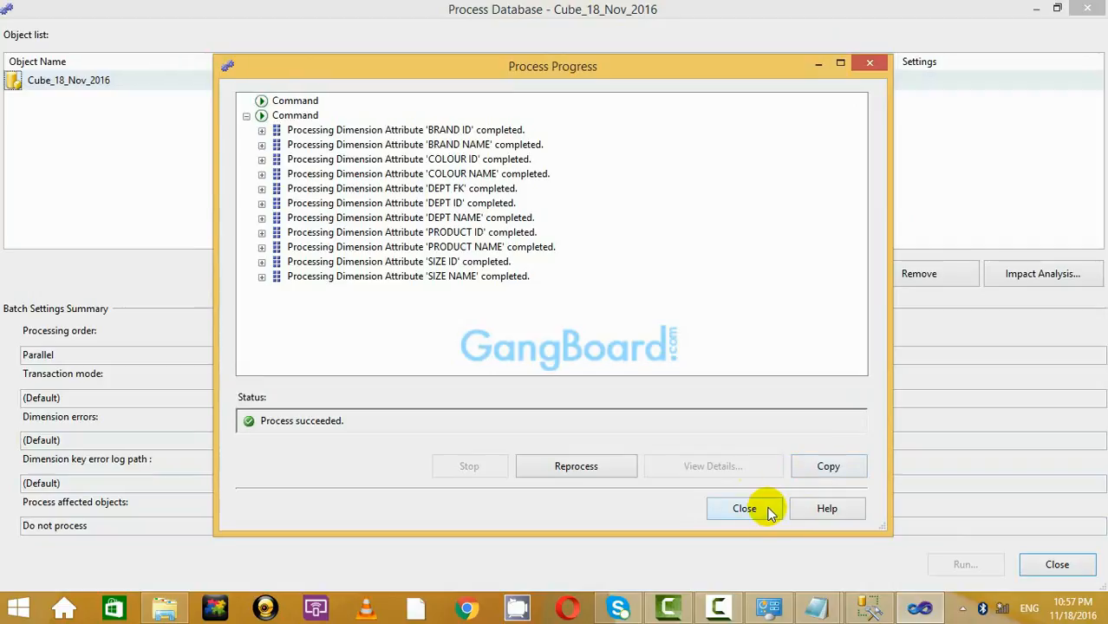
click(779, 509)
click(1054, 565)
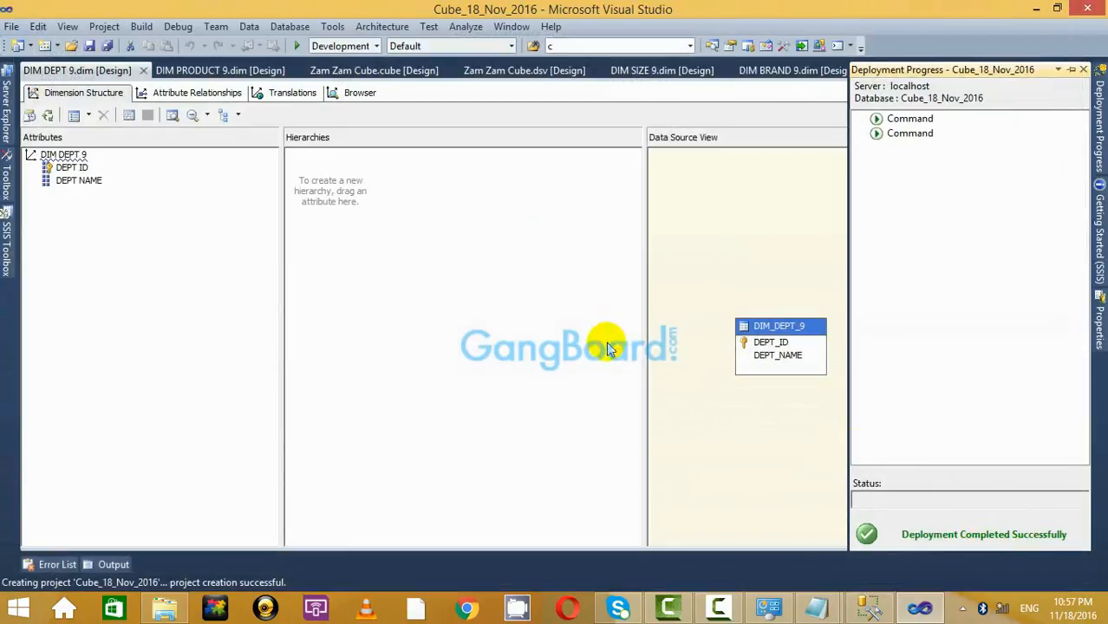
Reopen the Zam Zam Cube browser, reconnect to the reprocessed cube and run the totals query.
double_click(1025, 210)
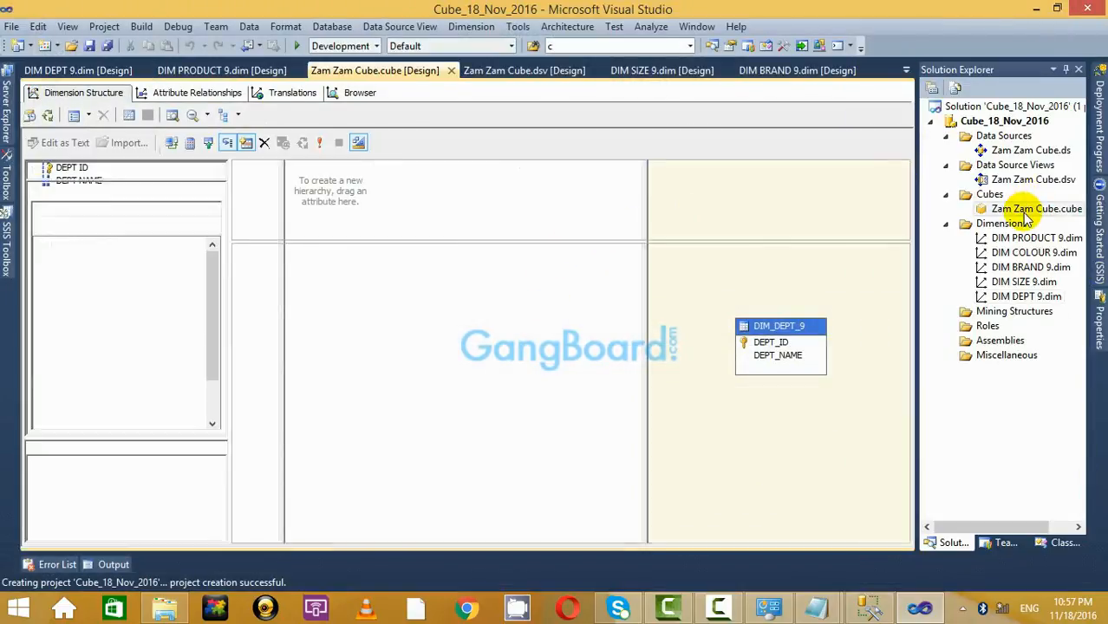
click(80, 93)
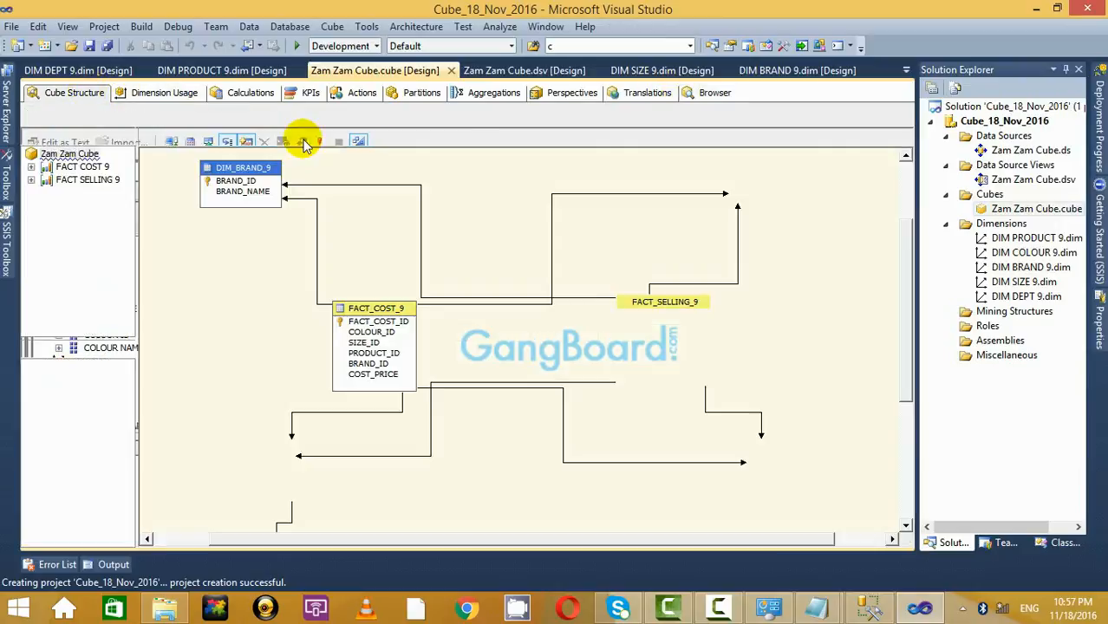
click(698, 94)
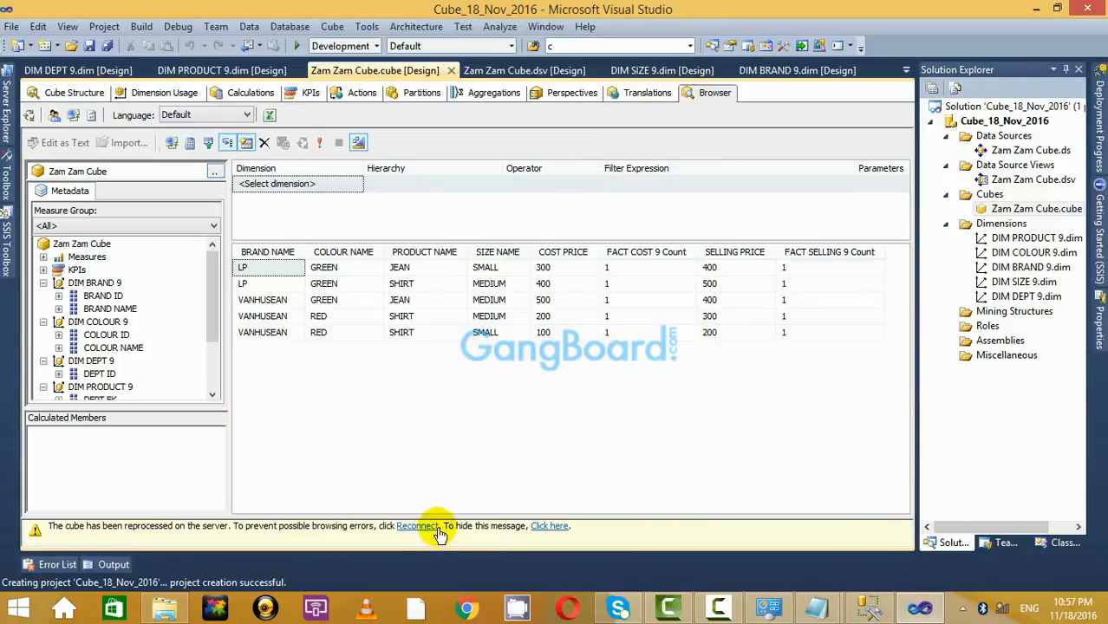
click(418, 526)
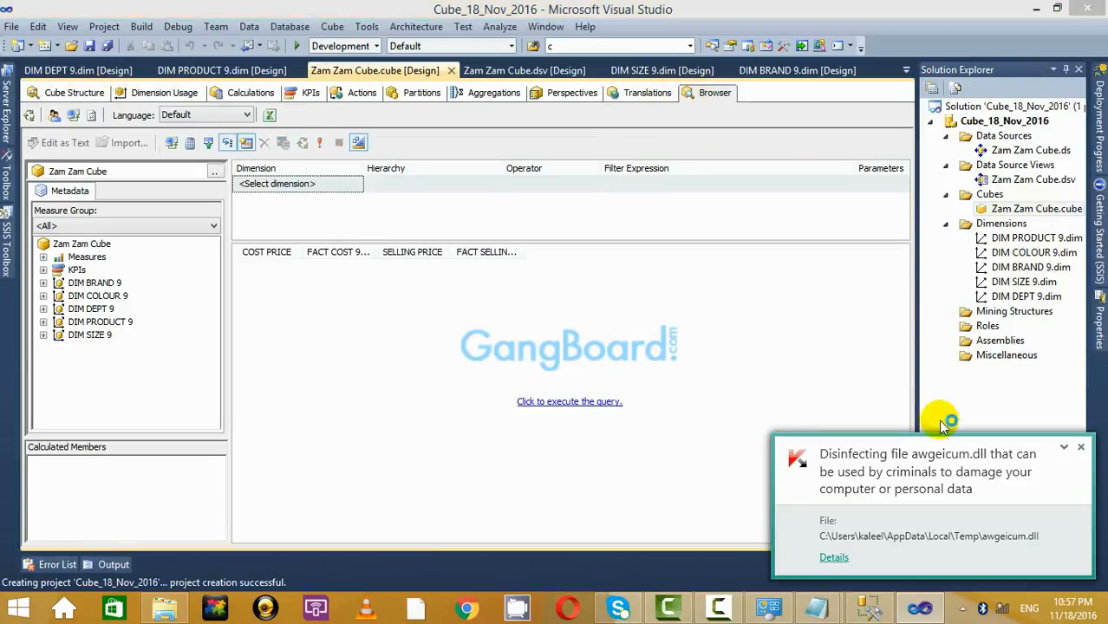
click(1081, 448)
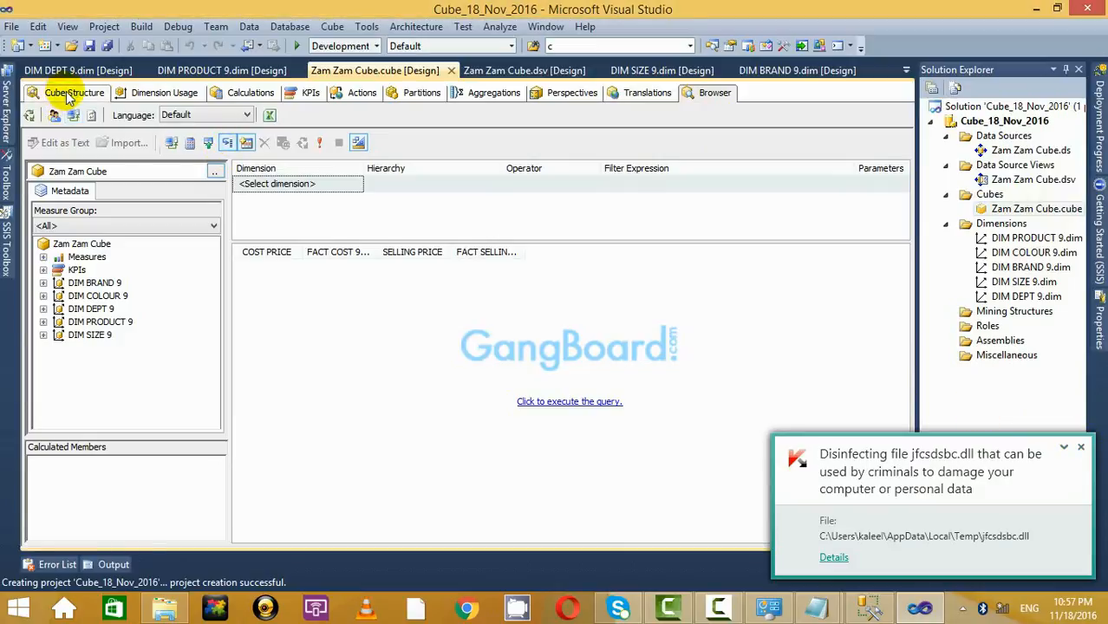
click(67, 94)
click(712, 93)
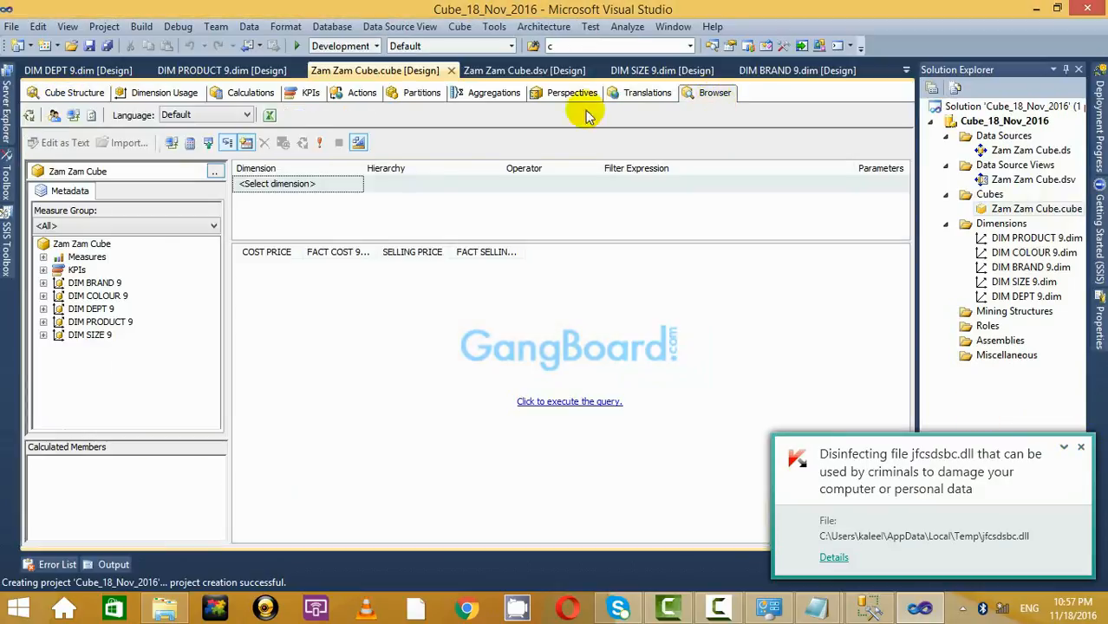
click(587, 403)
Add BRAND, COLOUR, DEPT, PRODUCT and SIZE NAME attributes to the result grid.
click(43, 284)
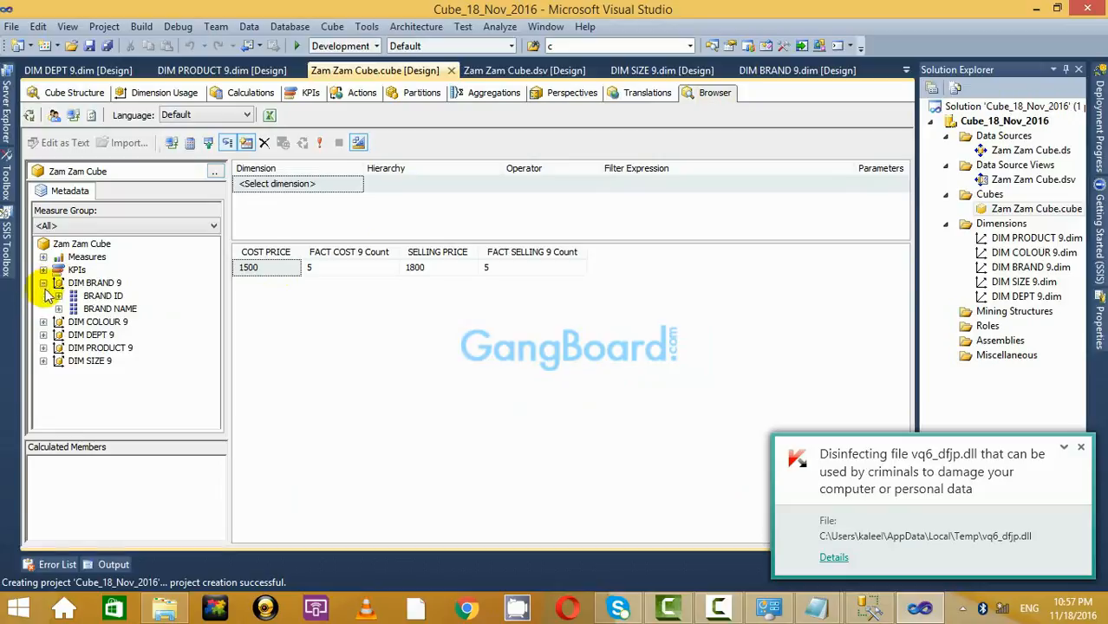
drag(105, 309, 286, 298)
click(43, 322)
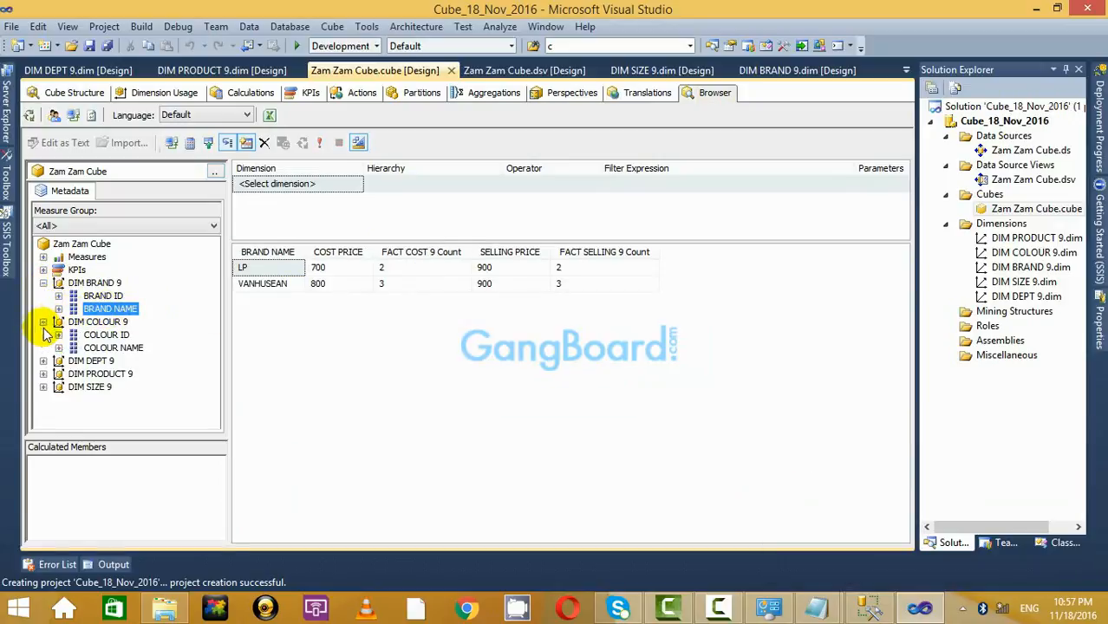
drag(108, 347, 346, 332)
click(44, 361)
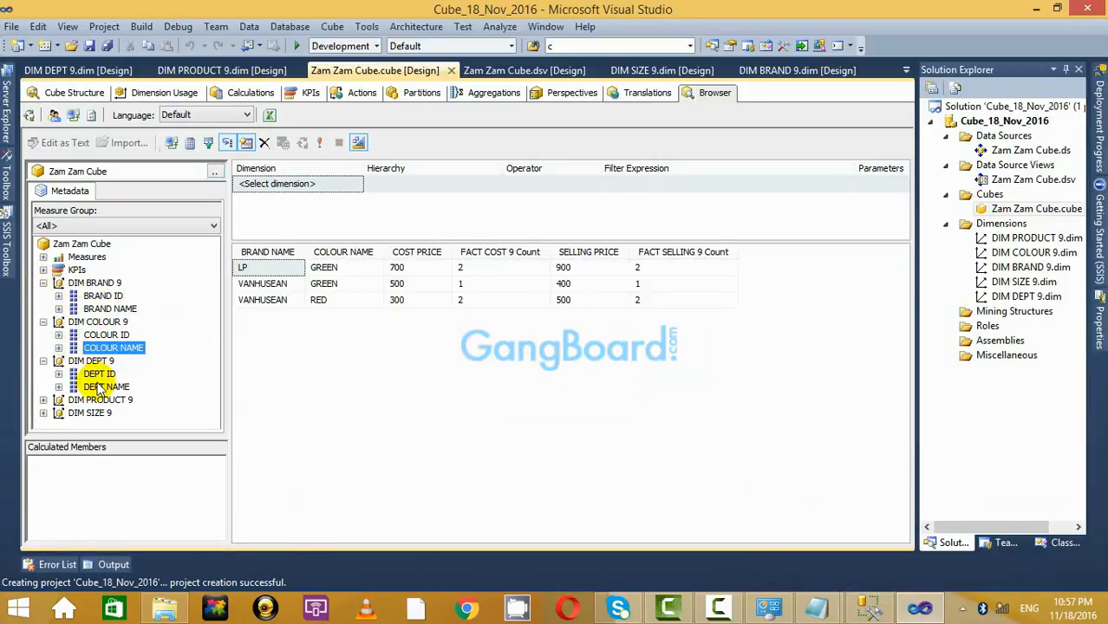
drag(98, 387, 386, 333)
click(43, 400)
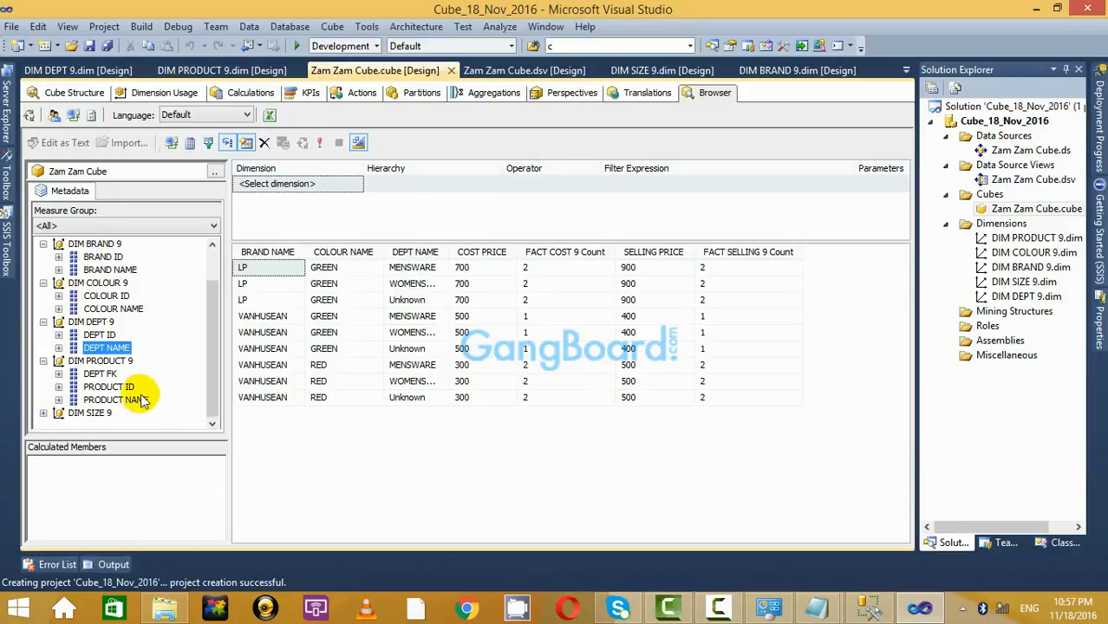
drag(141, 401, 418, 380)
click(43, 413)
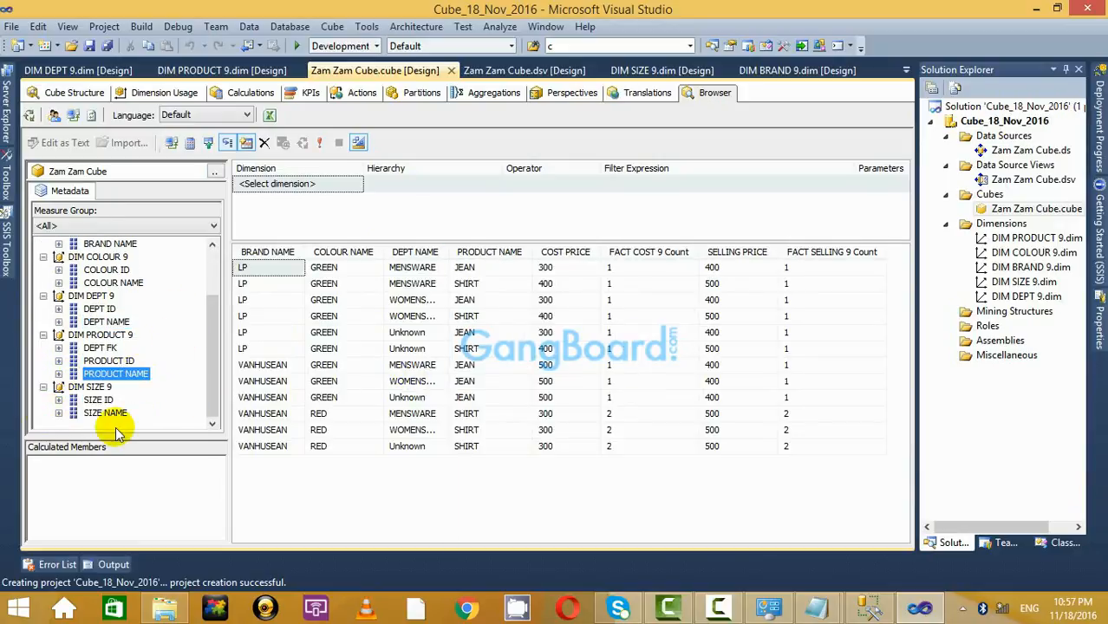
drag(113, 419, 434, 365)
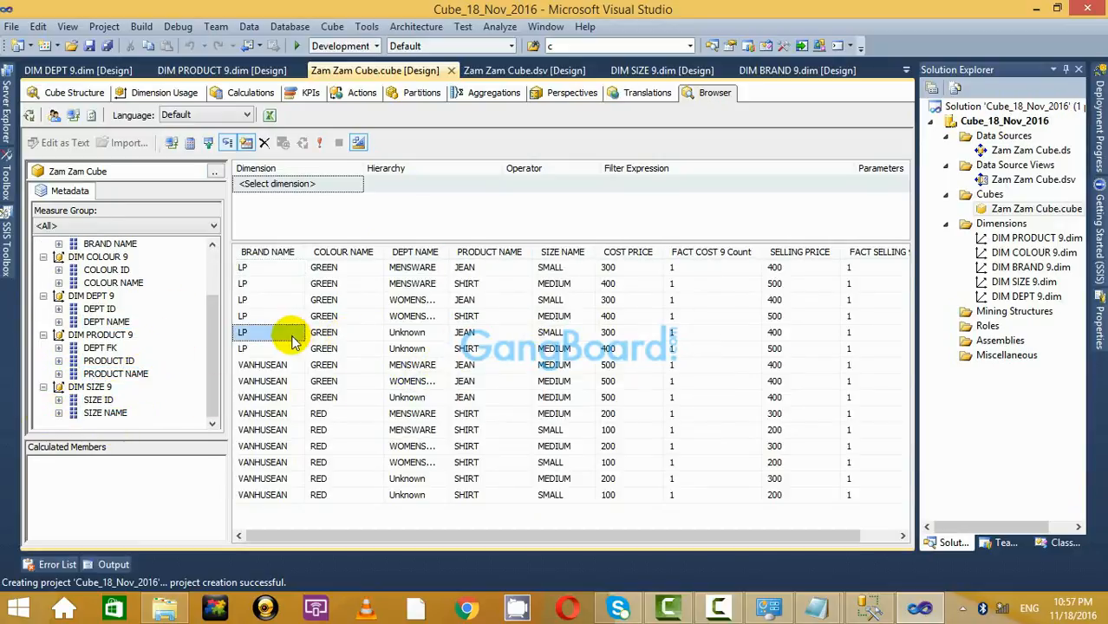
Step through the values of an LP result row.
click(342, 333)
click(428, 320)
click(555, 316)
Check the row's values across to the fact selling count in row 4.
click(617, 303)
click(696, 301)
click(795, 327)
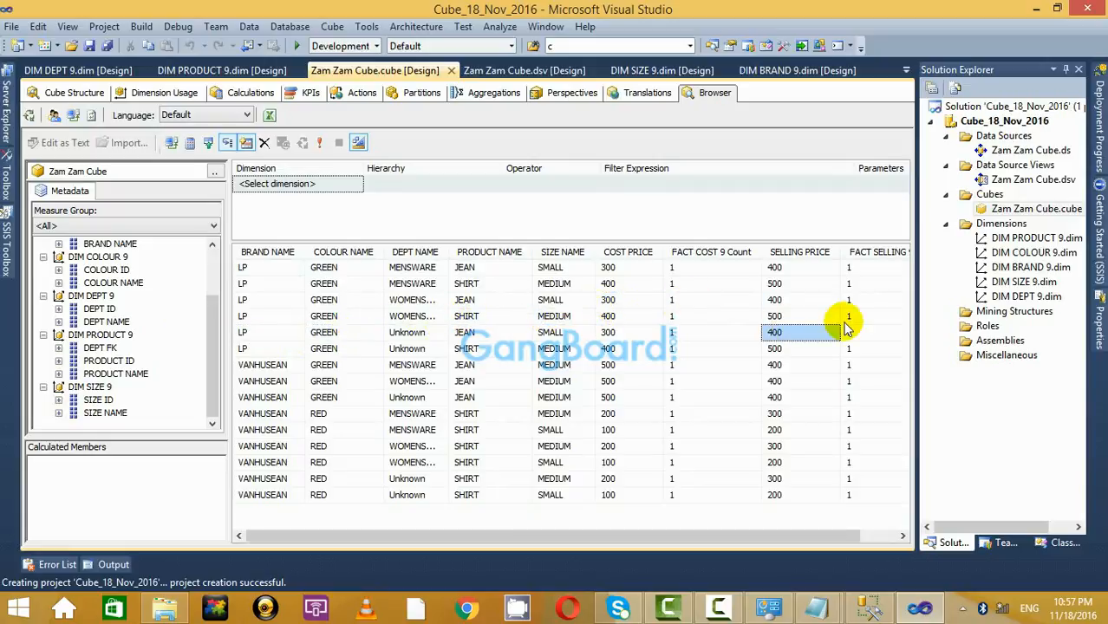
click(870, 317)
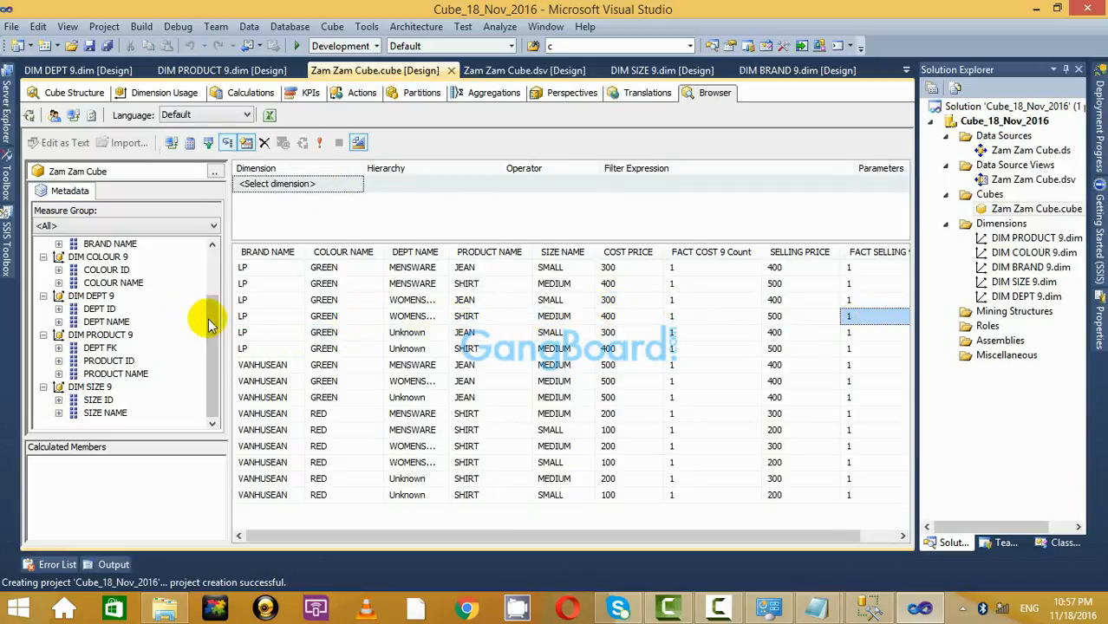
Expand Measures and widen the Dept Name column so WOMENSWARE shows in full.
drag(219, 330, 161, 192)
click(43, 256)
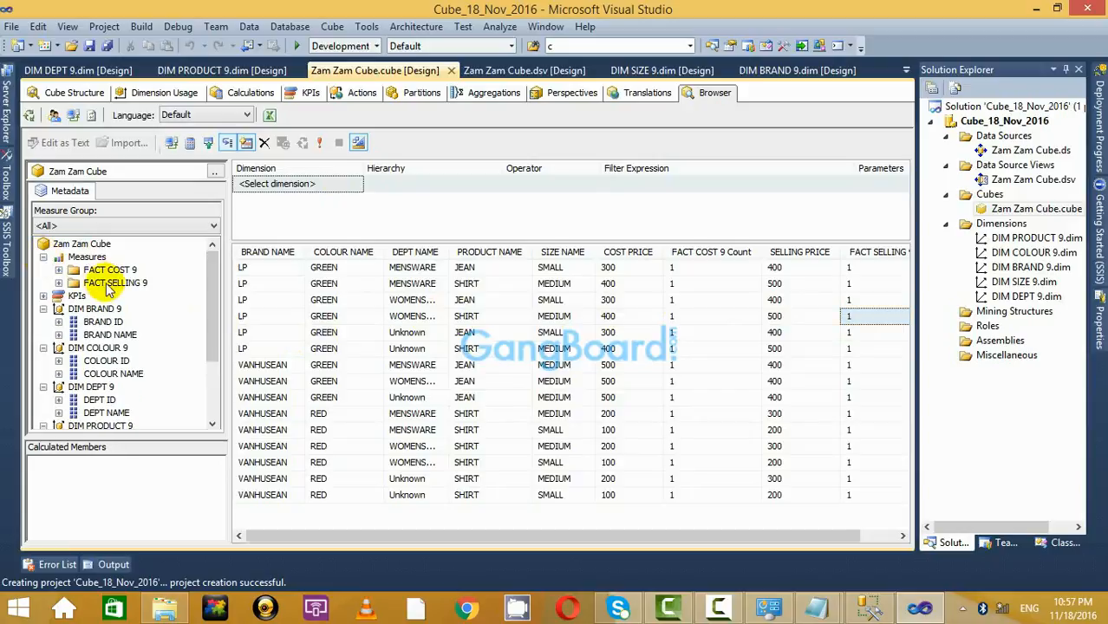
click(394, 314)
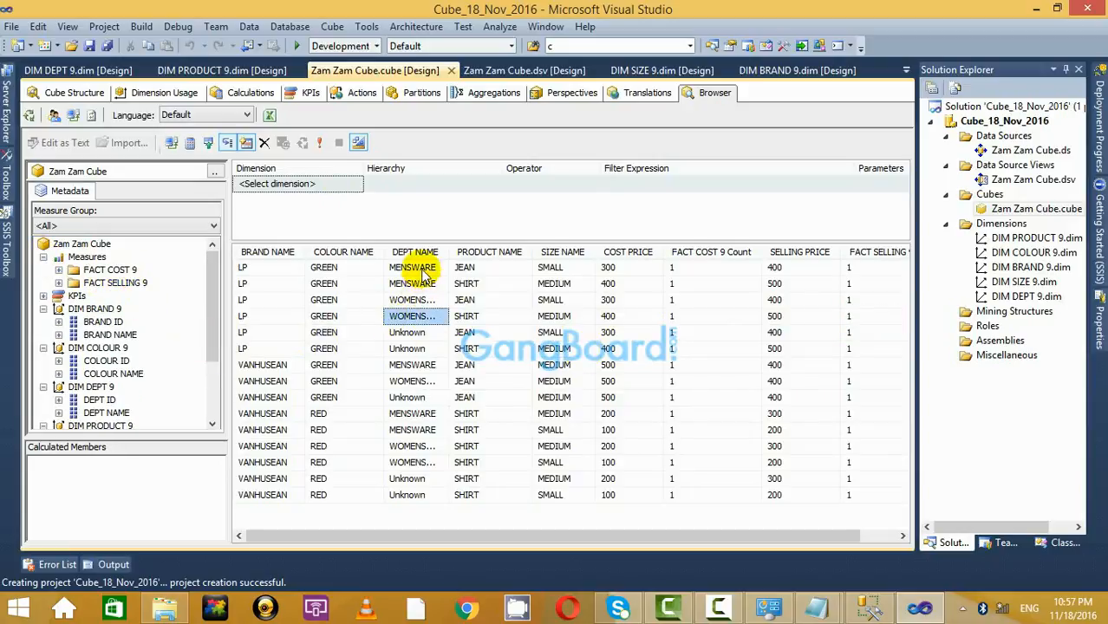
drag(450, 252, 508, 252)
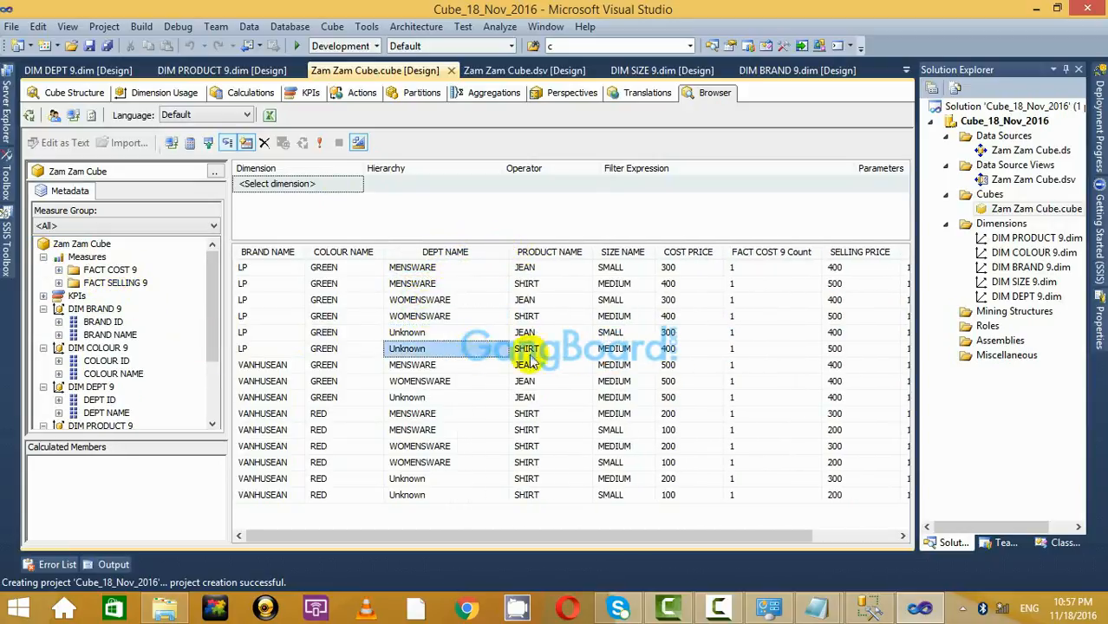
Inspect cost price and count values in row 6, then move to the VANHUSEAN RED rows.
click(677, 350)
key(Right)
key(Right)
key(Right)
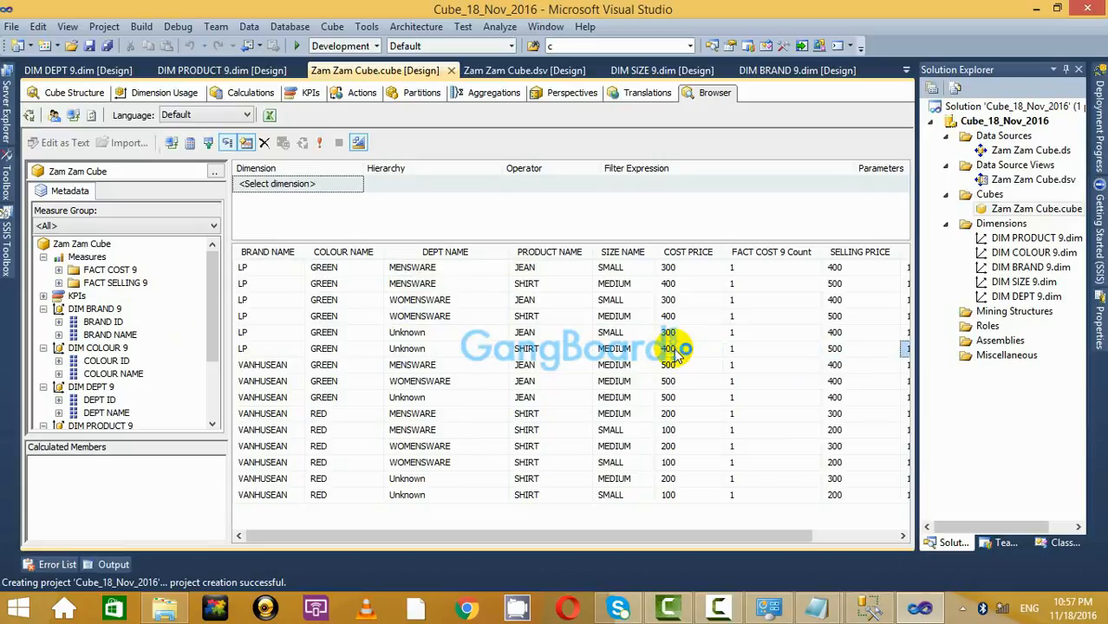
key(Left)
key(Left)
key(Left)
key(Left)
key(Left)
key(Left)
key(Left)
key(Left)
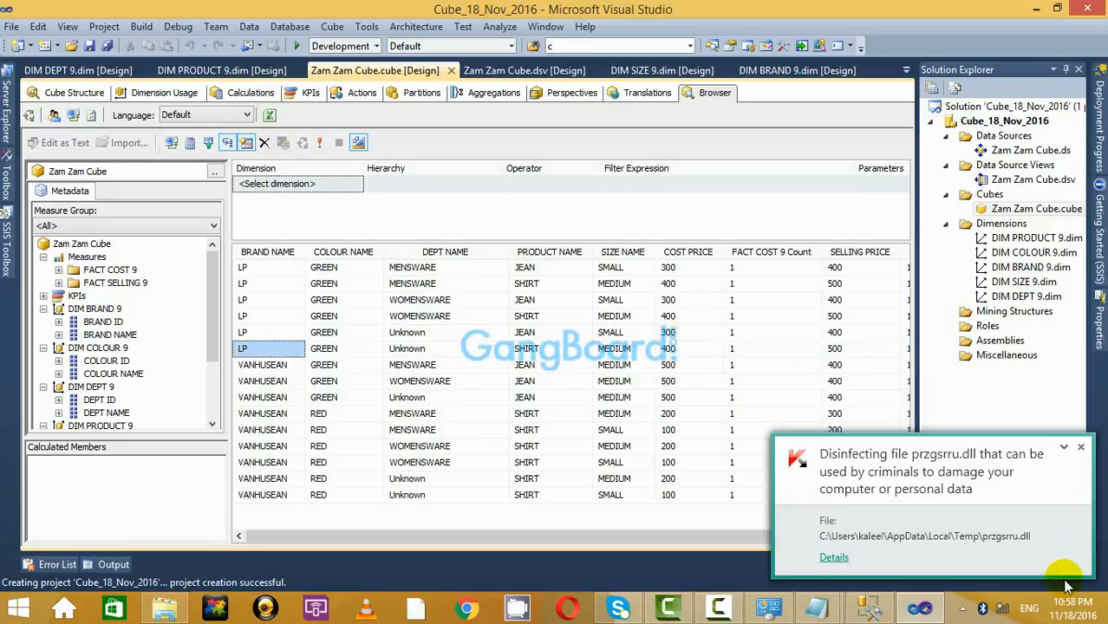
click(1081, 447)
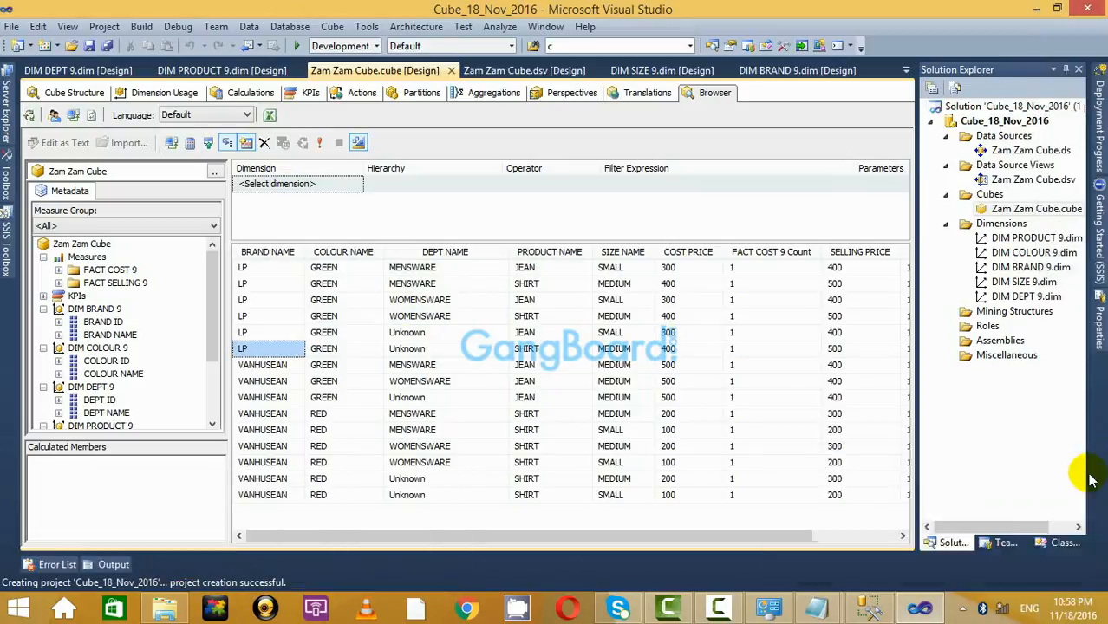
click(1081, 446)
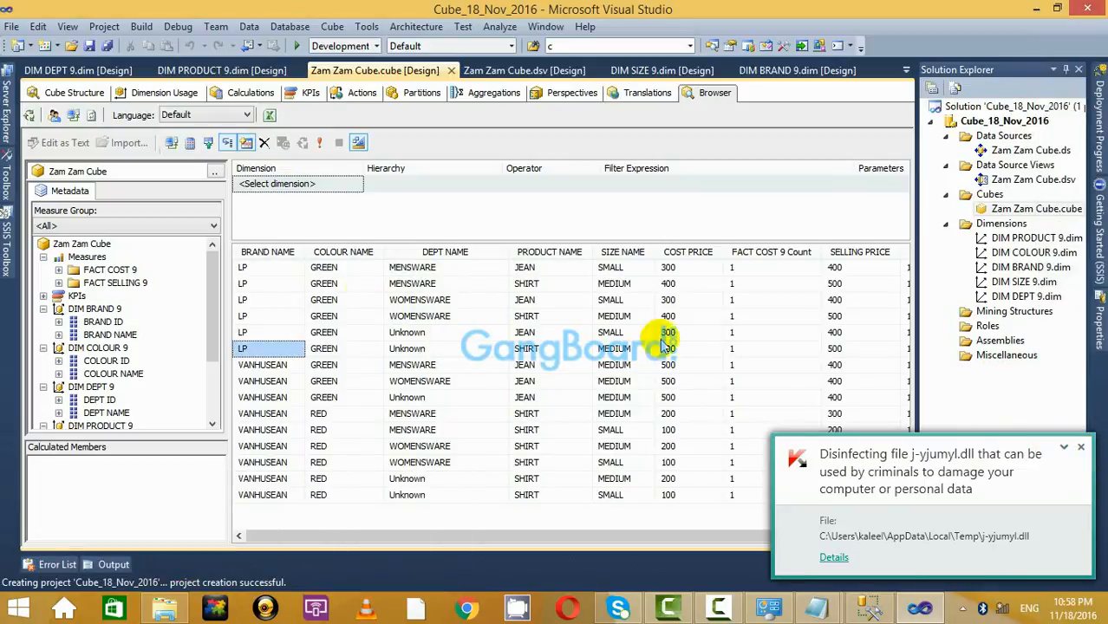
click(1082, 449)
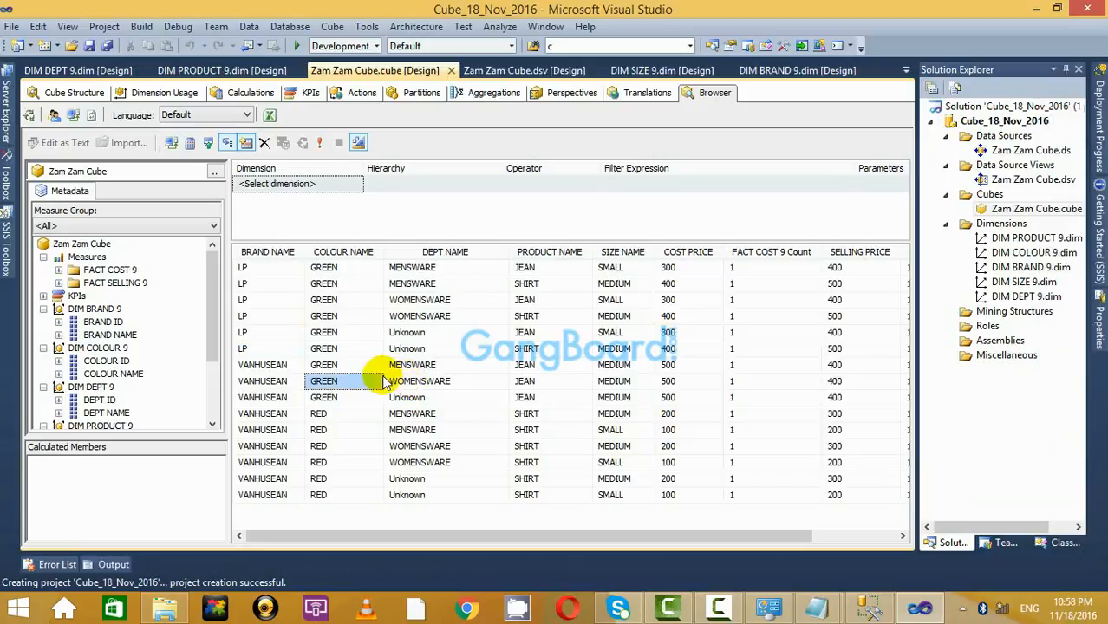
click(741, 350)
key(Right)
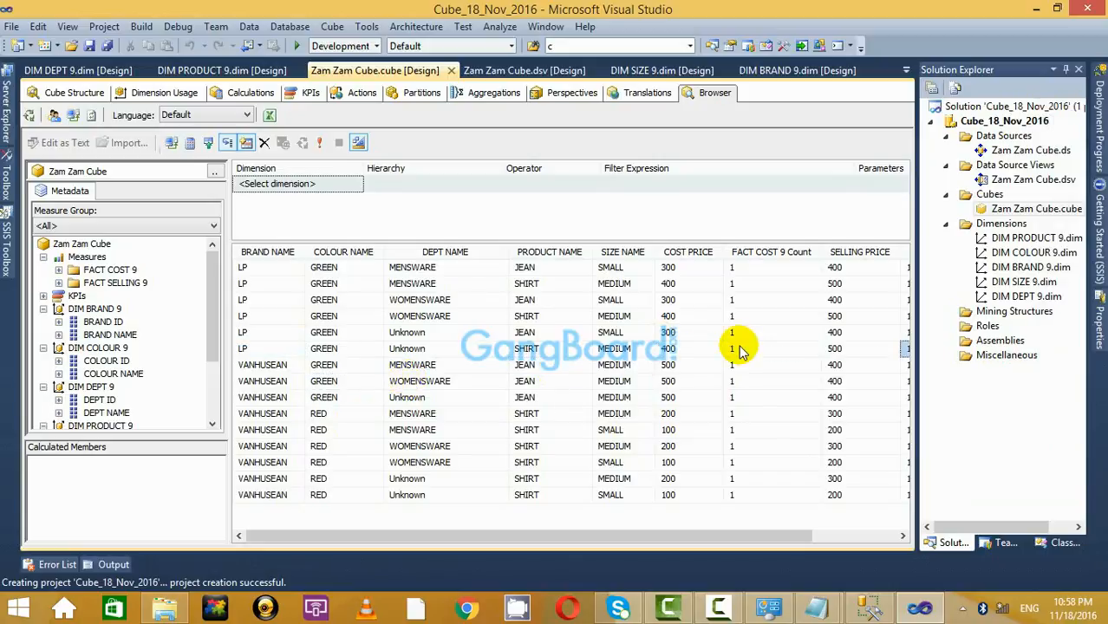
key(Left)
key(Left)
key(Left)
key(Left)
key(Left)
key(Left)
key(Left)
key(Up)
key(Up)
key(Up)
key(Up)
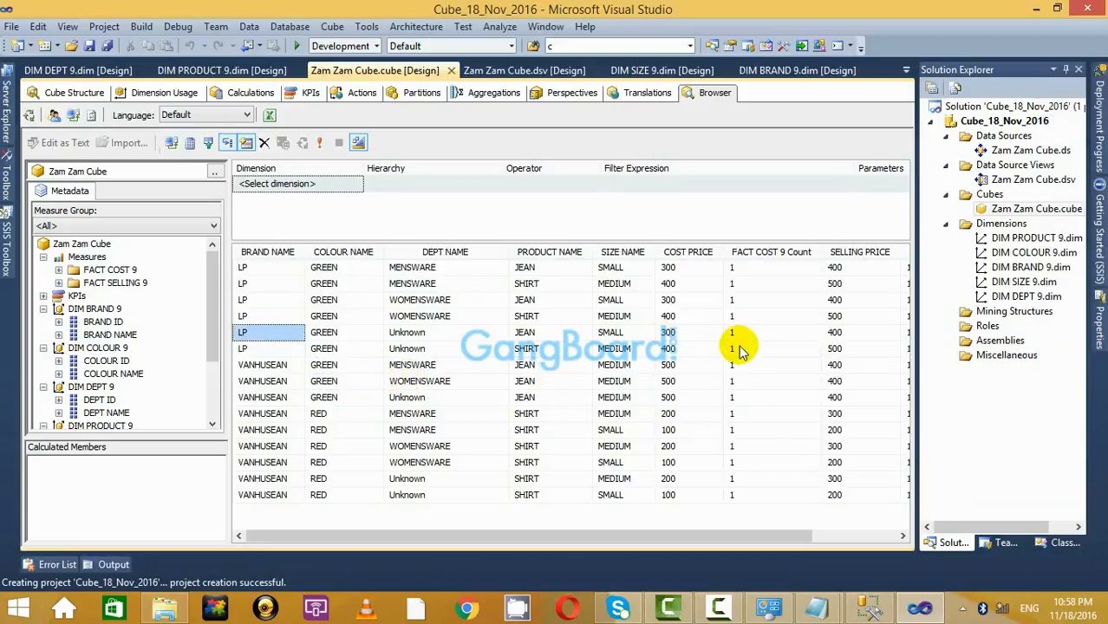
key(Up)
key(Down)
key(Down)
key(Down)
key(Down)
key(Down)
key(Down)
key(Down)
key(Down)
key(Down)
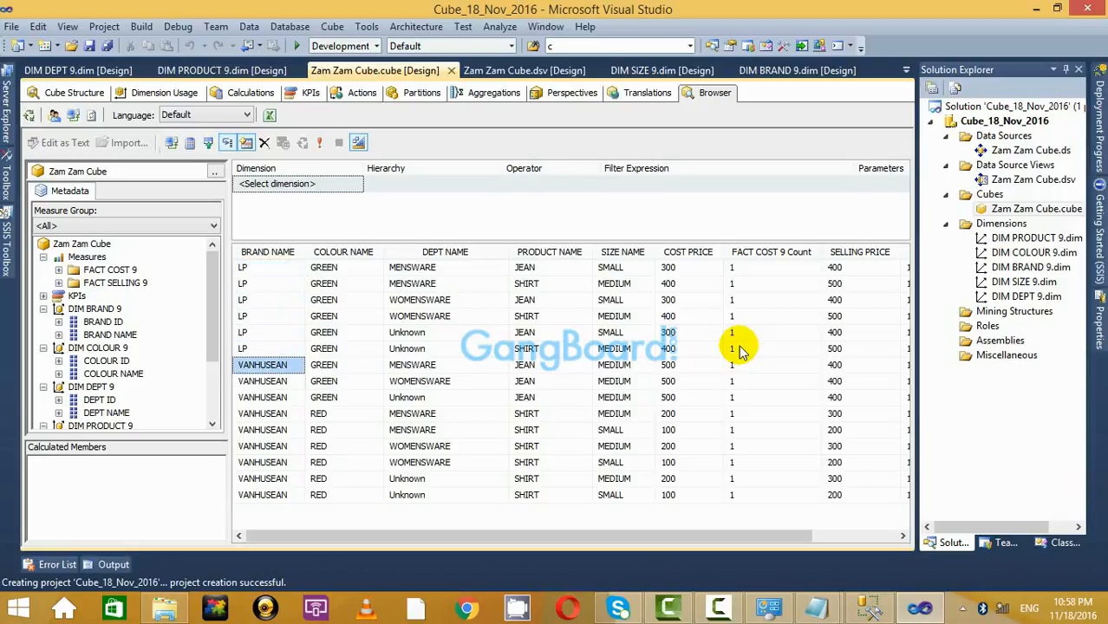
key(Down)
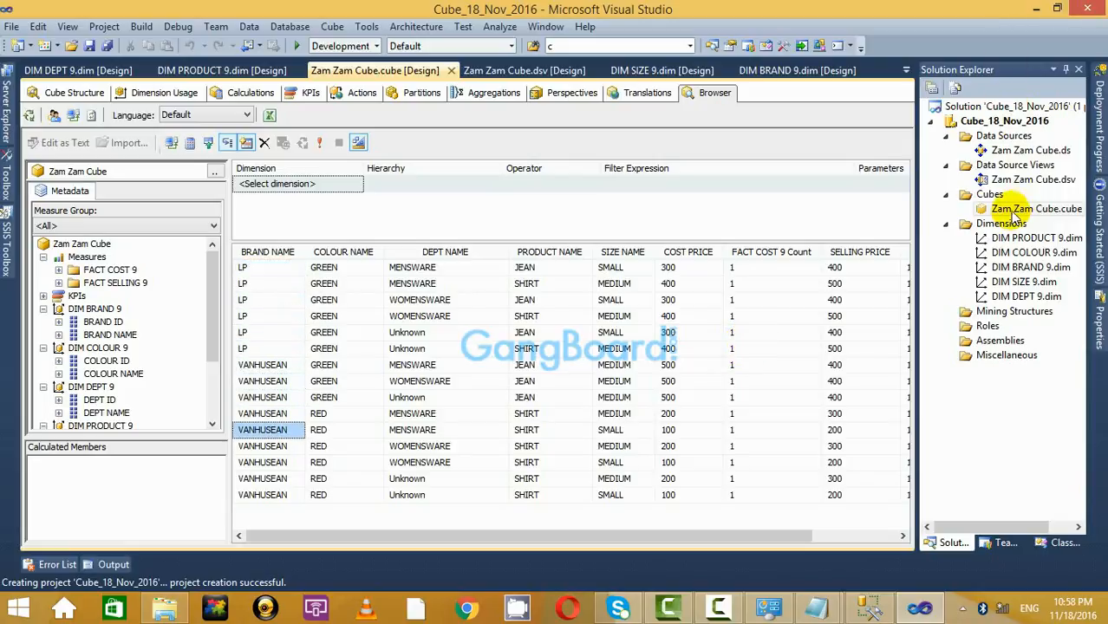
Refresh the cube browser via Cube Structure and select an Unknown department value.
click(52, 94)
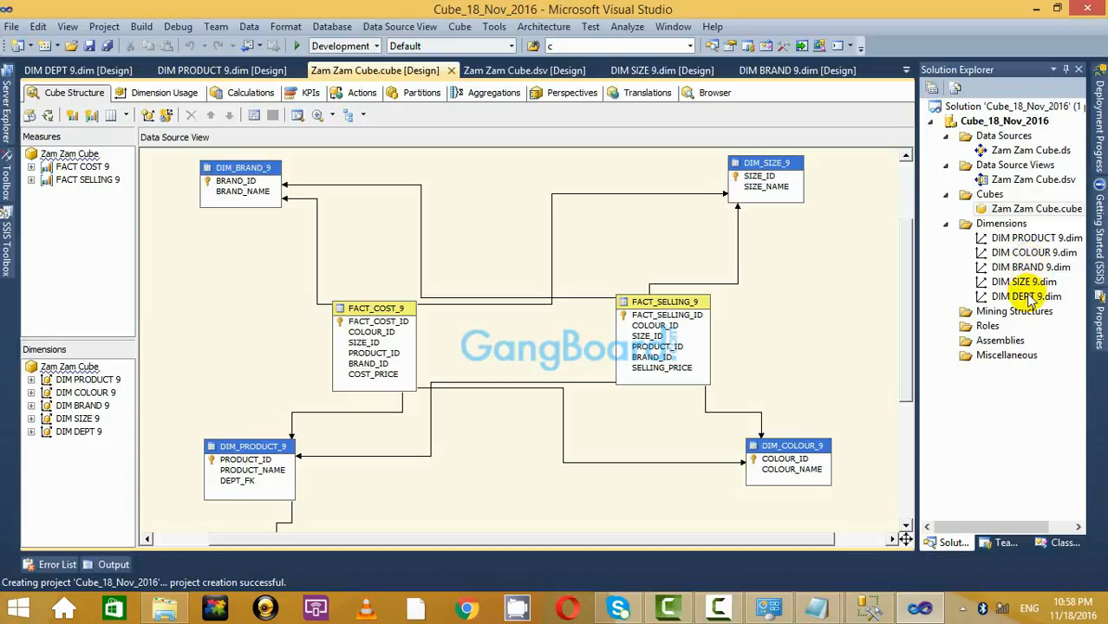
double_click(1034, 209)
click(713, 93)
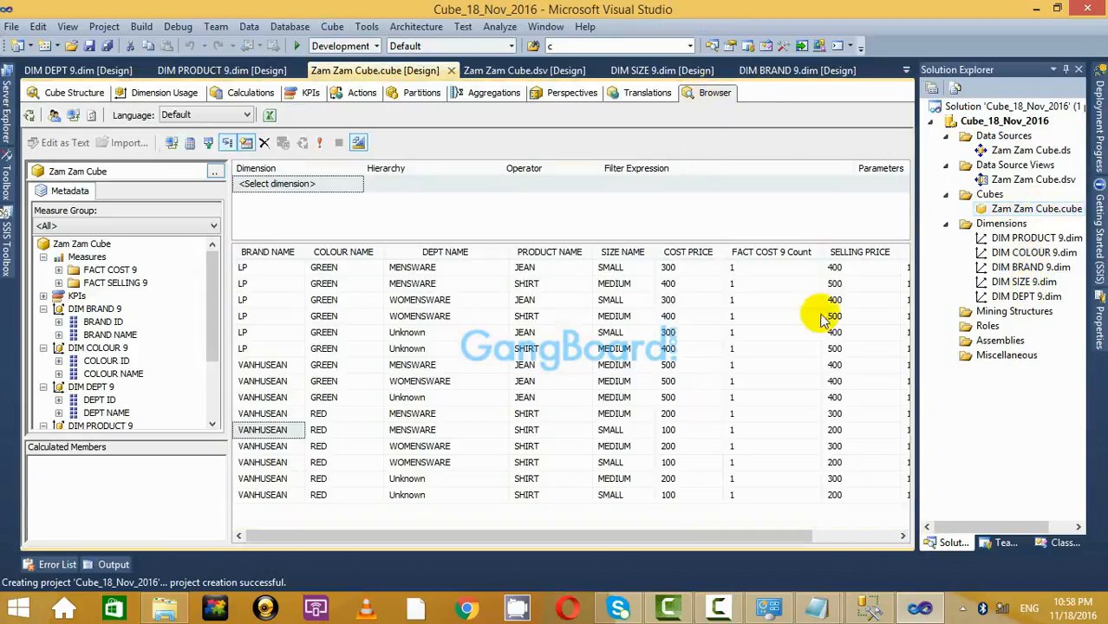
click(441, 483)
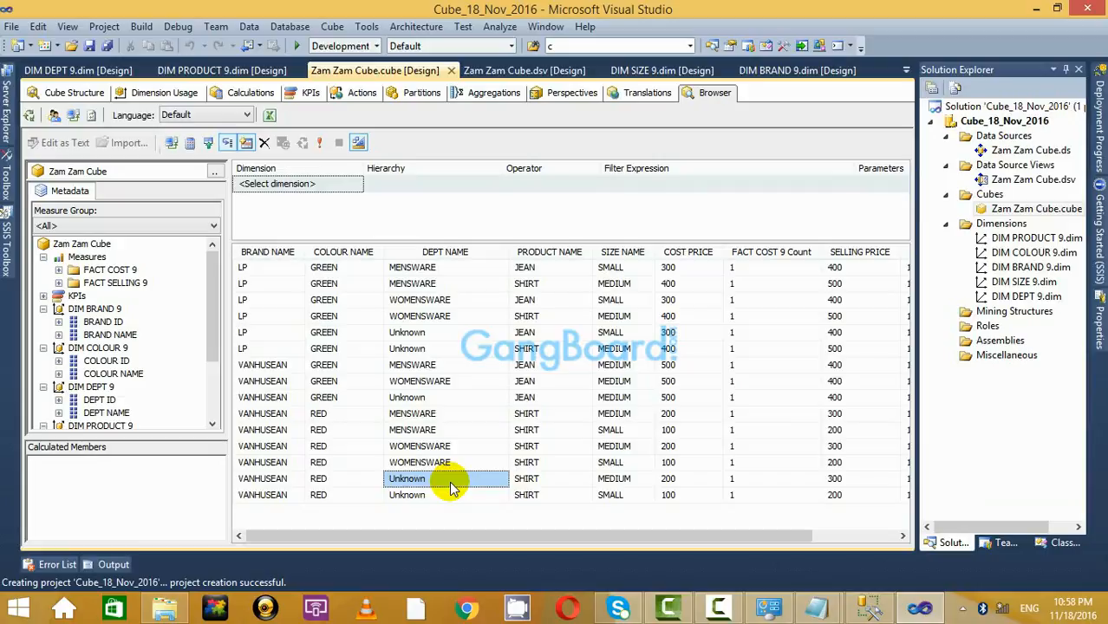
Step through the Unknown department values on the LP green jeans and LP shirts rows.
key(Up)
key(Up)
key(Up)
key(Up)
key(Up)
key(Up)
key(Up)
key(Up)
key(Up)
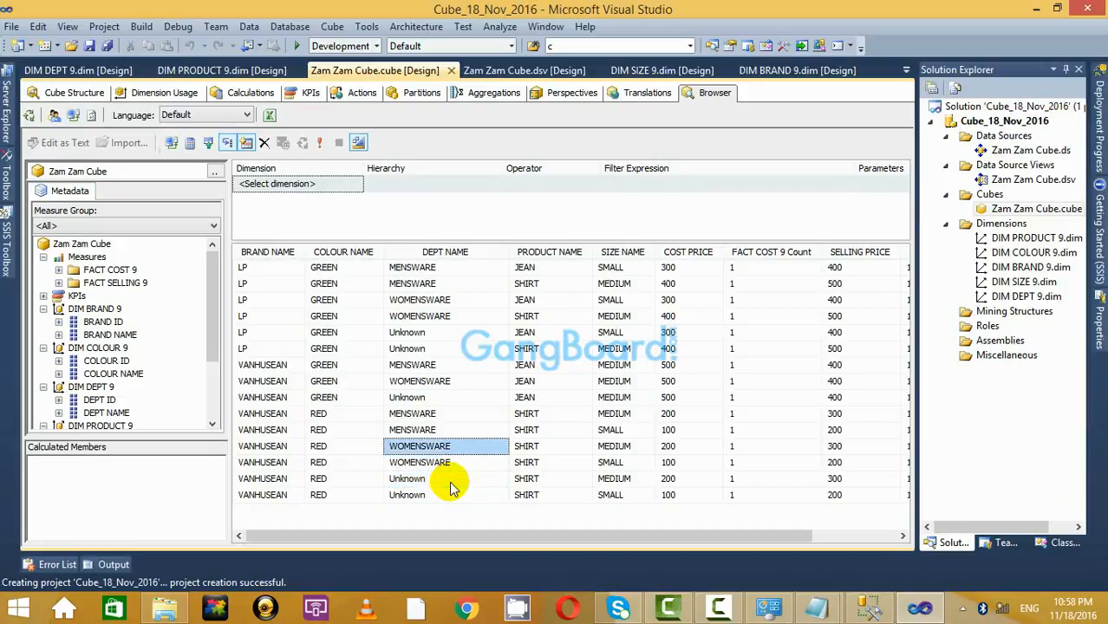
key(Down)
key(Down)
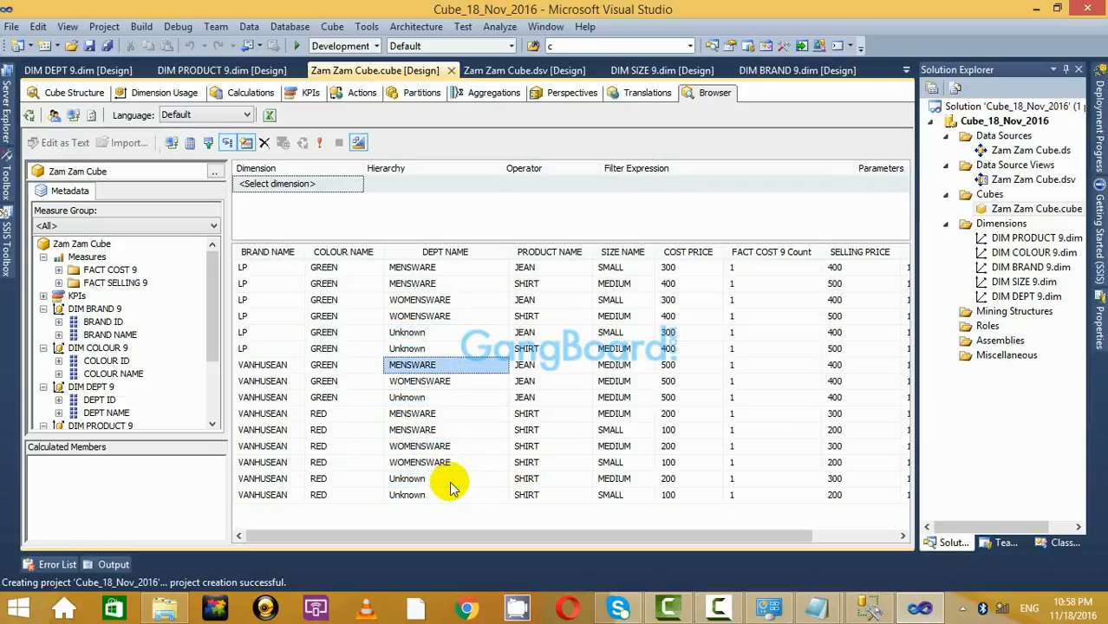
key(Up)
key(Up)
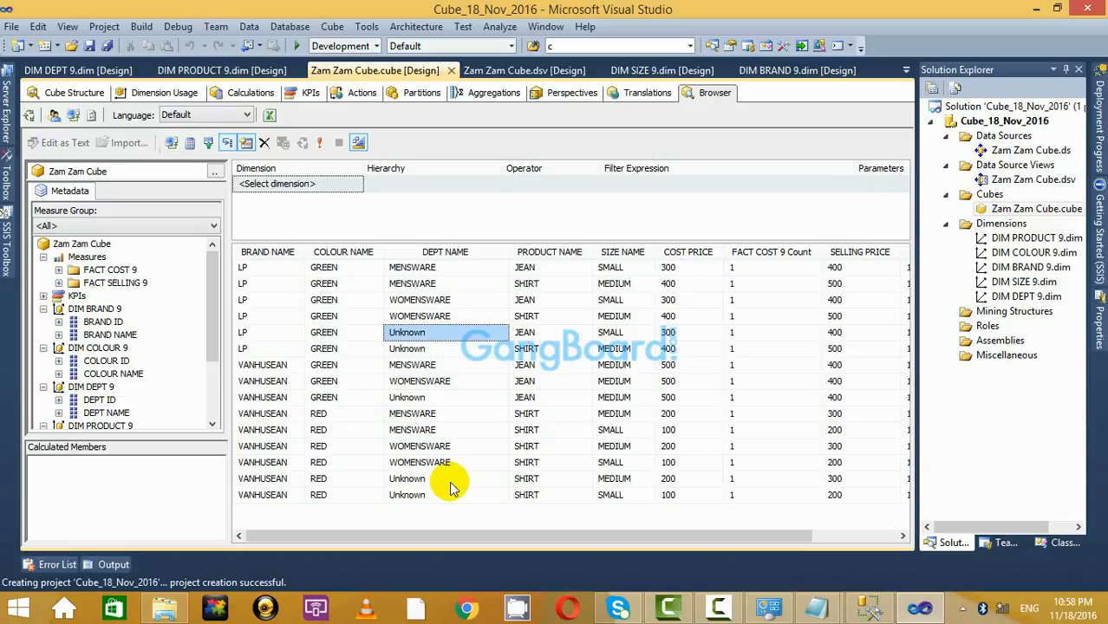
key(Down)
key(Down)
key(Up)
key(Up)
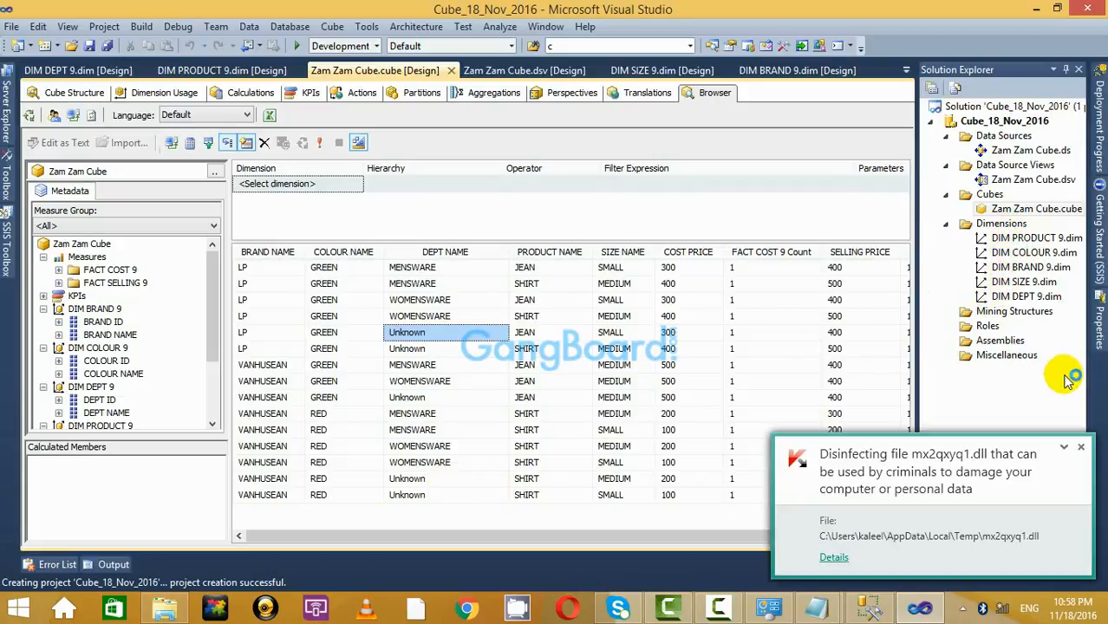
Dismiss the antivirus toast, show the Cube Structure diagram, and move DIM_PRODUCT_9 up-left.
click(1084, 451)
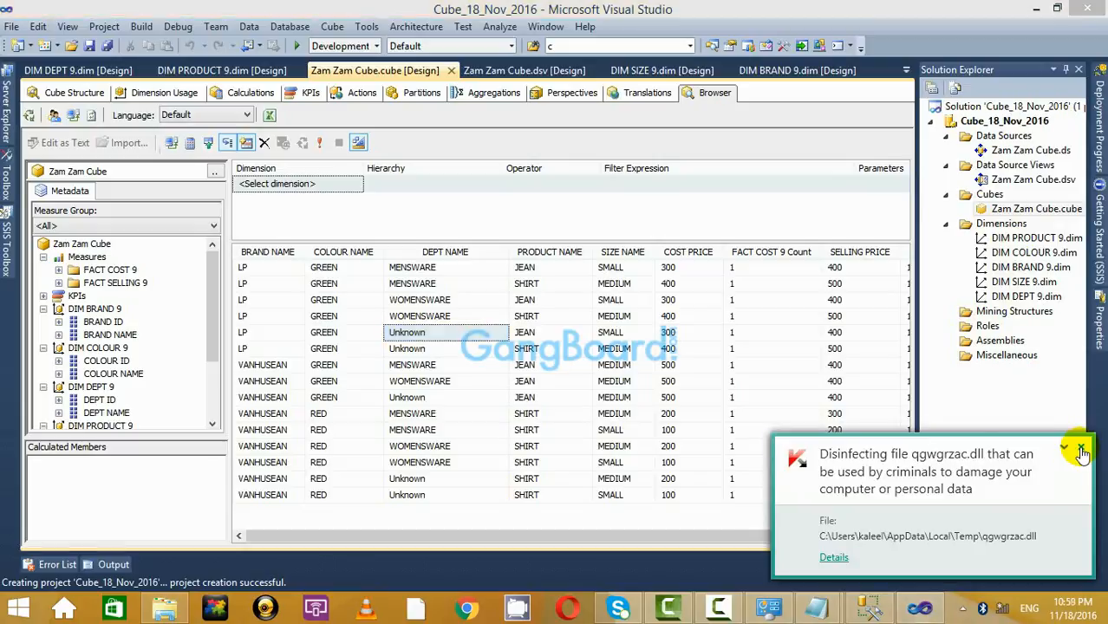
click(1084, 449)
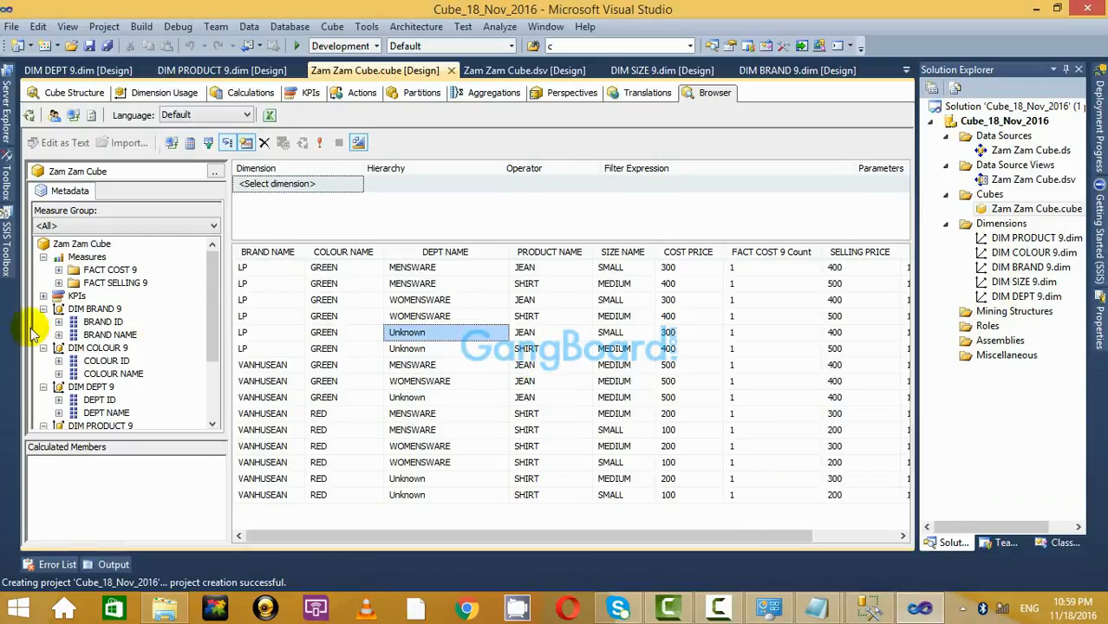
drag(214, 295, 217, 255)
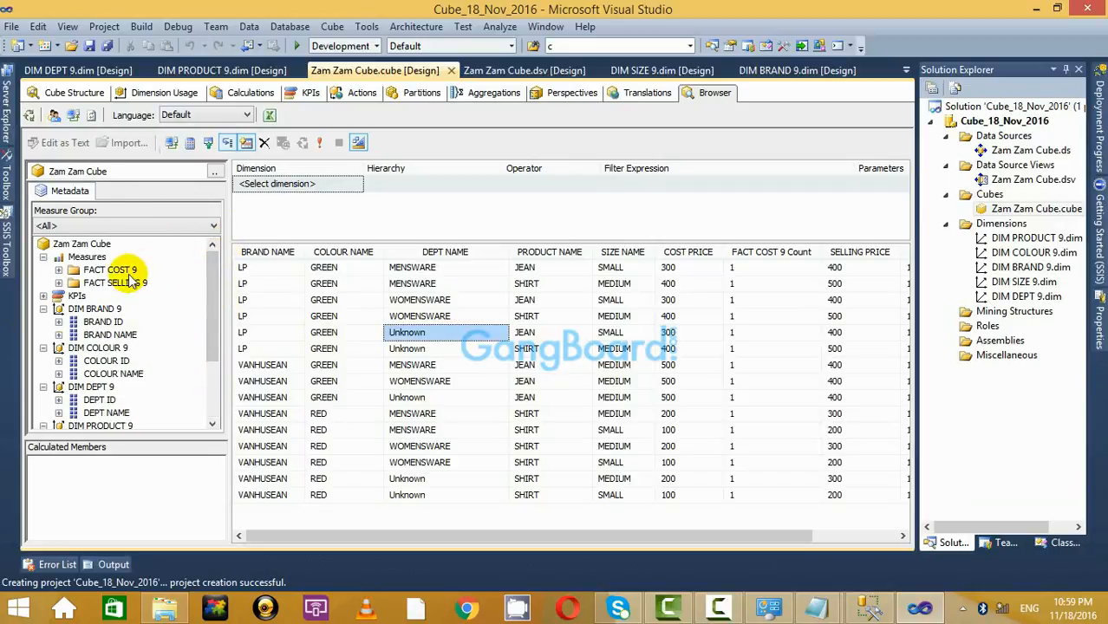
click(77, 92)
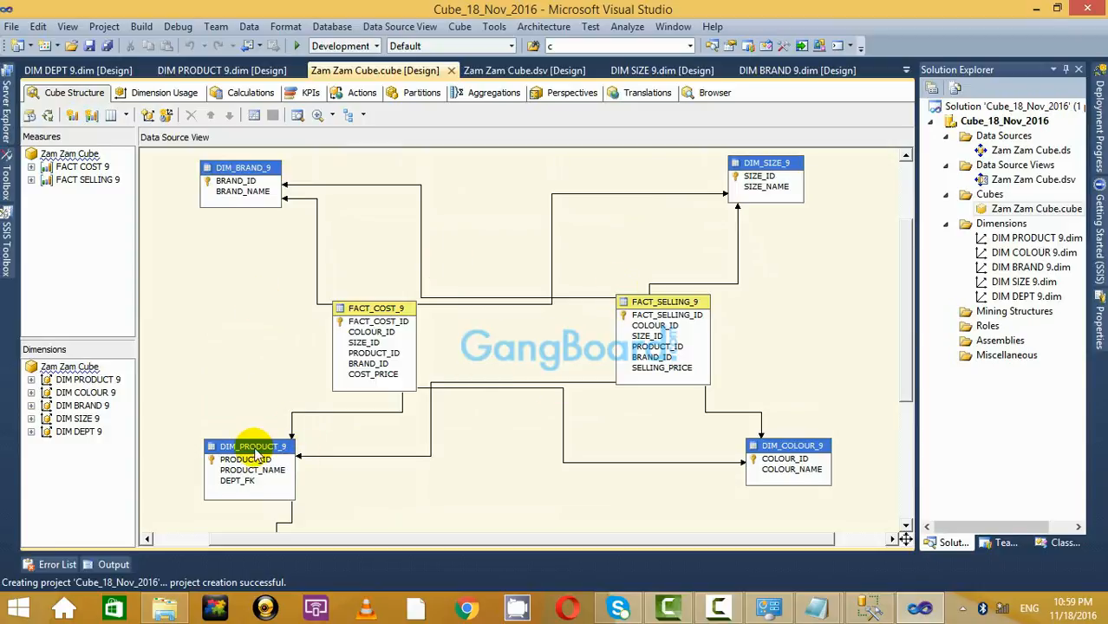
drag(260, 446, 248, 427)
Bring the untitled Notepad notes forward and highlight the Star schema definition lines.
mouse_move(816, 609)
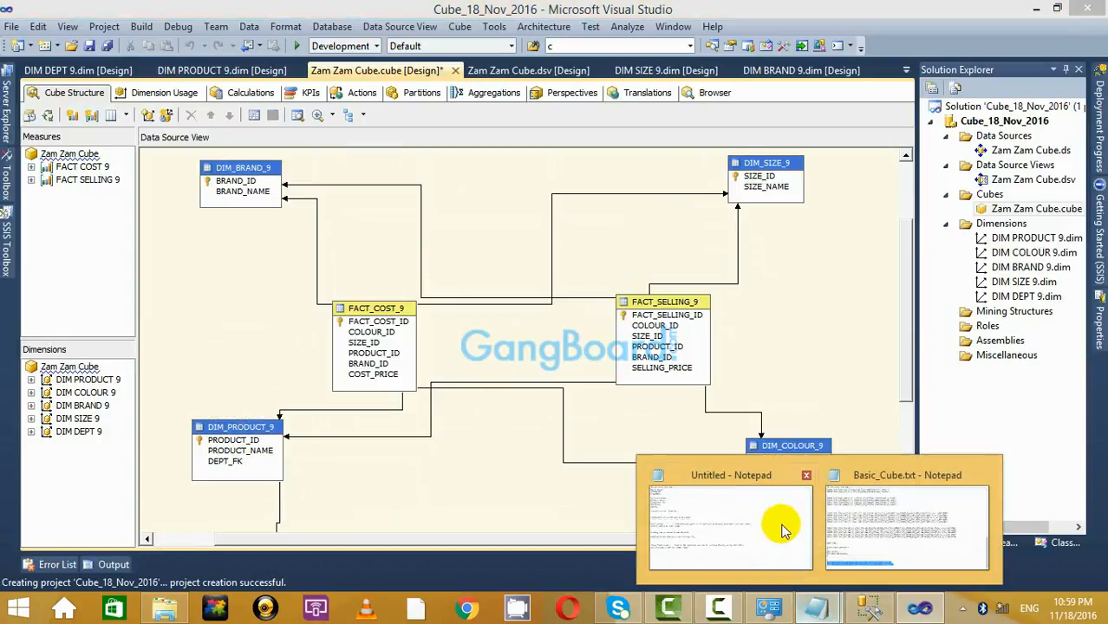
click(777, 525)
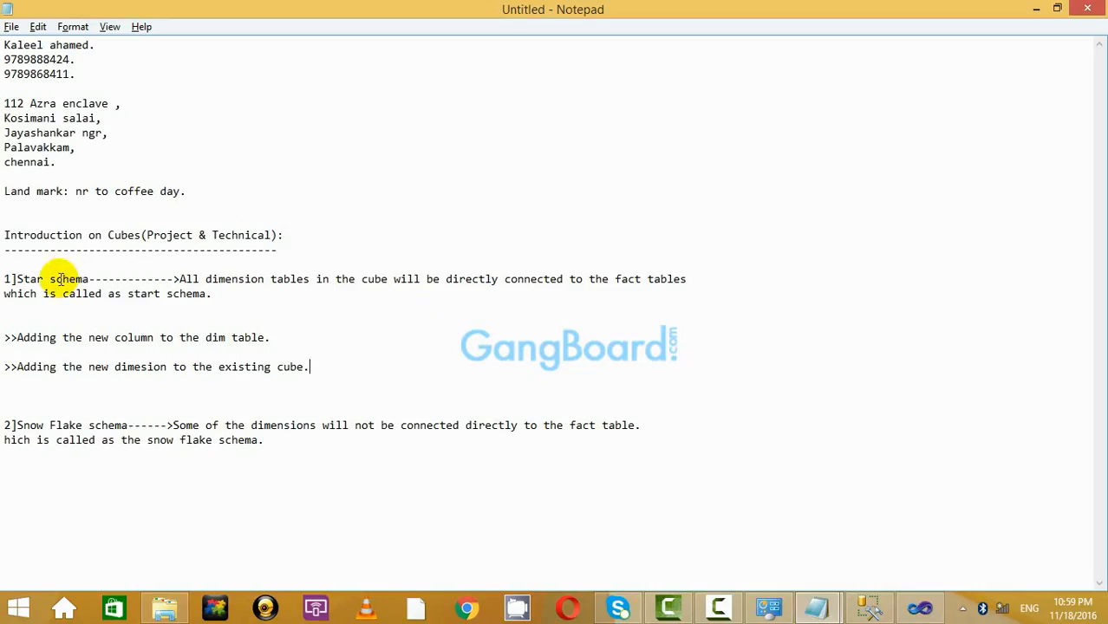
drag(5, 279, 391, 296)
click(511, 293)
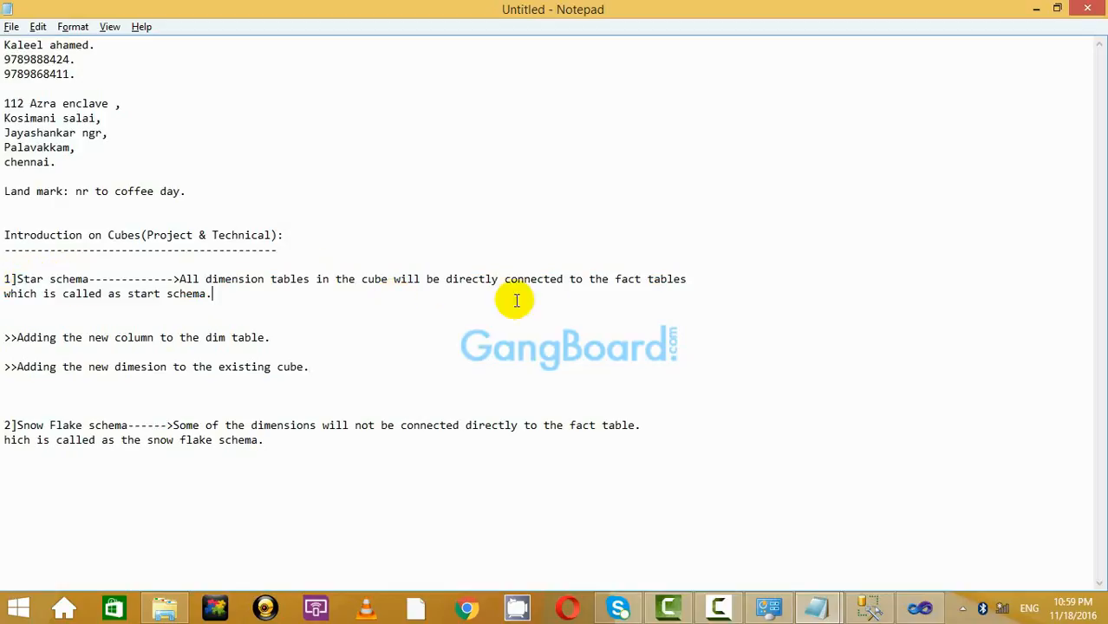
drag(511, 293, 506, 264)
click(402, 283)
click(506, 265)
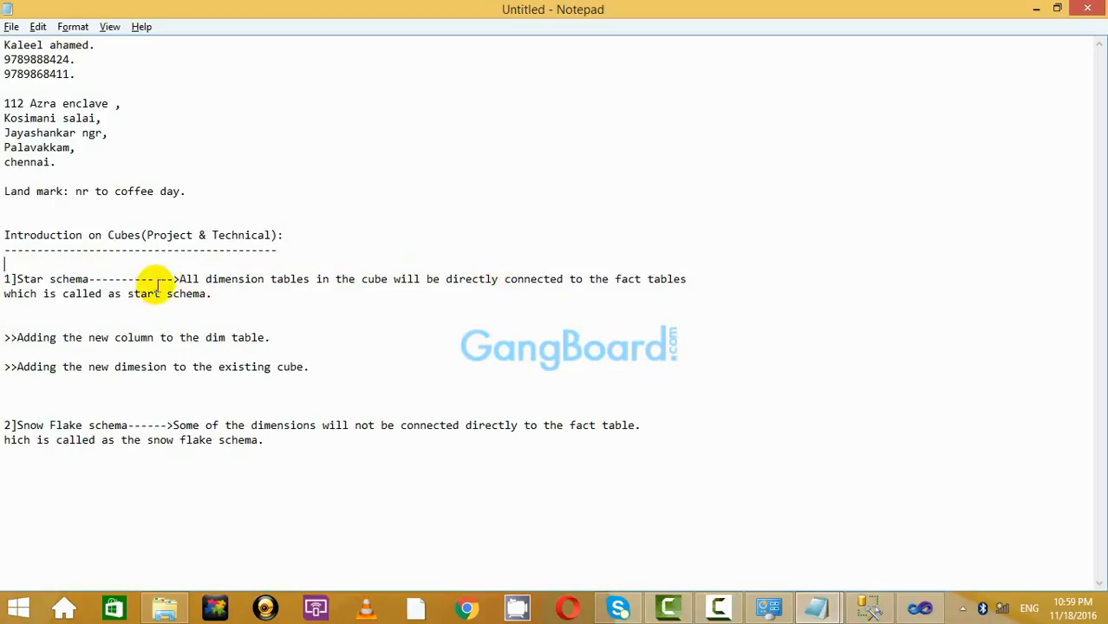
Highlight the rest of the Star schema line and the Snow Flake schema definition.
drag(168, 279, 749, 284)
click(727, 292)
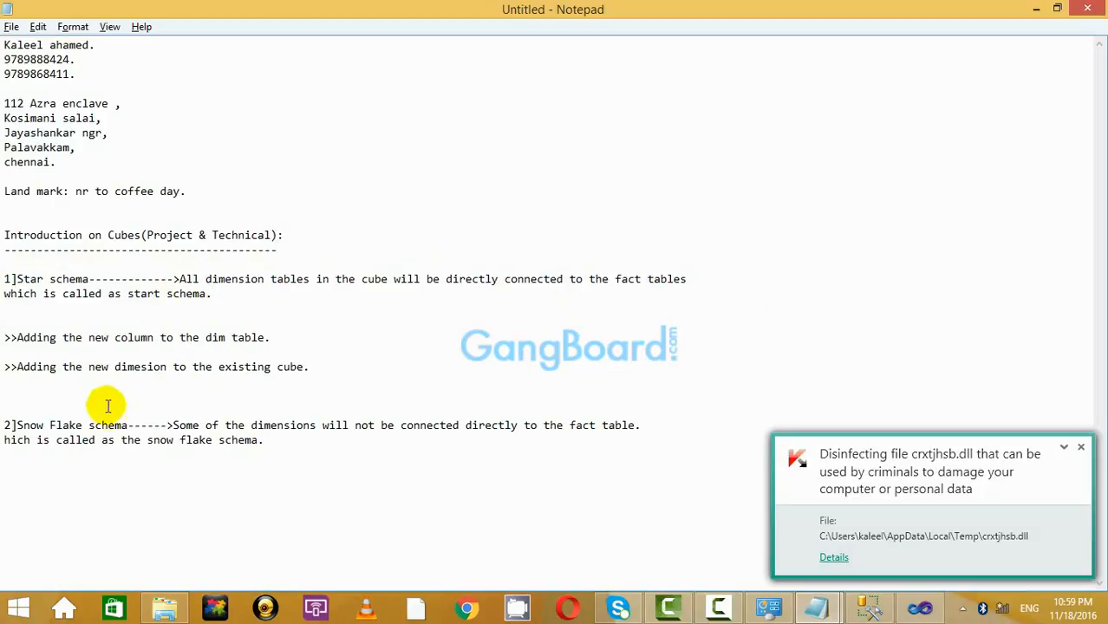
drag(154, 425, 705, 423)
click(713, 424)
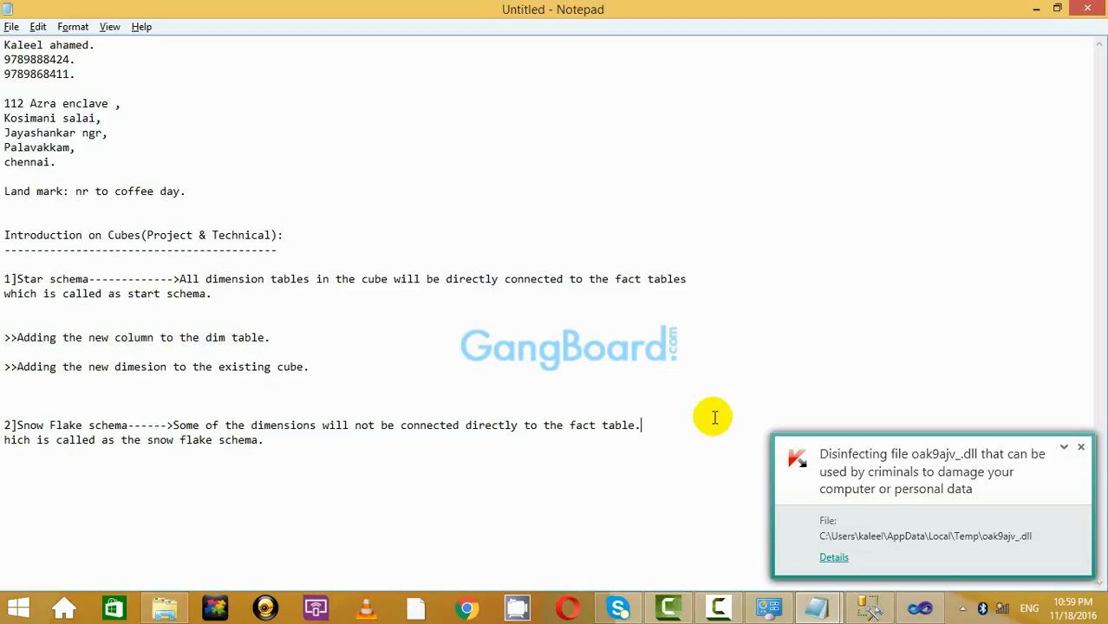
Minimize the notes and select DIM_DEPT_9 in the cube's data source diagram.
click(1036, 9)
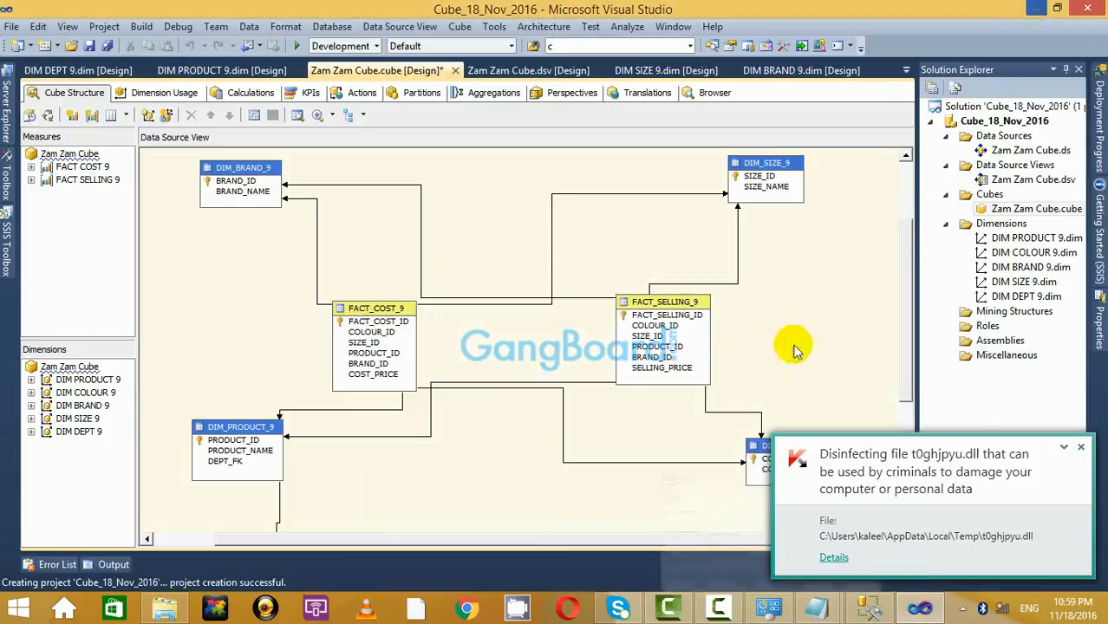
scroll(763, 329, down, 2)
scroll(763, 330, down, 4)
click(305, 382)
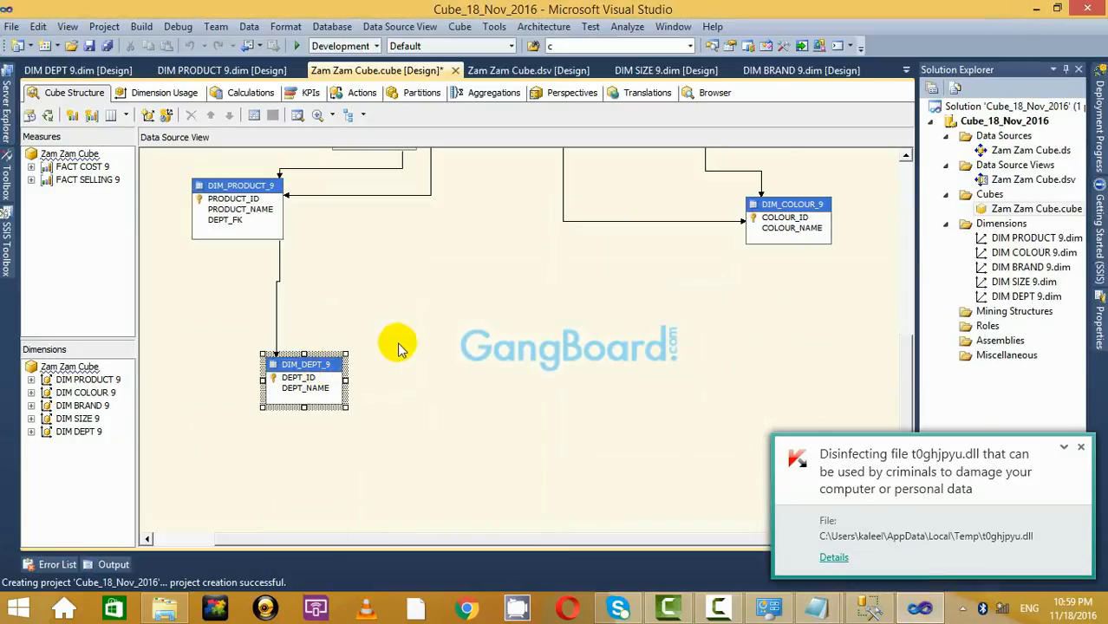
scroll(414, 345, up, 8)
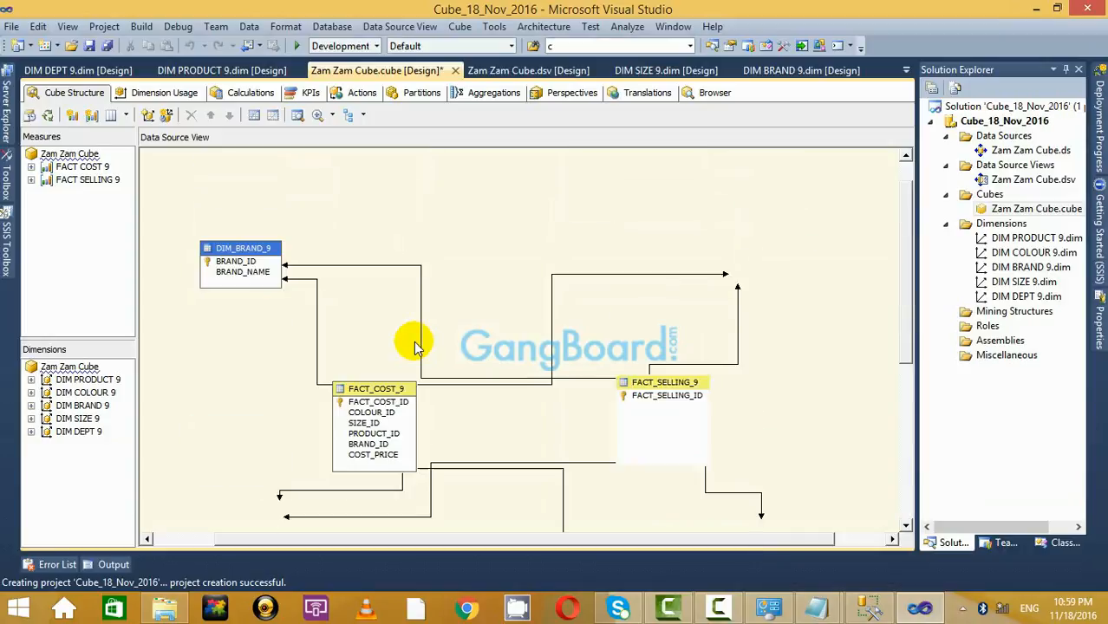
scroll(383, 403, down, 6)
scroll(742, 189, up, 4)
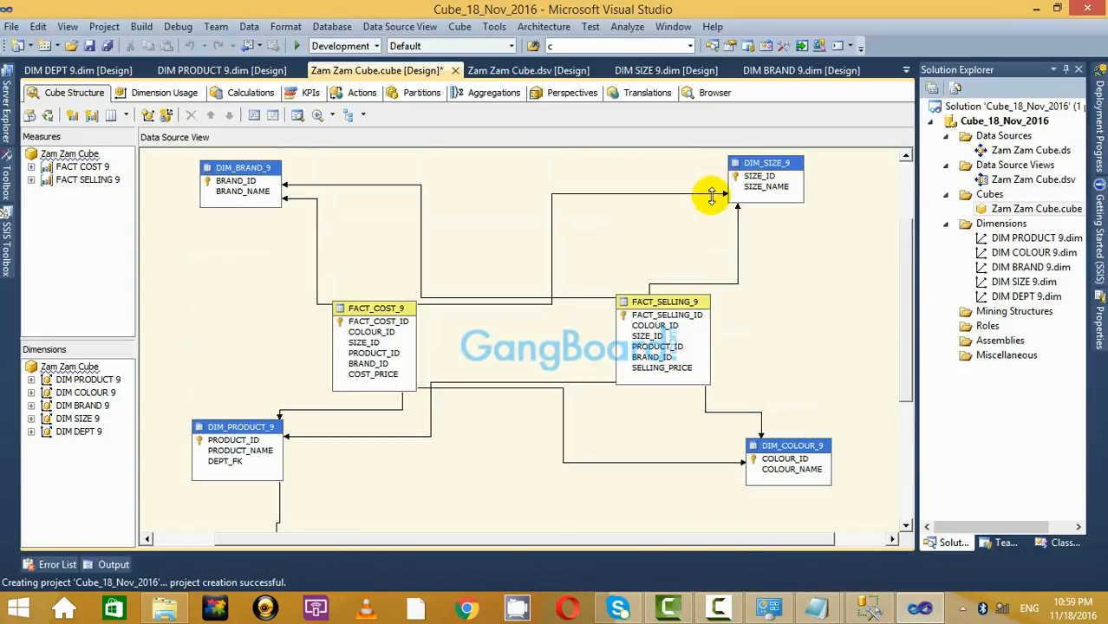
Move FACT_COST_9 left, FACT_SELLING_9 right, and DIM_PRODUCT_9 lower in the diagram.
drag(372, 311, 306, 314)
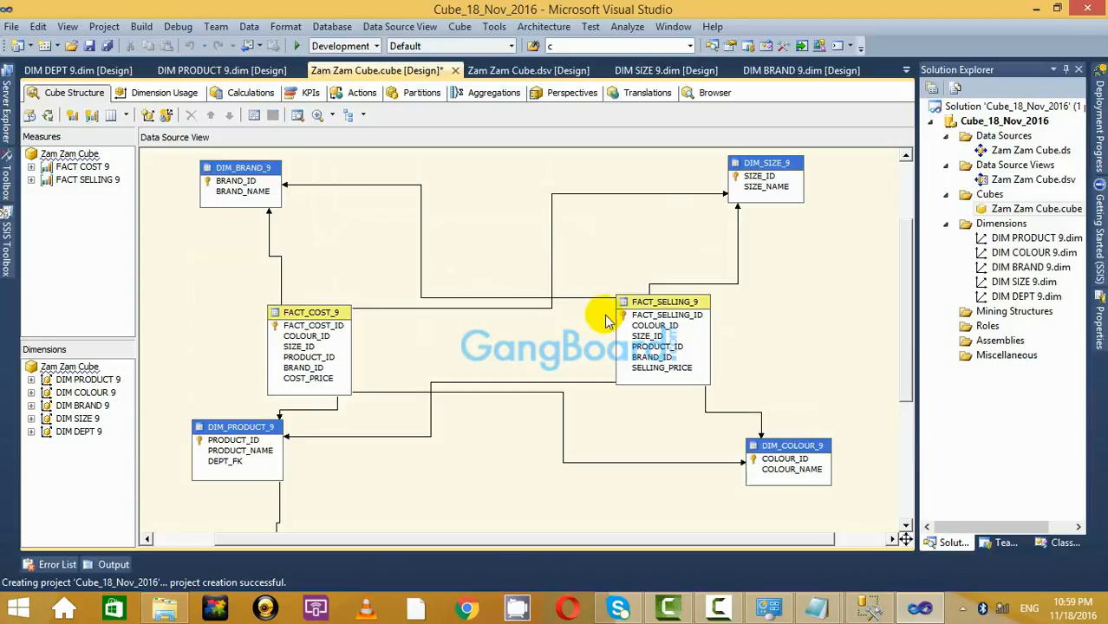
drag(663, 304, 732, 317)
scroll(421, 403, down, 6)
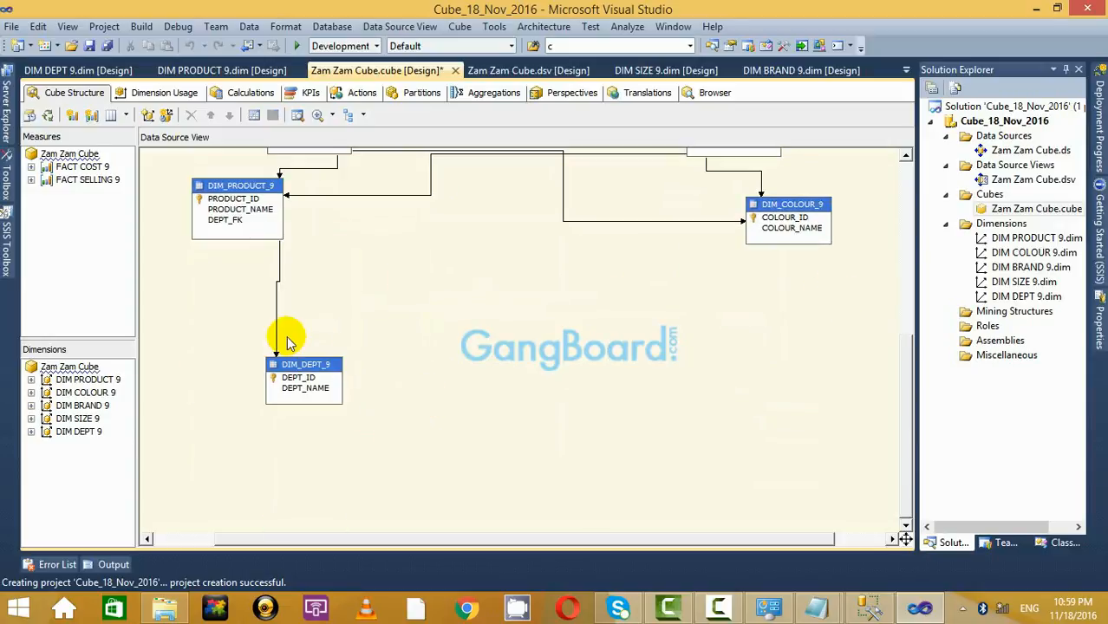
click(271, 191)
scroll(460, 247, up, 4)
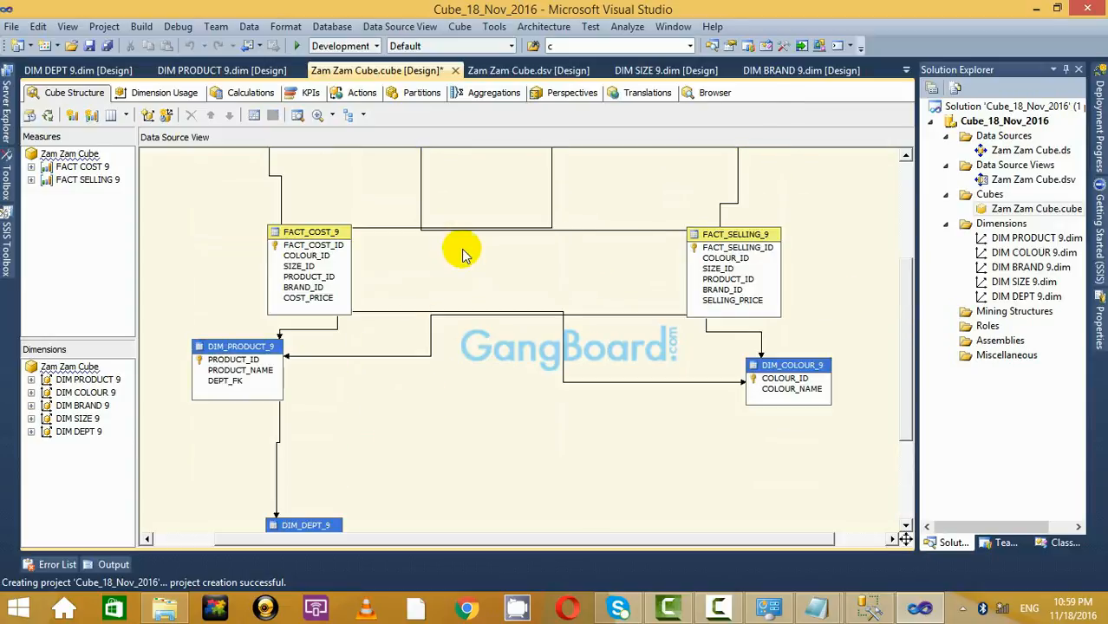
click(270, 347)
drag(270, 347, 276, 416)
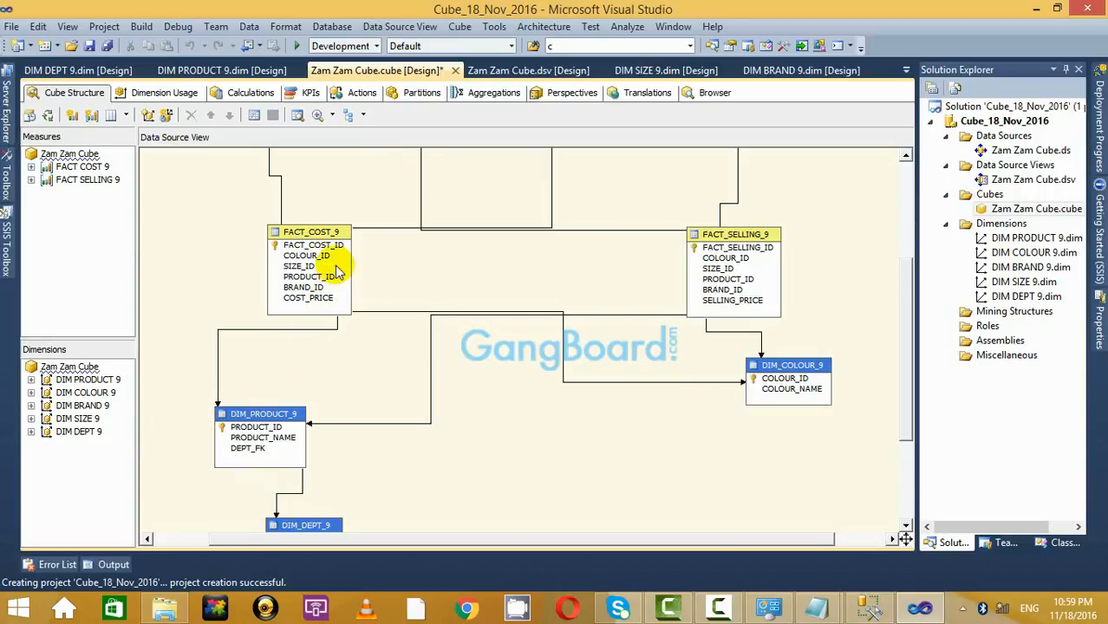
Shift both fact tables leftward, lower DIM_COLOUR_9, and dismiss the antivirus alert.
drag(327, 233, 291, 236)
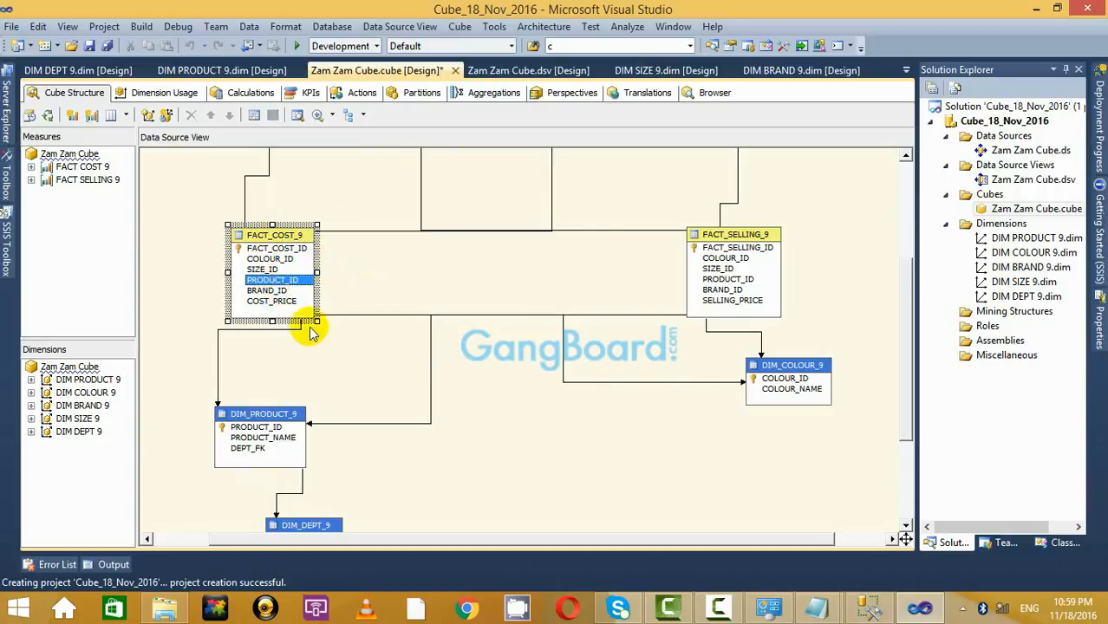
click(366, 363)
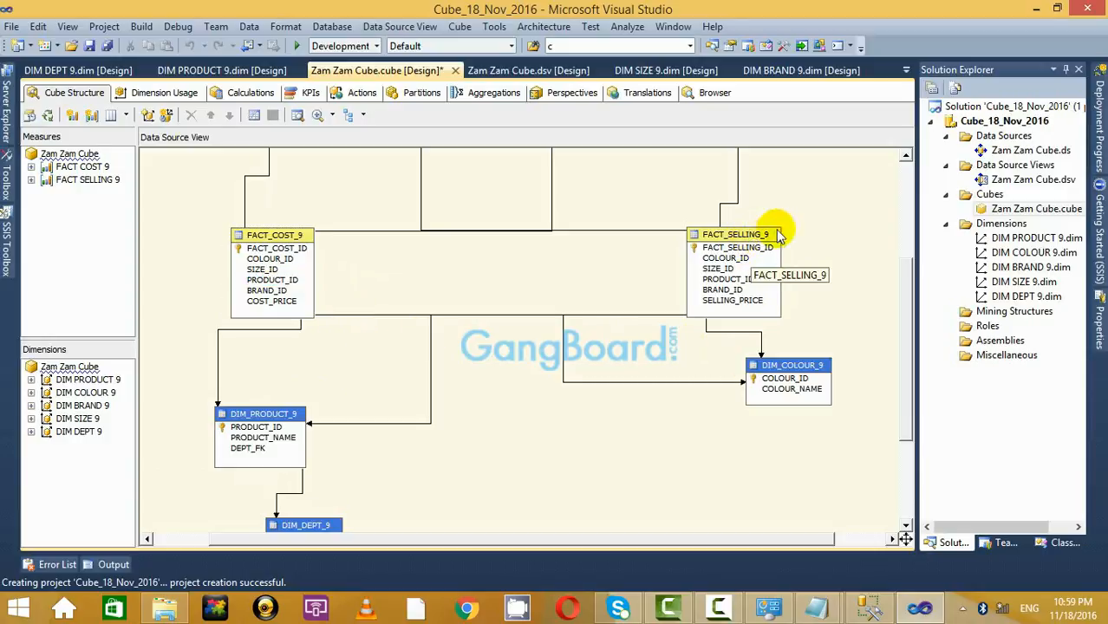
drag(767, 231, 698, 236)
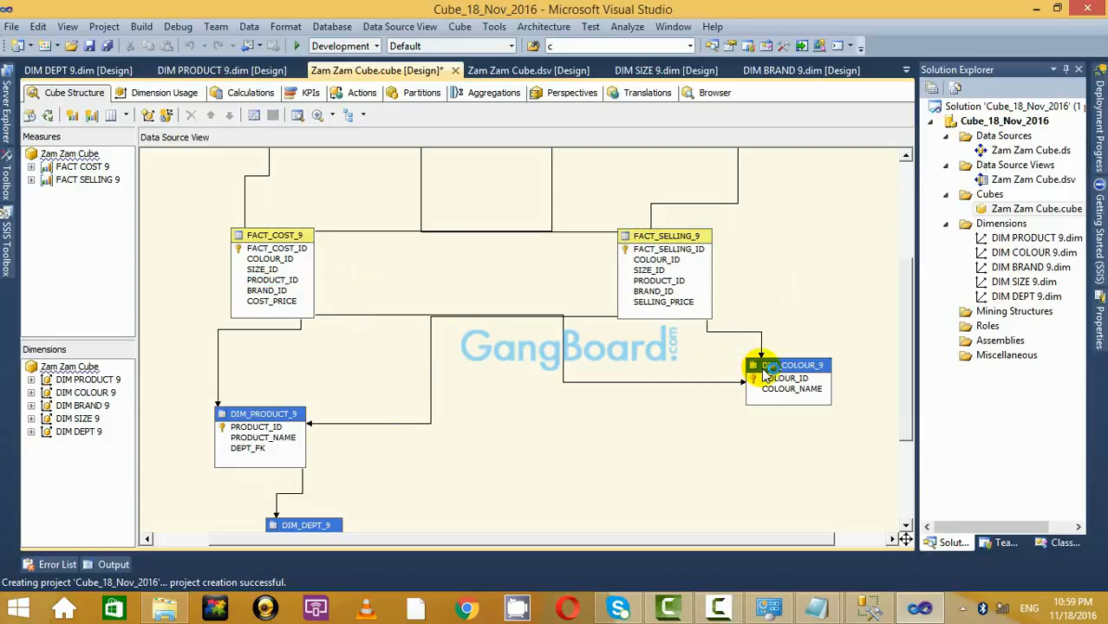
drag(763, 367, 773, 416)
click(792, 295)
scroll(805, 349, down, 3)
scroll(810, 364, up, 3)
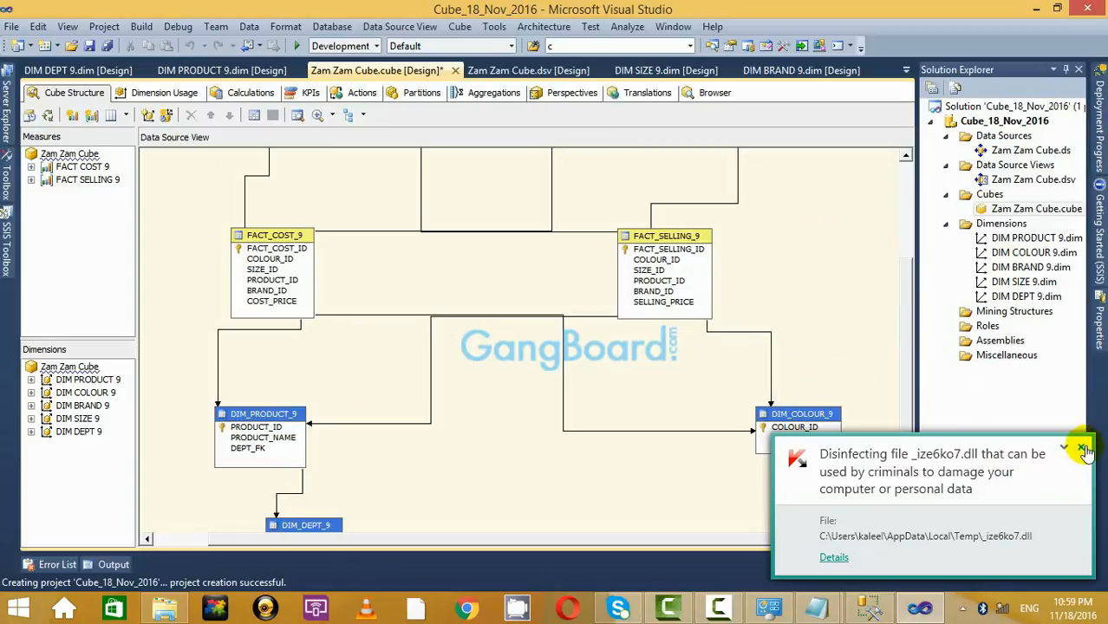
click(935, 310)
click(1082, 446)
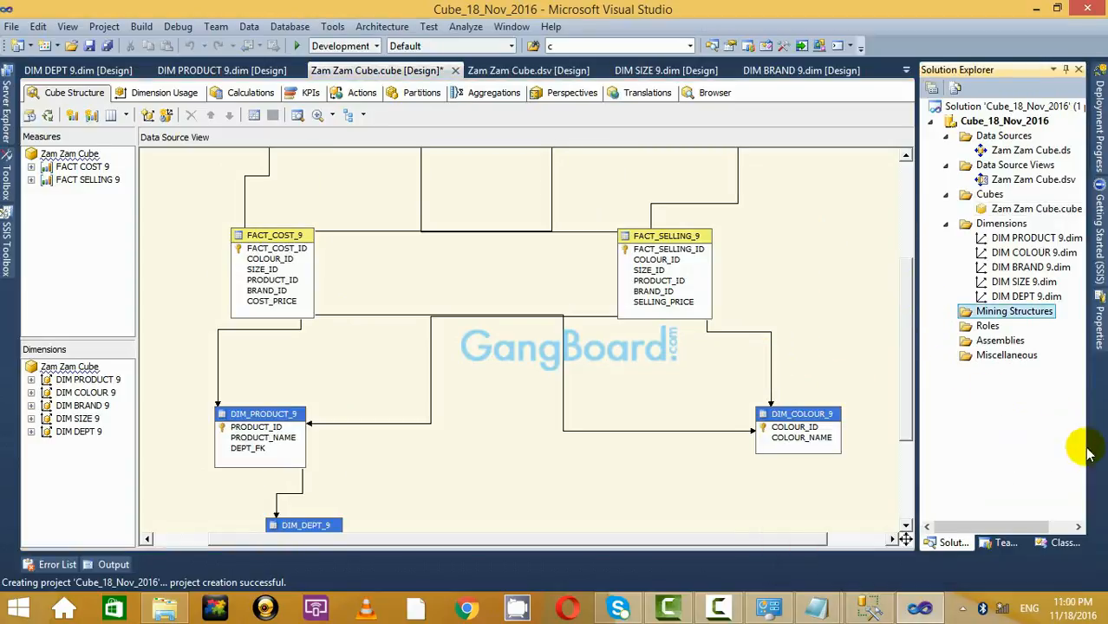
Return to the notes and place the caret after the new column note.
mouse_move(817, 607)
click(787, 499)
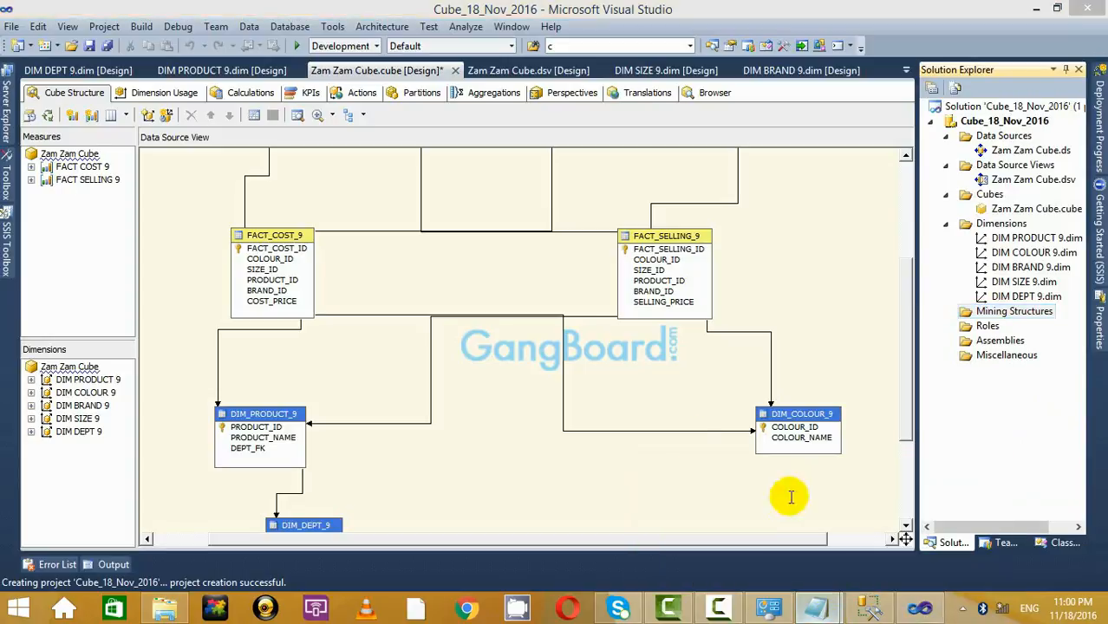
click(304, 337)
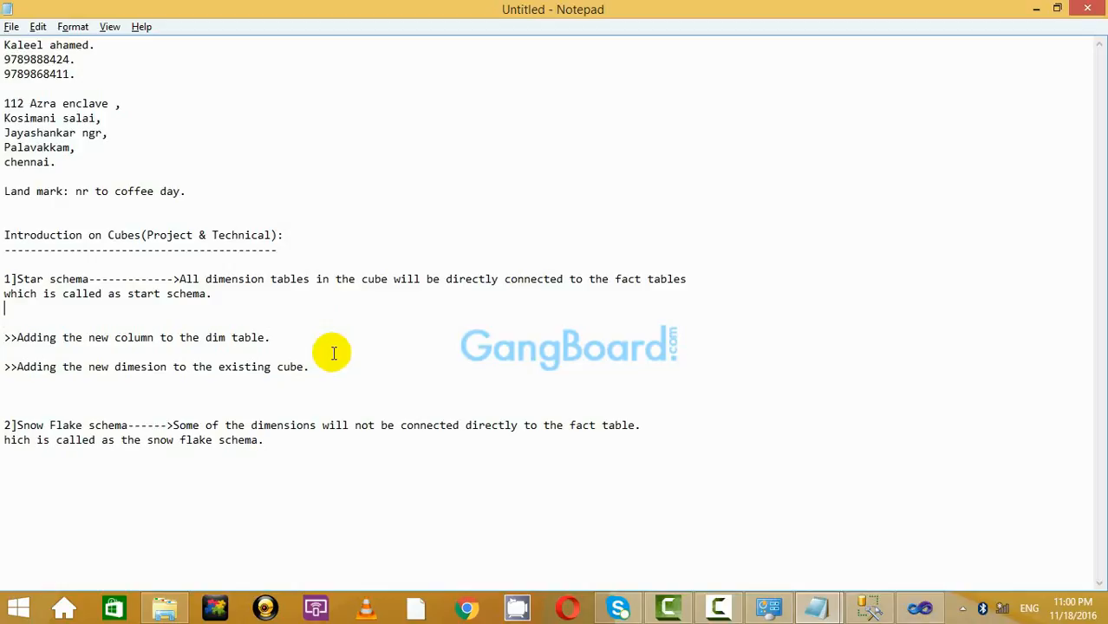
Review the cube diagram once more, then switch back to the Untitled notes.
click(1036, 9)
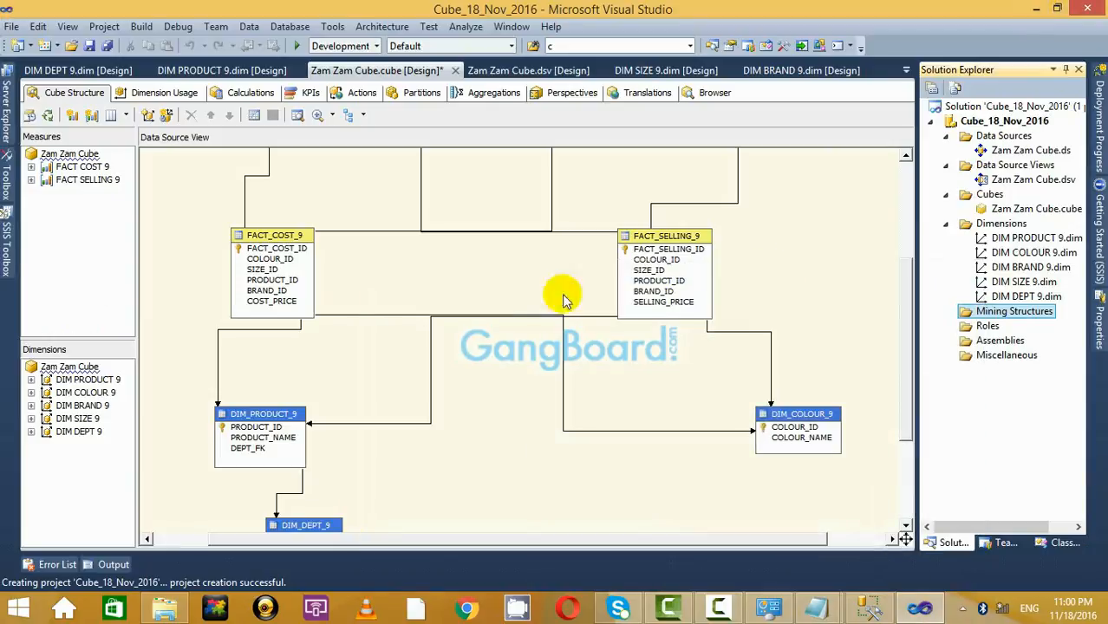
scroll(840, 334, up, 3)
scroll(828, 334, down, 4)
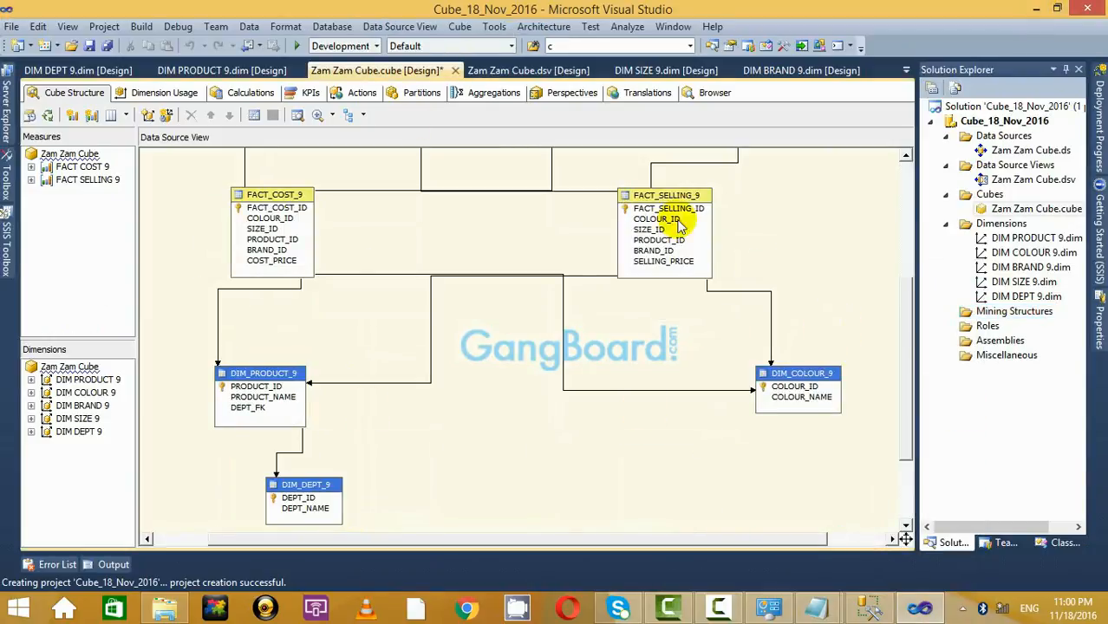
scroll(465, 346, up, 5)
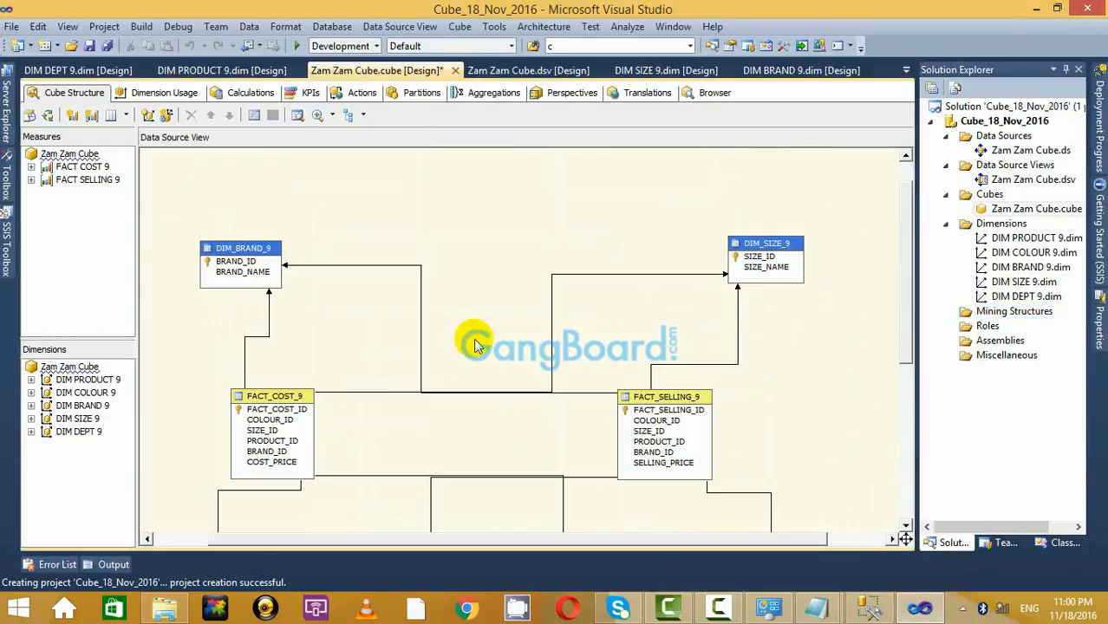
scroll(864, 249, down, 5)
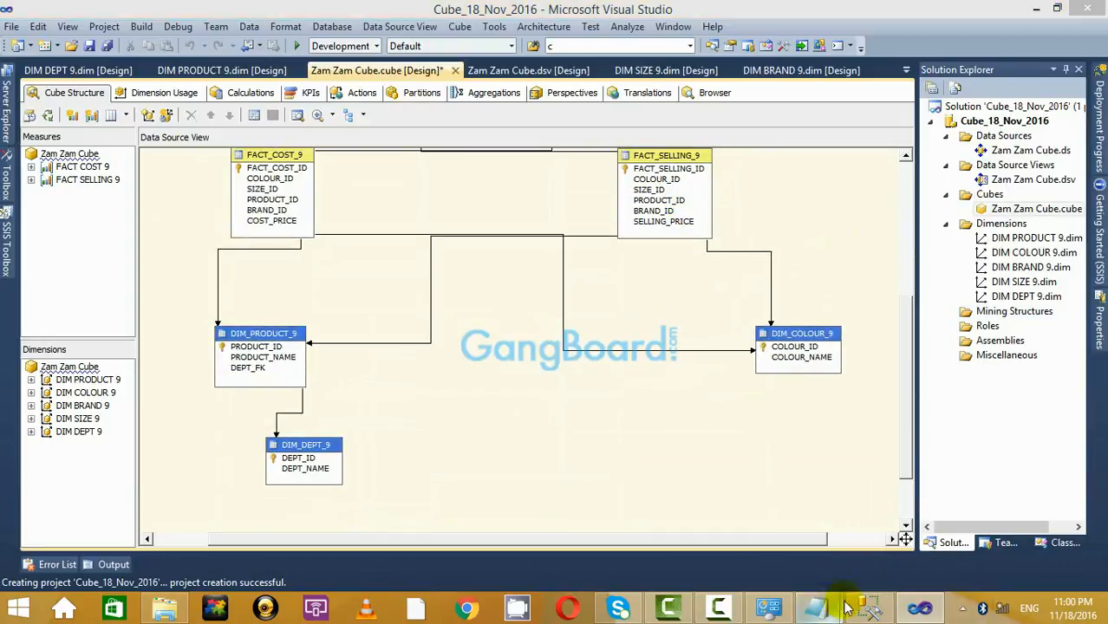
mouse_move(816, 607)
click(744, 529)
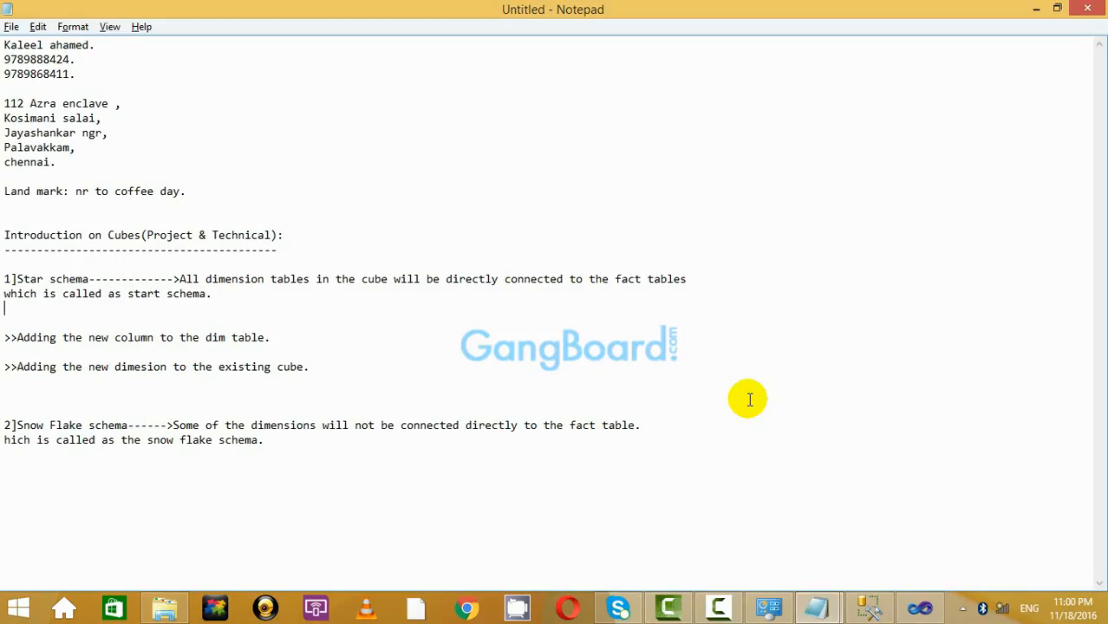
Type 'Star Schema is the denormalized dimension design' and 'Snow flake schema is the normalized cube design.'.
click(364, 385)
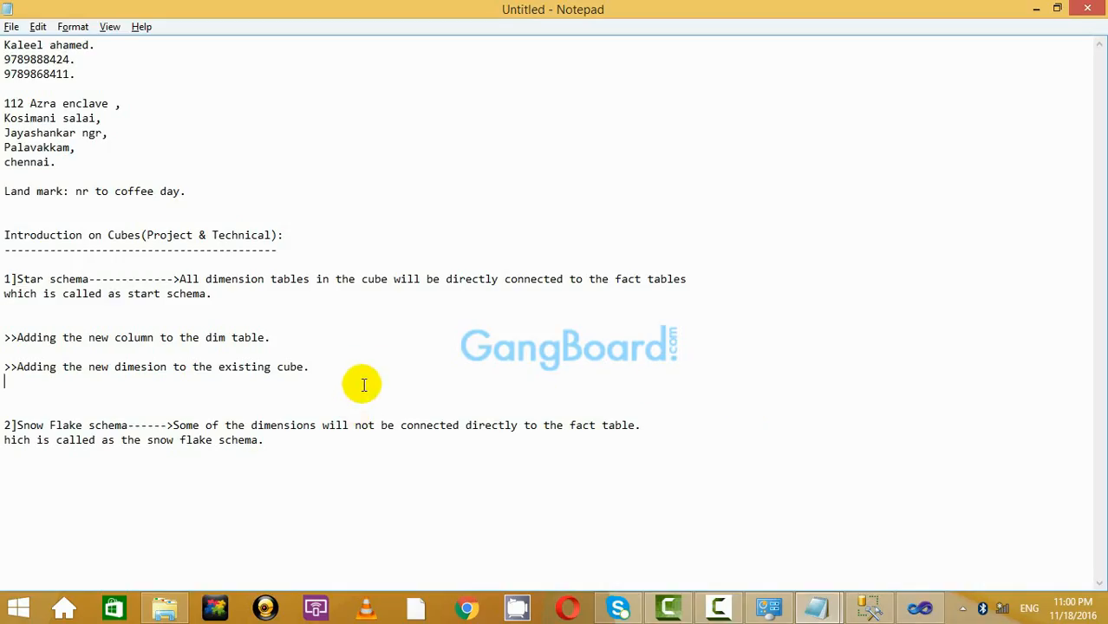
click(300, 465)
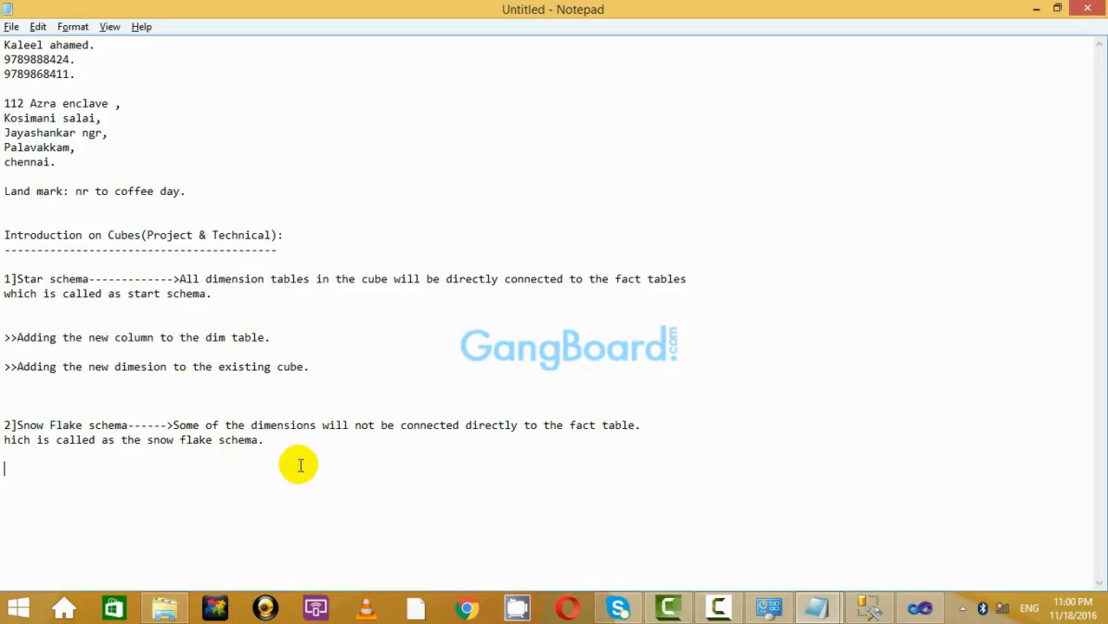
key(Return)
key(Return)
text(Sta)
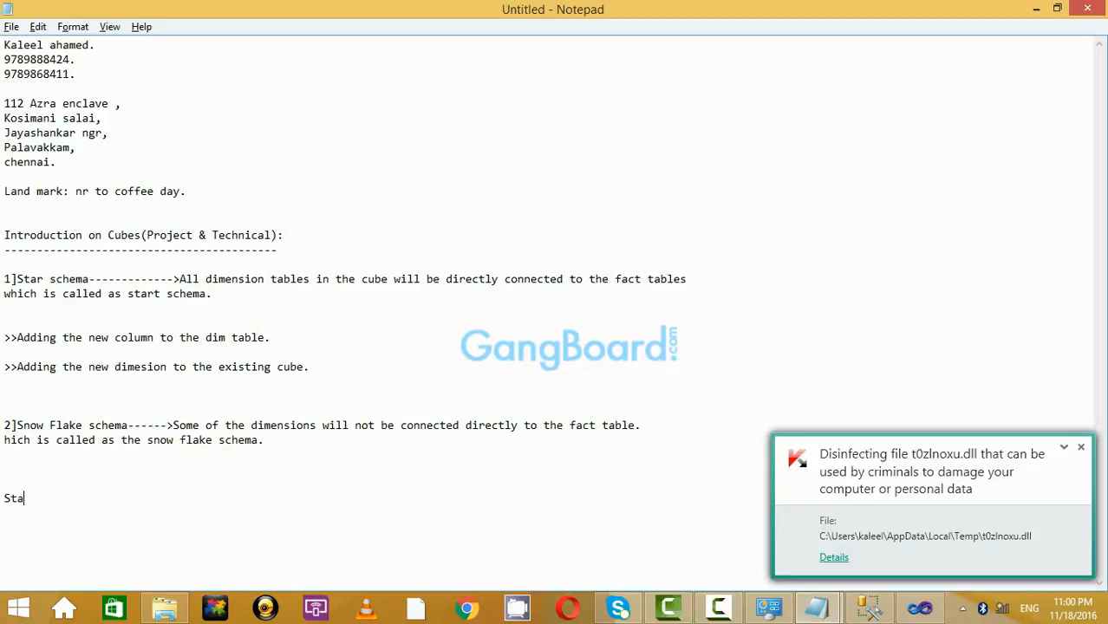
text(r Schem)
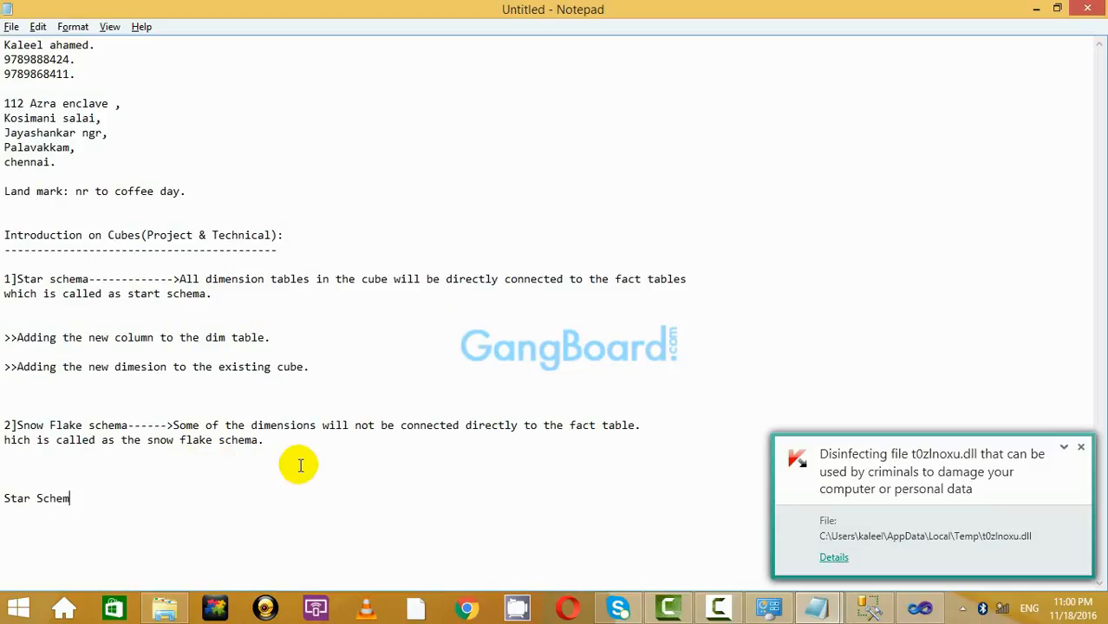
text(a----)
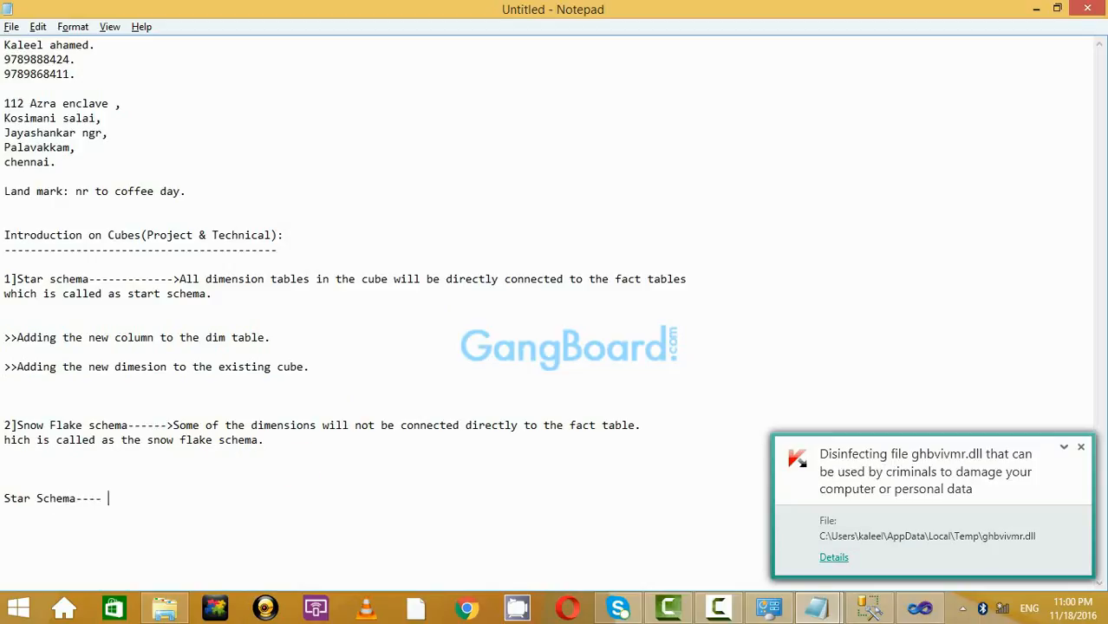
key(BackSpace)
key(BackSpace)
key(BackSpace)
key(BackSpace)
text(is the n)
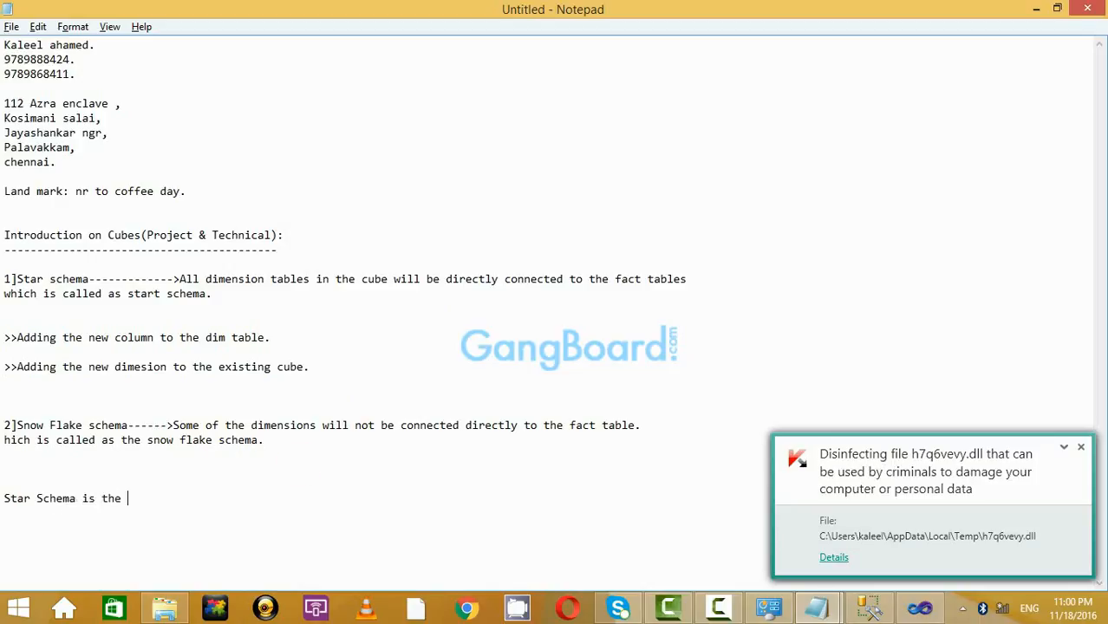
key(BackSpace)
key(BackSpace)
text(denorma)
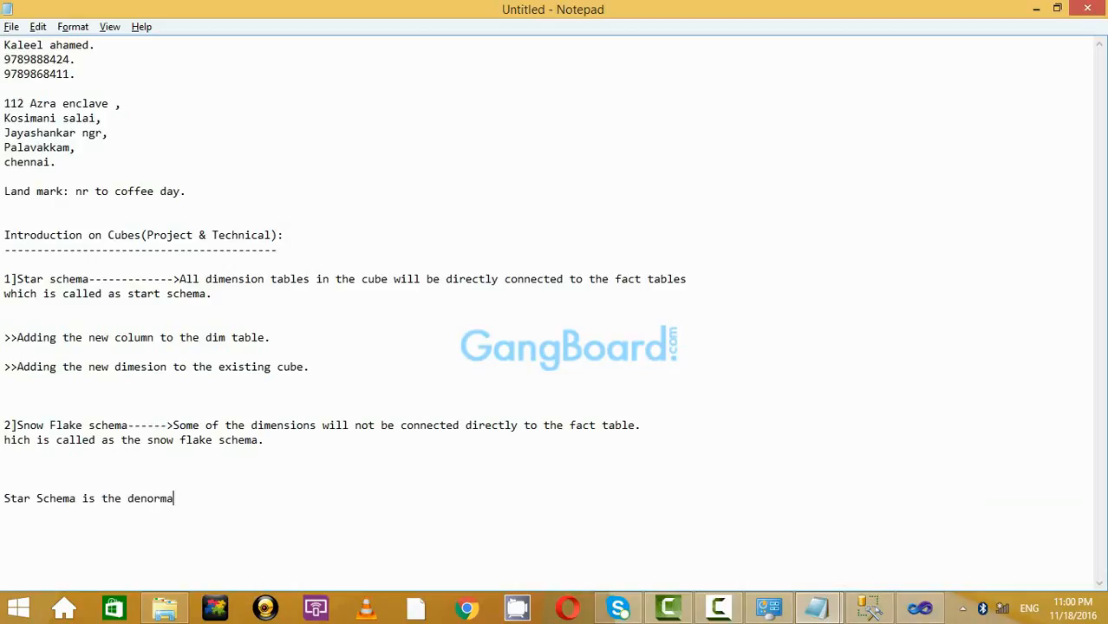
text(lized dimensio)
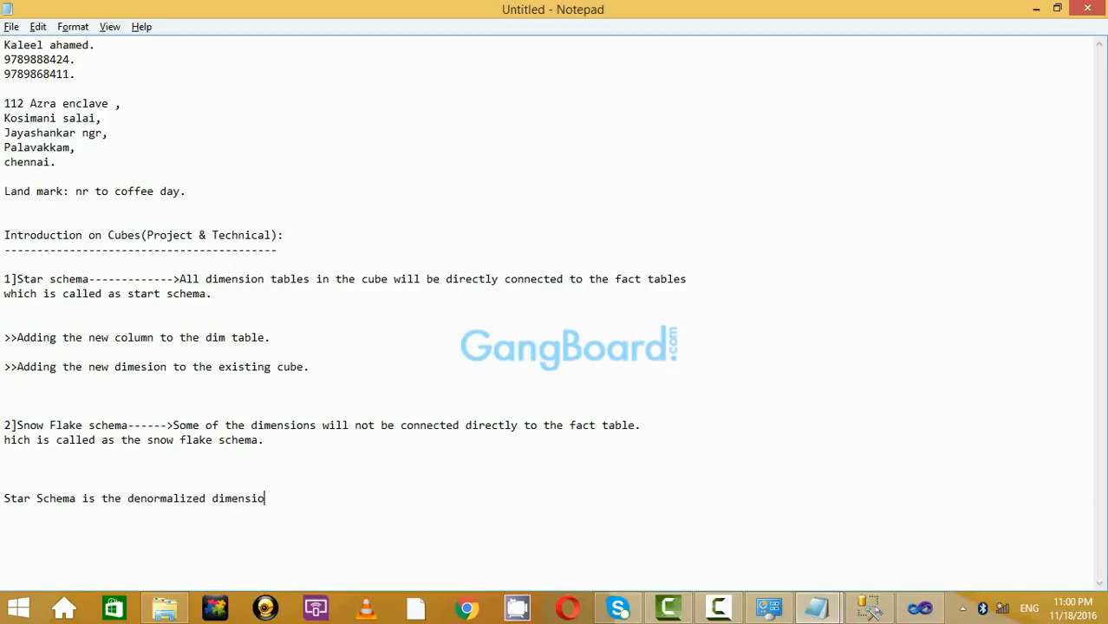
text(n des)
key(BackSpace)
text(design)
text(f)
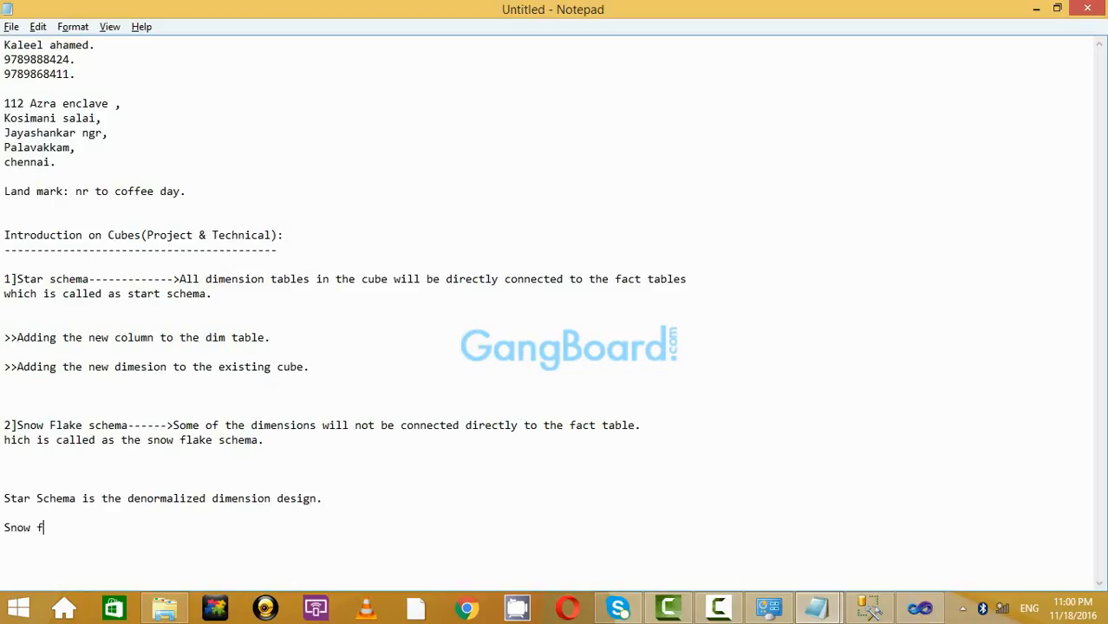
text(lake schema is the nor)
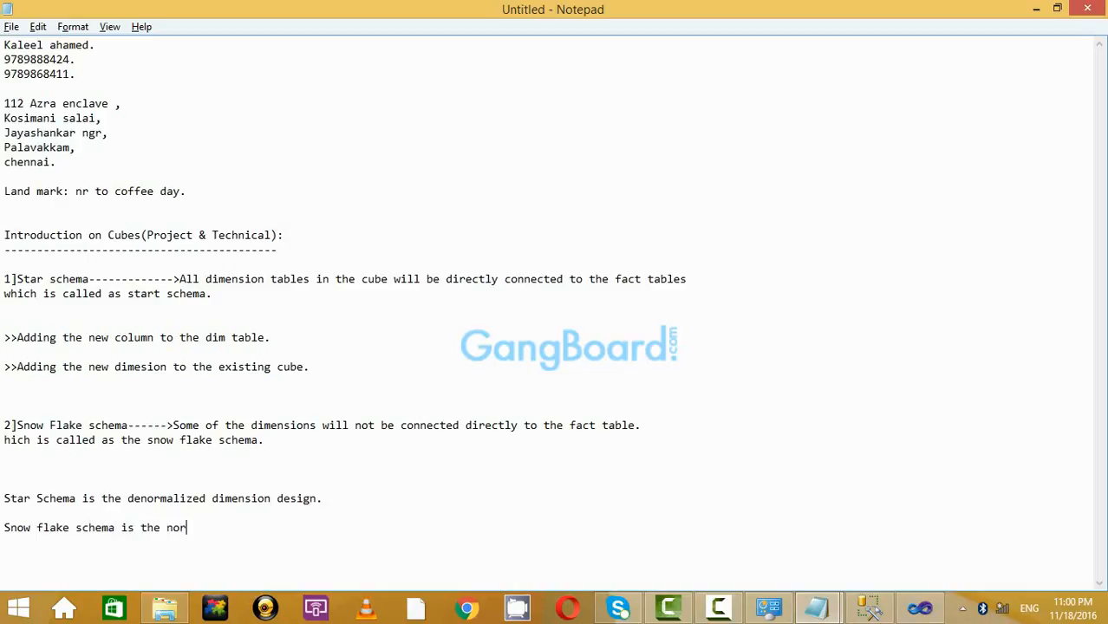
text(malized c)
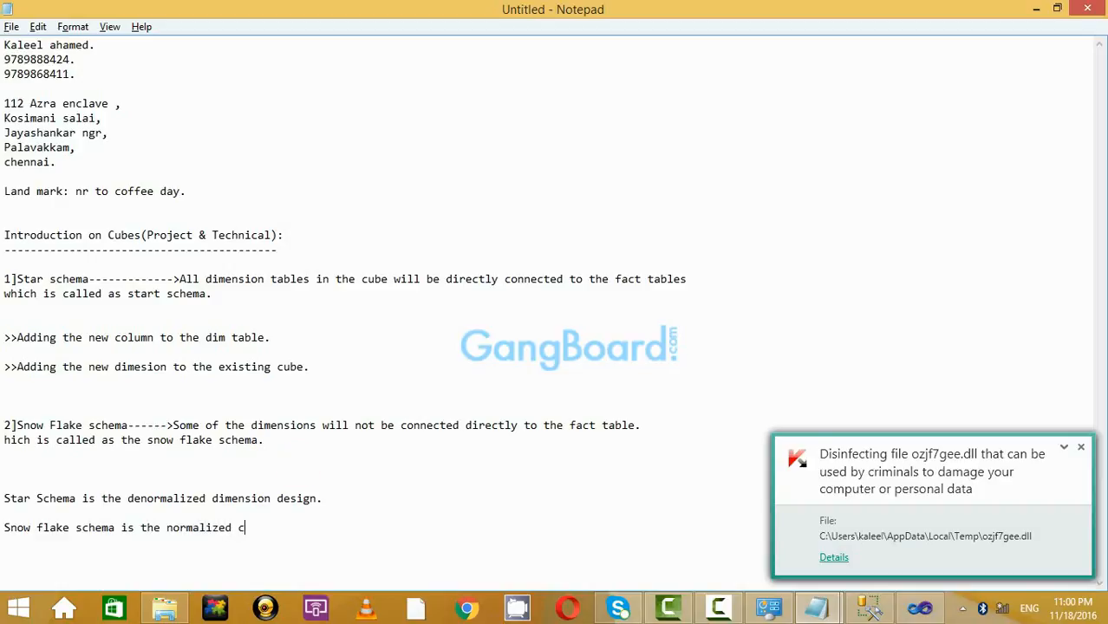
text(ube design.)
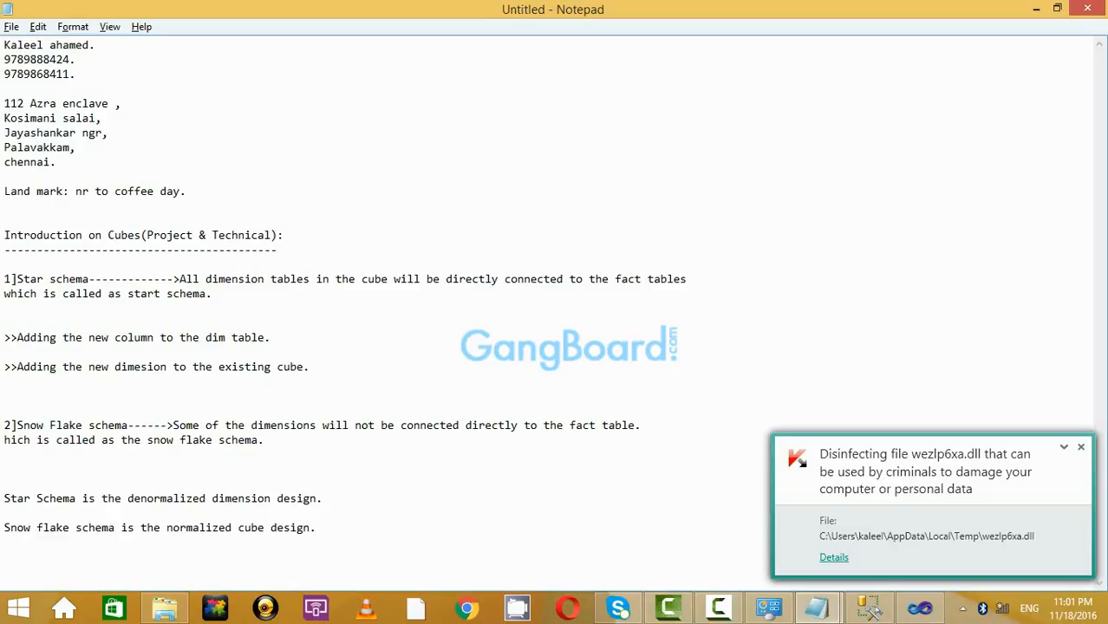
key(Return)
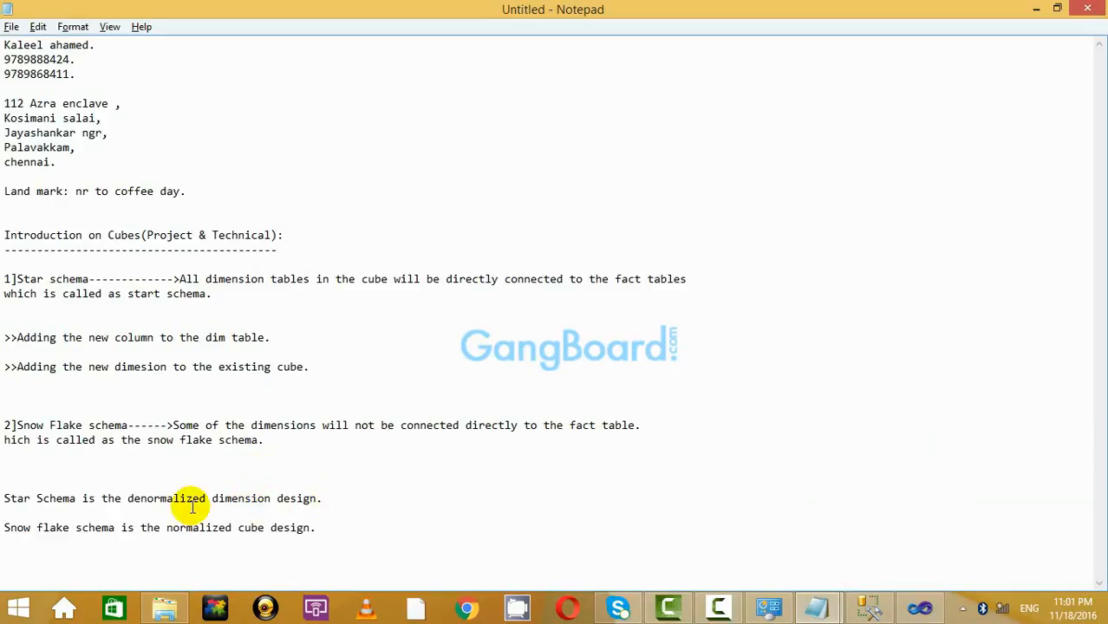
Select the word 'dimension' in the Star Schema sentence for reuse.
double_click(230, 500)
double_click(201, 499)
double_click(227, 499)
click(253, 498)
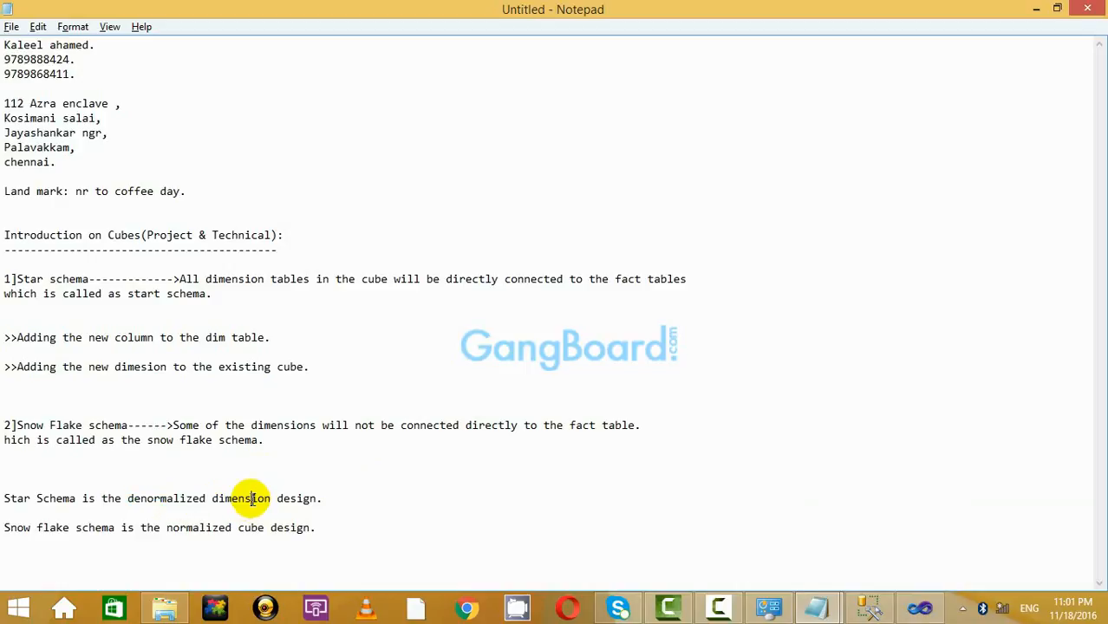
click(438, 486)
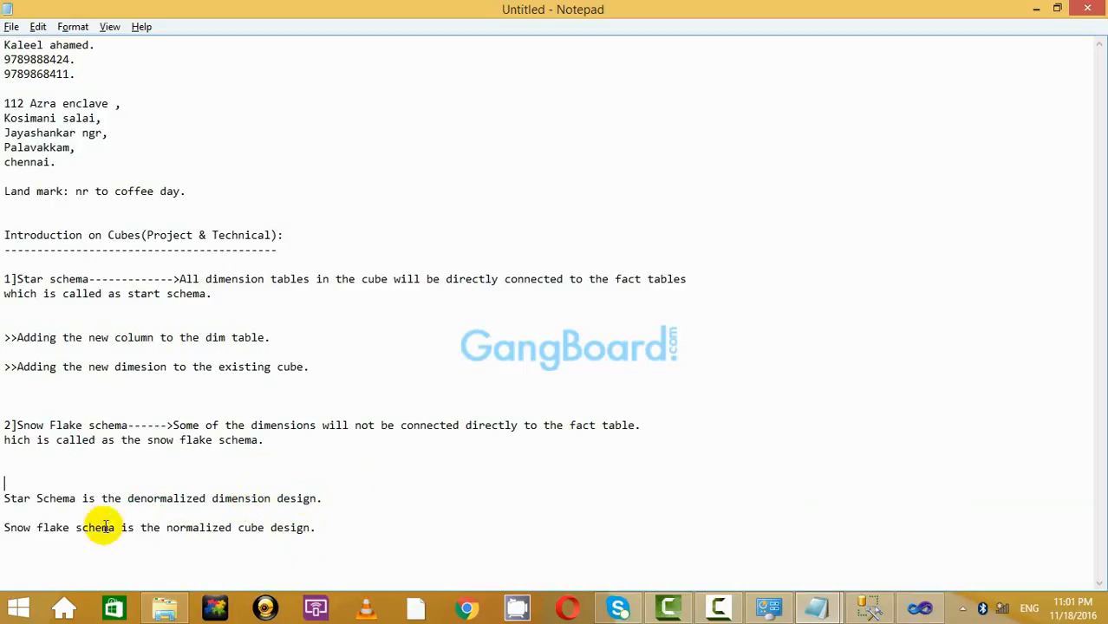
click(103, 497)
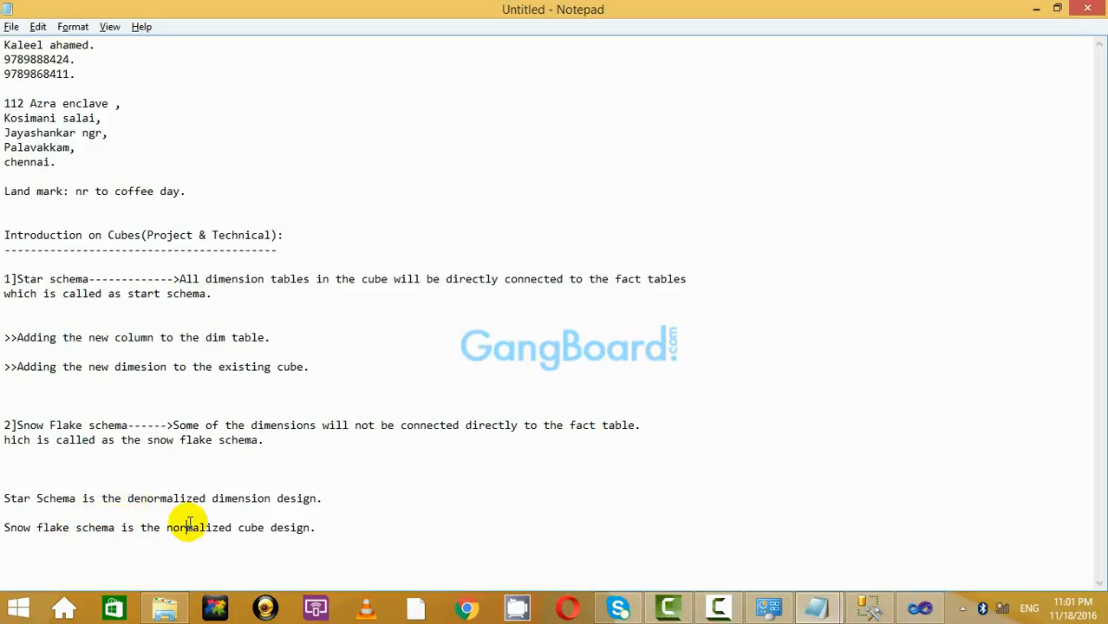
drag(271, 527, 317, 528)
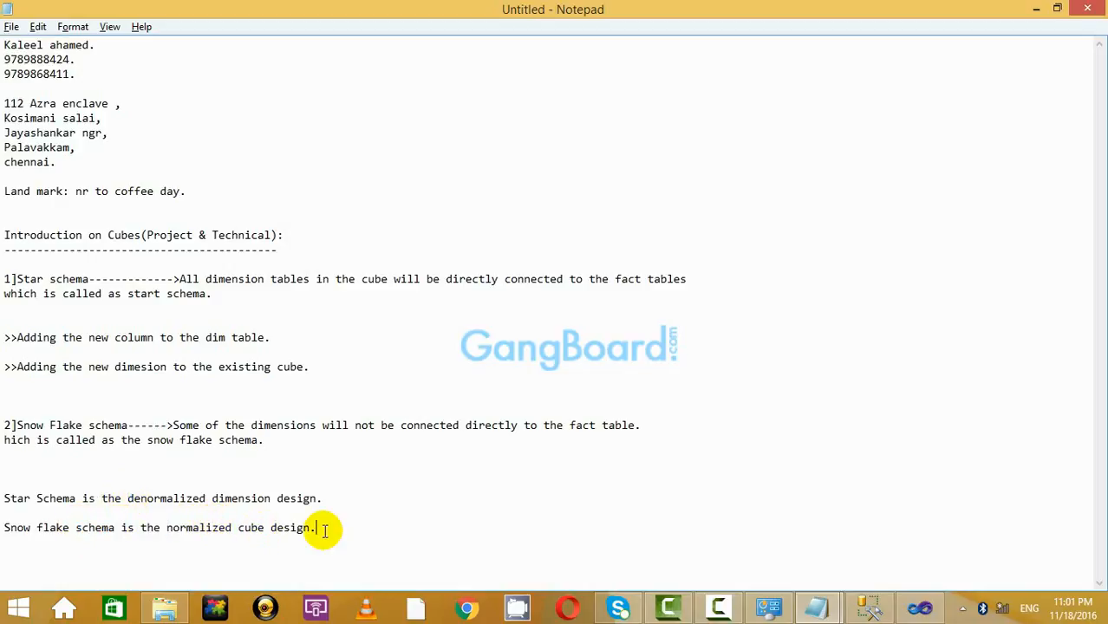
click(82, 498)
Remove the gap between the Star Schema and snow flake definitions.
click(10, 483)
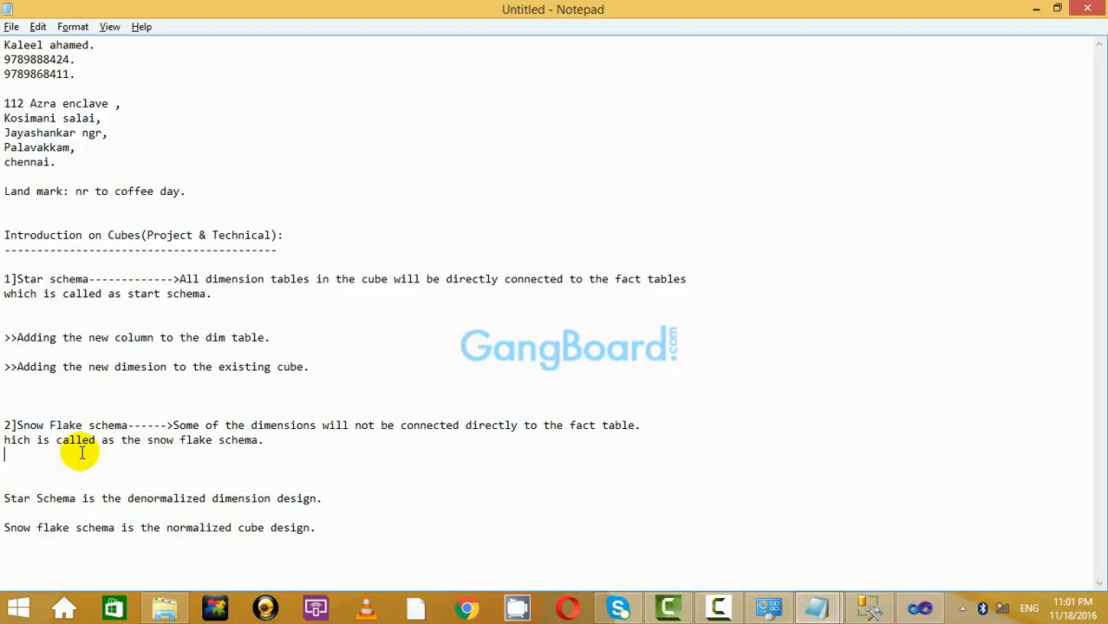
key(BackSpace)
key(BackSpace)
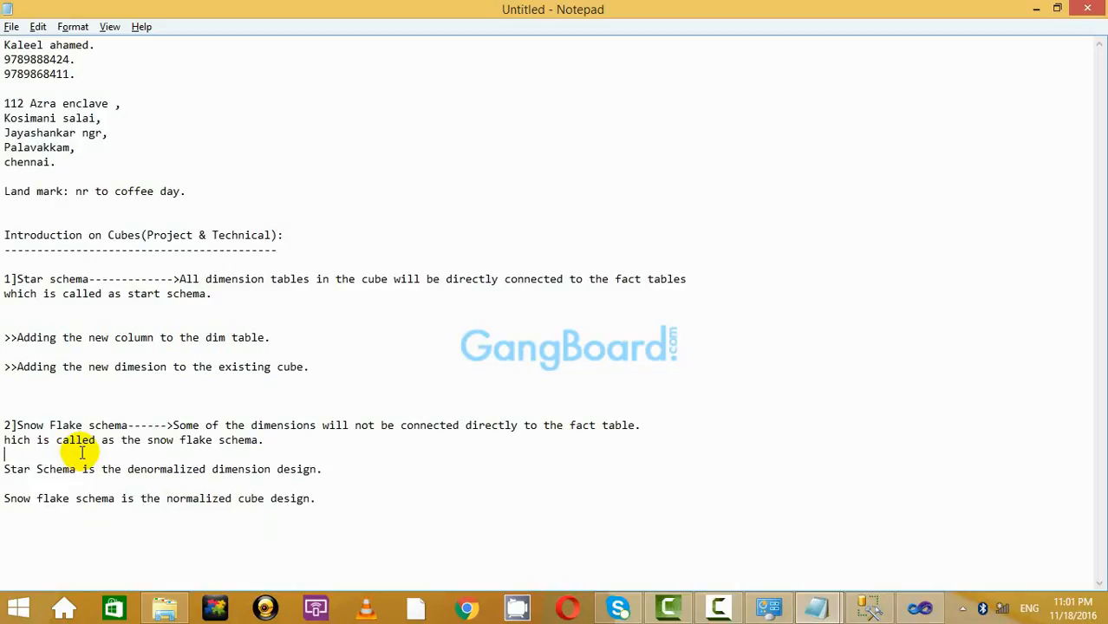
key(Return)
key(Down)
key(Down)
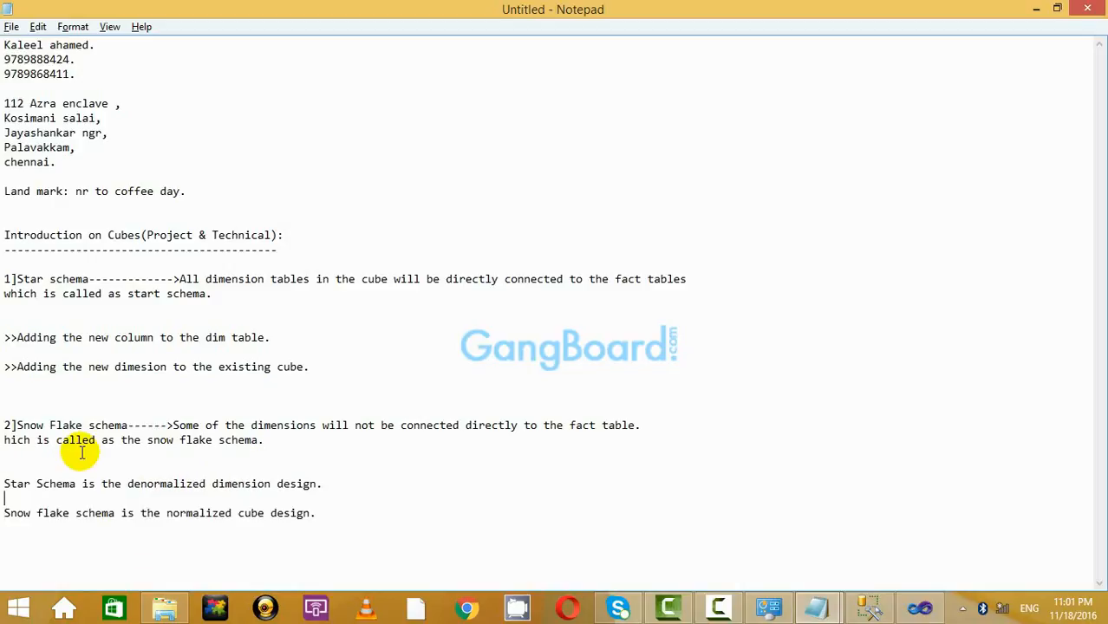
key(BackSpace)
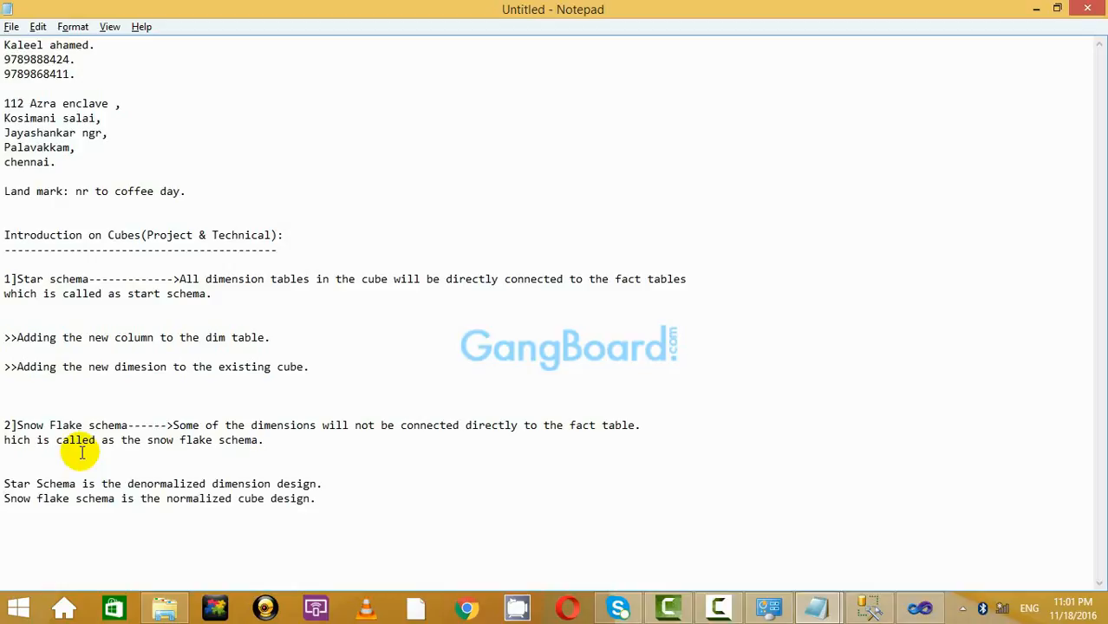
Replace 'cube' with 'dimension' in the snow flake sentence and add two blank lines above it.
double_click(240, 487)
key(ctrl+c)
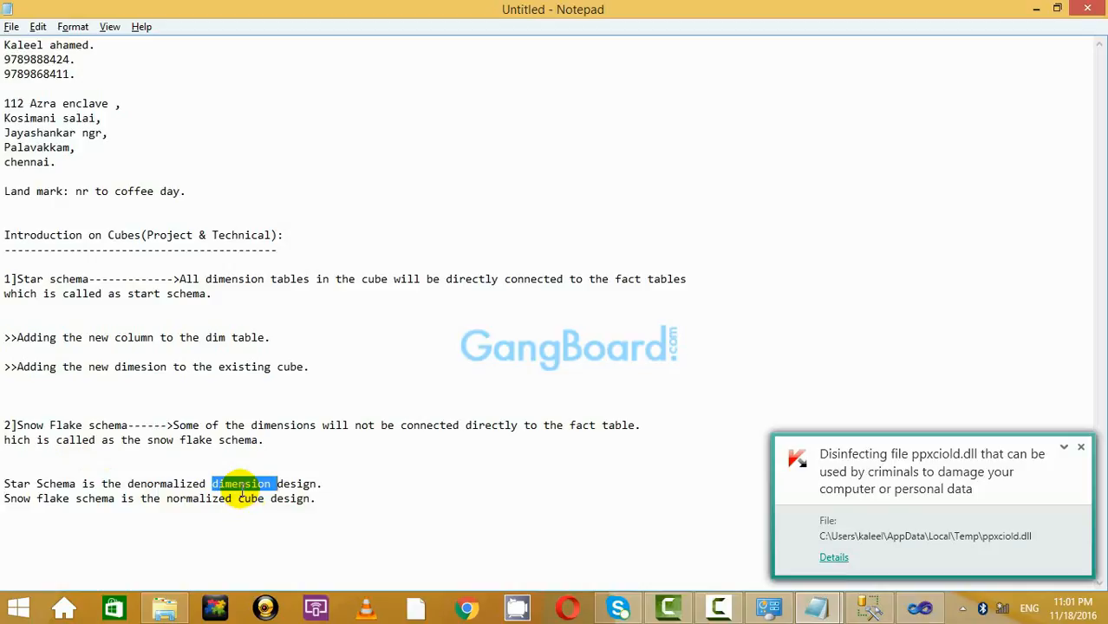
double_click(244, 500)
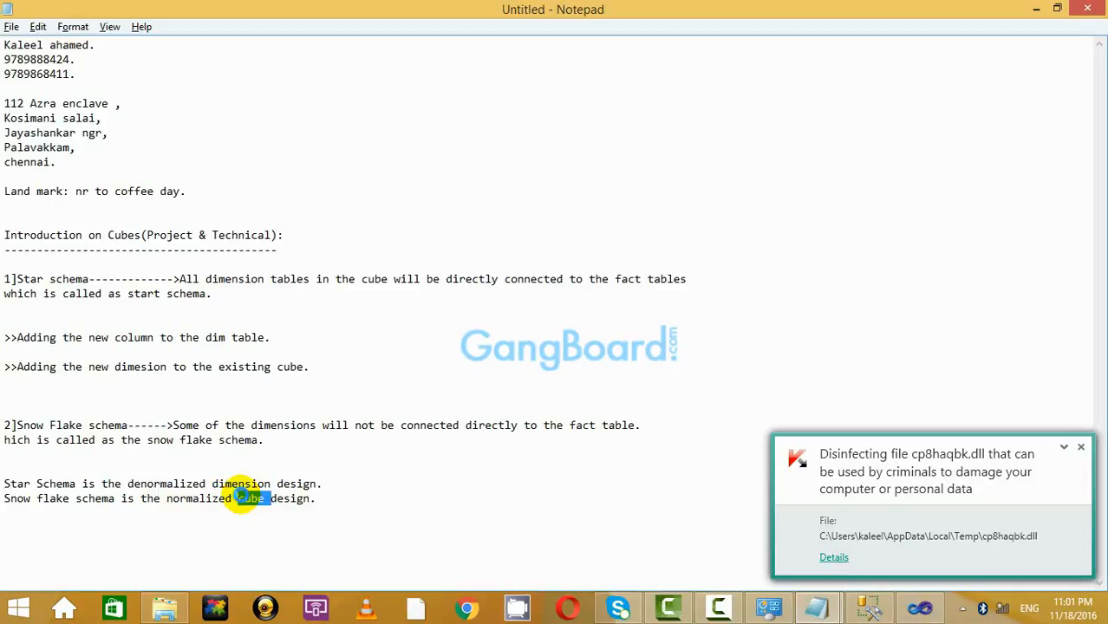
key(ctrl+v)
click(346, 487)
key(Return)
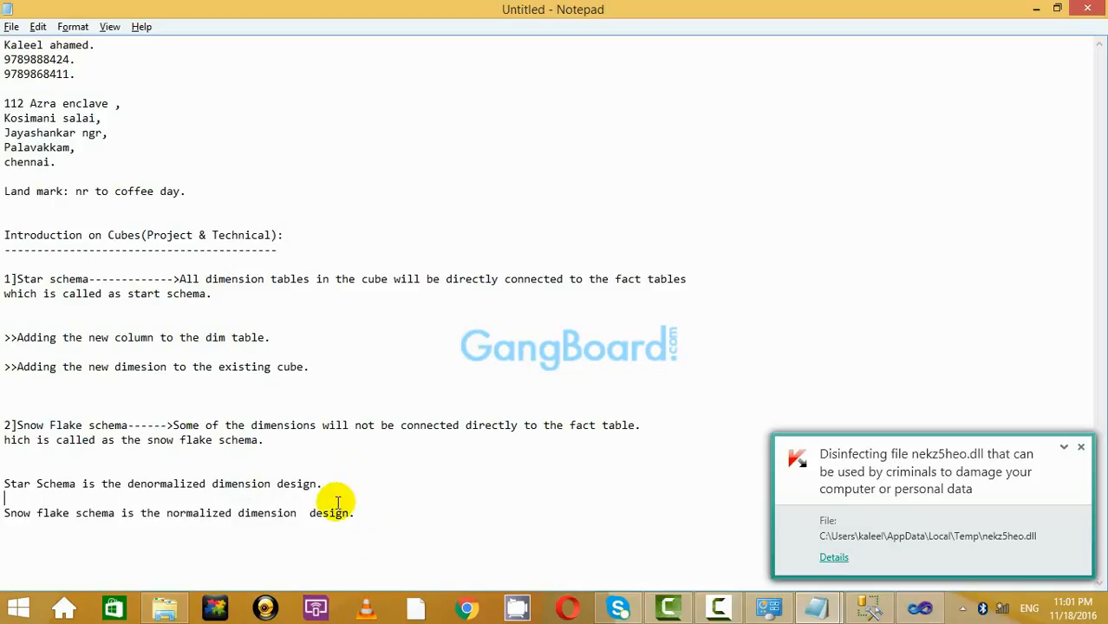
key(Return)
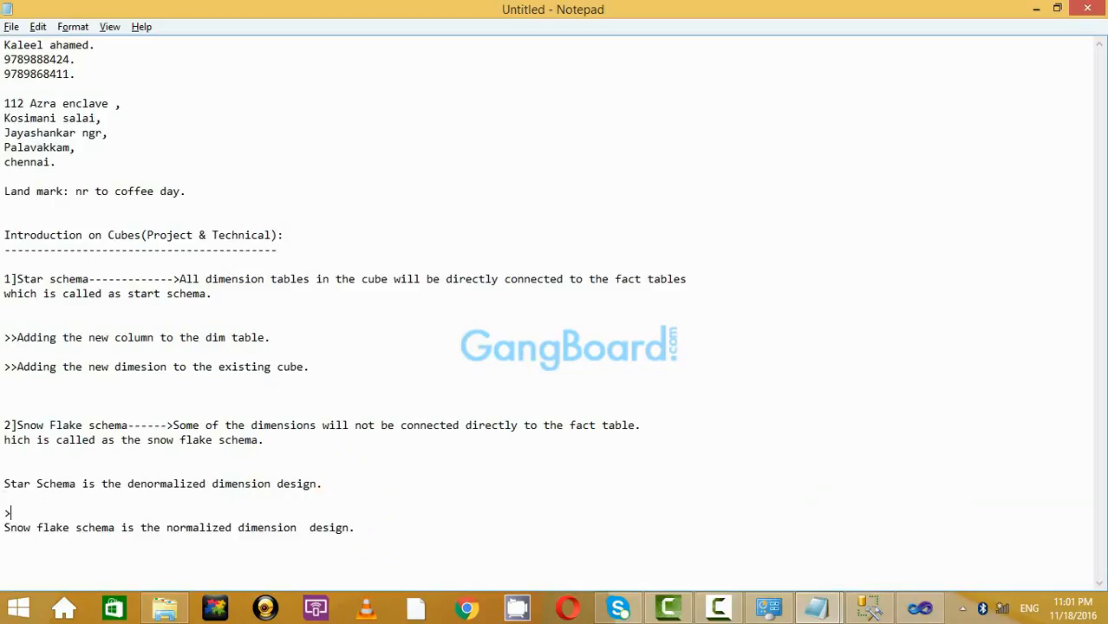
Type '>>Star schema is much faster than the snow flake schema as it is the denormalized dimension desin'.
click(330, 497)
text(>>Star schema is much )
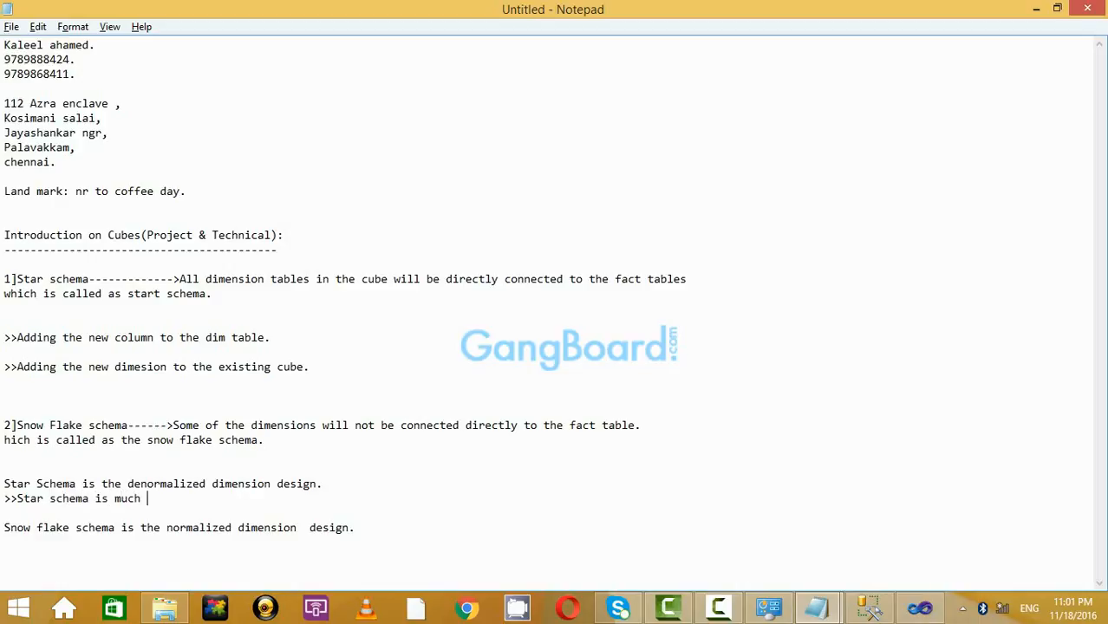
text(faster than the sno)
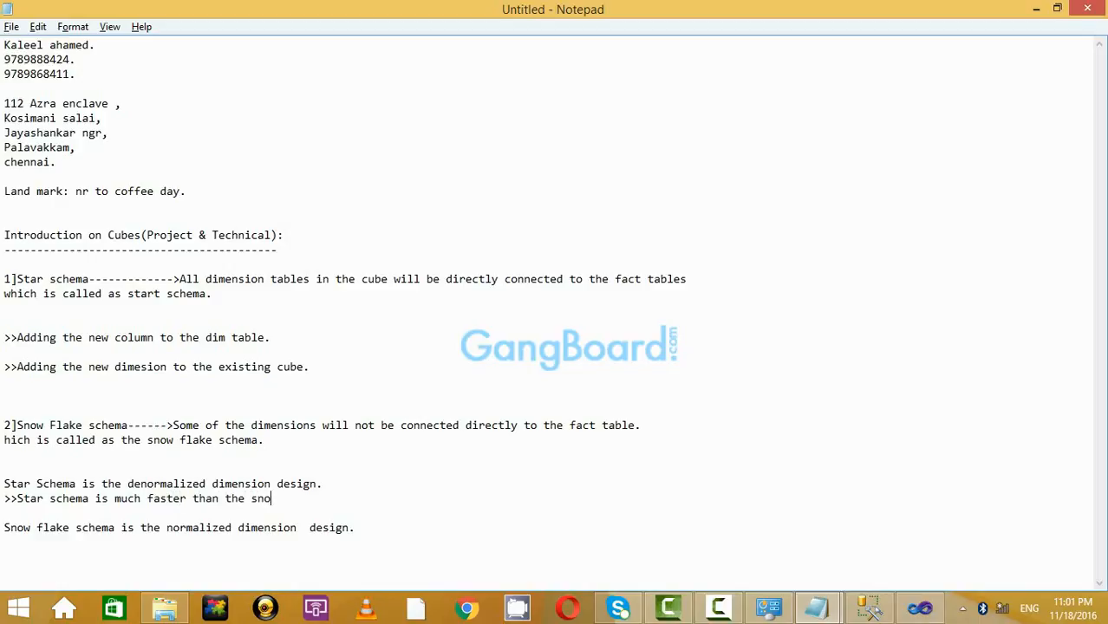
text(w flaj)
key(BackSpace)
text(ke shema)
key(BackSpace)
key(BackSpace)
key(BackSpace)
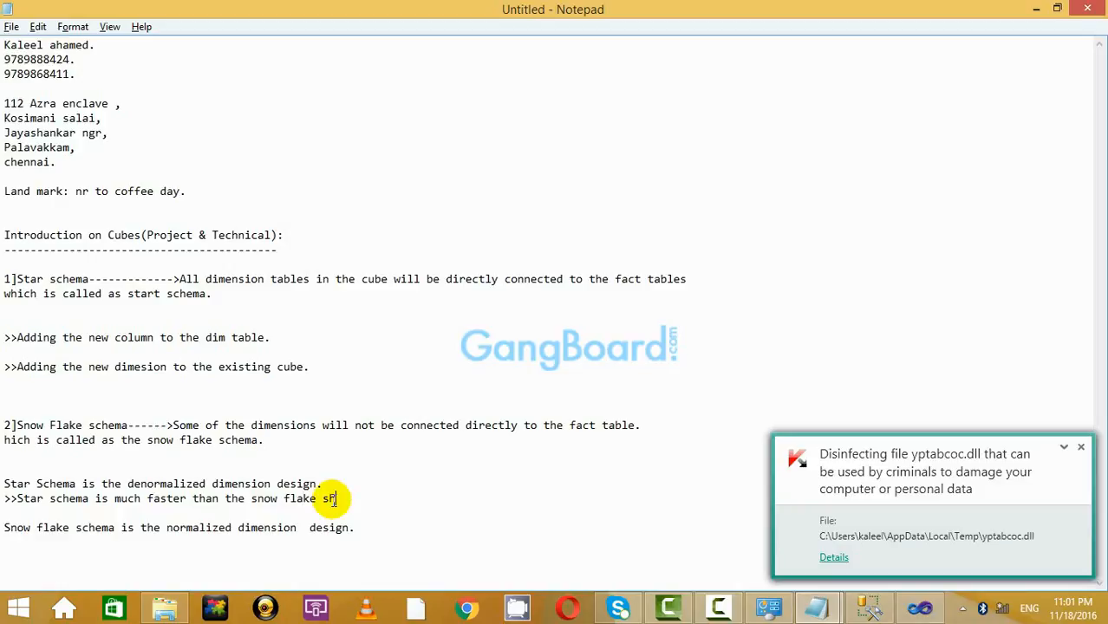
text(ema)
text(----)
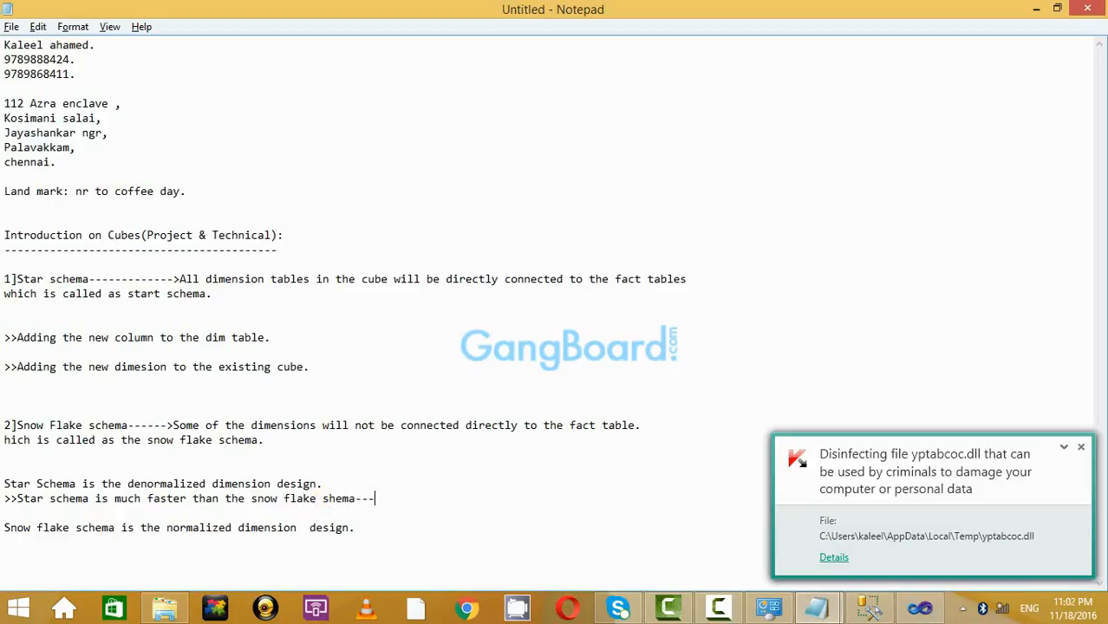
key(BackSpace)
key(BackSpace)
key(BackSpace)
key(BackSpace)
key(BackSpace)
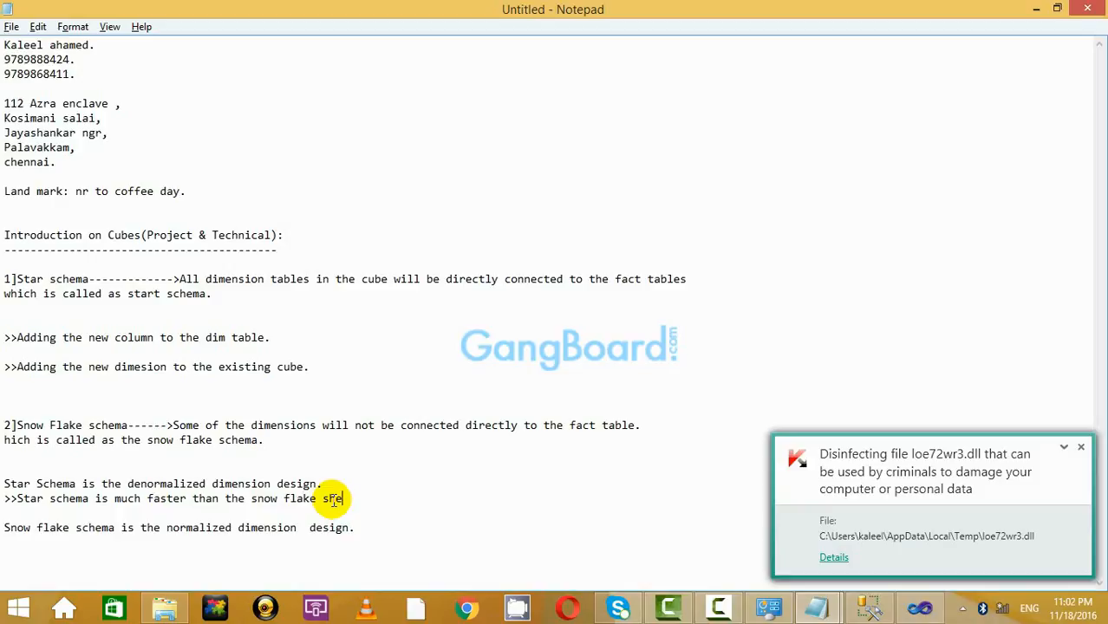
text(chema--)
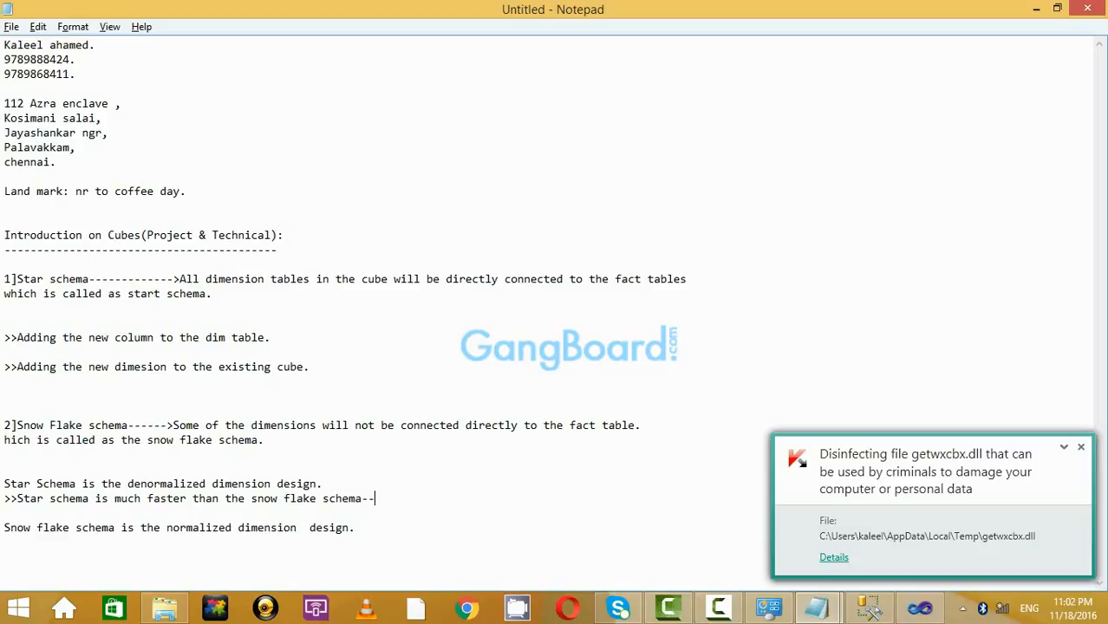
key(BackSpace)
key(BackSpace)
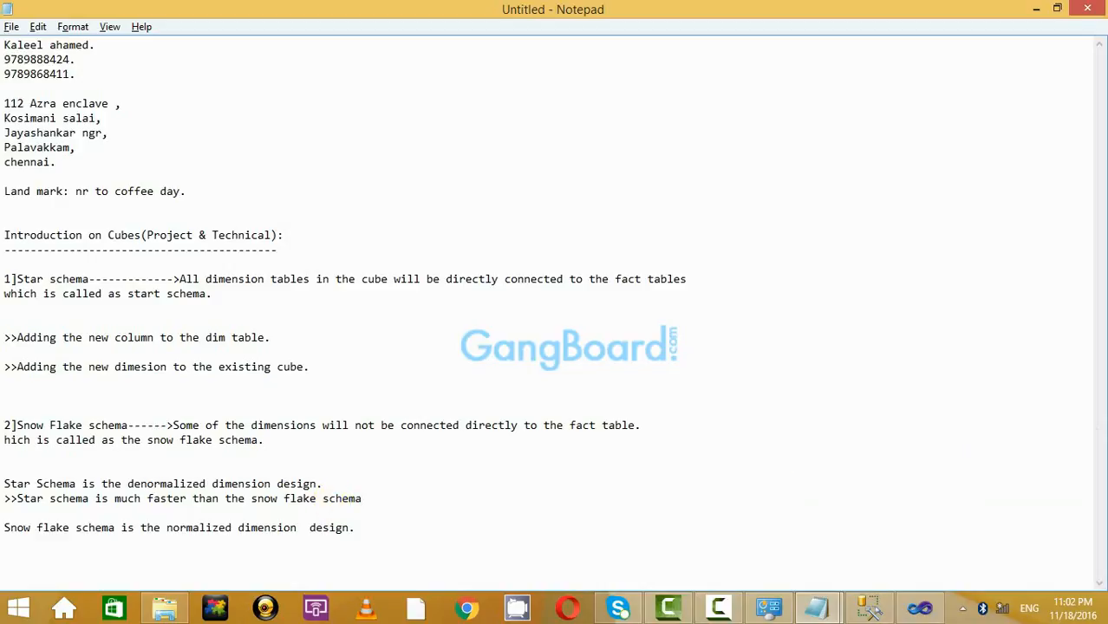
text(as it is the denormali)
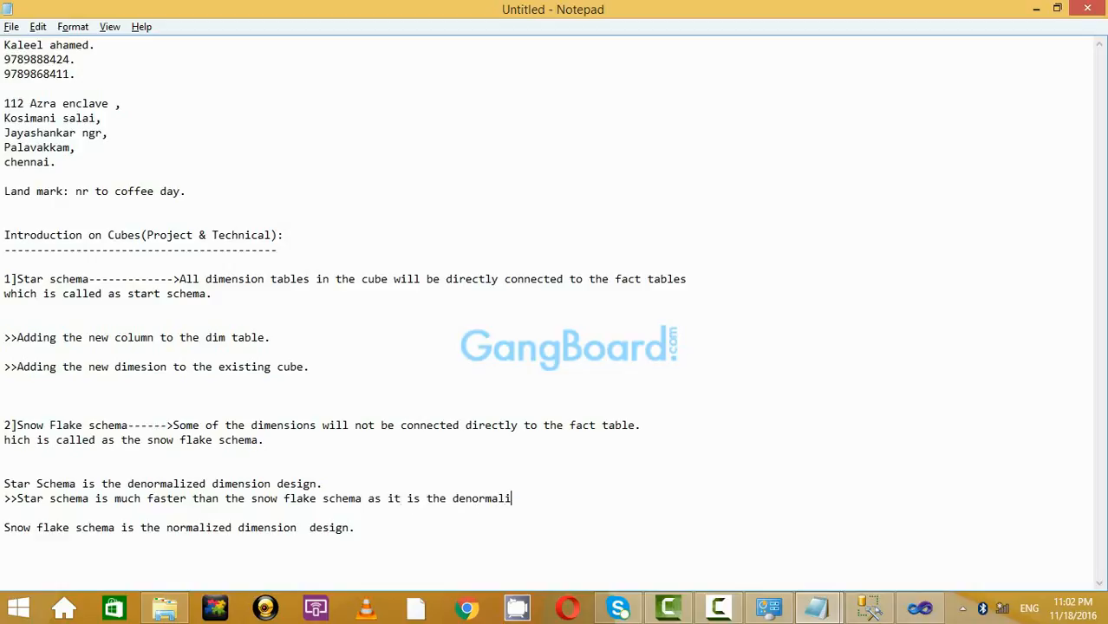
text(zed dimension d)
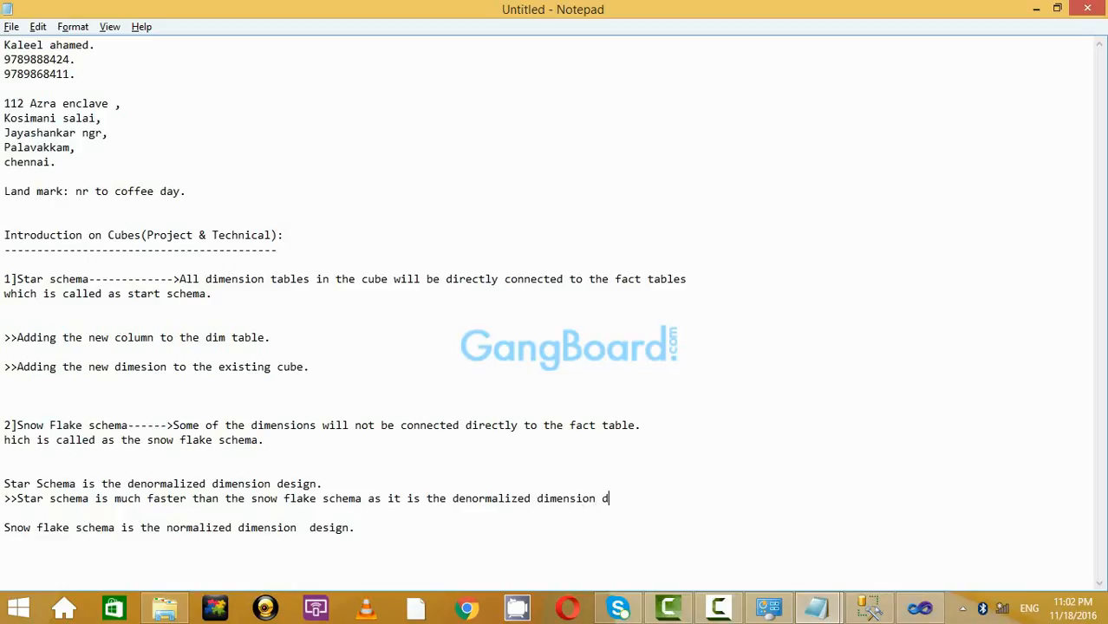
text(esin.)
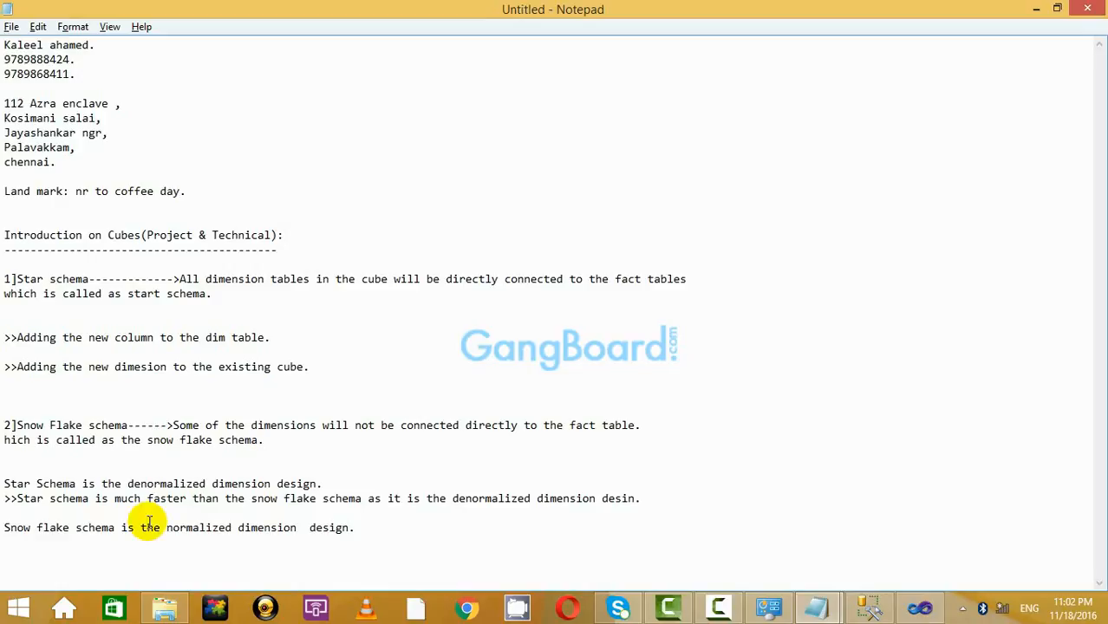
Copy the star schema comparison sentence onto a new line after the snow flake sentence.
drag(693, 500, 2, 500)
key(ctrl+c)
click(390, 525)
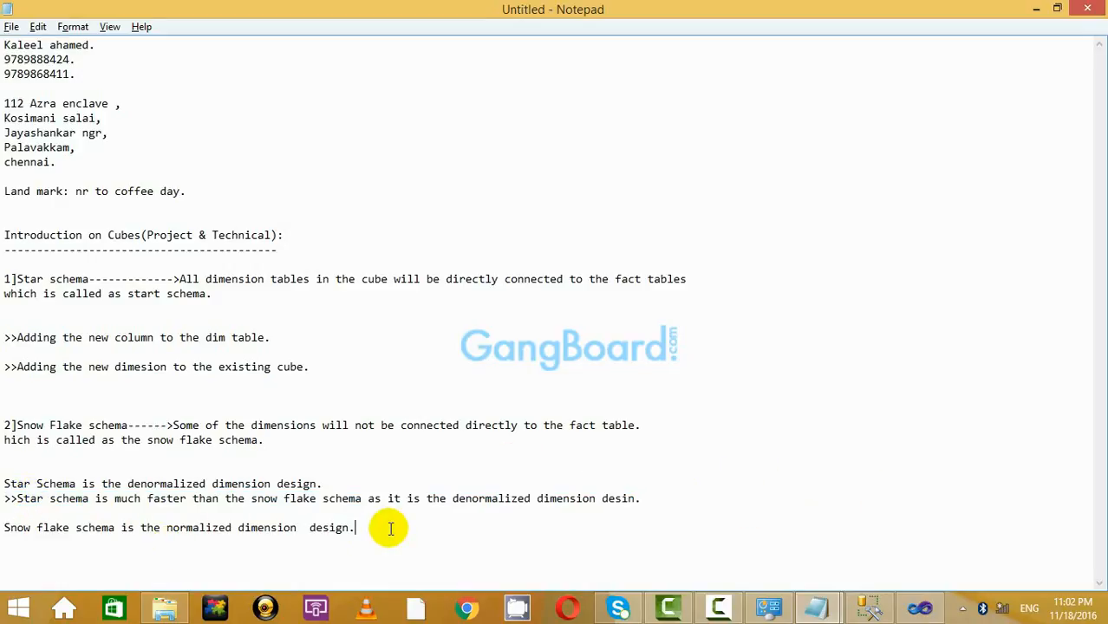
key(Return)
key(ctrl+v)
scroll(381, 517, down, 1)
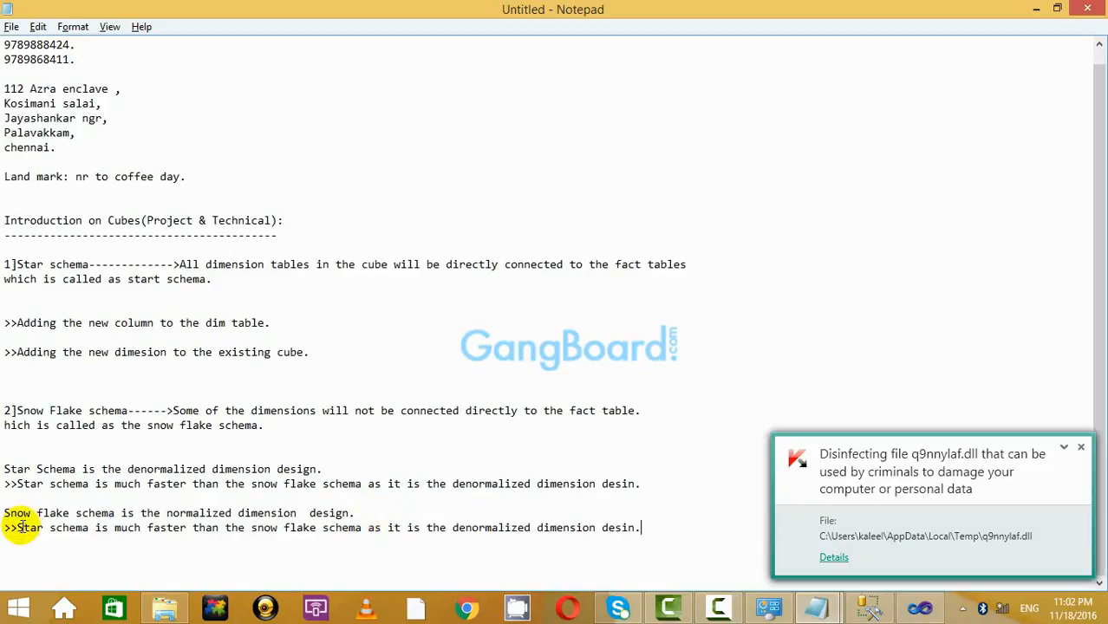
Change the pasted line's start to 'Snow flake schema is much slower than the'.
drag(17, 526, 90, 533)
text(Snow )
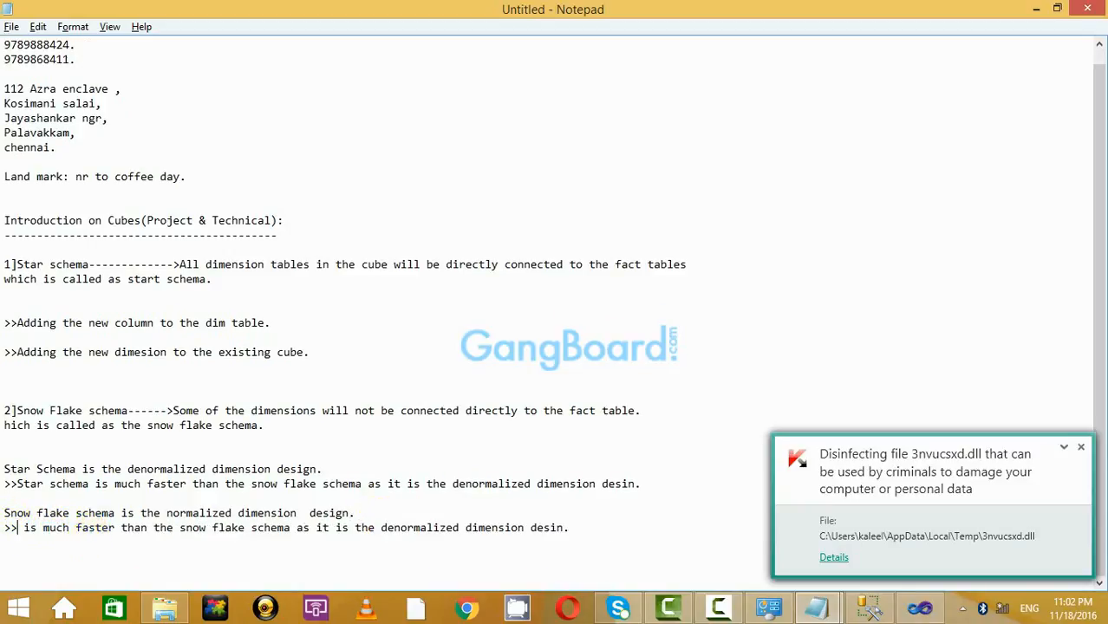
text(flake)
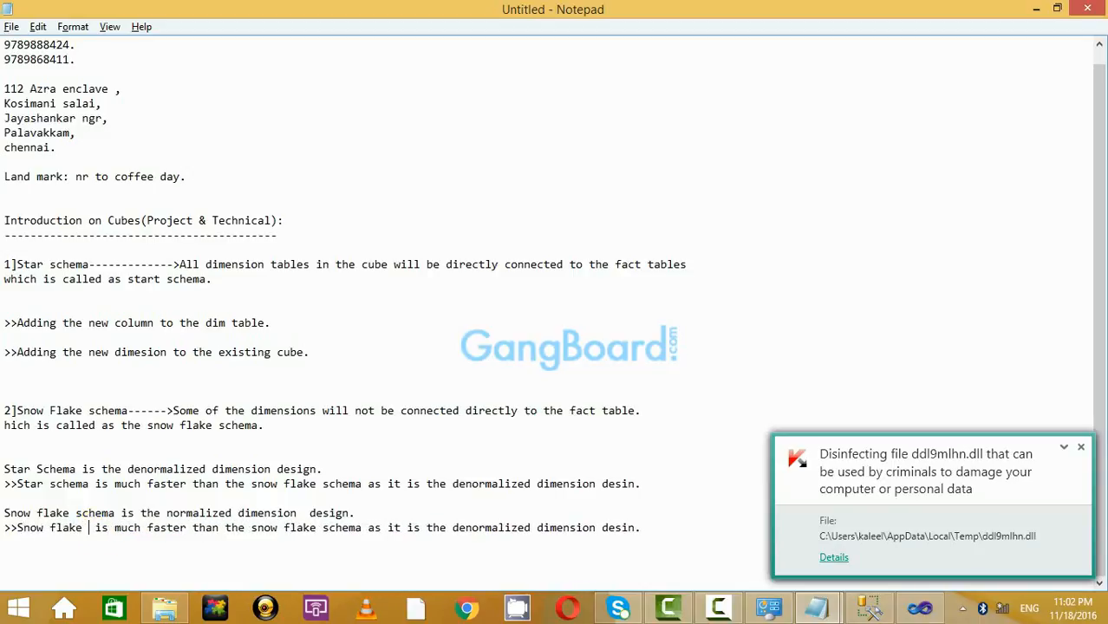
key(BackSpace)
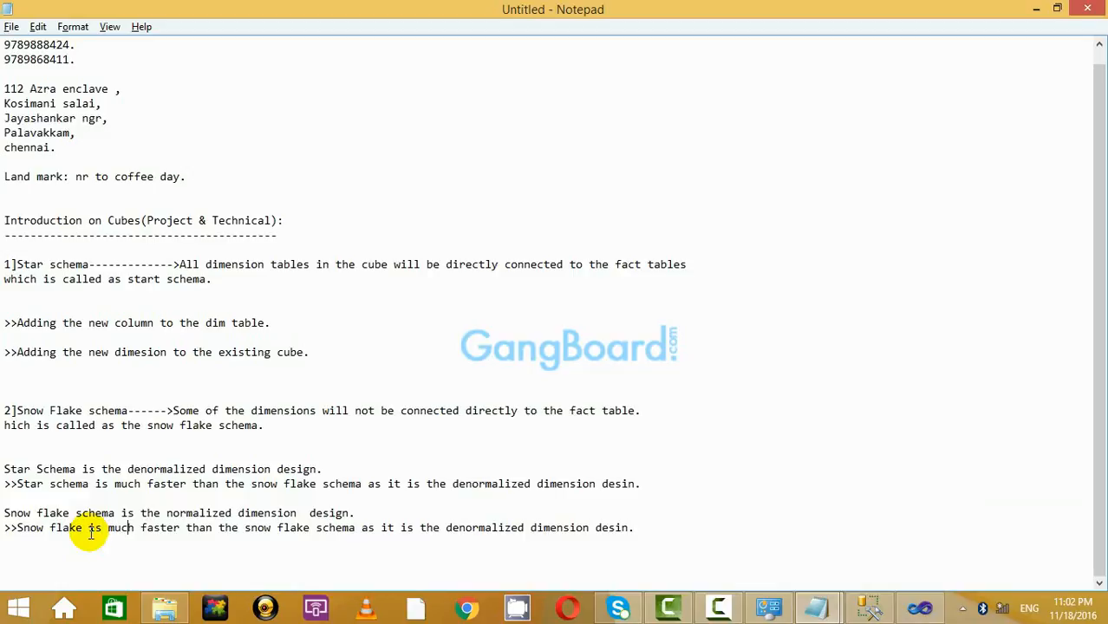
key(Delete)
key(Delete)
key(Delete)
key(Delete)
key(Delete)
key(Delete)
key(Delete)
key(Delete)
key(Delete)
key(Delete)
key(Delete)
key(Delete)
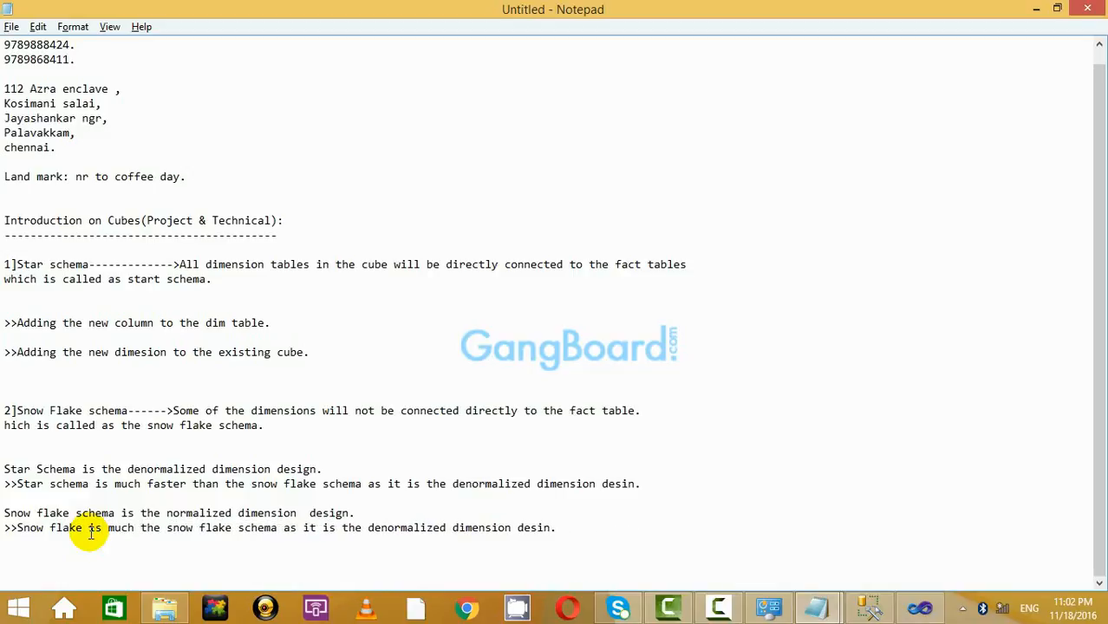
key(BackSpace)
key(BackSpace)
key(BackSpace)
key(BackSpace)
key(BackSpace)
text(mi)
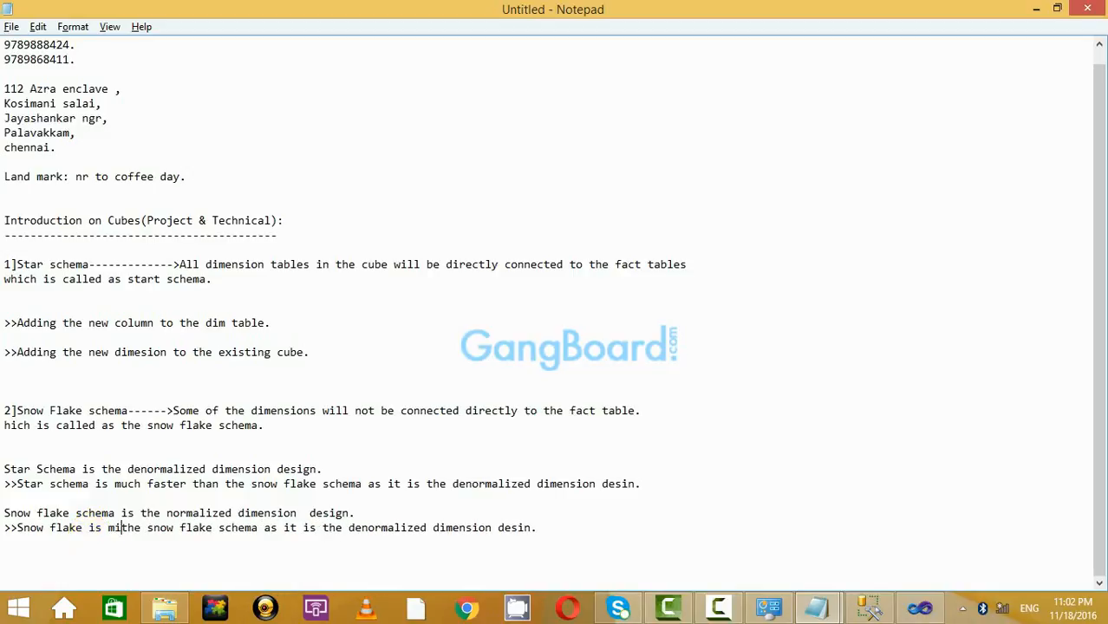
text(ch )
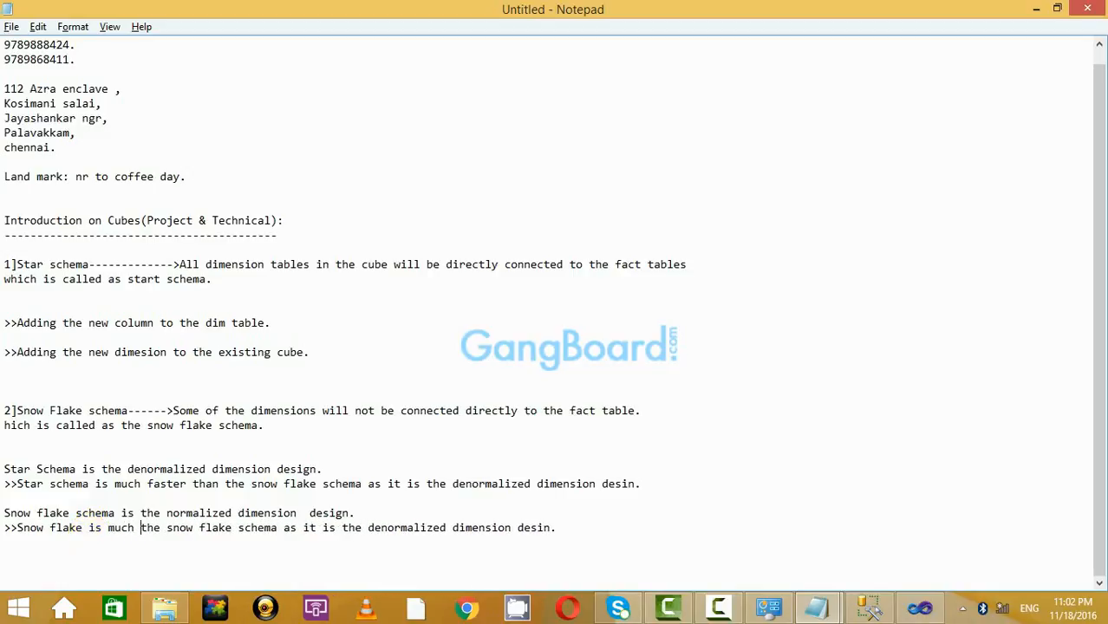
text(slower)
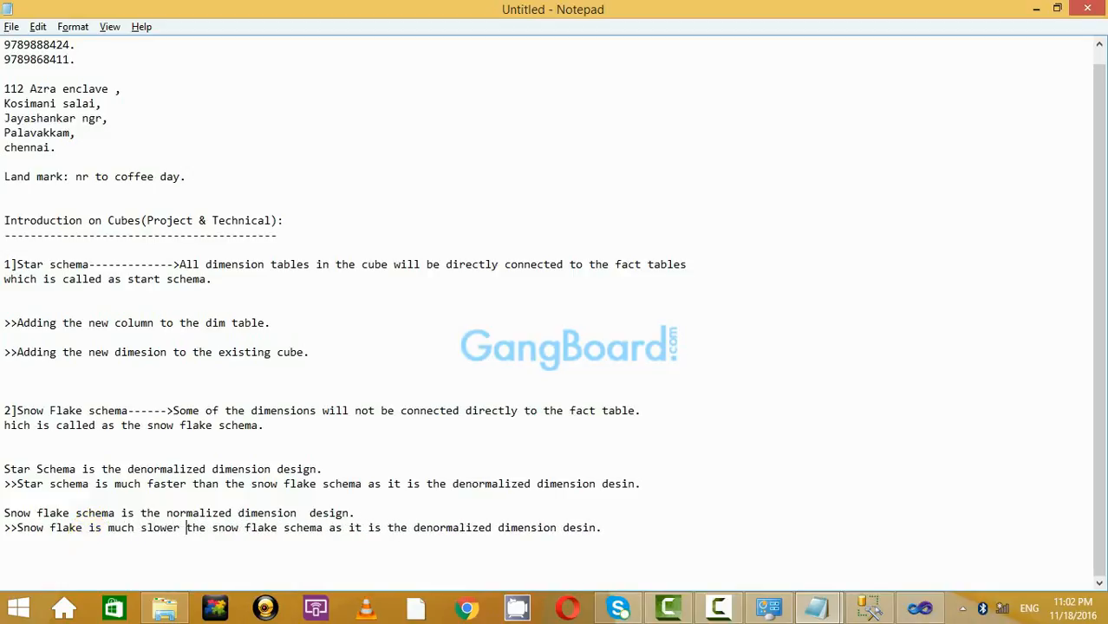
key(Delete)
key(Delete)
key(Delete)
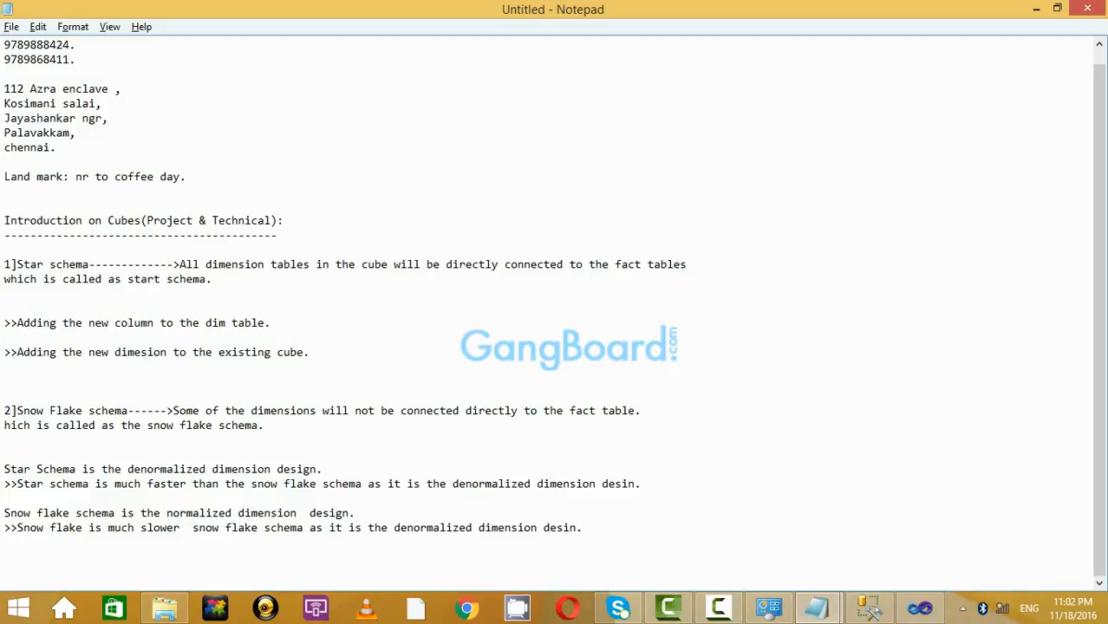
text(than the)
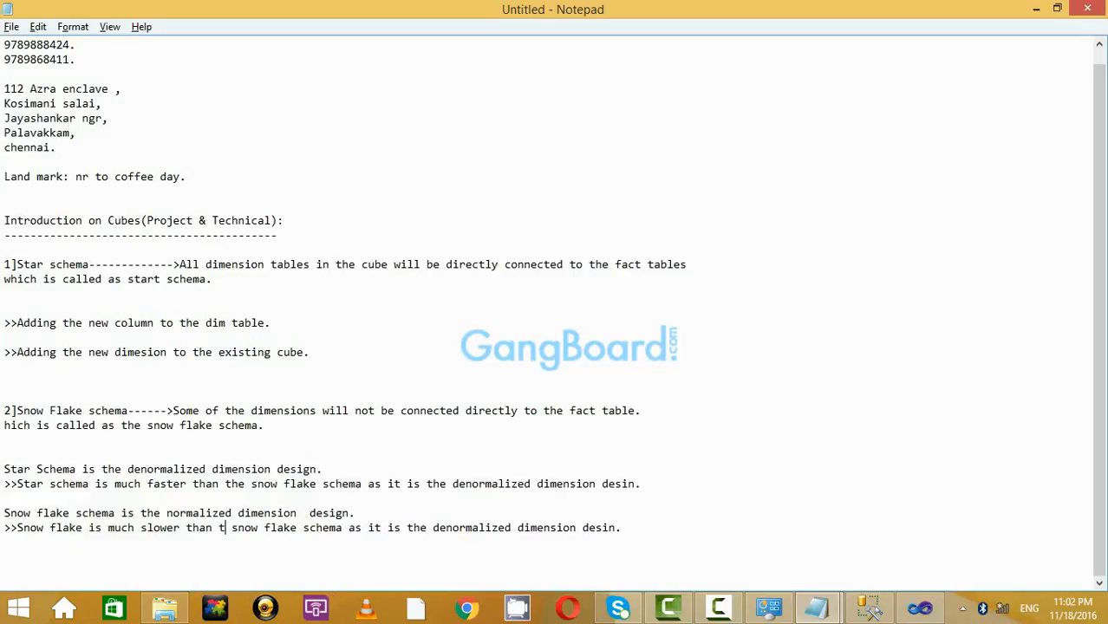
Make the line compare against the star schema and change 'denormalized' to 'normalized'.
key(Delete)
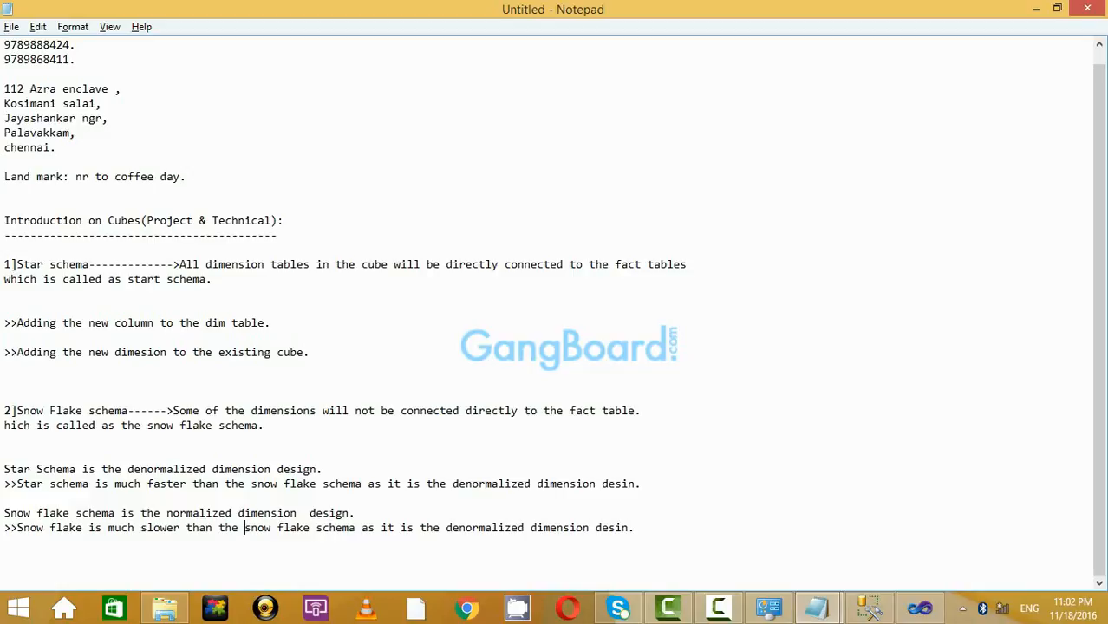
key(Delete)
key(Delete)
key(Delete)
key(Delete)
key(Delete)
text(s)
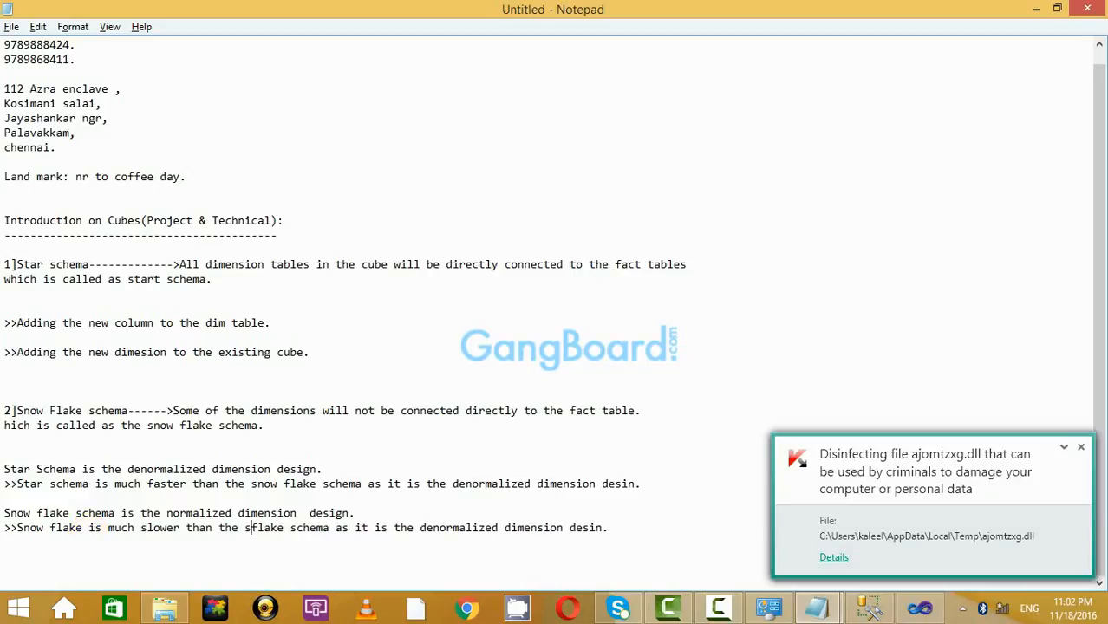
text(tar)
key(Delete)
key(Delete)
key(Delete)
key(Delete)
key(Delete)
key(Delete)
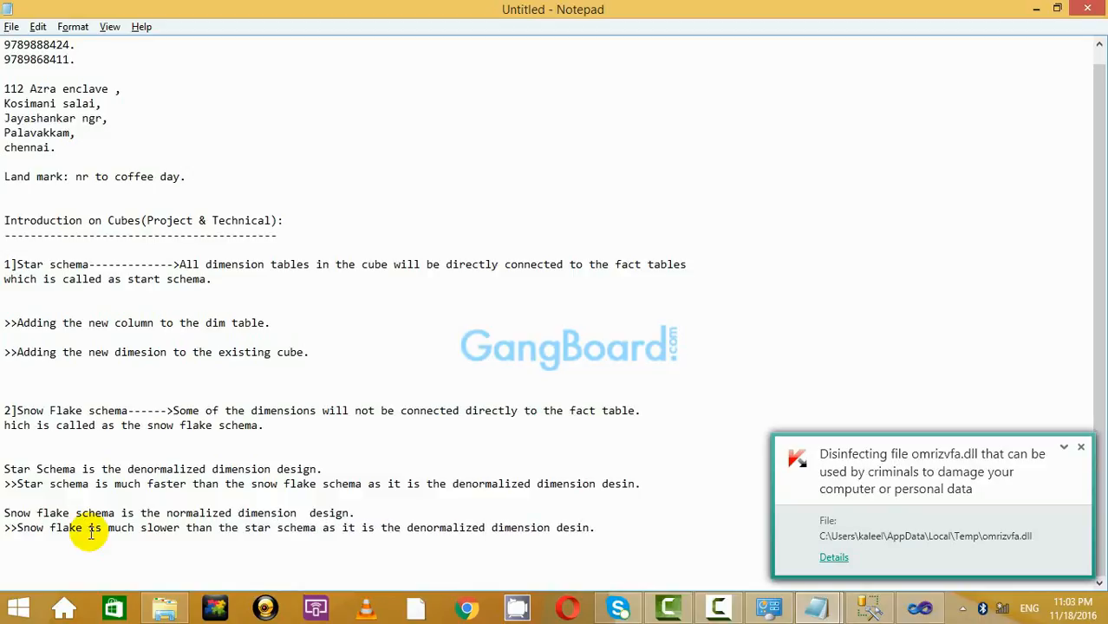
double_click(416, 528)
key(Delete)
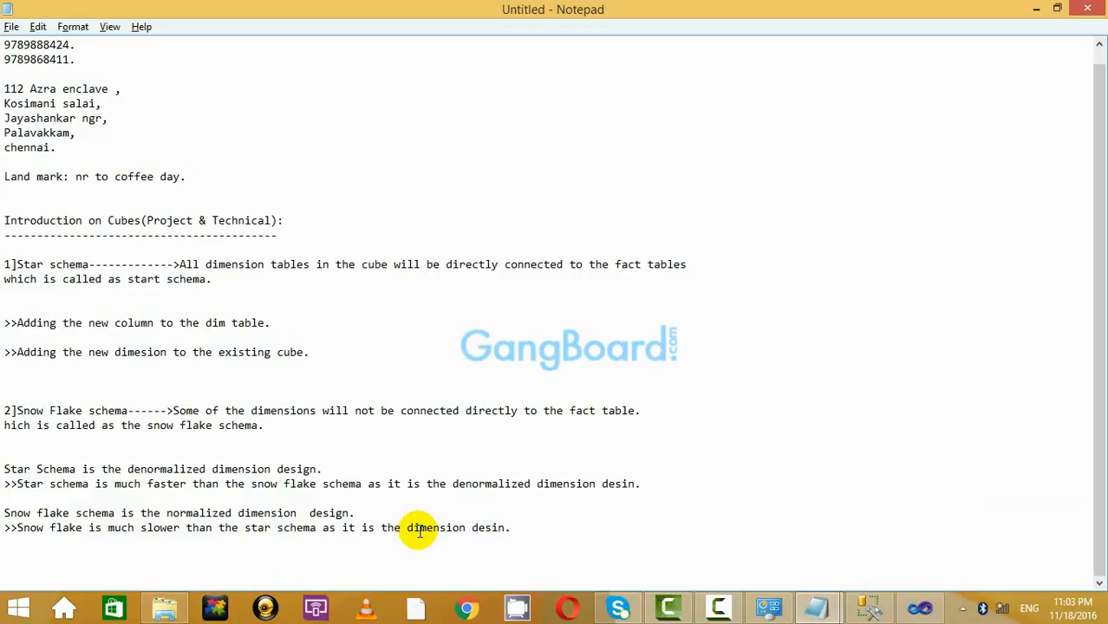
text(normalized)
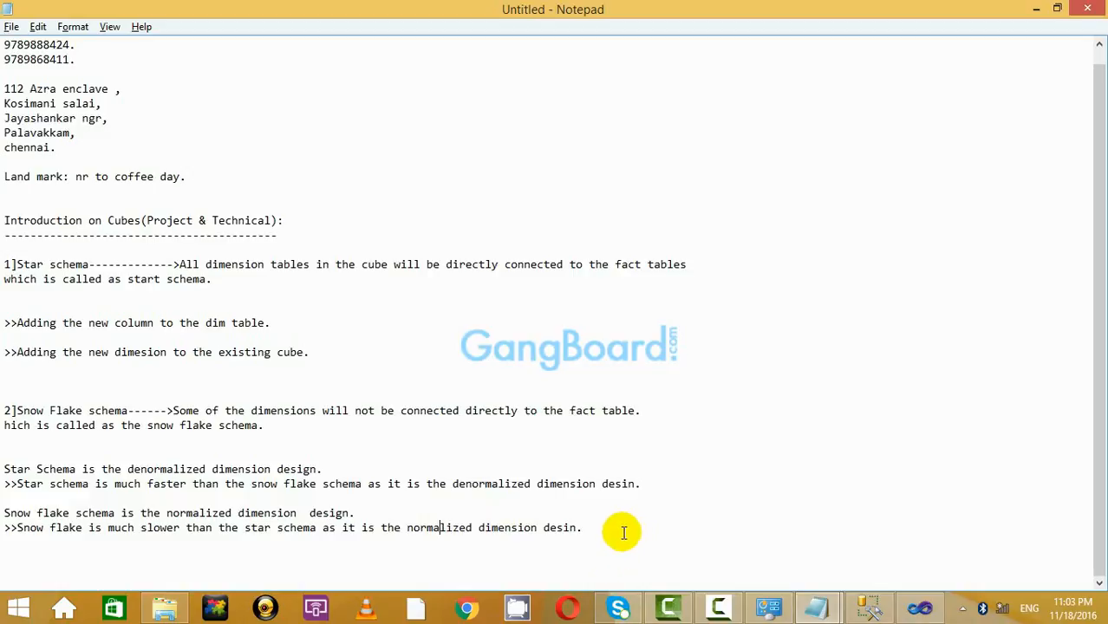
Repeatedly highlight the star versus snow flake comparison lines for emphasis.
drag(623, 533, 495, 426)
click(527, 465)
drag(626, 524, 471, 440)
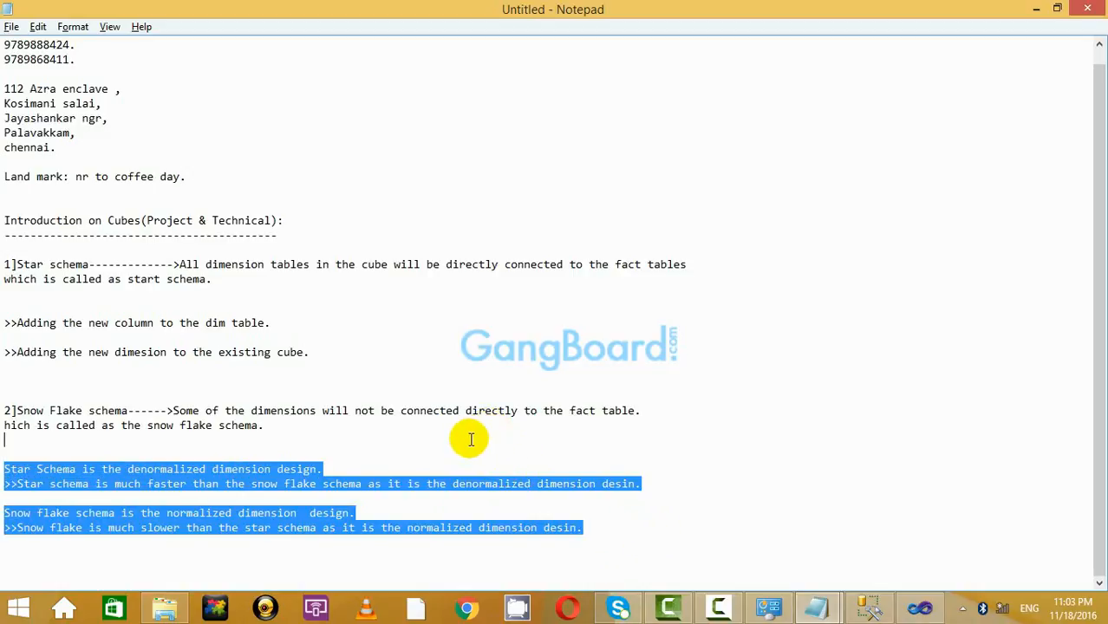
click(471, 439)
drag(650, 533, 504, 463)
click(505, 463)
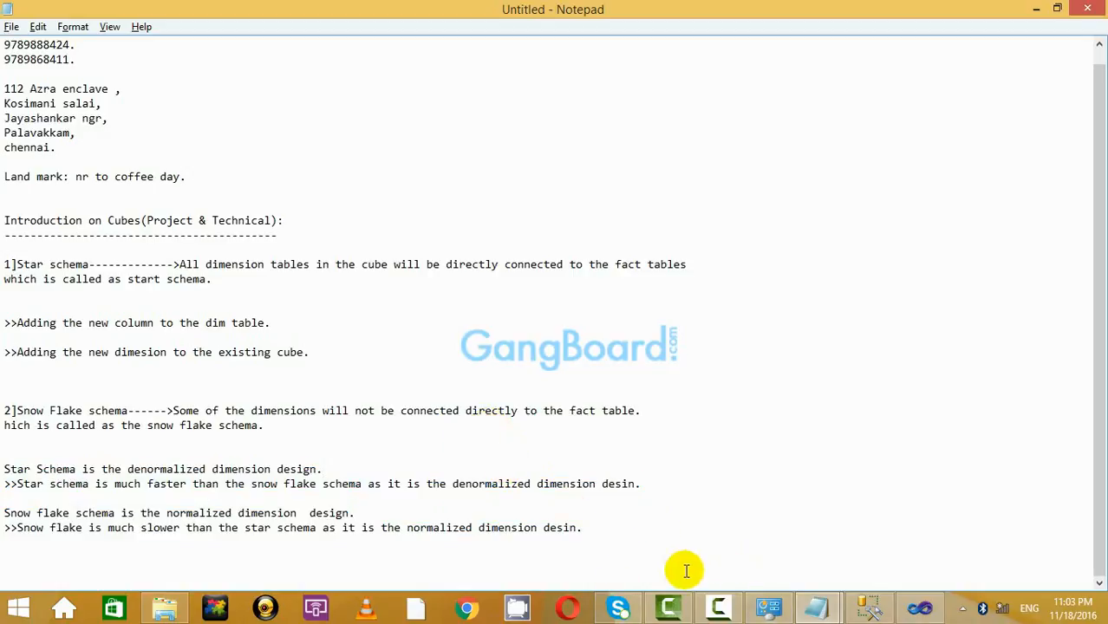
drag(686, 571, 374, 449)
click(374, 448)
drag(670, 532, 443, 439)
click(451, 439)
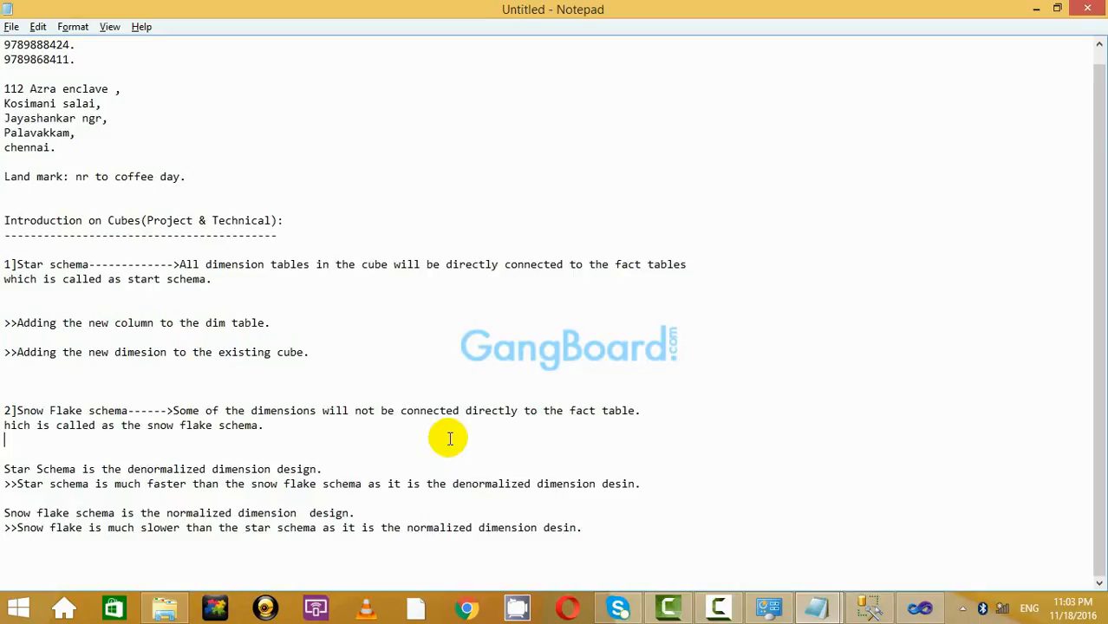
Back in the cube designer, move DIM_DEPT_9 lower in the diagram.
click(920, 608)
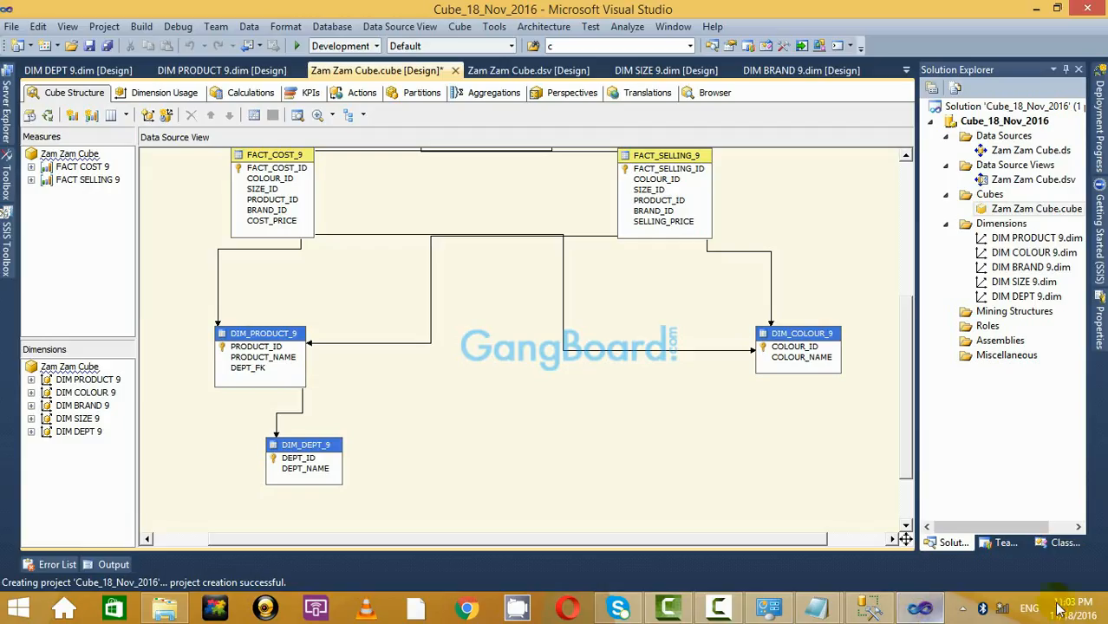
scroll(412, 423, down, 2)
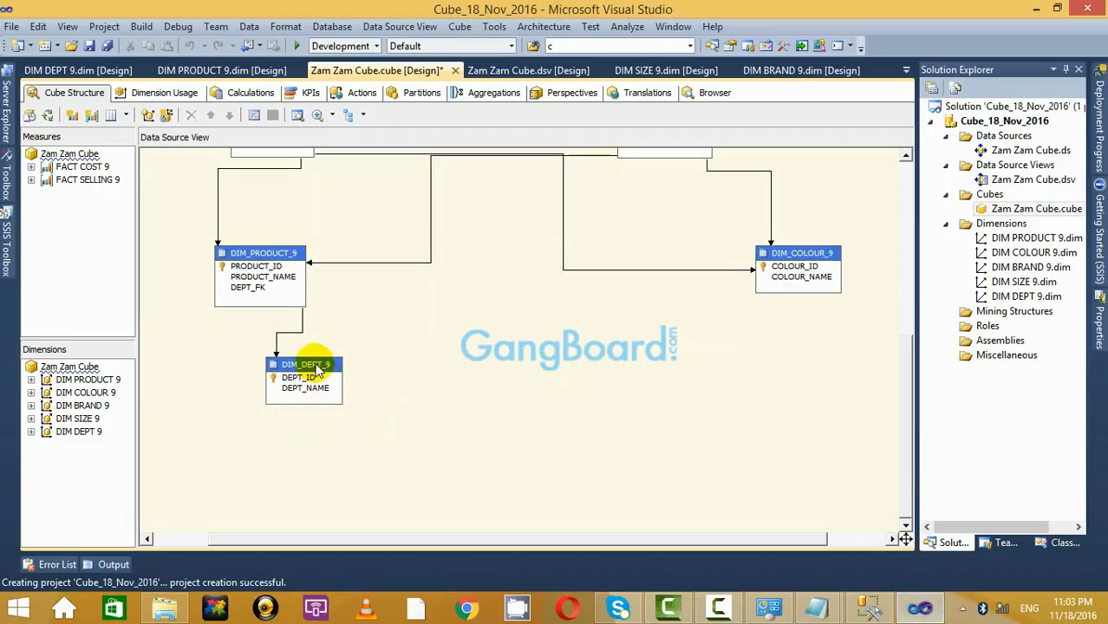
drag(303, 382, 342, 449)
scroll(490, 373, up, 9)
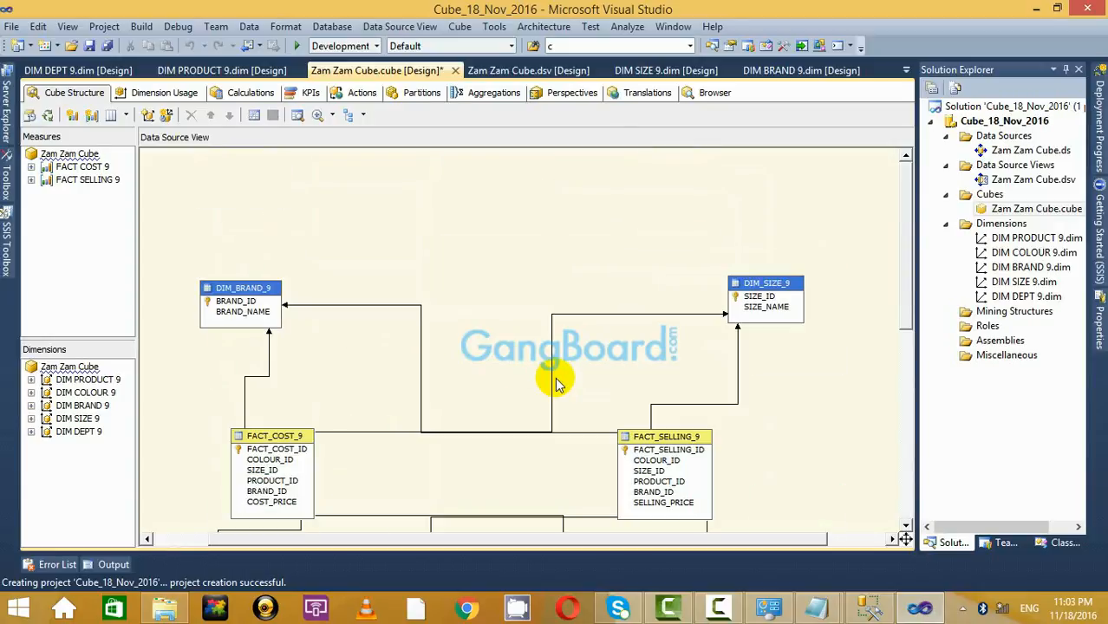
scroll(520, 381, down, 10)
scroll(564, 386, up, 5)
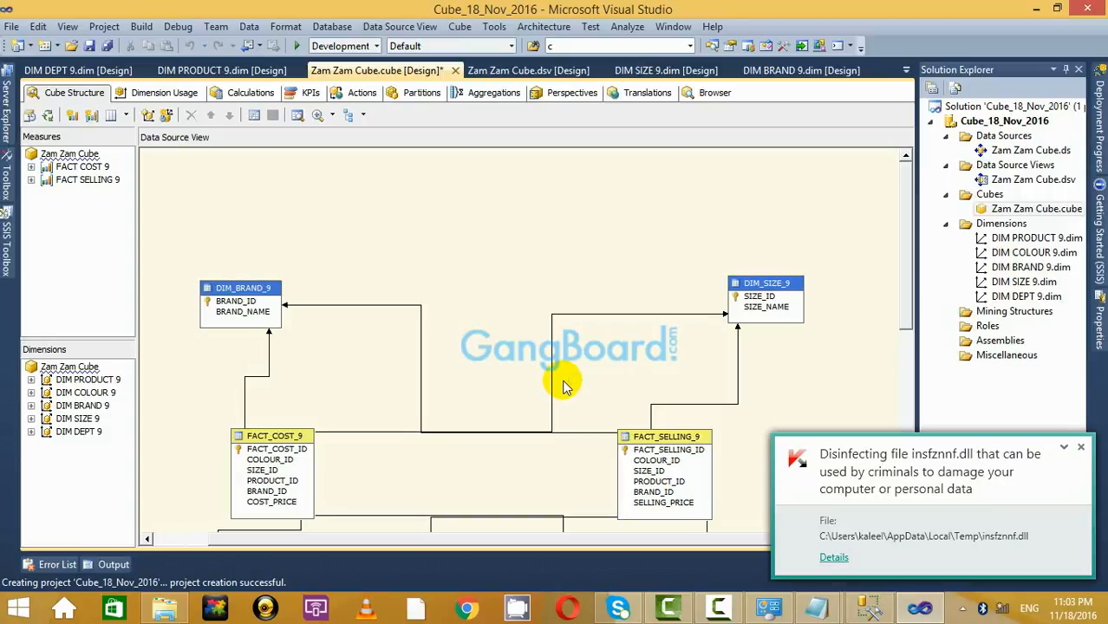
Dismiss two antivirus notifications and save the Zam Zam Cube.
click(1081, 449)
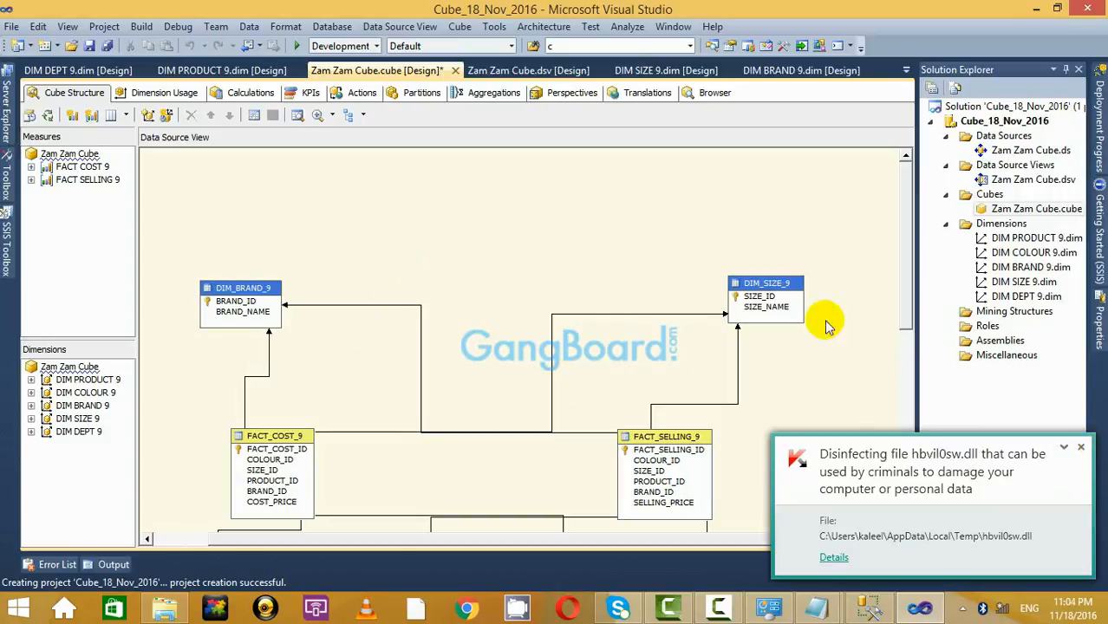
click(1081, 449)
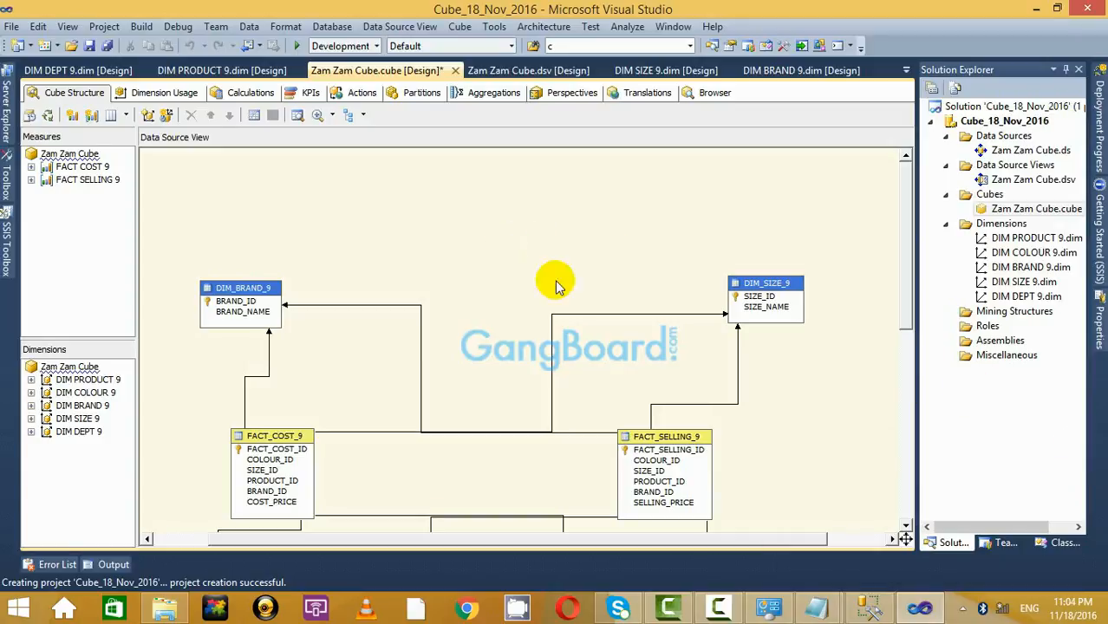
click(91, 46)
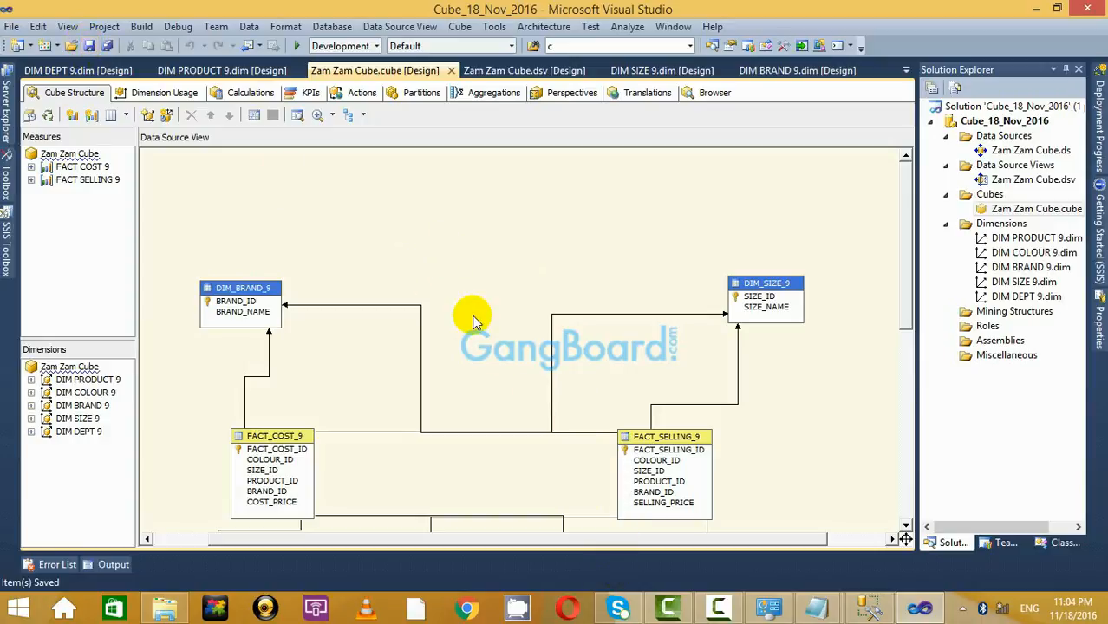
scroll(473, 323, down, 5)
scroll(462, 332, up, 5)
Bring the Untitled notes forward and review the star schema, Snow Flake schema and new-column lines.
mouse_move(819, 607)
click(787, 514)
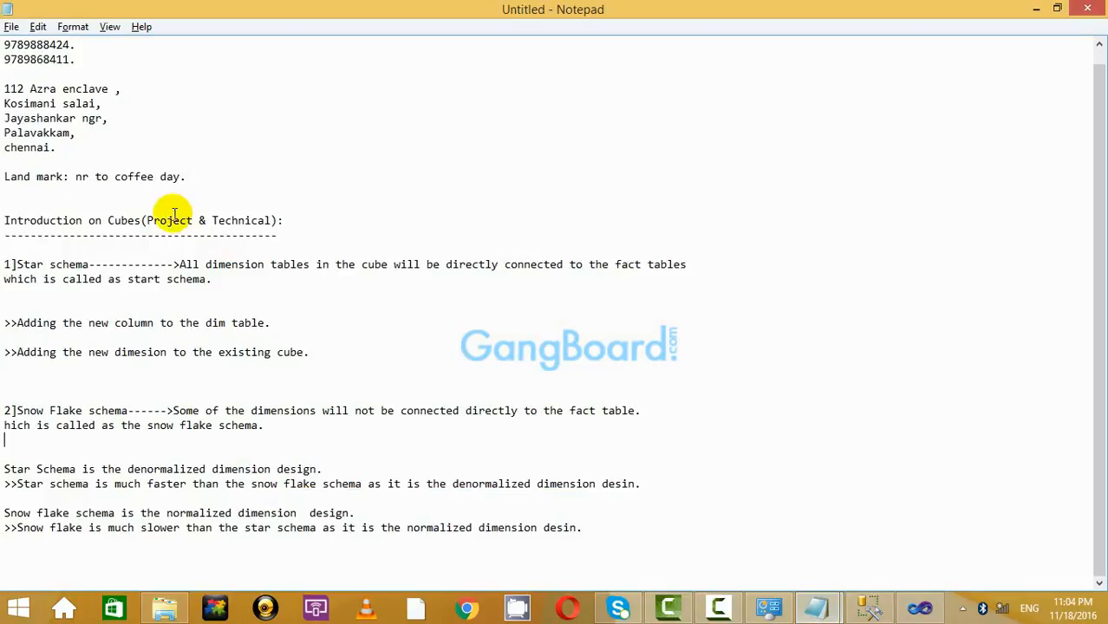
scroll(103, 230, up, 1)
drag(6, 279, 395, 310)
click(394, 310)
drag(4, 425, 415, 453)
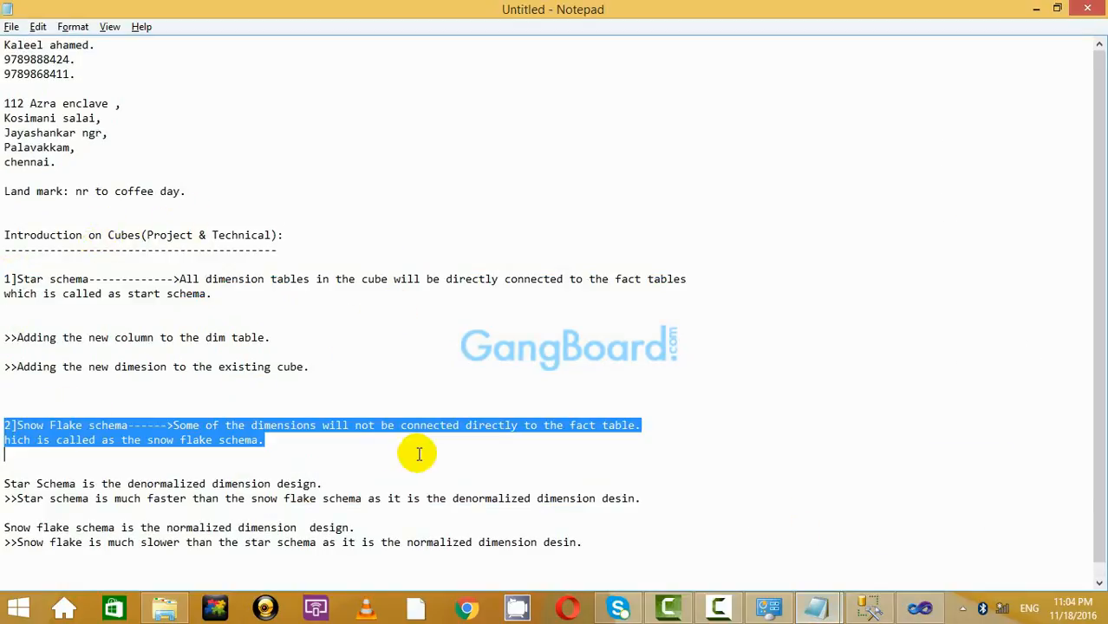
click(406, 444)
drag(323, 335, 63, 337)
click(444, 319)
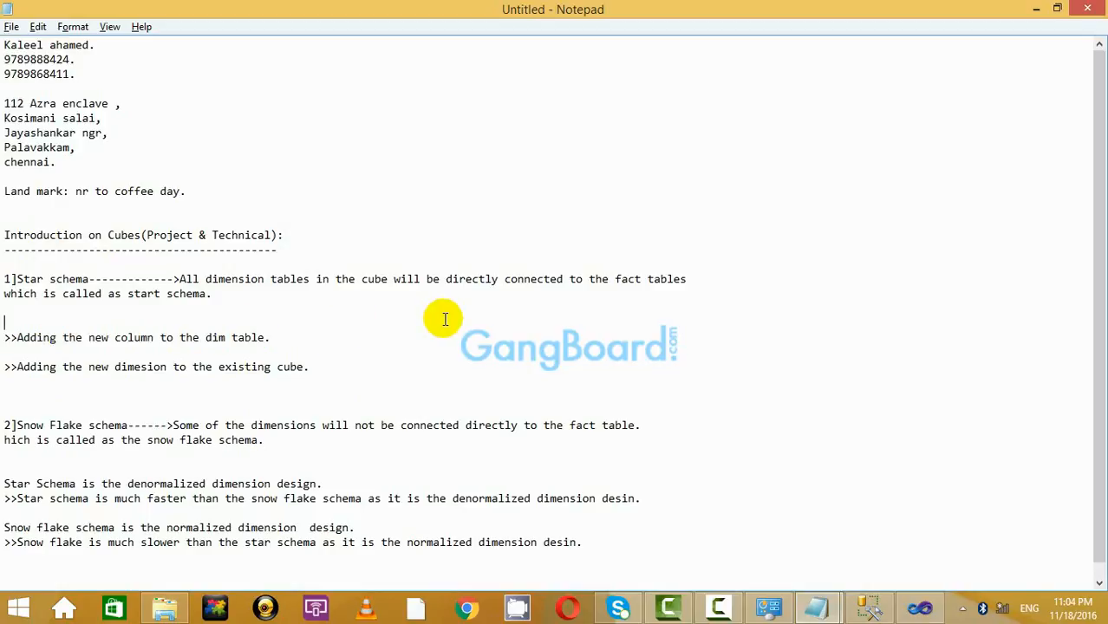
Minimize the notes, dismiss the antivirus popup, and close Visual Studio.
click(1037, 9)
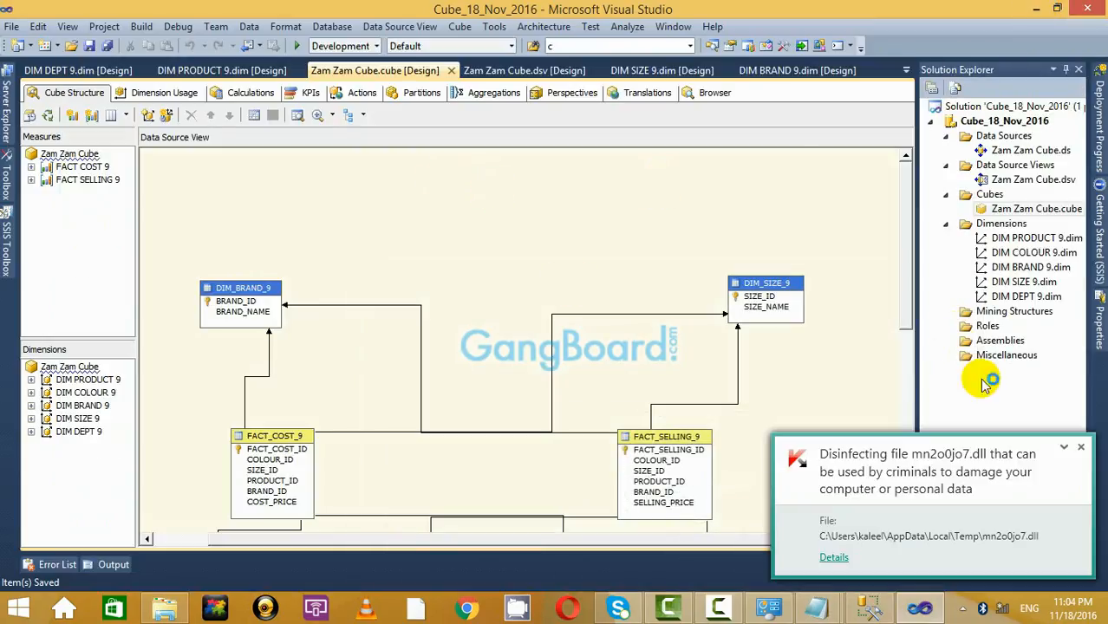
click(1080, 448)
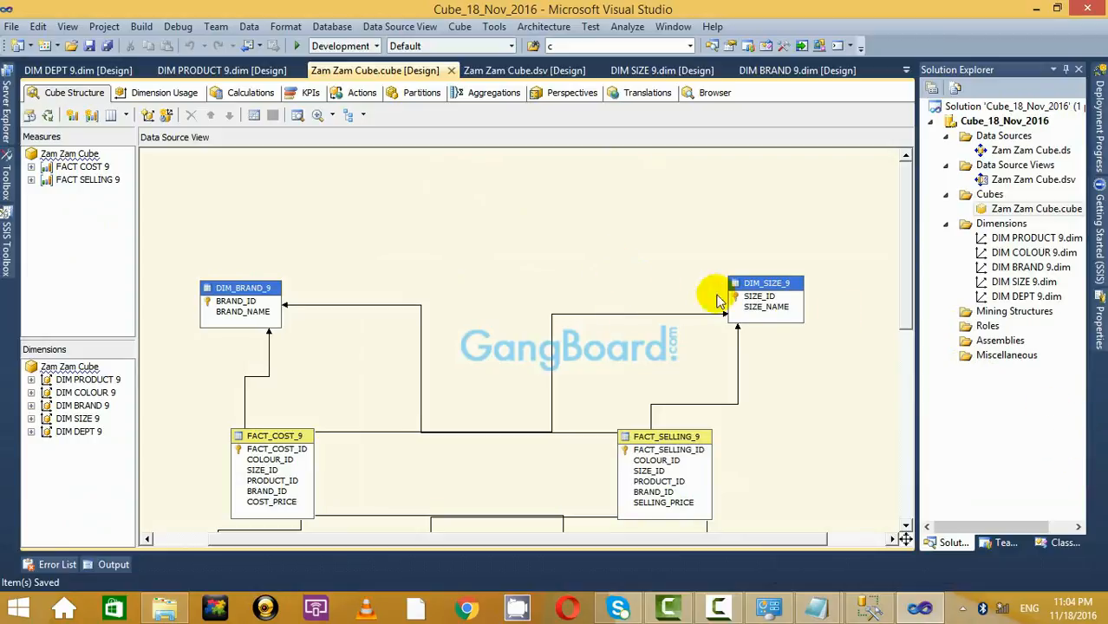
click(1089, 9)
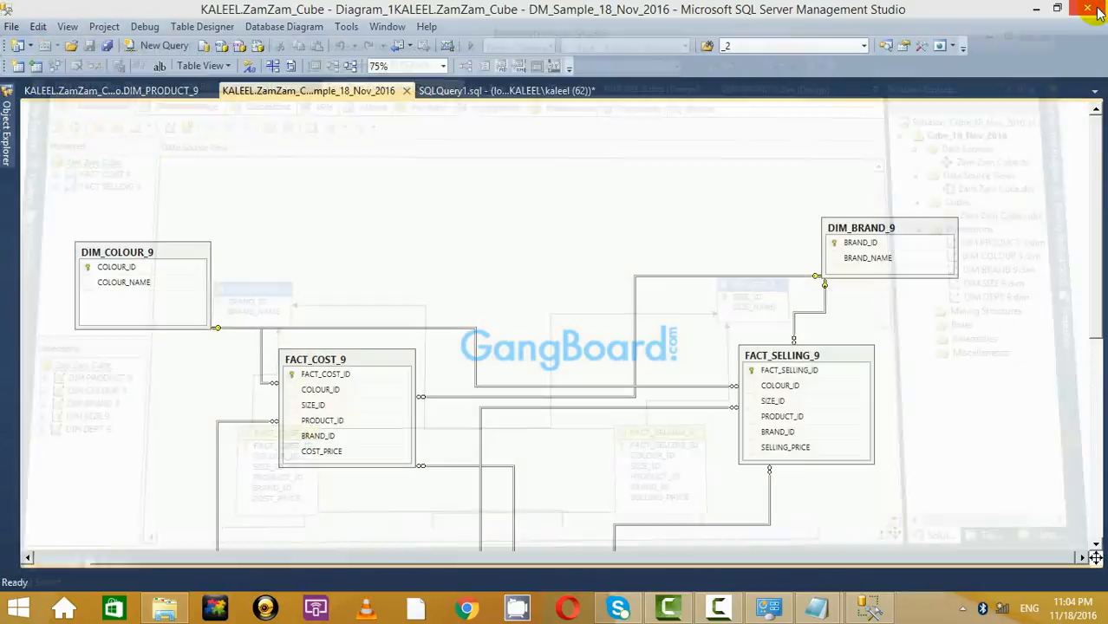
Launch Visual Studio 2010 from the Start screen, then bring the Untitled Notepad notes forward.
click(13, 618)
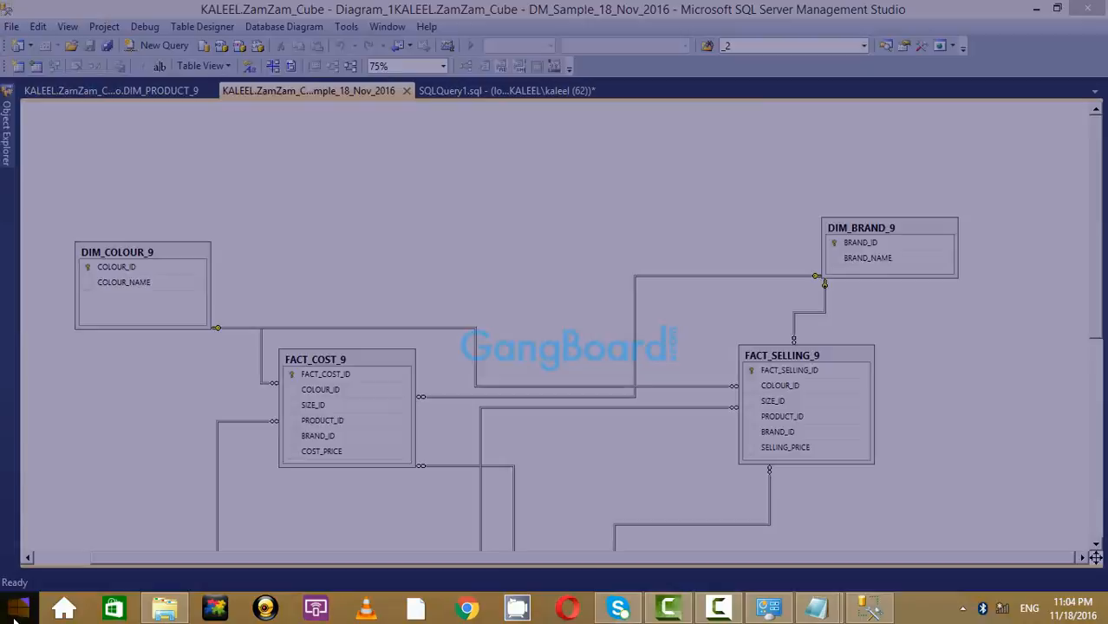
click(247, 301)
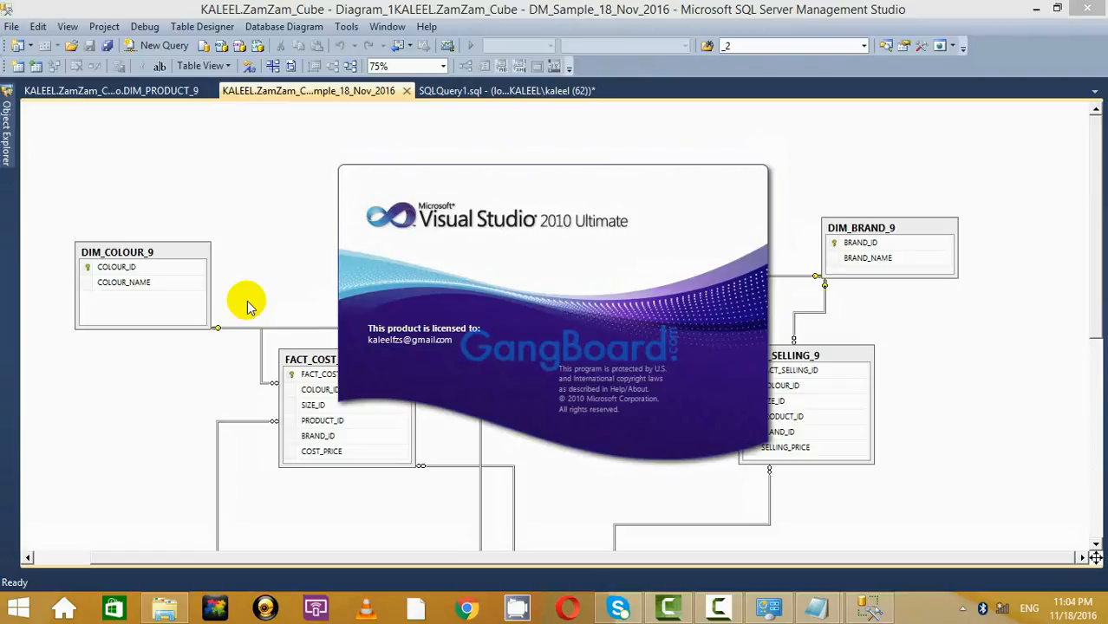
mouse_move(817, 607)
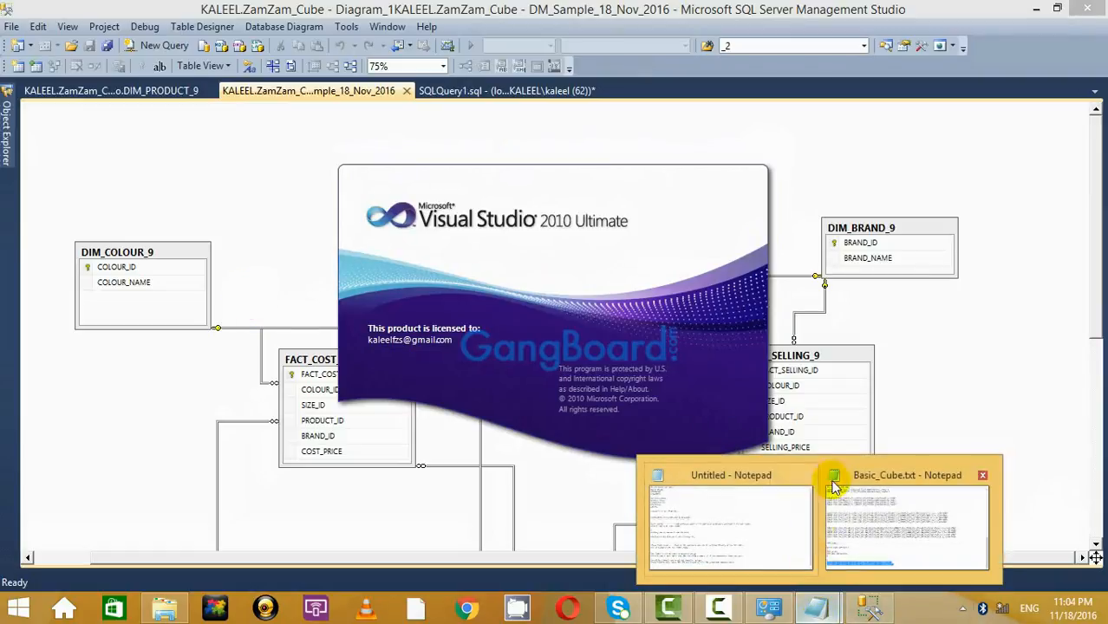
click(734, 526)
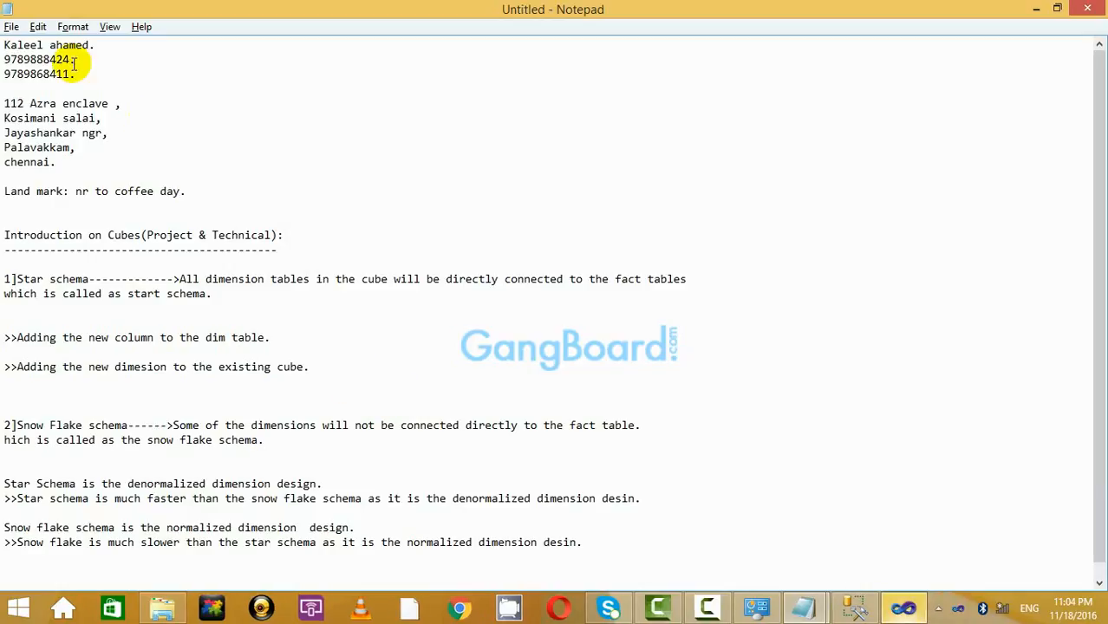
Cancel a File > Save As on the notes, dismiss the Kaspersky popup, and minimize Notepad.
click(12, 26)
click(51, 83)
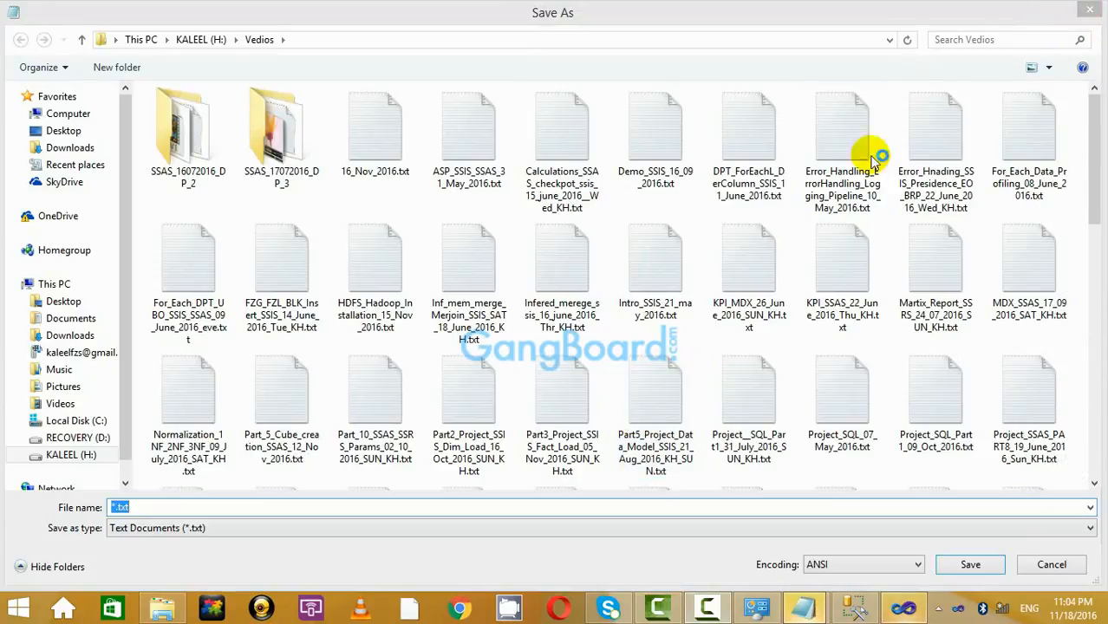
click(1090, 12)
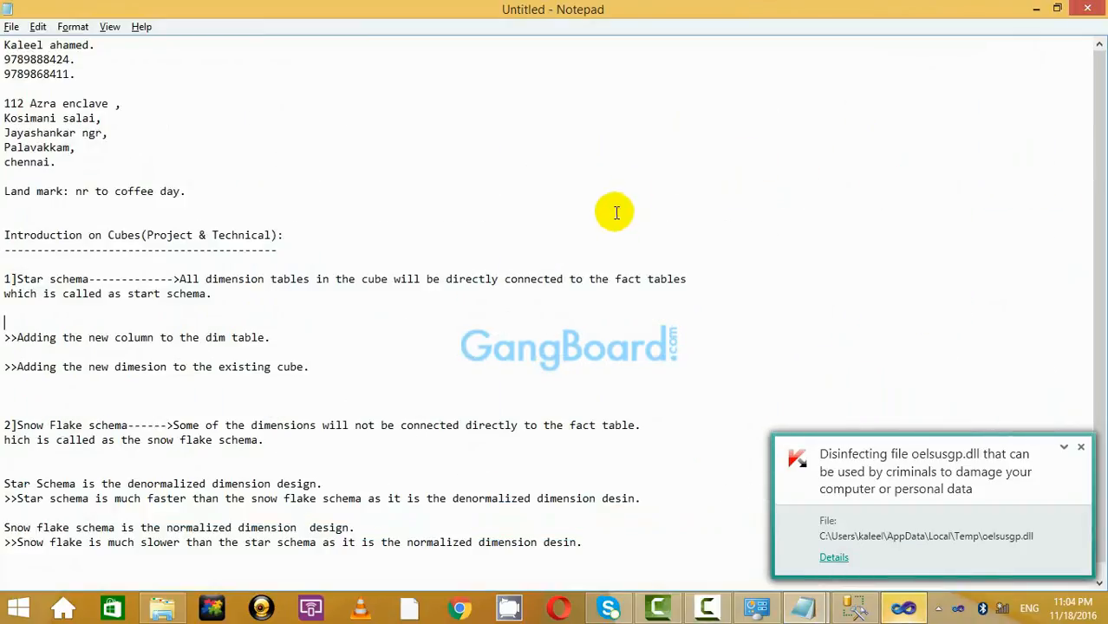
click(1082, 447)
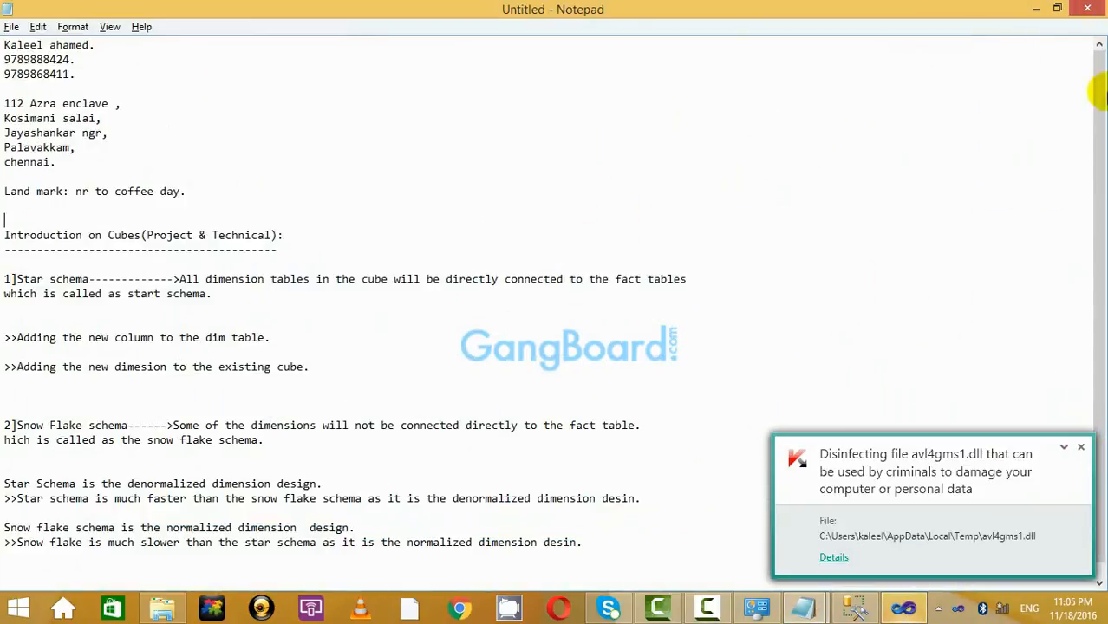
click(1038, 8)
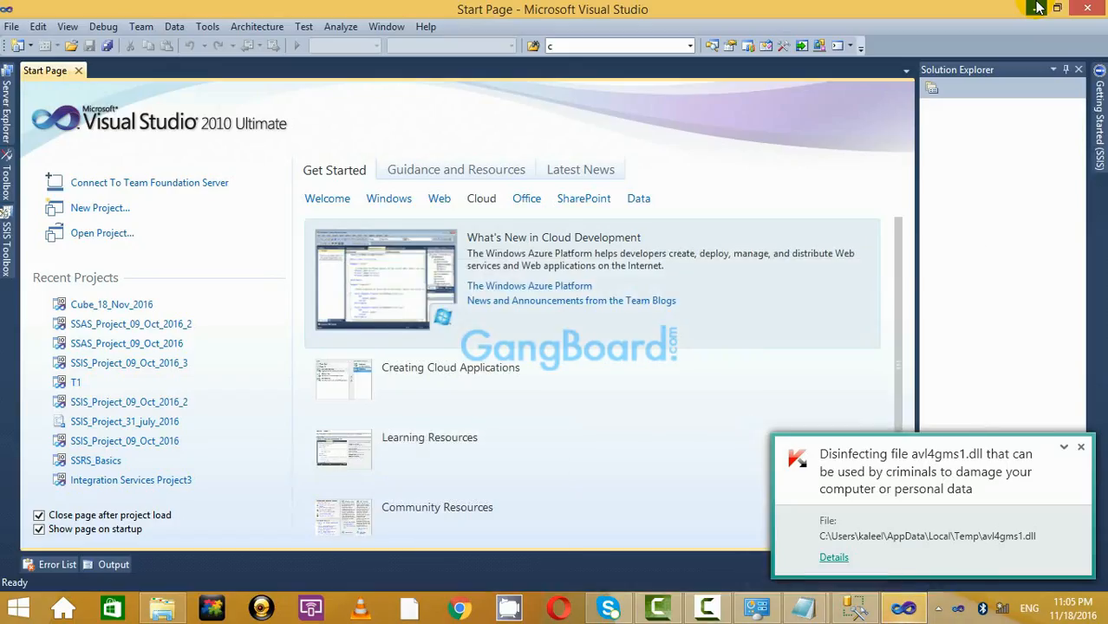
Open SSAS_Project_09_Oct_2016_2 from Recent Projects and dismiss the antivirus notification.
click(169, 324)
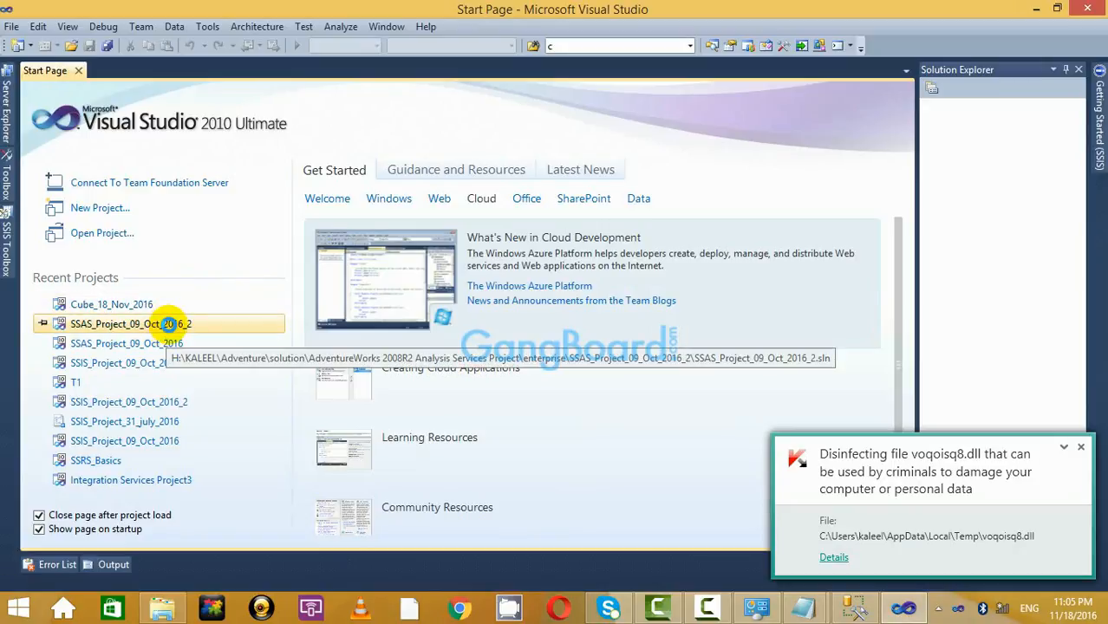
click(1080, 447)
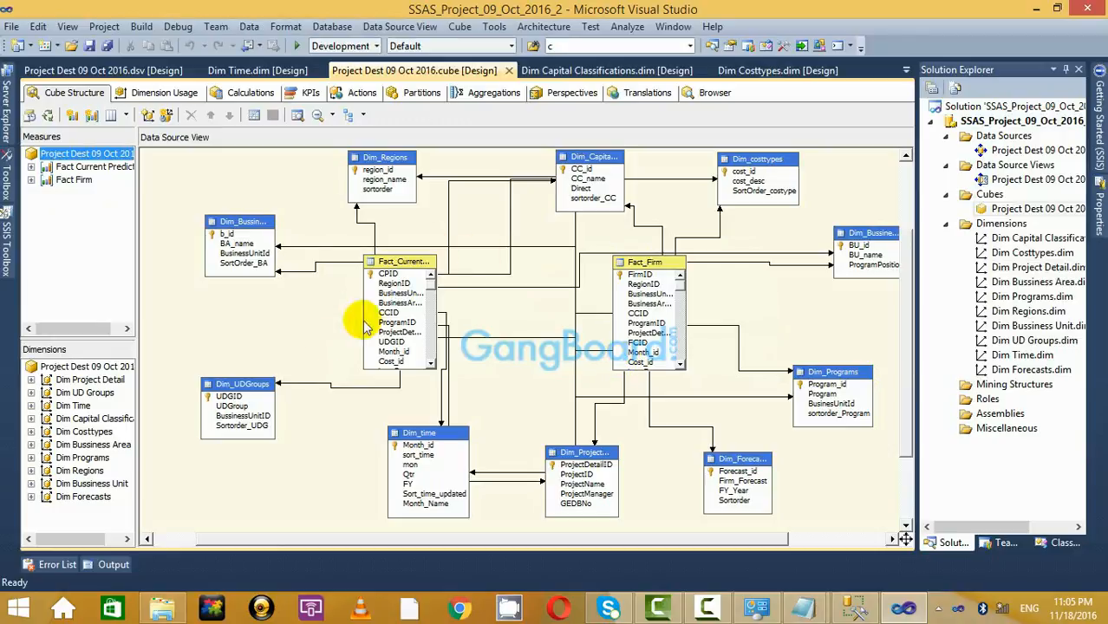
Shift Fact_CurrentPrediction and Fact_Firm down-right and widen both so full column names show.
drag(382, 260, 404, 270)
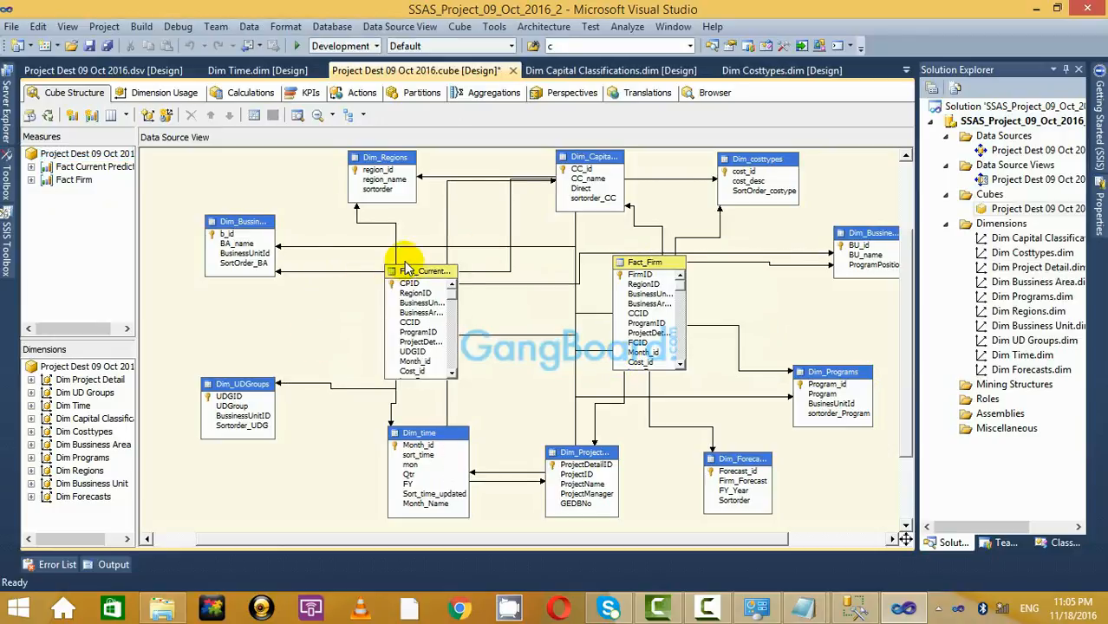
drag(652, 264, 685, 276)
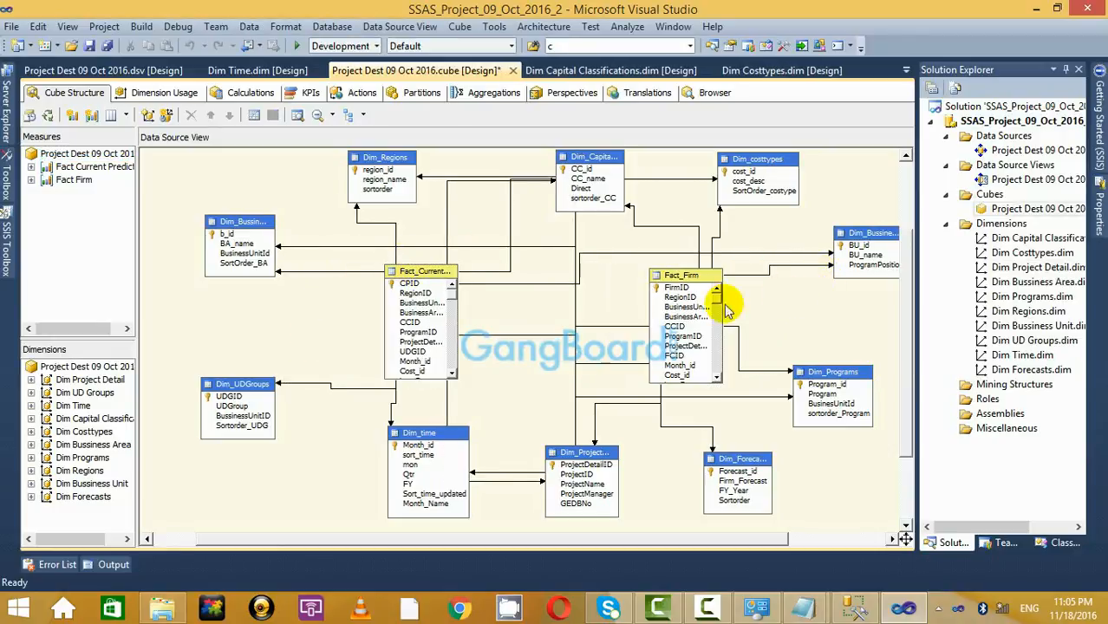
click(446, 334)
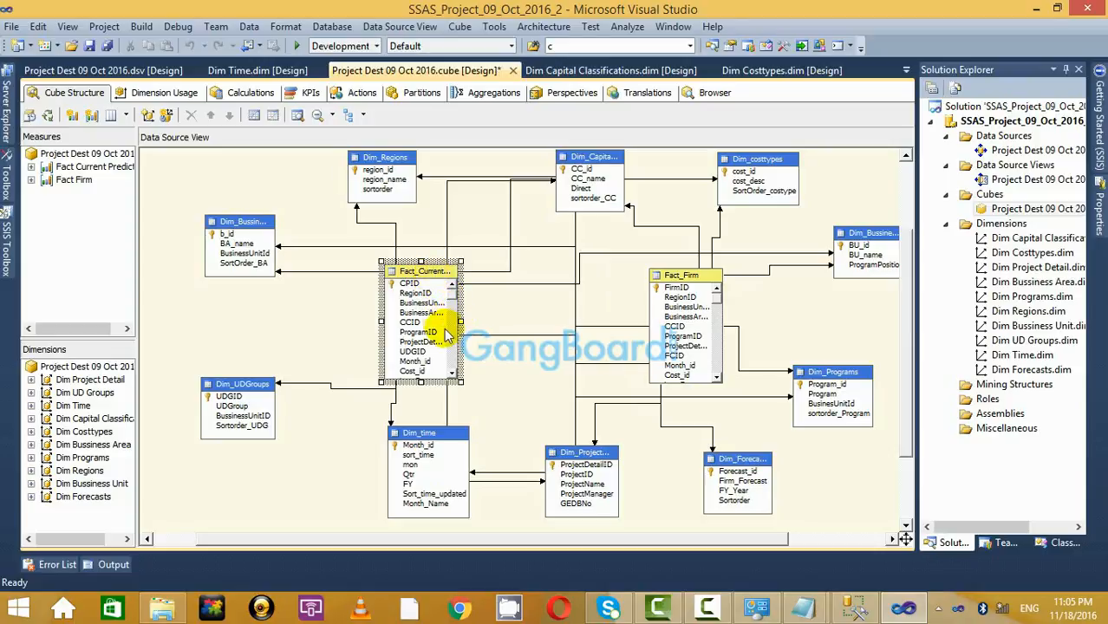
drag(460, 322, 497, 322)
click(340, 332)
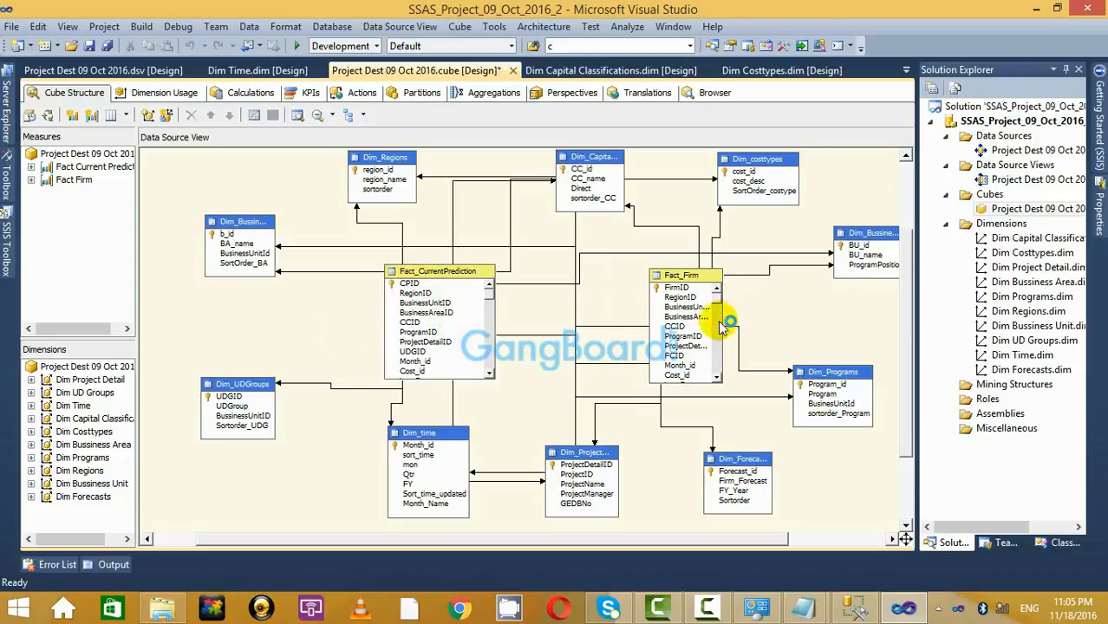
click(696, 287)
drag(725, 326, 760, 326)
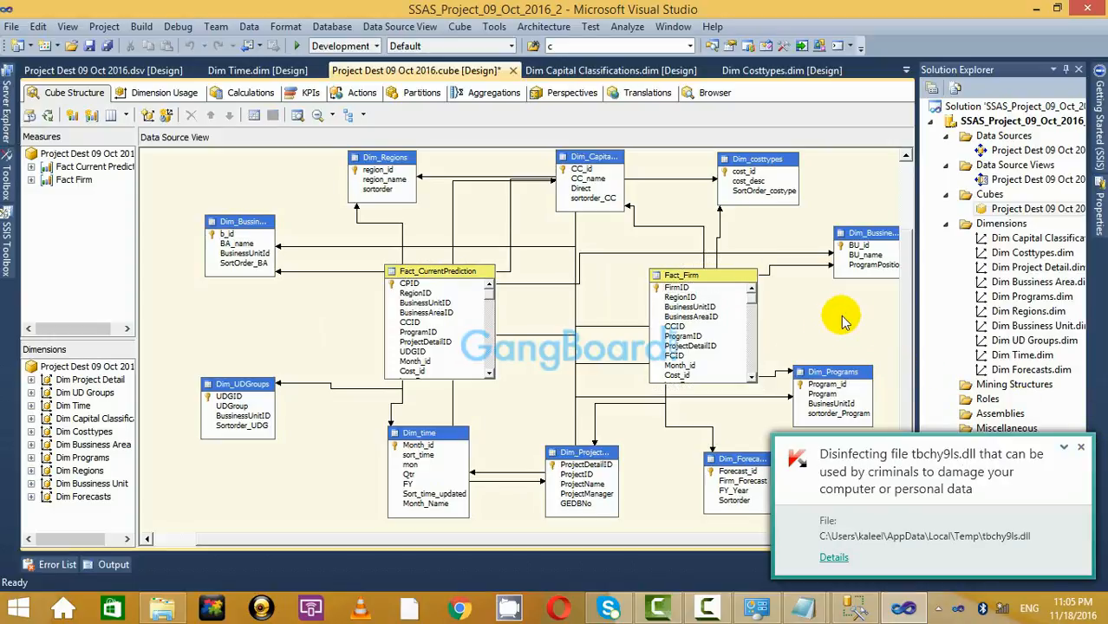
click(1080, 450)
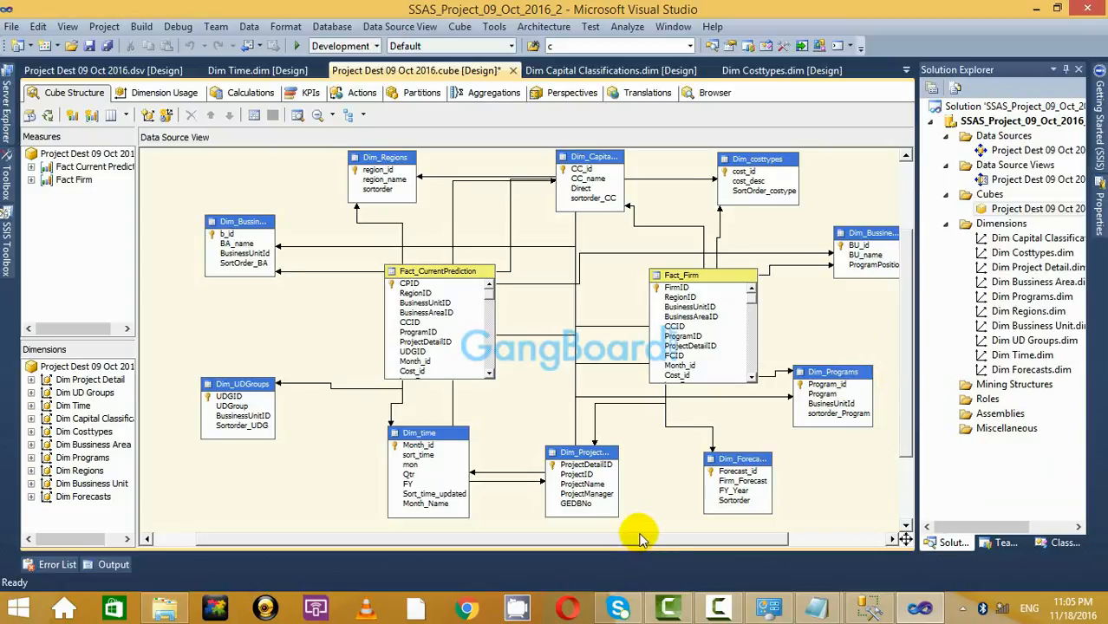
Nudge the dimension tables (Dim_UDGroups, Dim_Regions, Dim_costtypes, Dim_Programs and others) around the fact tables.
drag(639, 538, 664, 555)
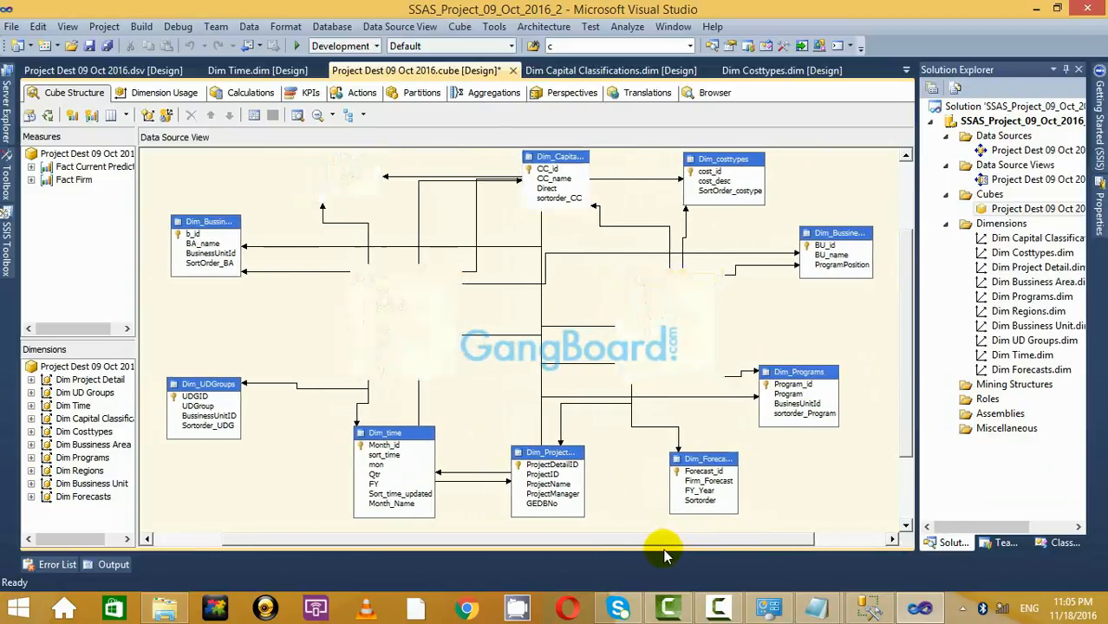
click(401, 271)
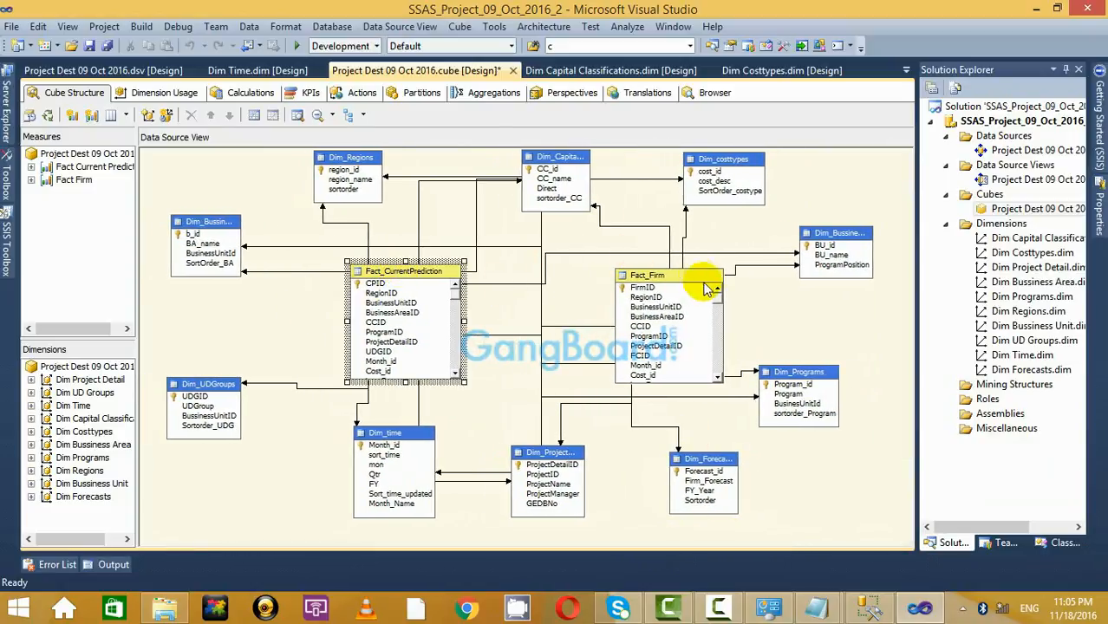
scroll(715, 509, down, 3)
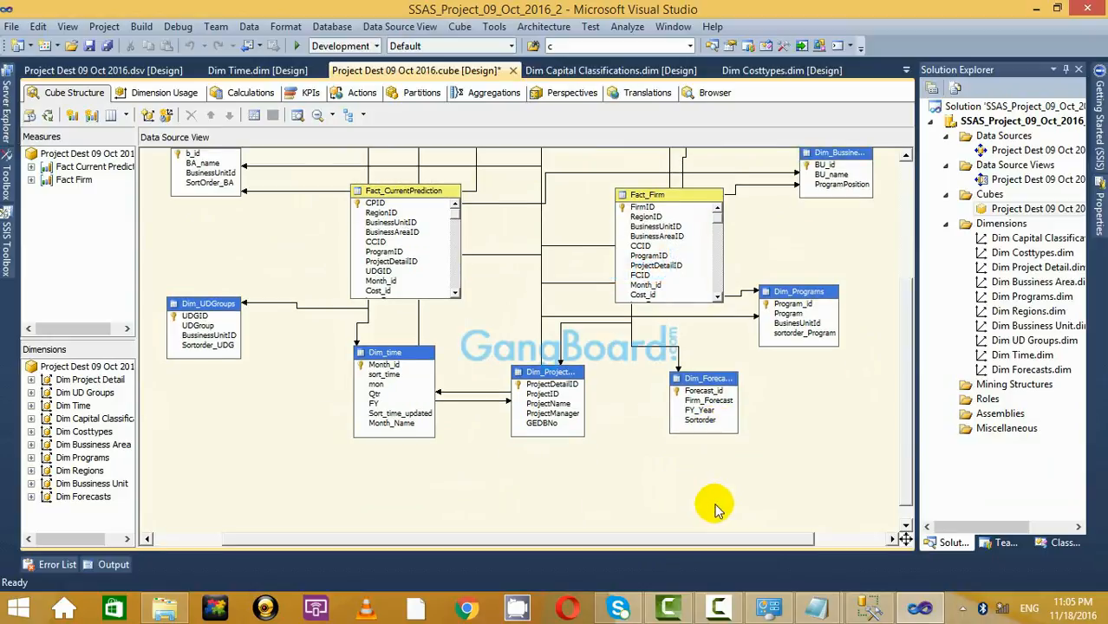
scroll(715, 510, up, 3)
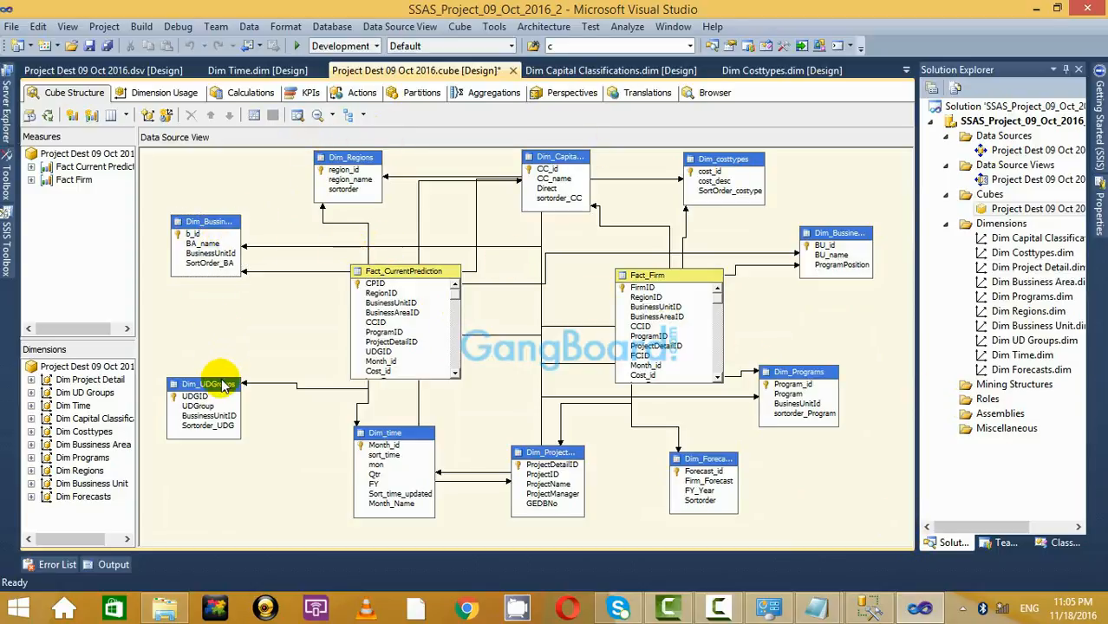
drag(209, 384, 228, 374)
drag(210, 221, 206, 235)
drag(341, 164, 327, 171)
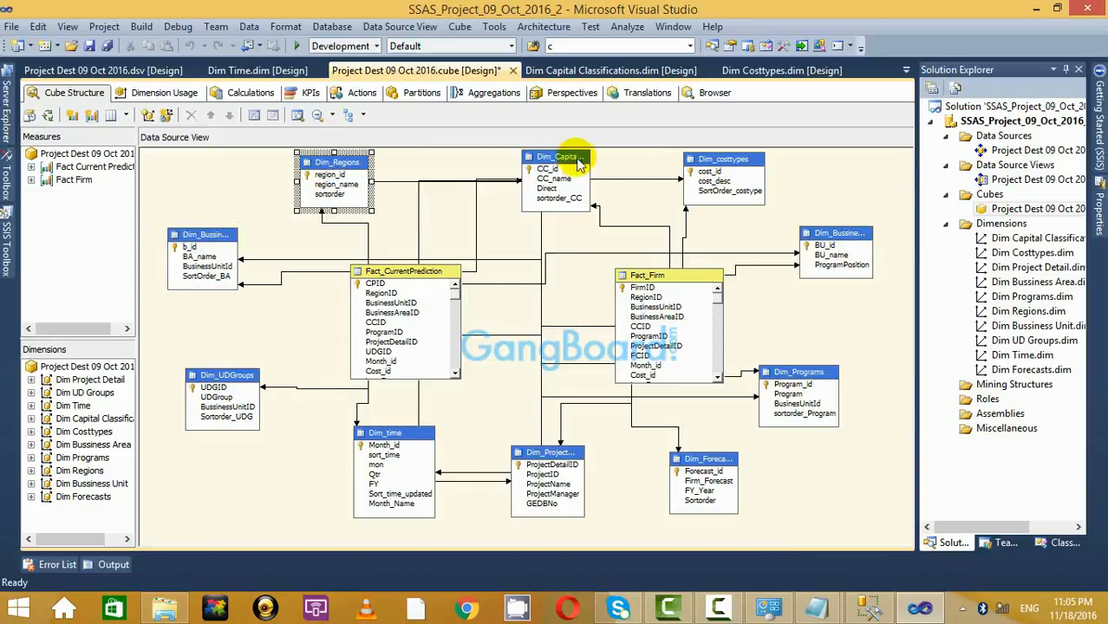
drag(555, 159, 542, 168)
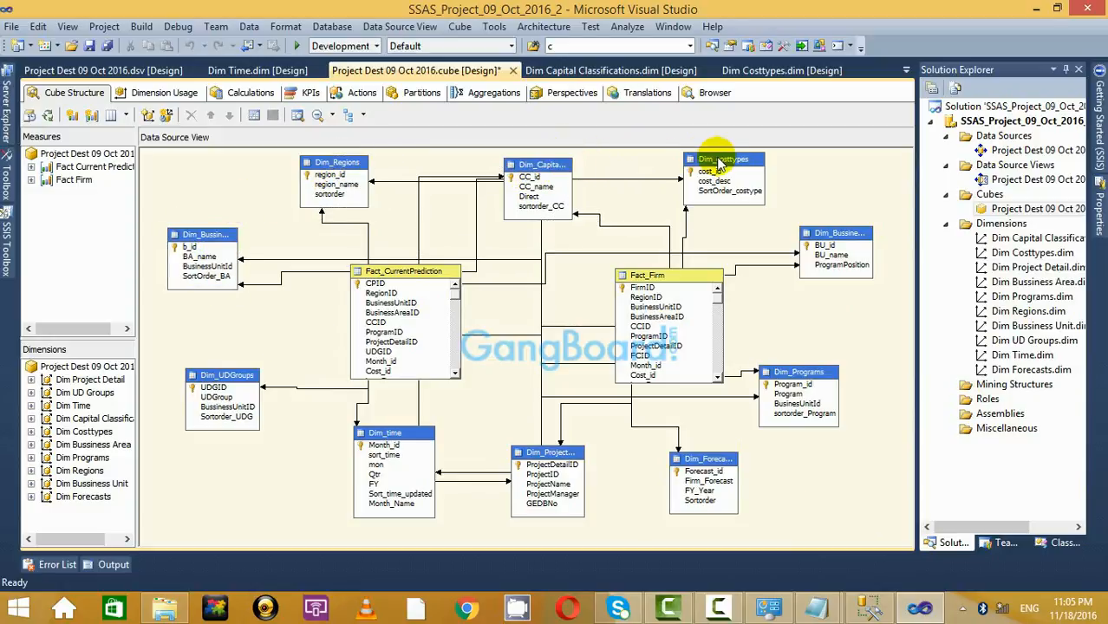
mouse_move(717, 160)
mouse_down()
mouse_move(724, 176)
mouse_move(737, 167)
mouse_up()
drag(816, 235, 810, 265)
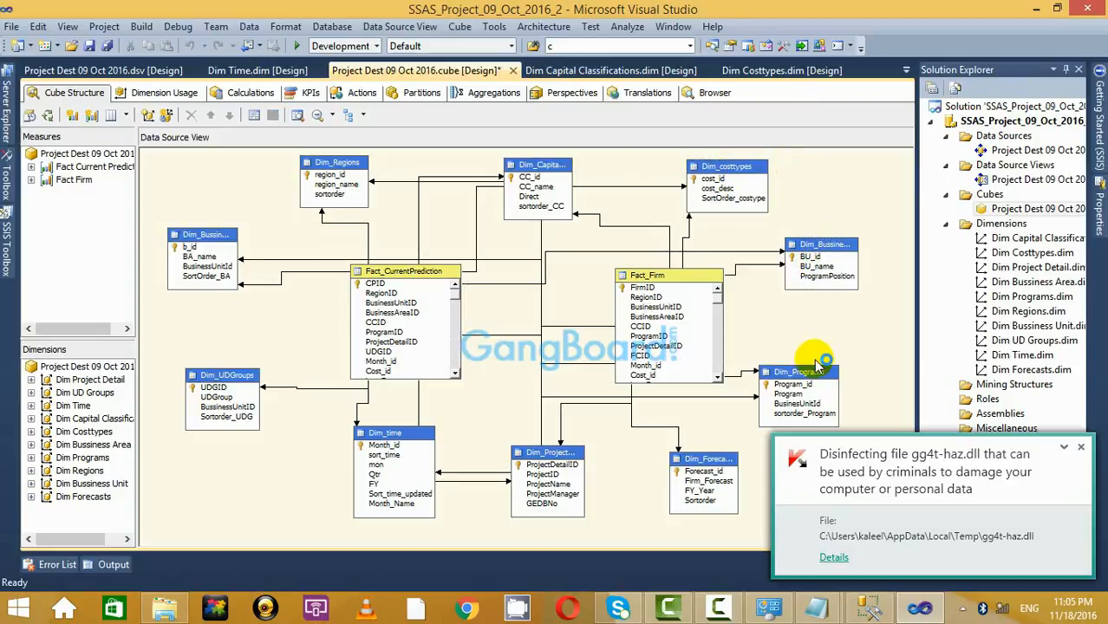
mouse_move(807, 373)
mouse_down()
mouse_move(835, 363)
mouse_move(818, 357)
mouse_up()
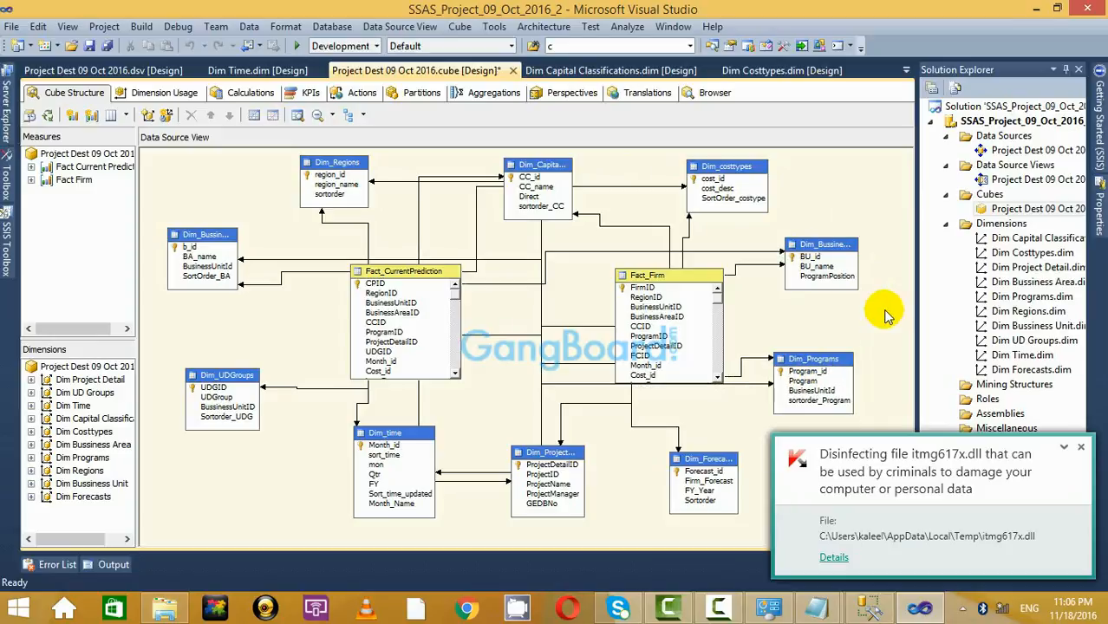
click(1080, 447)
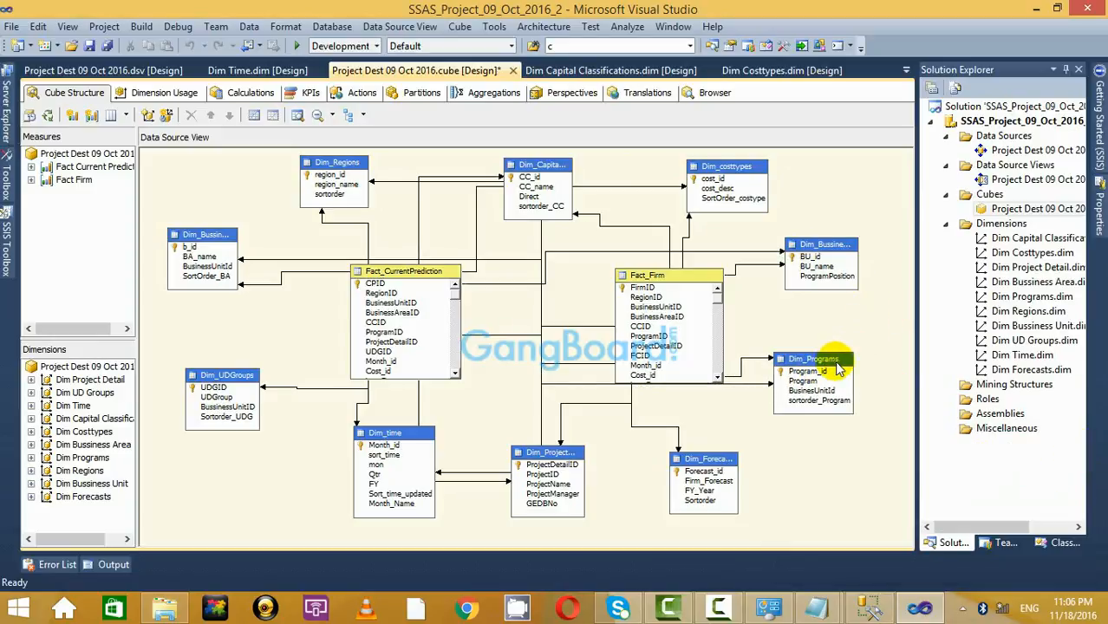
drag(836, 366, 851, 366)
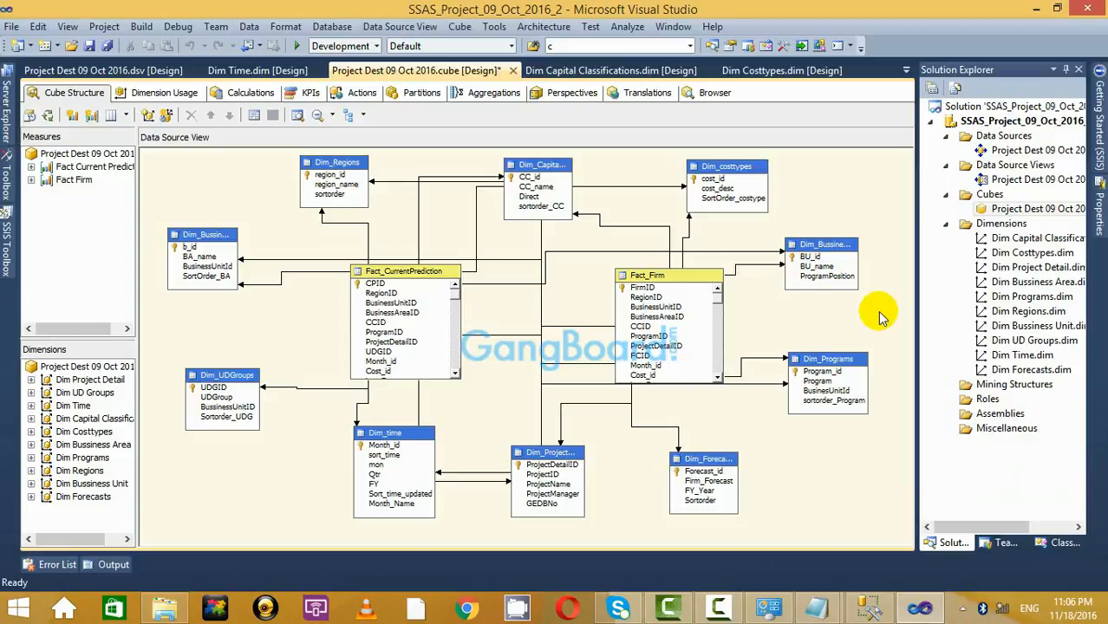
Move Fact_CurrentPrediction and Dim_UDGroups further left and make Dim_Regions taller.
drag(392, 279, 373, 279)
drag(233, 378, 212, 379)
mouse_move(394, 431)
mouse_down()
mouse_move(357, 422)
mouse_move(351, 433)
mouse_up()
click(329, 165)
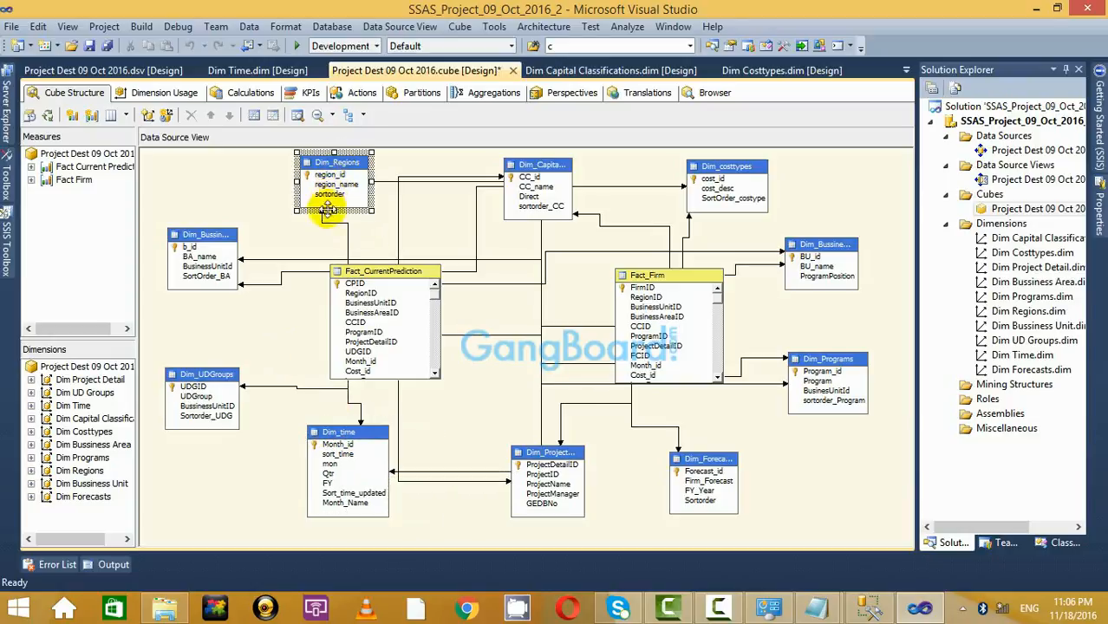
drag(334, 231, 334, 229)
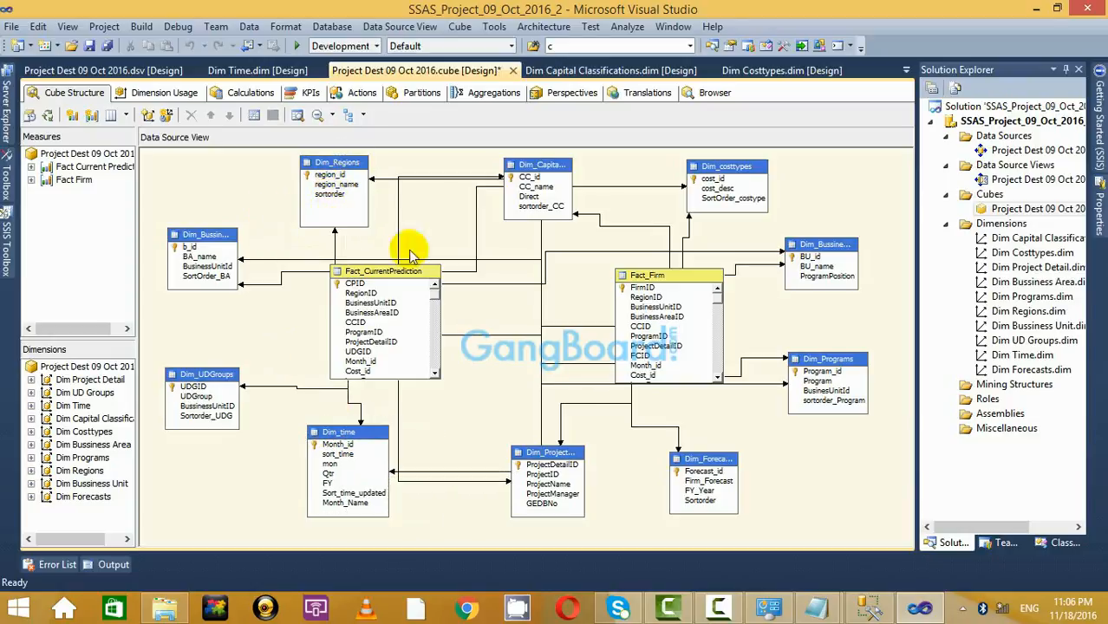
click(532, 452)
click(590, 321)
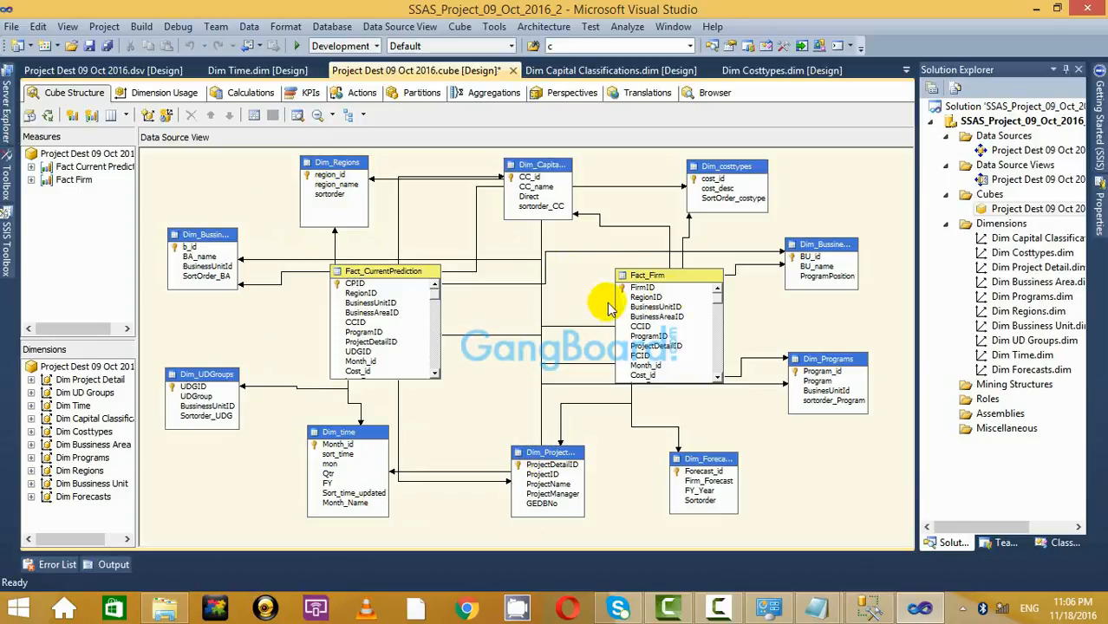
Select Dim_costtypes and both fact tables to check the layout, then clear the selection.
click(724, 172)
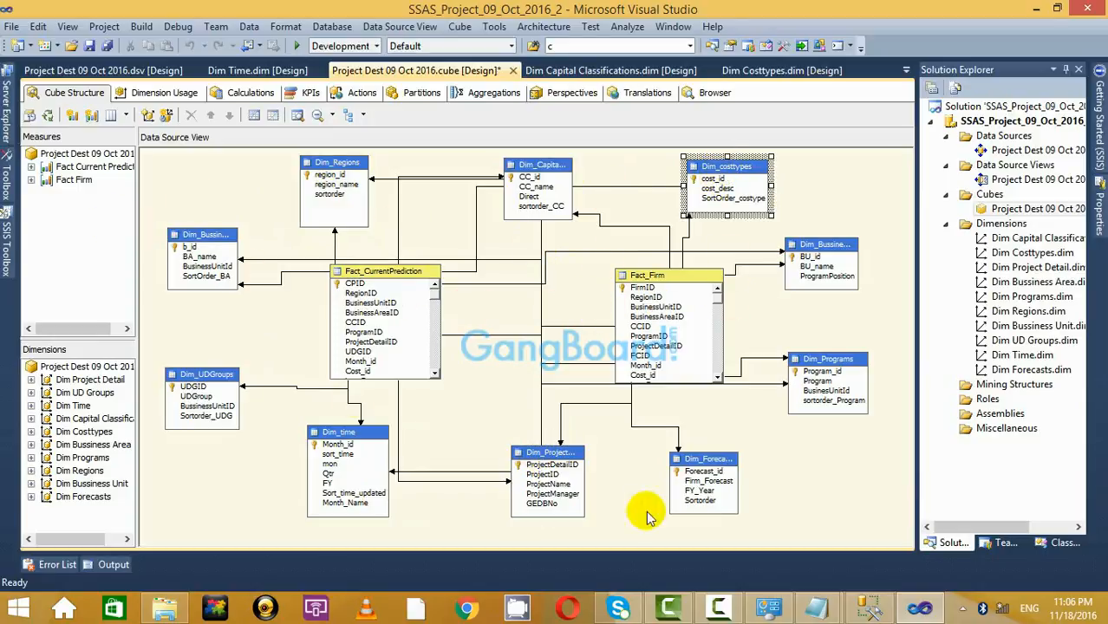
click(382, 285)
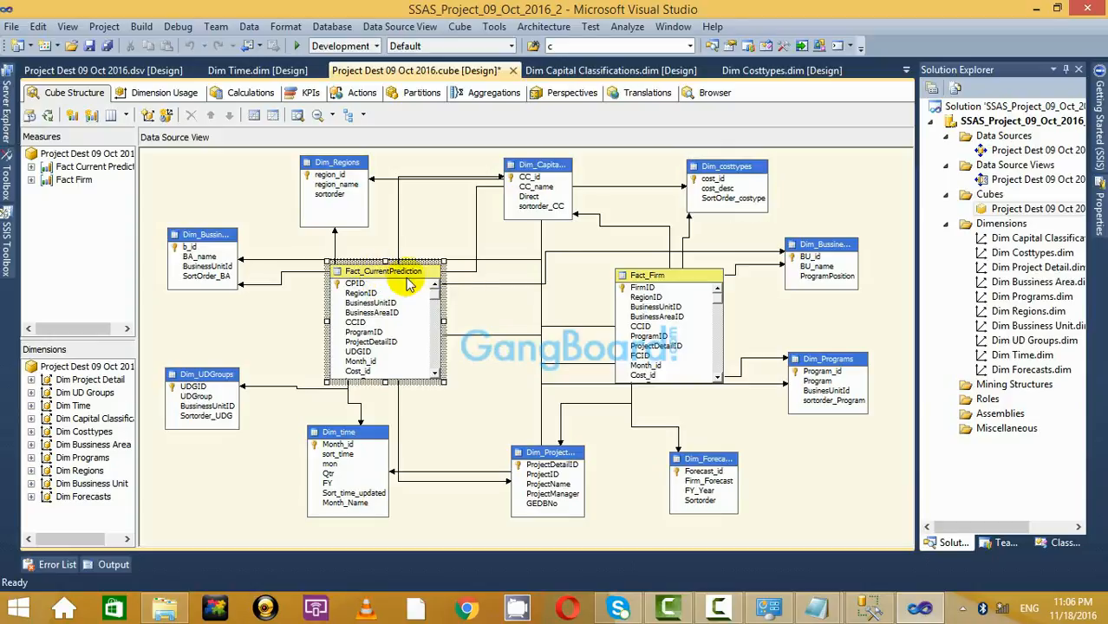
click(646, 277)
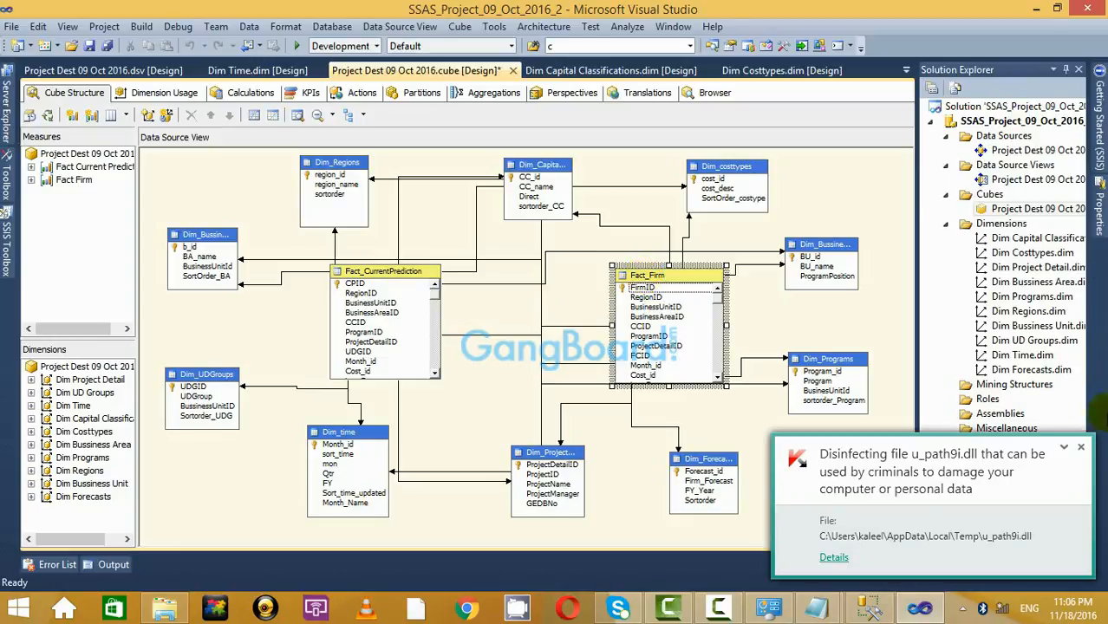
click(1081, 449)
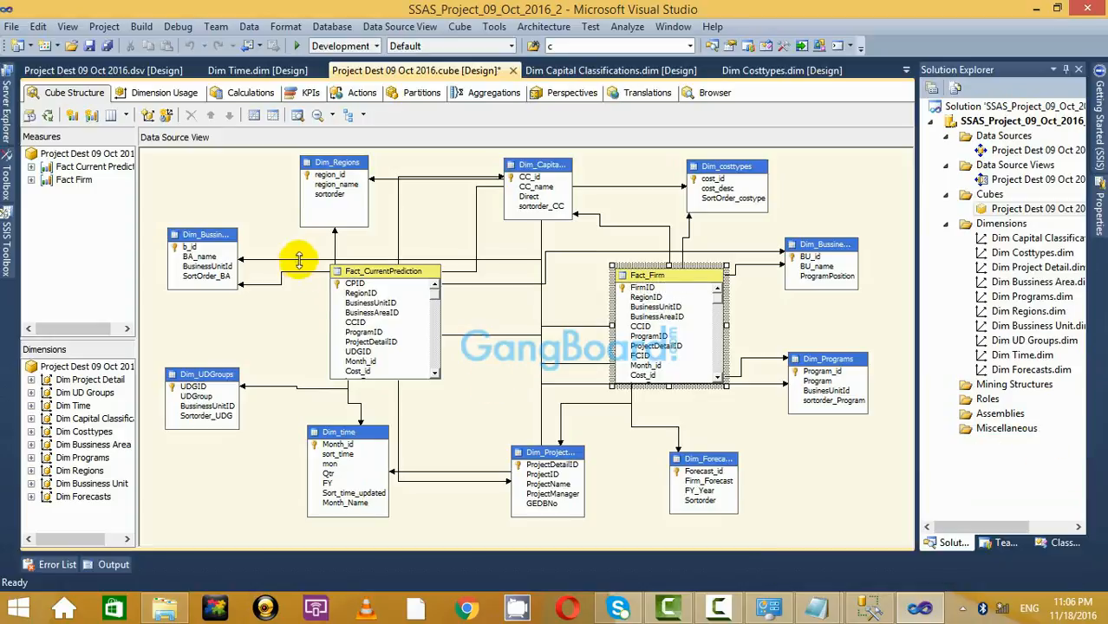
click(369, 271)
click(646, 275)
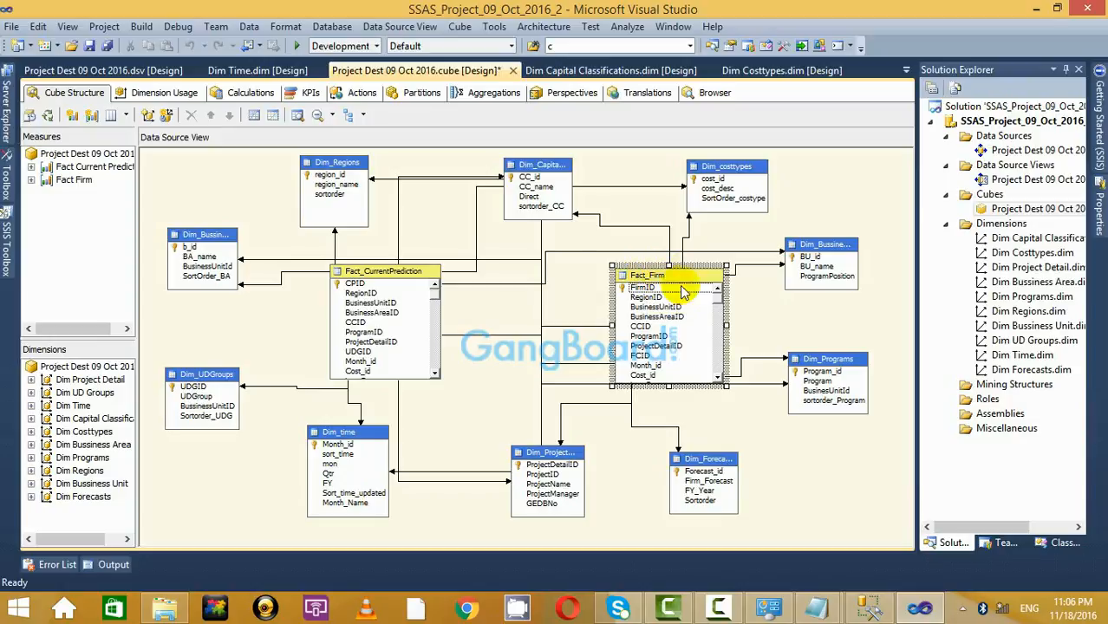
click(298, 331)
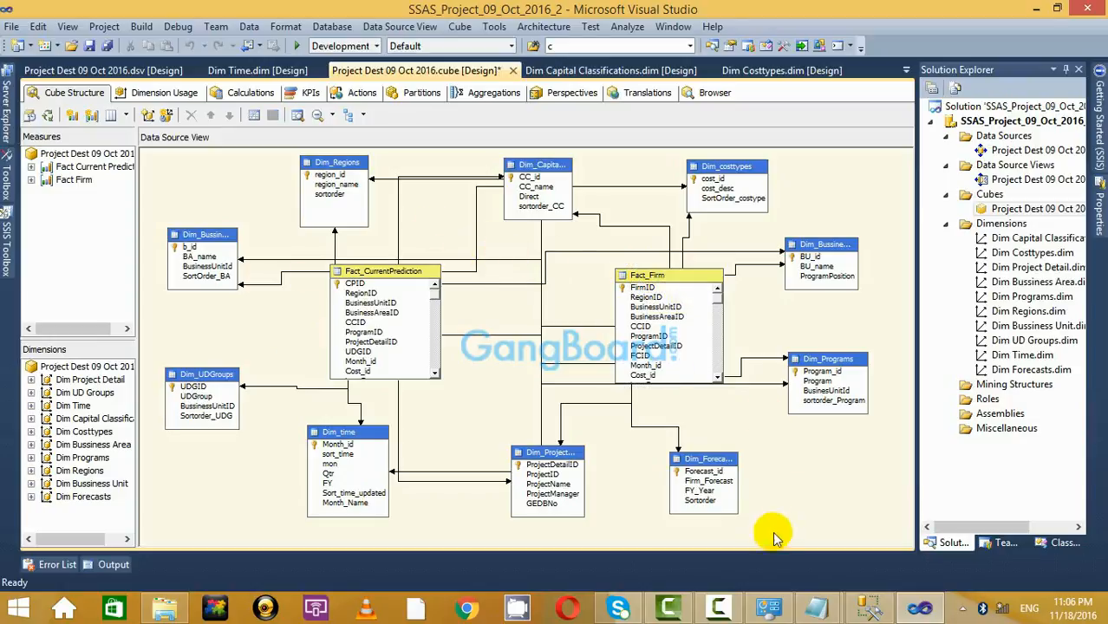
Add the line 'In our Project there is more than one fact table connected to the cube.'.
mouse_move(816, 607)
click(785, 504)
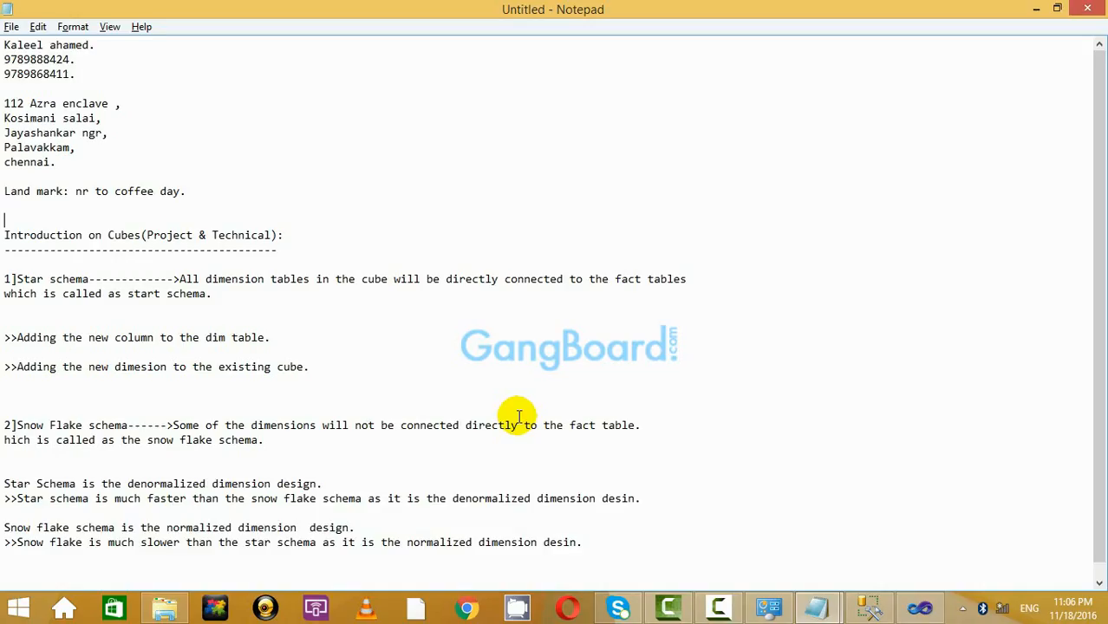
scroll(514, 416, down, 1)
click(603, 524)
key(Return)
key(Return)
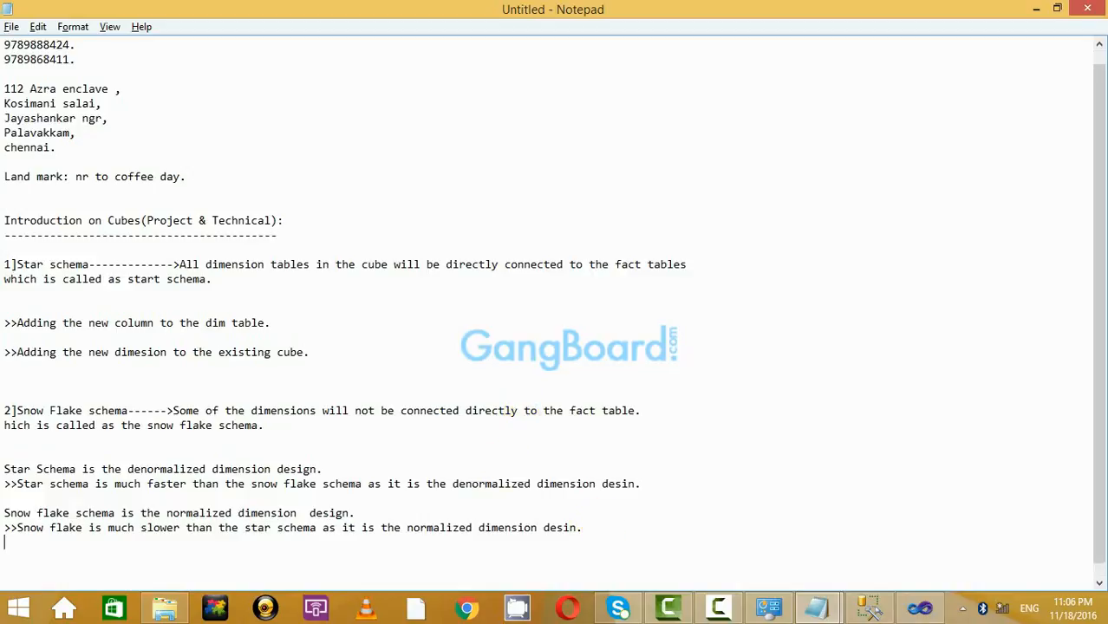
text(In our Pro)
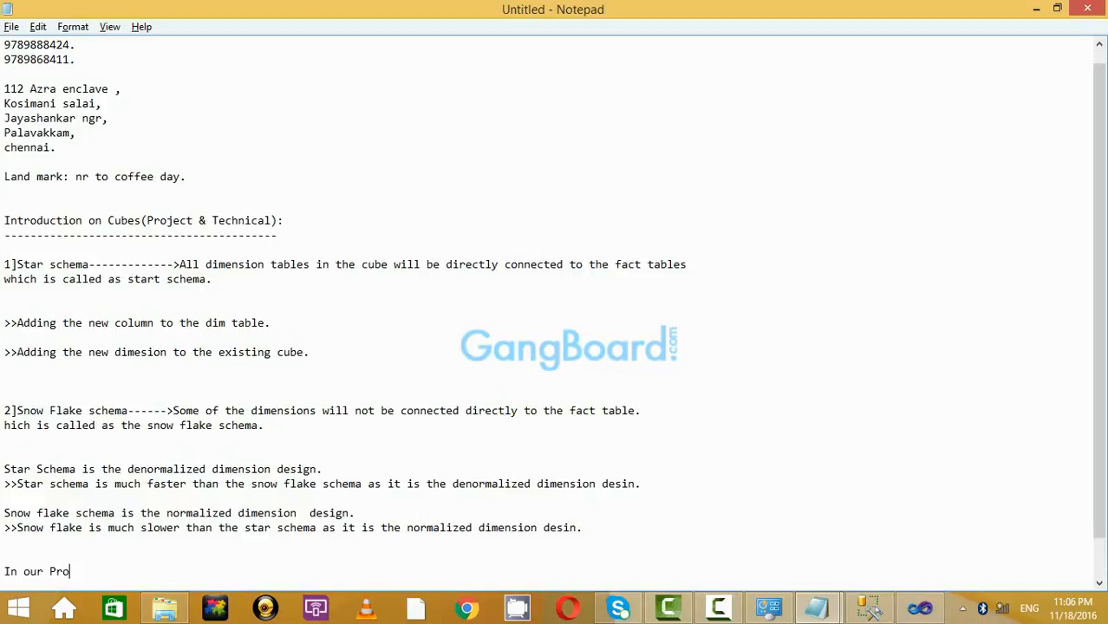
text(ject the re is )
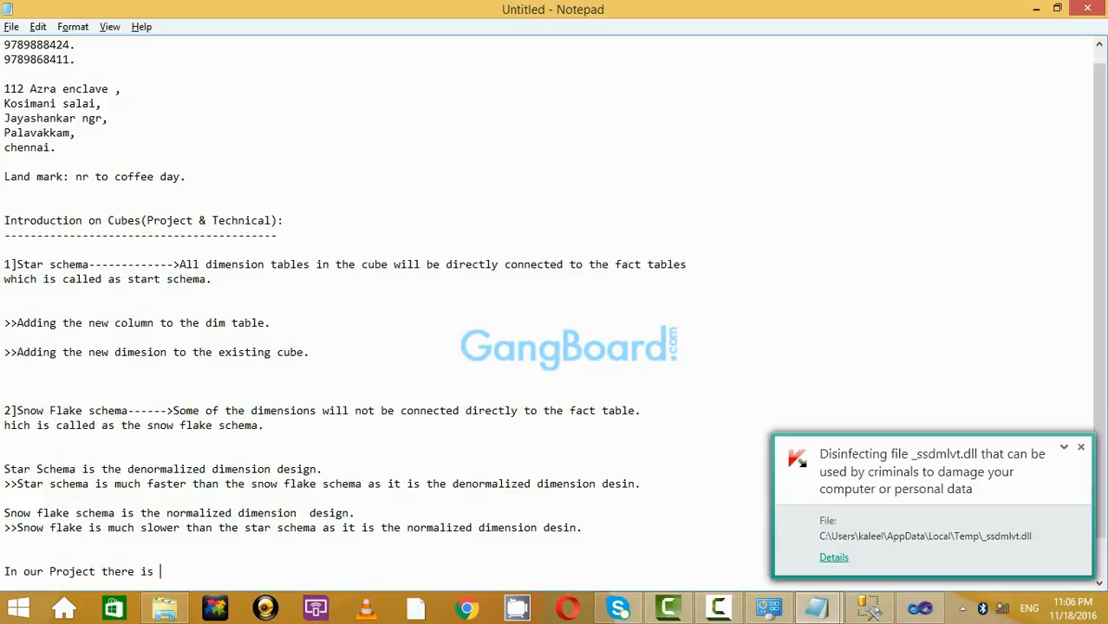
text(more than )
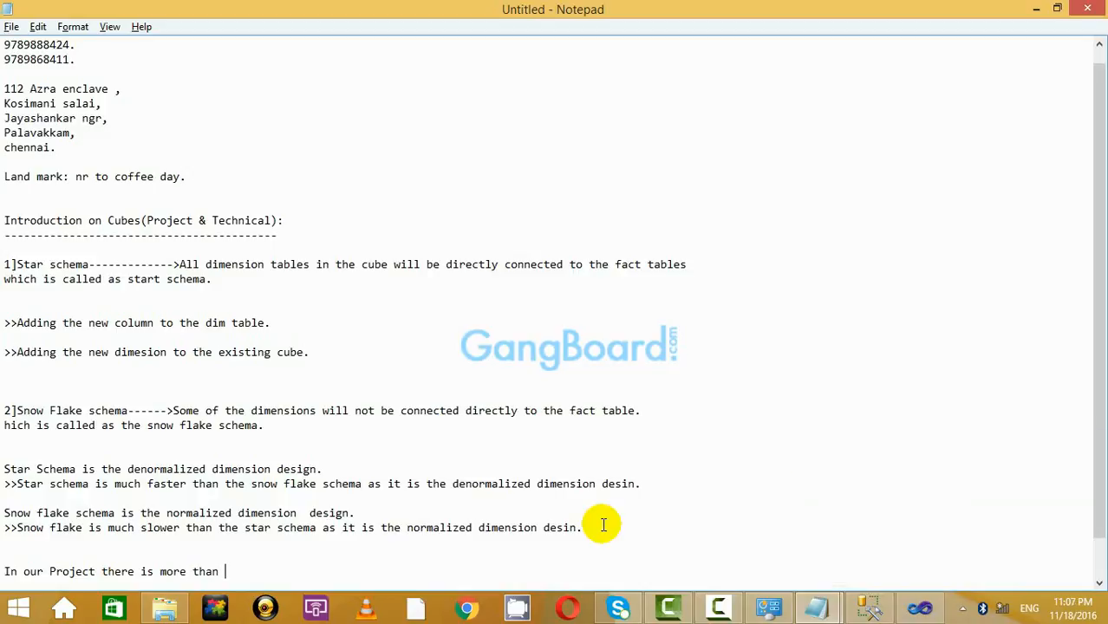
text(one fact )
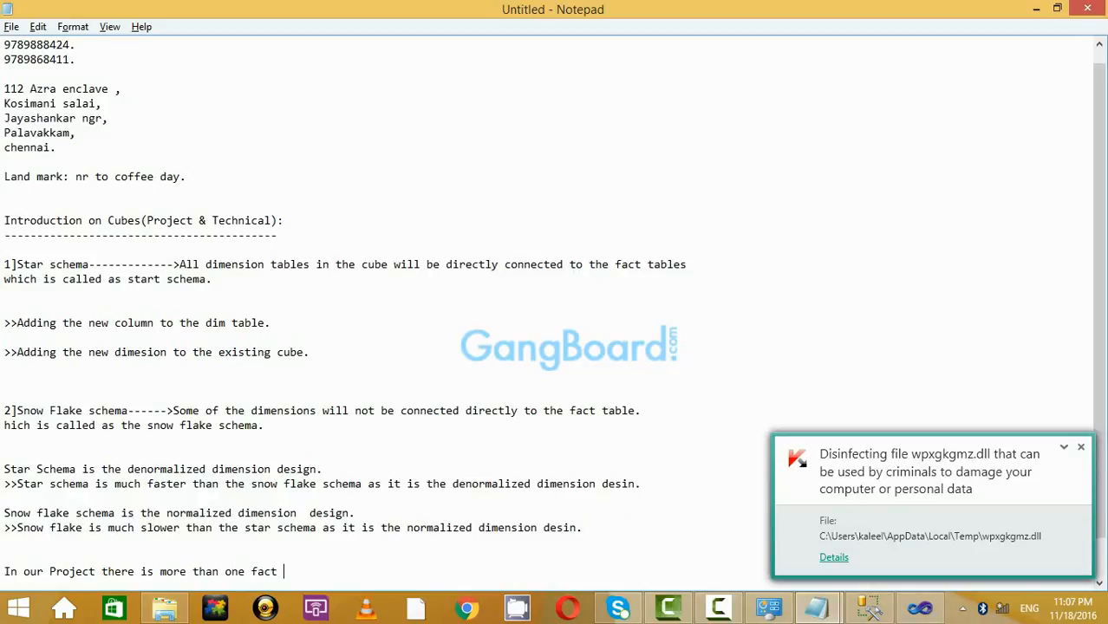
text(table conne)
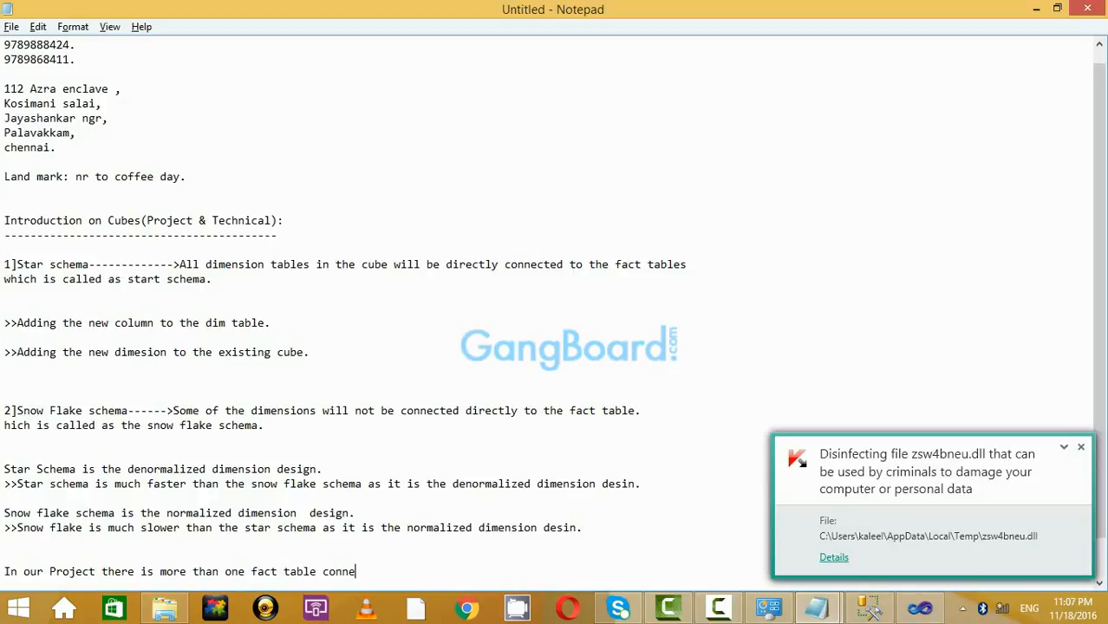
text(cted to the )
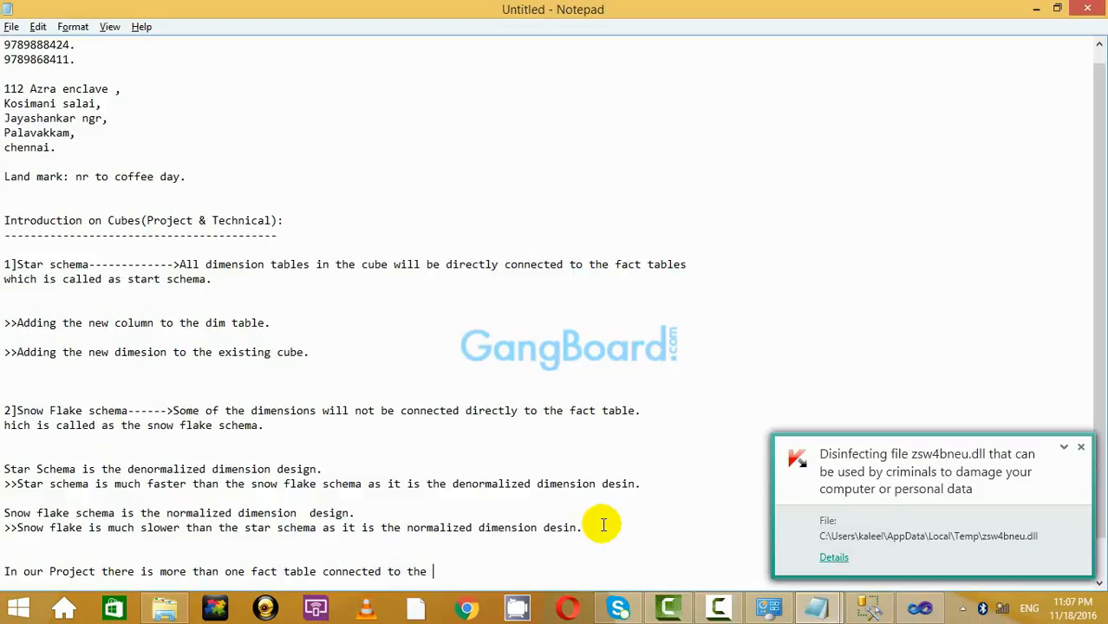
text(cube.)
Add 'Then the table is called as the snow flake schema.', correcting typos and prefixing it with >>.
key(Return)
text(/)
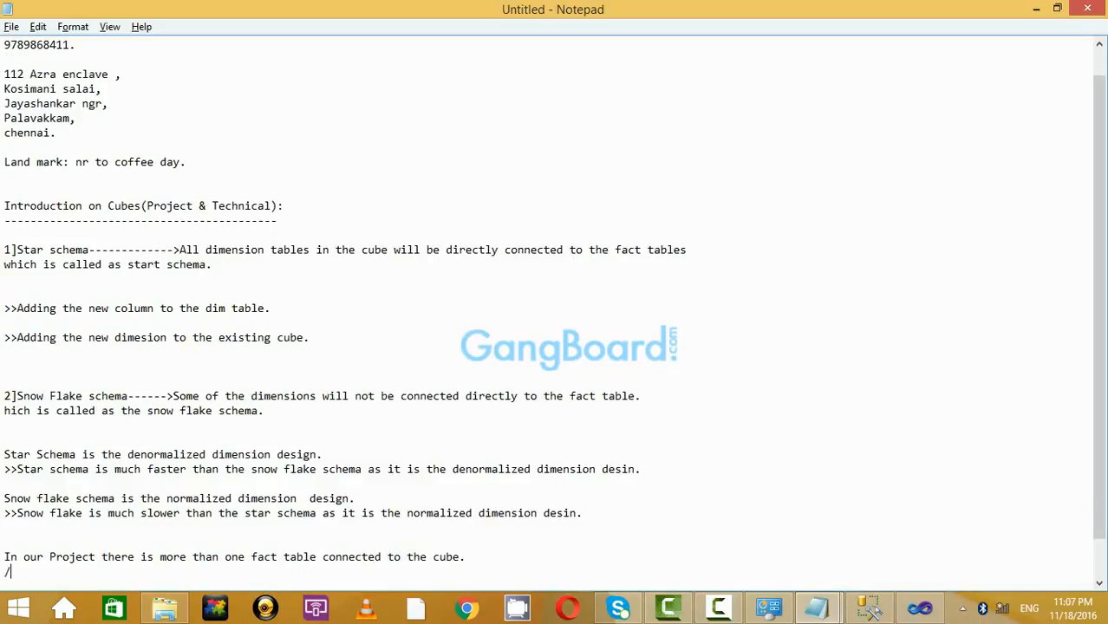
key(BackSpace)
text(Then the table is c)
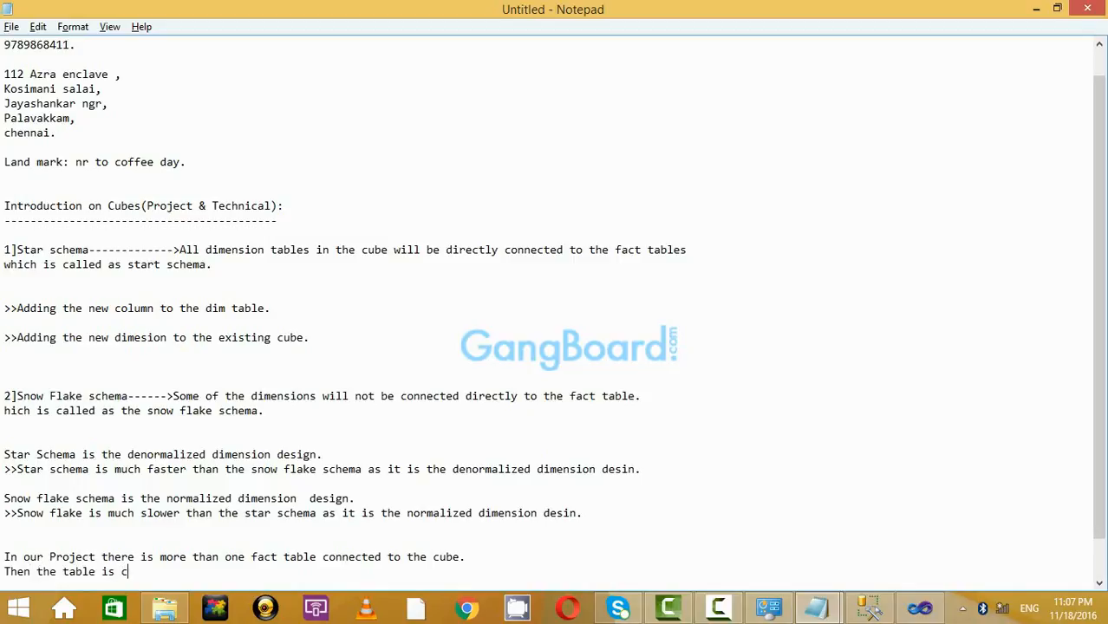
text(alled as the snow)
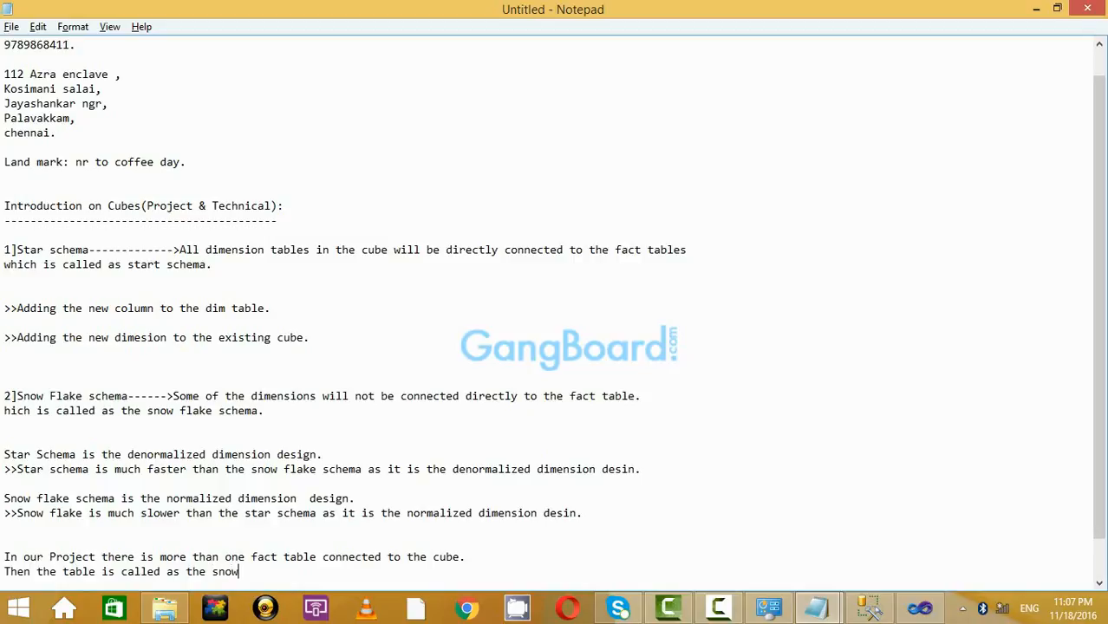
text( flake shema.)
key(Return)
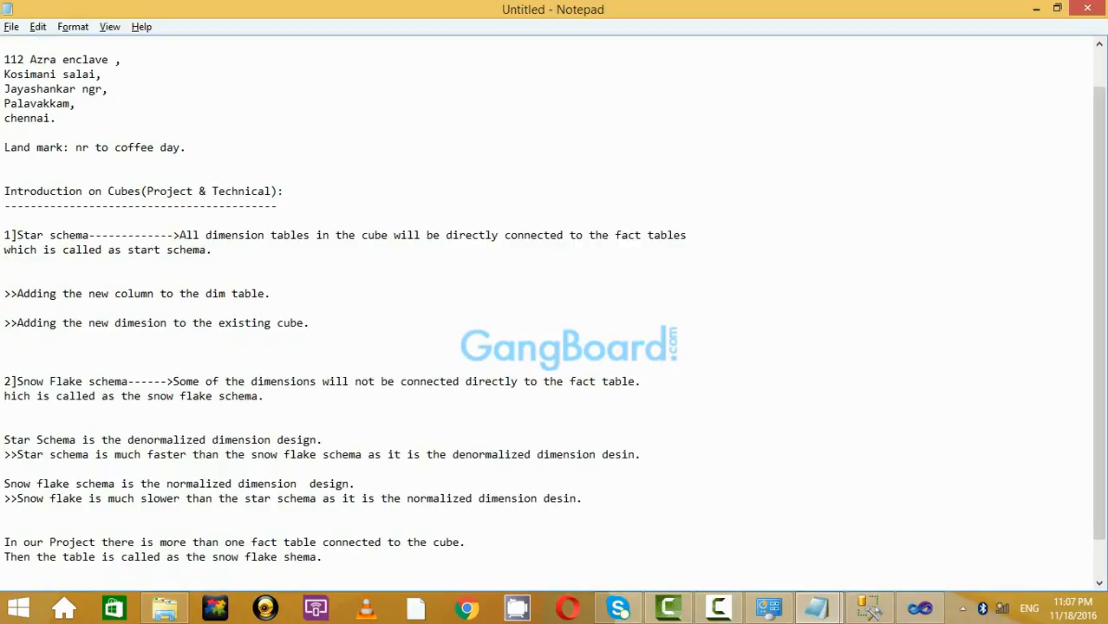
click(290, 556)
text(c)
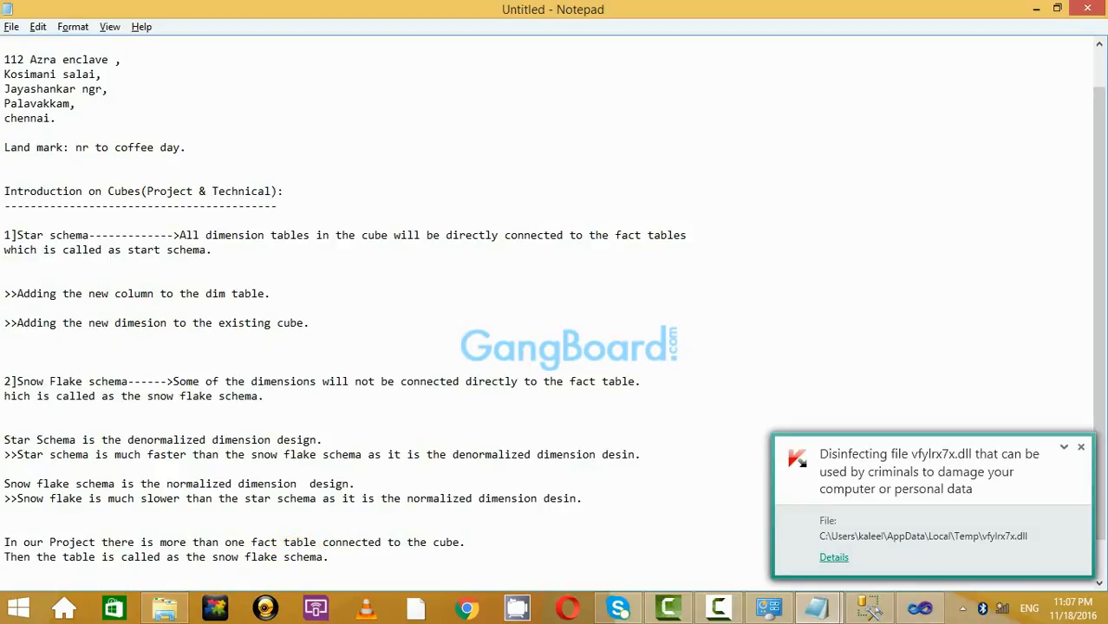
key(Right)
key(Right)
key(Right)
key(Right)
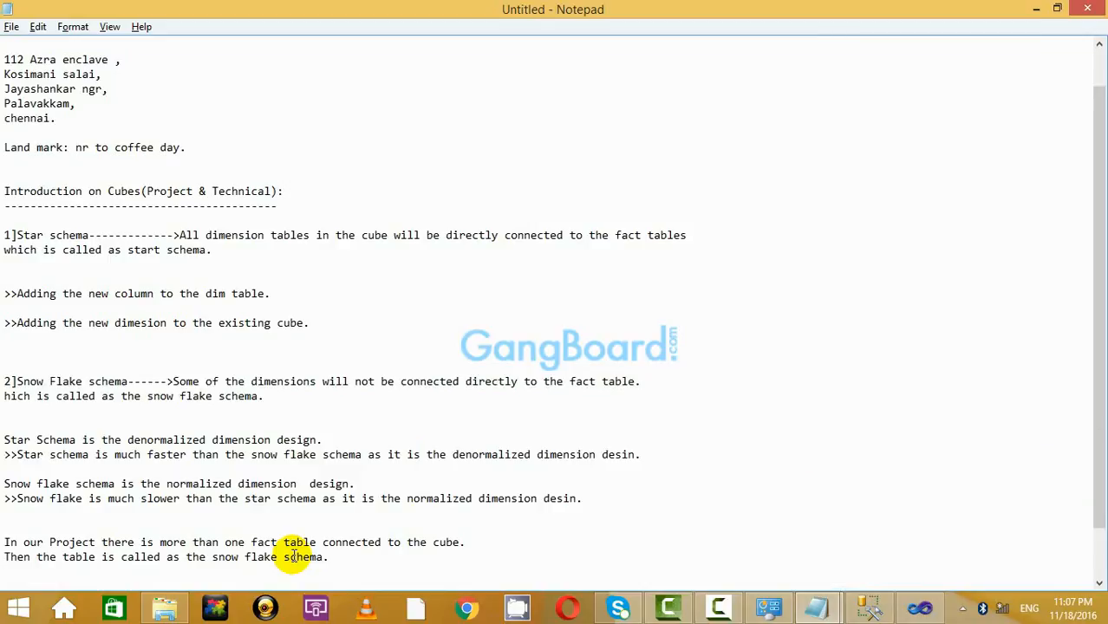
text(>>)
key(Down)
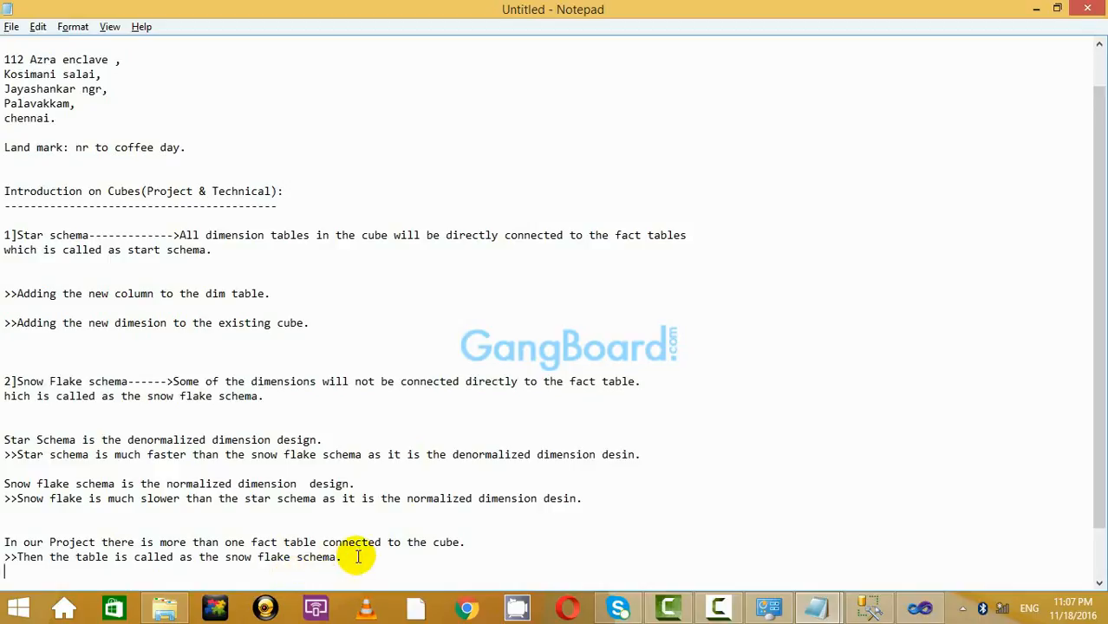
Replace 'snow flake schema.' with 'complex star schema.' in the note, then switch to Visual Studio.
drag(347, 557, 236, 561)
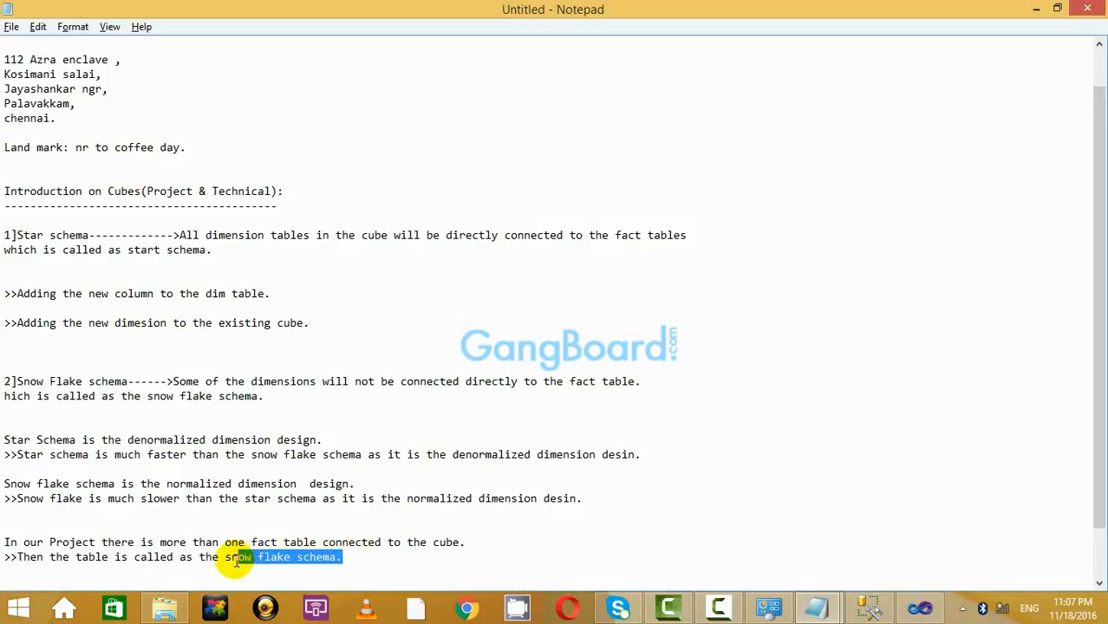
key(BackSpace)
key(BackSpace)
key(BackSpace)
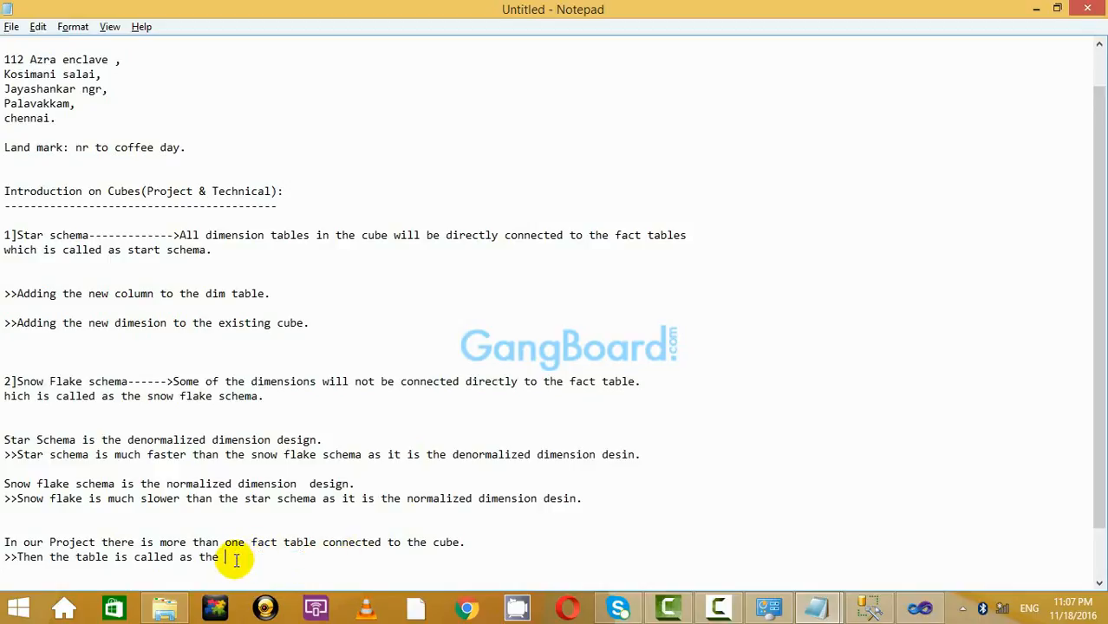
text(comple)
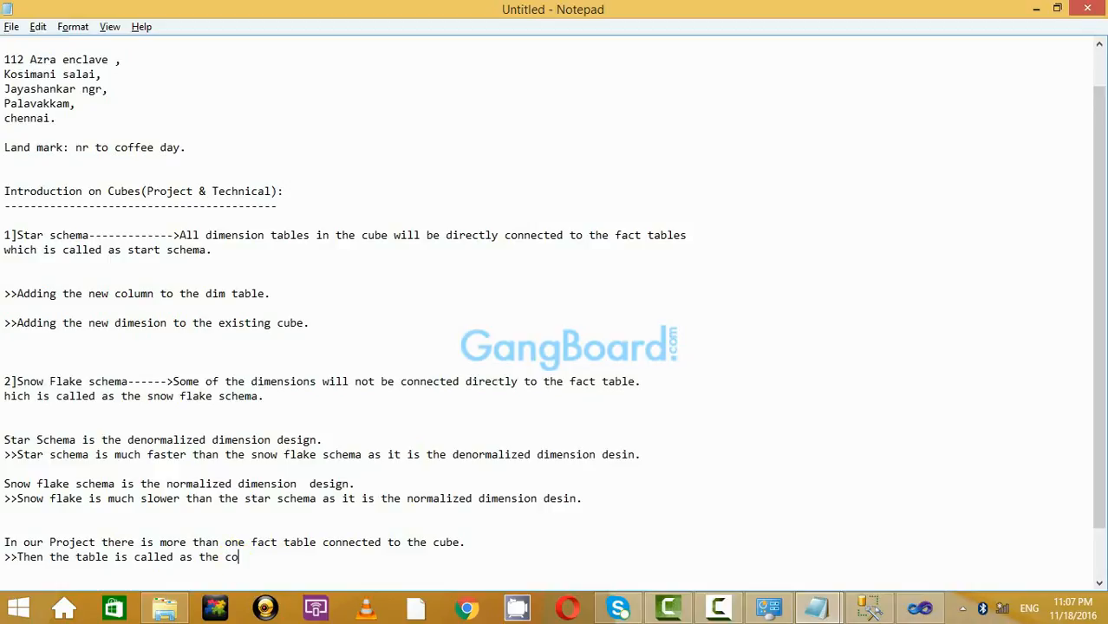
key(BackSpace)
key(BackSpace)
key(BackSpace)
key(BackSpace)
text(ple x star schema)
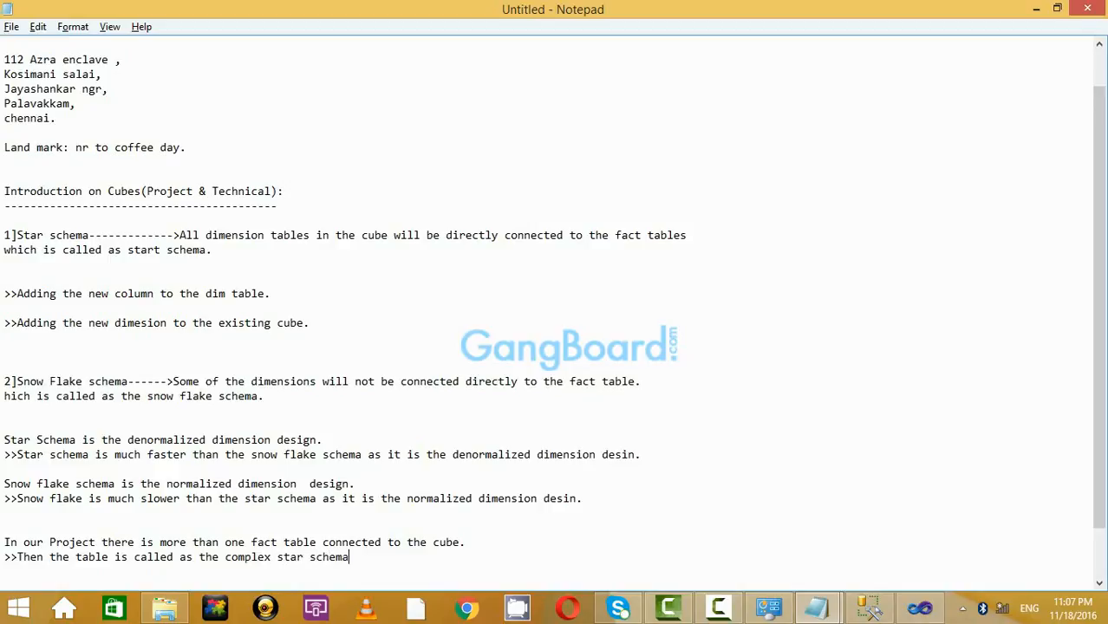
text(.)
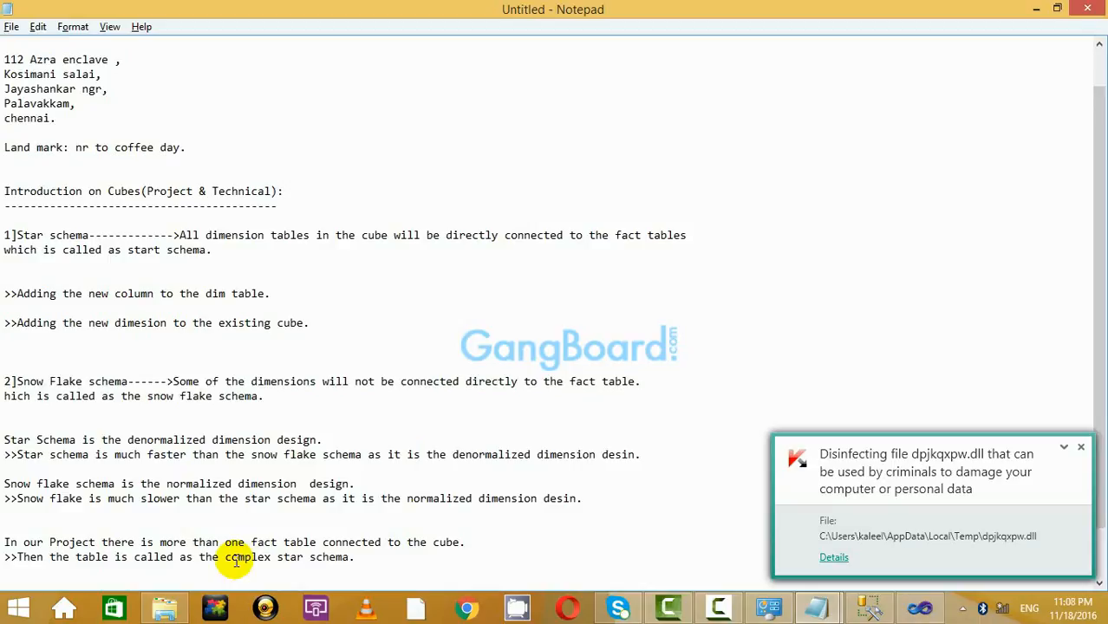
click(919, 607)
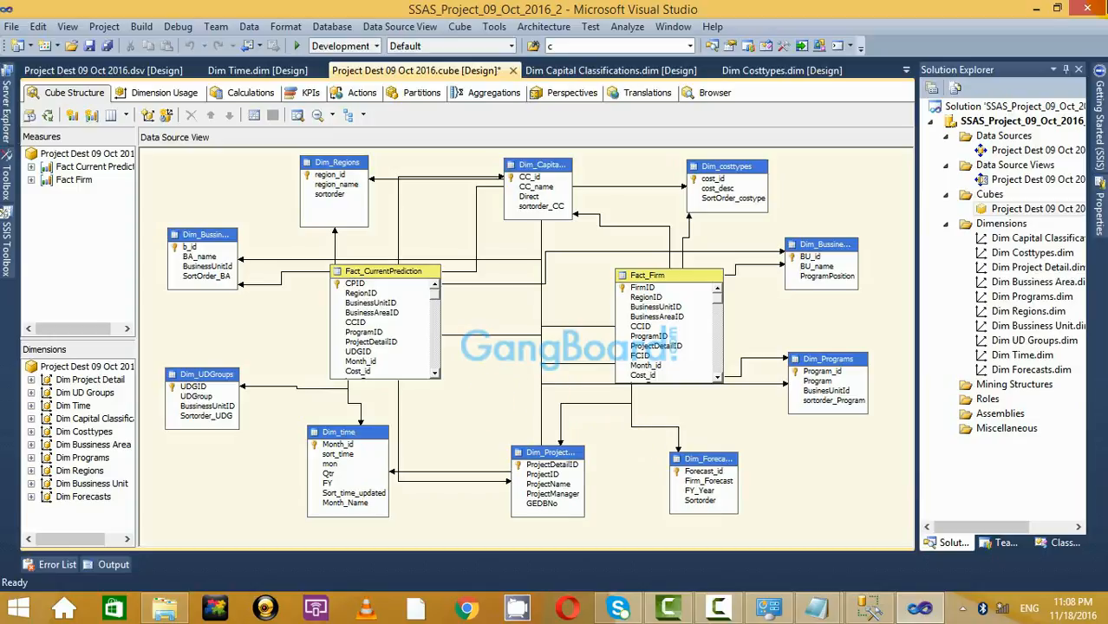
Minimize Visual Studio, scroll through the notes, and place the cursor after the 'existing cube.' line.
click(1034, 7)
scroll(468, 520, down, 1)
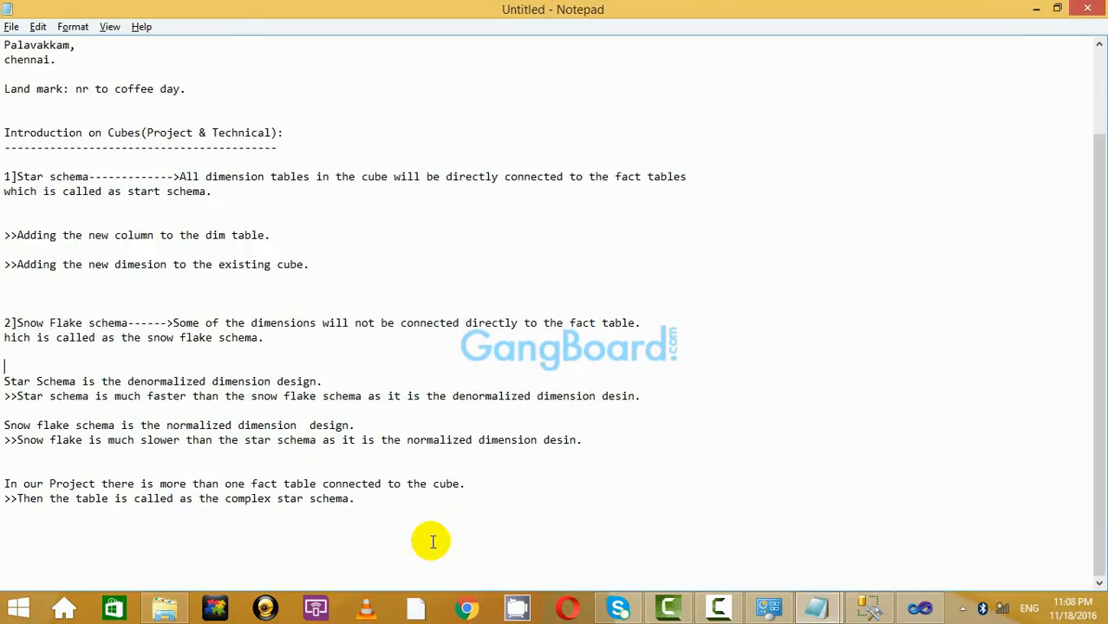
scroll(407, 573, up, 3)
scroll(404, 537, down, 3)
drag(408, 513, 173, 251)
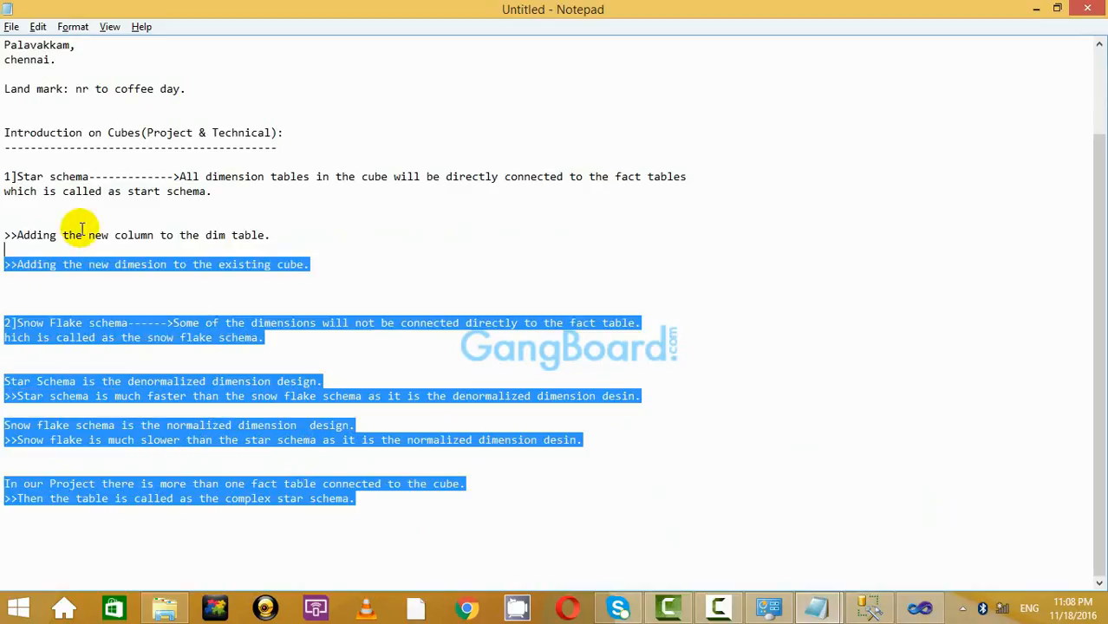
click(173, 247)
scroll(174, 242, up, 3)
click(718, 607)
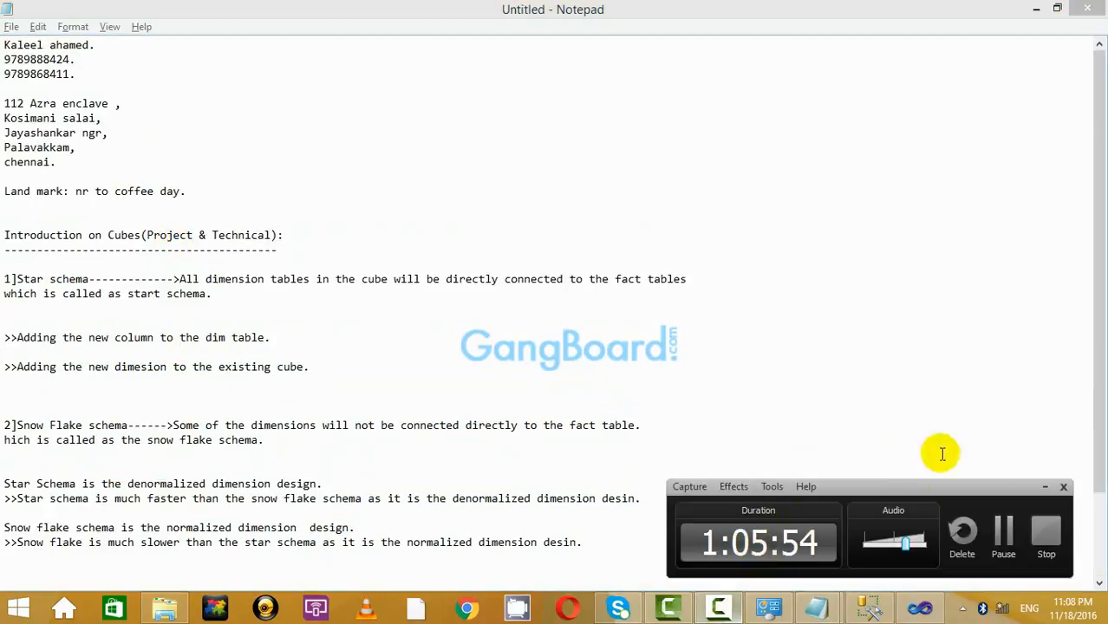
click(1045, 488)
click(694, 369)
scroll(694, 371, down, 3)
scroll(694, 371, up, 3)
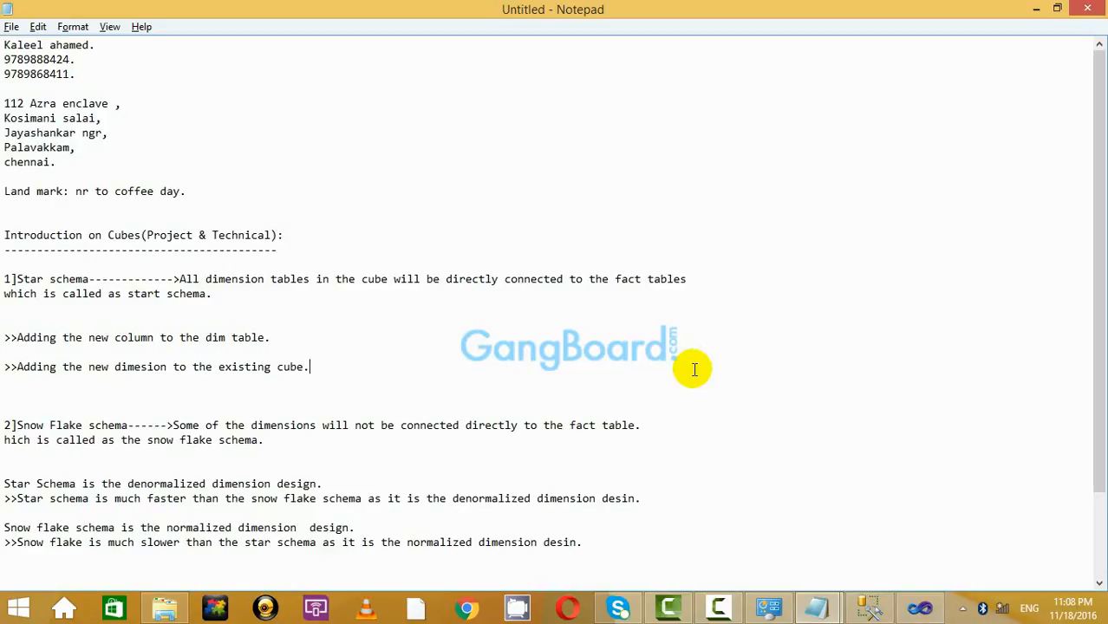
click(719, 608)
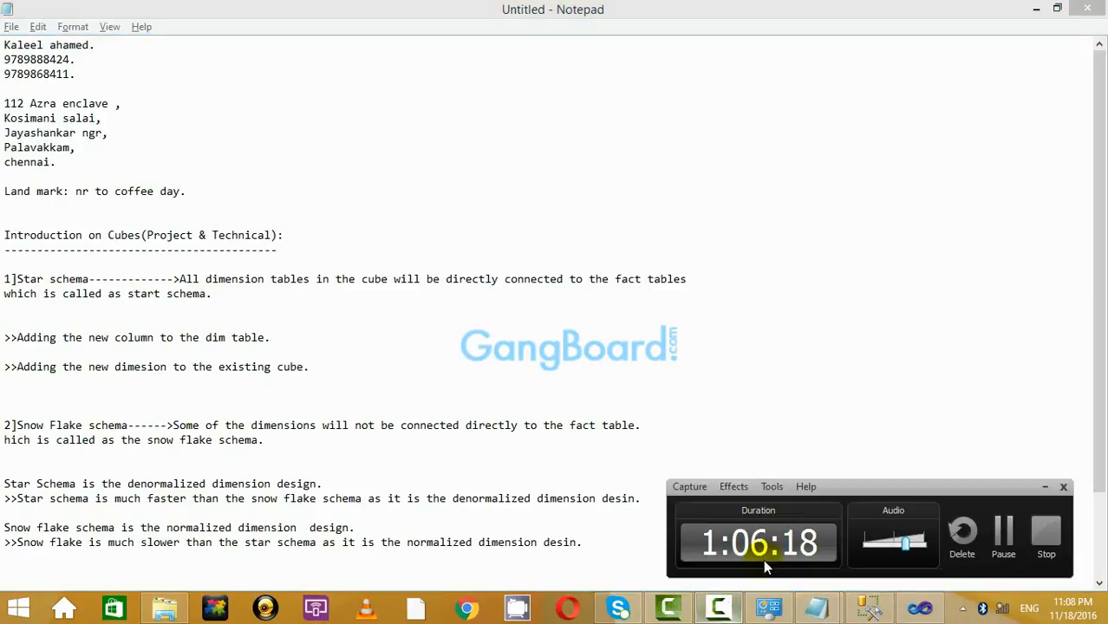